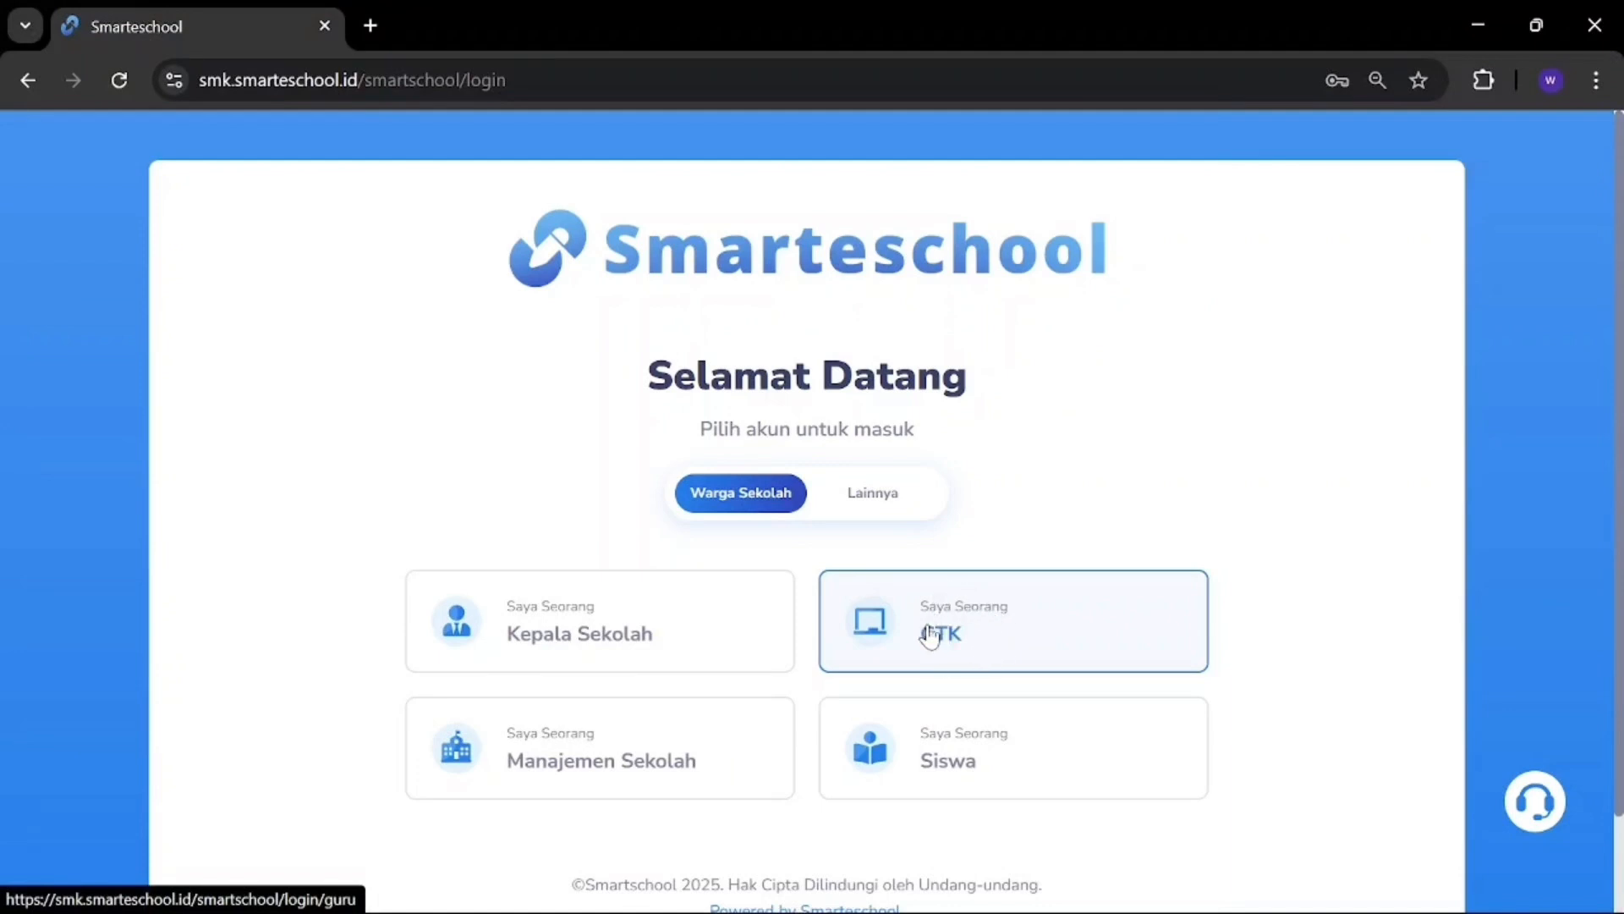
Step: Choose the GTK teacher login, enter the WhatsApp number and continue to the password step
left_click(945, 638)
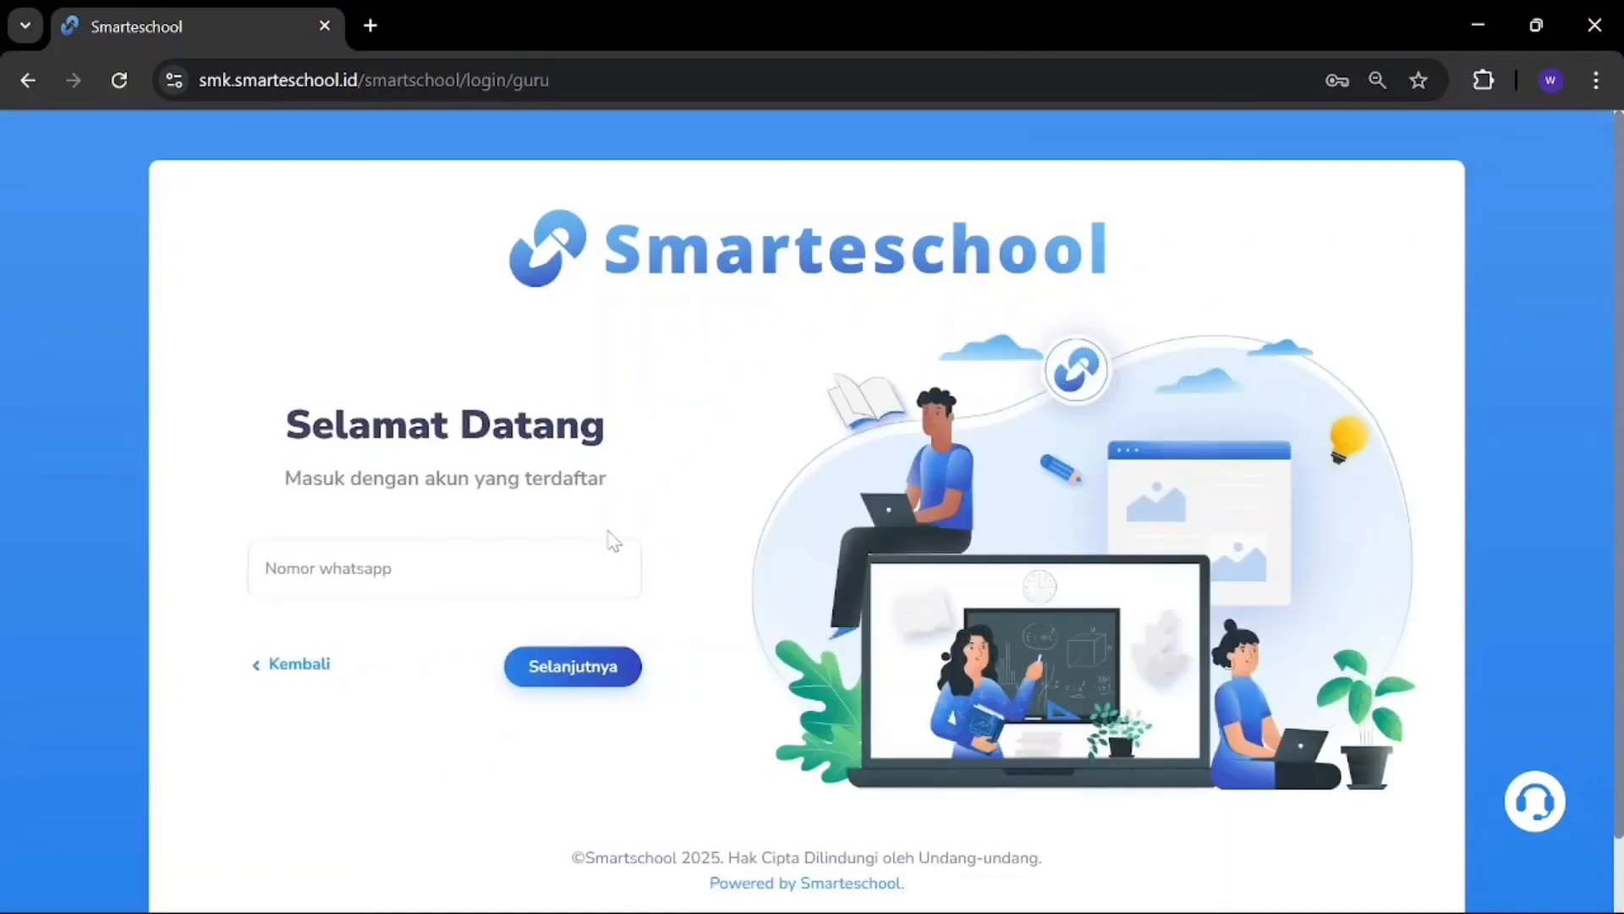
left_click(511, 548)
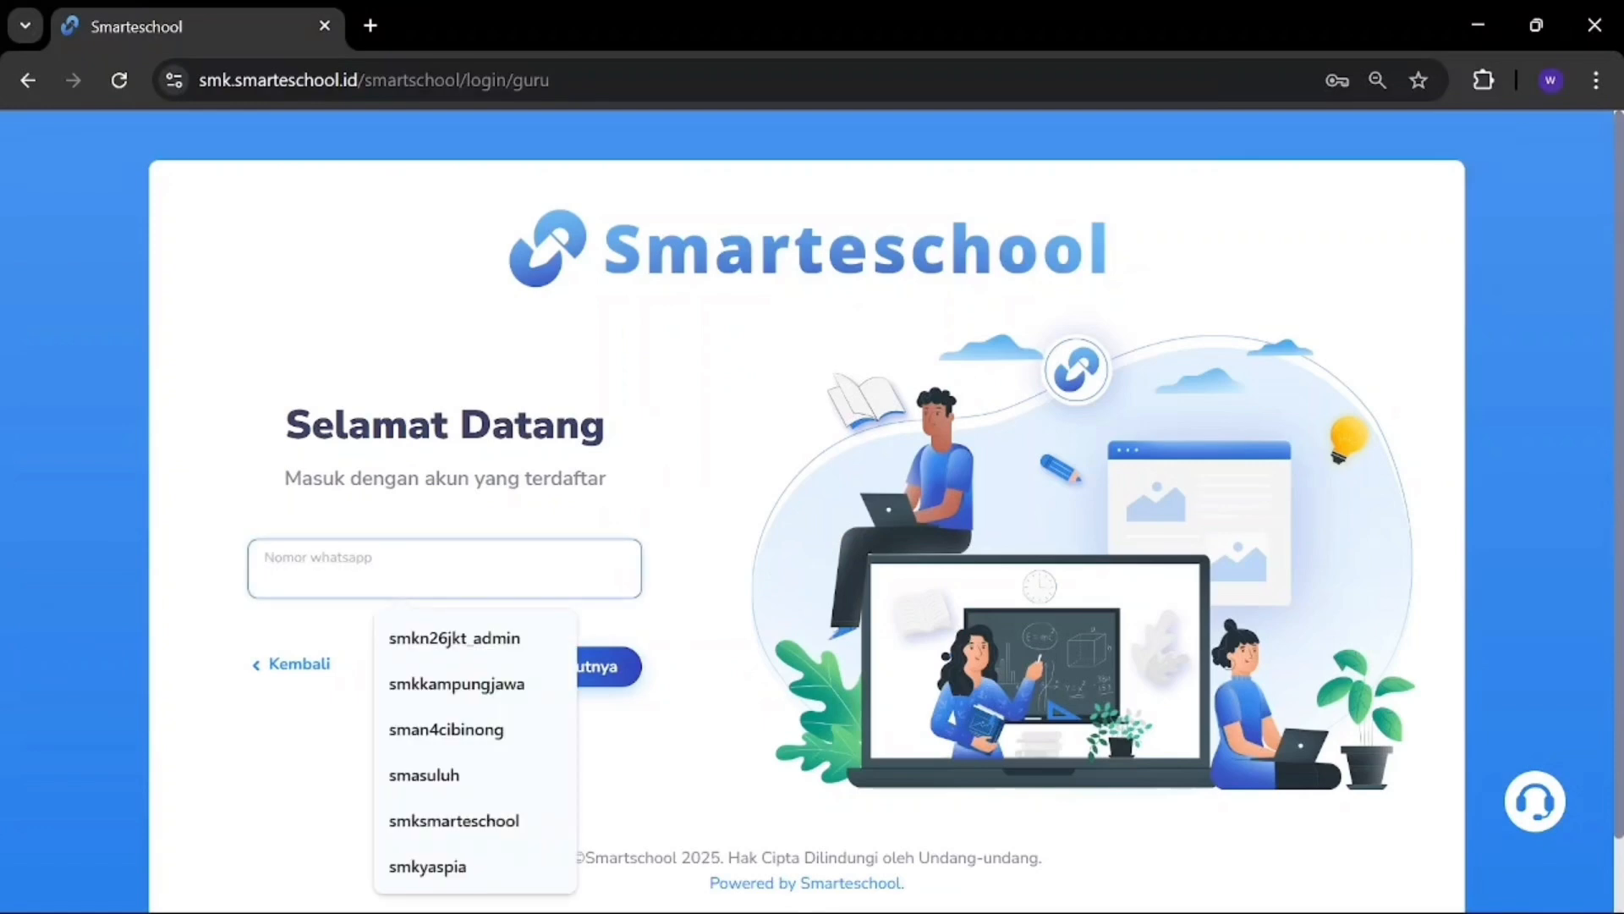
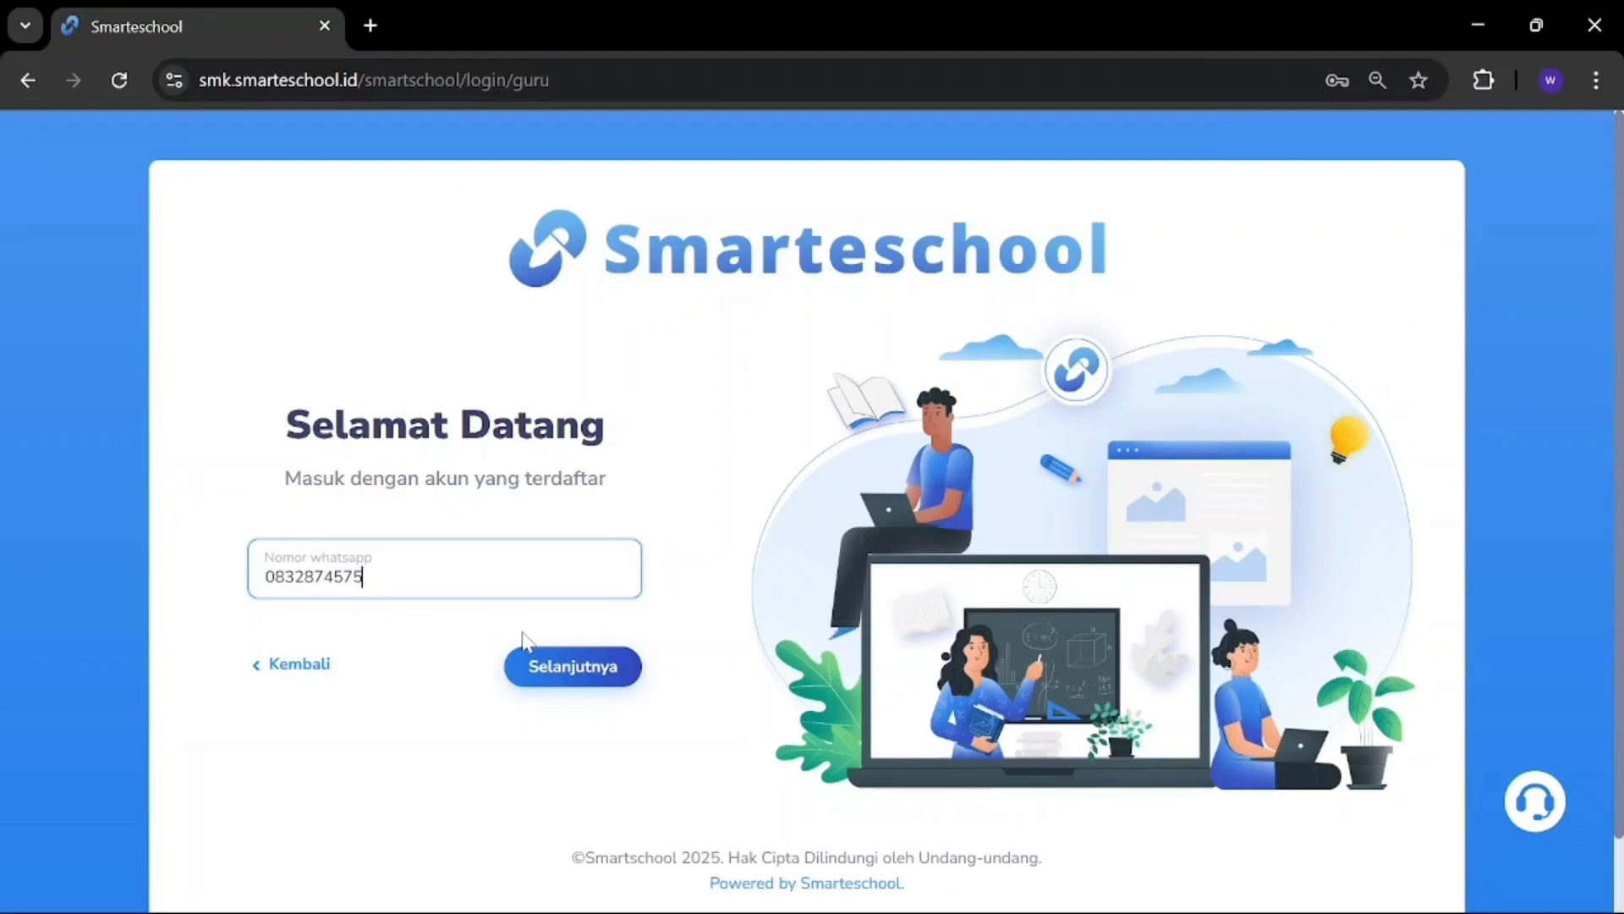
left_click(563, 674)
left_click(560, 674)
left_click(556, 674)
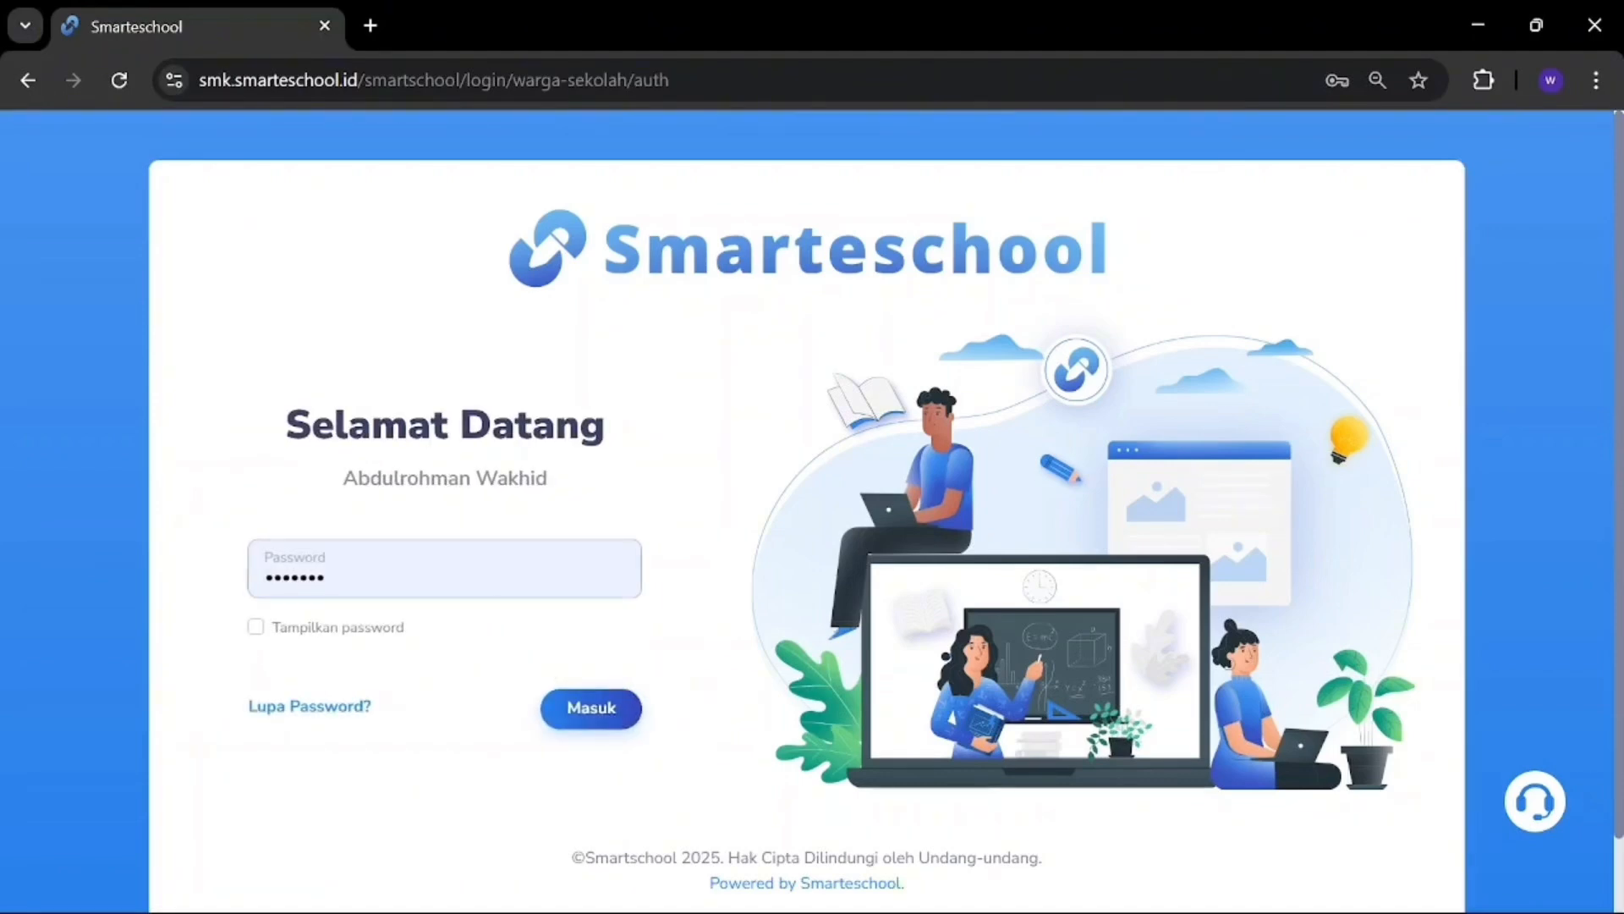
Step: Replace the prefilled password with the account password and sign in
left_click(325, 577)
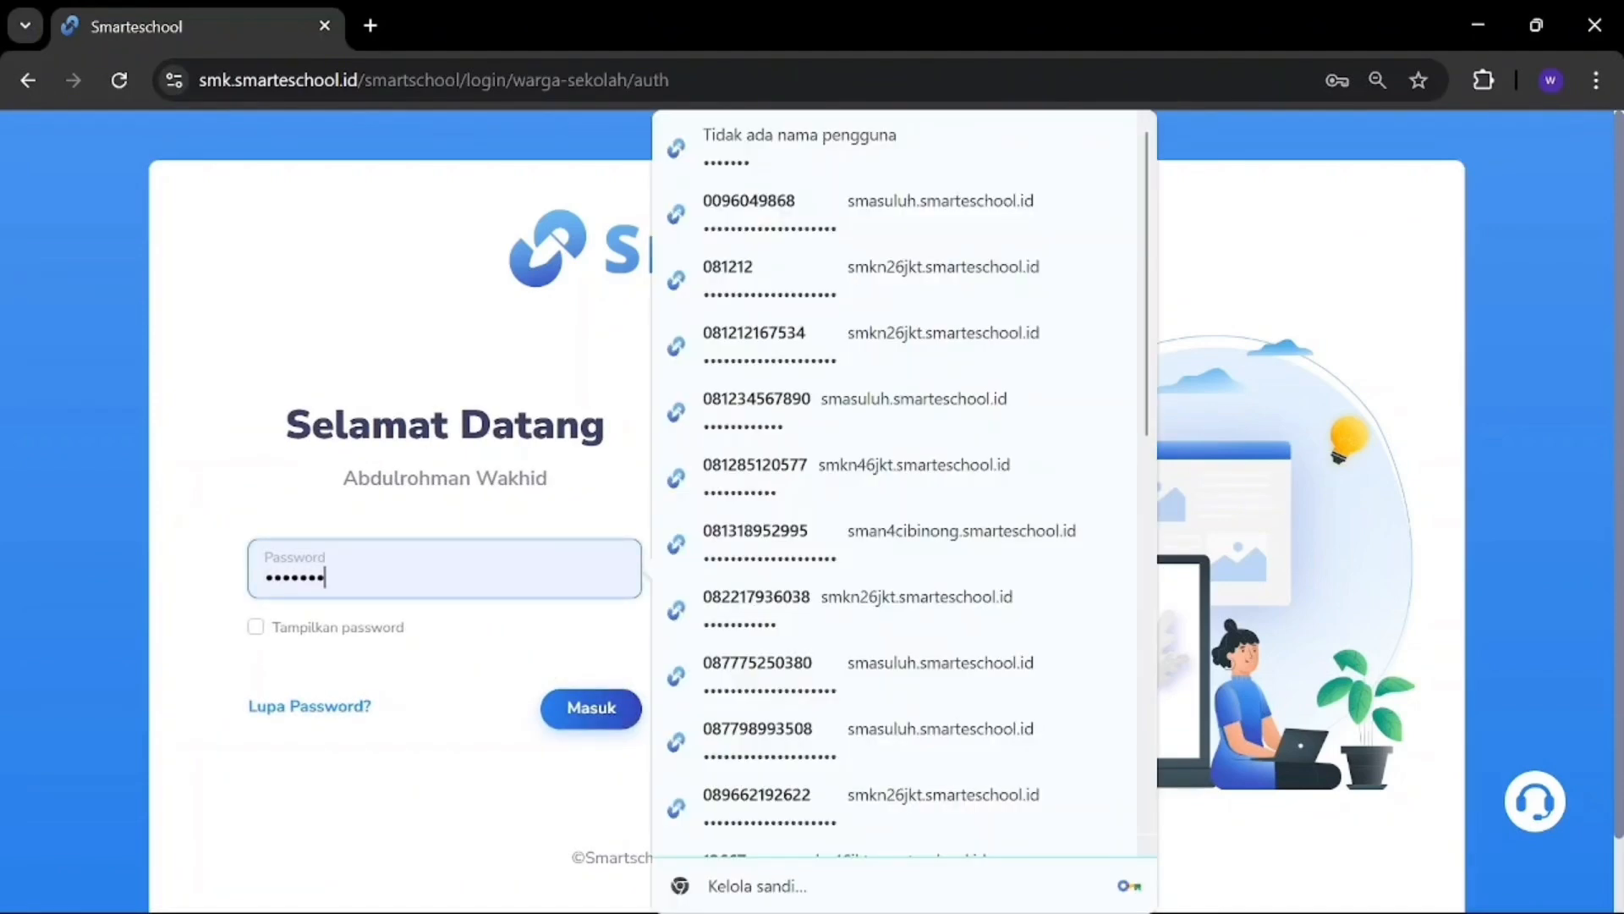
key("ctrl+a")
key("BackSpace")
type("•")
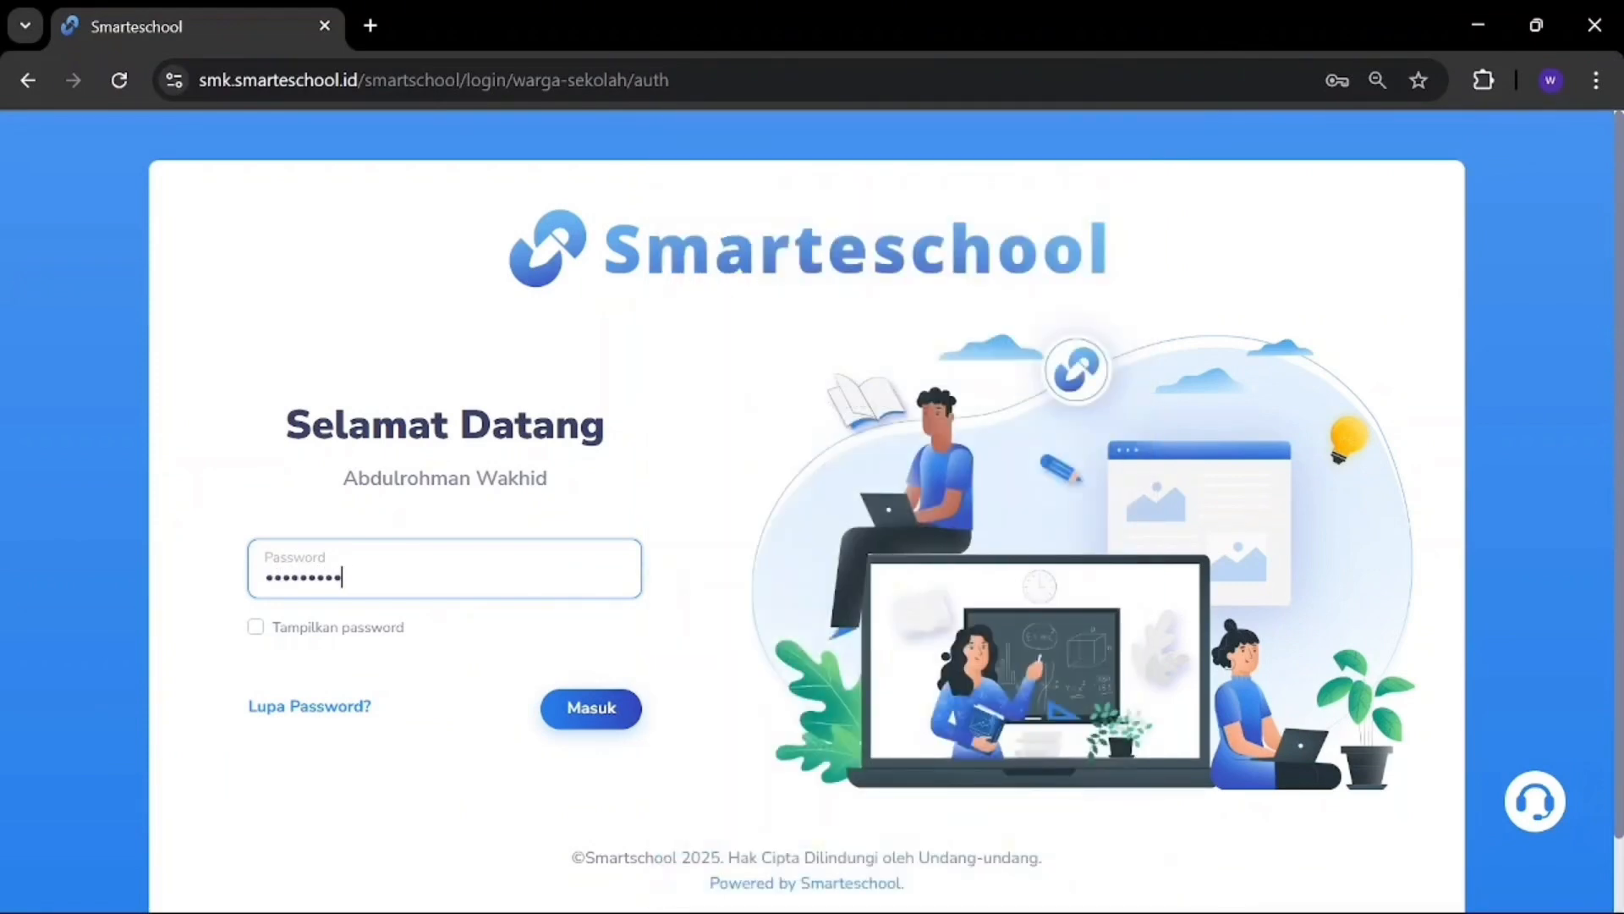
left_click(584, 703)
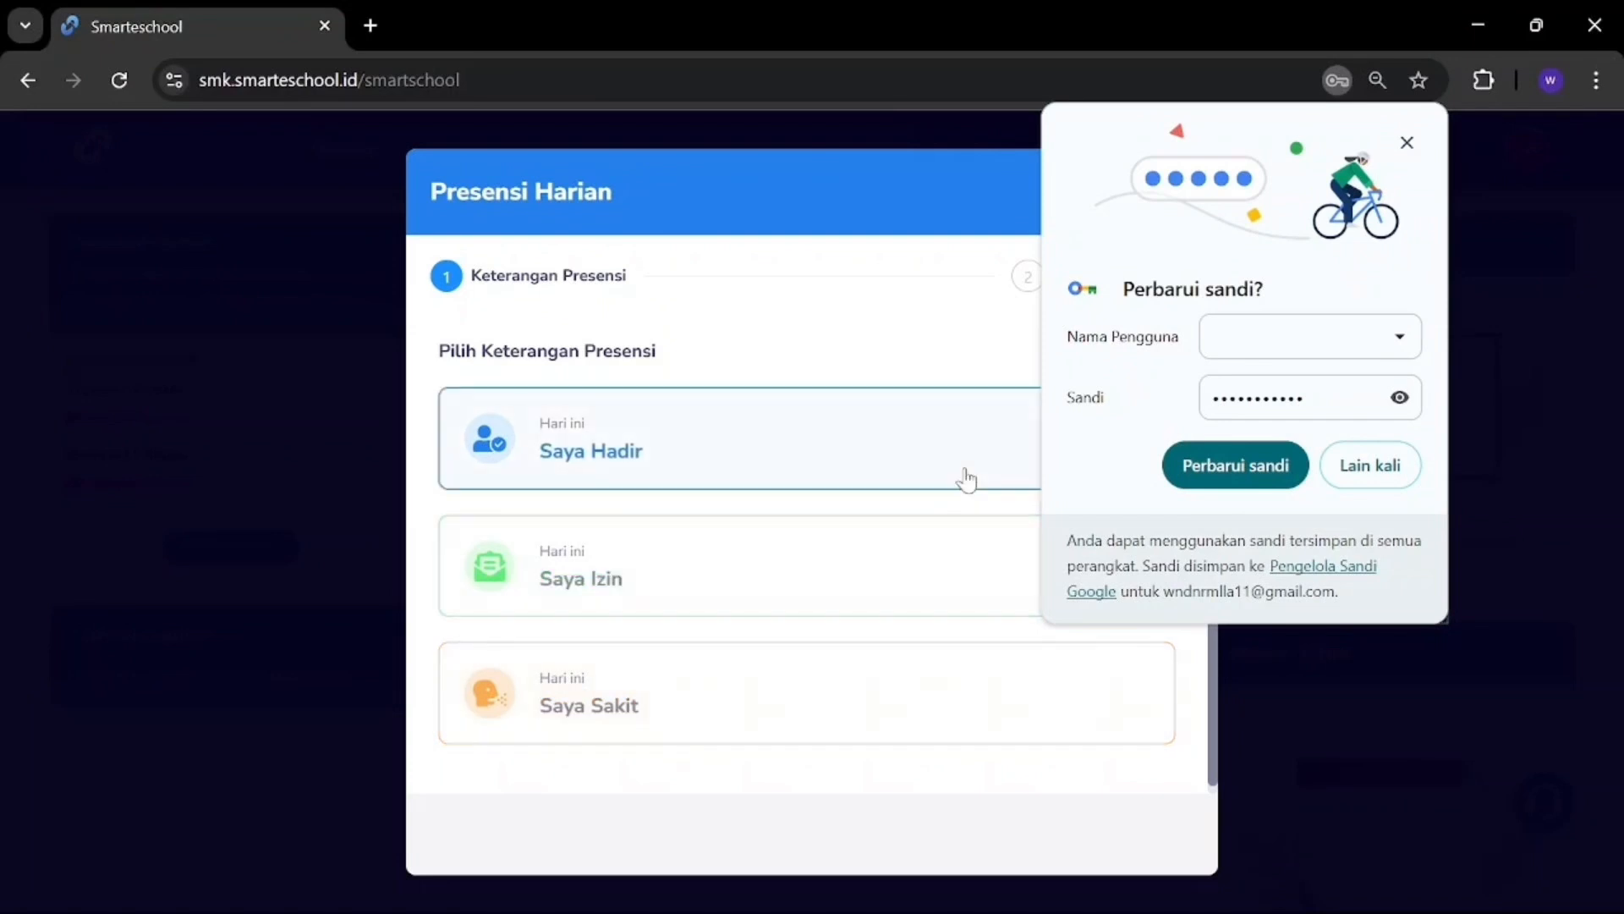
Step: Dismiss Chrome's 'Perbarui sandi?' prompt and mark today's attendance as Saya Hadir
left_click(1407, 144)
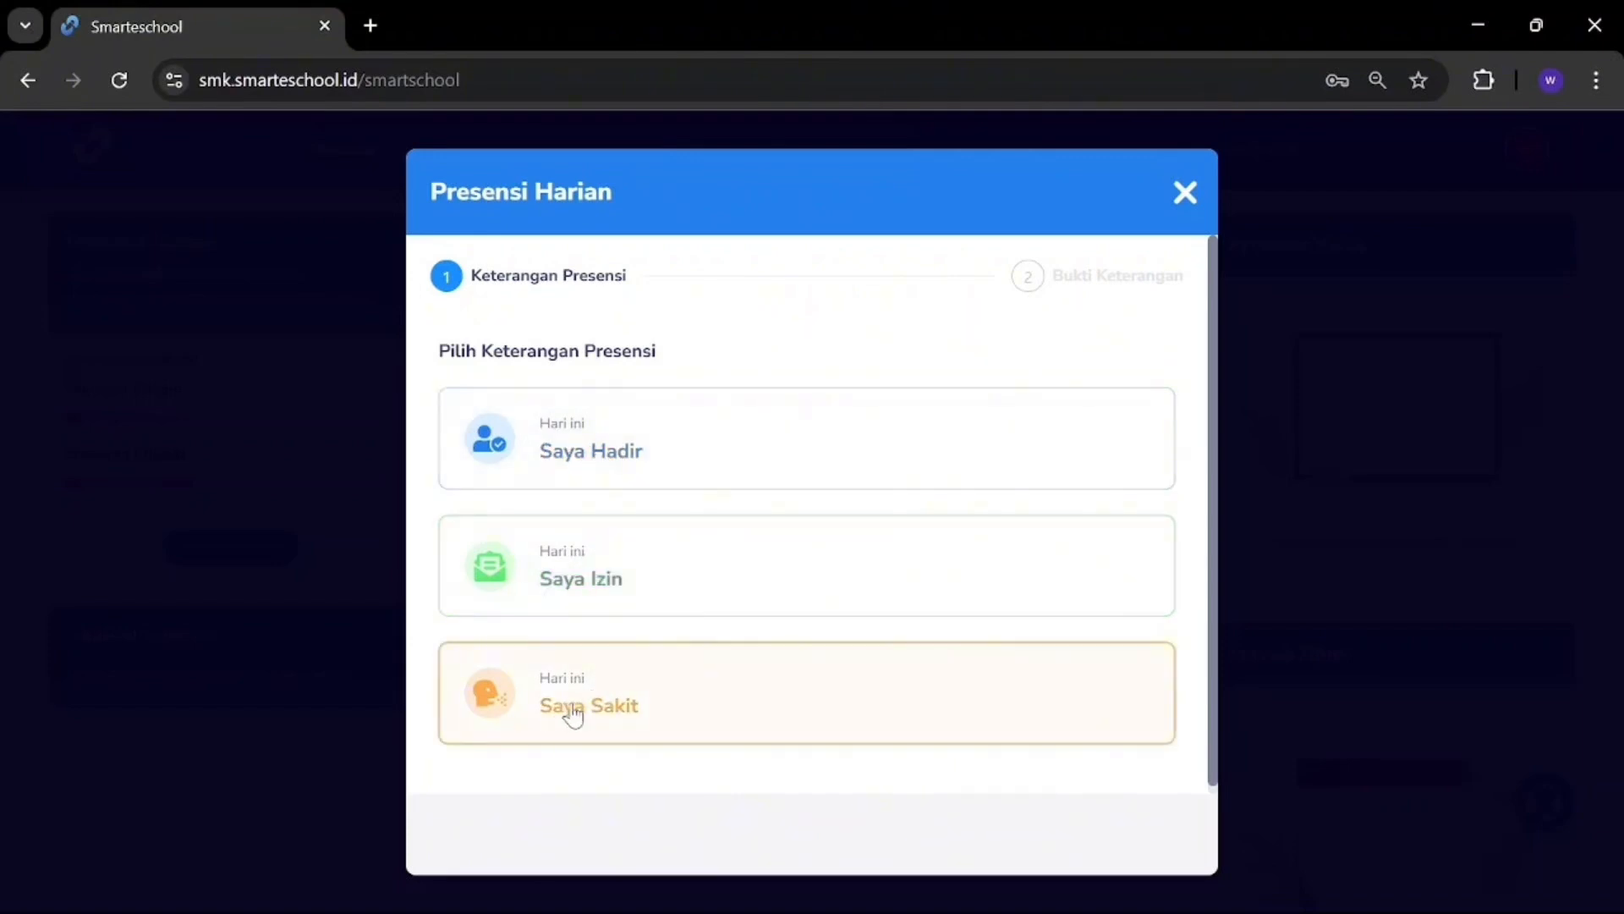
left_click(585, 458)
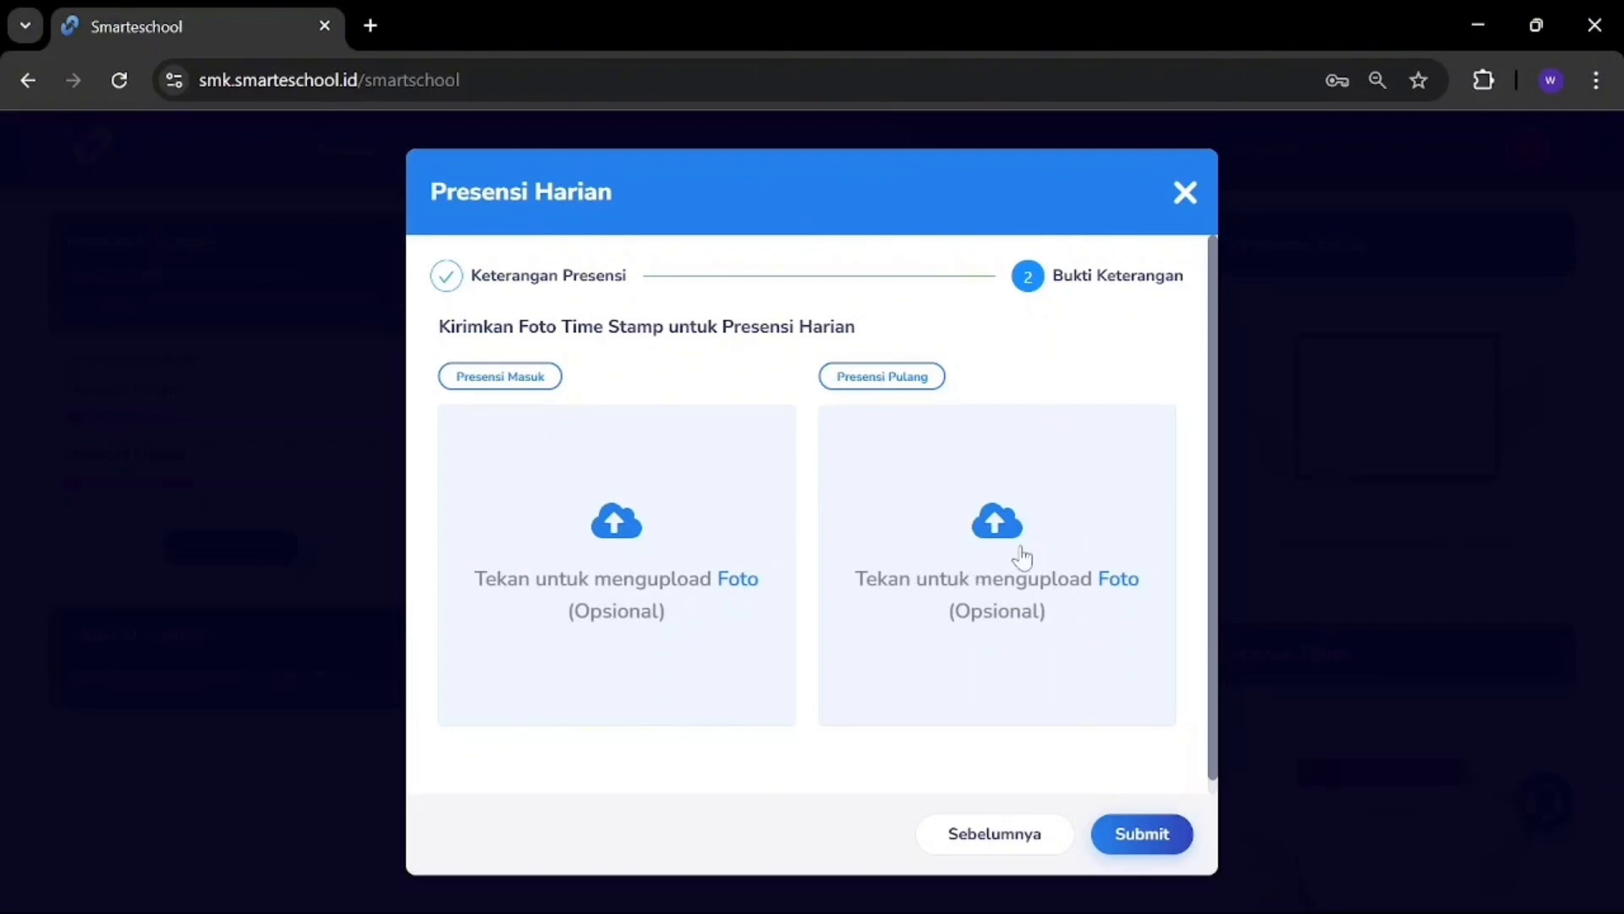
Step: Take a camera photo for Presensi Masuk, allowing camera access, then save and submit the check-in
left_click(733, 593)
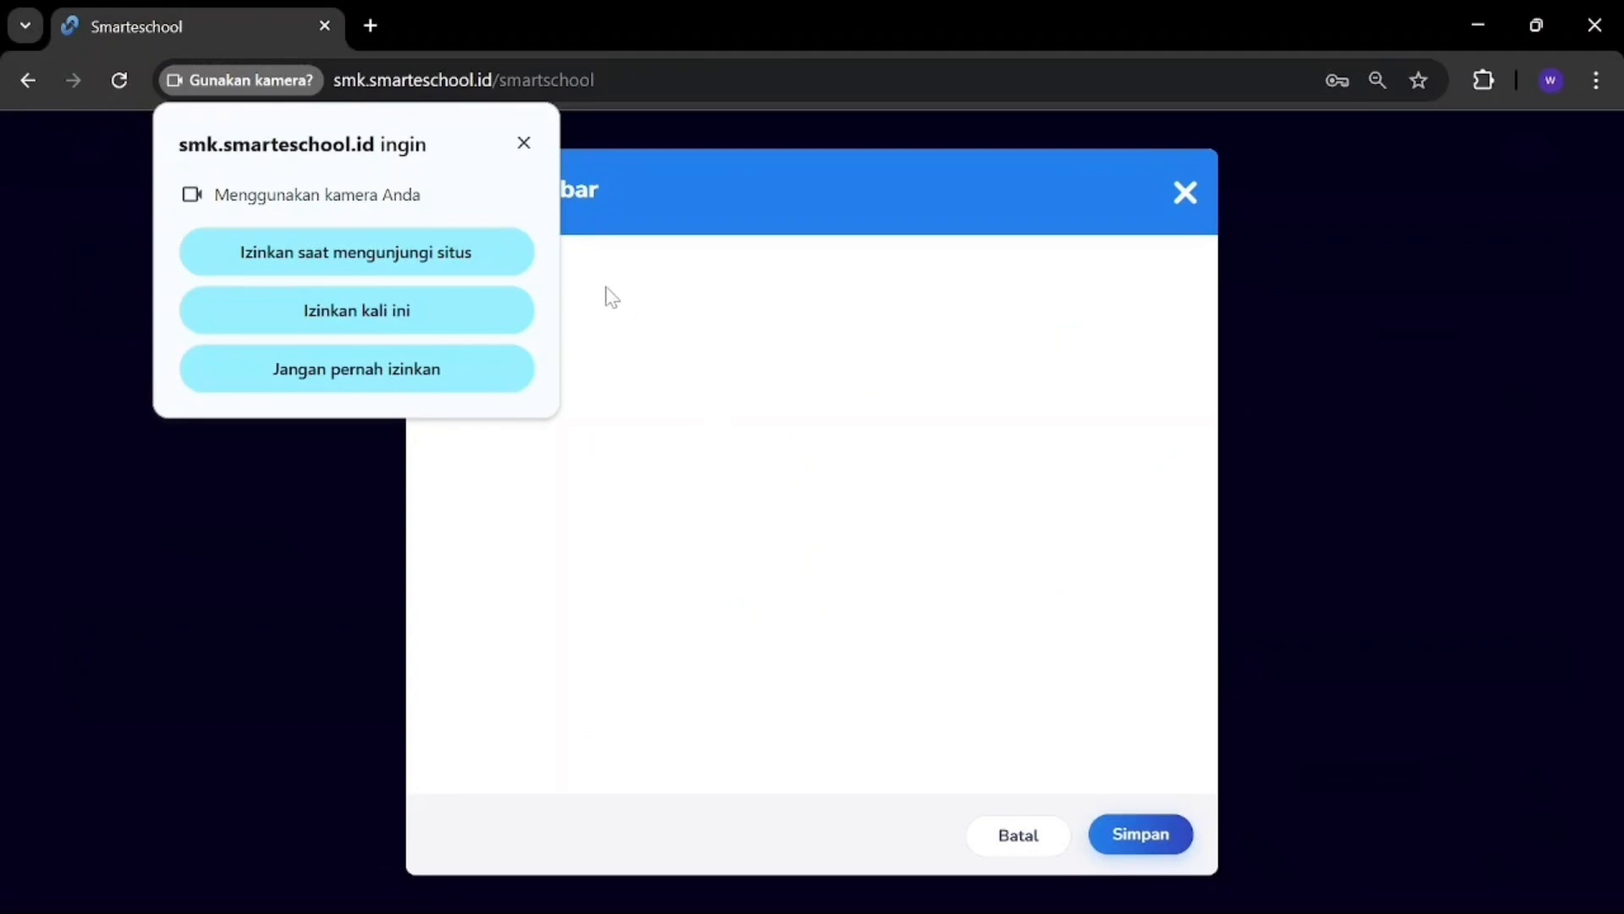
left_click(457, 253)
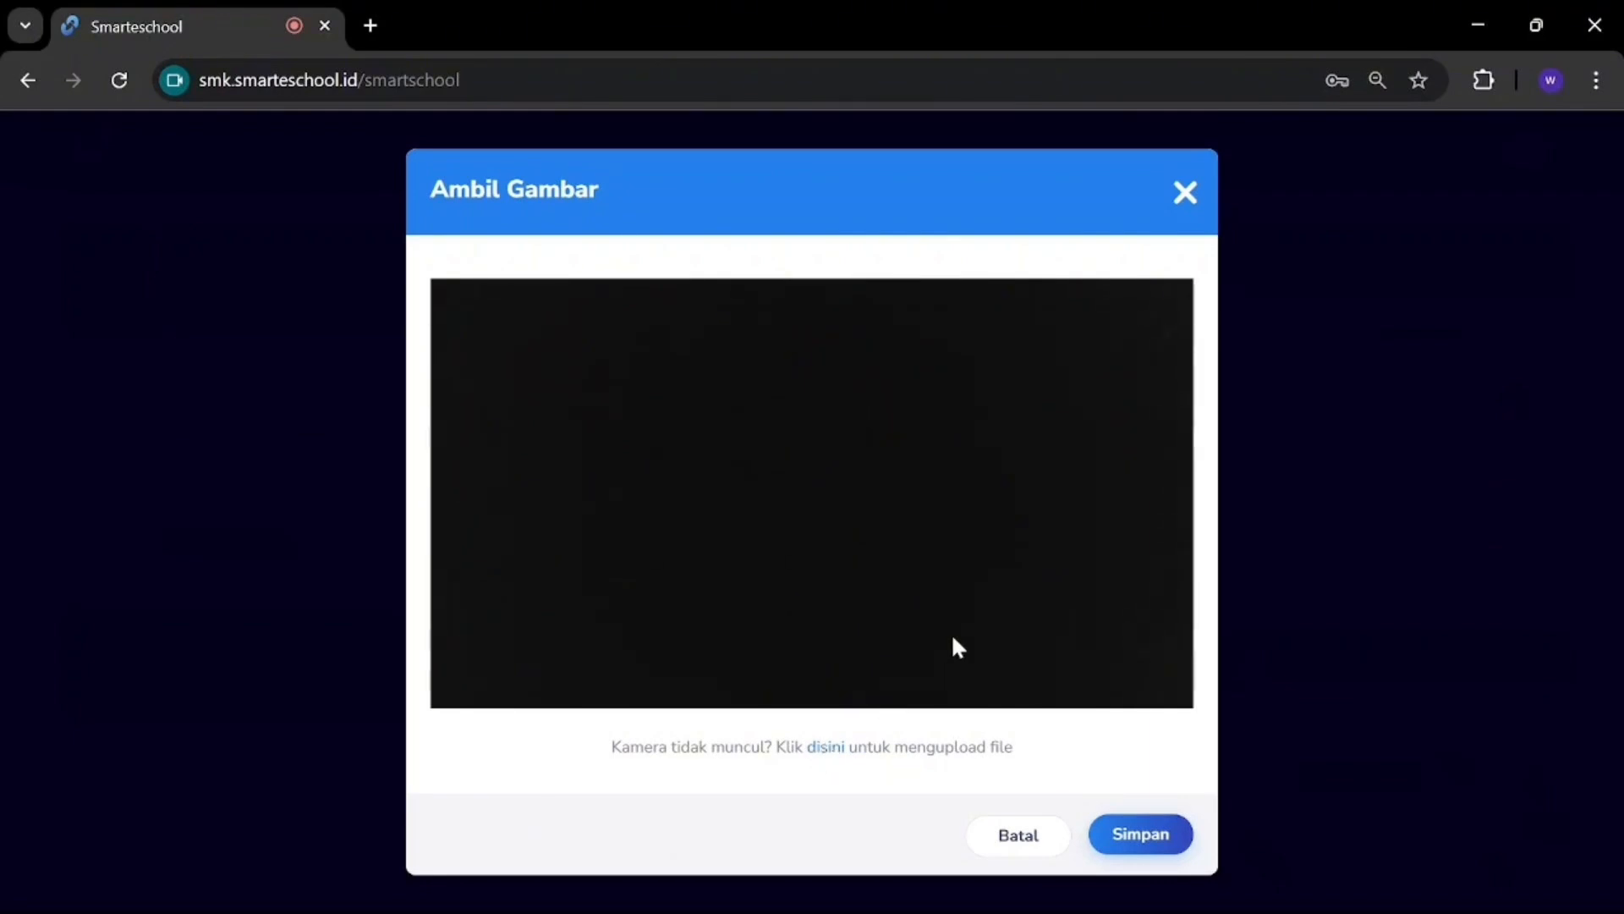
left_click(1142, 837)
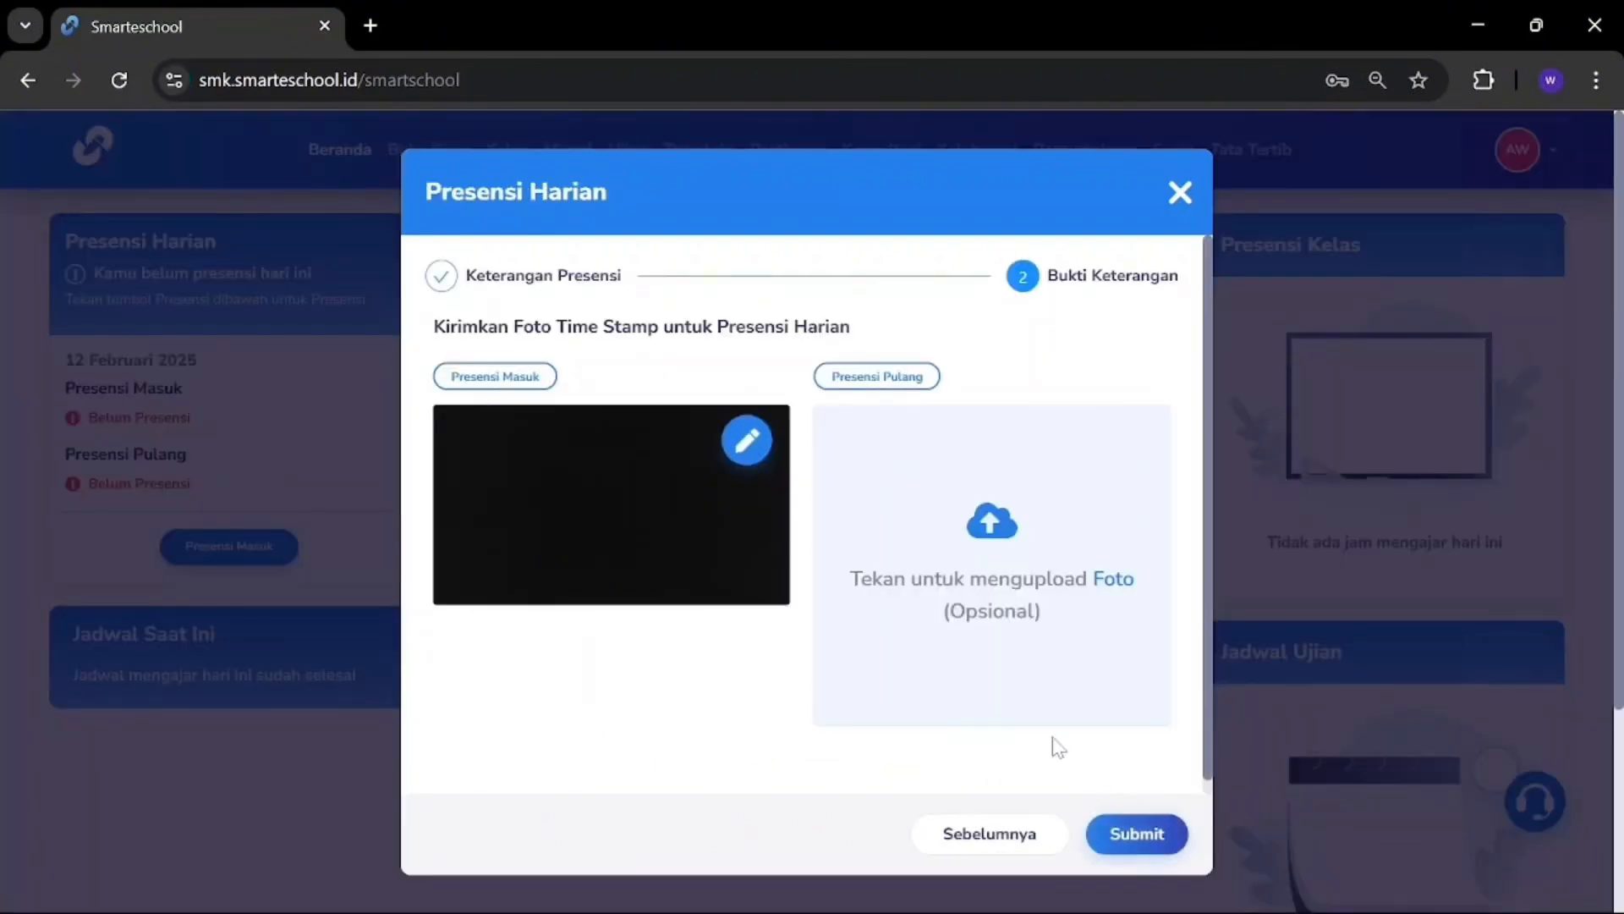
left_click(1140, 834)
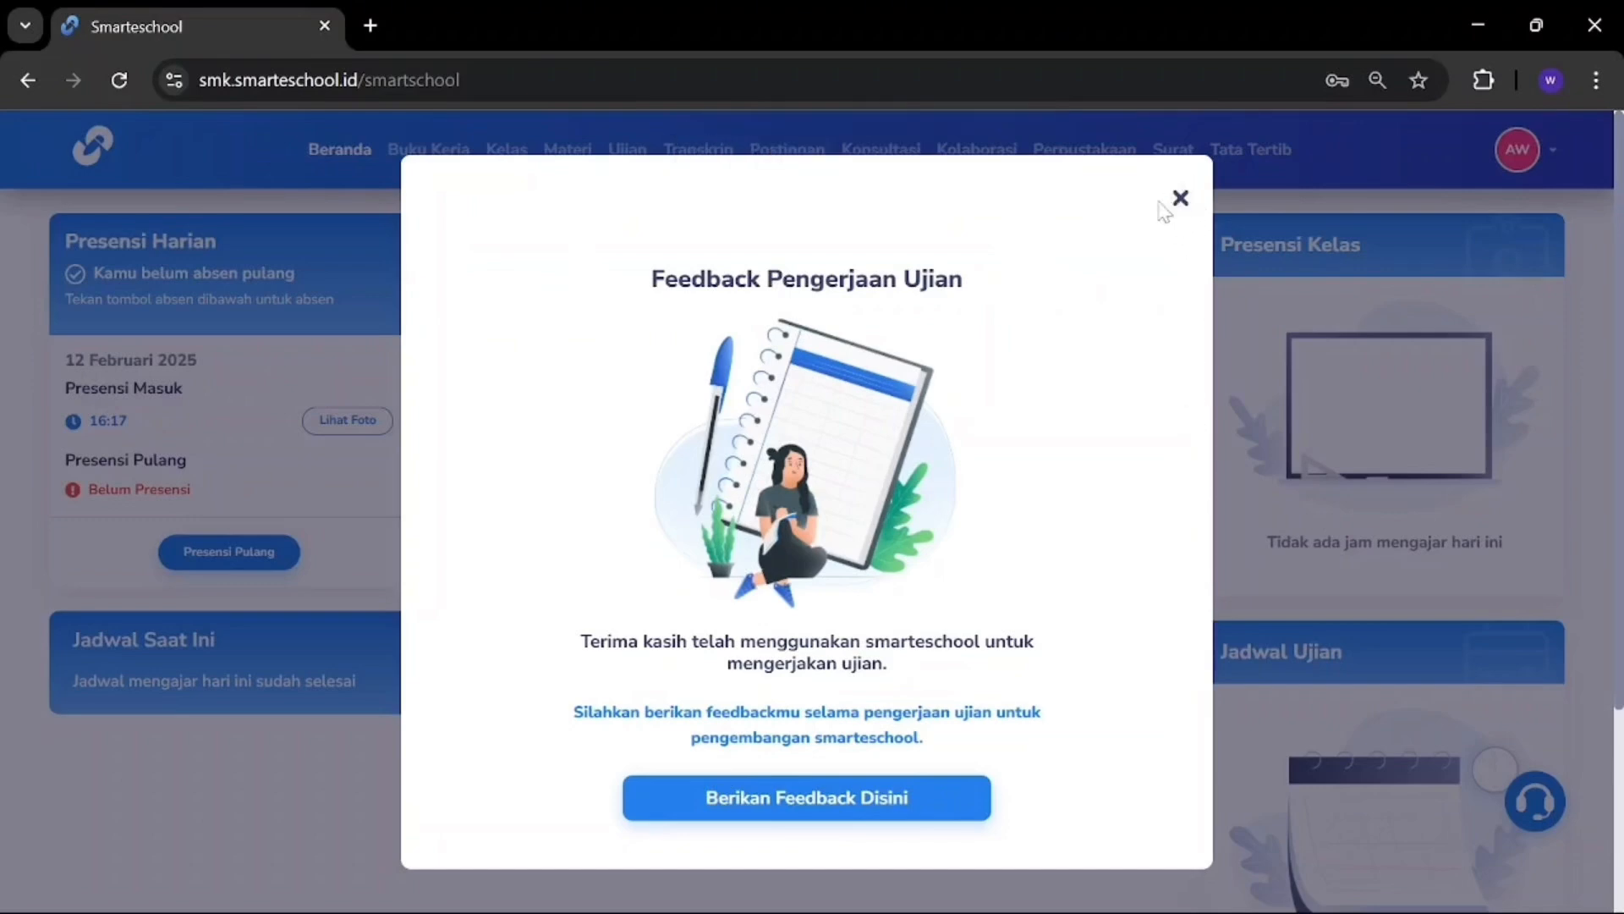
Step: Close the exam feedback dialog and go to the Buku Kerja GTK workbooks page
left_click(1180, 198)
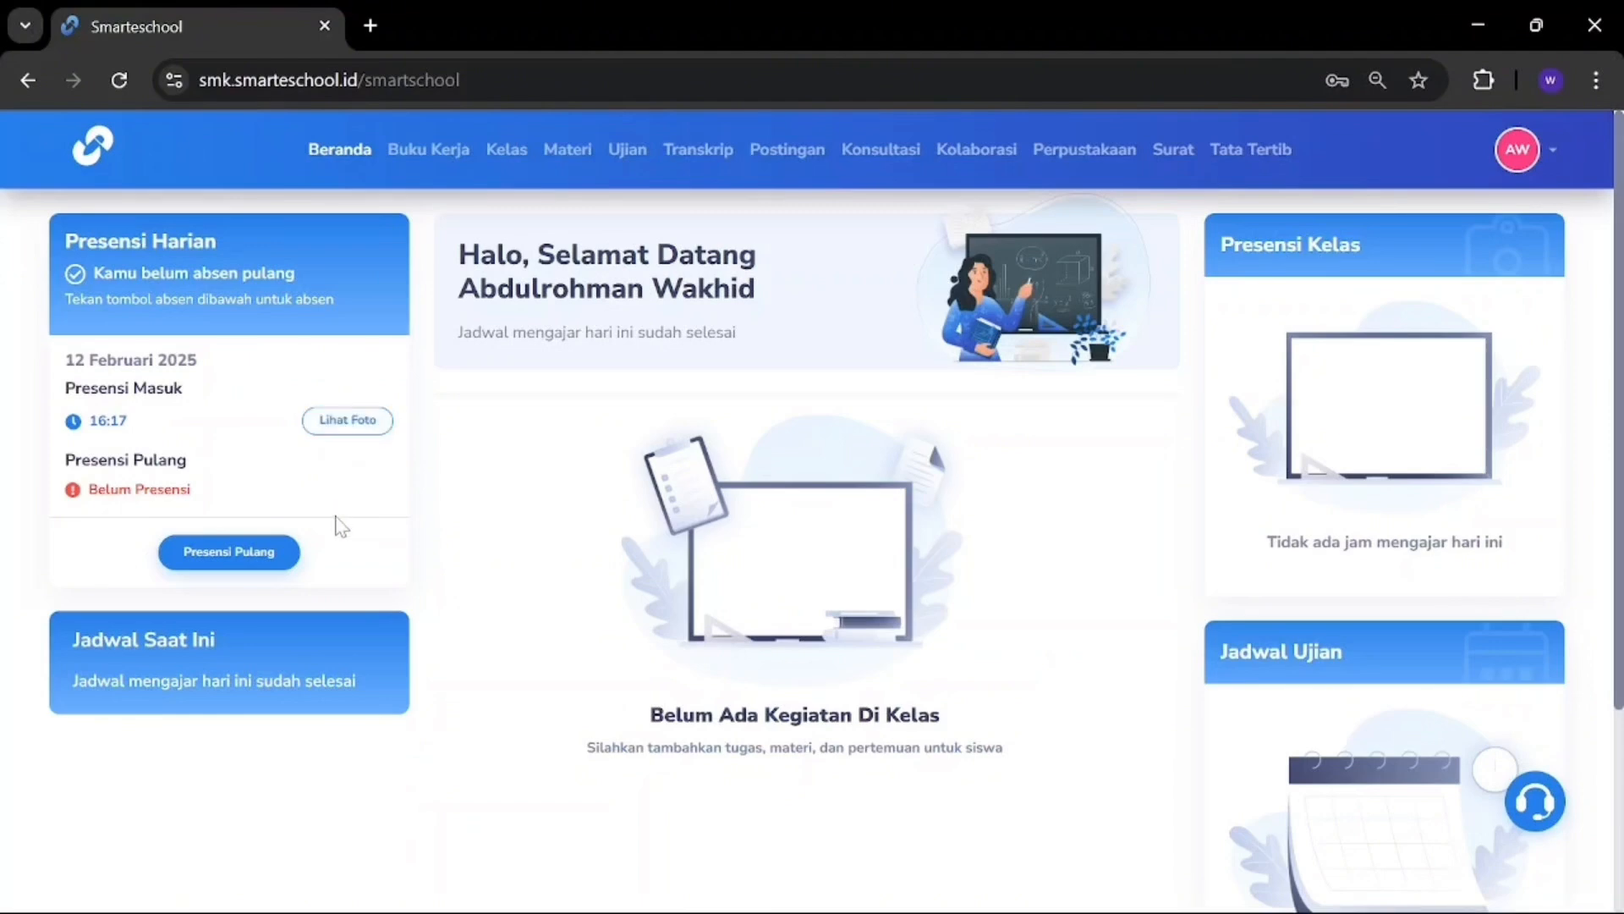
scroll(339, 529, "down", 3)
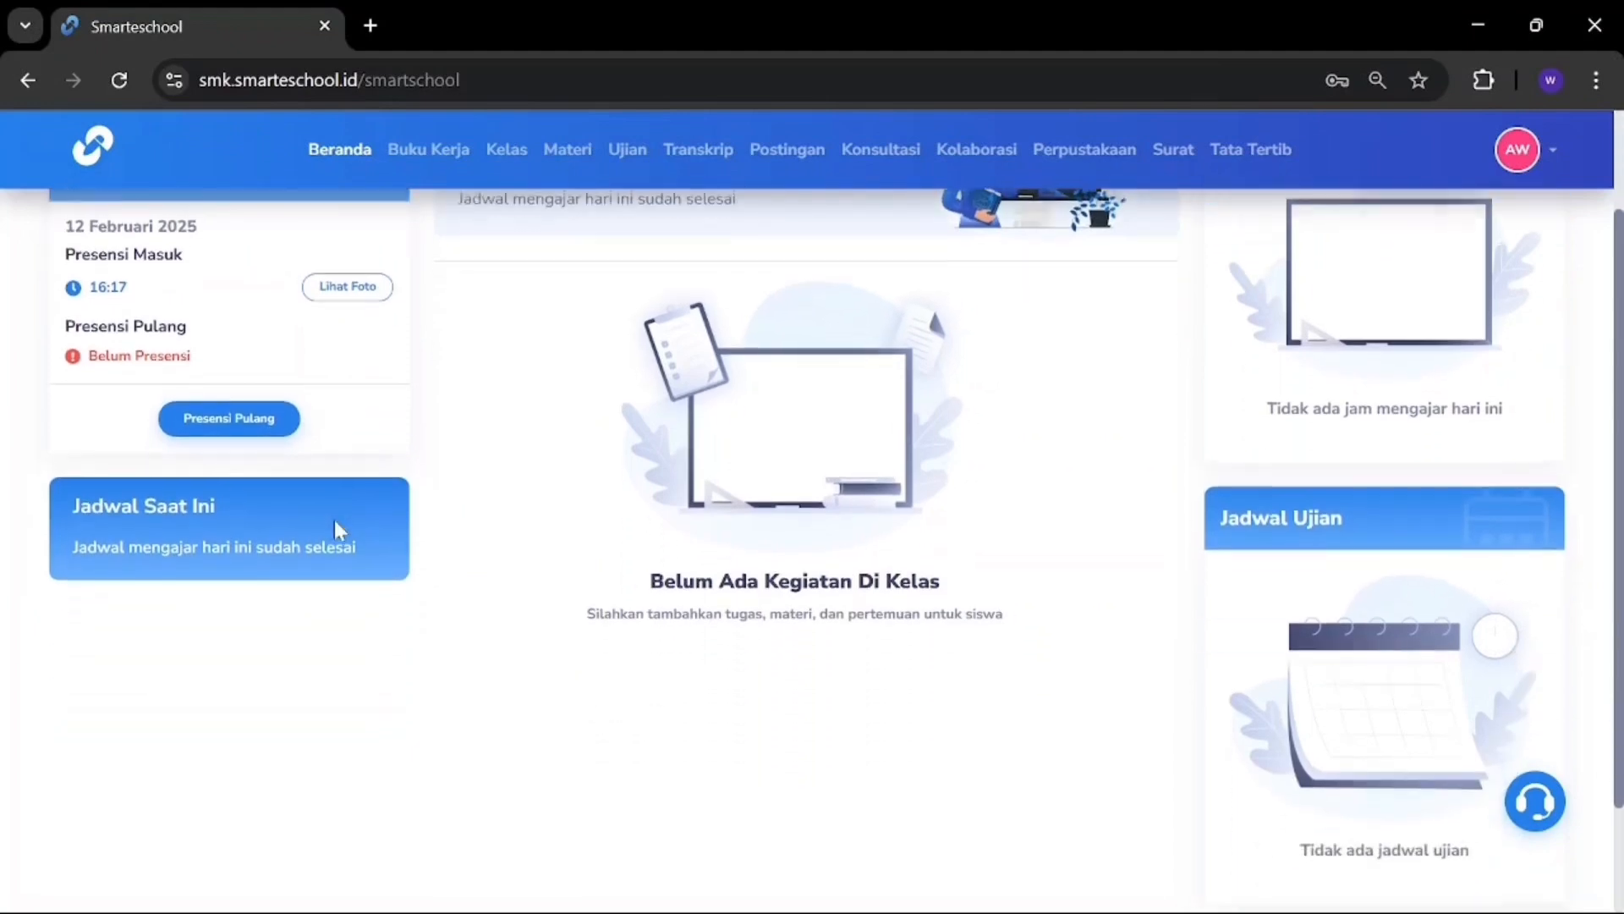
scroll(338, 530, "up", 1)
scroll(337, 530, "up", 2)
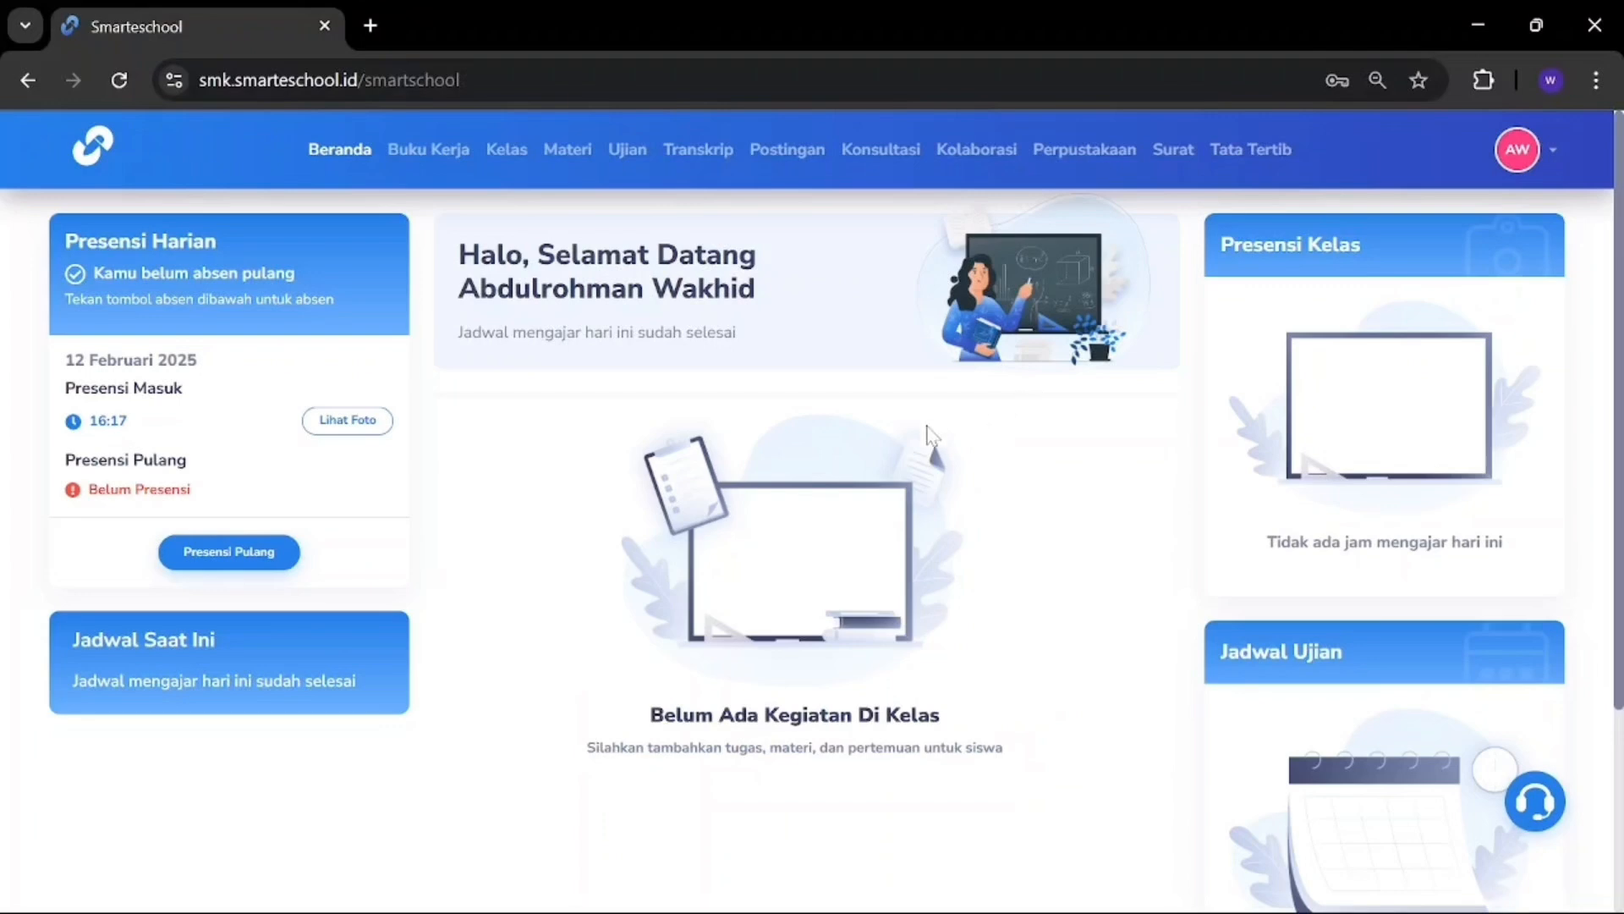
left_click(454, 158)
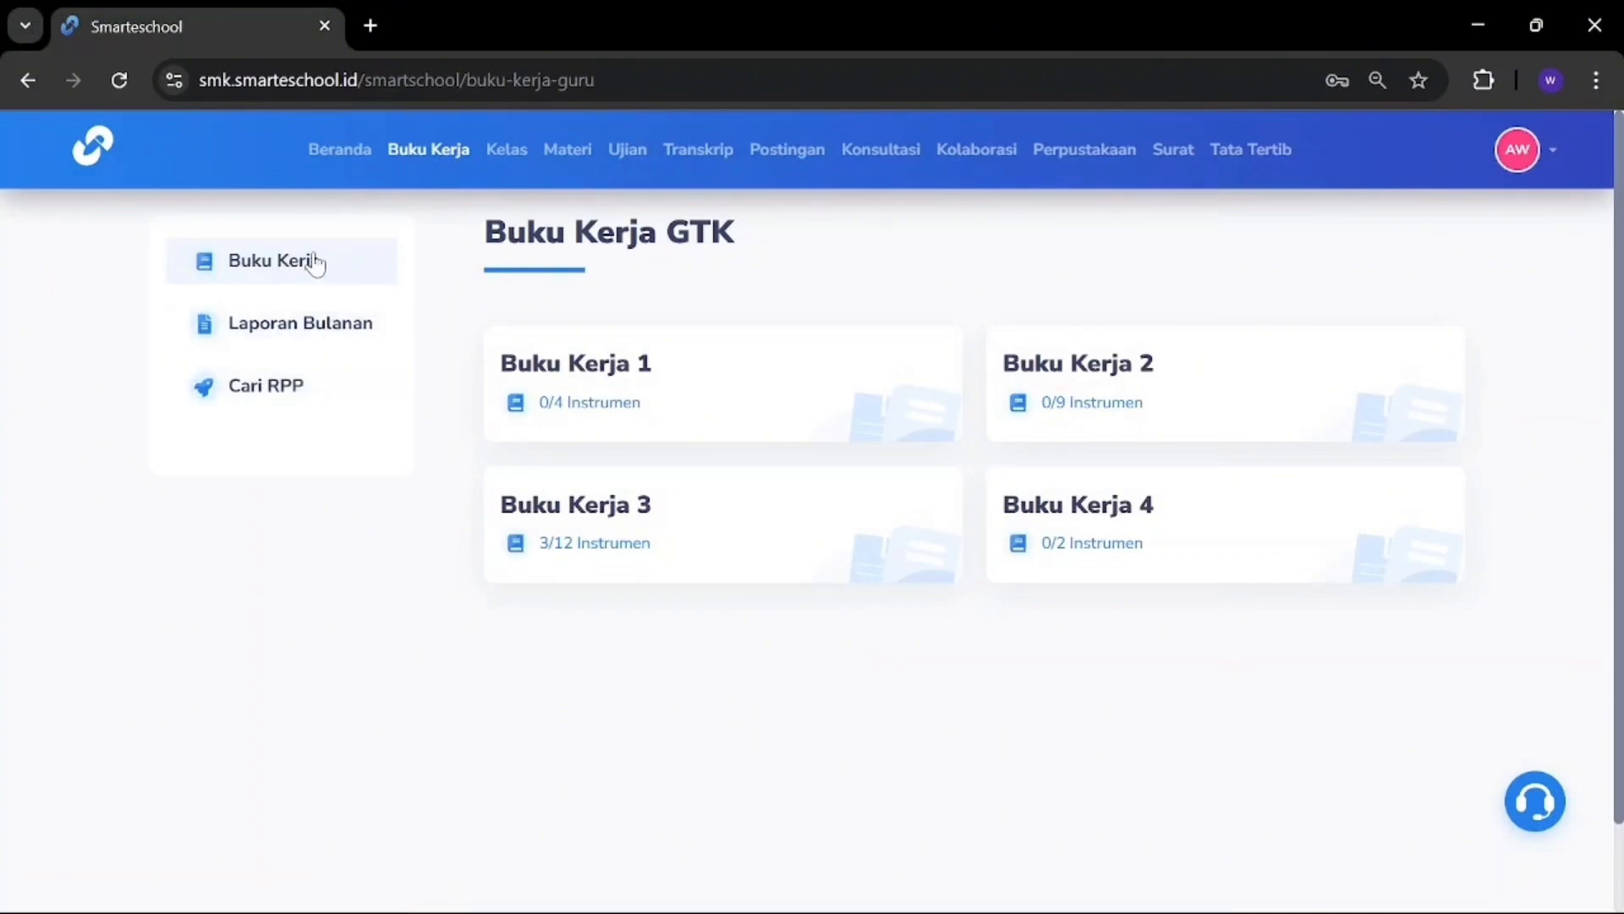
Step: Open Buku Kerja 1, browse the RPP, Silabus and KKM instruments, and return to SKL, KI / CP dan KD / TP
left_click(275, 250)
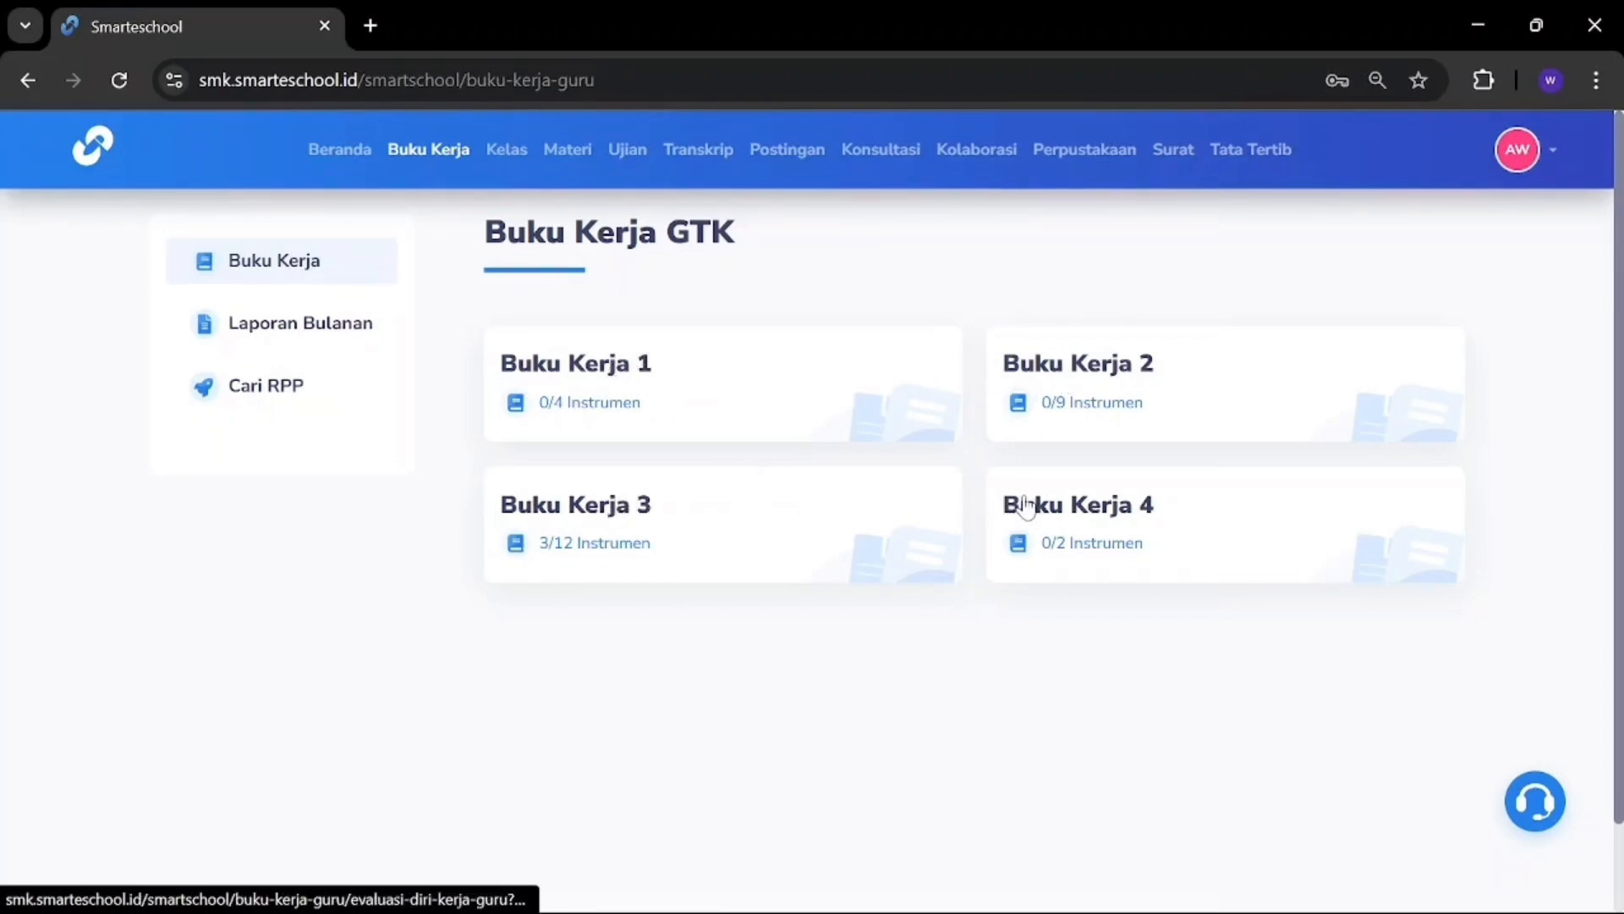
left_click(586, 362)
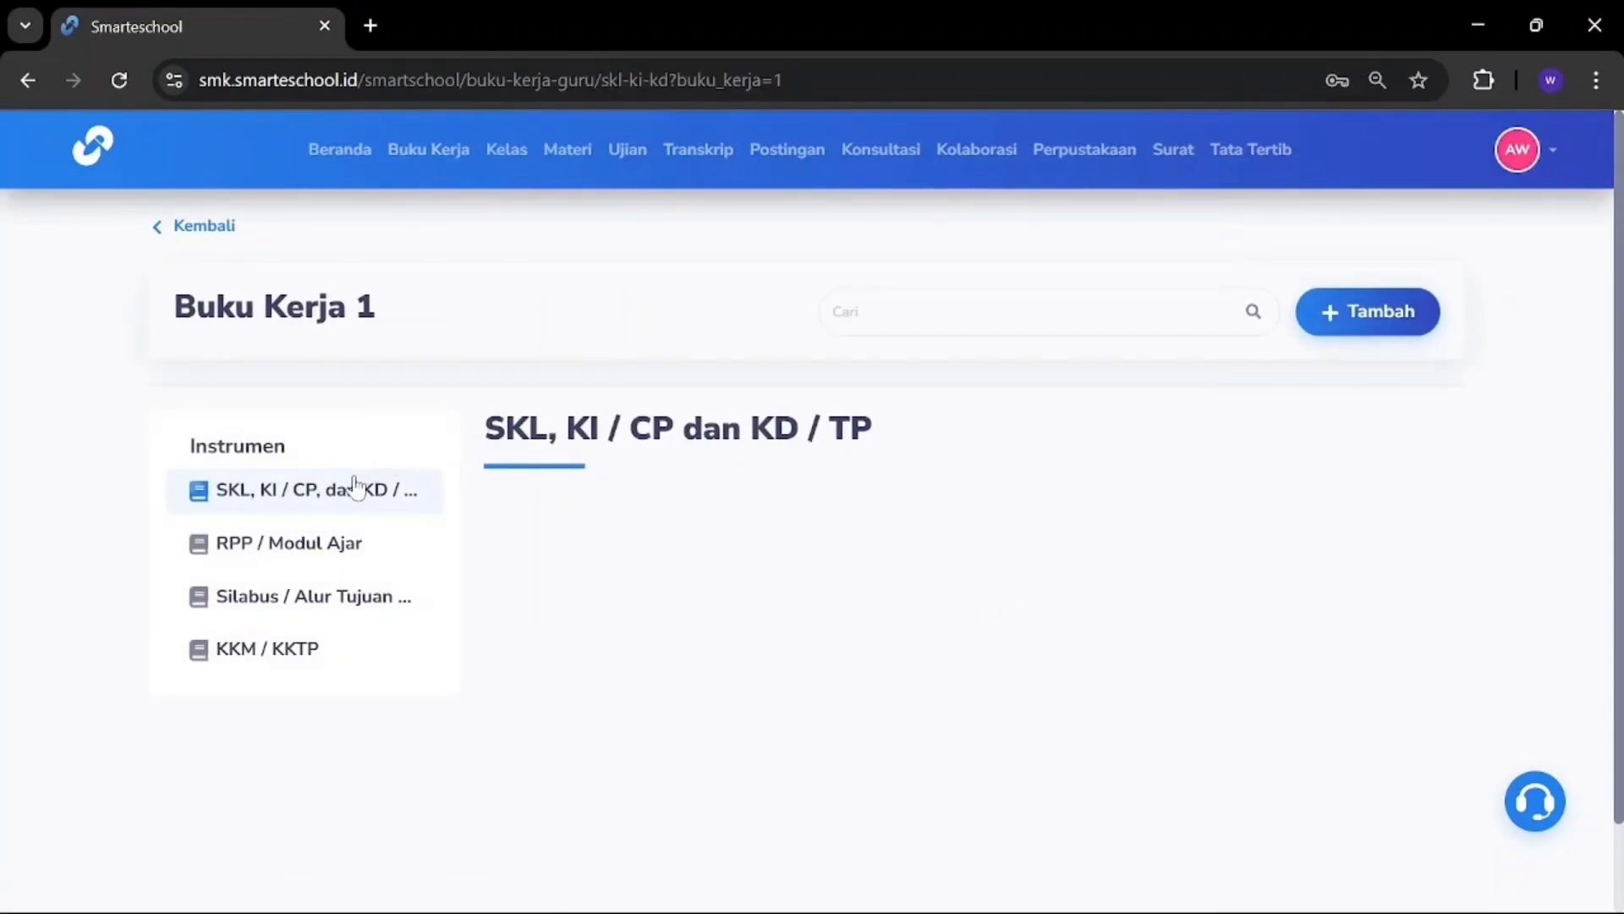
left_click(286, 546)
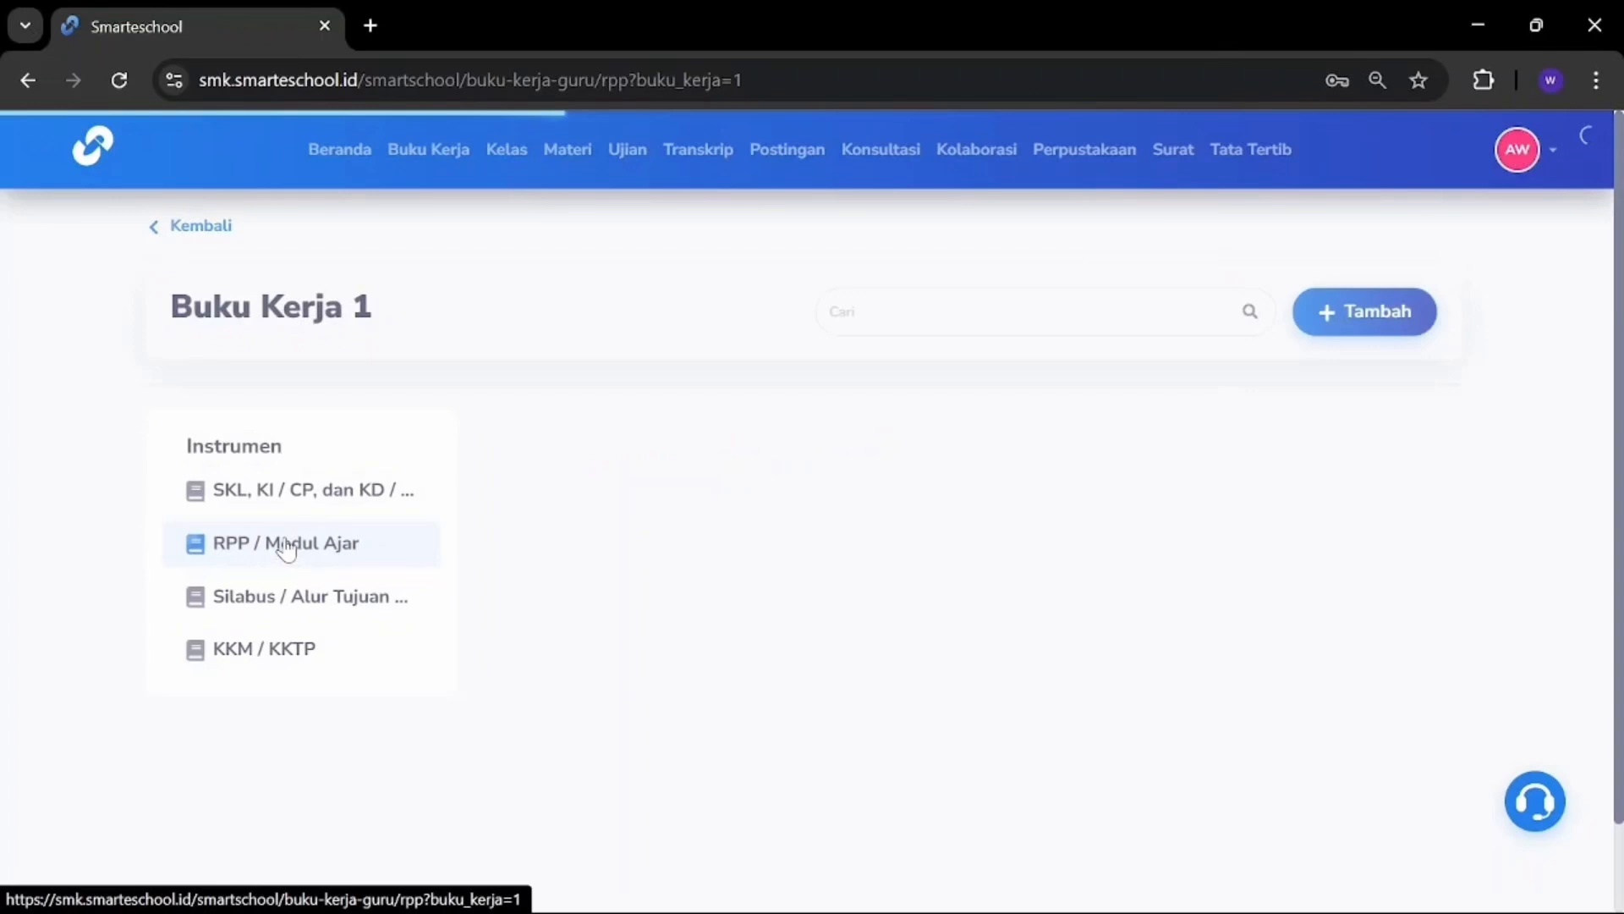
left_click(282, 598)
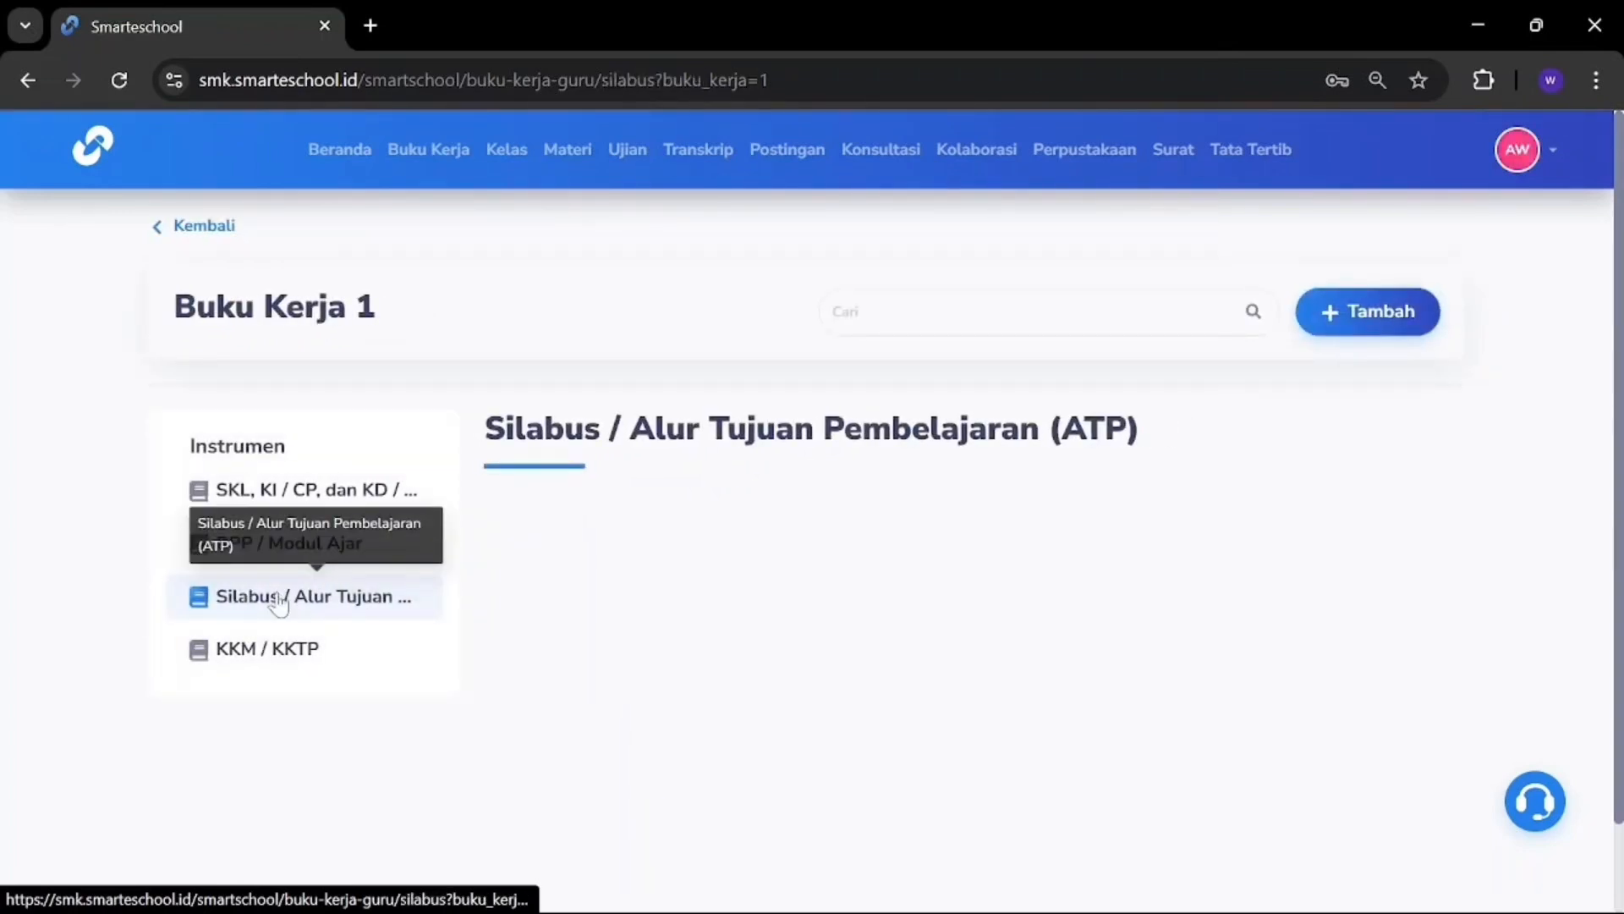
left_click(271, 649)
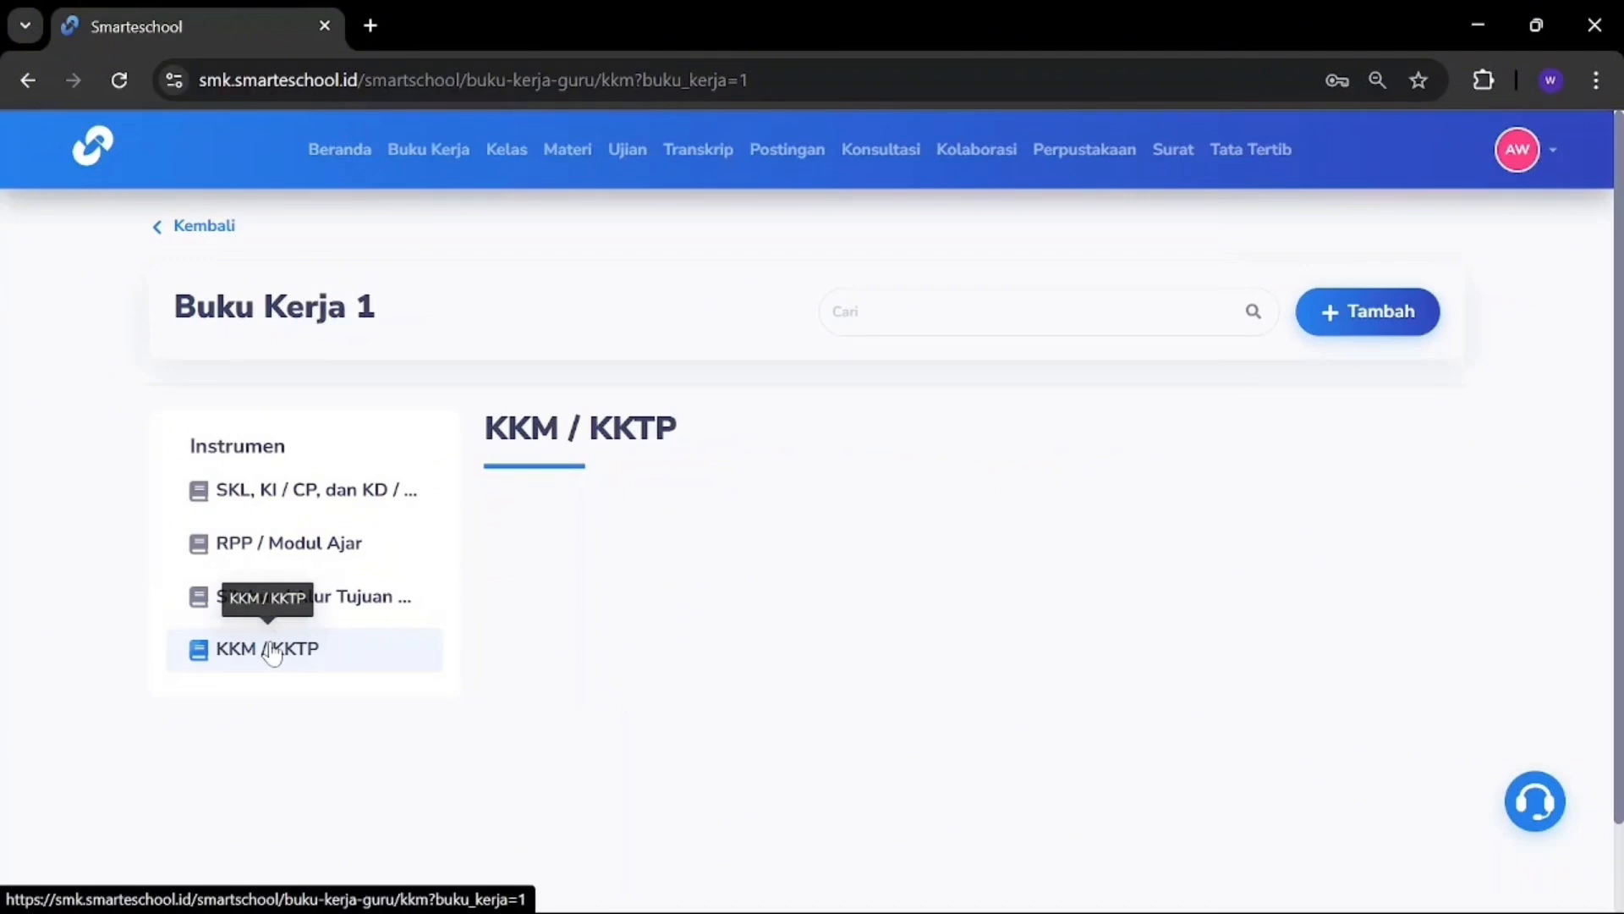
left_click(305, 505)
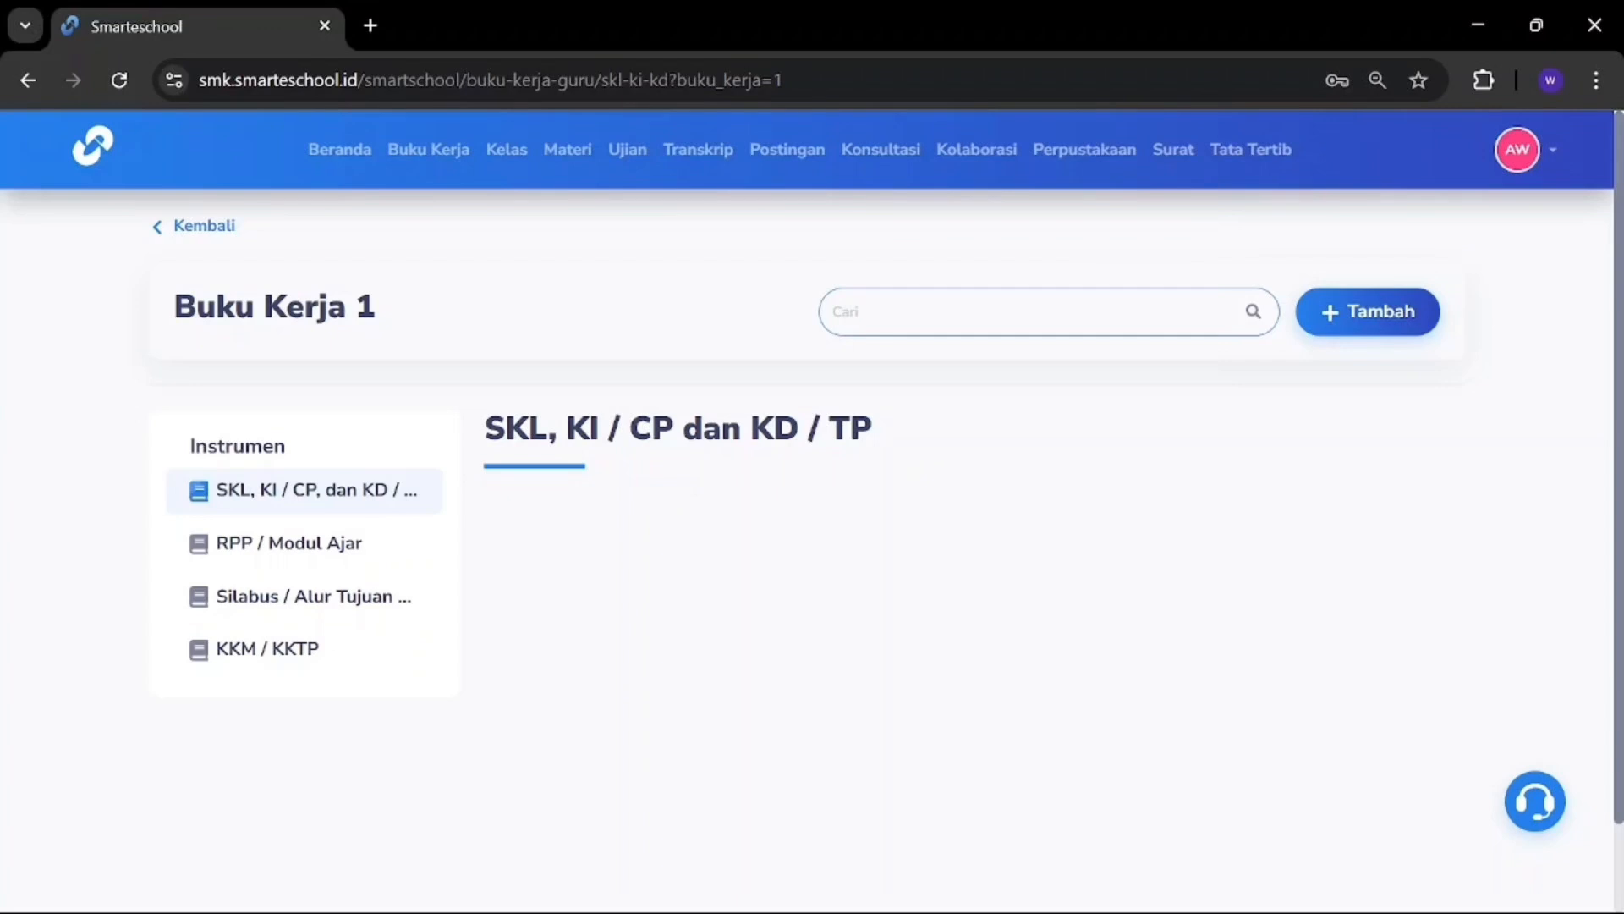
Step: Create a new entry set to Kelas X, 2024 / 2025 Semester 2, subject IPA
left_click(1368, 315)
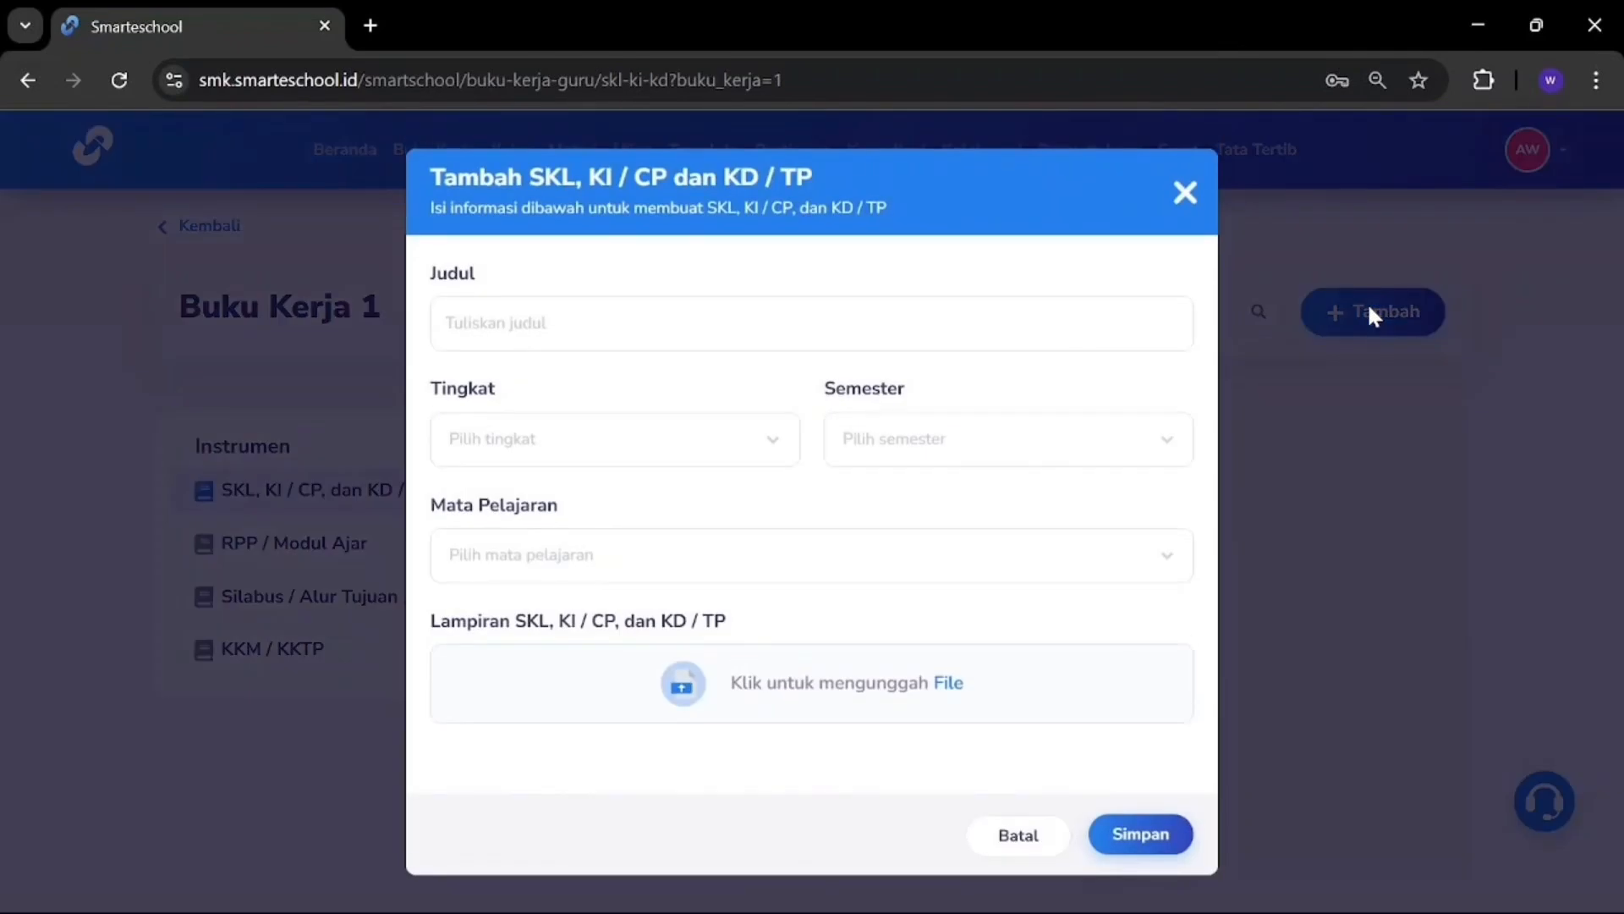
left_click(811, 323)
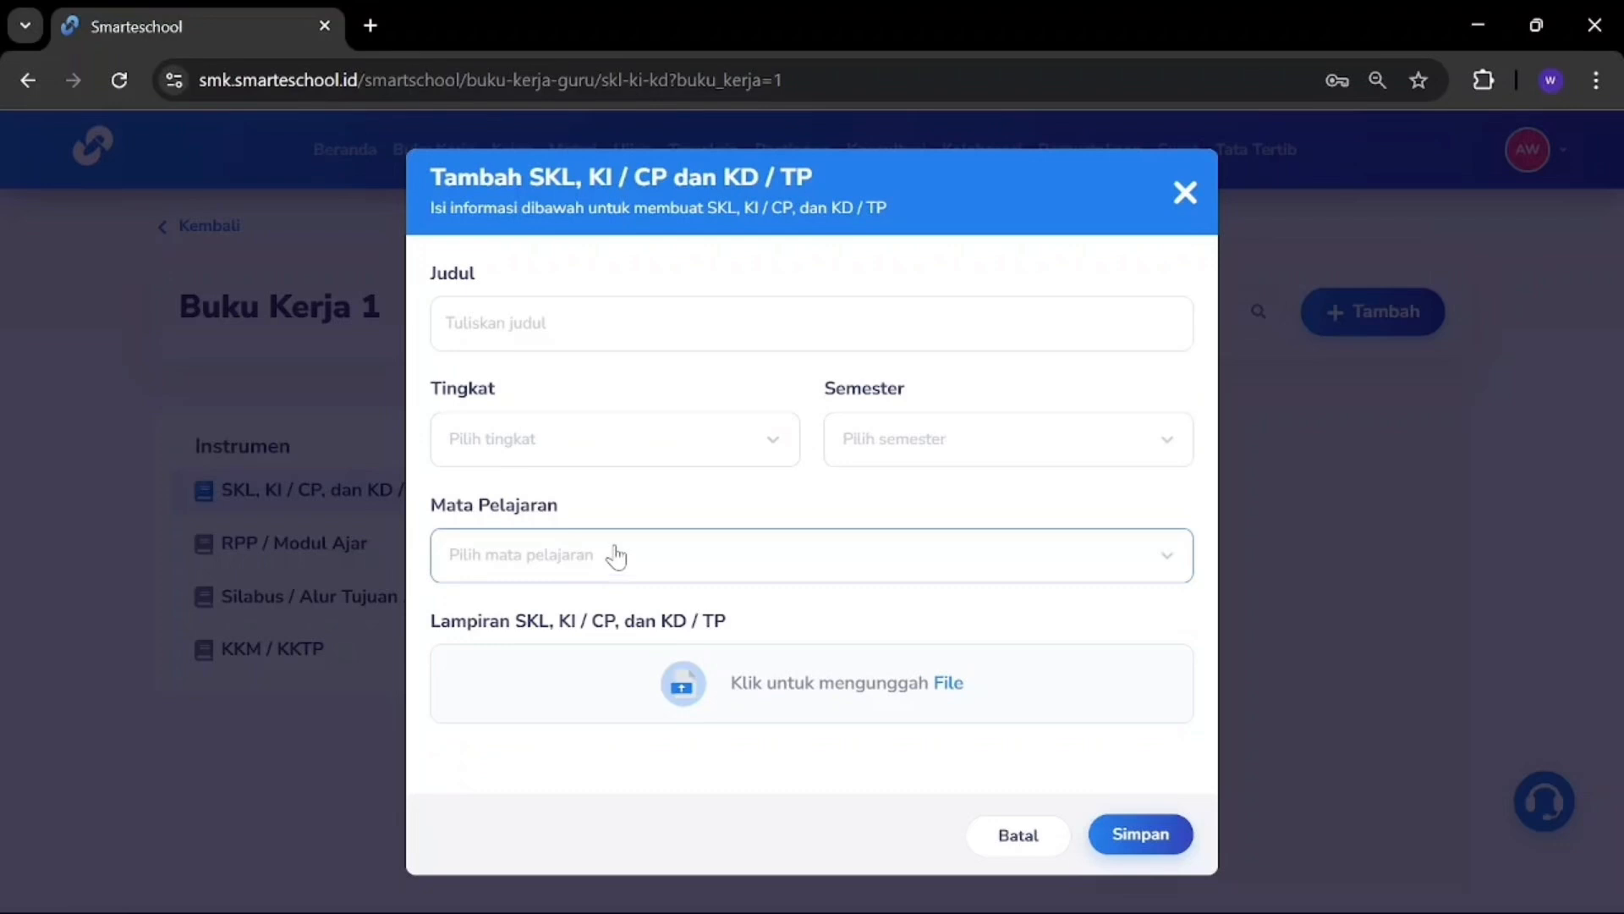
left_click(445, 323)
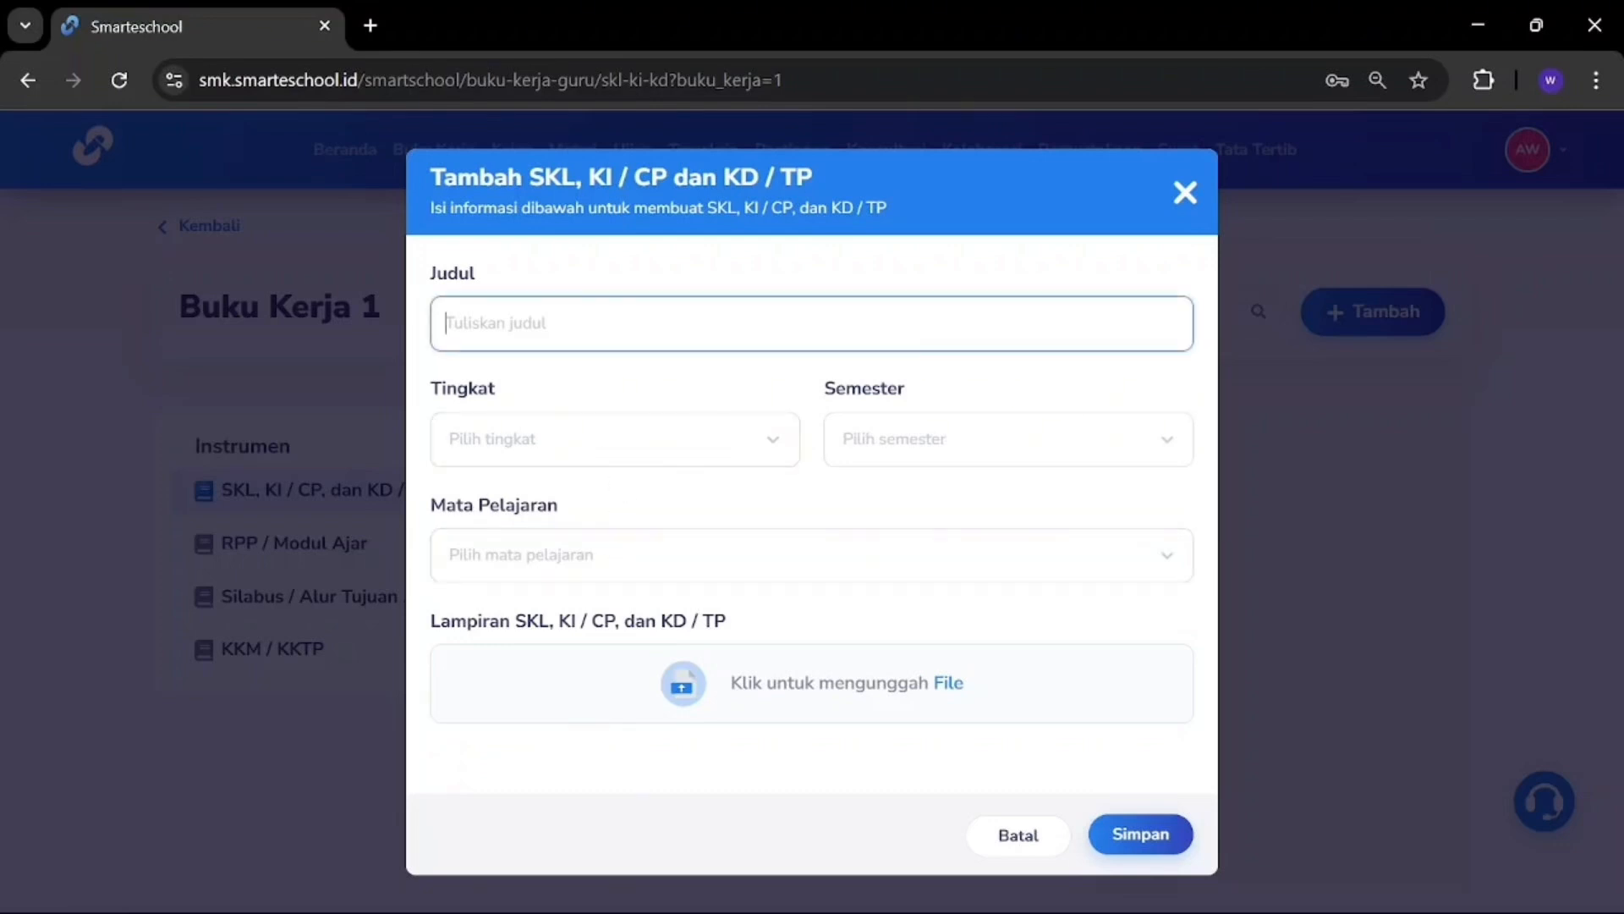
type("Contoh 1")
left_click(591, 427)
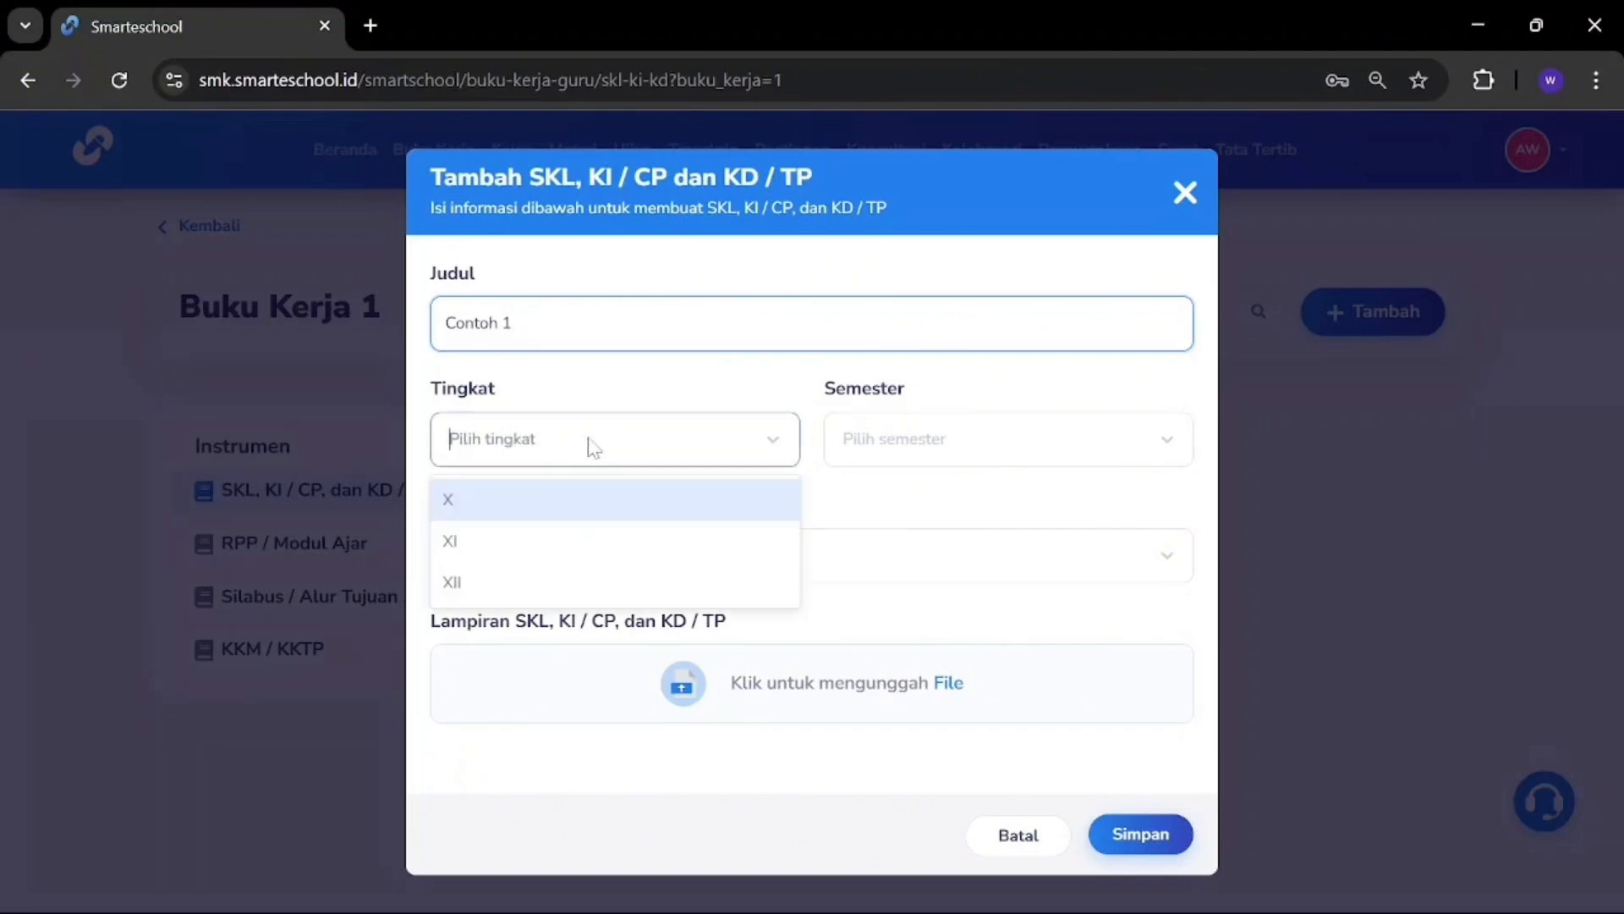
left_click(589, 504)
left_click(935, 441)
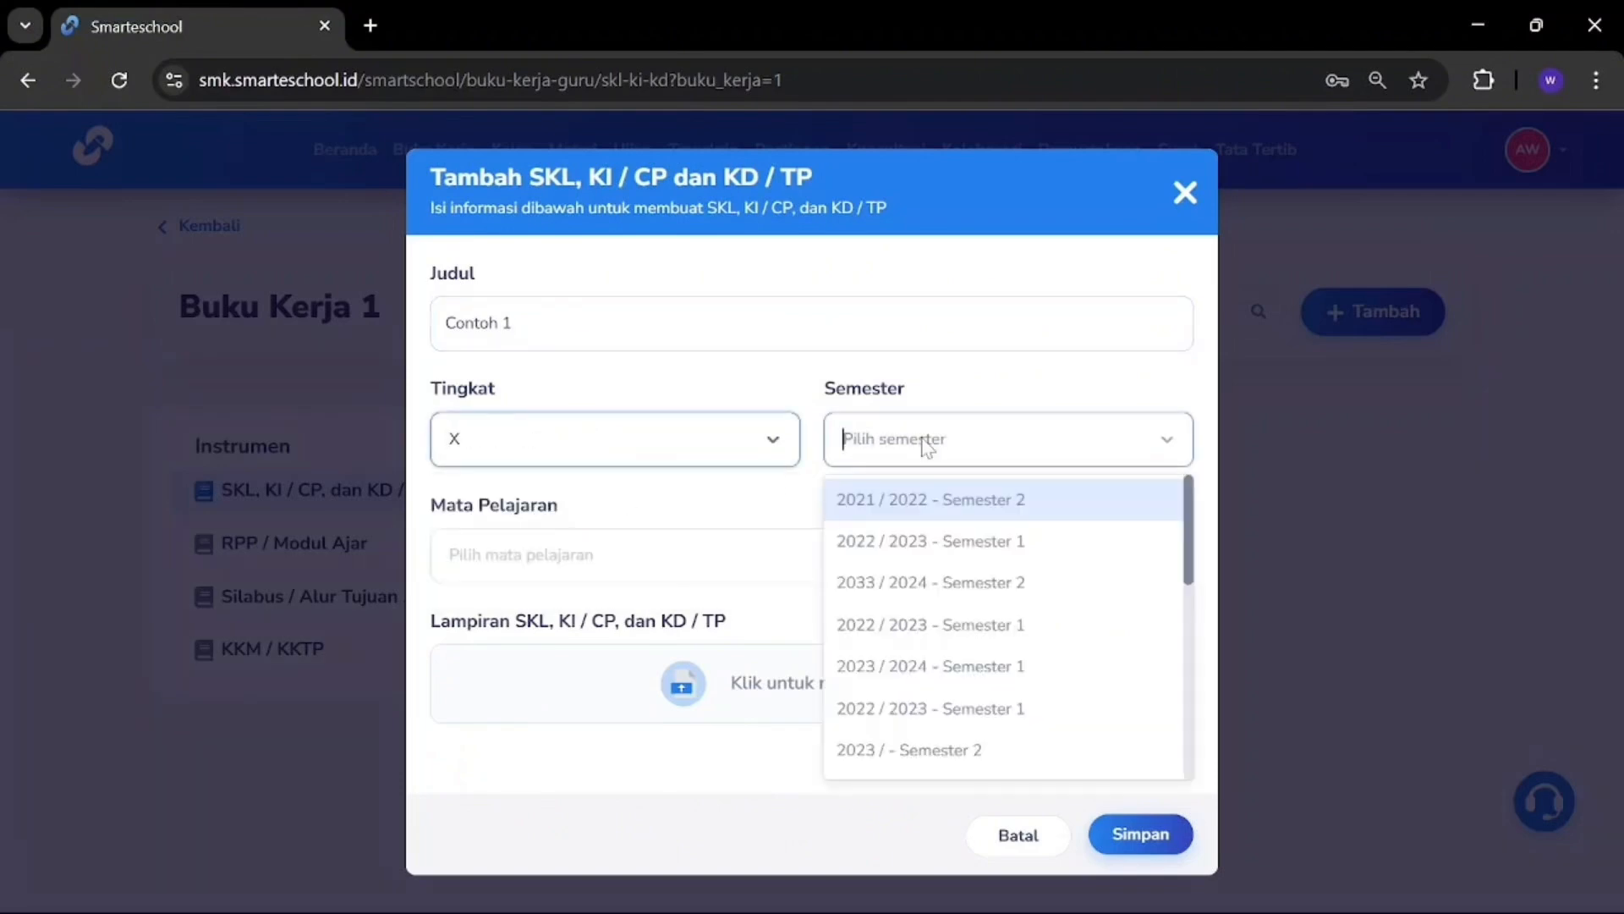
scroll(929, 626, "down", 2)
scroll(929, 640, "down", 3)
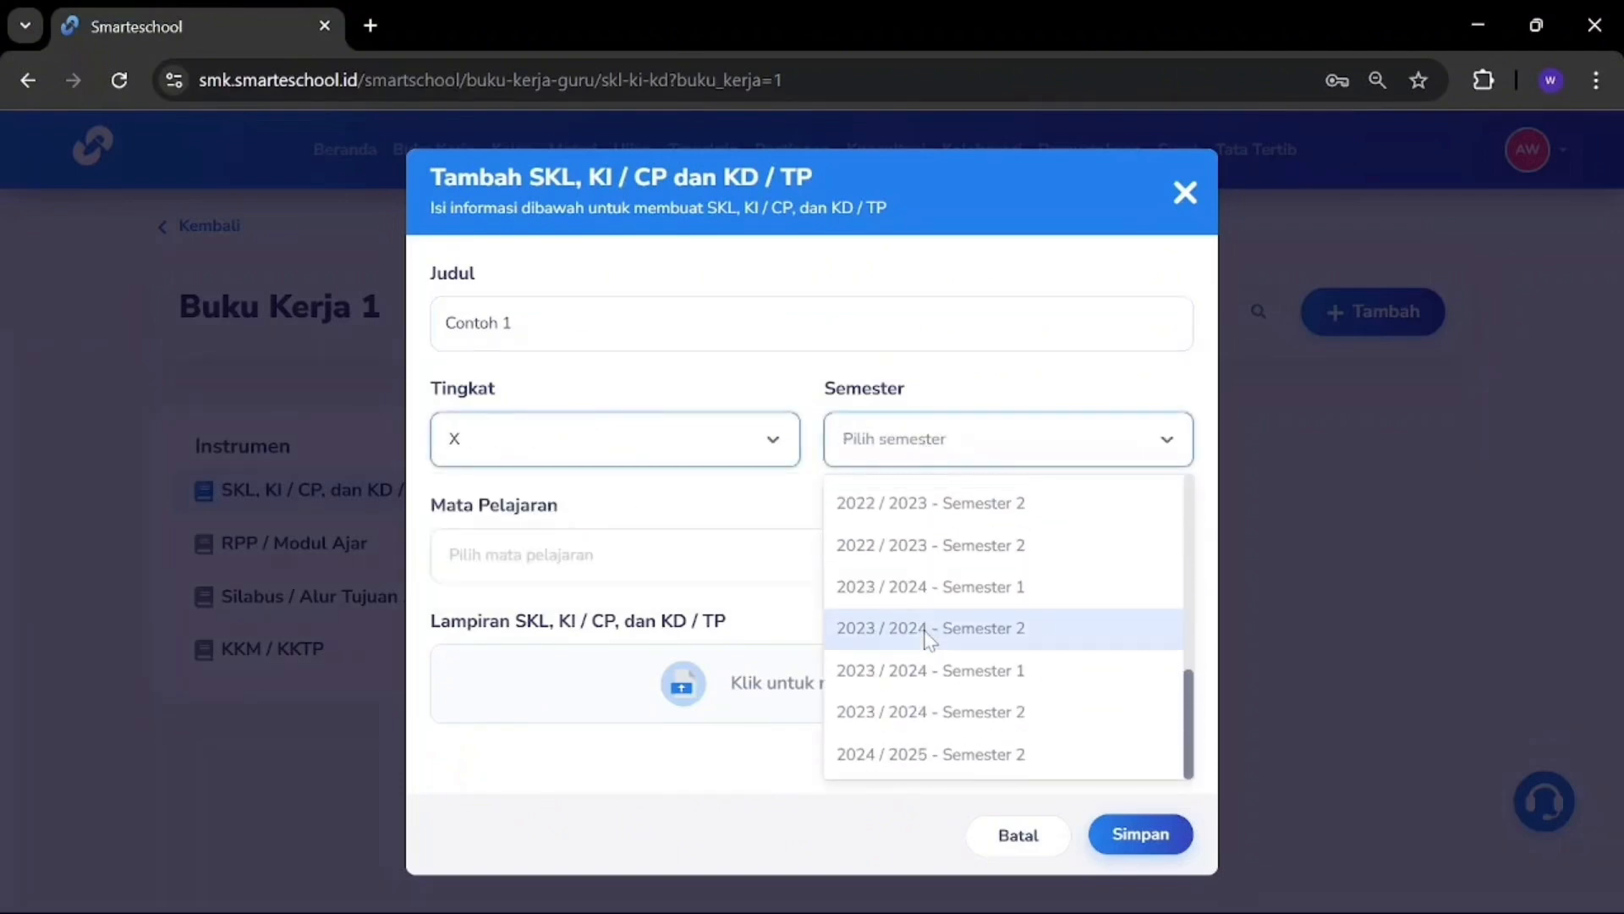
left_click(932, 750)
left_click(696, 562)
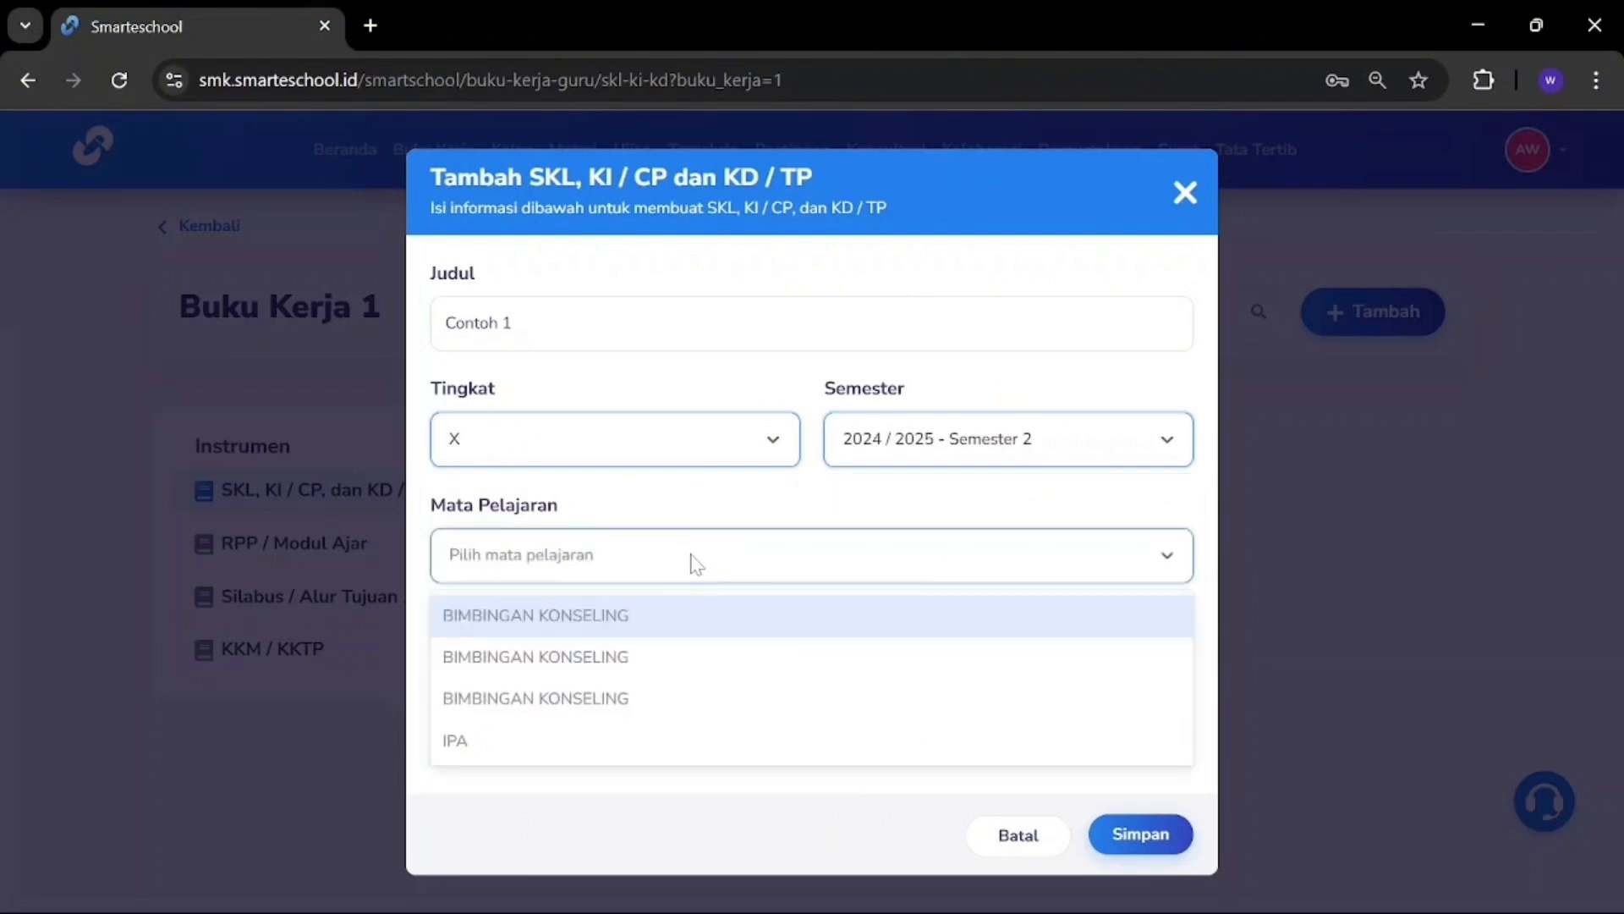
left_click(517, 746)
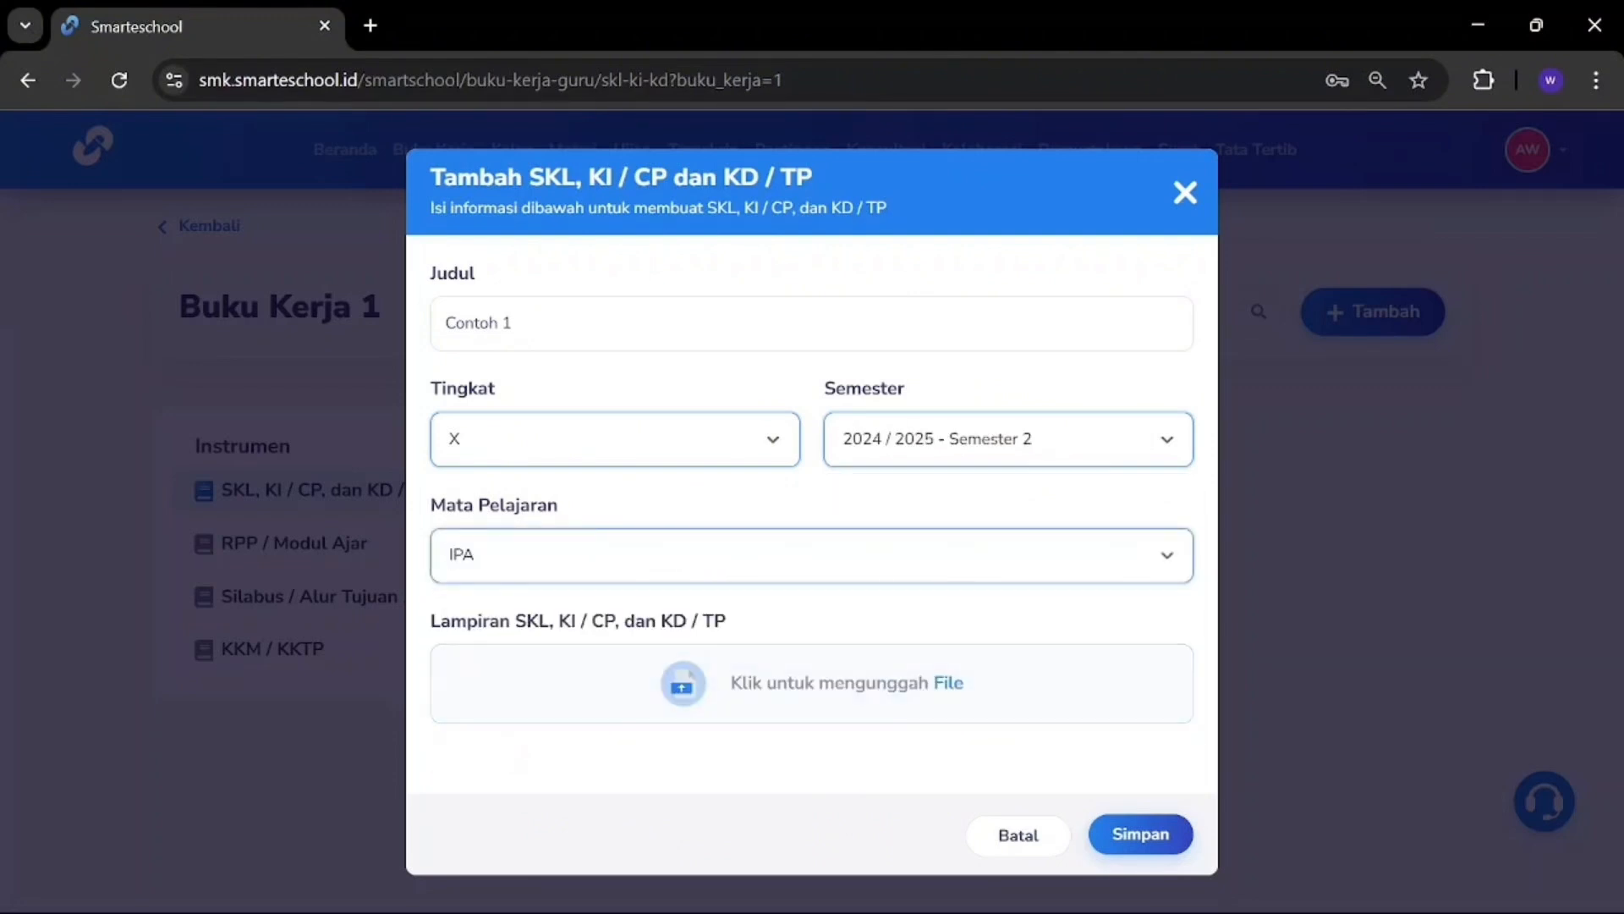
Step: Attach the 2025-02-12 screenshot and save the IPA entry
left_click(941, 684)
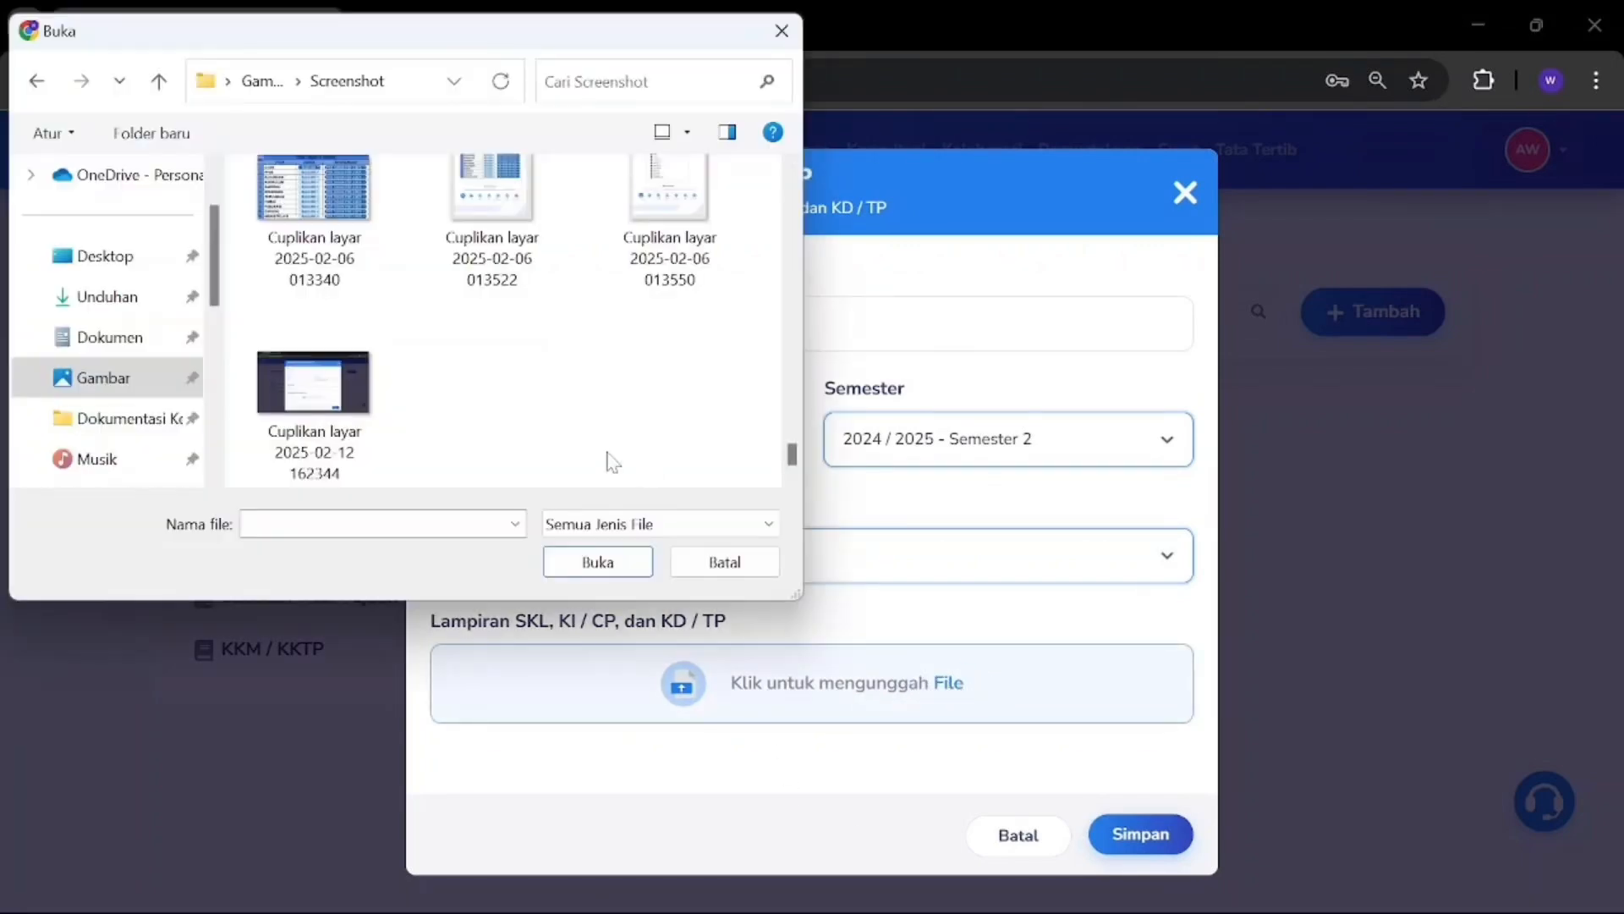
left_click(305, 398)
left_click(593, 561)
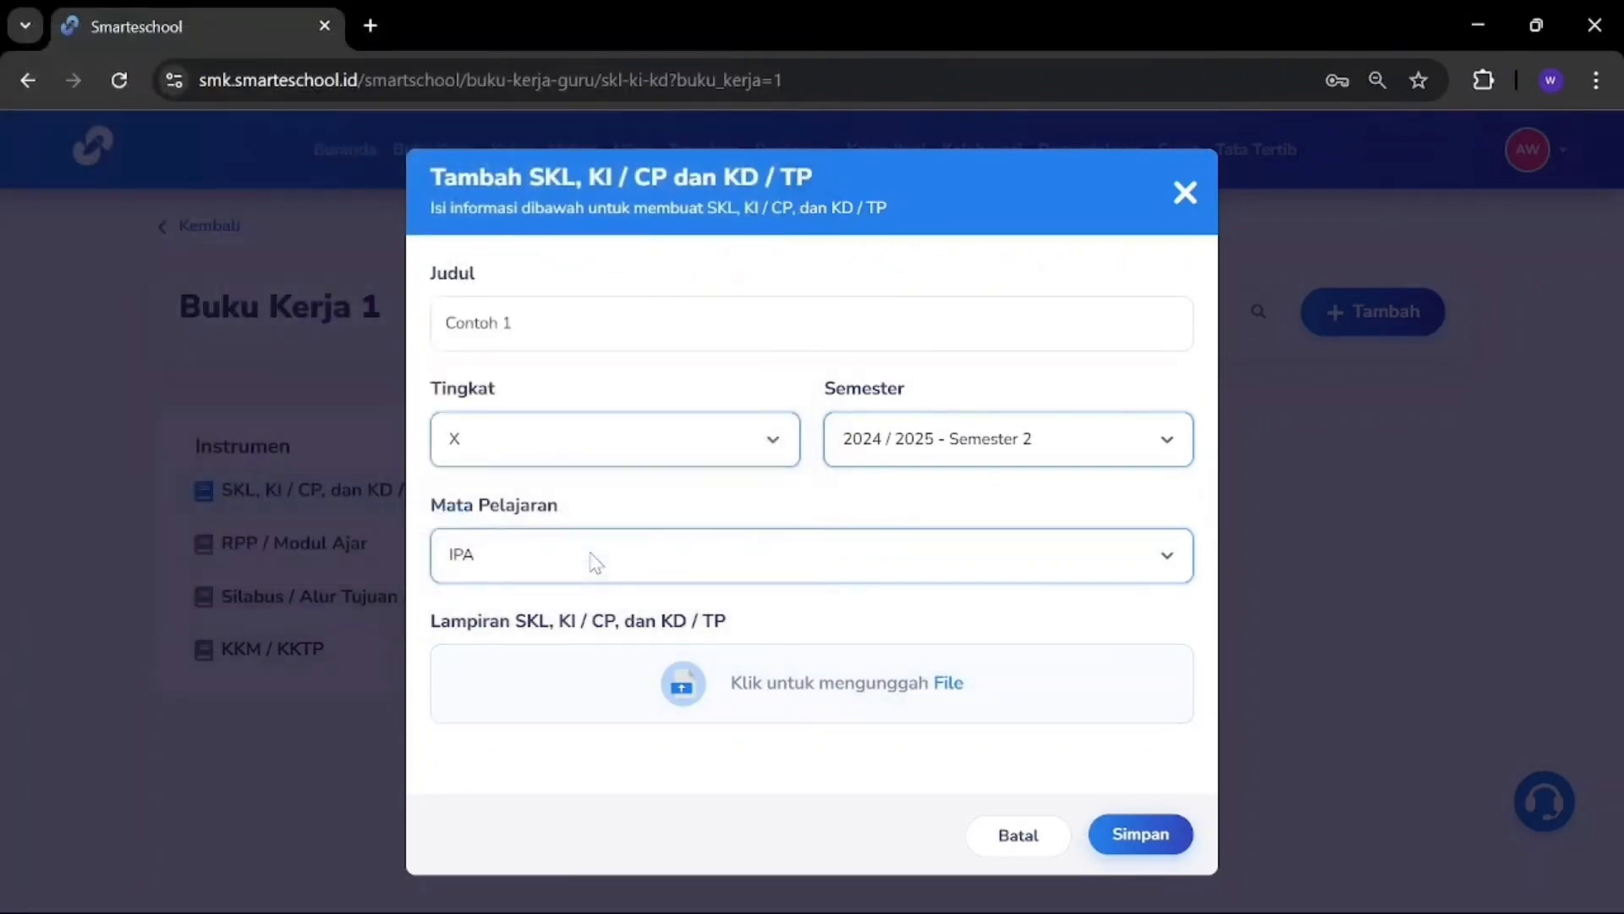
scroll(846, 677, "down", 2)
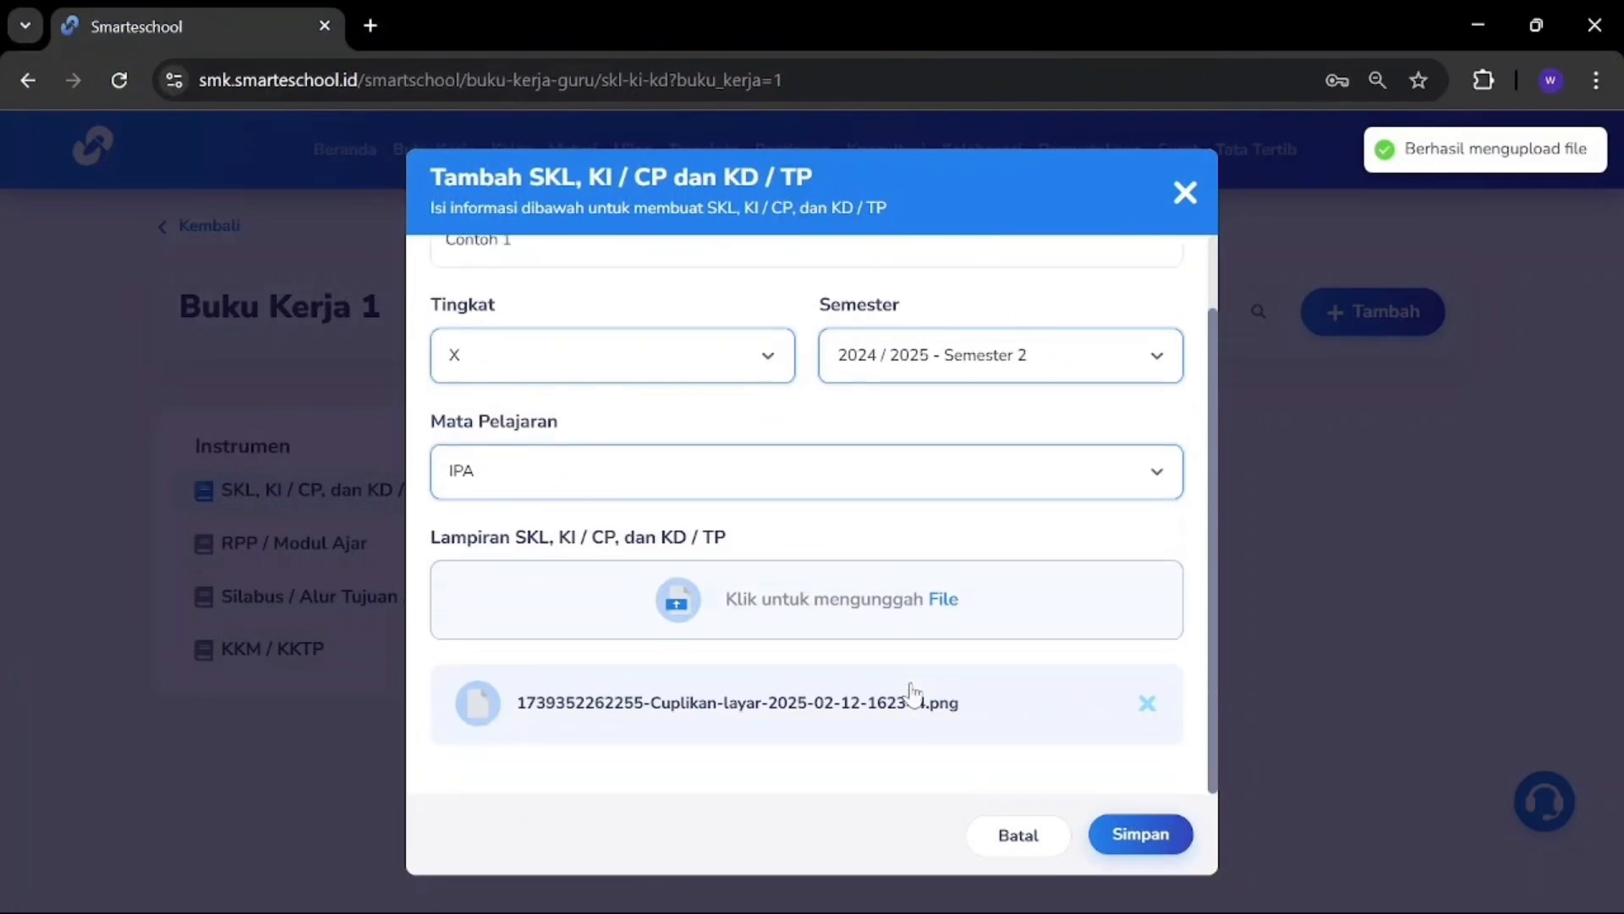
left_click(1138, 832)
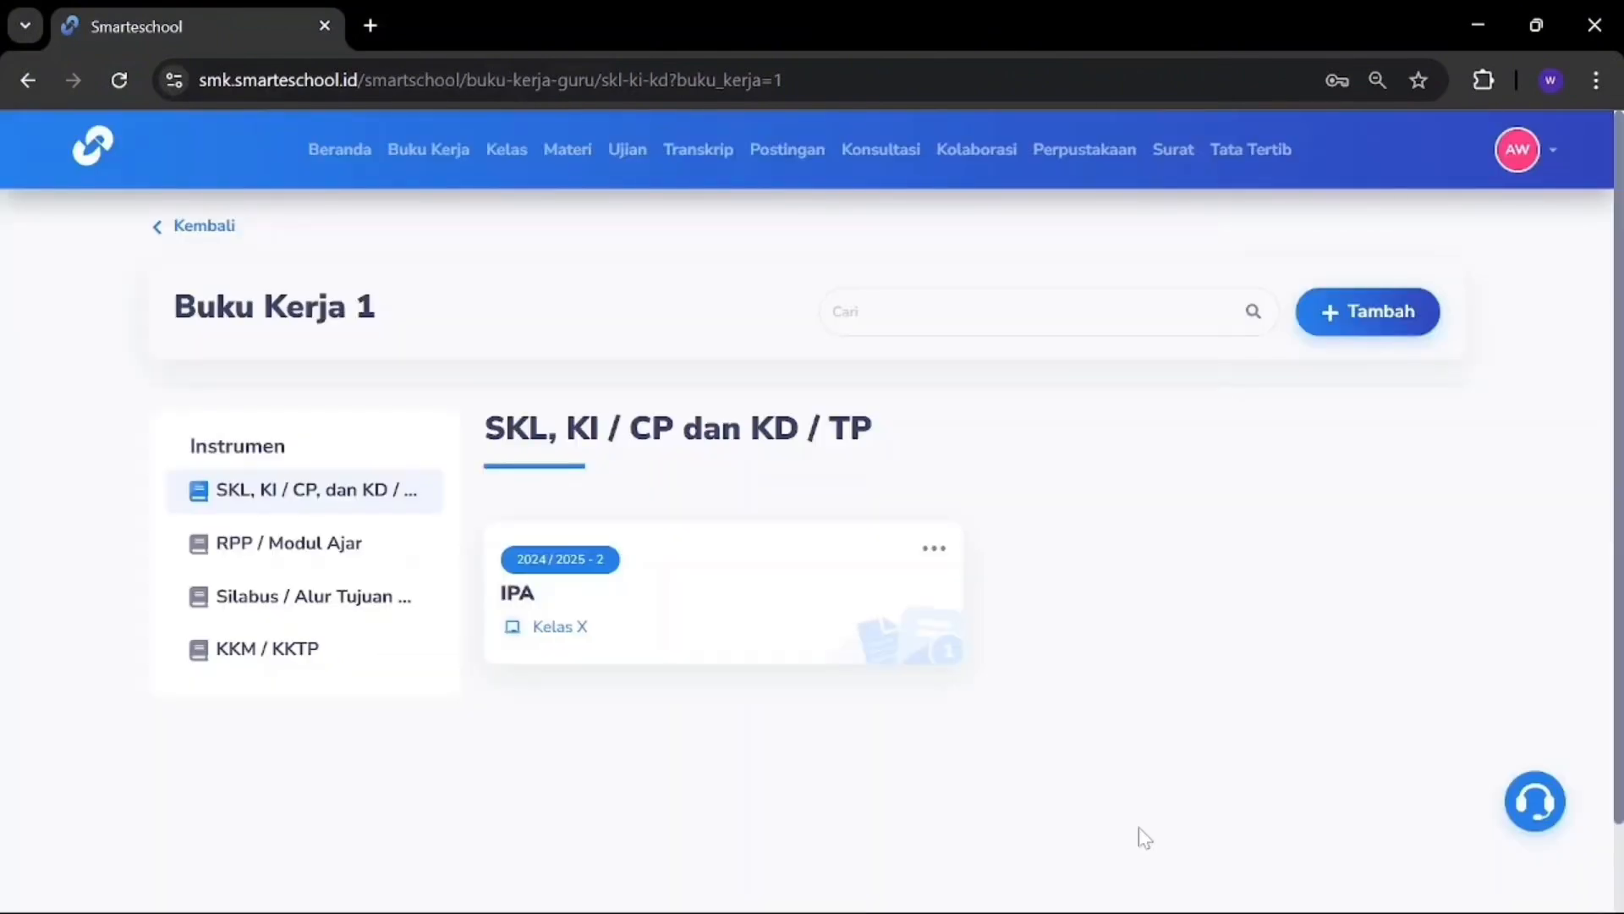
Step: Check the IPA entry's Edit option without changes, then open a new RPP / Modul Ajar form
left_click(934, 550)
left_click(956, 624)
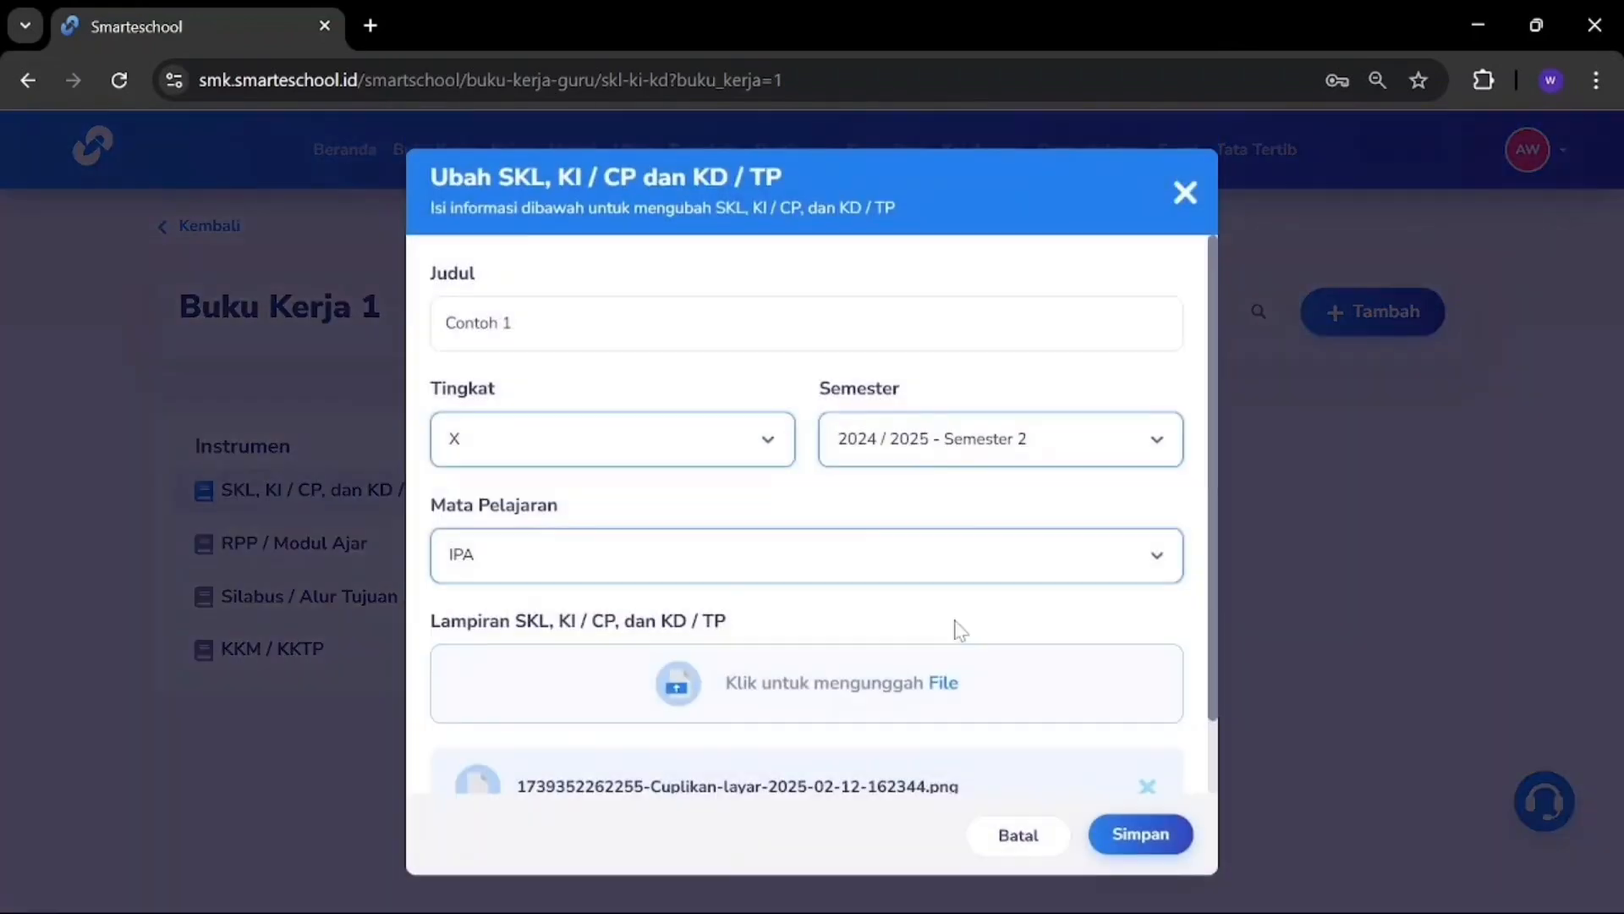
left_click(1182, 190)
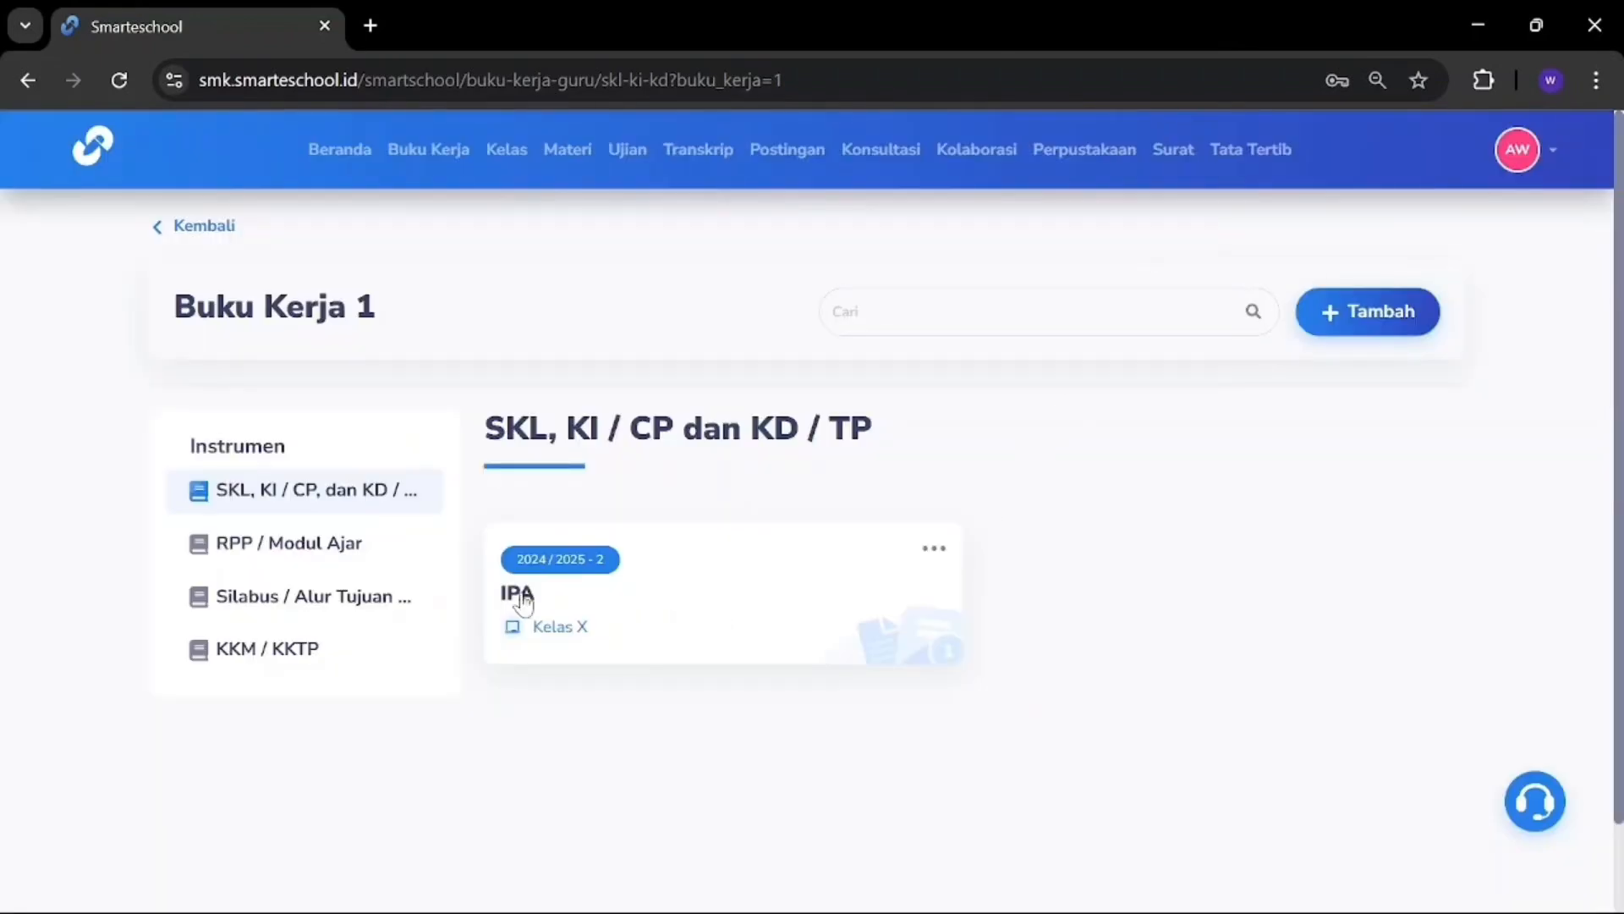
left_click(934, 550)
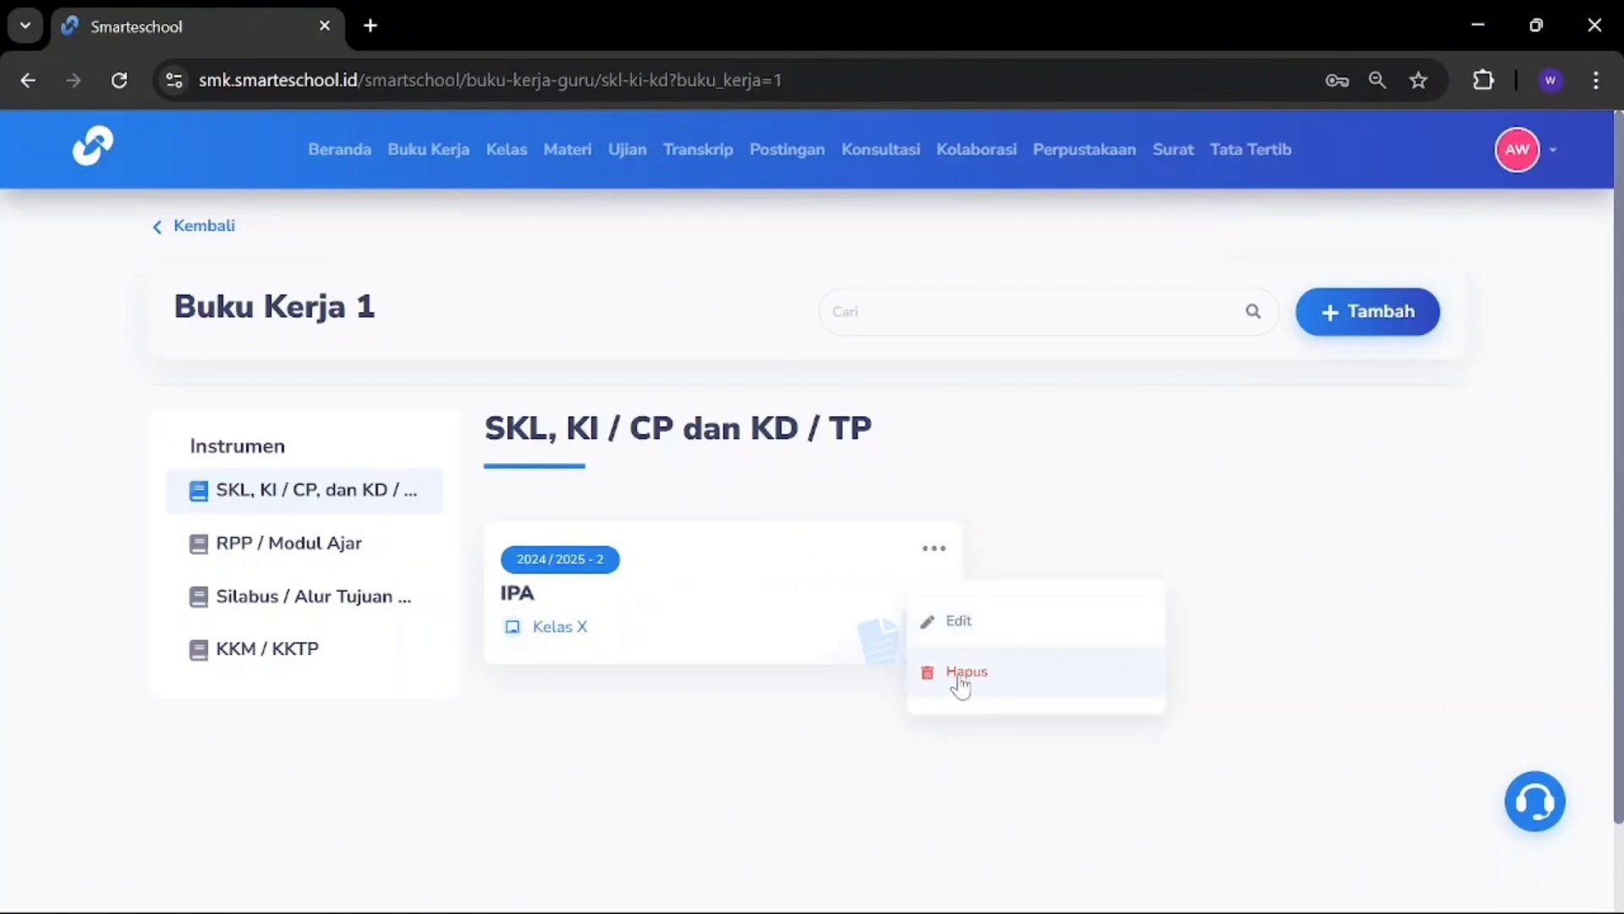
left_click(809, 696)
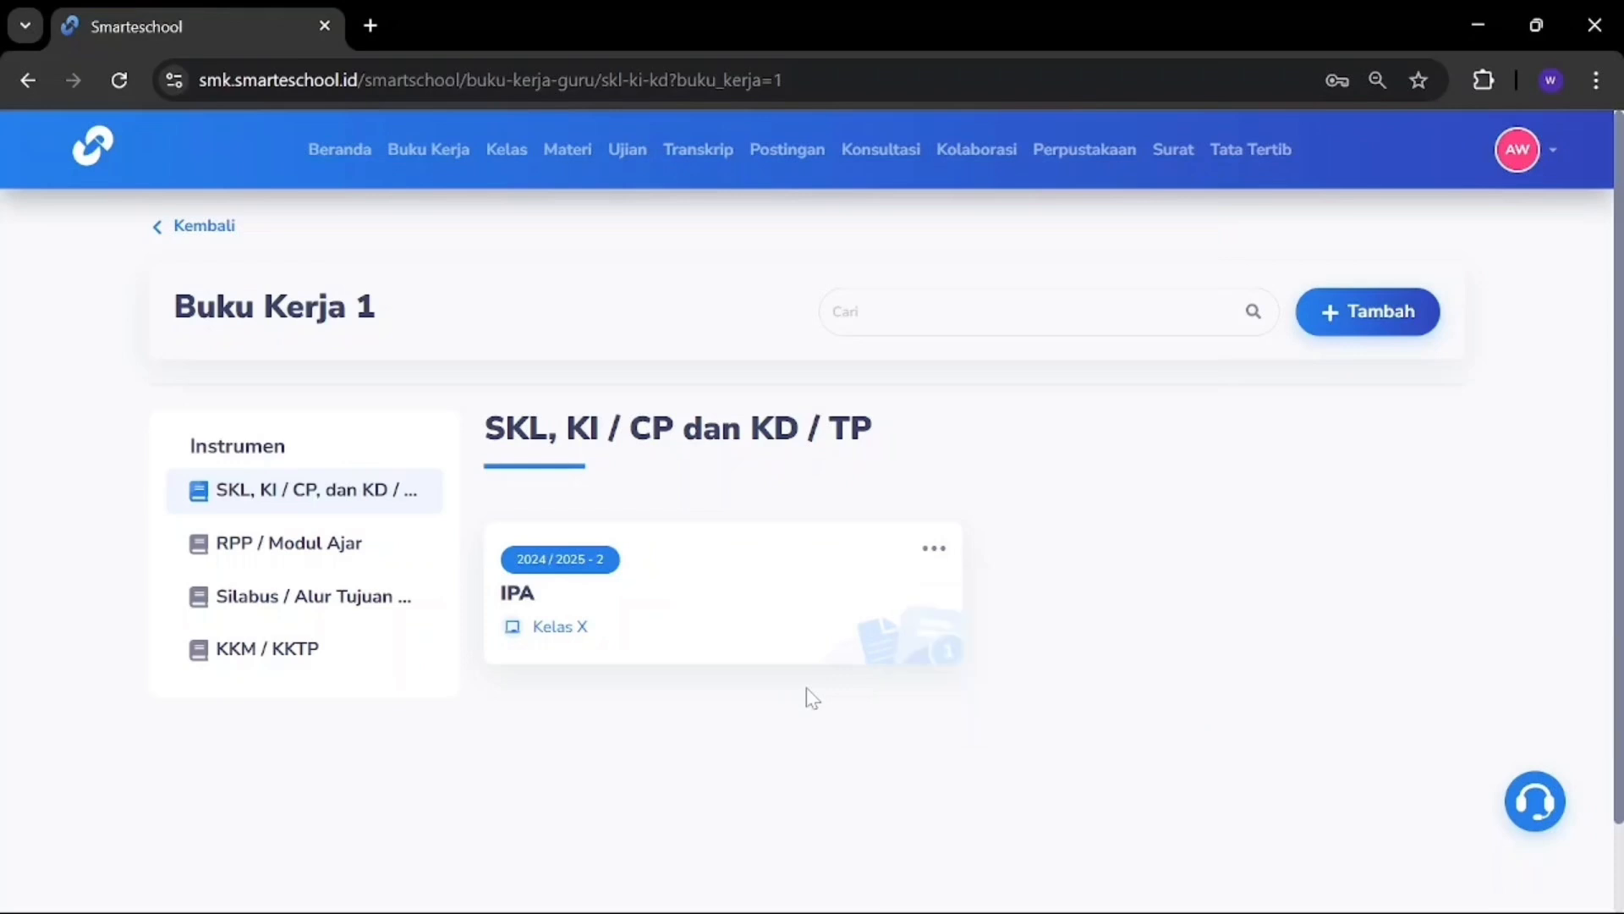
left_click(319, 545)
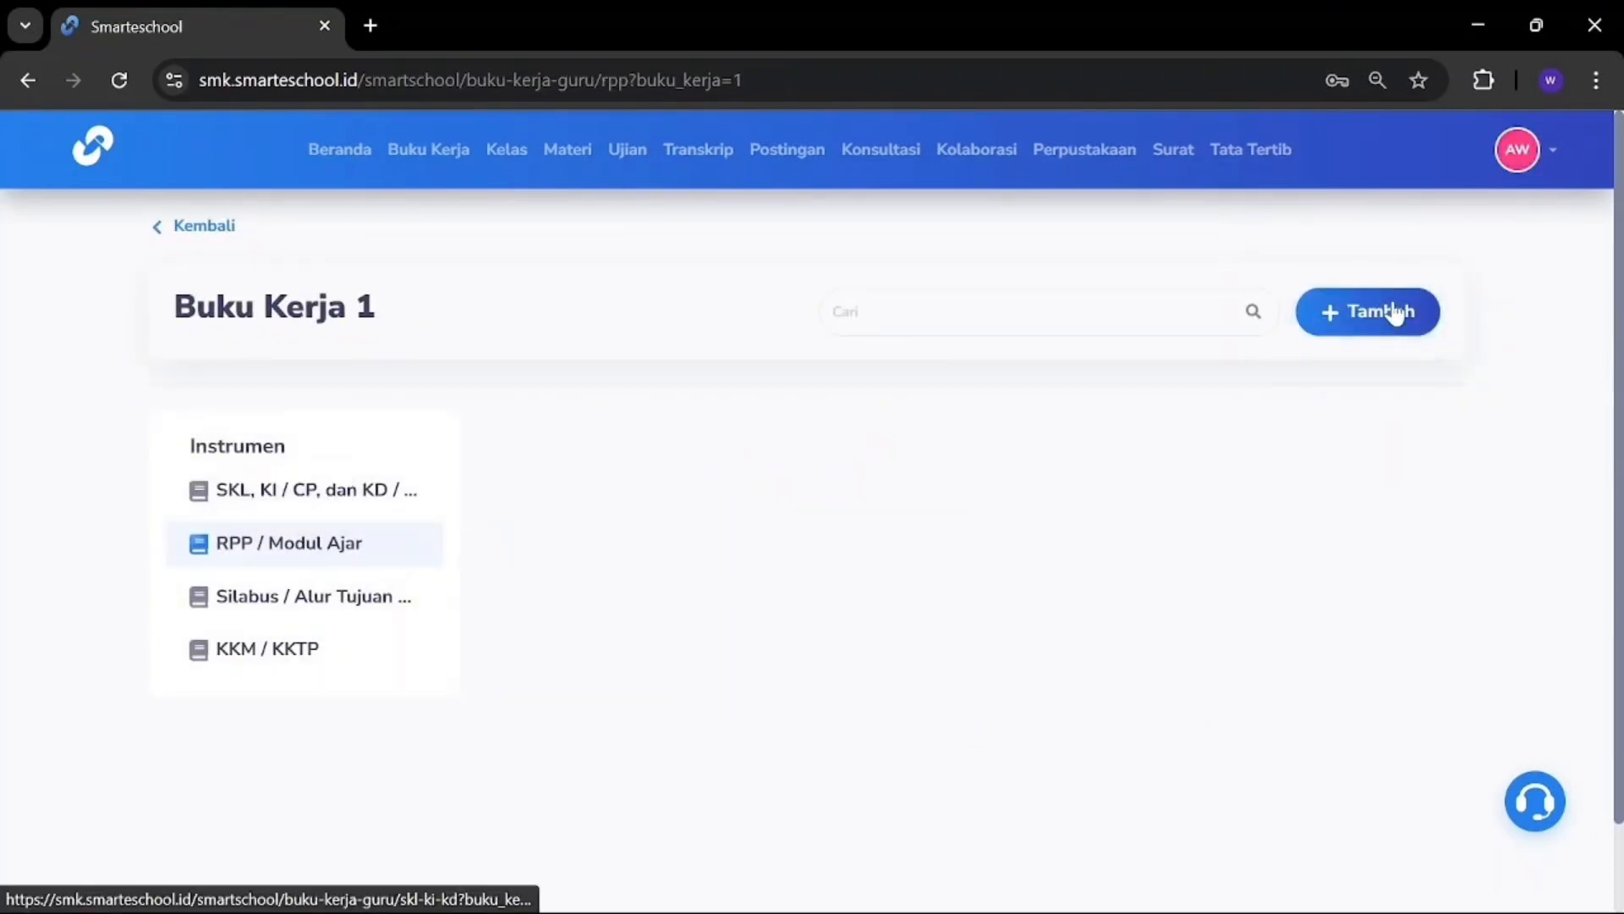
left_click(1363, 311)
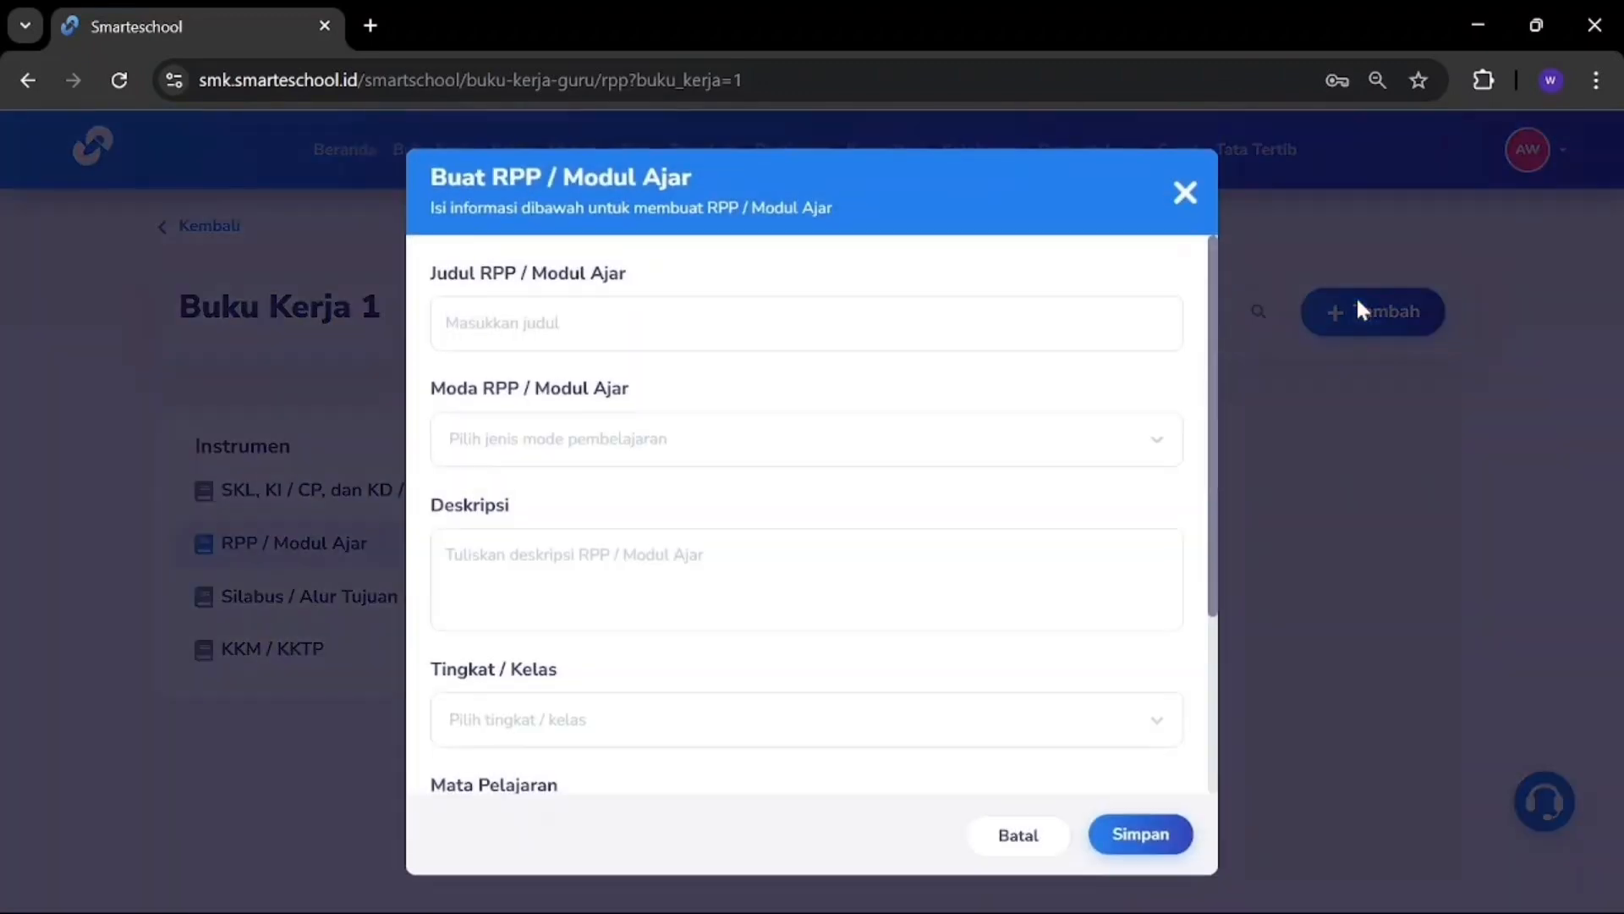
Step: Enter the title Contoh 2, learning mode Daring and description contoh 2
left_click(1060, 301)
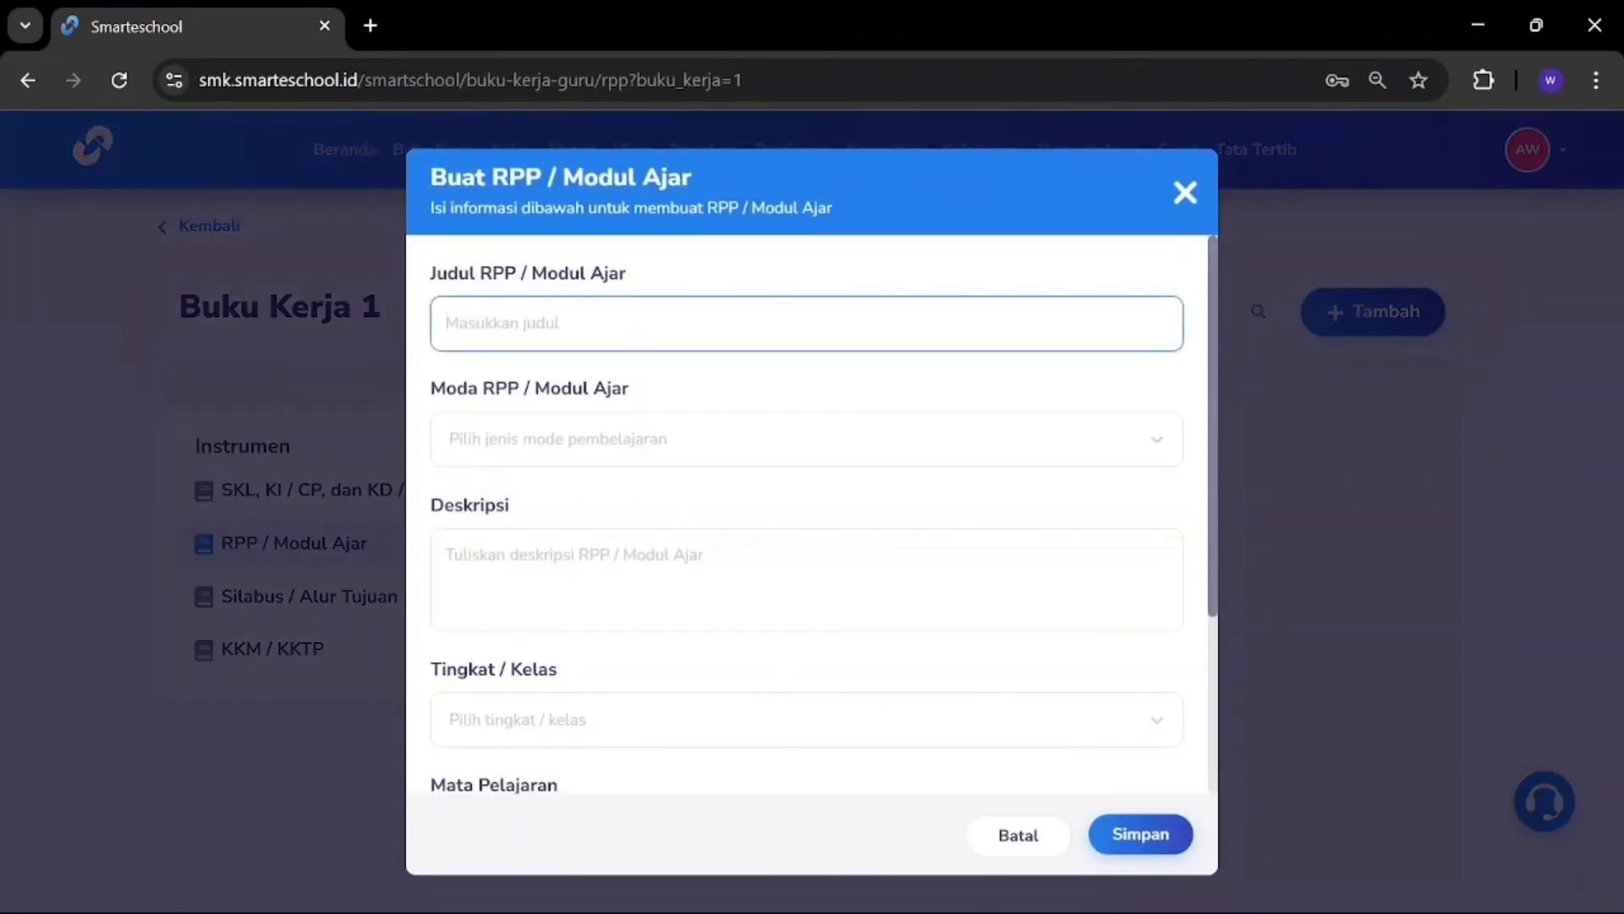
type("Contoh 2")
left_click(825, 457)
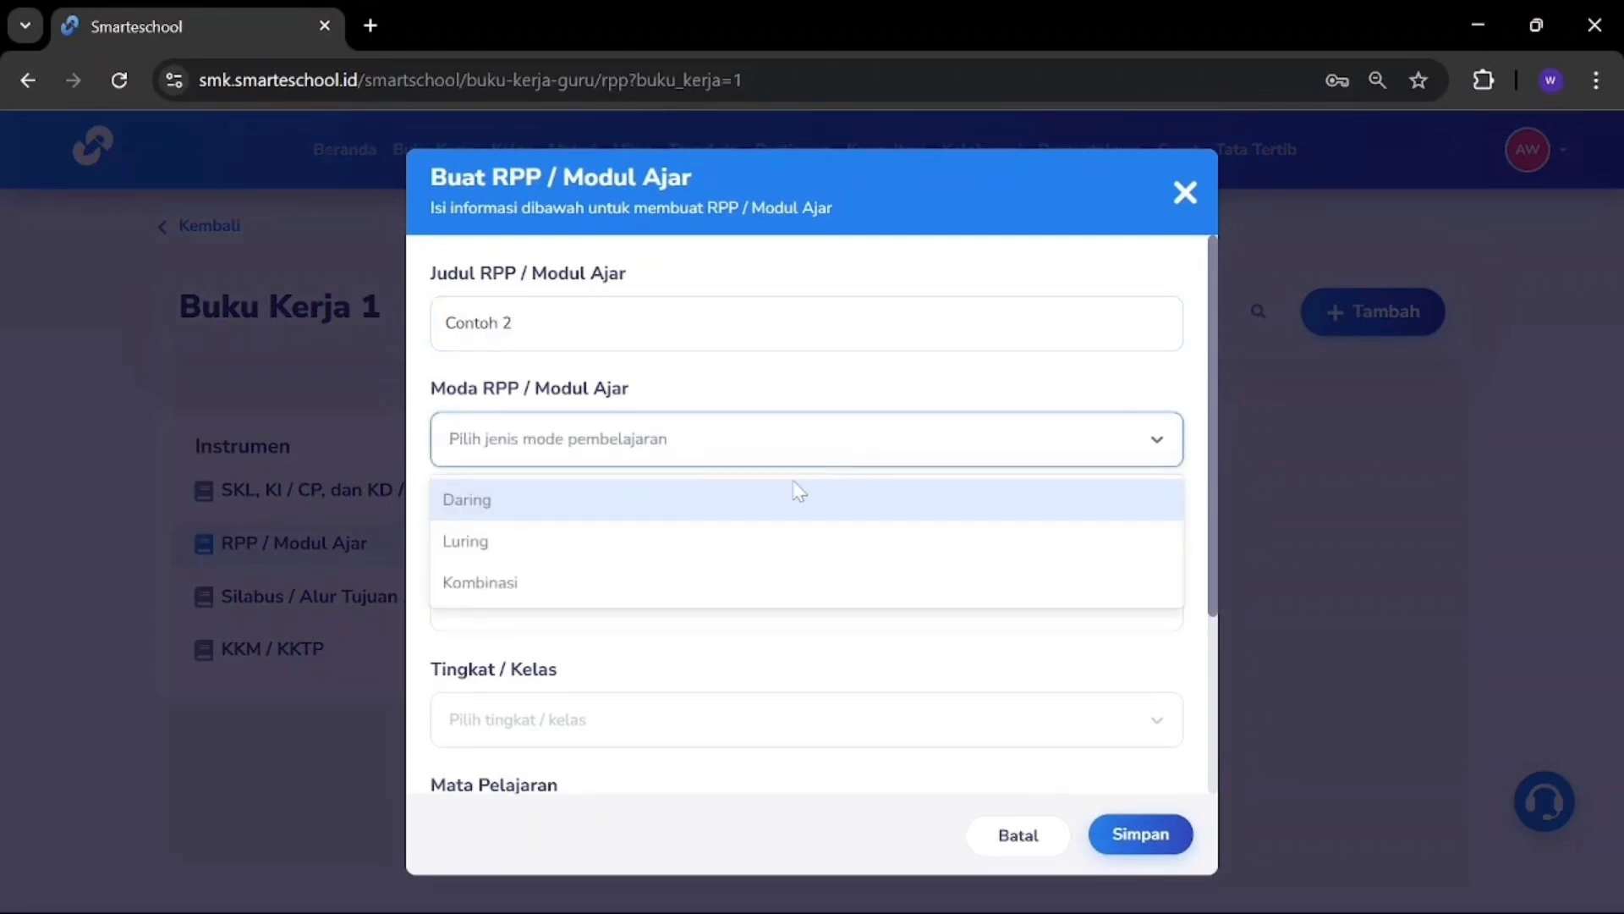
left_click(620, 511)
left_click(616, 554)
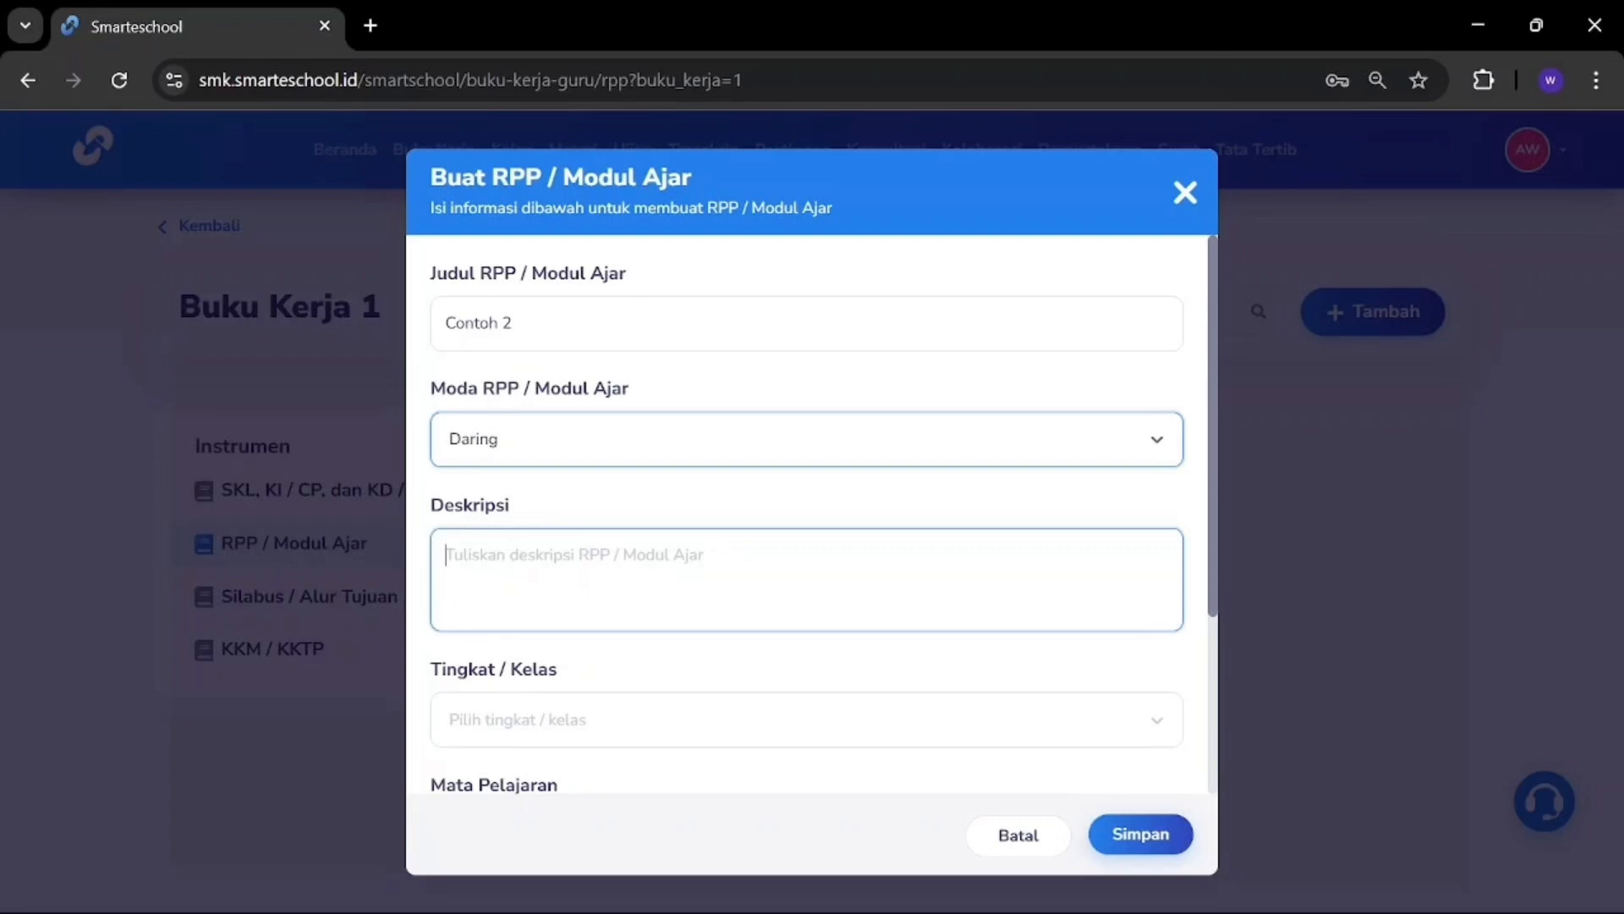
type("contoh 2")
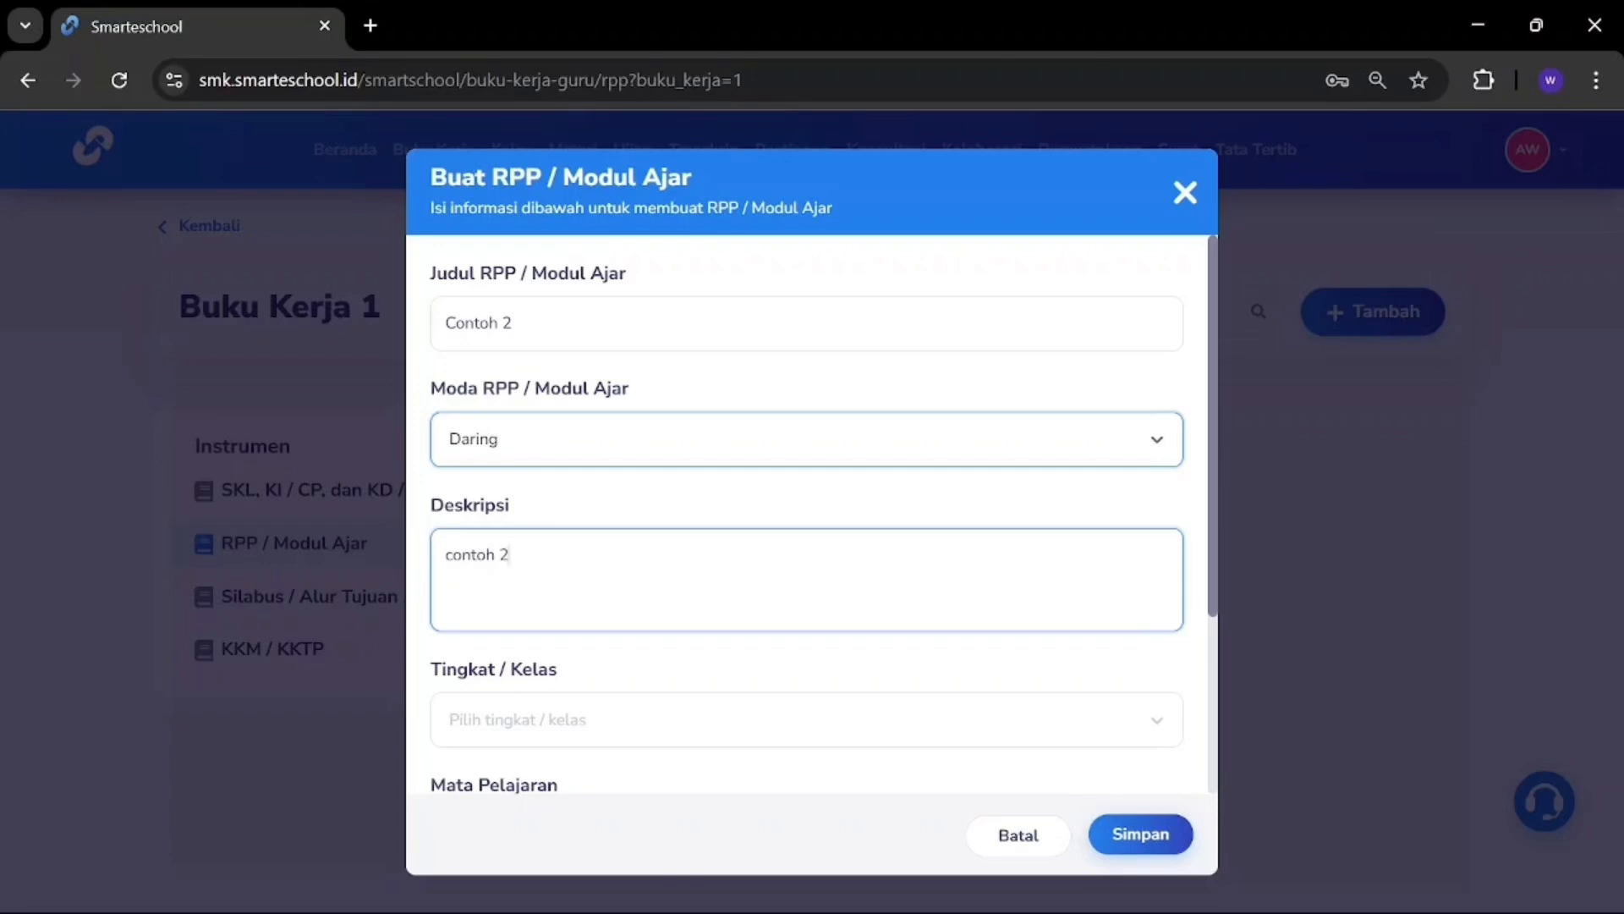
Step: Set the RPP's class level to X and subject to IPA
left_click(674, 711)
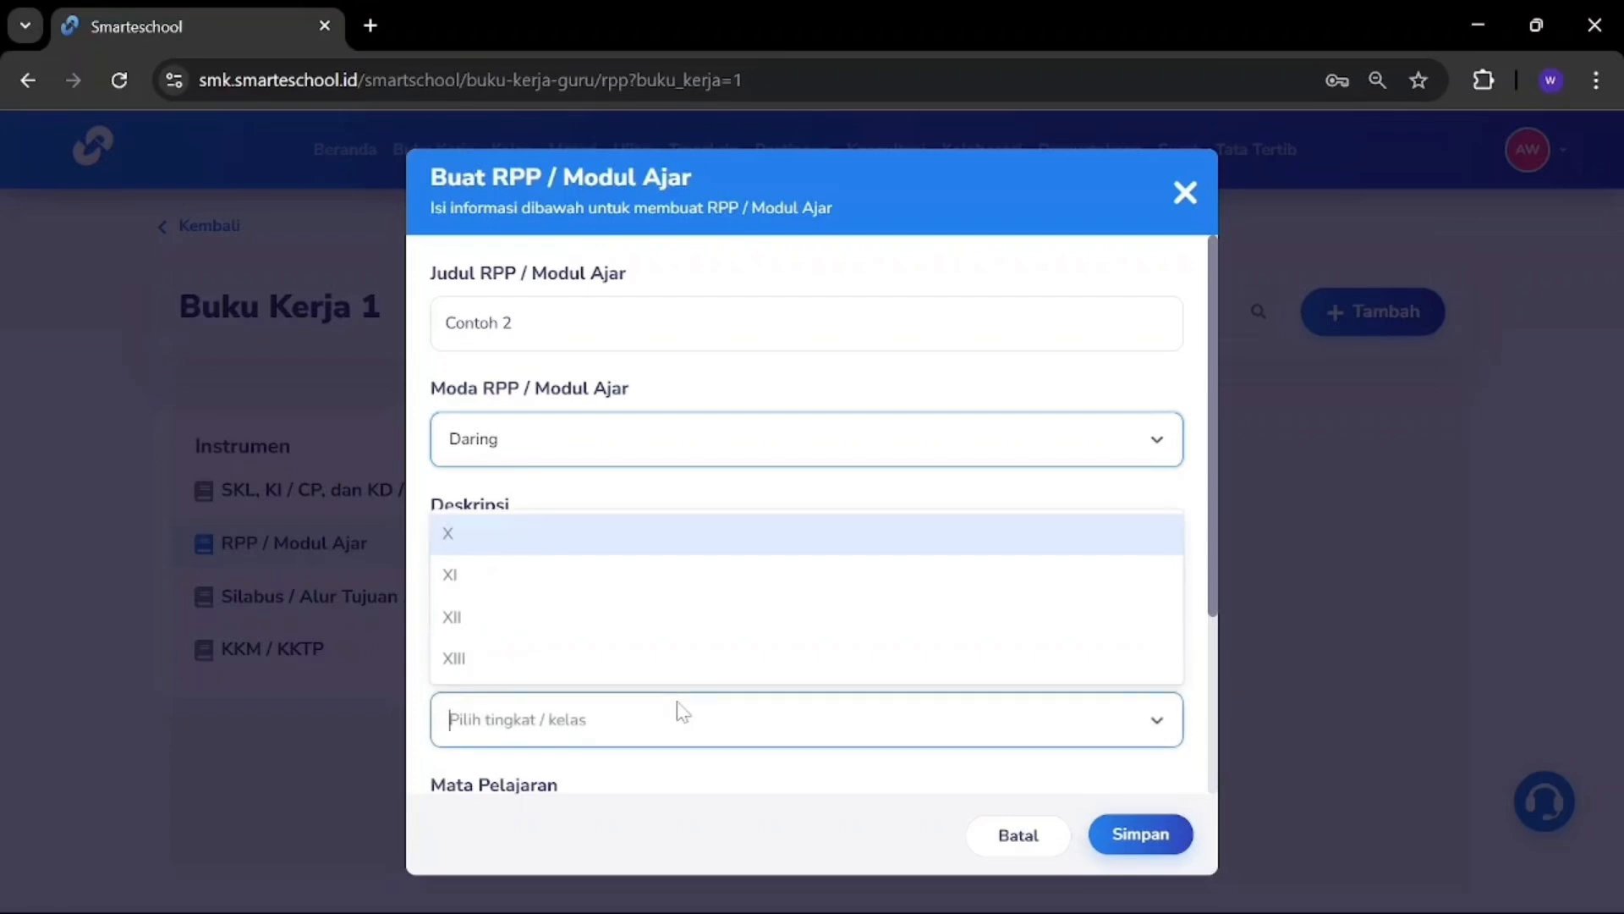
left_click(611, 546)
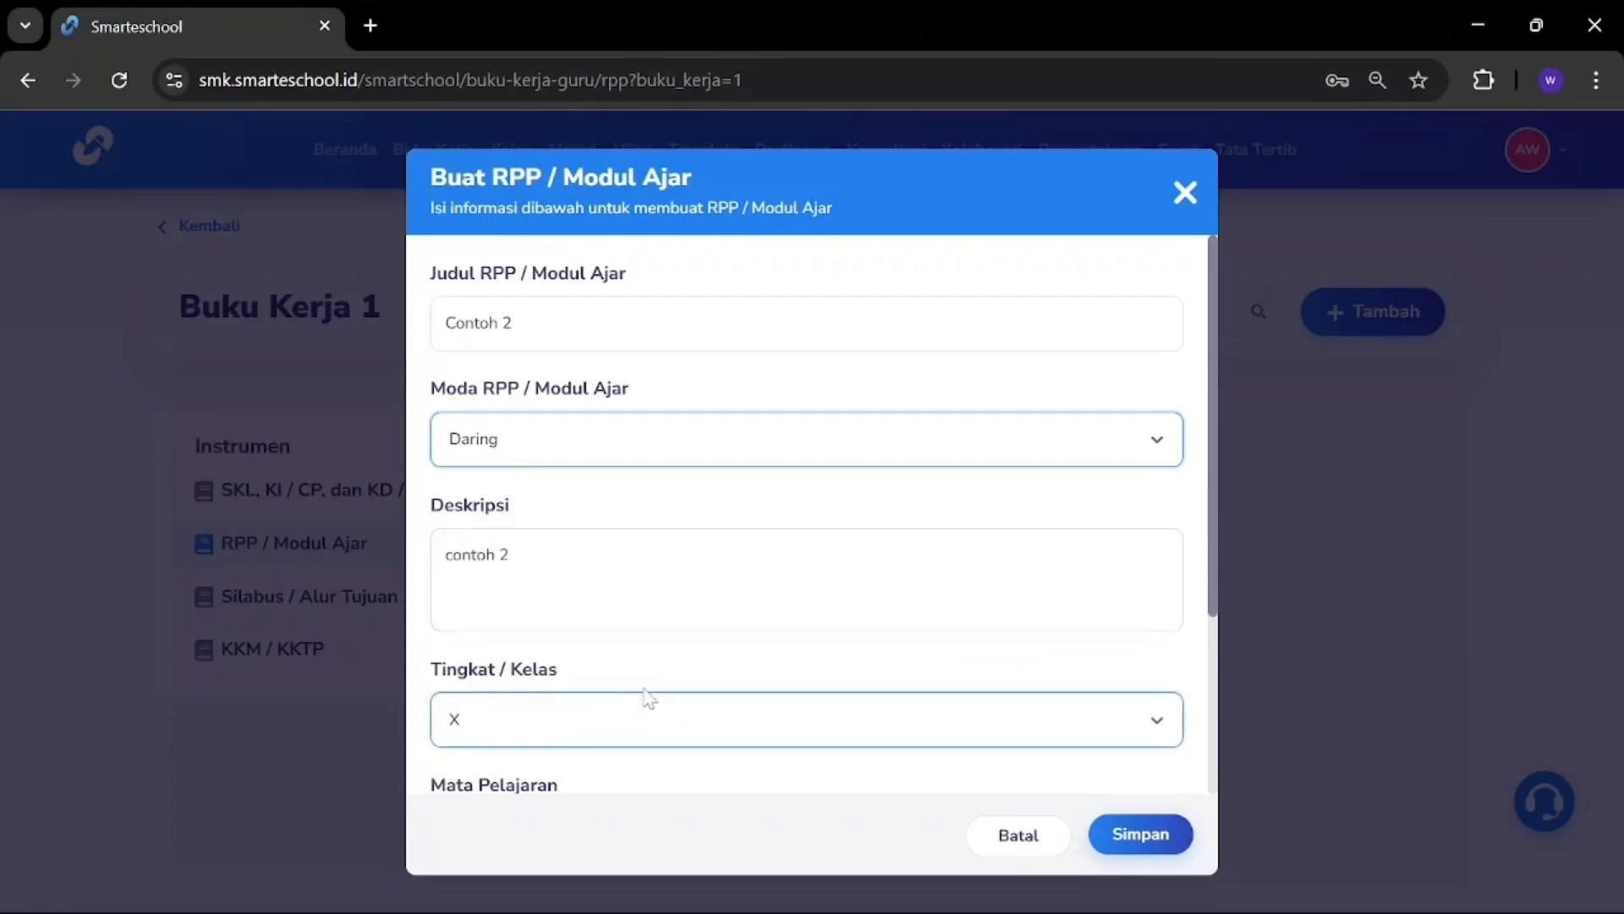
scroll(647, 698, "down", 3)
left_click(627, 592)
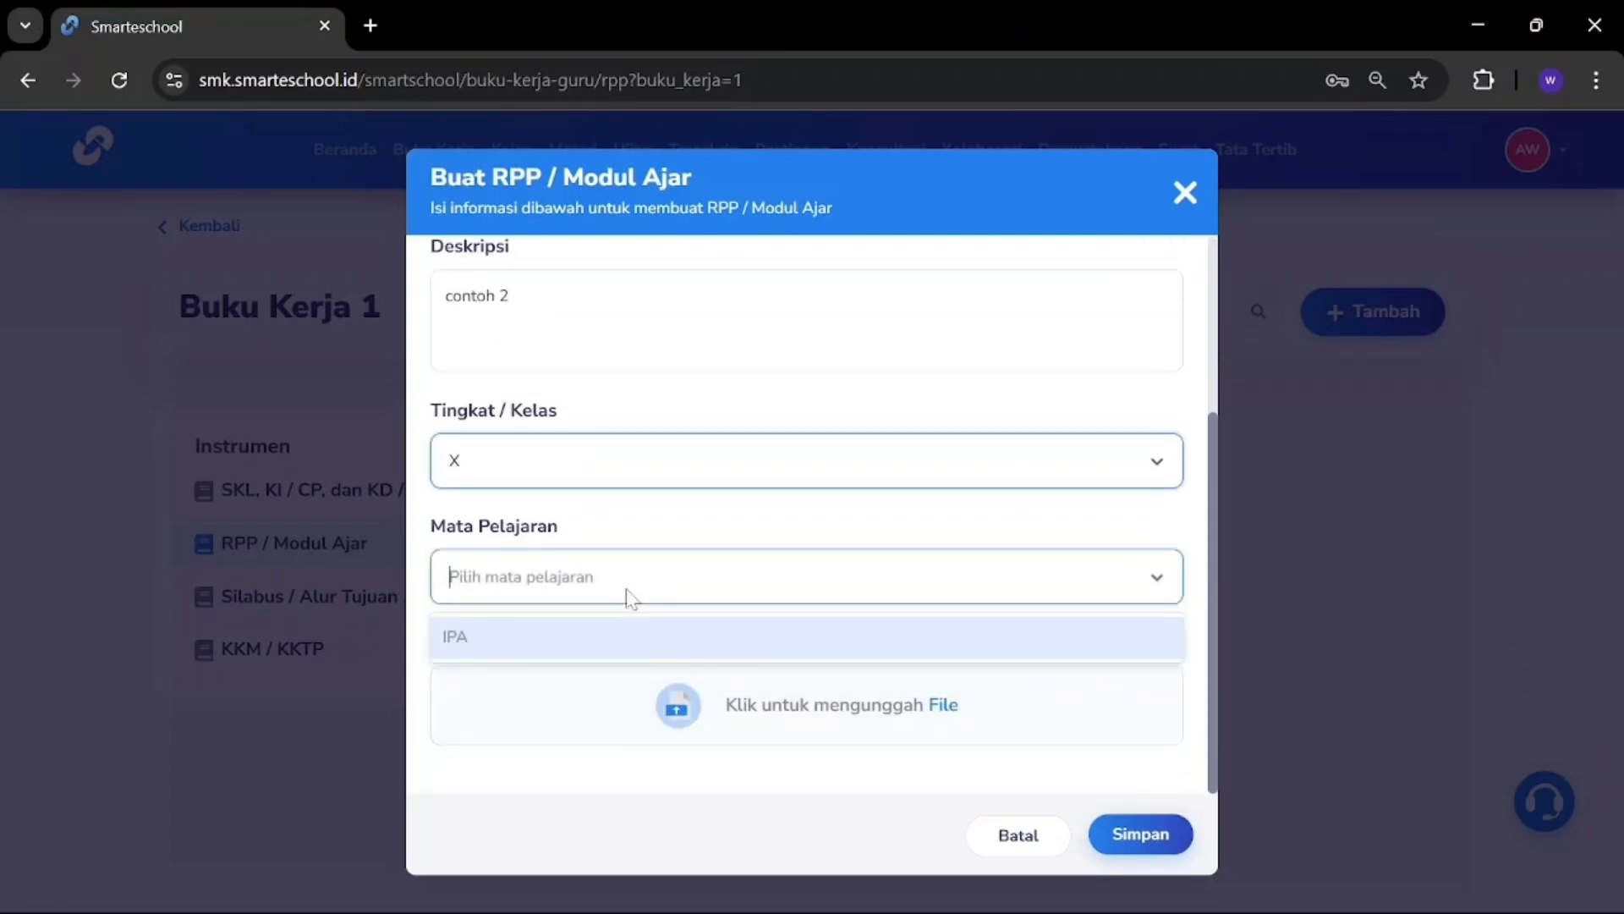
left_click(592, 635)
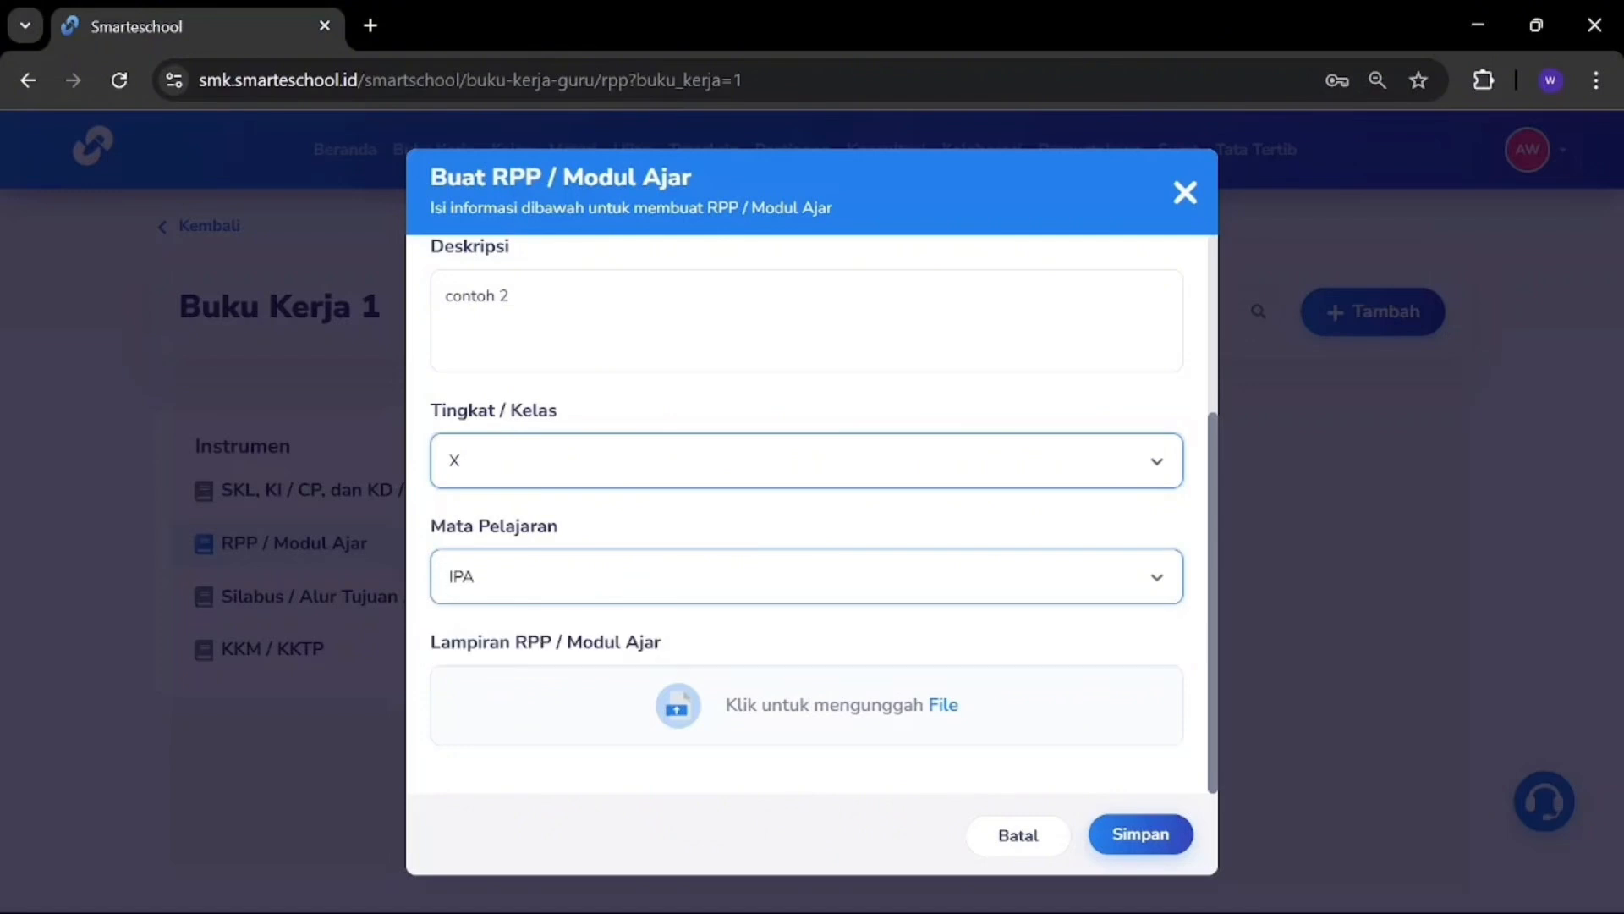
left_click(945, 713)
left_click(352, 411)
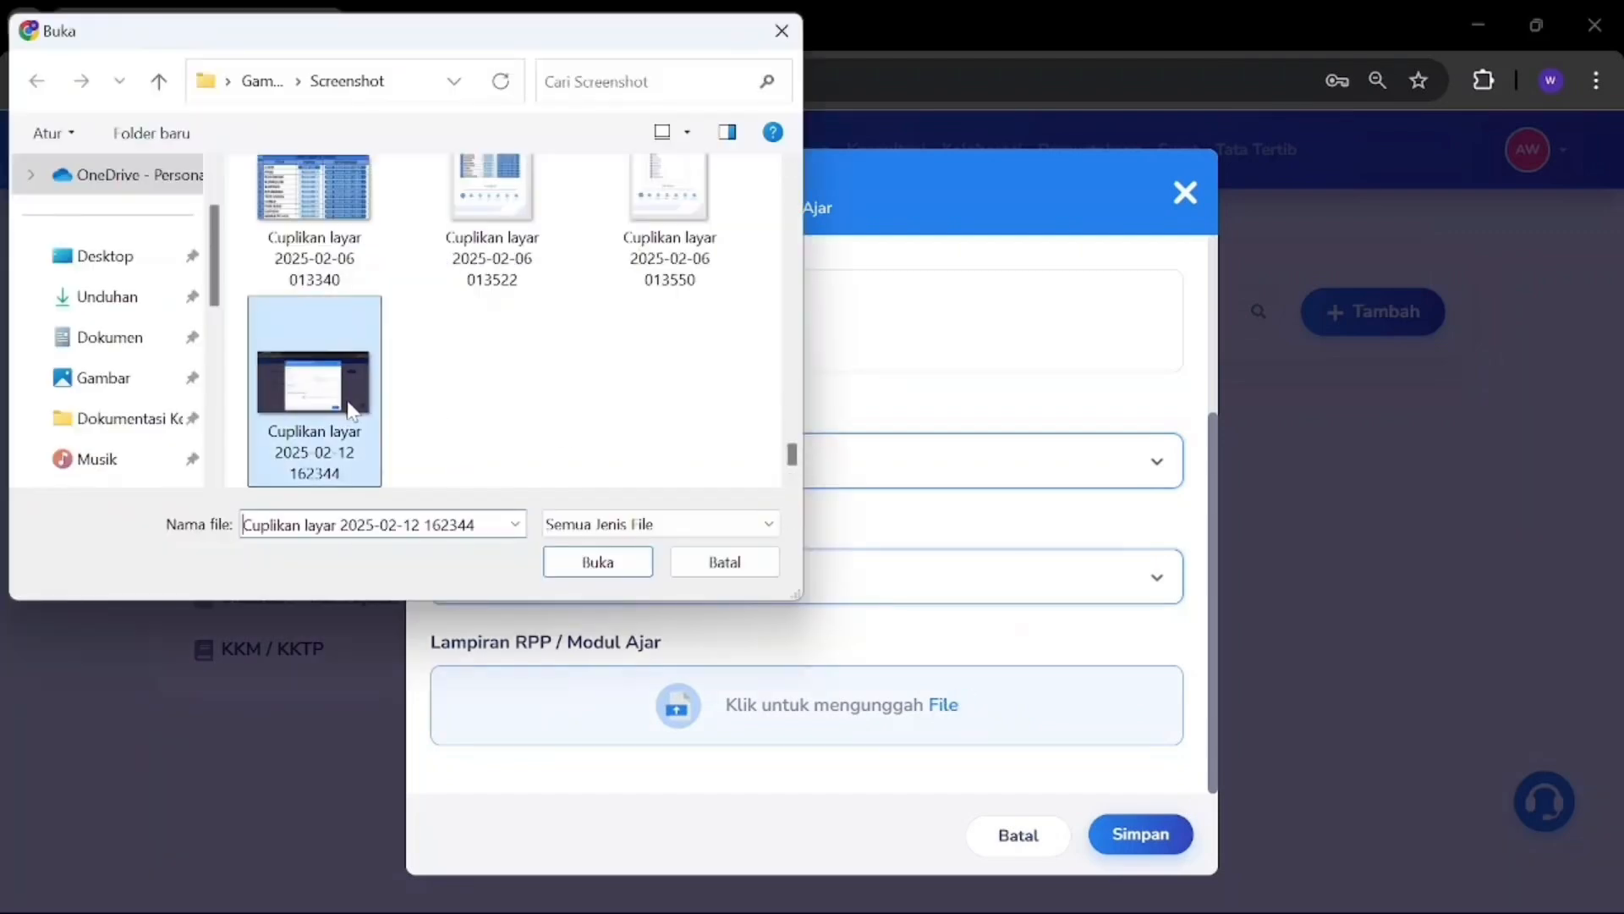
left_click(582, 562)
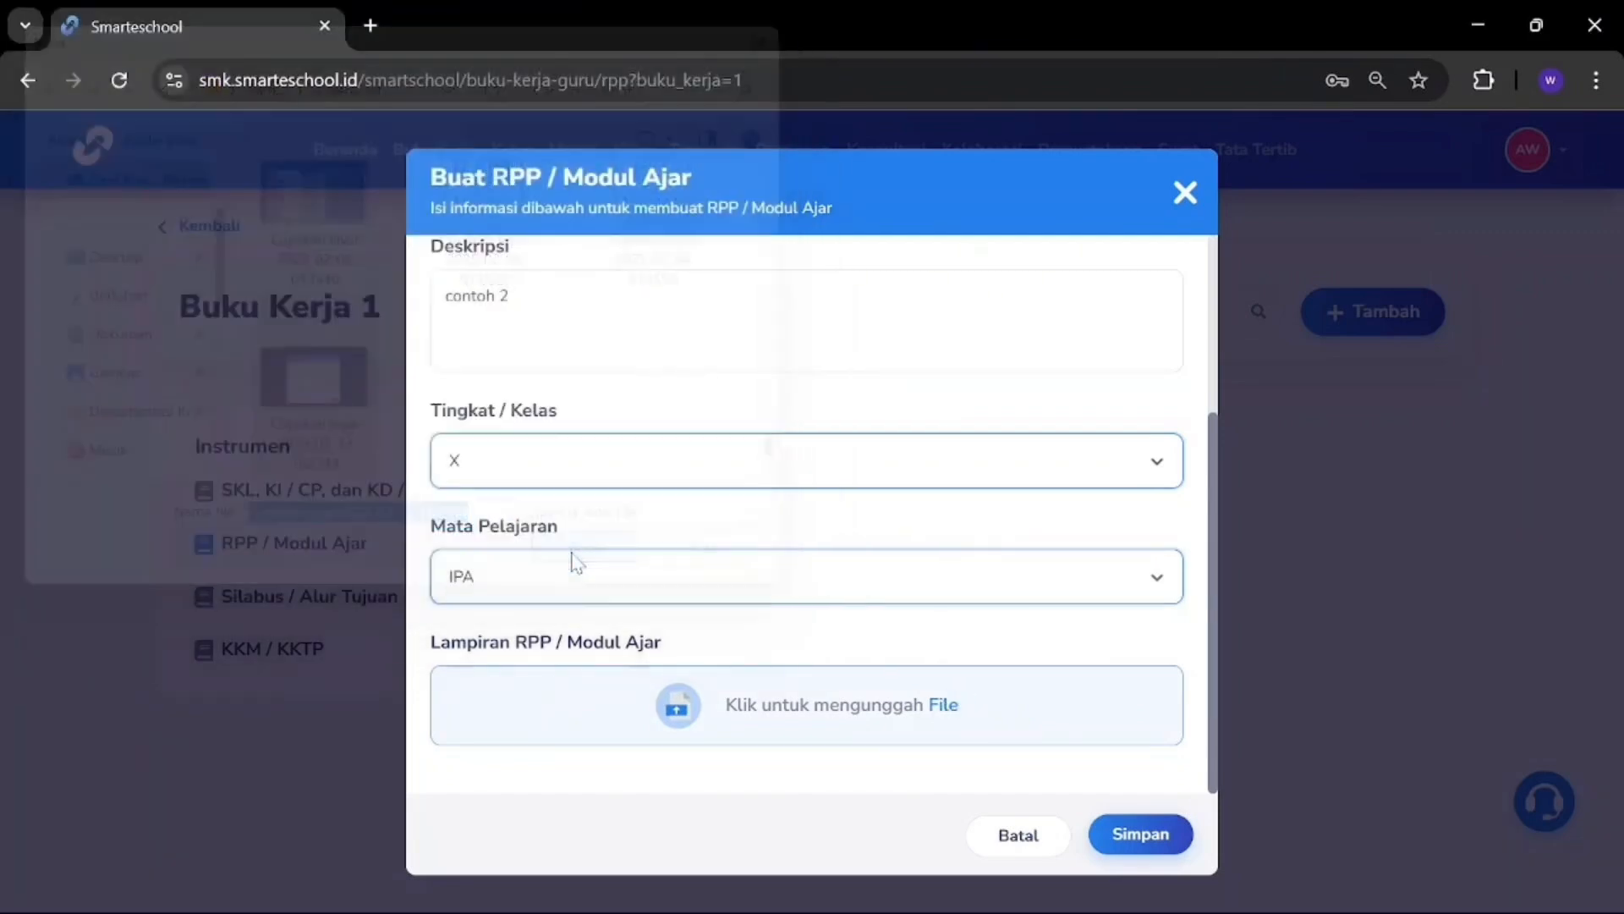
scroll(903, 603, "down", 1)
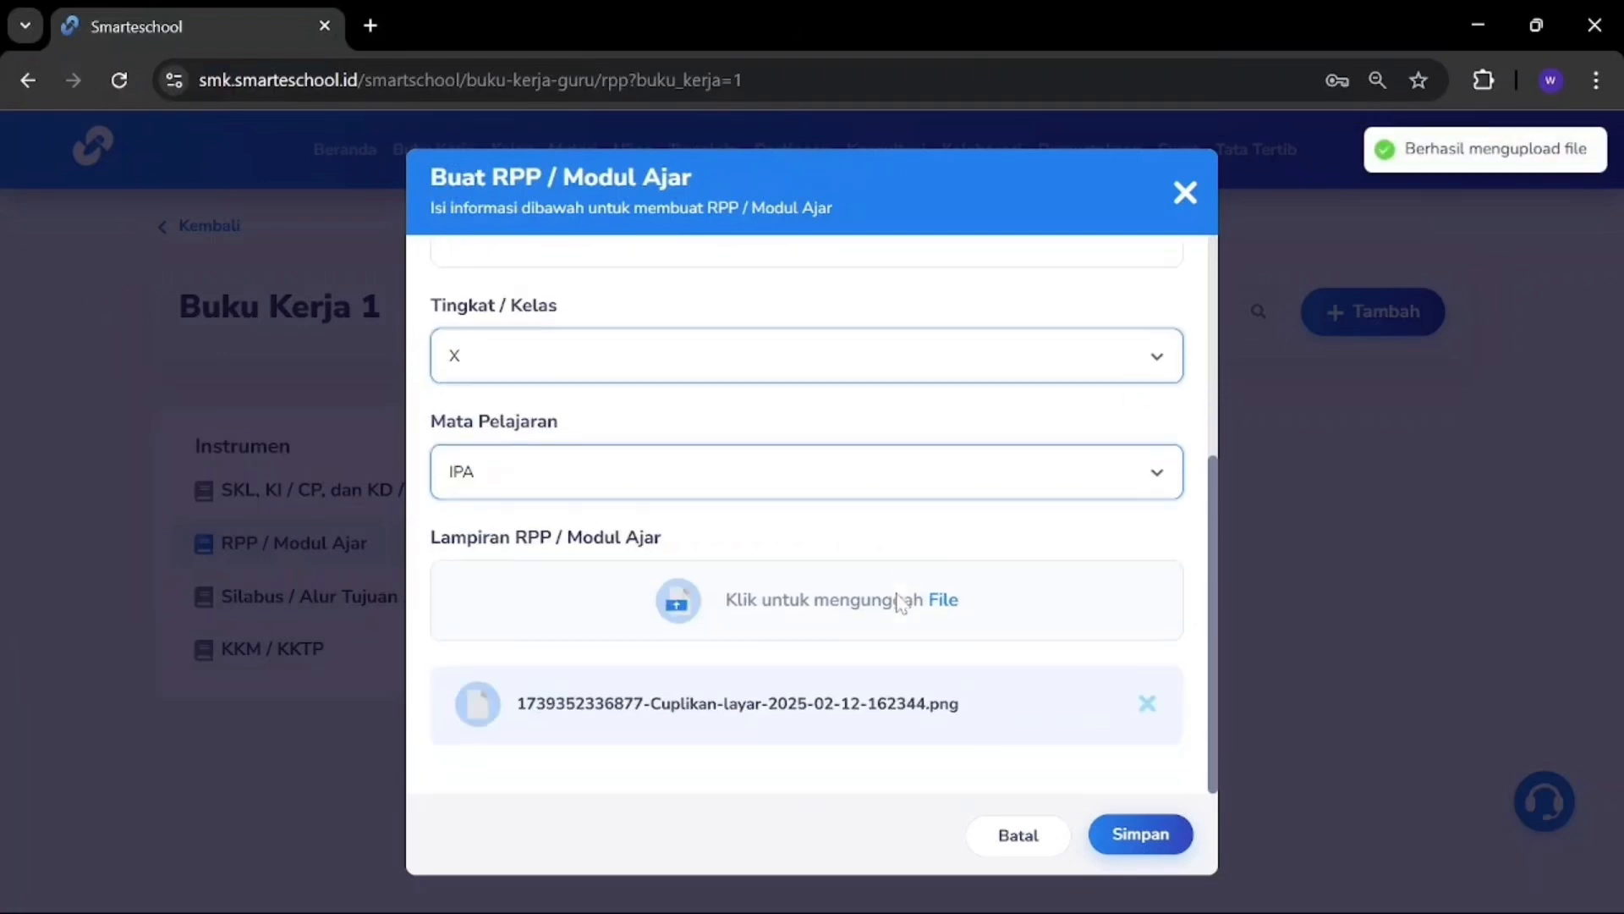
Step: Save the Contoh 2 RPP, view its attached file, then go back to the RPP list
left_click(1141, 834)
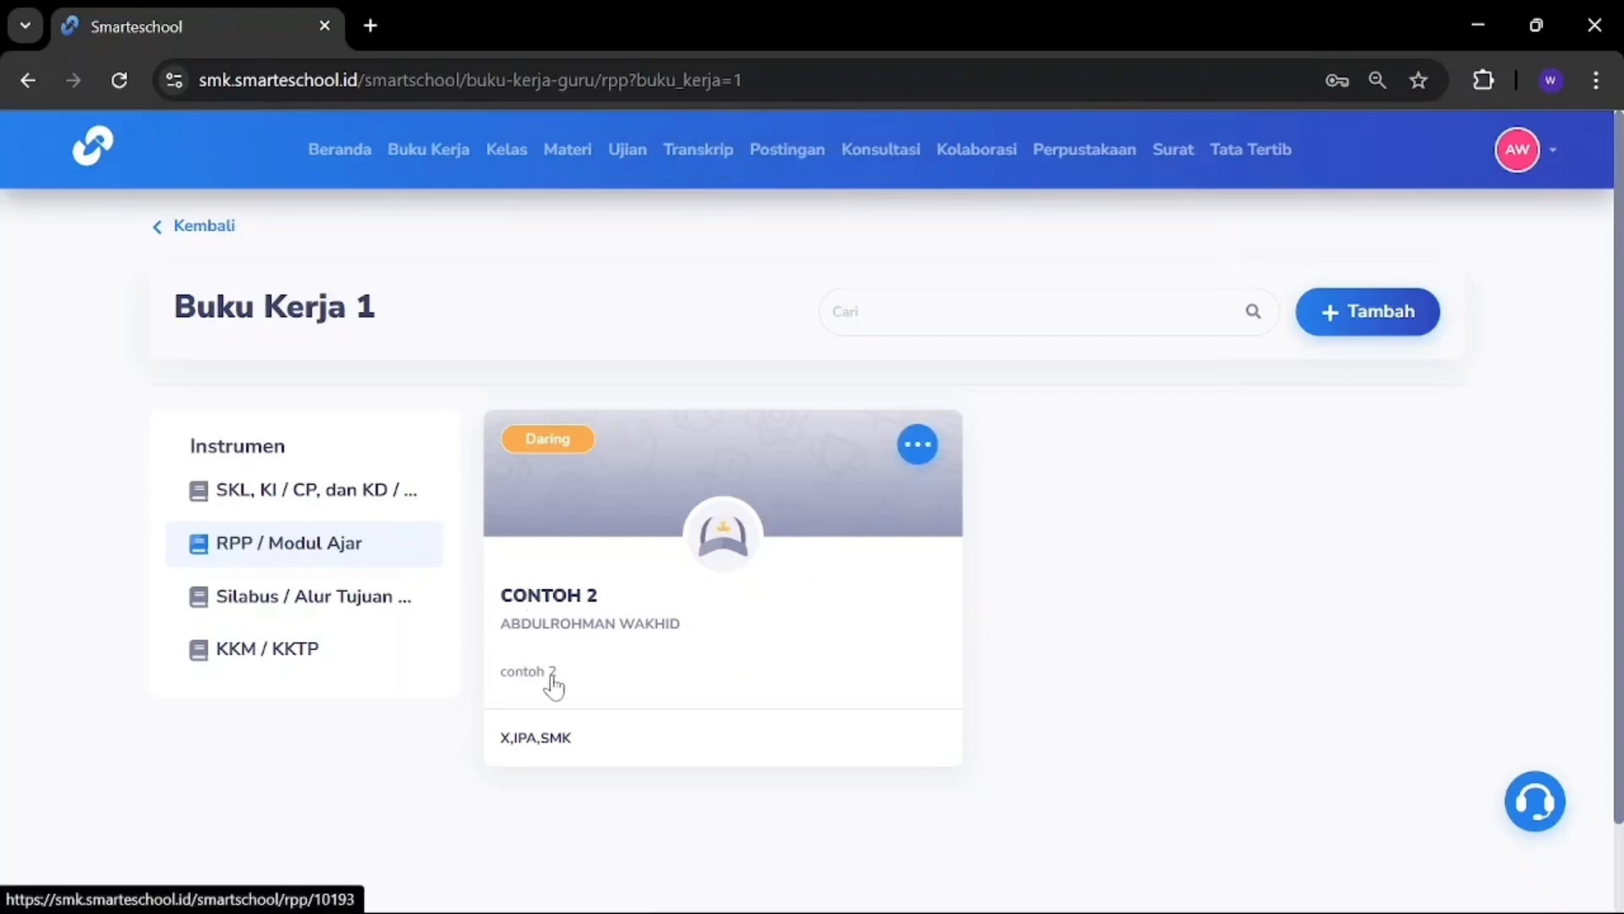
left_click(657, 546)
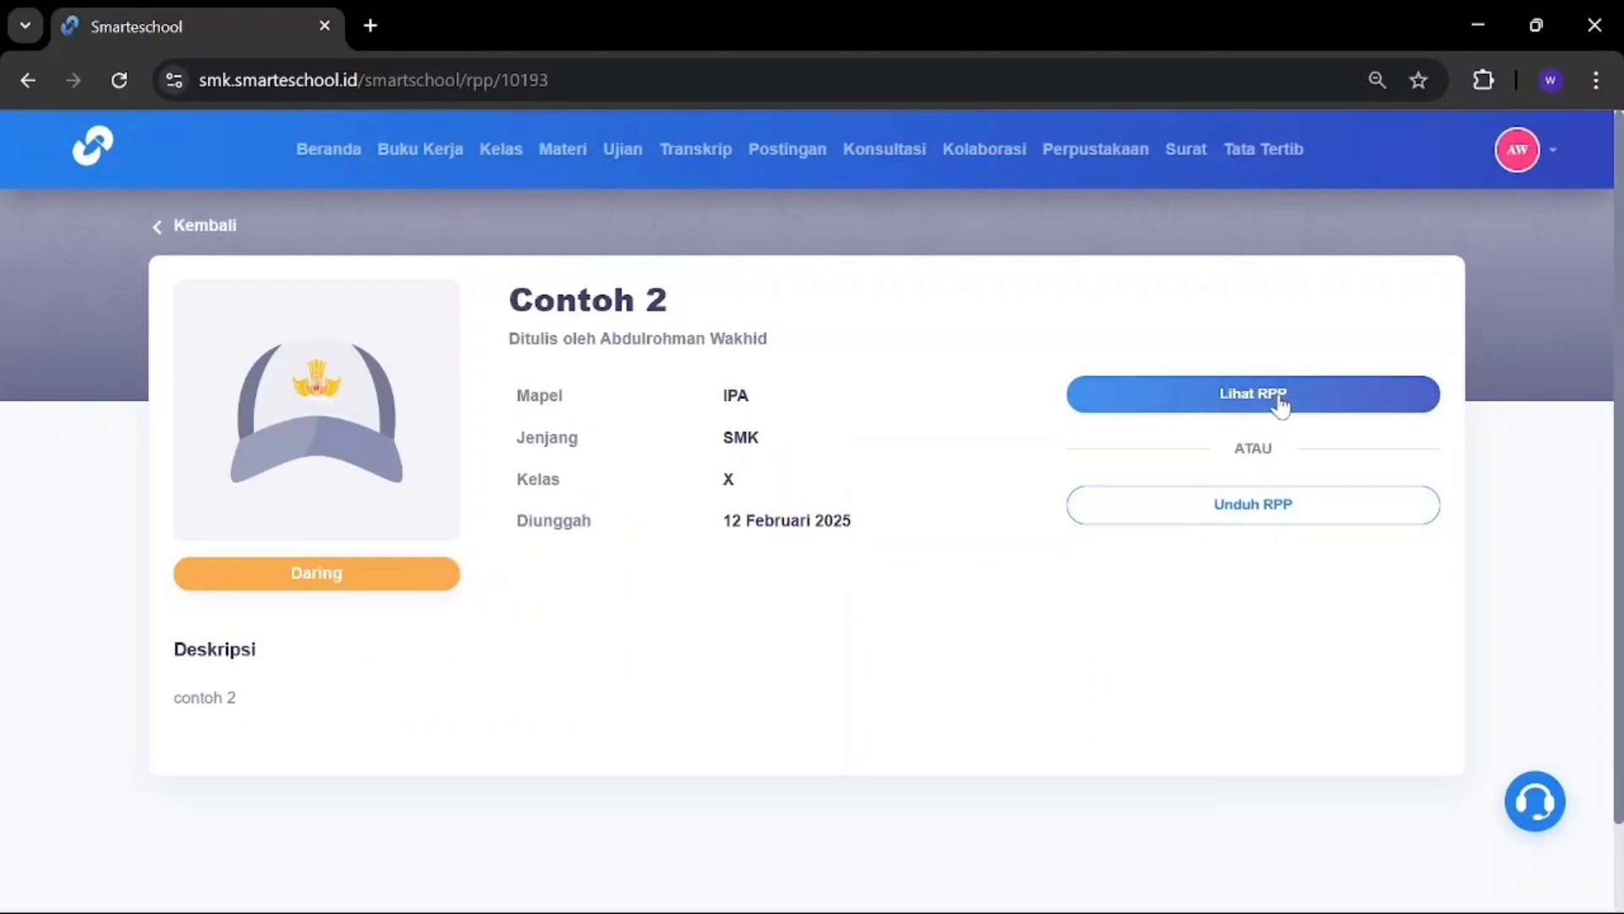
left_click(1250, 406)
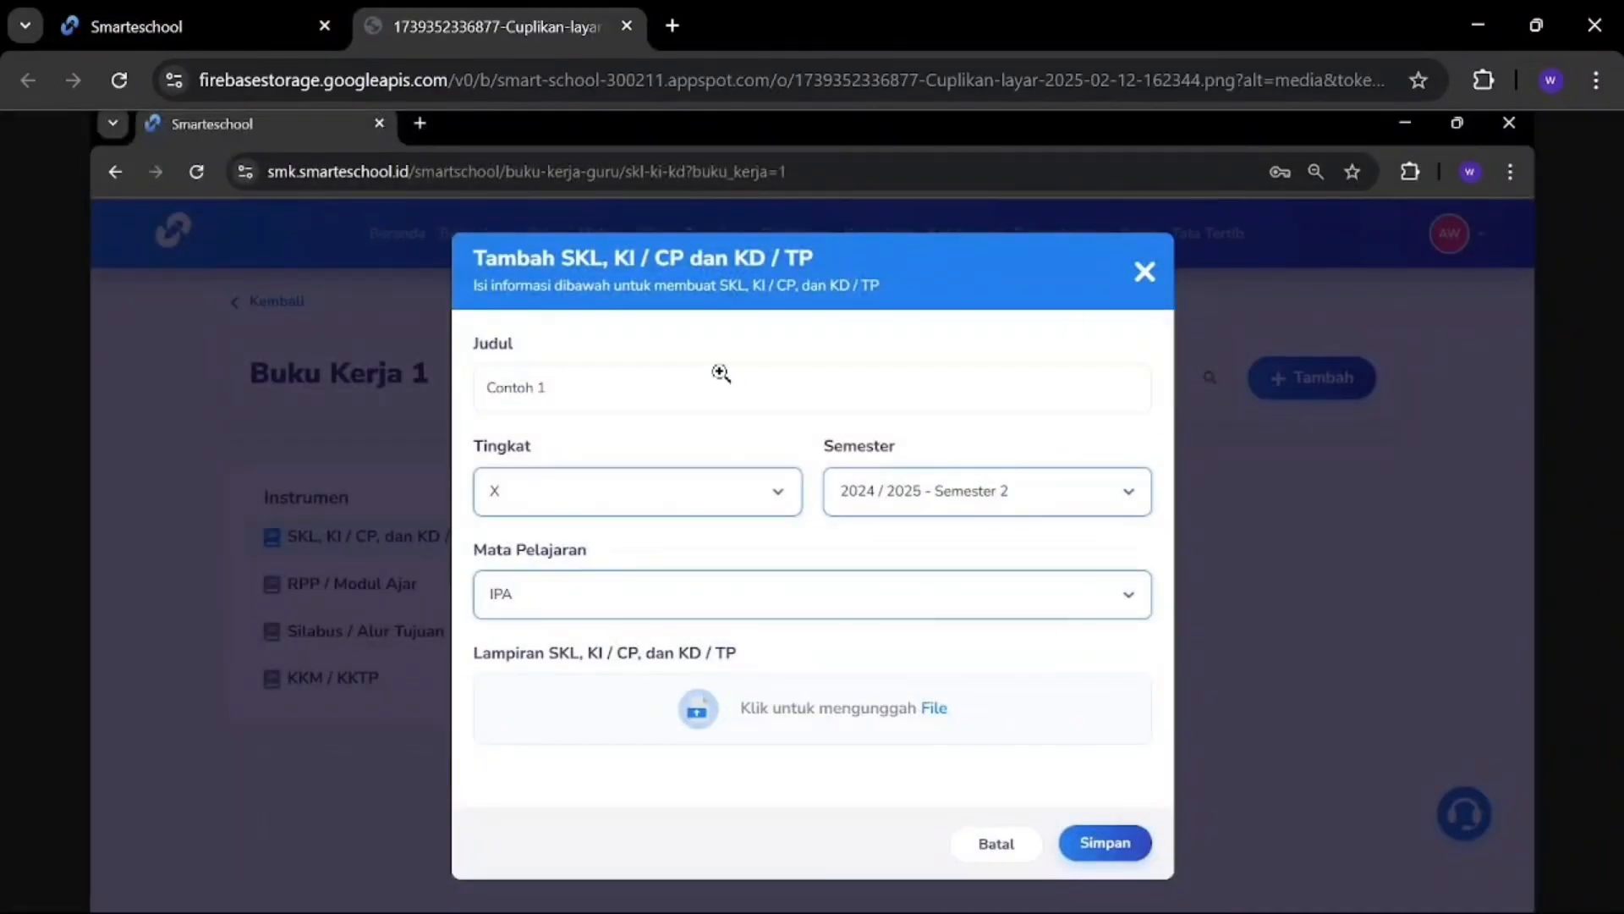
left_click(626, 26)
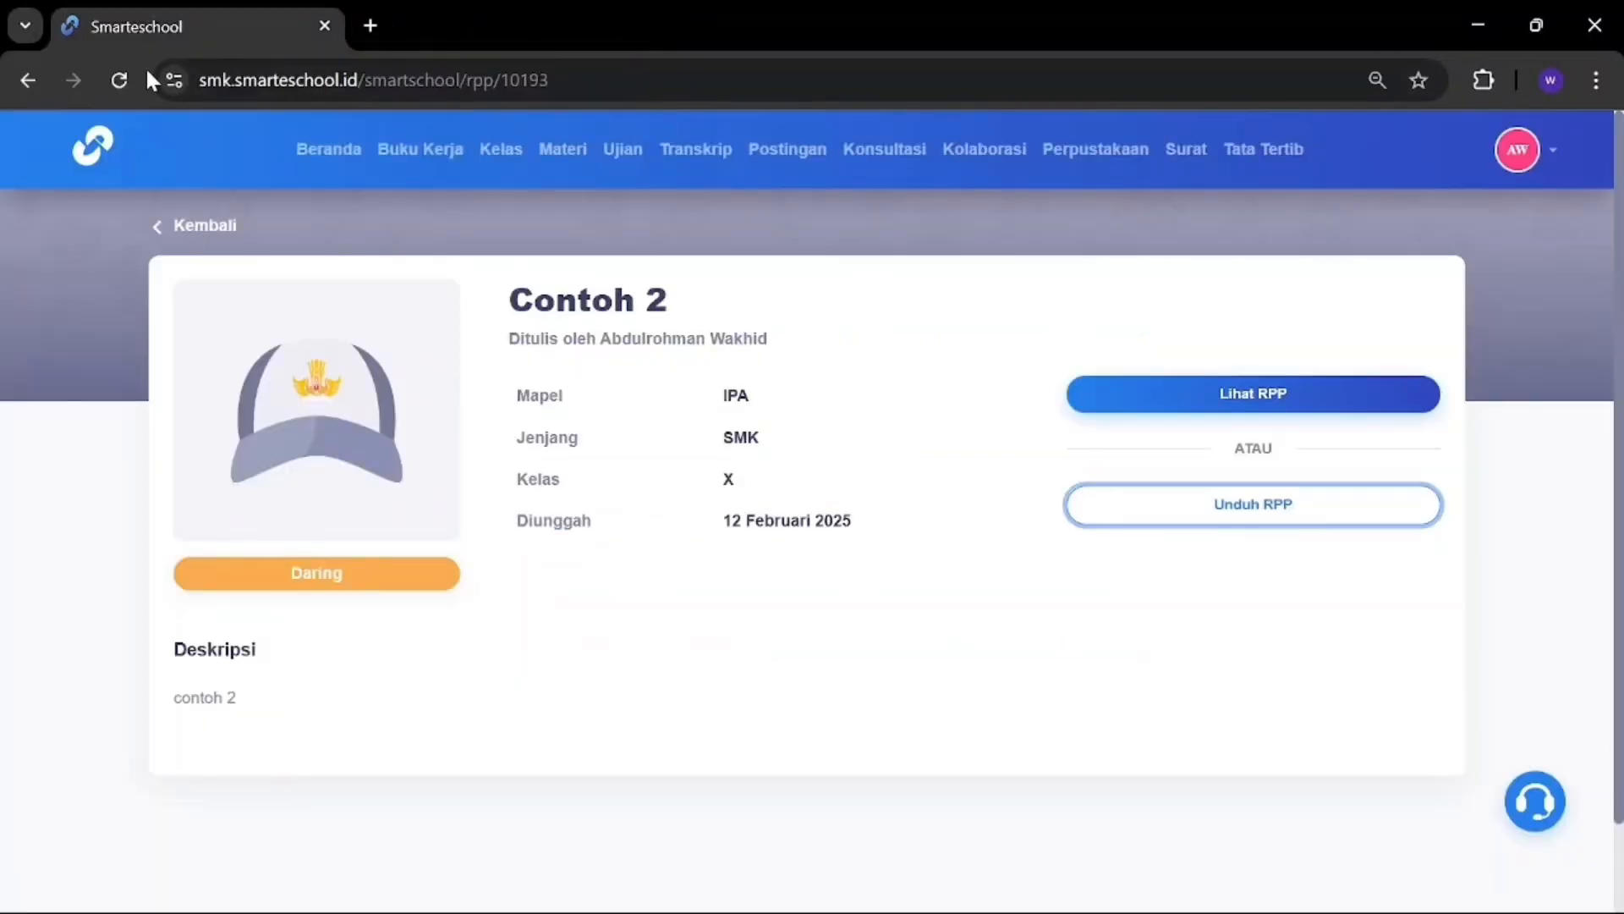
left_click(161, 227)
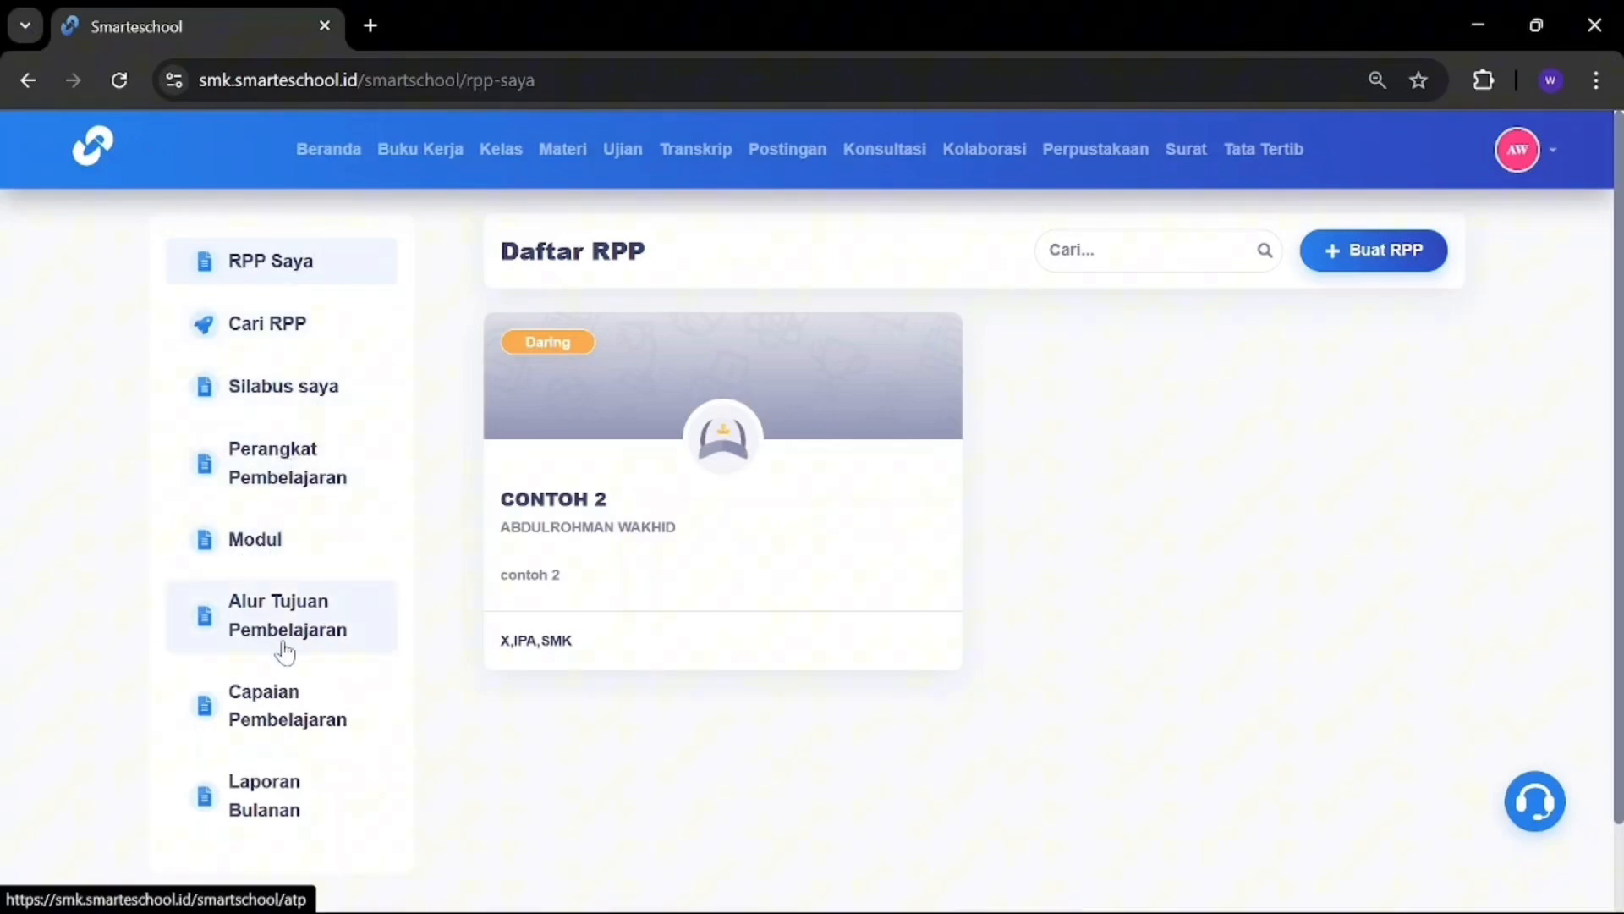
Step: Return to Buku Kerja 1 and its RPP / Modul Ajar instruments
left_click(436, 151)
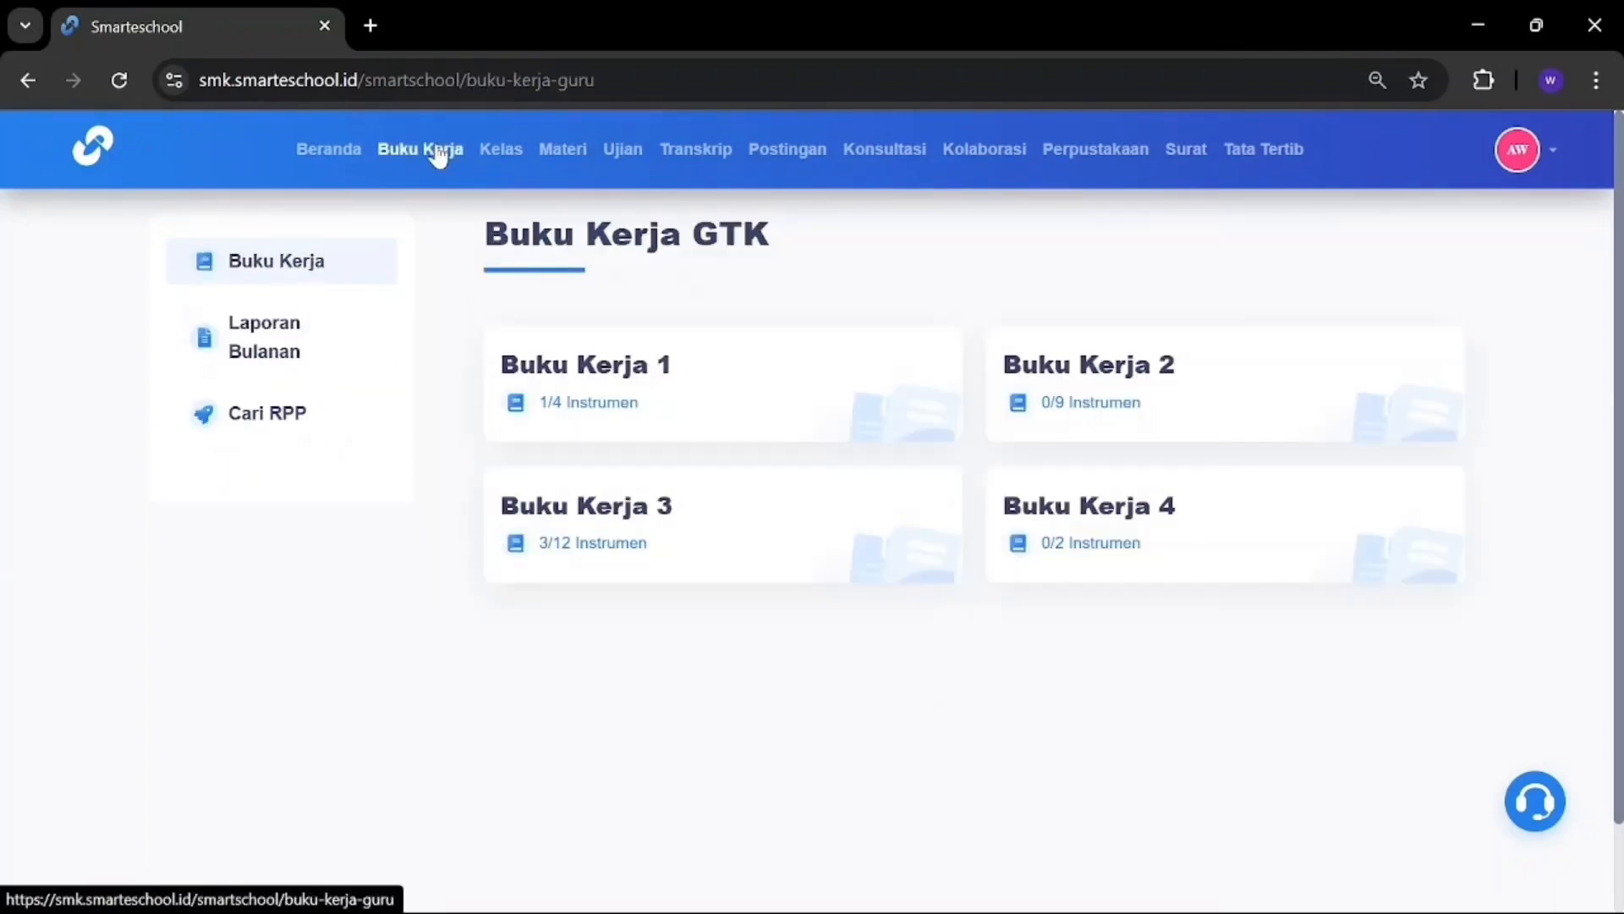
left_click(583, 373)
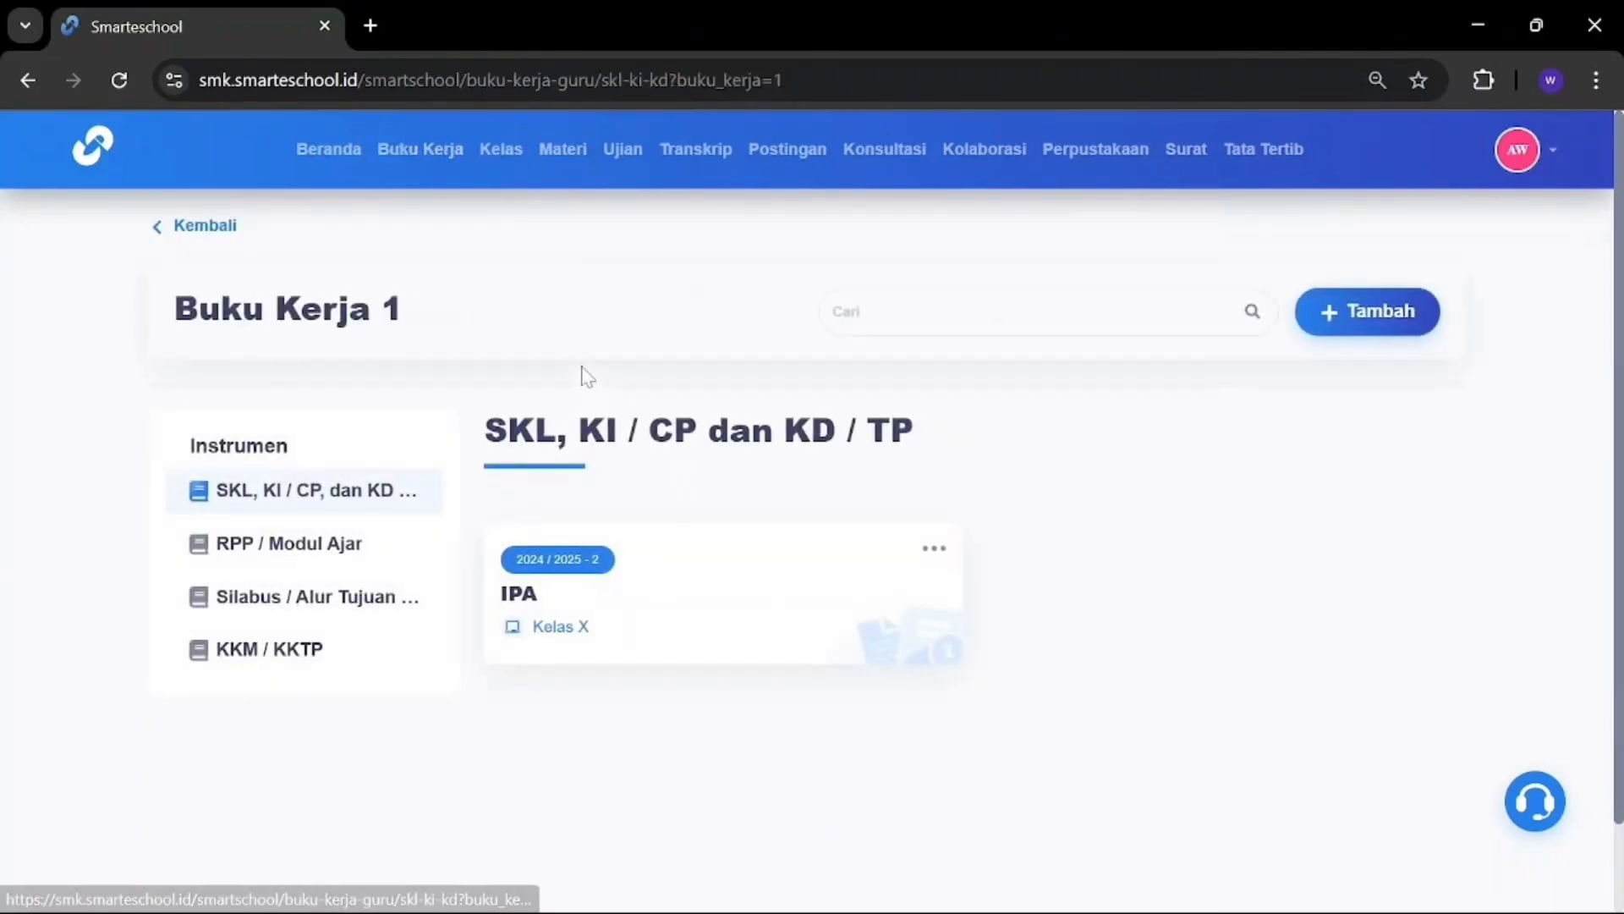
left_click(325, 554)
Step: Start a Silabus / ATP entry 'contoh 3' for Kelas X, 2024 / 2025 Semester 2, subject IPA
left_click(326, 588)
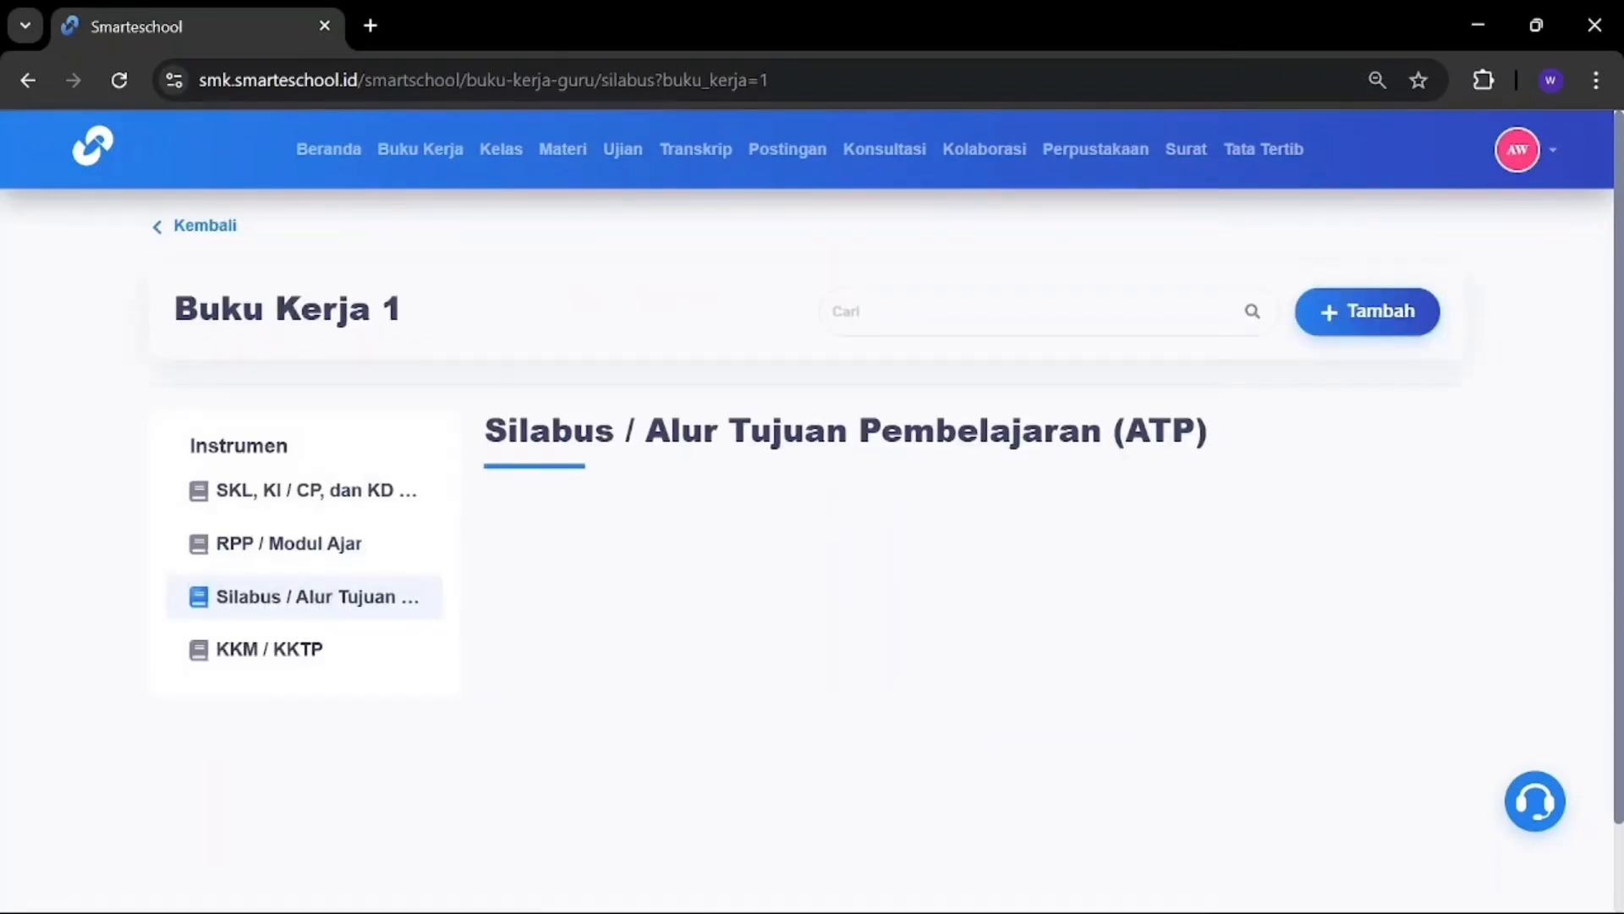
left_click(1367, 309)
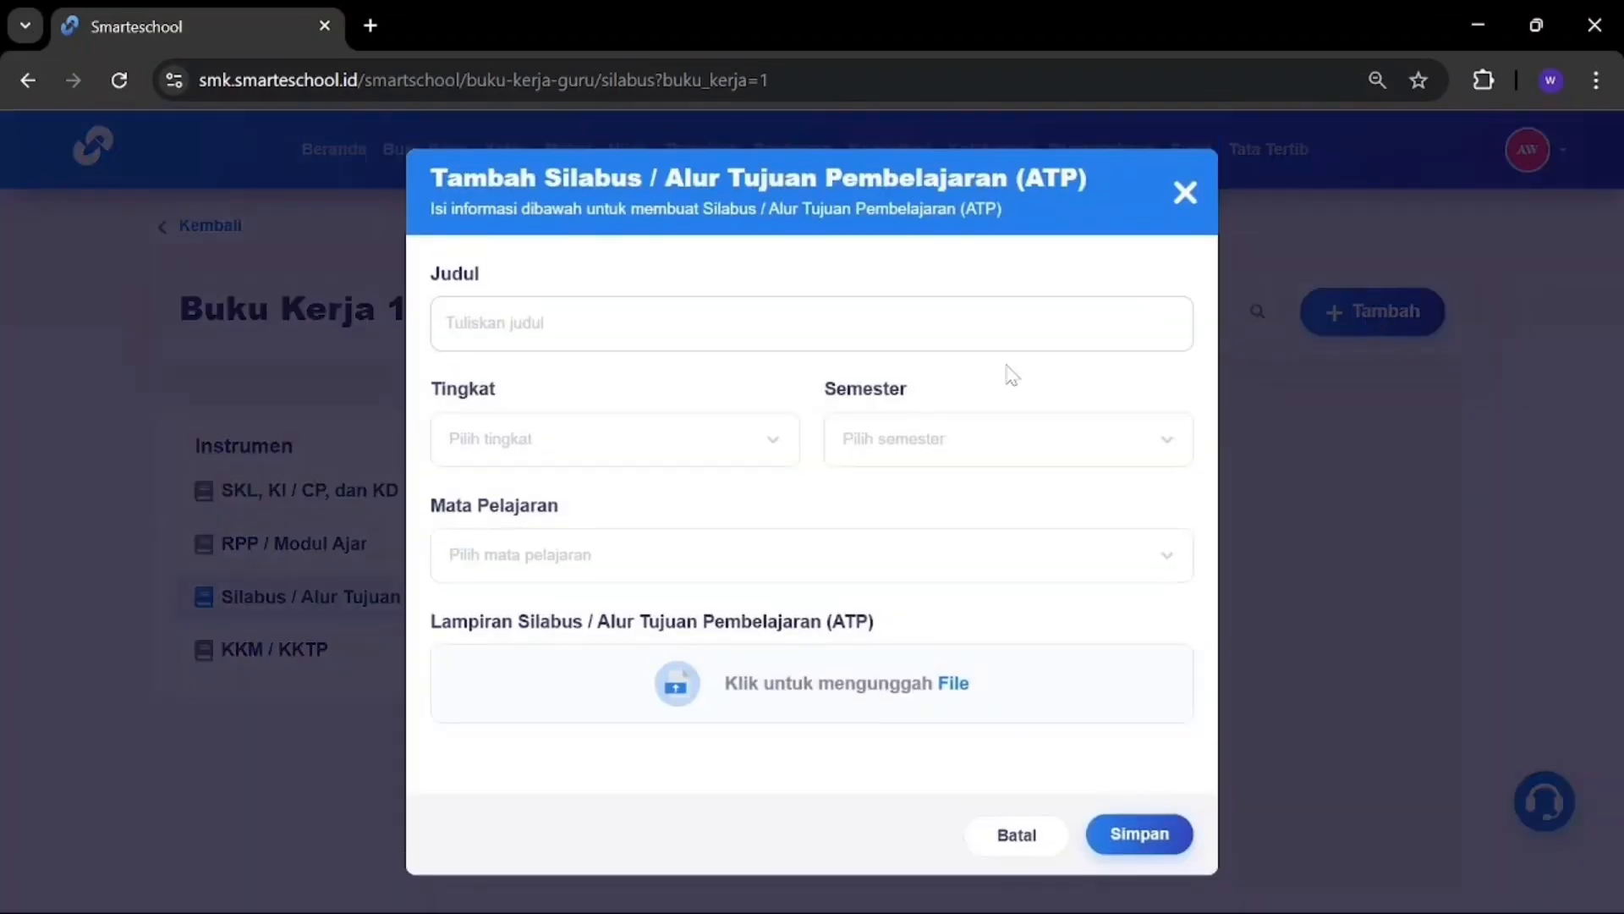
type("co")
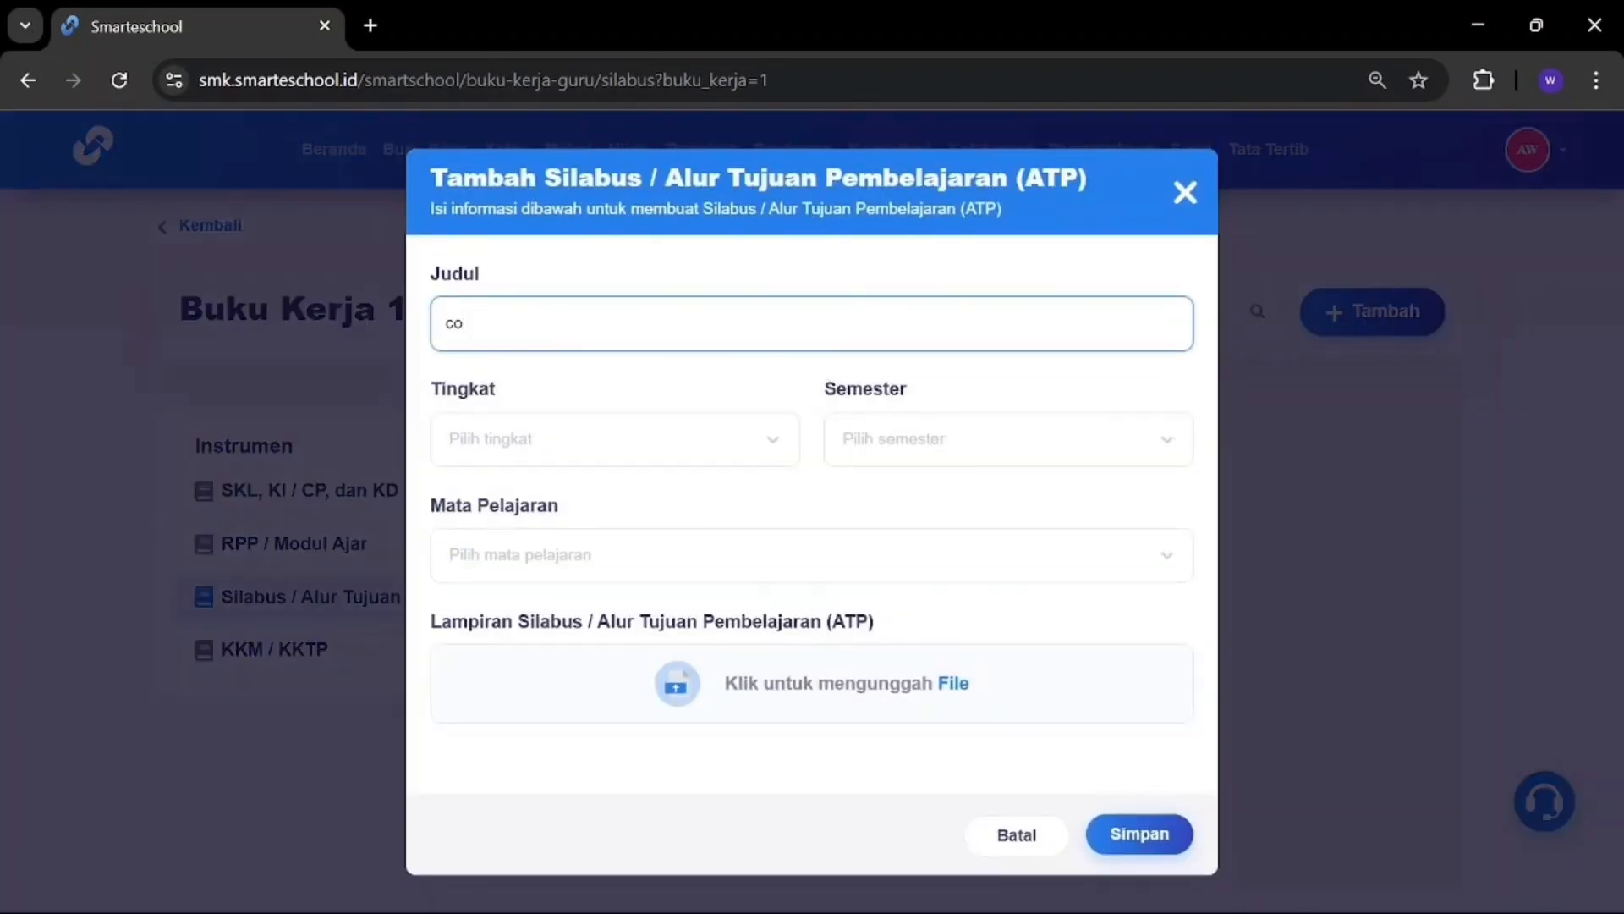
type("ntoh 3")
left_click(700, 429)
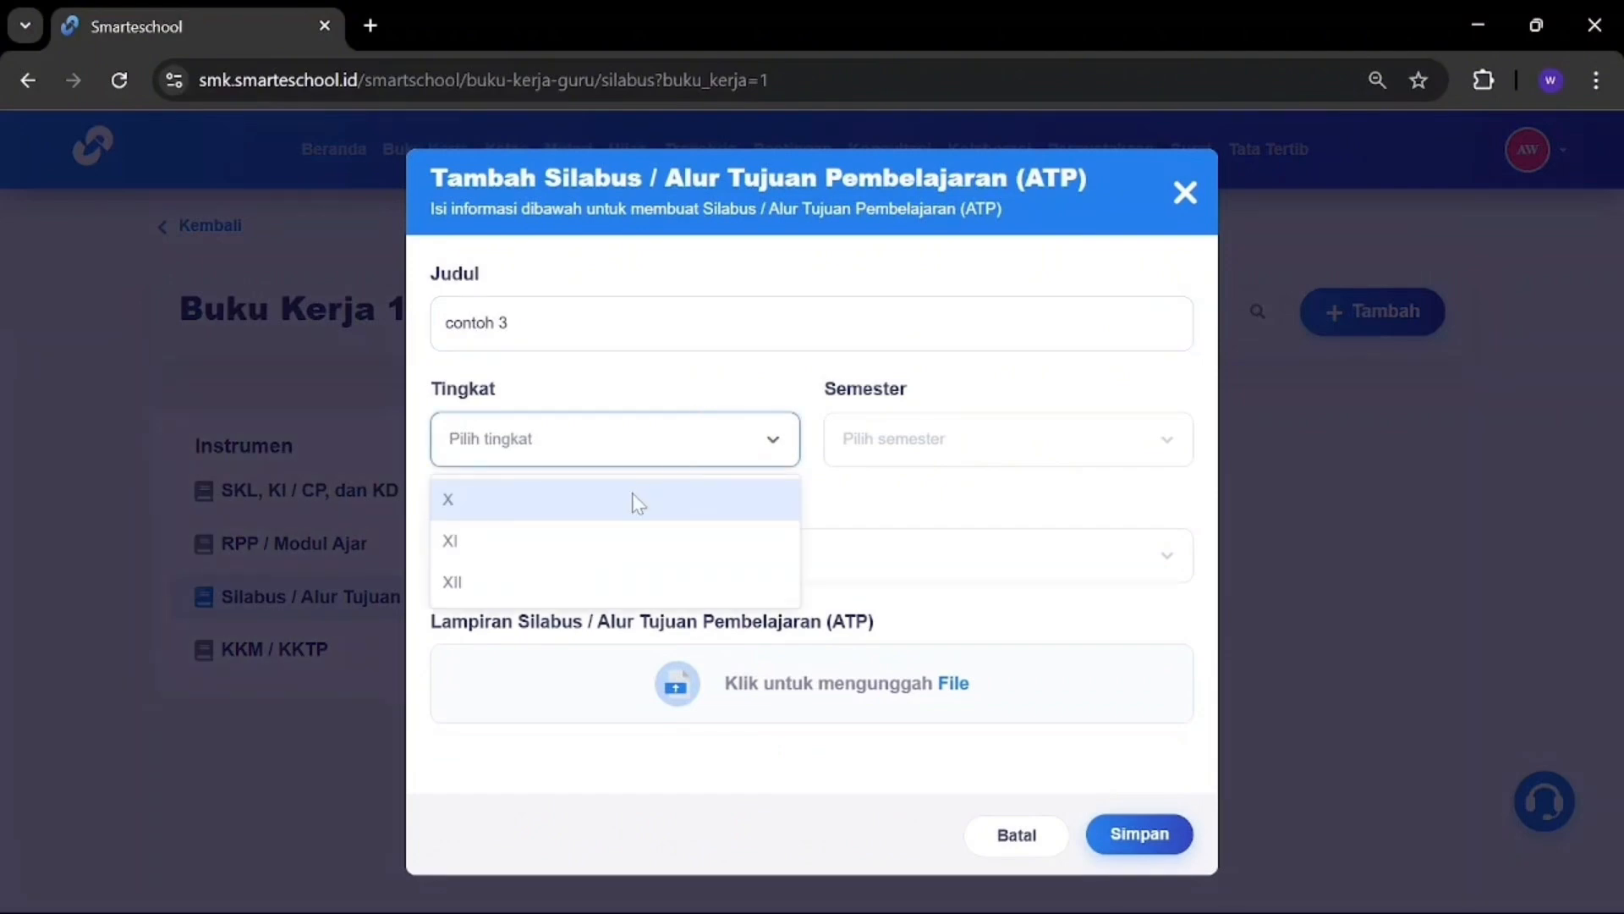
left_click(635, 501)
left_click(910, 426)
scroll(903, 715, "down", 3)
left_click(878, 753)
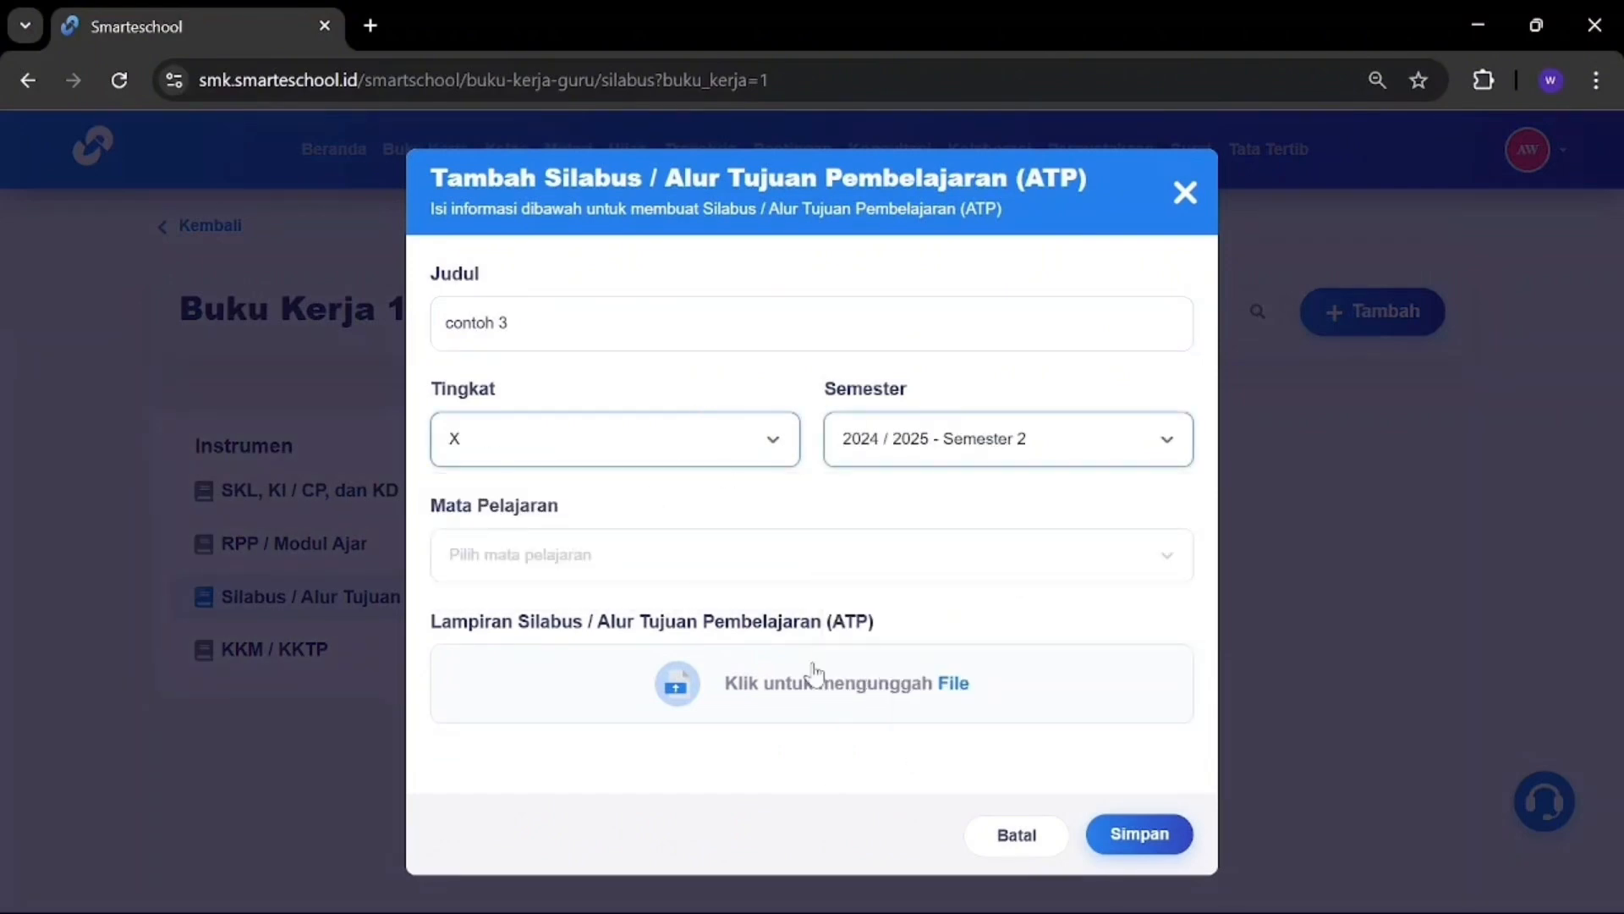
left_click(649, 554)
left_click(604, 756)
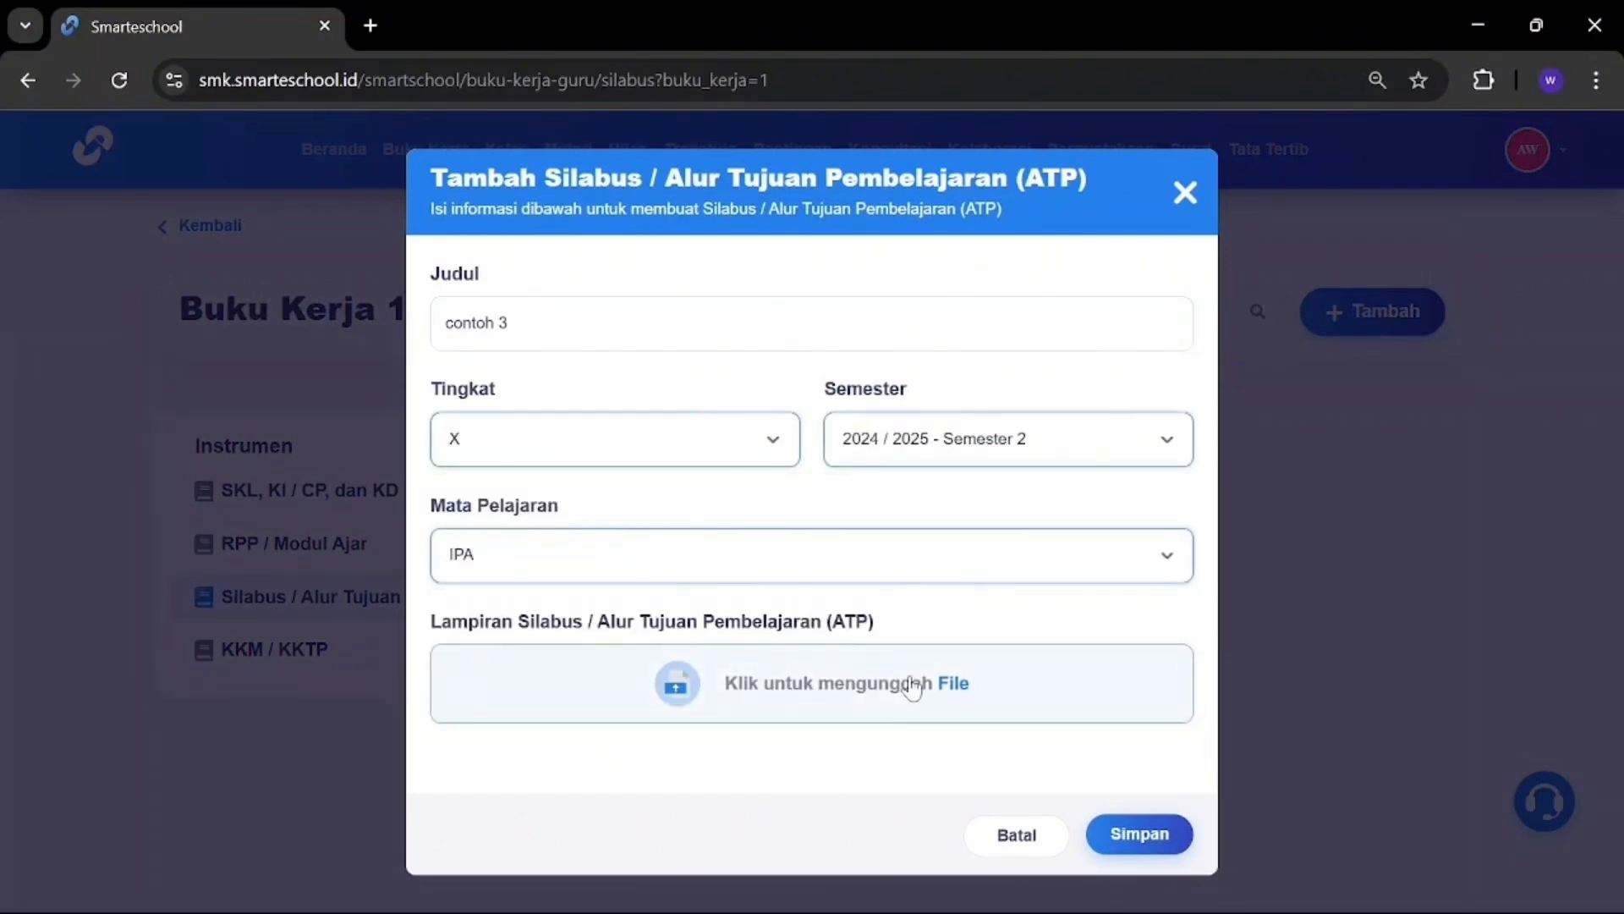
Step: Attach the syllabus file and save the contoh 3 entry
left_click(921, 679)
left_click(353, 407)
left_click(597, 561)
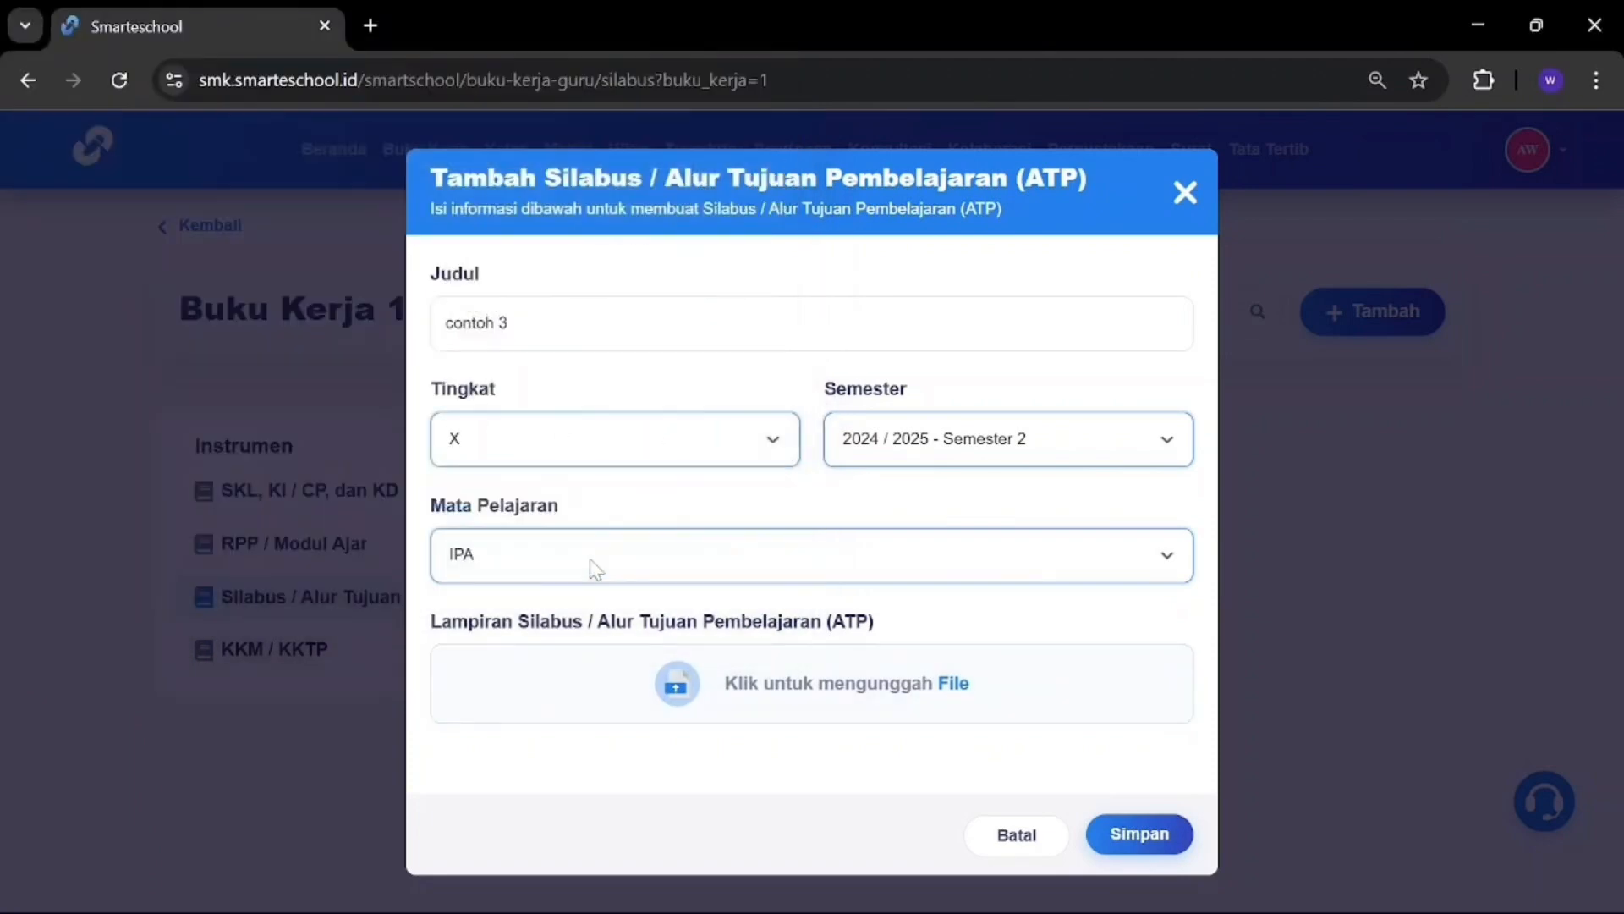
scroll(1045, 671, "down", 1)
left_click(1140, 834)
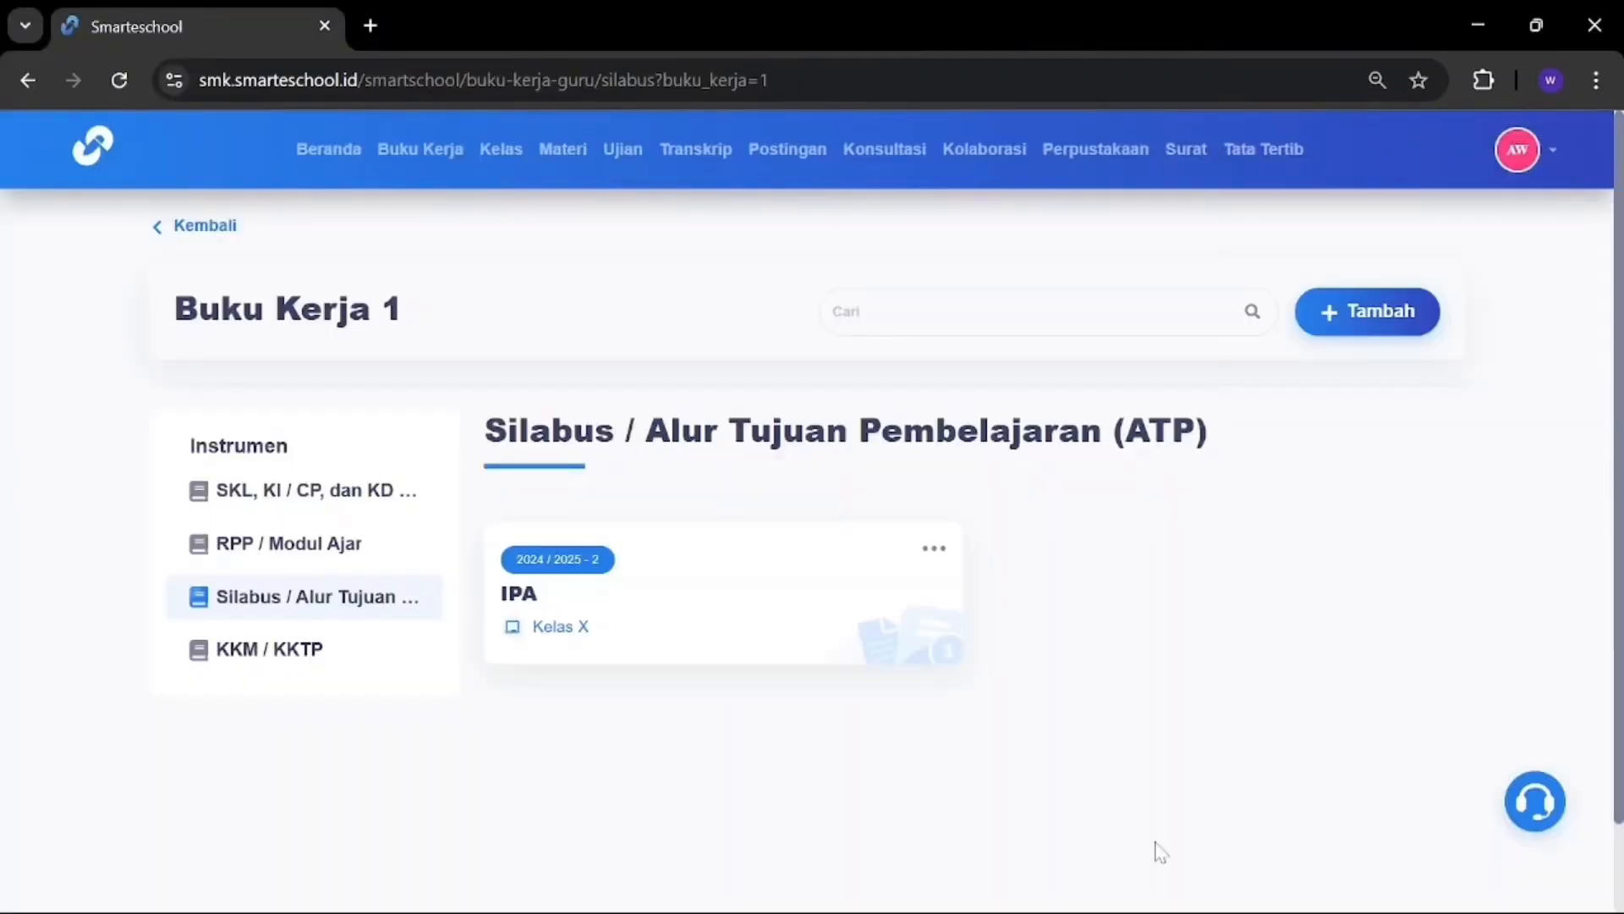
Step: Start a new KKM / KKTP entry titled contoh 4 for Kelas X, 2024/2025 Semester 2
left_click(260, 656)
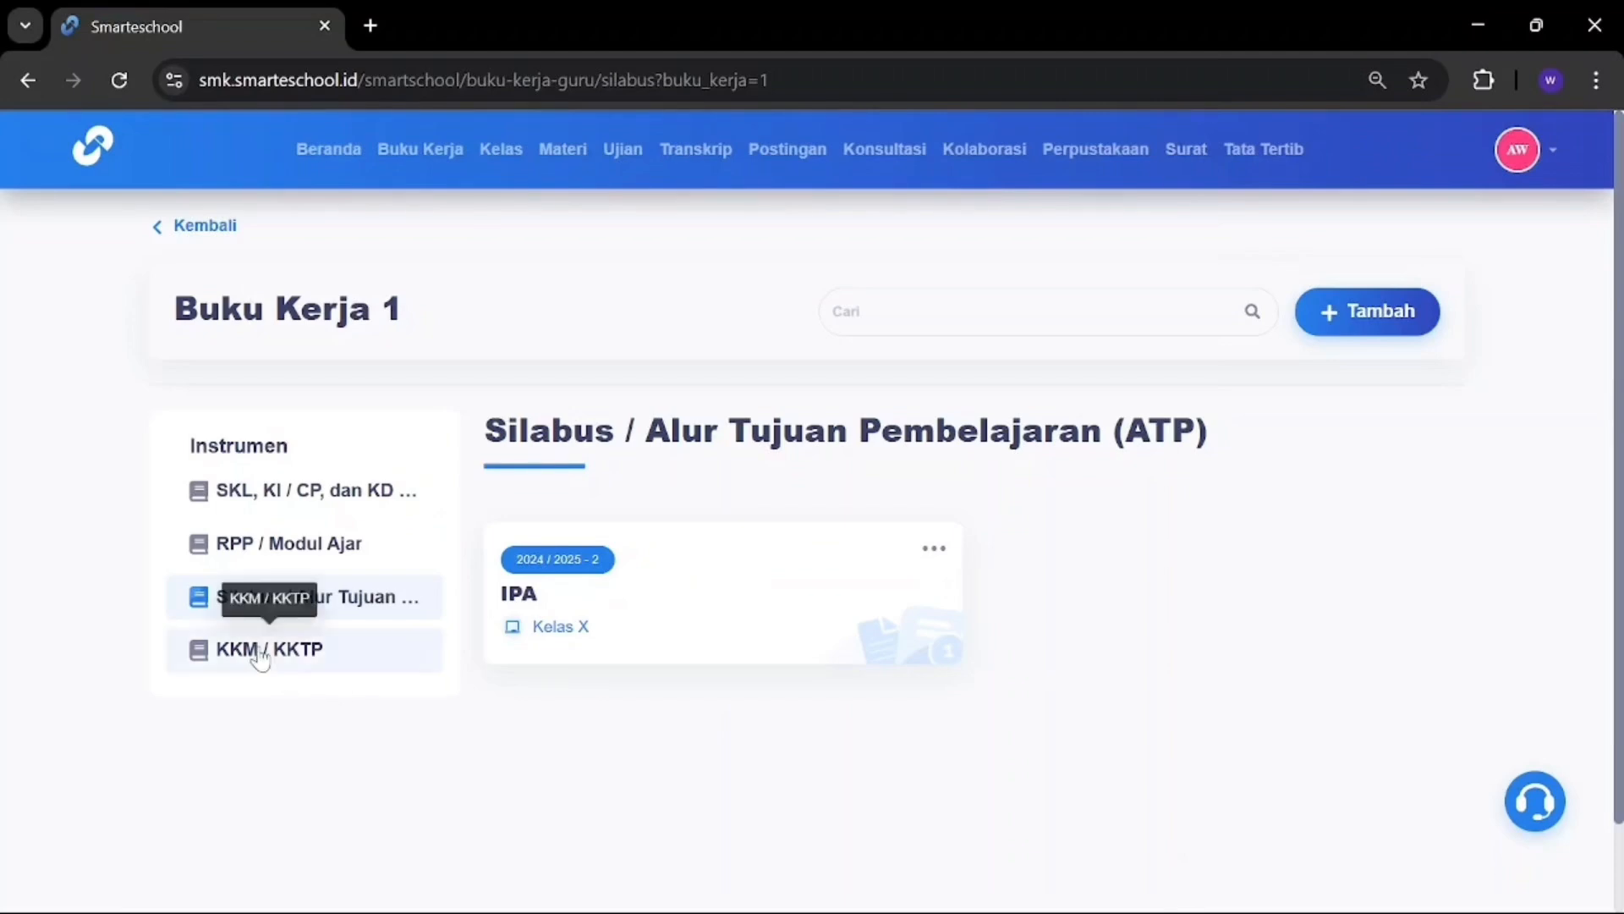
left_click(1357, 311)
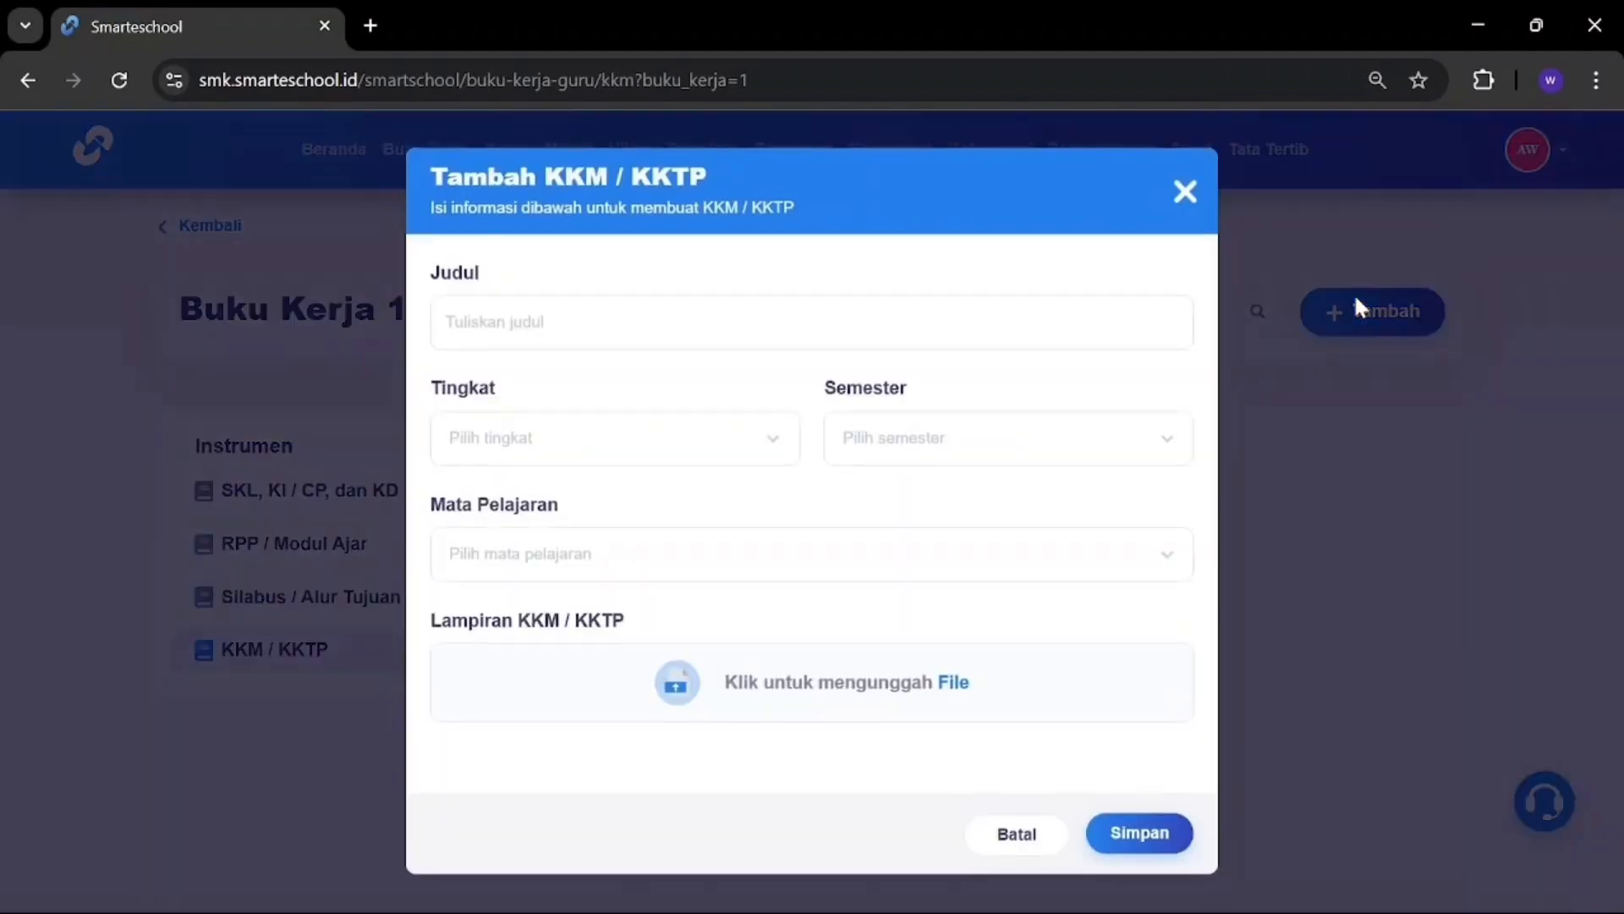
left_click(932, 345)
type("contoh 4")
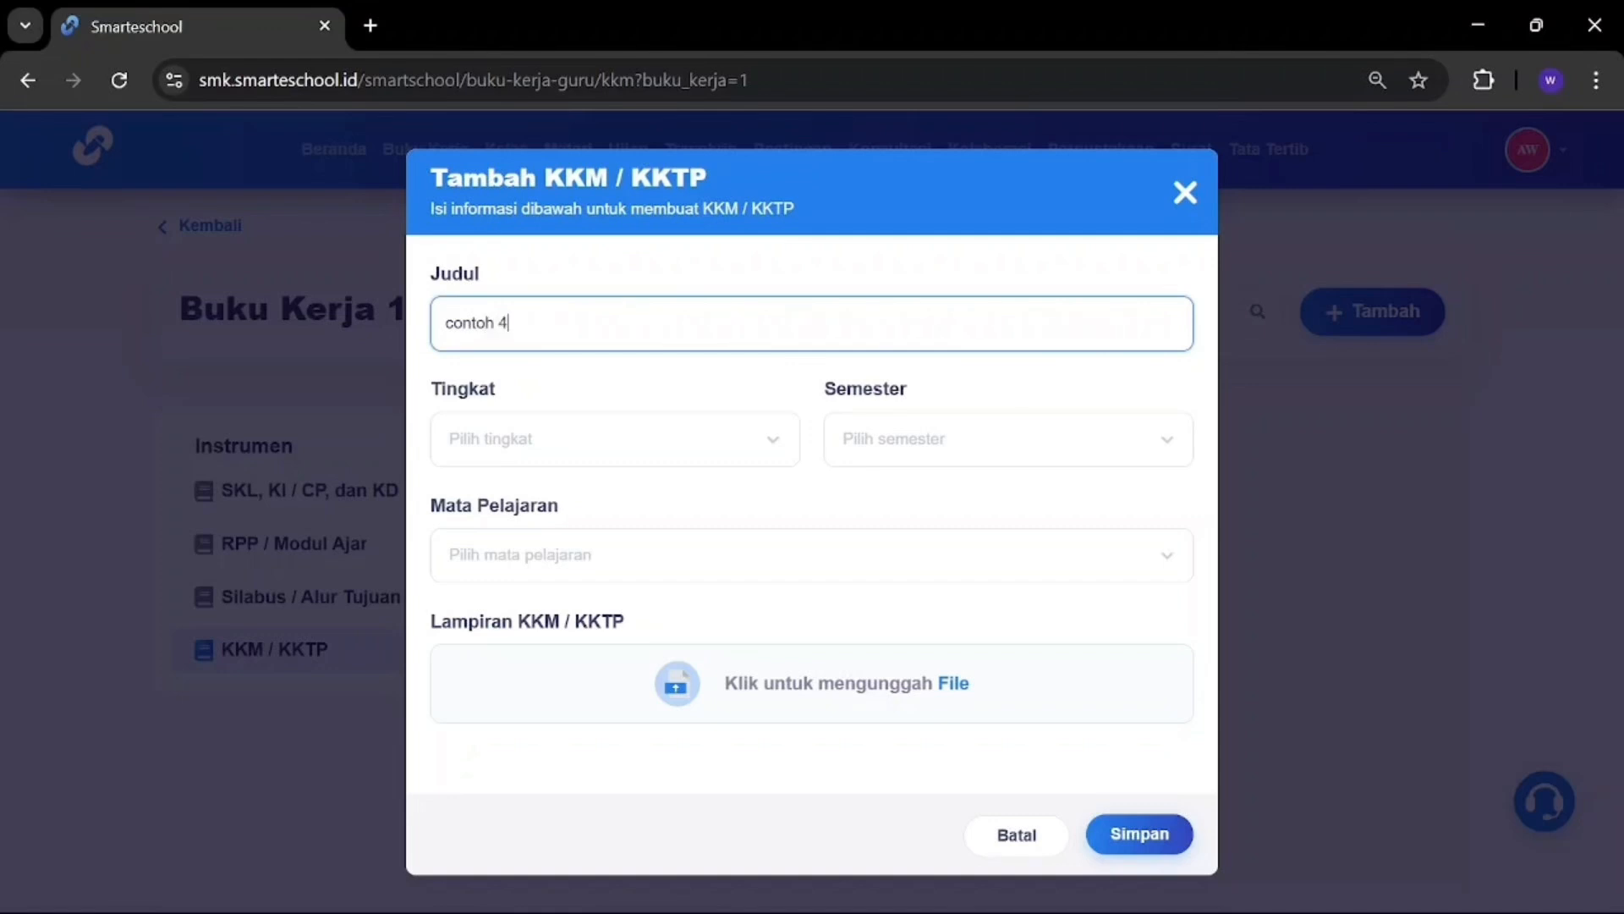
left_click(650, 429)
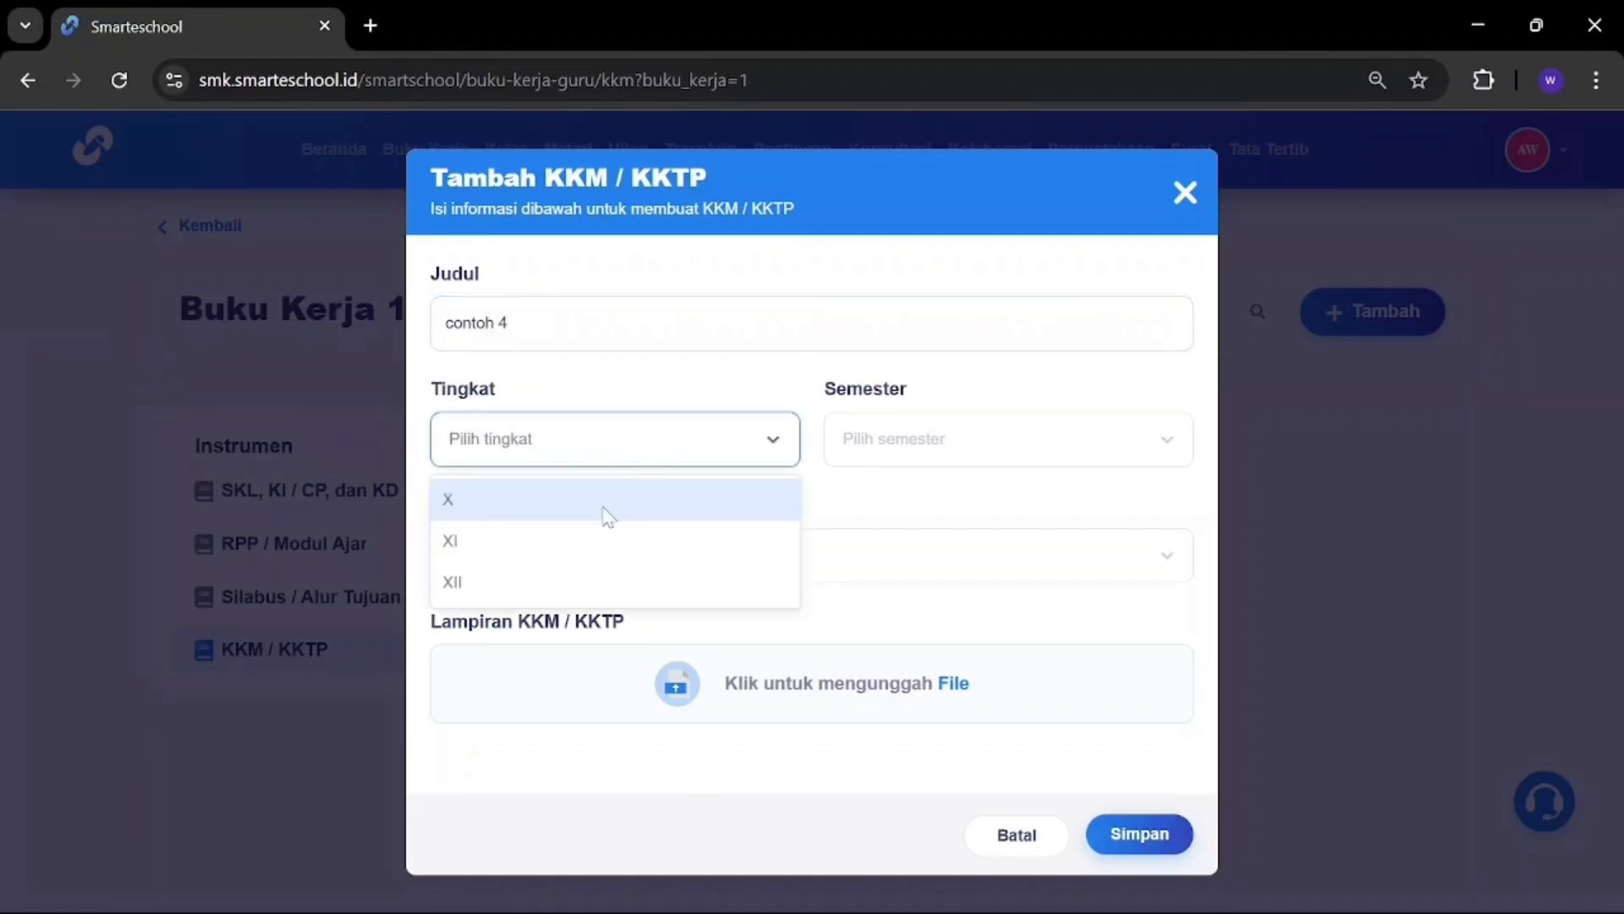
left_click(602, 506)
left_click(893, 457)
scroll(906, 624, "down", 5)
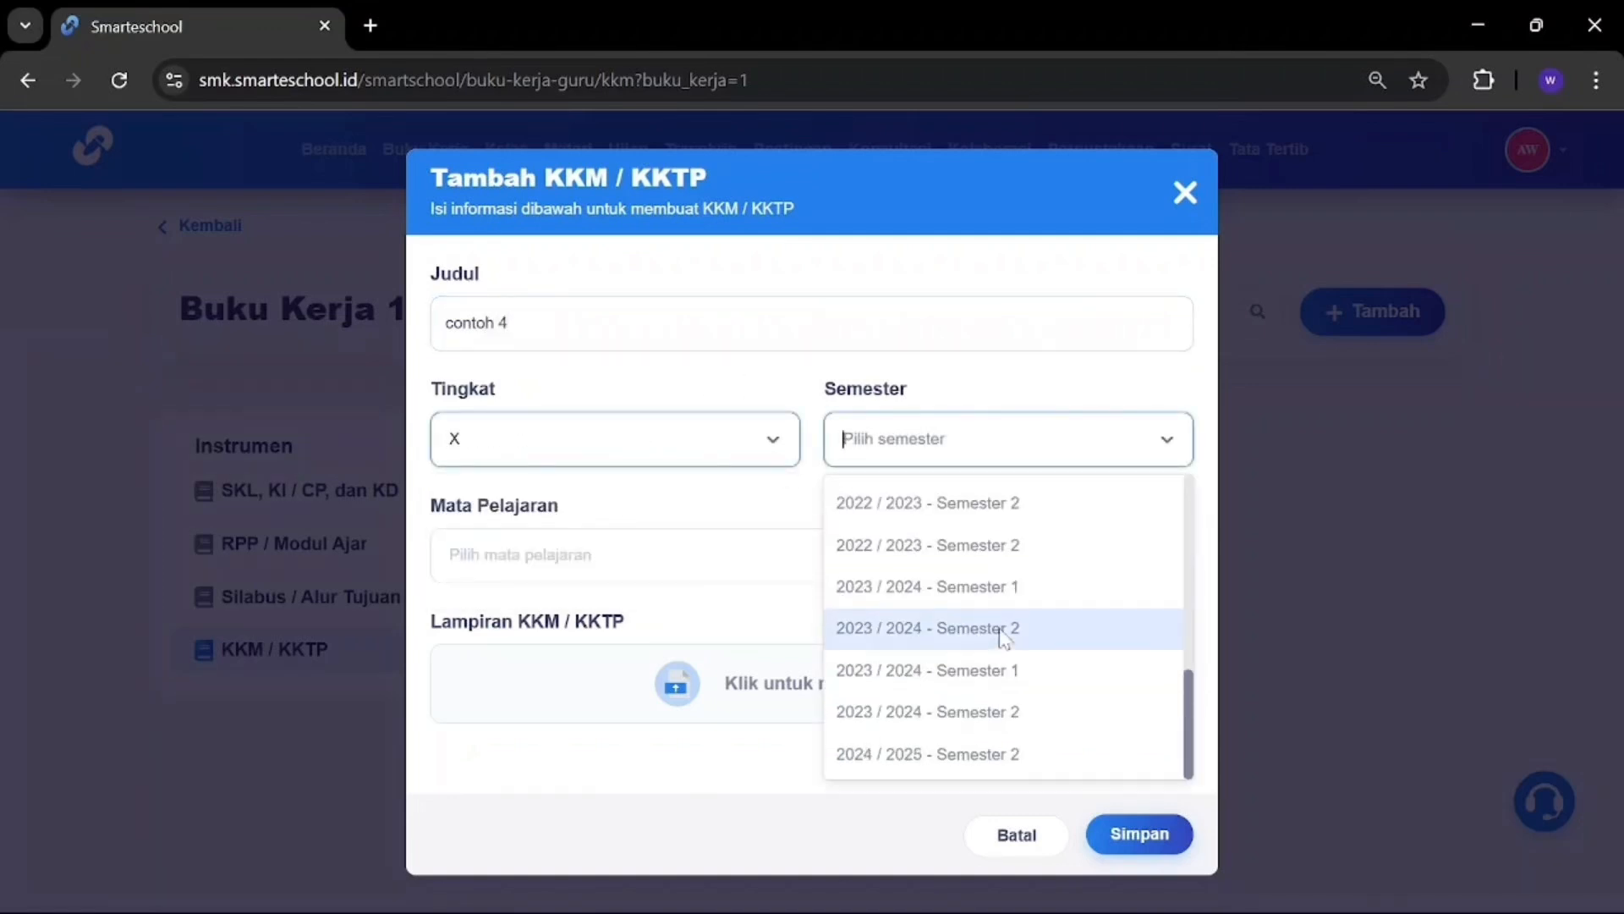
left_click(943, 754)
Step: Choose IPA as the subject, attach a screenshot file, and save the entry
left_click(678, 565)
left_click(562, 749)
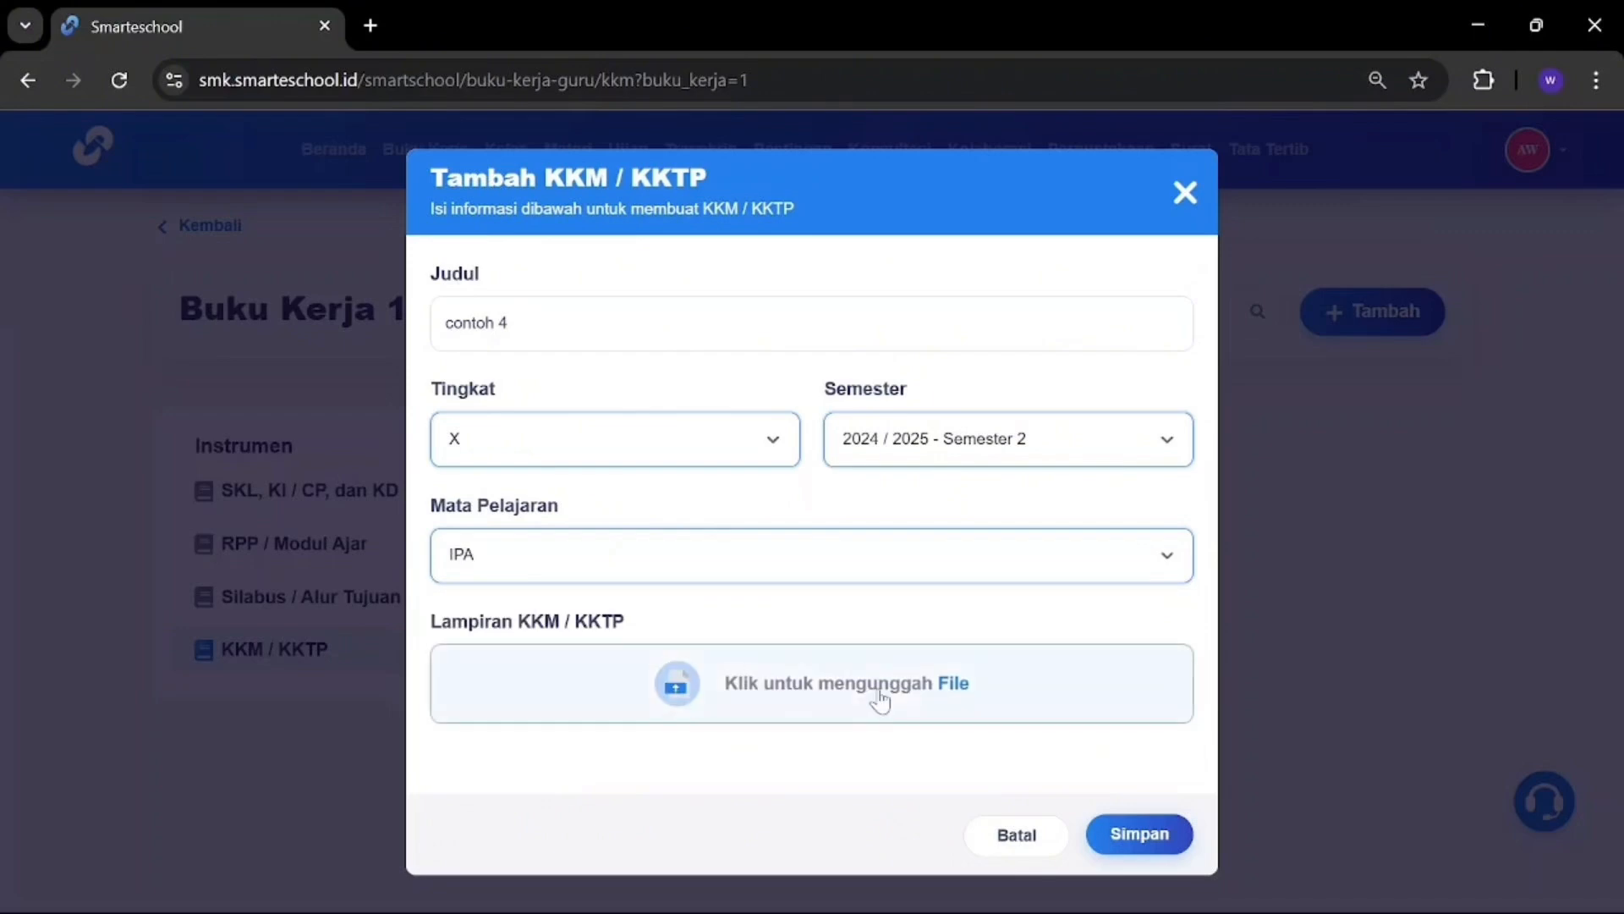
left_click(880, 700)
left_click(333, 396)
left_click(598, 562)
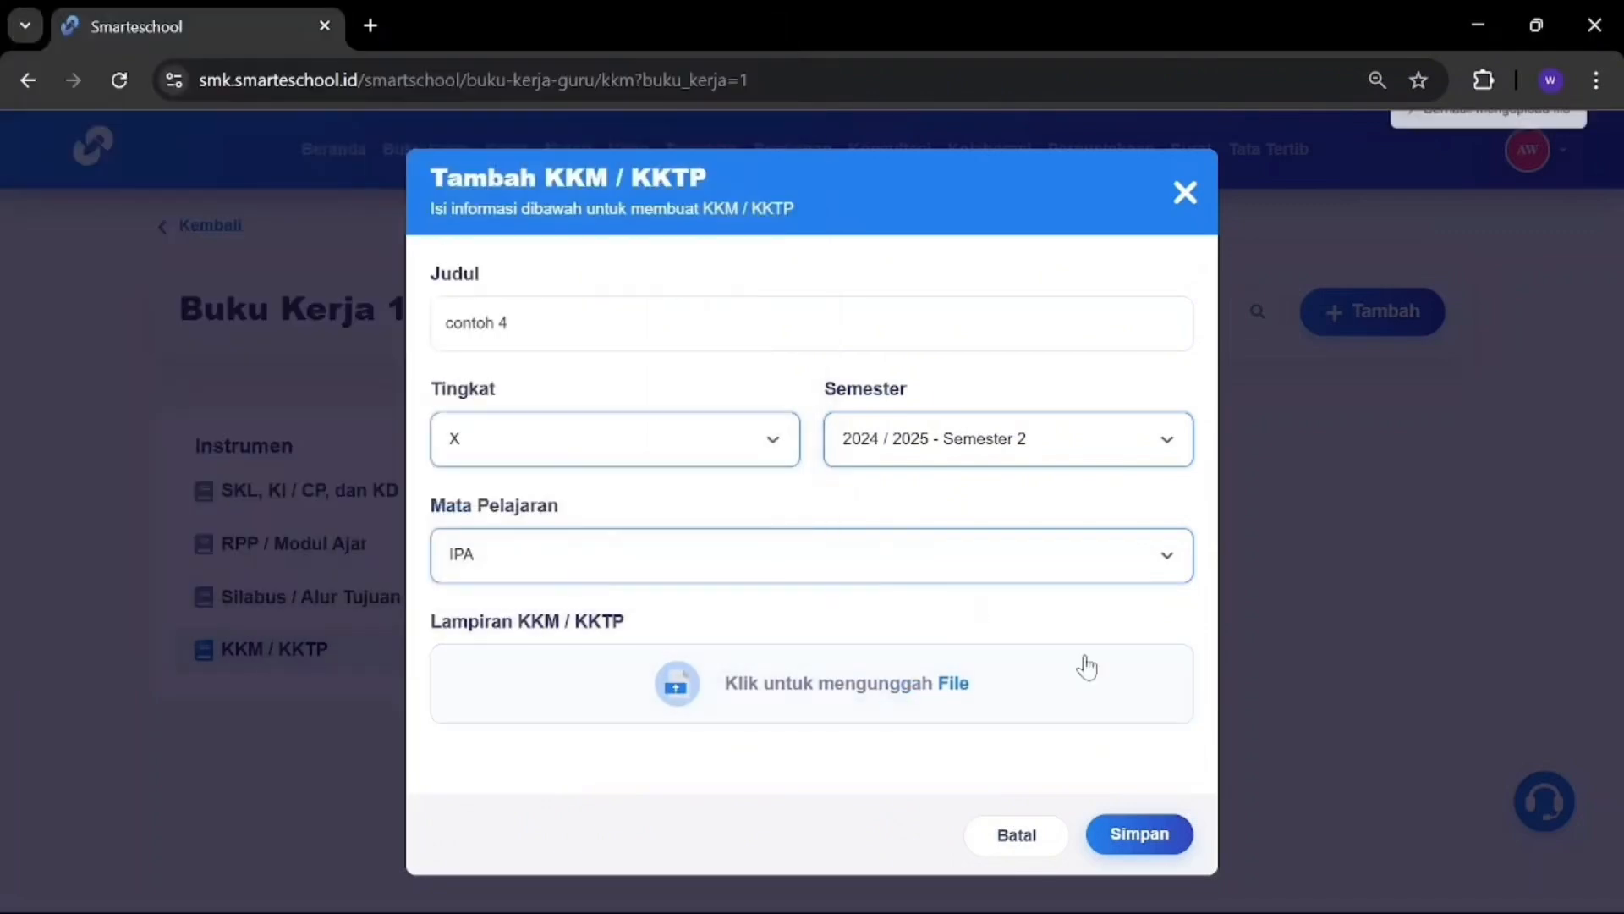
left_click(1140, 834)
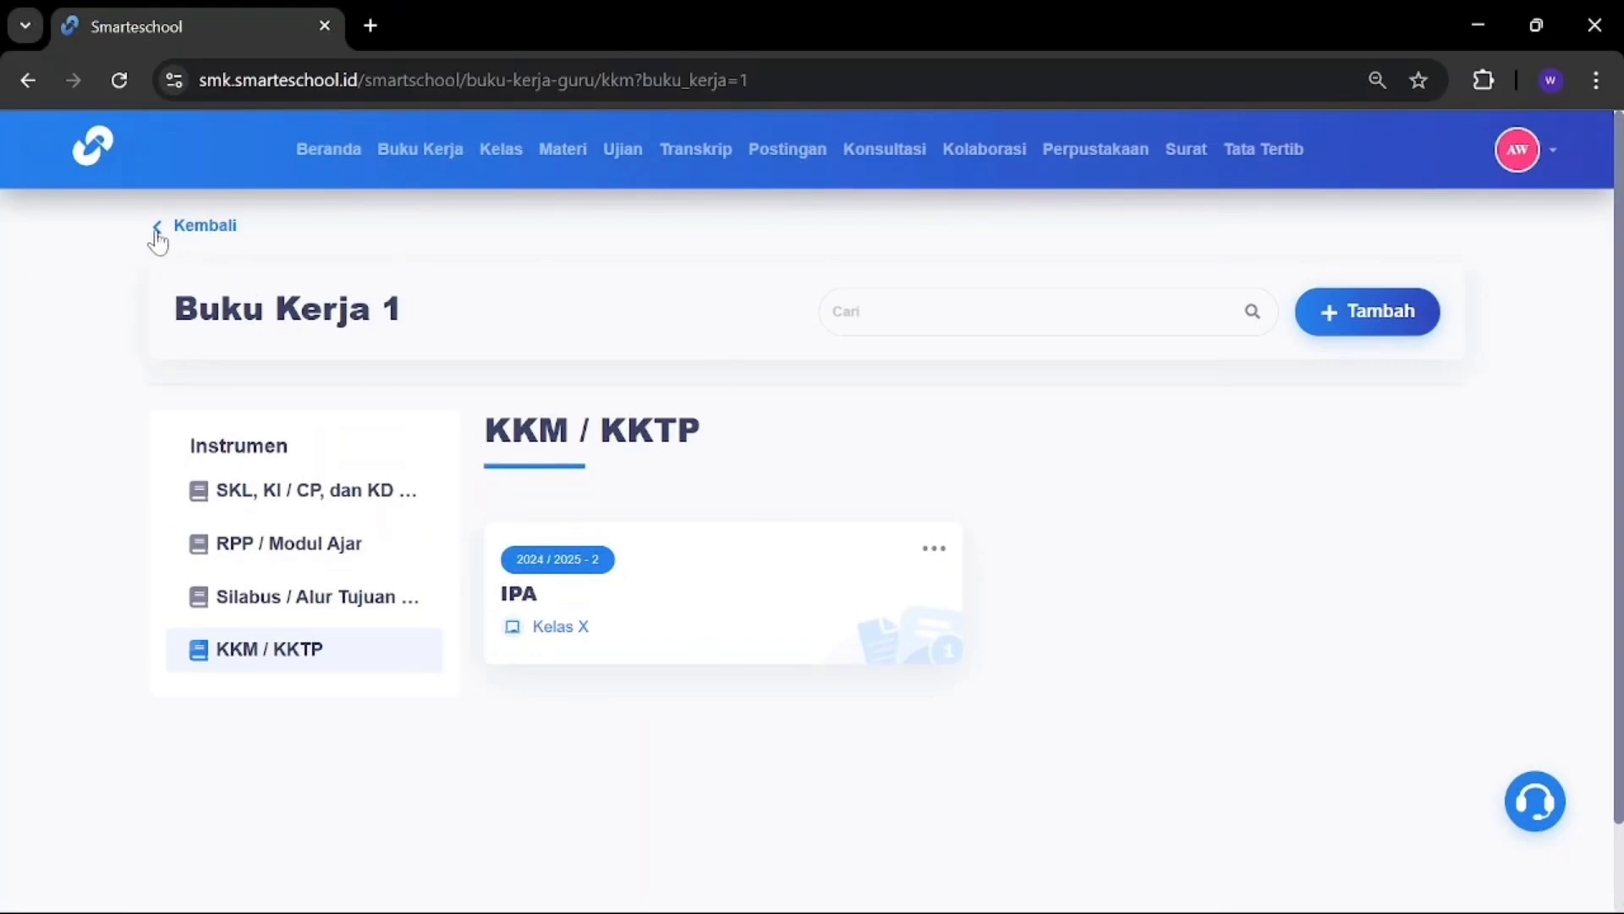
Step: Start a new monthly report titled contoh 5 dated February 2025
left_click(158, 239)
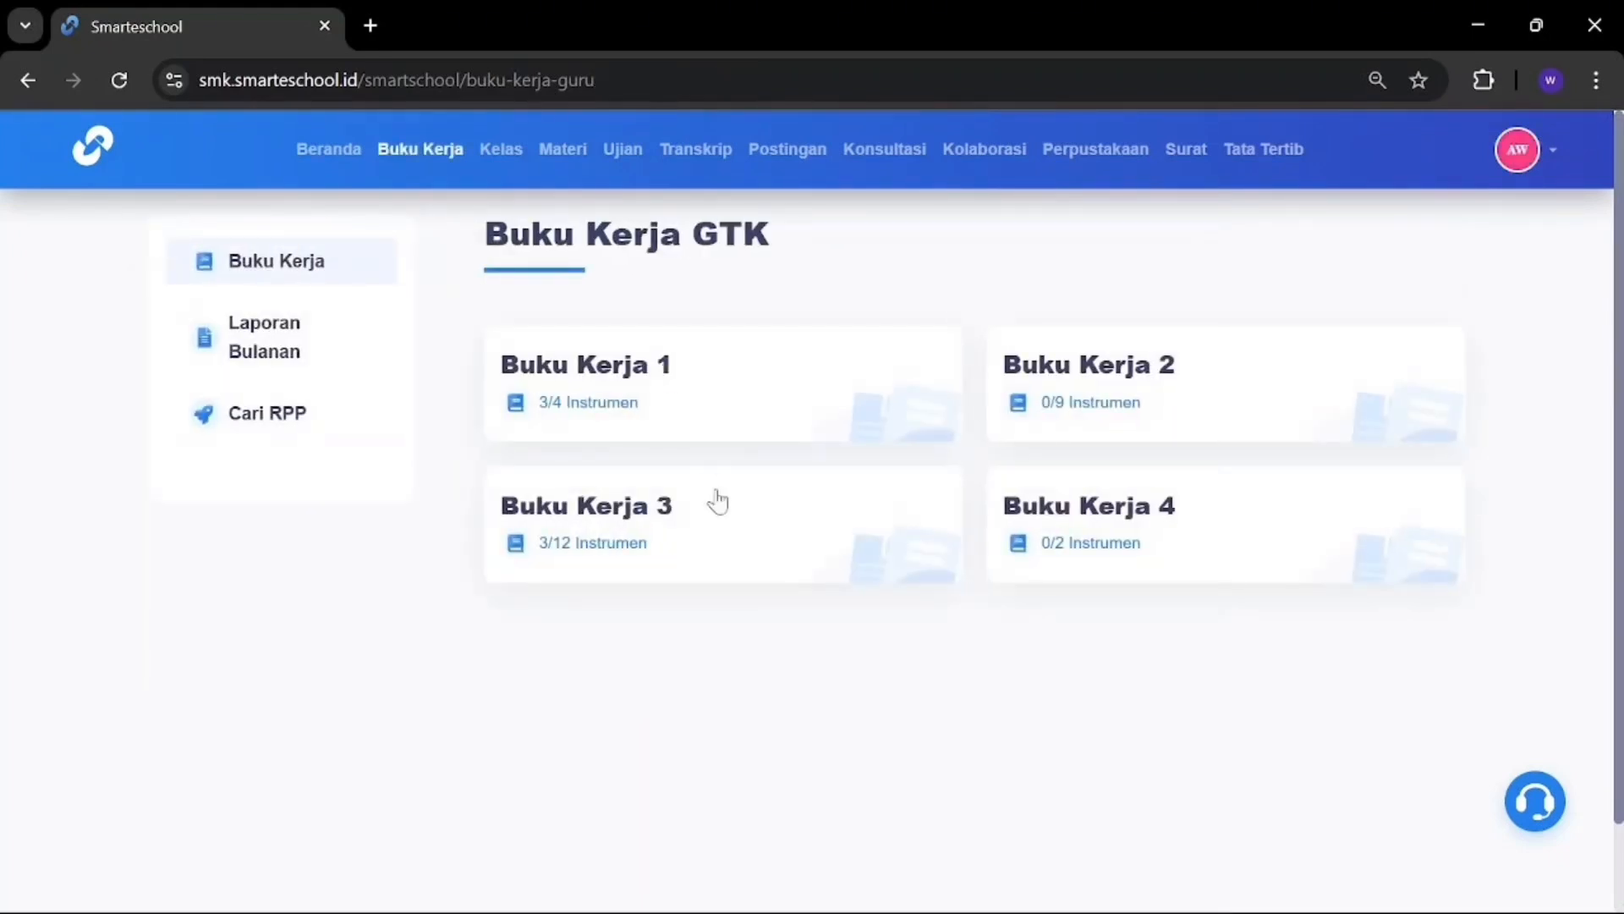
left_click(258, 325)
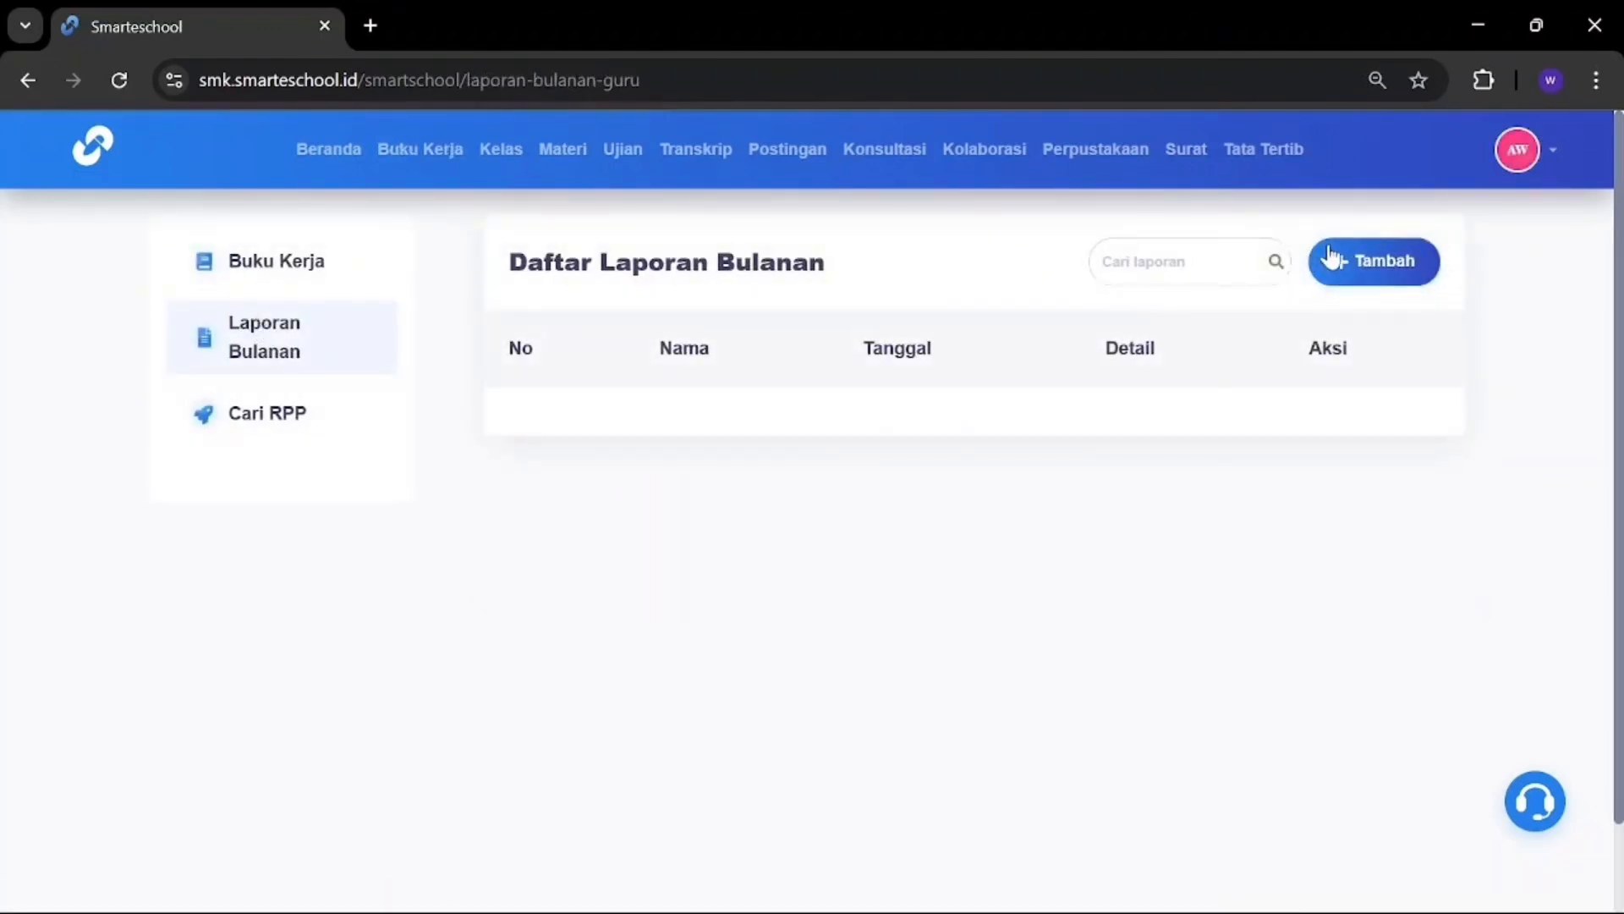
left_click(1376, 254)
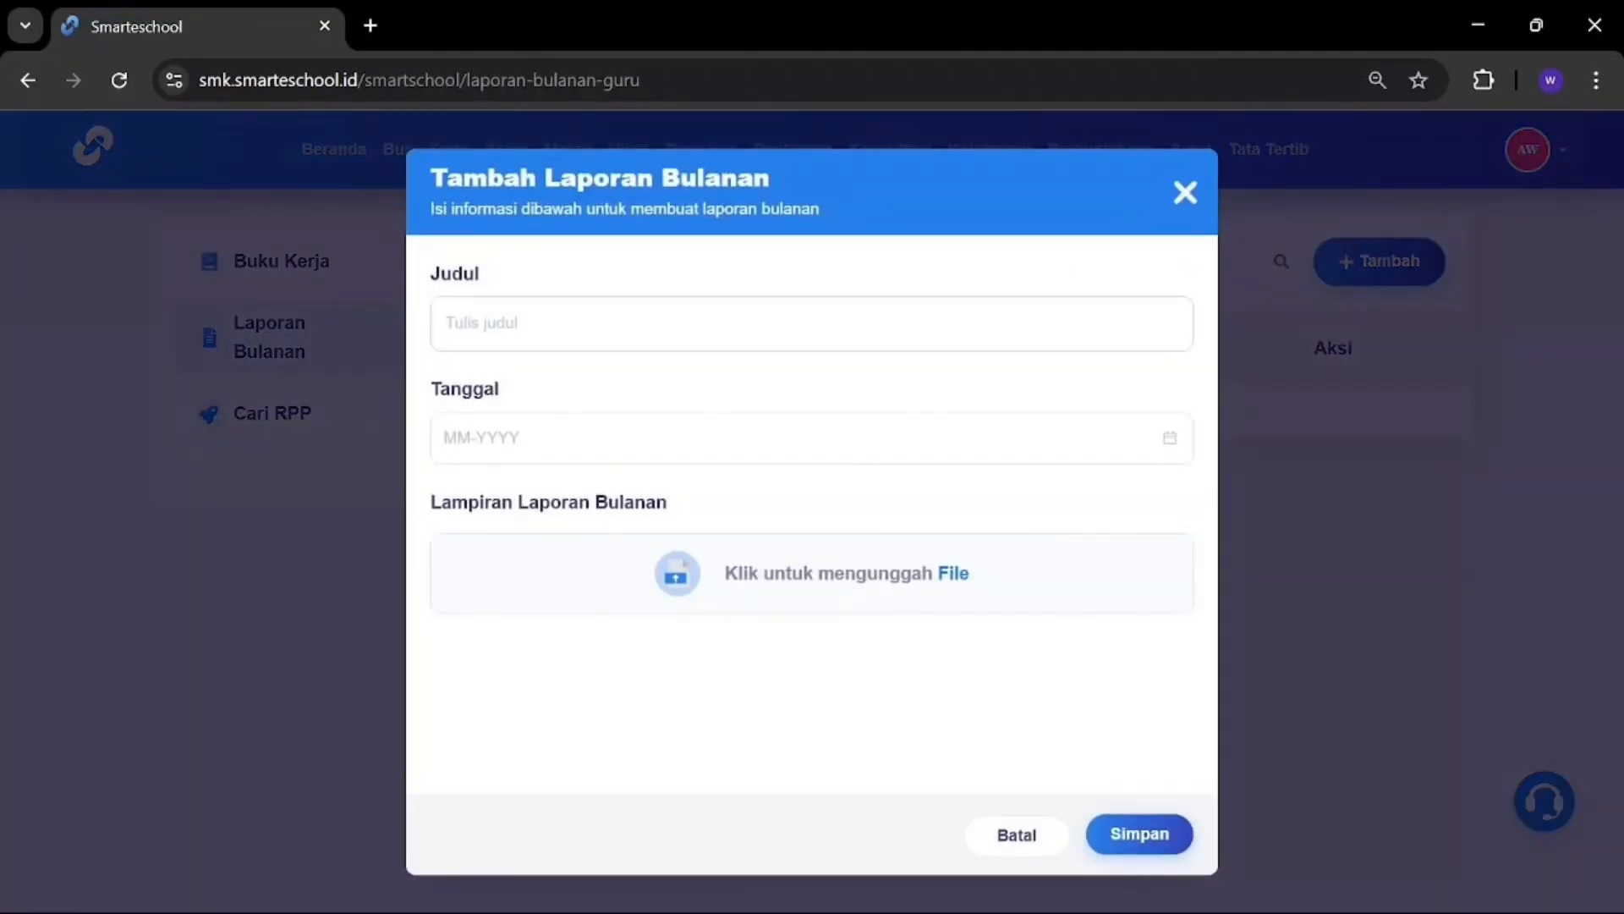
type("contoh 5")
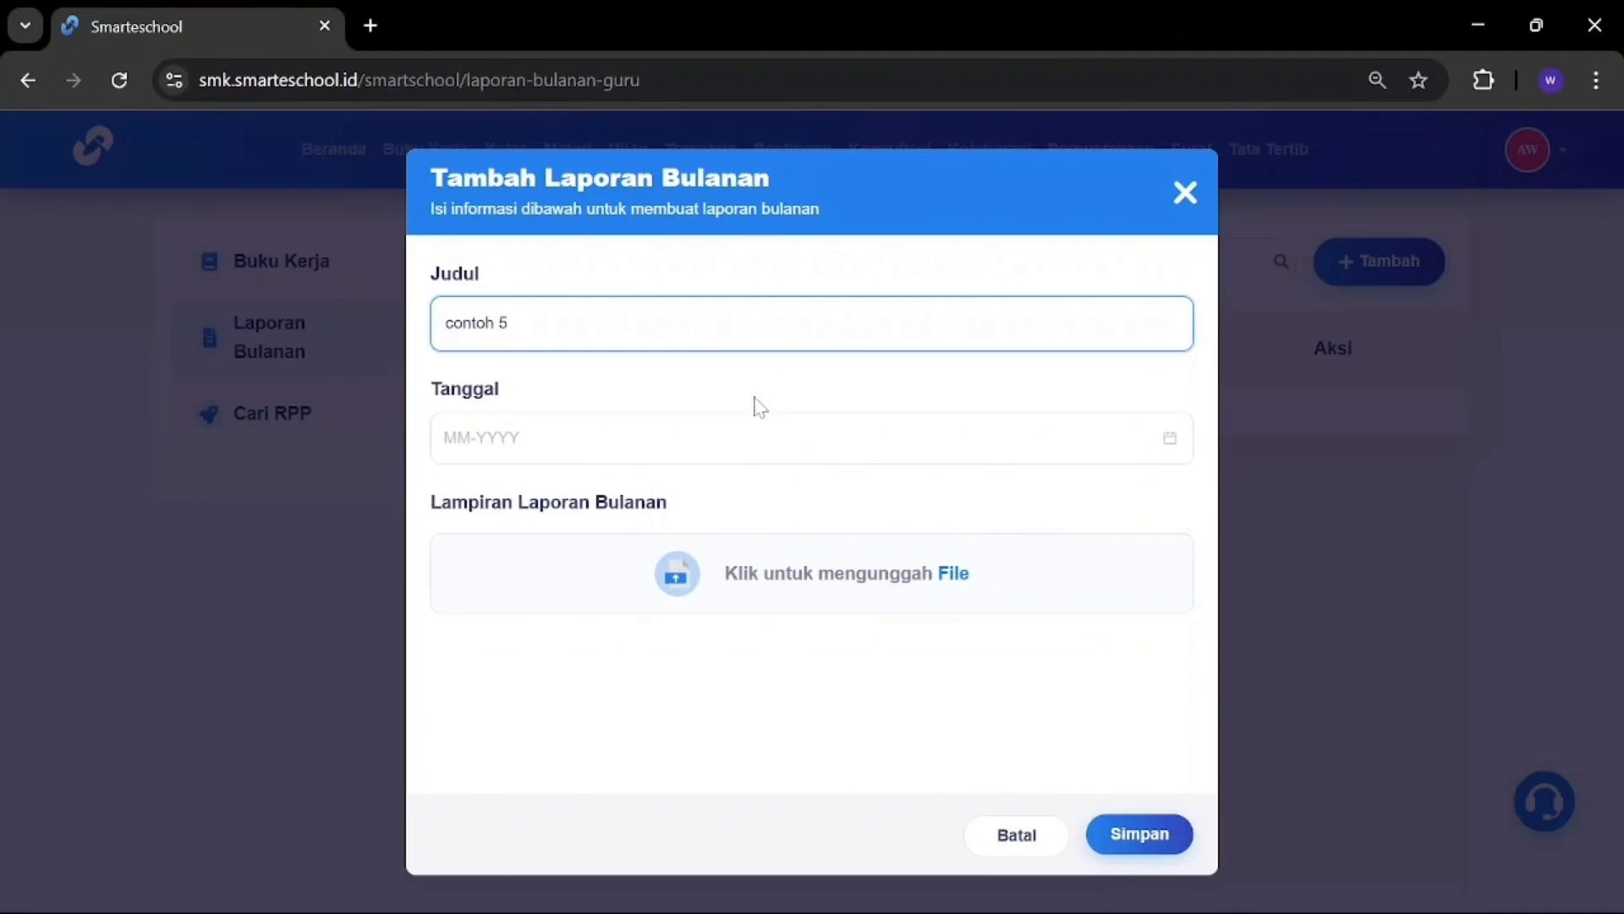
left_click(710, 461)
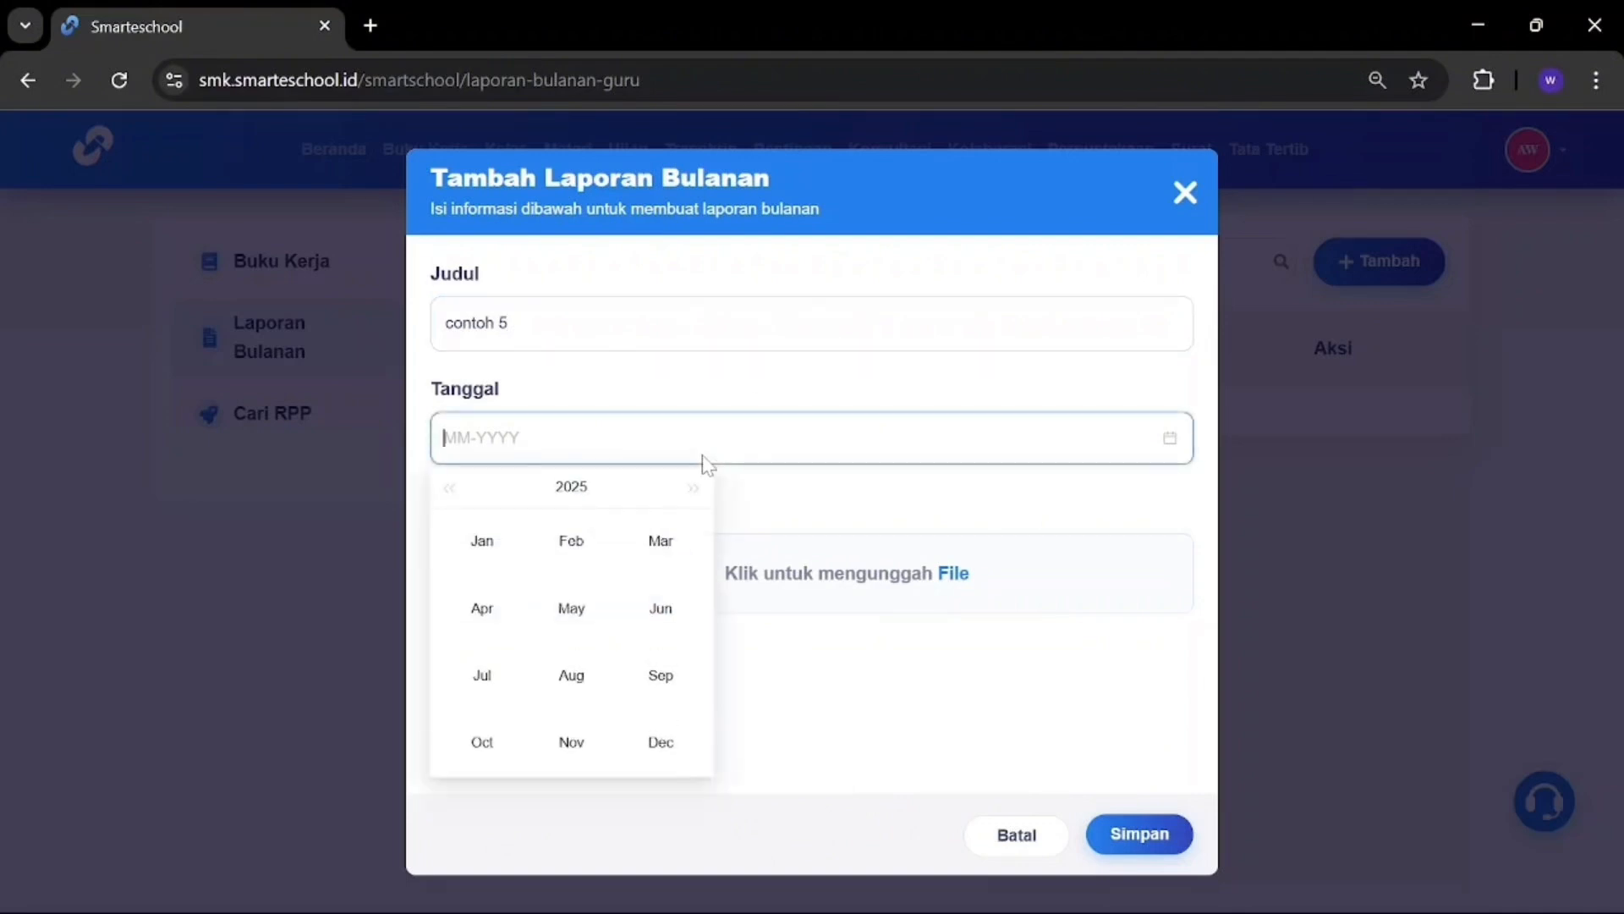
left_click(575, 546)
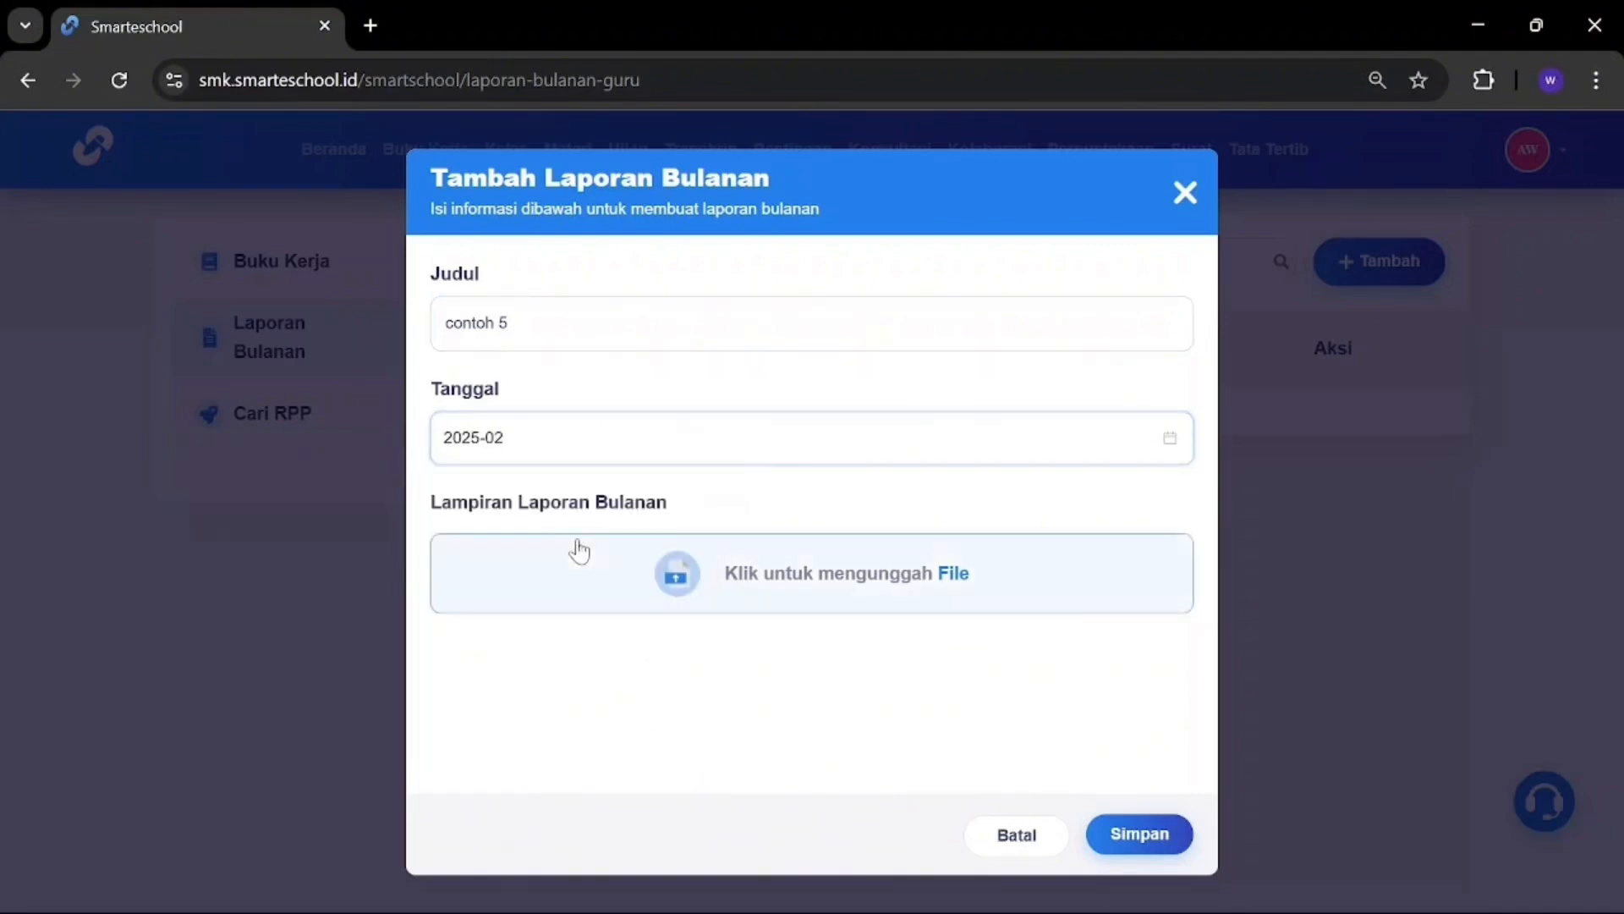
left_click(994, 587)
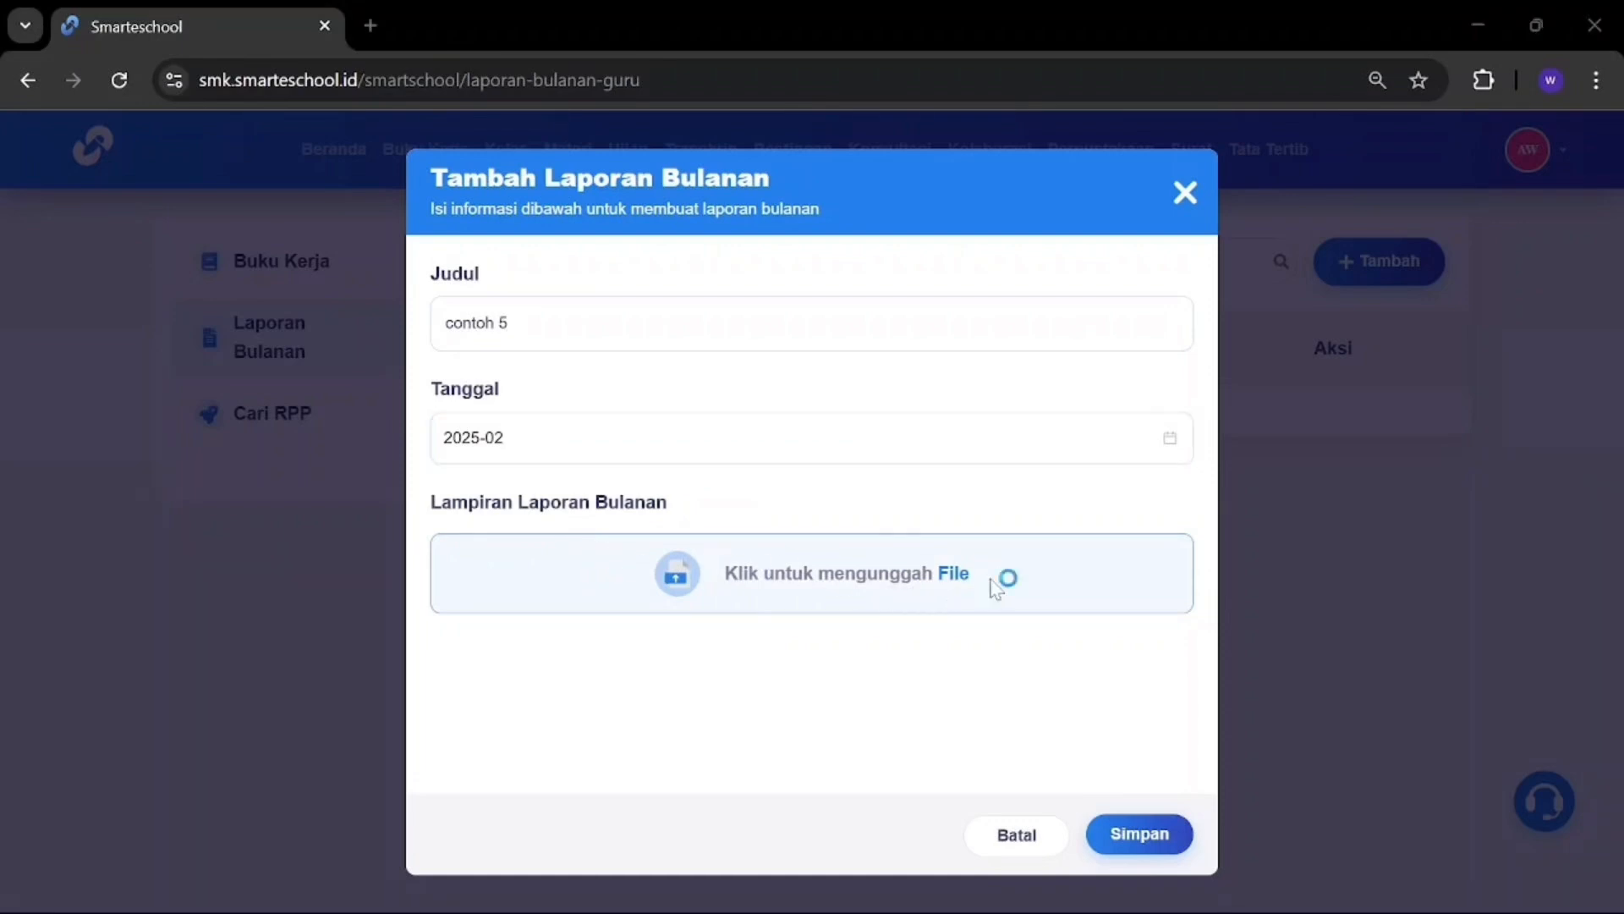
left_click(347, 415)
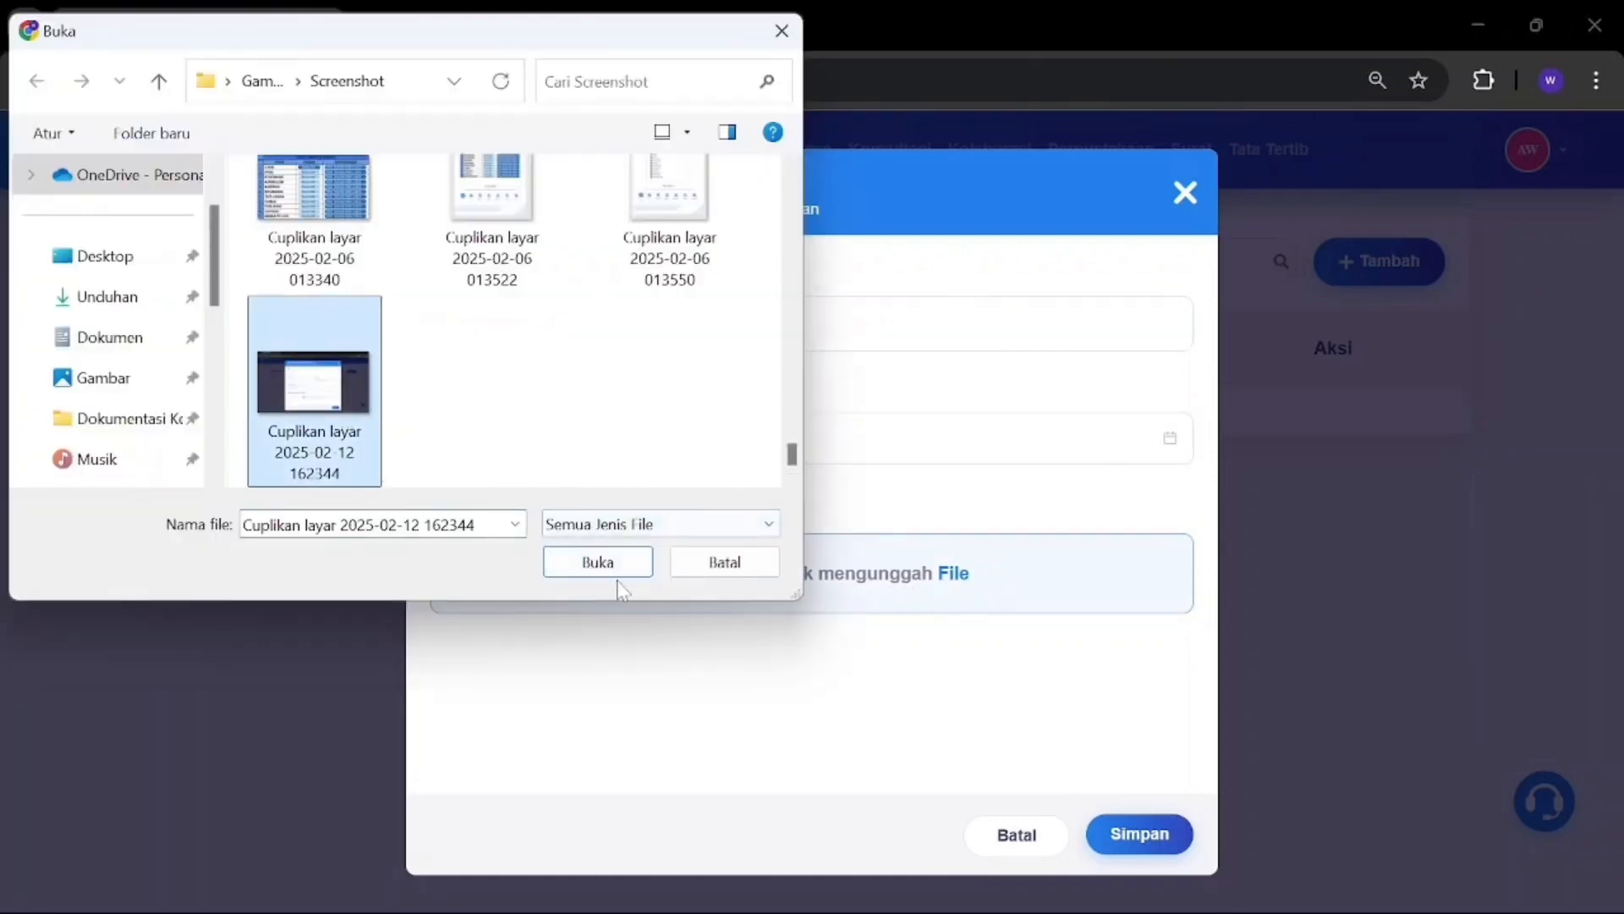
left_click(600, 561)
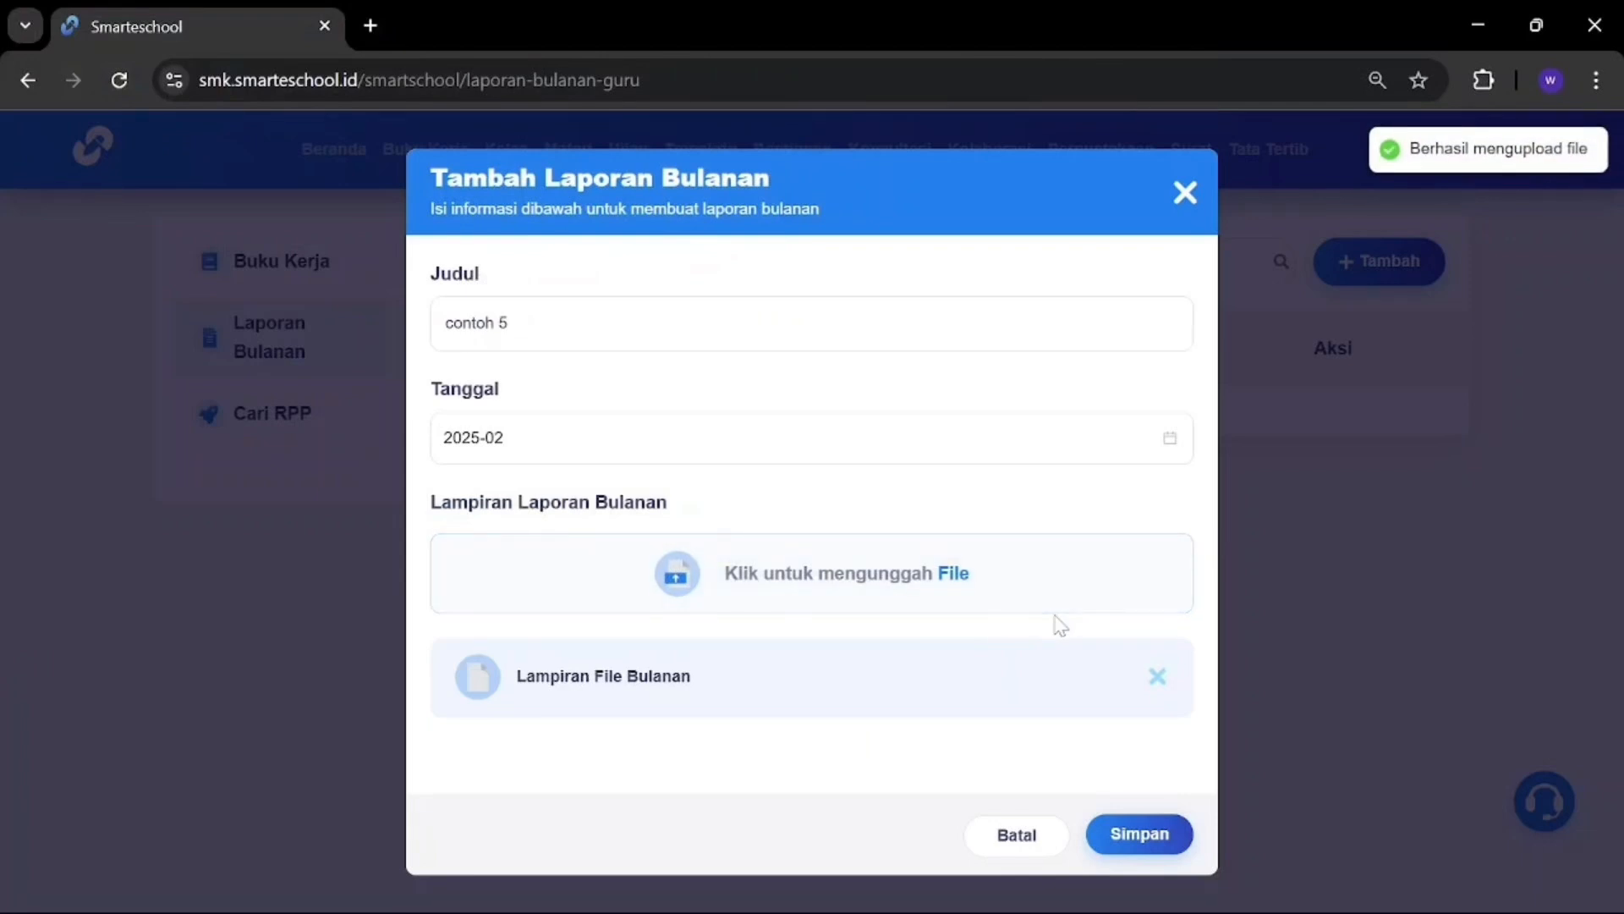
left_click(1165, 833)
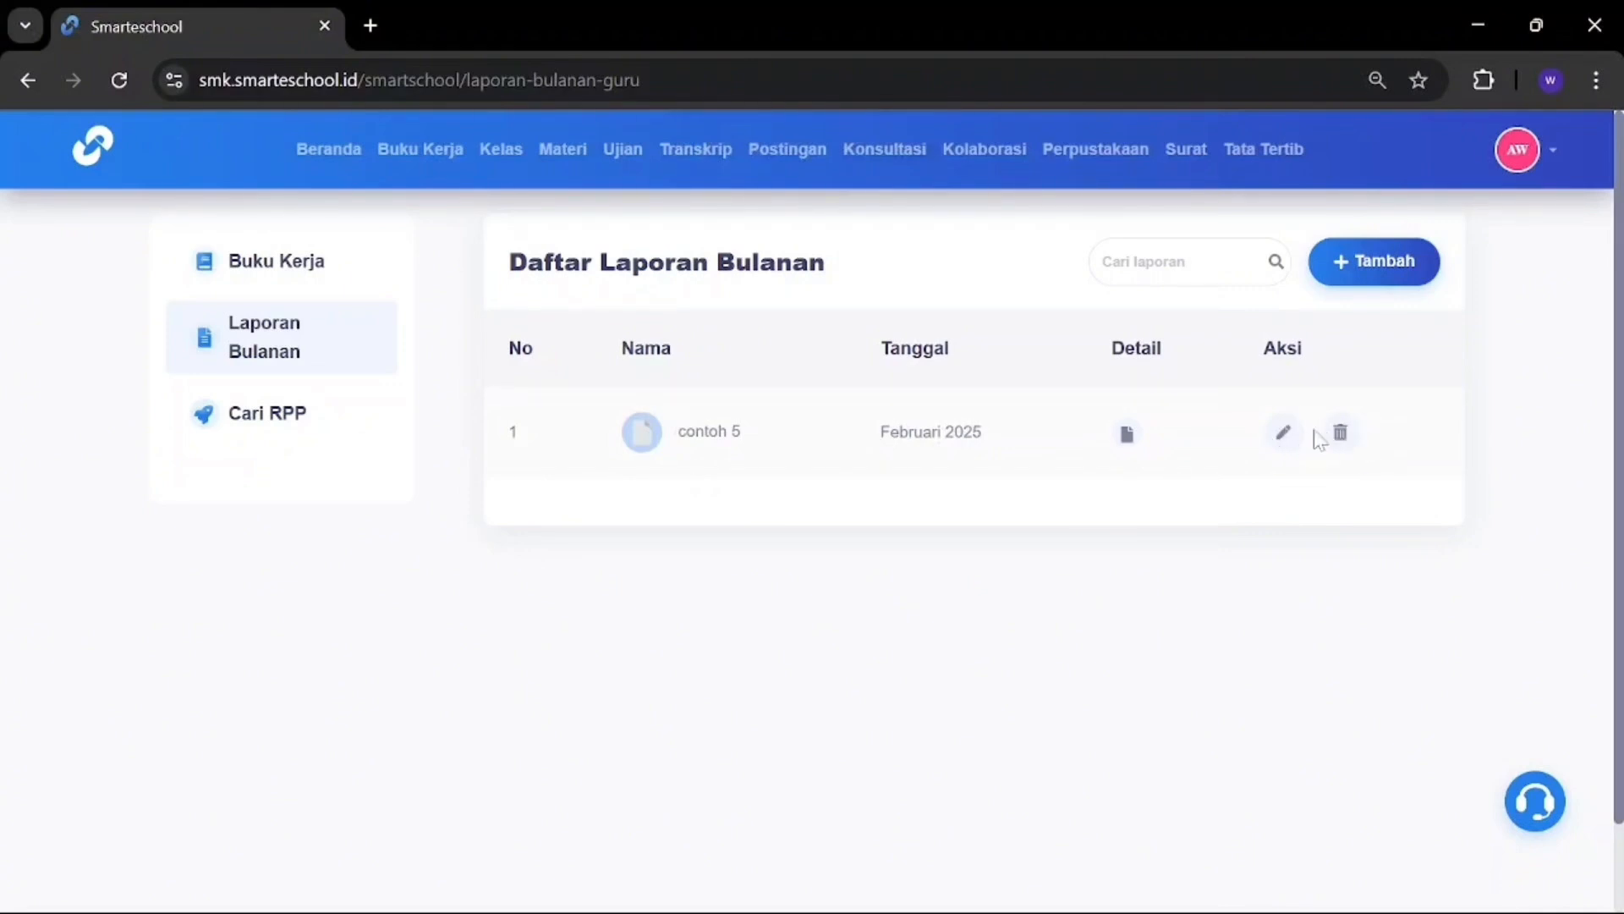
left_click(1293, 434)
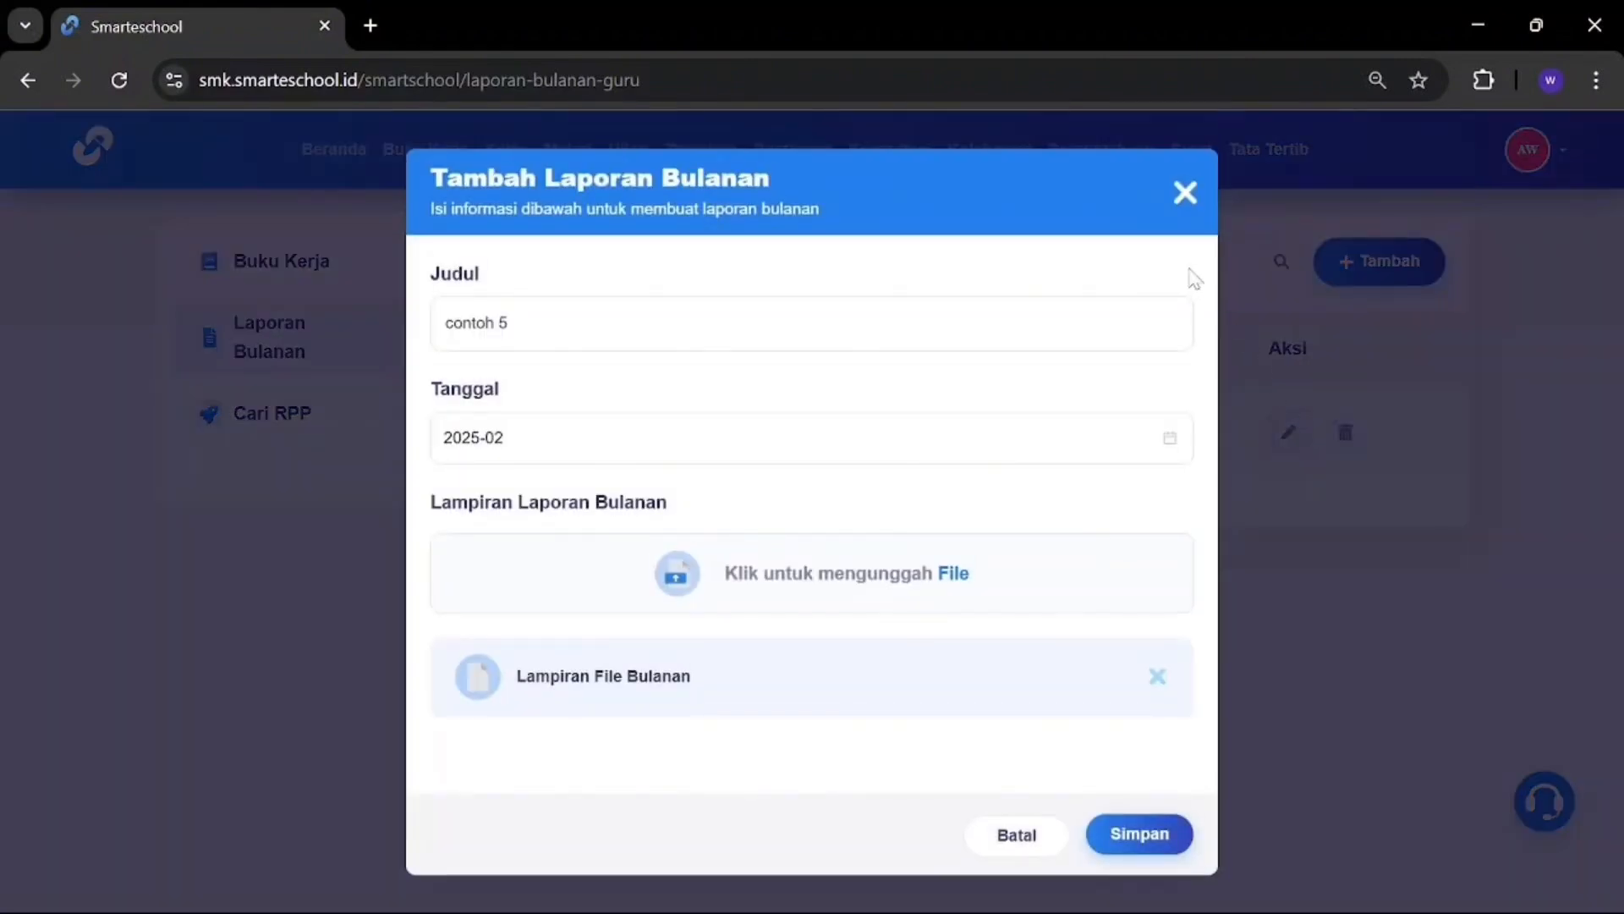
left_click(1184, 193)
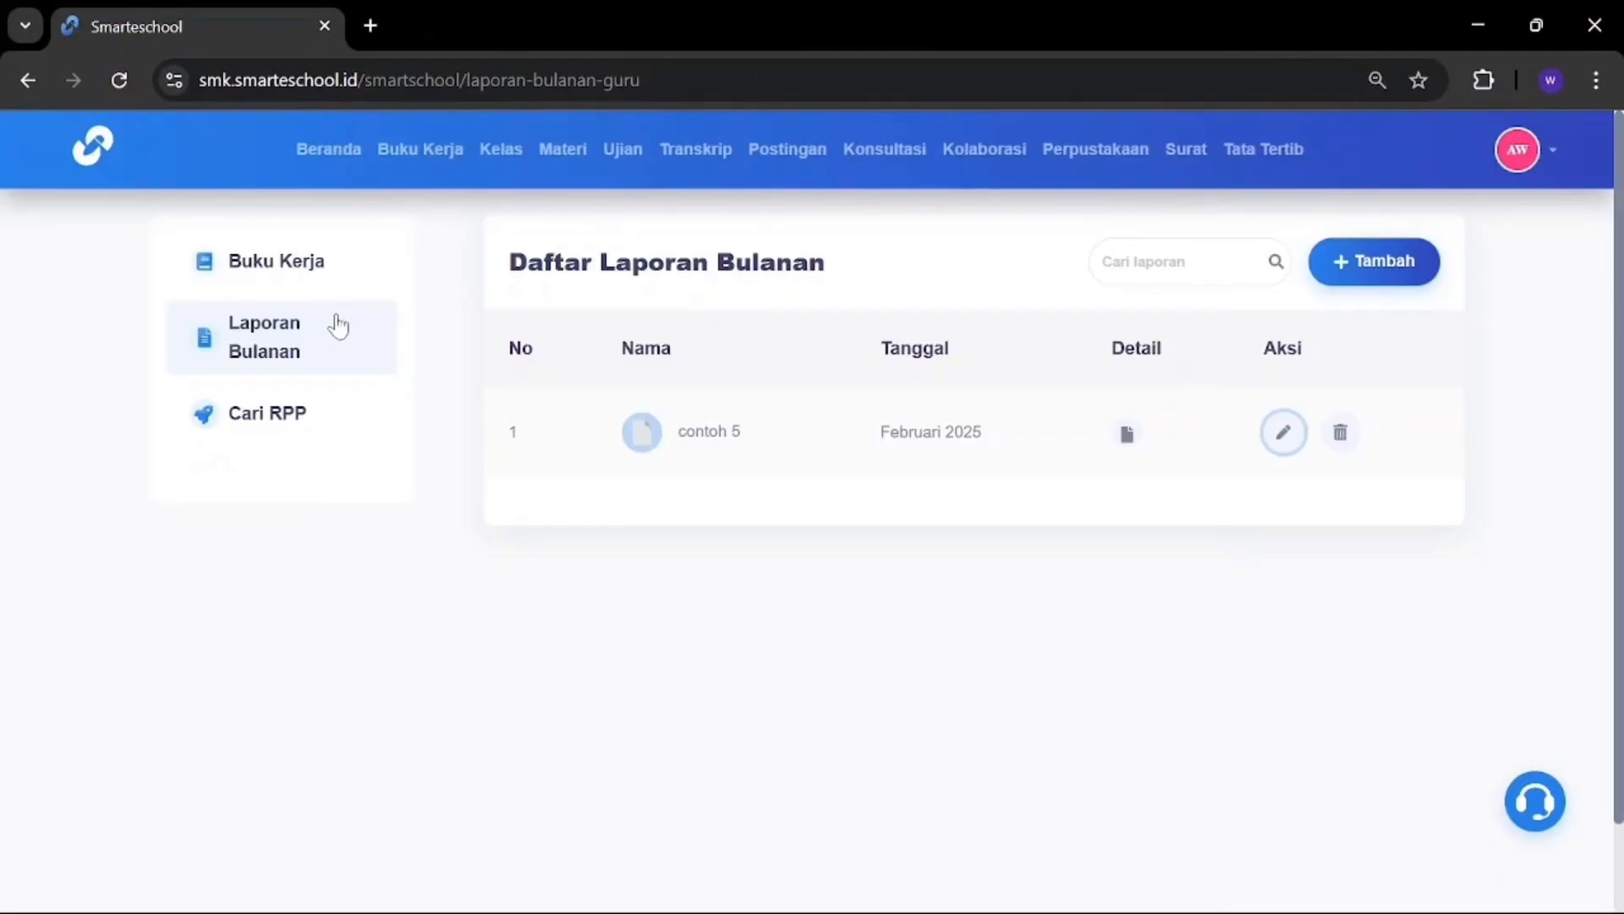
Step: In Cari RPP, switch the lesson plan source from RPP Kemendikbud to RPP Sekolah
left_click(283, 426)
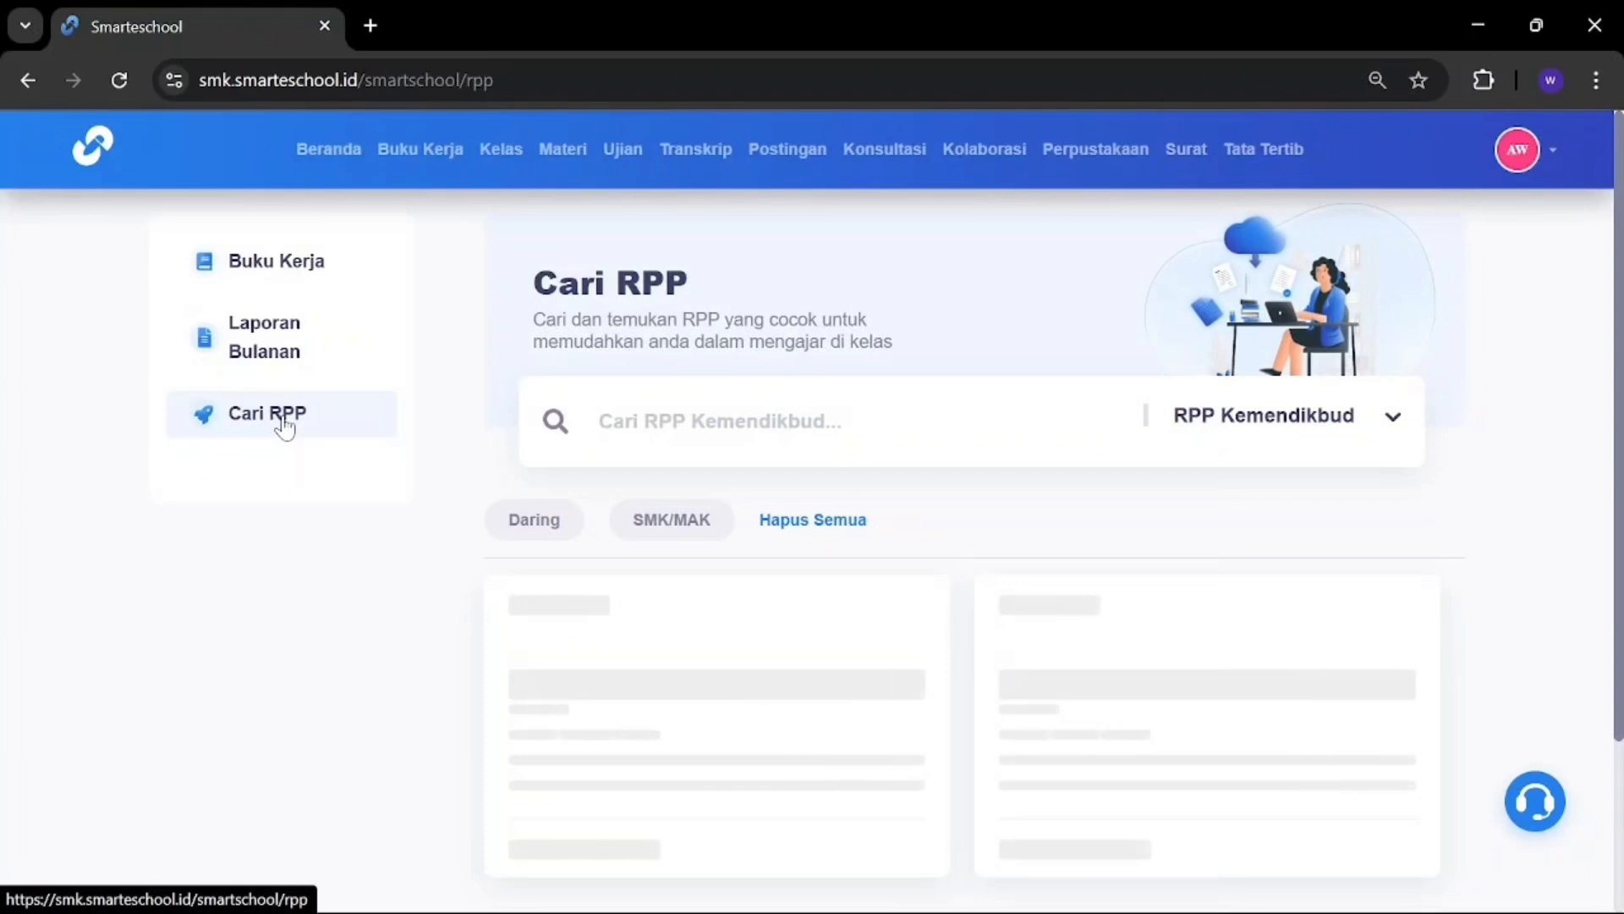
left_click(1279, 426)
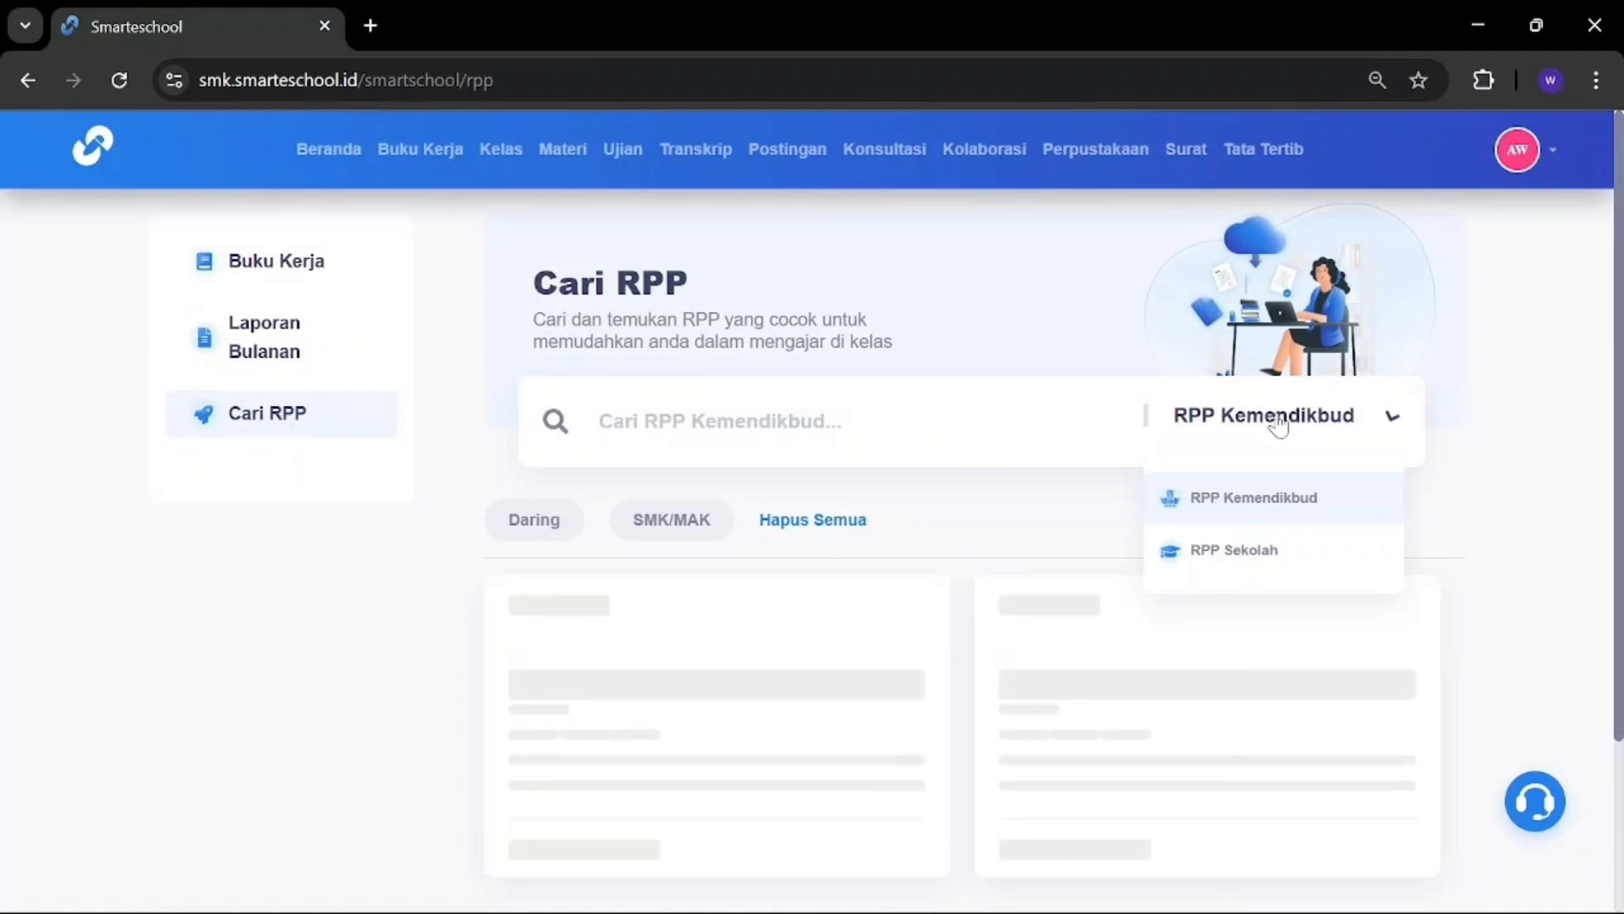
left_click(1242, 553)
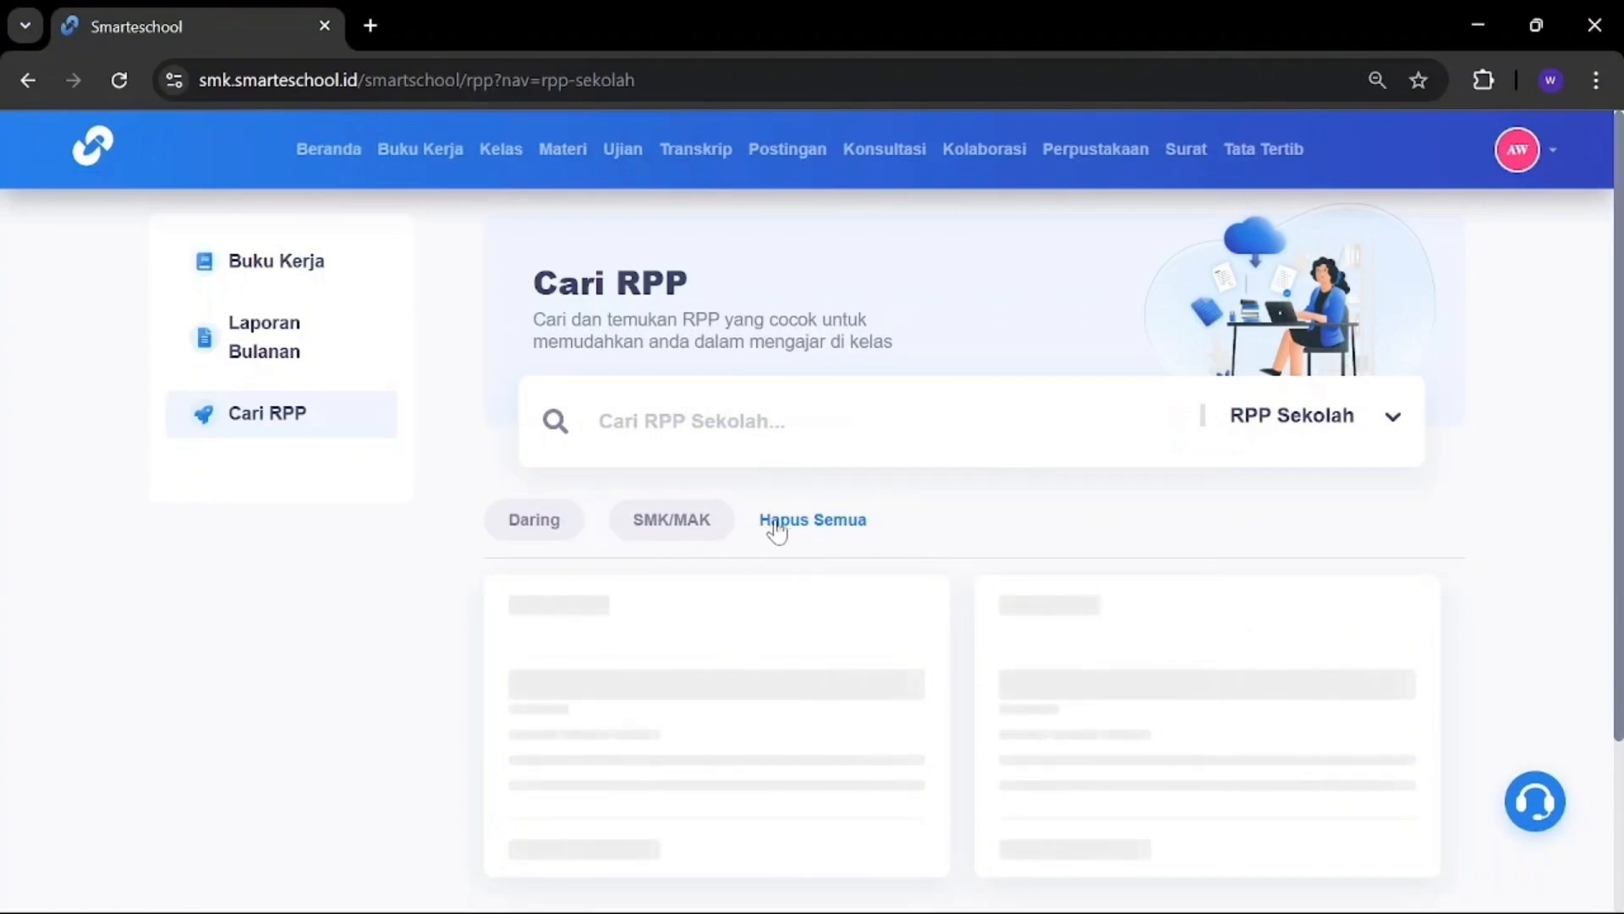
left_click(1285, 416)
Step: Switch back to RPP Kemendikbud and flip the teaching schedule through Rabu, Kamis and back
left_click(1266, 501)
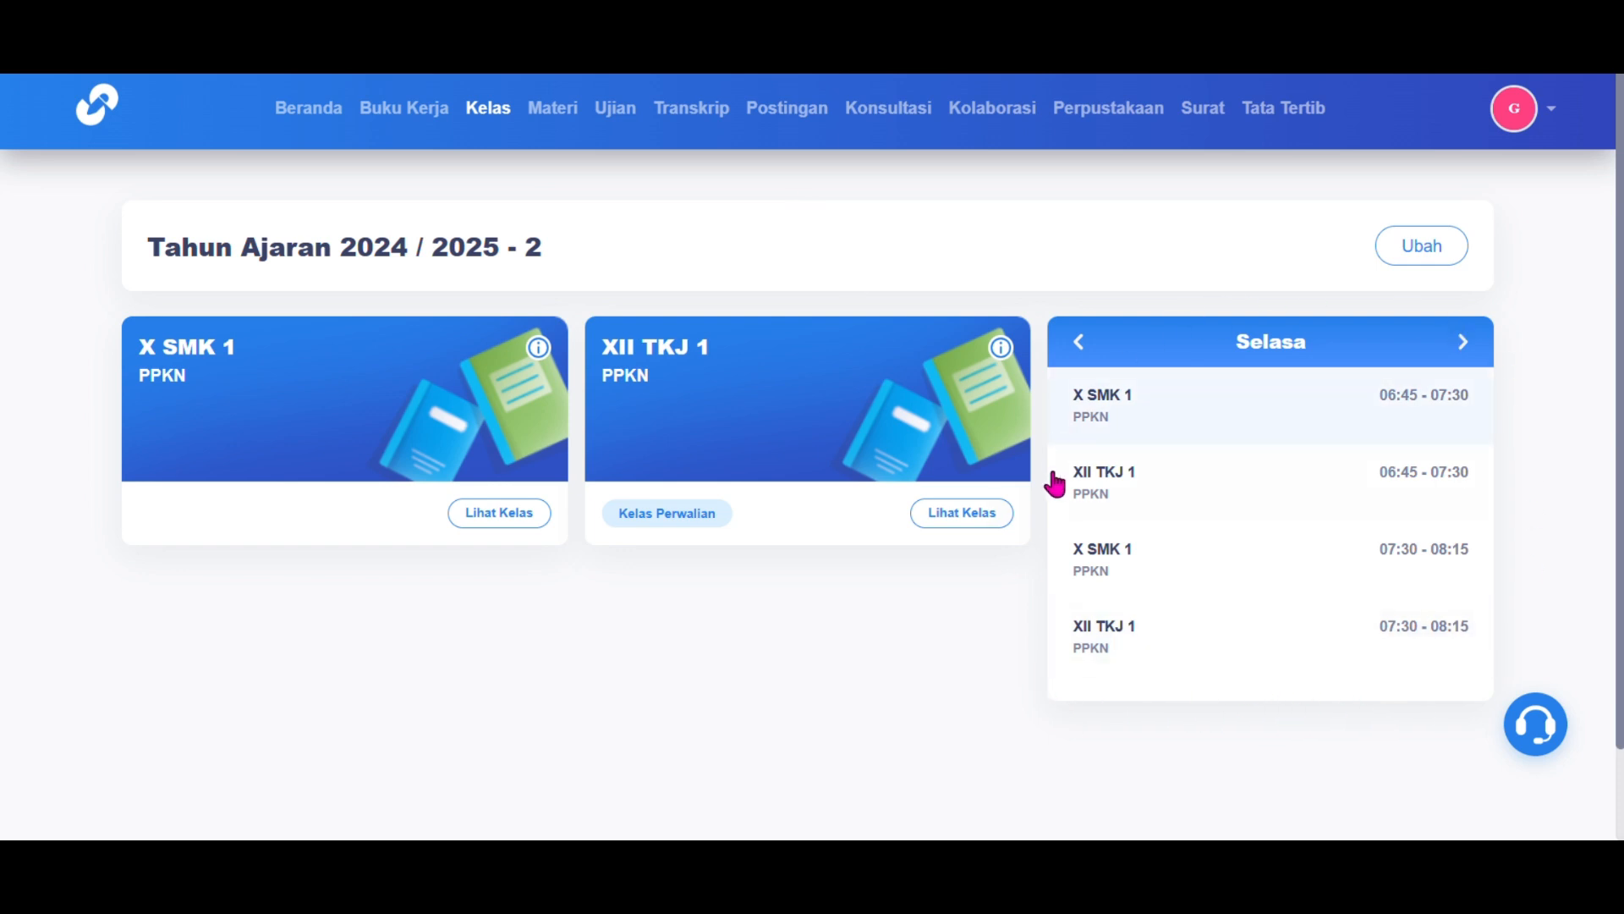
left_click(1469, 356)
left_click(1465, 343)
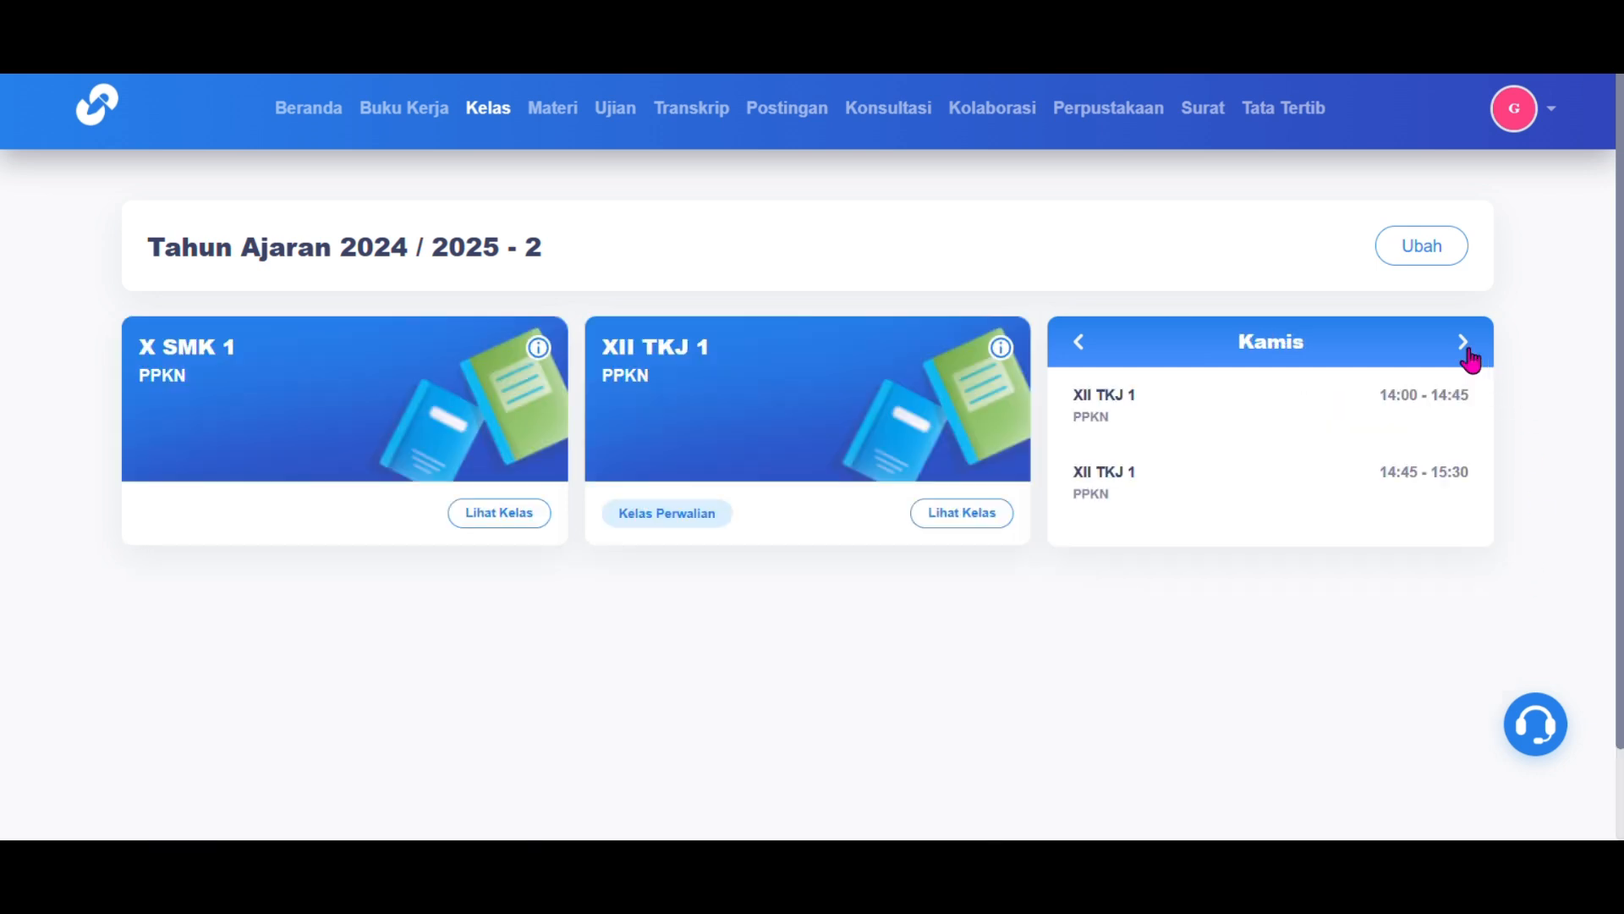
left_click(1468, 353)
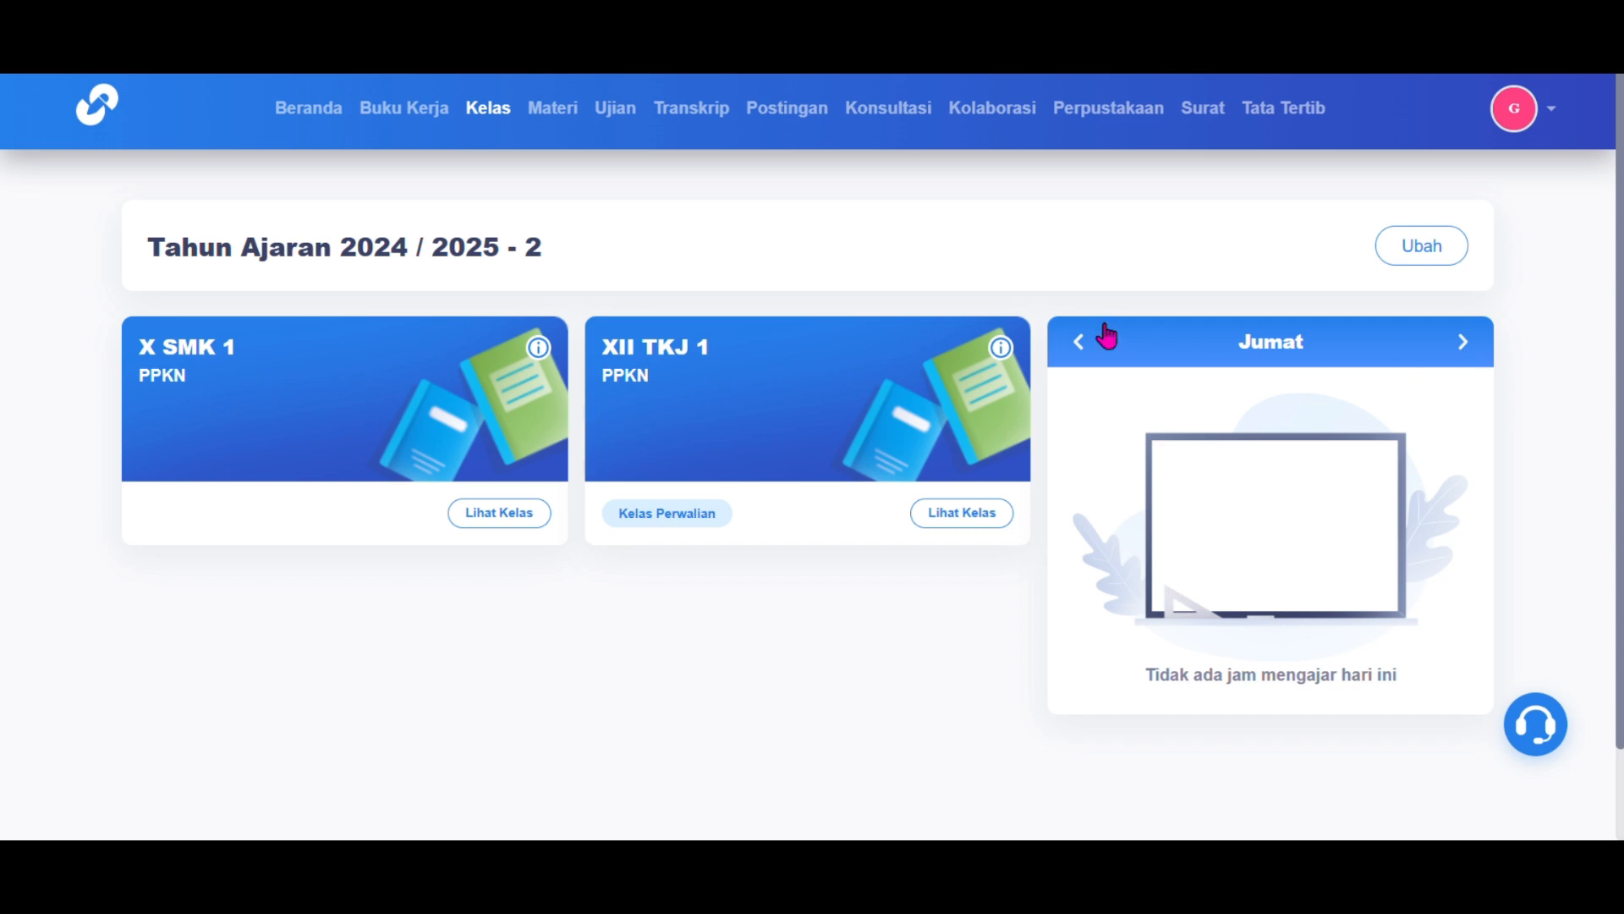
left_click(1067, 355)
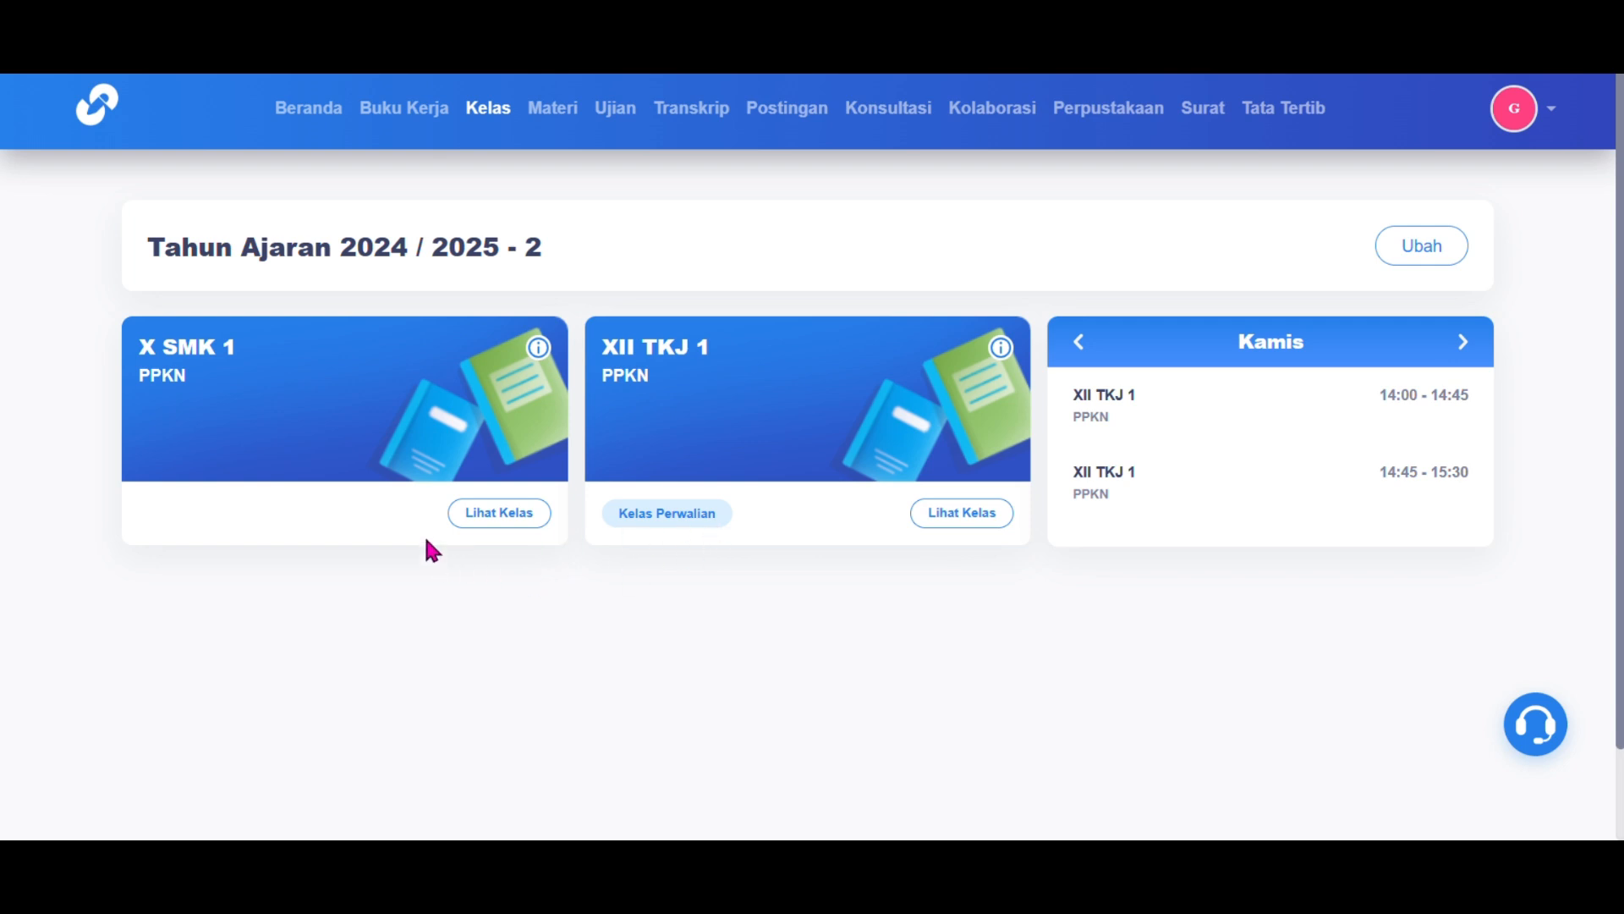
Step: Check X SMK 1's homeroom teacher (Wali Kelas) and student list (Siswa)
left_click(538, 339)
scroll(555, 500, "down", 2)
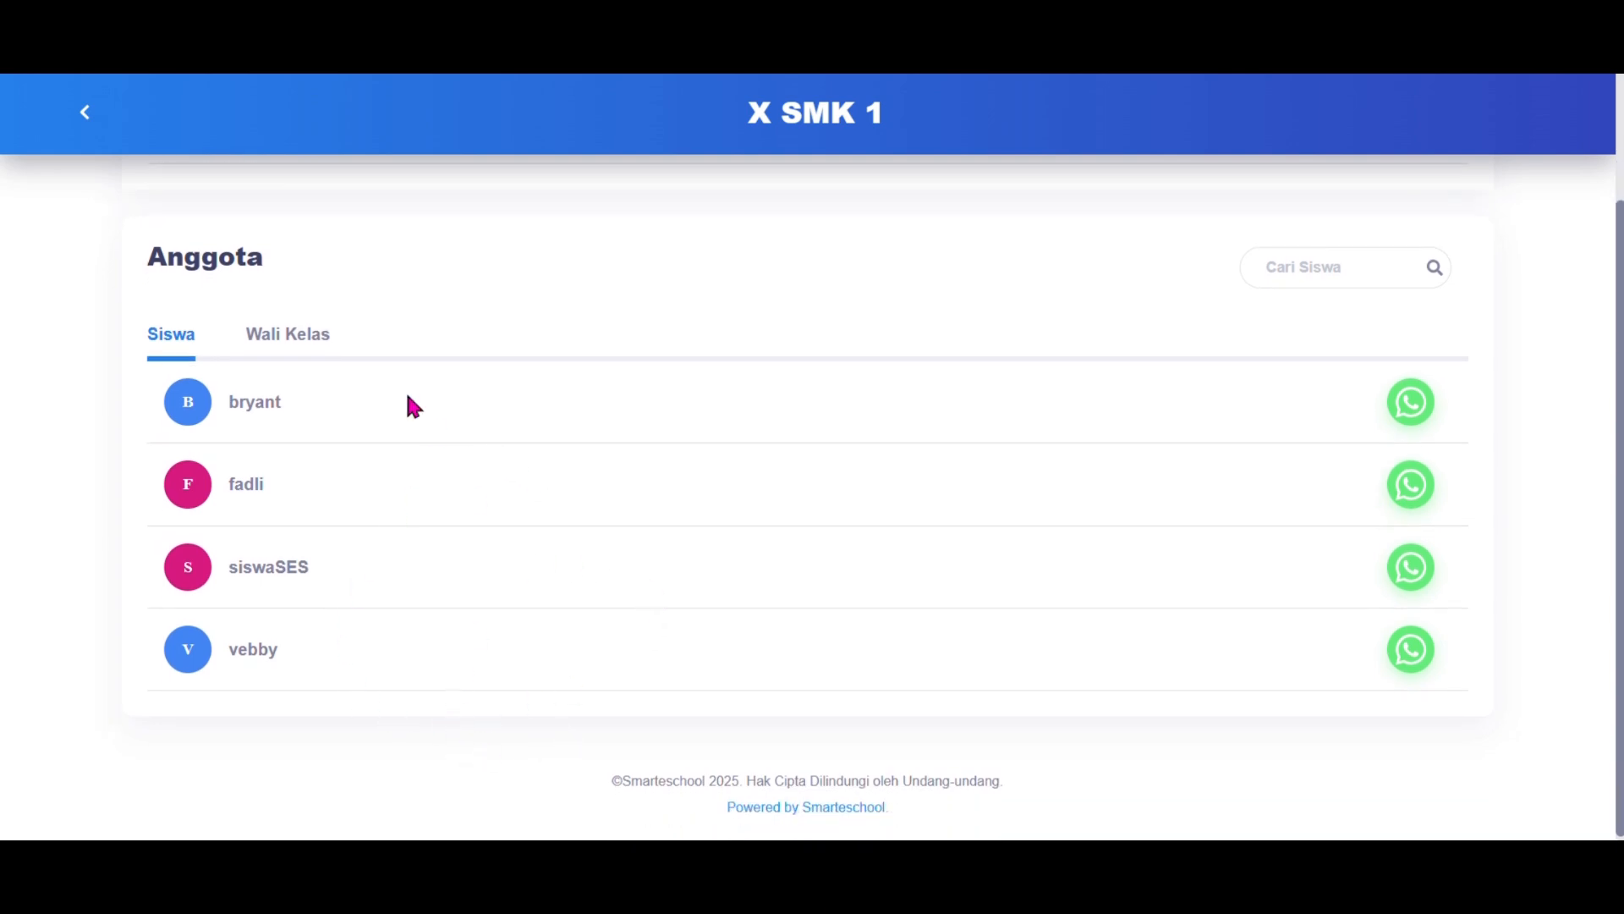
left_click(311, 337)
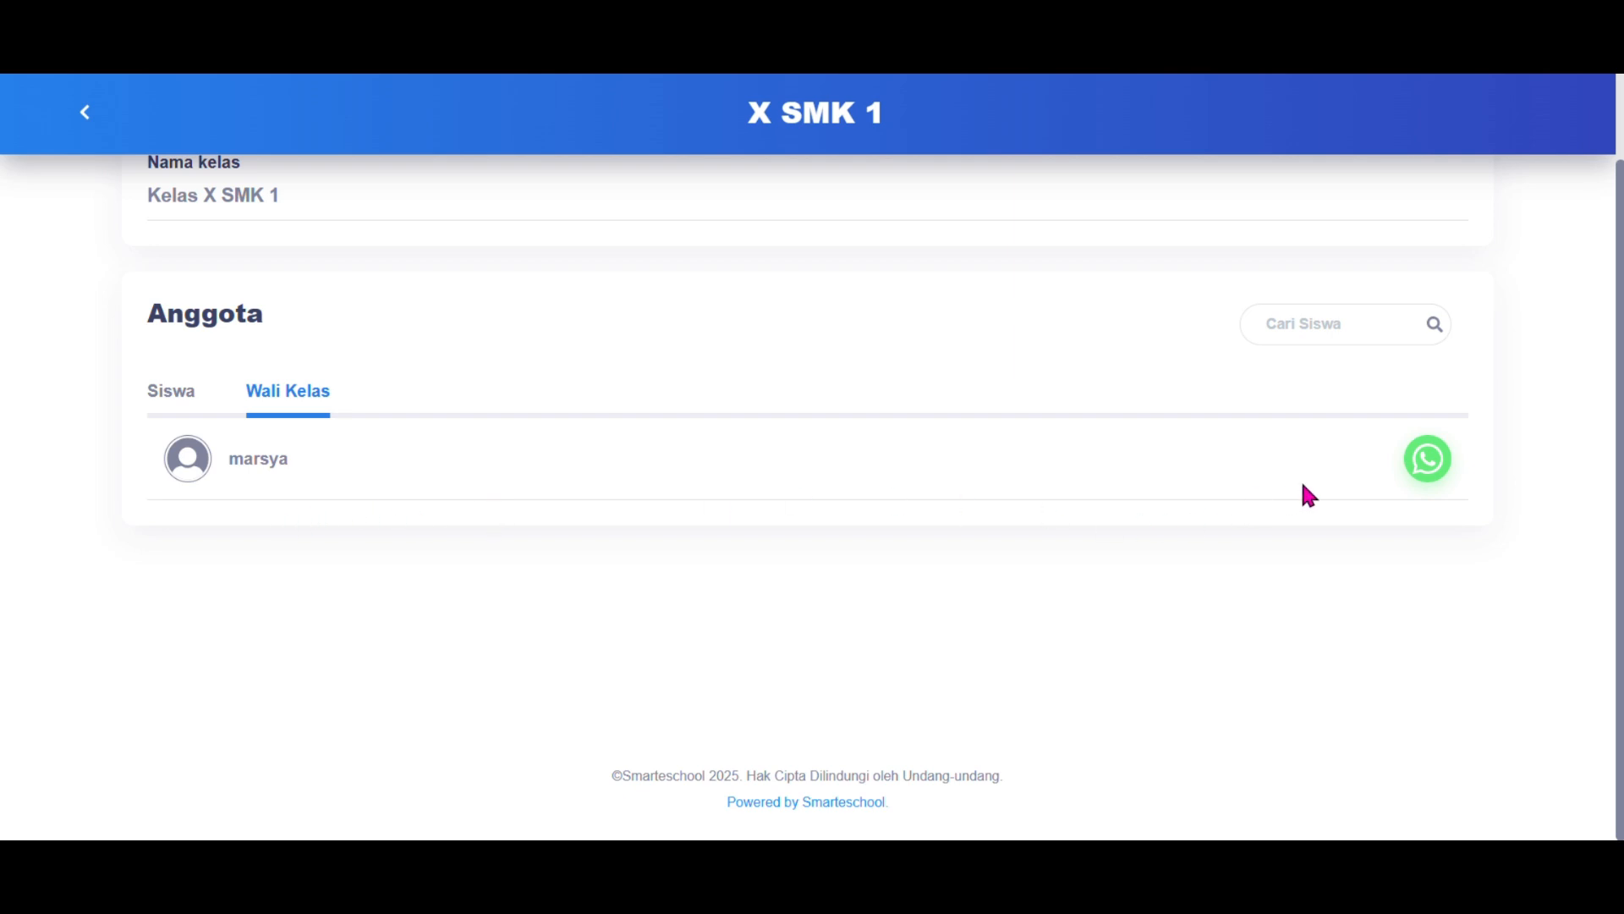
left_click(173, 415)
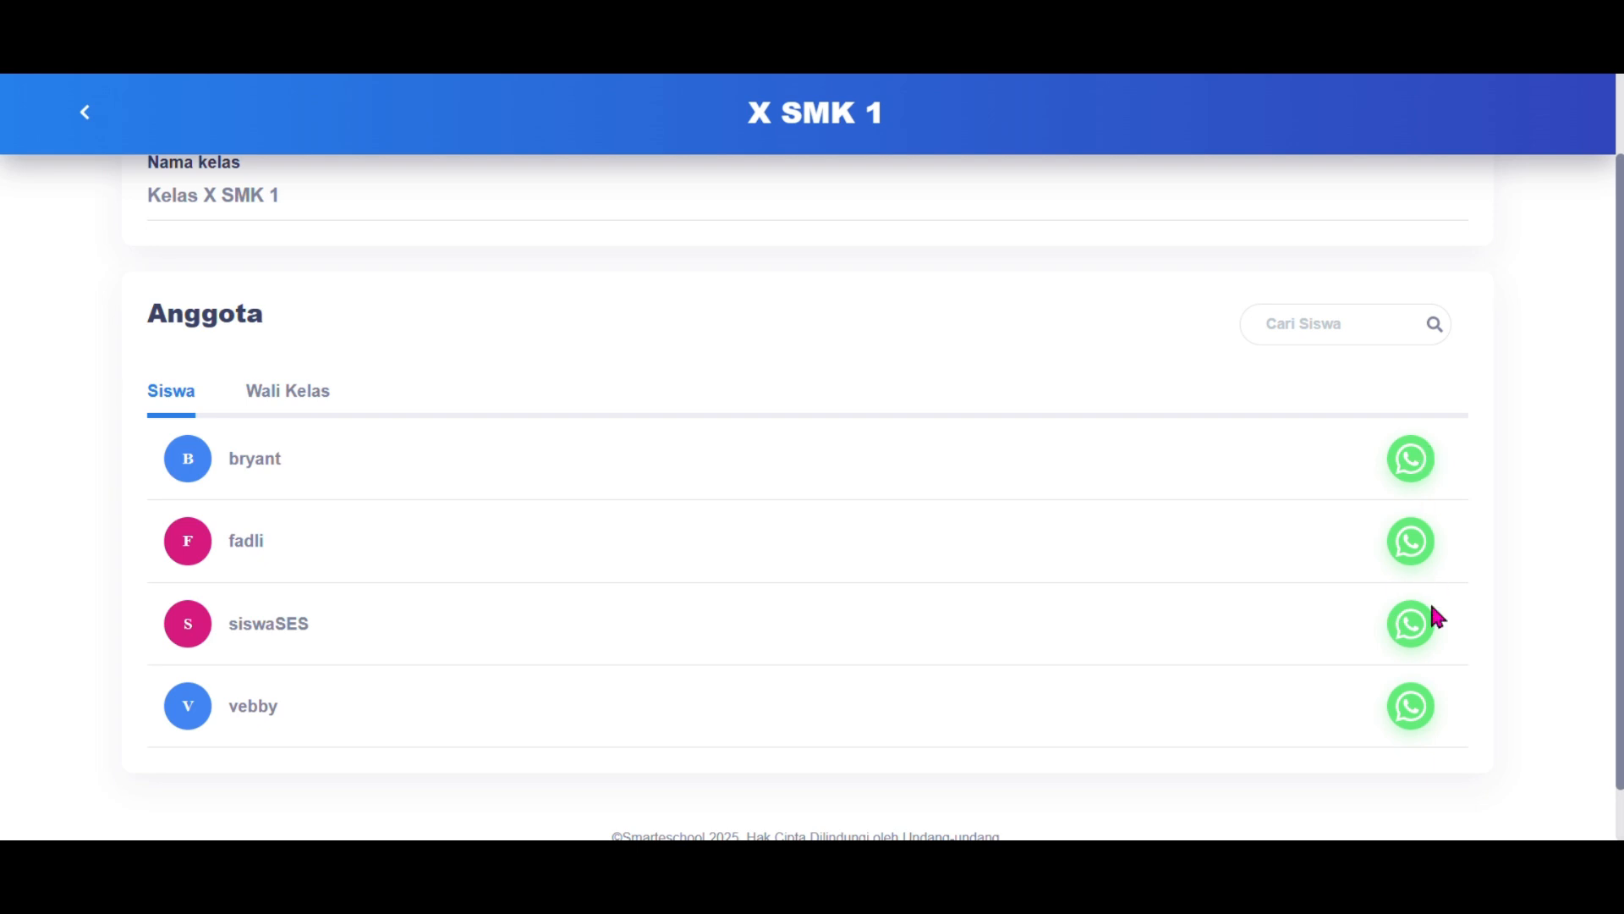
scroll(1424, 736, "up", 2)
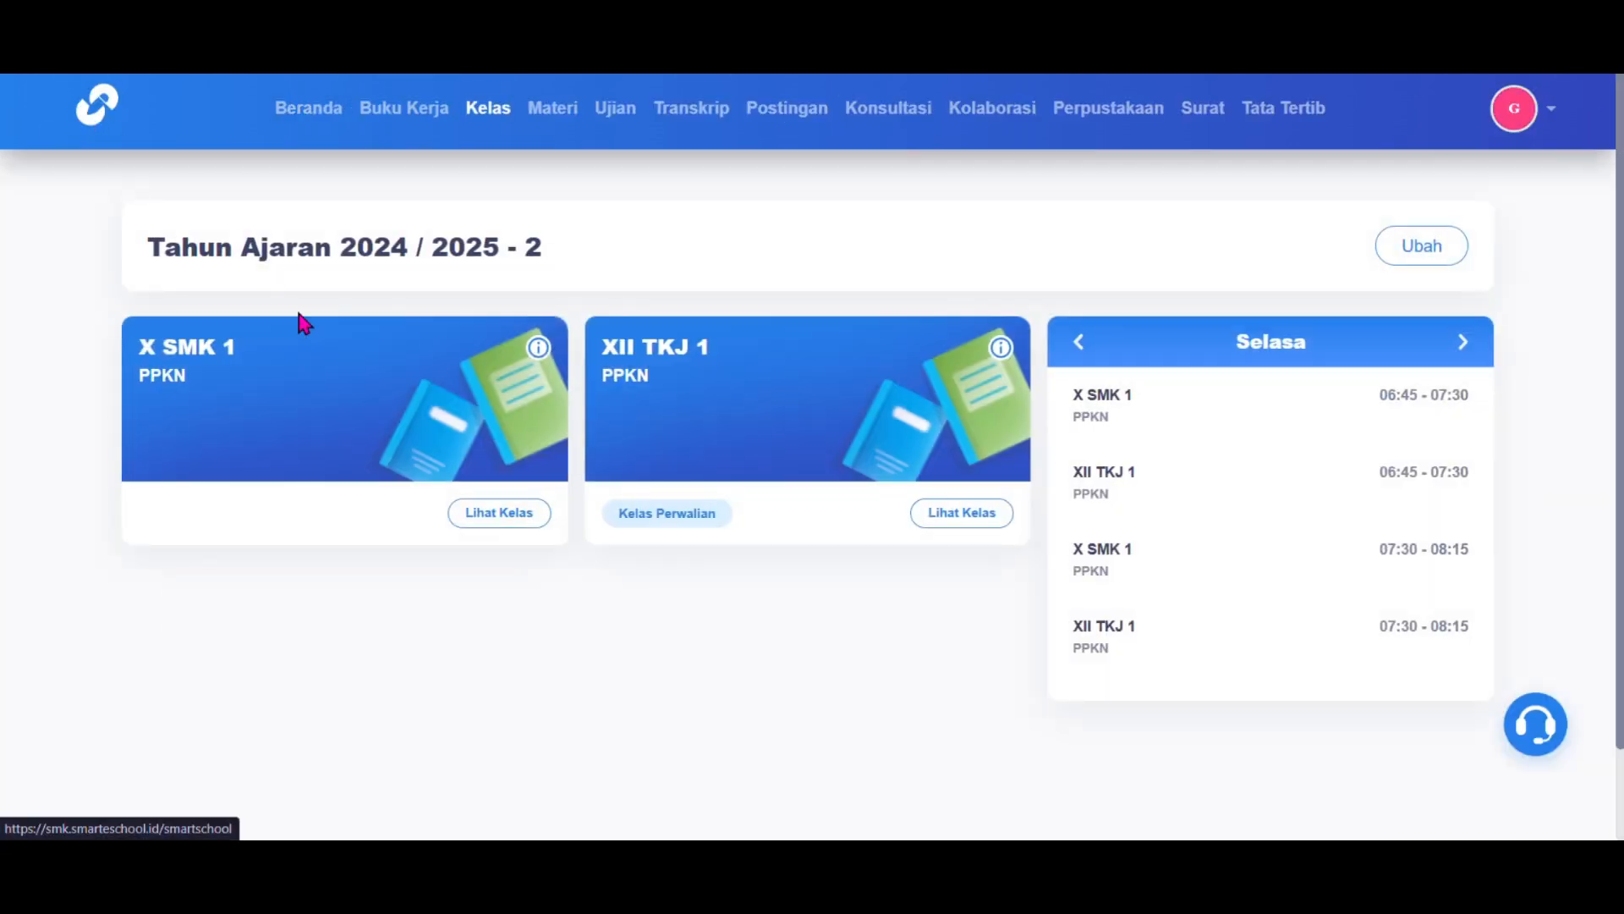
Step: Post 'Selamat Pagi' on the X SMK 1 class timeline
left_click(506, 528)
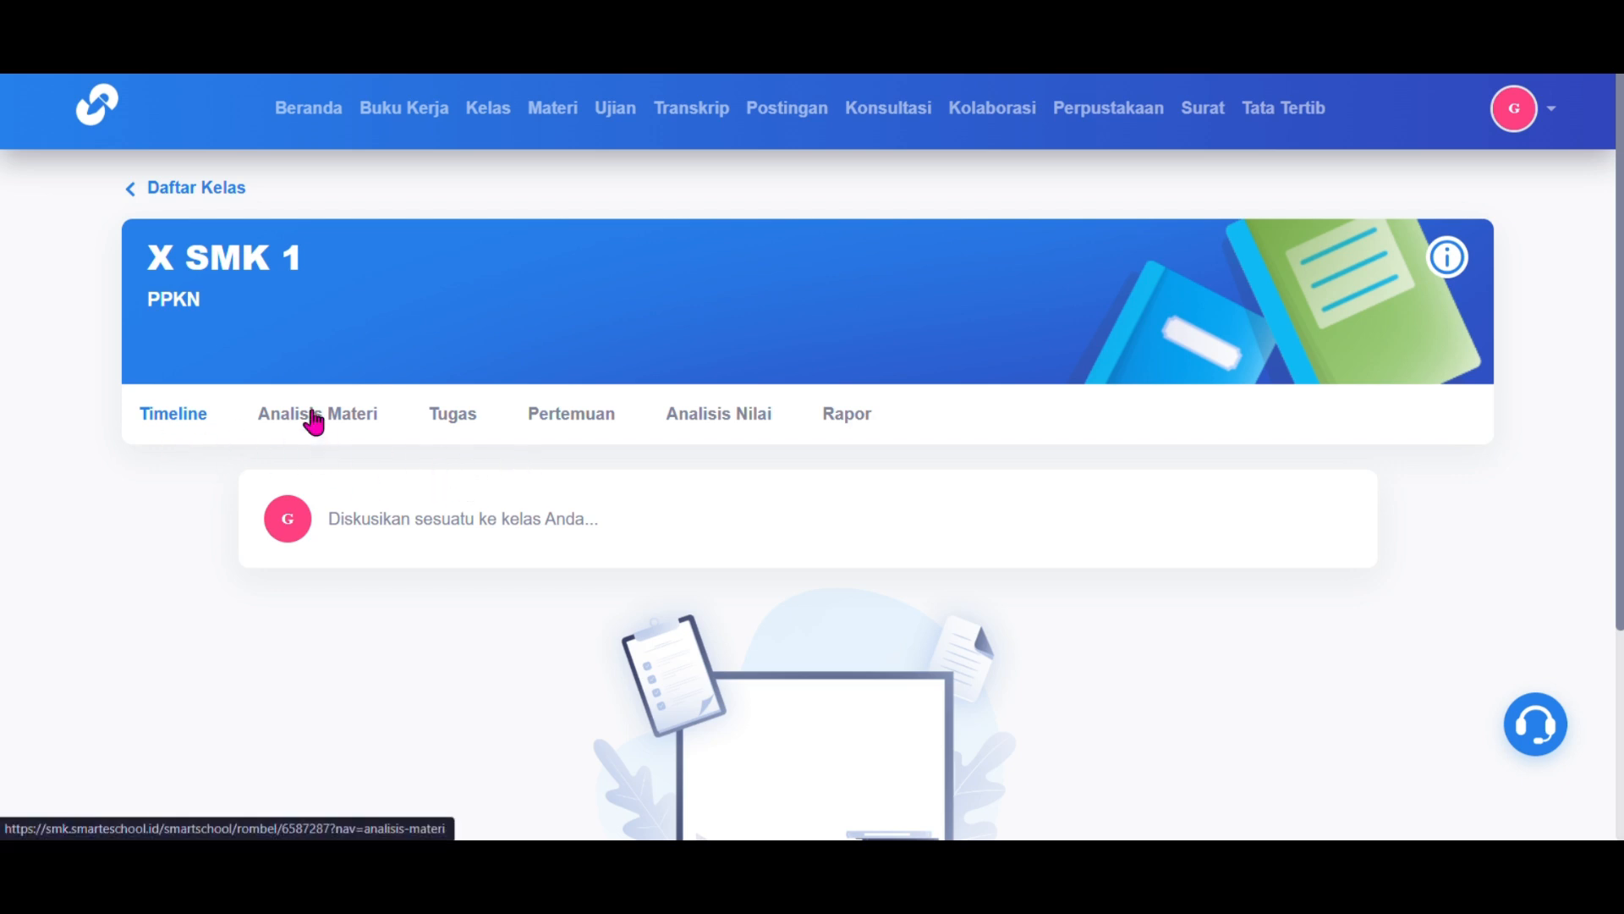
left_click(398, 520)
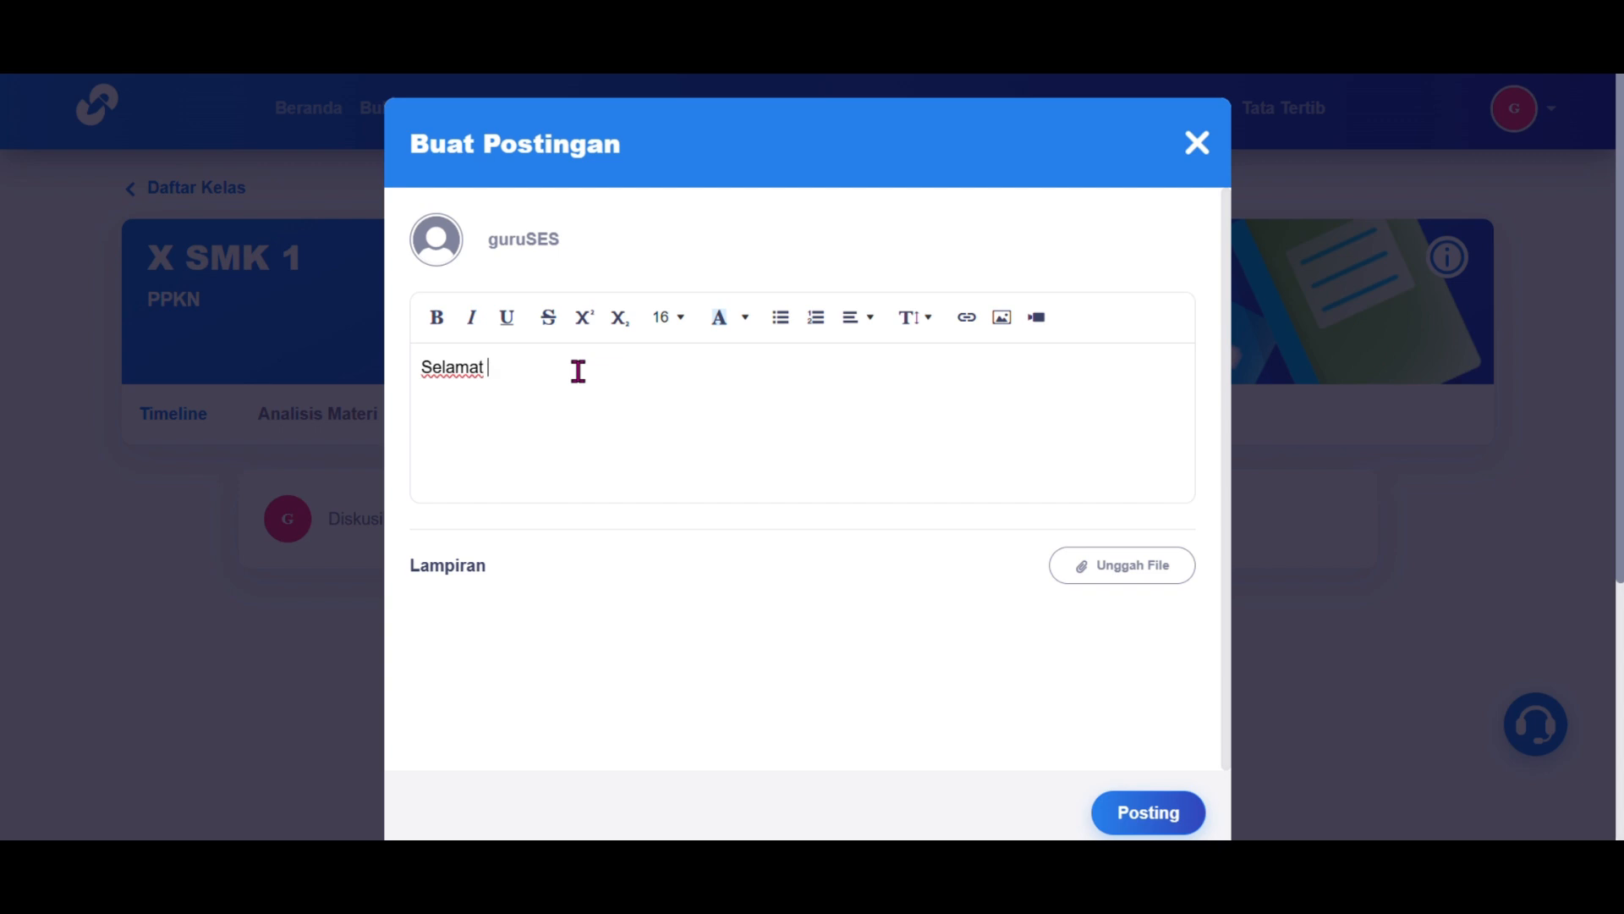
left_click(1131, 820)
scroll(1005, 621, "down", 1)
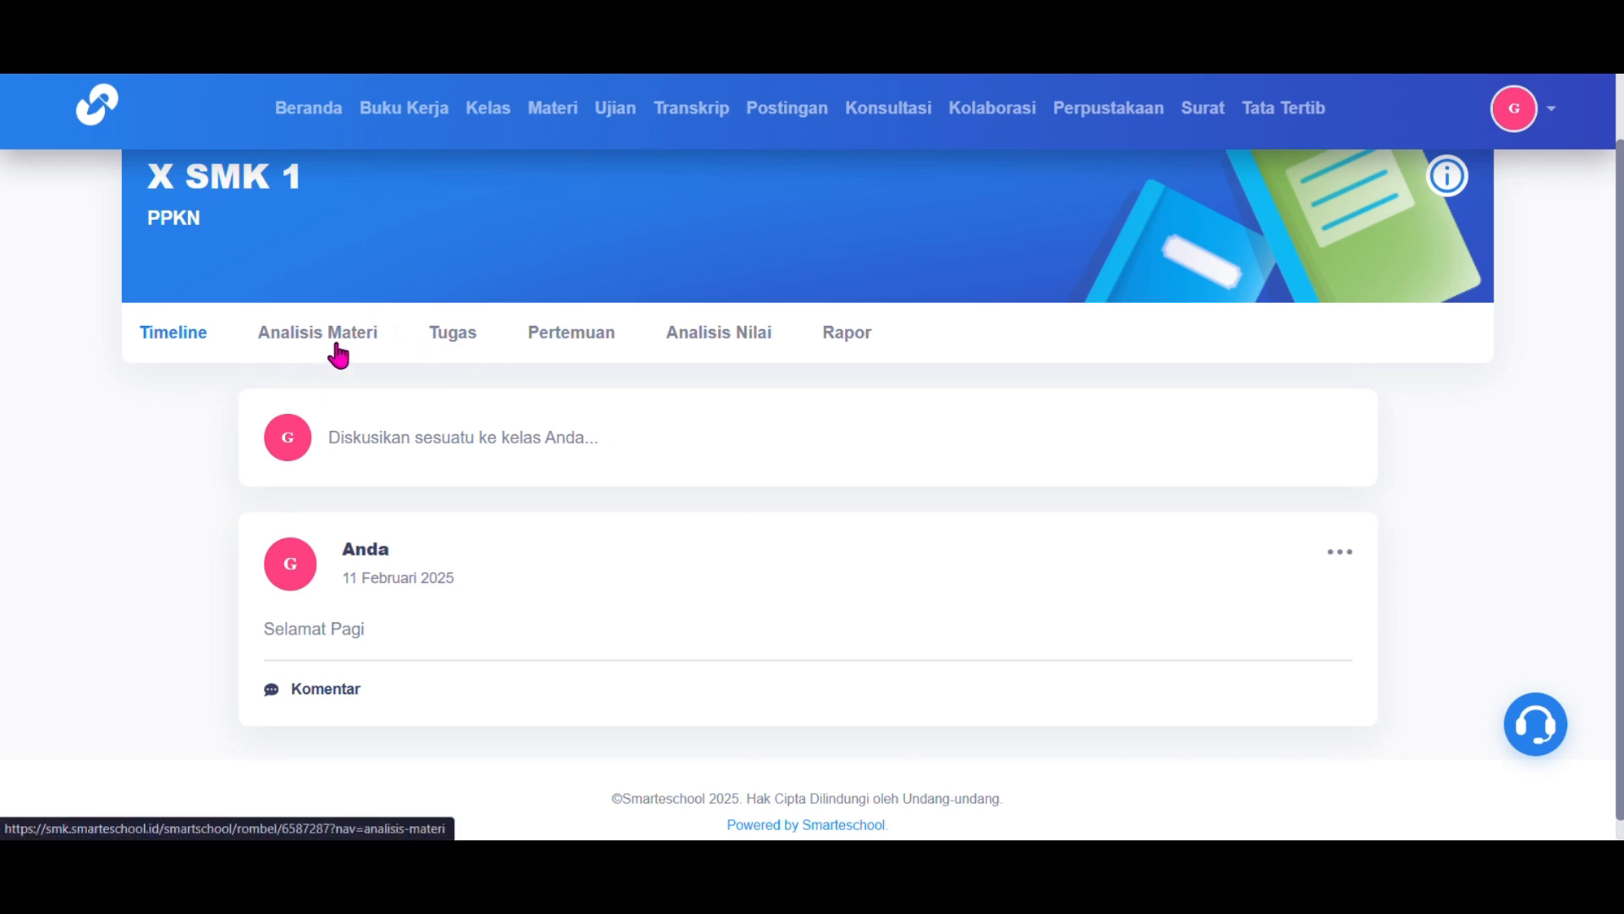
Step: Review X SMK 1's Analisis Materi section
left_click(336, 347)
scroll(645, 617, "down", 2)
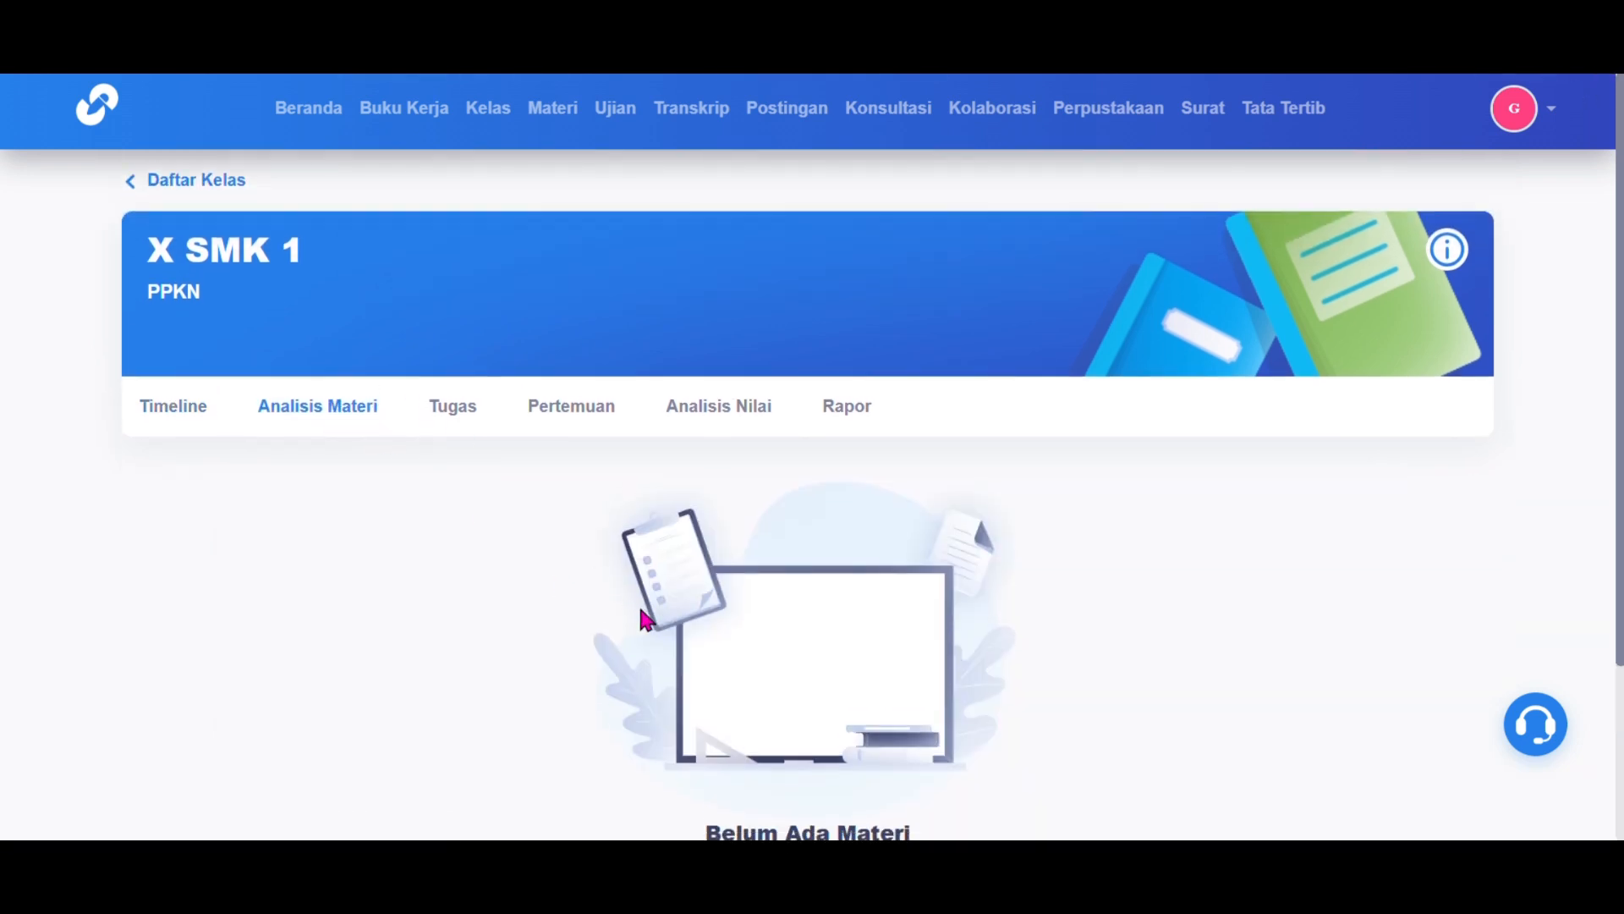
scroll(645, 620, "down", 1)
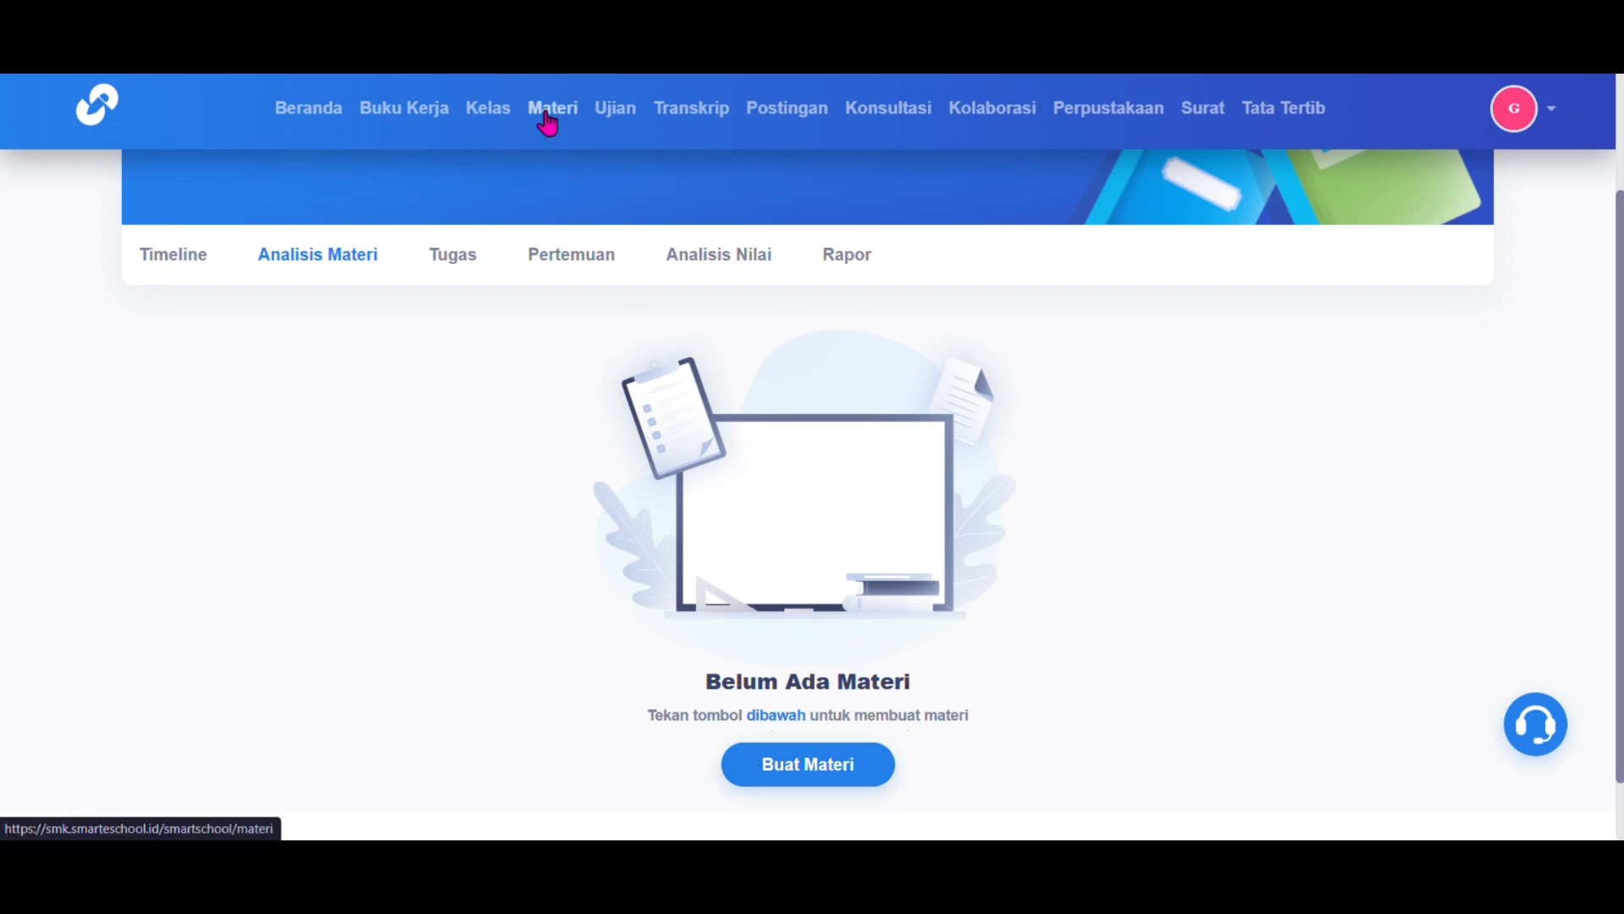
Step: Browse the Tugas sub-tabs (scheduled, completed, checked, drafts) and return to Saat Ini
left_click(448, 256)
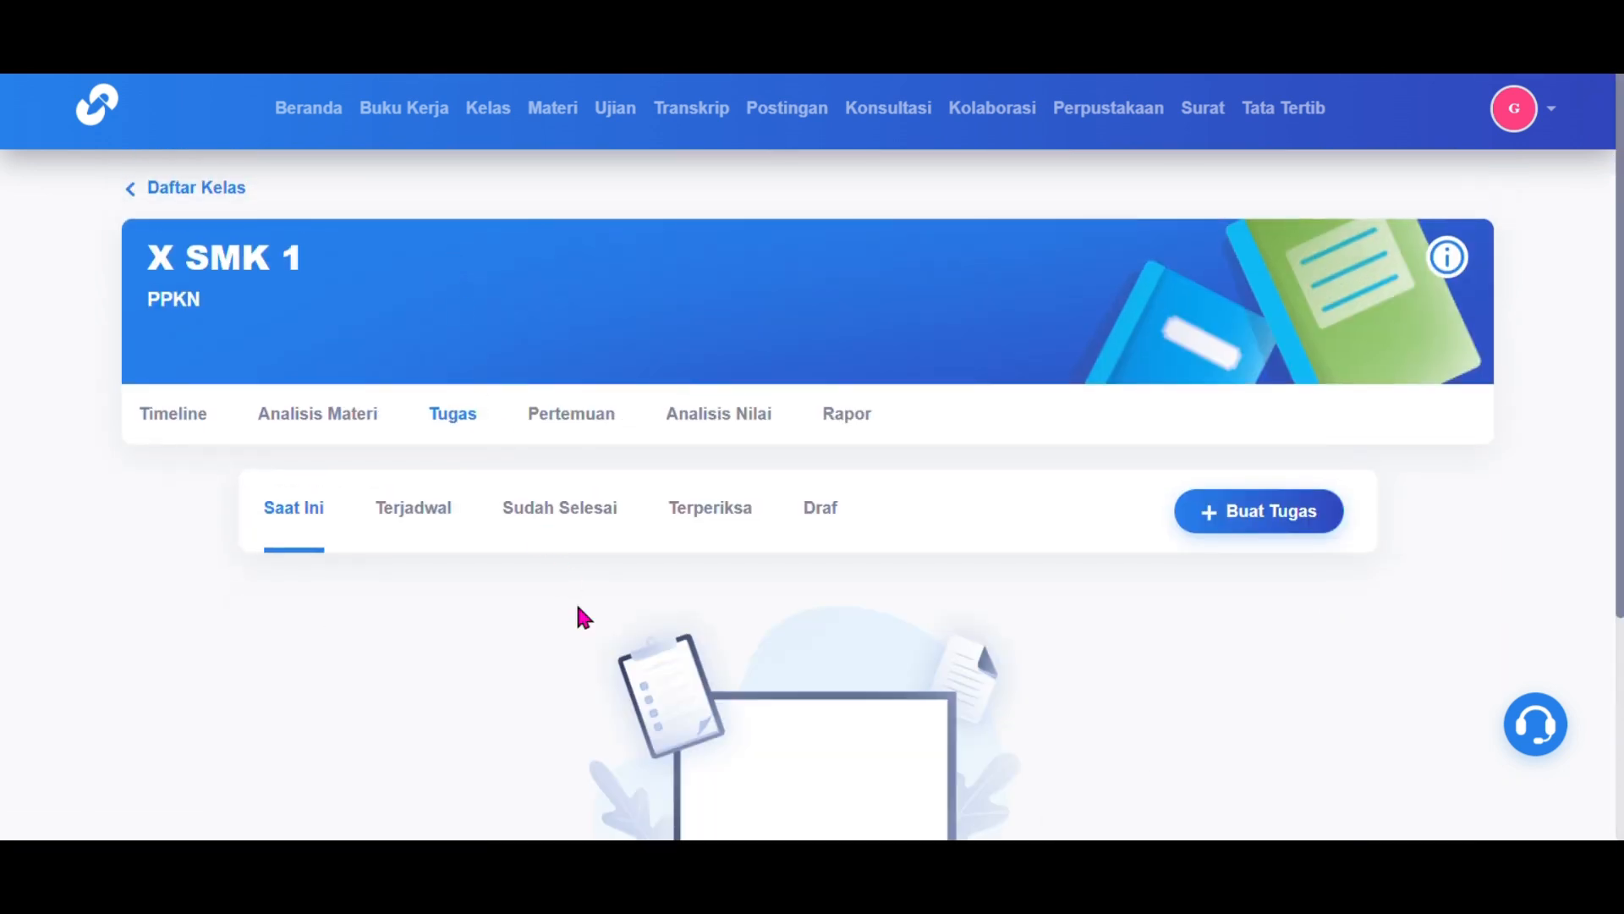
scroll(578, 607, "down", 3)
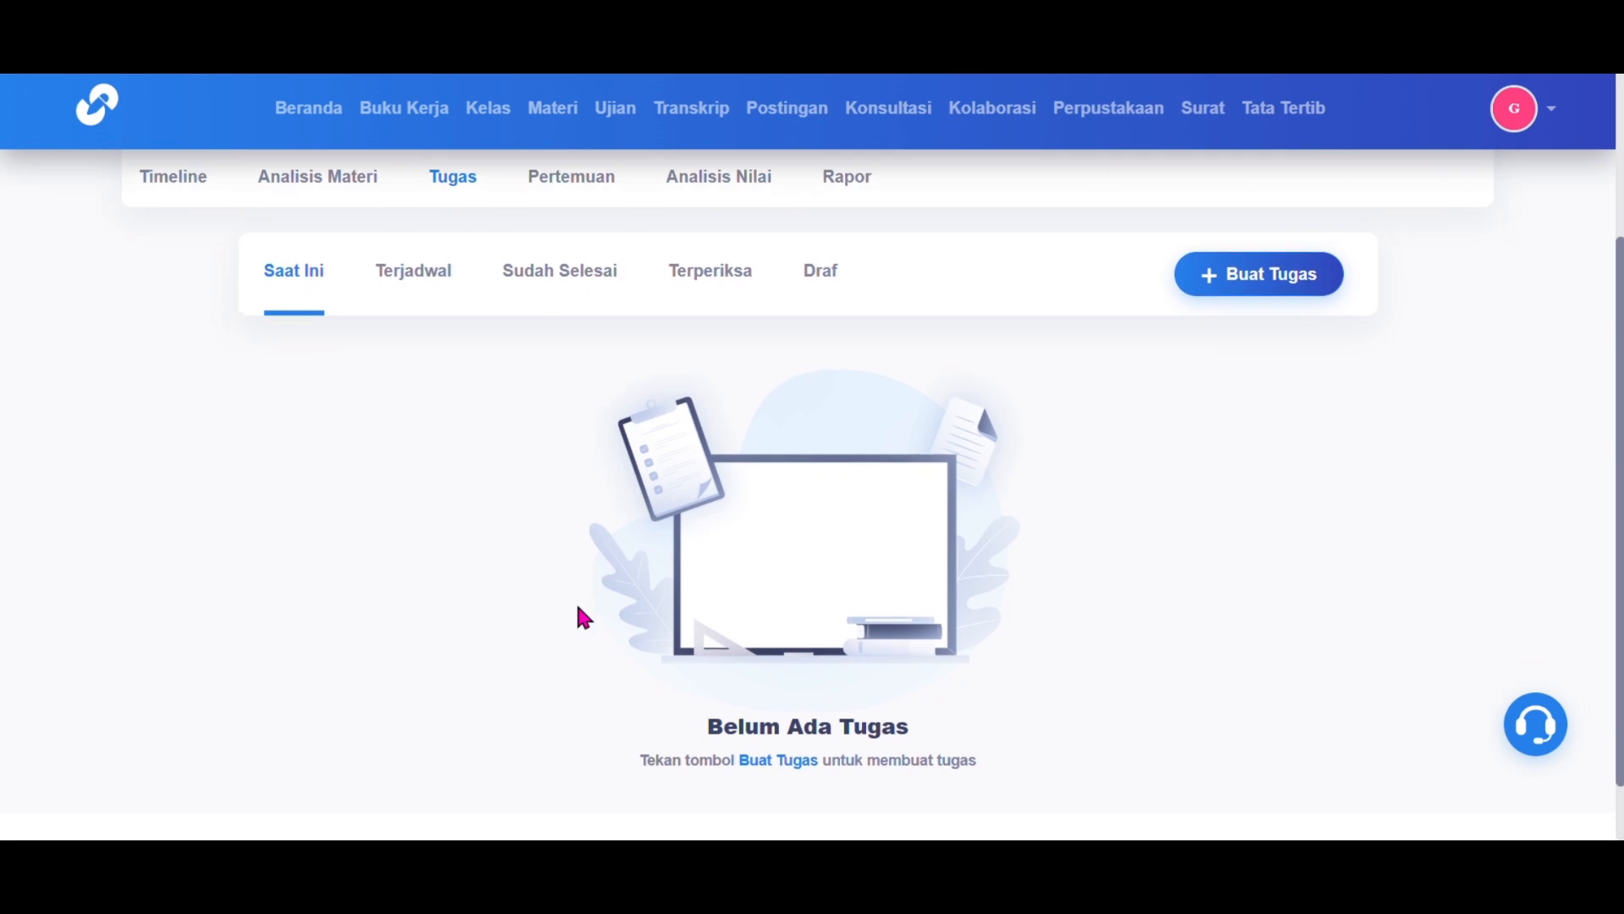
left_click(410, 274)
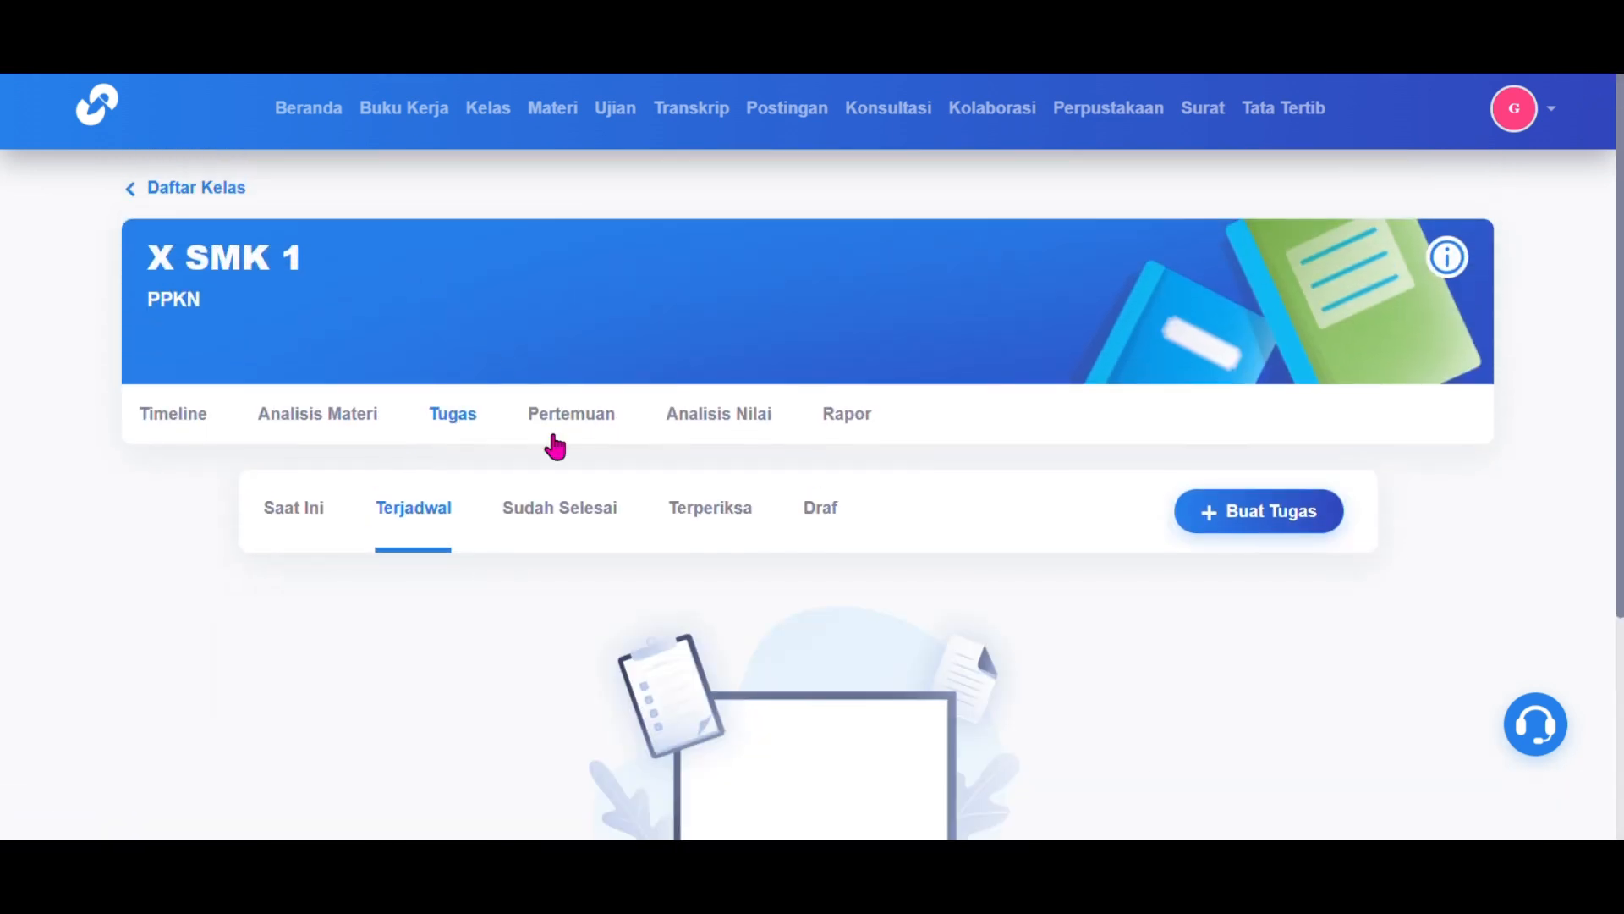
left_click(562, 518)
scroll(567, 523, "down", 1)
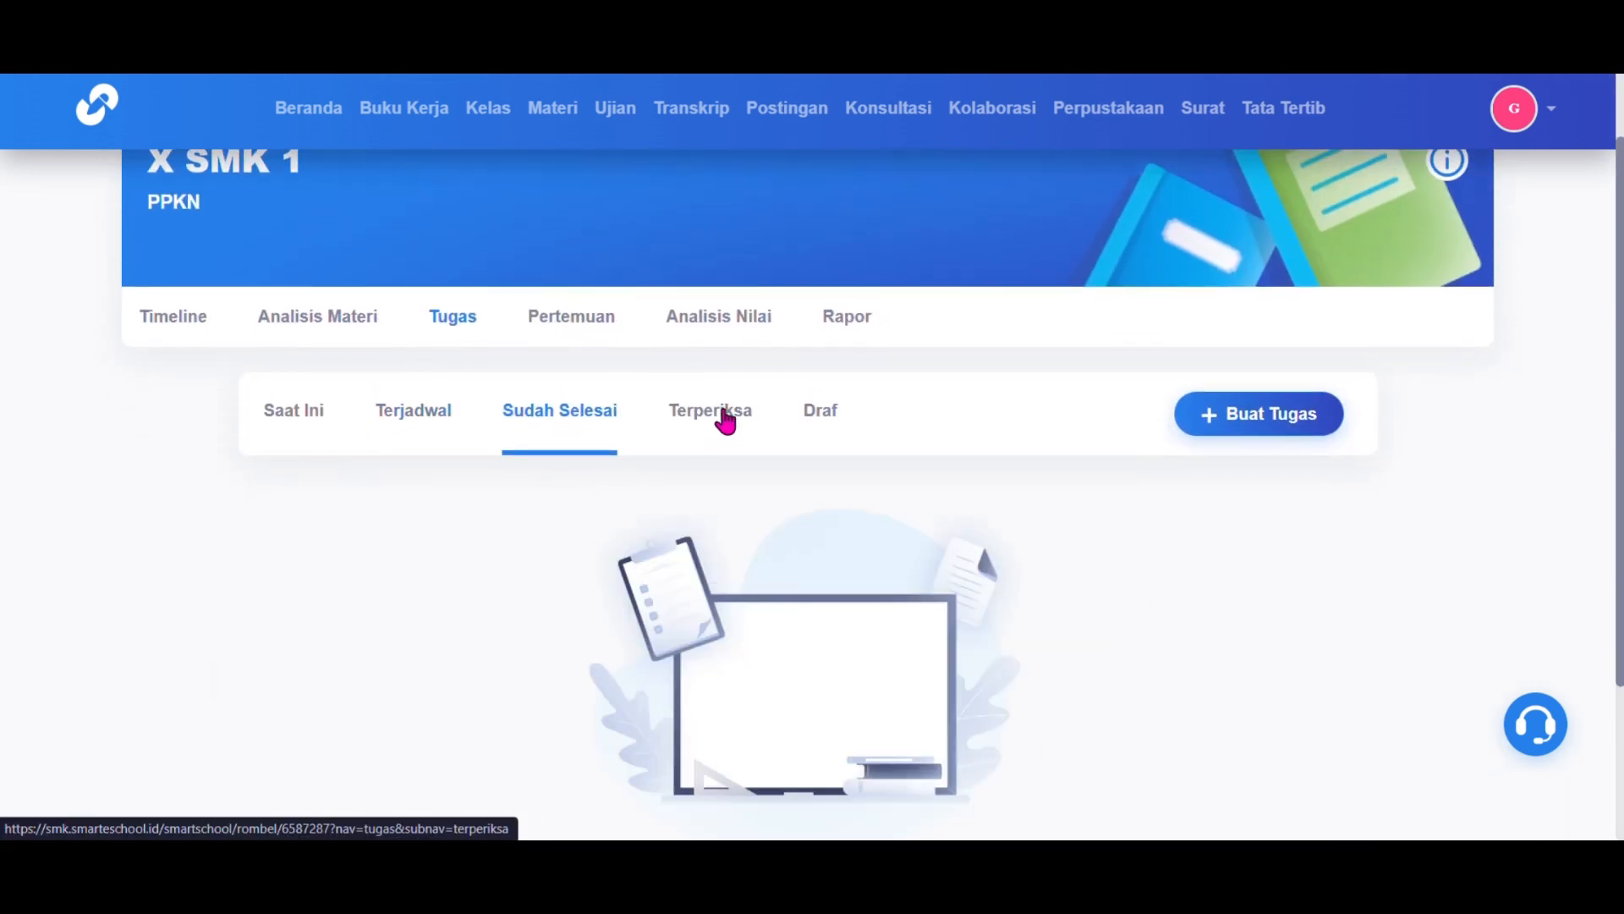
left_click(724, 412)
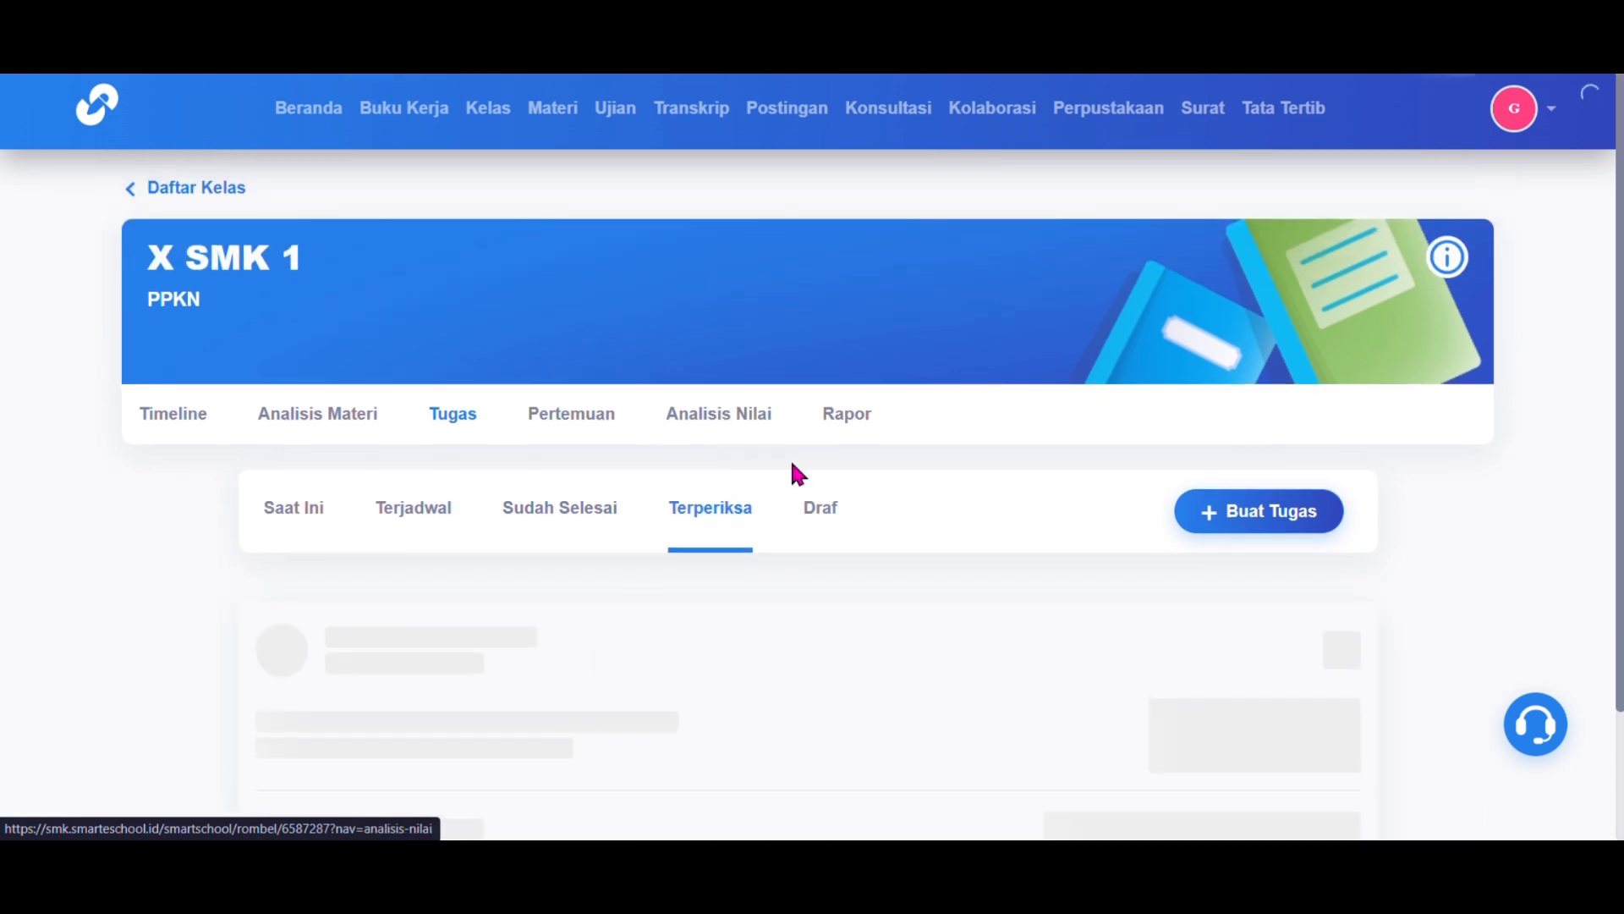
left_click(830, 533)
scroll(829, 533, "down", 2)
left_click(297, 347)
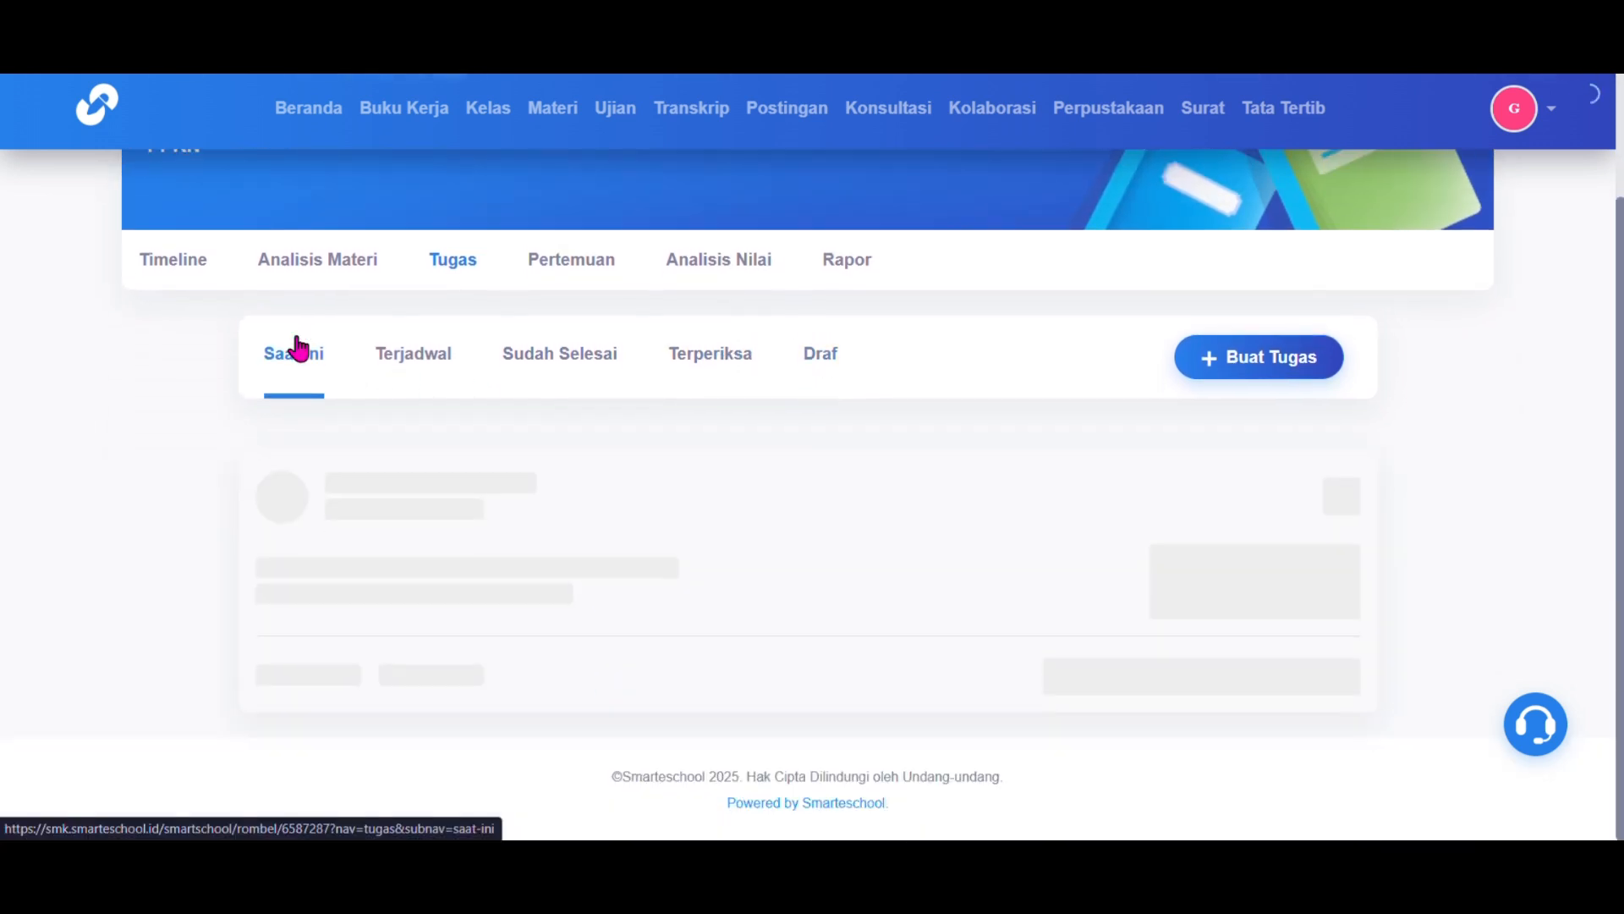
Step: Create a new assignment titled Penegakan Hukum with instructions to write questions and answers
left_click(1267, 514)
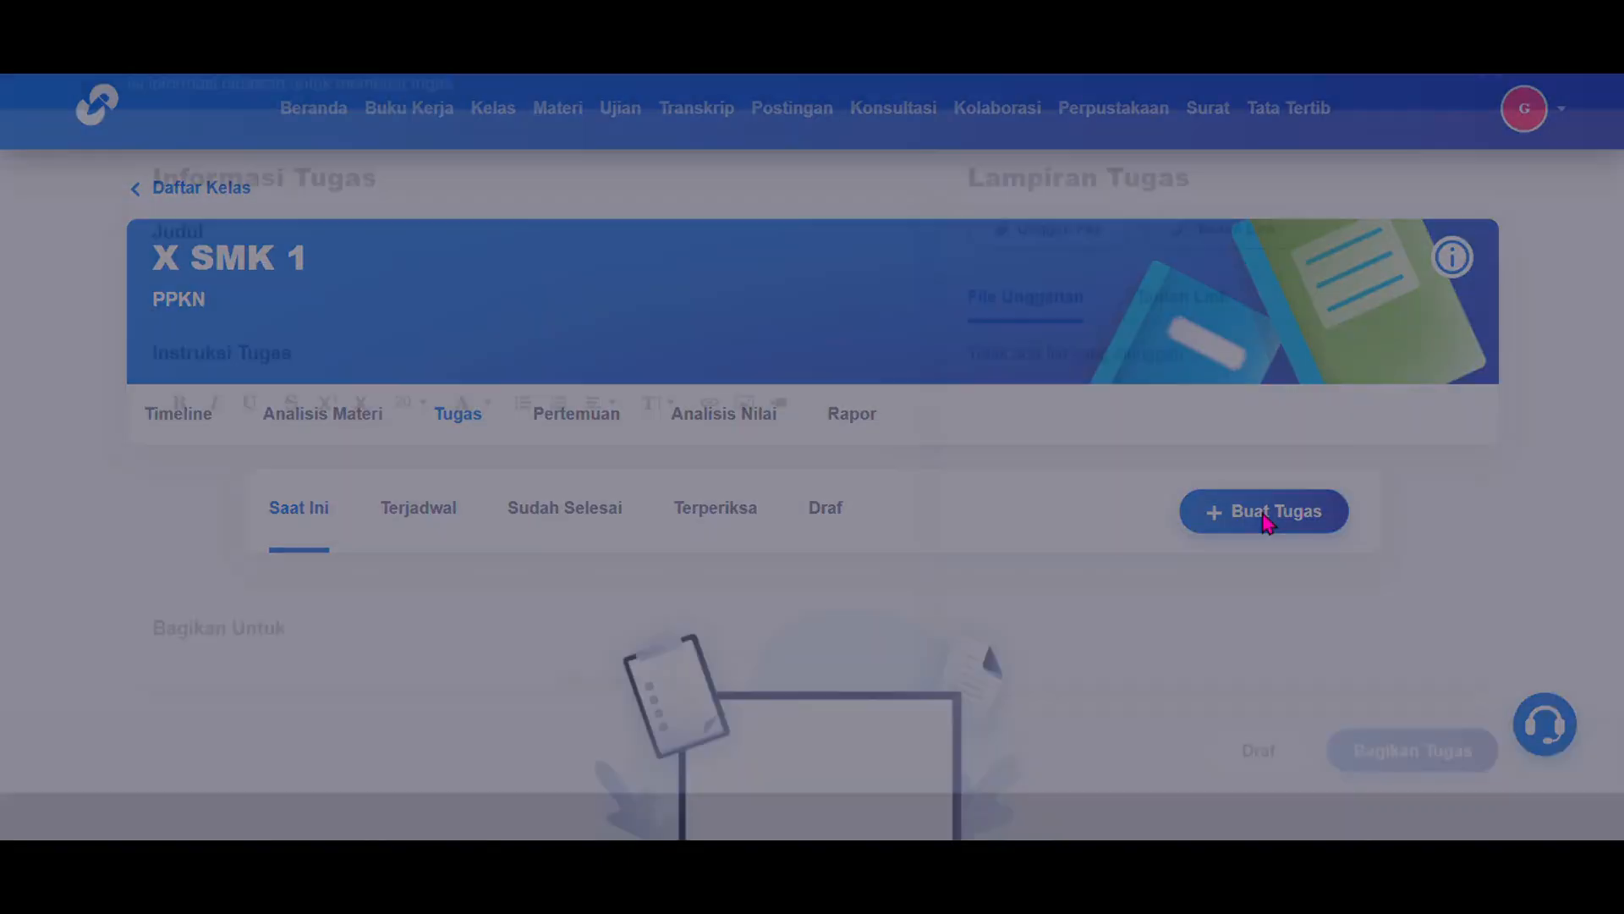
left_click(739, 338)
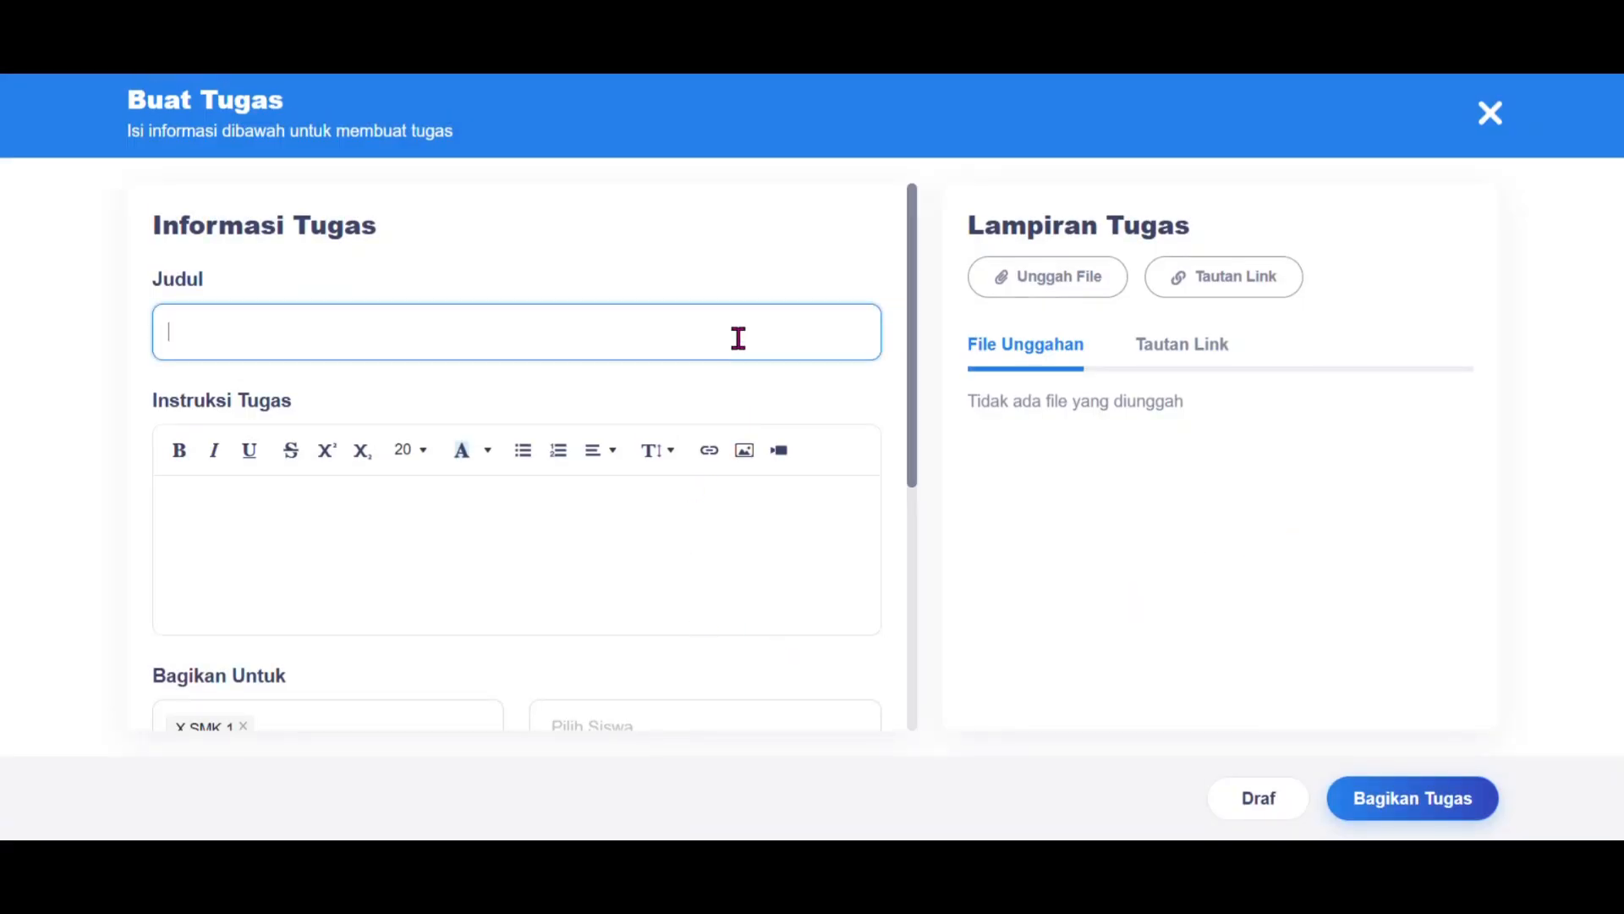
type("Penegakan Hukum")
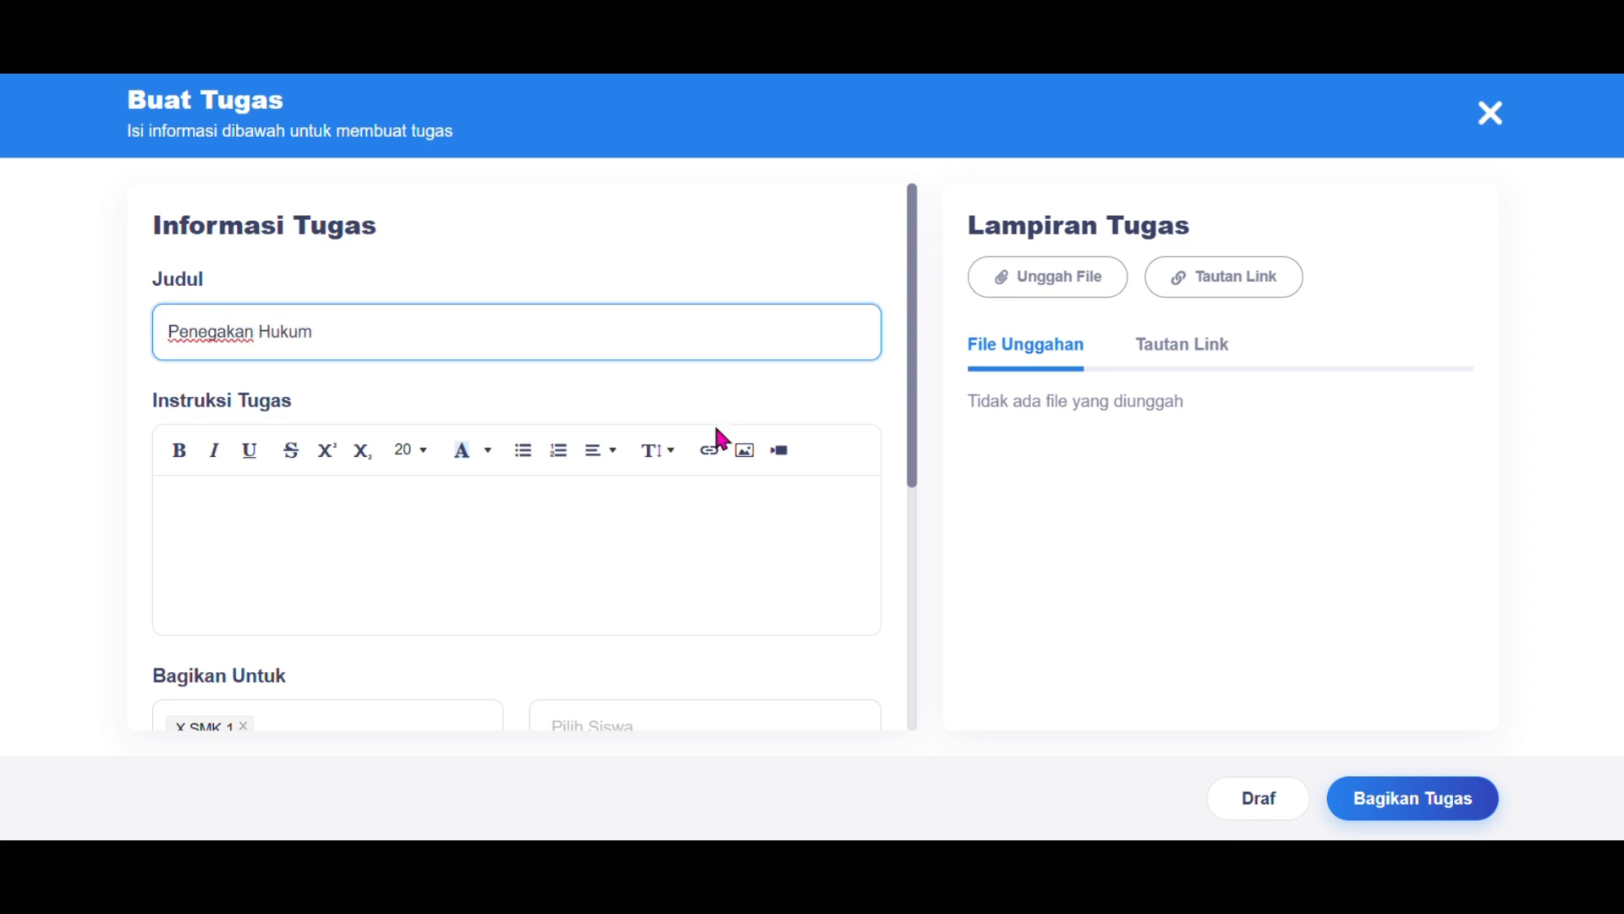
left_click(704, 521)
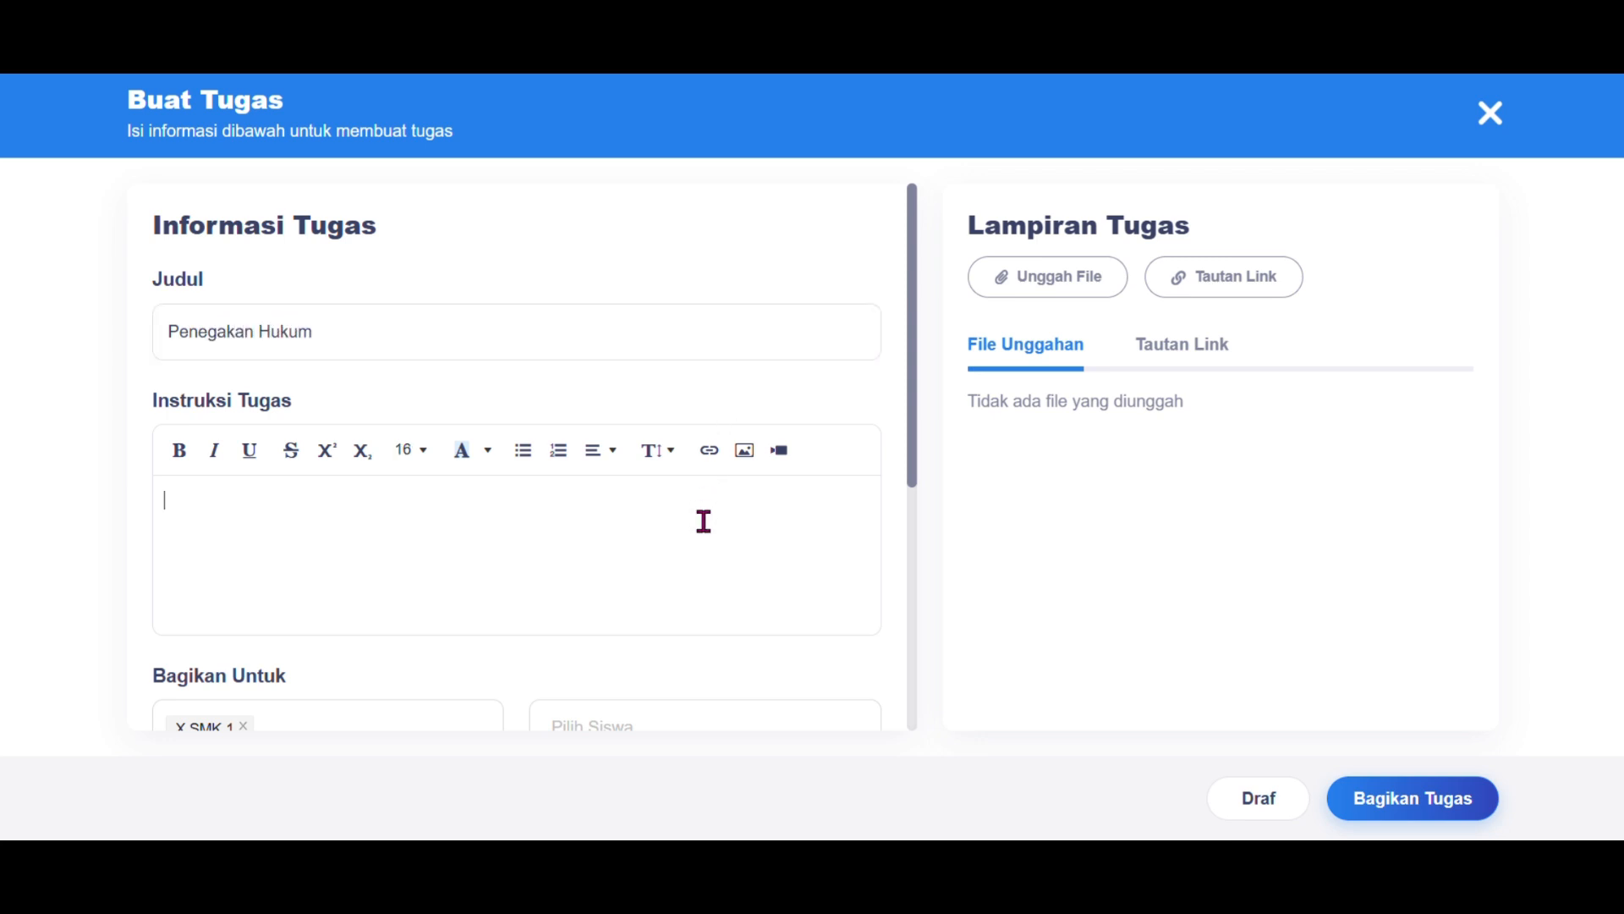
type("Buatkan %")
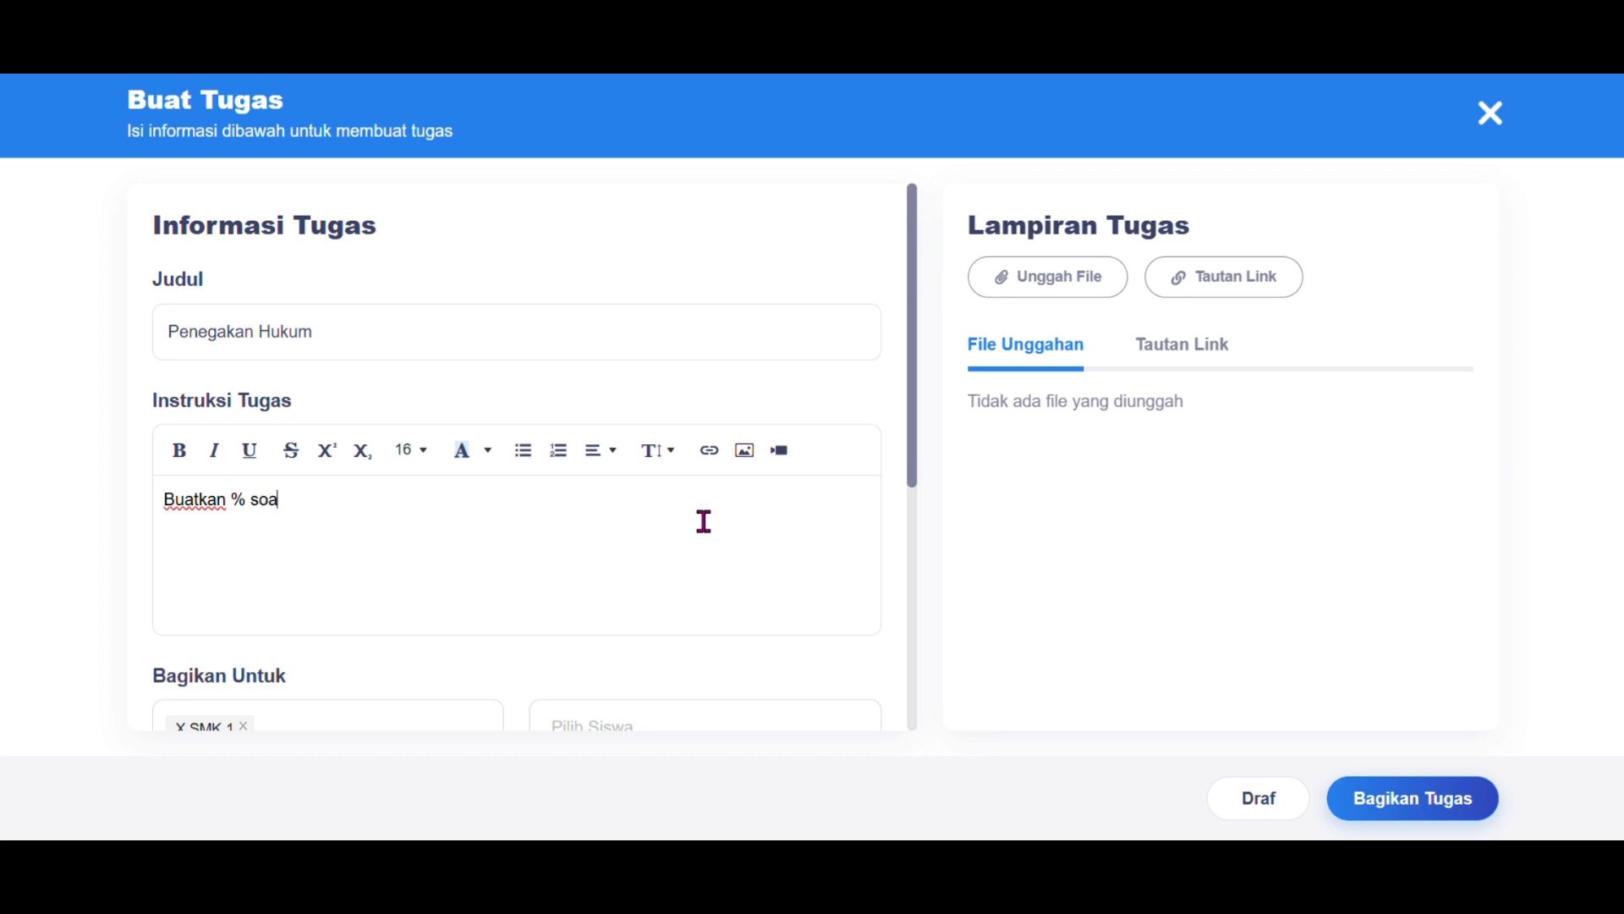
type(" Soal beserta Jwab")
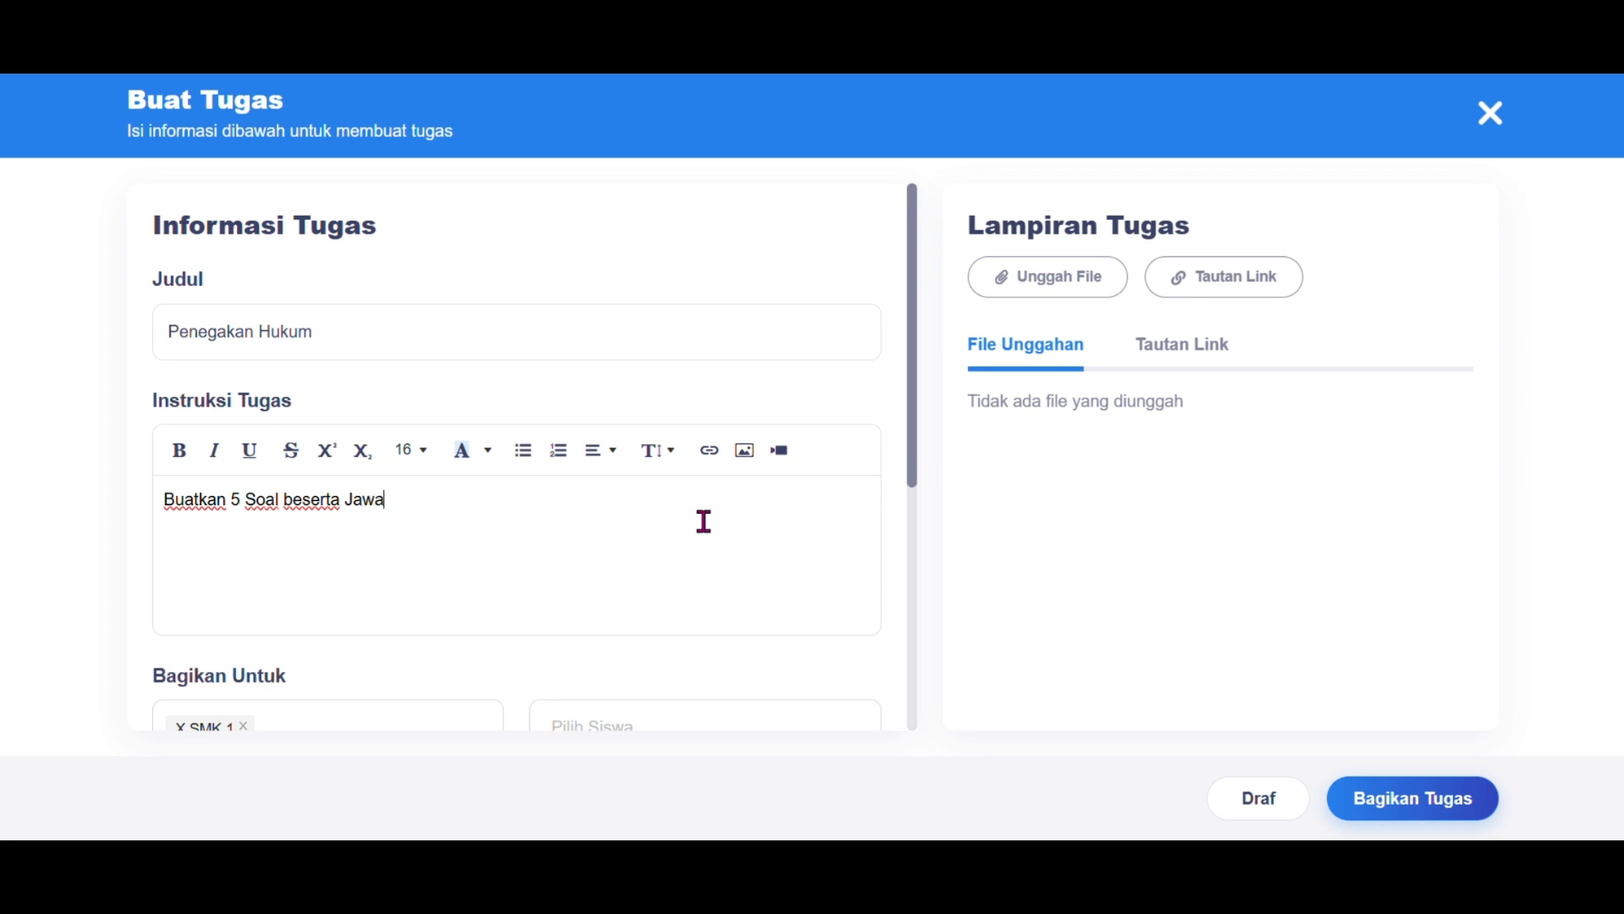
type("mengani")
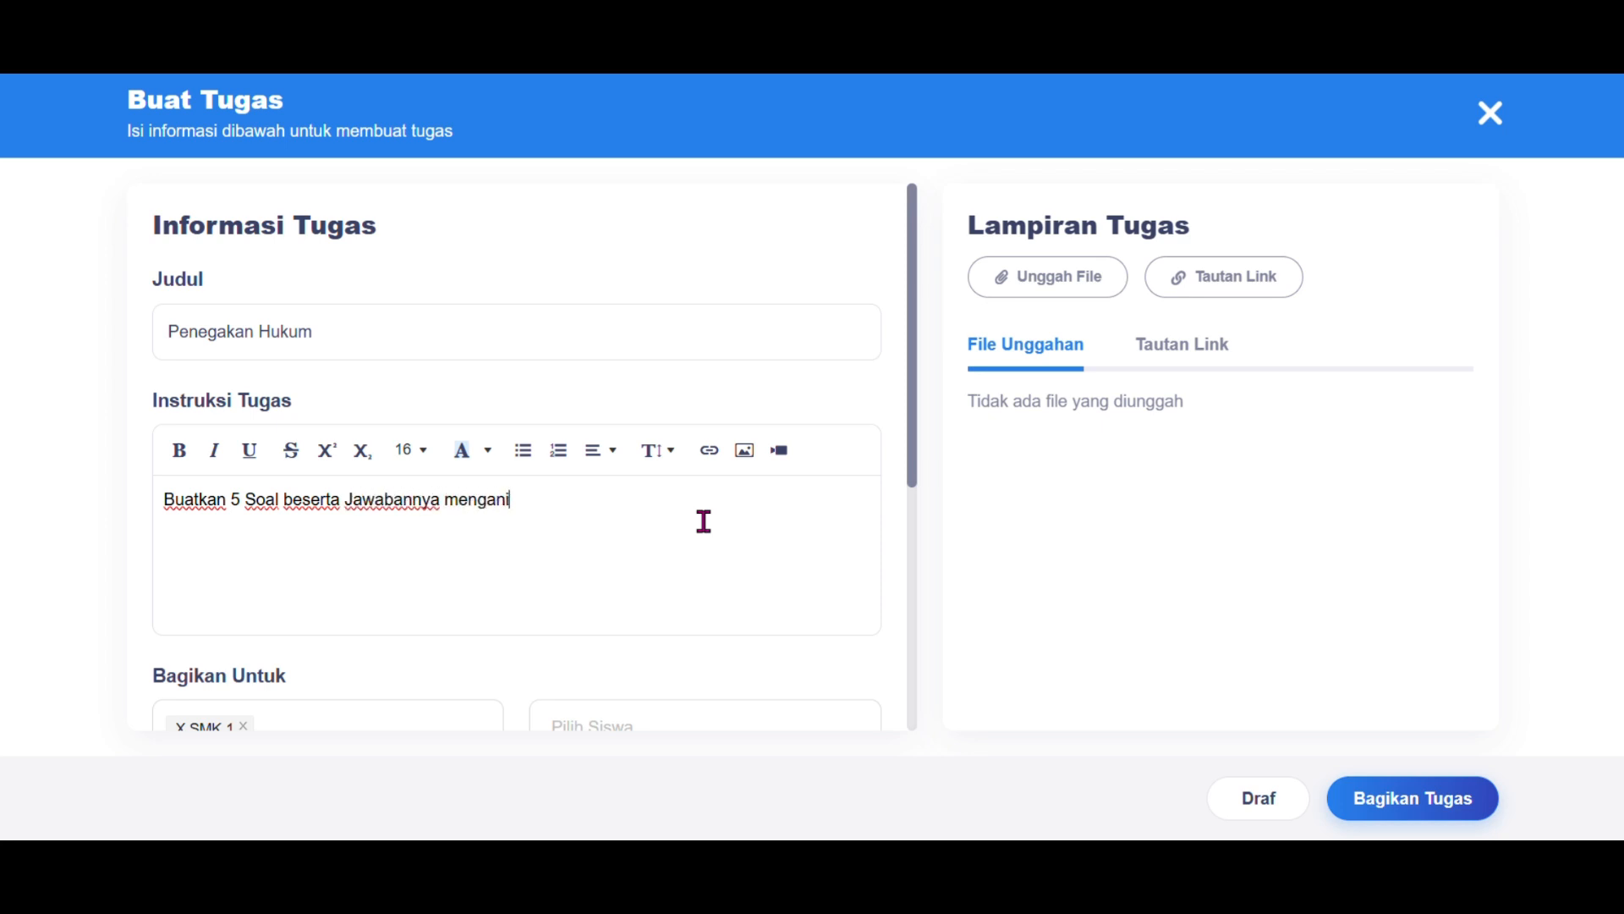
key("BackSpace")
type("ai penegakan hukum")
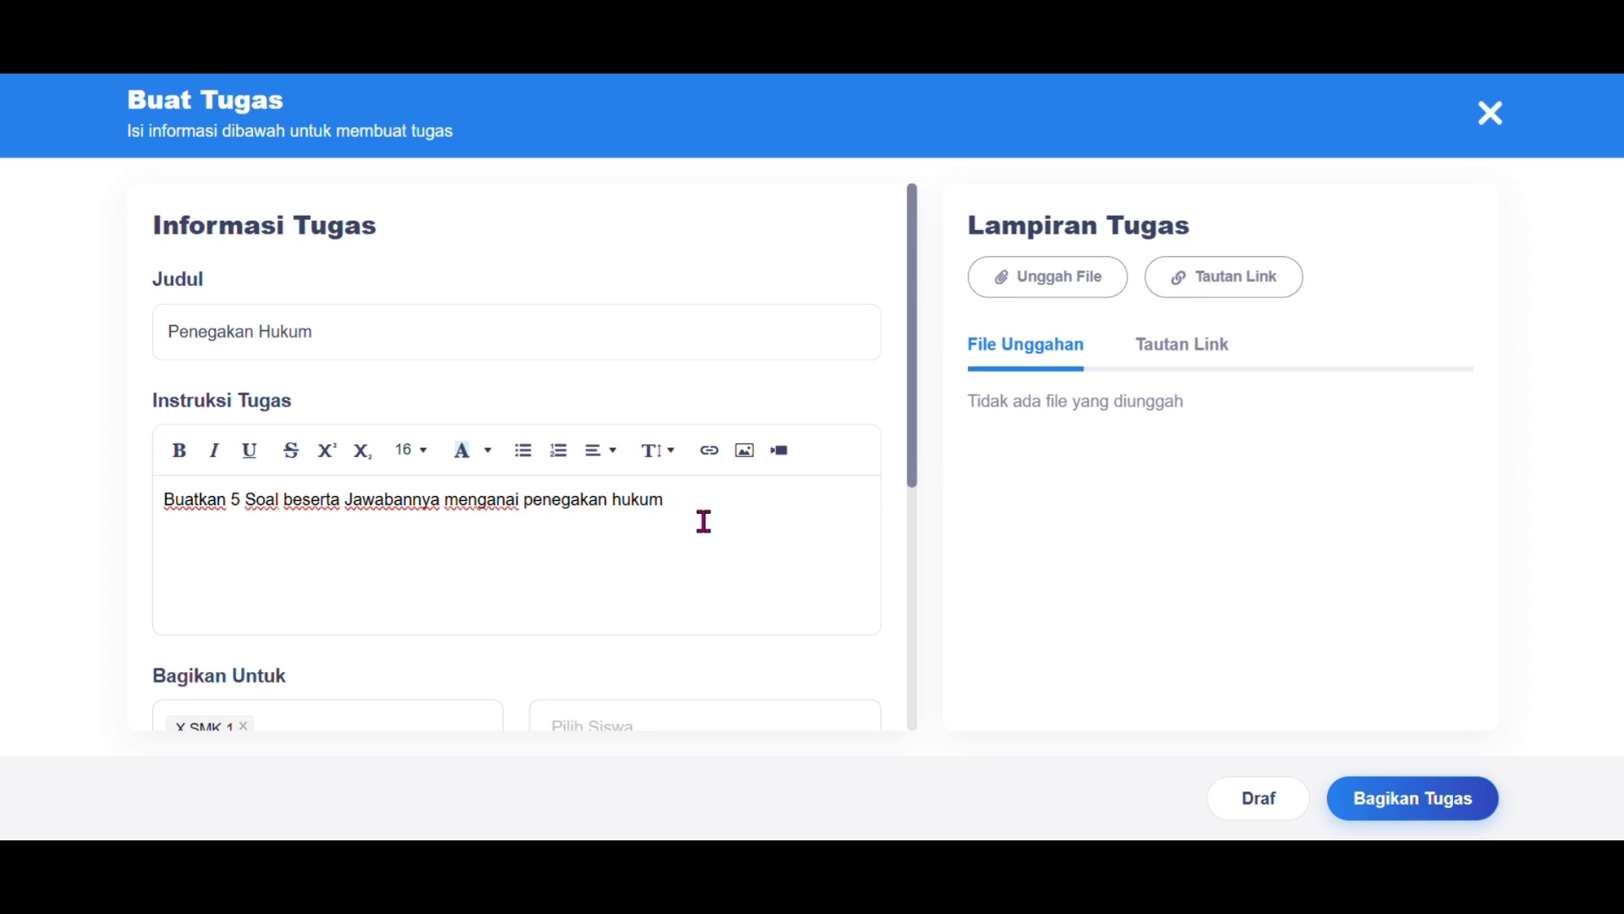
Step: Share the assignment with class X SMK 1 and all its students
scroll(704, 521, "down", 3)
left_click(435, 507)
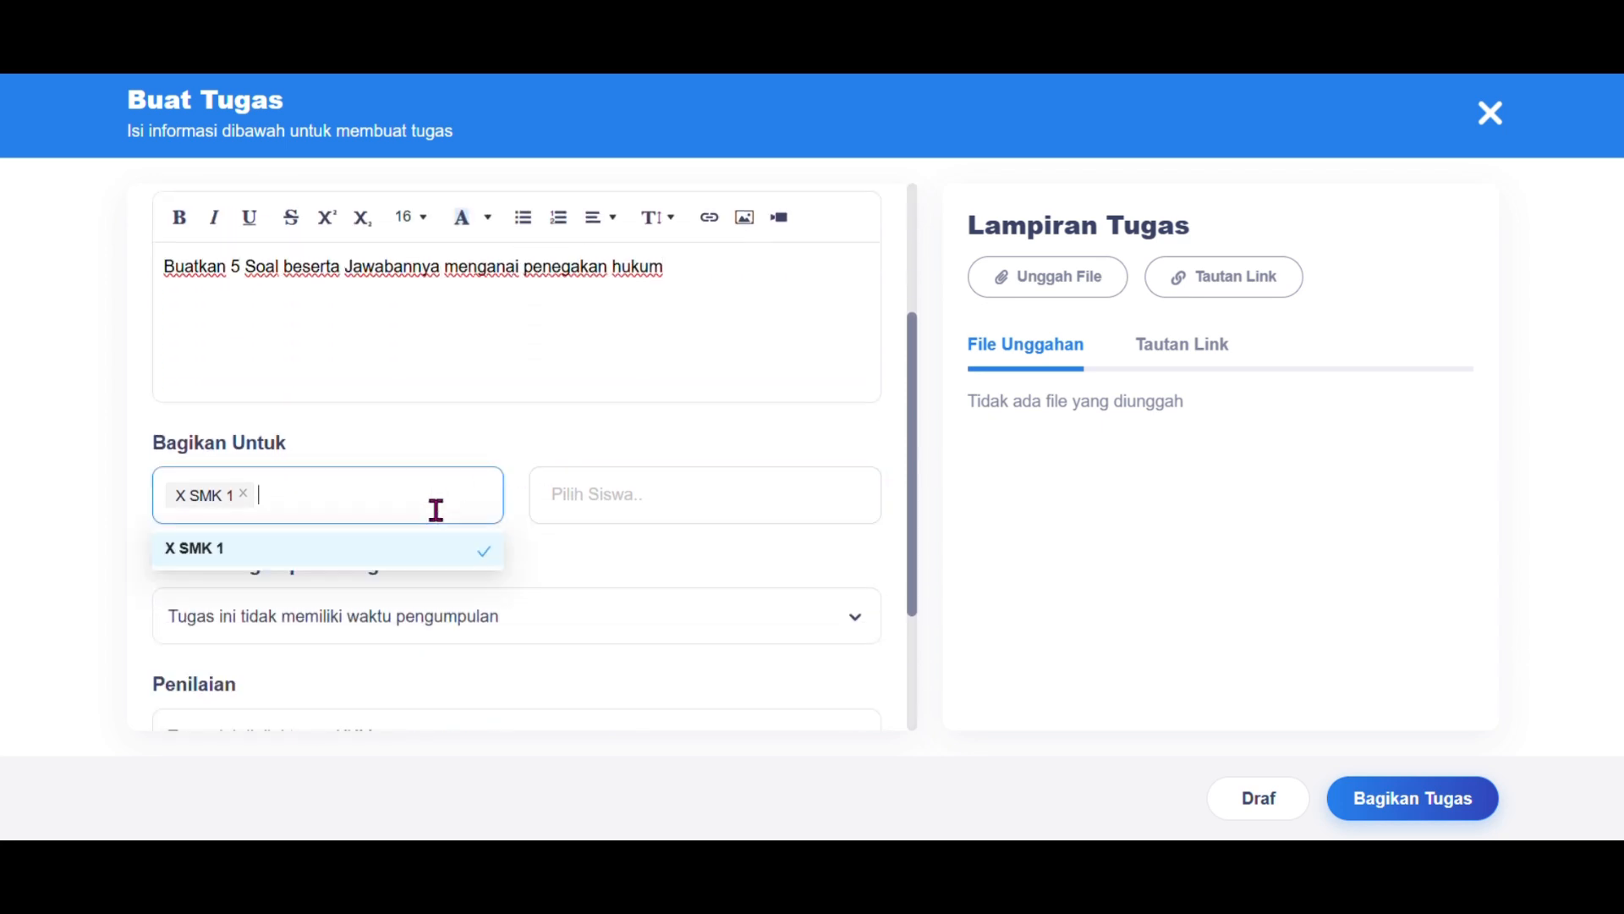
left_click(457, 562)
left_click(431, 551)
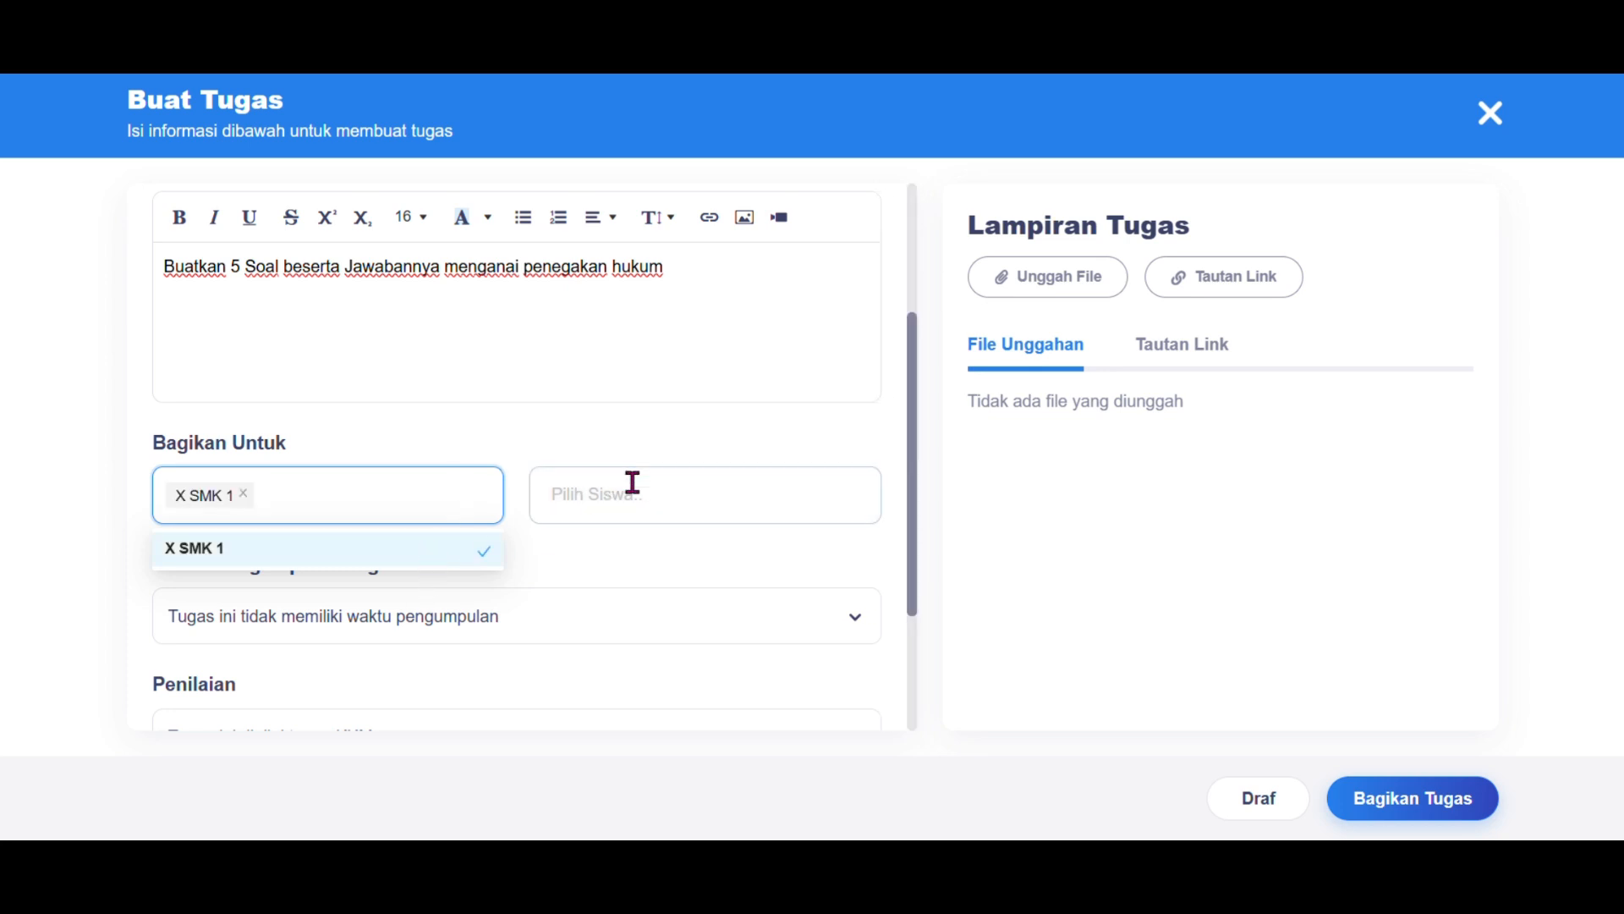
left_click(633, 482)
left_click(705, 561)
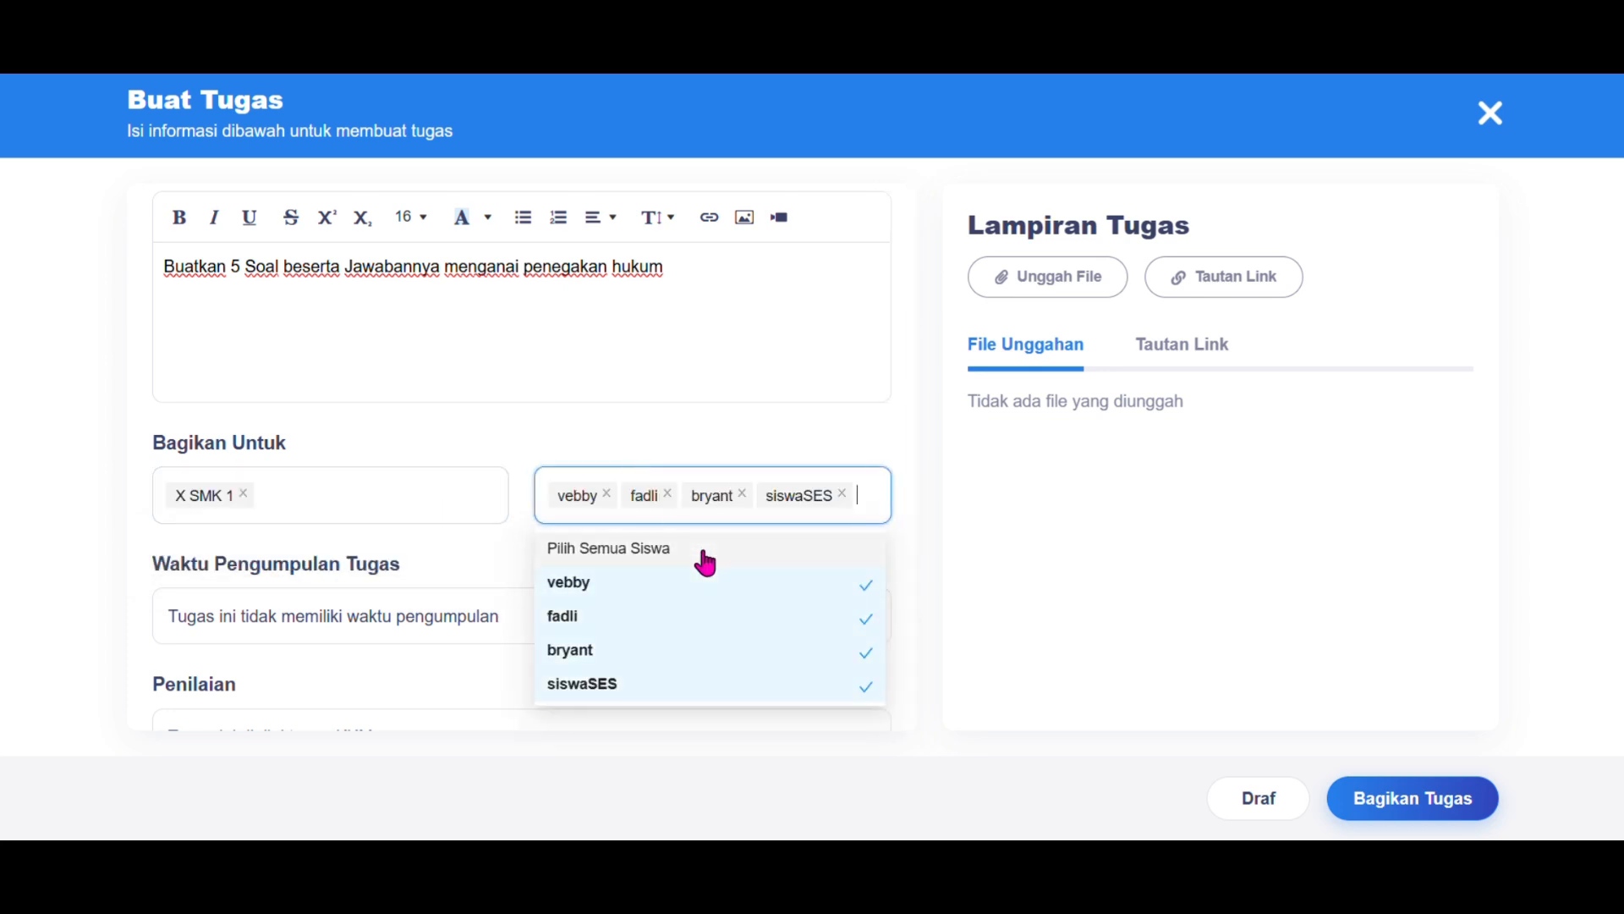
left_click(509, 550)
scroll(510, 550, "down", 3)
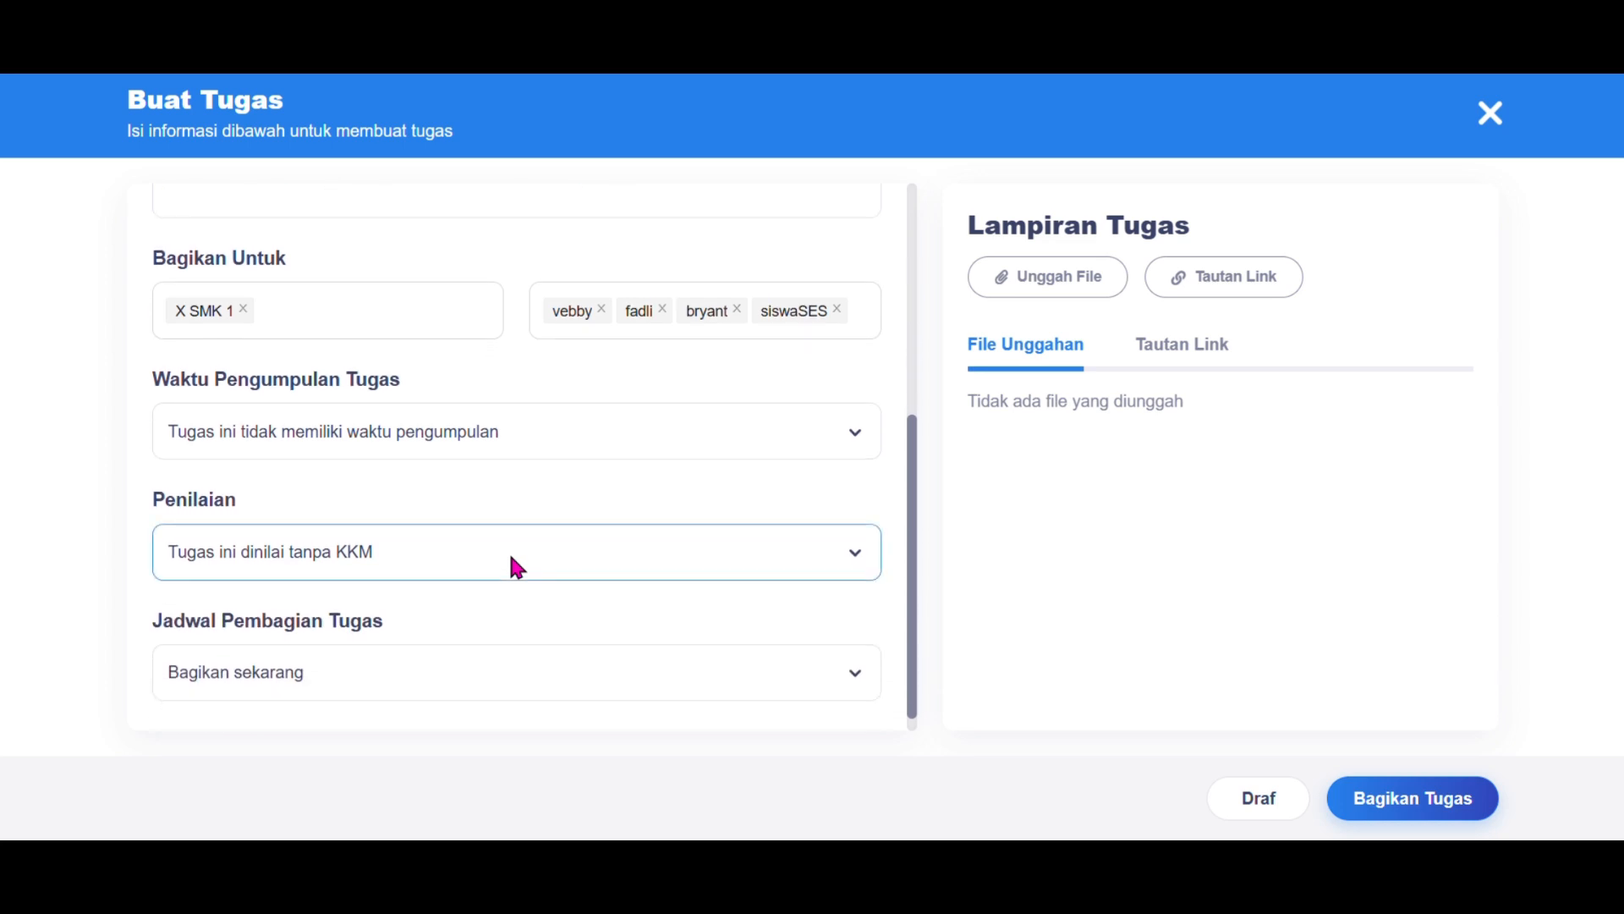
Step: Give the assignment a submission deadline of 12 February 2025 at 16:00
left_click(511, 429)
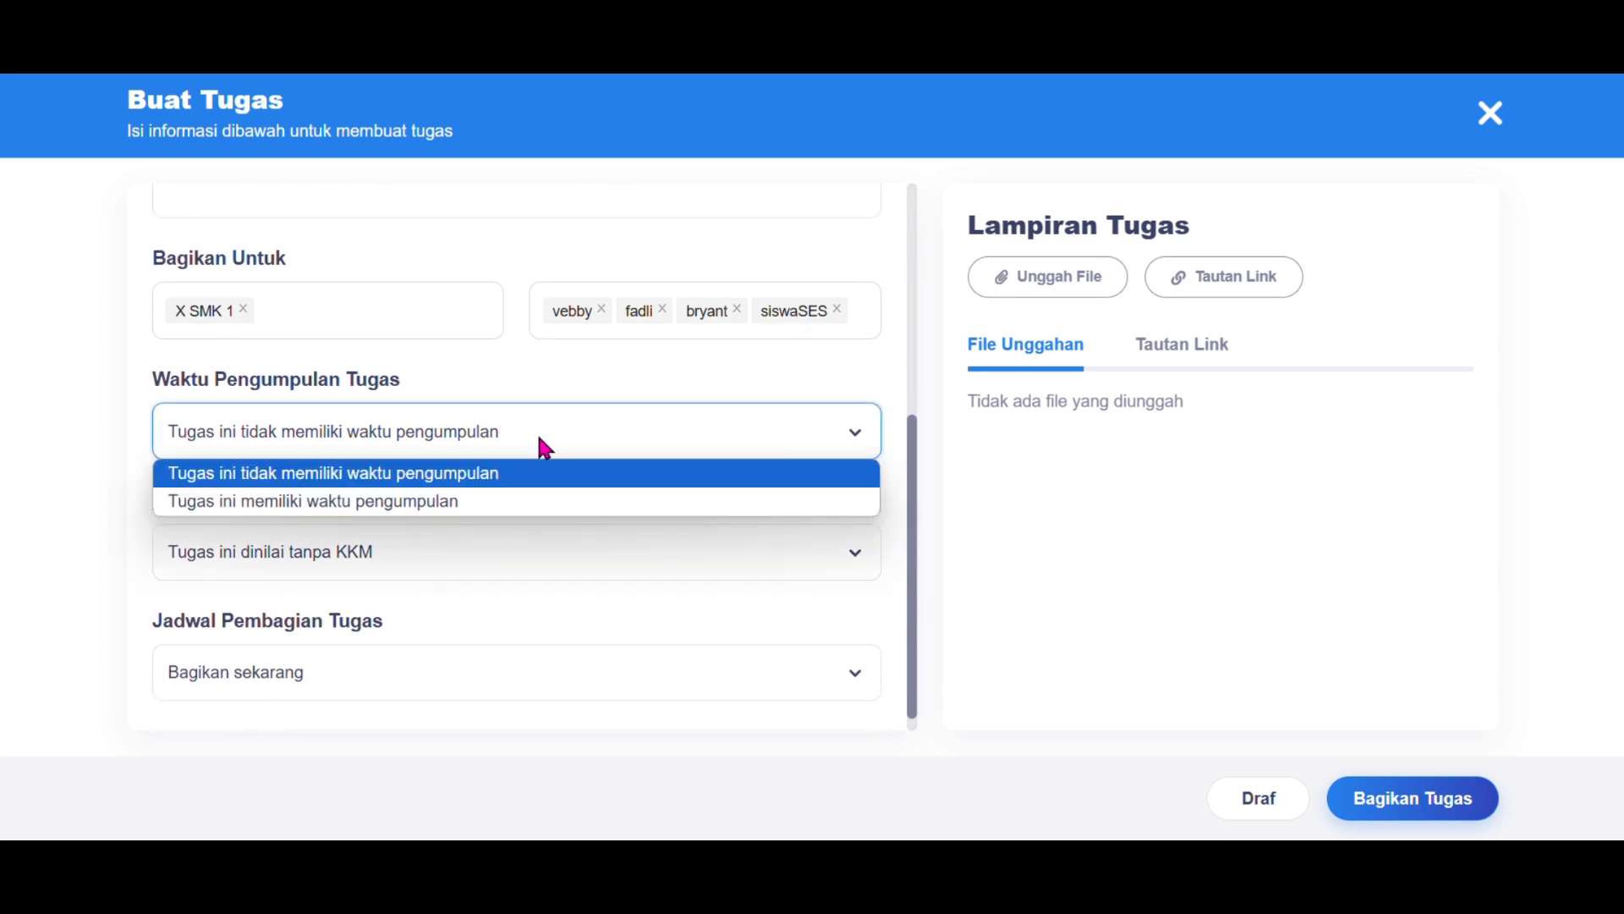
left_click(563, 508)
scroll(559, 500, "down", 3)
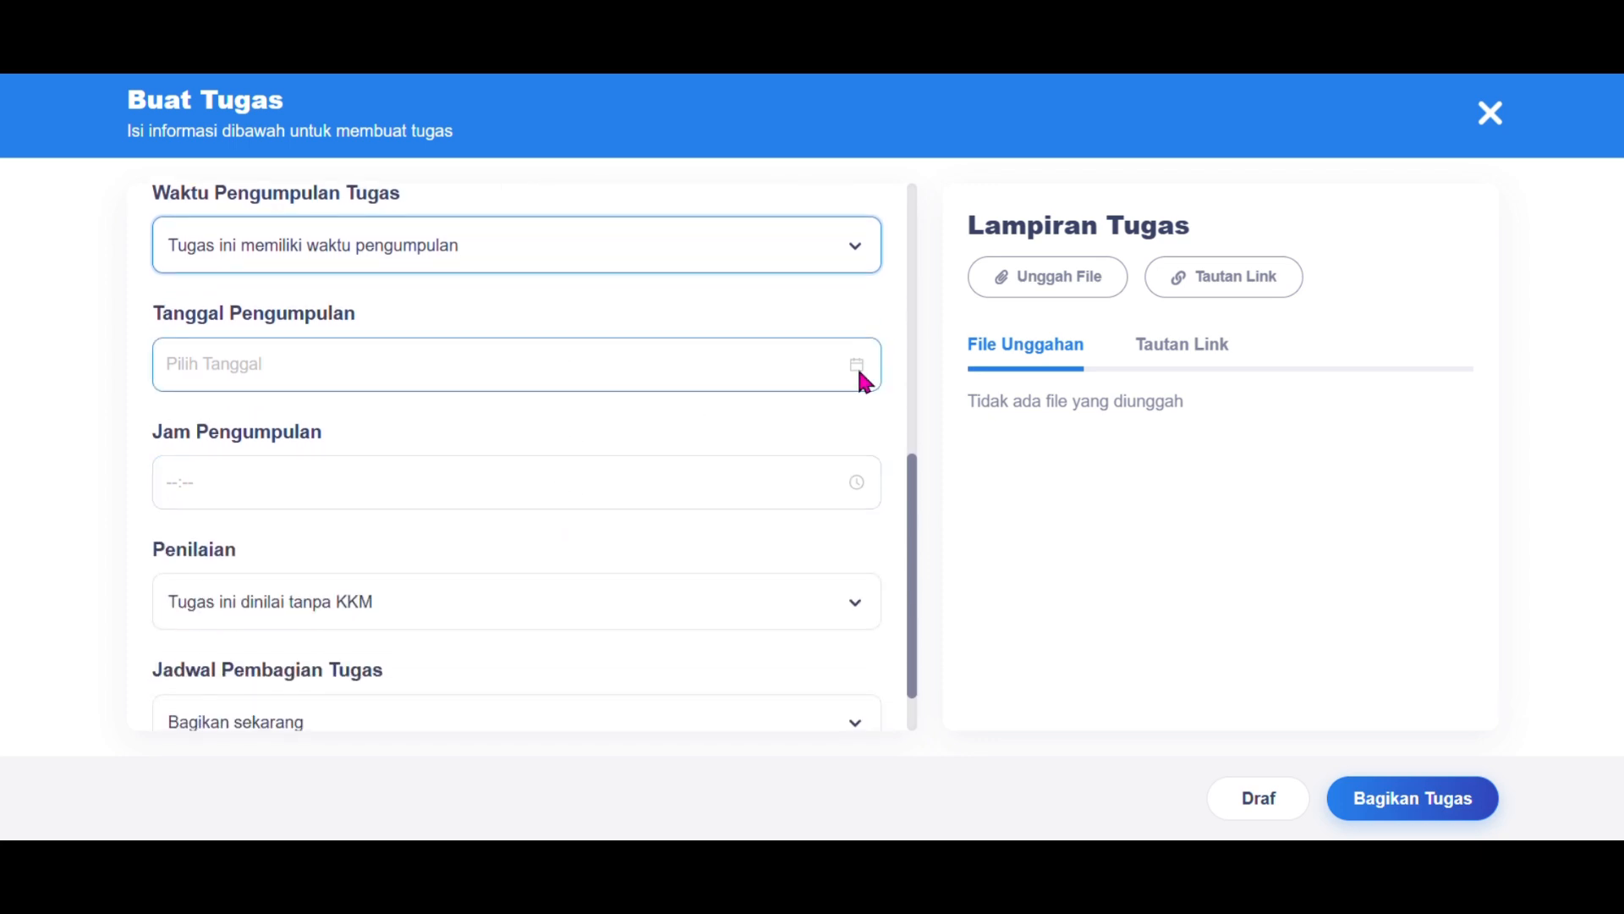
left_click(860, 373)
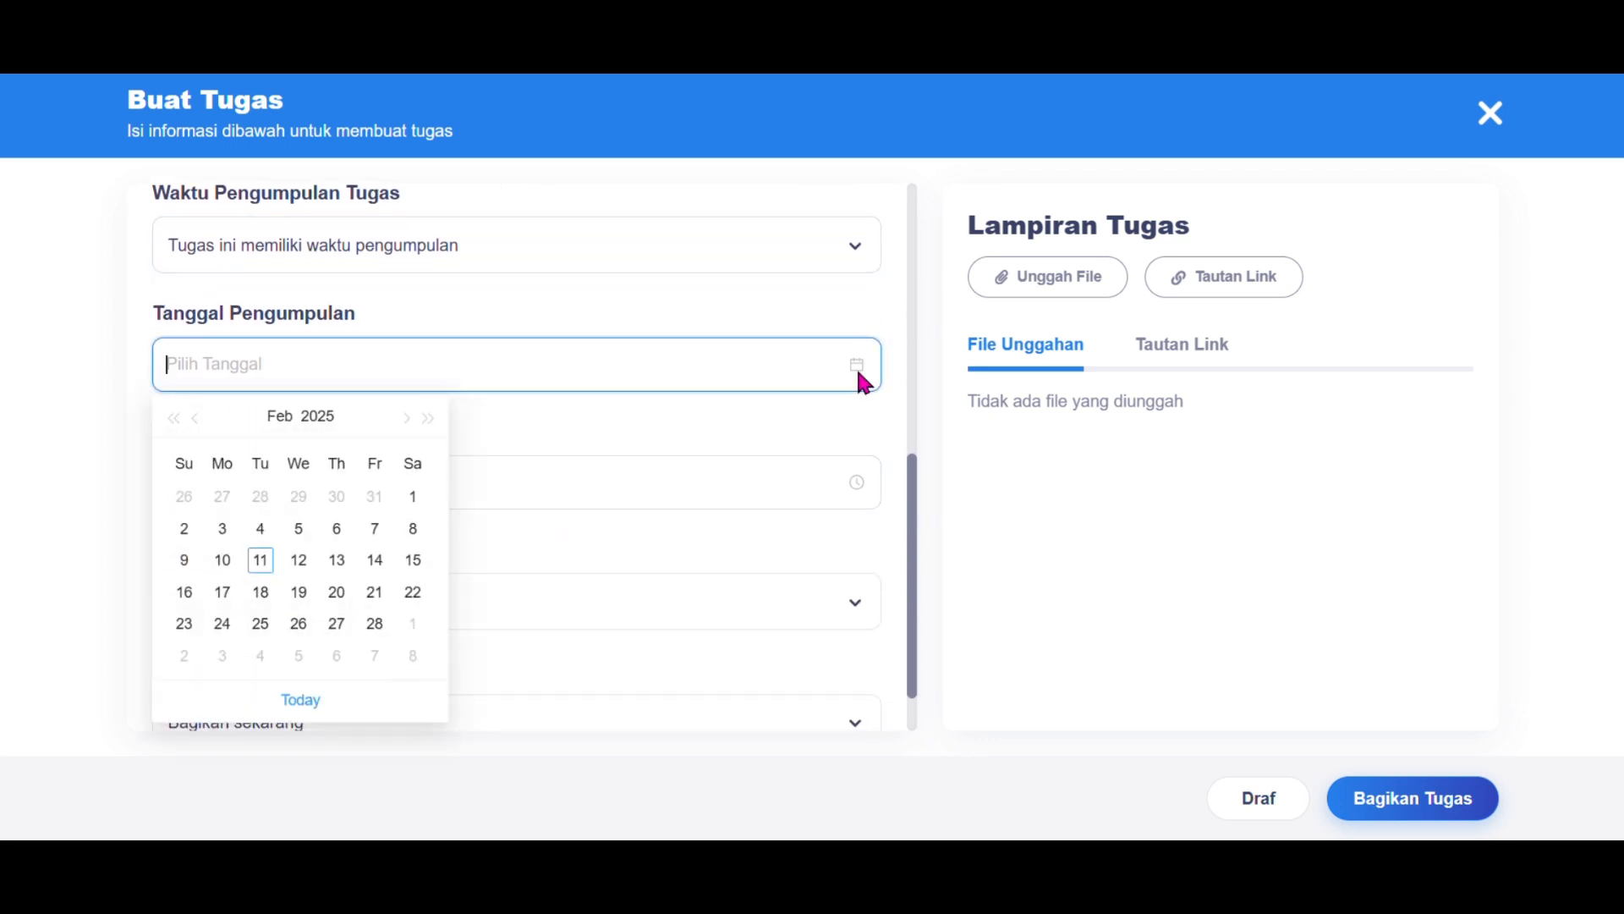
left_click(296, 569)
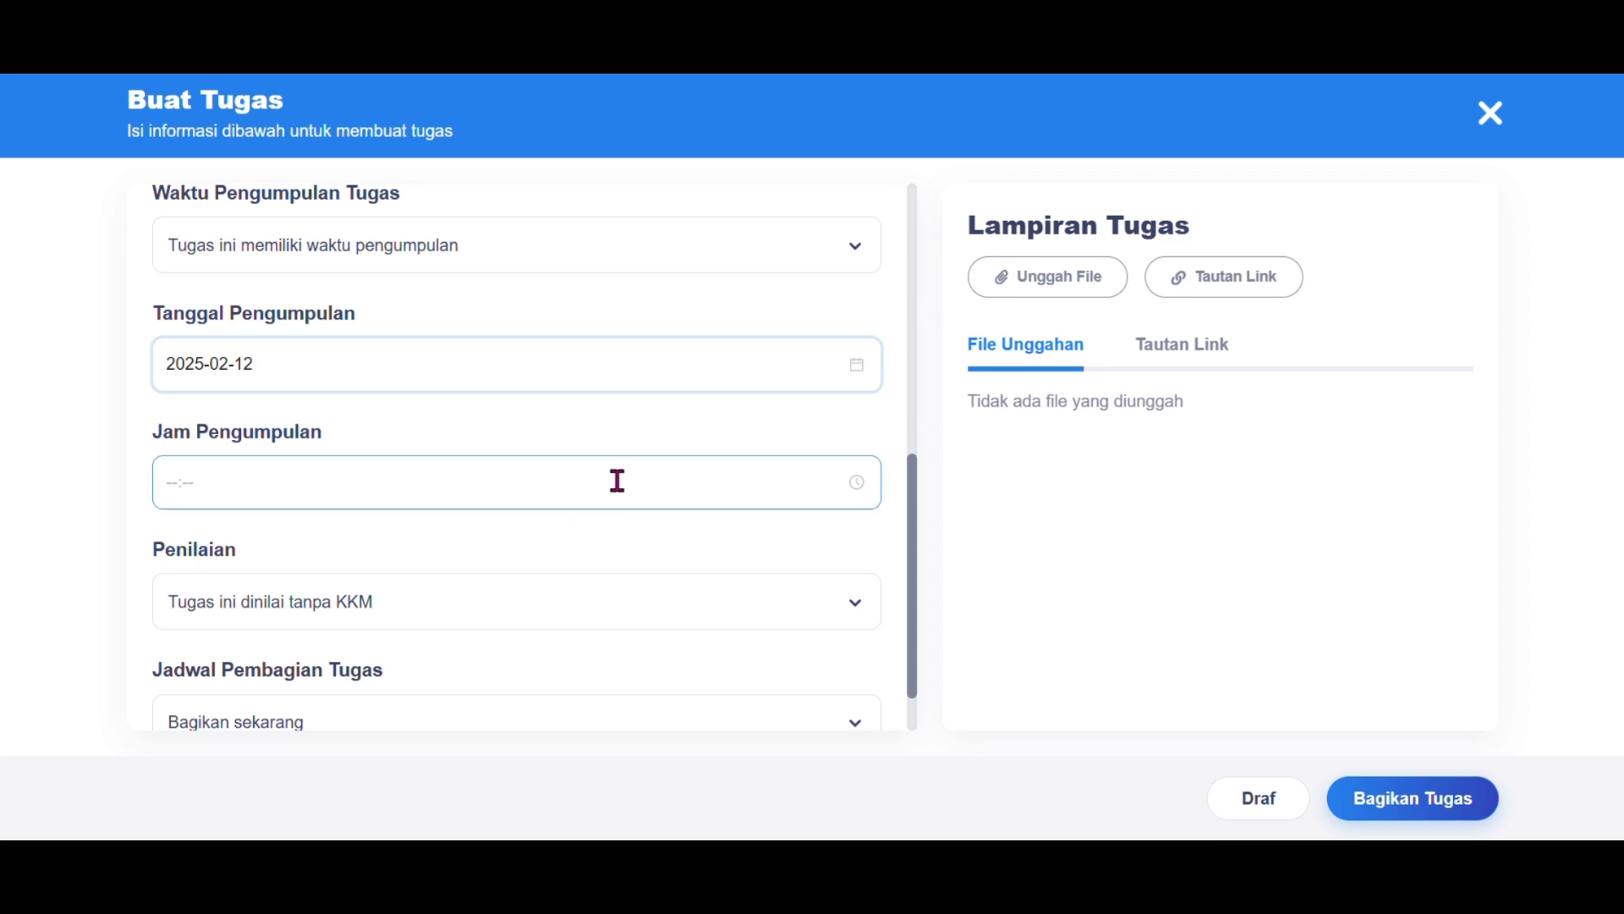
left_click(857, 479)
scroll(174, 670, "down", 1)
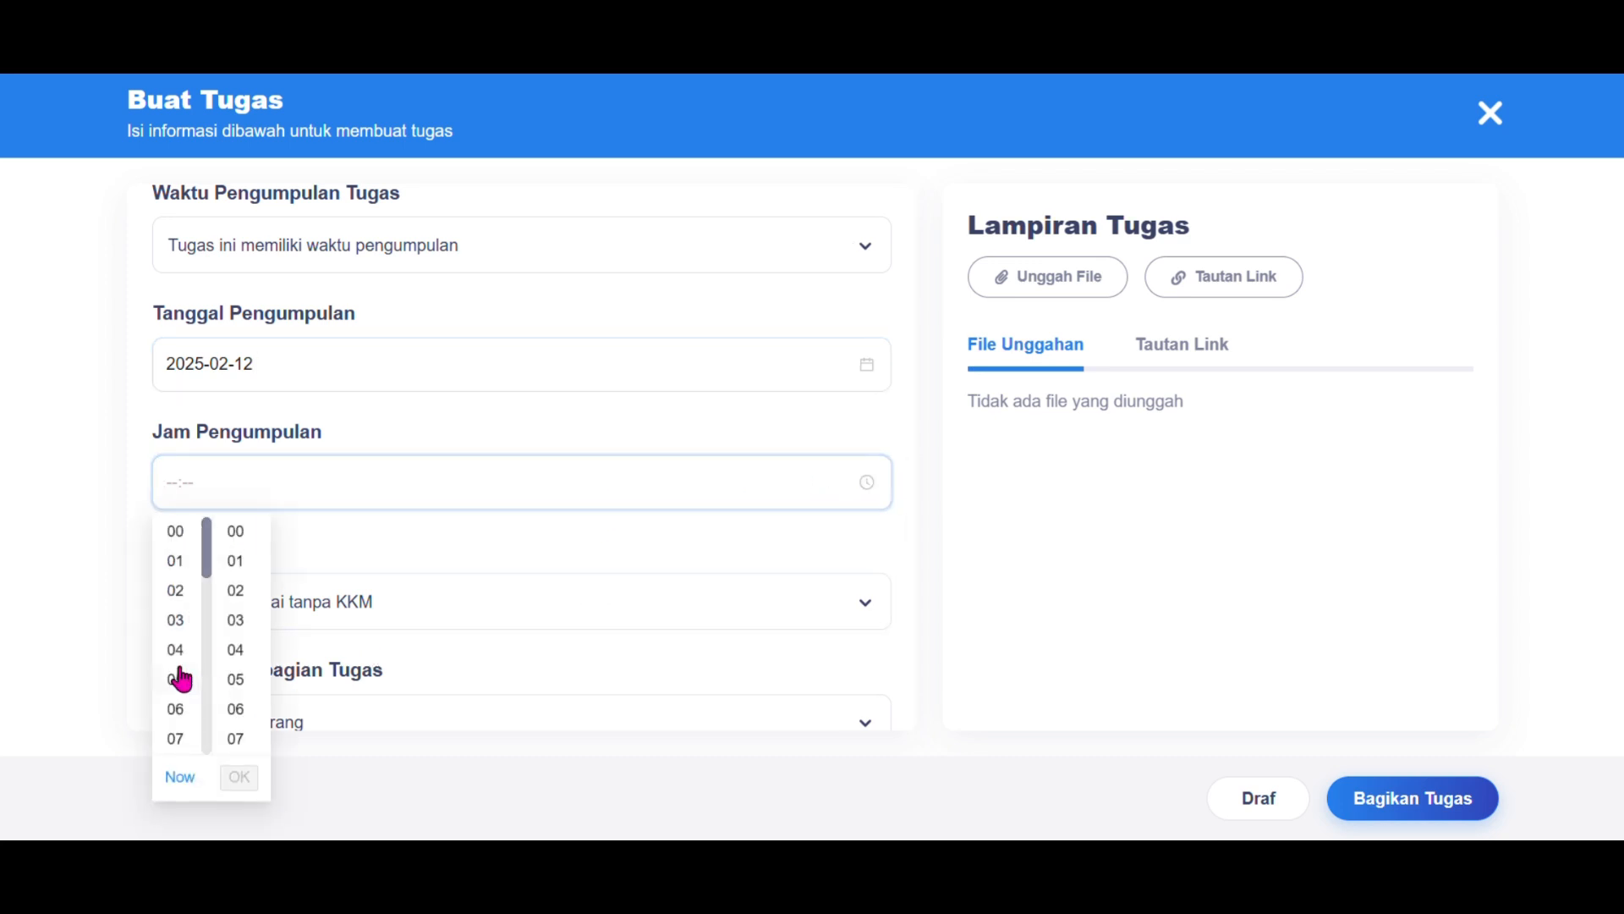
scroll(176, 707, "down", 4)
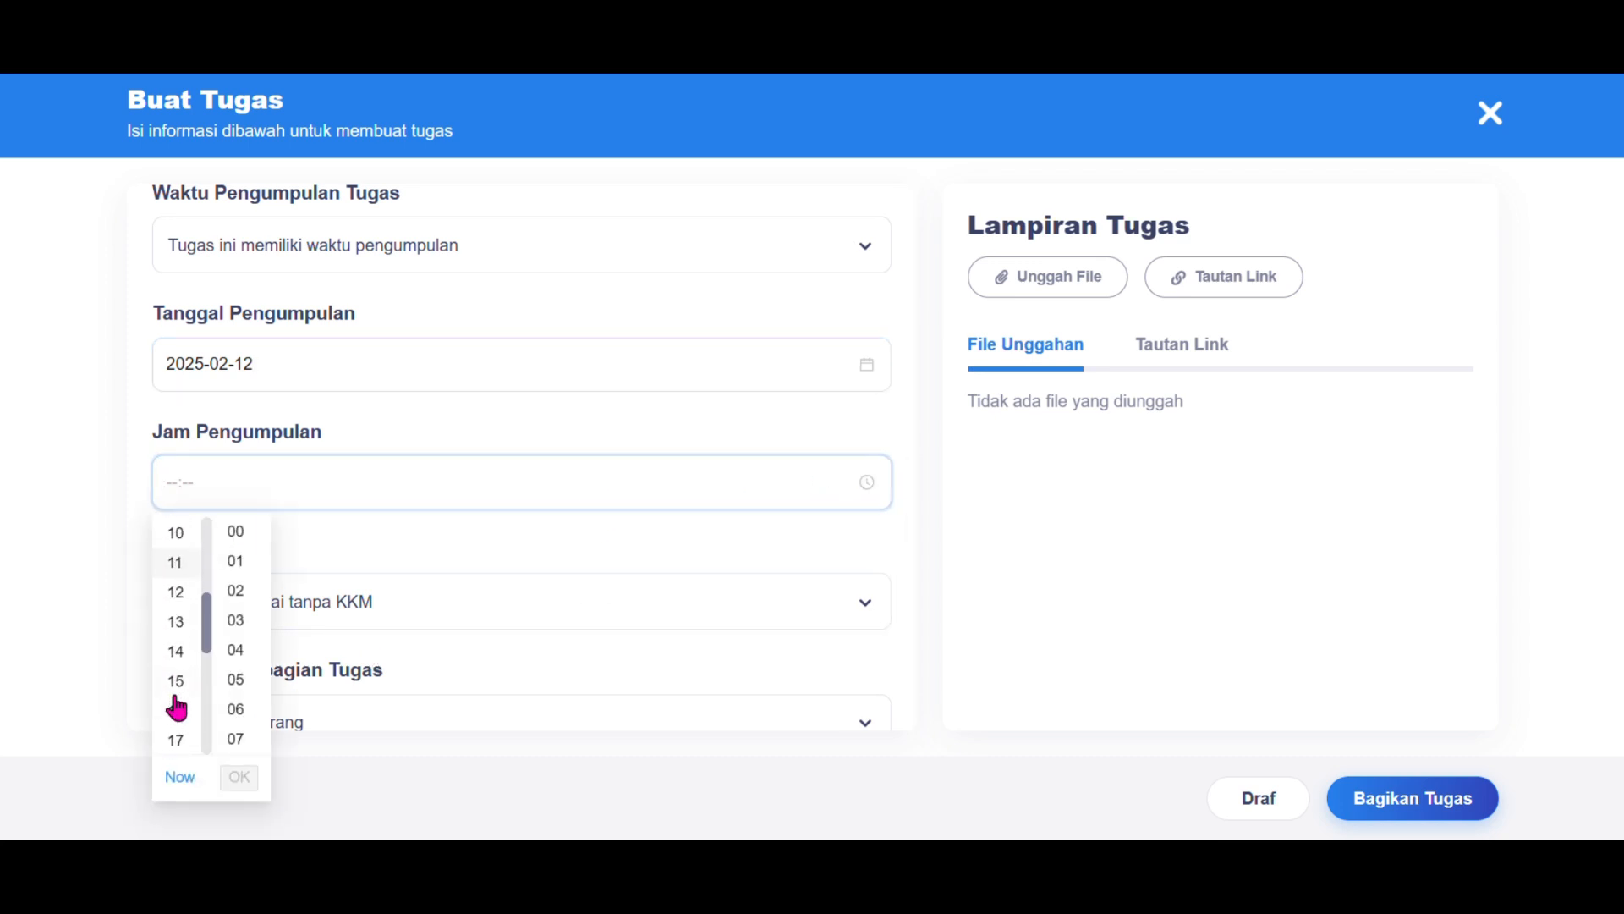
left_click(175, 709)
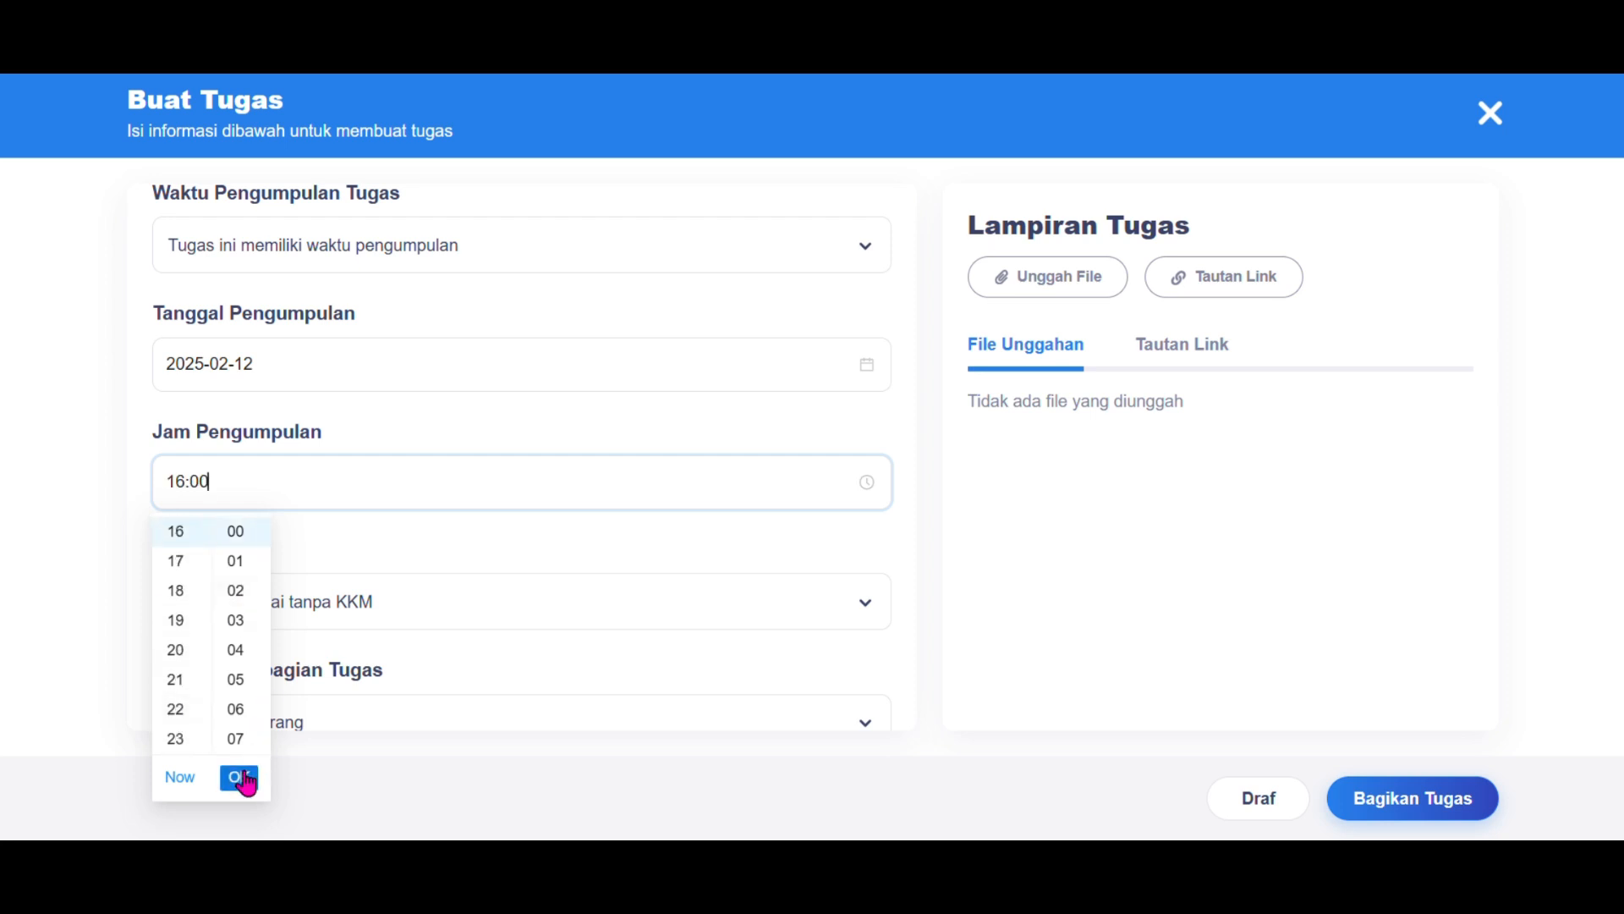
left_click(238, 778)
Step: Choose grading with KKM and set the KKM value to 70
scroll(522, 556, "down", 1)
left_click(532, 527)
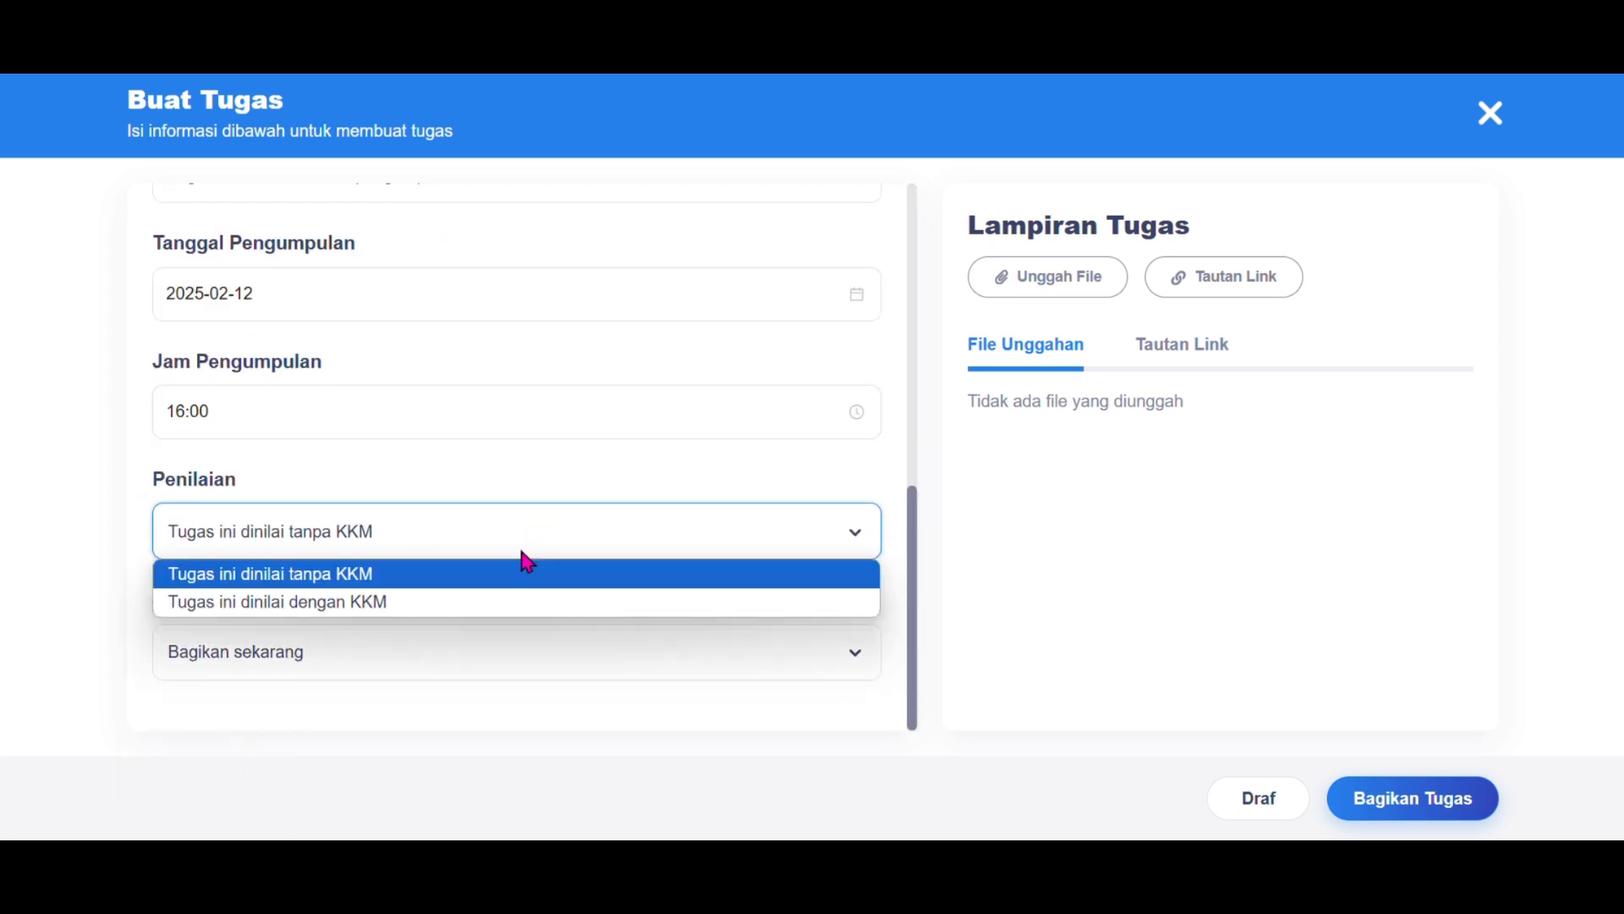
left_click(514, 607)
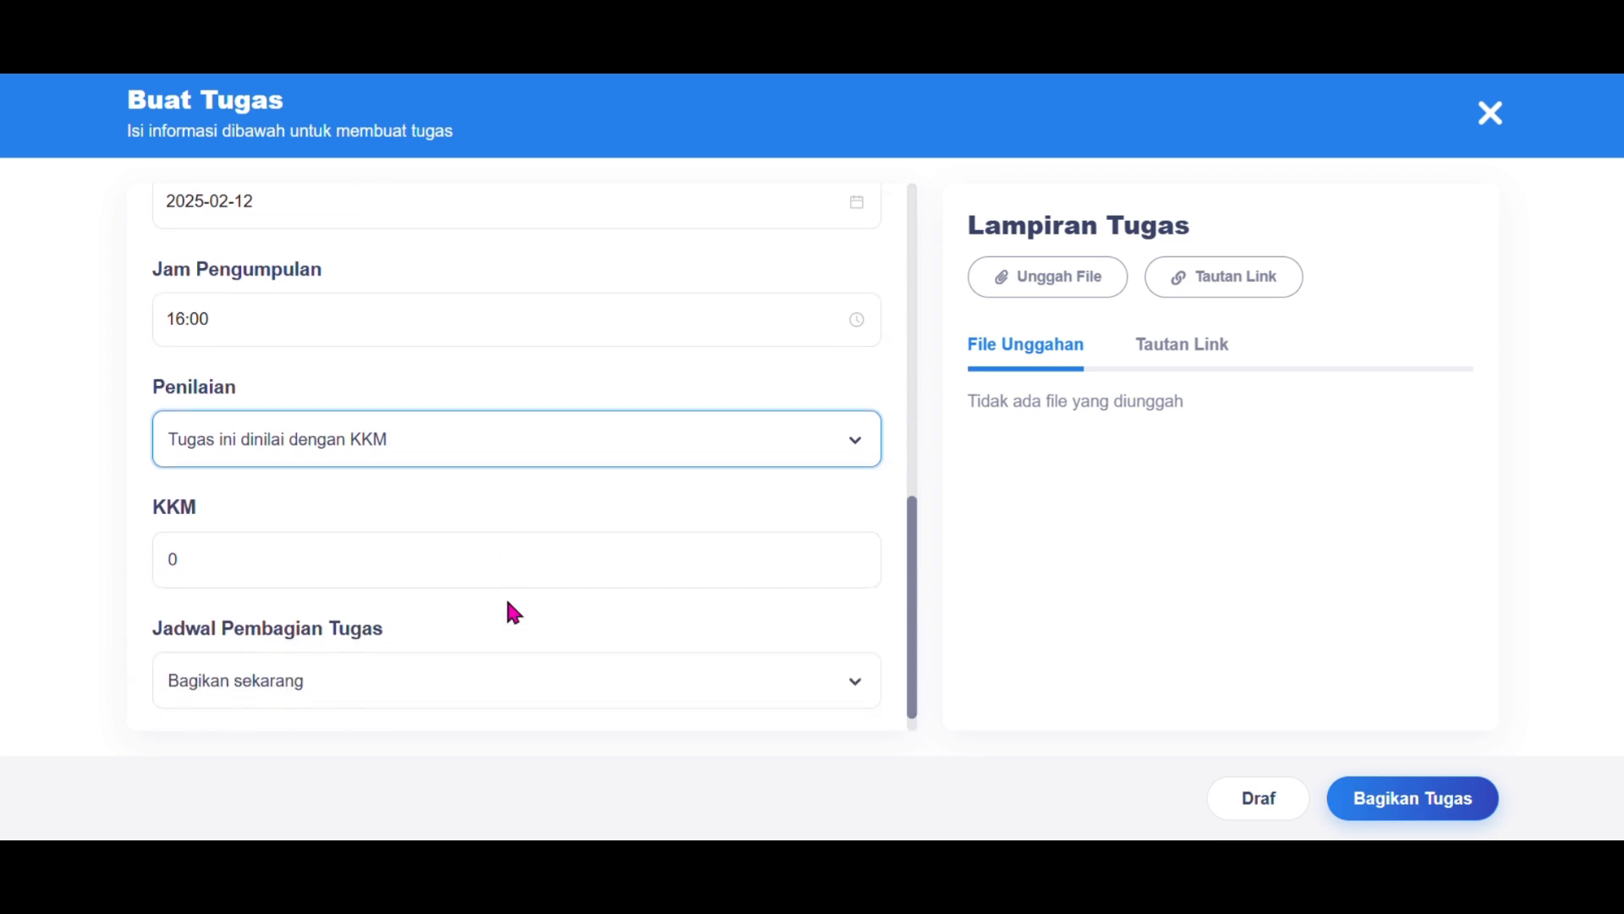
scroll(474, 584, "down", 1)
left_click(425, 548)
key("BackSpace")
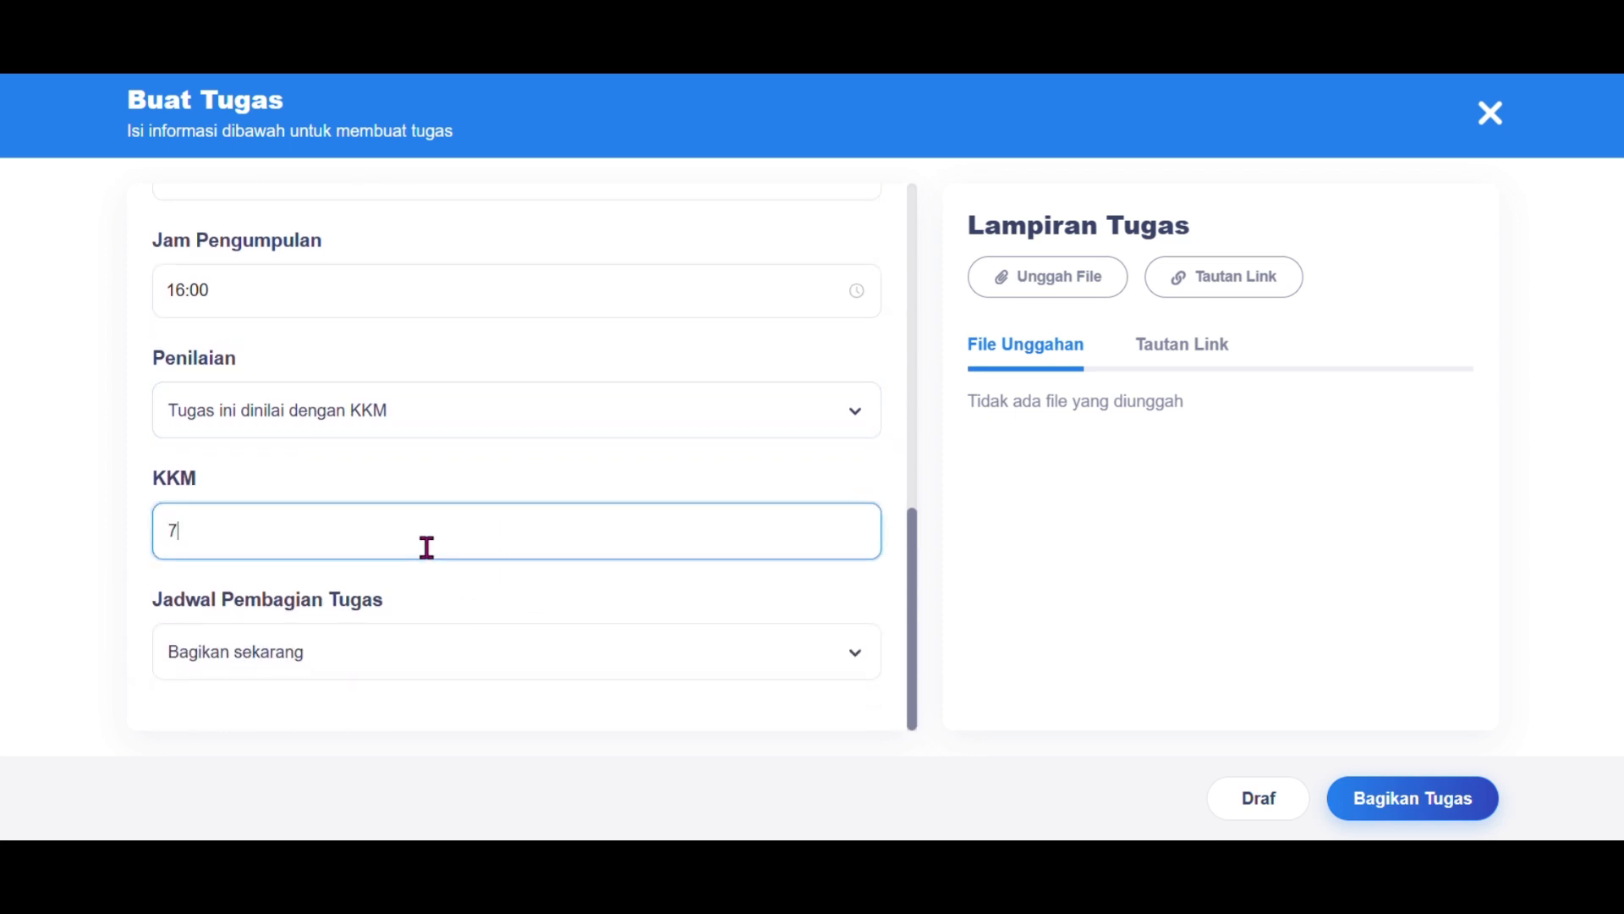
Step: Keep the sharing schedule on 'Bagikan sekarang' so the assignment is shared immediately
left_click(601, 639)
left_click(600, 644)
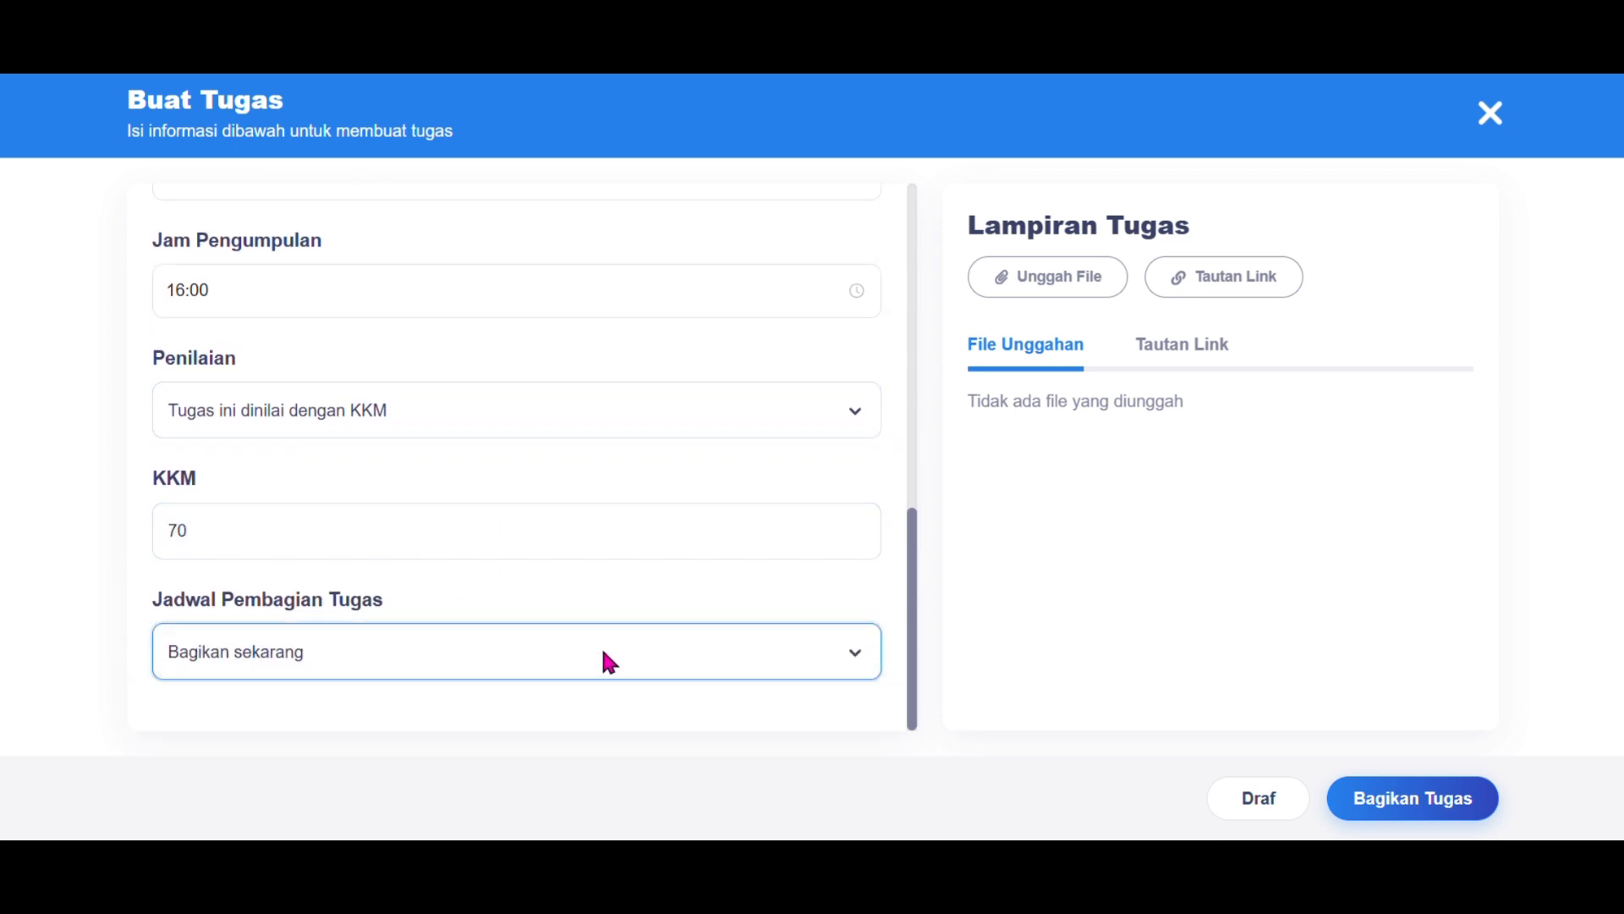
left_click(603, 648)
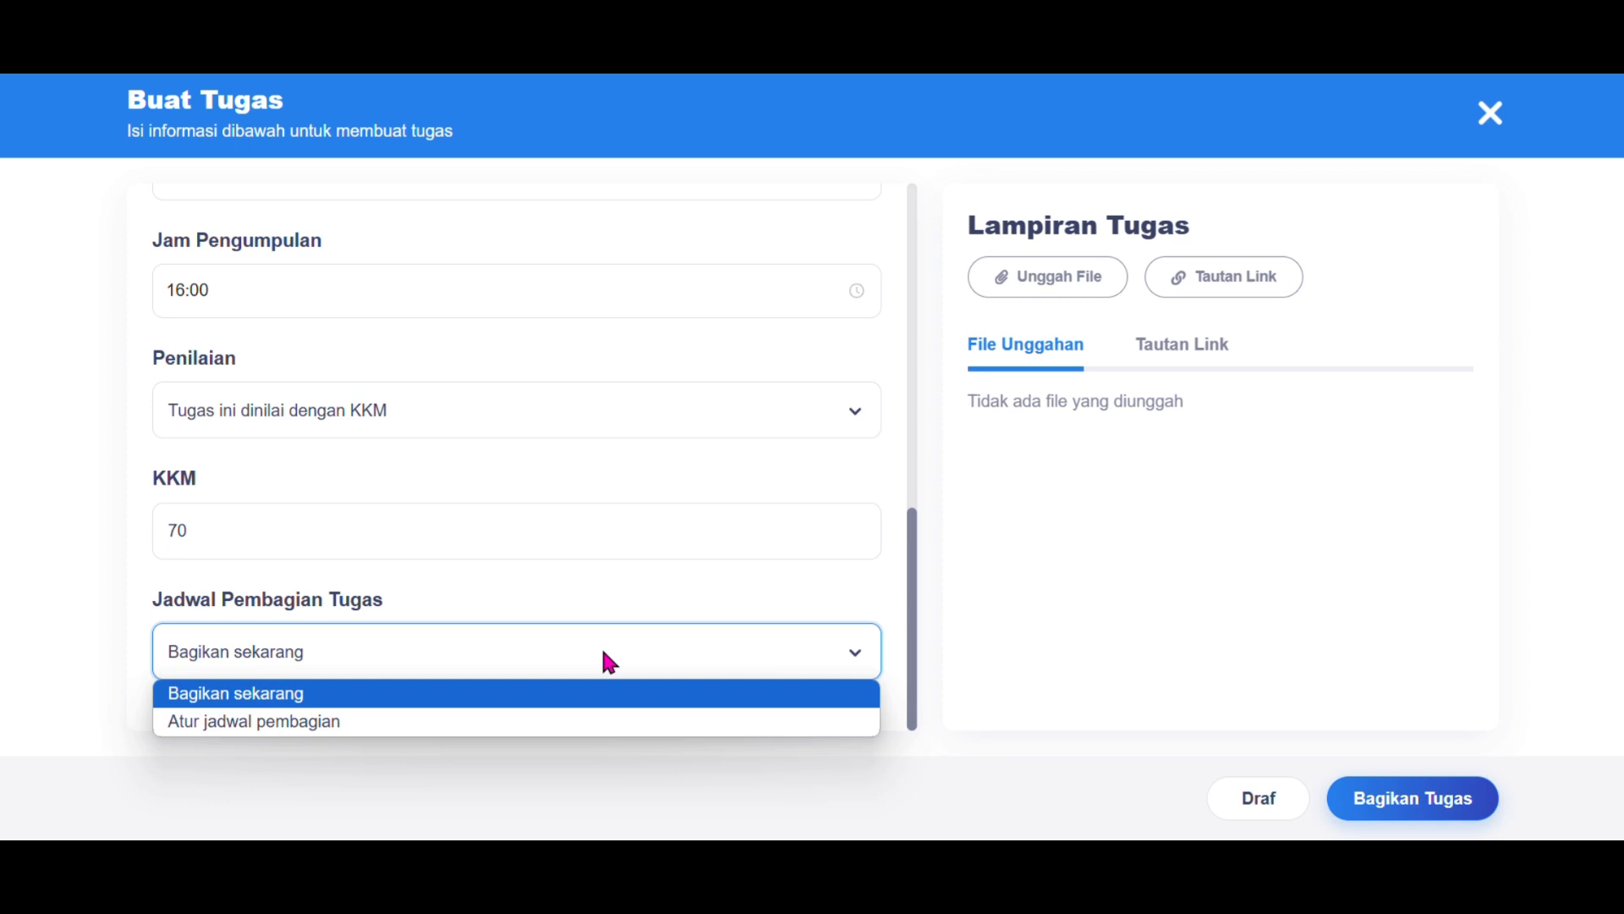
left_click(580, 706)
scroll(586, 715, "up", 5)
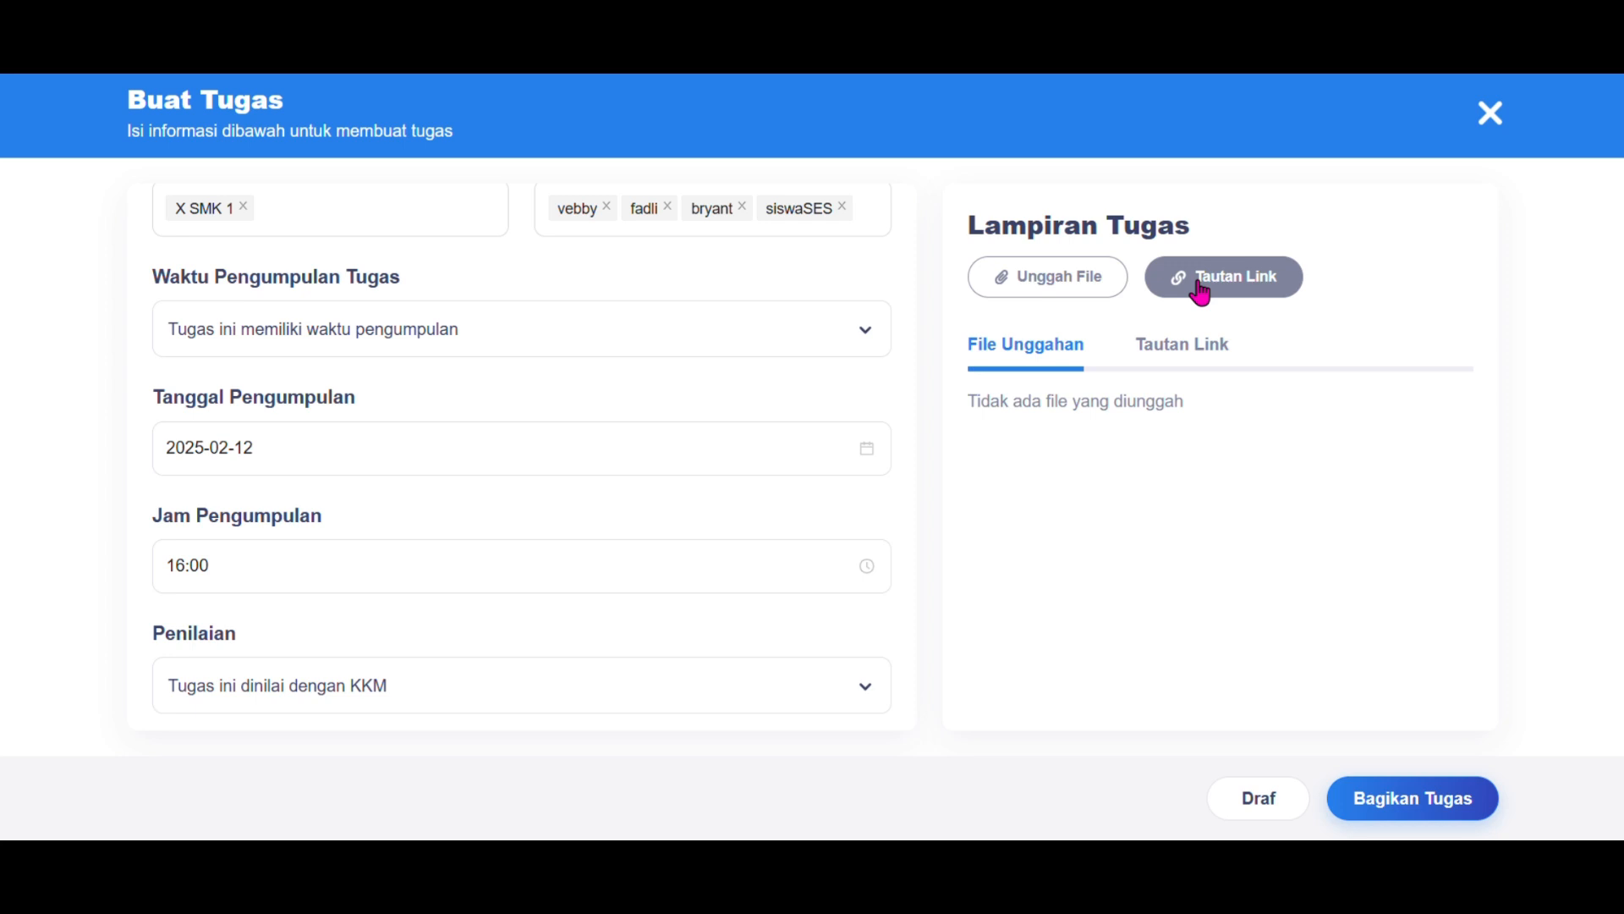
Step: Upload PPKn SMA kelas XII BAB 2.pptx and publish the Penegakan Hukum assignment to X SMK 1
left_click(1180, 350)
left_click(1070, 352)
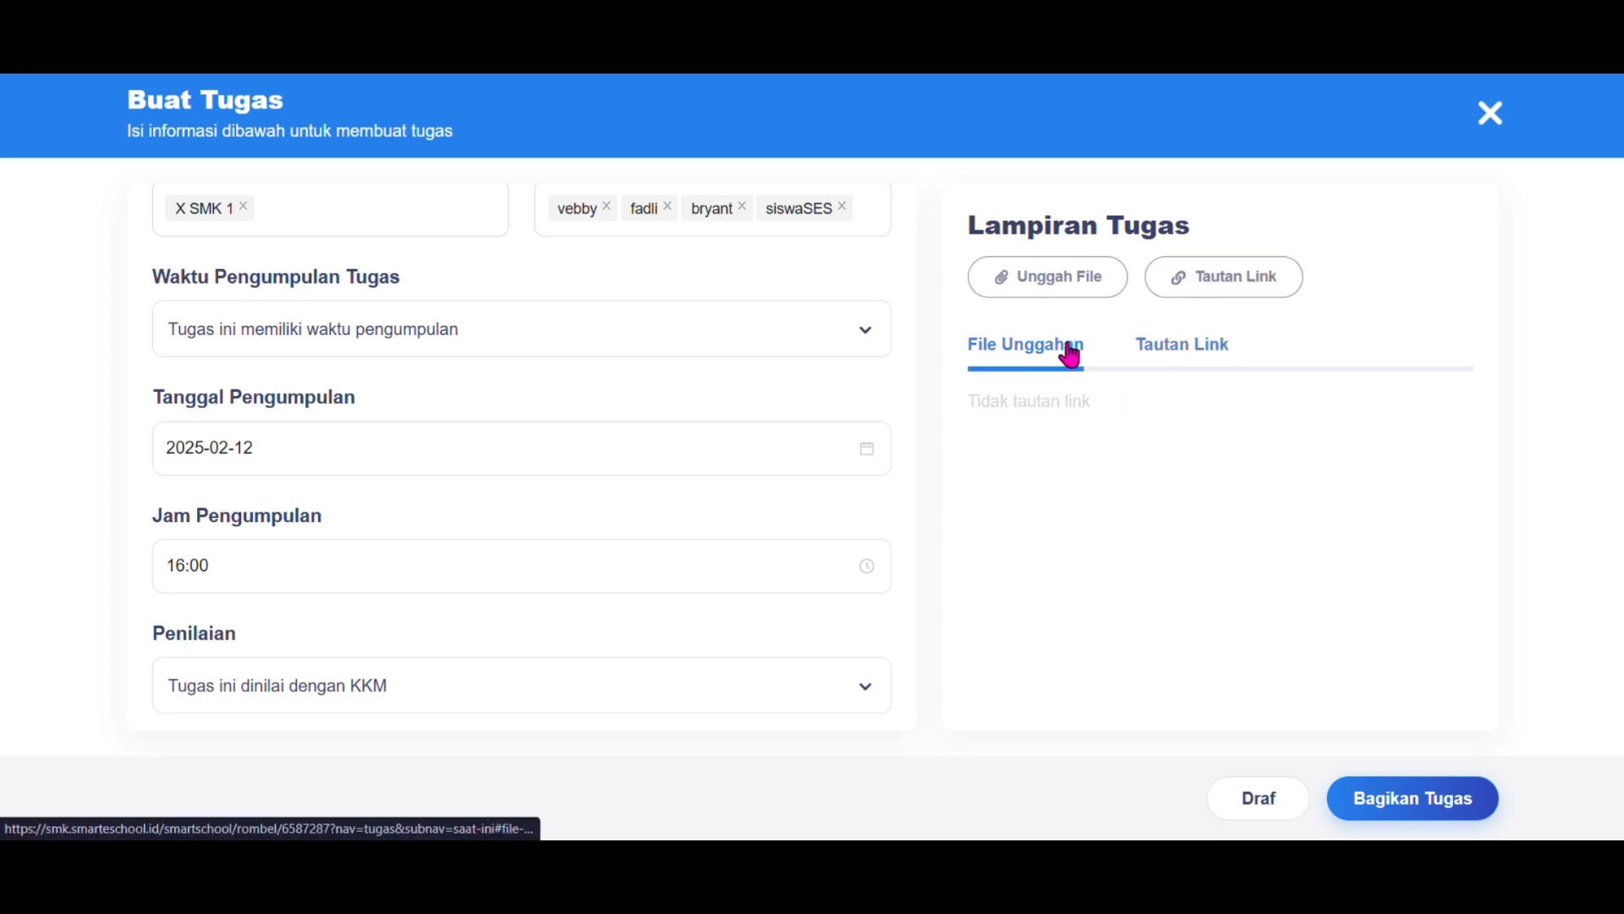
left_click(1055, 291)
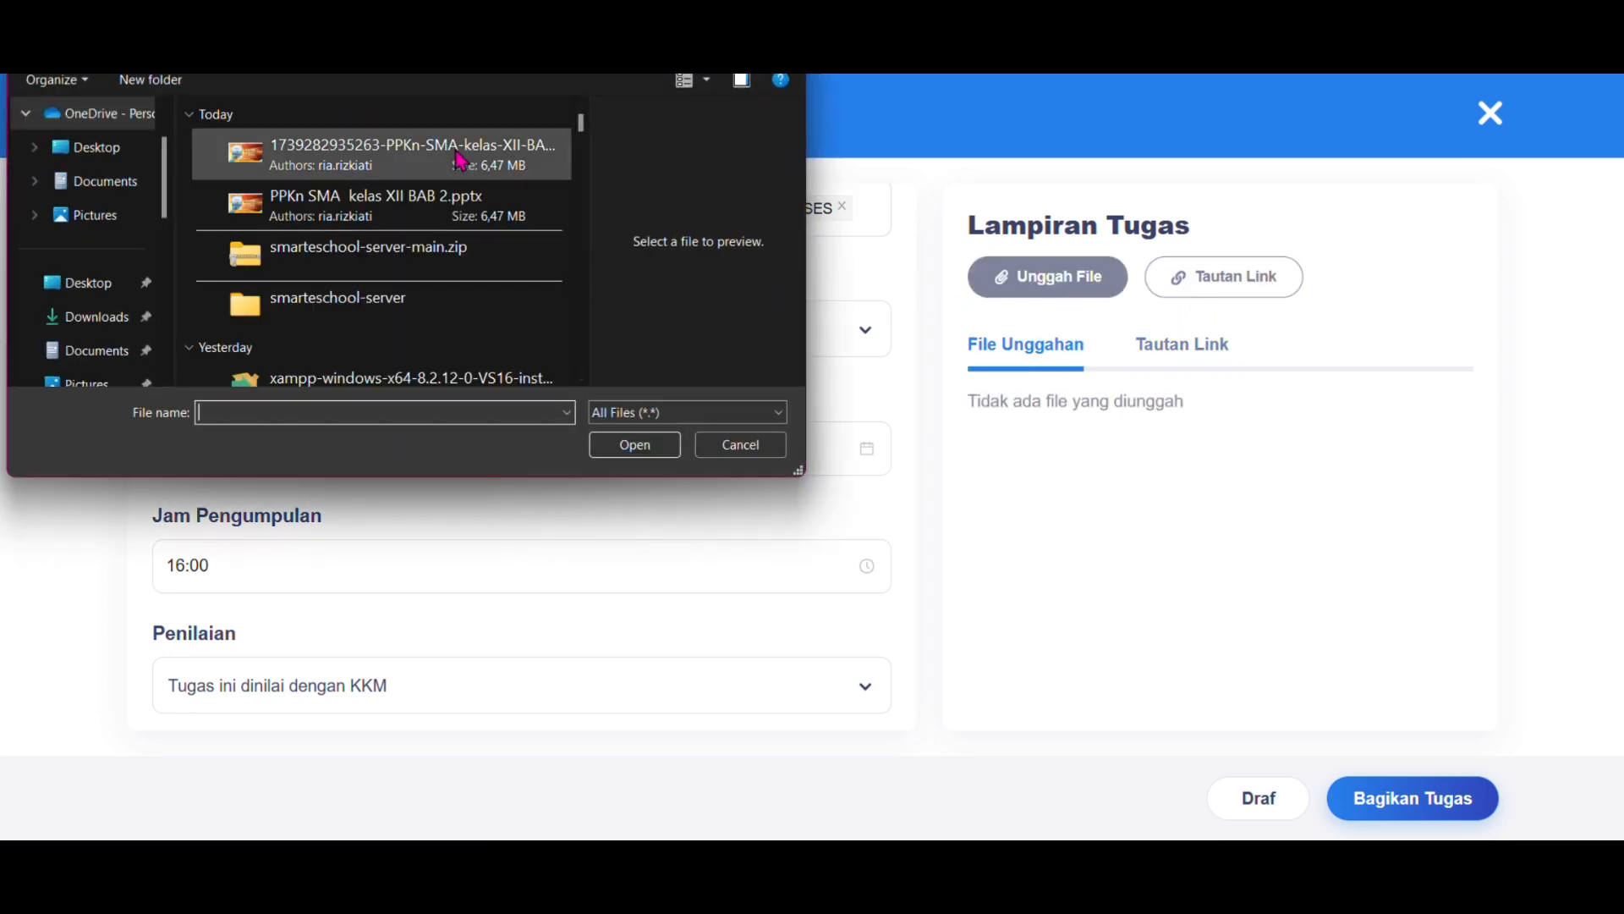
left_click(458, 221)
left_click(626, 445)
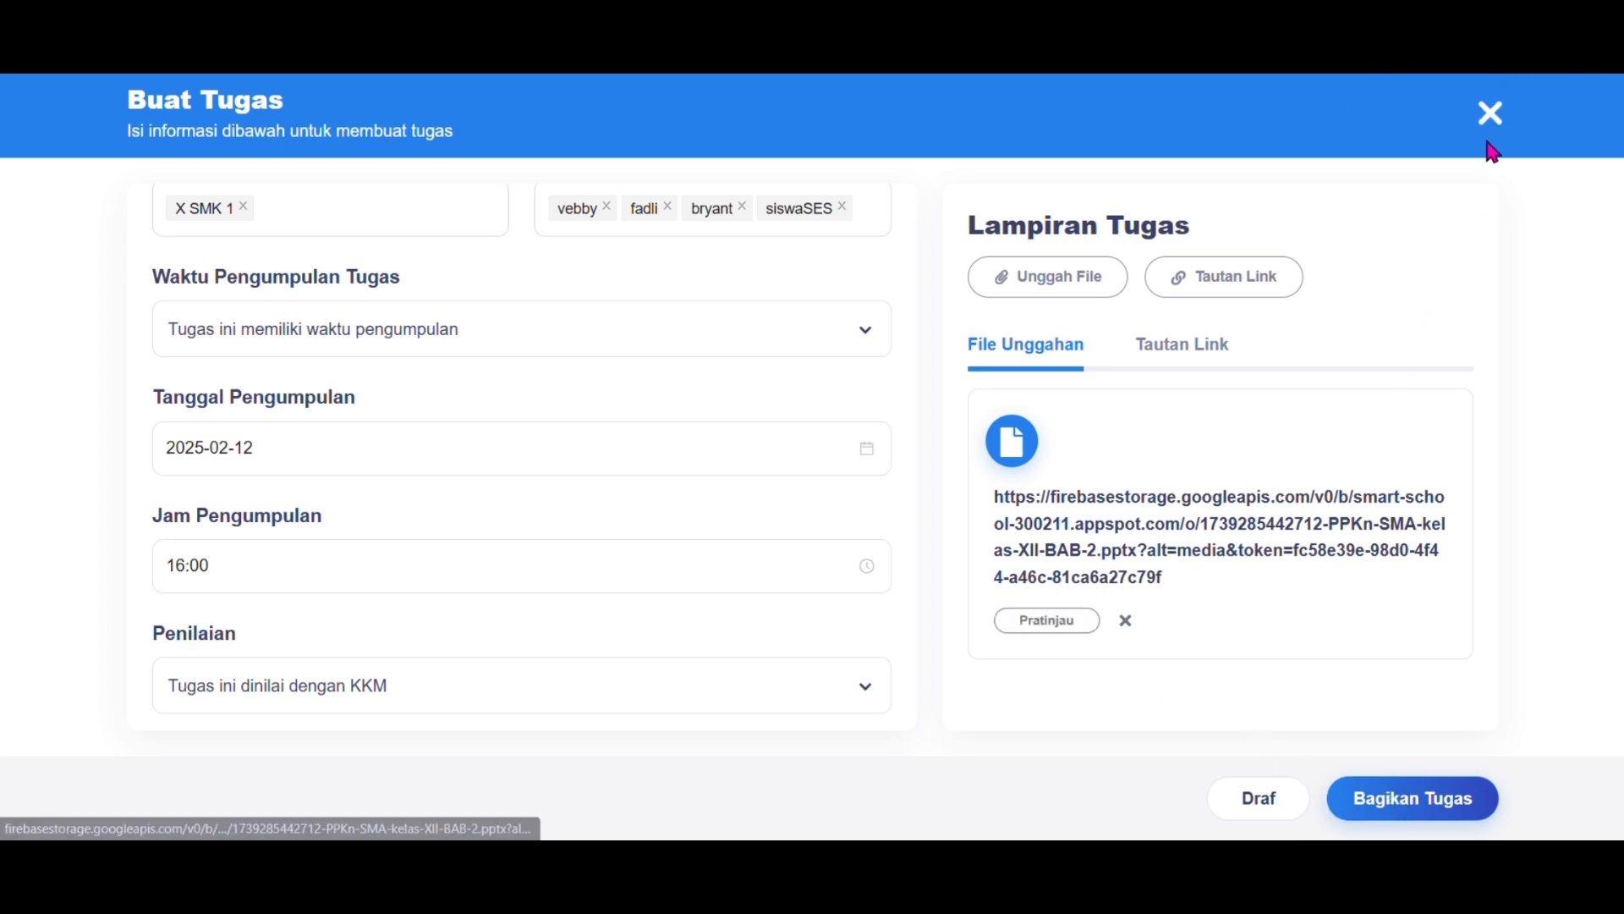
left_click(1523, 56)
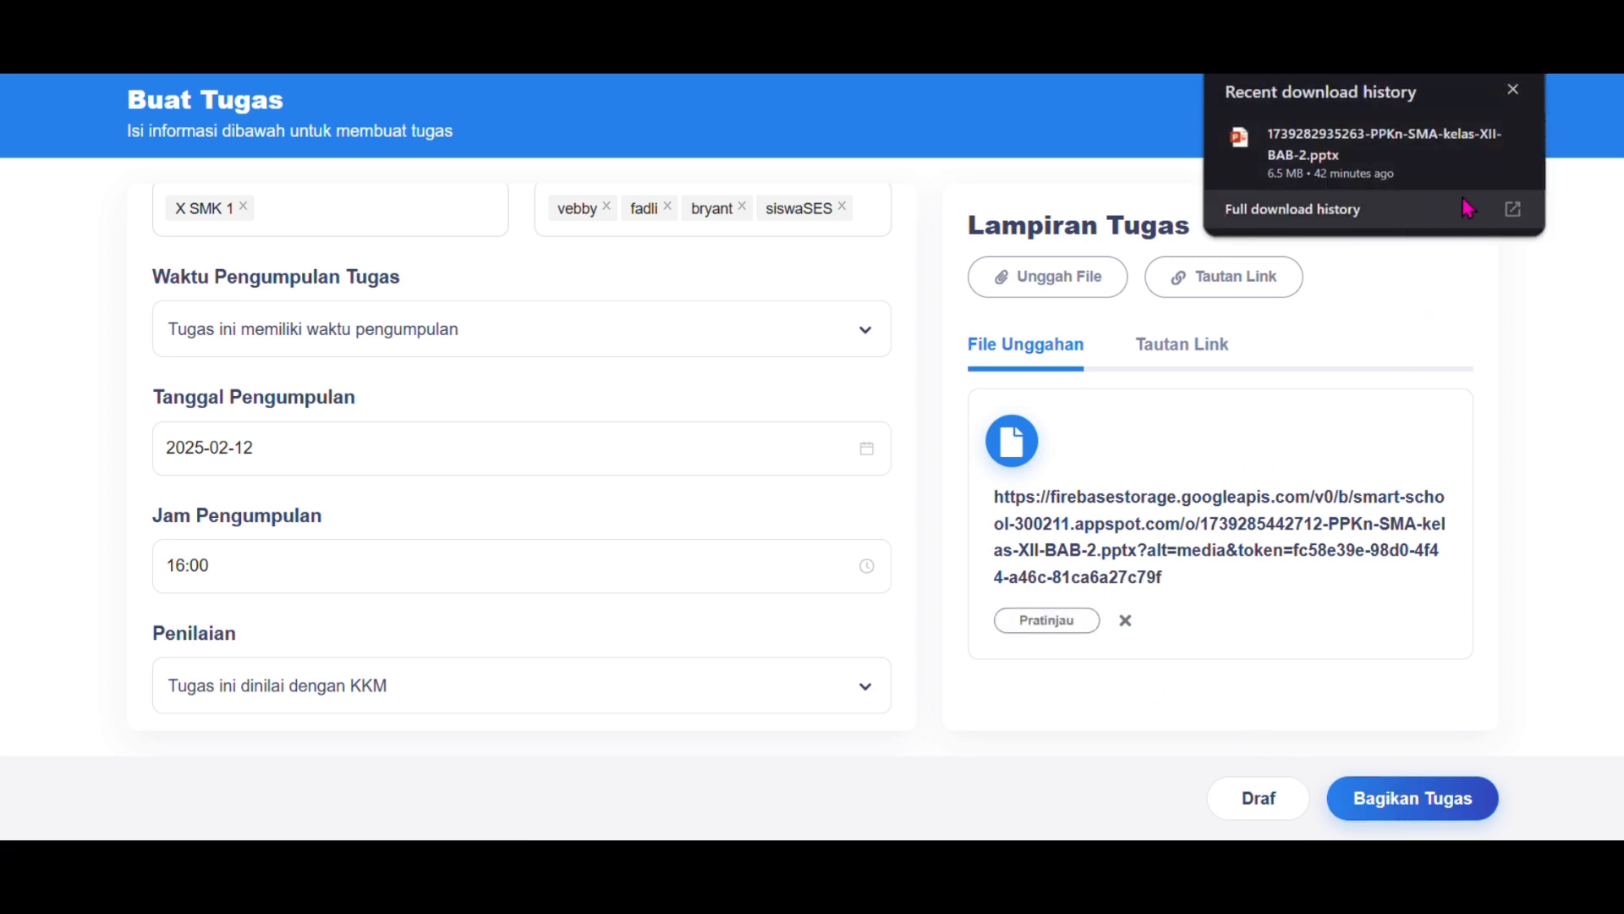
left_click(1514, 90)
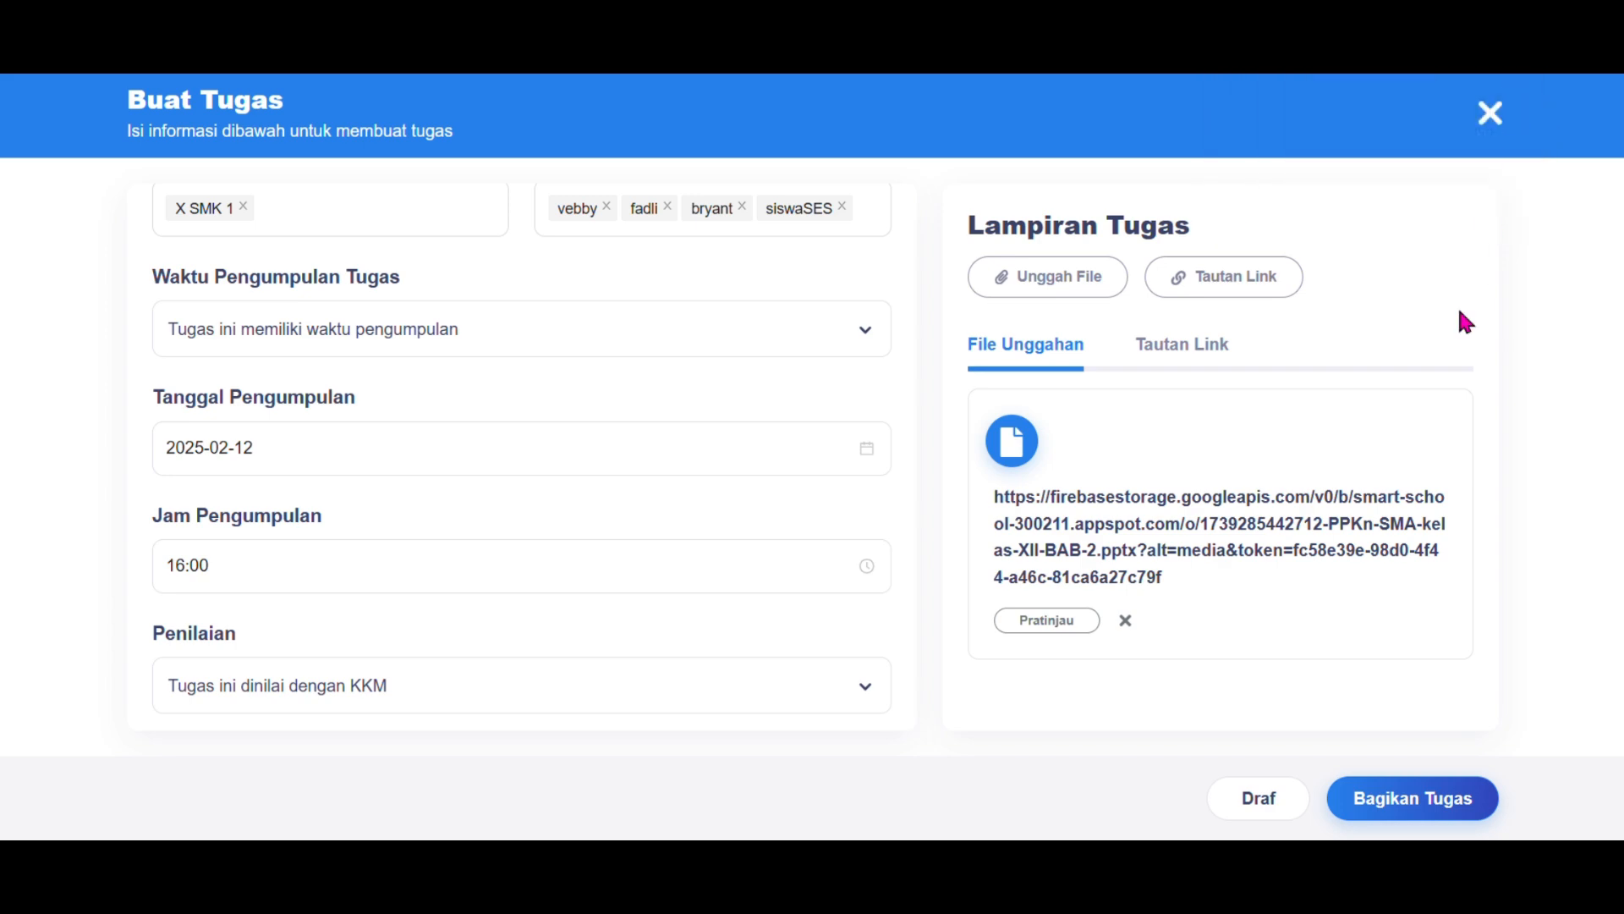
left_click(1424, 808)
Step: Open the Penegakan Hukum assignment's Progres Siswa, showing 4 students under Belum
scroll(1444, 622, "down", 2)
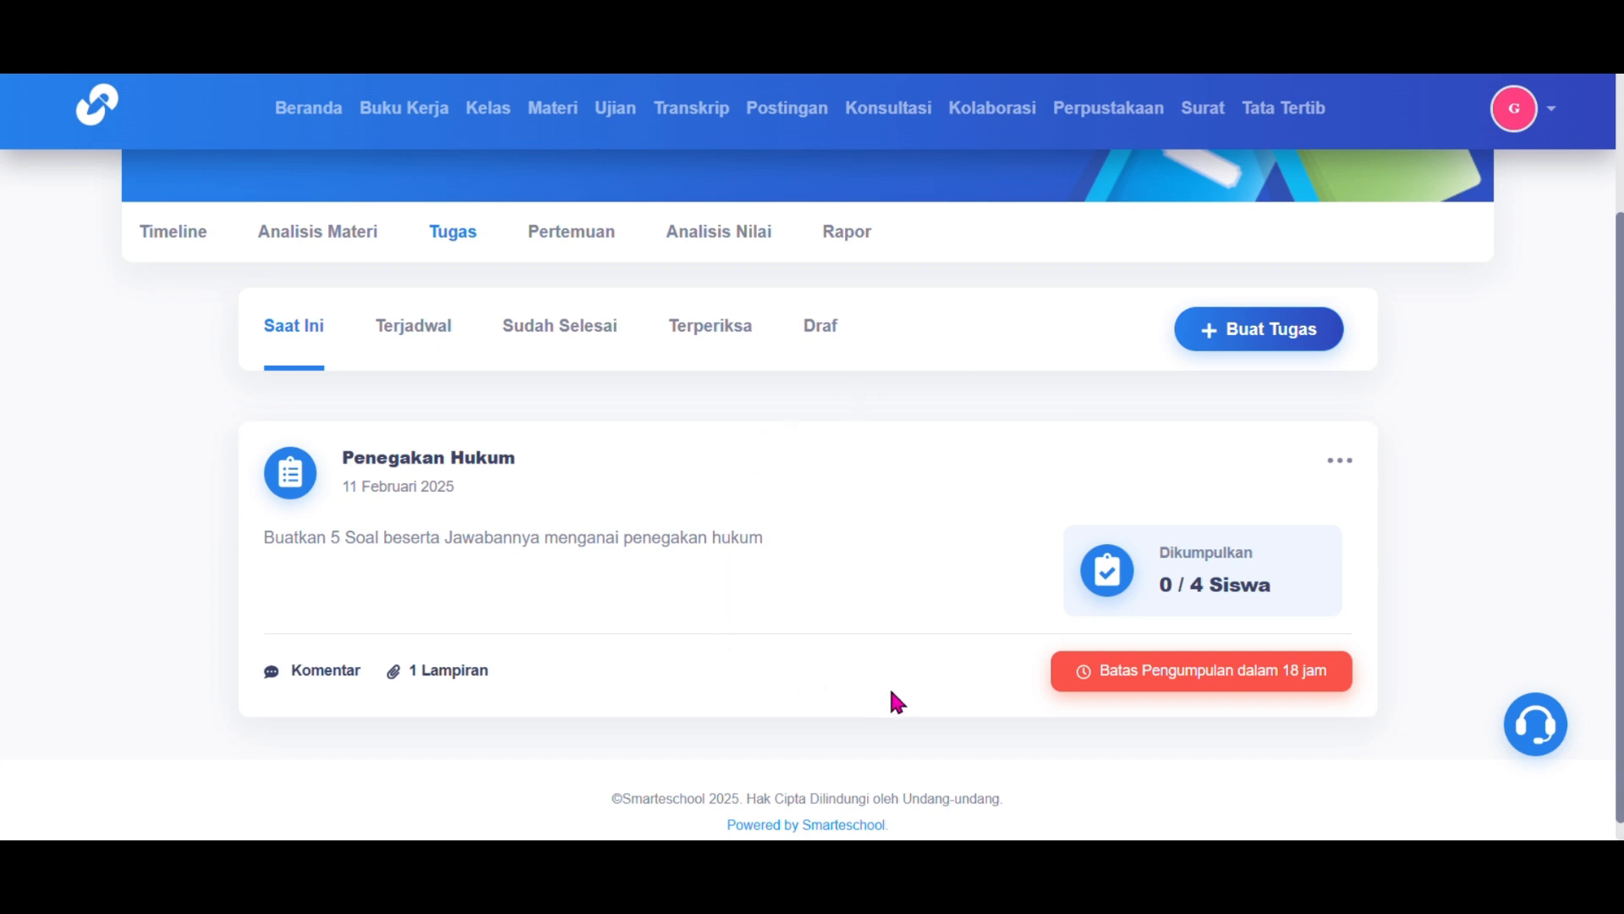
left_click(487, 457)
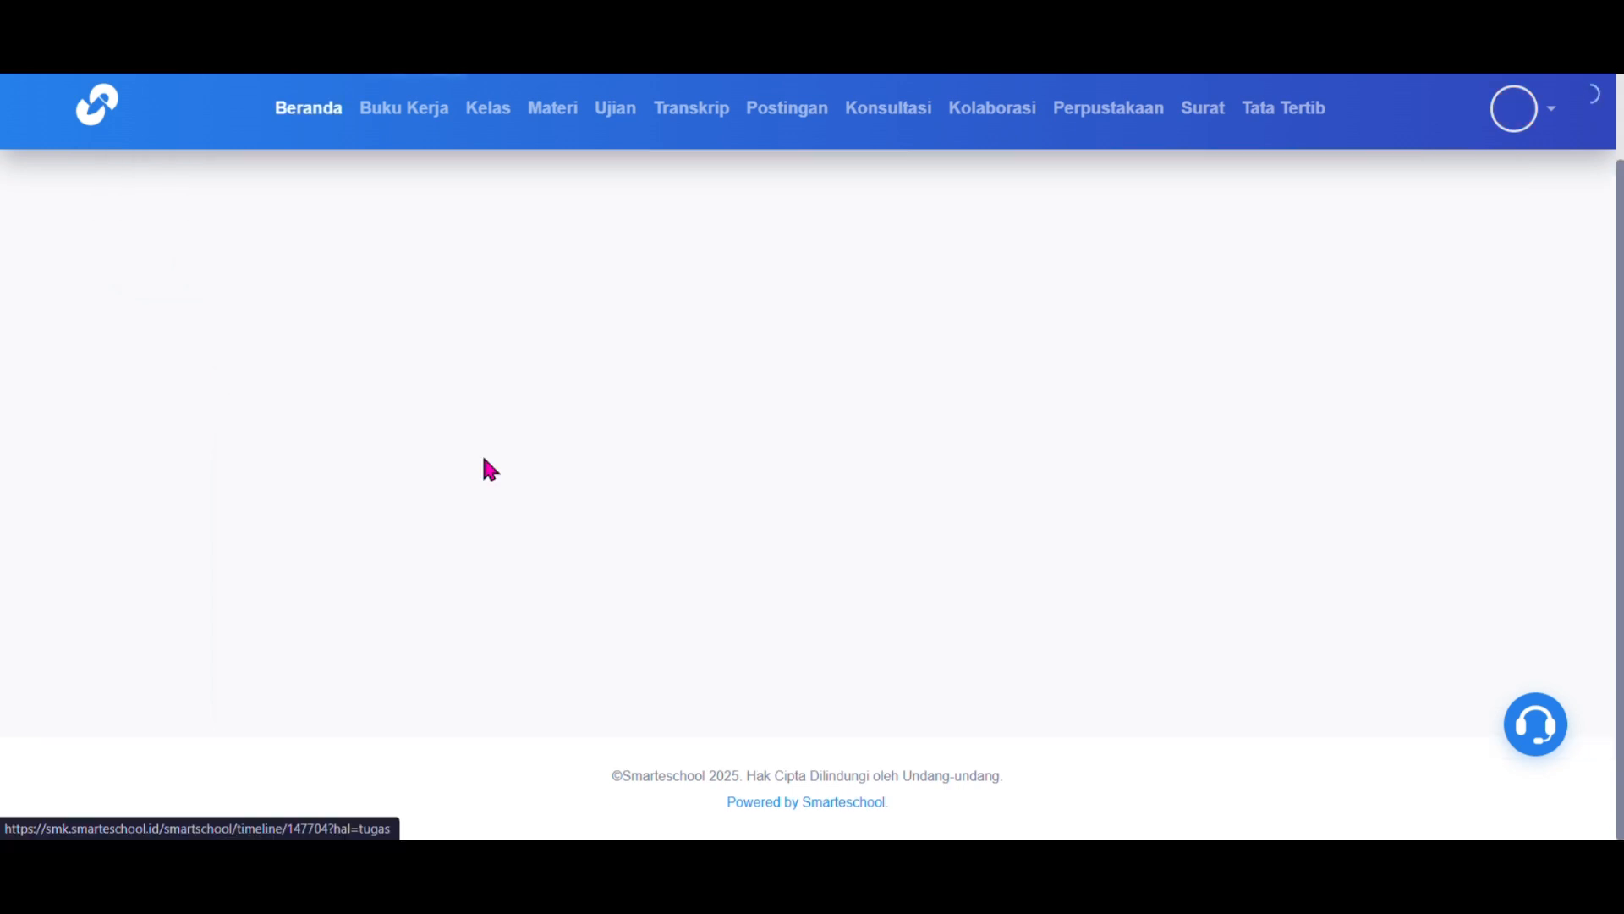
scroll(484, 461, "down", 1)
scroll(486, 462, "down", 1)
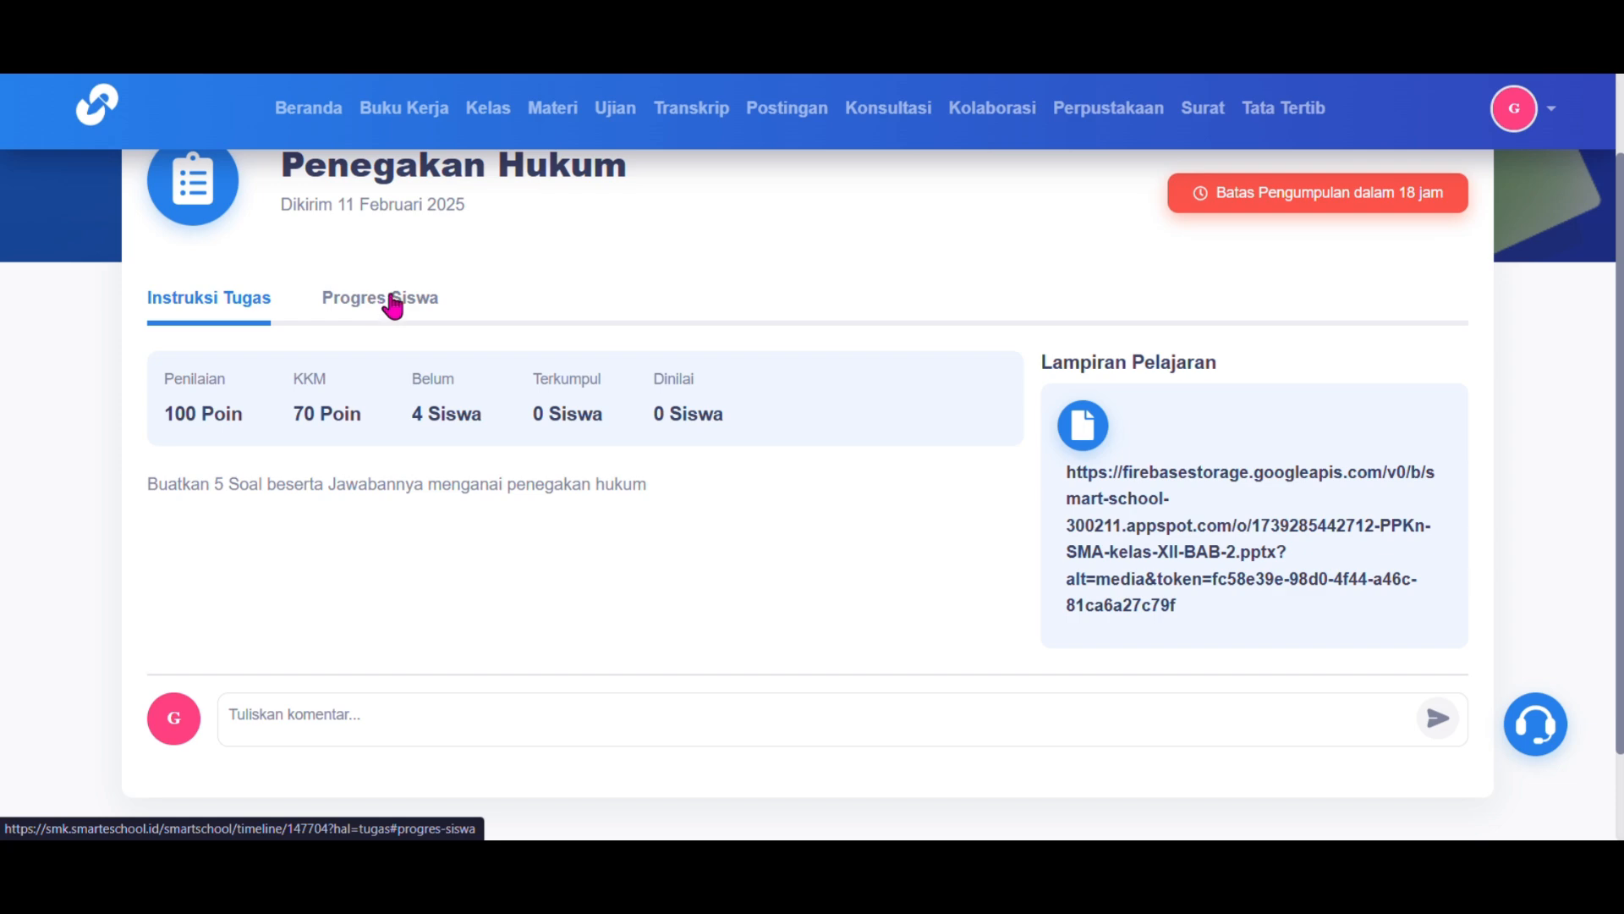
scroll(707, 327, "up", 2)
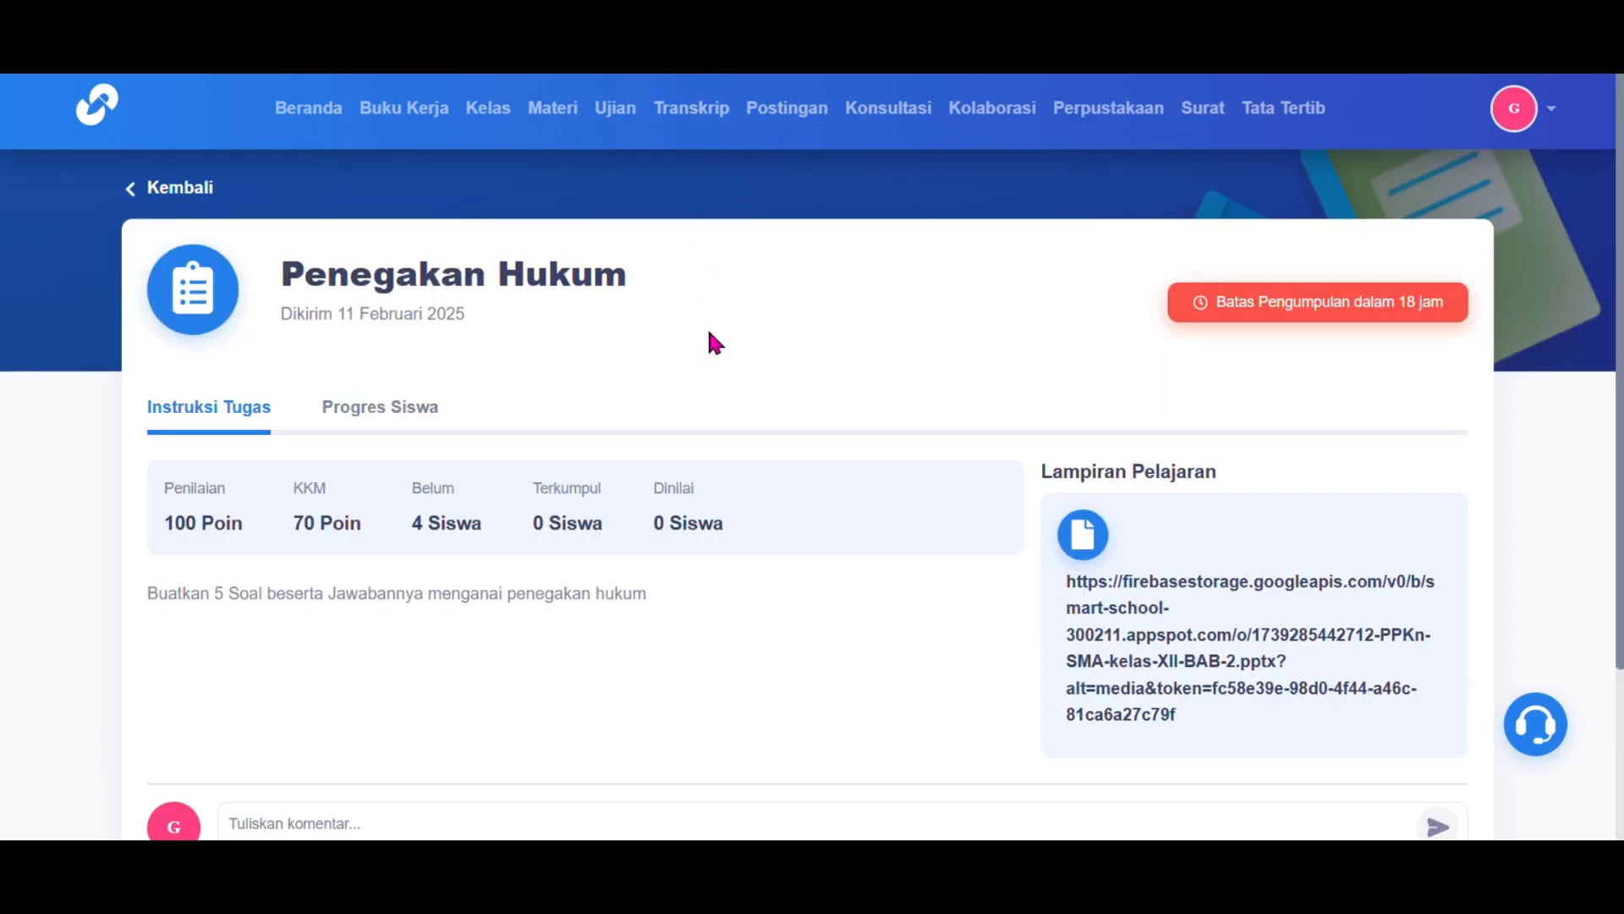
scroll(707, 327, "down", 2)
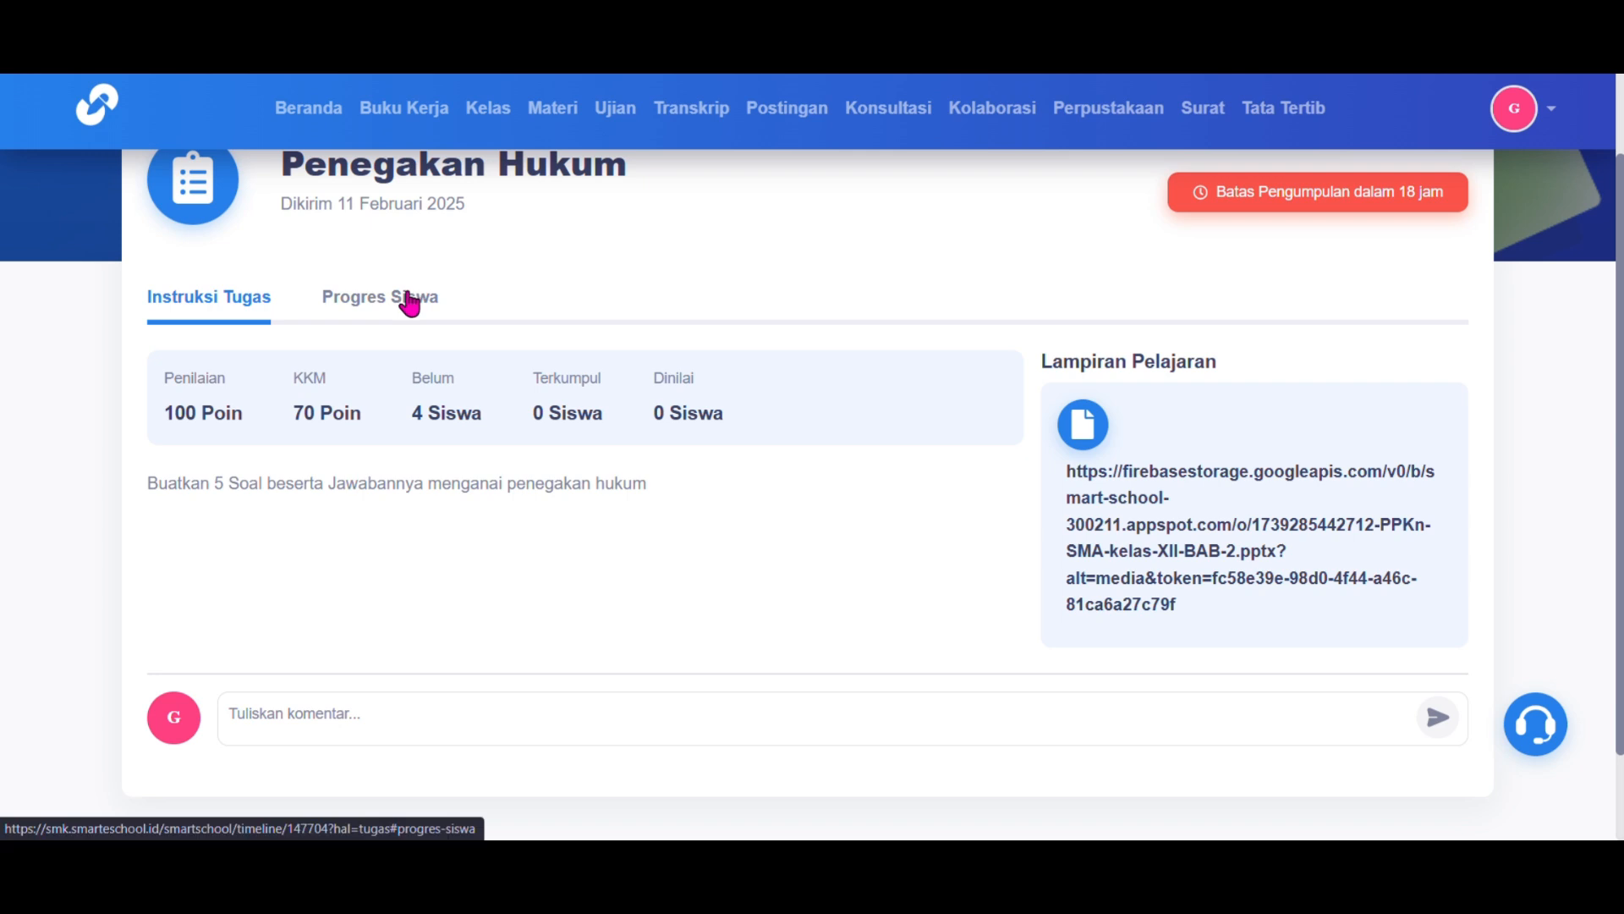
left_click(409, 302)
scroll(412, 303, "down", 1)
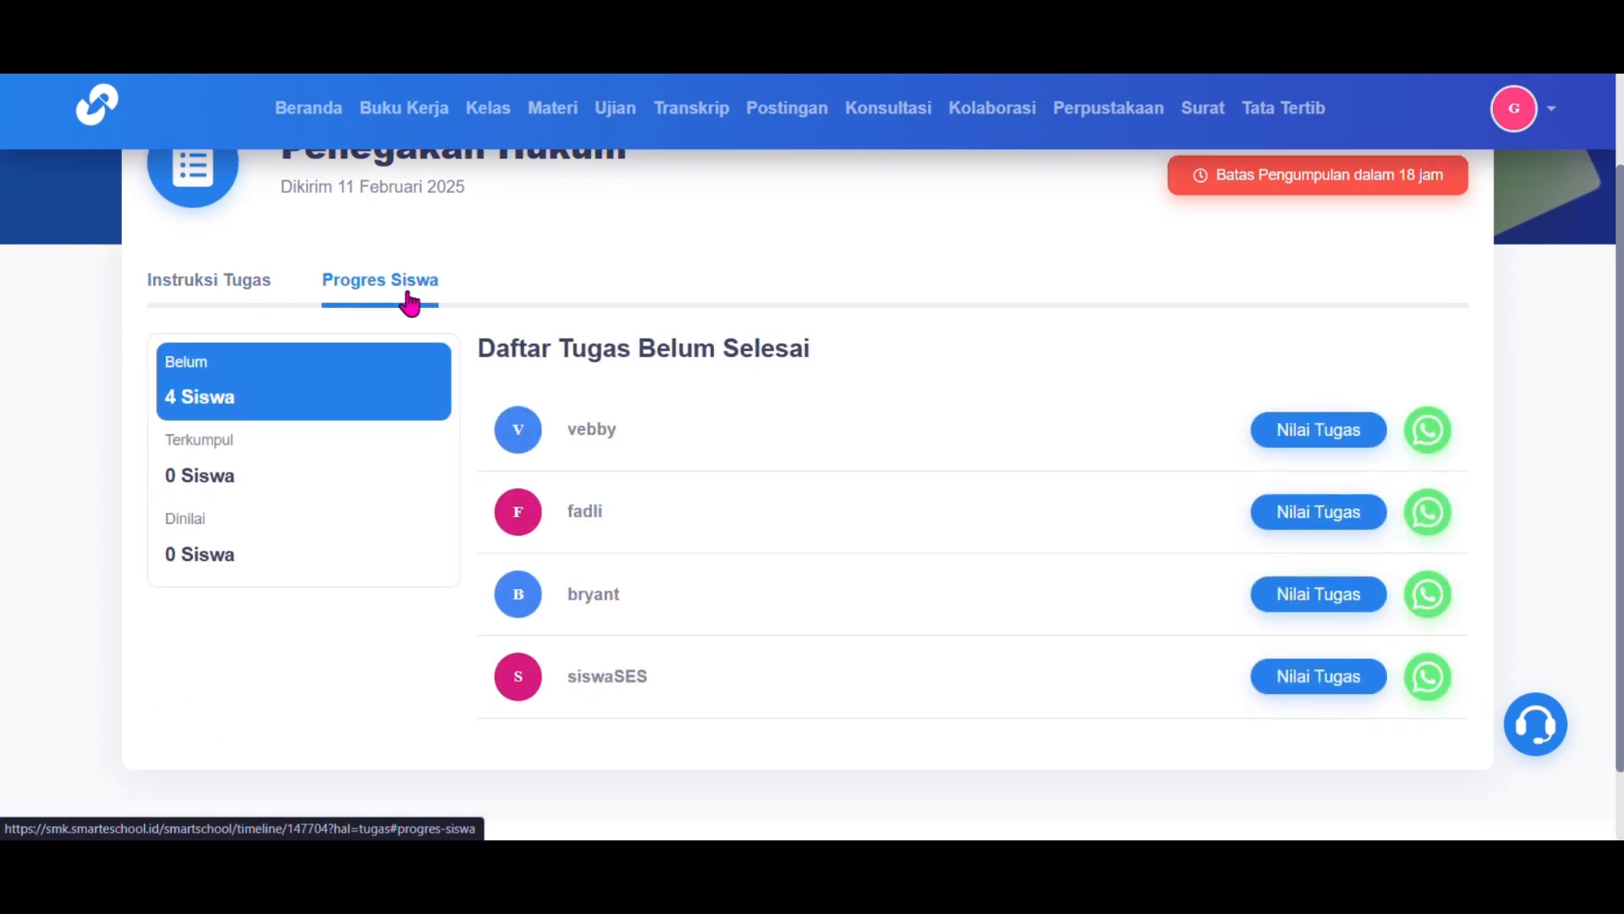
Step: Reload the assignment, check the Terkumpul, Dinilai and Belum lists, and open the submitted work
left_click(98, 52)
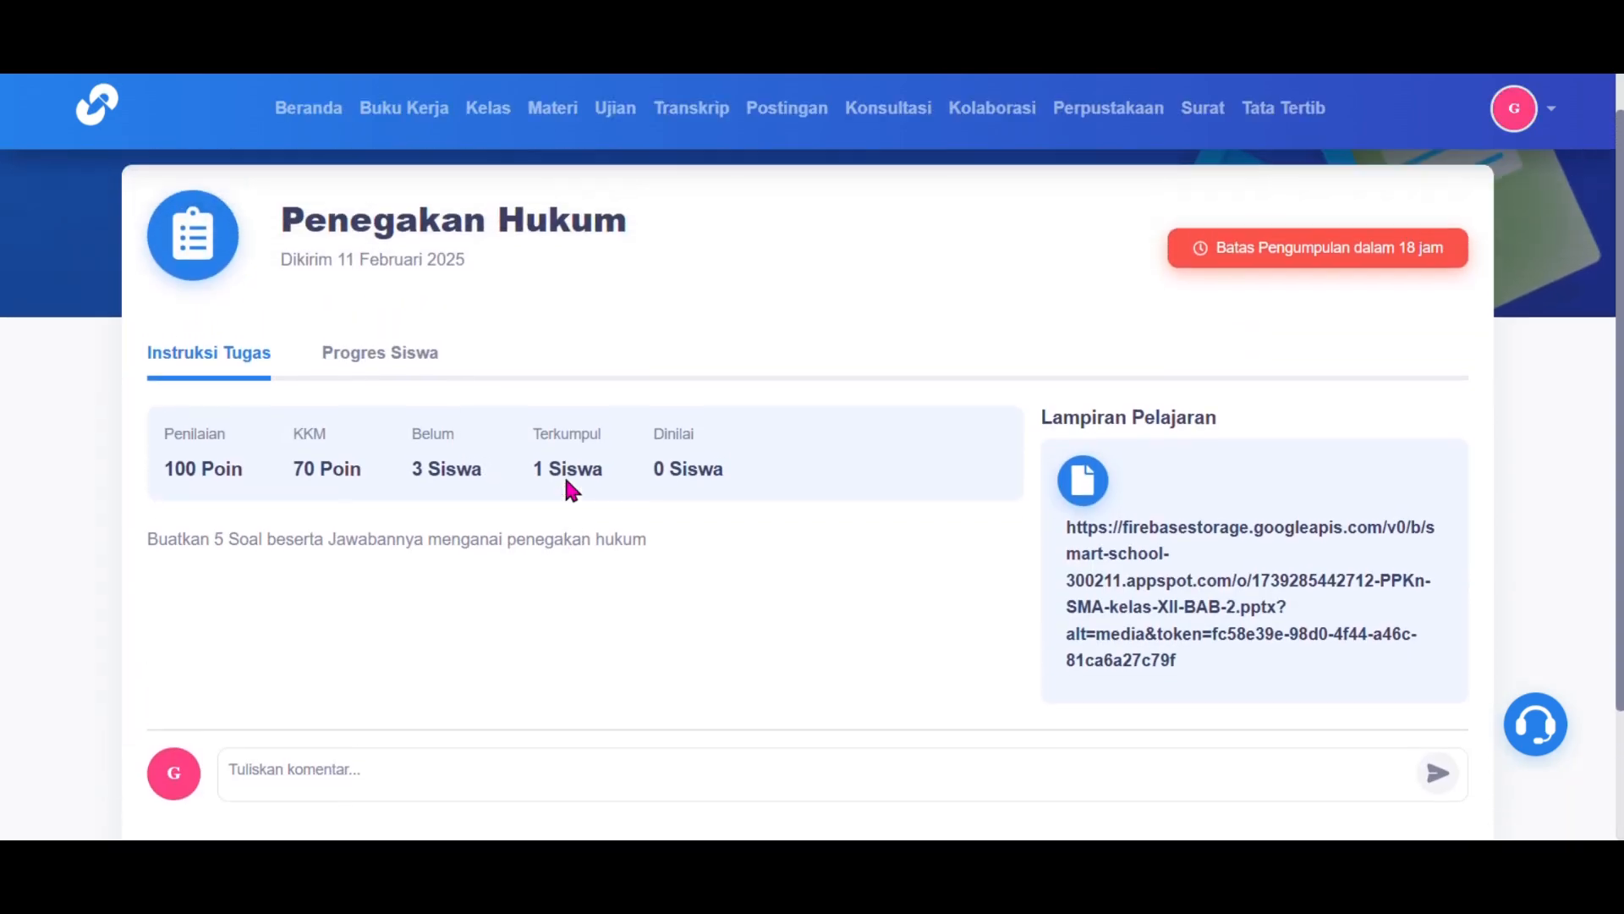
left_click(401, 362)
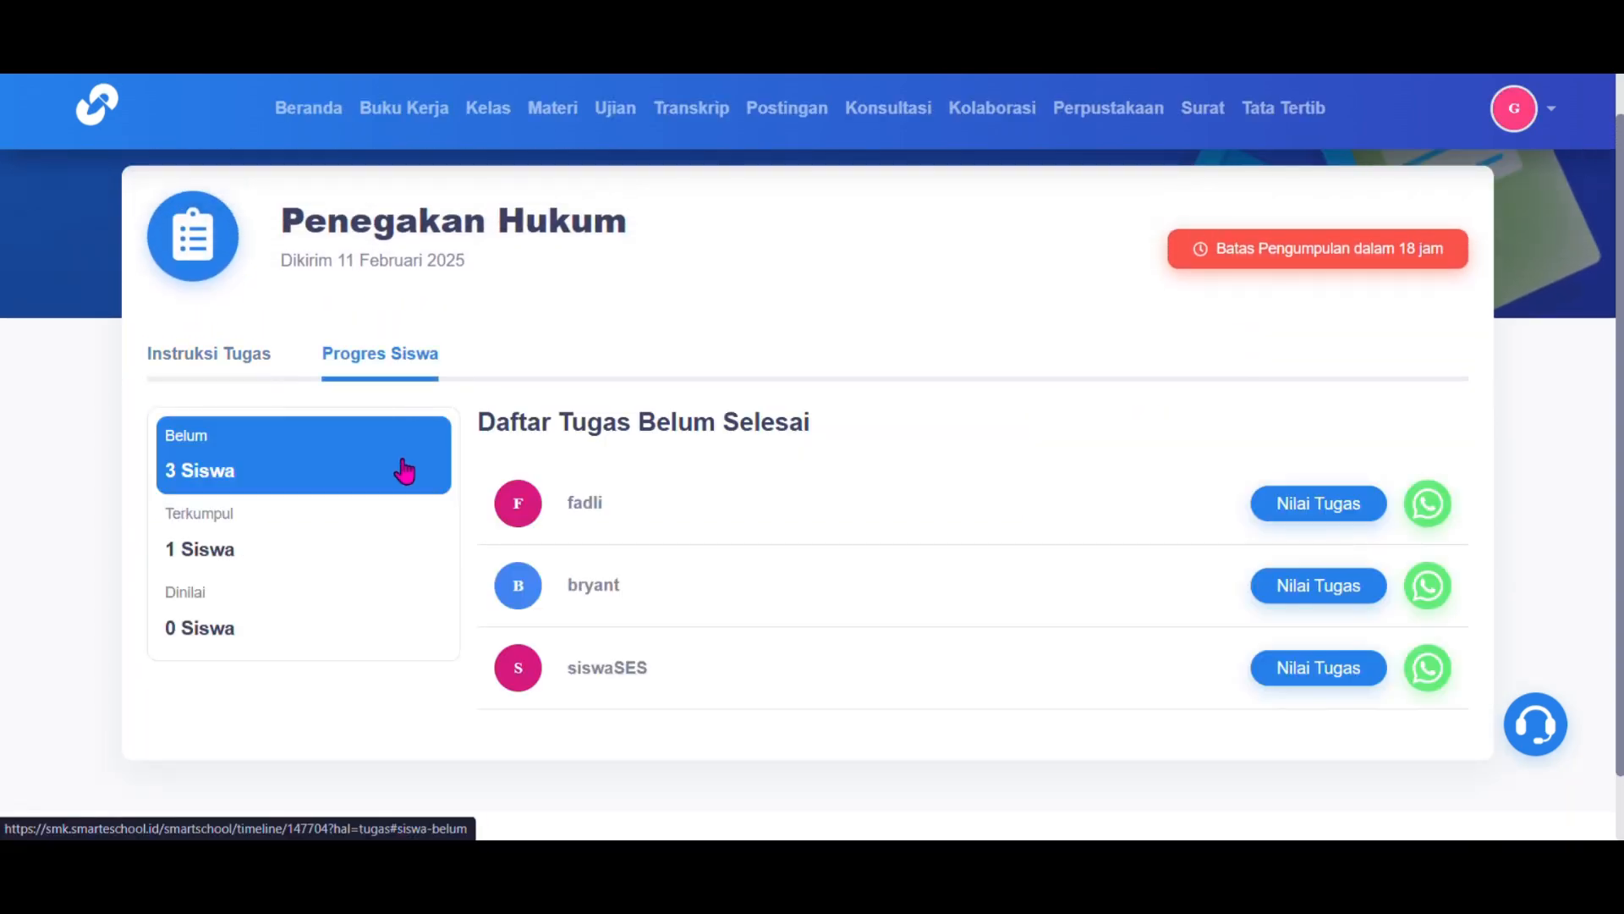
left_click(381, 563)
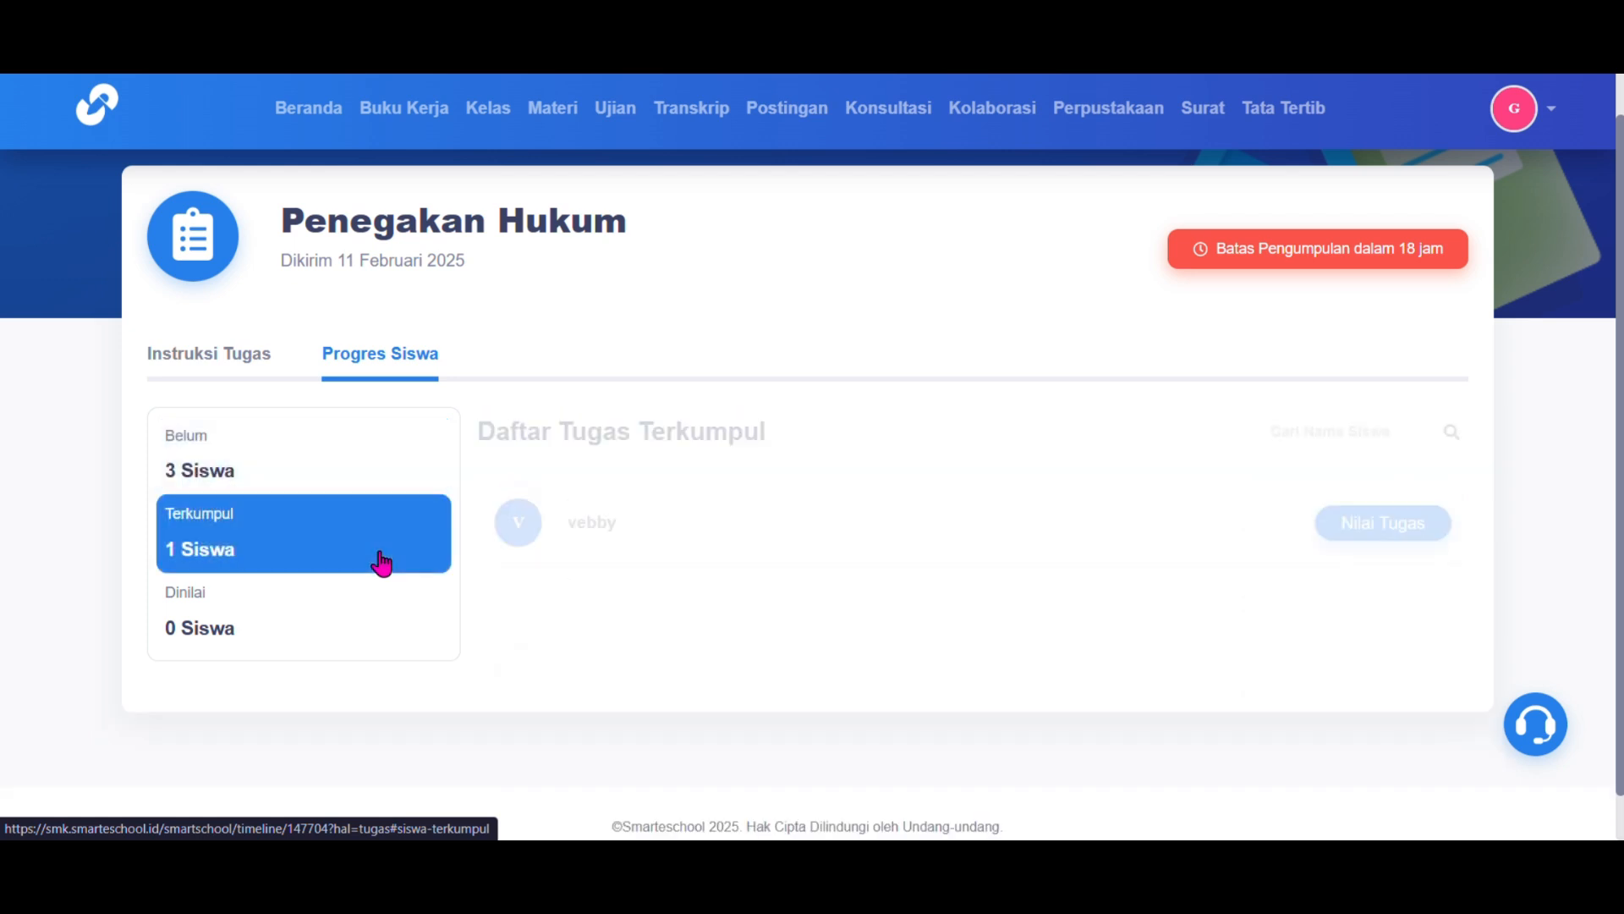
left_click(359, 632)
left_click(362, 478)
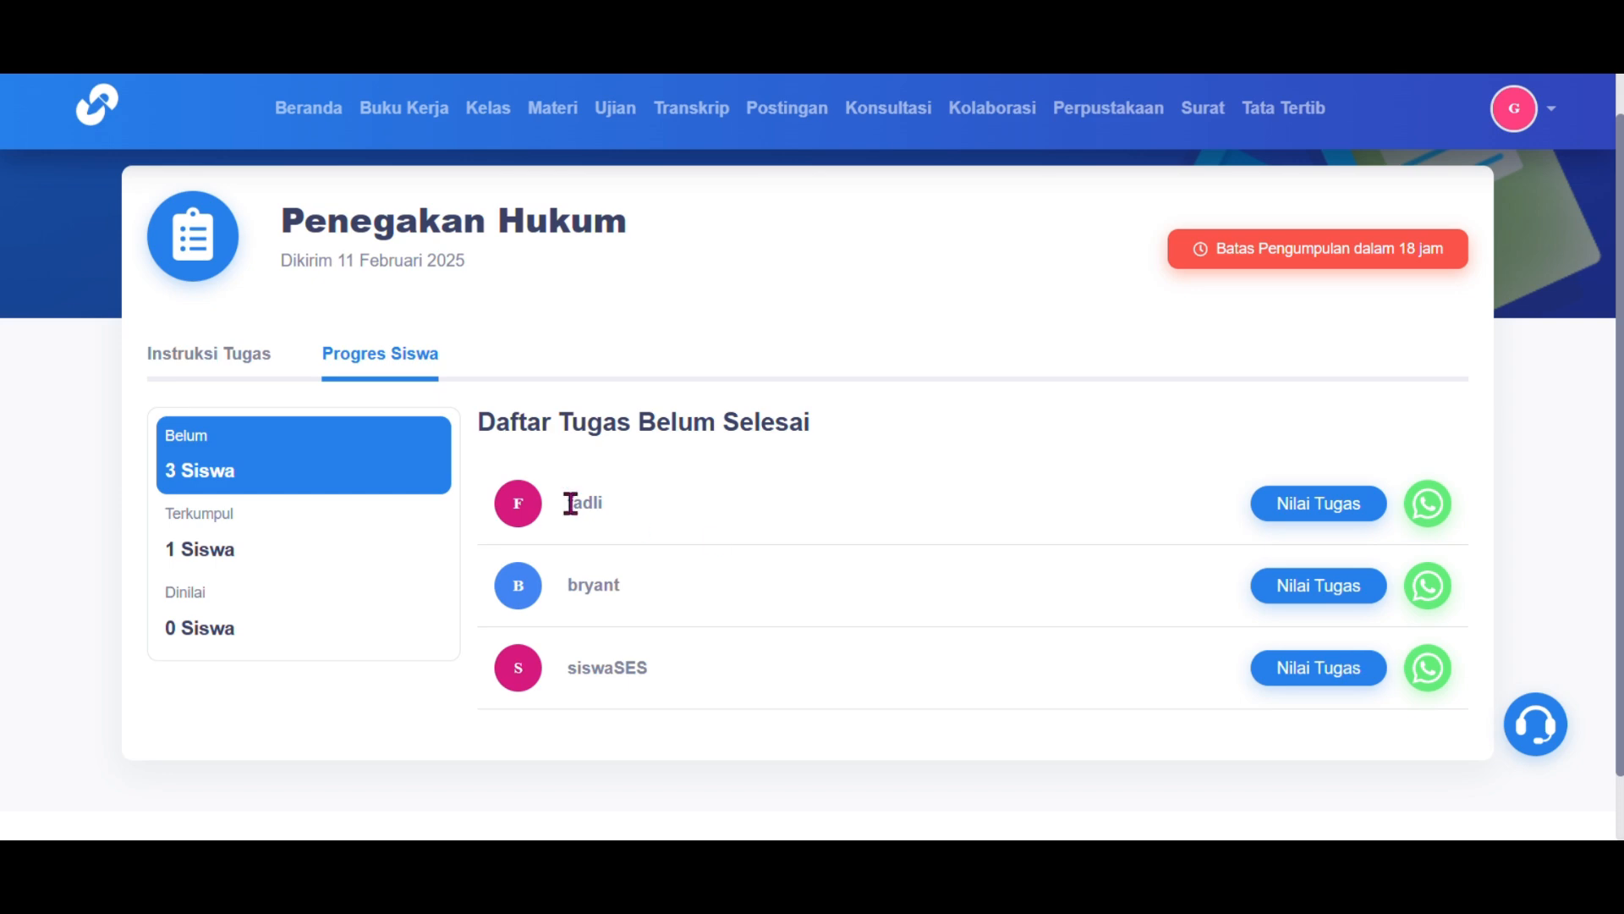
left_click(328, 546)
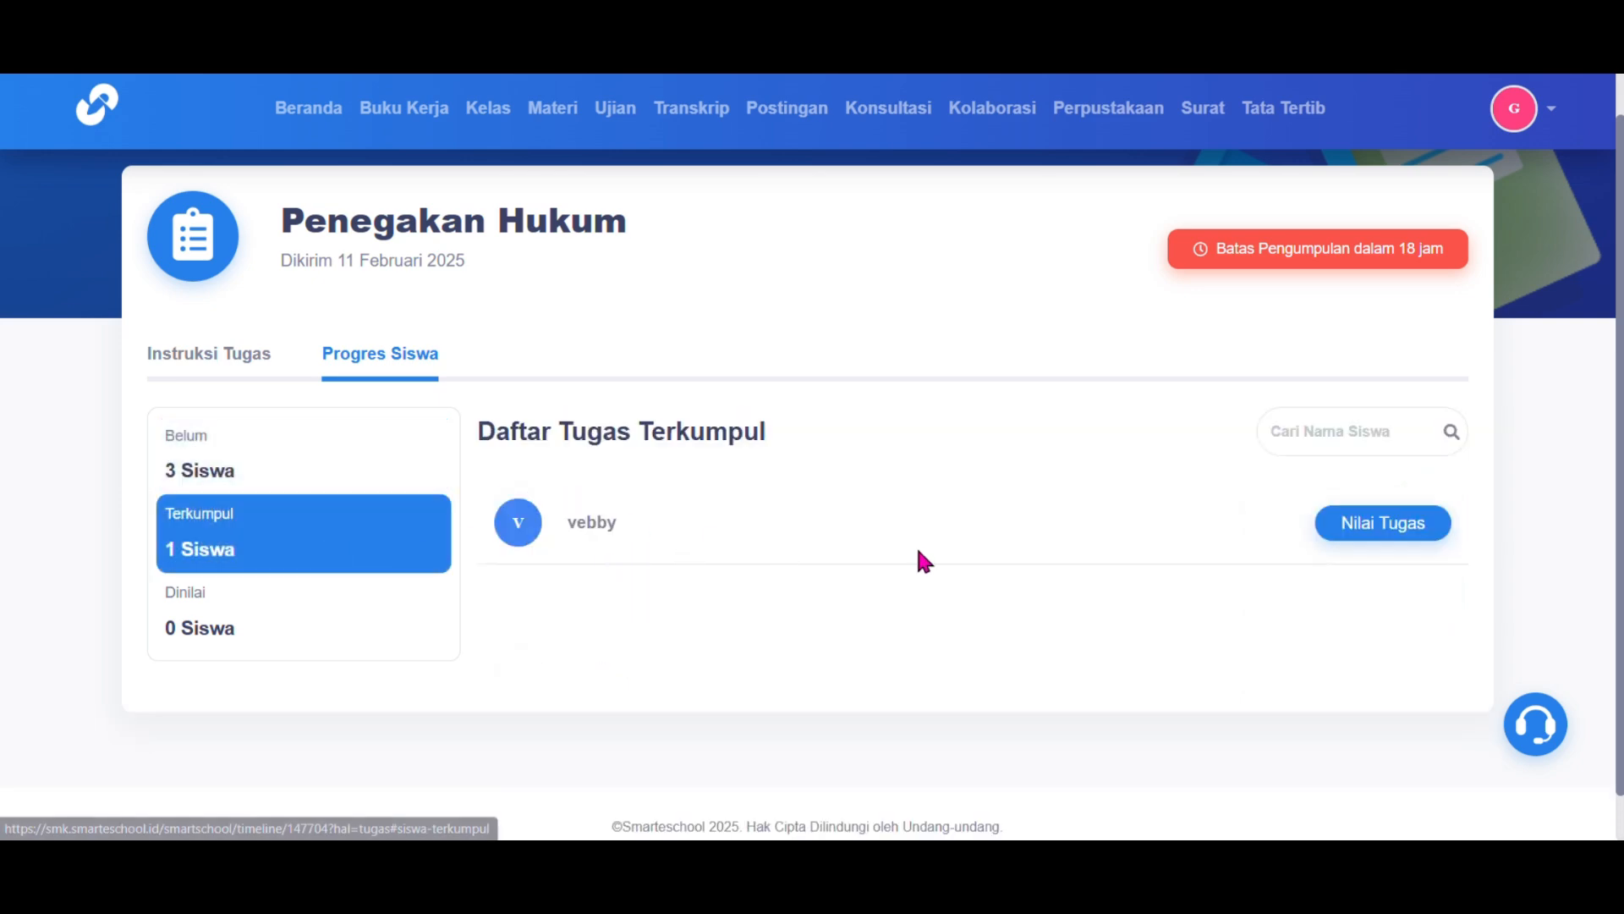
left_click(1370, 531)
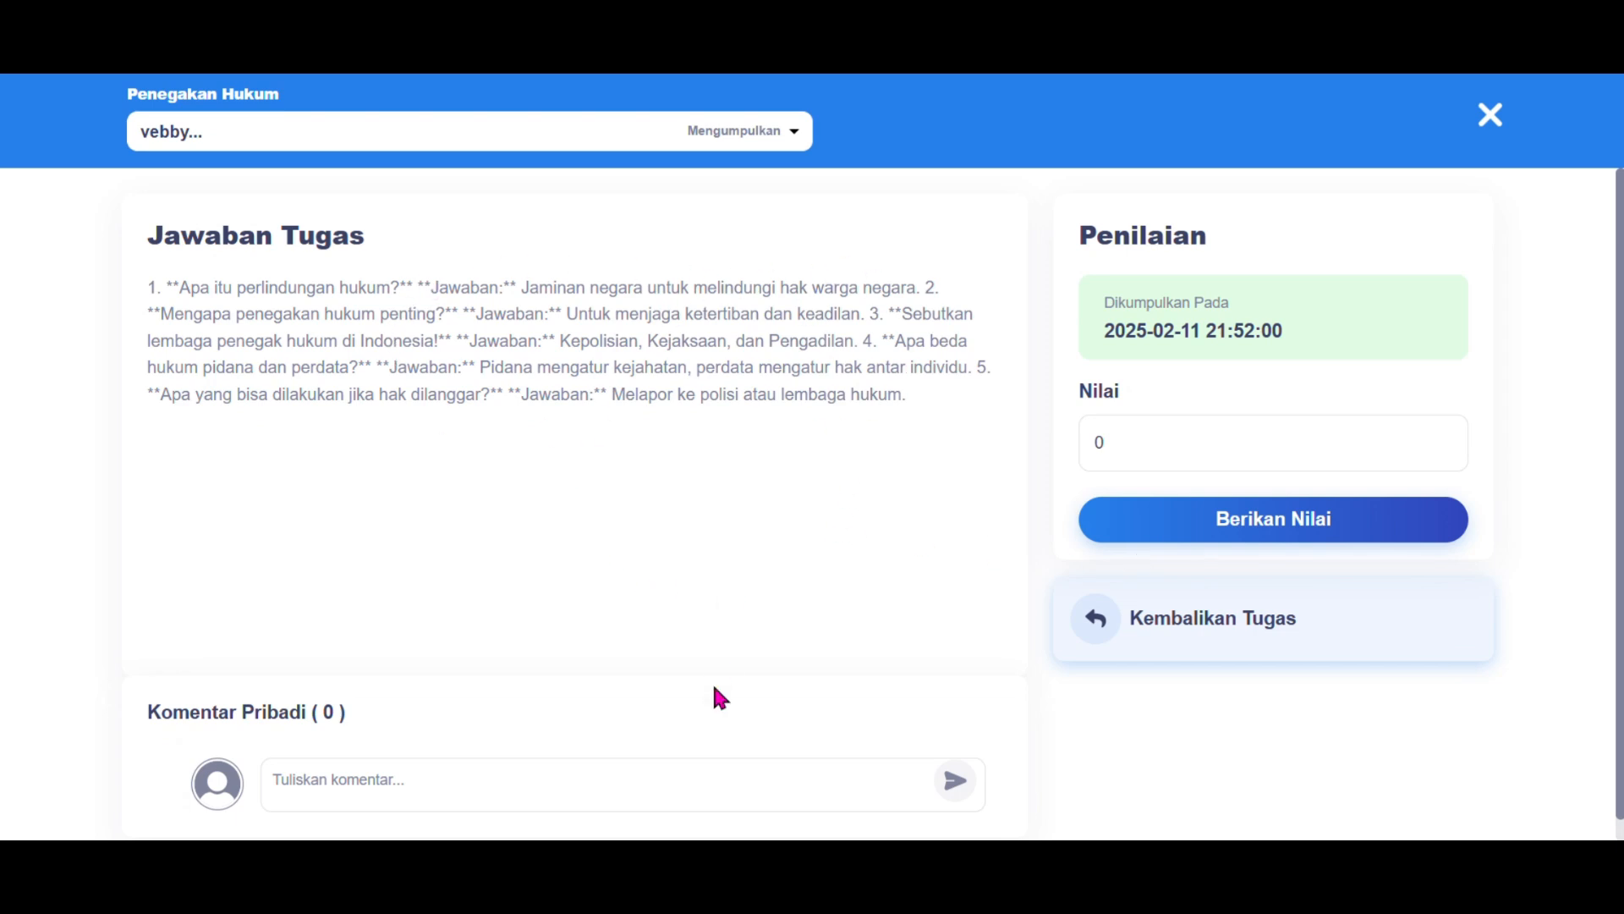
Step: Post the private comment 'sangat bagus' on the submitted answer
left_click(787, 782)
type("sangat bagus")
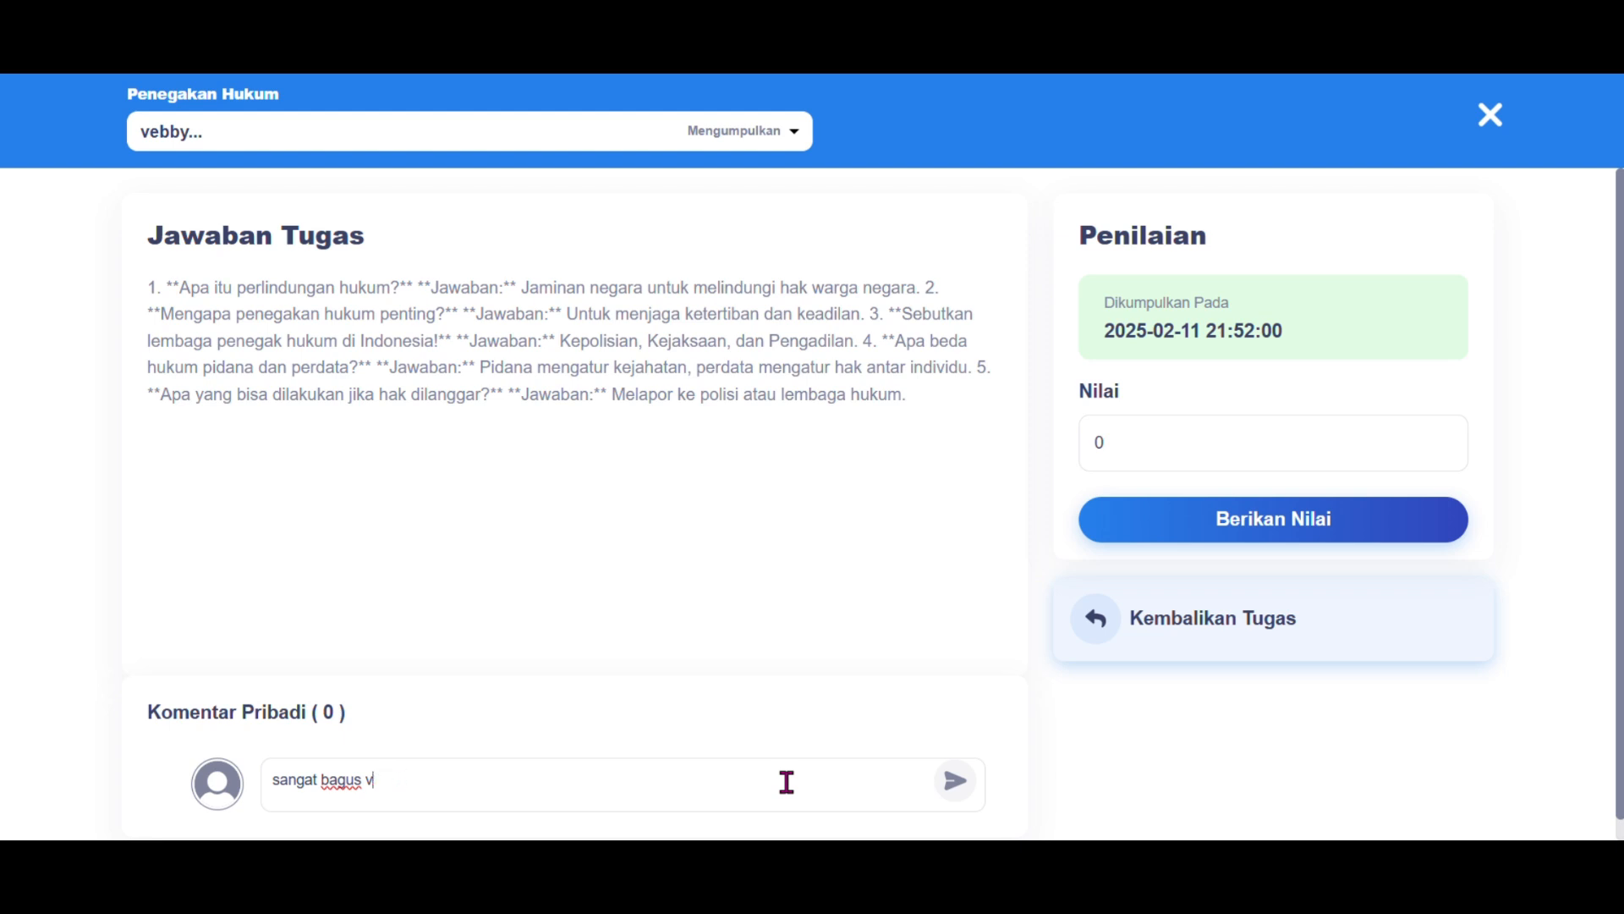
left_click(956, 791)
Step: Enter and submit a score of 85, then close the grading view
left_click(1178, 459)
scroll(1174, 461, "down", 1)
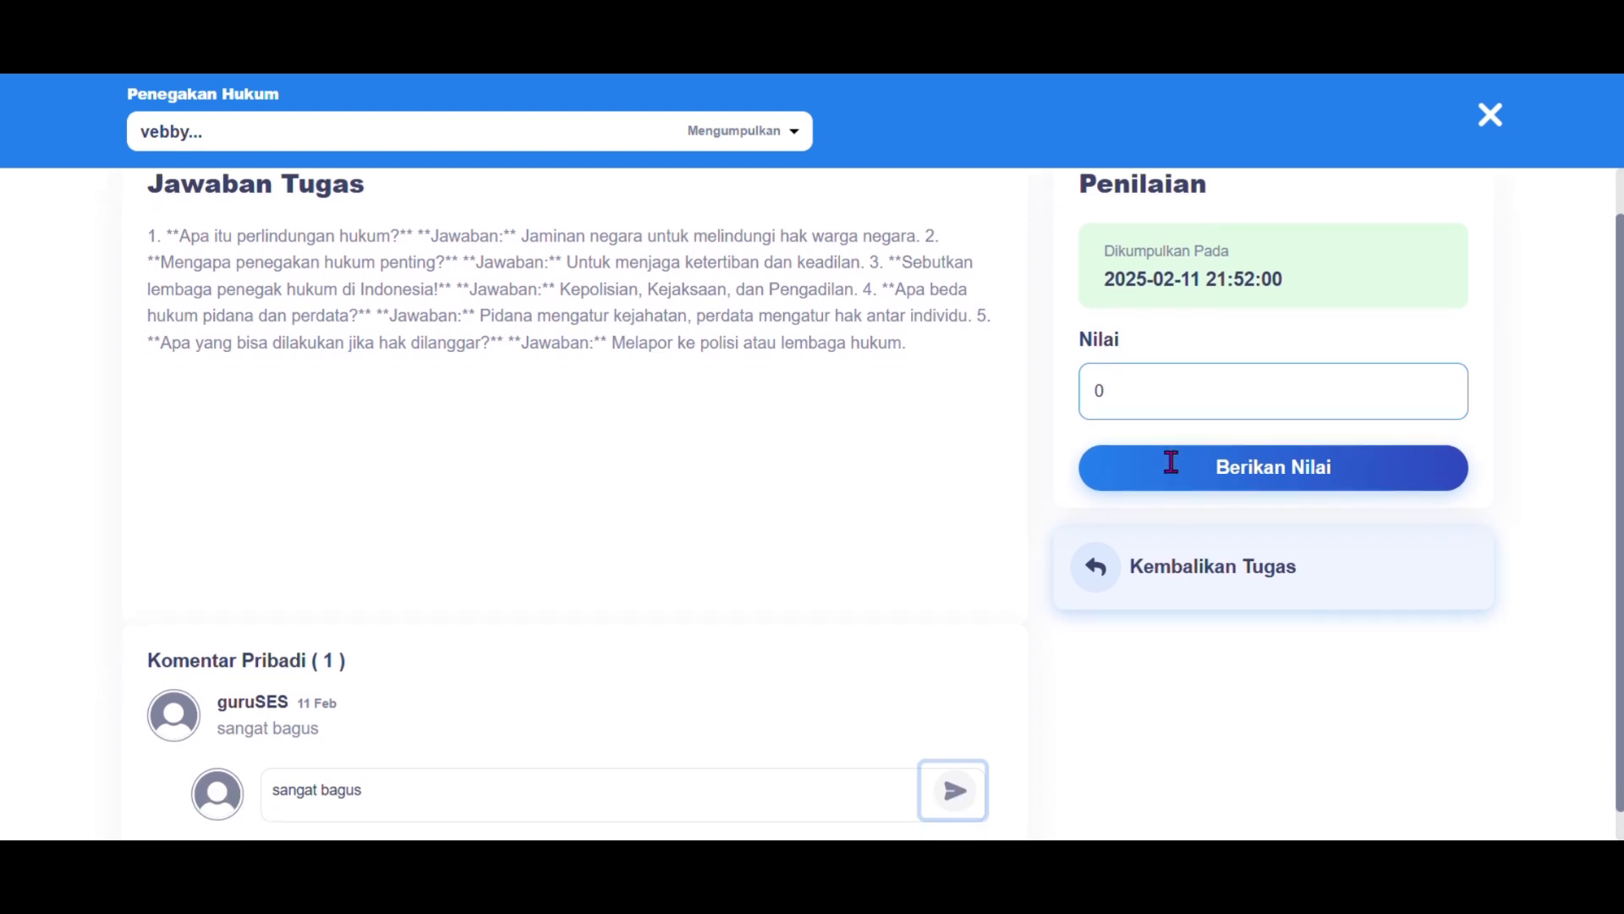
key("BackSpace")
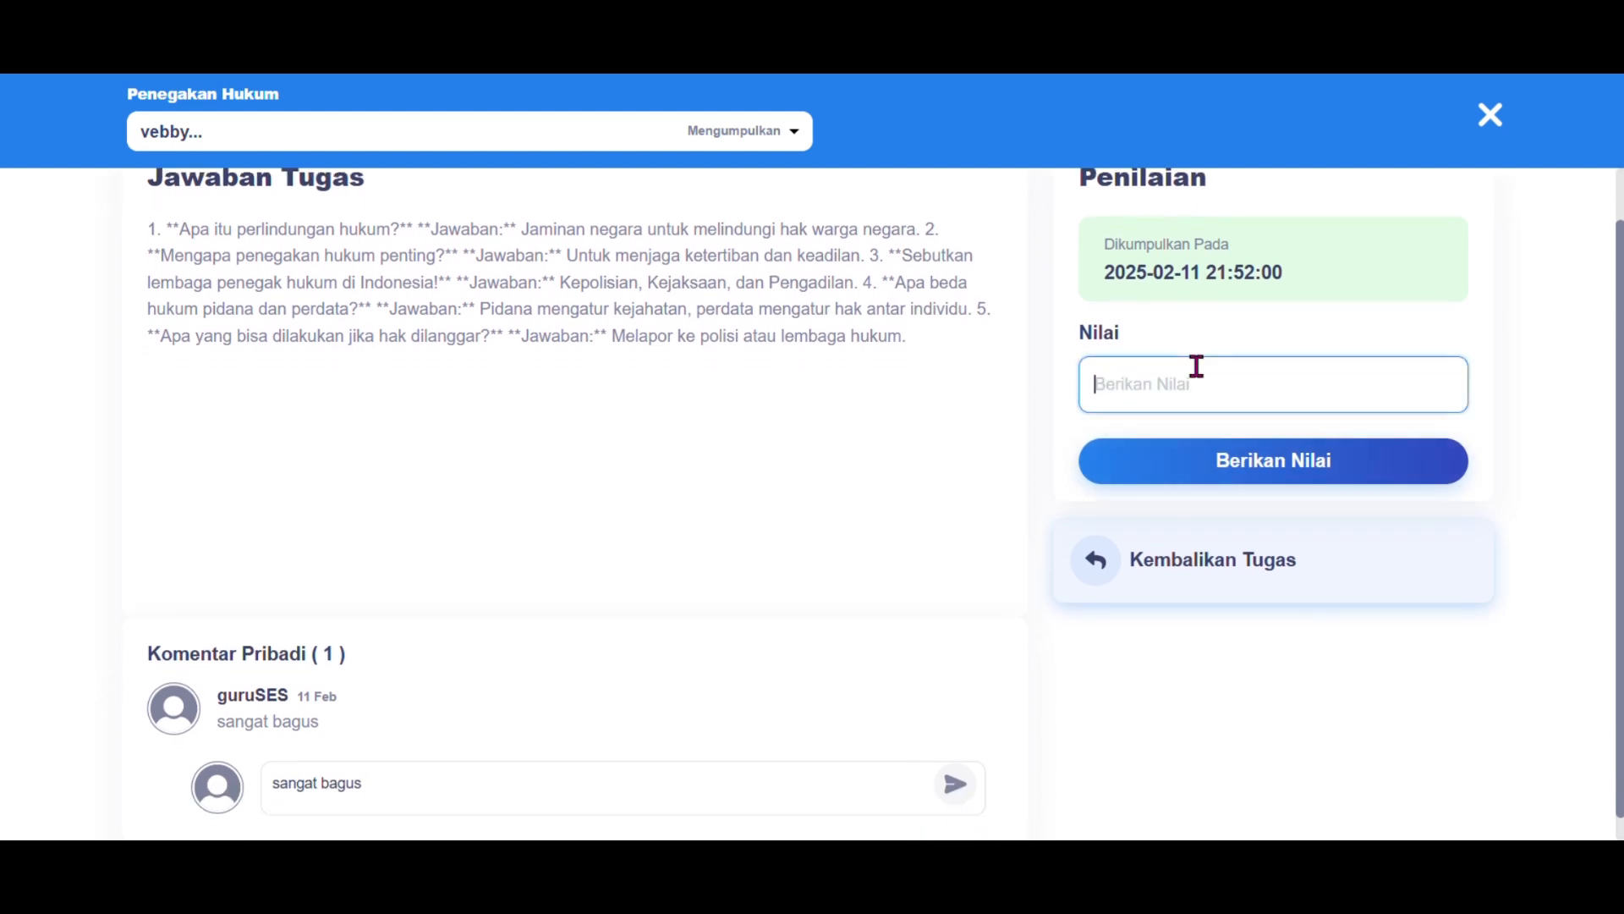
type("85")
scroll(1196, 366, "up", 1)
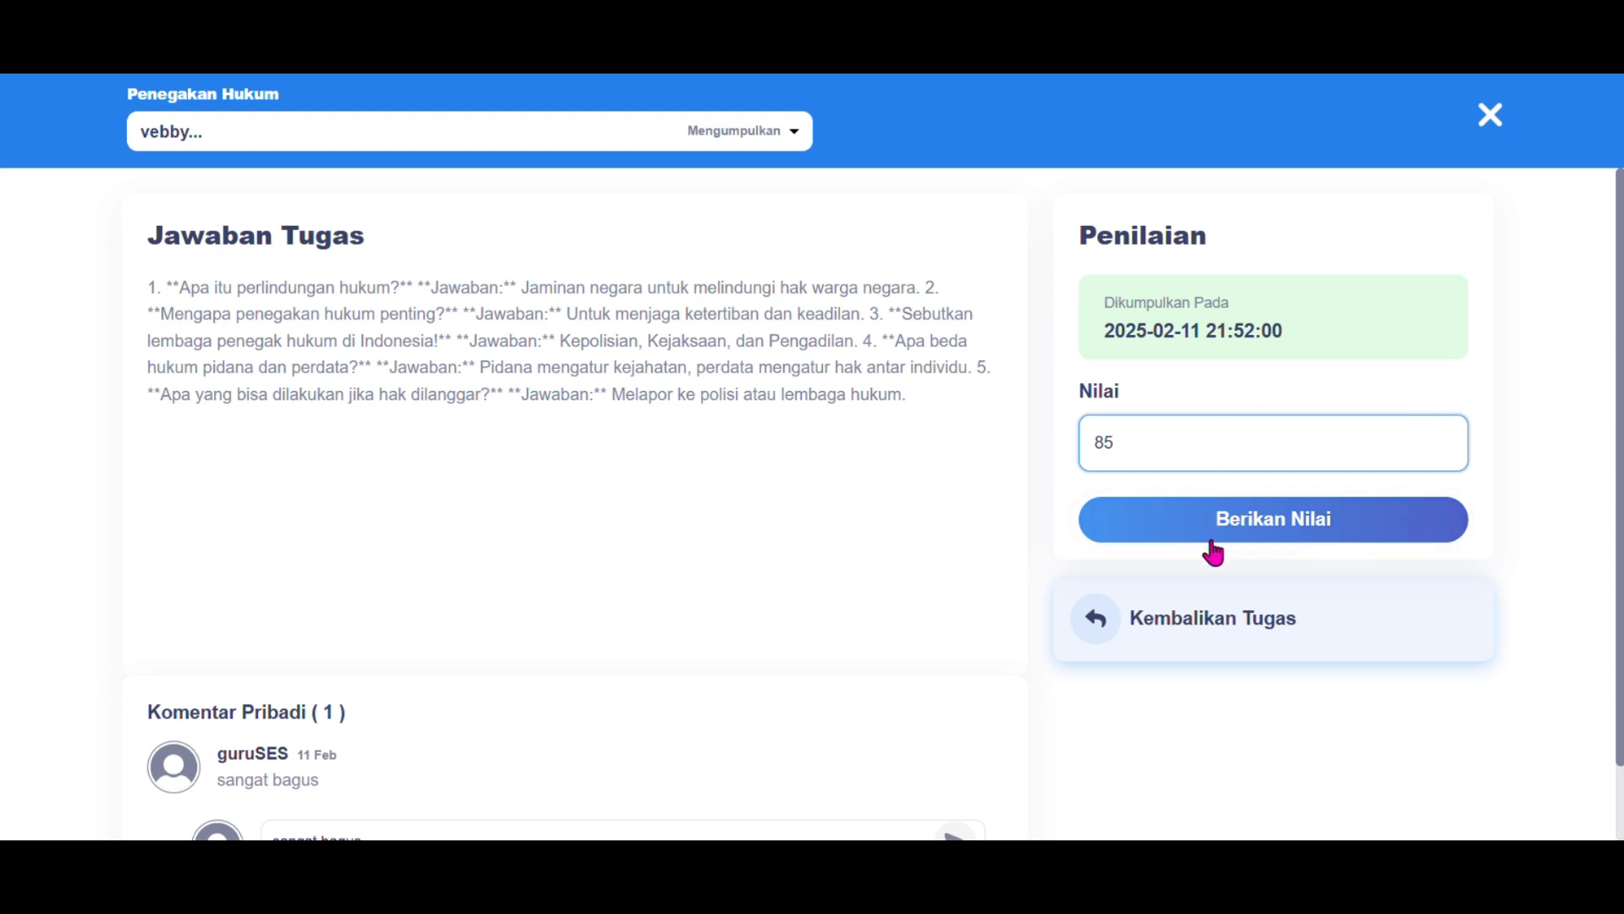
left_click(1238, 535)
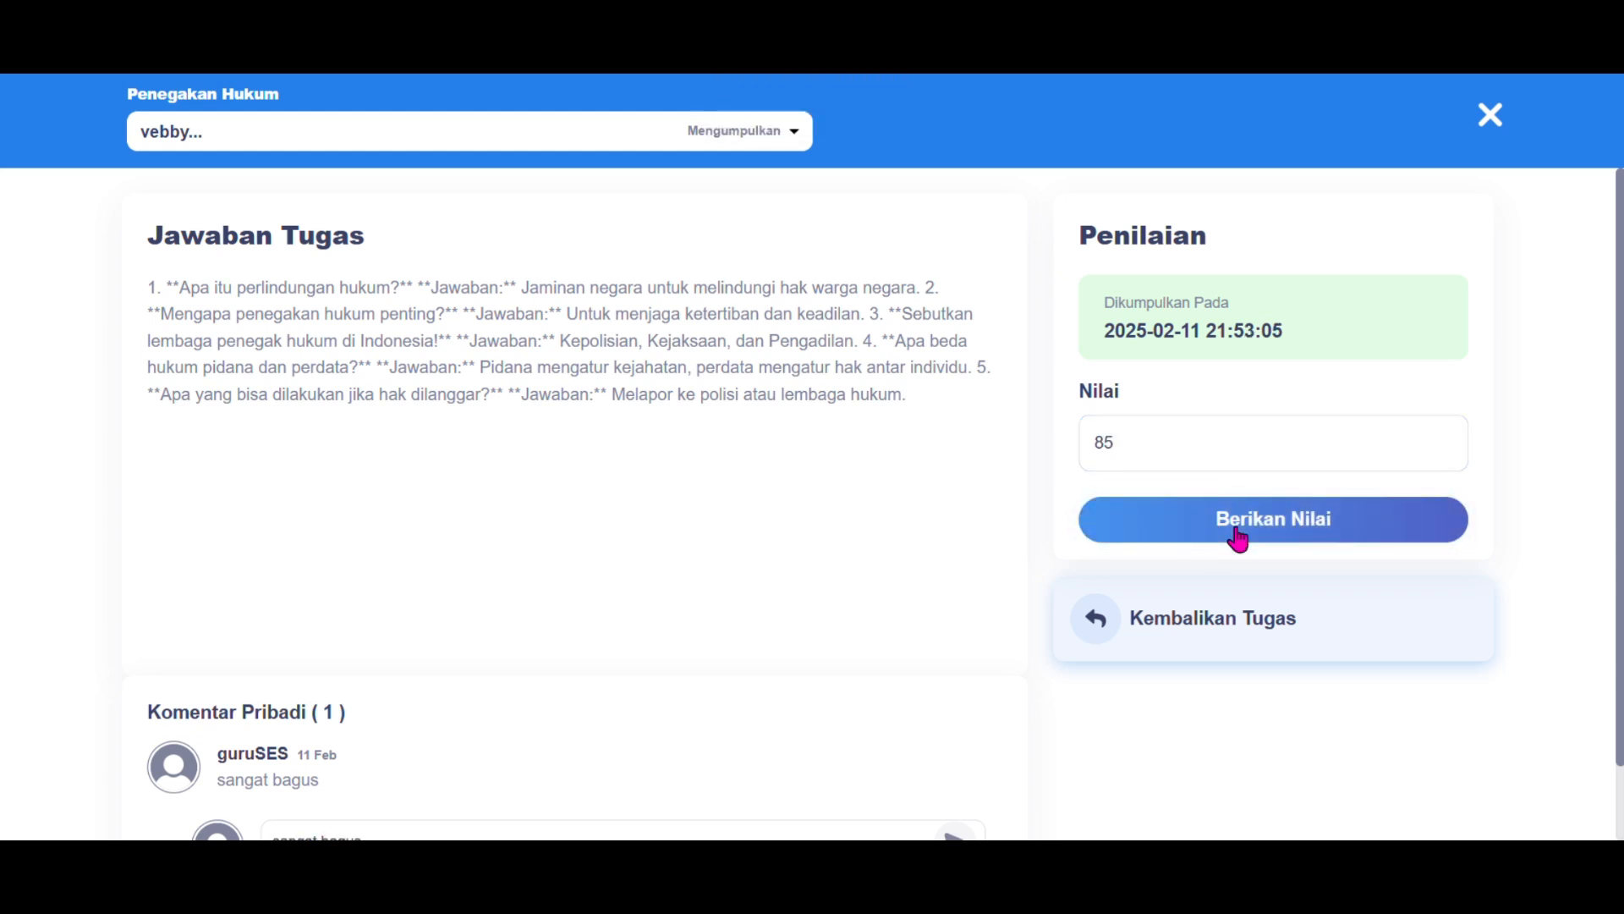
left_click(1482, 127)
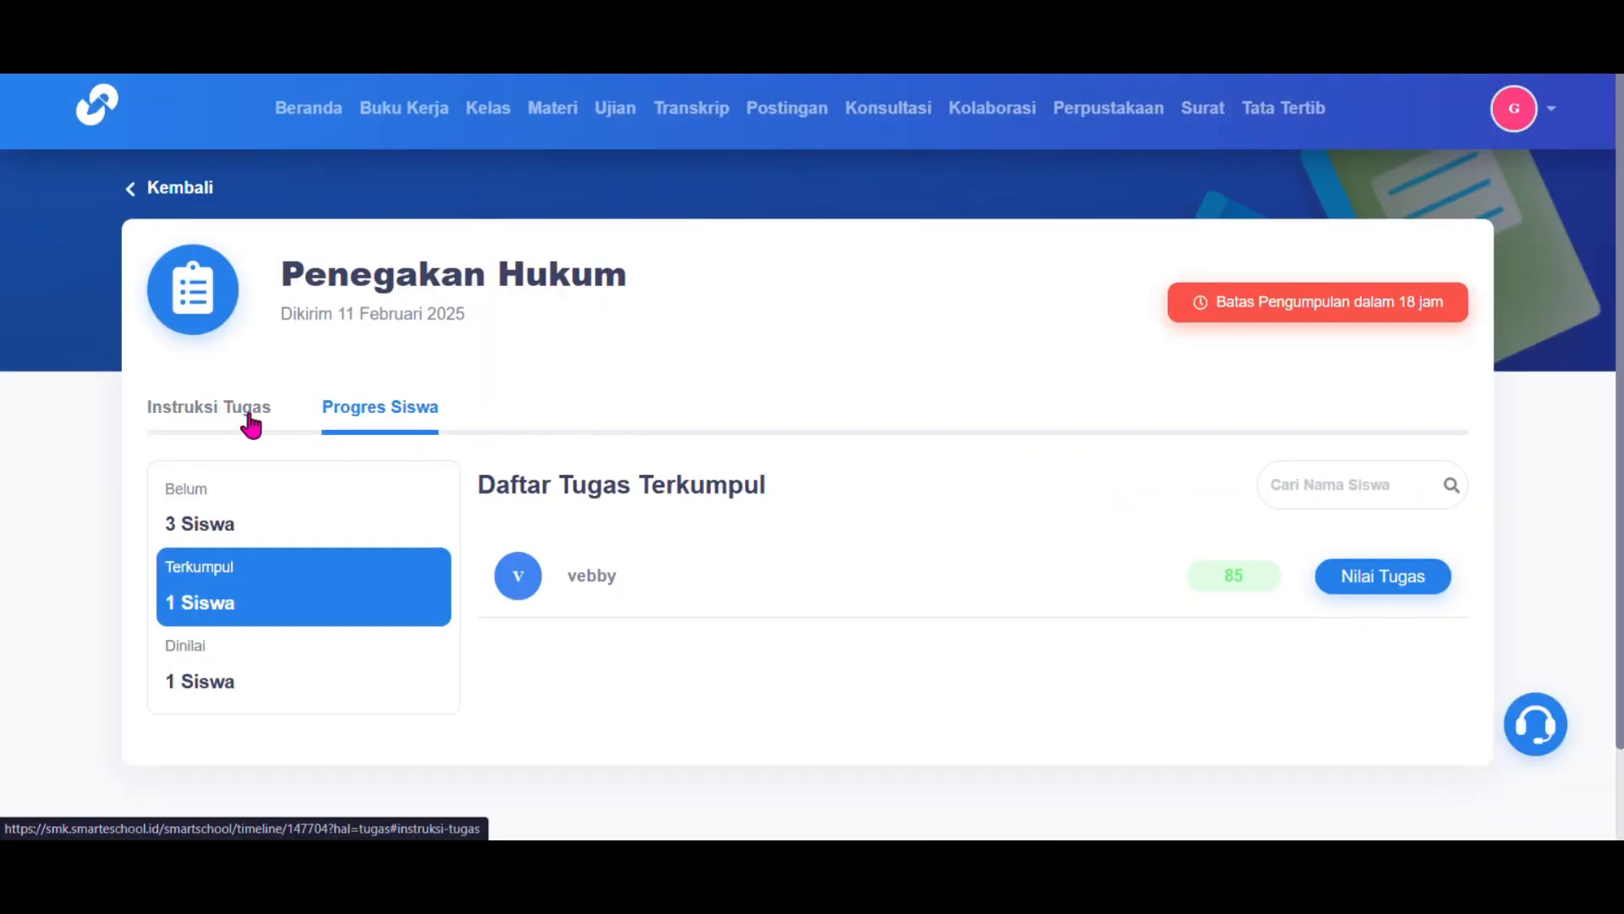
Step: Go back to the X SMK 1 class's Pertemuan list and start a new meeting
left_click(161, 191)
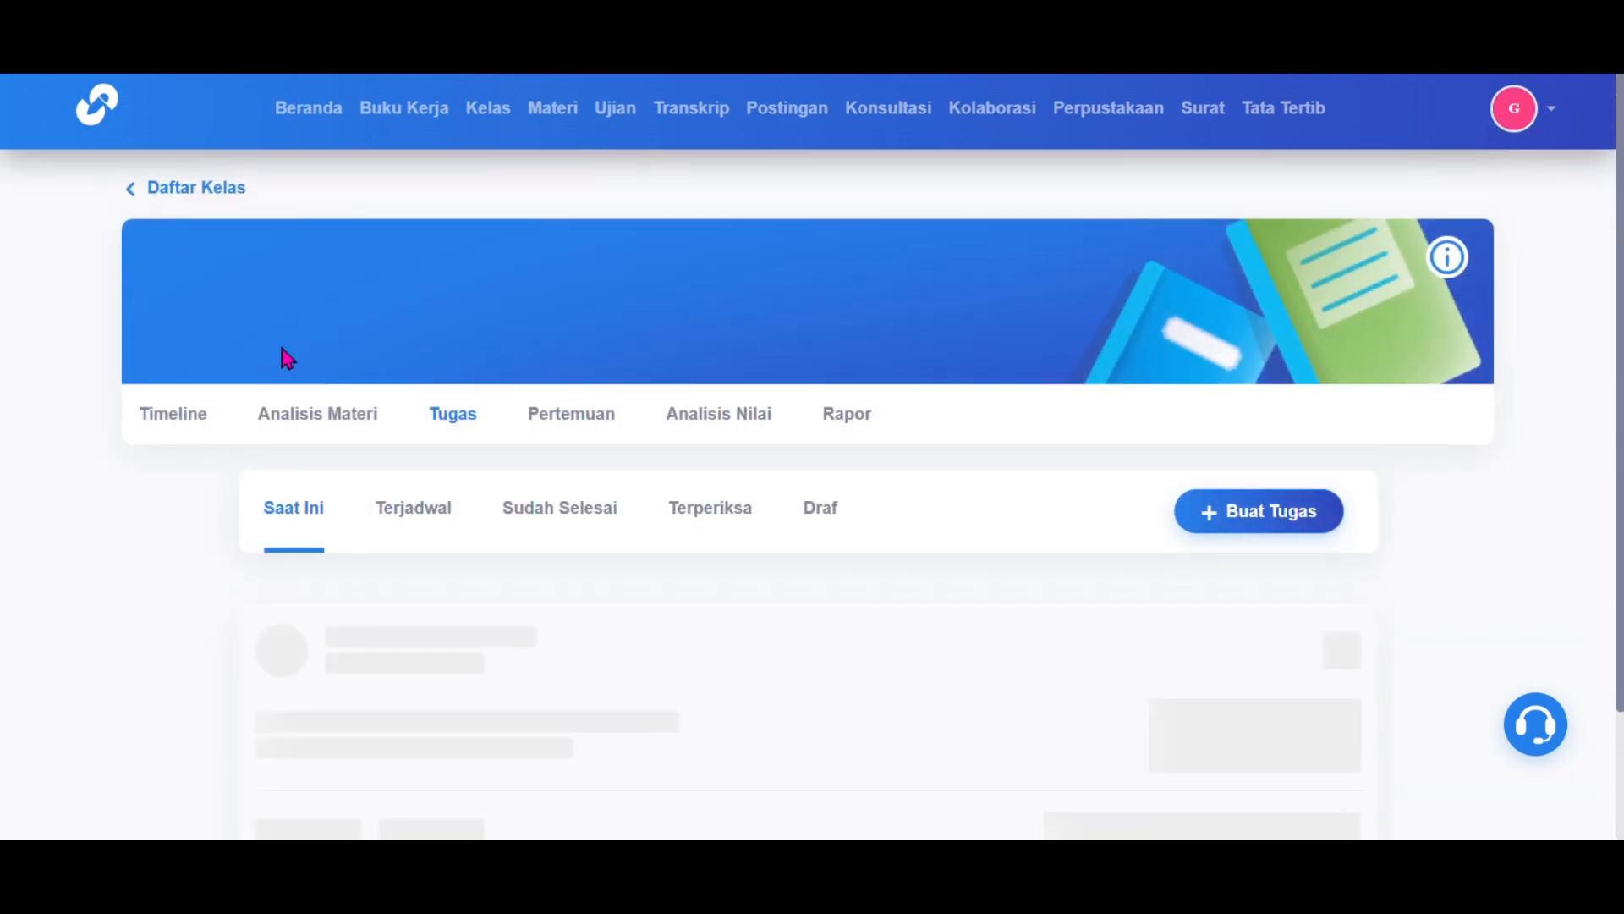
scroll(562, 304, "down", 2)
left_click(561, 296)
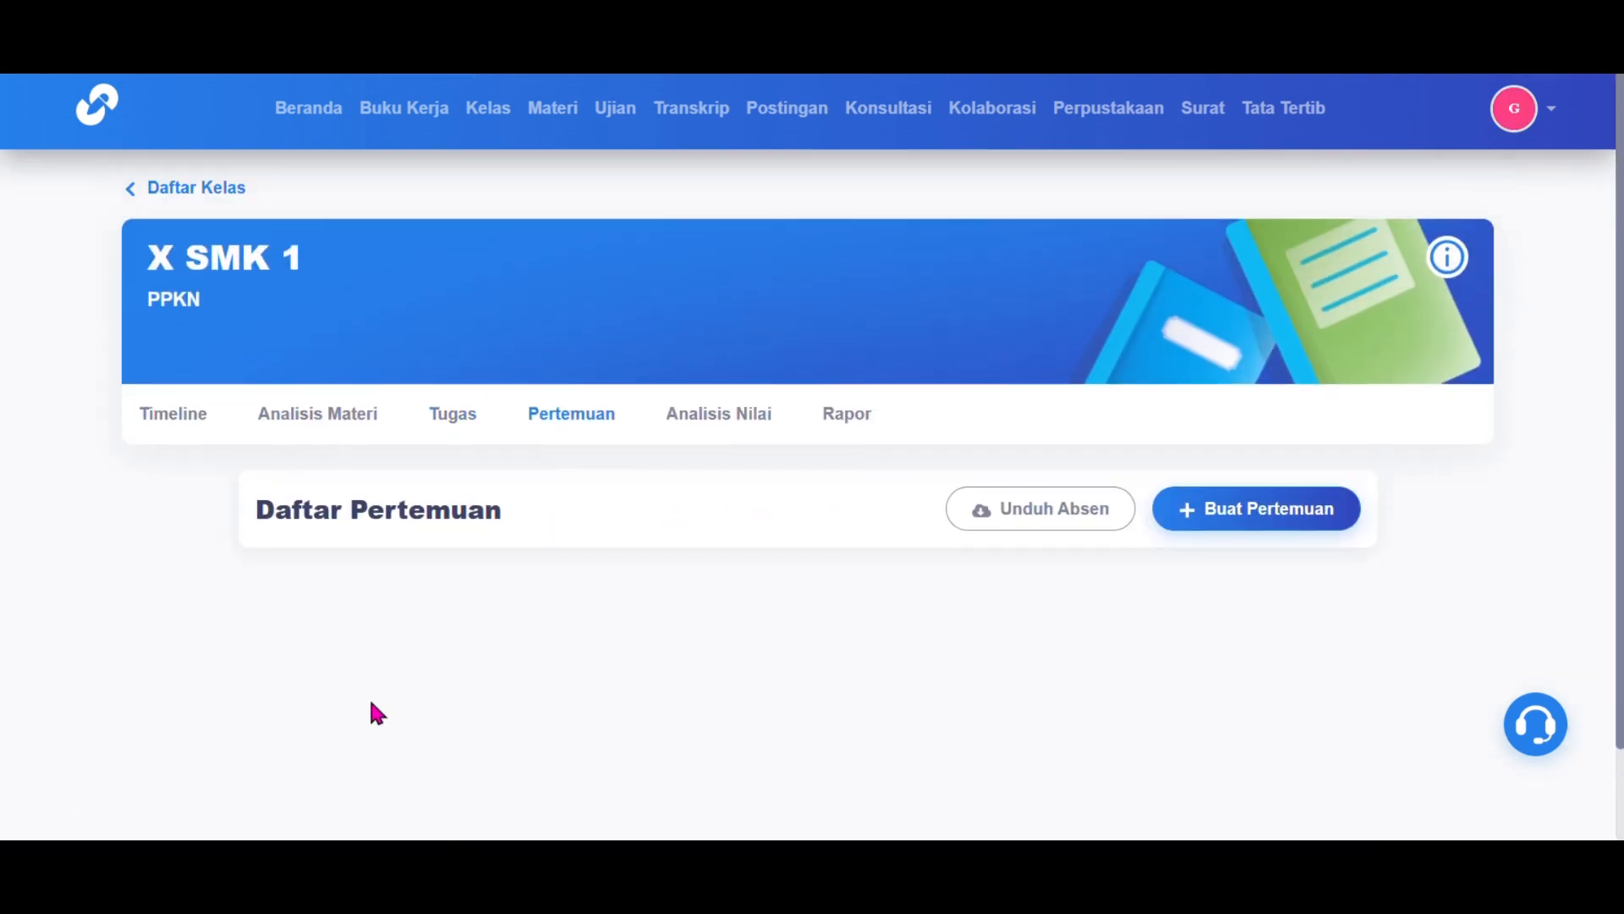
left_click(1287, 511)
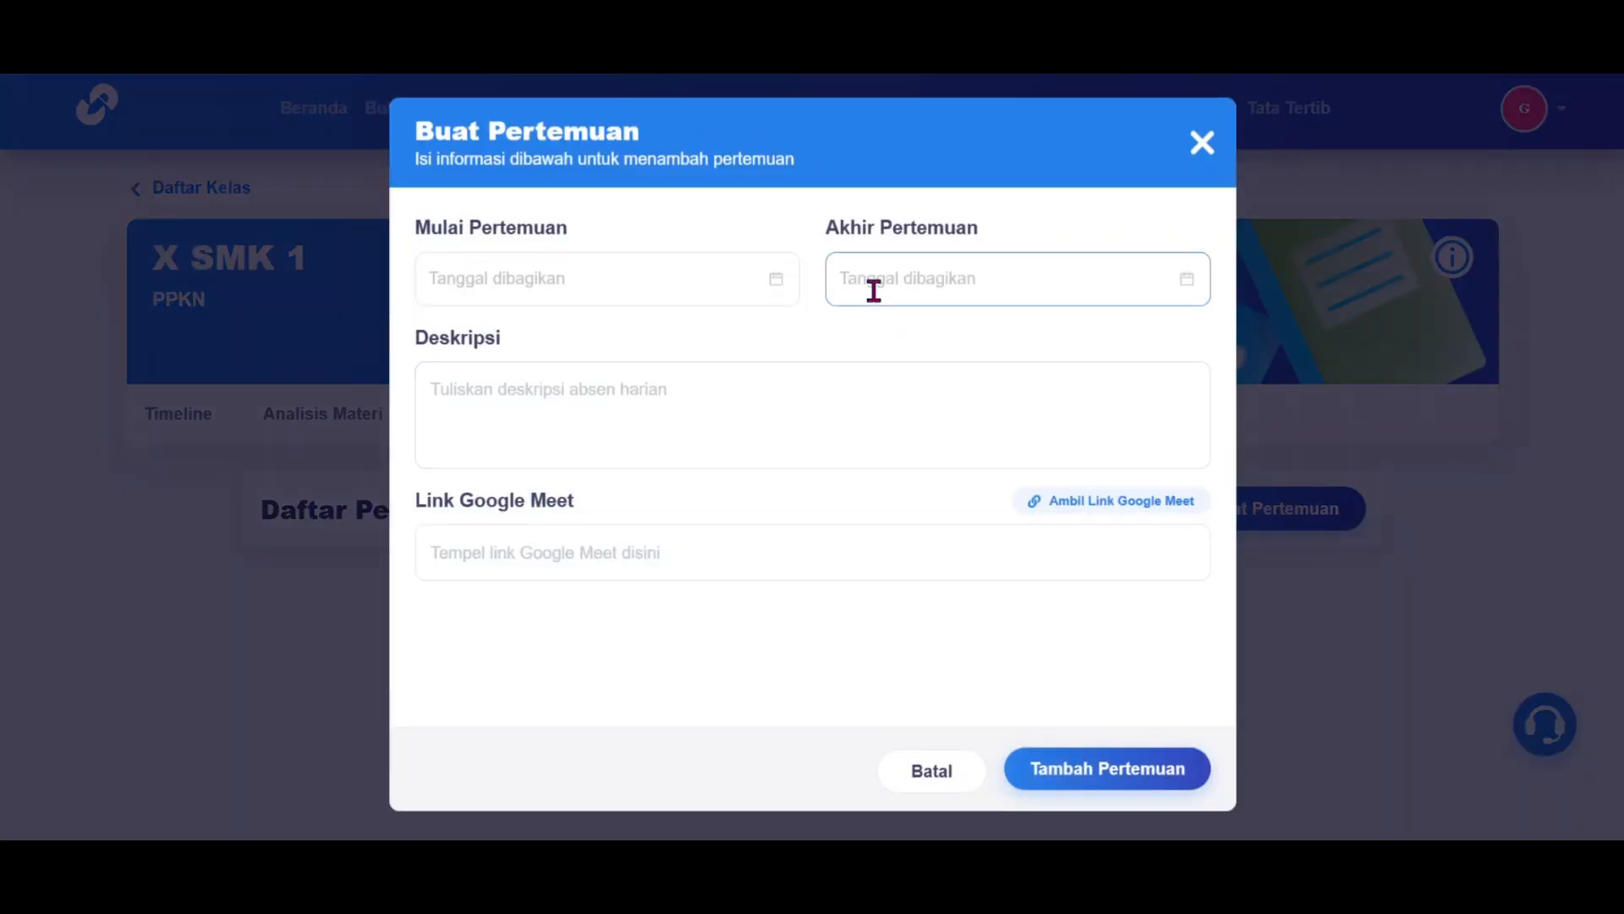
Step: Set the meeting start to 12 February 2025 at 11:00:00
left_click(782, 284)
left_click(561, 474)
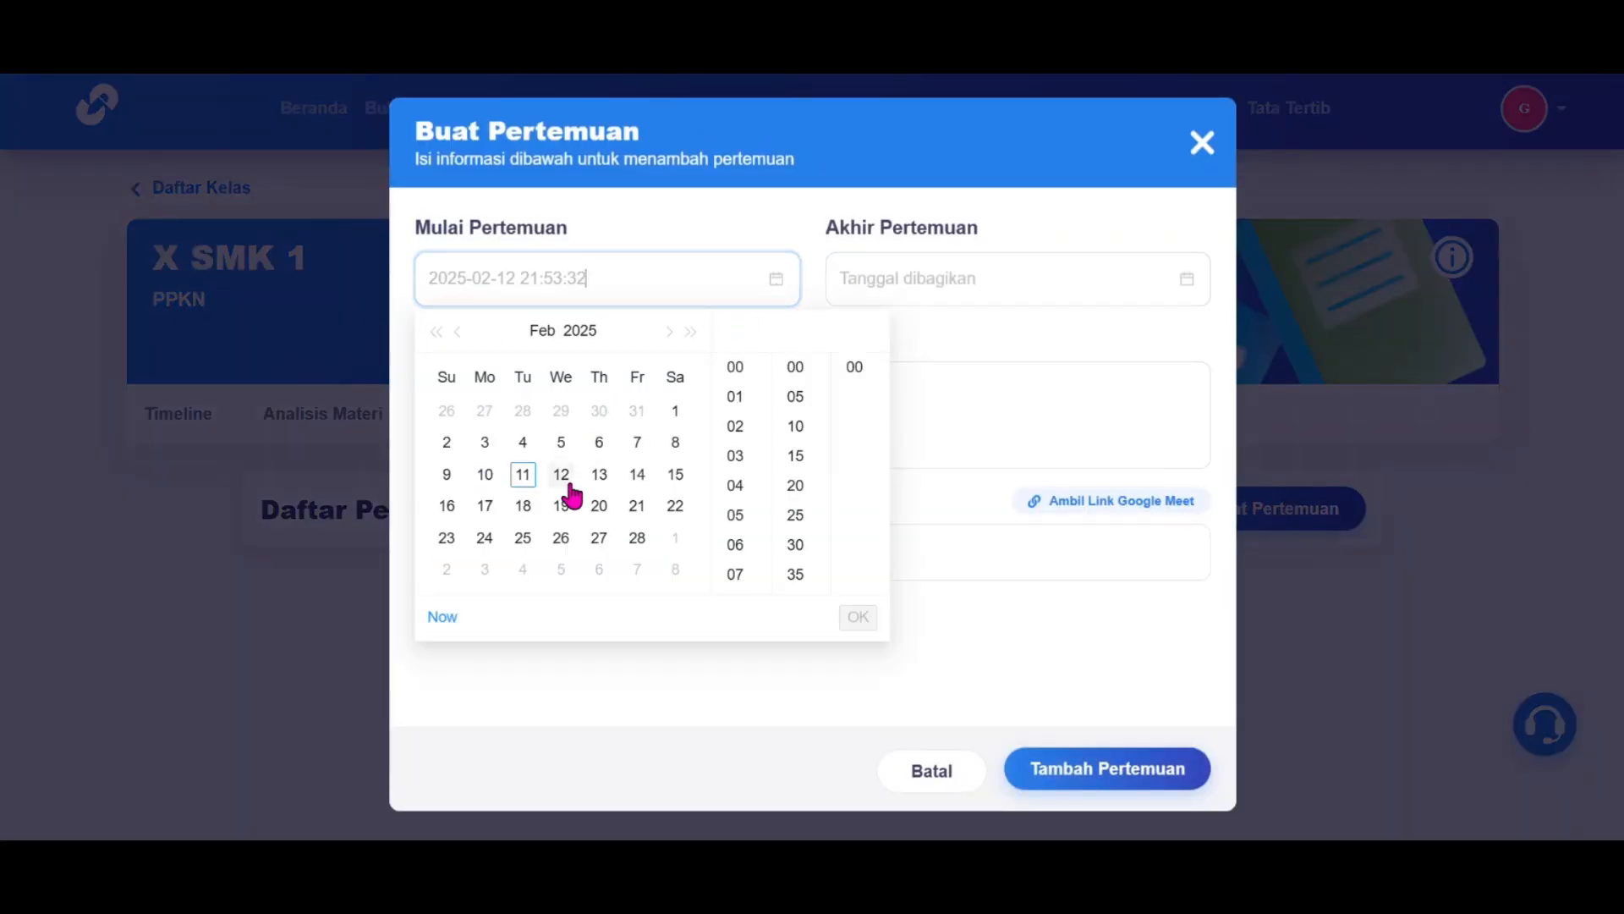
scroll(744, 431, "up", 3)
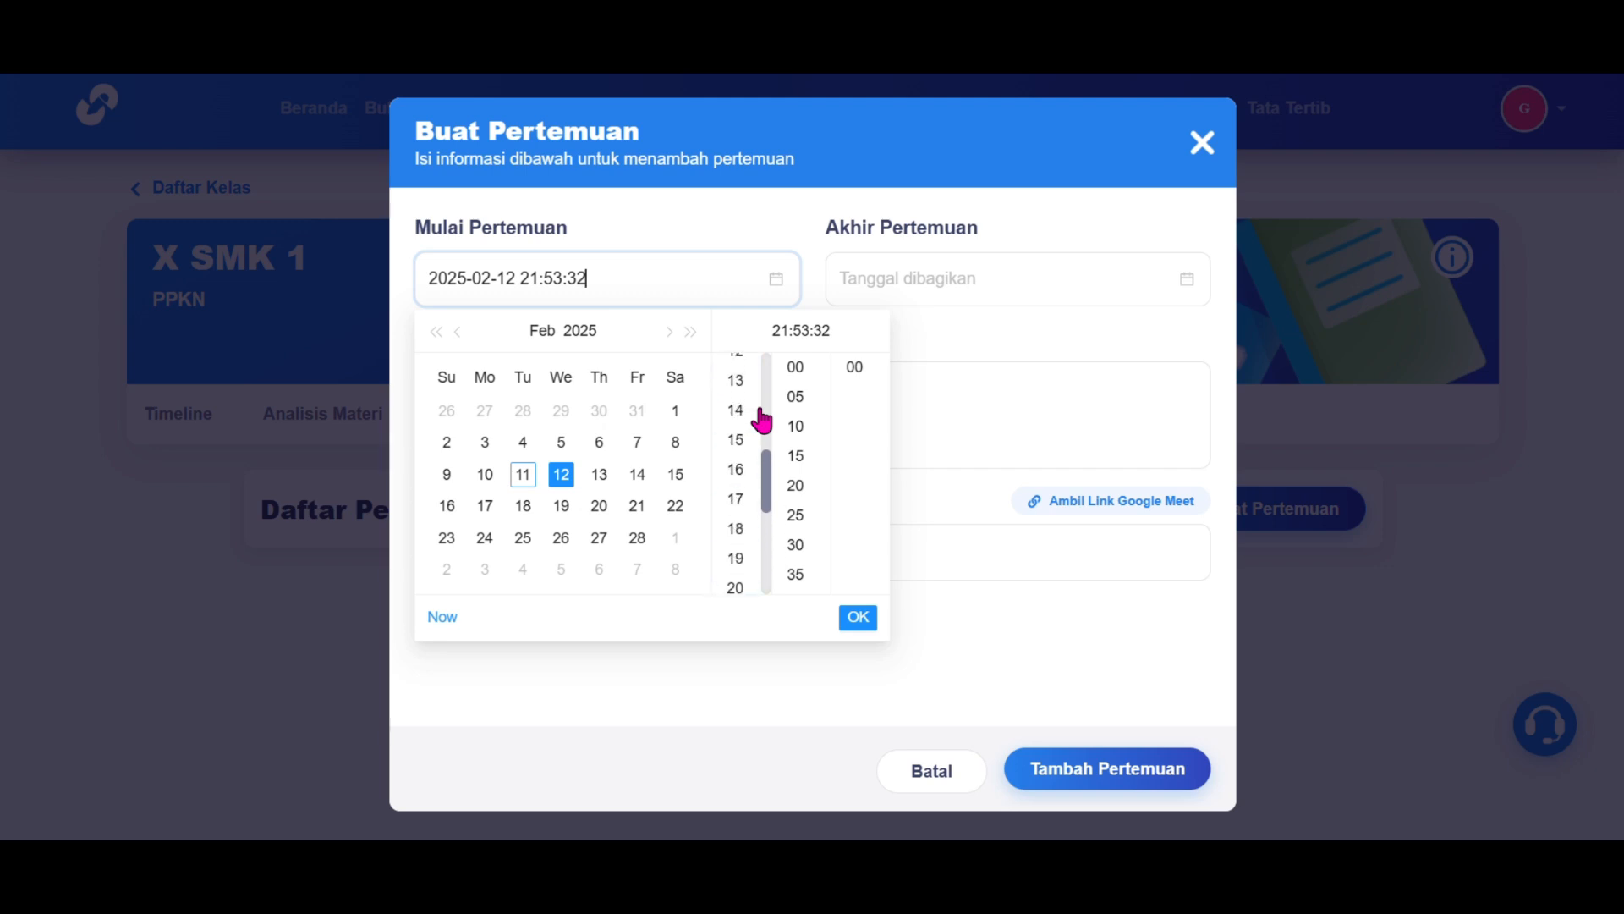
scroll(731, 457, "up", 2)
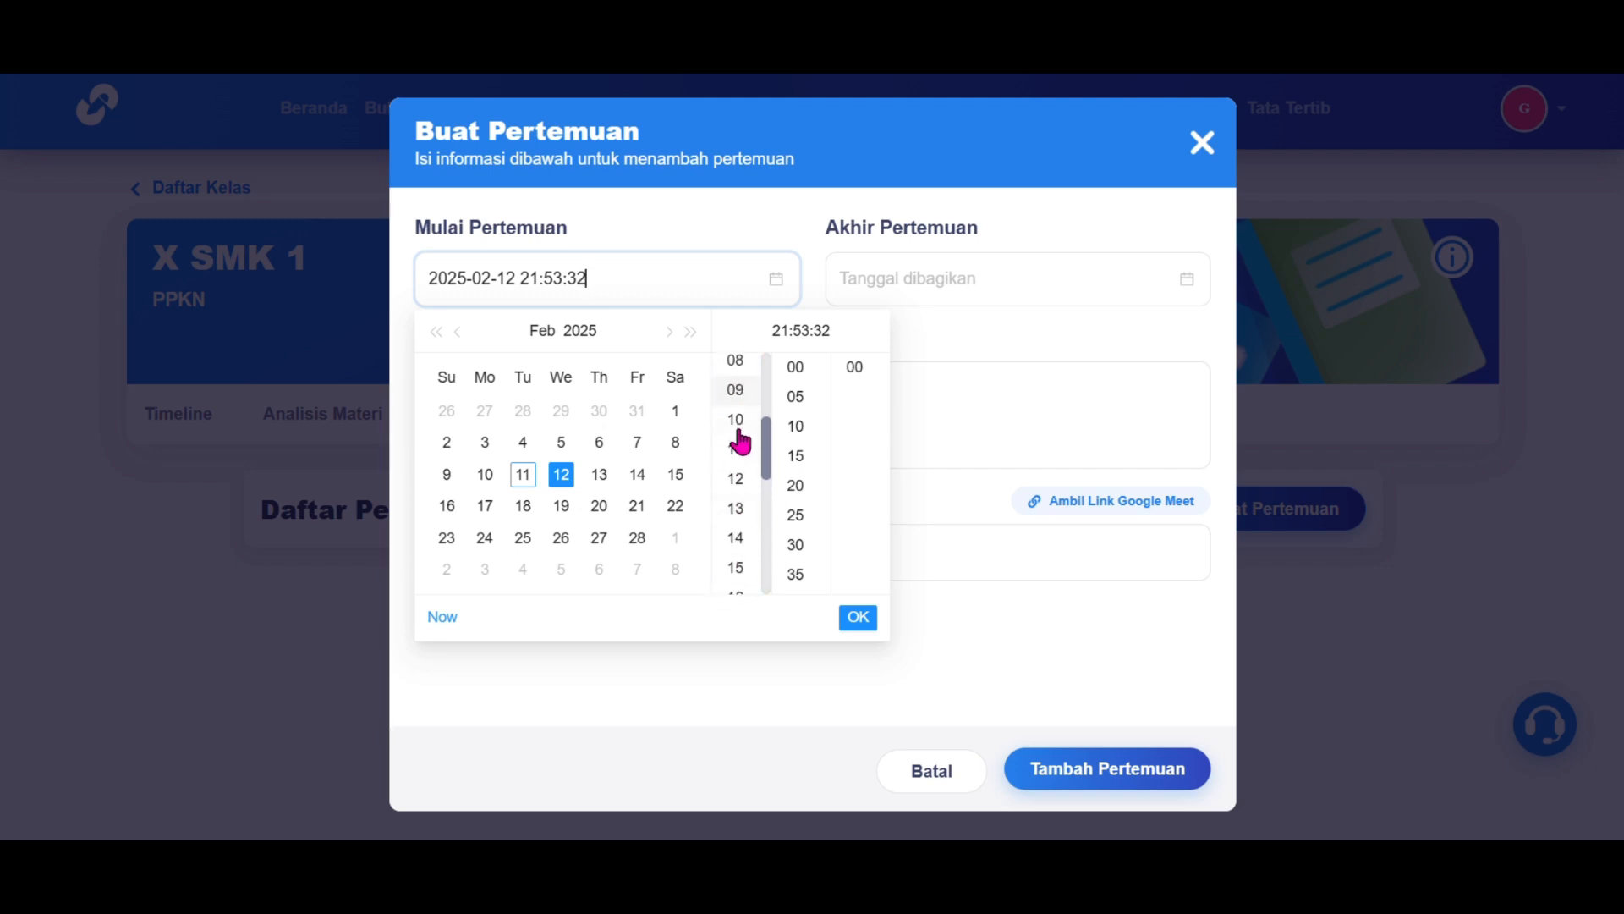
left_click(734, 450)
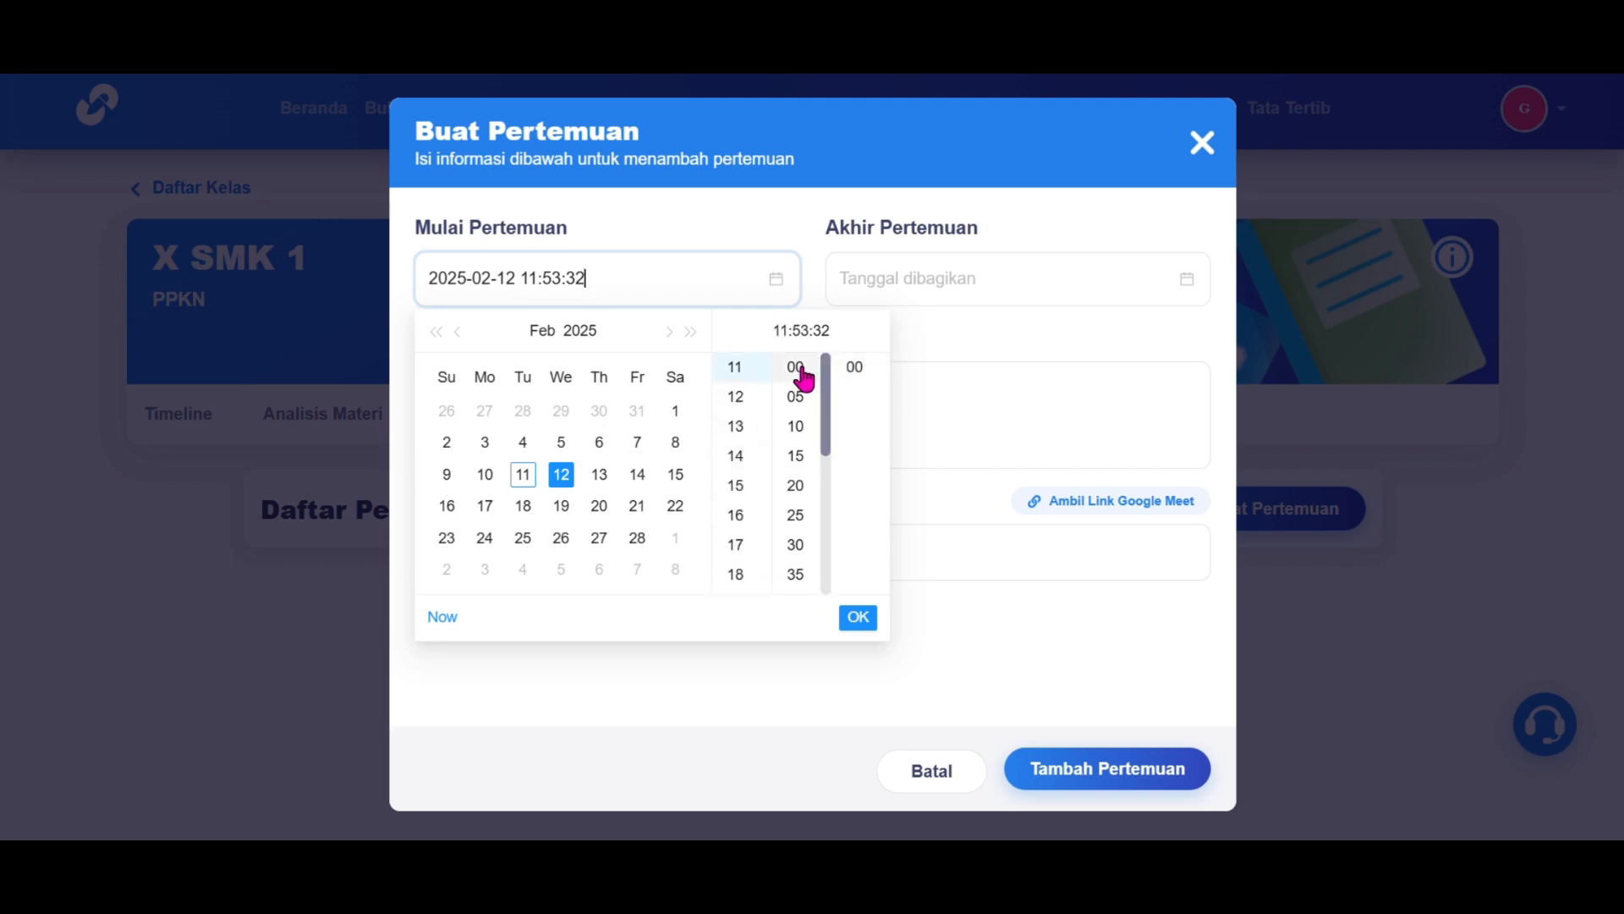
left_click(800, 369)
left_click(854, 368)
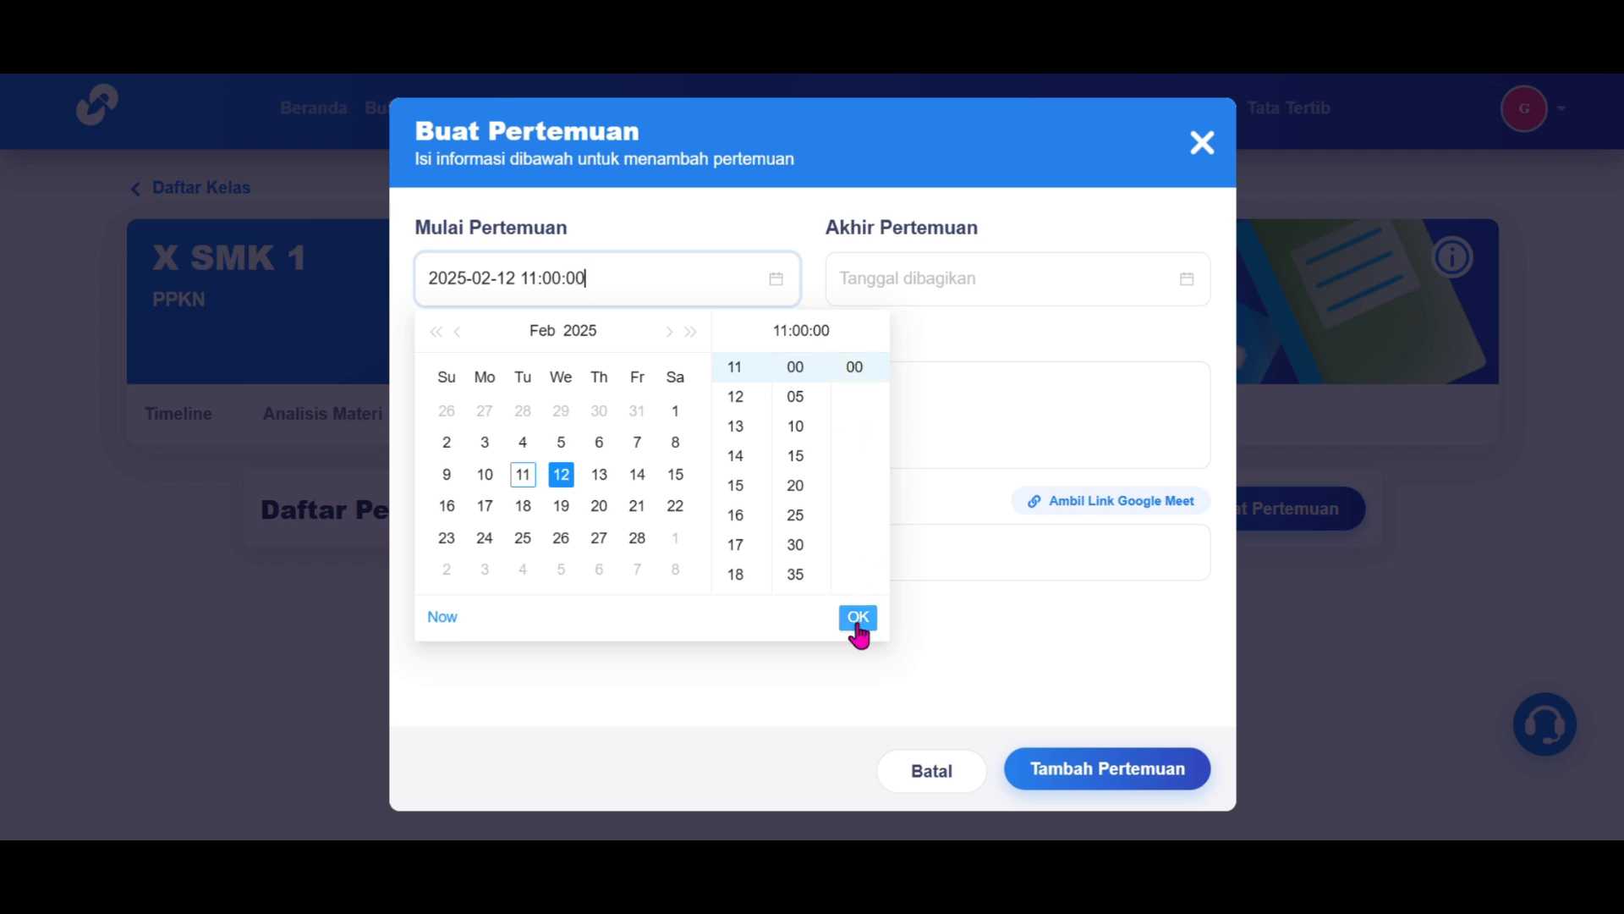
left_click(858, 618)
Step: Set the meeting end to 12 February 2025 at 11:15:00
left_click(996, 279)
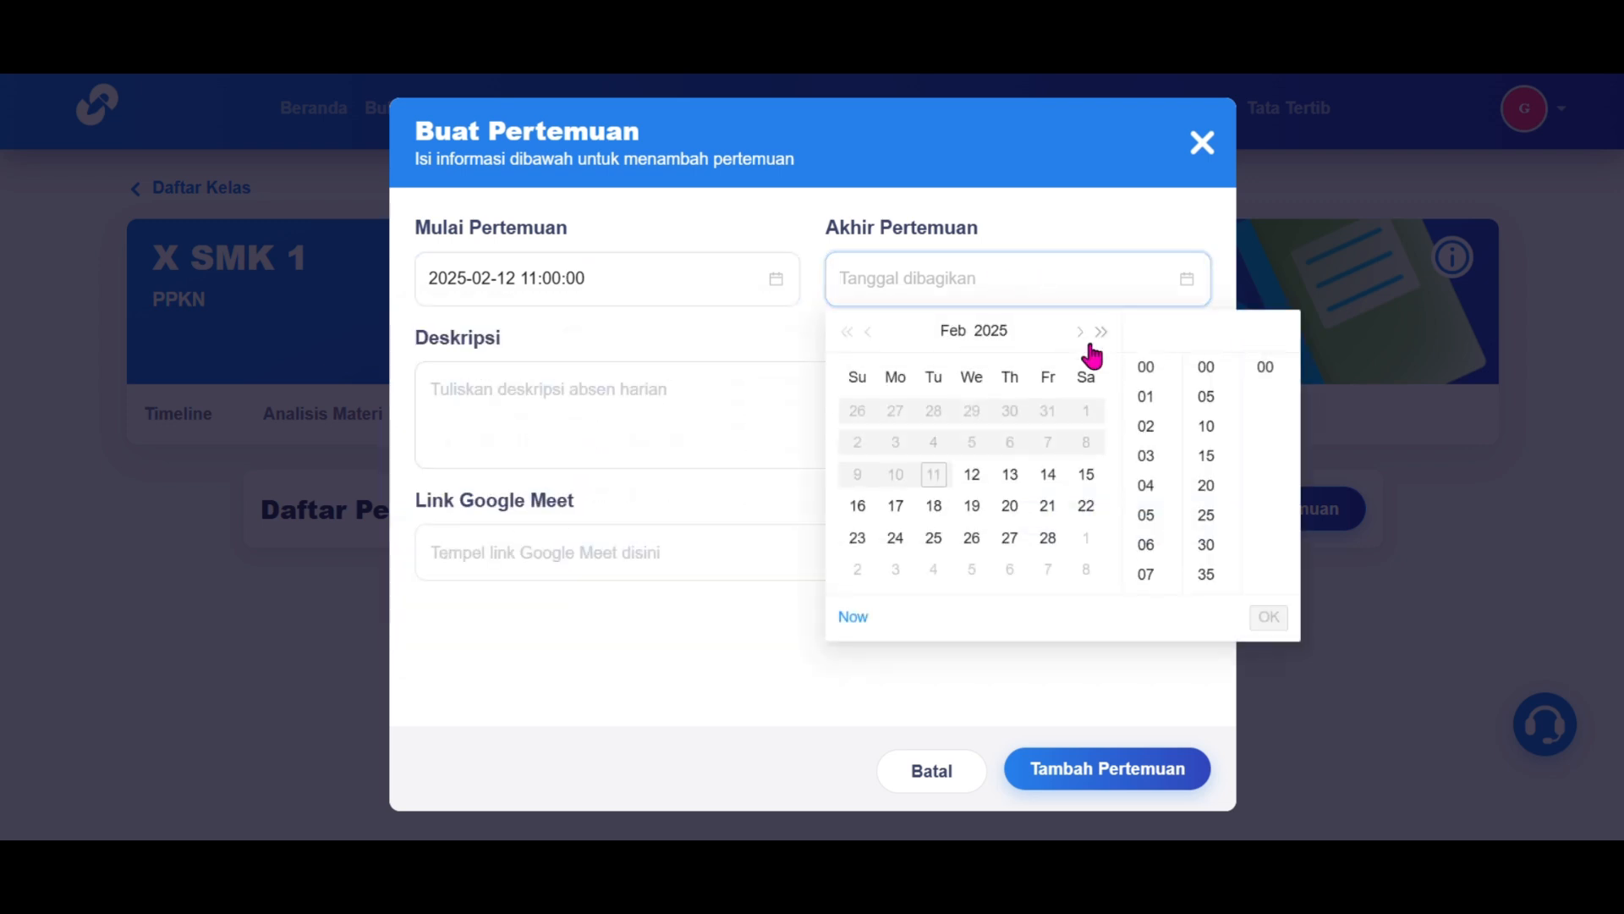
left_click(970, 478)
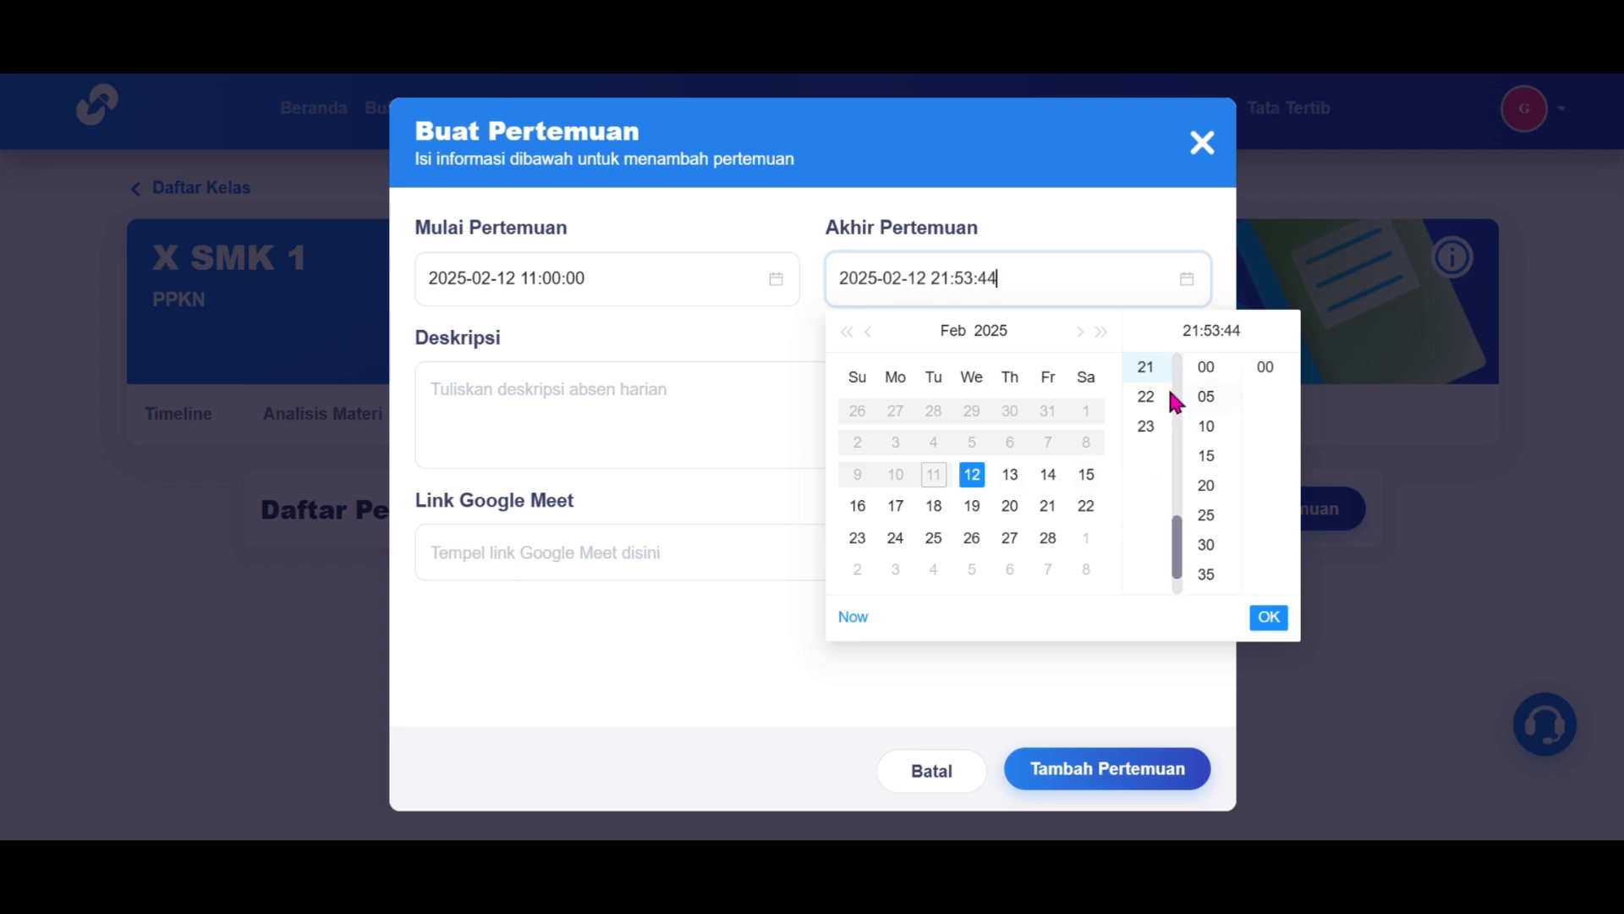
scroll(1152, 423, "up", 2)
scroll(1152, 393, "up", 2)
scroll(1154, 402, "up", 2)
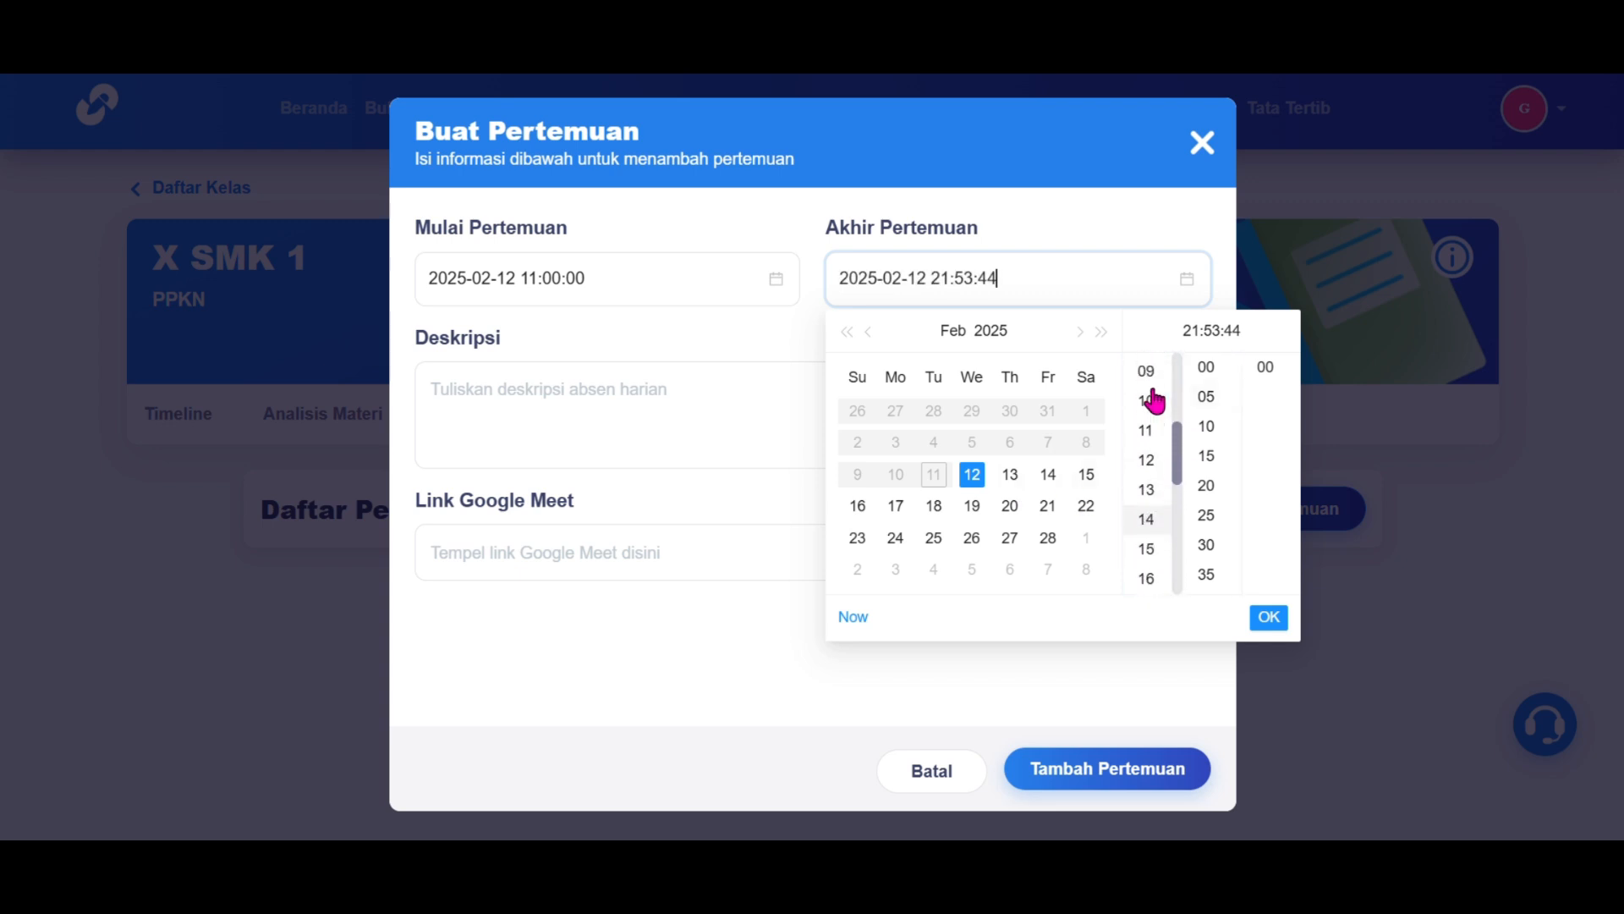
left_click(1147, 431)
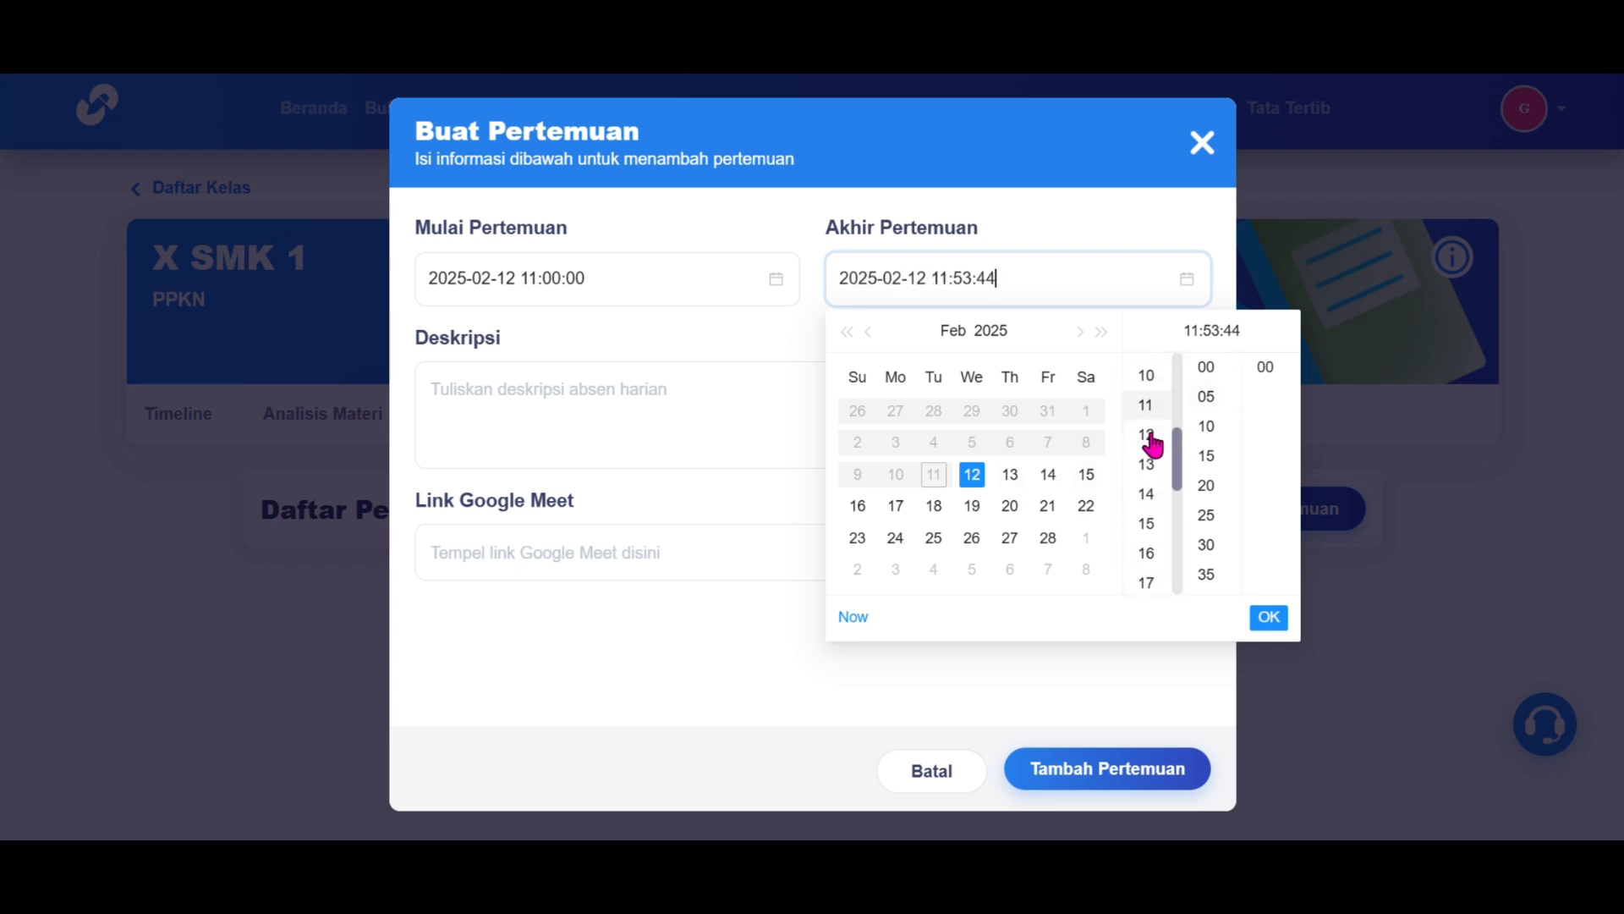
left_click(1205, 461)
left_click(1267, 369)
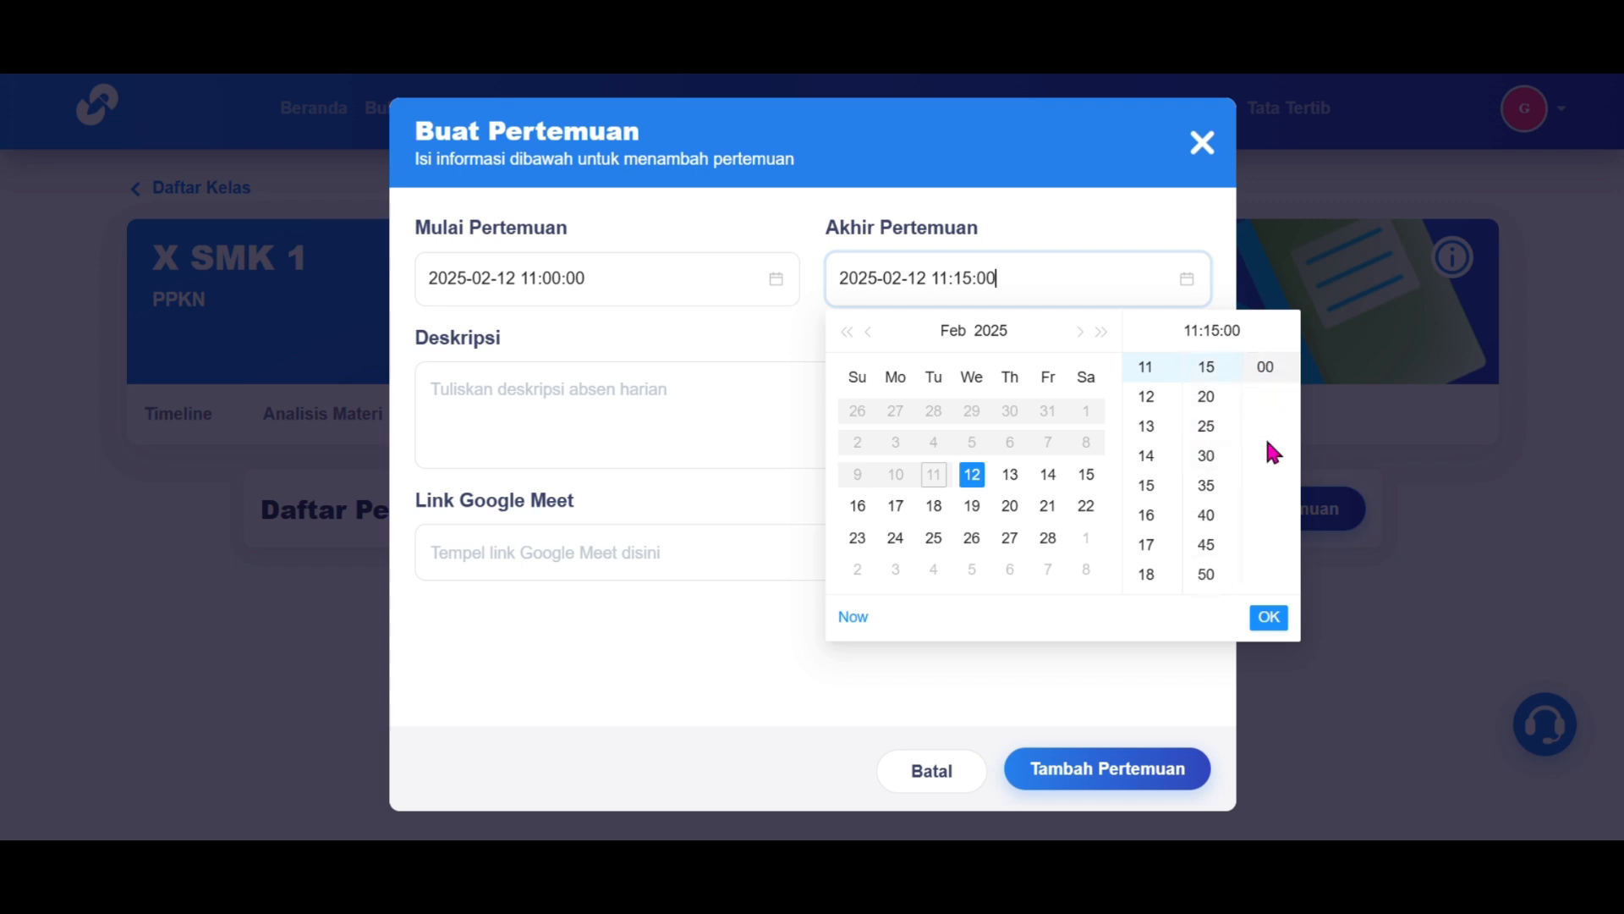
left_click(1269, 618)
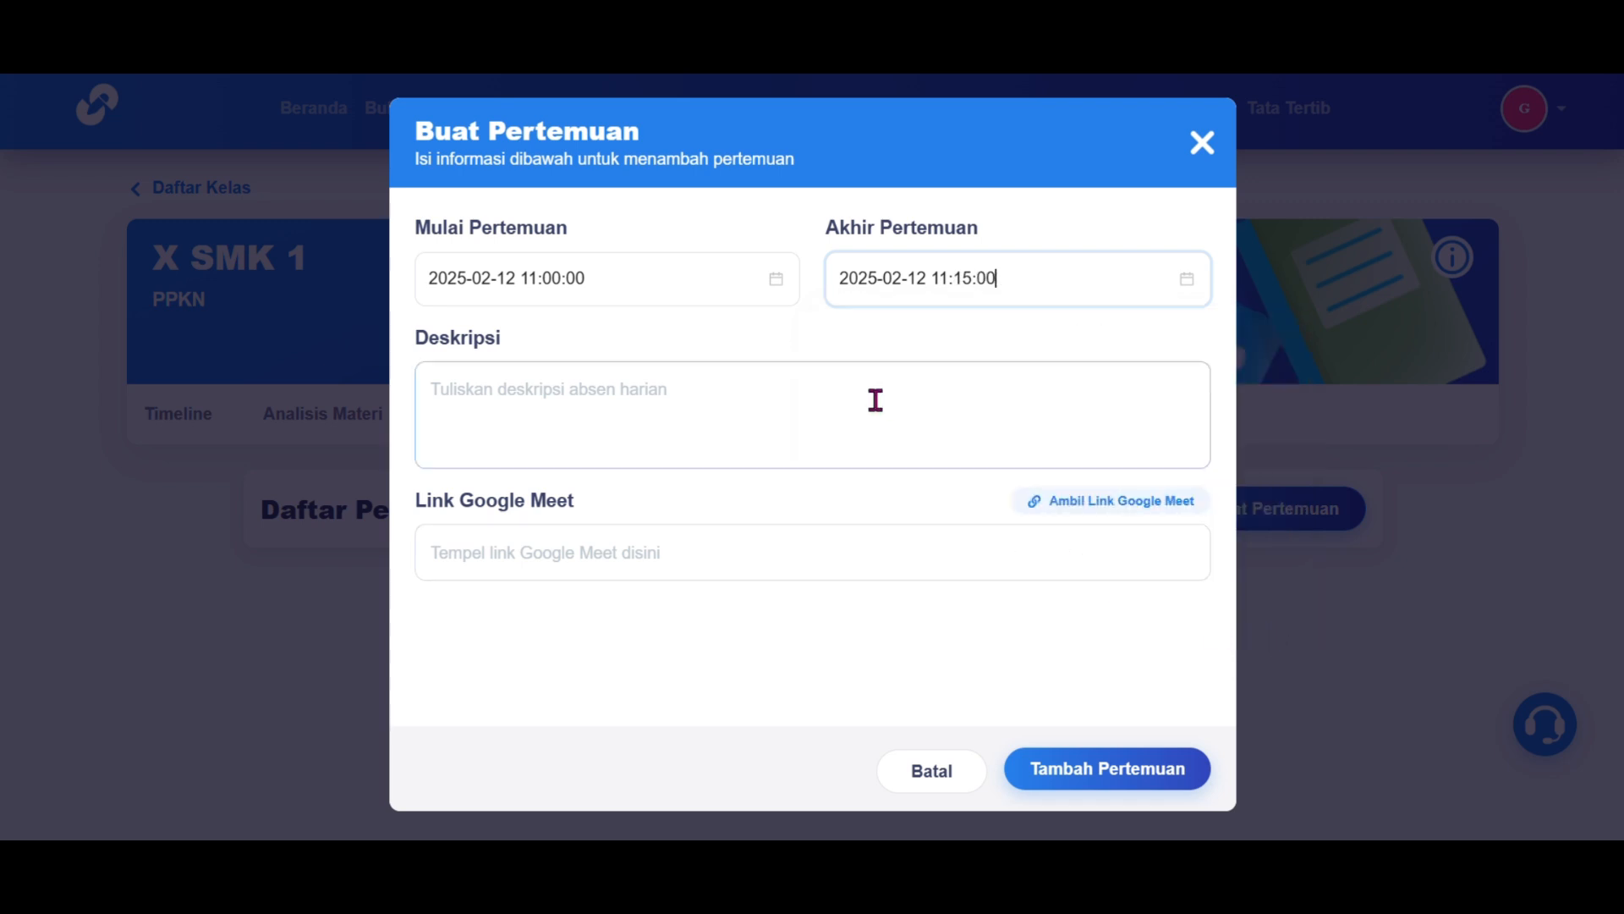
Step: Describe the meeting as 'Pembahasan Soal PPKN', paste the Google Meet link, and save it
left_click(871, 400)
type("P")
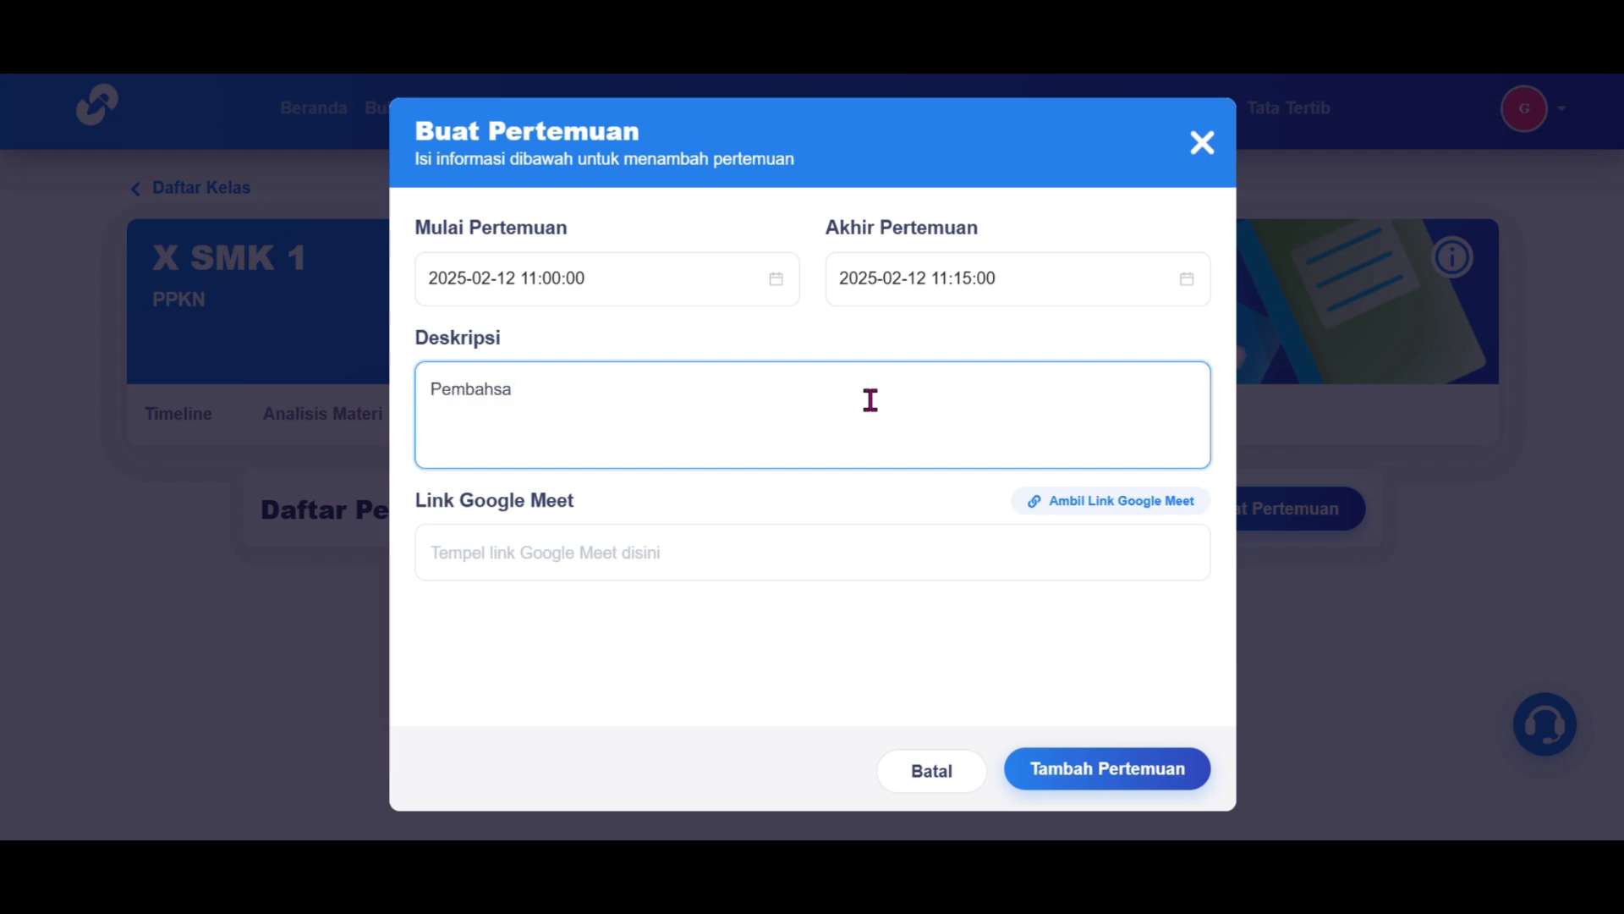
type("embahasan SO")
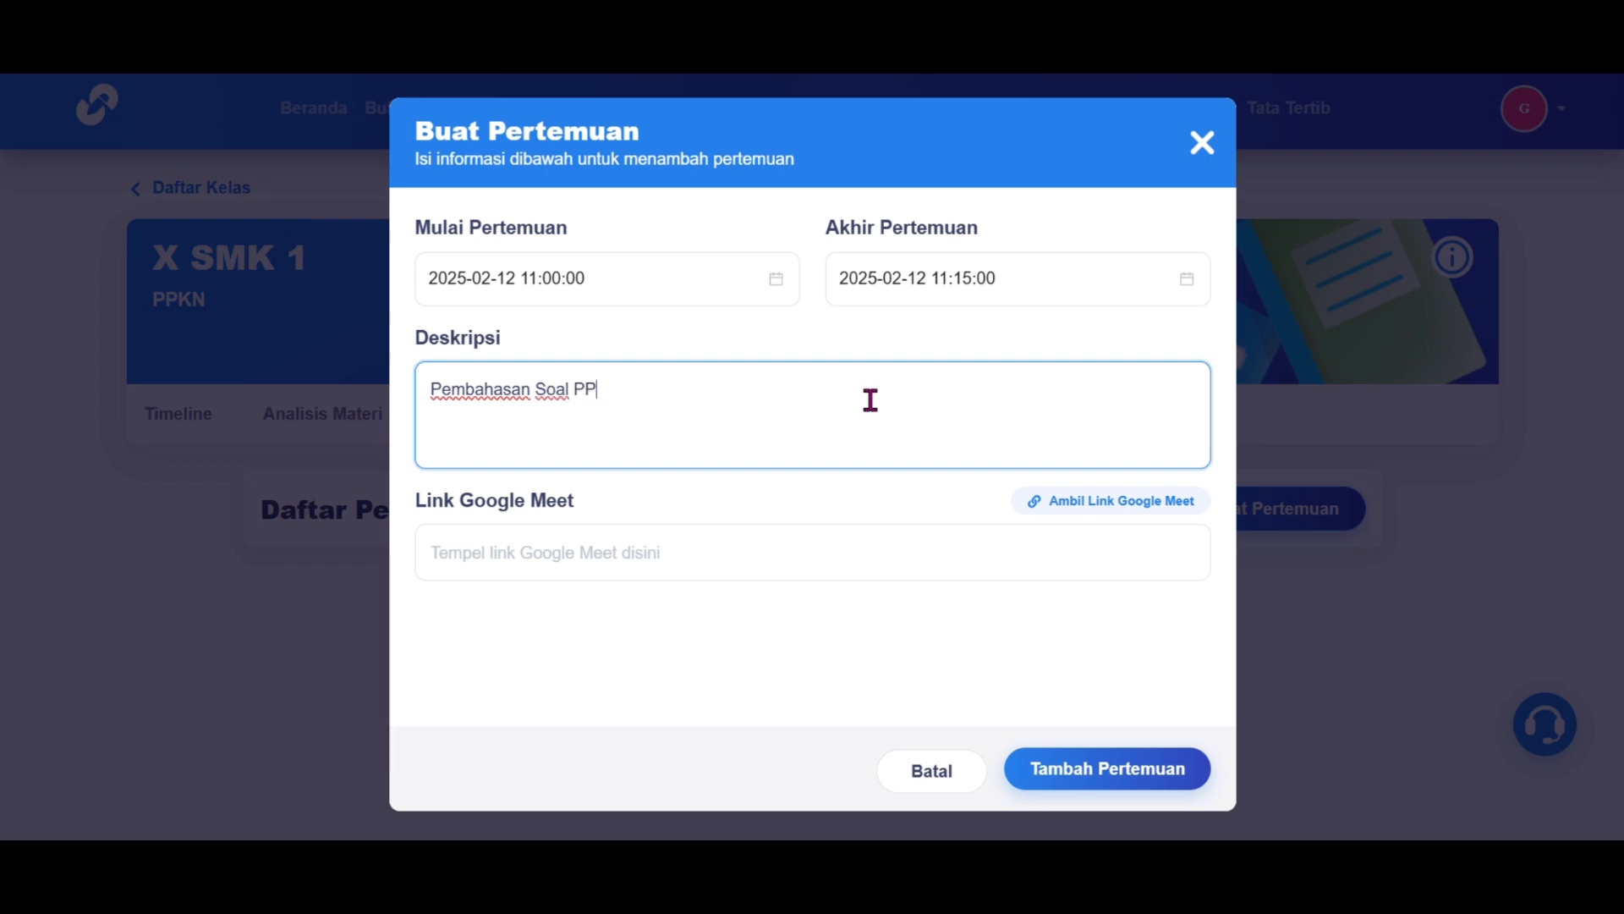
left_click(794, 569)
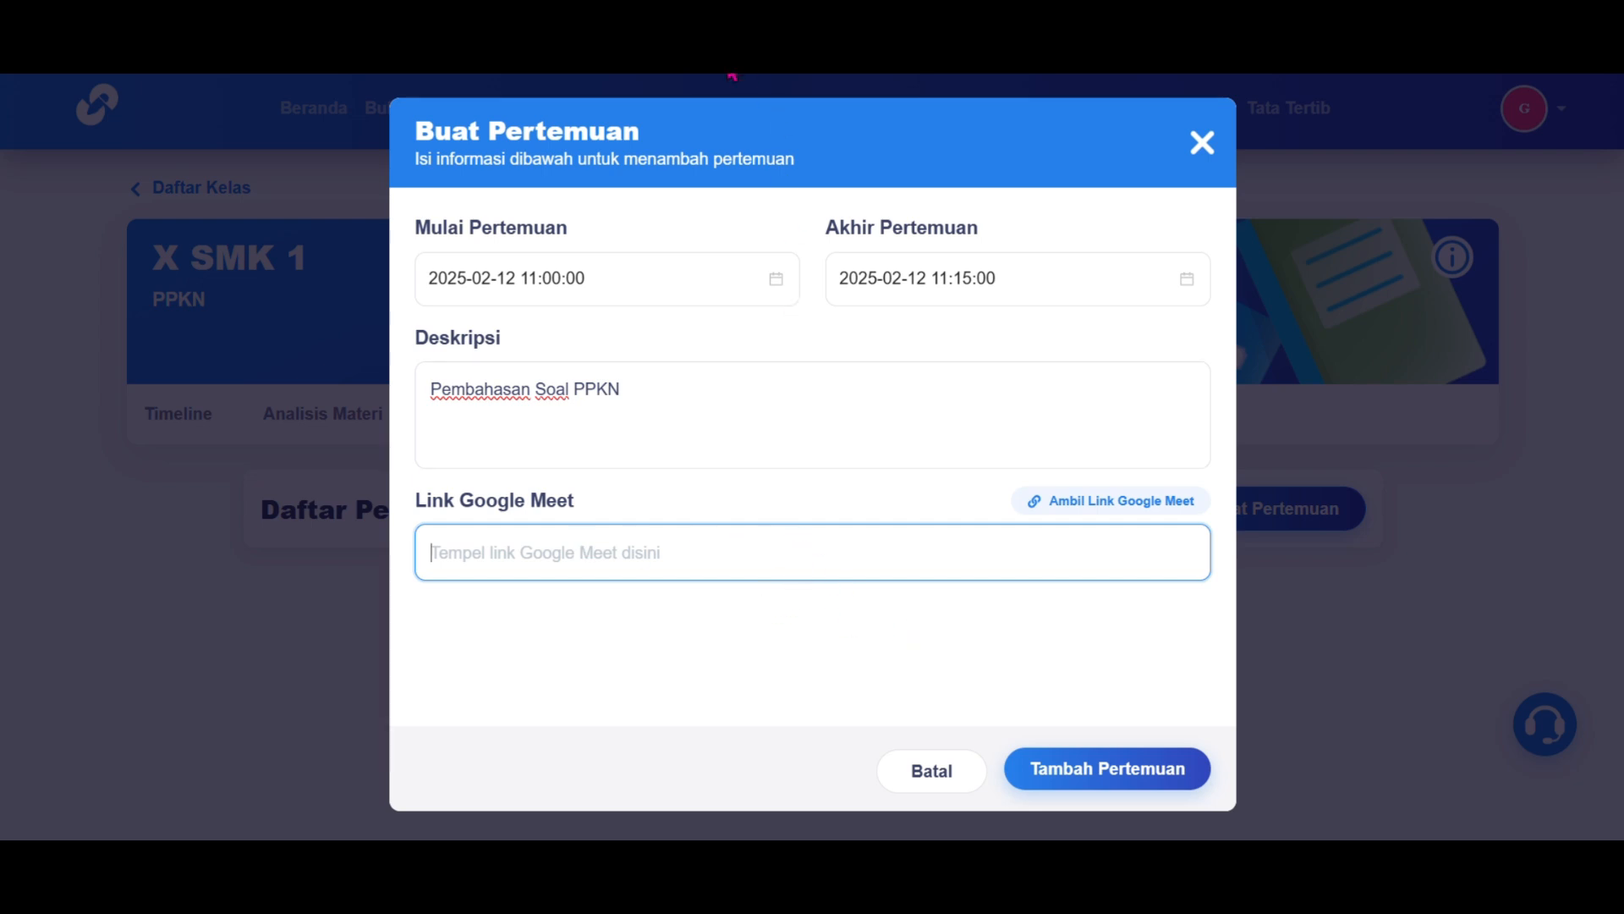
left_click(700, 555)
type("https://meet.google.com/hwe-ckqp-rke")
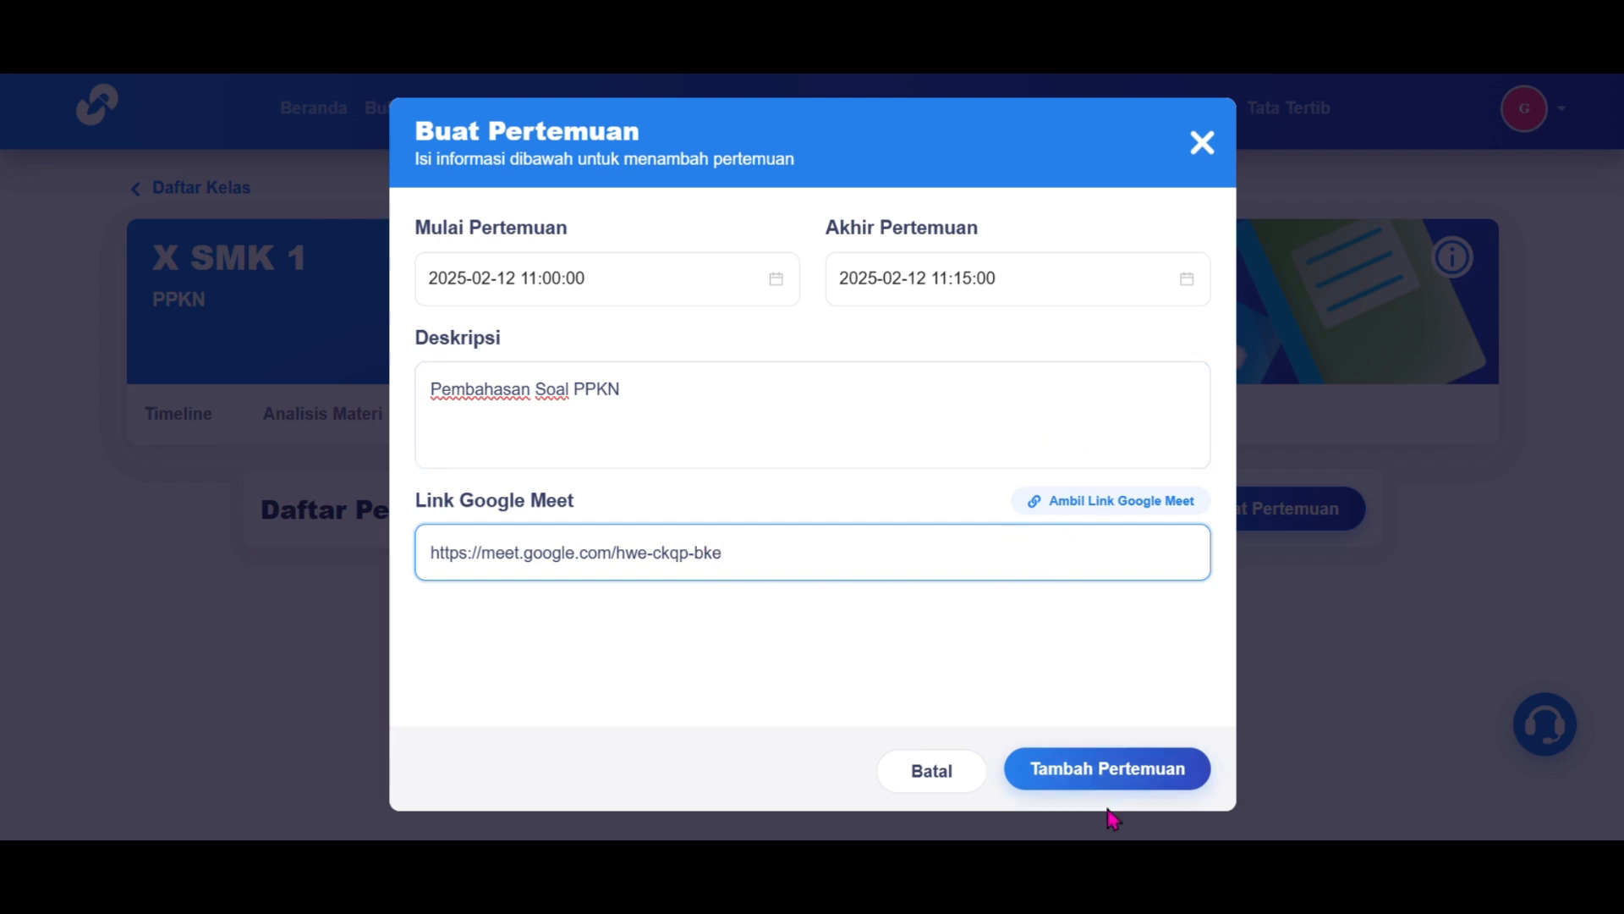
left_click(1092, 775)
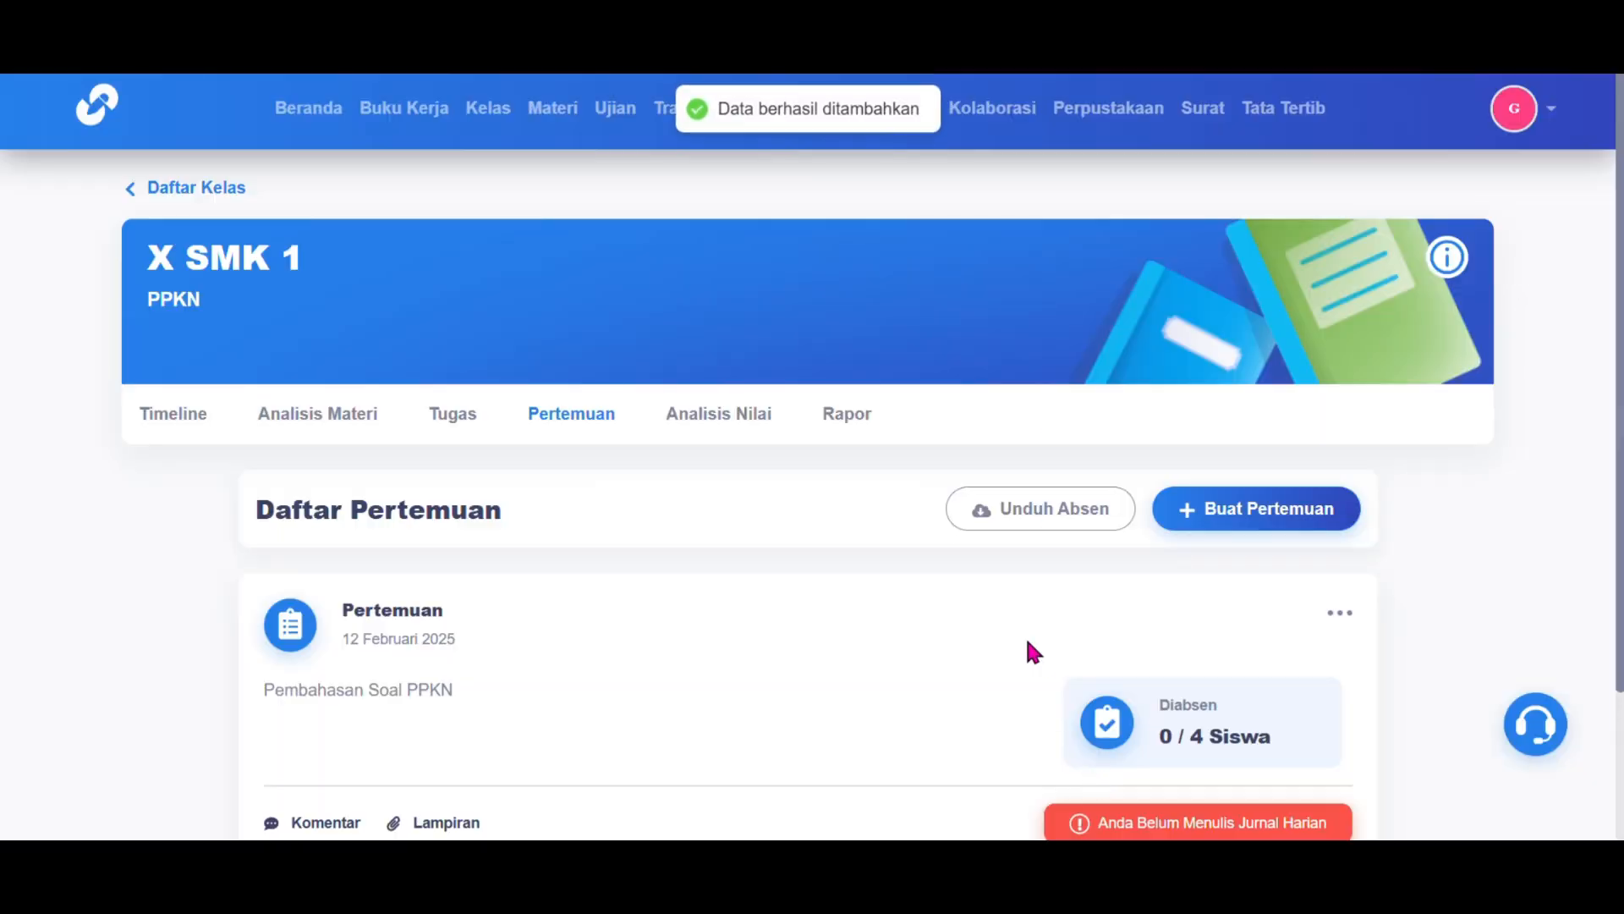
Step: Open the 12 February meeting's details and show its Absen Siswa list, with all four students at Alpa
scroll(1027, 639, "down", 1)
scroll(1031, 652, "down", 2)
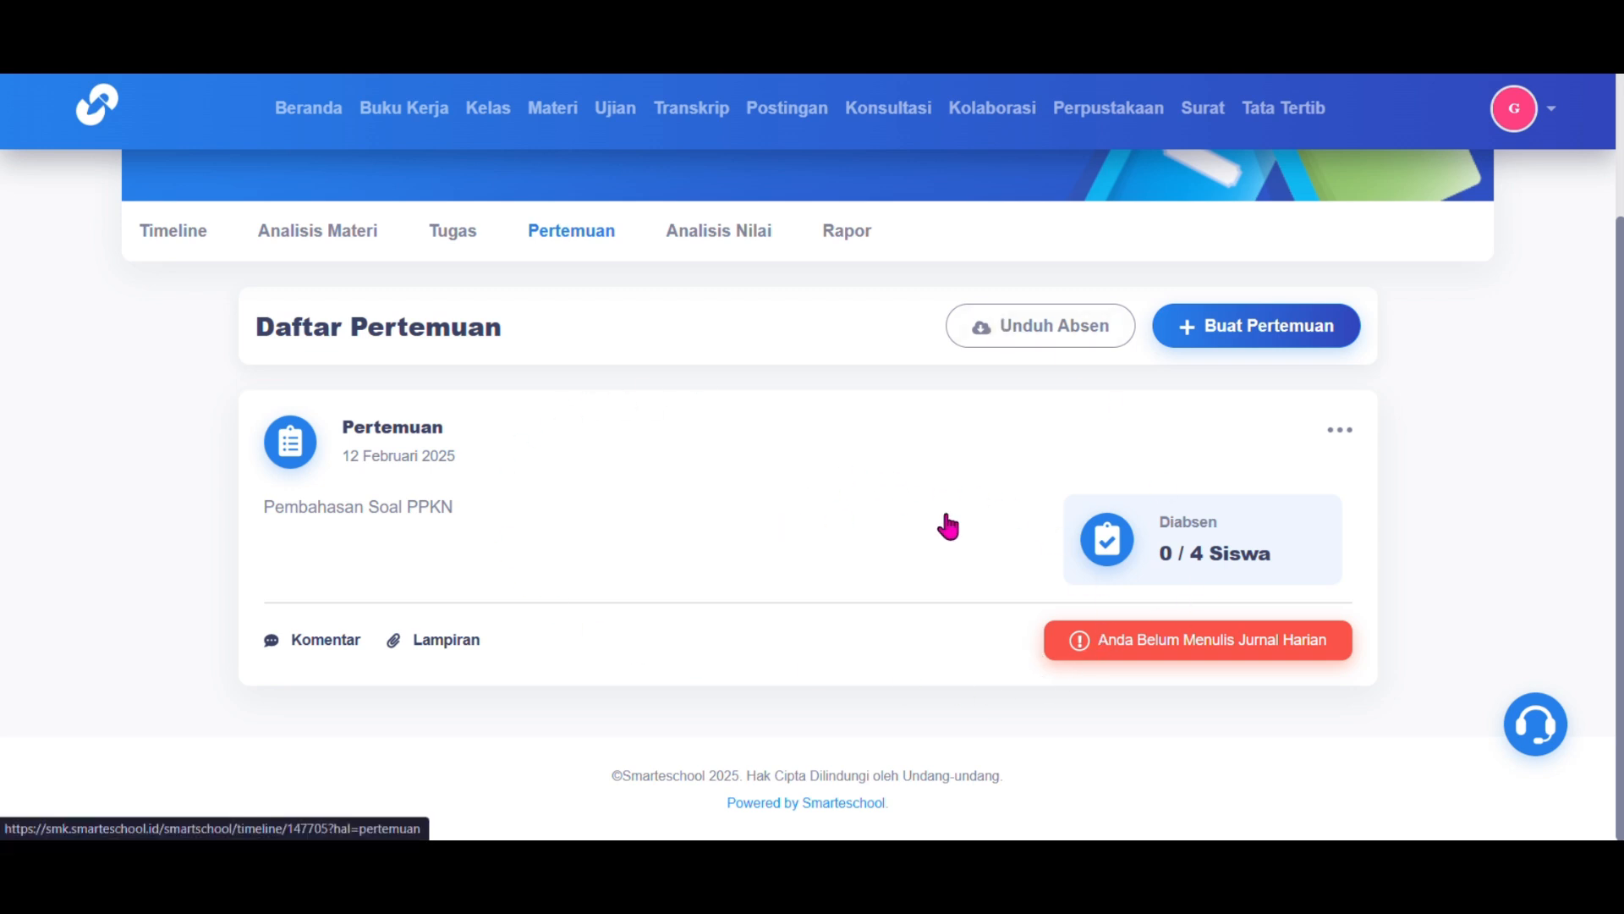
left_click(1341, 431)
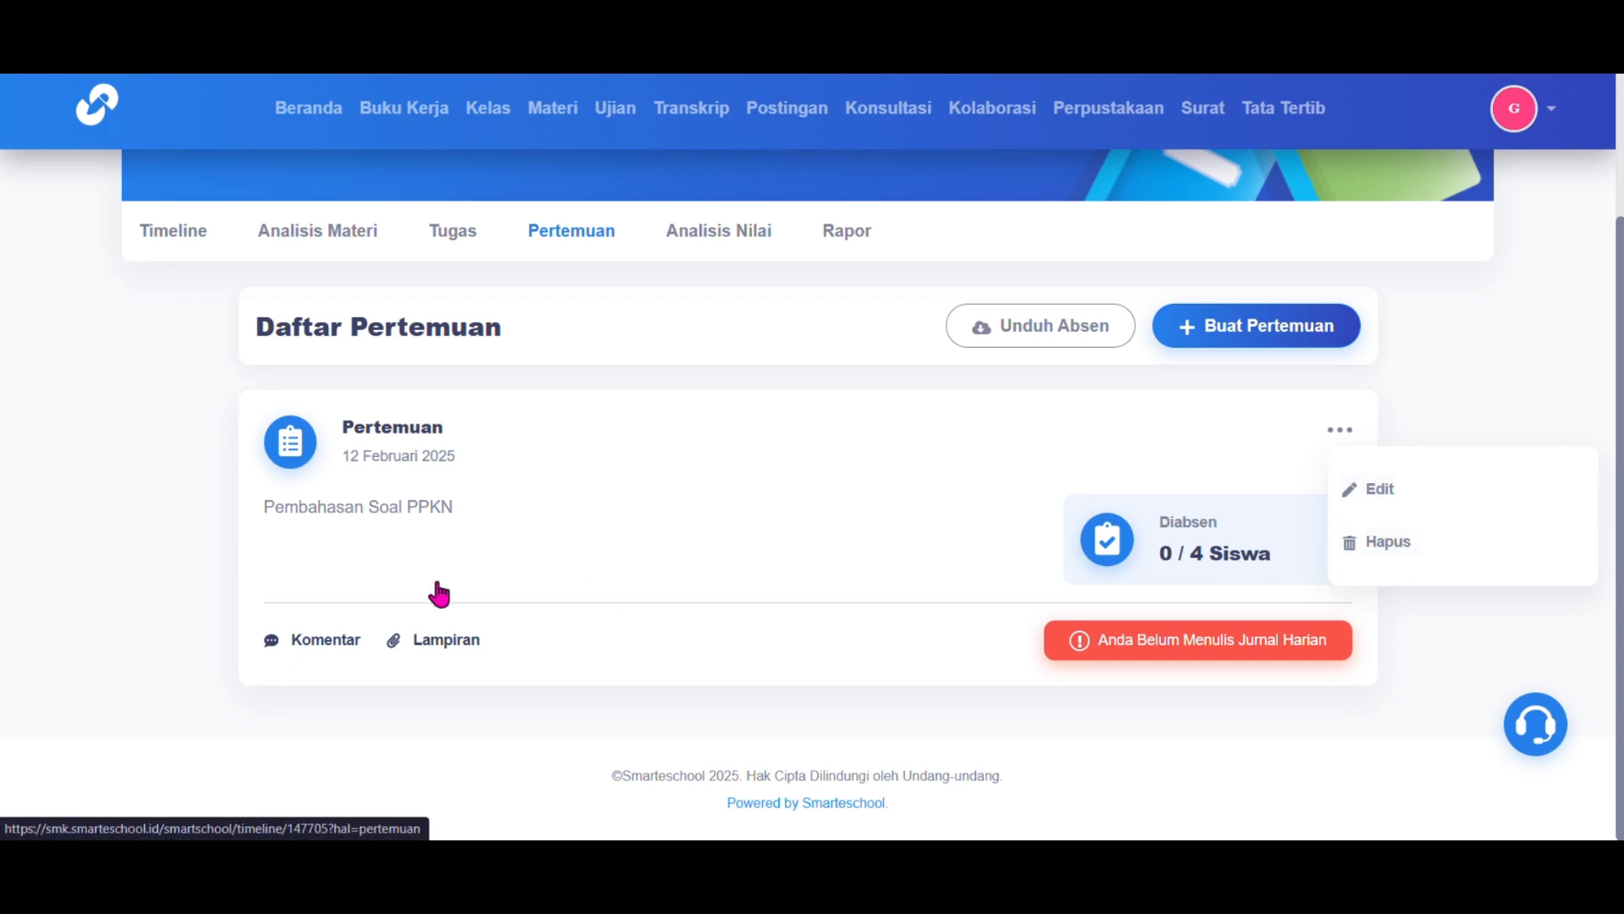
left_click(292, 643)
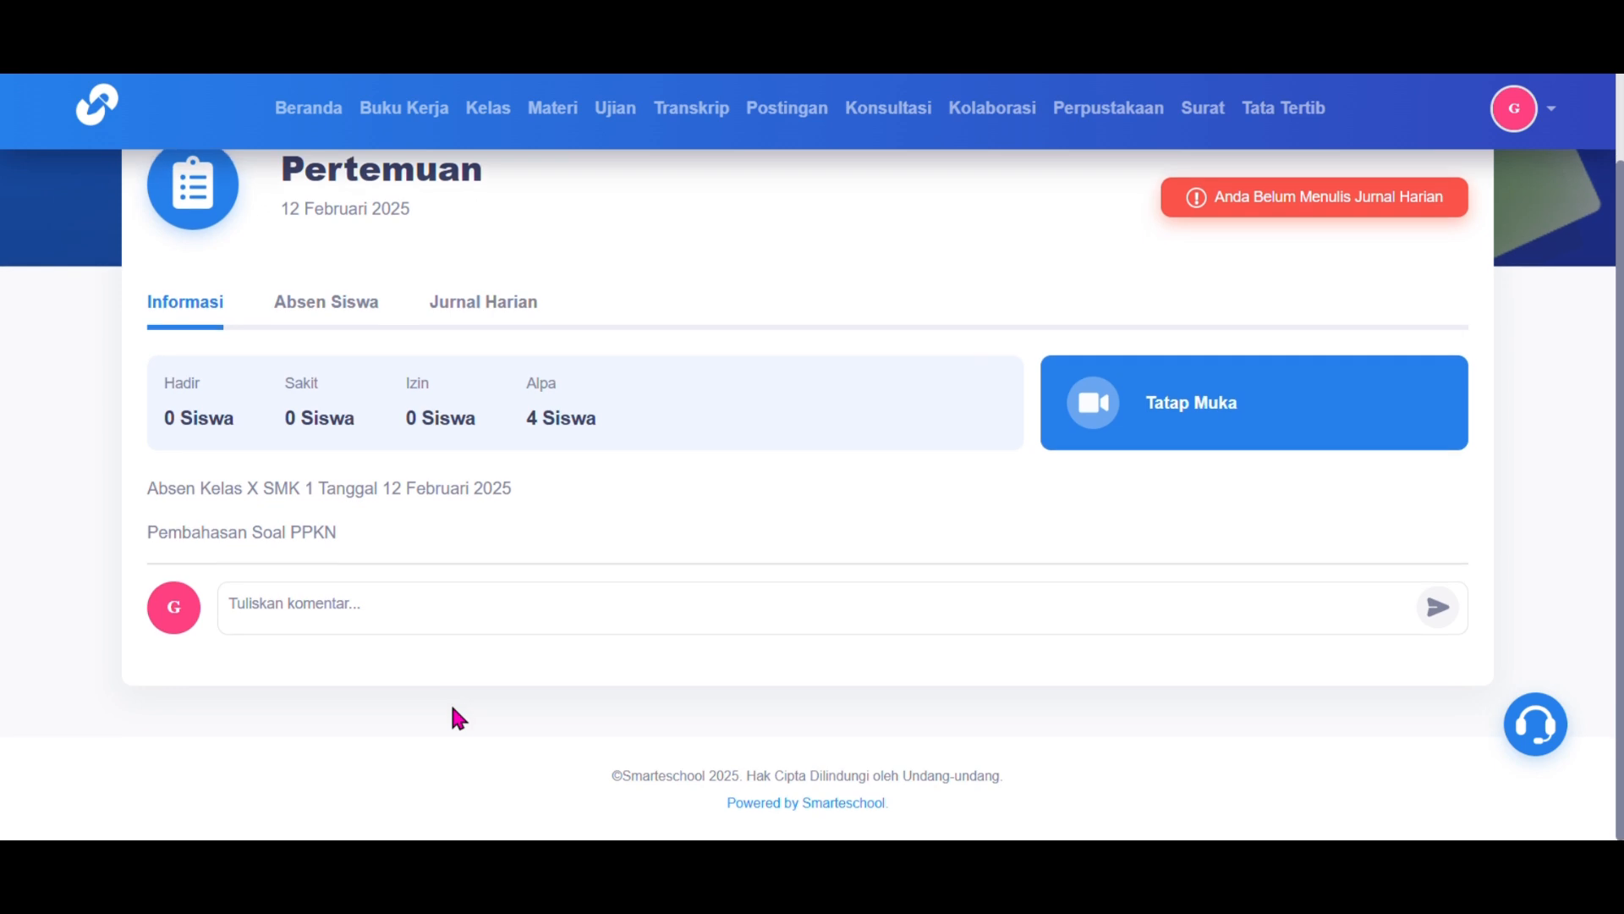
left_click(1131, 423)
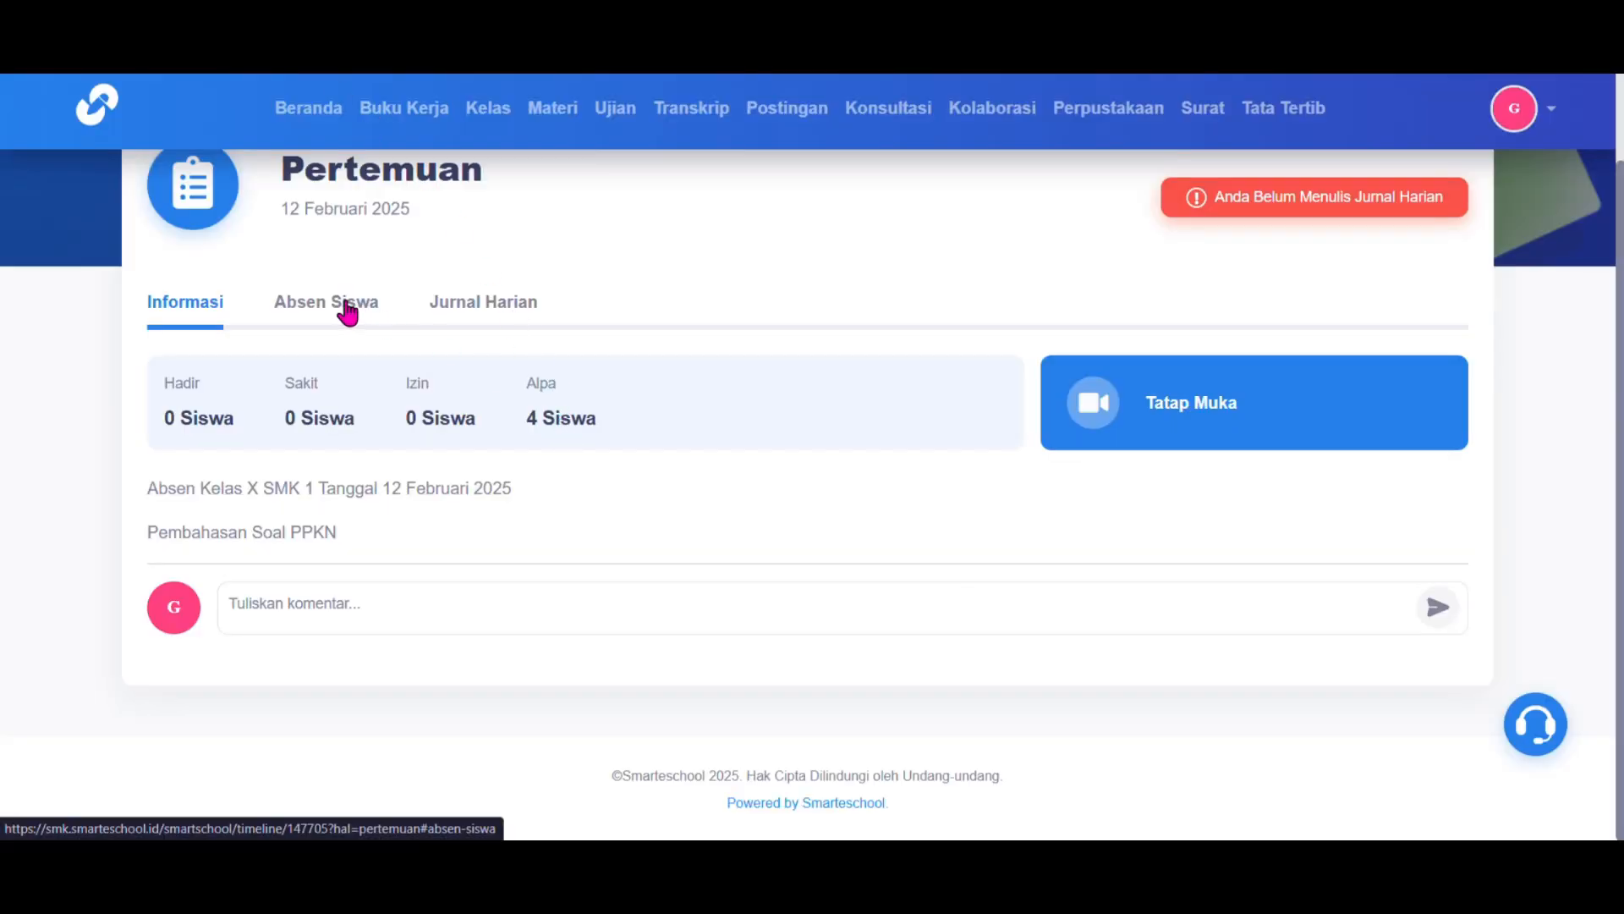
scroll(349, 310, "up", 1)
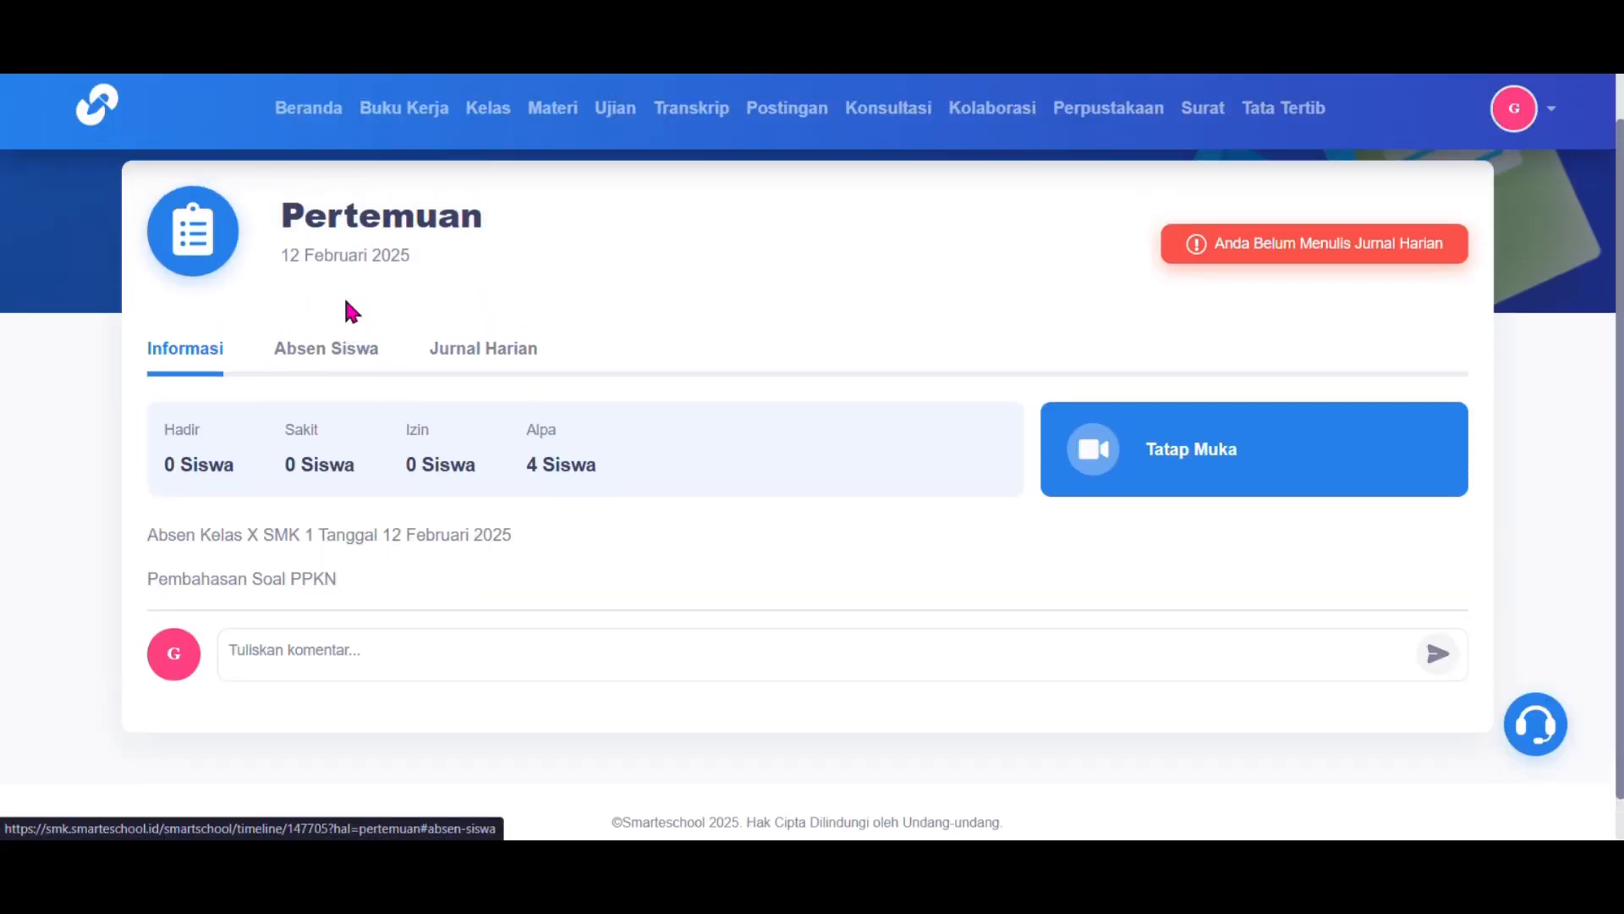
left_click(325, 362)
scroll(322, 353, "down", 1)
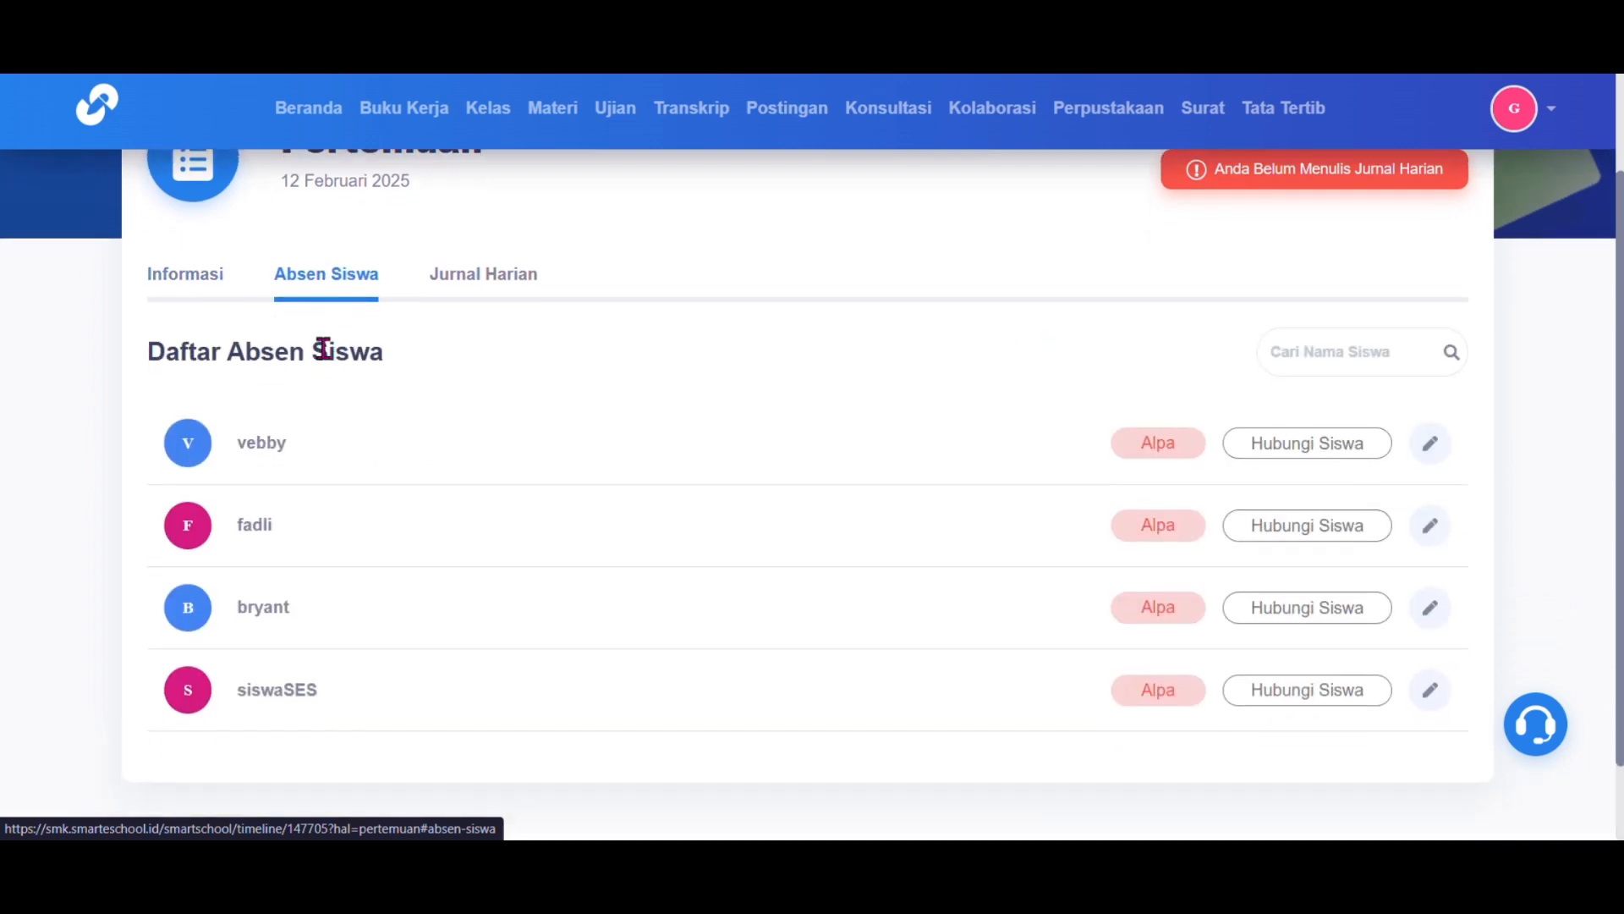
Step: Mark the first two students Hadir, the third Sakit and the fourth Izin
left_click(1431, 448)
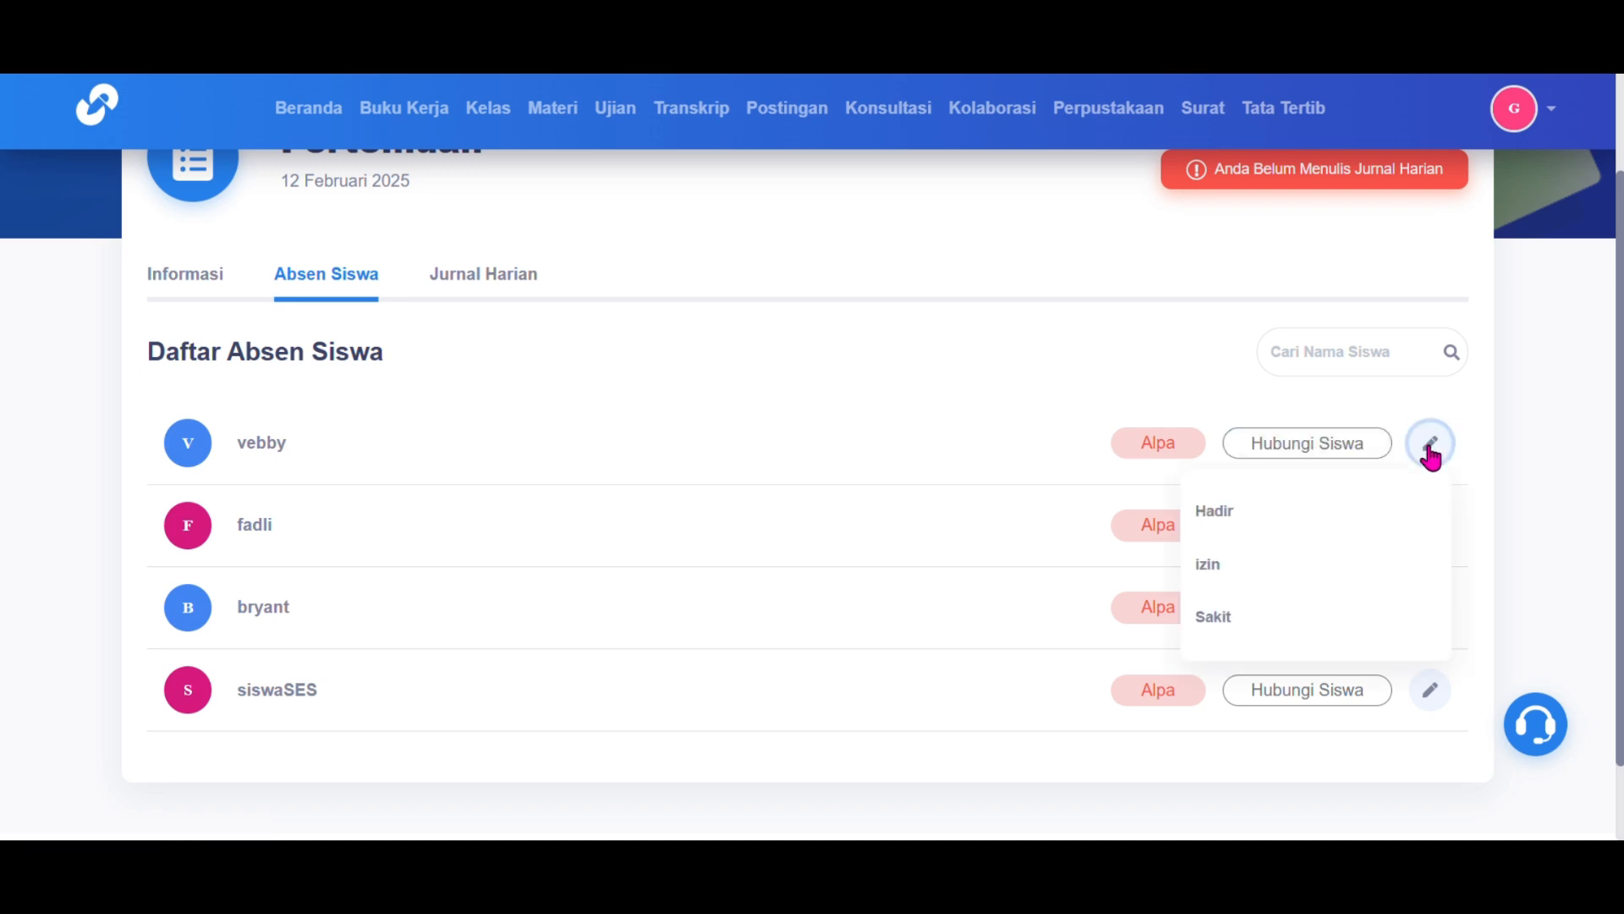
left_click(1351, 535)
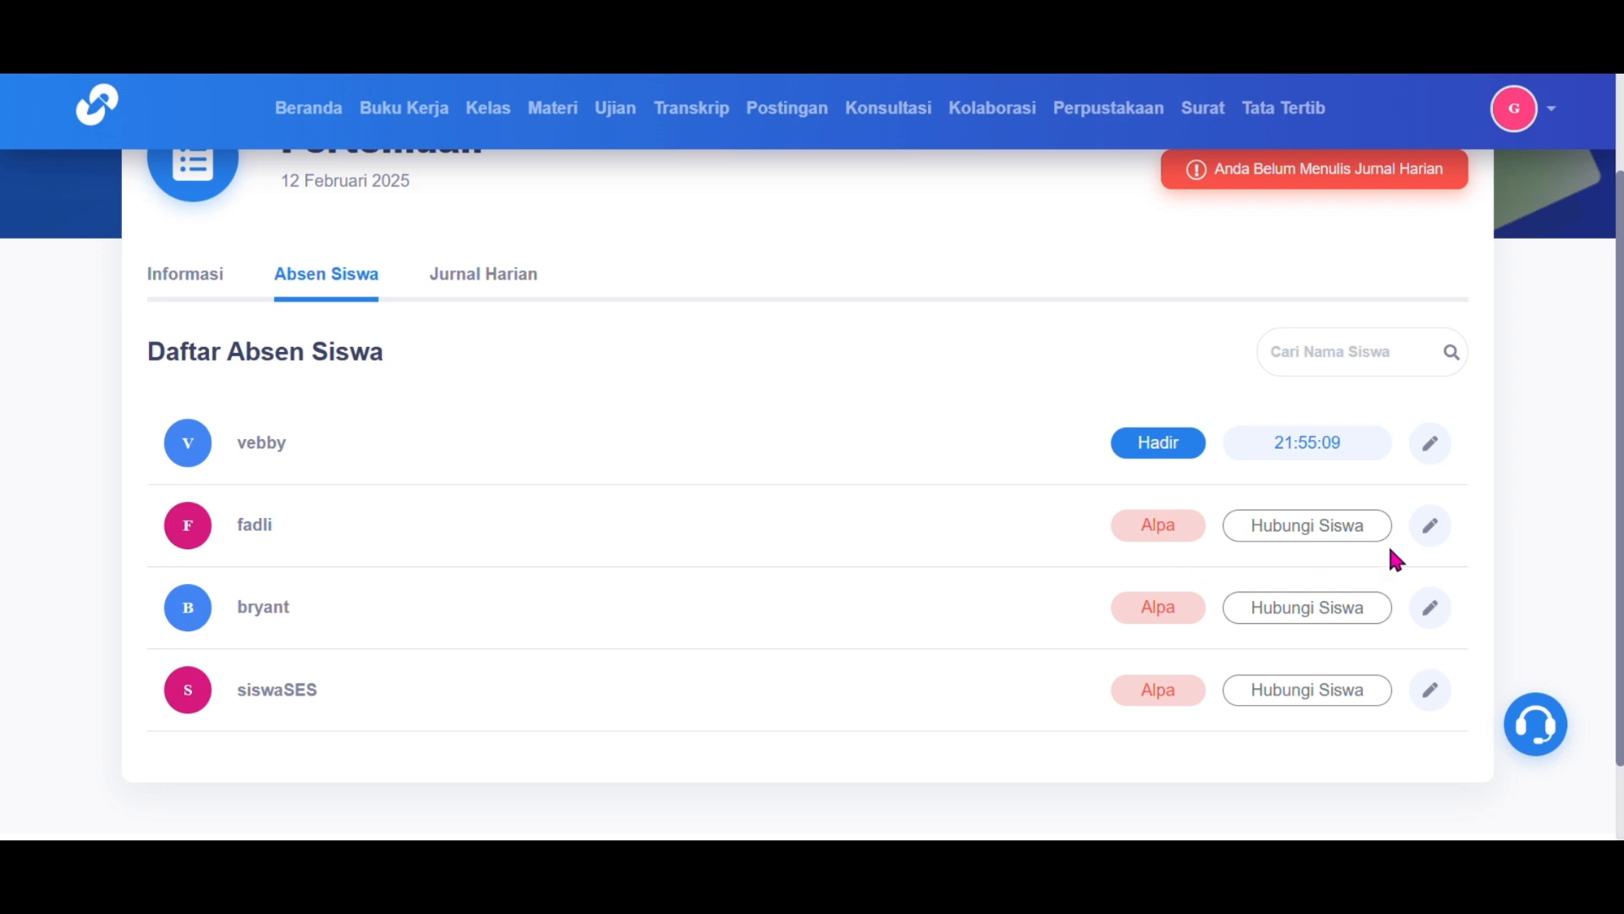
left_click(1435, 529)
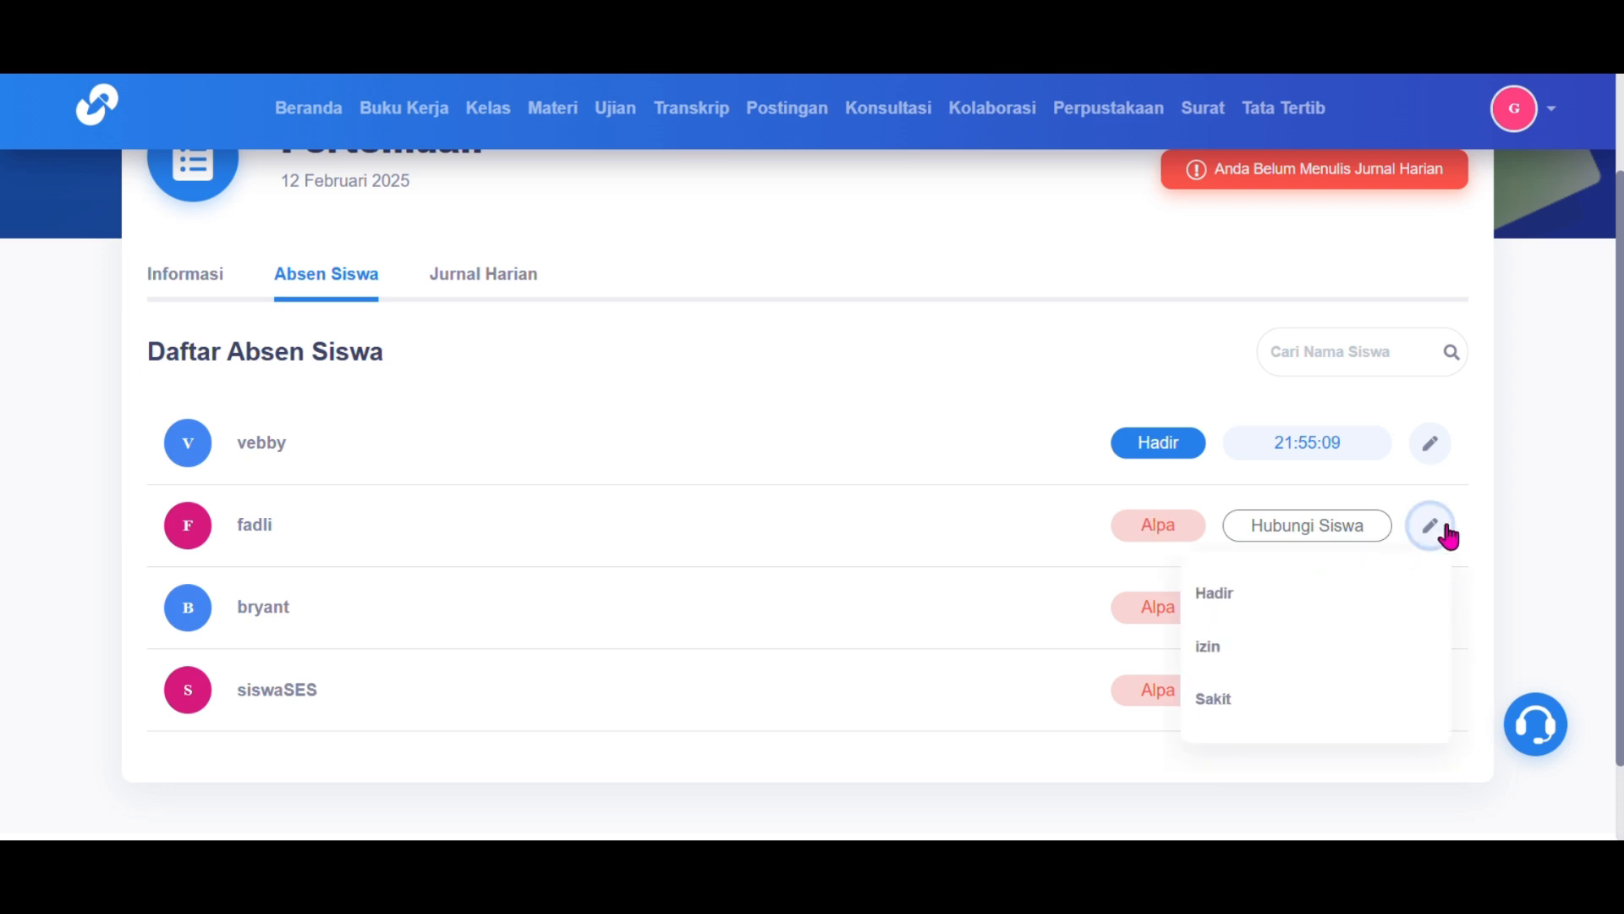
left_click(1316, 620)
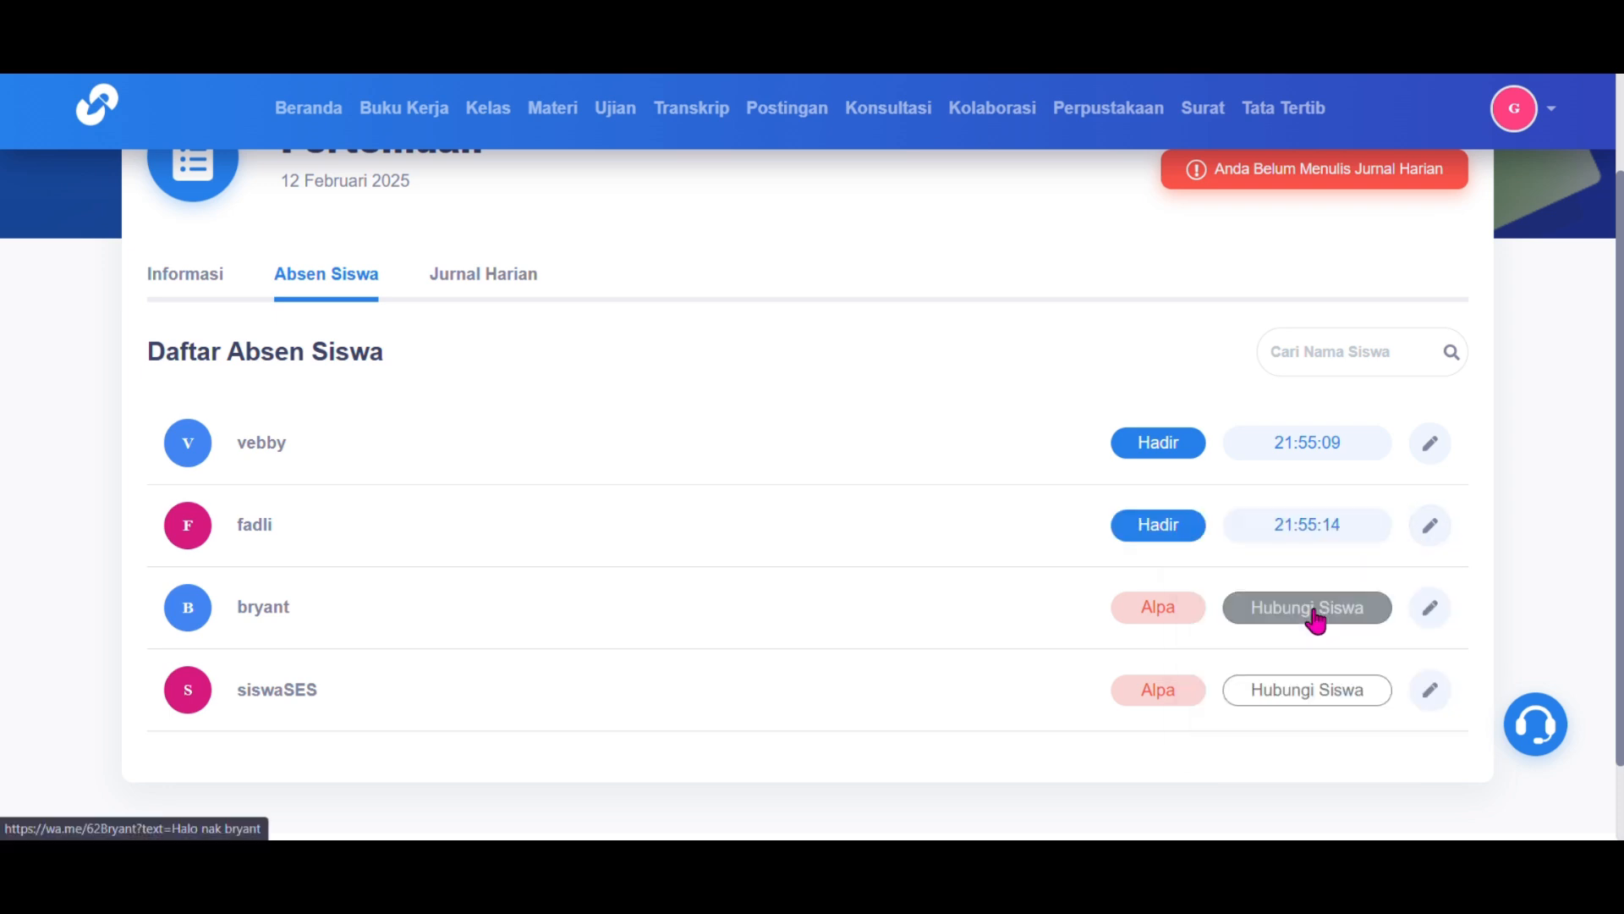
left_click(1432, 623)
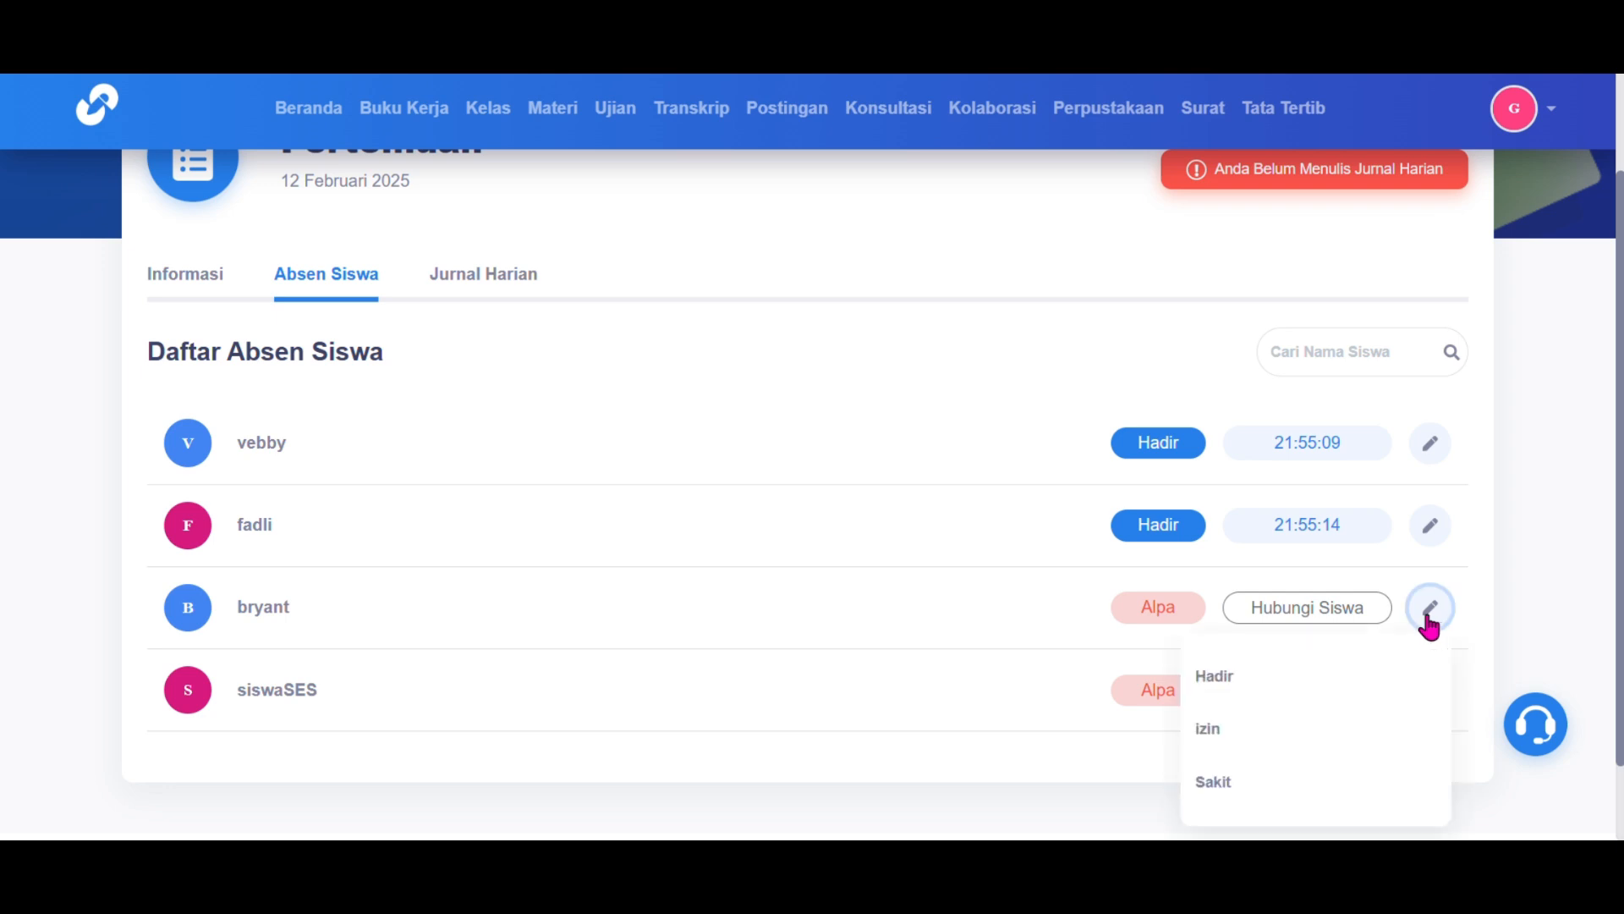
left_click(1242, 777)
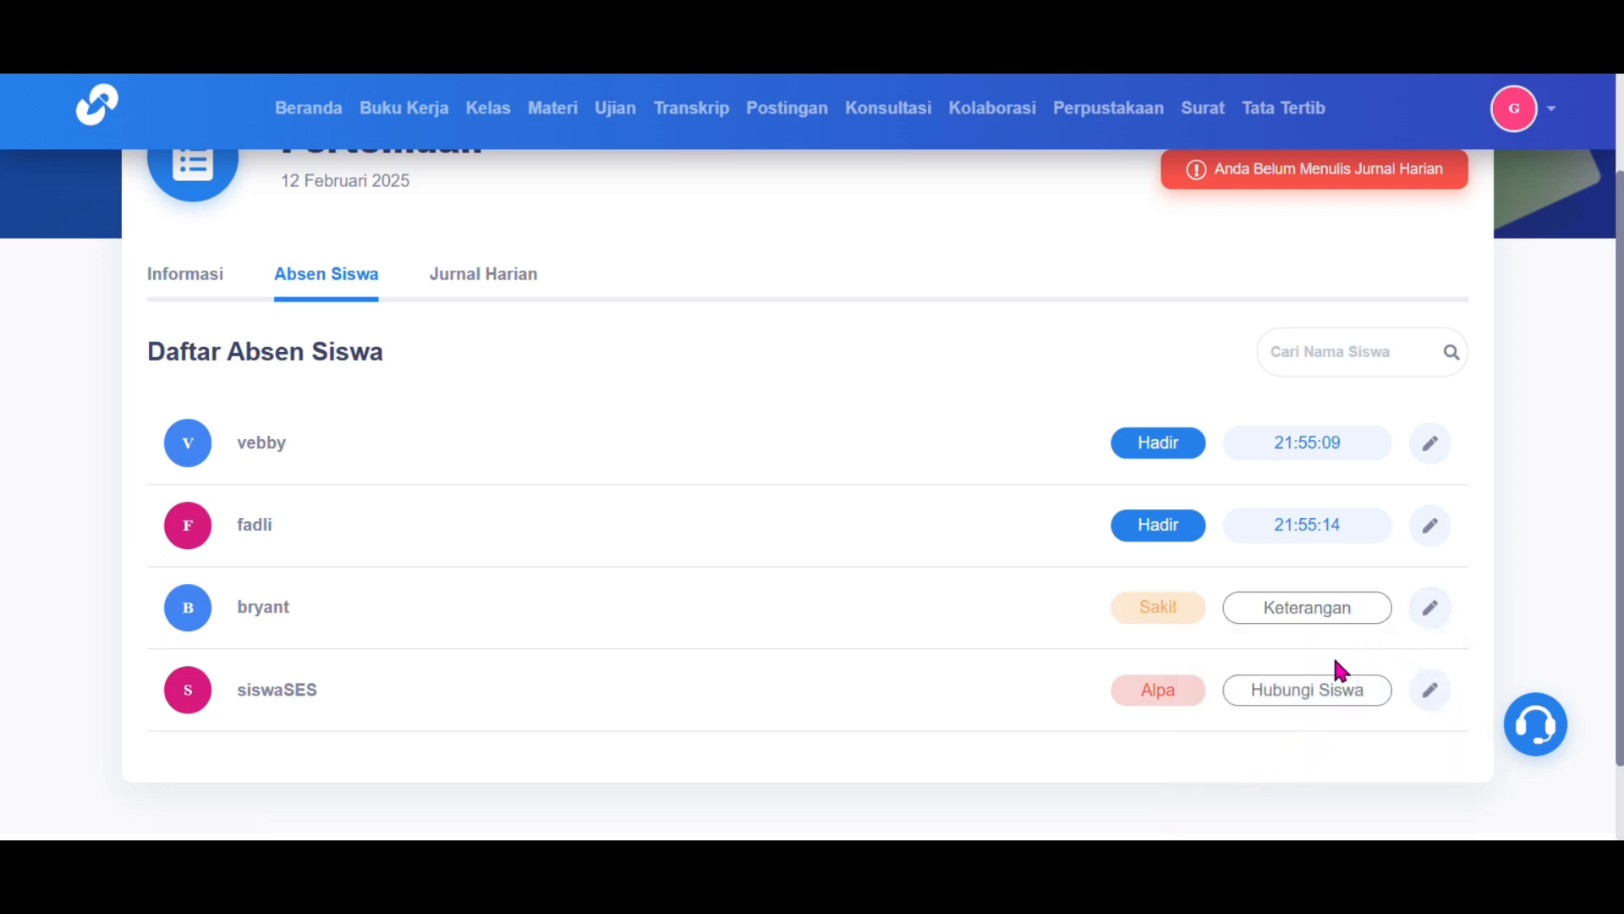
left_click(1429, 696)
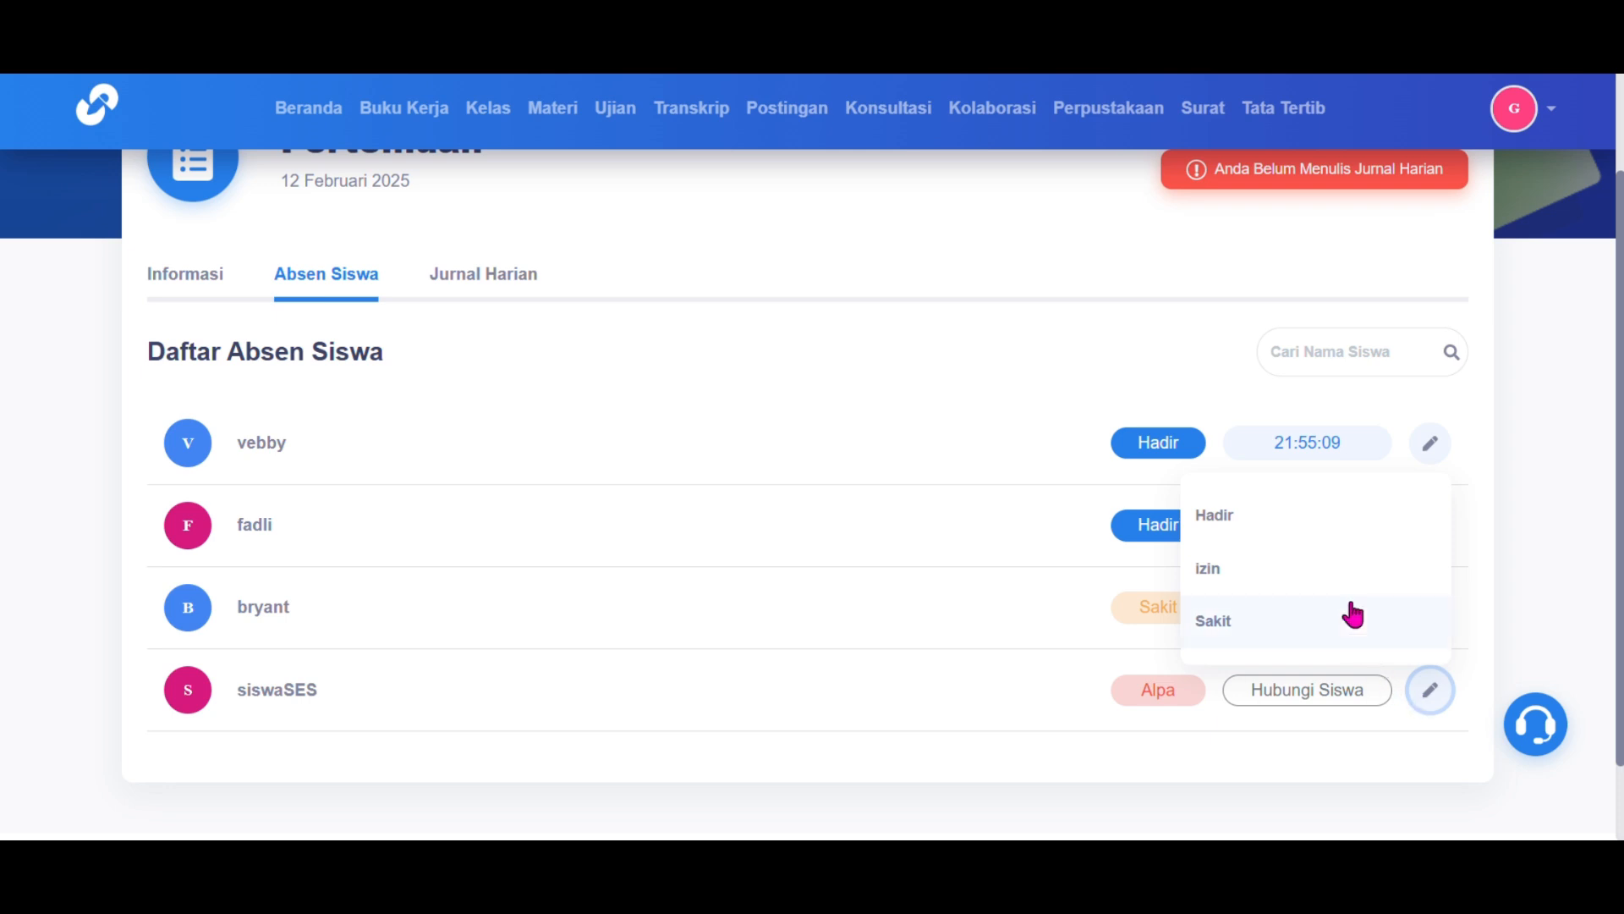
left_click(1329, 575)
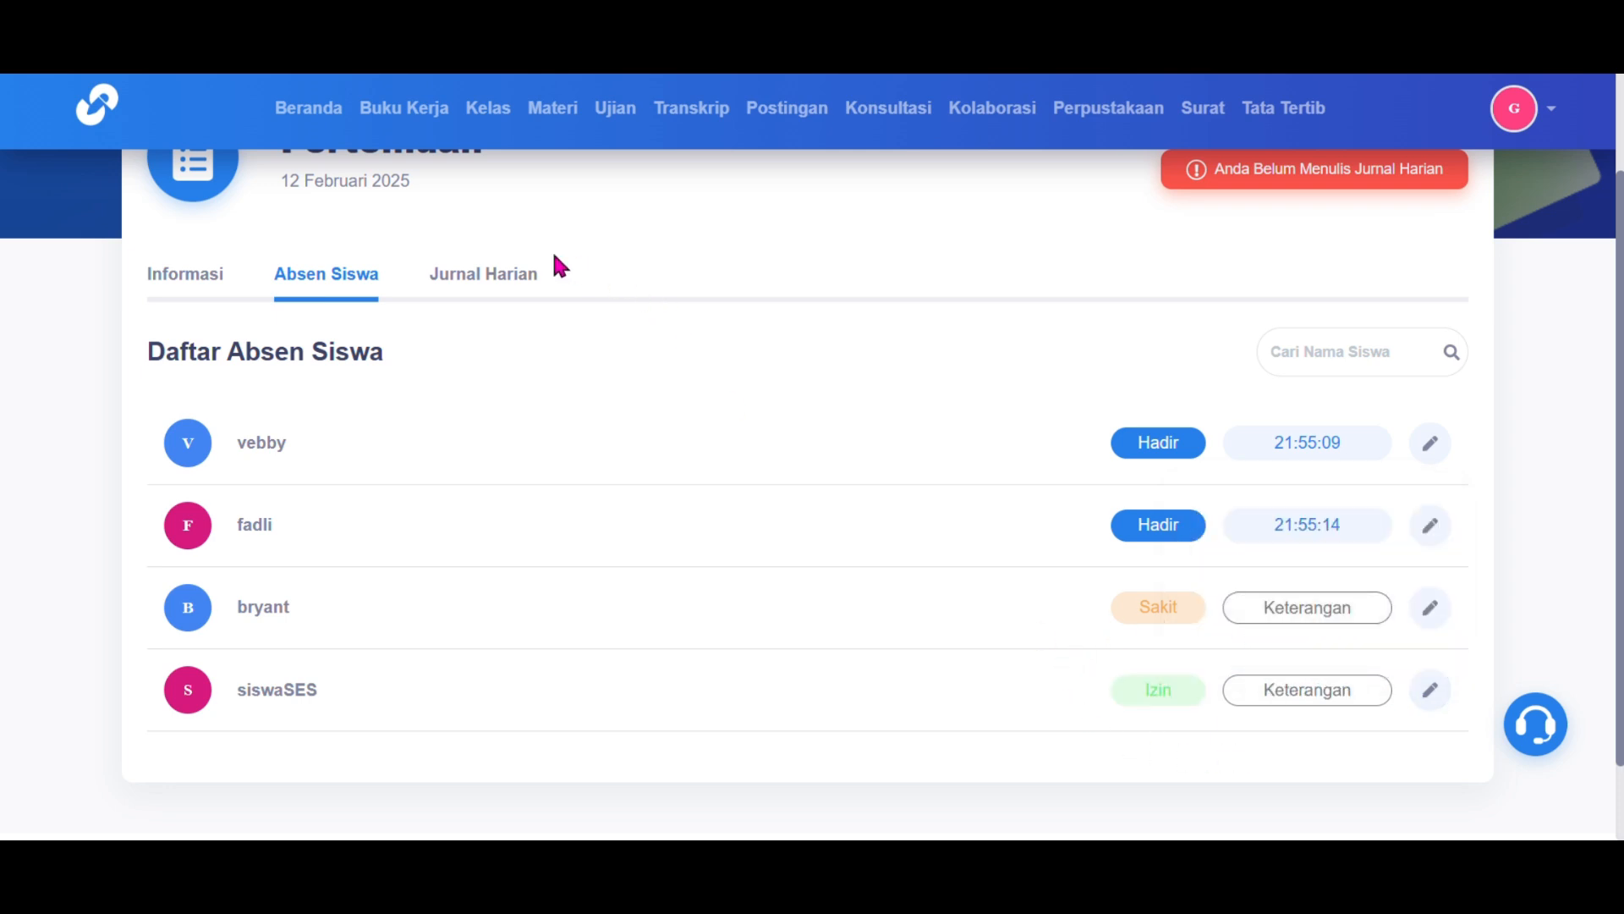
Step: Save 'Pembahsan Soal Telah Selesai' in the Jurnal Harian and return to the meeting list
left_click(513, 281)
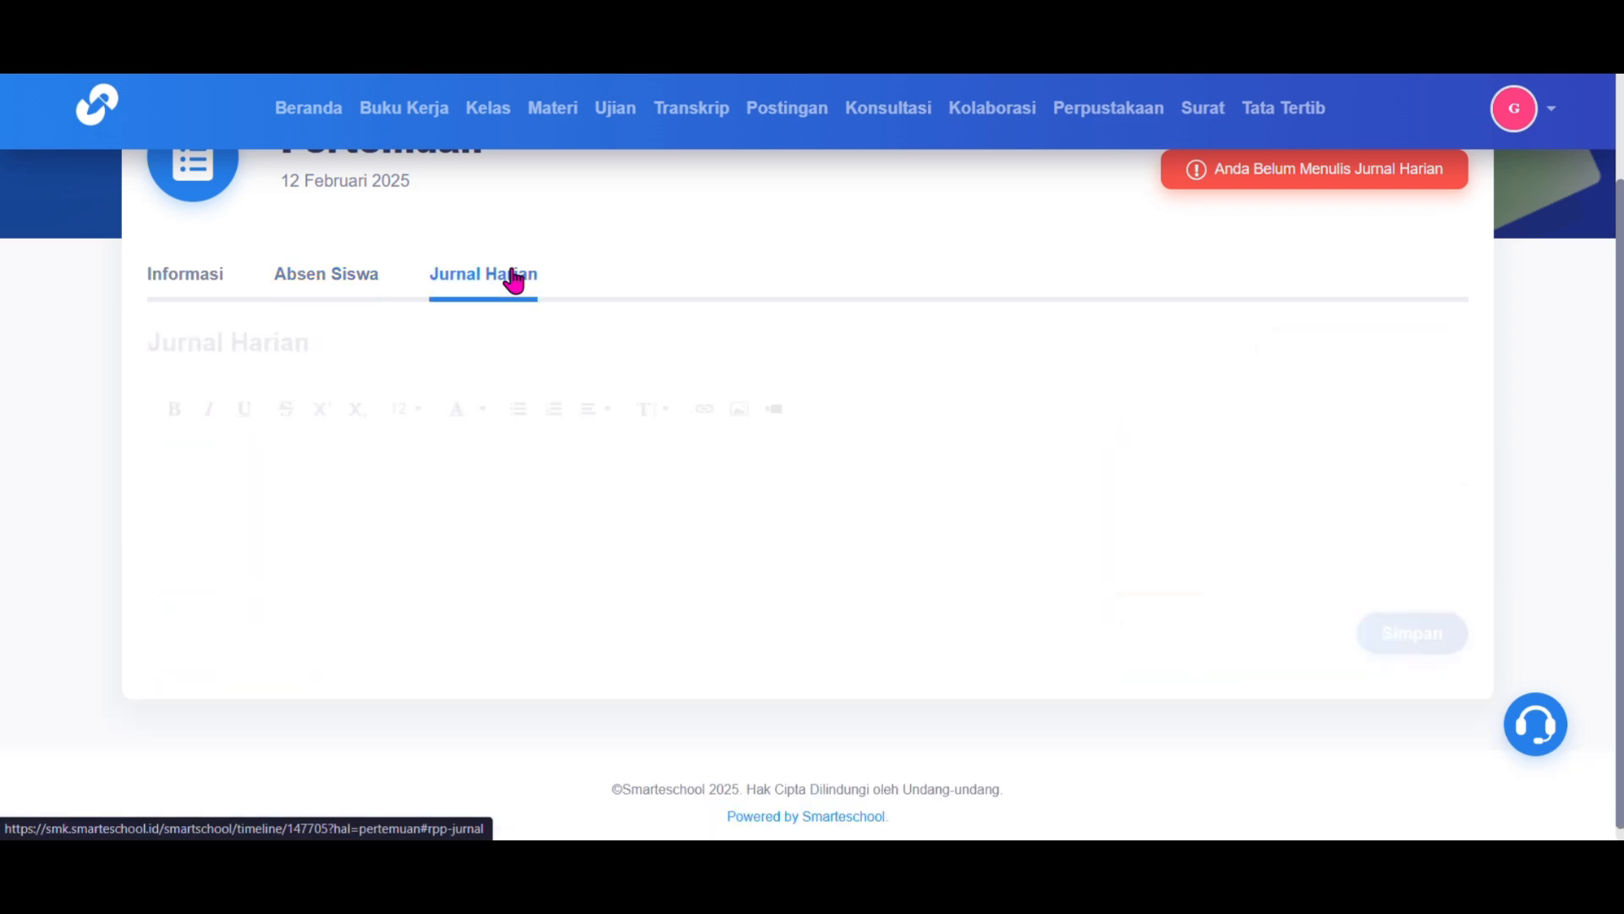
left_click(493, 470)
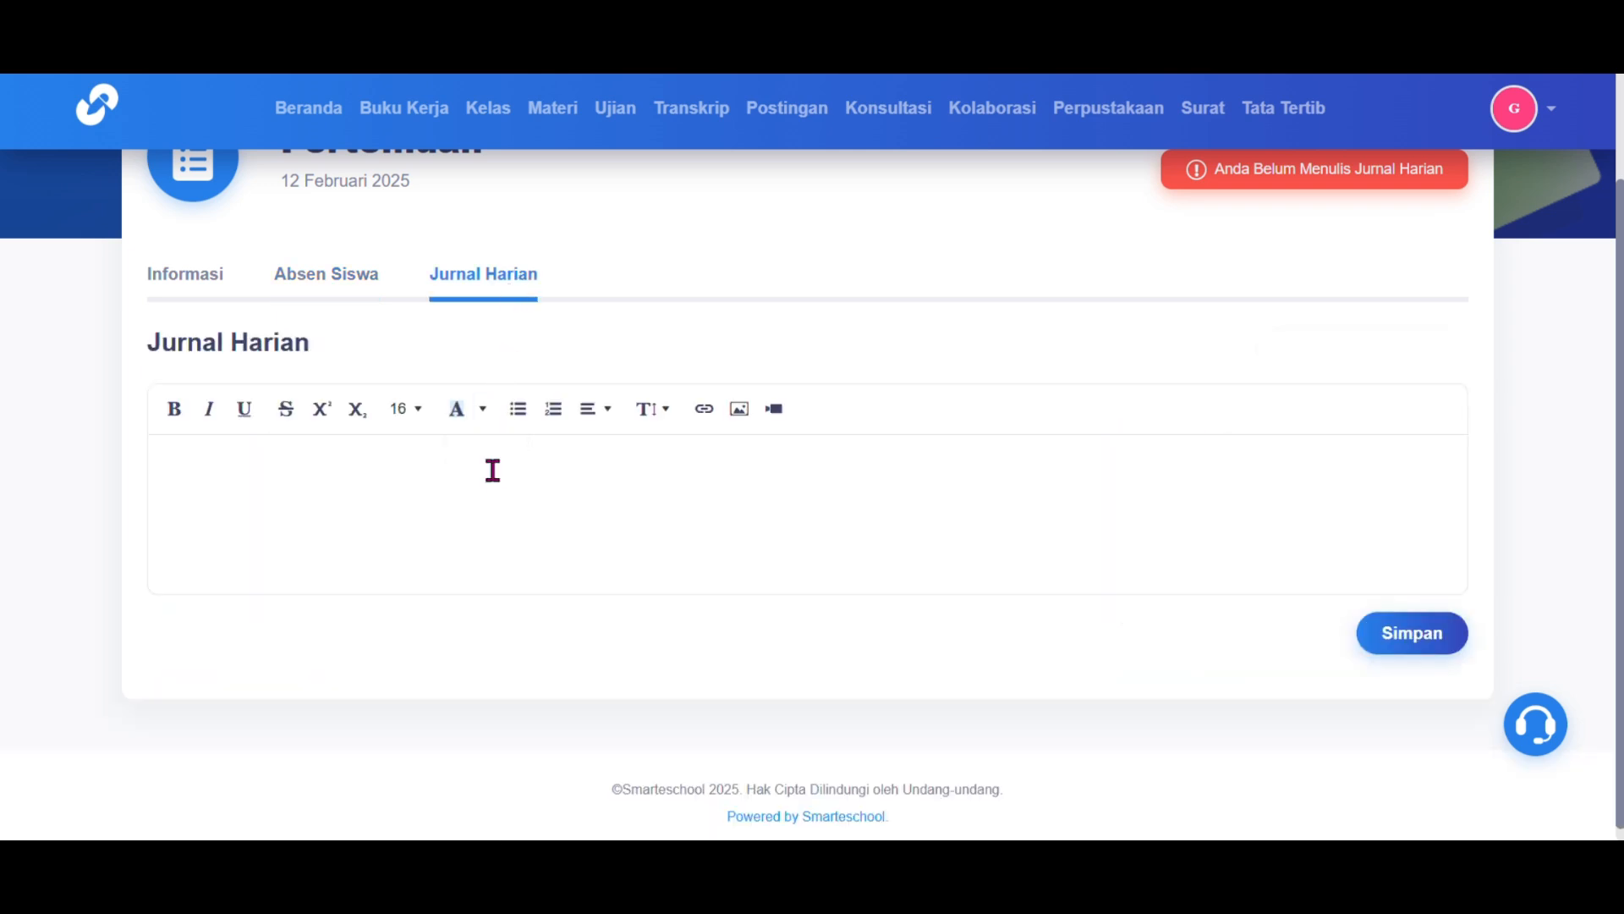
type("Pembahsan Soal Telah Selesai")
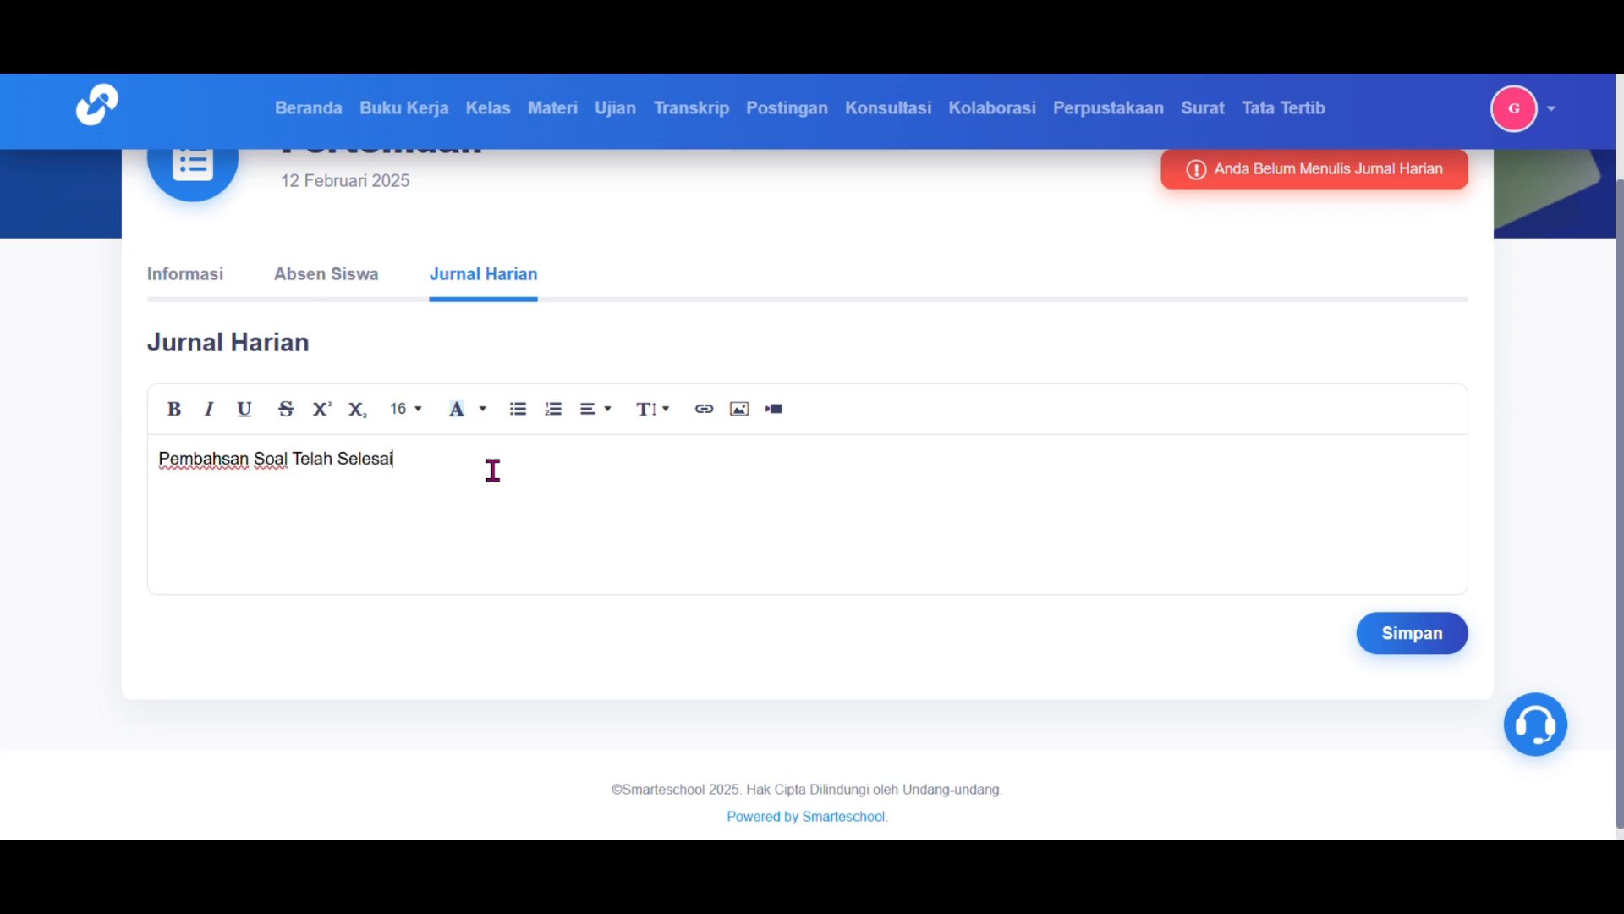
left_click(1436, 643)
scroll(1430, 627, "up", 2)
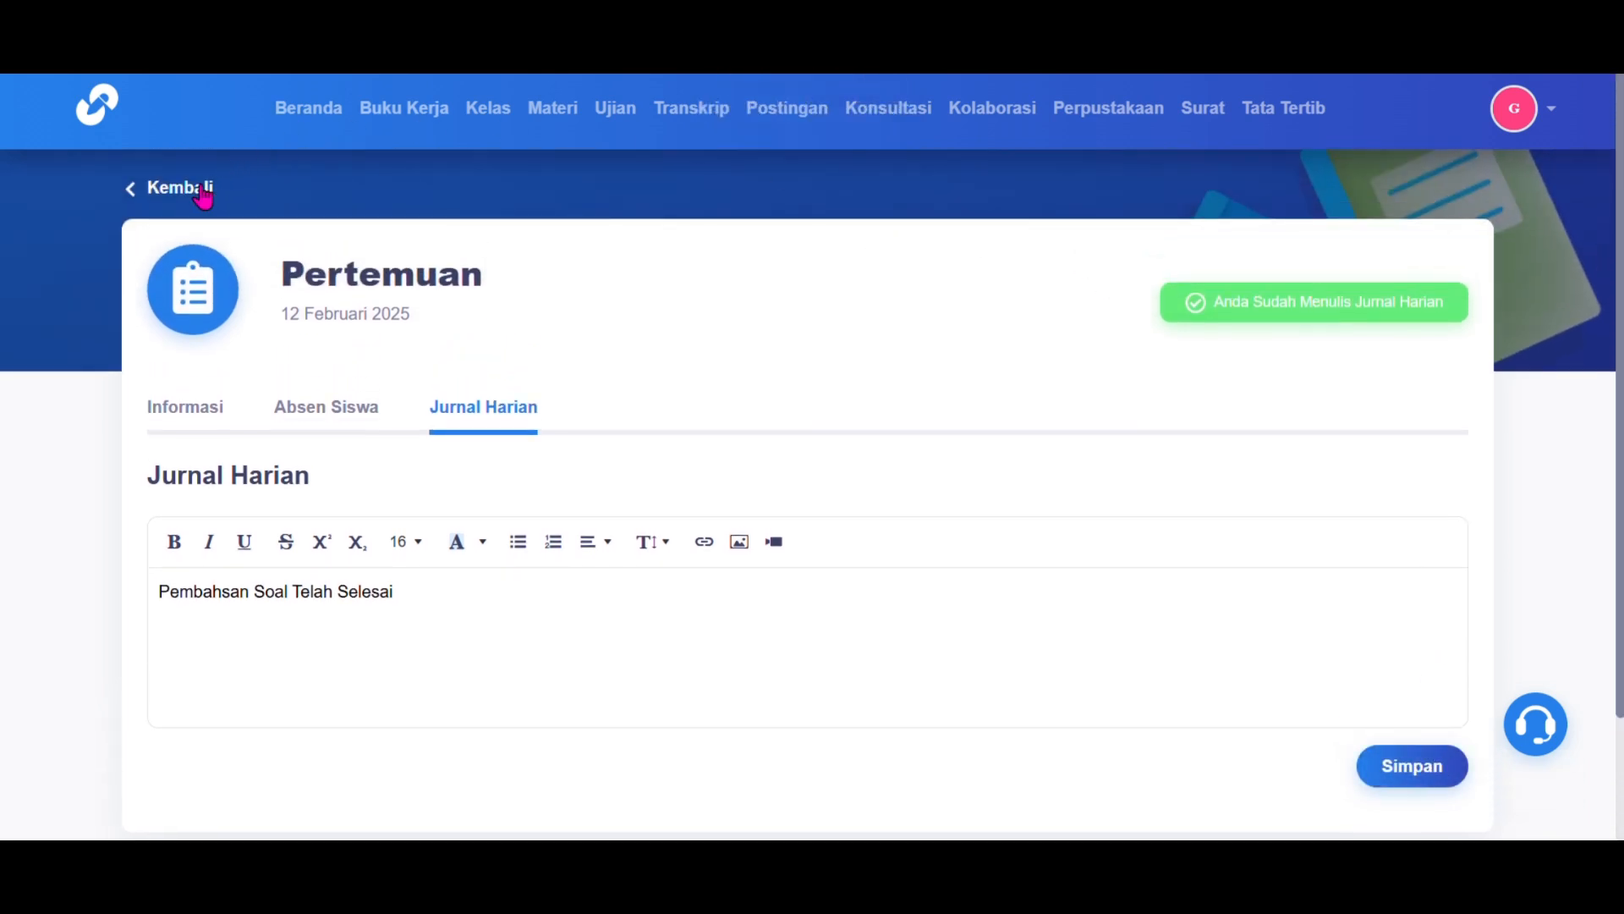
left_click(188, 203)
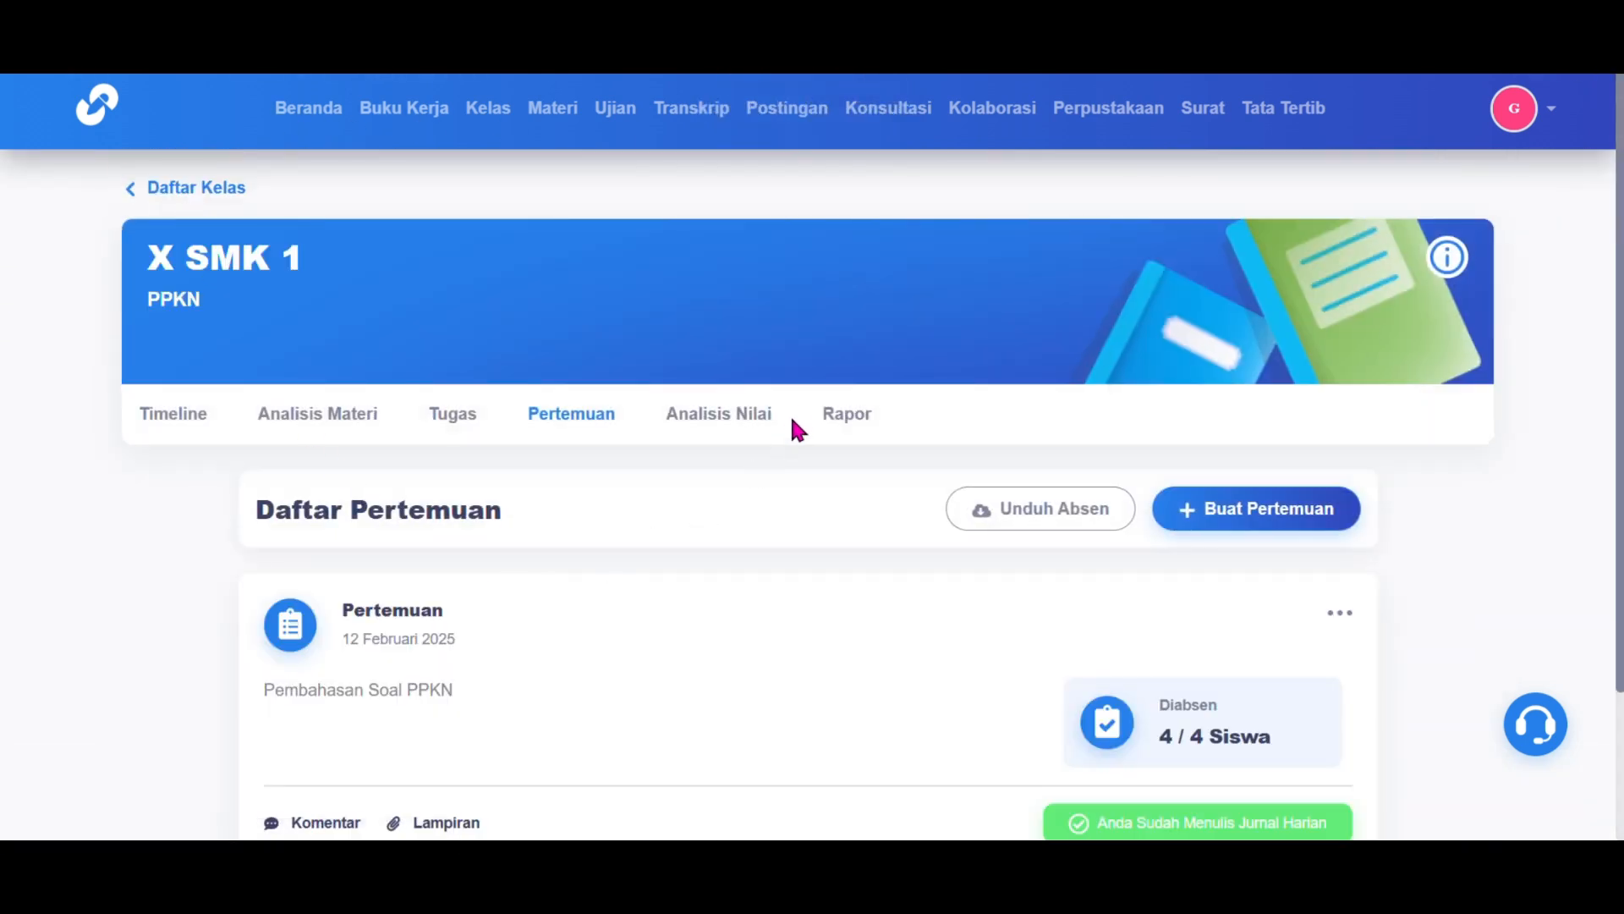
scroll(740, 427, "down", 2)
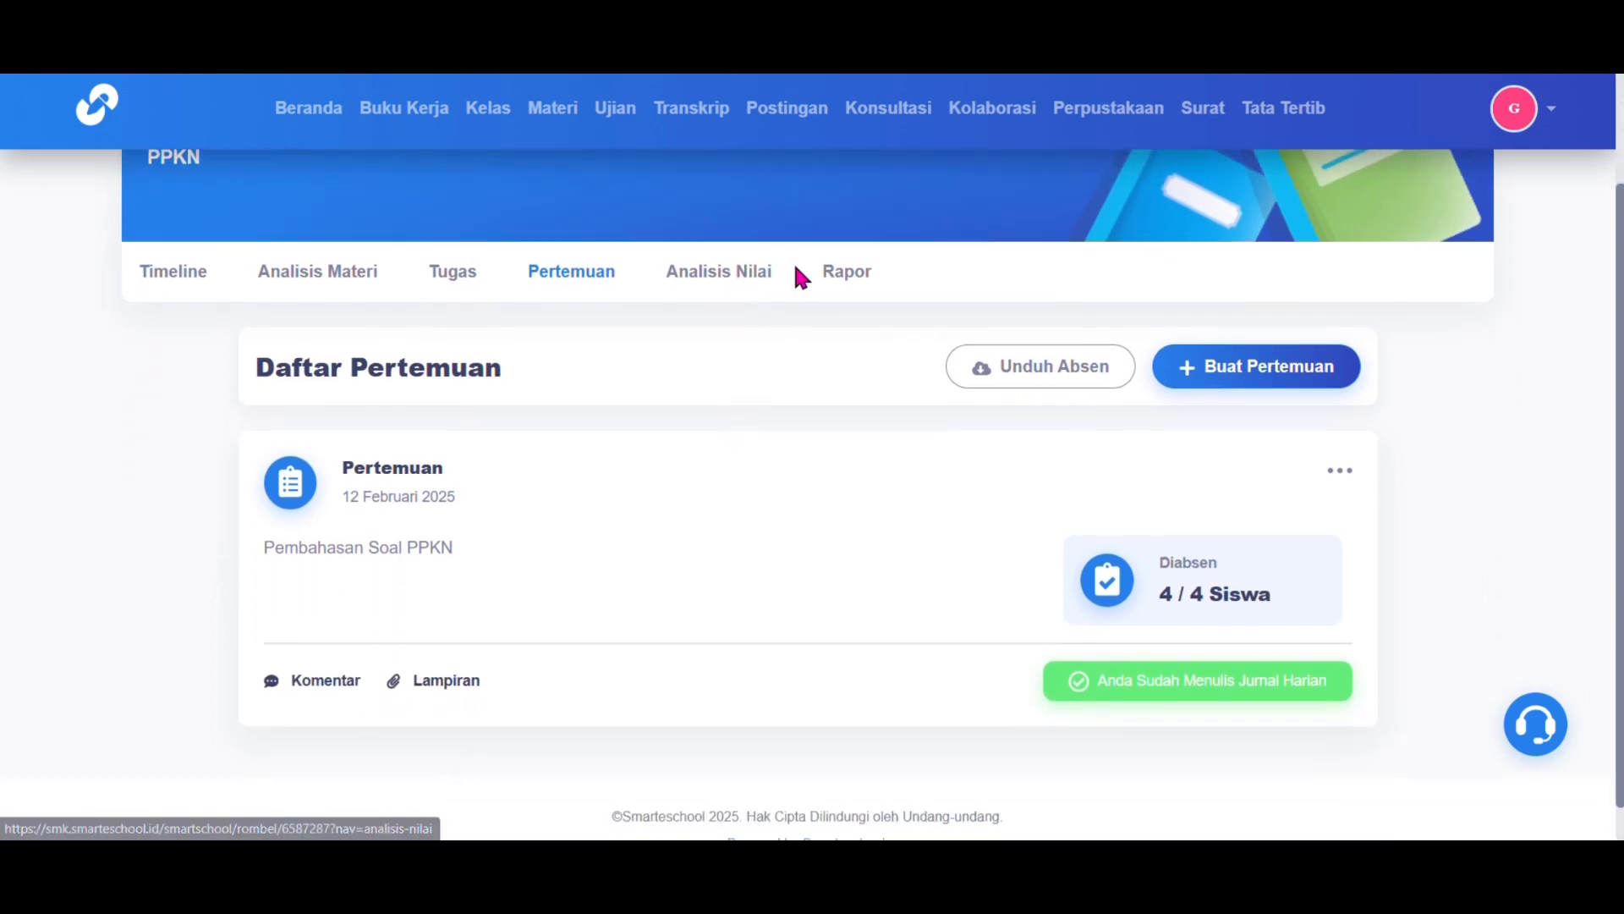
Step: Review the Nilai Pengetahuan Siswa table, then the Sikap scores showing 0/1 for all four students
left_click(722, 286)
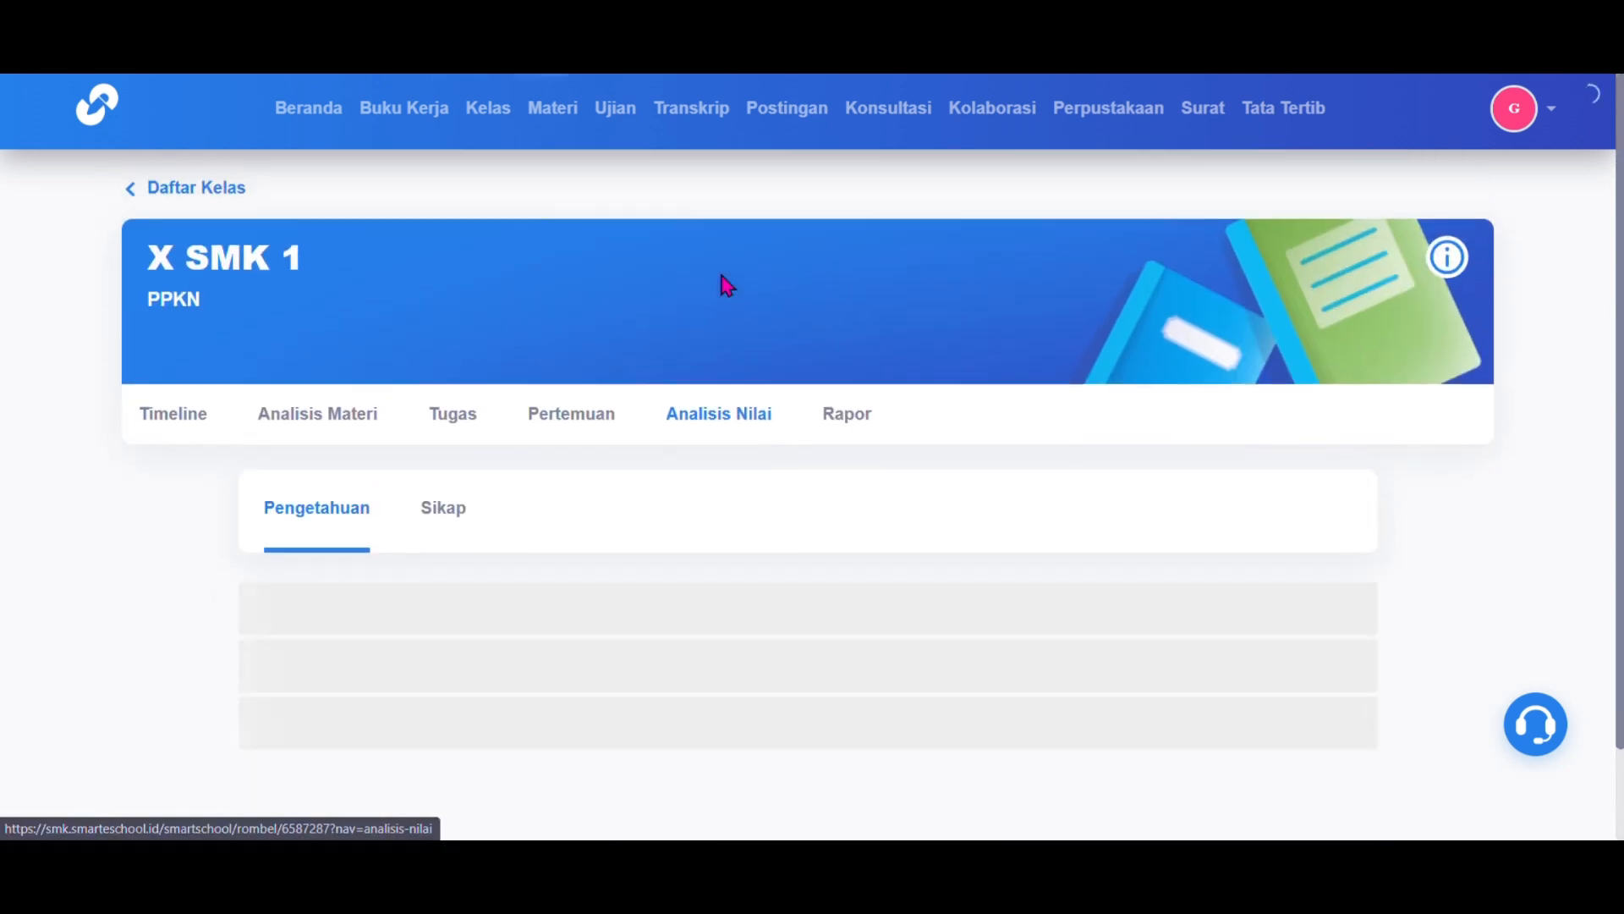
scroll(726, 286, "down", 2)
scroll(720, 271, "down", 2)
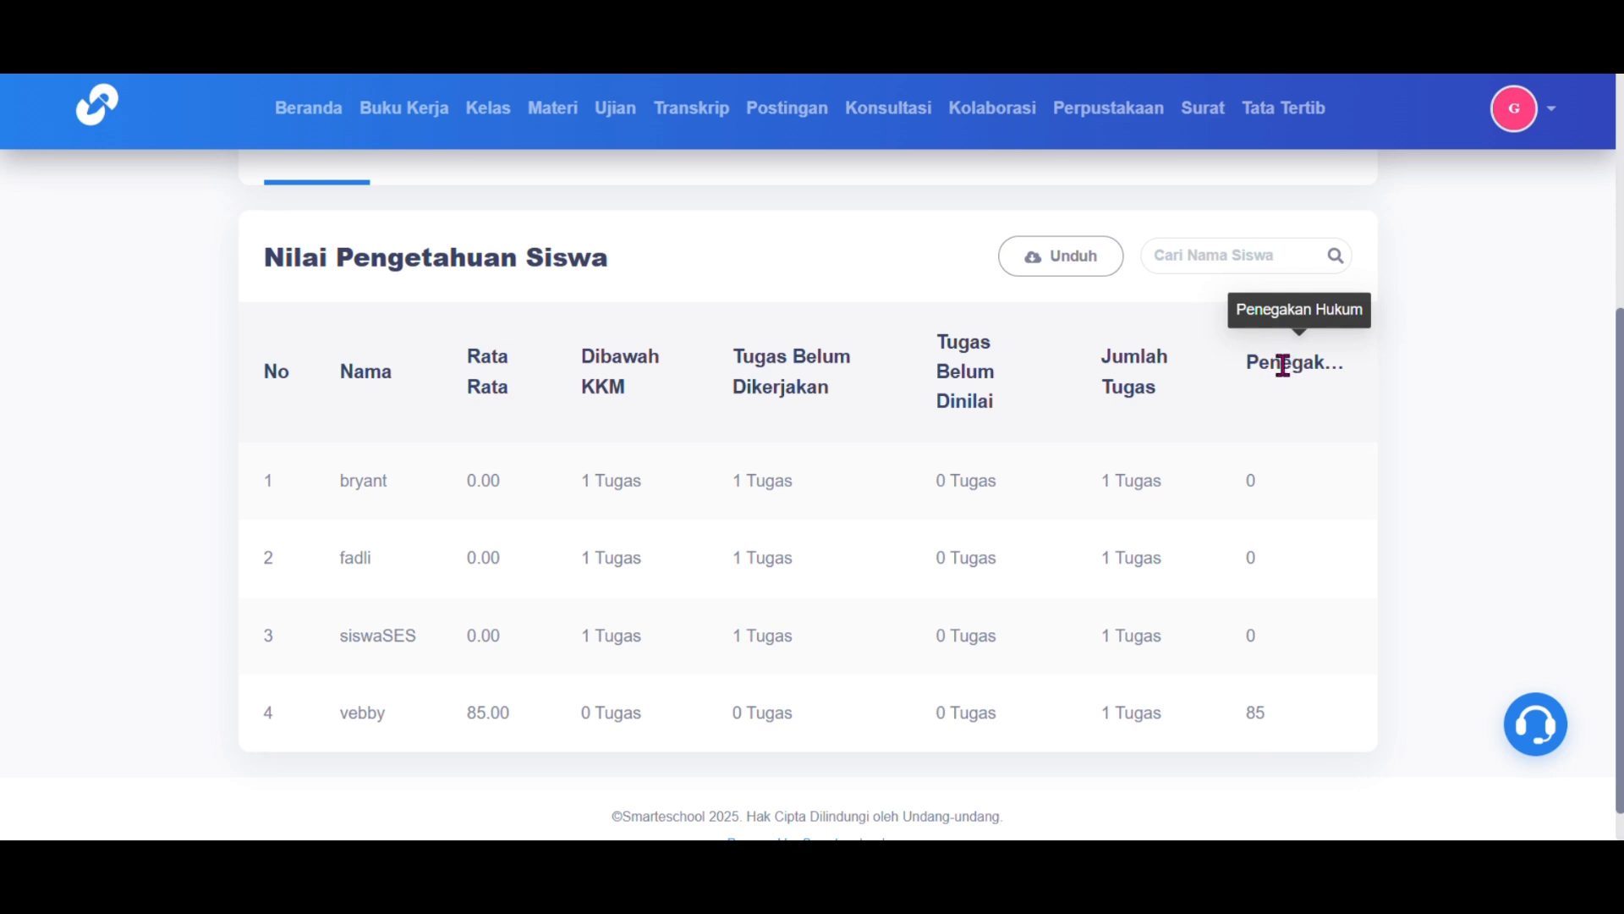
scroll(1273, 364, "up", 1)
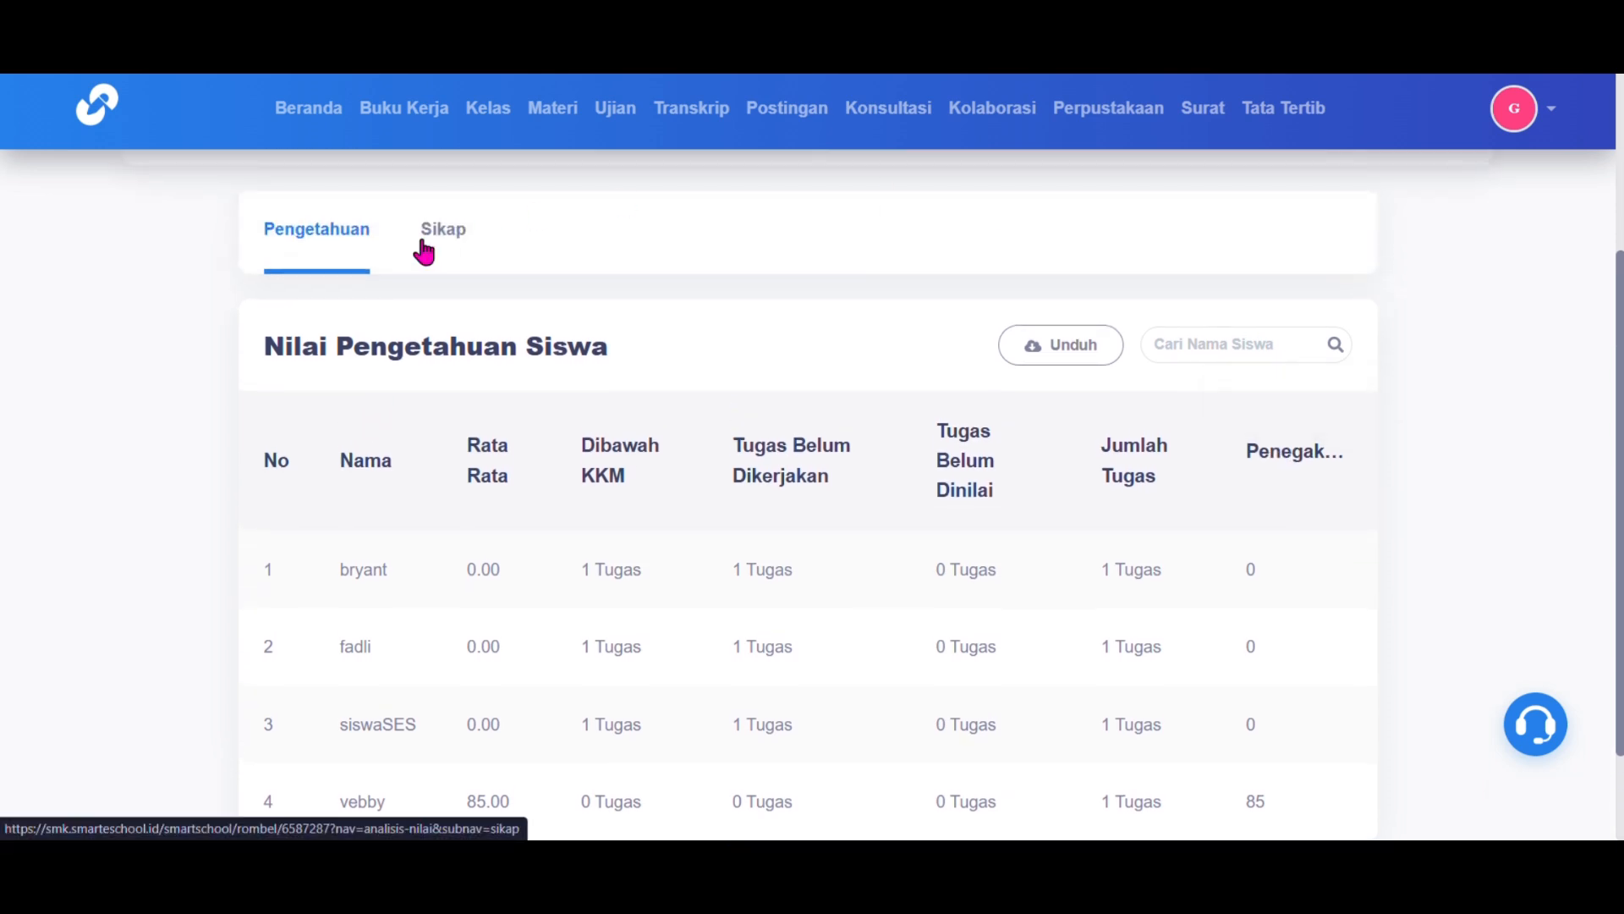
left_click(424, 252)
scroll(423, 246, "down", 3)
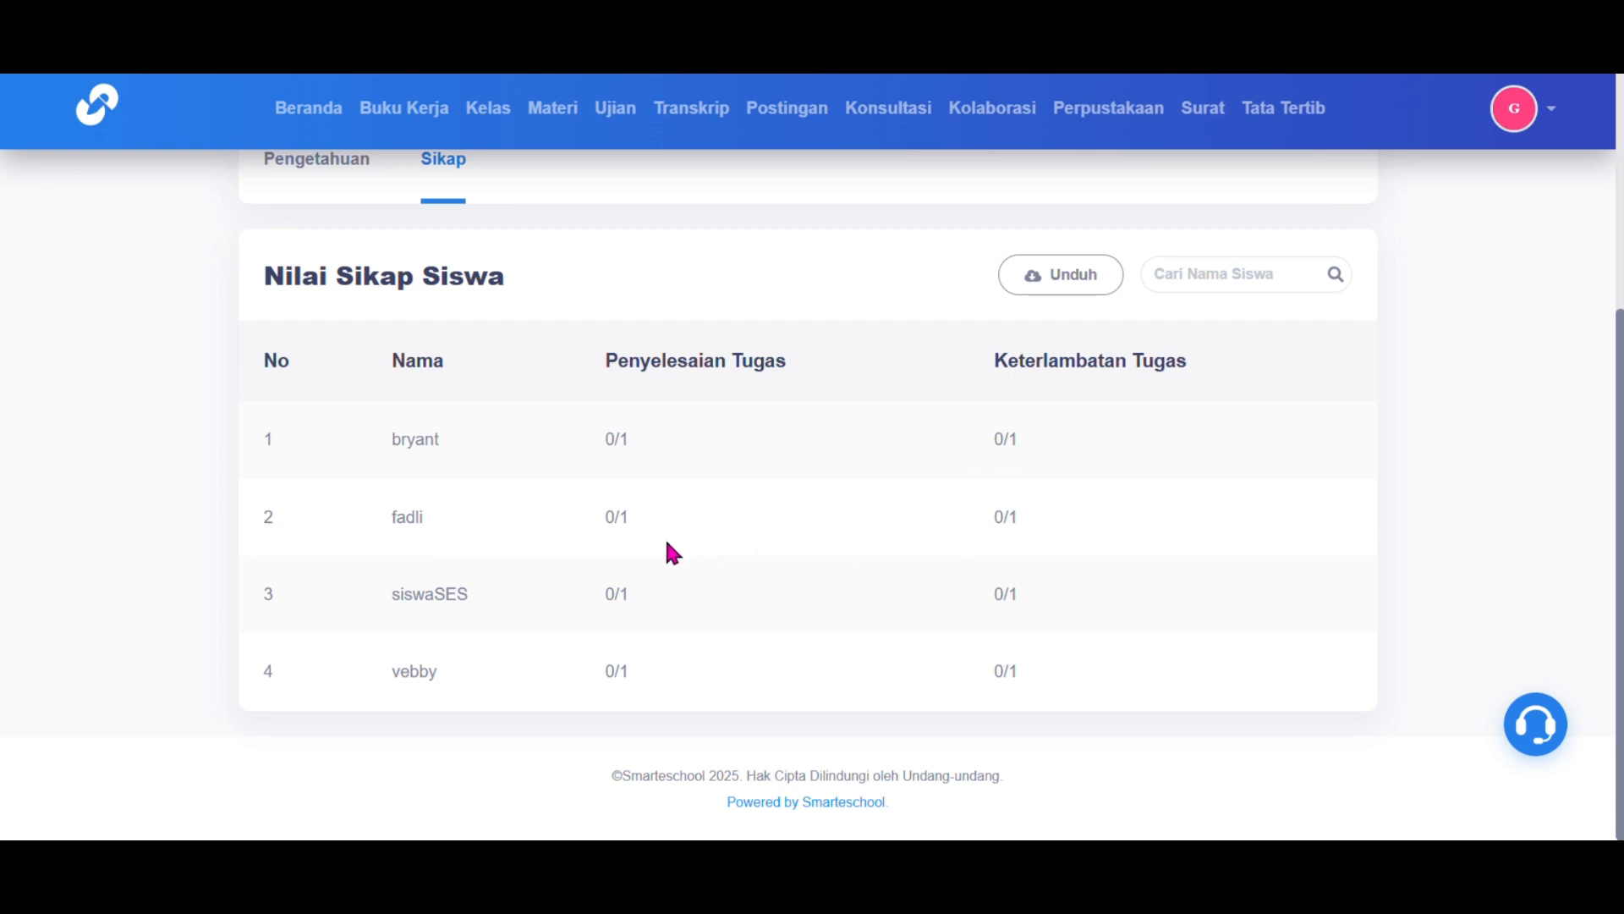
scroll(793, 656, "up", 2)
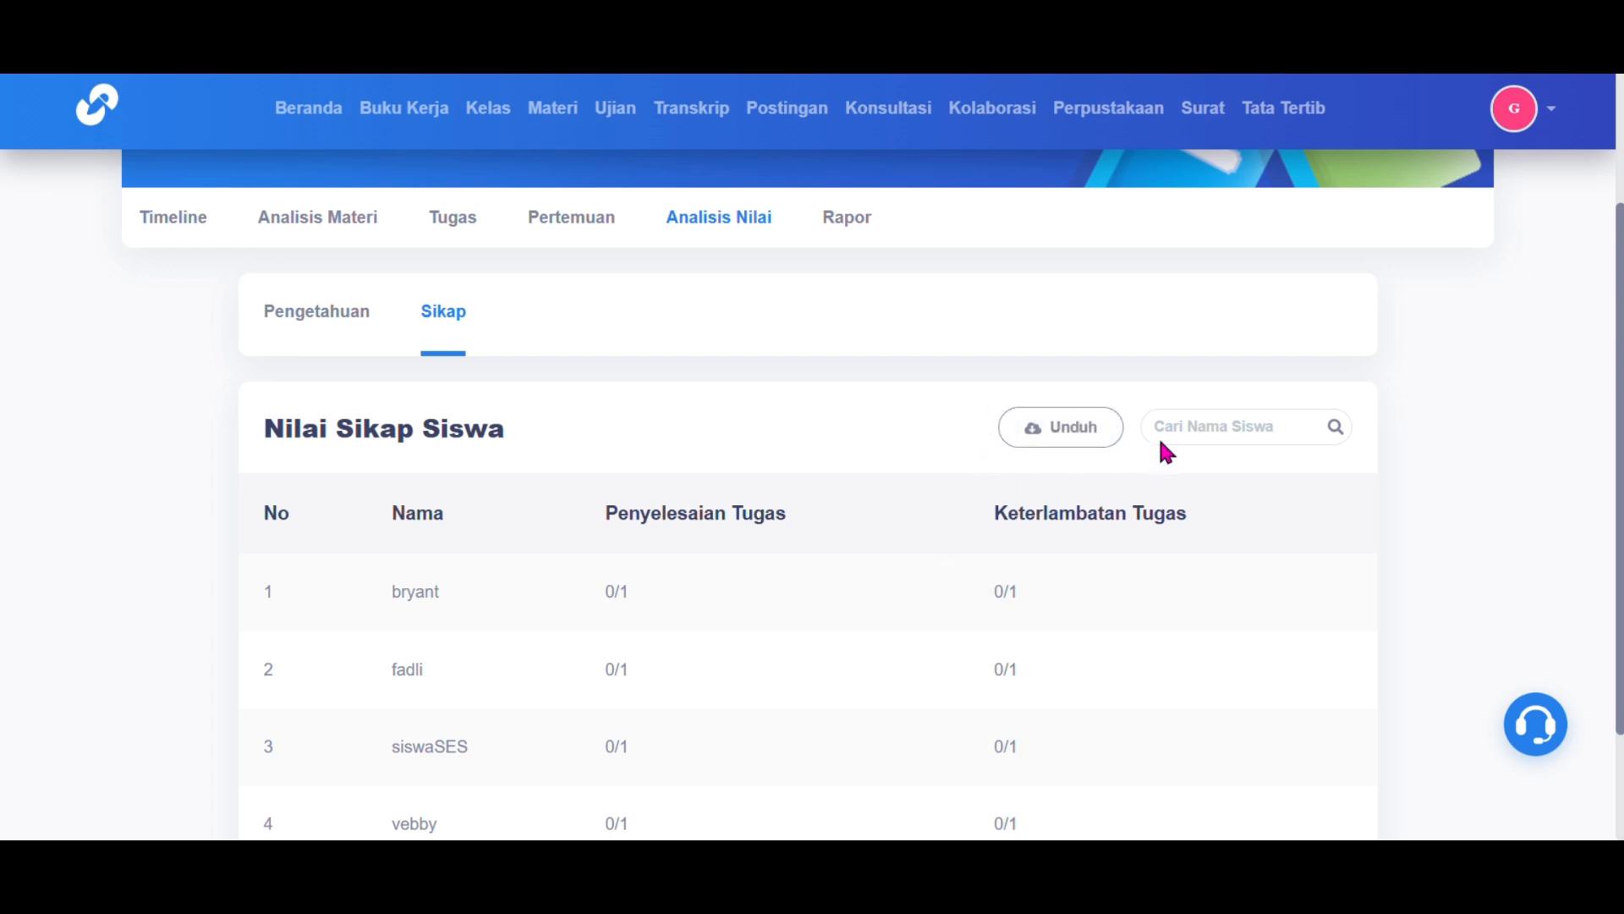
Step: Open the Rapor knowledge grades and check the first student's exam and task recaps
left_click(837, 225)
scroll(916, 540, "down", 4)
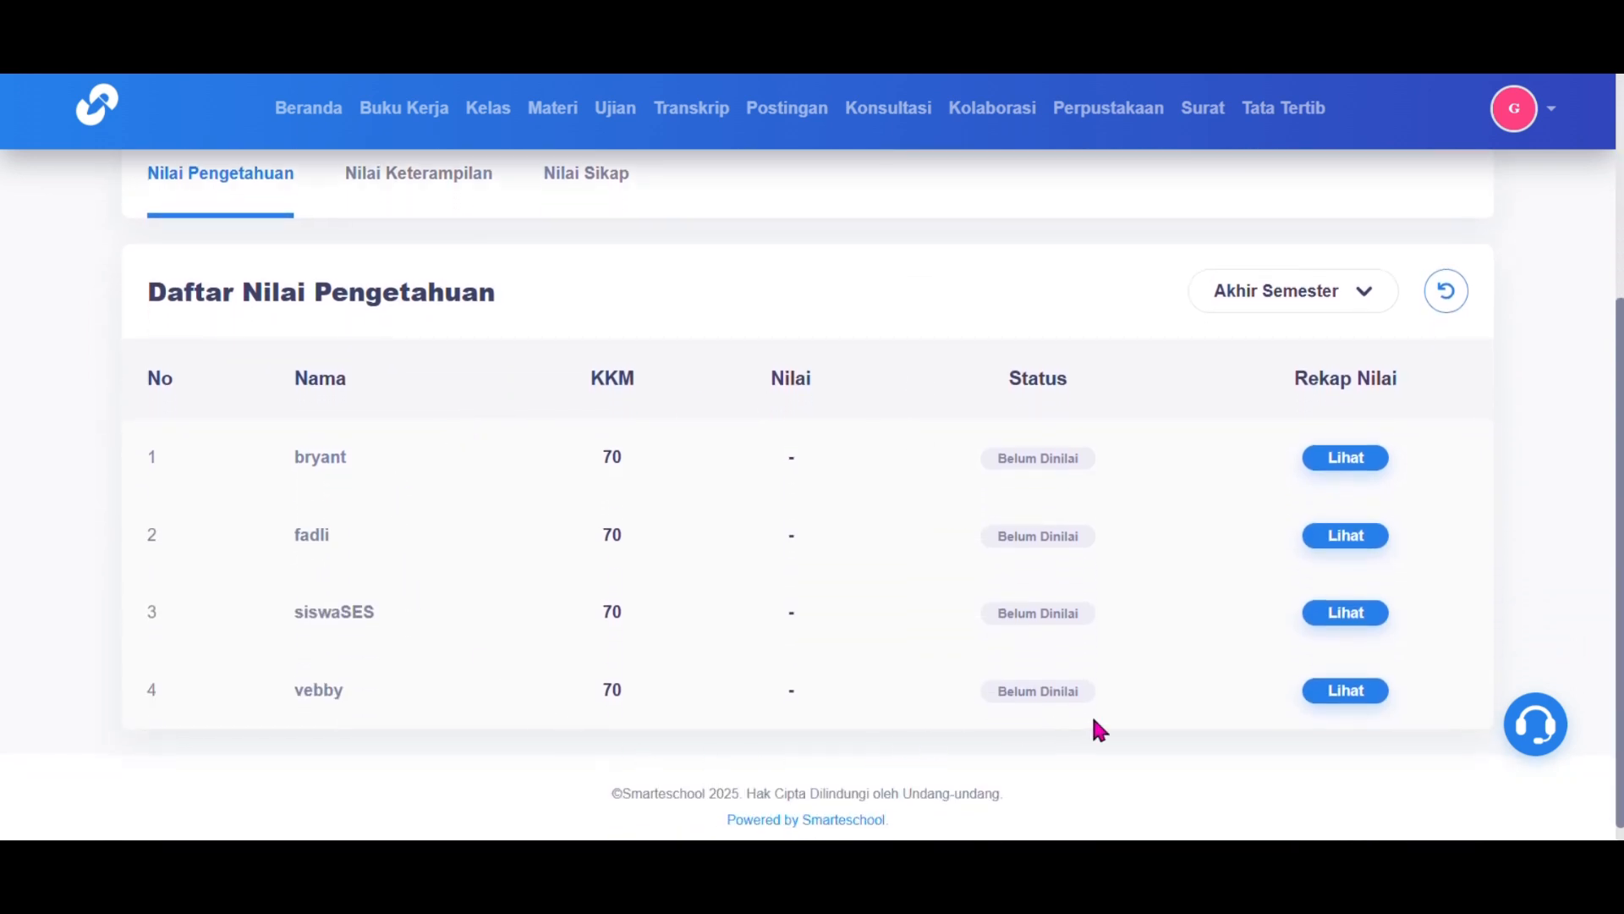
left_click(1347, 457)
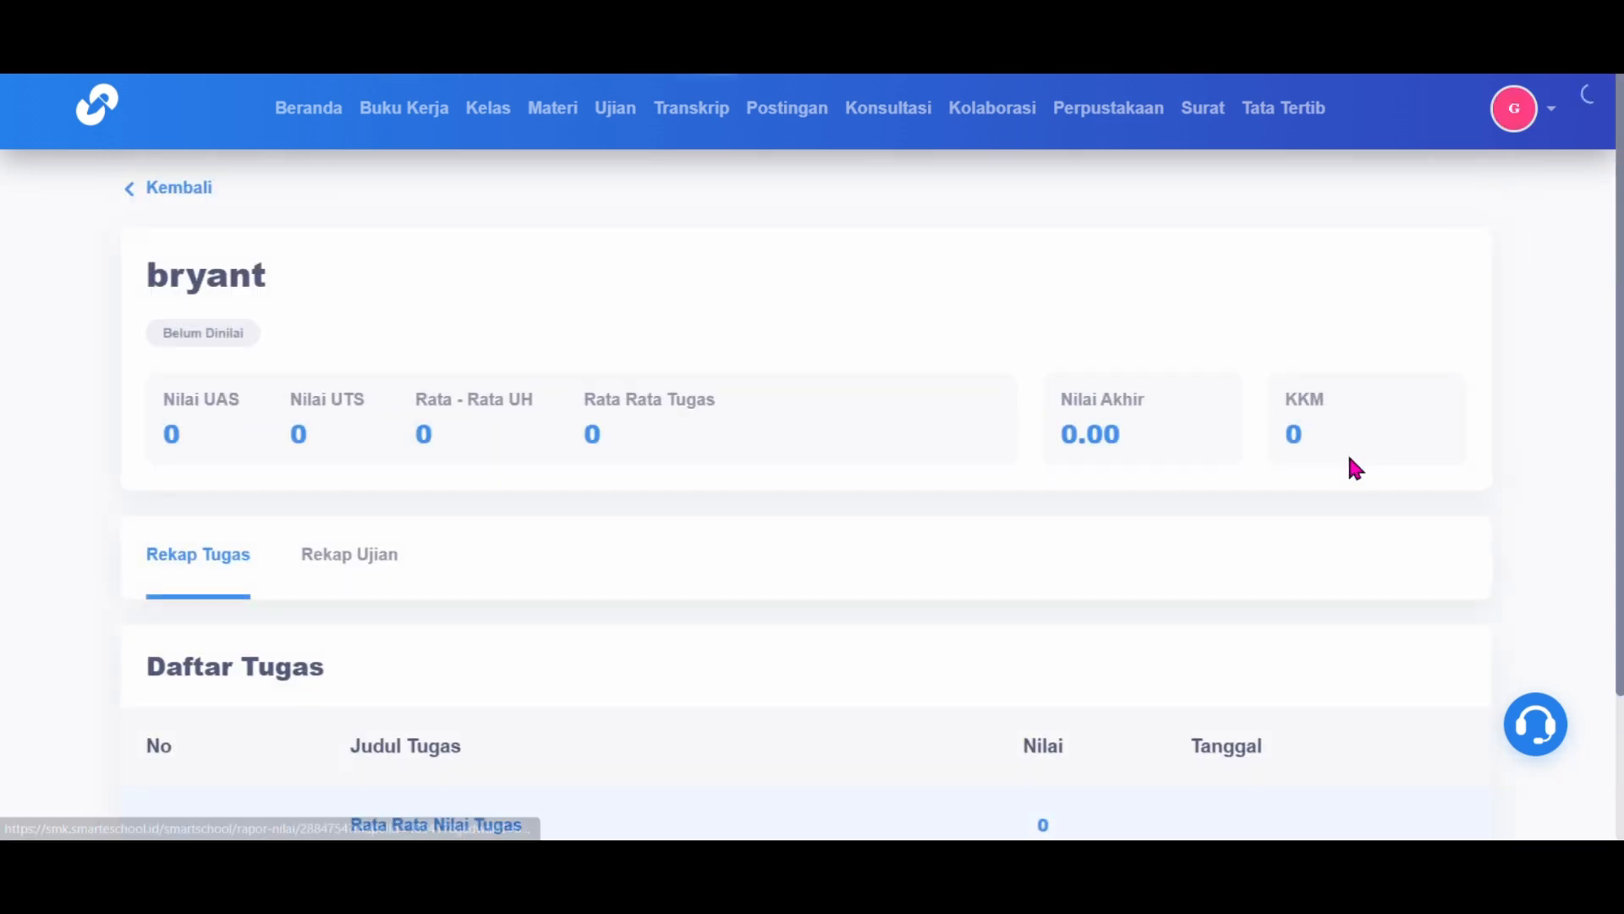
scroll(1183, 611, "down", 1)
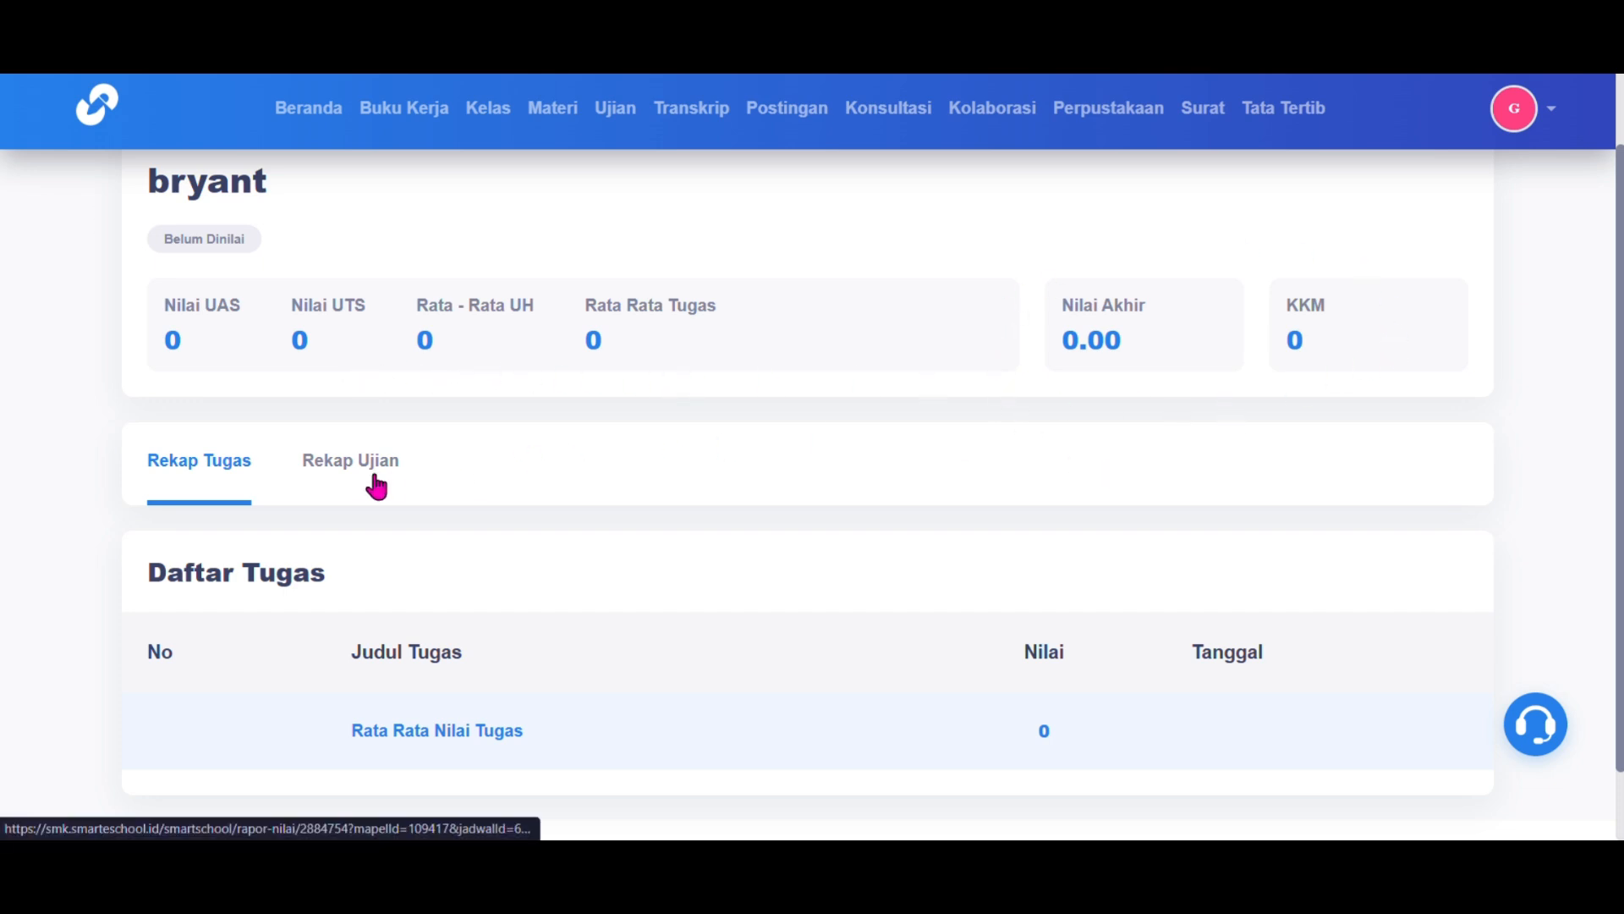
scroll(376, 484, "down", 1)
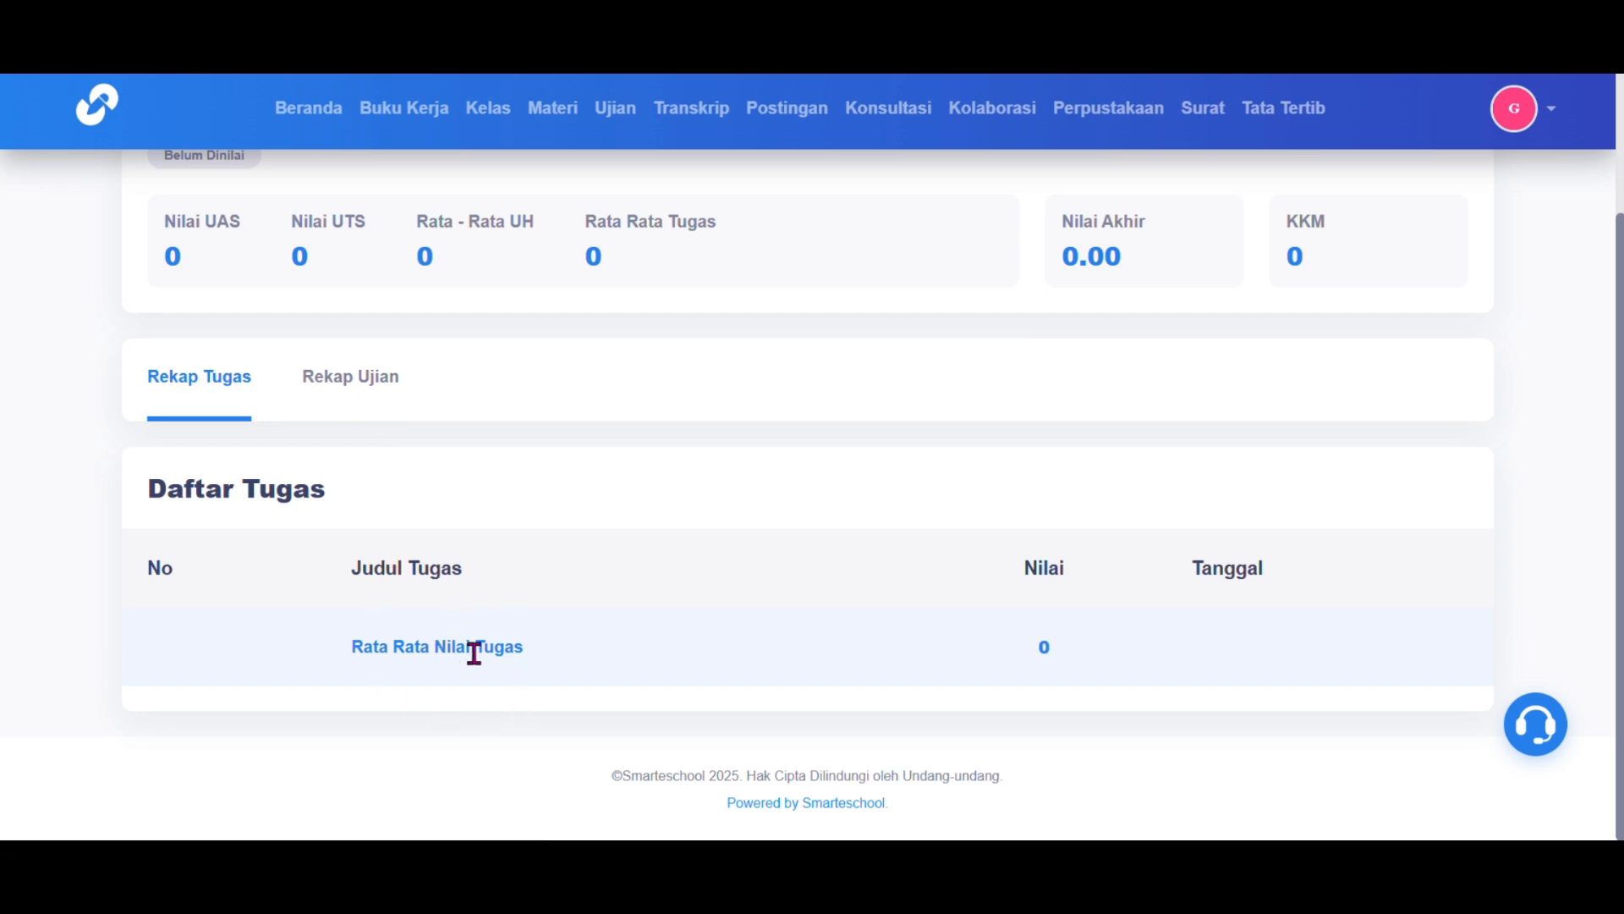
left_click_drag(485, 652, 344, 384)
left_click(347, 385)
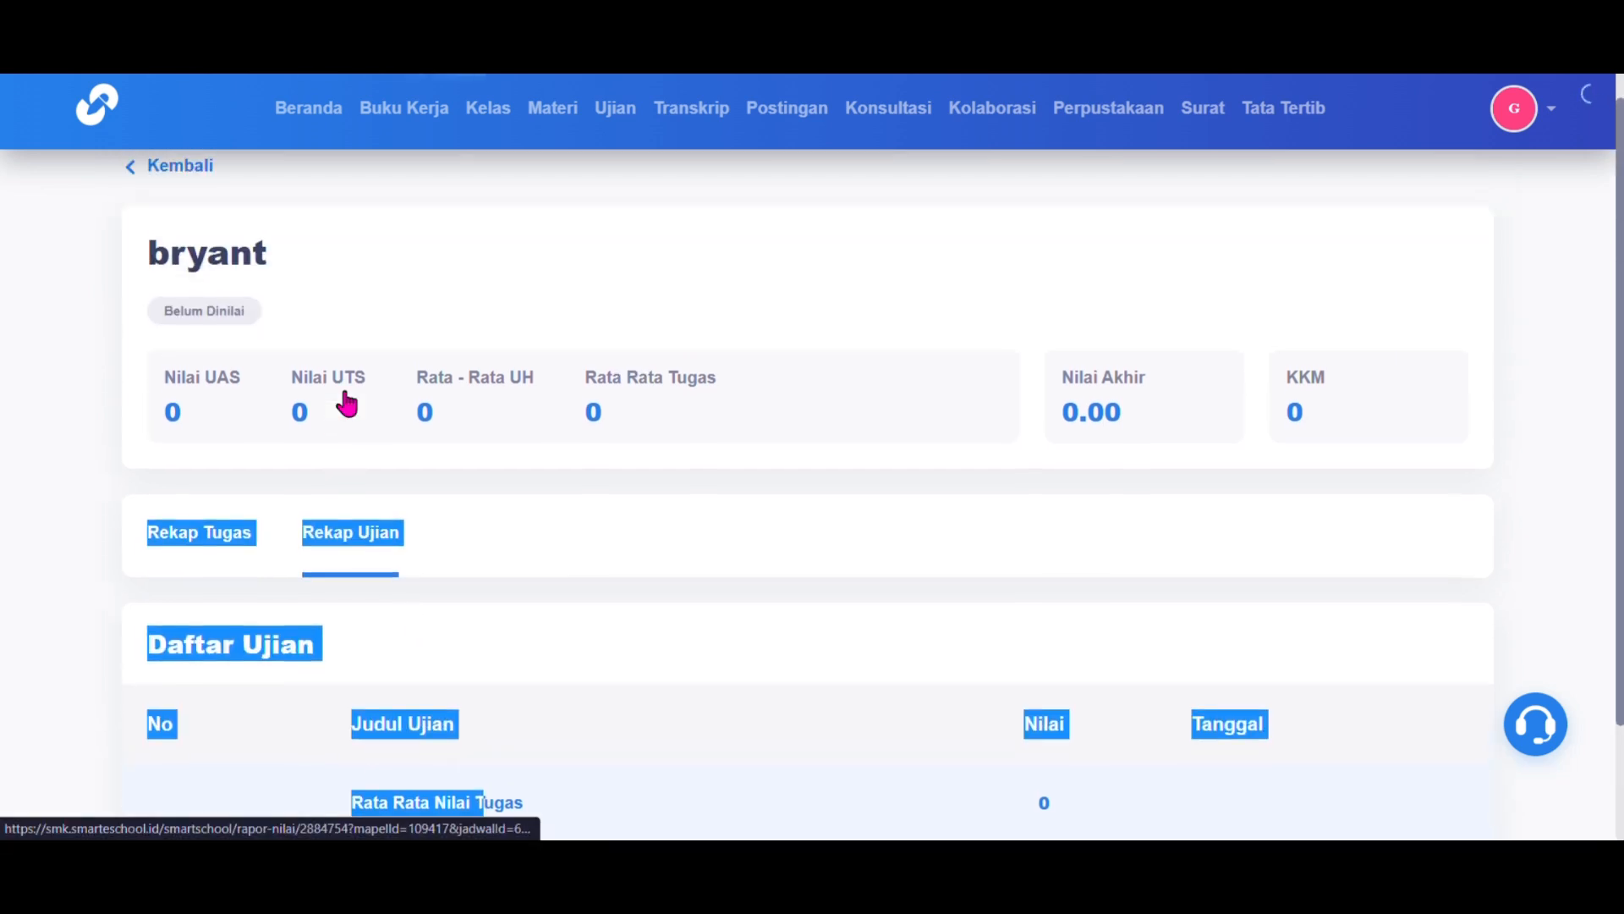
left_click(546, 652)
scroll(545, 653, "down", 2)
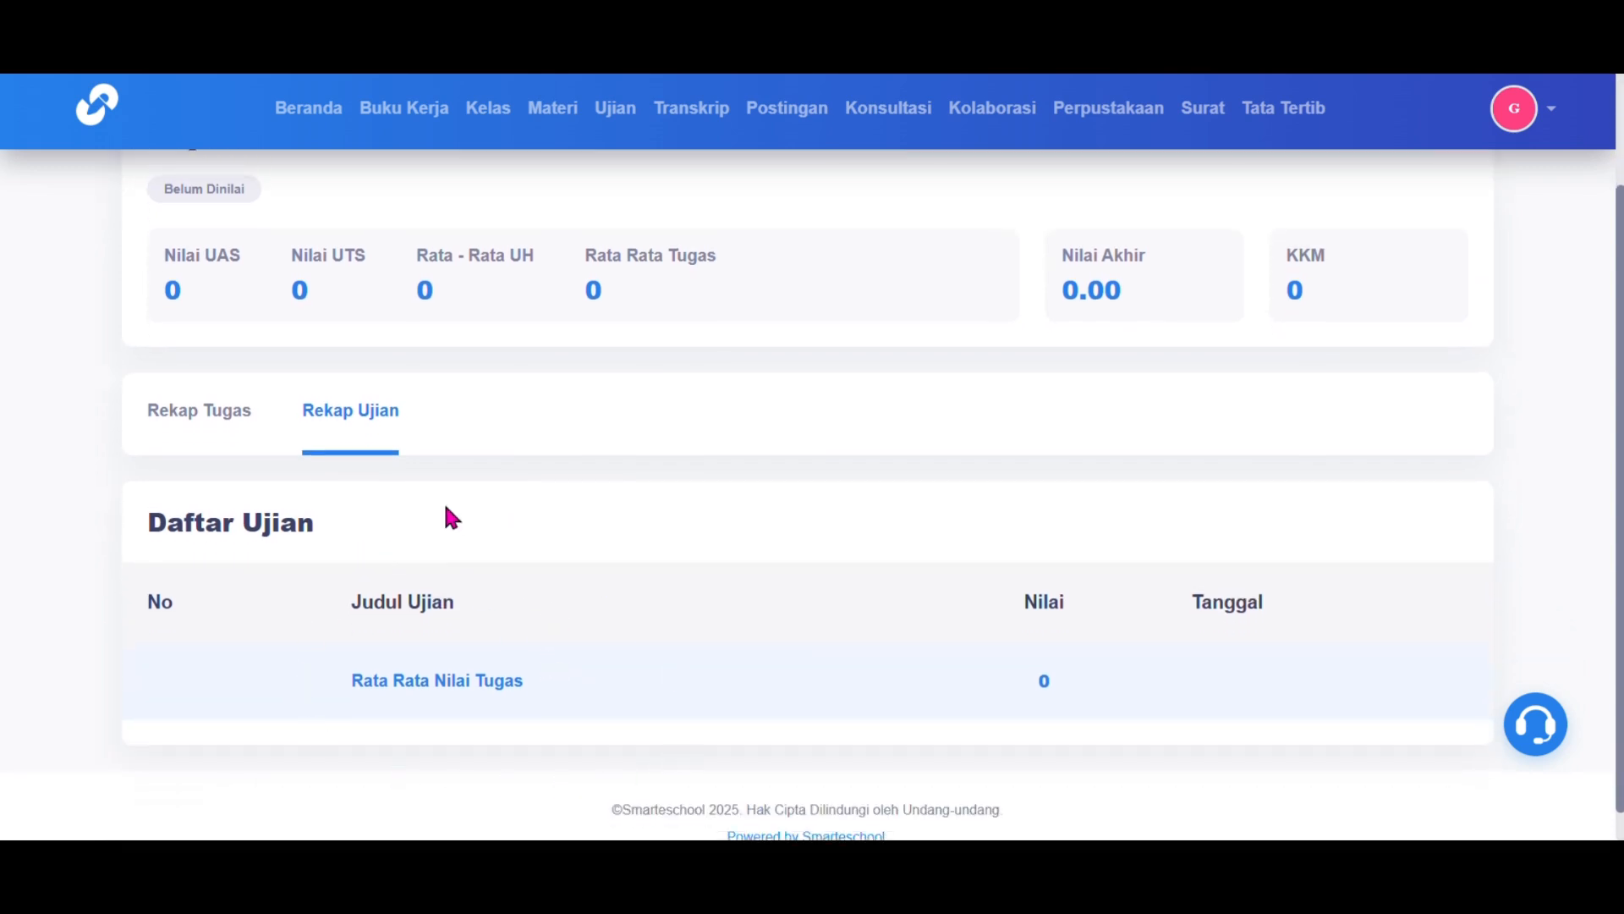
left_click(214, 429)
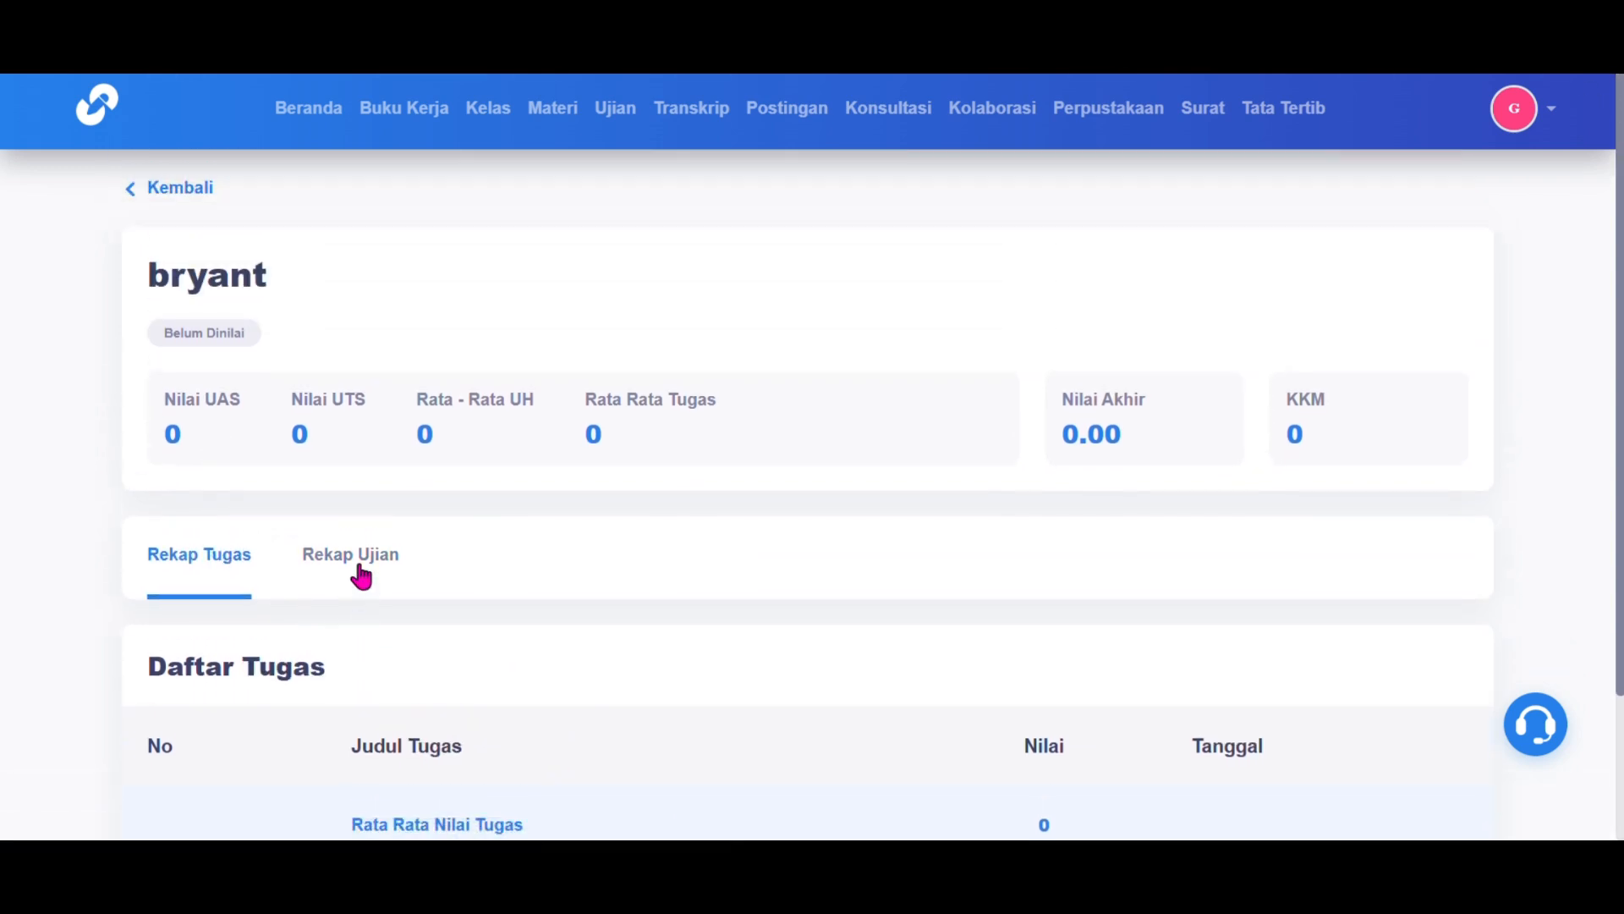
left_click(186, 196)
Step: Check the fourth student's grade recap and return to the Rapor list
scroll(457, 603, "down", 3)
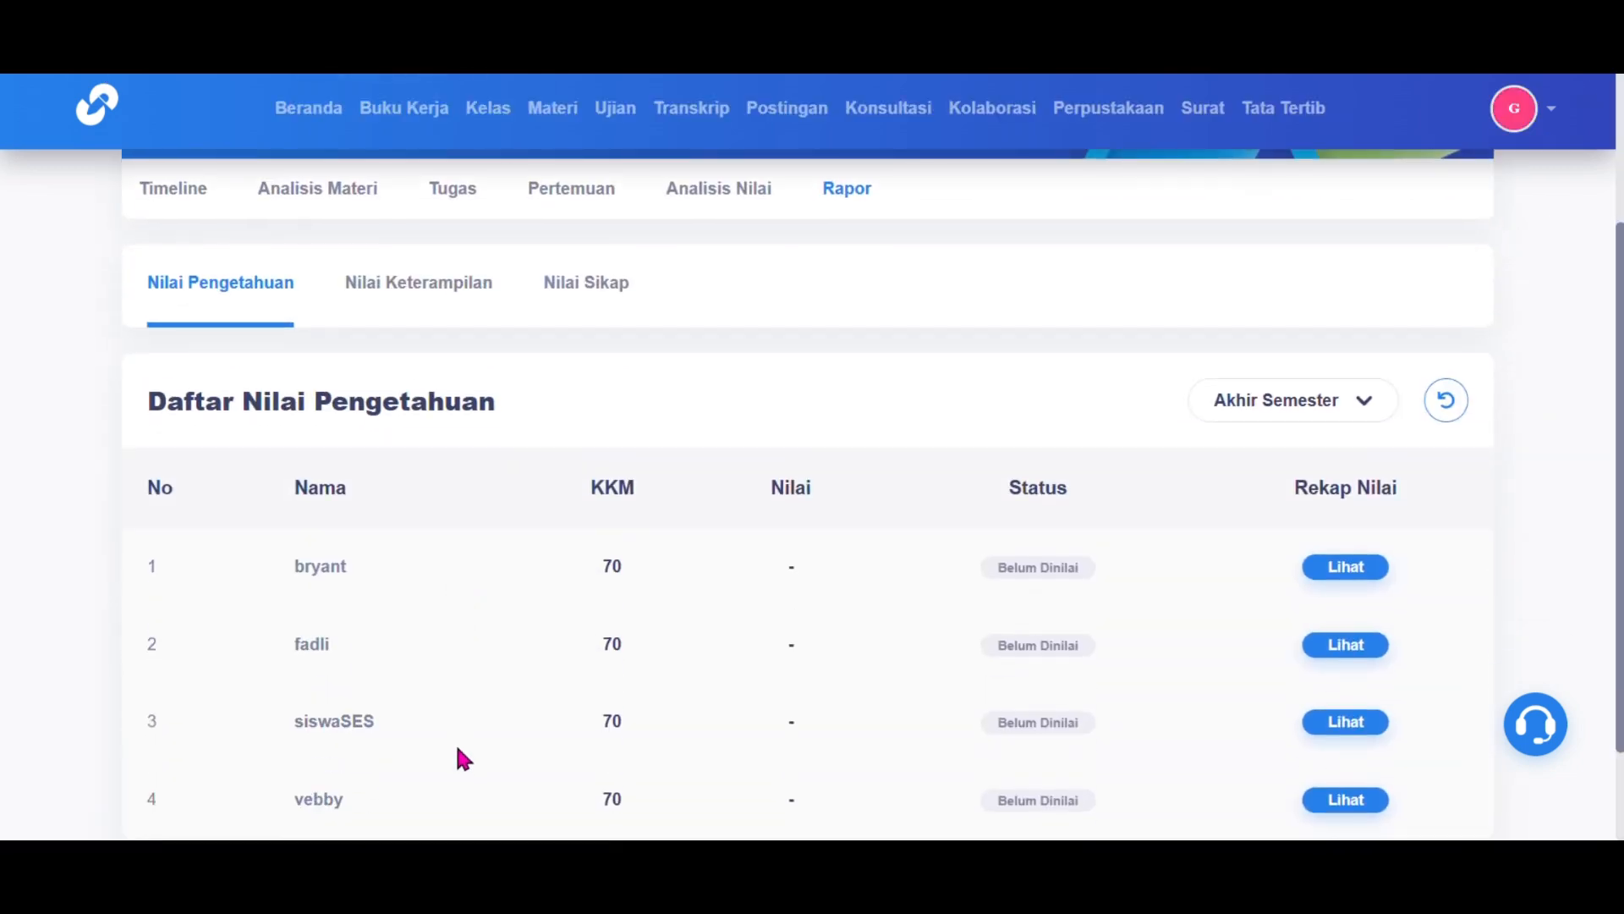
left_click(1358, 808)
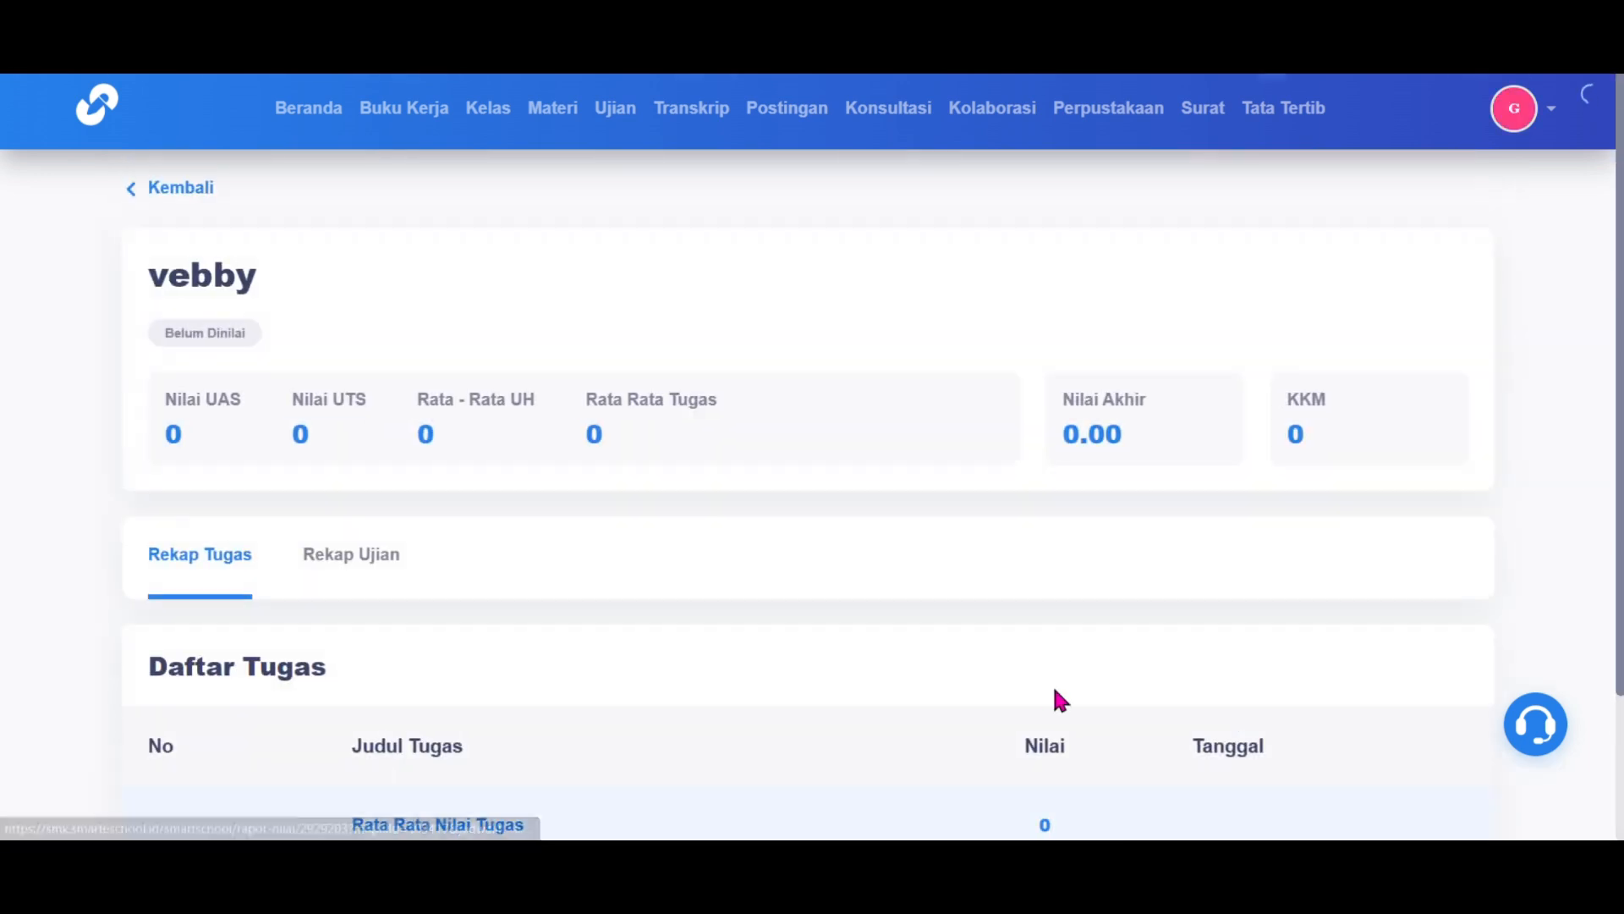
scroll(1054, 699, "down", 2)
scroll(1045, 694, "up", 2)
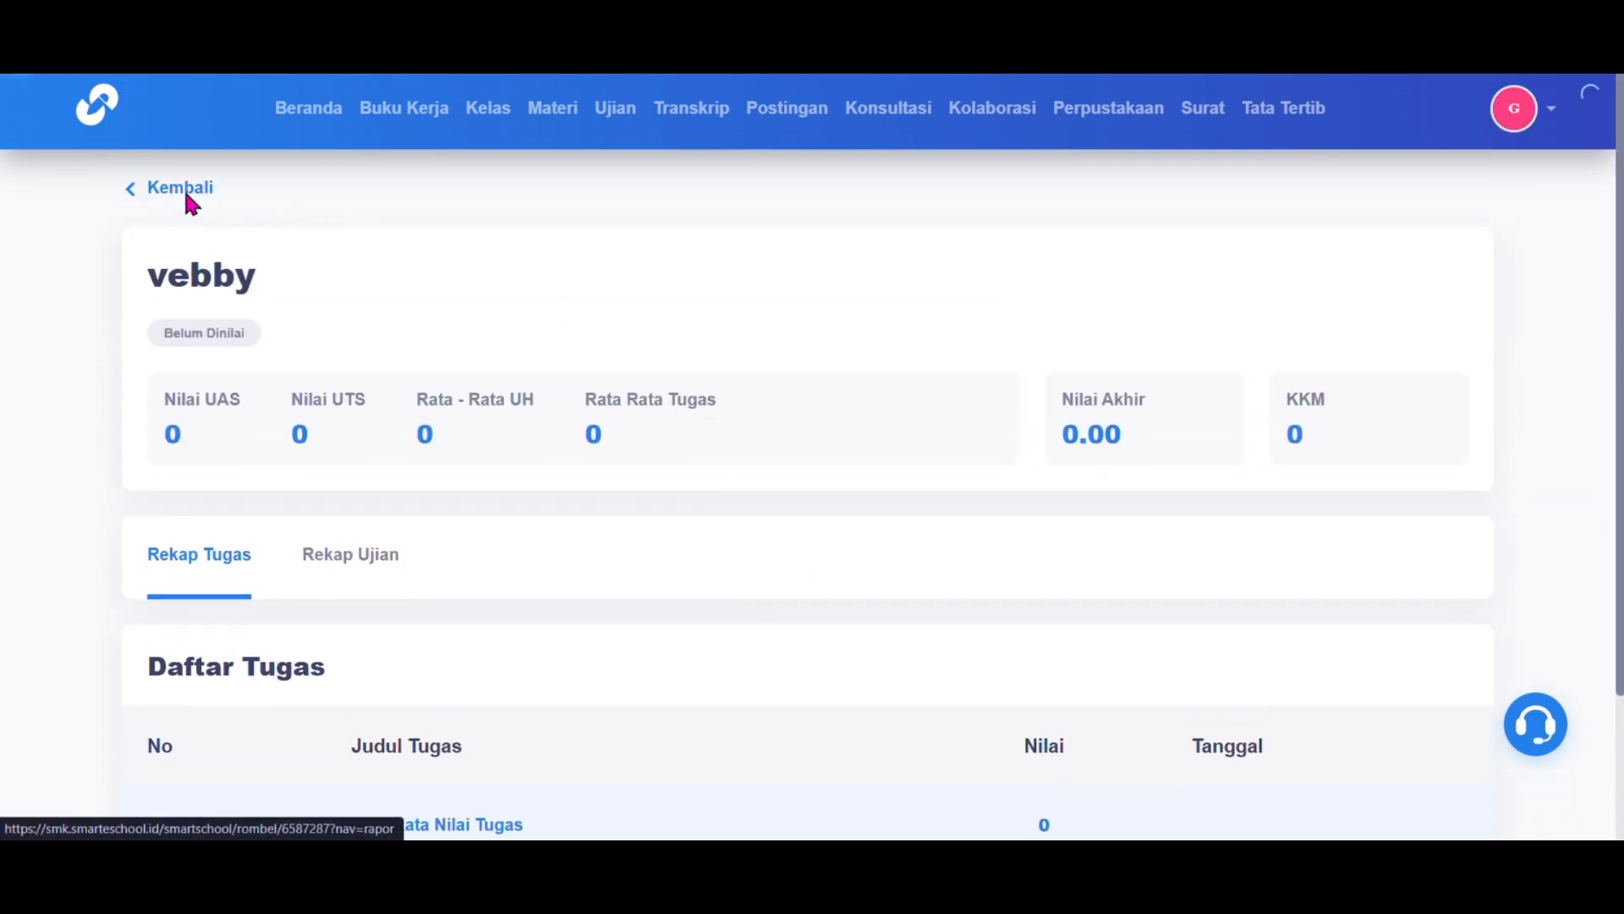
left_click(184, 193)
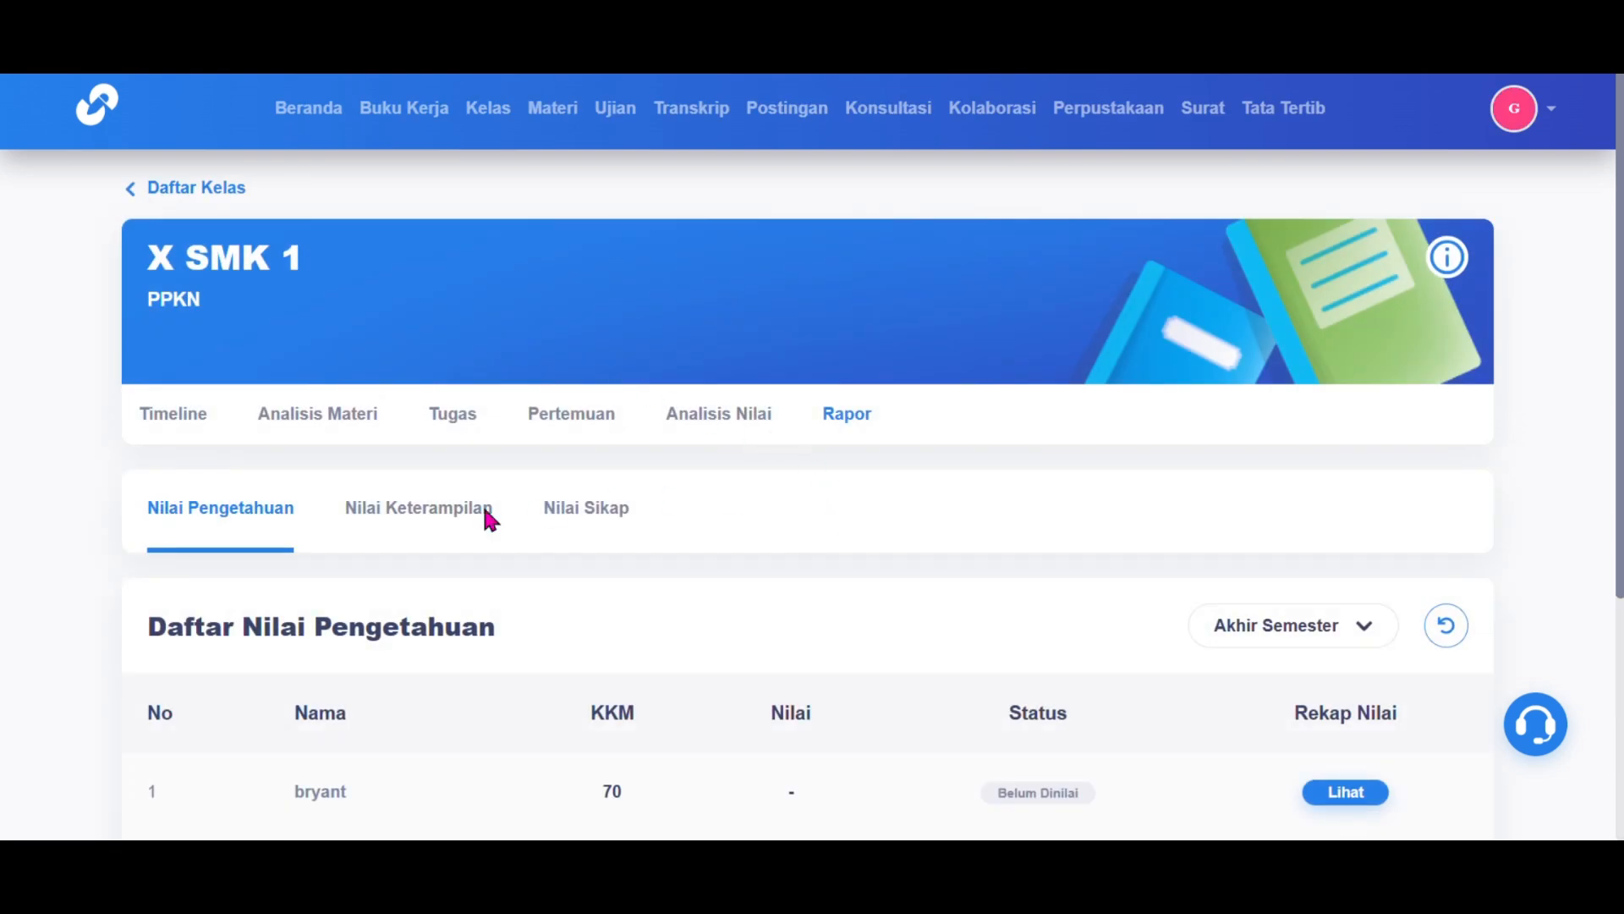
Step: Look over the Rapor's Nilai Keterampilan and Nilai Sikap grade lists
left_click(435, 540)
scroll(435, 540, "down", 4)
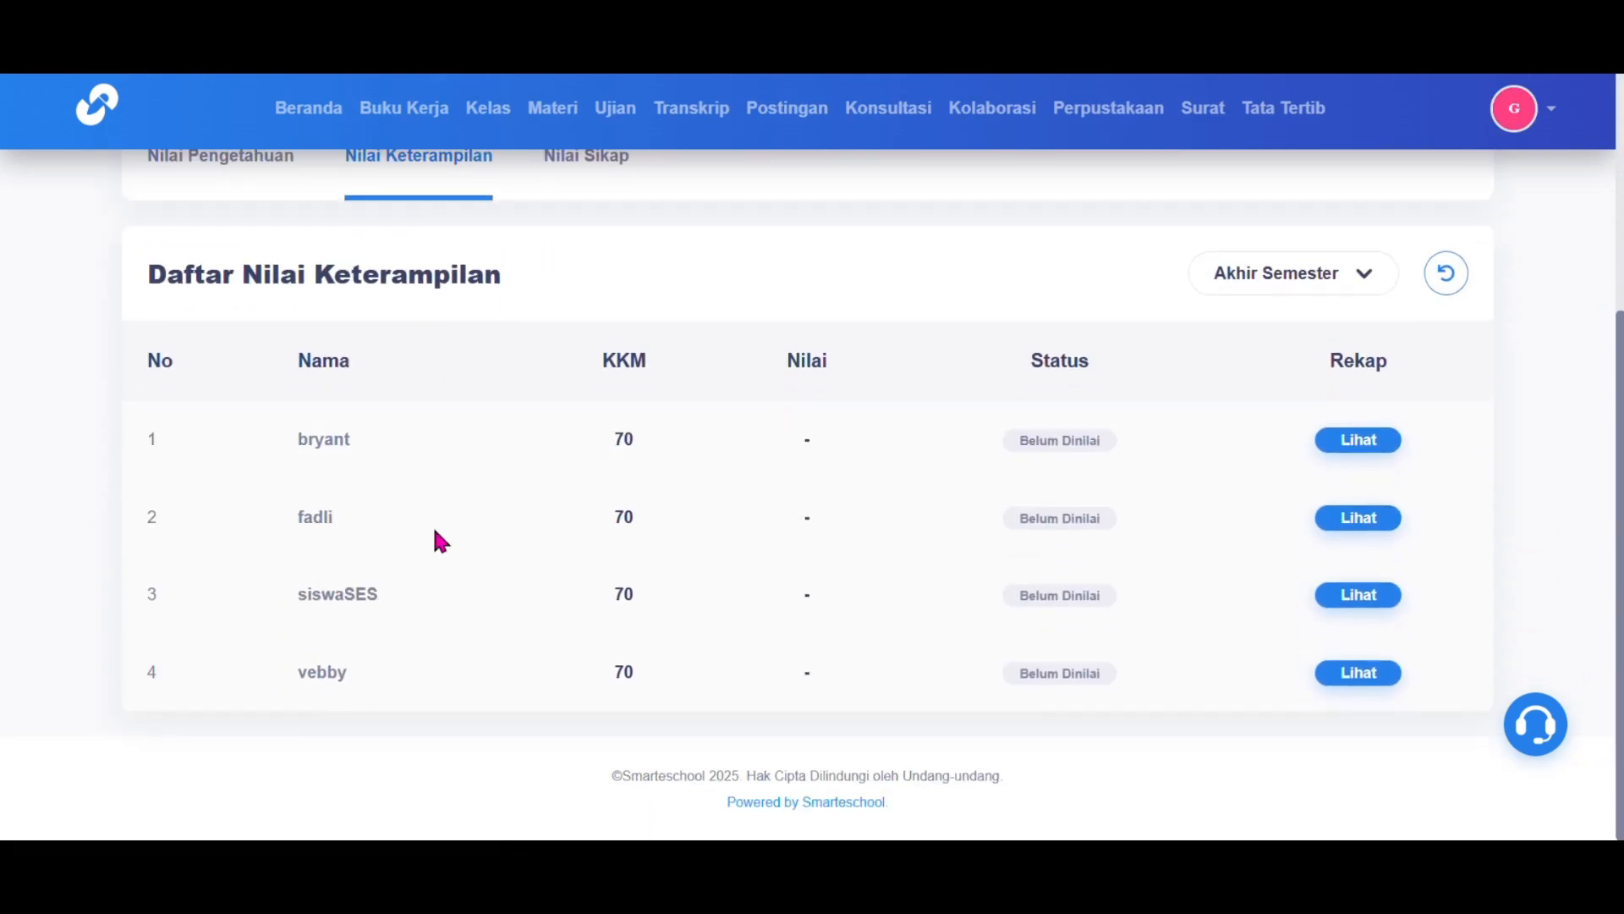
scroll(434, 536, "up", 2)
left_click(587, 319)
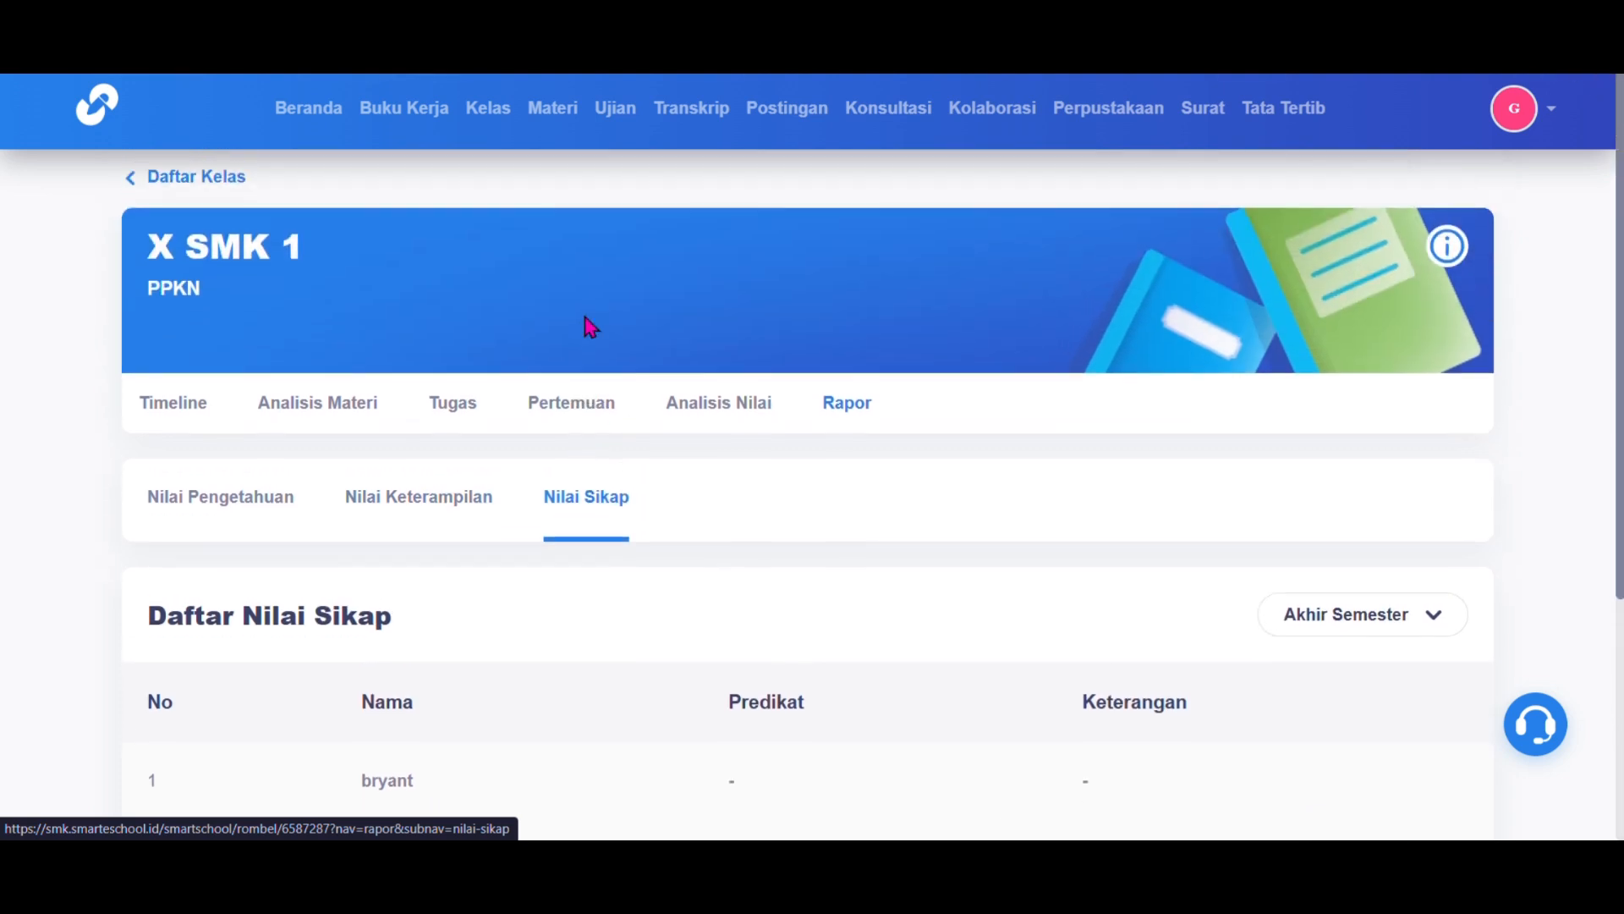
scroll(585, 318, "down", 4)
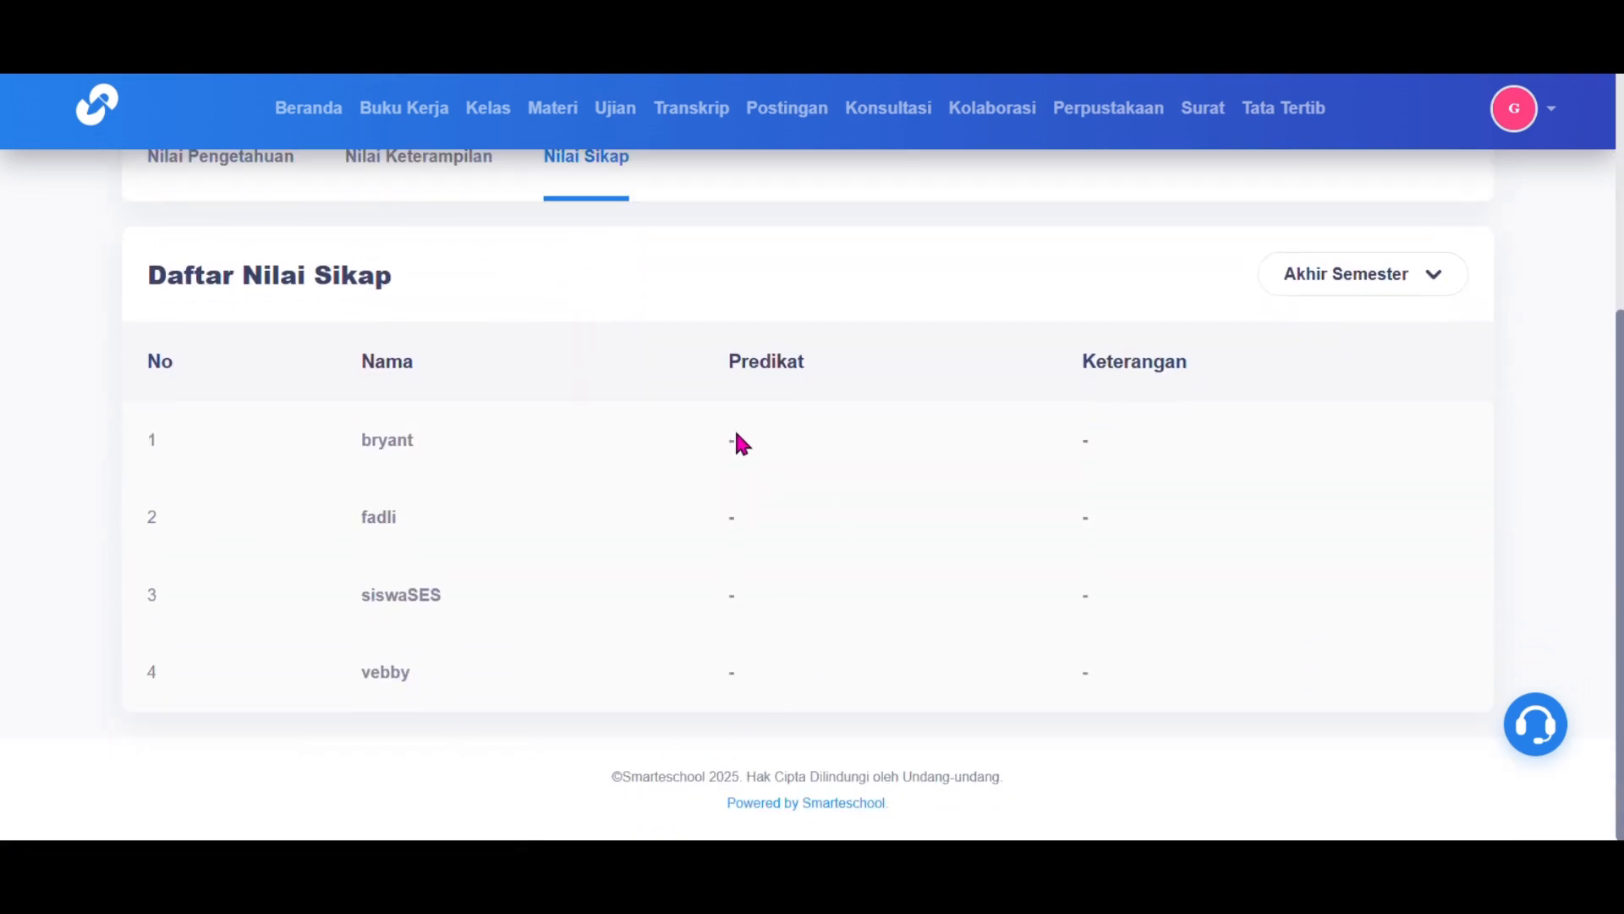
scroll(736, 435, "up", 3)
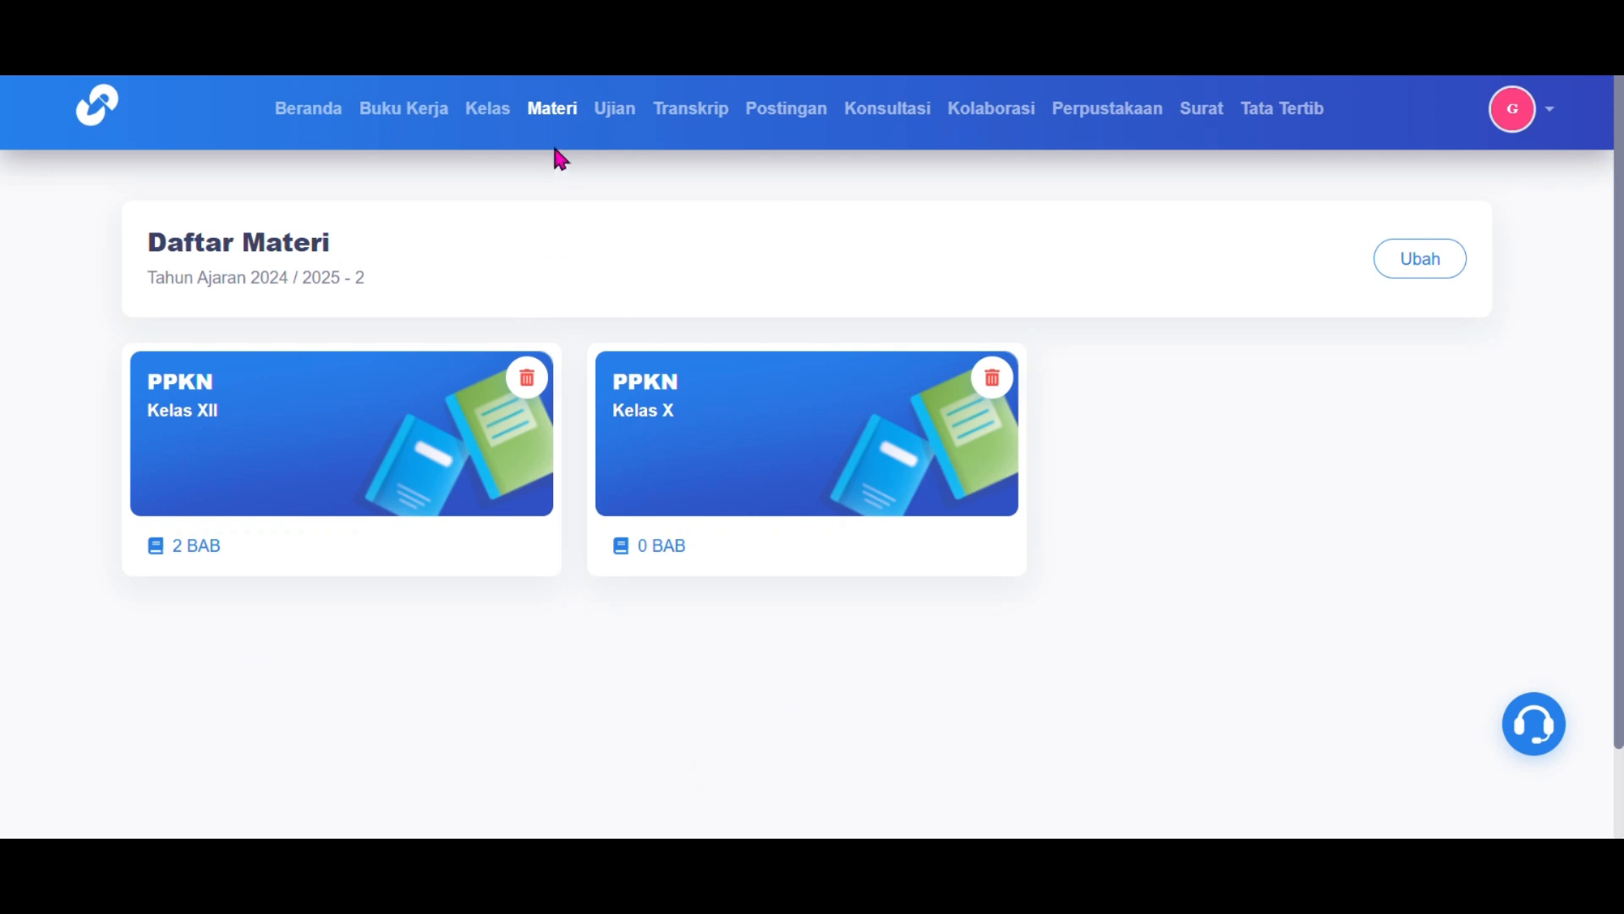
Step: Create BAB 1 'Penegakan dan Perlindungan Hukum' in the PPKN Kelas X material
left_click(551, 116)
left_click(676, 410)
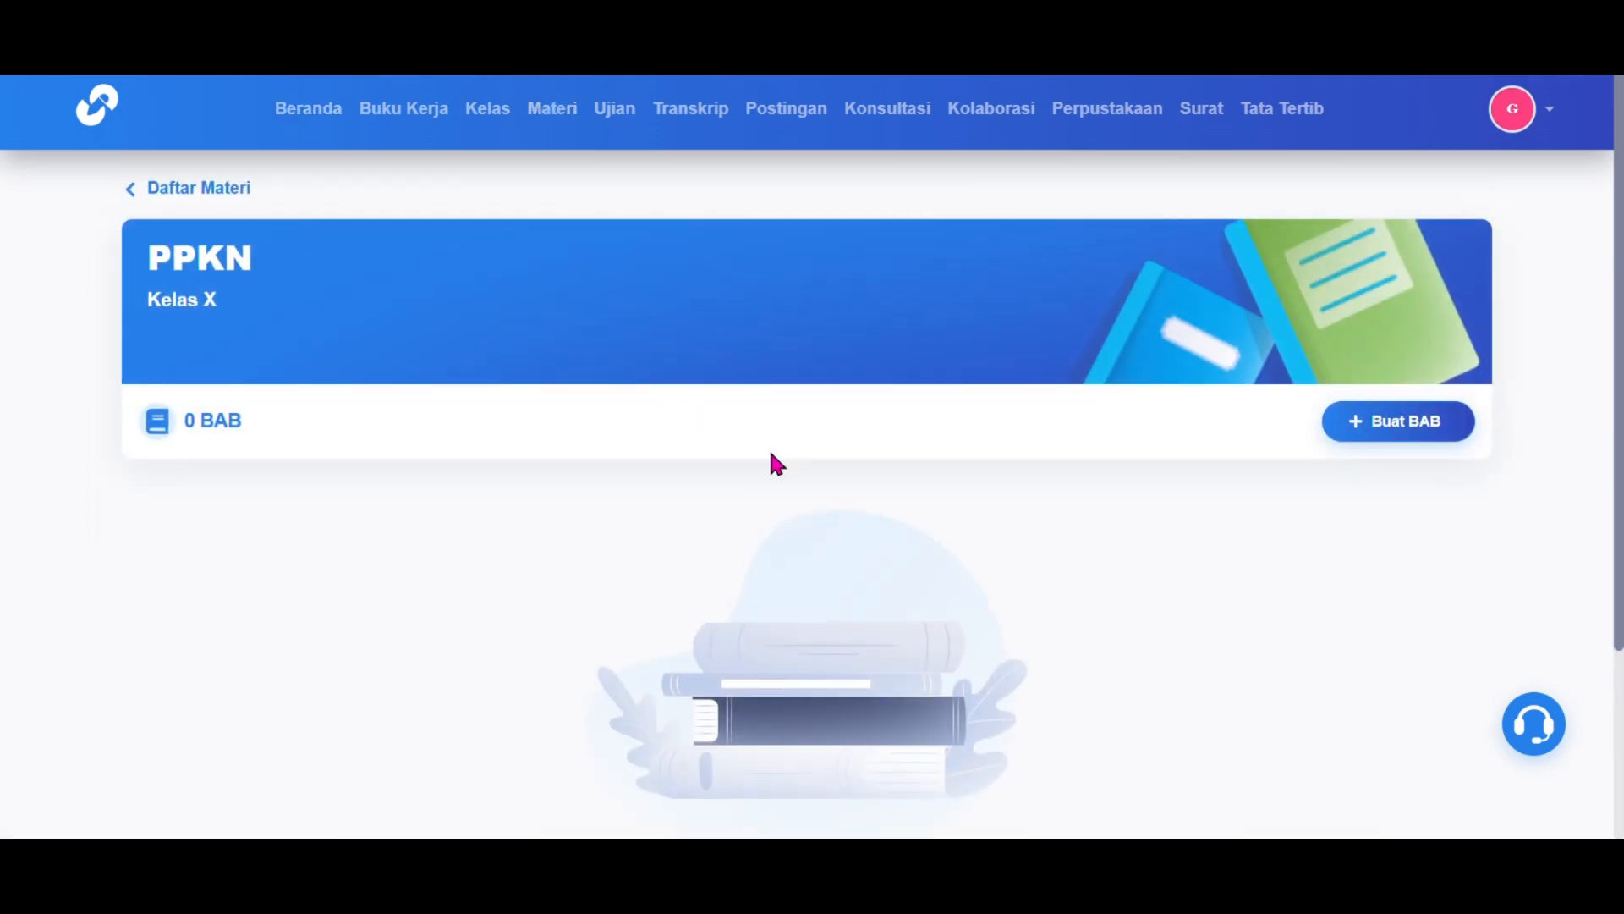
left_click(1404, 446)
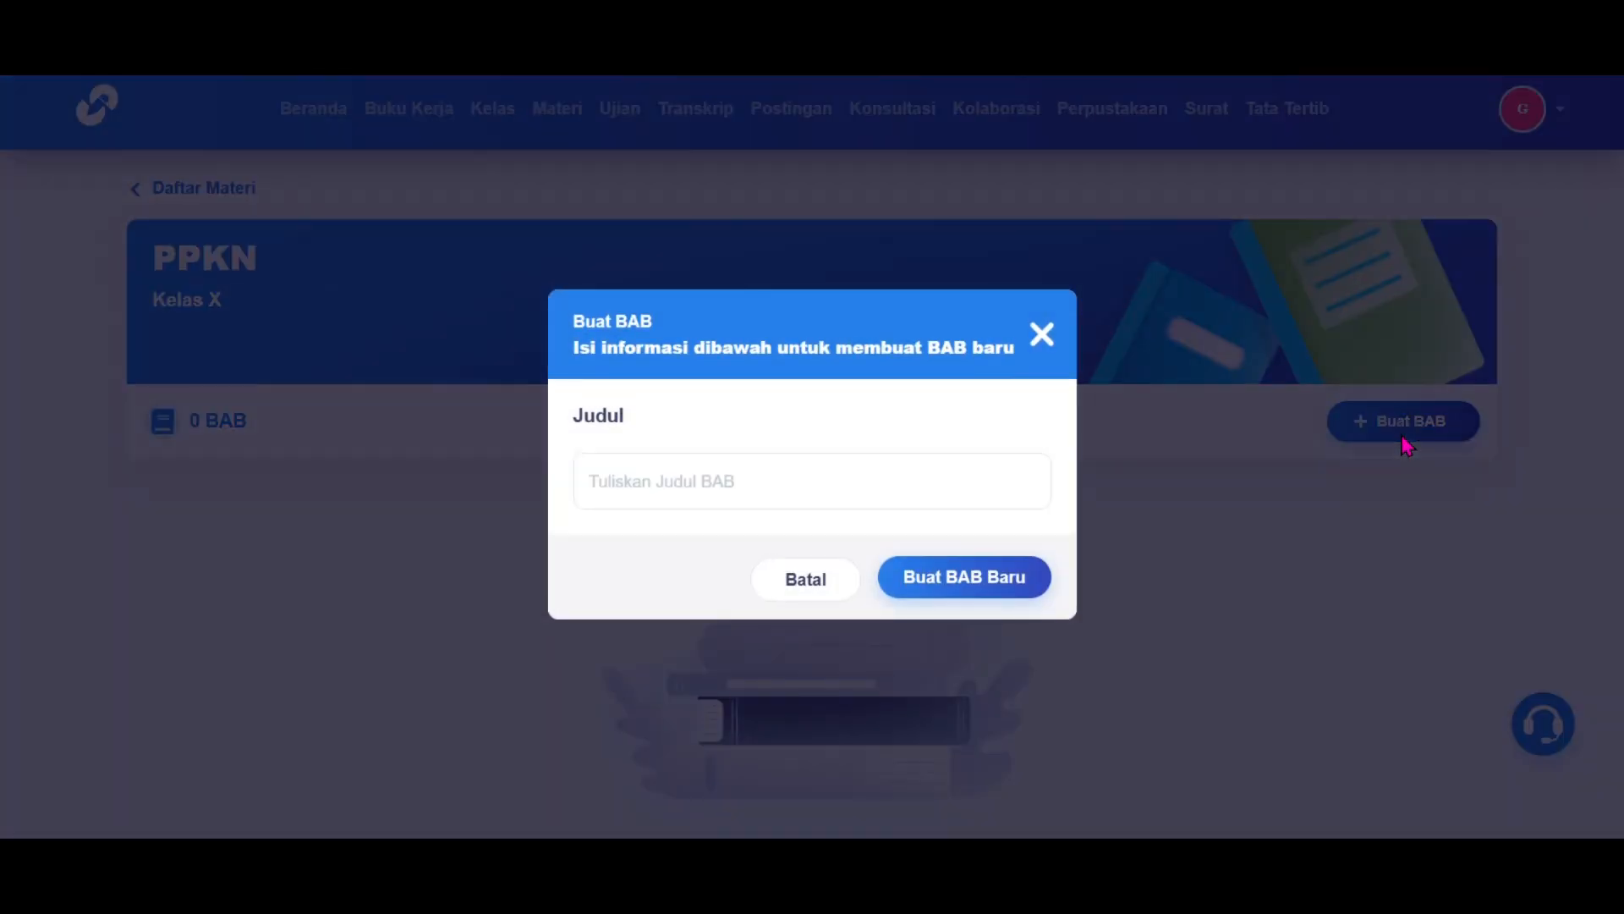
left_click(947, 476)
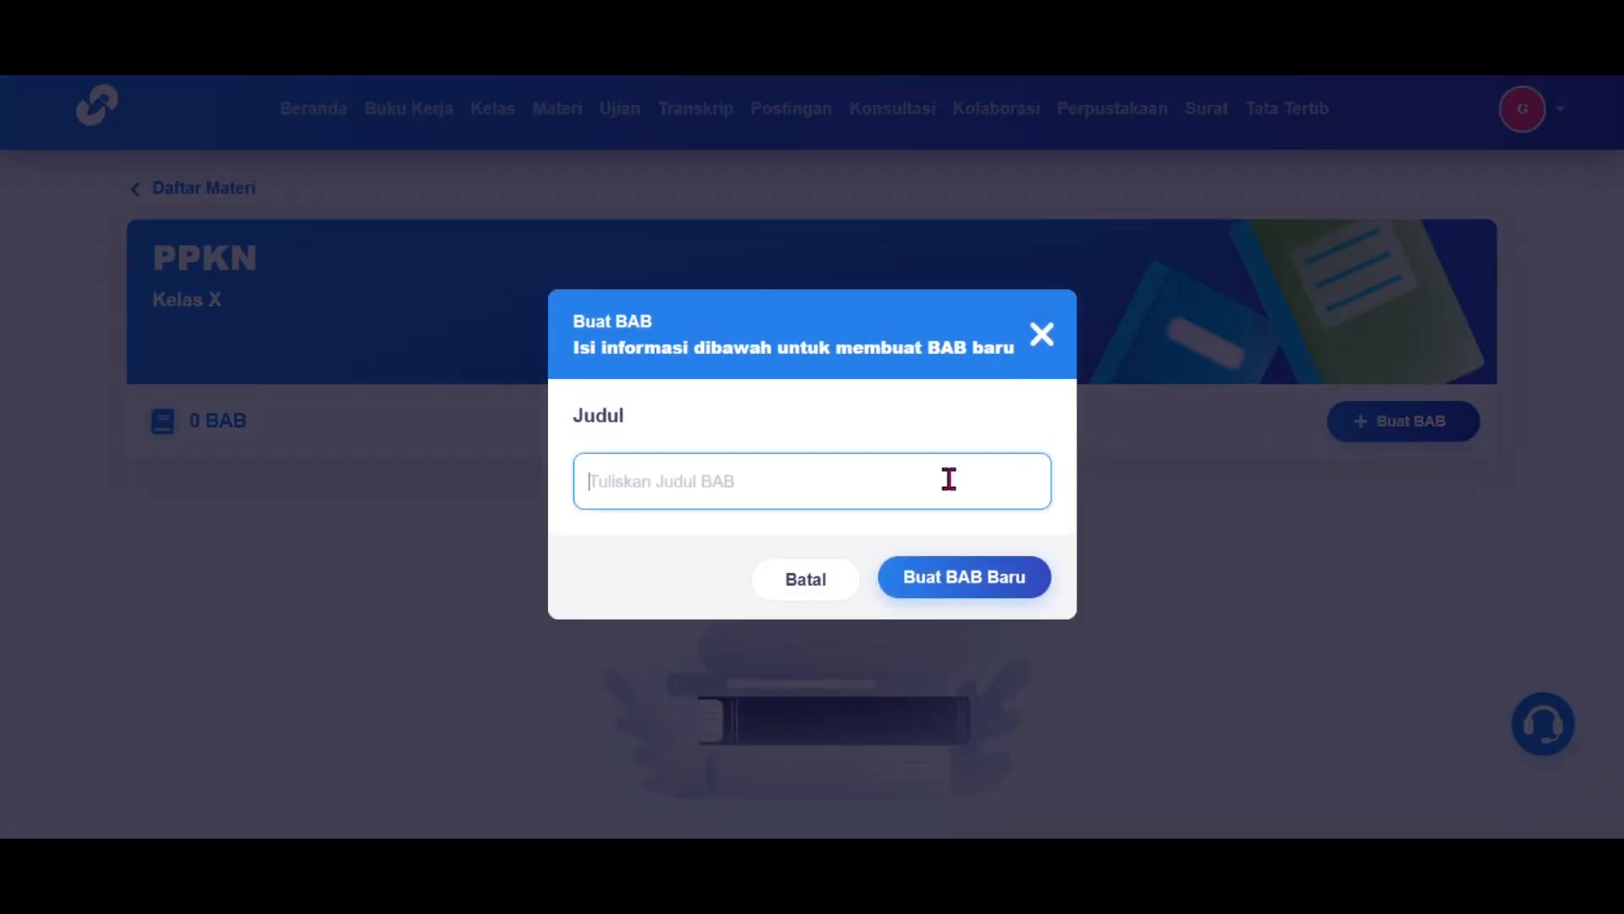
type("Penegakan dan Perli")
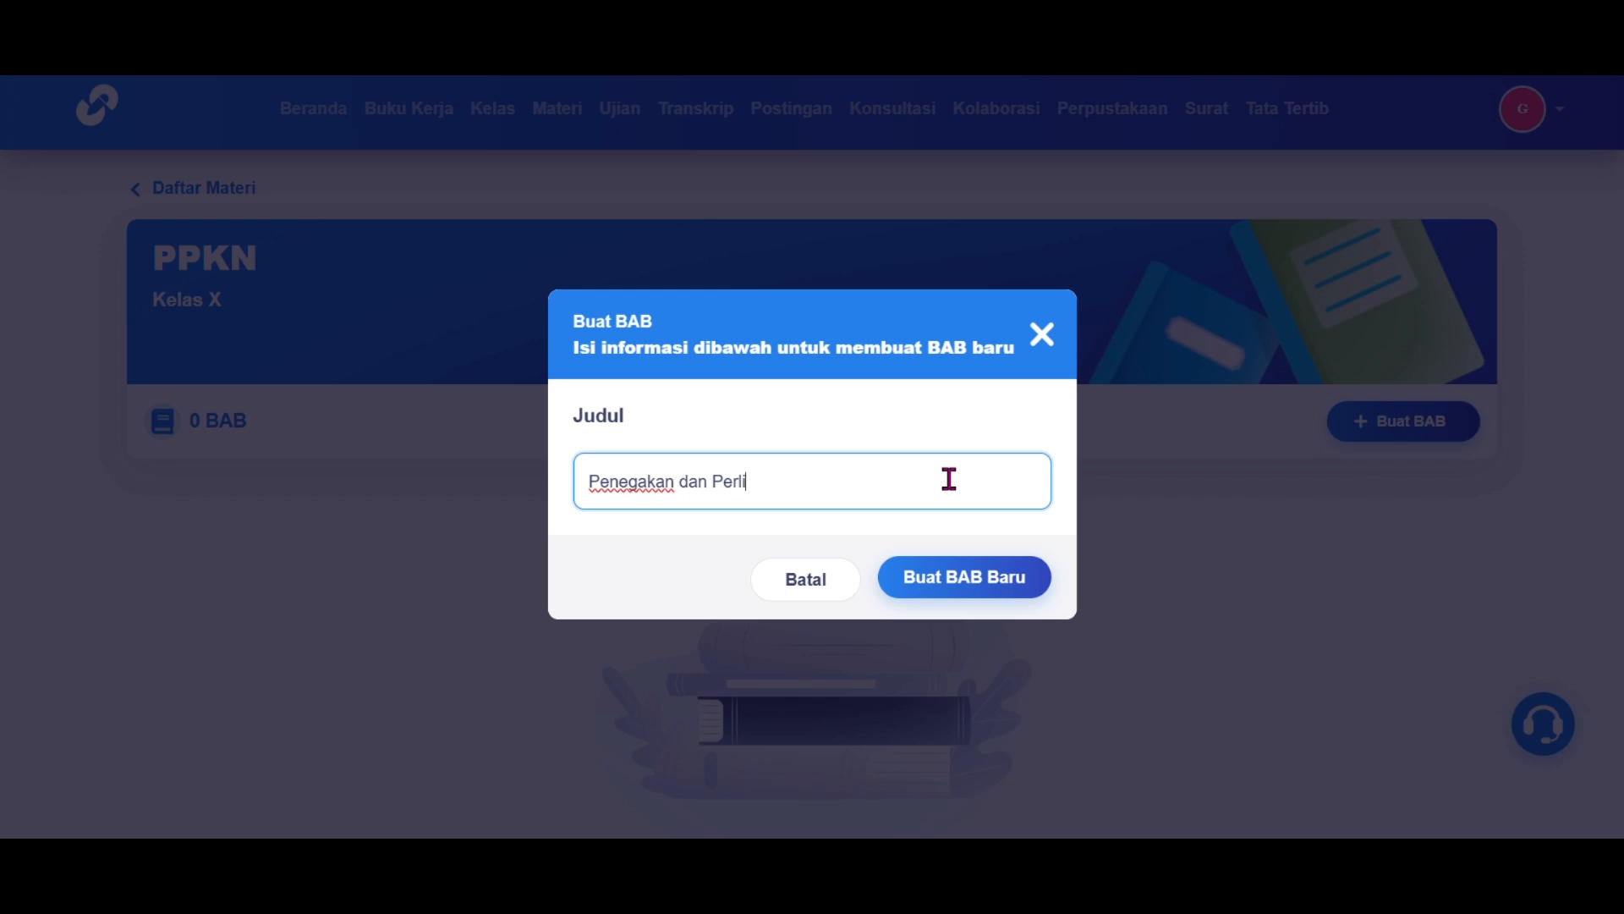
type("ndungan Hukum")
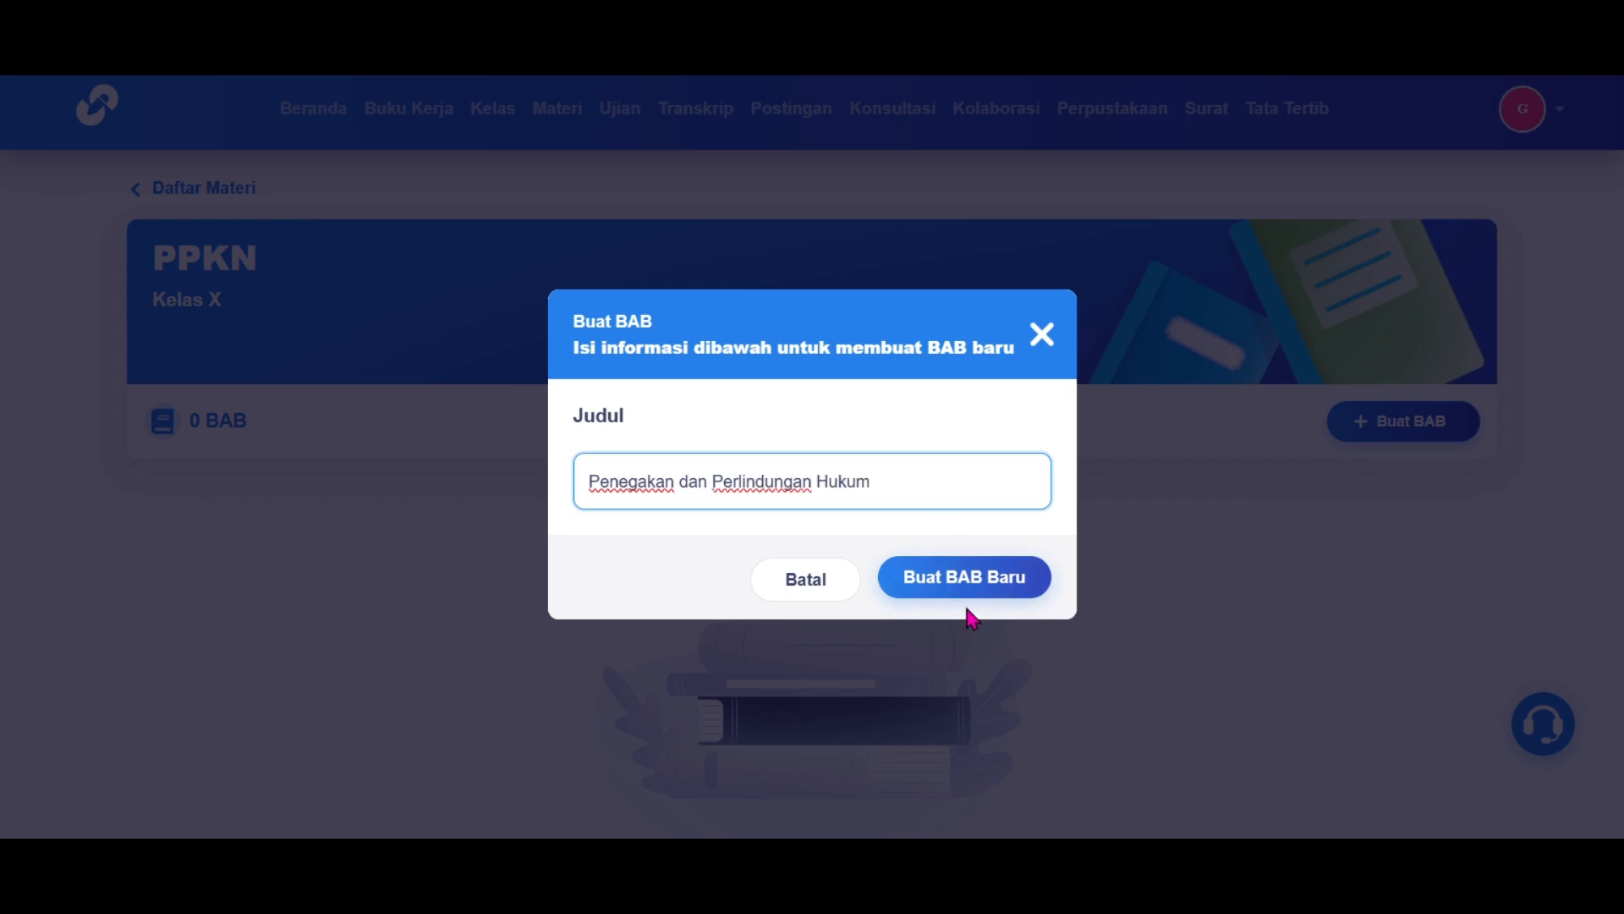
left_click(999, 586)
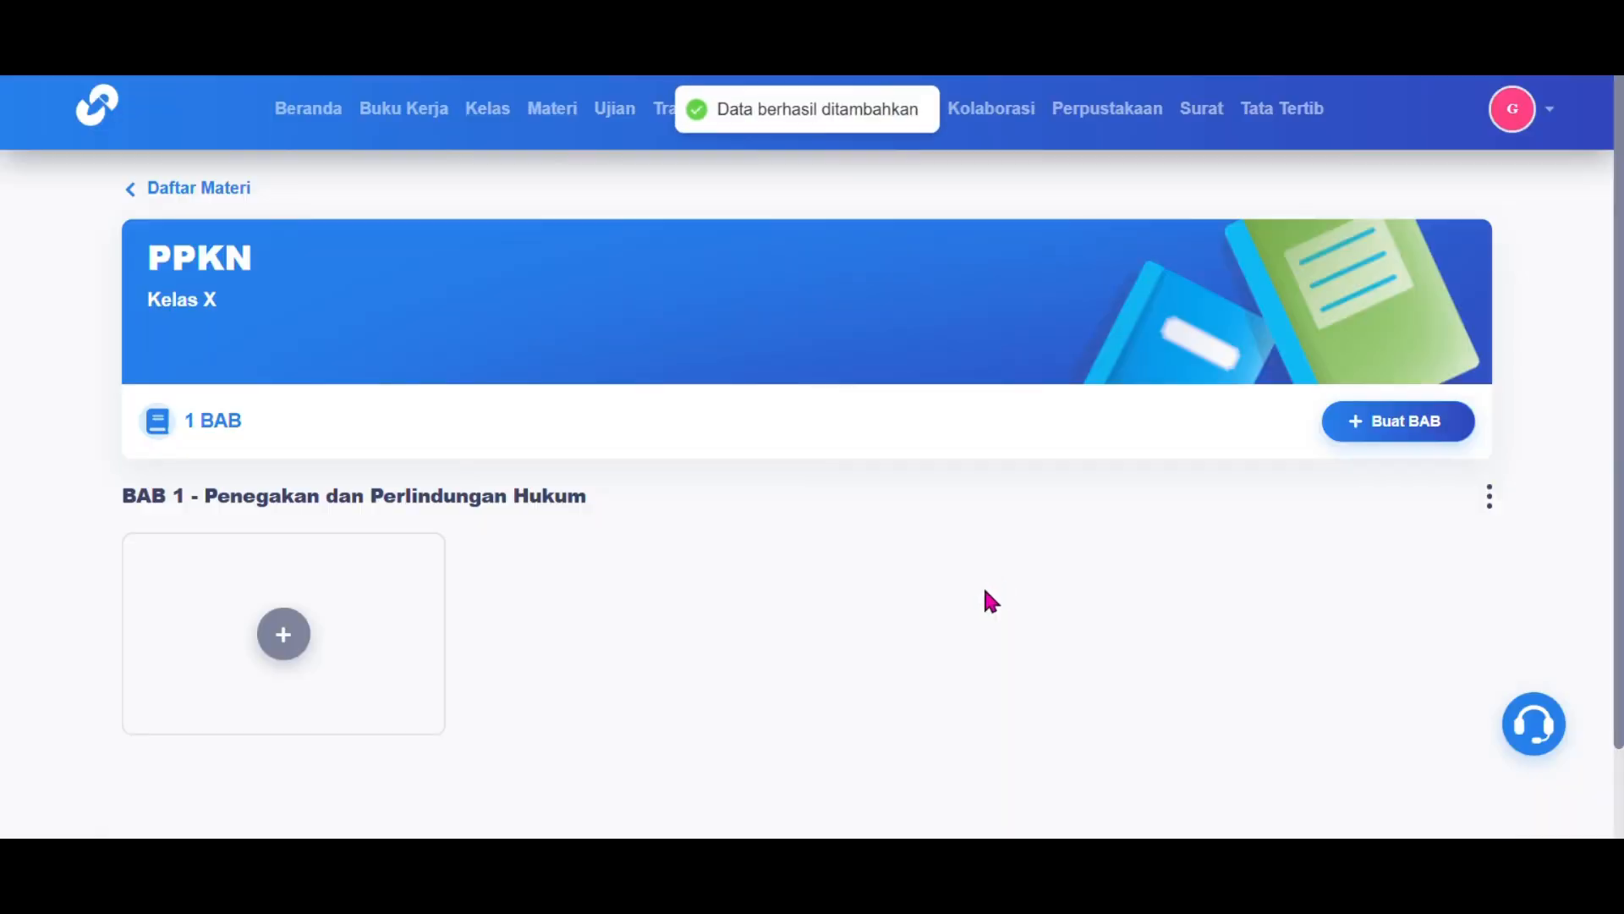
scroll(988, 588, "down", 2)
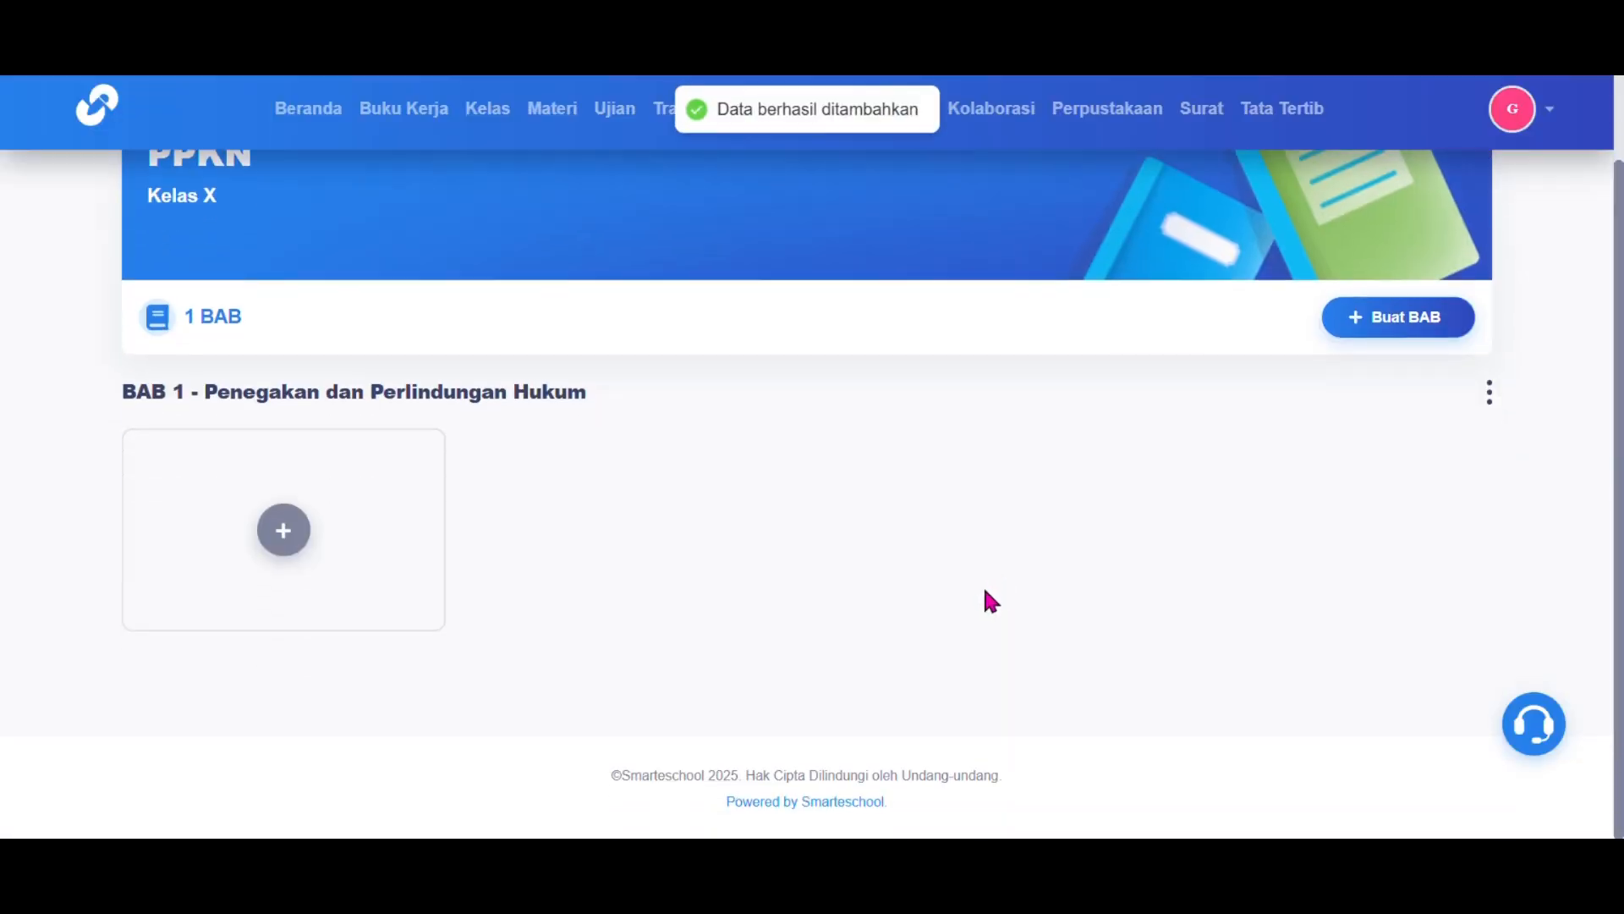
Step: Add a BAB 1 topic titled 'Perlindungan Hukum' and paste its legal-protection description
left_click(287, 539)
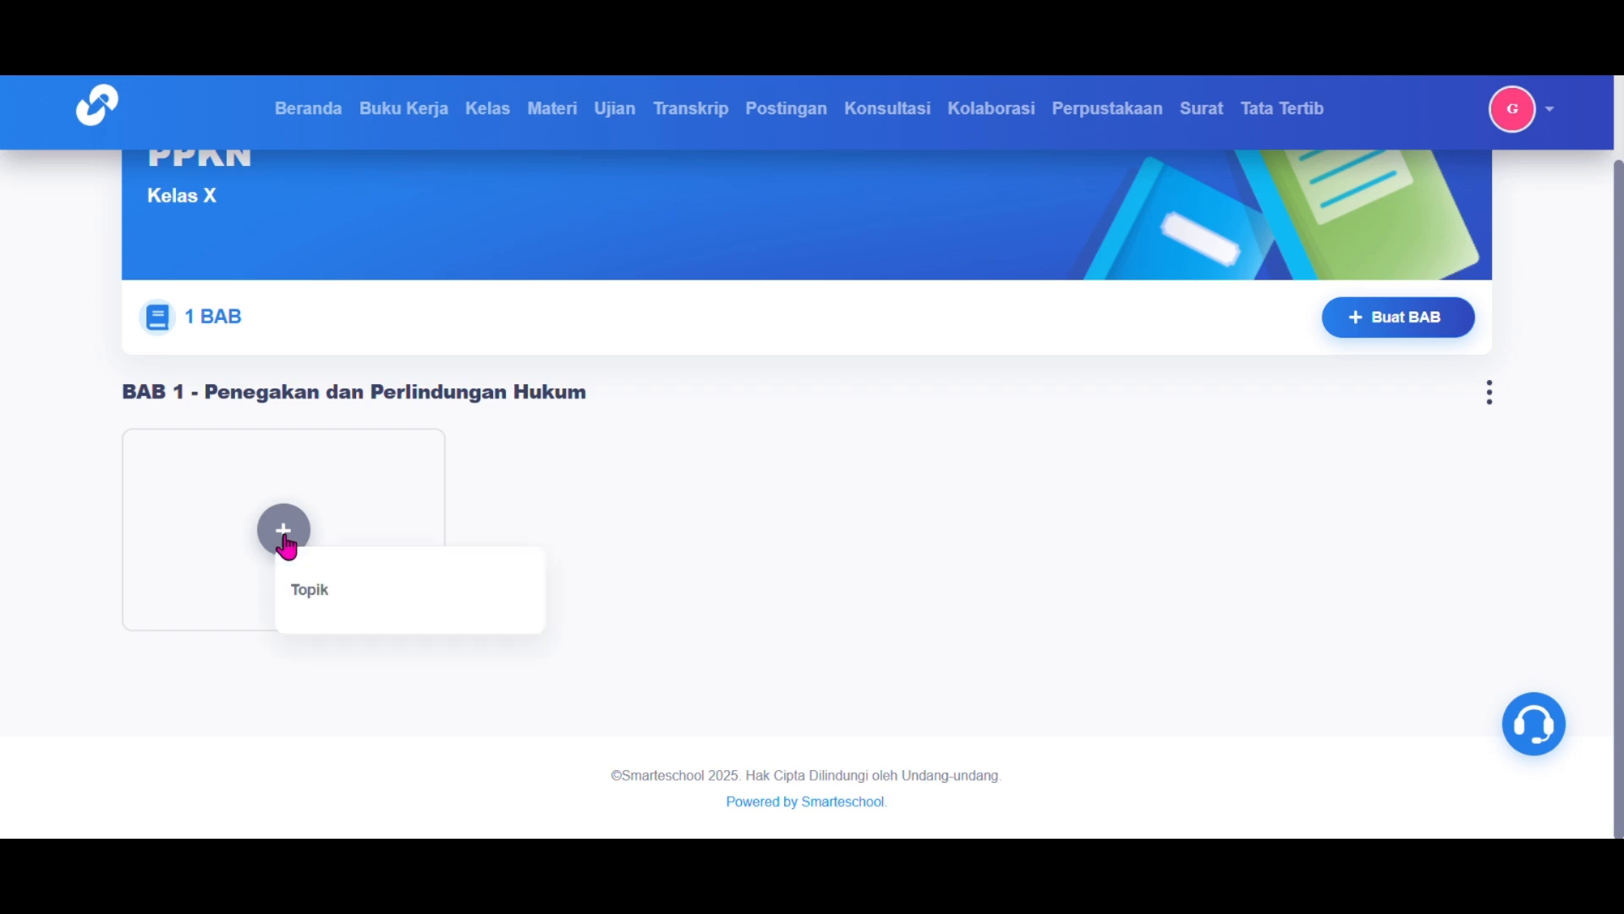
left_click(337, 600)
left_click(554, 220)
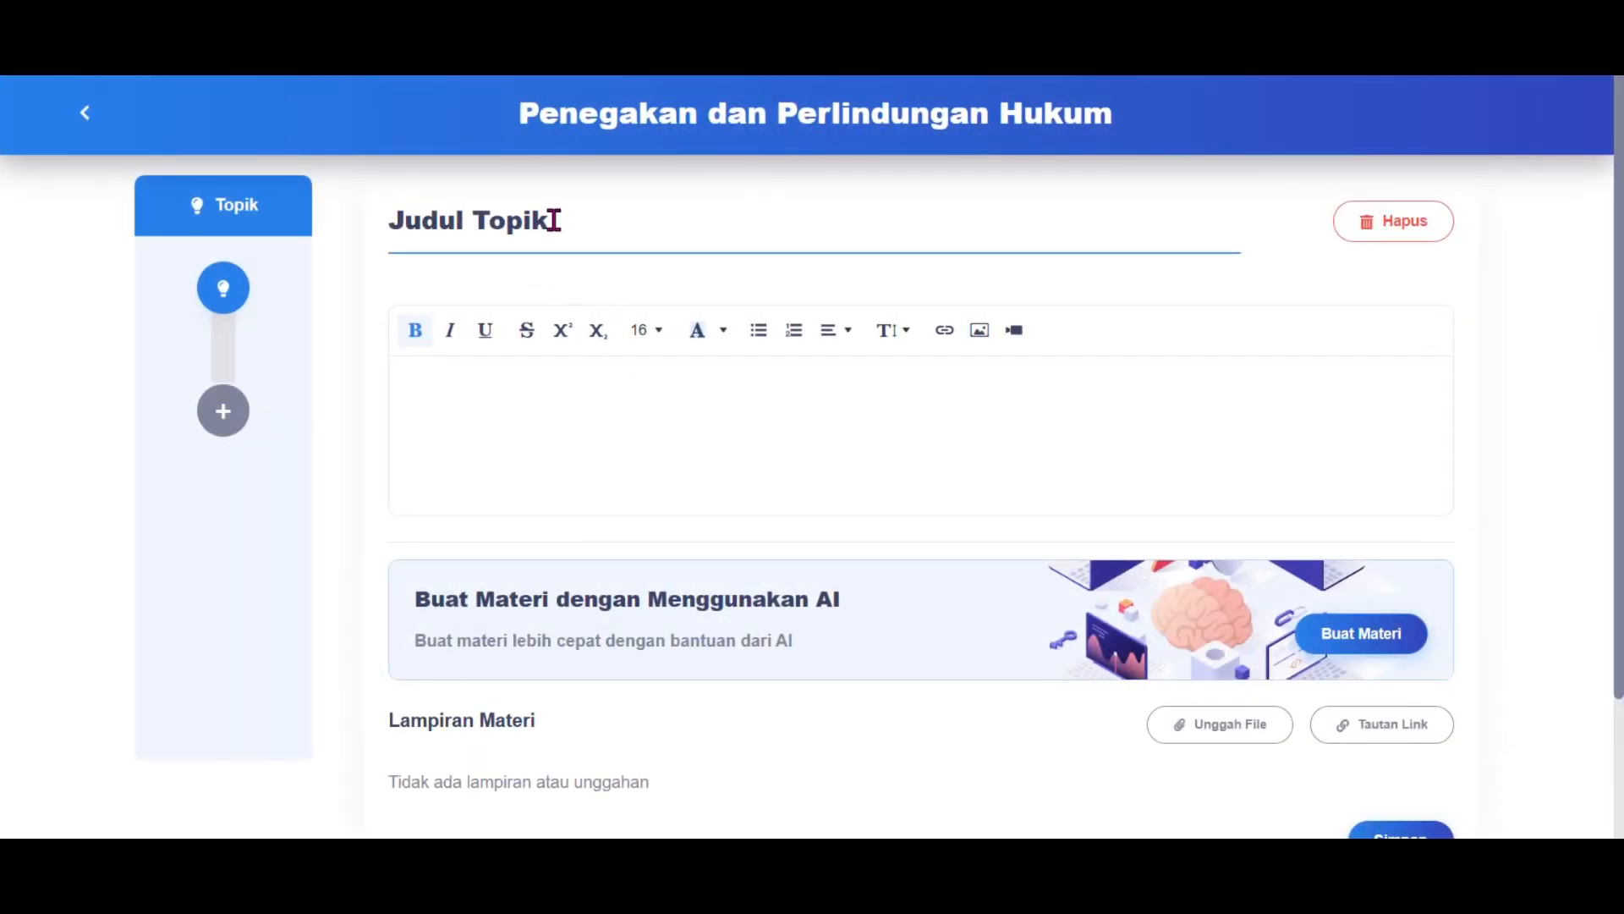
triple_click(554, 220)
key("BackSpace")
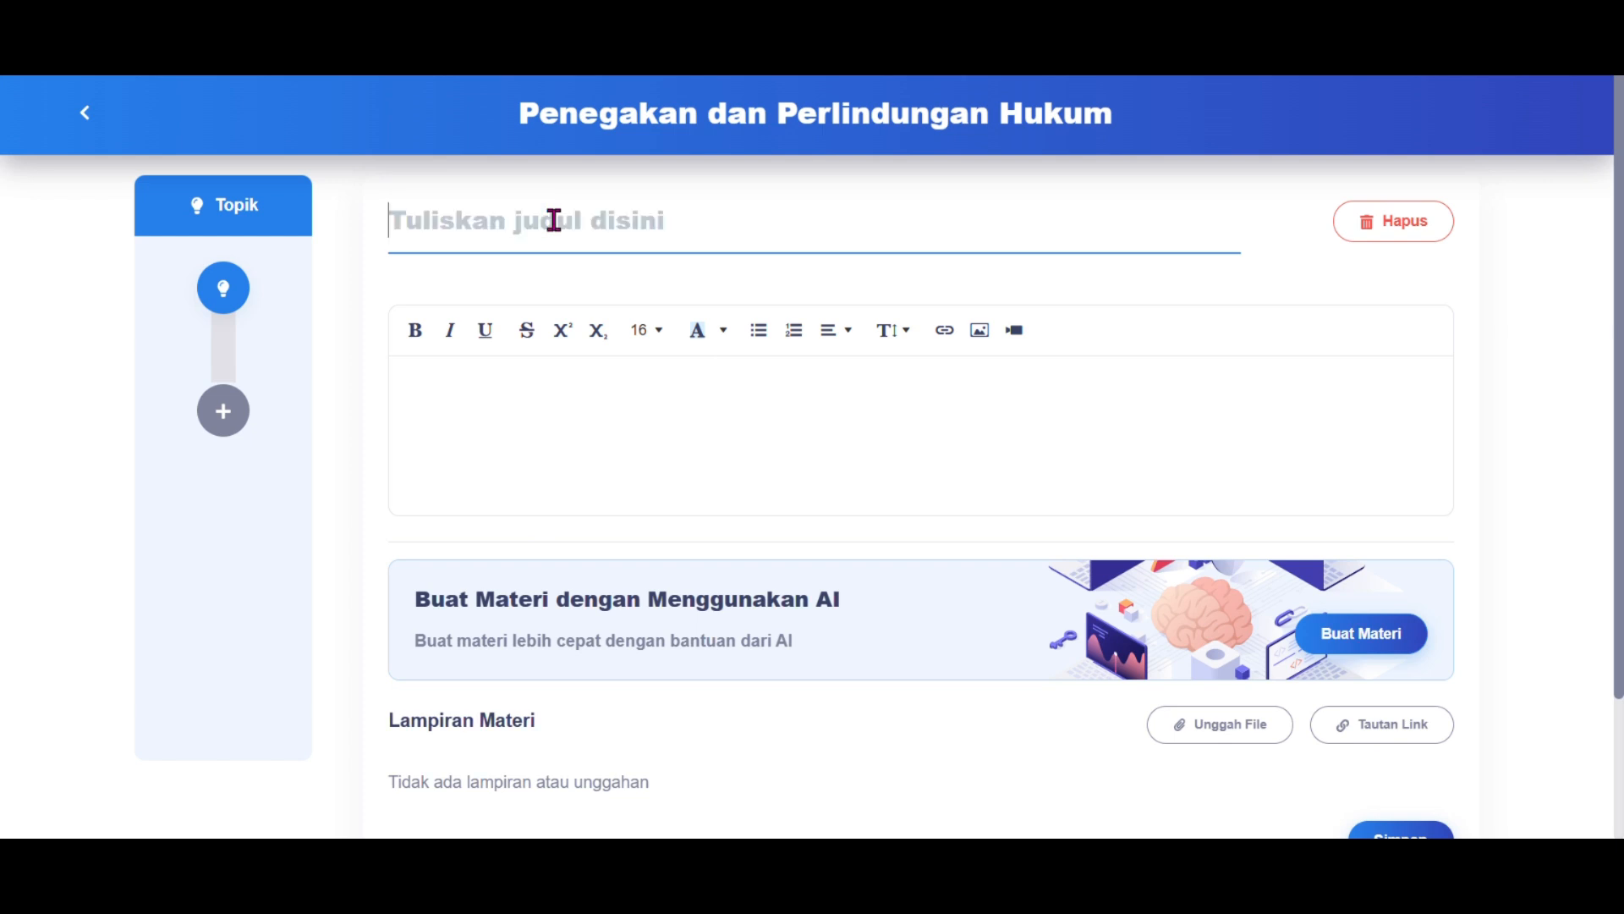
type("Perlin")
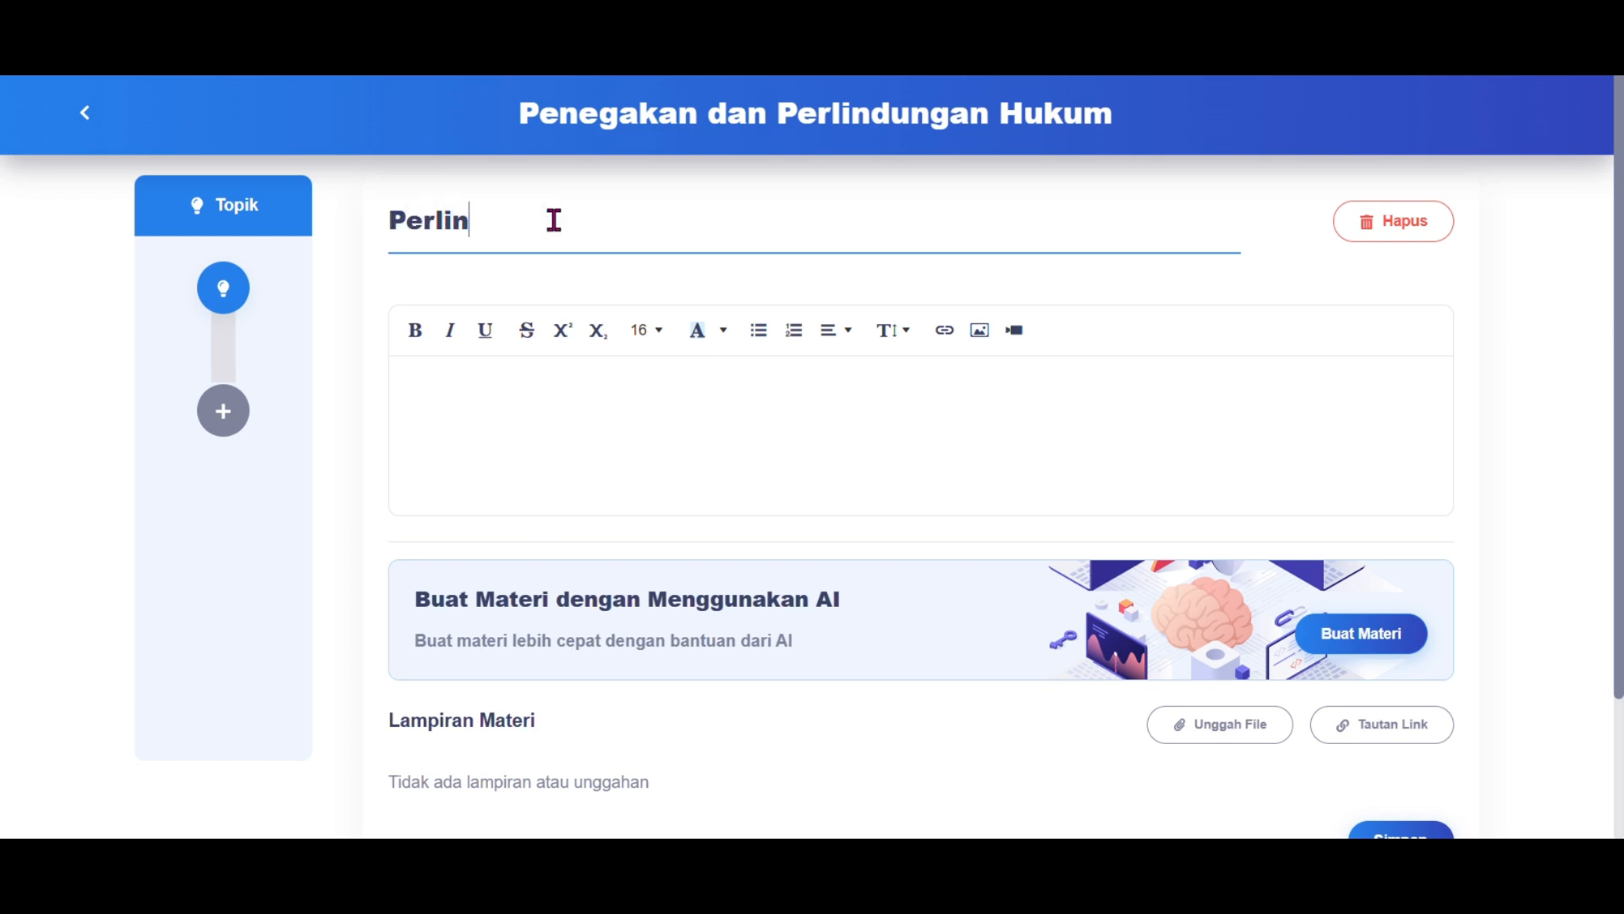
type("dungan Hukum")
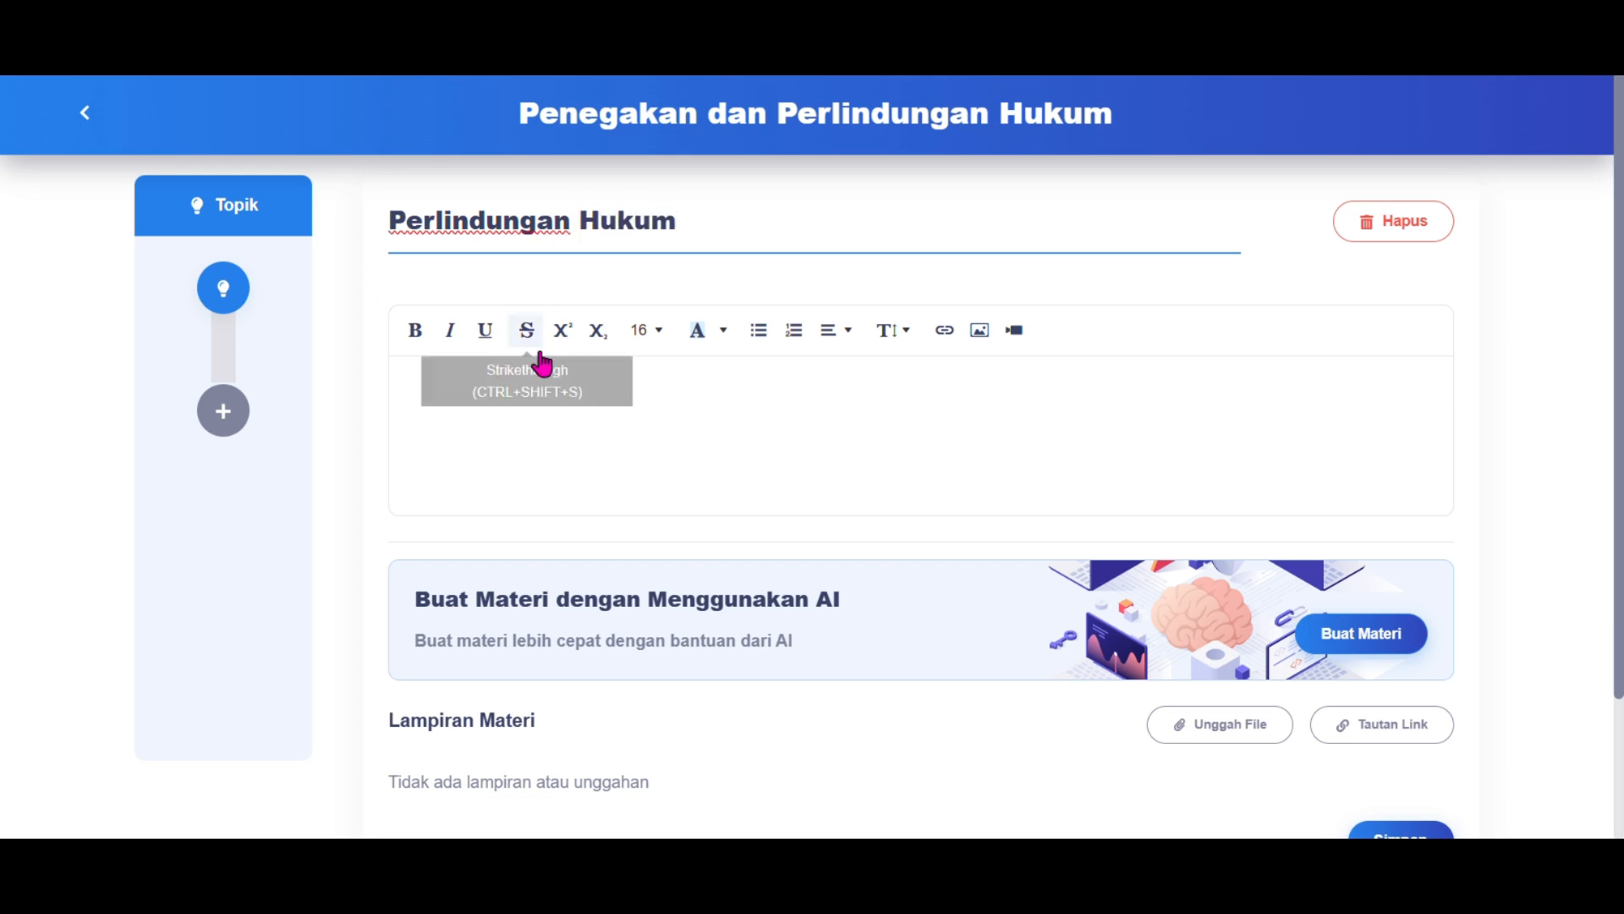
left_click(547, 387)
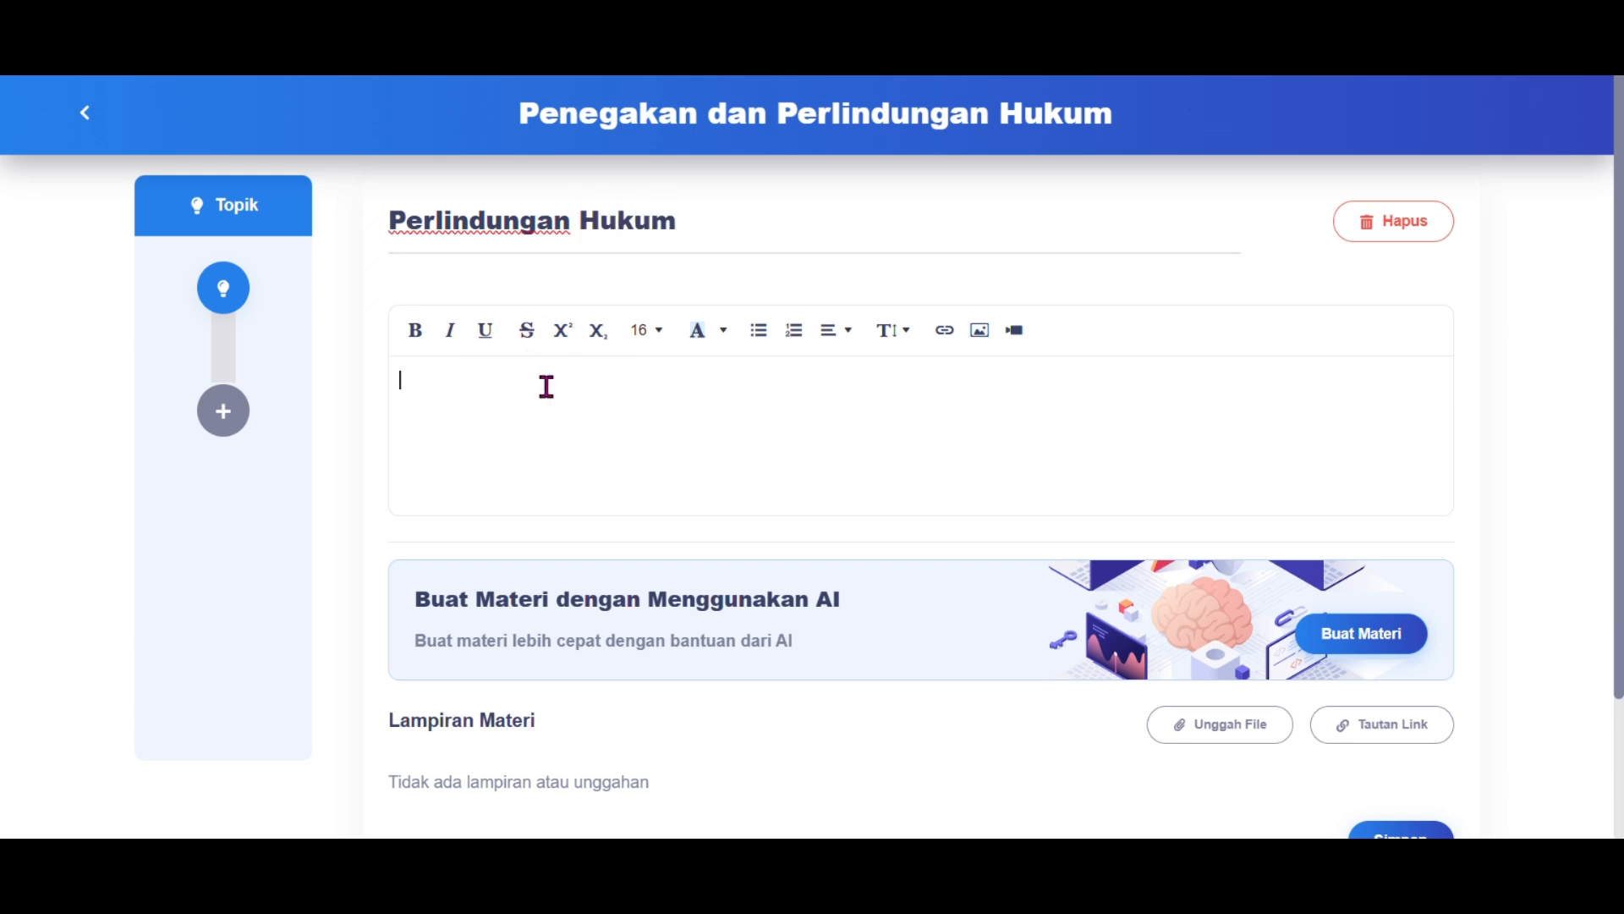
type("Perlindungan hukum adalah upaya negara dalam menjamin dan menegakkan hak-hak warga negara agar terlindungi dari tindakan sewenang-wenang. Perlindungan ini diberikan melalui peraturan perundang-undangan, lembaga penegak hukum, serta mekanisme pengaduan bagi yang merasa haknya dilanggar. Tujuannya adalah menciptakan keadilan dan kepastian hukum bagi semua individu.")
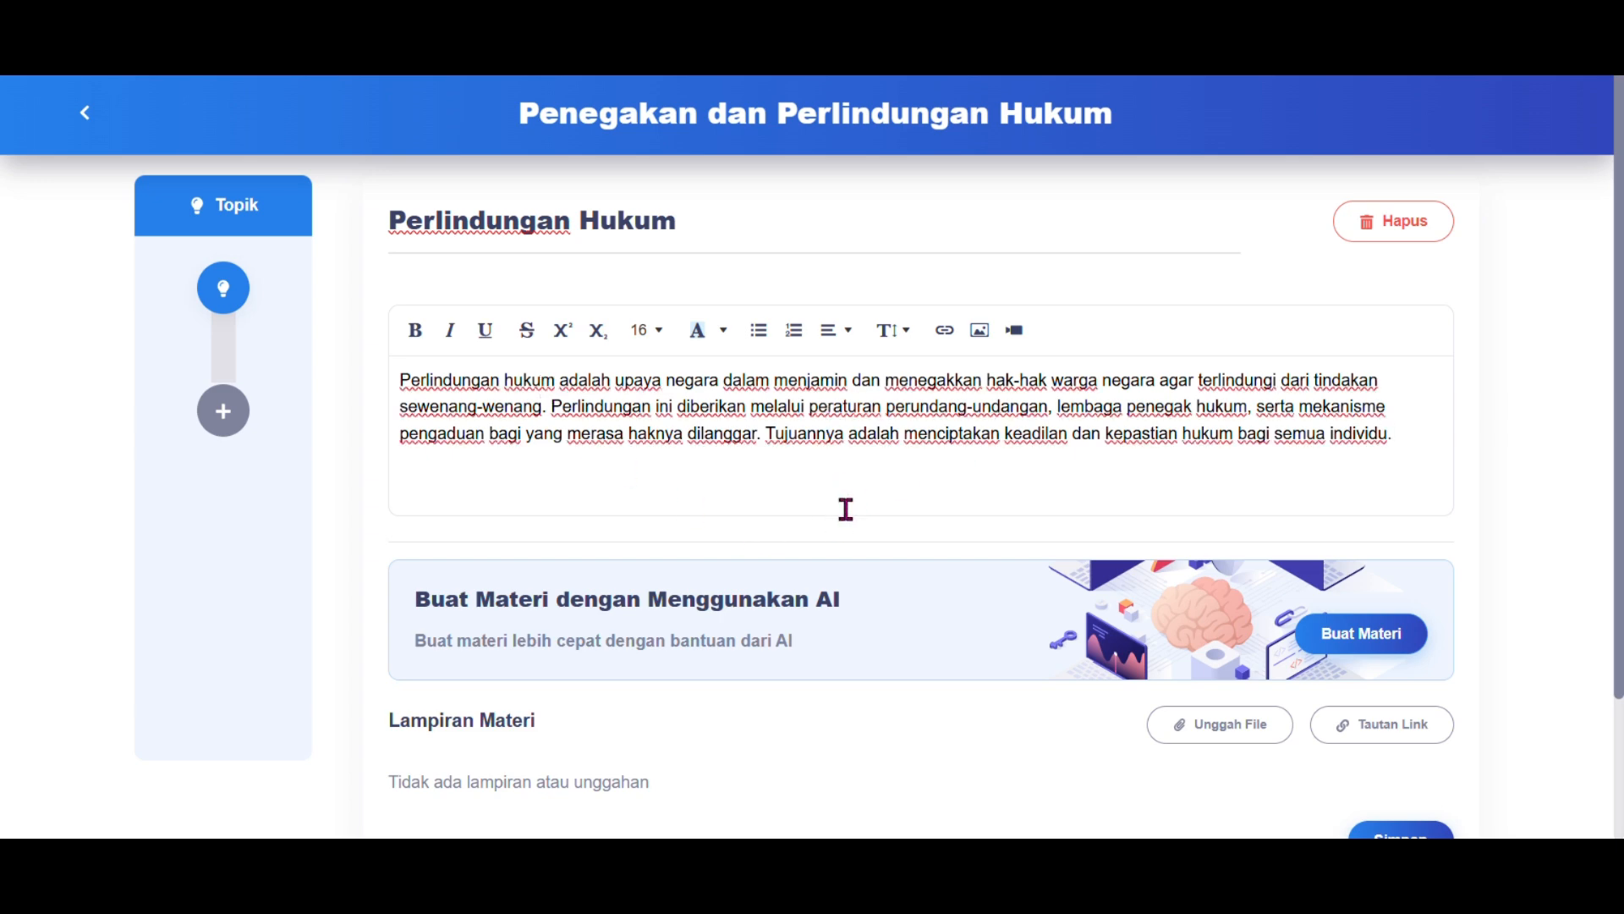
scroll(877, 551, "down", 2)
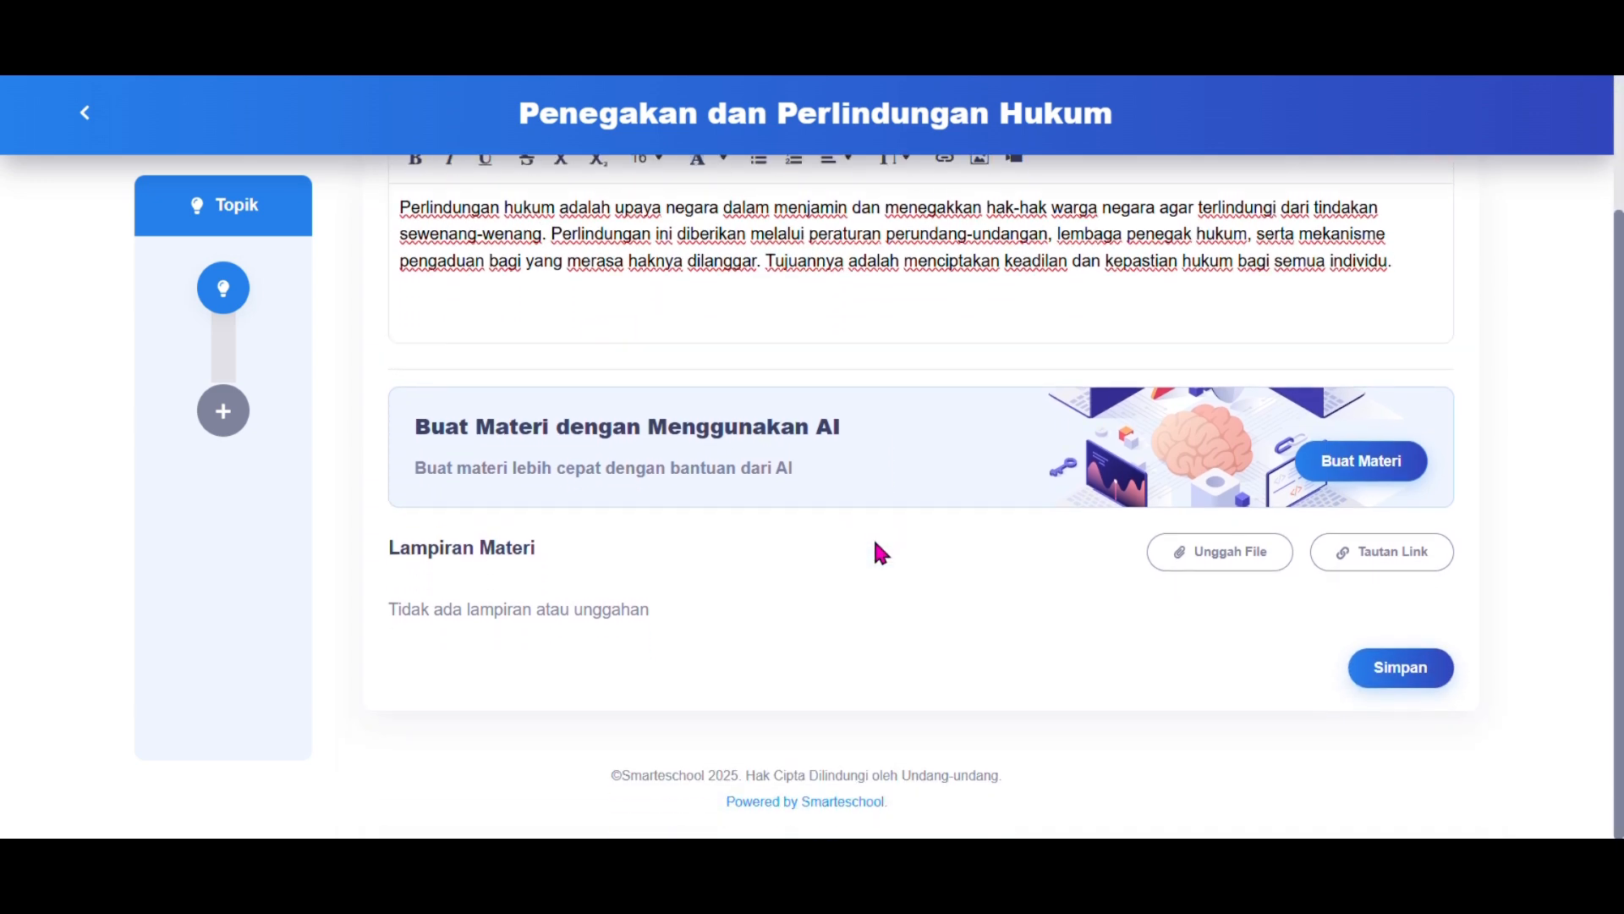
Step: Attach the PPKn SMA kelas XII BAB 2 presentation to the topic and save it
left_click(1200, 559)
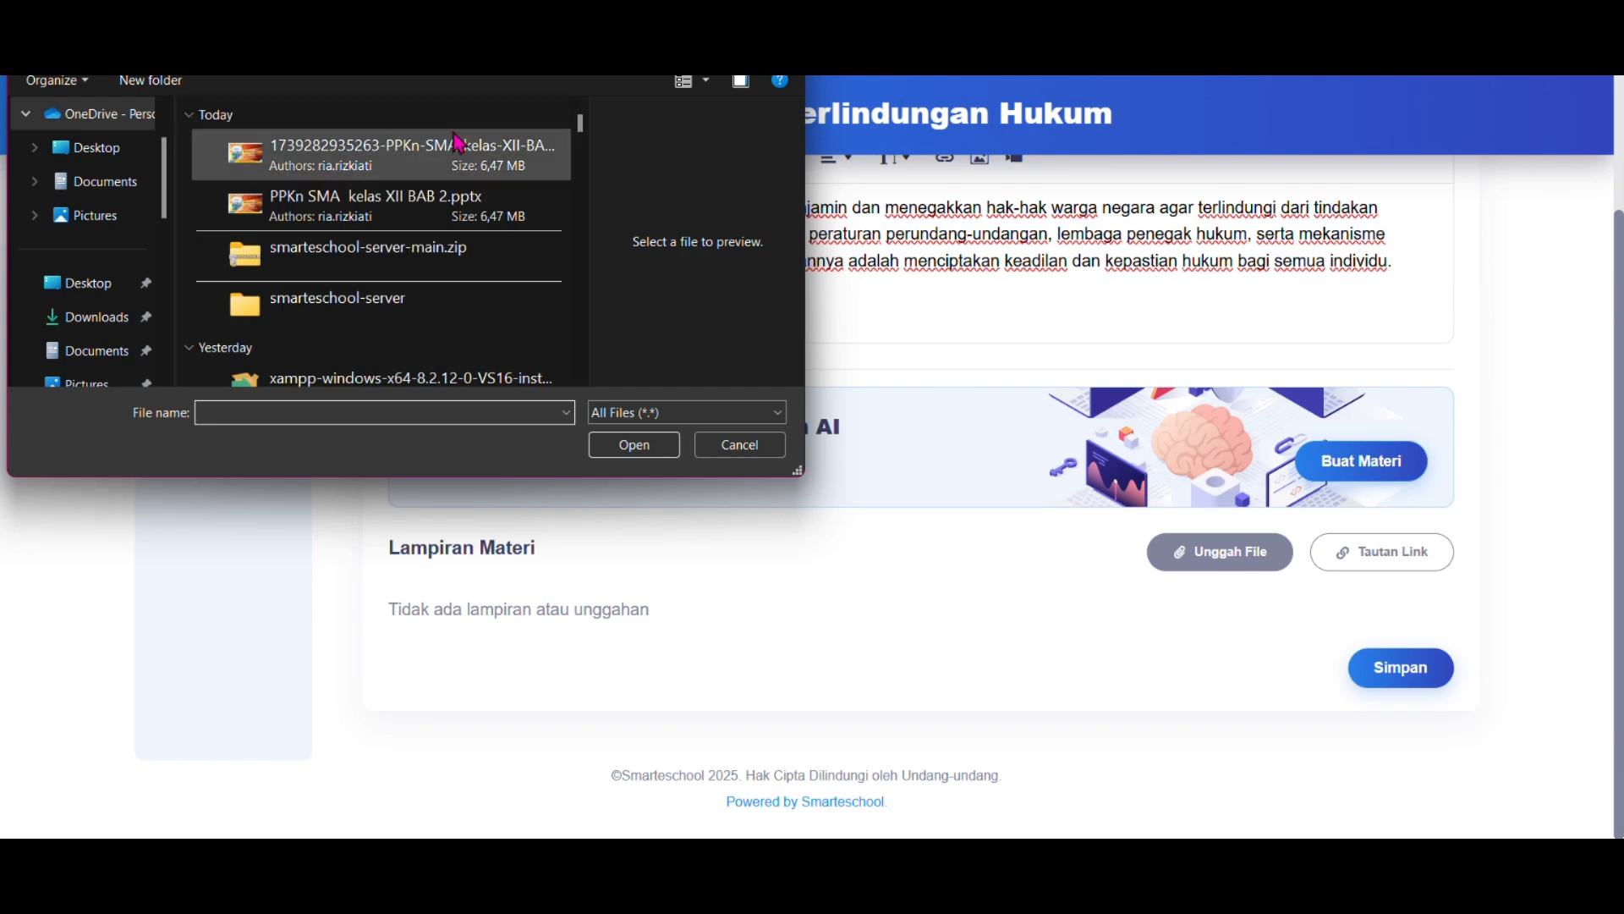
left_click(456, 177)
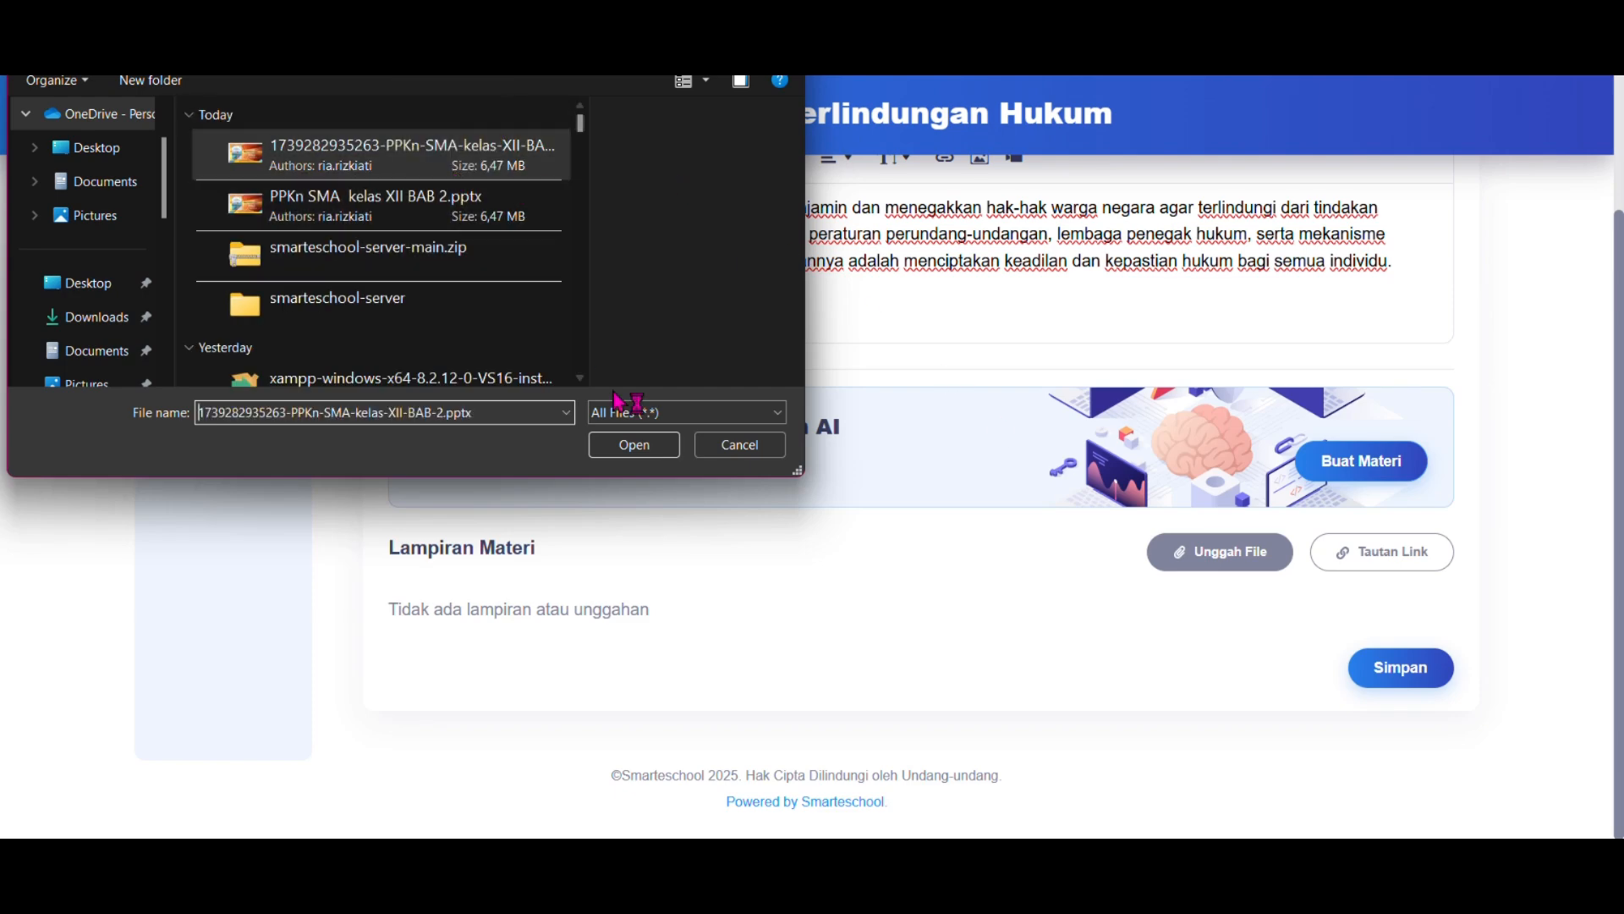
left_click(661, 449)
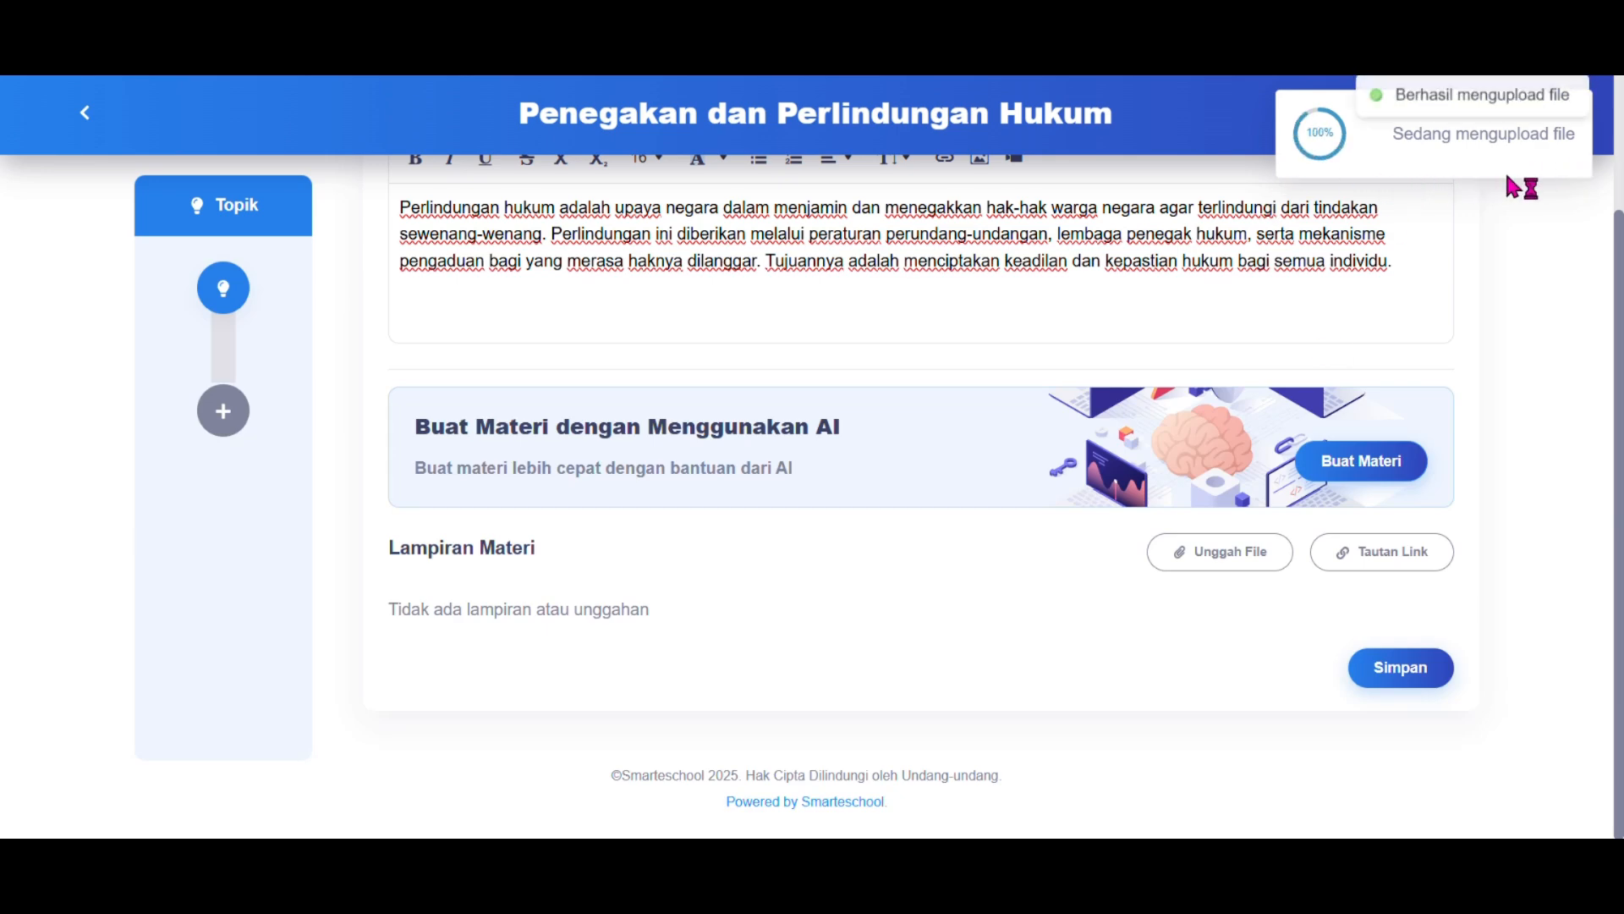
scroll(1323, 526, "down", 1)
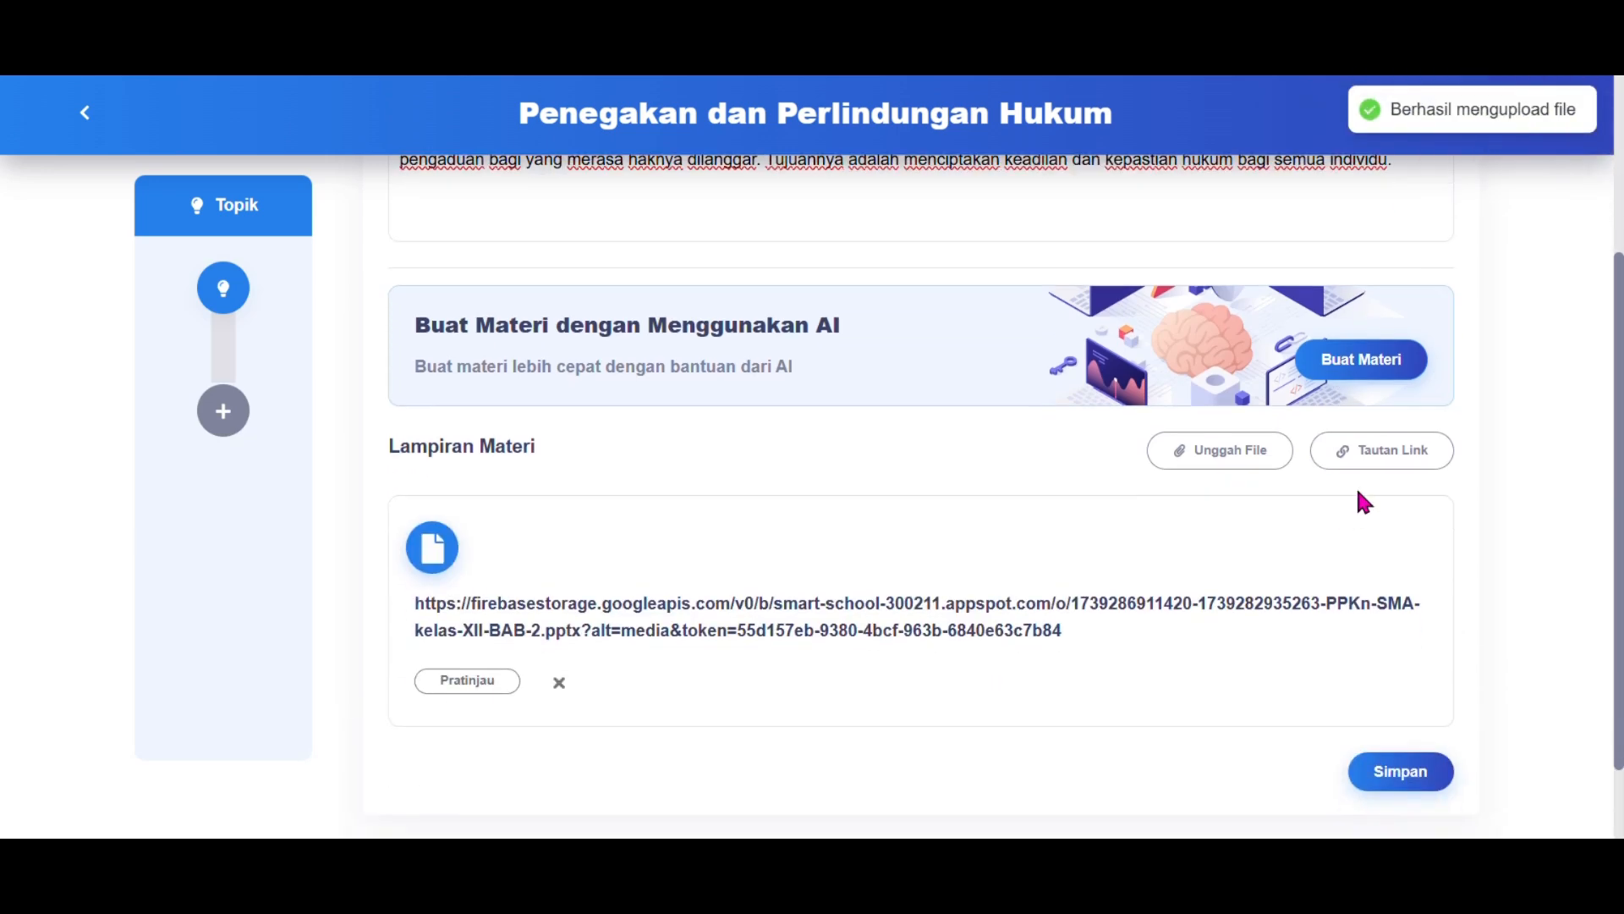
scroll(1345, 719, "up", 1)
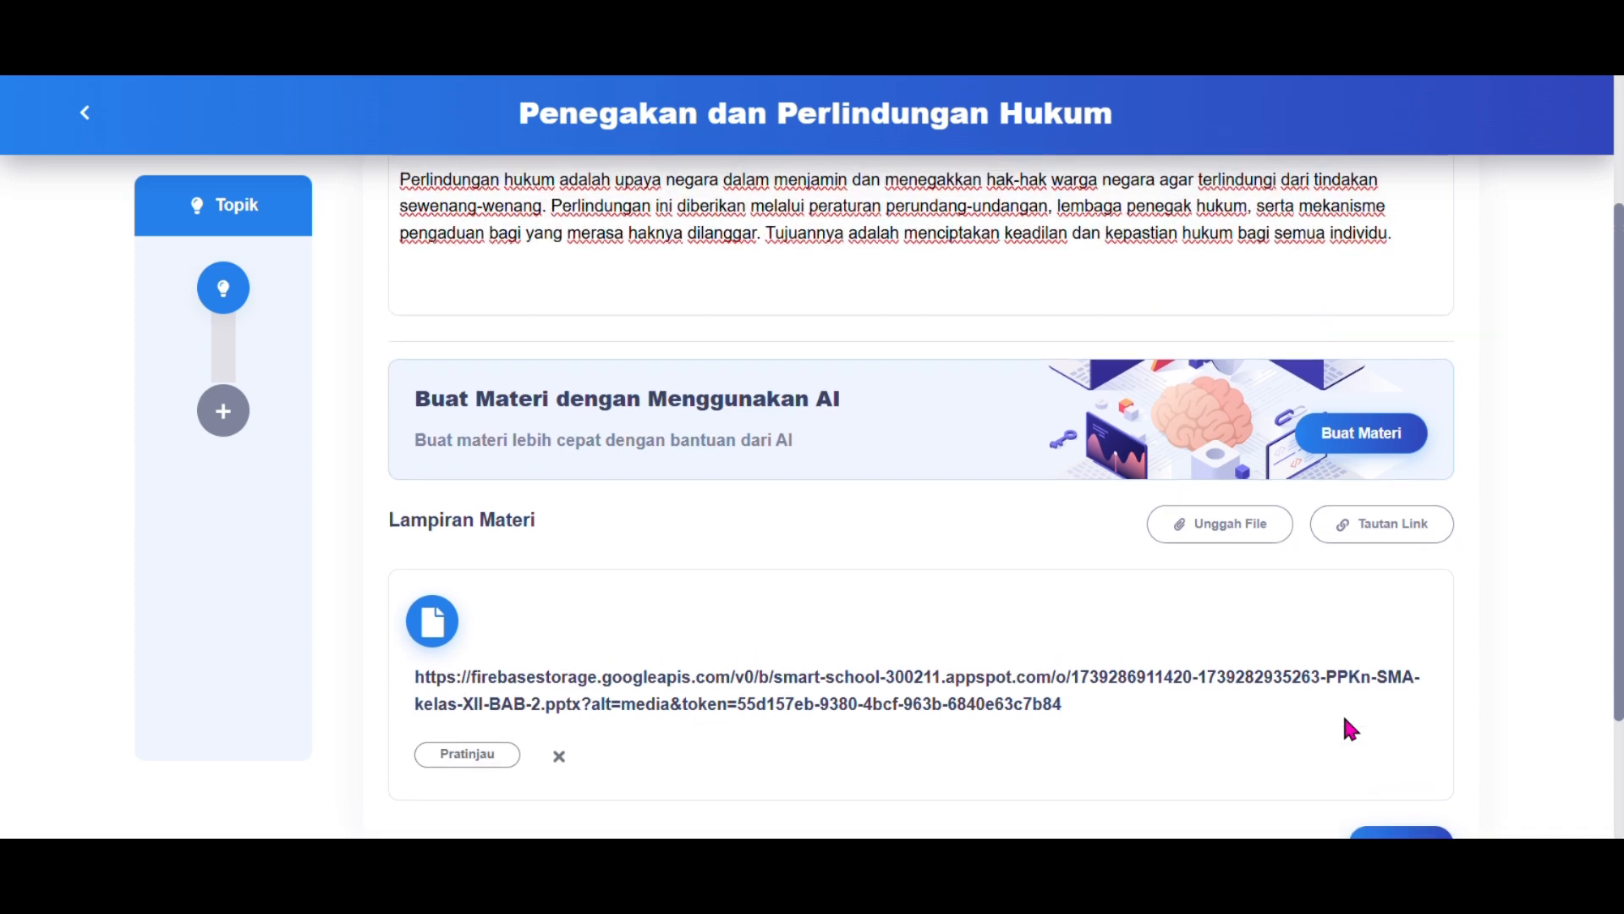
scroll(1345, 719, "down", 2)
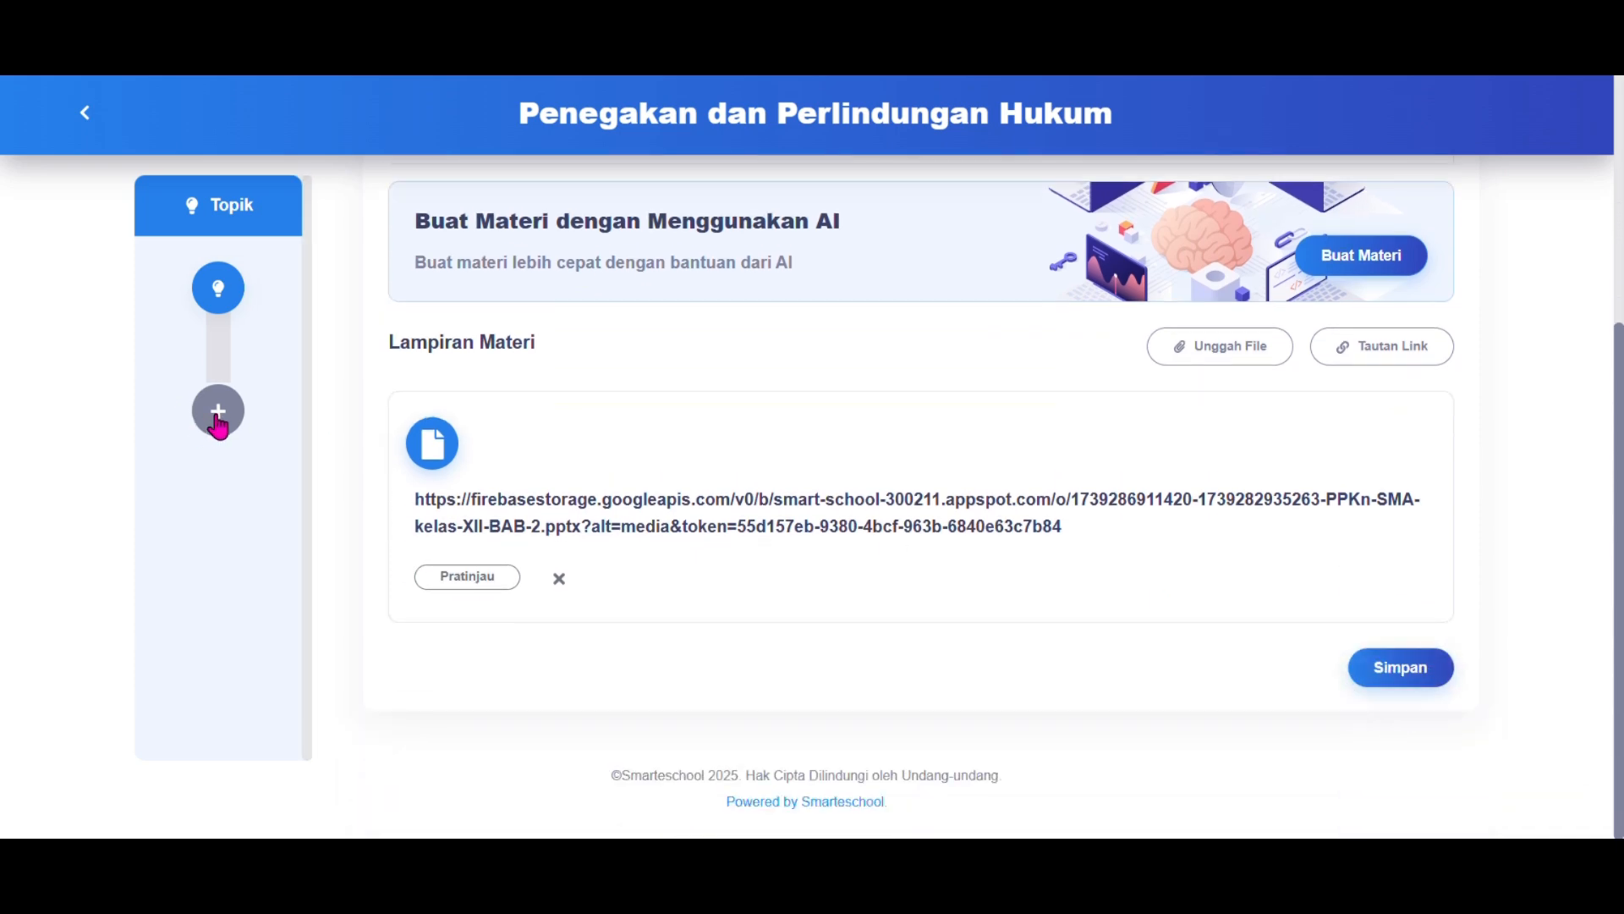
left_click(1379, 667)
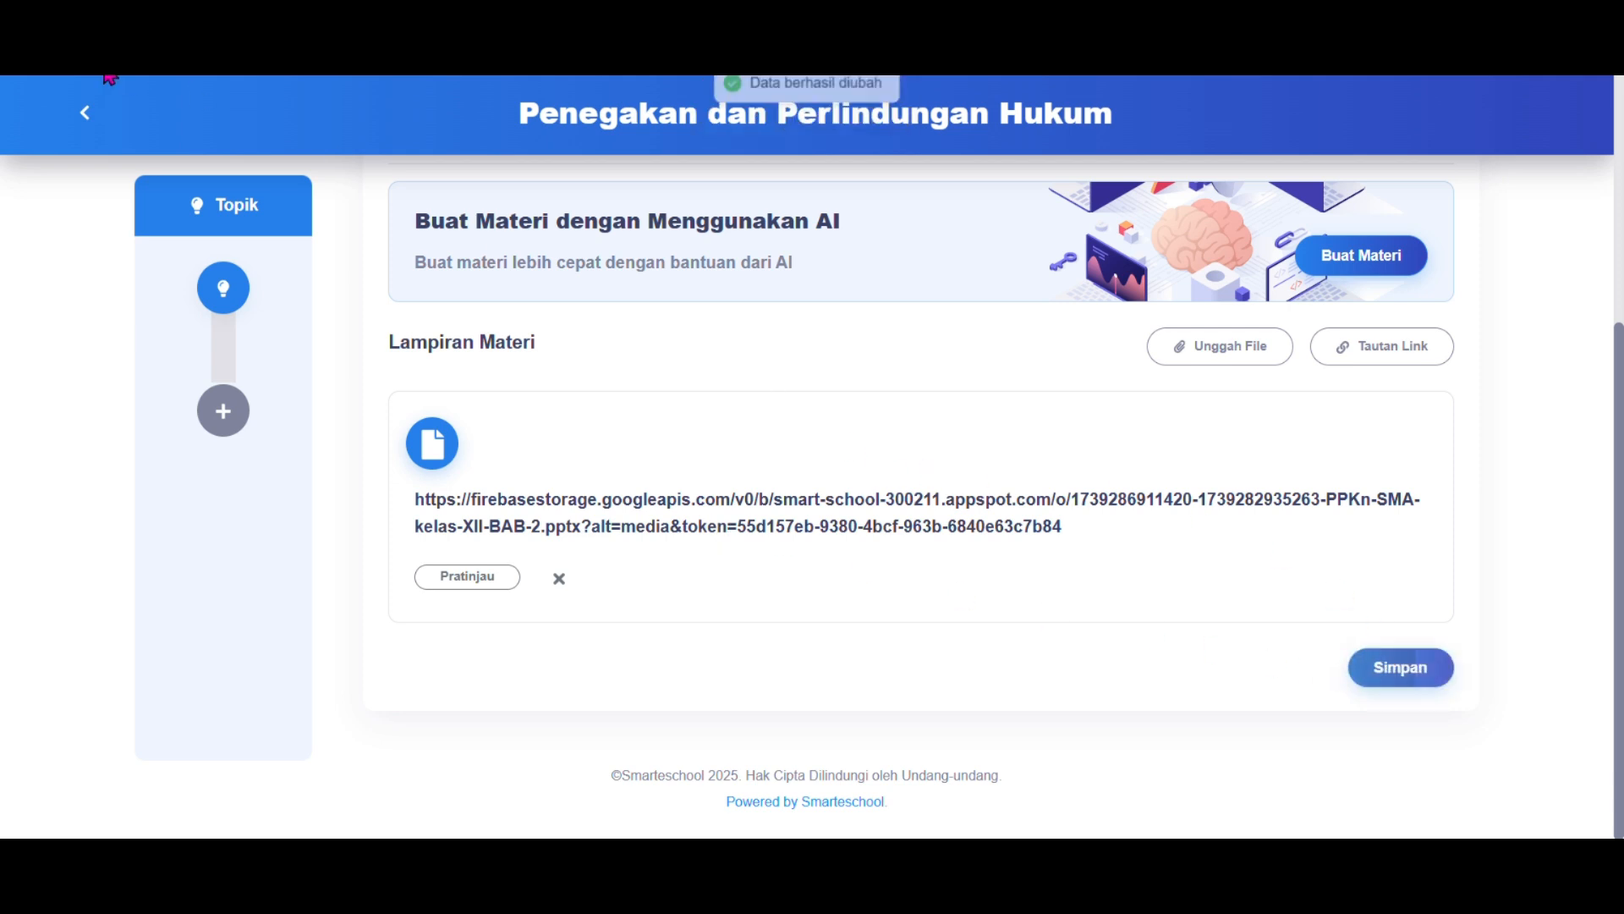
Step: Return to the PPKN chapter list and choose to delete the Perlindungan Hukum topic
left_click(88, 115)
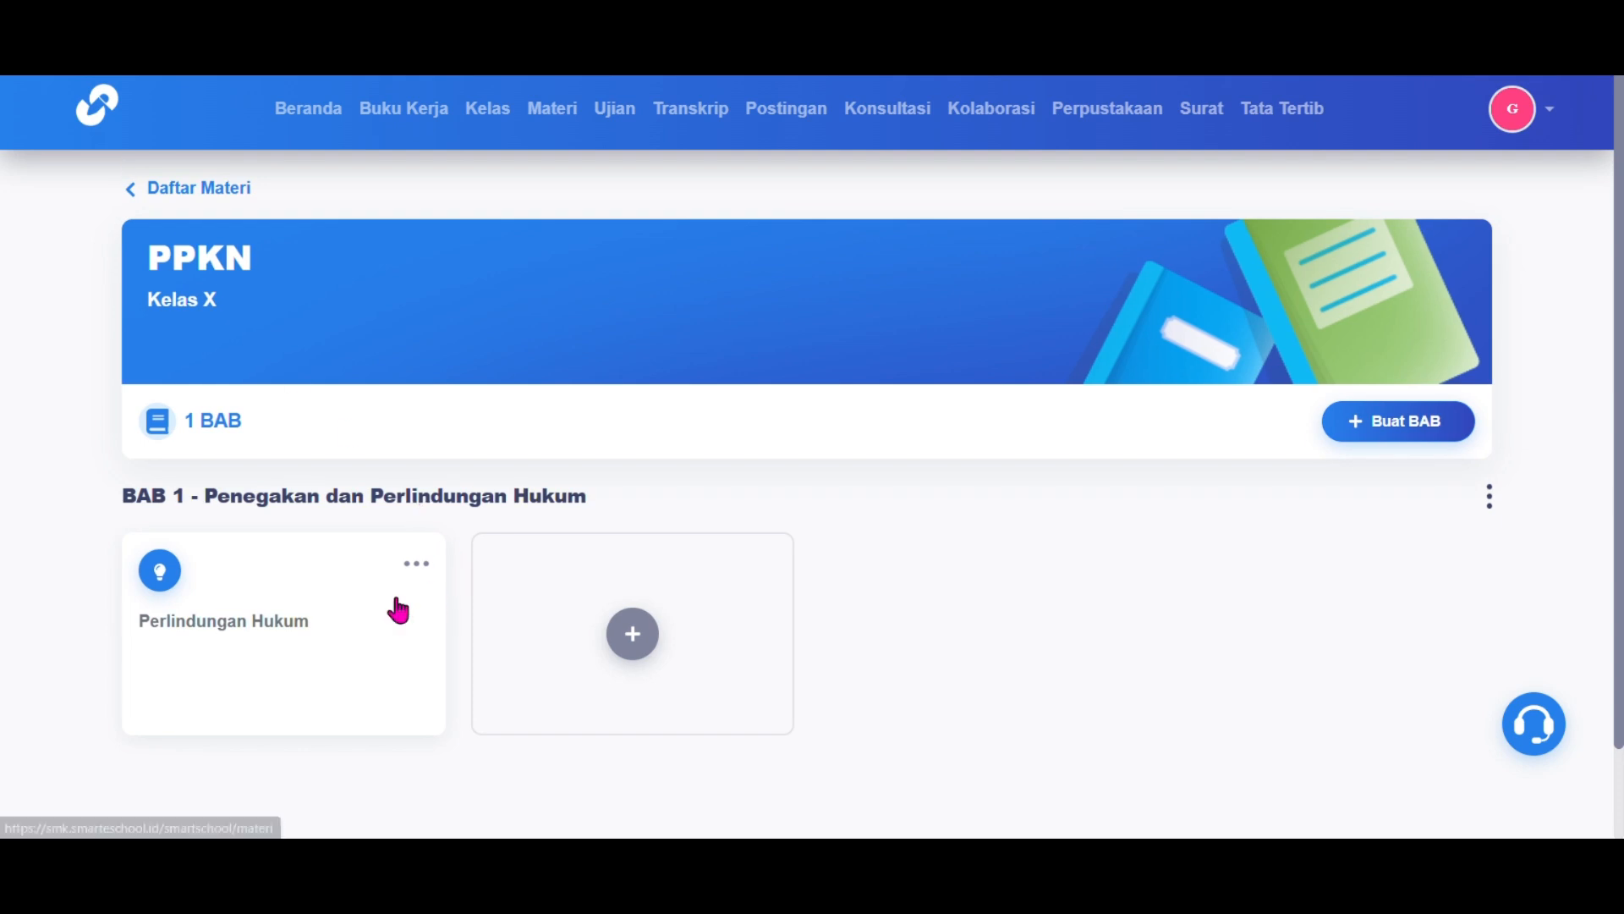
left_click(417, 565)
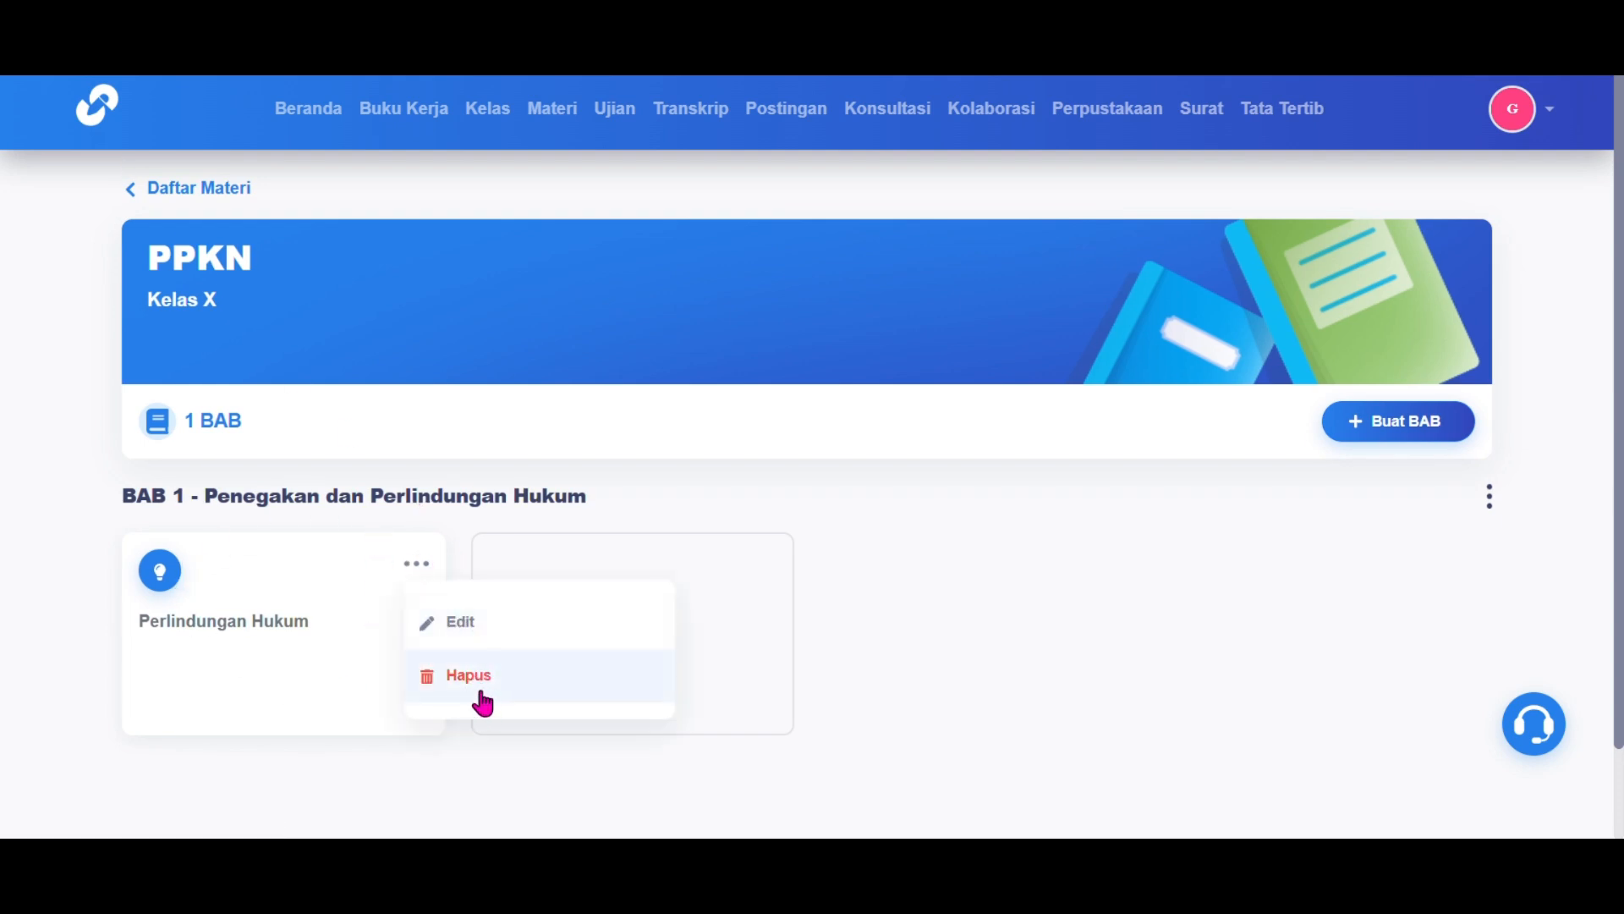
left_click(725, 606)
left_click(631, 633)
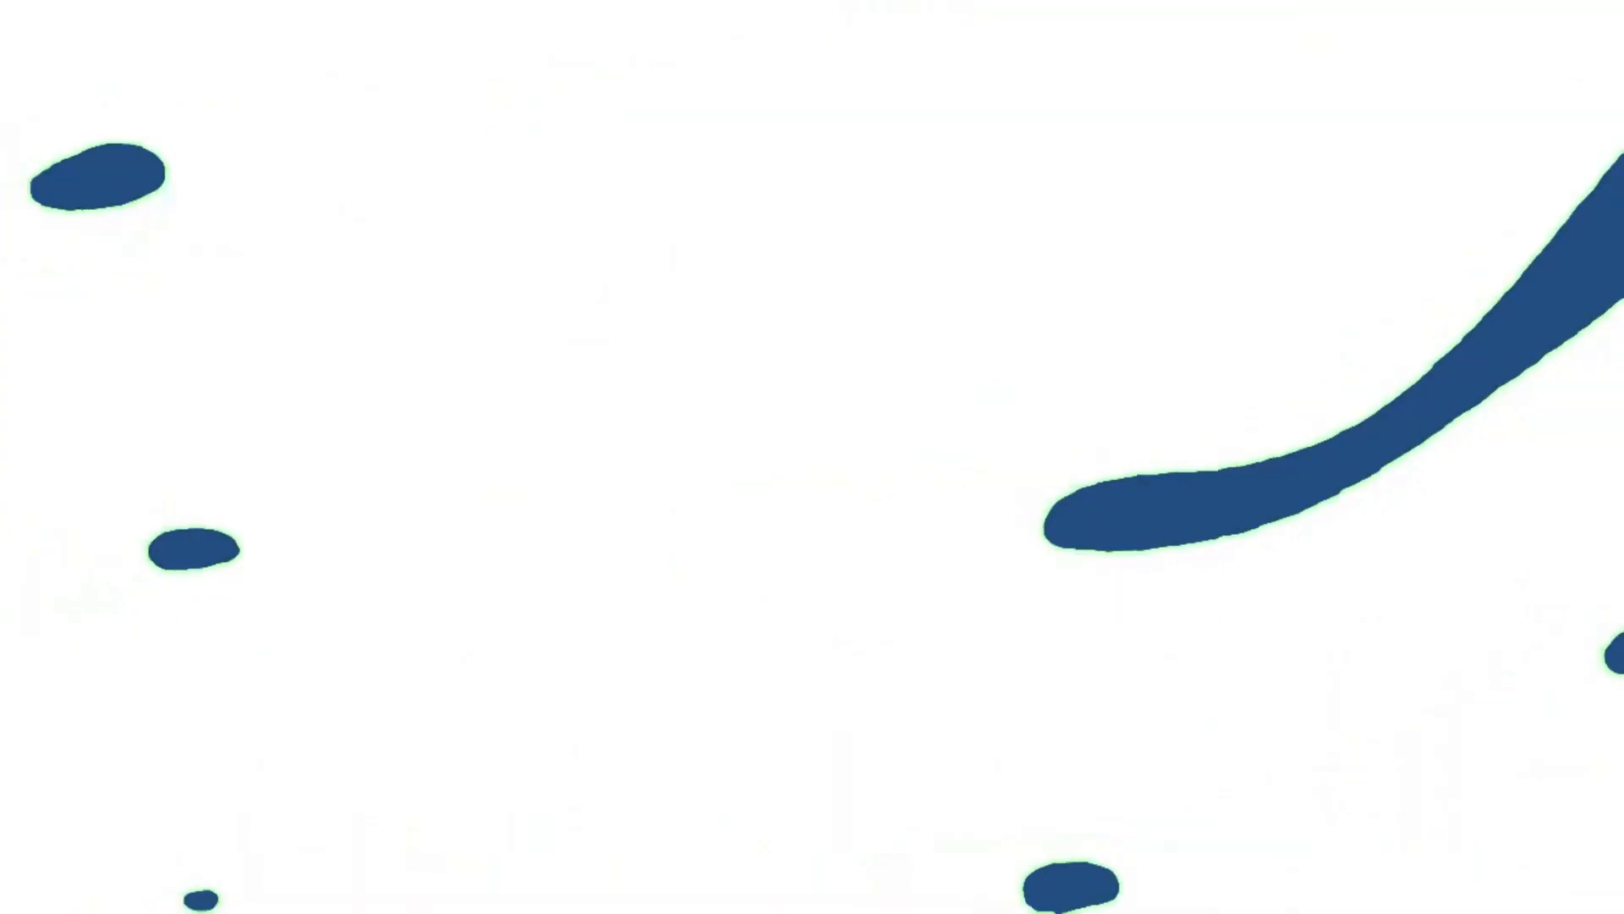
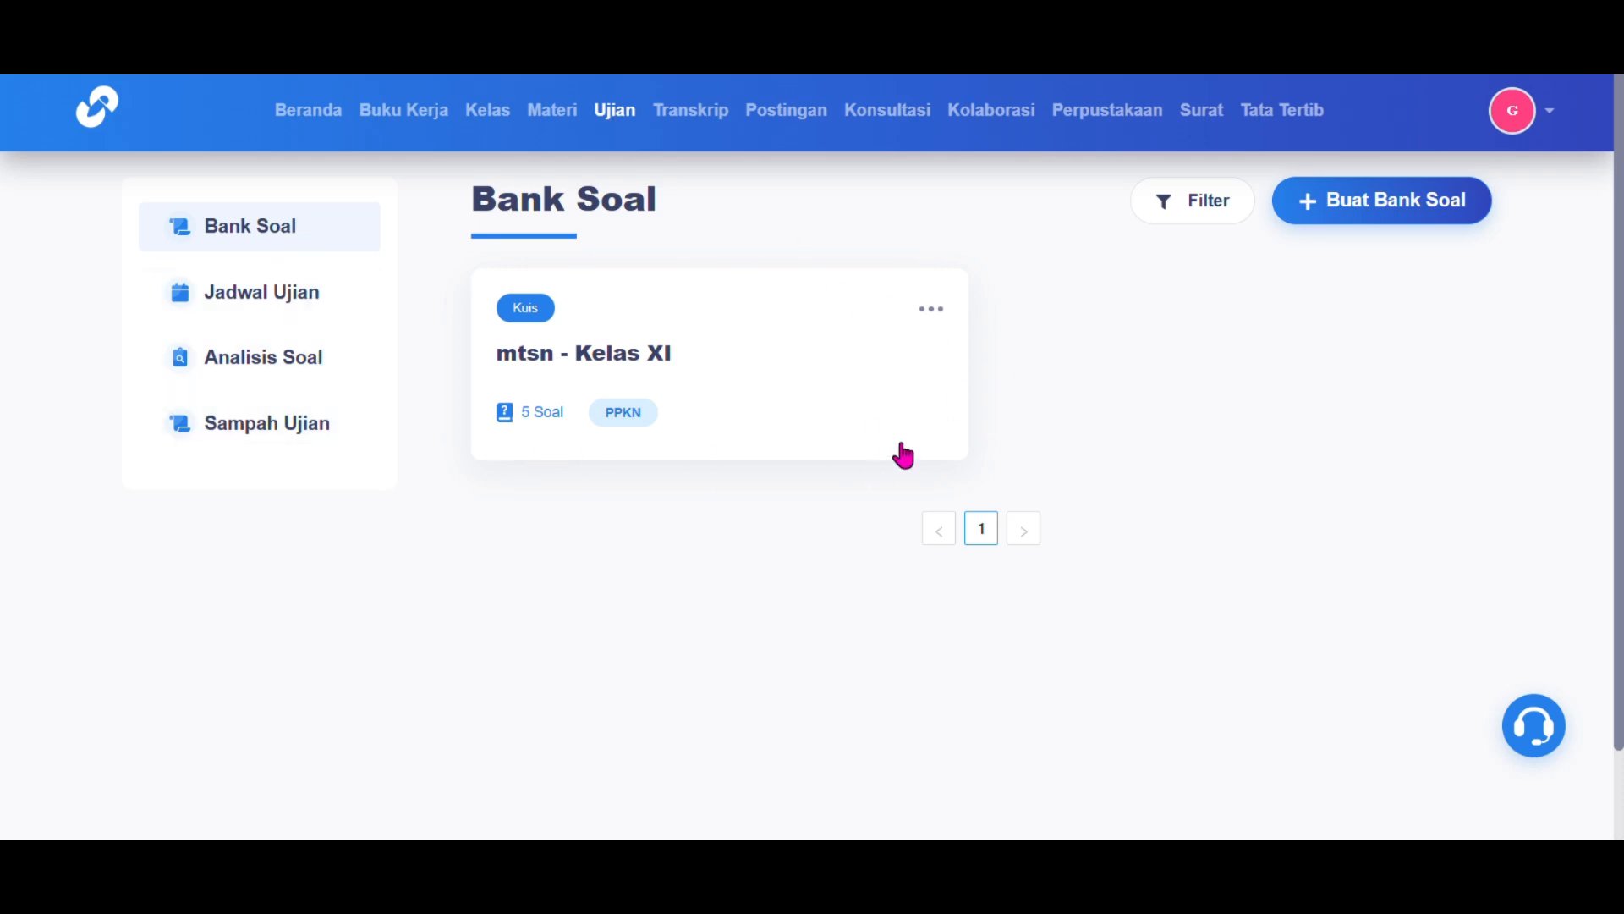
Step: Start a new question bank beside the mtsn bank and name it PPkn
left_click(933, 310)
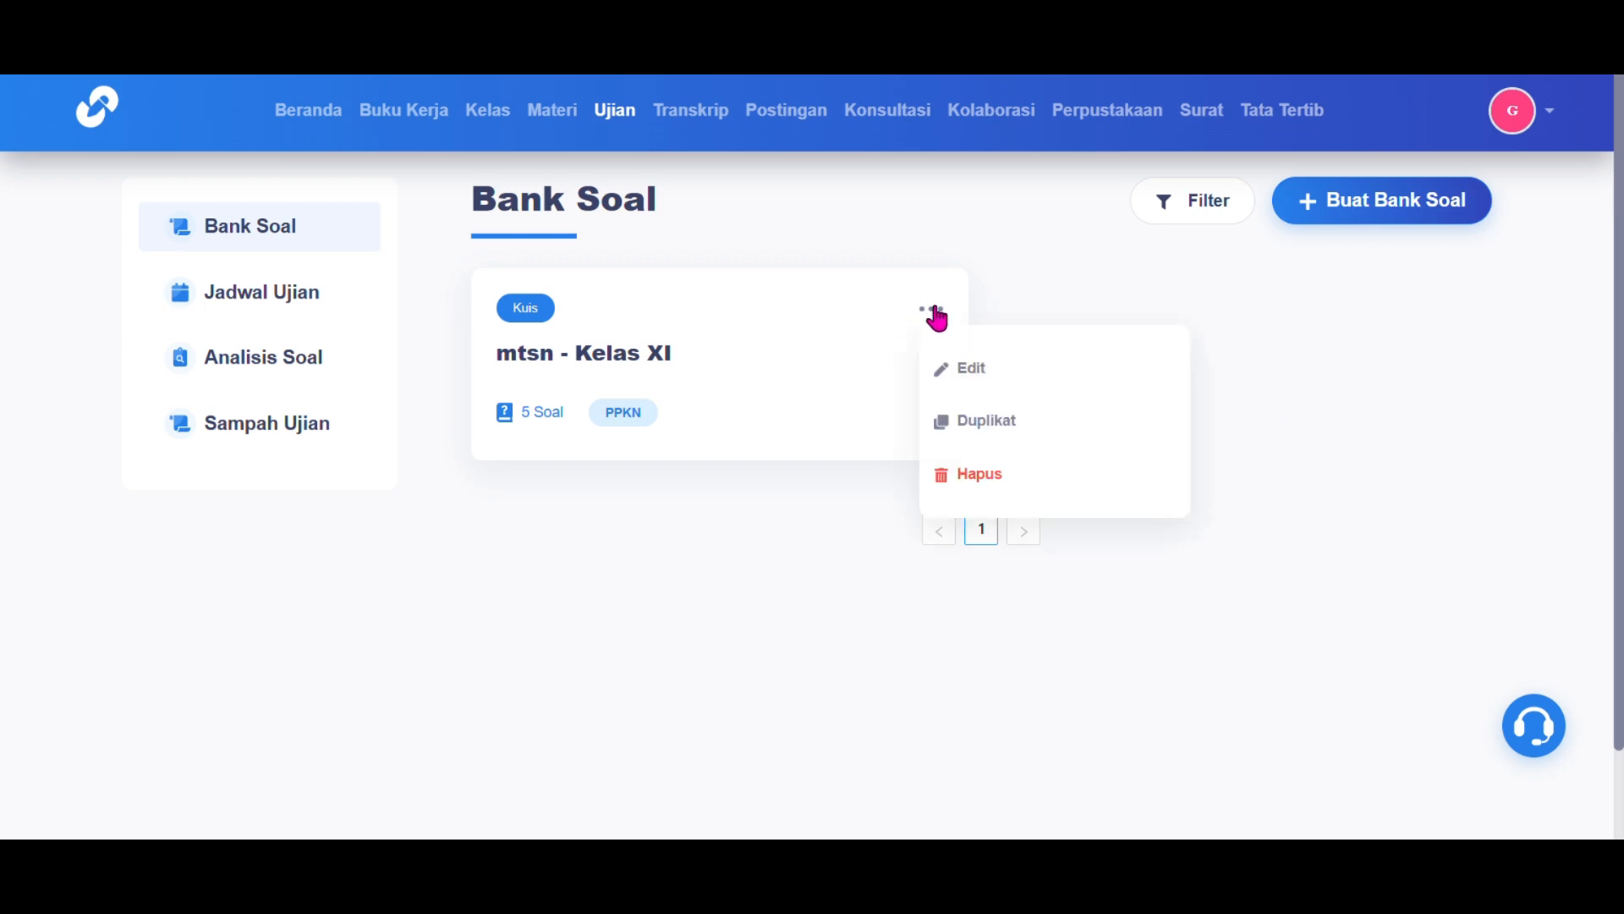
left_click(1260, 389)
left_click(1394, 206)
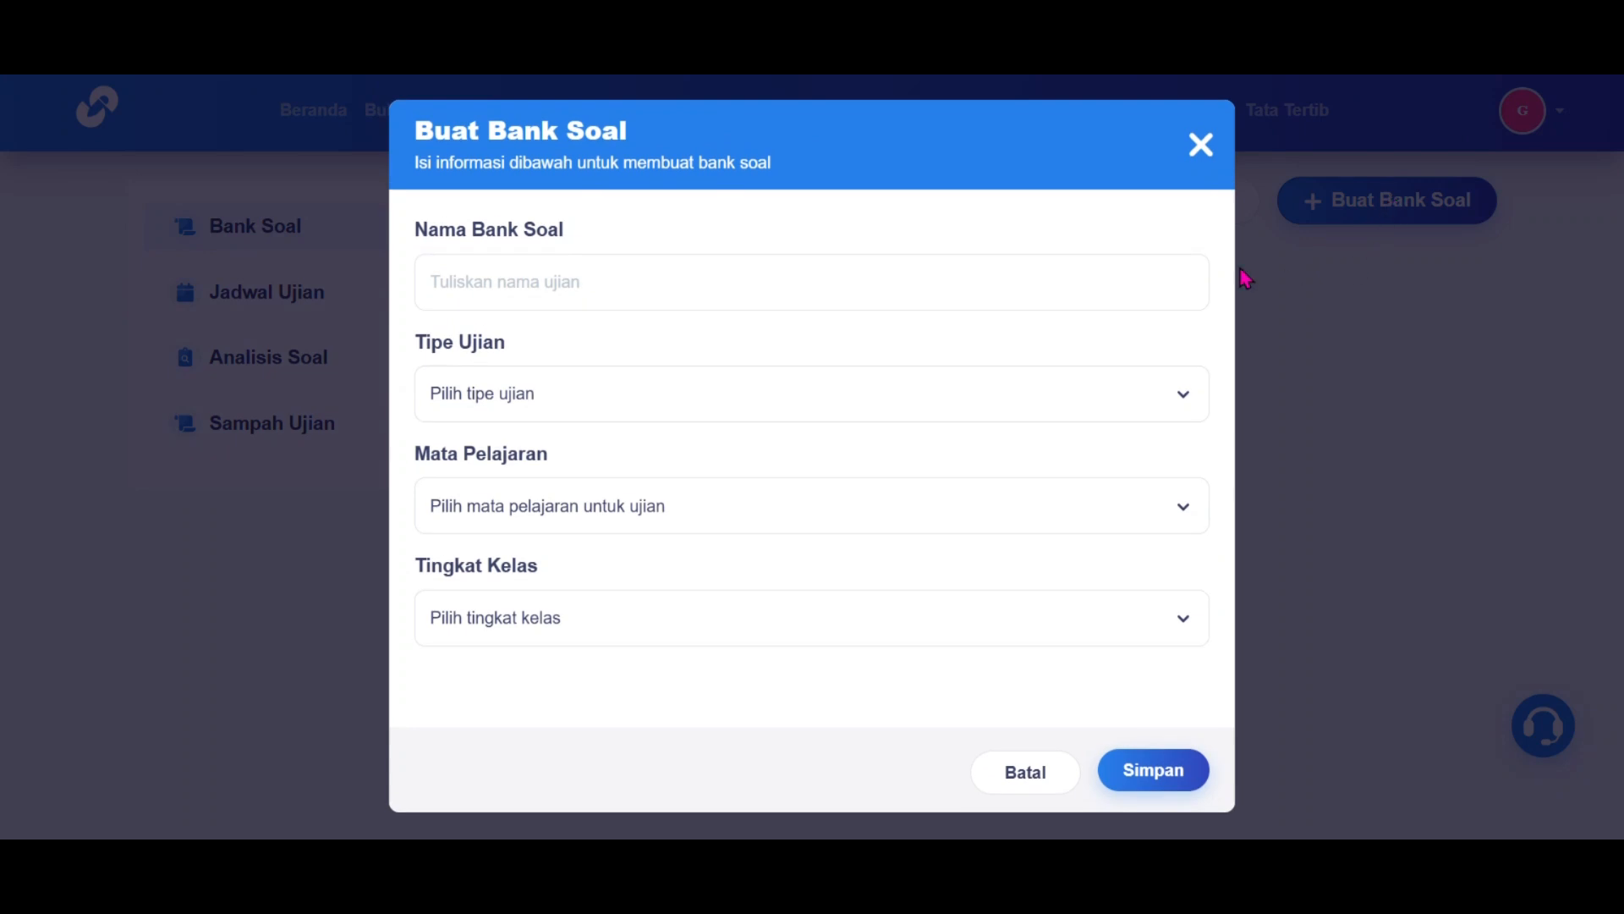
left_click(1099, 286)
type("PPkn")
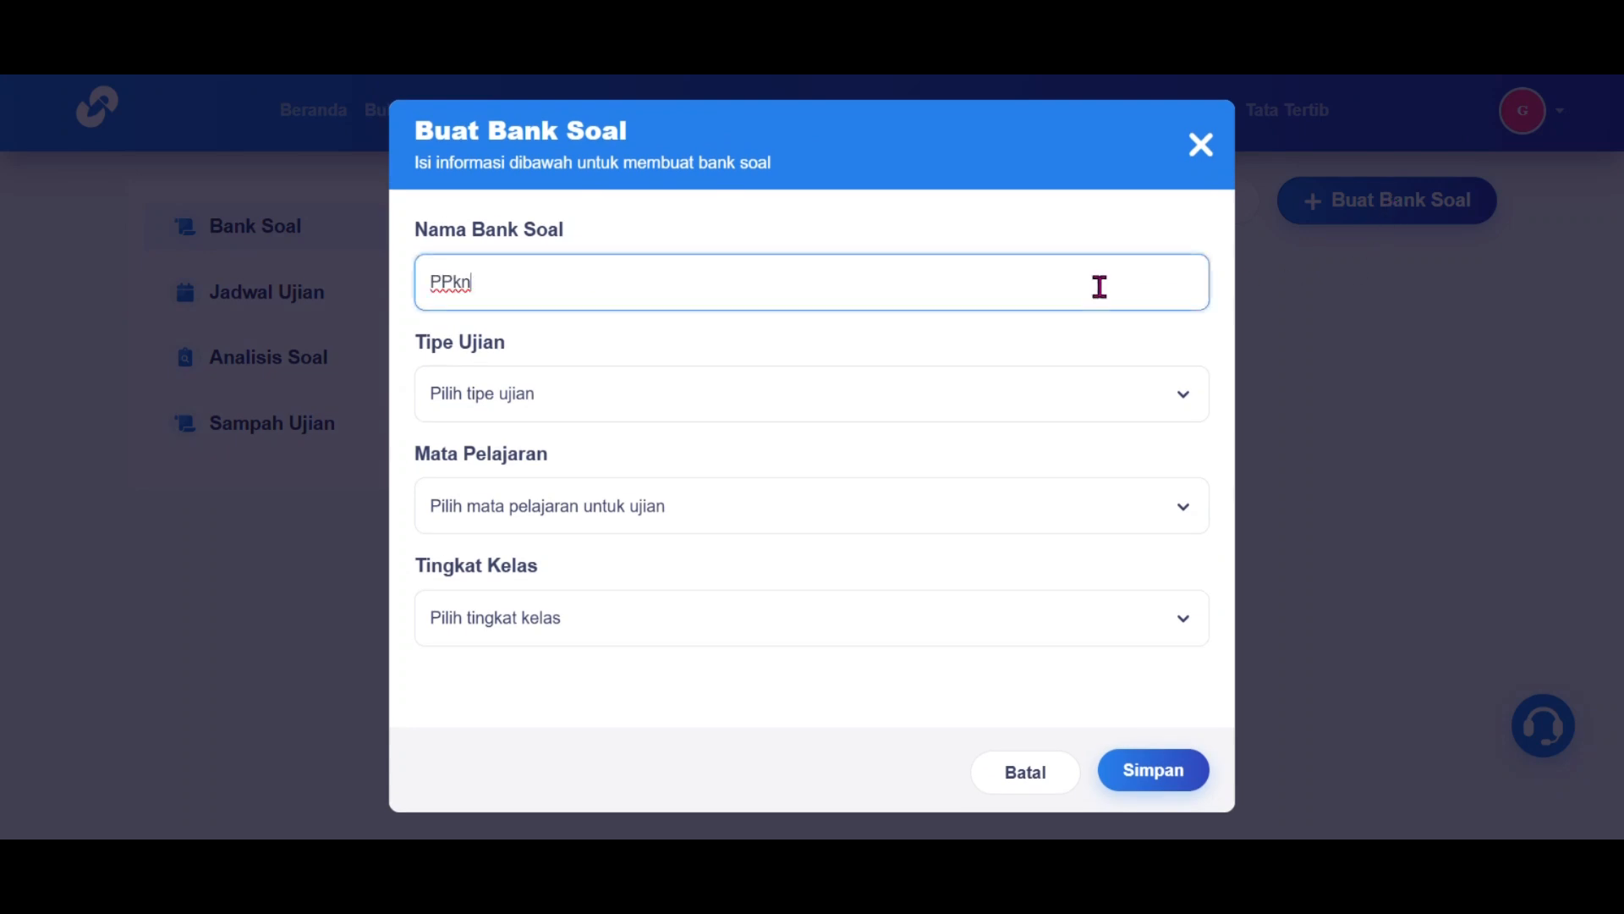
Step: Set exam type Kuis, subject PPKN and class level X, then save the bank
left_click(1078, 394)
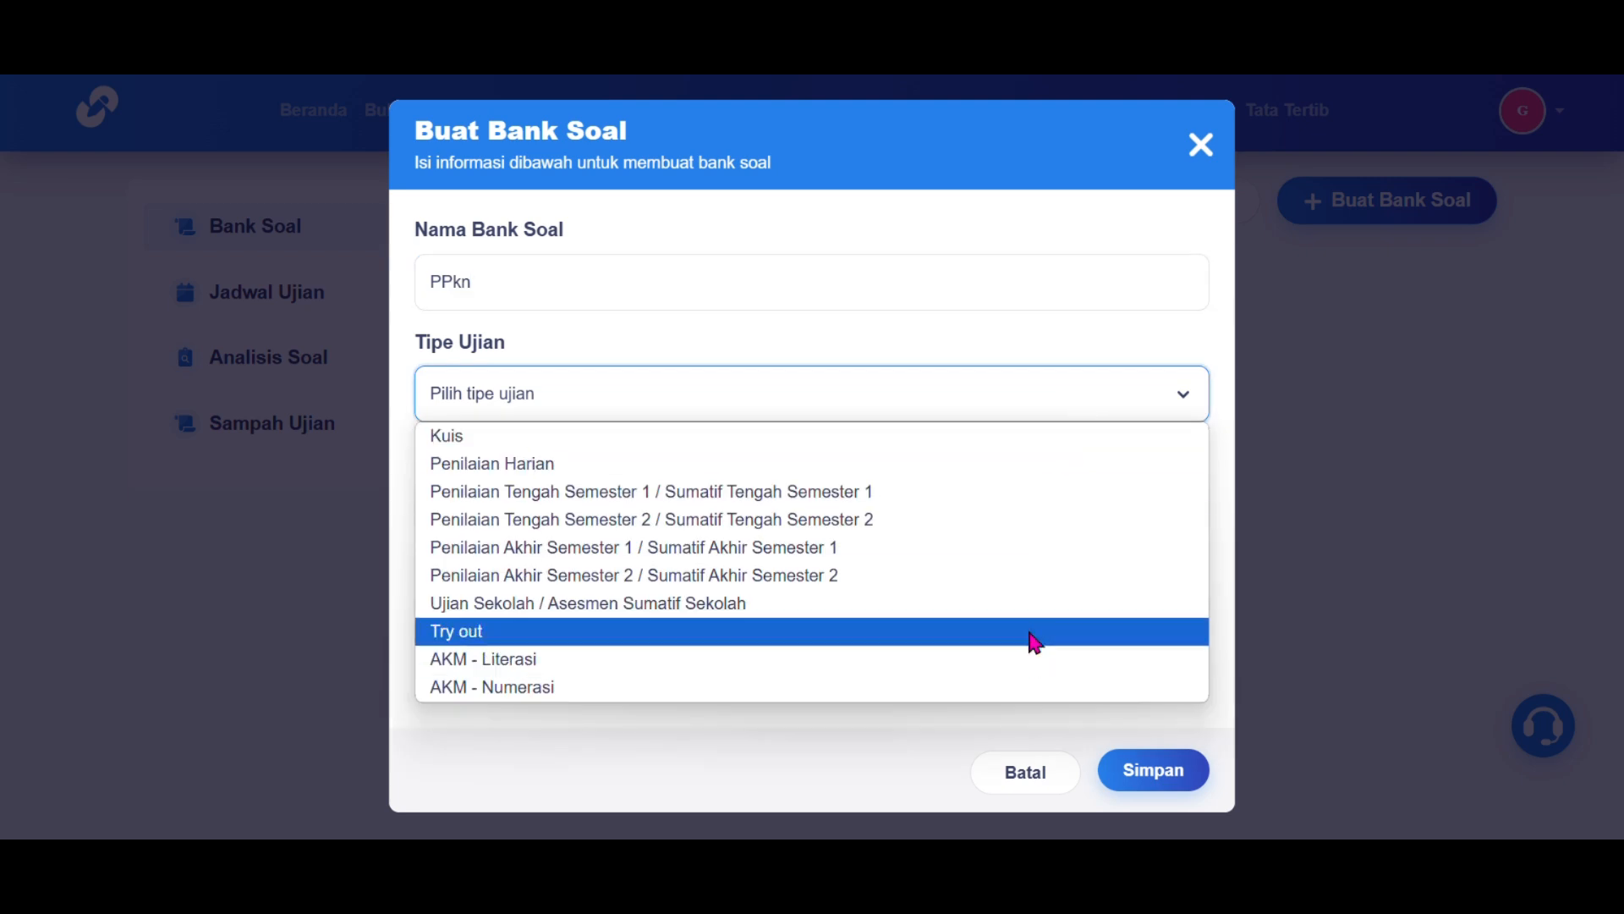
left_click(1104, 436)
left_click(1086, 504)
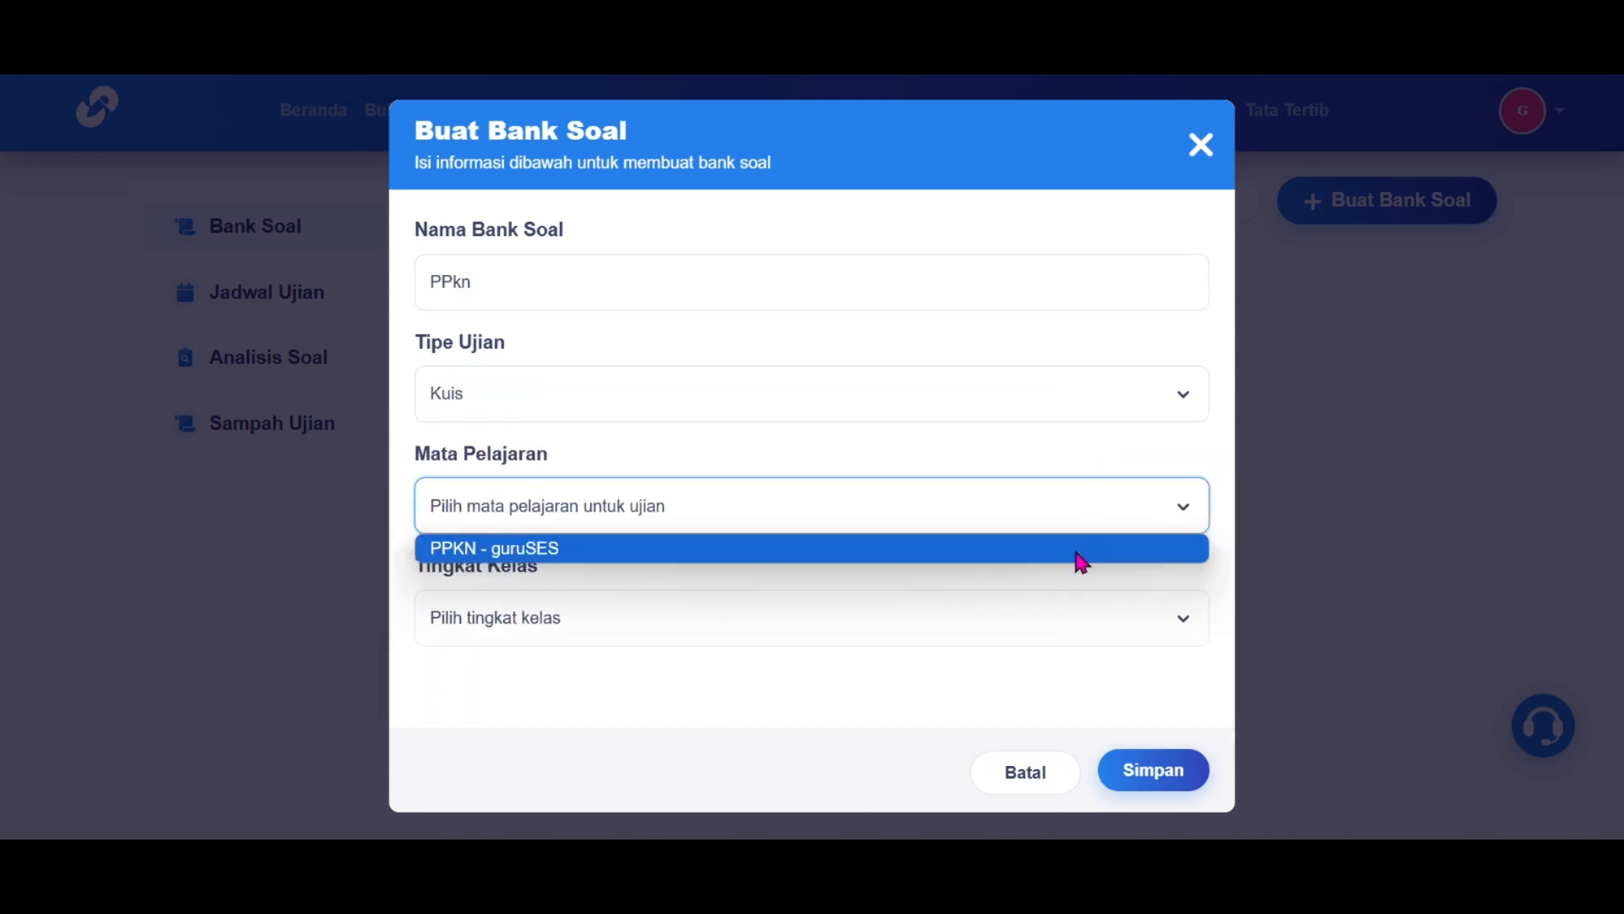
left_click(1080, 559)
left_click(1055, 622)
left_click(1039, 690)
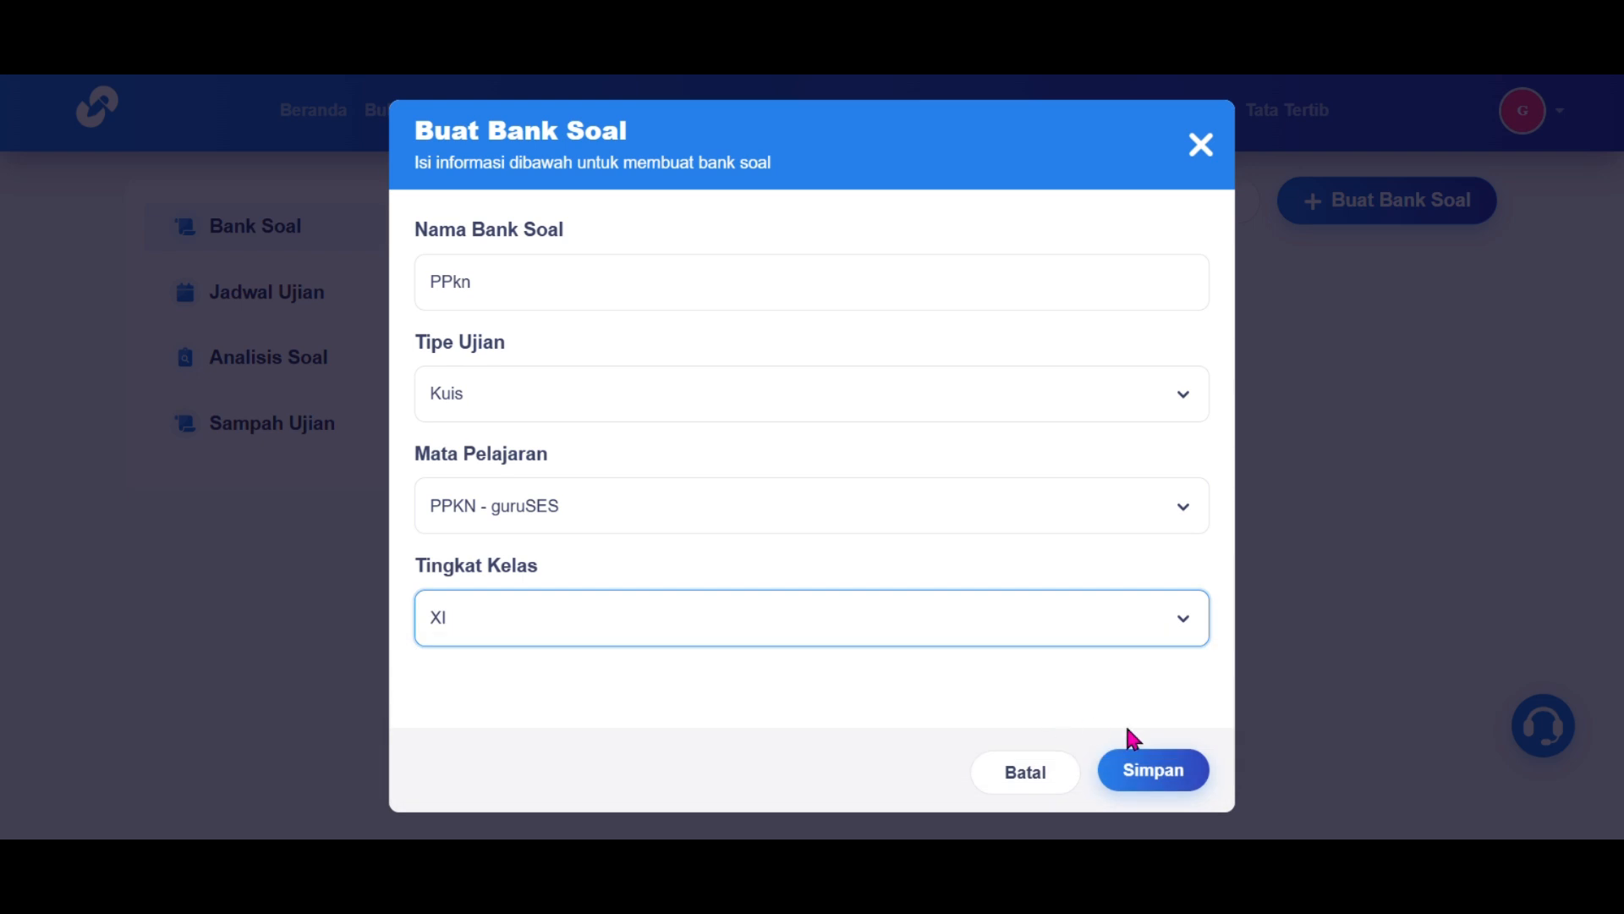
left_click(1155, 618)
left_click(1139, 662)
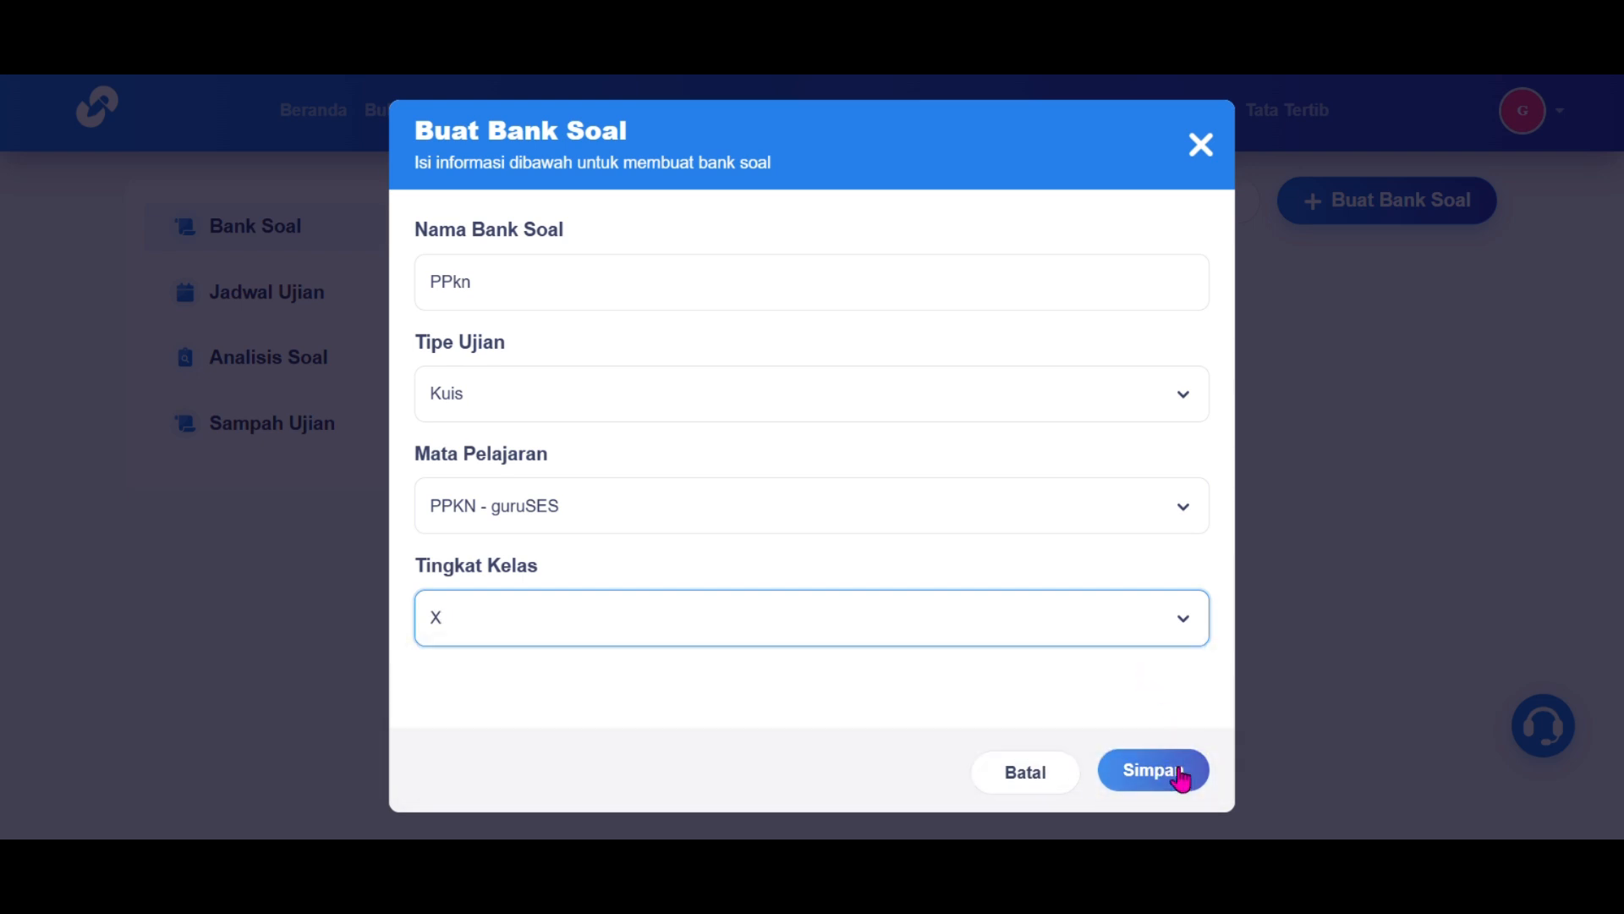
left_click(1178, 771)
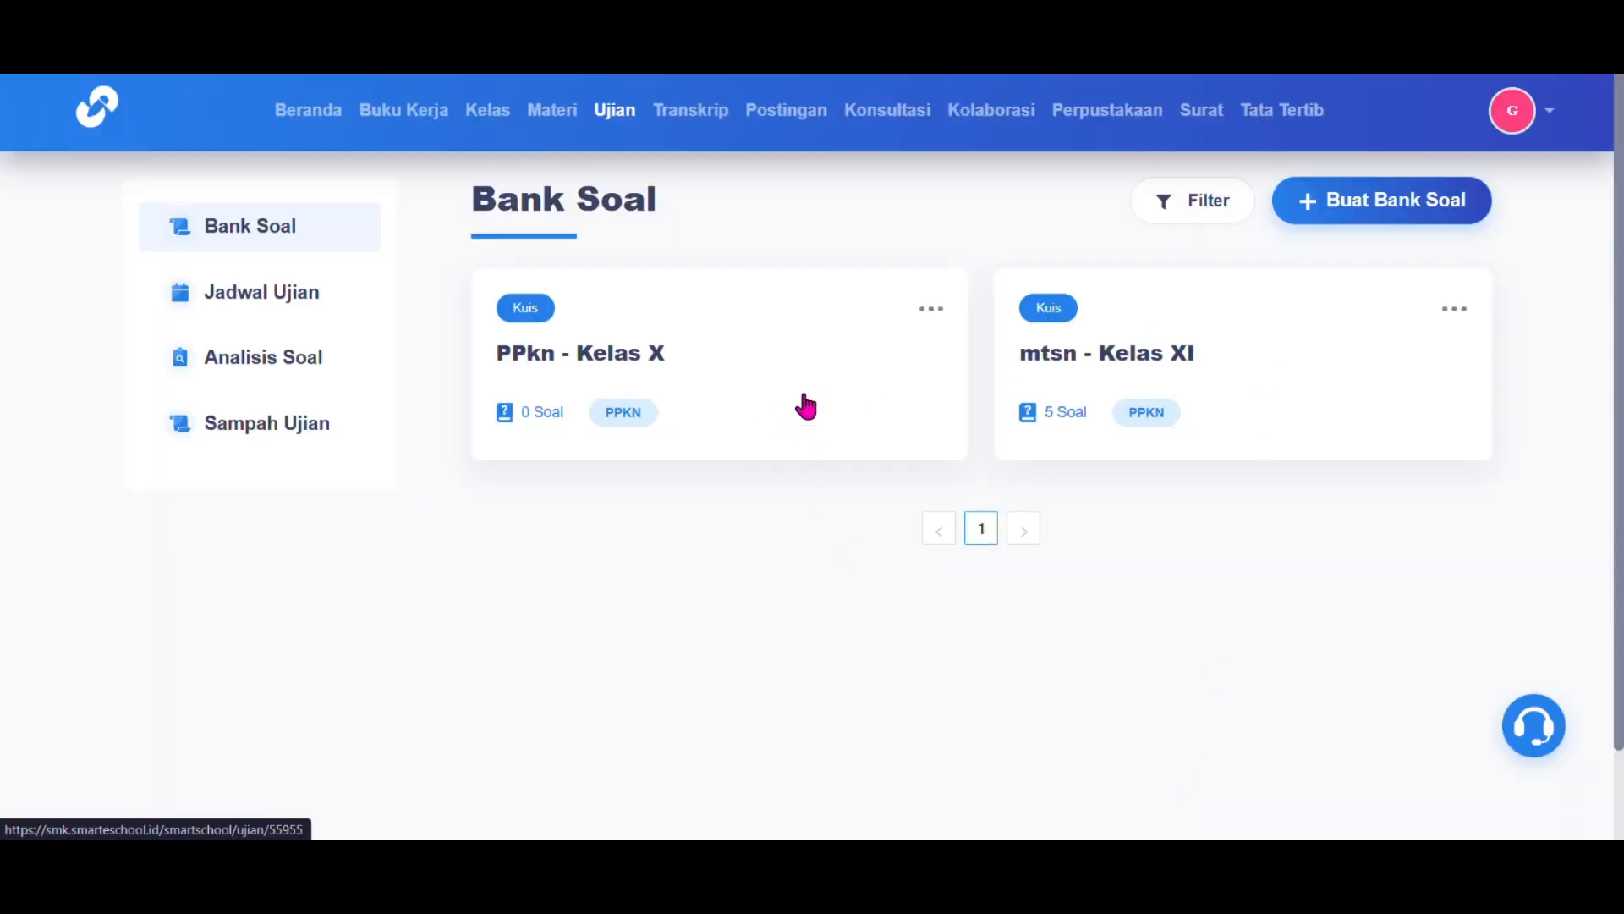
Step: Open the PPkn - Kelas X bank and choose to take questions from an existing bank
left_click(812, 352)
scroll(816, 347, "down", 1)
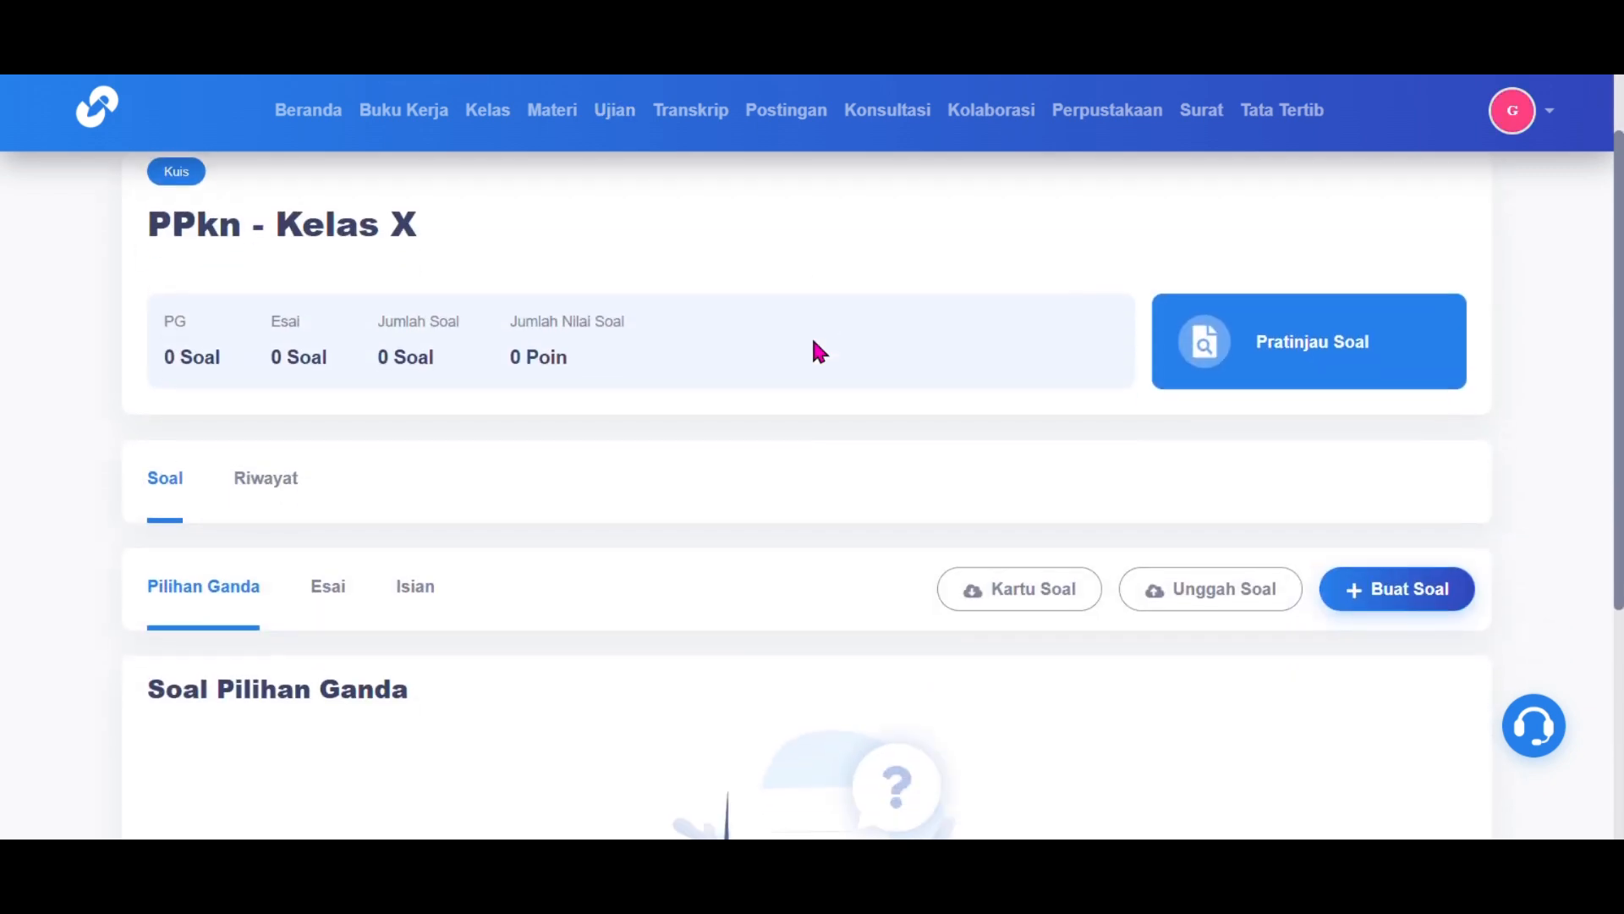
scroll(813, 341, "up", 1)
scroll(512, 457, "down", 2)
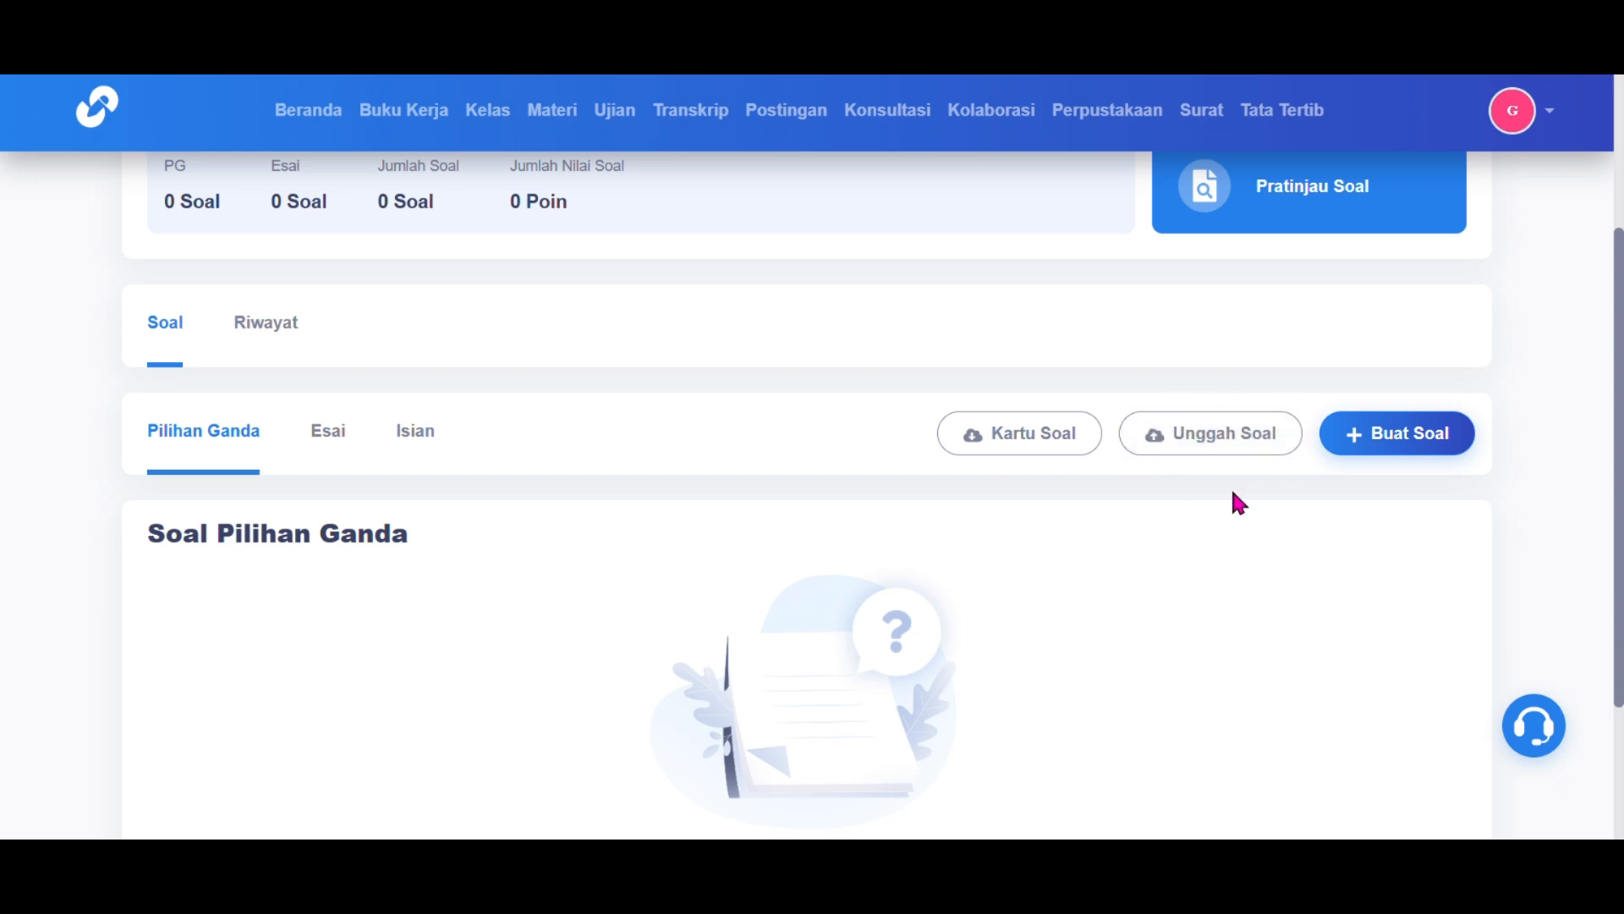
left_click(1392, 435)
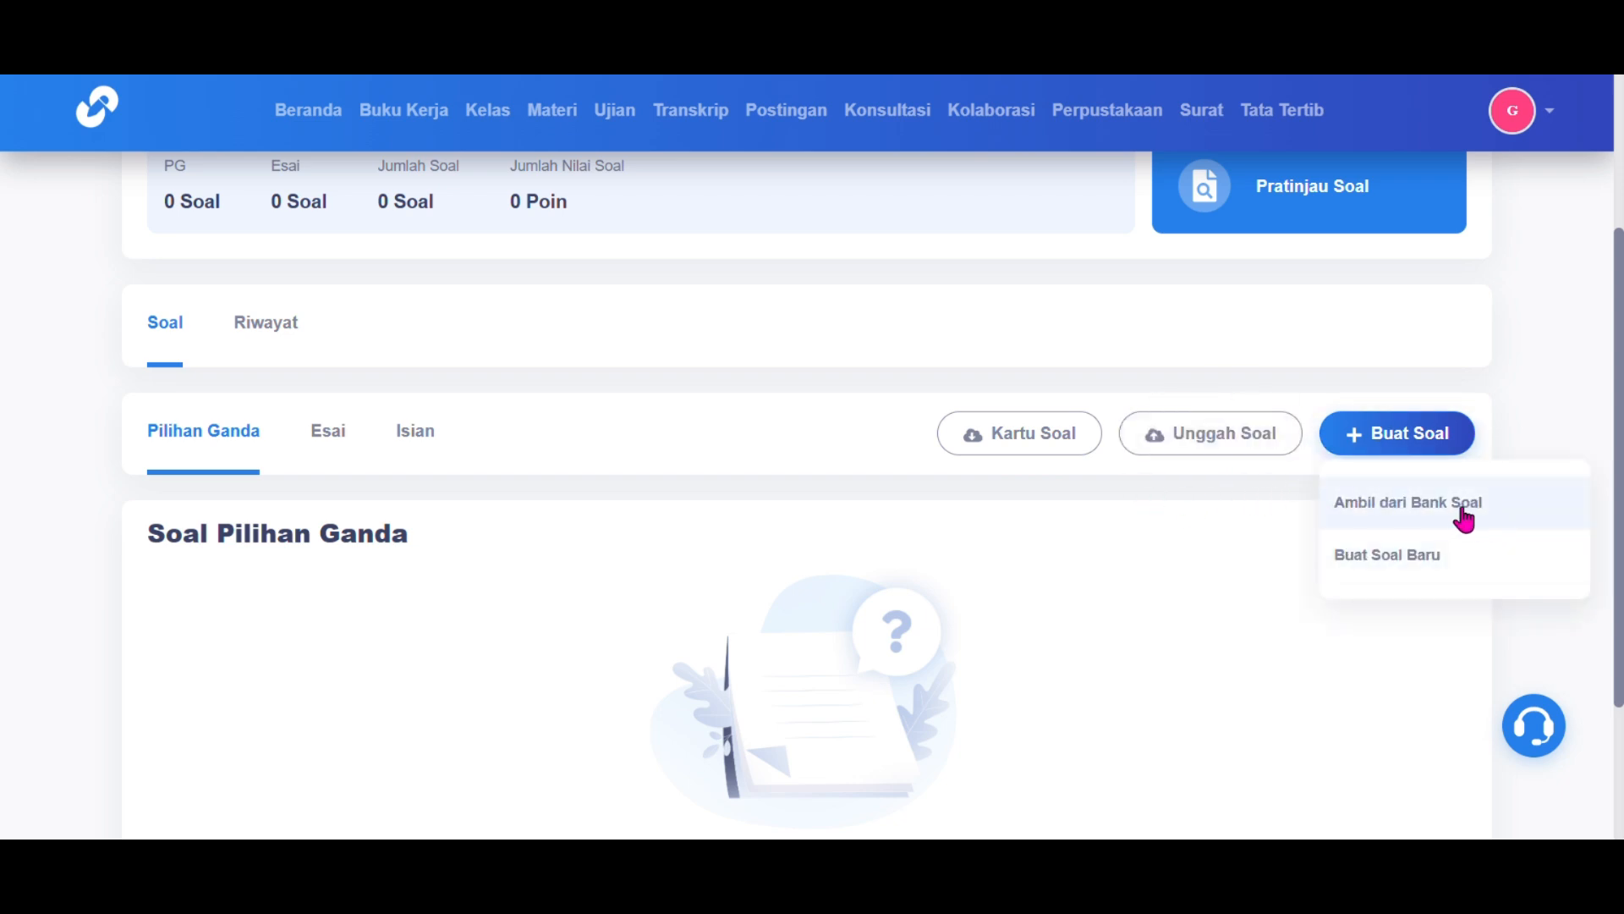
left_click(1461, 505)
Step: Import question 1, 'apa itu kepanjangan NKRI?', from the class XI mtsn bank
left_click(770, 281)
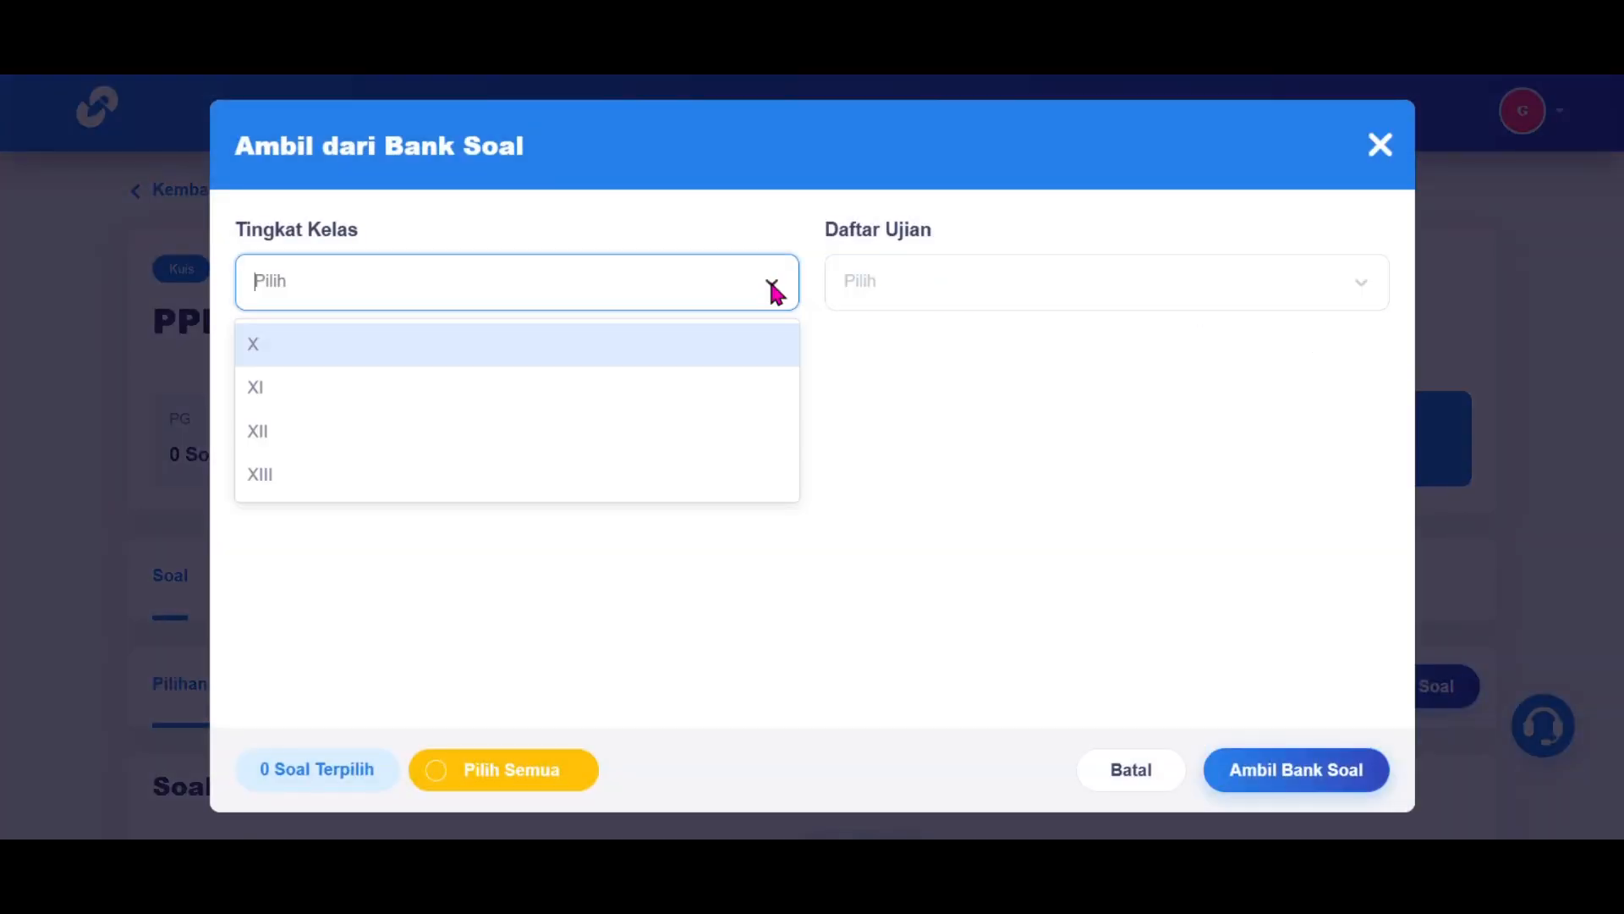
left_click(727, 387)
left_click(892, 284)
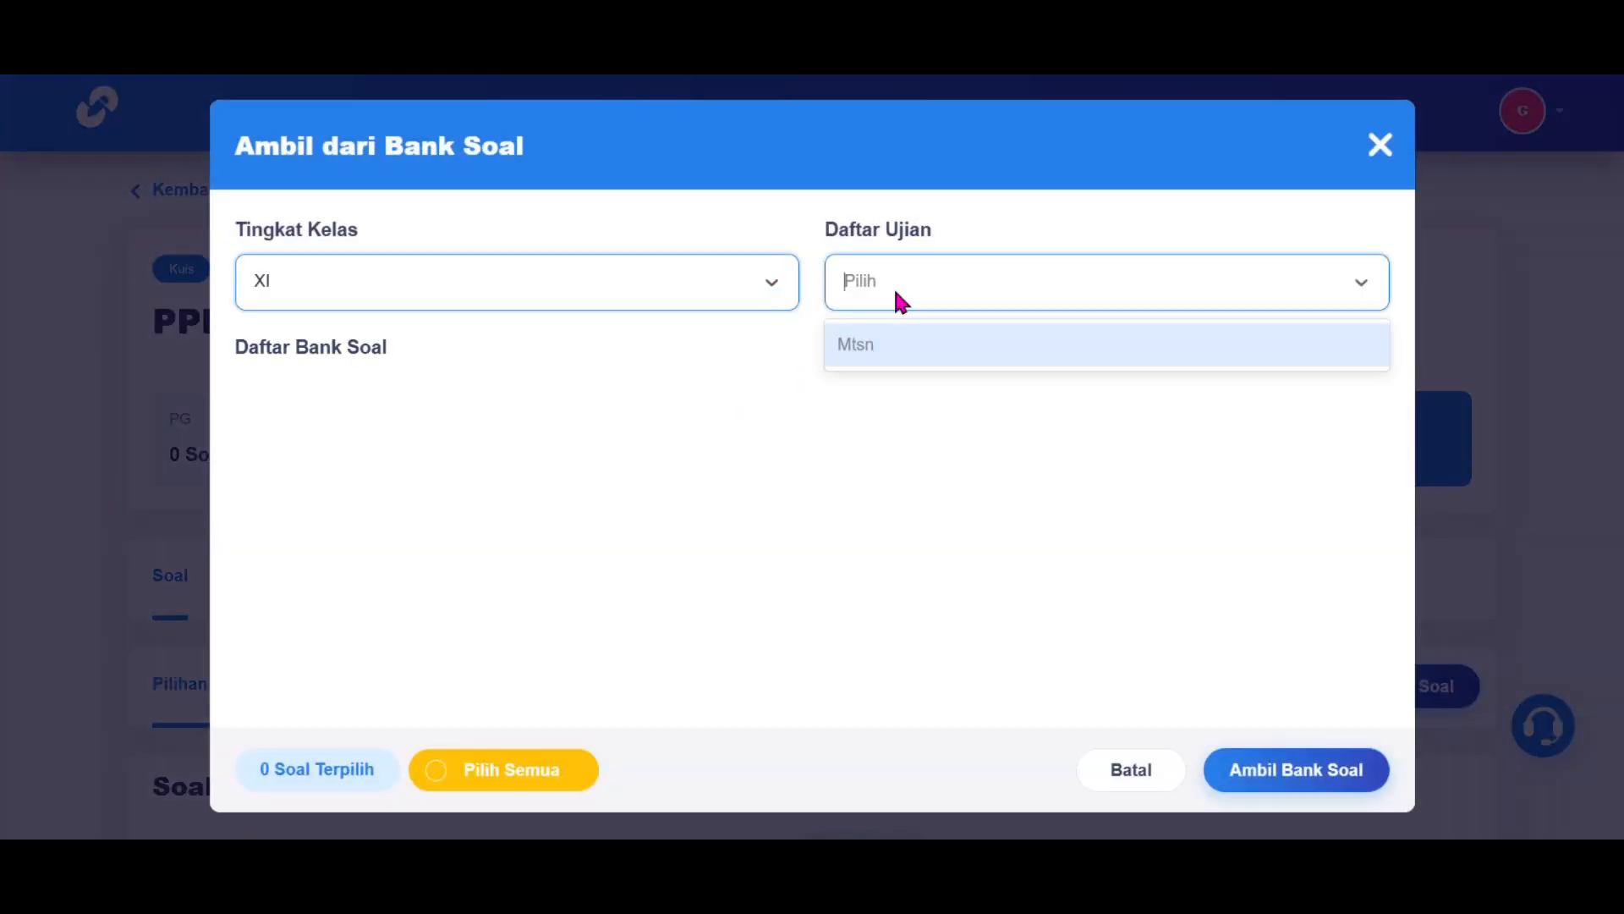
left_click(888, 348)
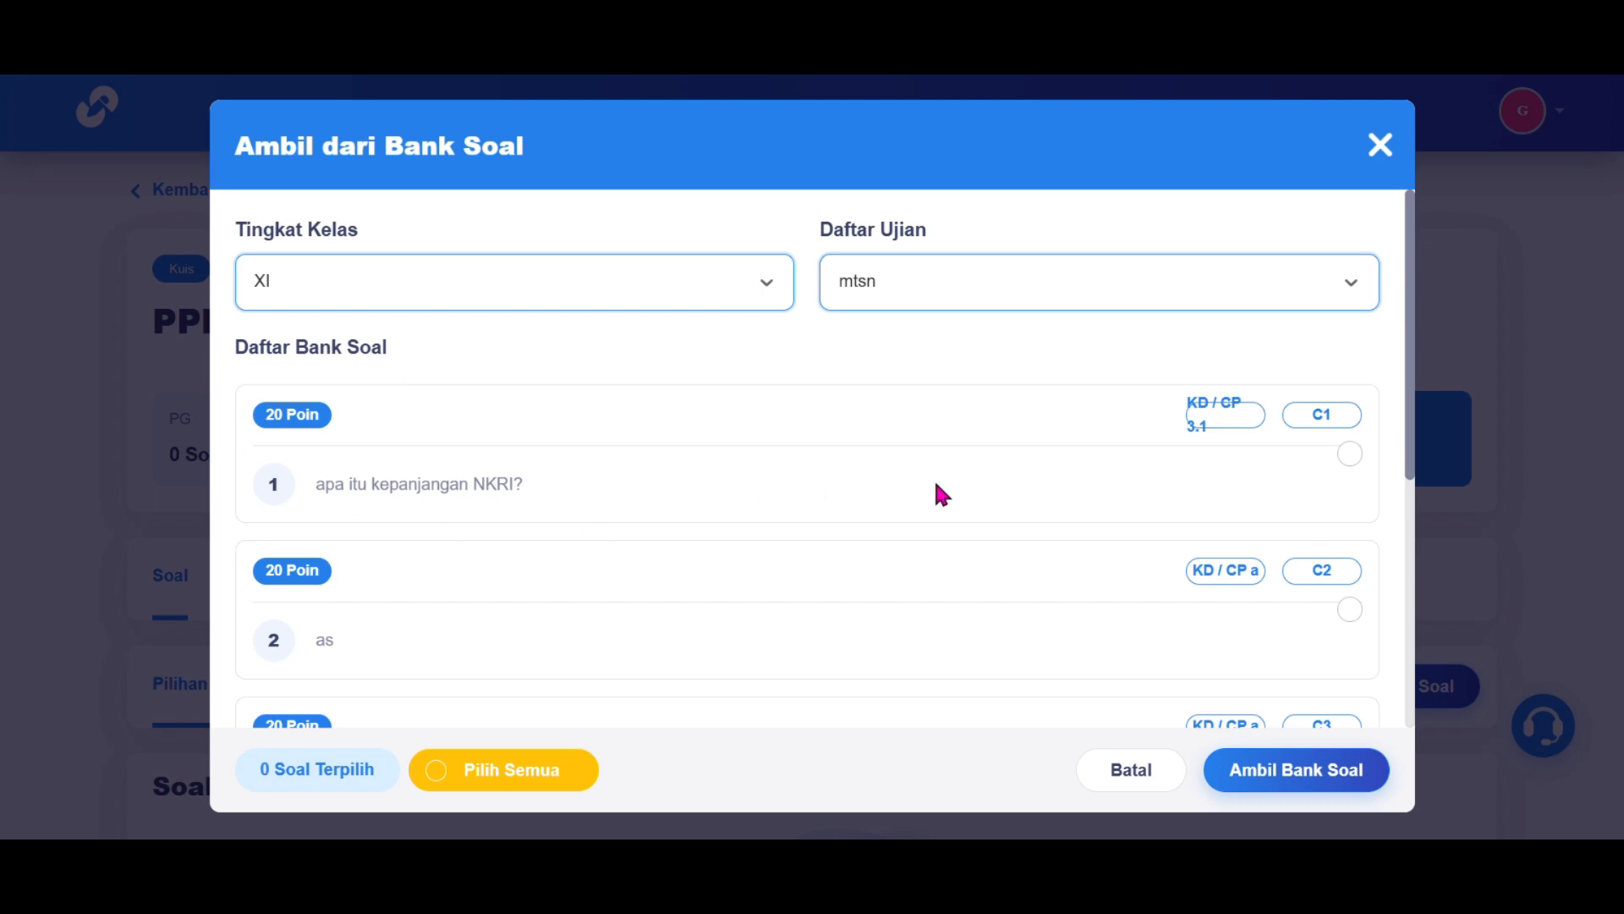
scroll(941, 494, "down", 1)
left_click(1348, 448)
scroll(1345, 461, "down", 2)
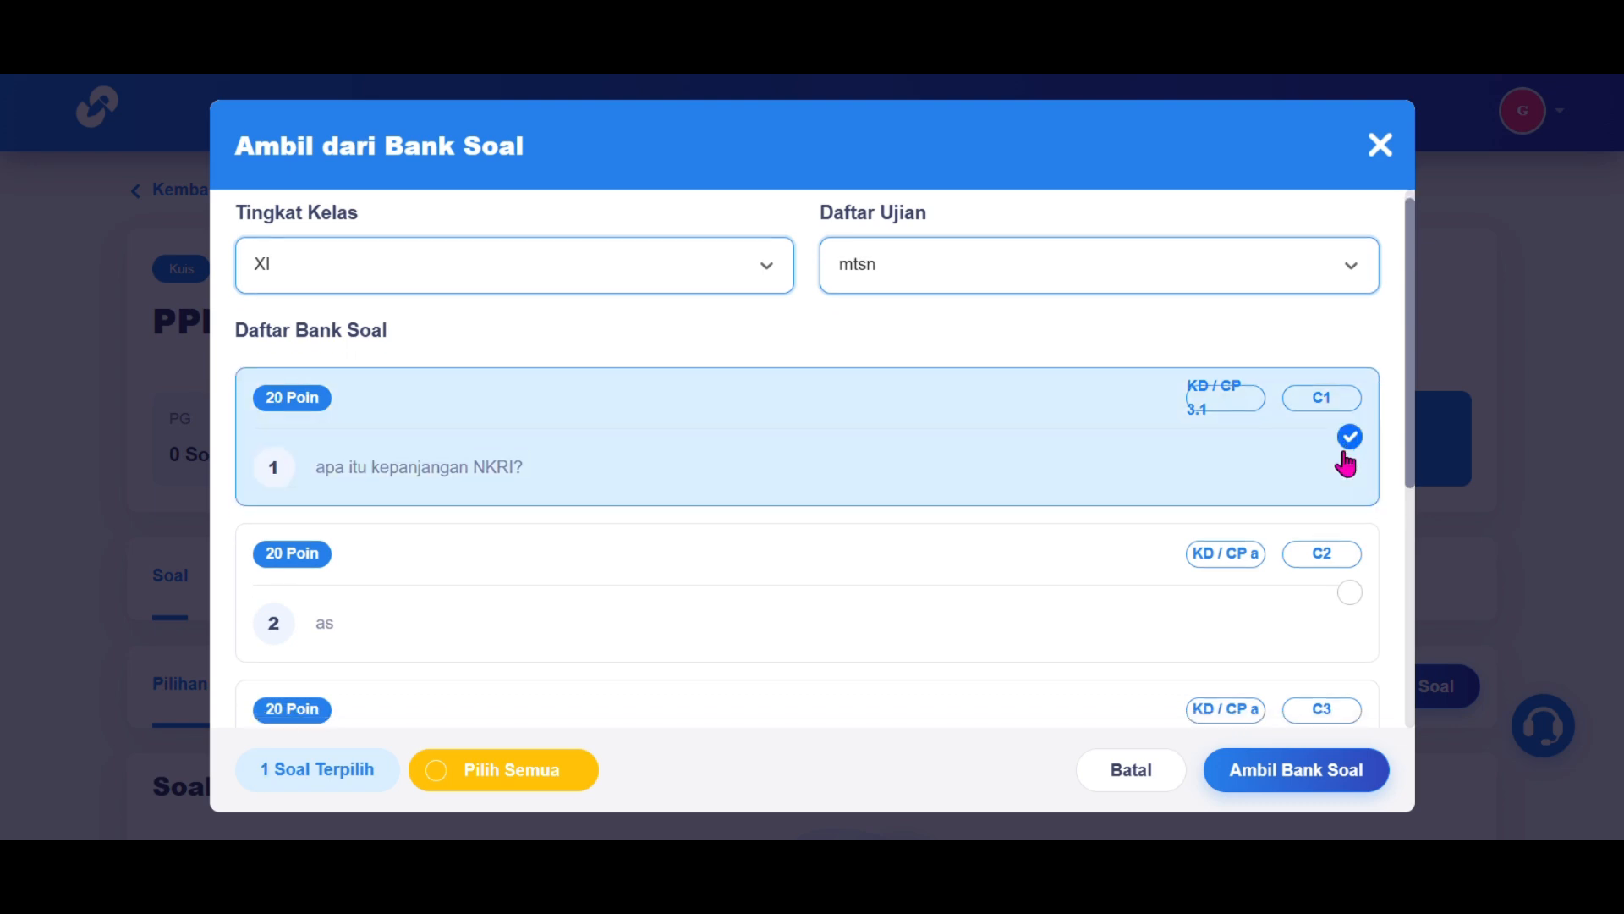
scroll(1303, 533, "up", 3)
left_click(1261, 771)
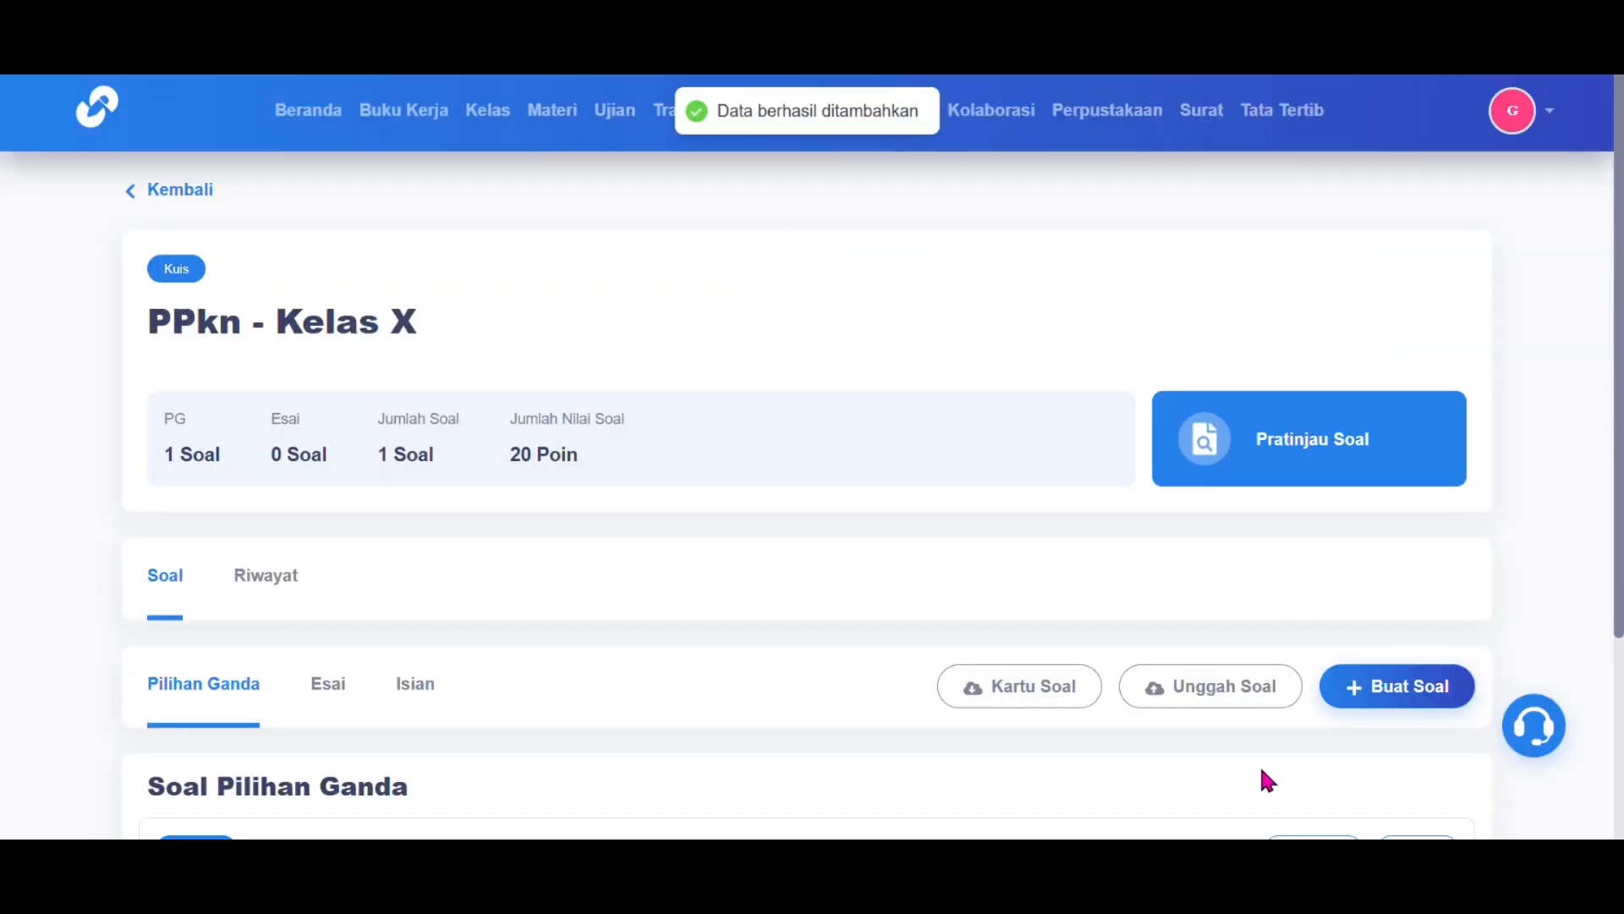
scroll(1262, 772, "down", 3)
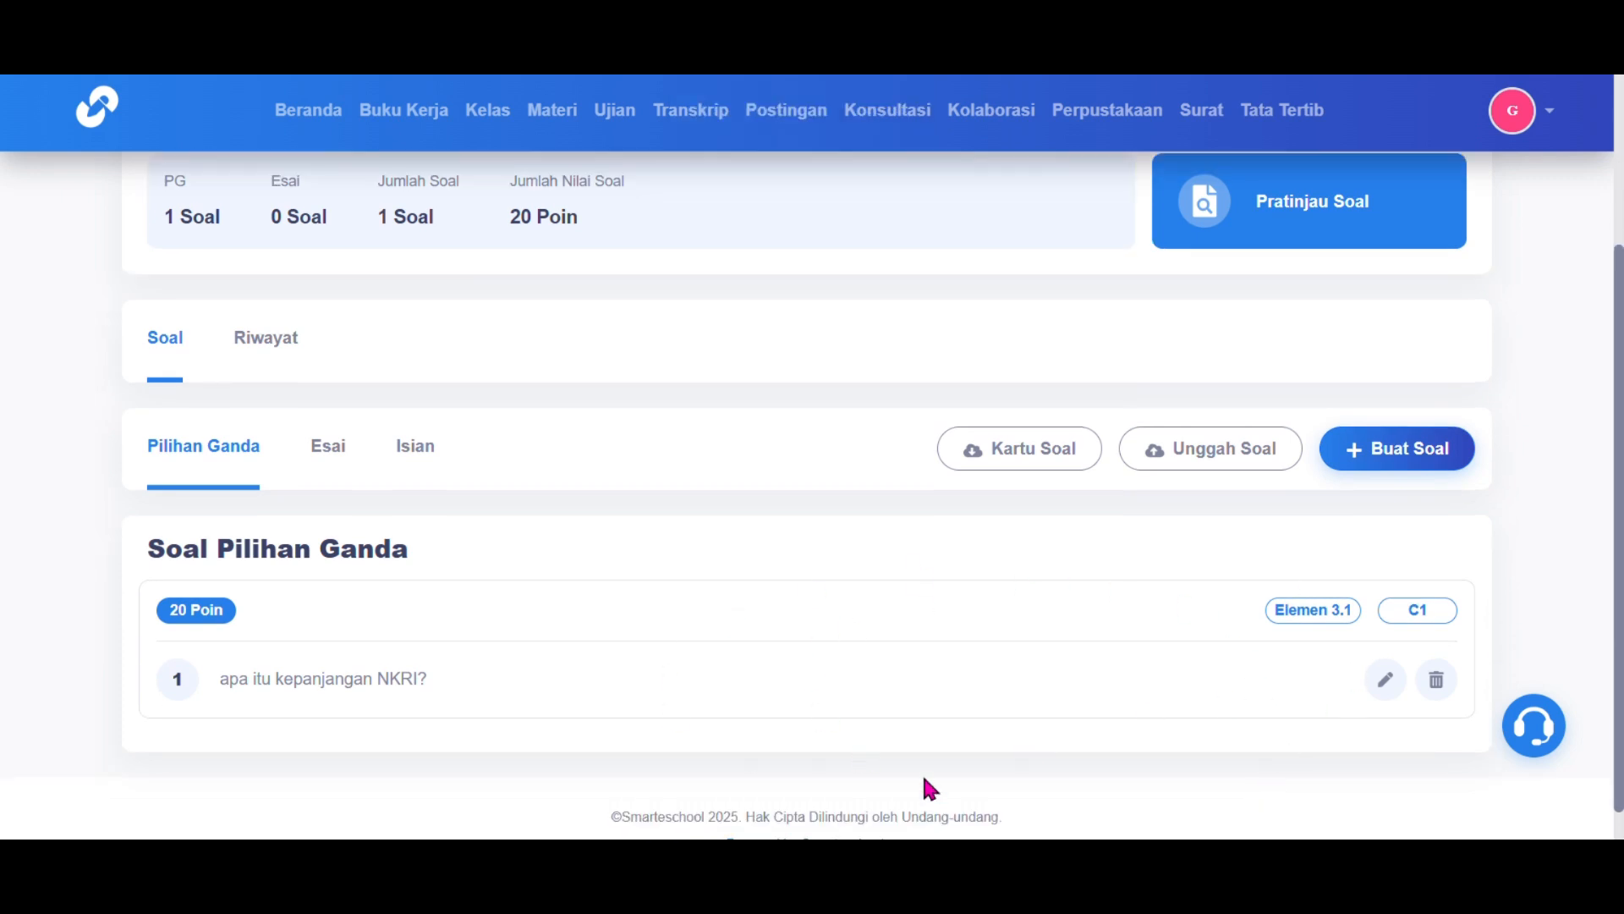
Step: Start a new question with competency 2.1 and paste its competency description
left_click(1427, 447)
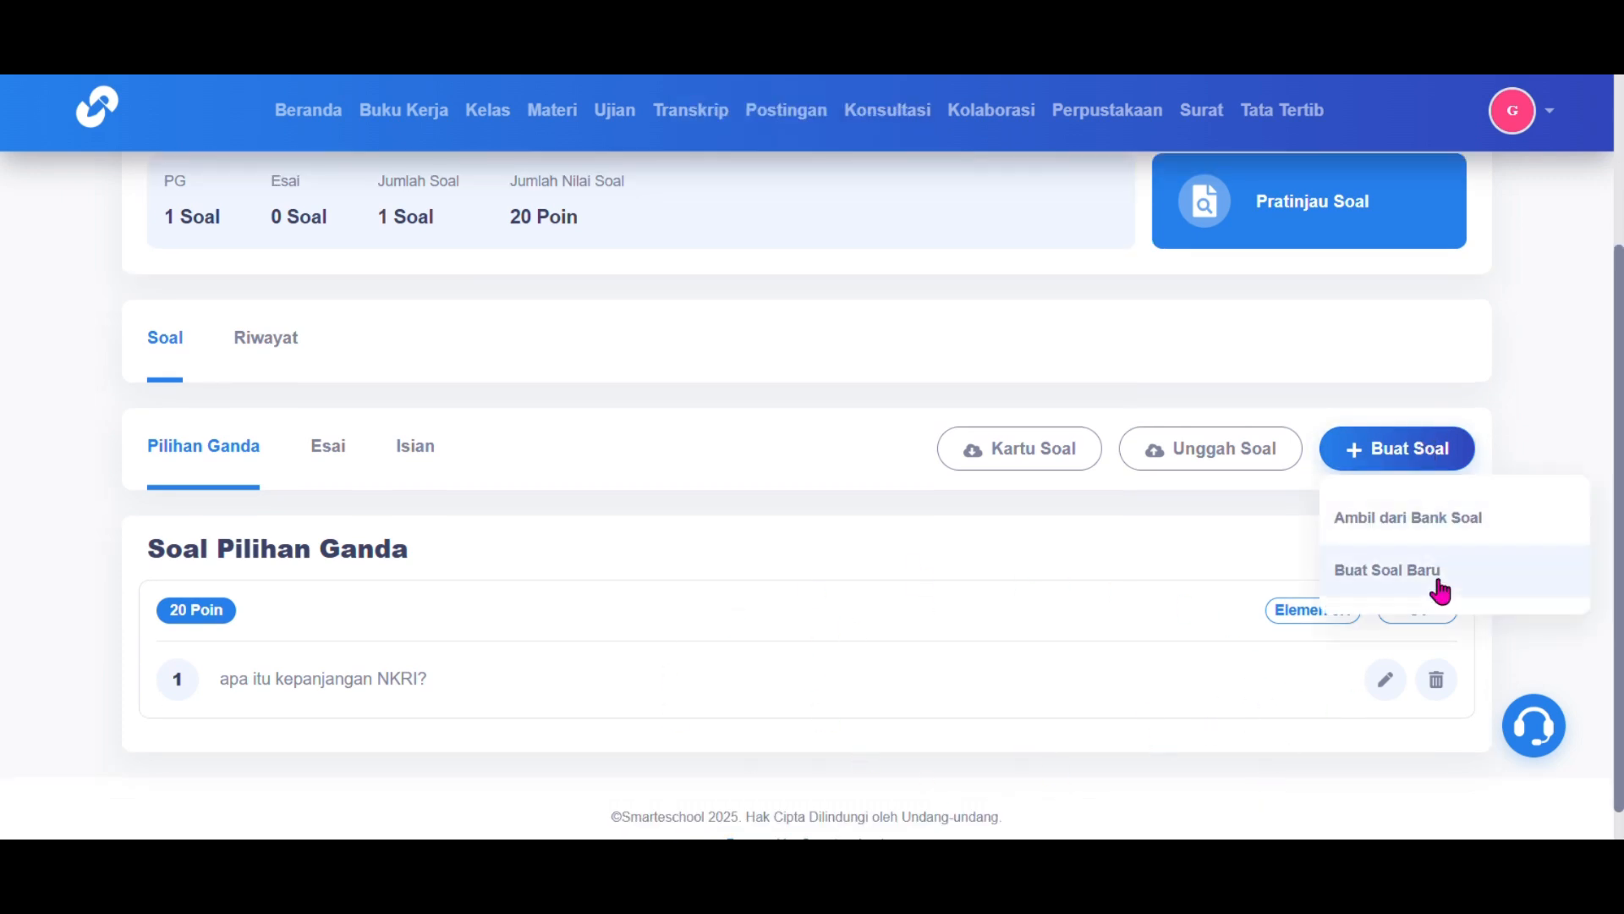
left_click(1341, 575)
left_click(1112, 340)
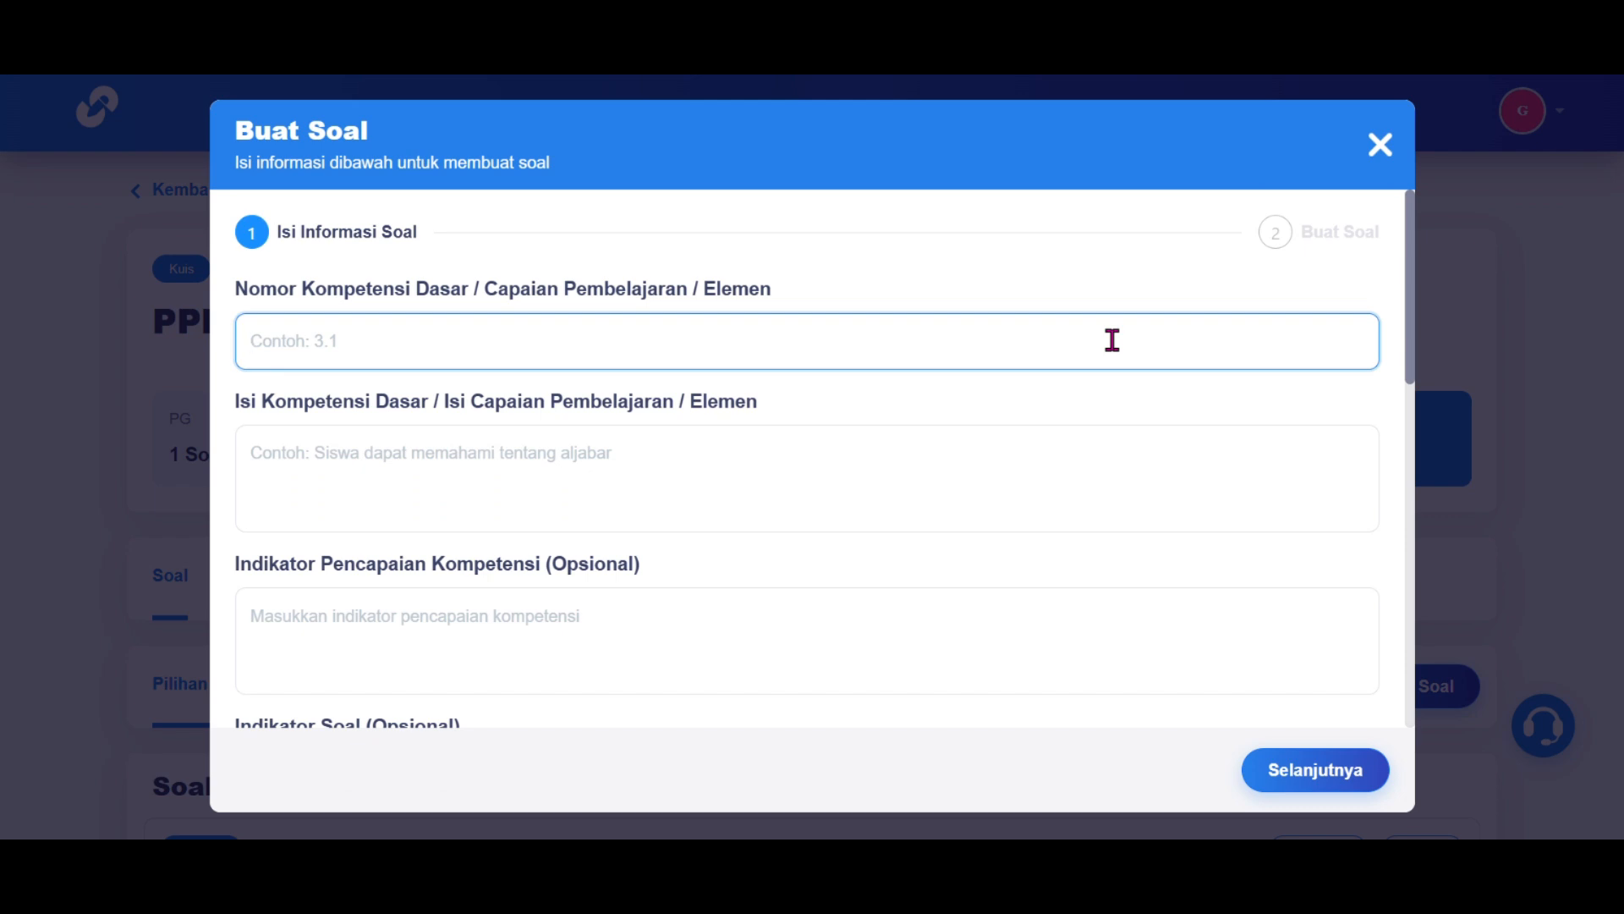
type("2.1")
left_click(1068, 476)
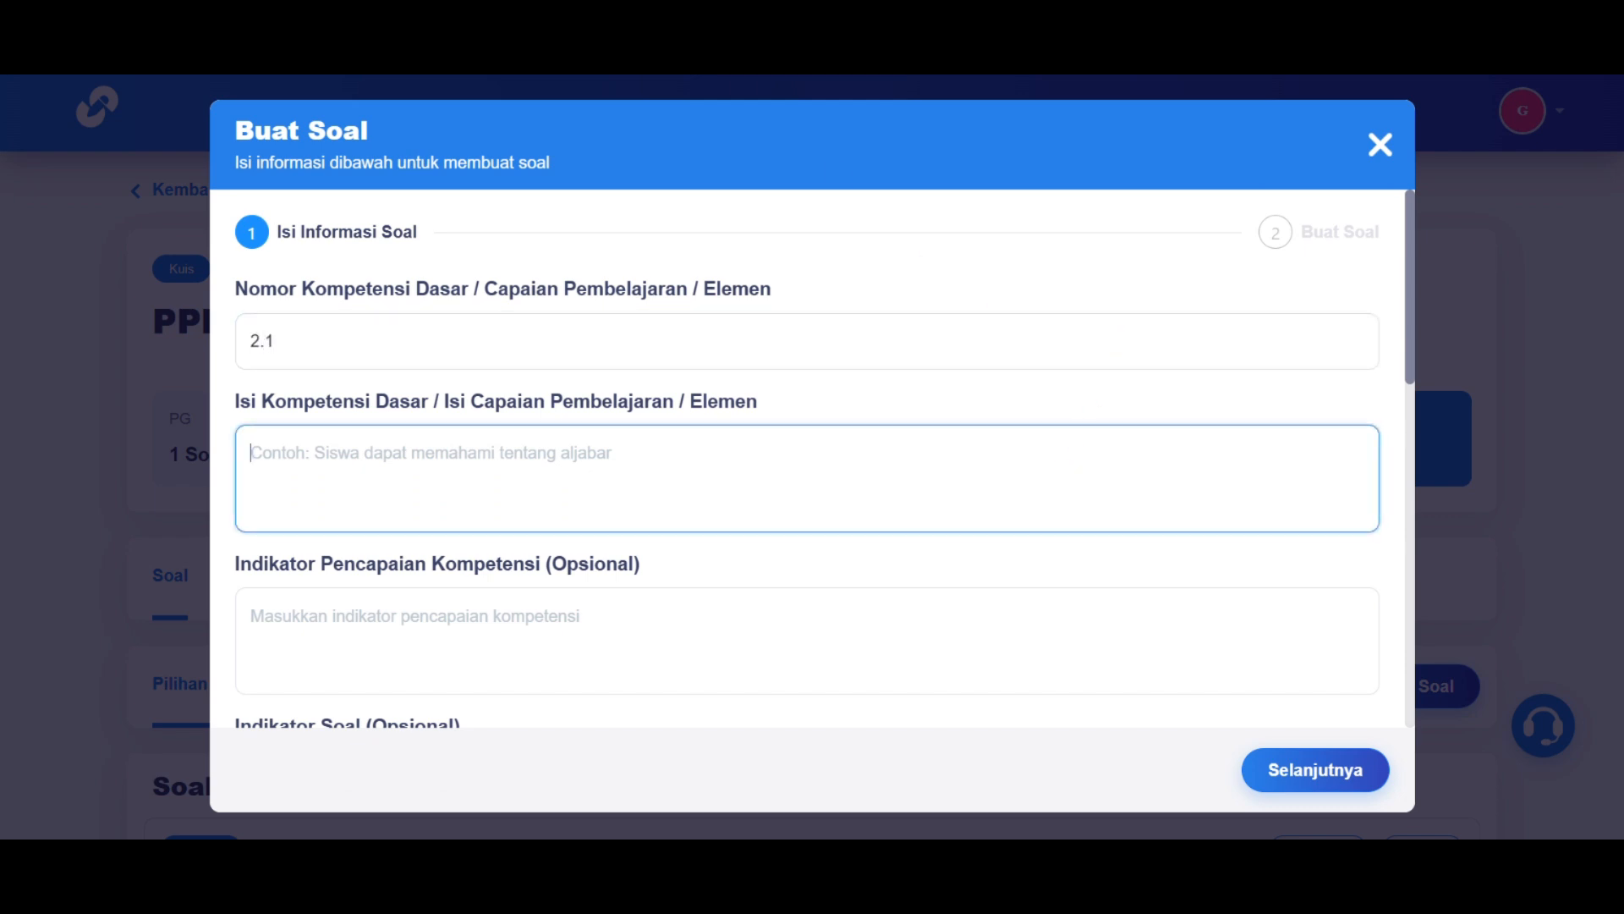
type("Siswa dapat memahami penegakan dan perlindungan hukum")
Step: Set cognitive level Memahami - c2 and question form Pilihan Ganda
scroll(596, 471, "down", 2)
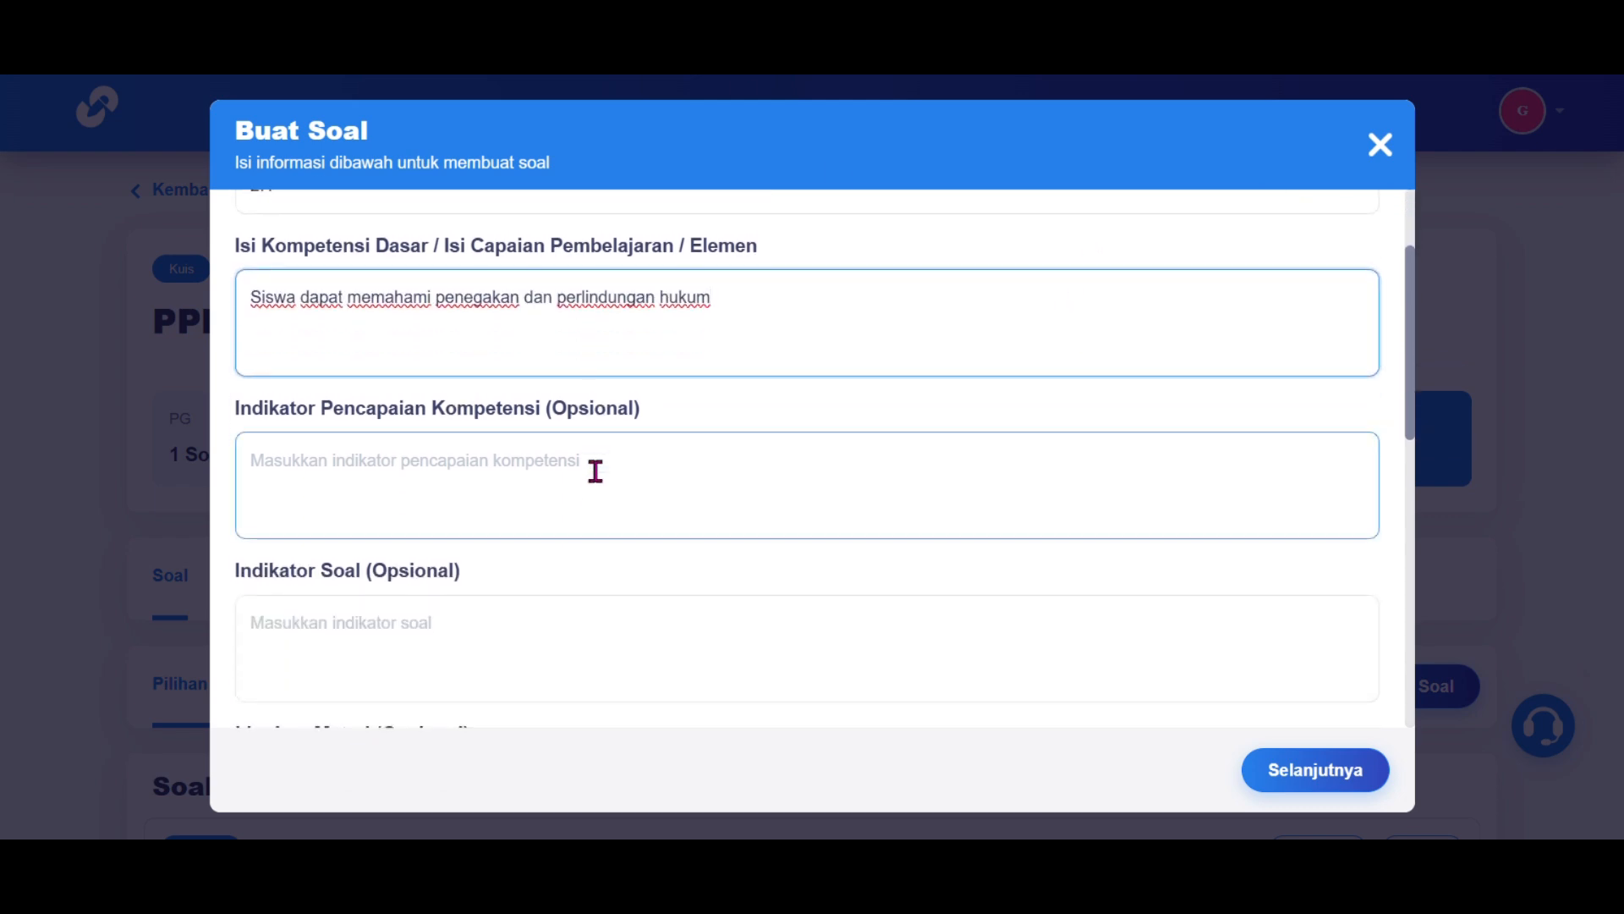
scroll(704, 523, "down", 5)
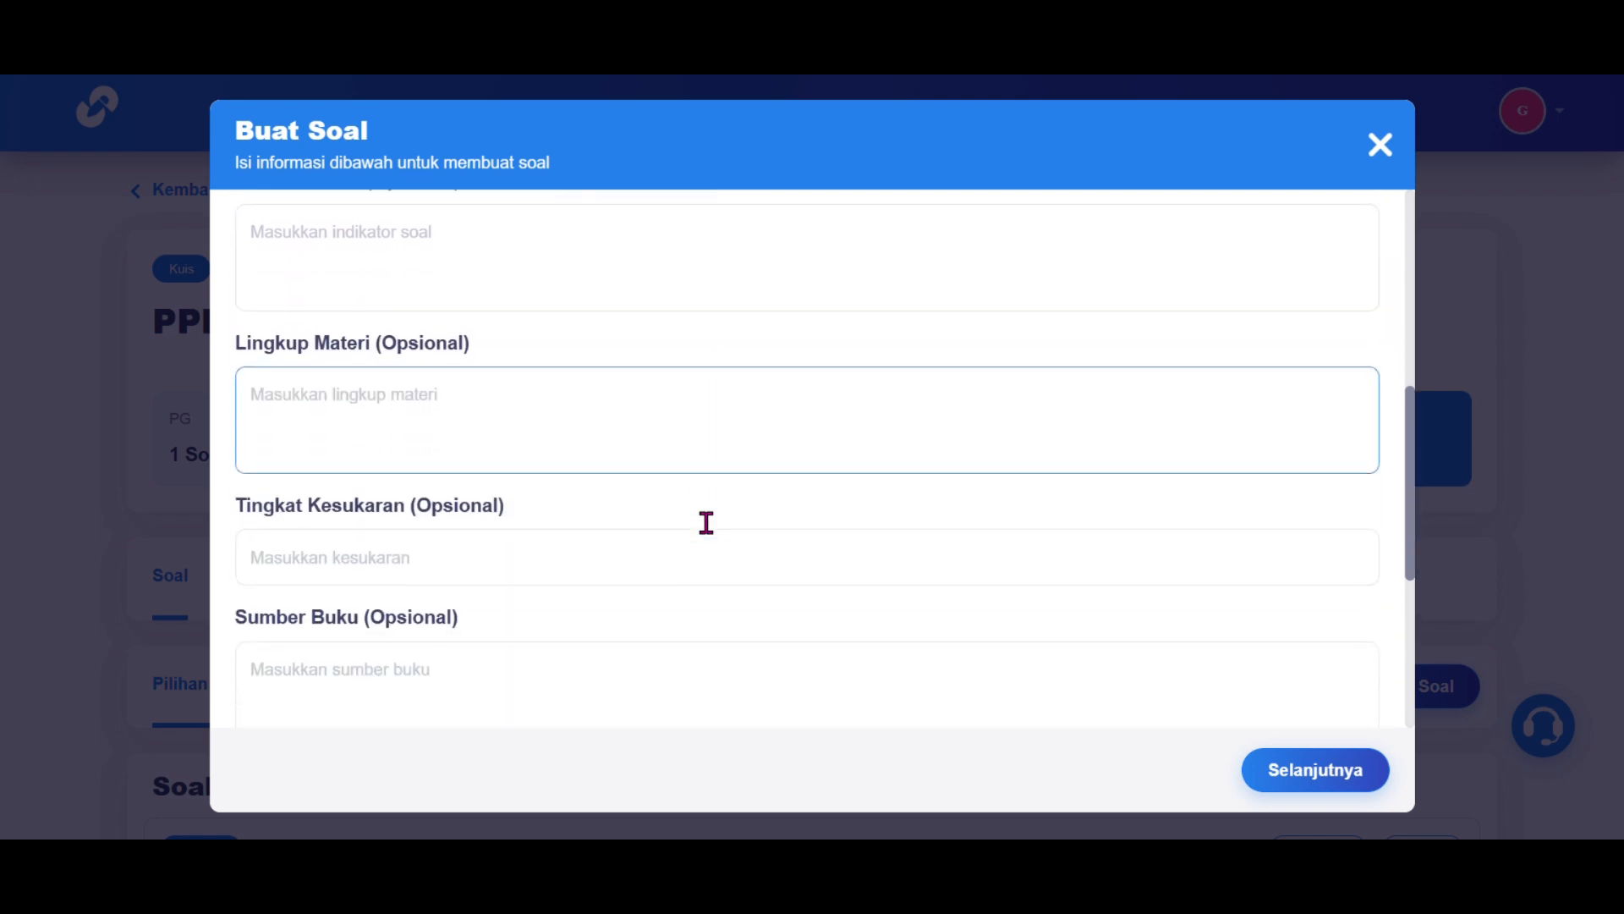
scroll(682, 624, "down", 2)
left_click(709, 592)
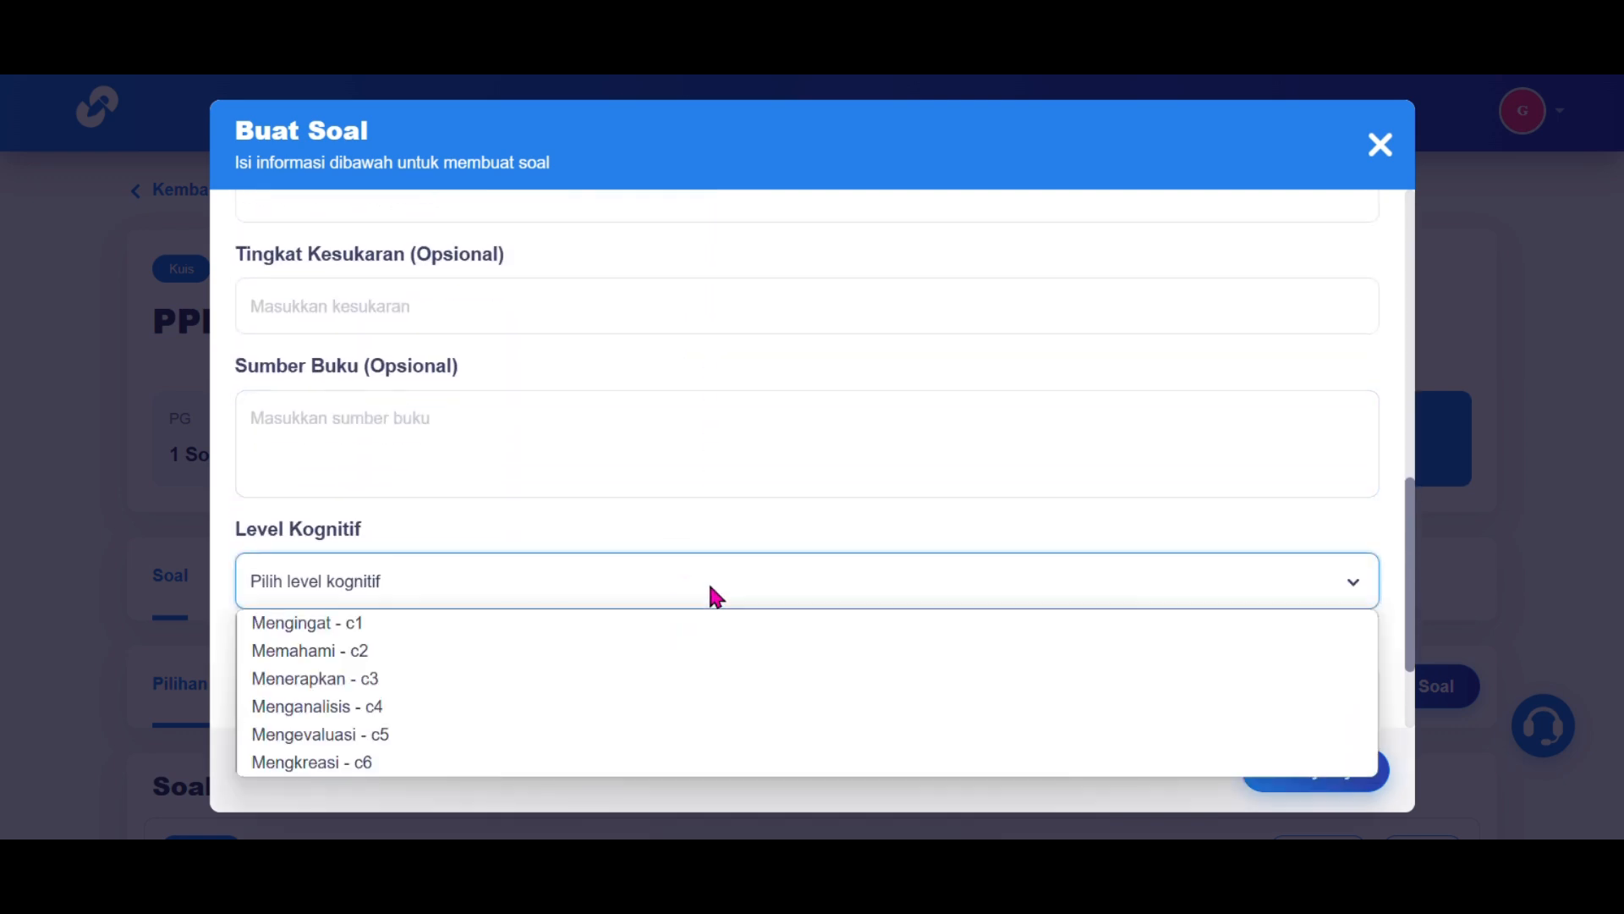
left_click(688, 650)
scroll(689, 637, "down", 2)
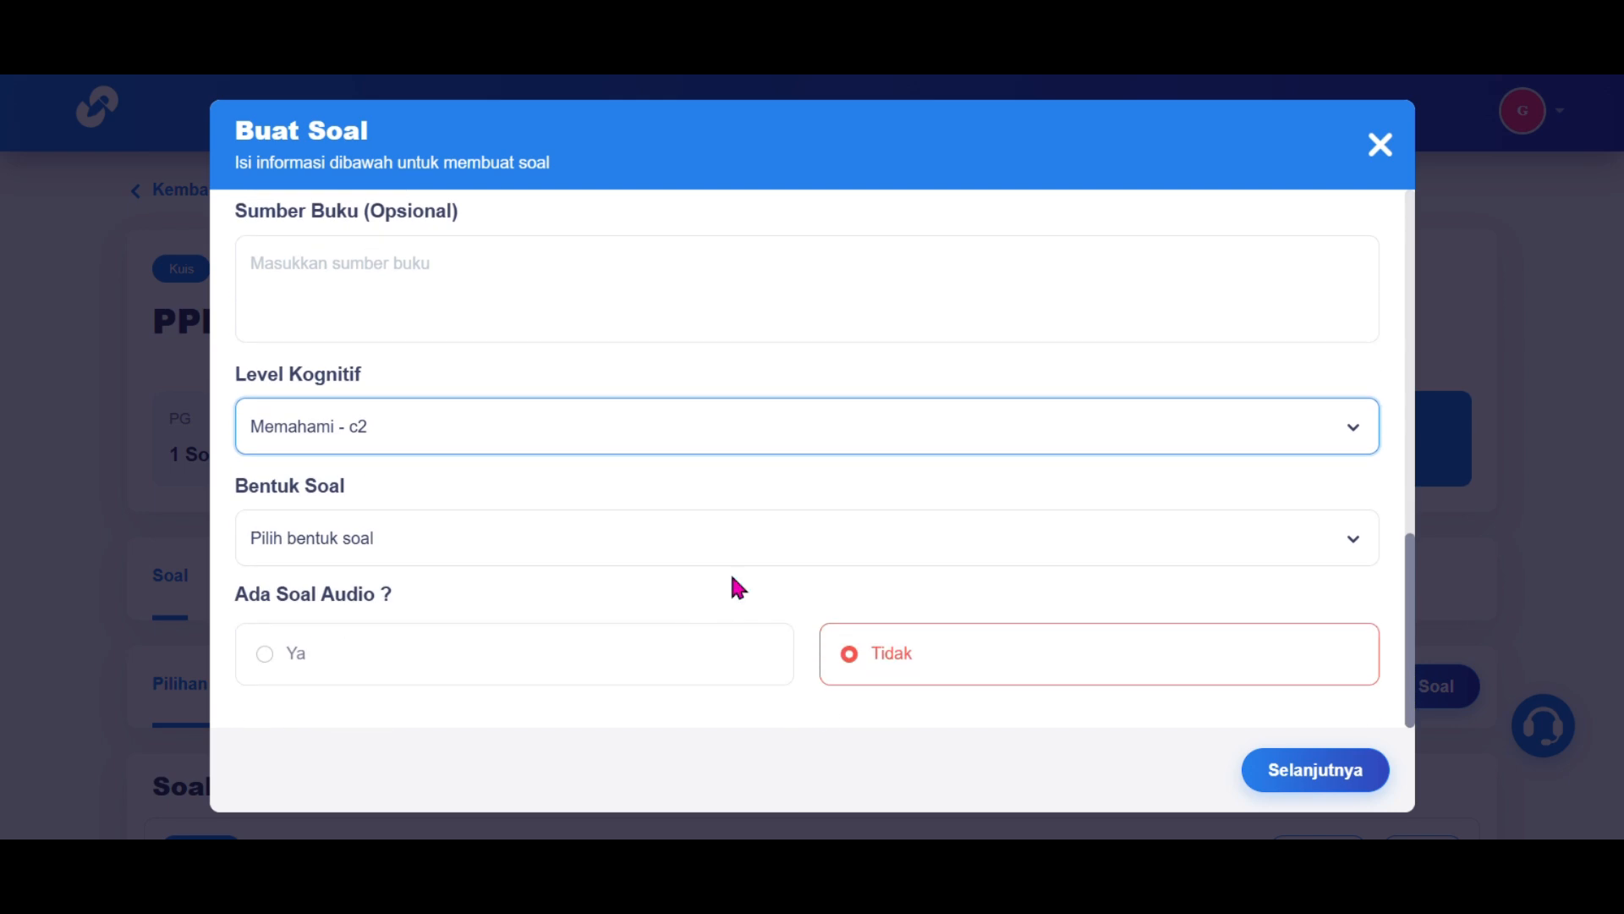
left_click(771, 538)
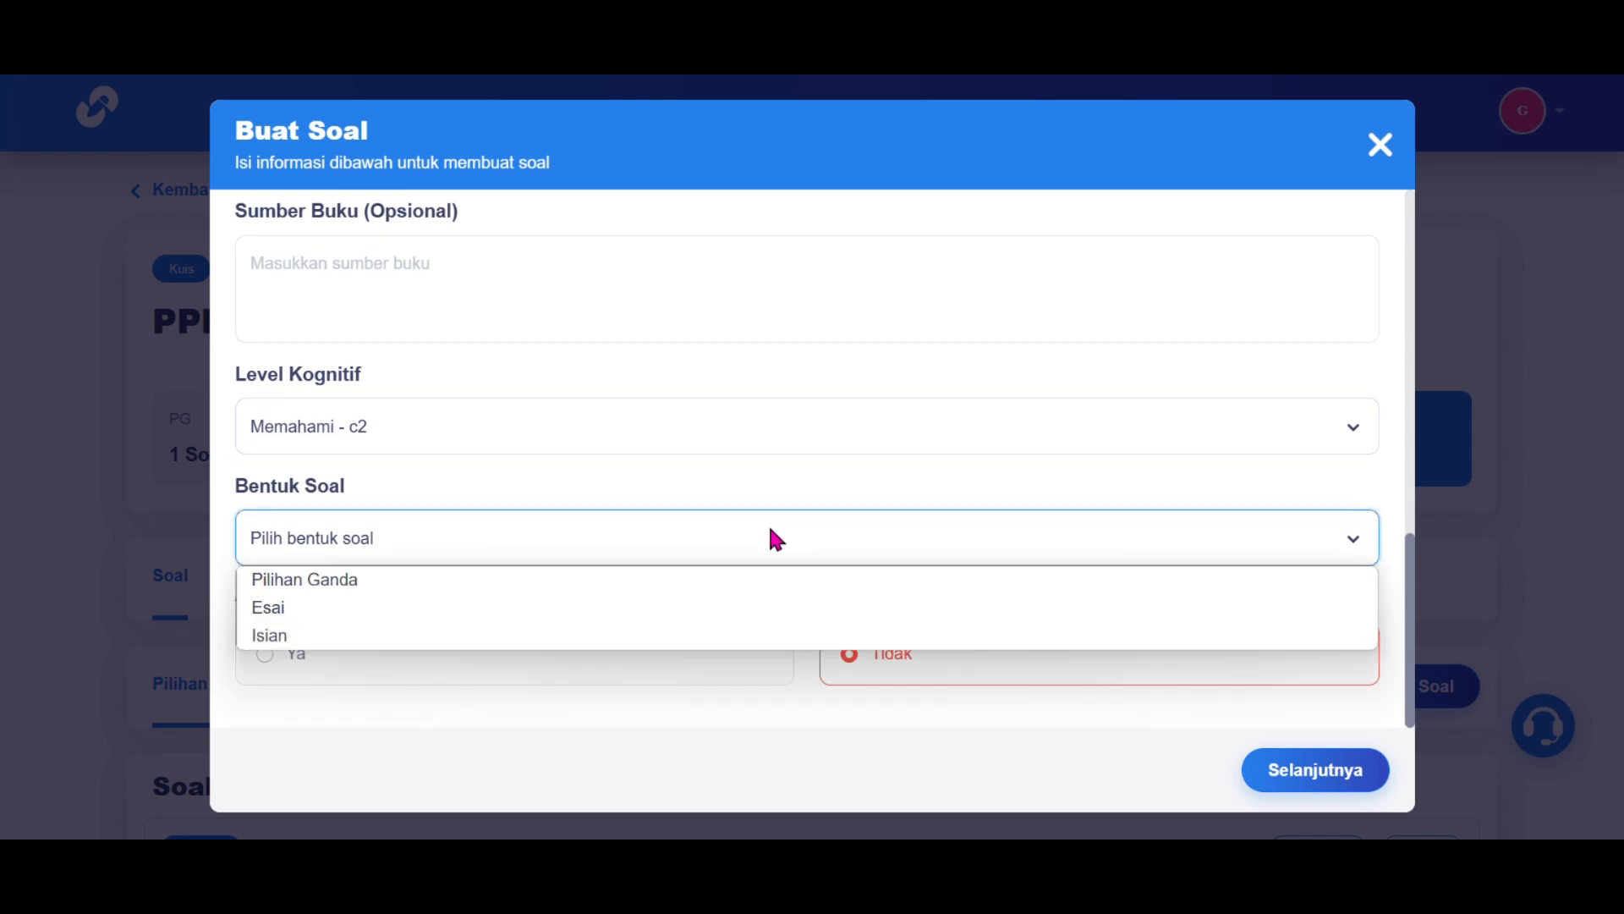
left_click(767, 590)
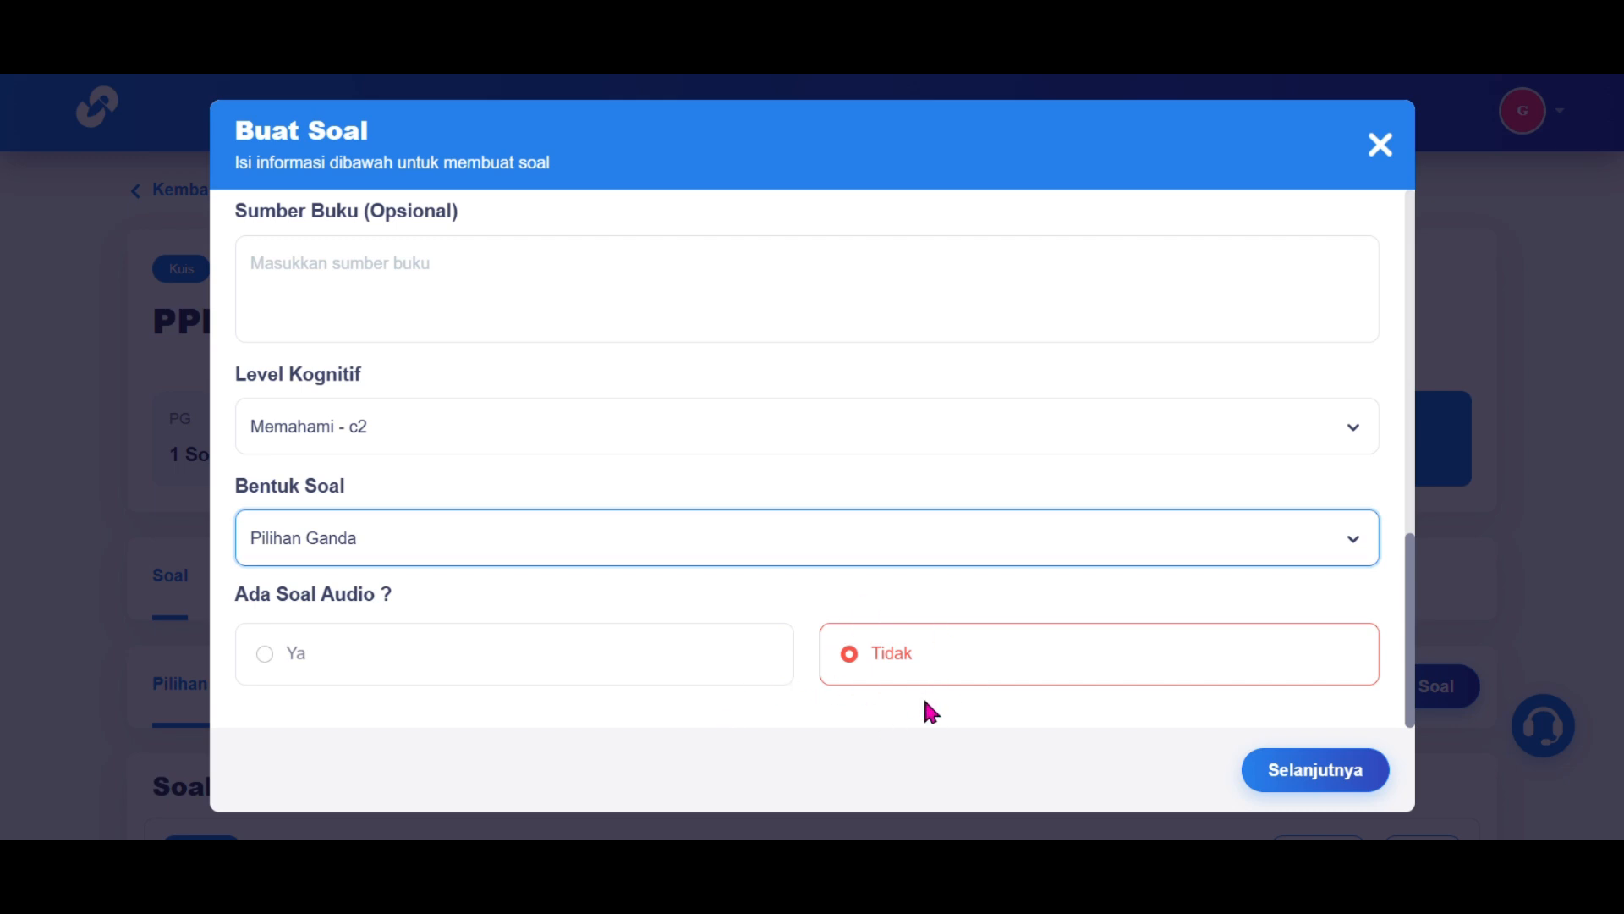
left_click(1325, 772)
Step: Paste the question text about responding to legal-rights violations, without an image
scroll(1214, 506, "up", 4)
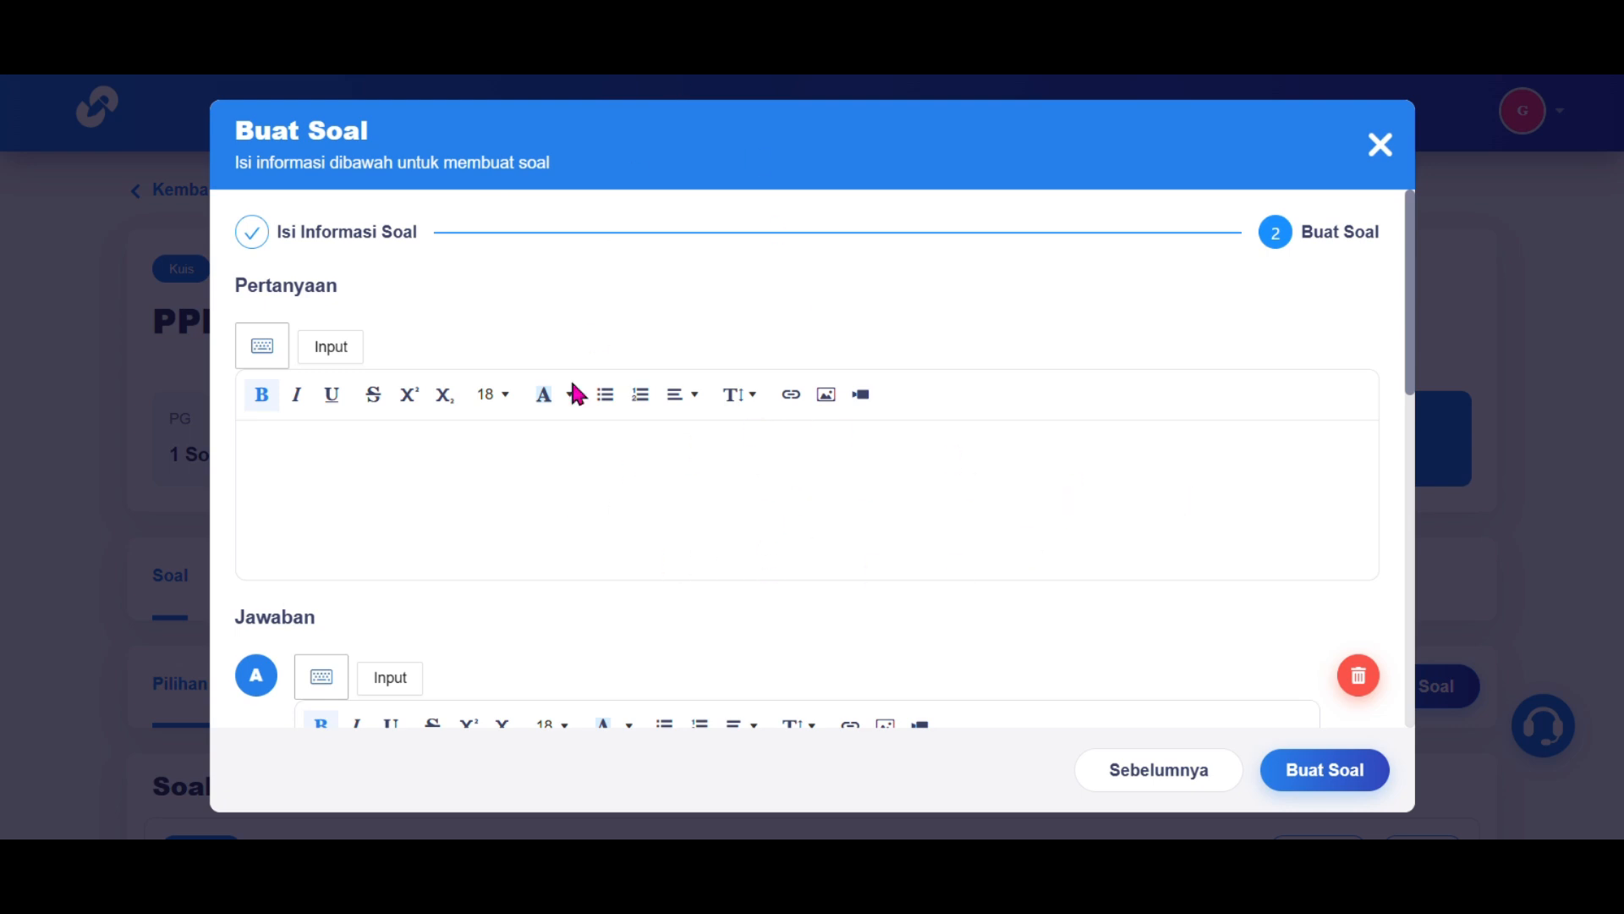
left_click(536, 467)
type("Apa yang dilakukan masyarakat jika mengalami pelanggaran hak luhur?")
scroll(537, 470, "down", 4)
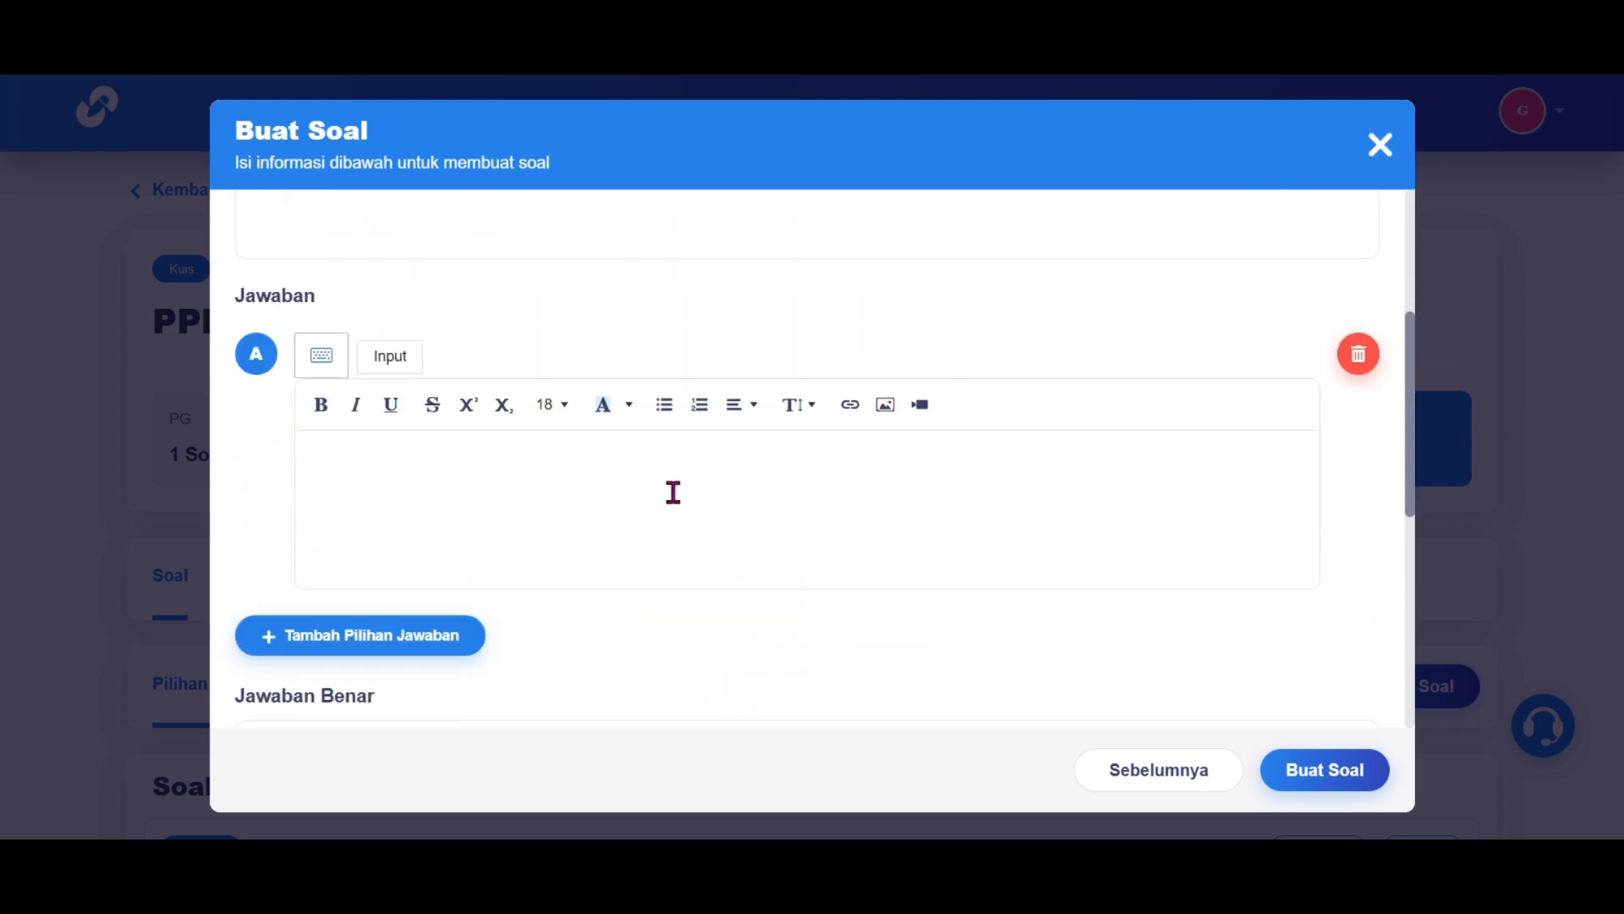
scroll(674, 492, "up", 3)
left_click(827, 290)
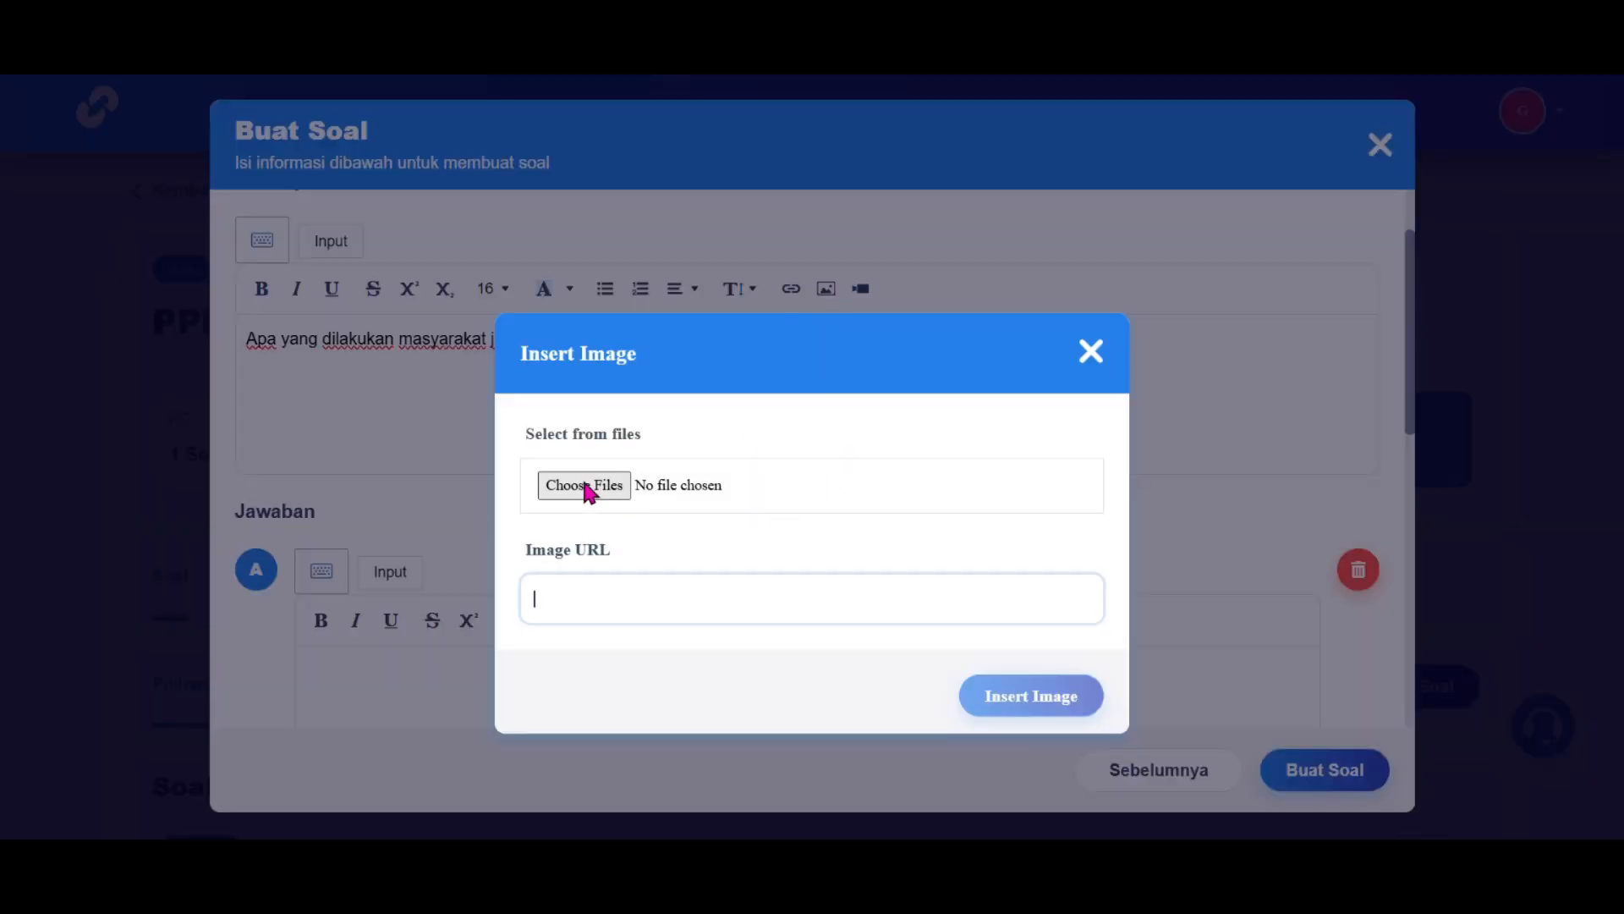
left_click(1090, 350)
scroll(1092, 347, "down", 2)
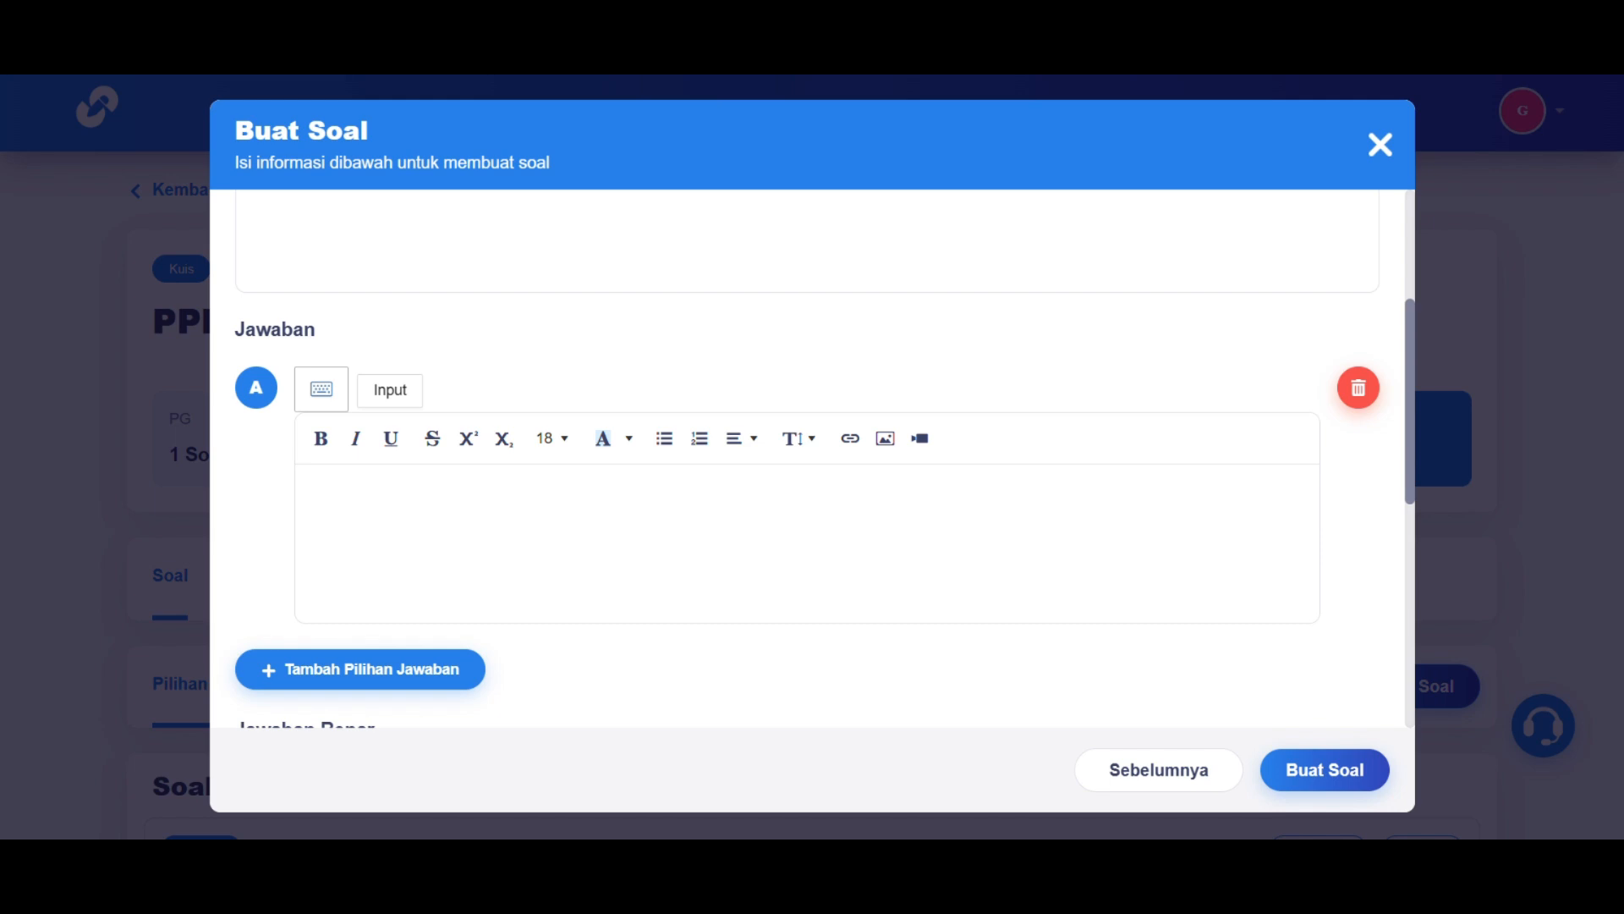
Step: Add answer options A 'Diam dan menerima saja', B, and C 'Mengambil tindakan sendiri'
left_click(647, 489)
type("Diam dan menerima saja")
left_click(444, 670)
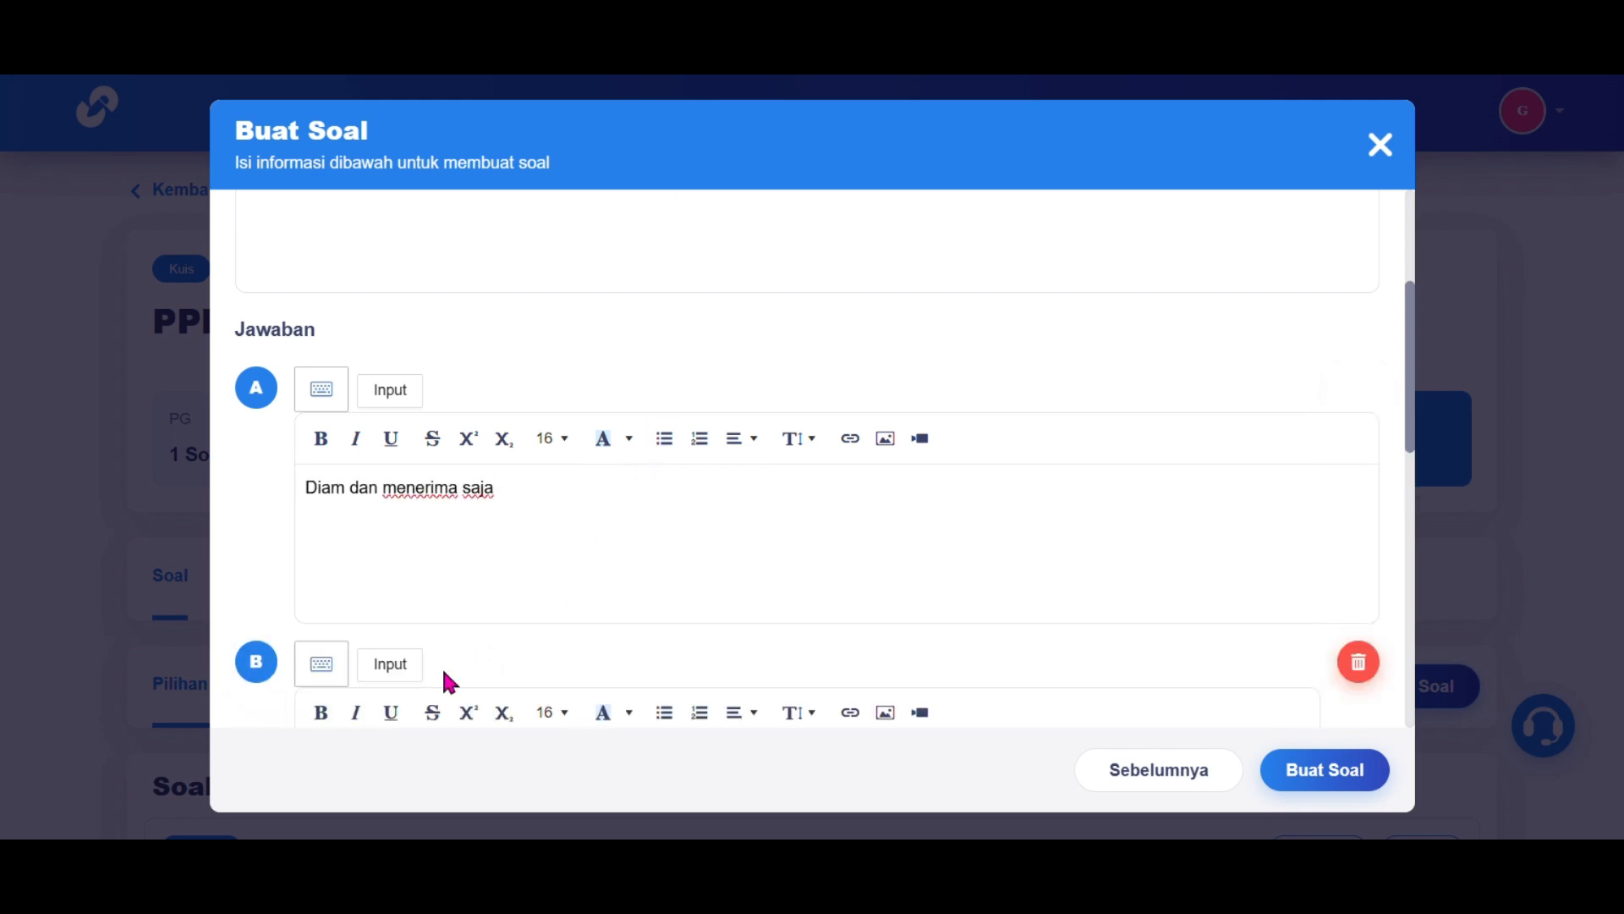
scroll(448, 683, "down", 3)
scroll(449, 681, "down", 1)
left_click(621, 467)
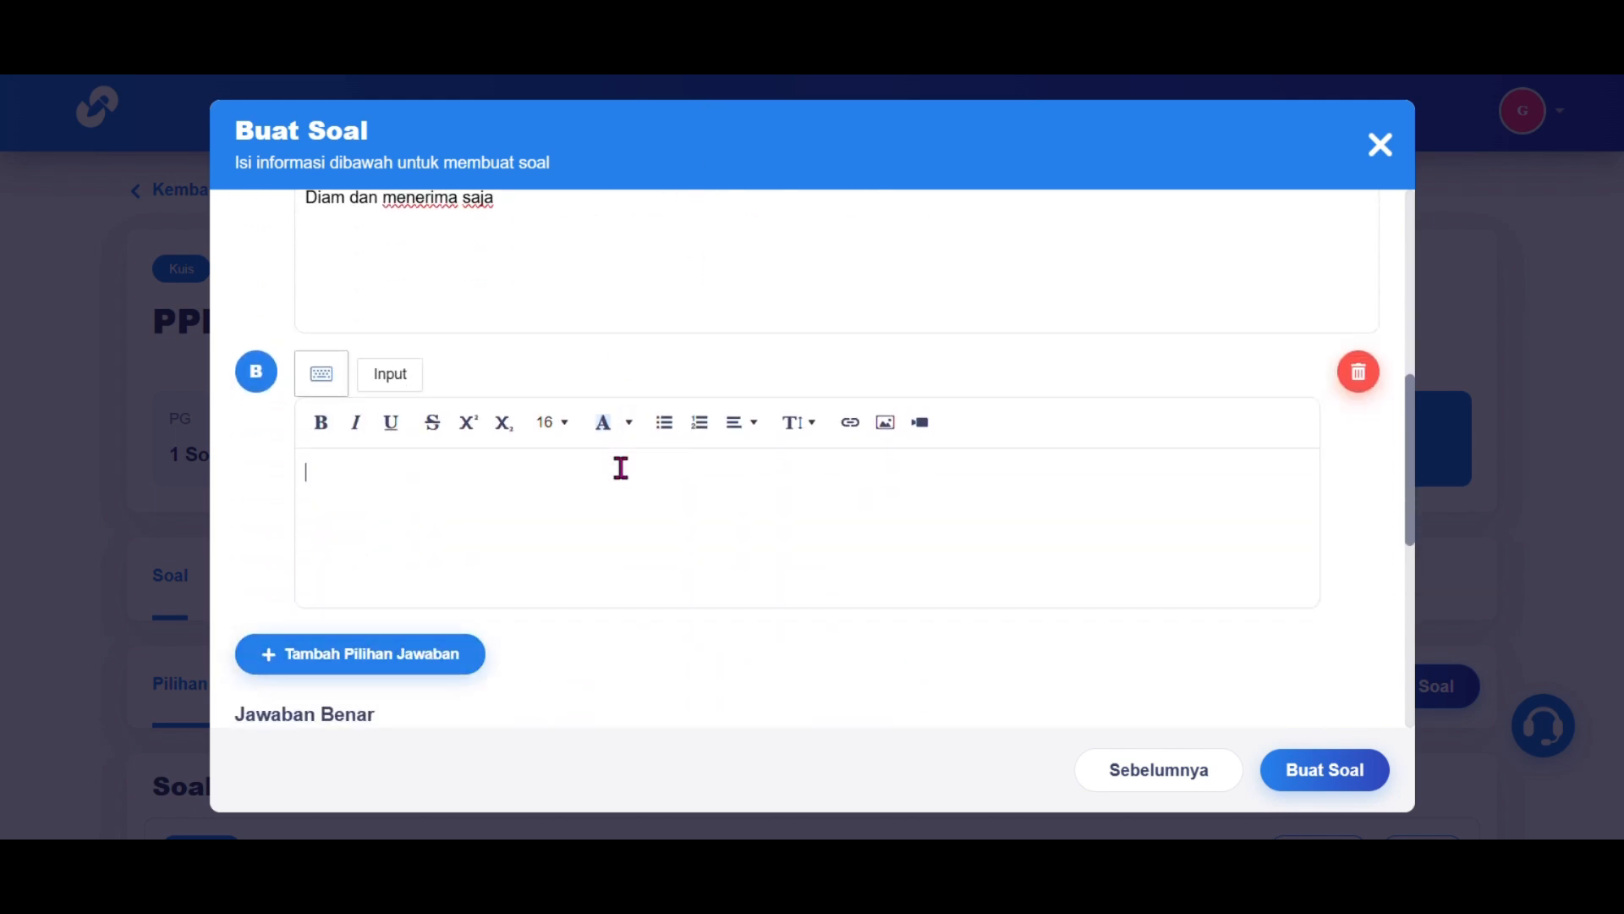
type("Melaporkan ke pihak berwenang")
left_click(328, 656)
scroll(338, 656, "down", 4)
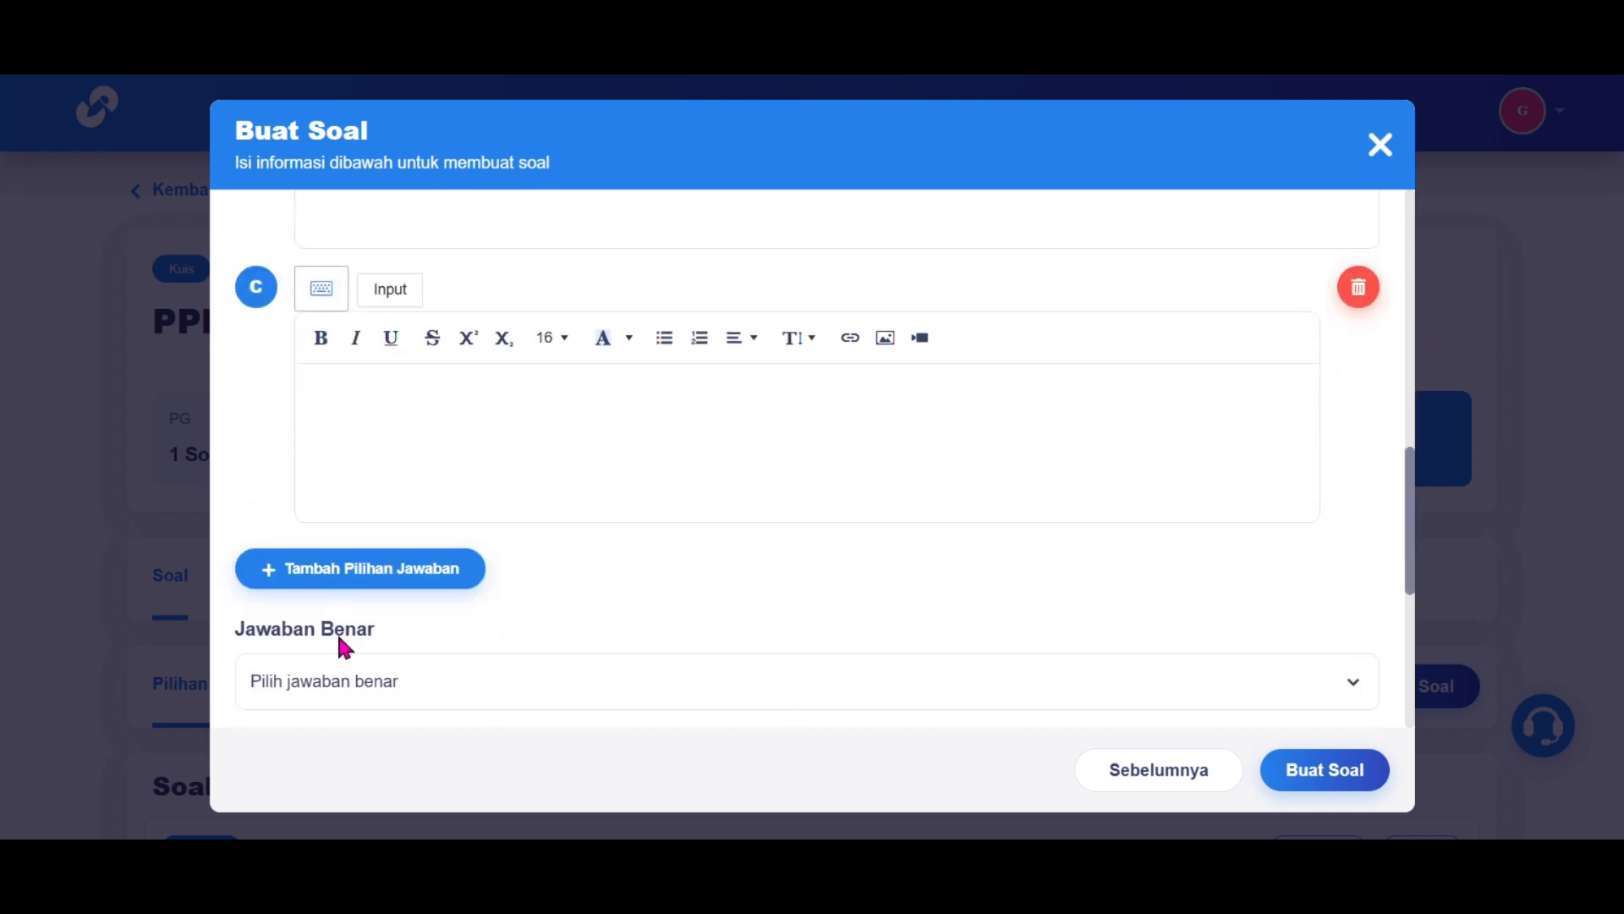
left_click(583, 403)
type("Mengambil tindakan sendiri")
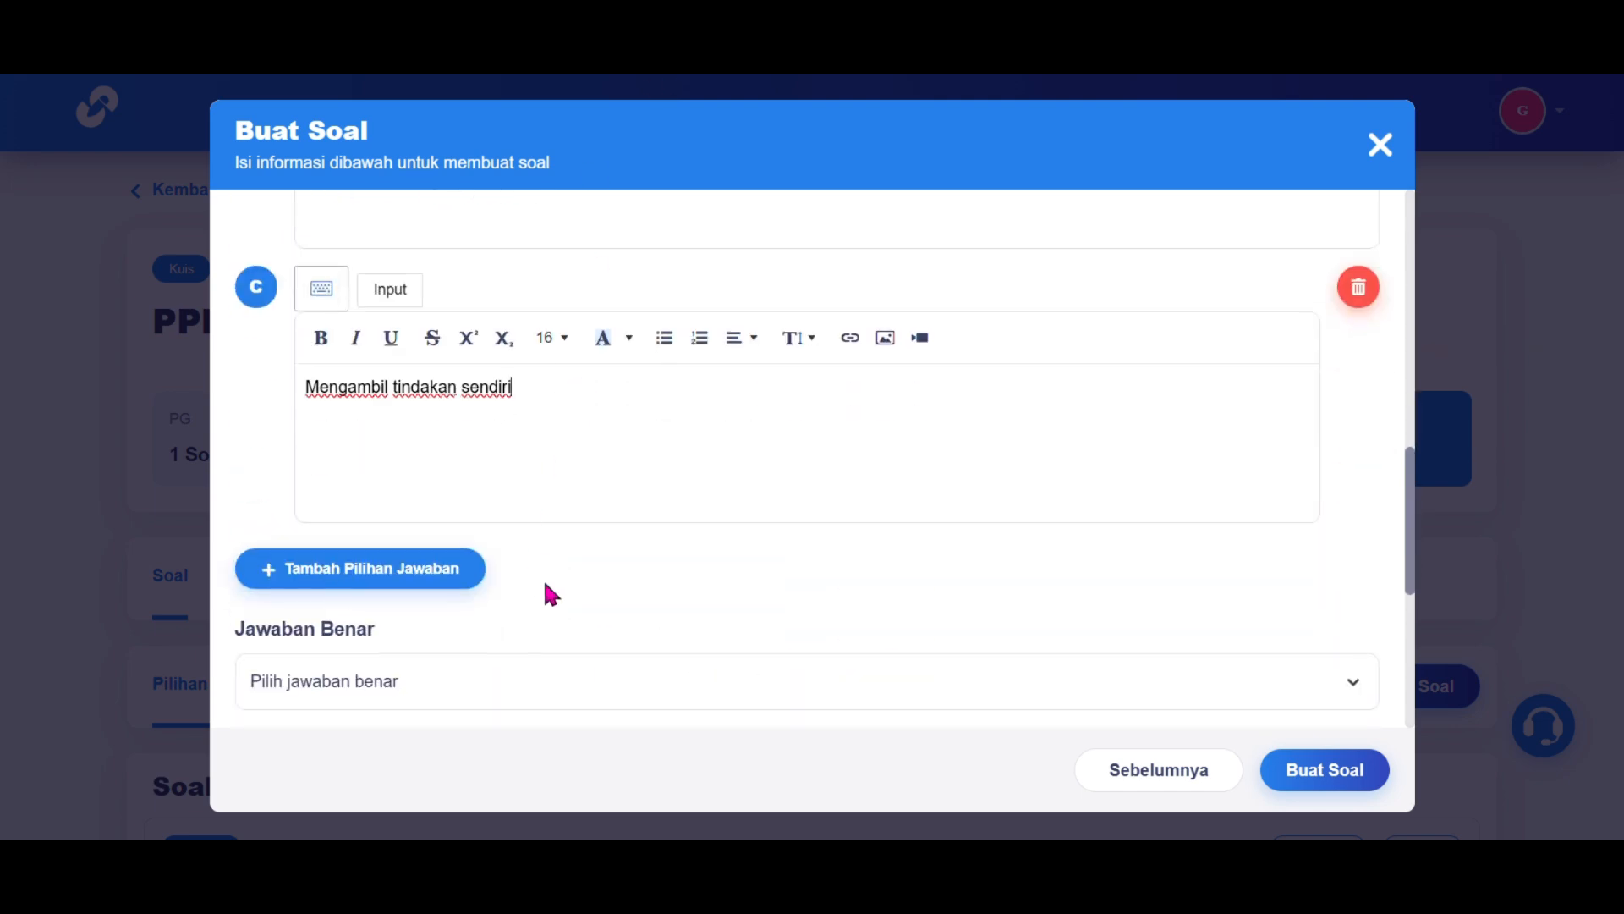
scroll(552, 595, "down", 2)
Step: Mark B correct, add explanation 'pembahasannya adalah.....', set 20 points, and save
left_click(592, 510)
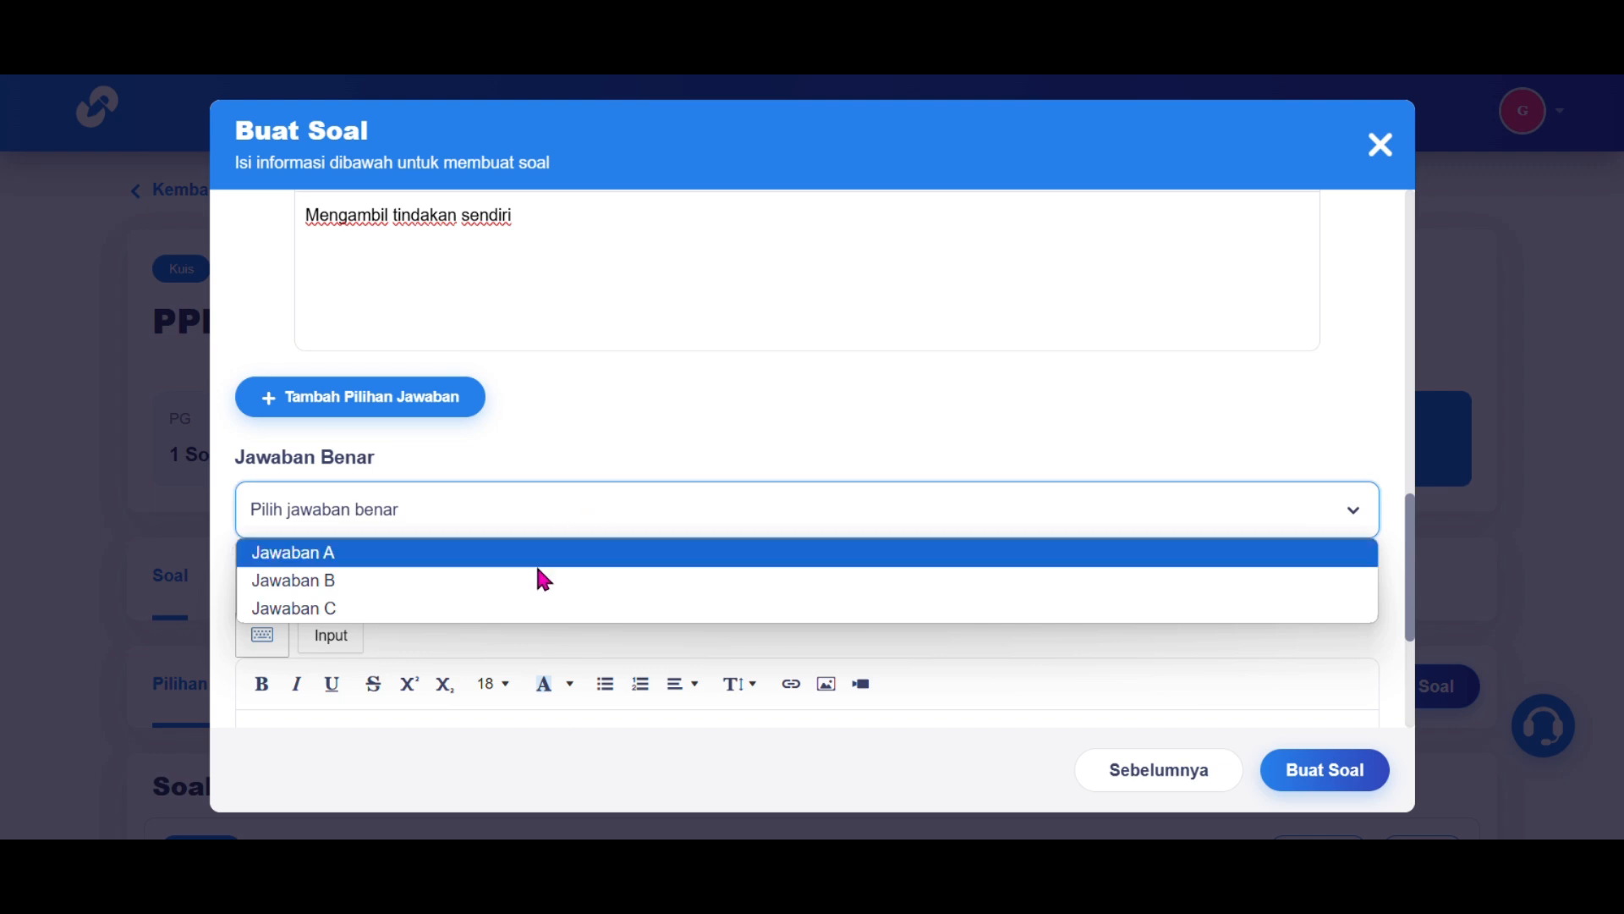
left_click(551, 589)
scroll(555, 583, "down", 3)
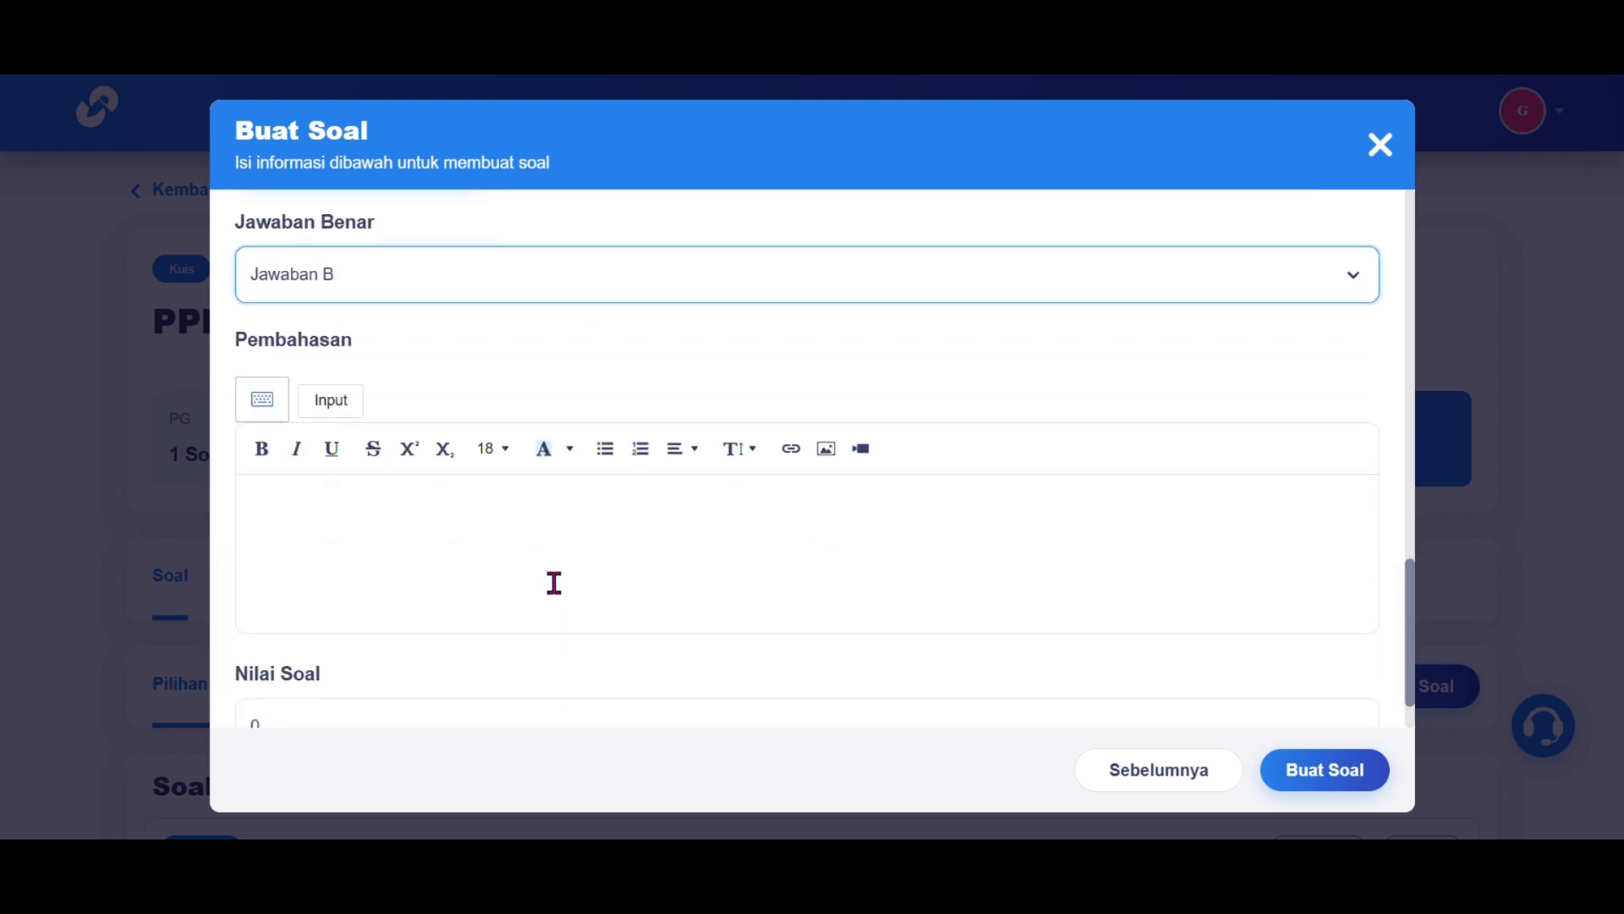
left_click(564, 532)
type("pembaha")
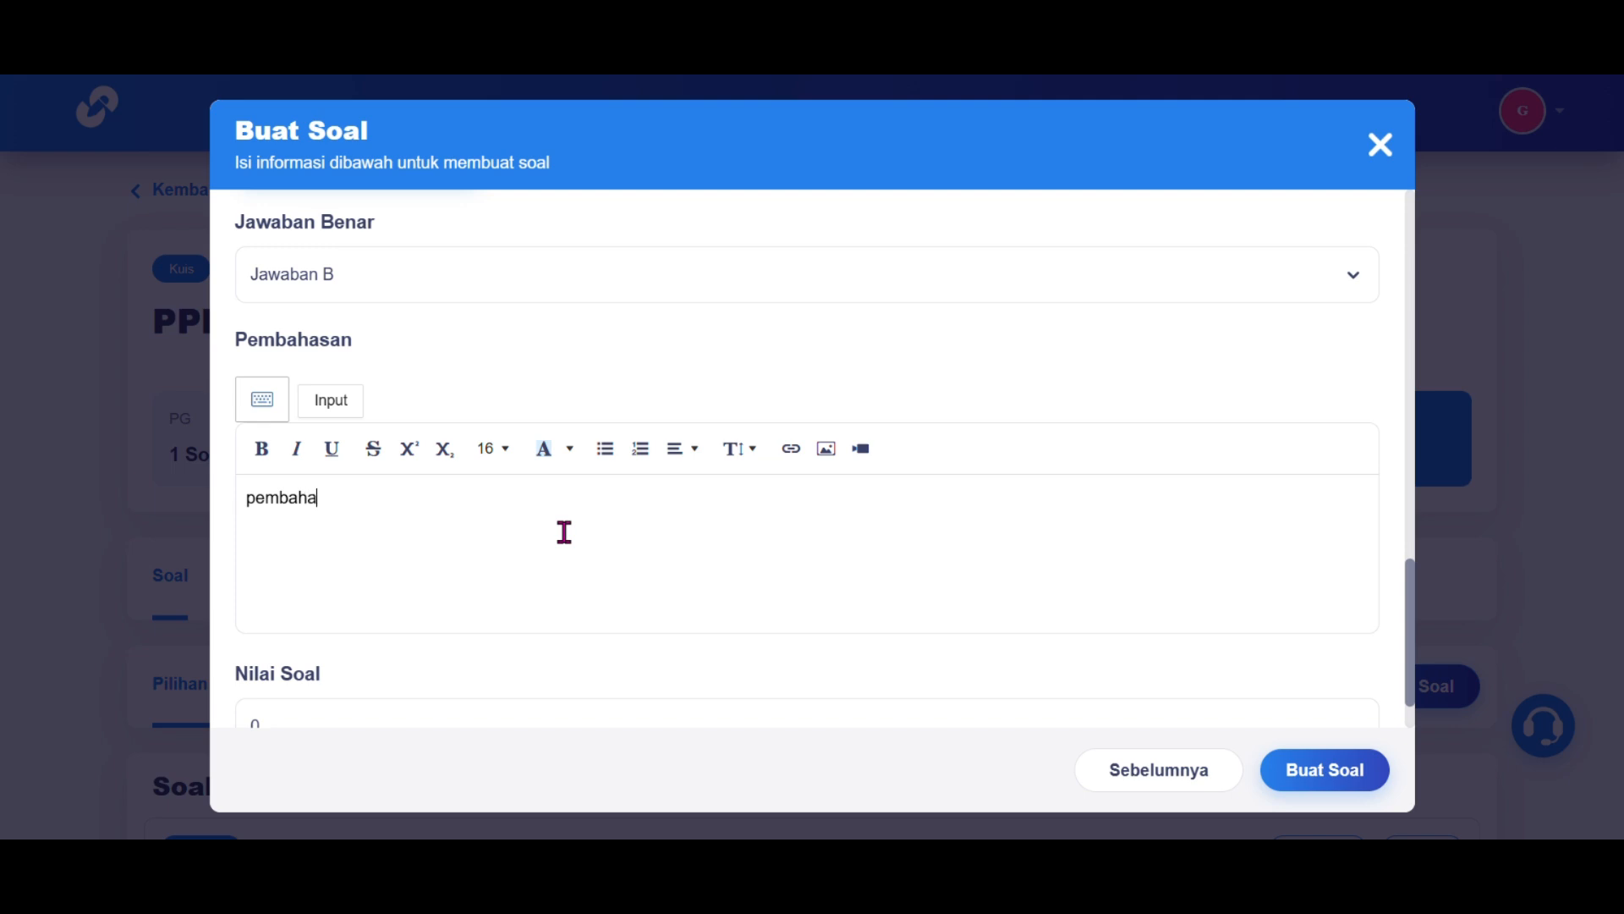
type("sannya adalah")
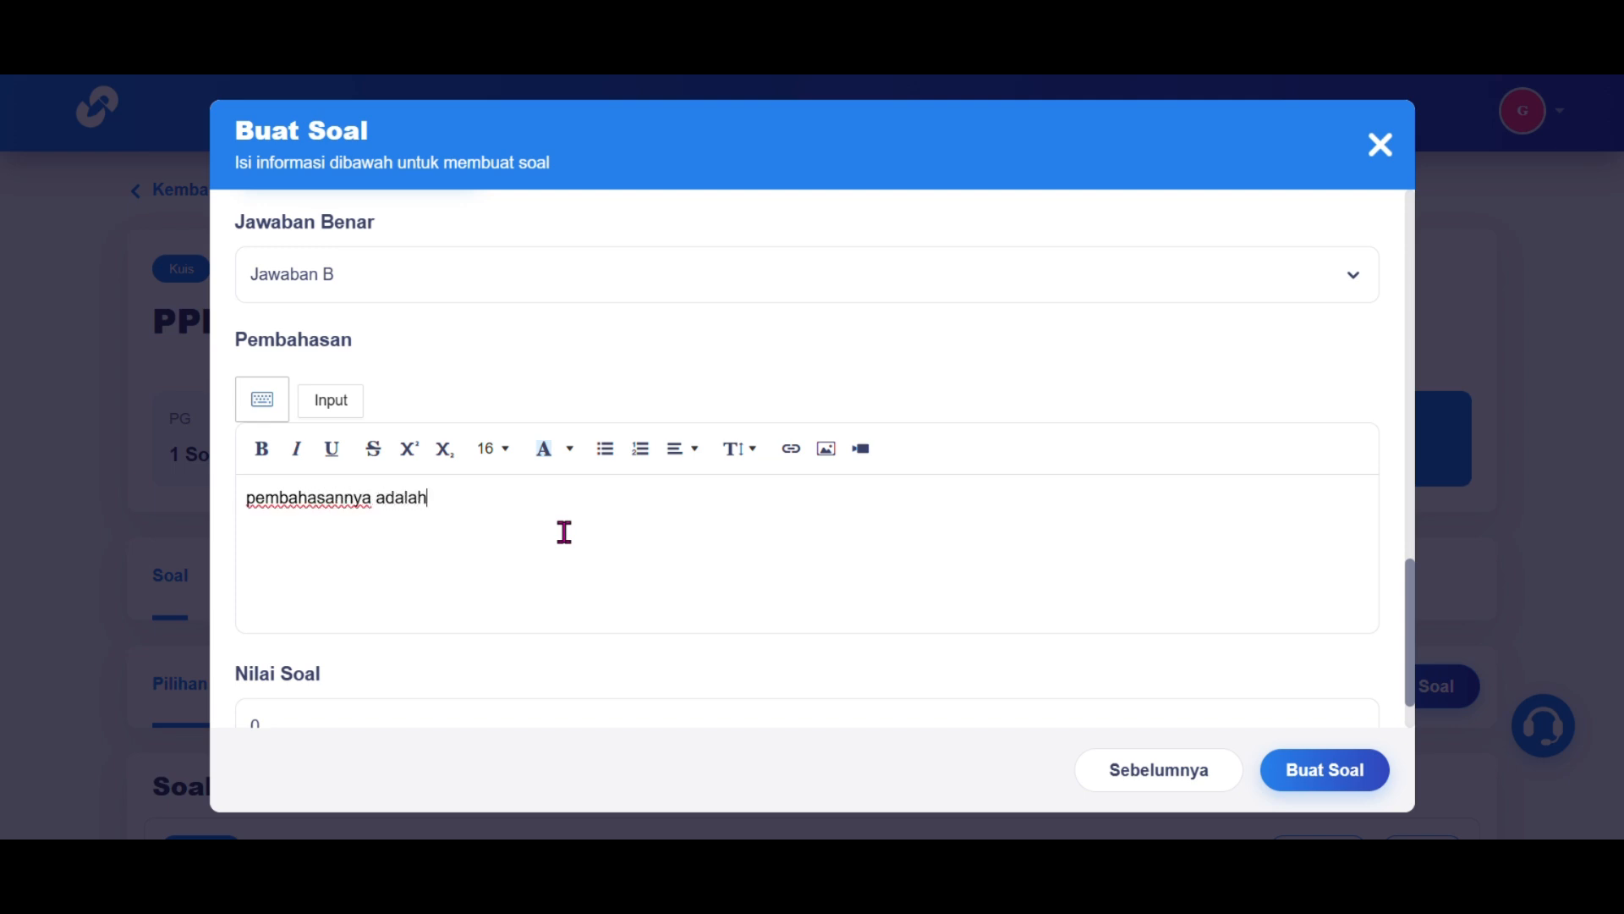
type(".....")
scroll(563, 533, "down", 1)
left_click(438, 638)
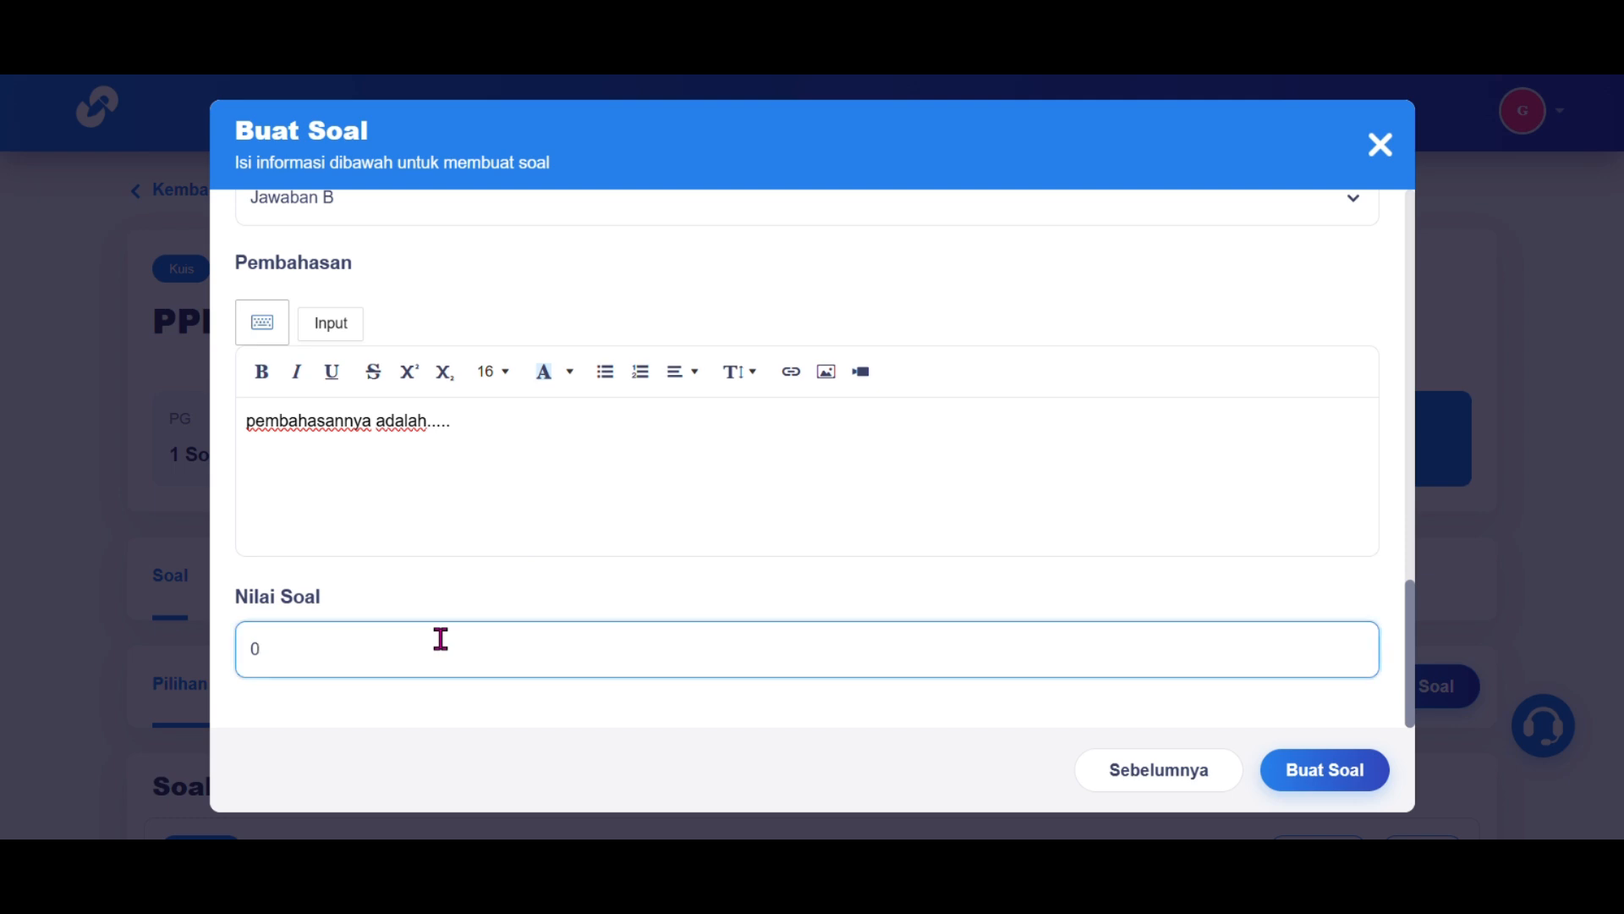
key("BackSpace")
type("2")
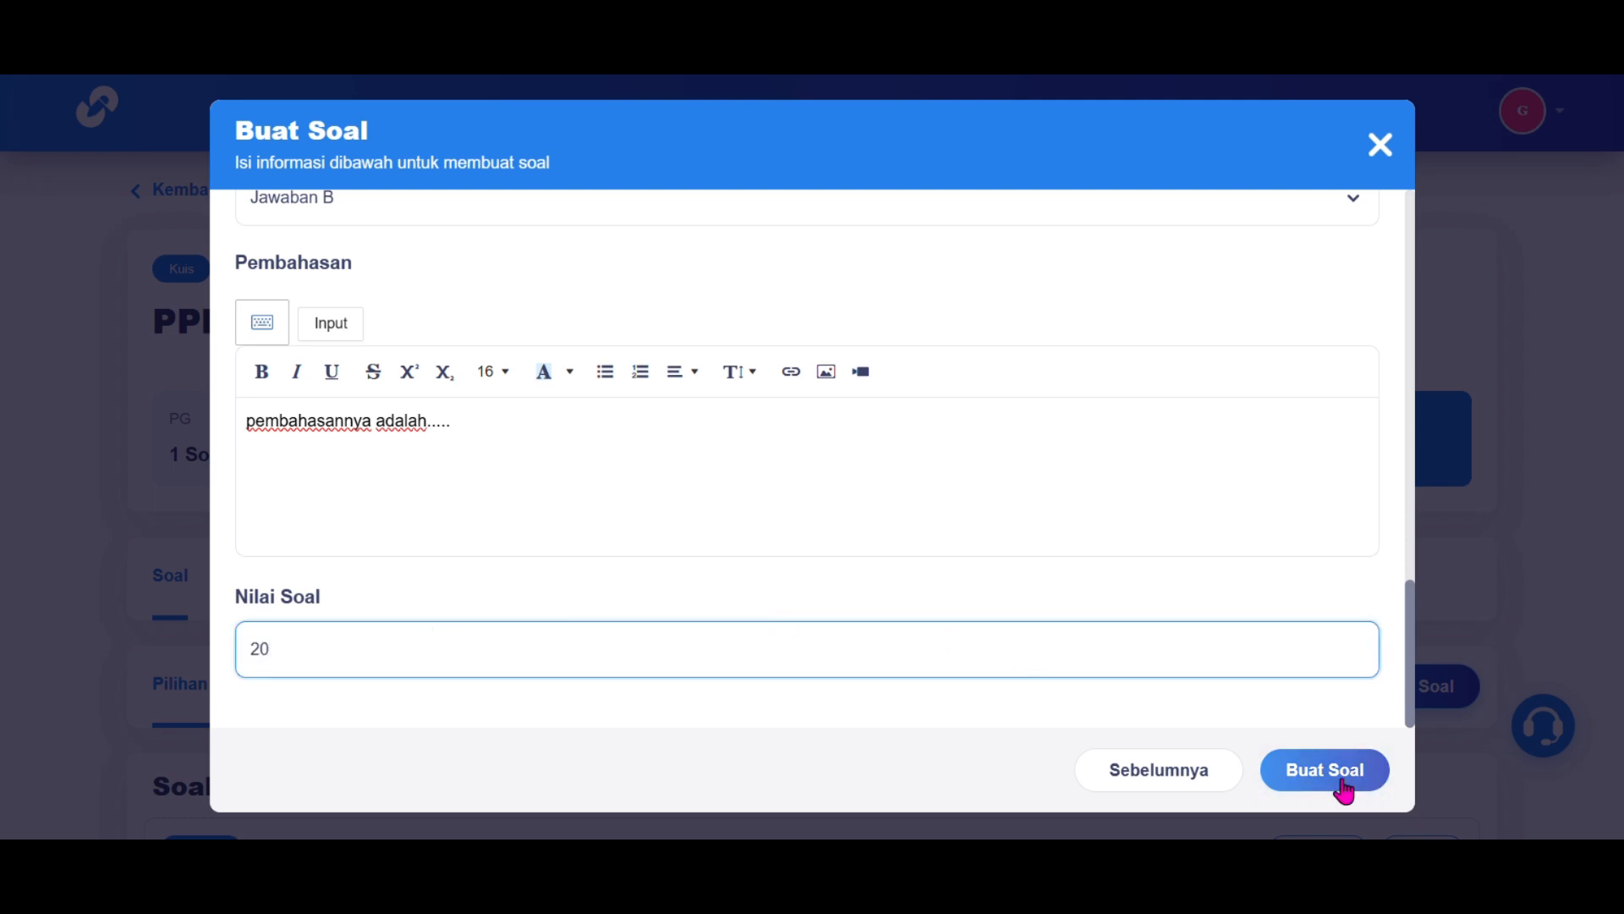
left_click(1343, 787)
scroll(1286, 499, "down", 5)
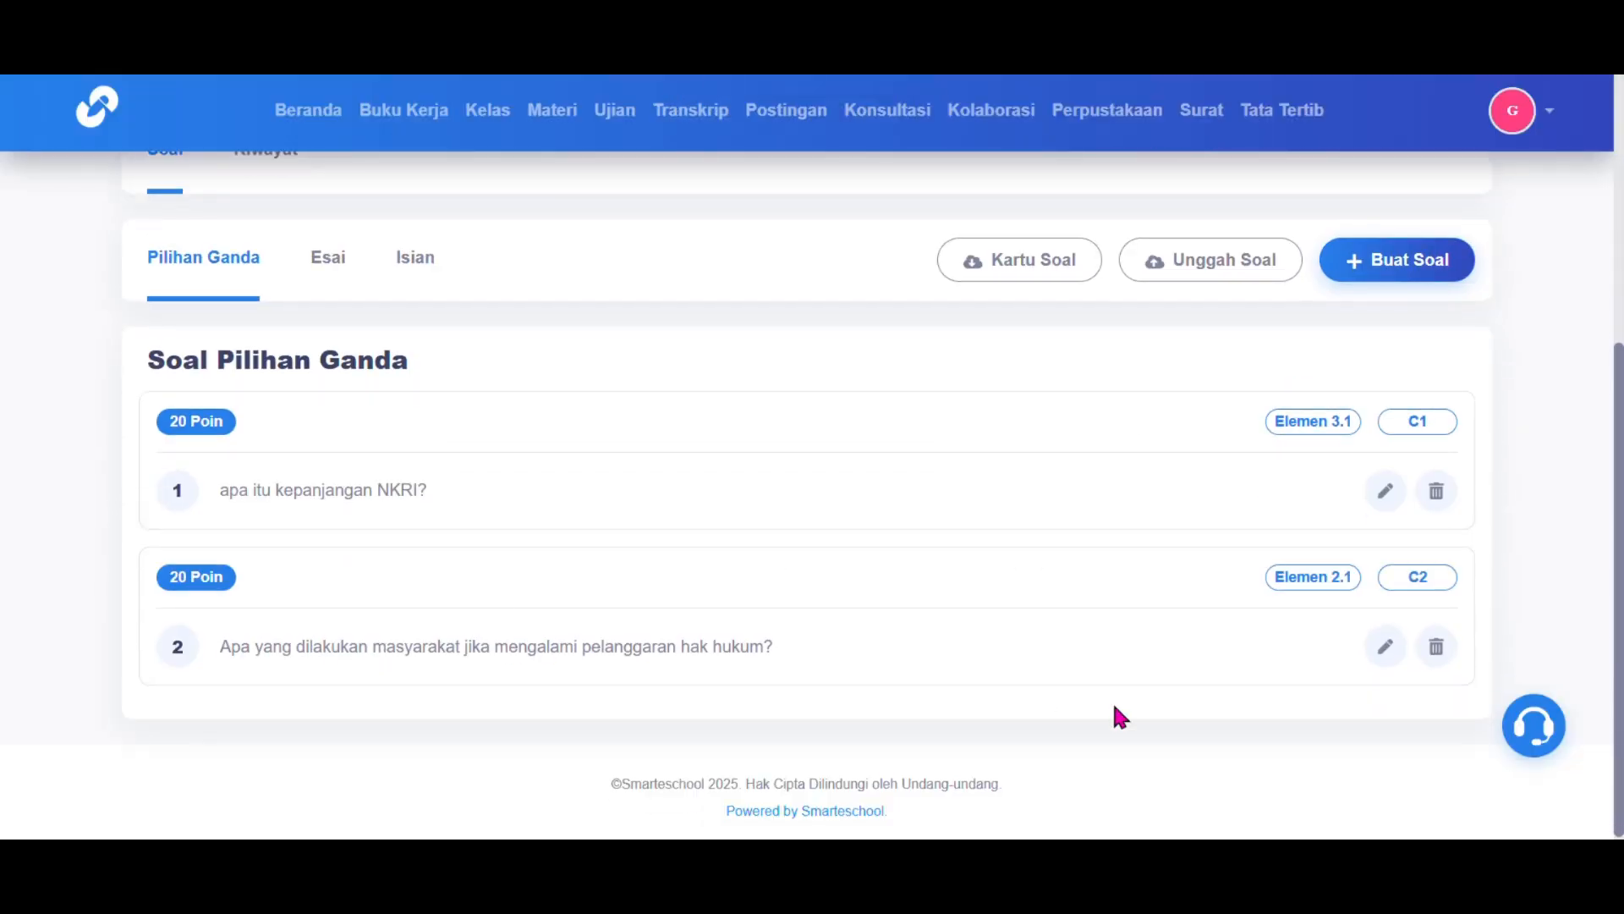
scroll(692, 203, "up", 1)
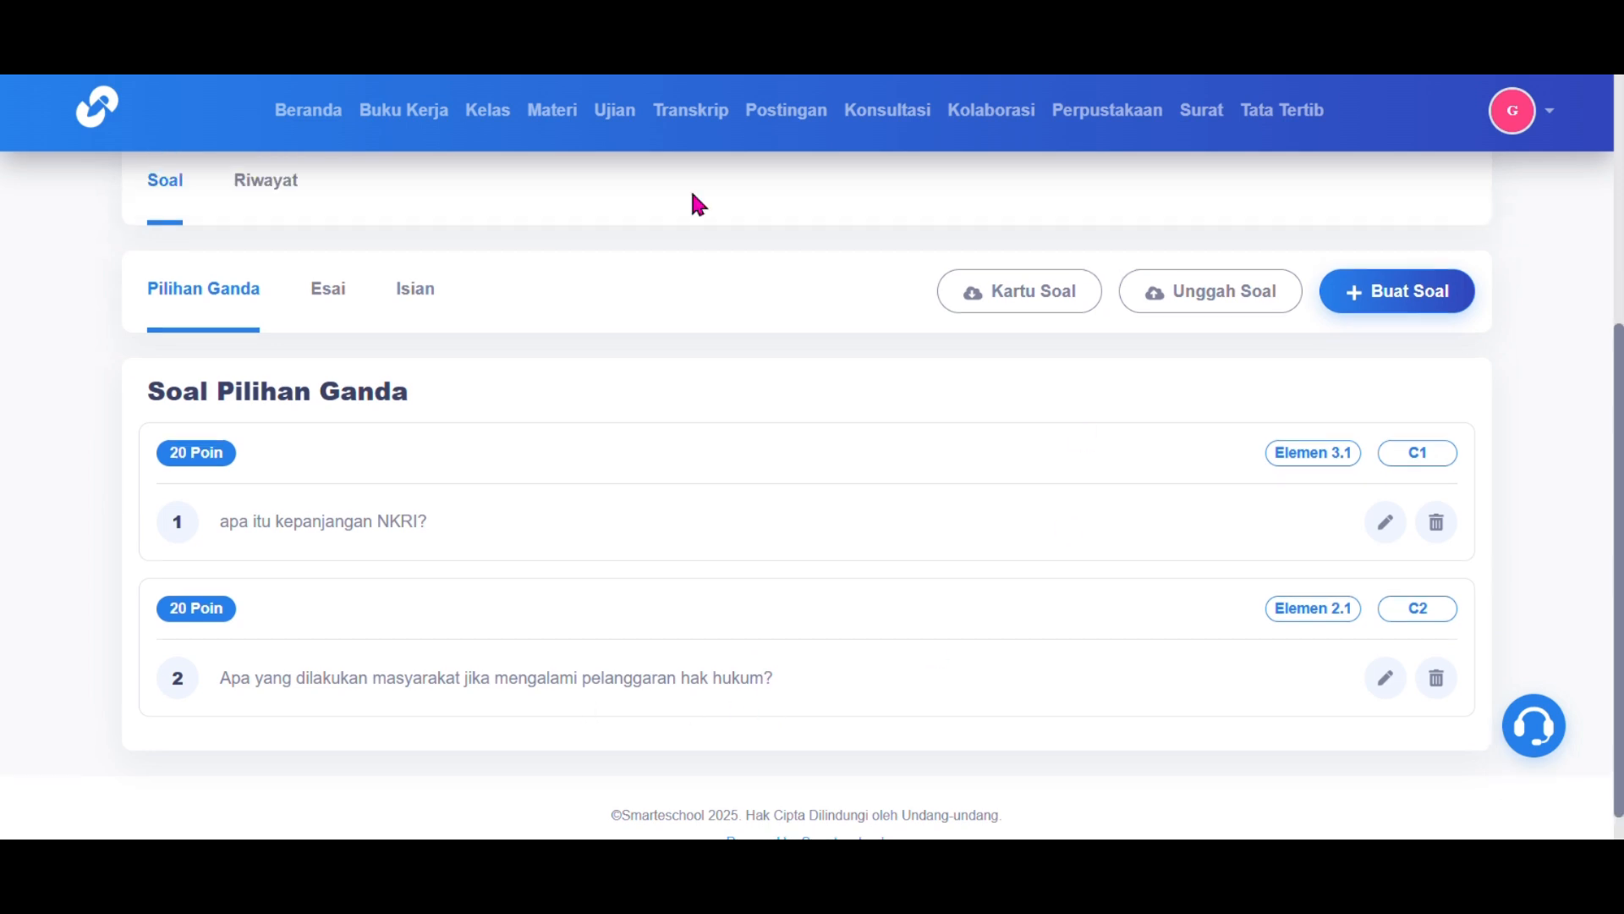
Step: Begin a competency 2.1 question at Menerapkan - c3, Isian form, with audio set to Ya
left_click(1394, 298)
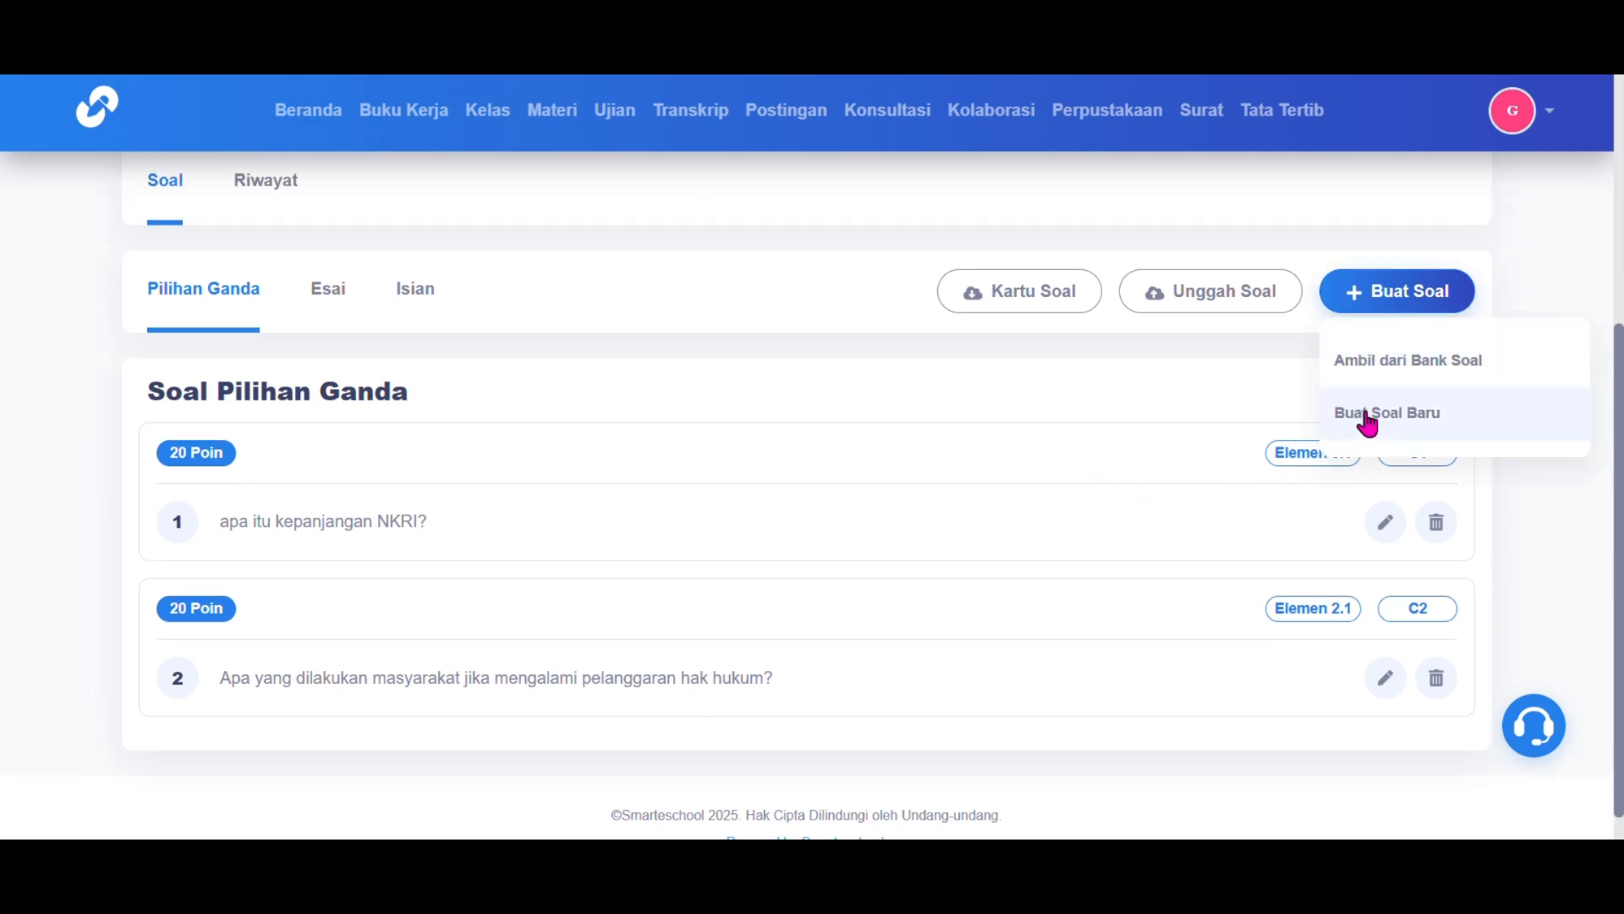
left_click(1361, 417)
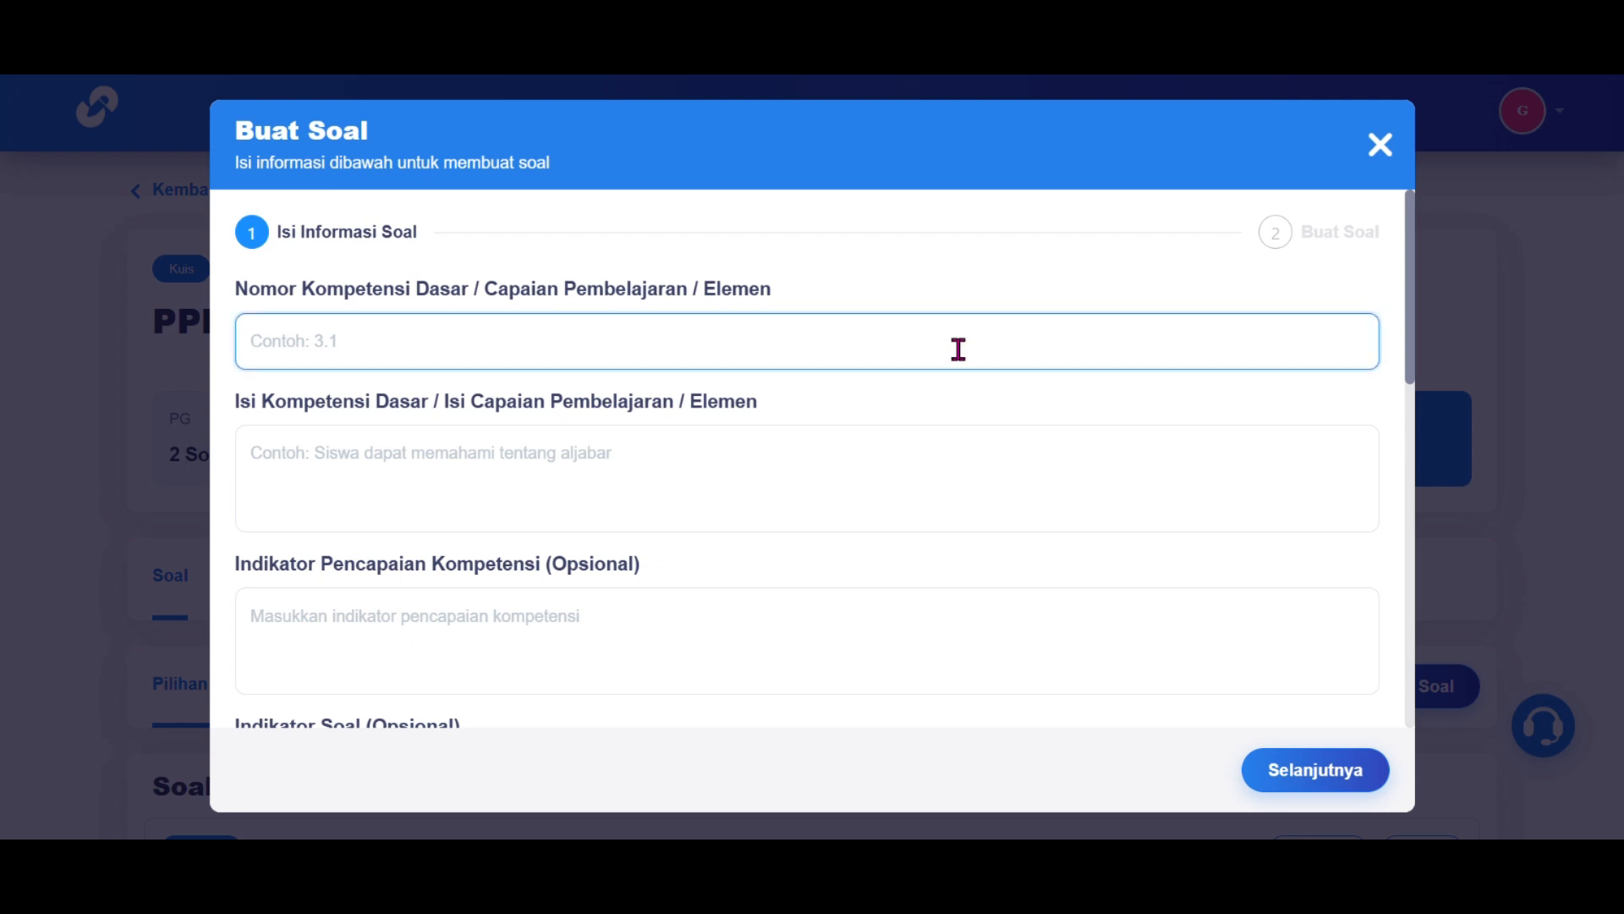
left_click(933, 428)
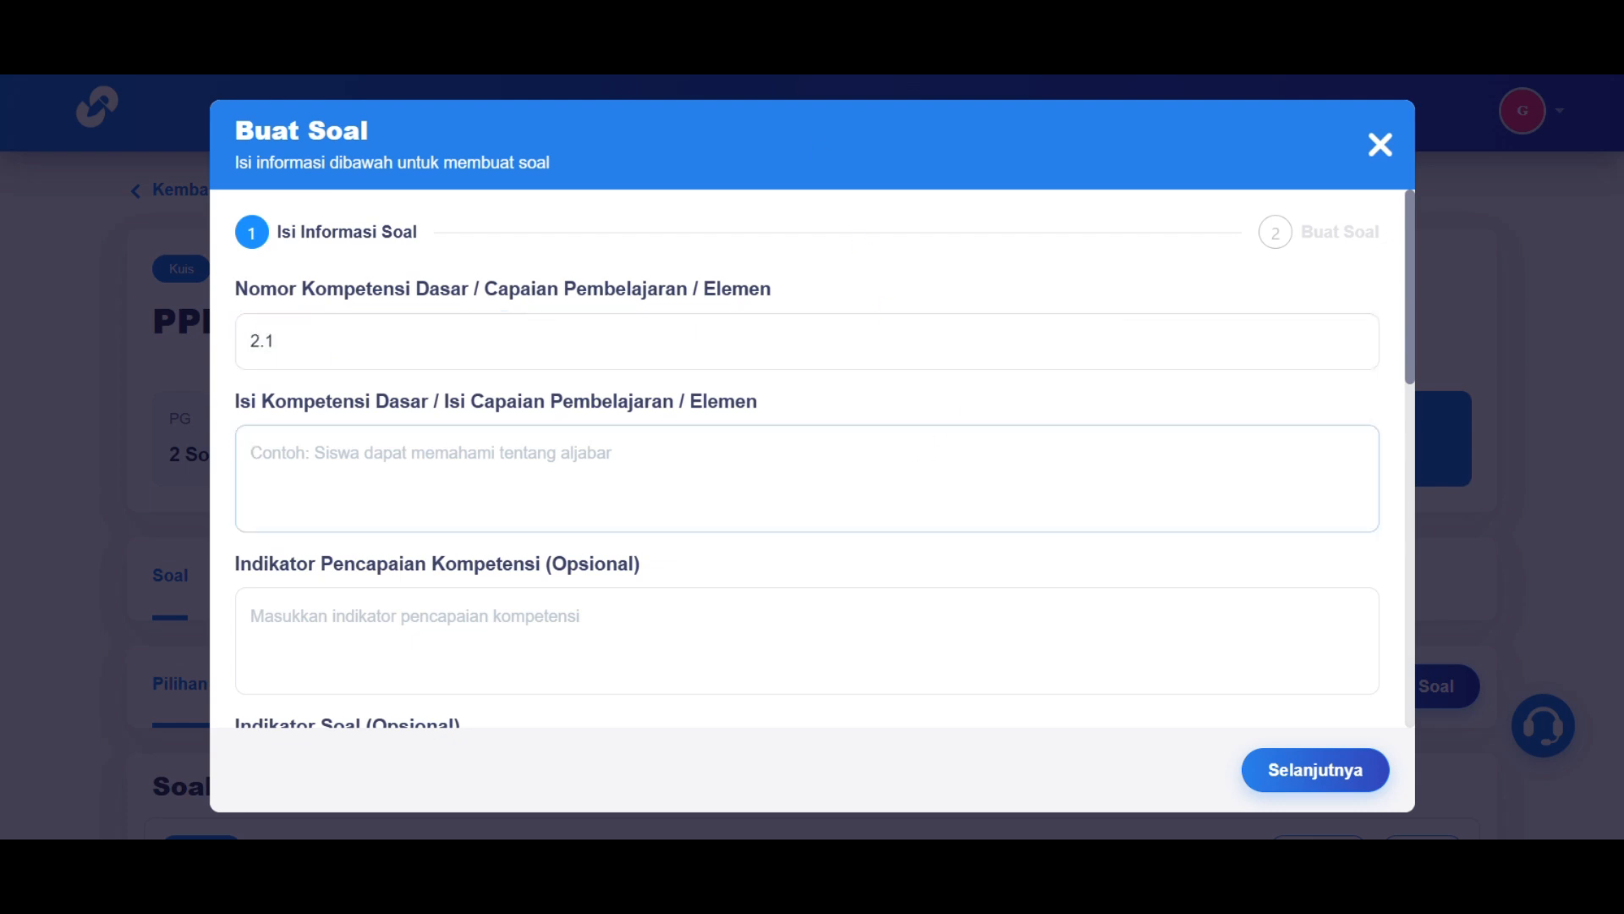
scroll(671, 461, "down", 10)
left_click(687, 433)
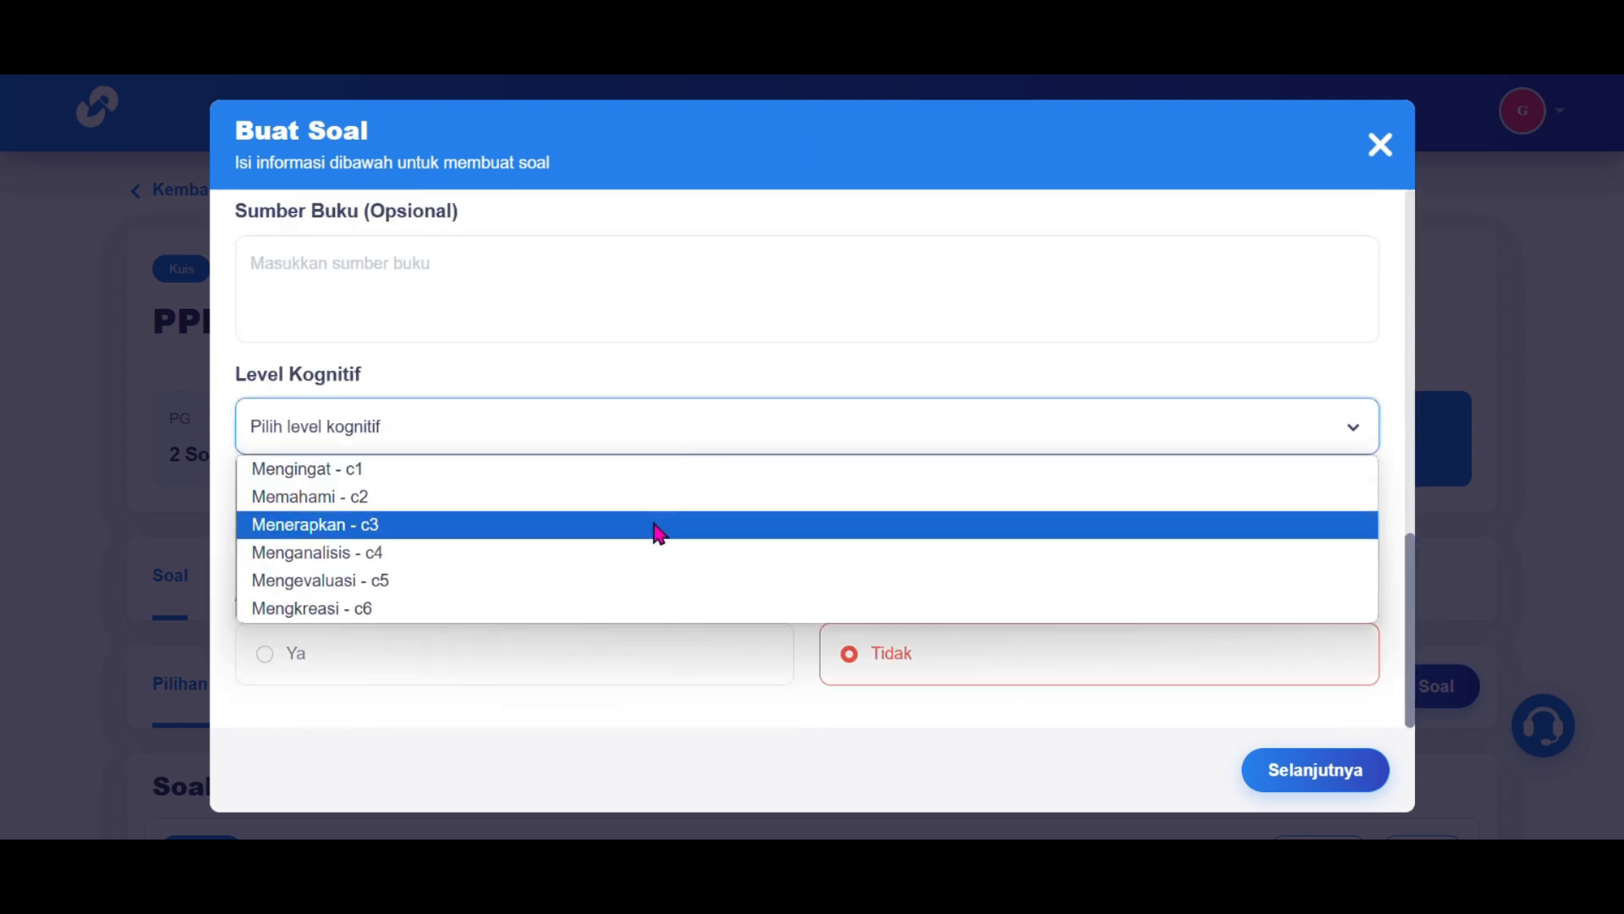
left_click(656, 522)
left_click(626, 542)
left_click(599, 639)
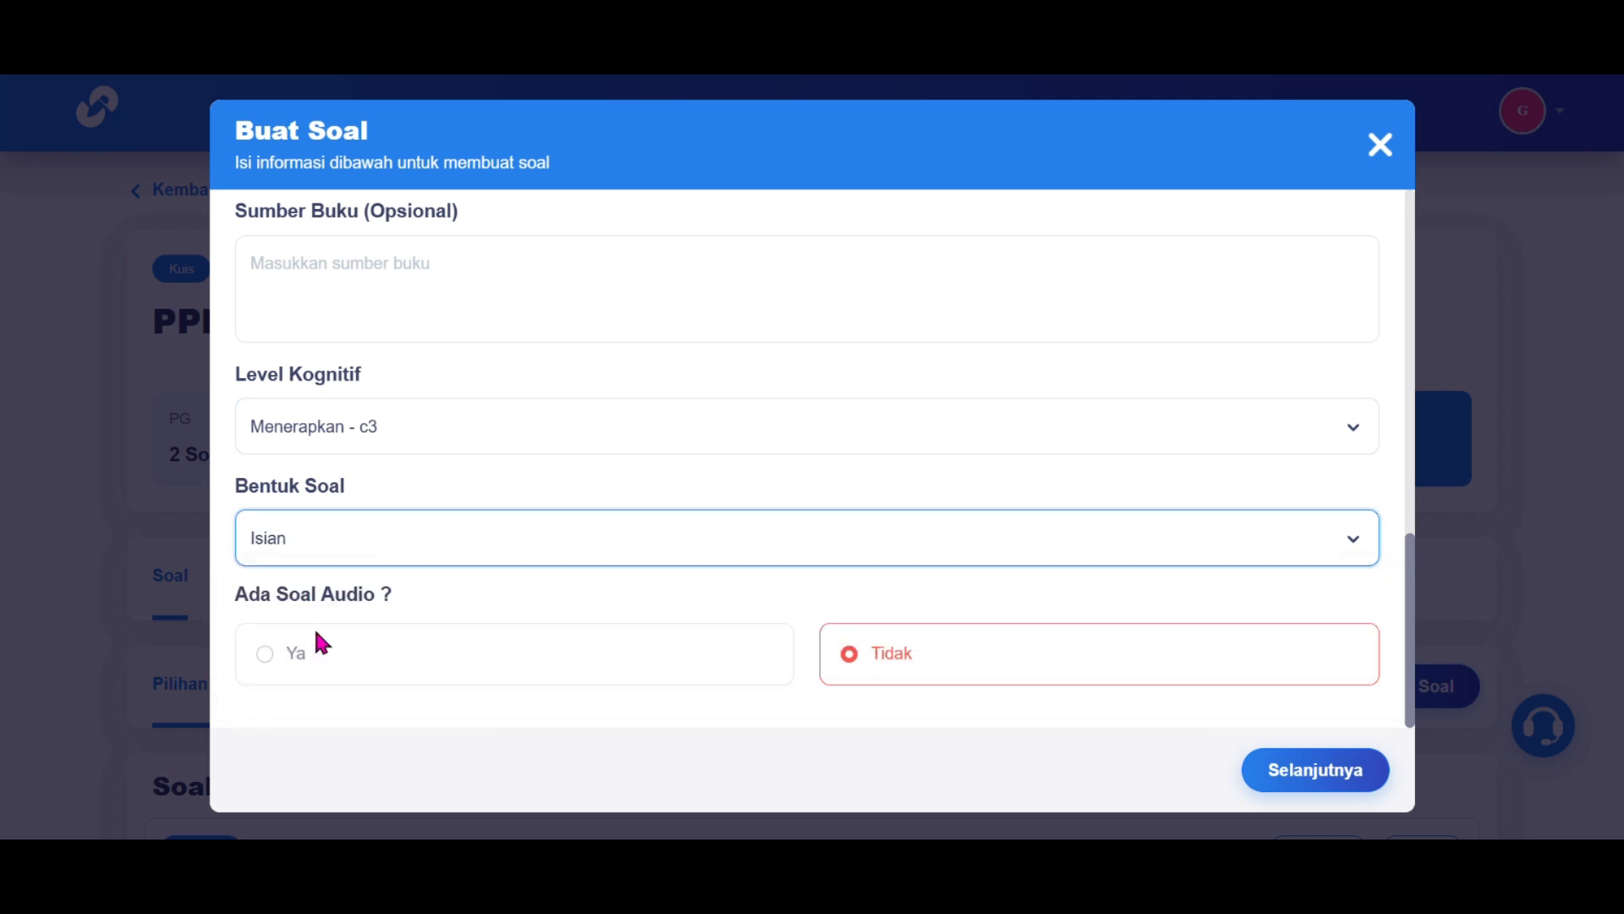
left_click(266, 654)
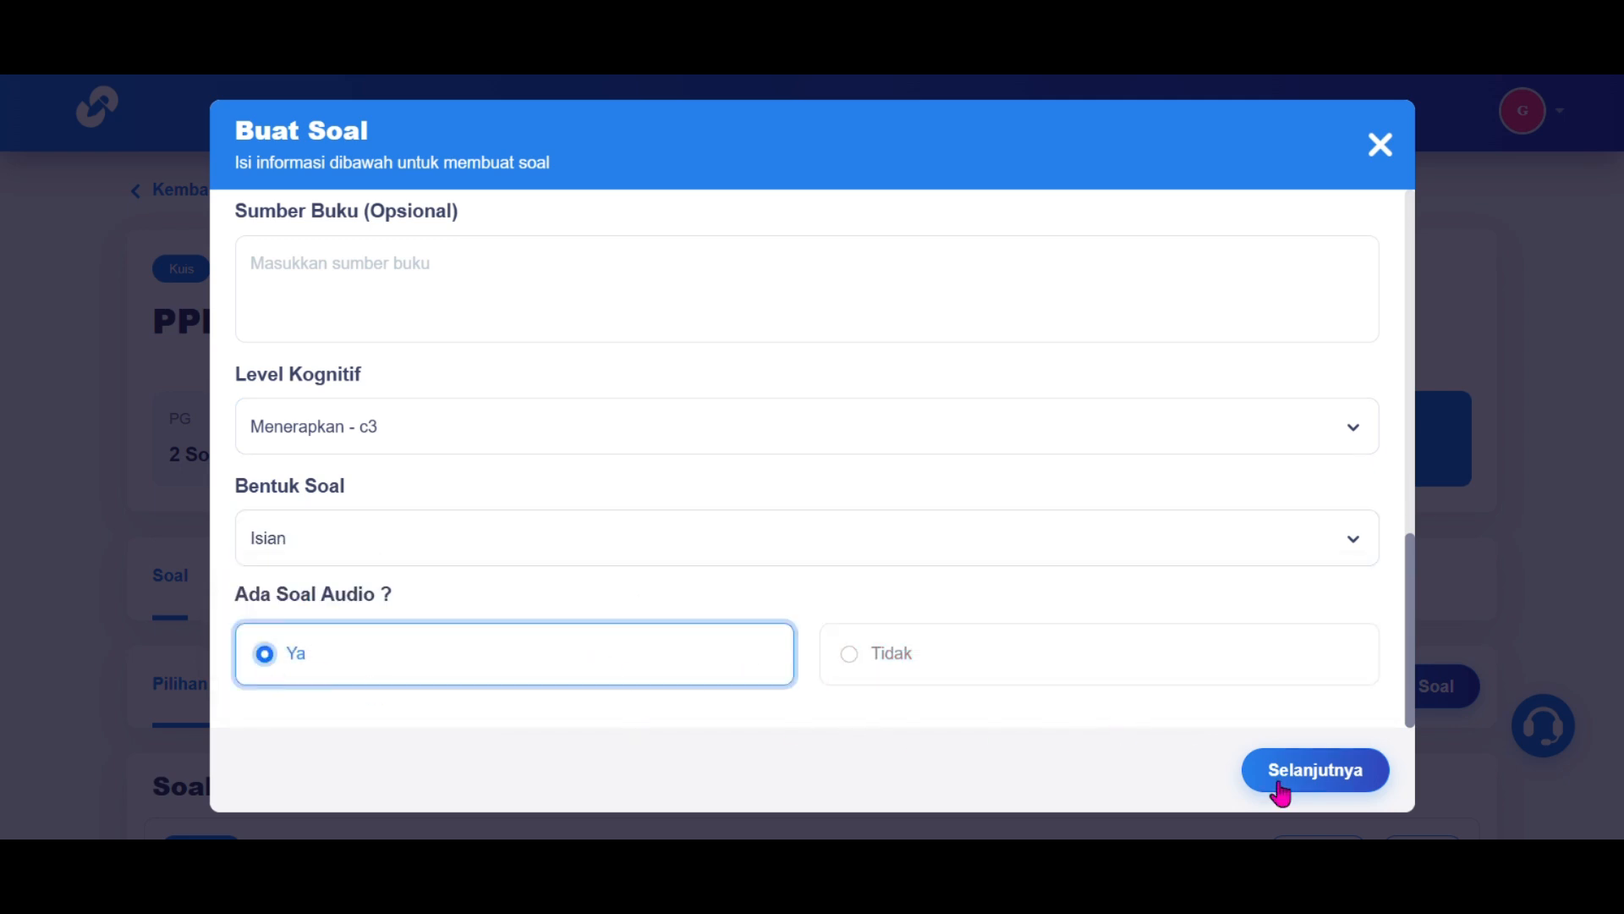
Step: Paste the question 'Apa yang dimaksud dengan perlindungan hukum?' and type its explanation
left_click(1281, 791)
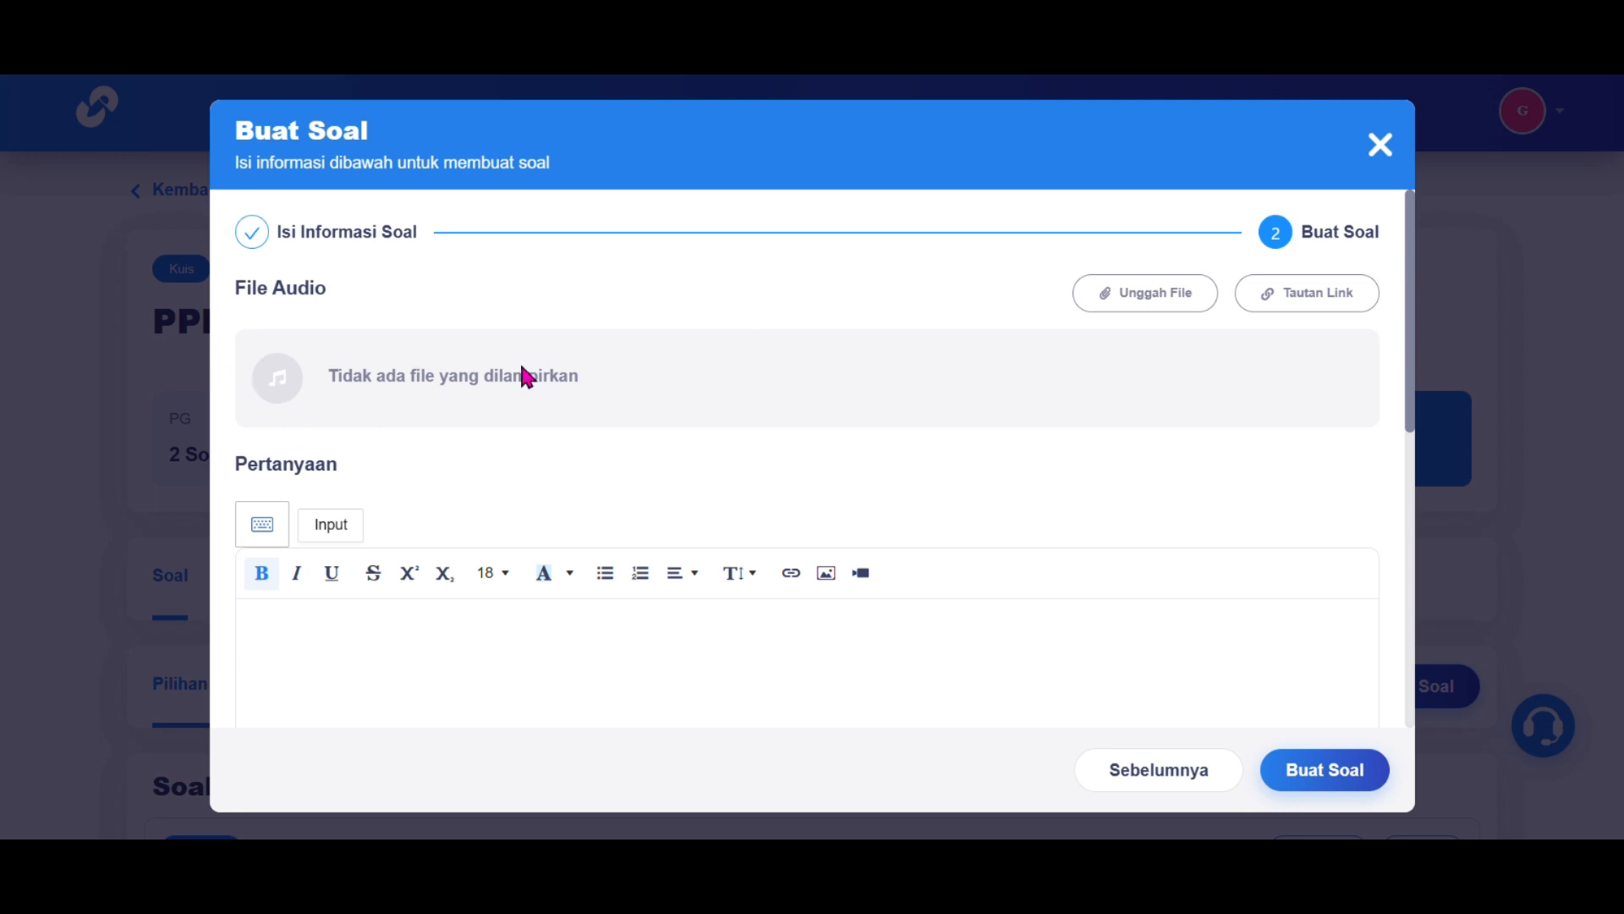
scroll(1041, 423, "down", 2)
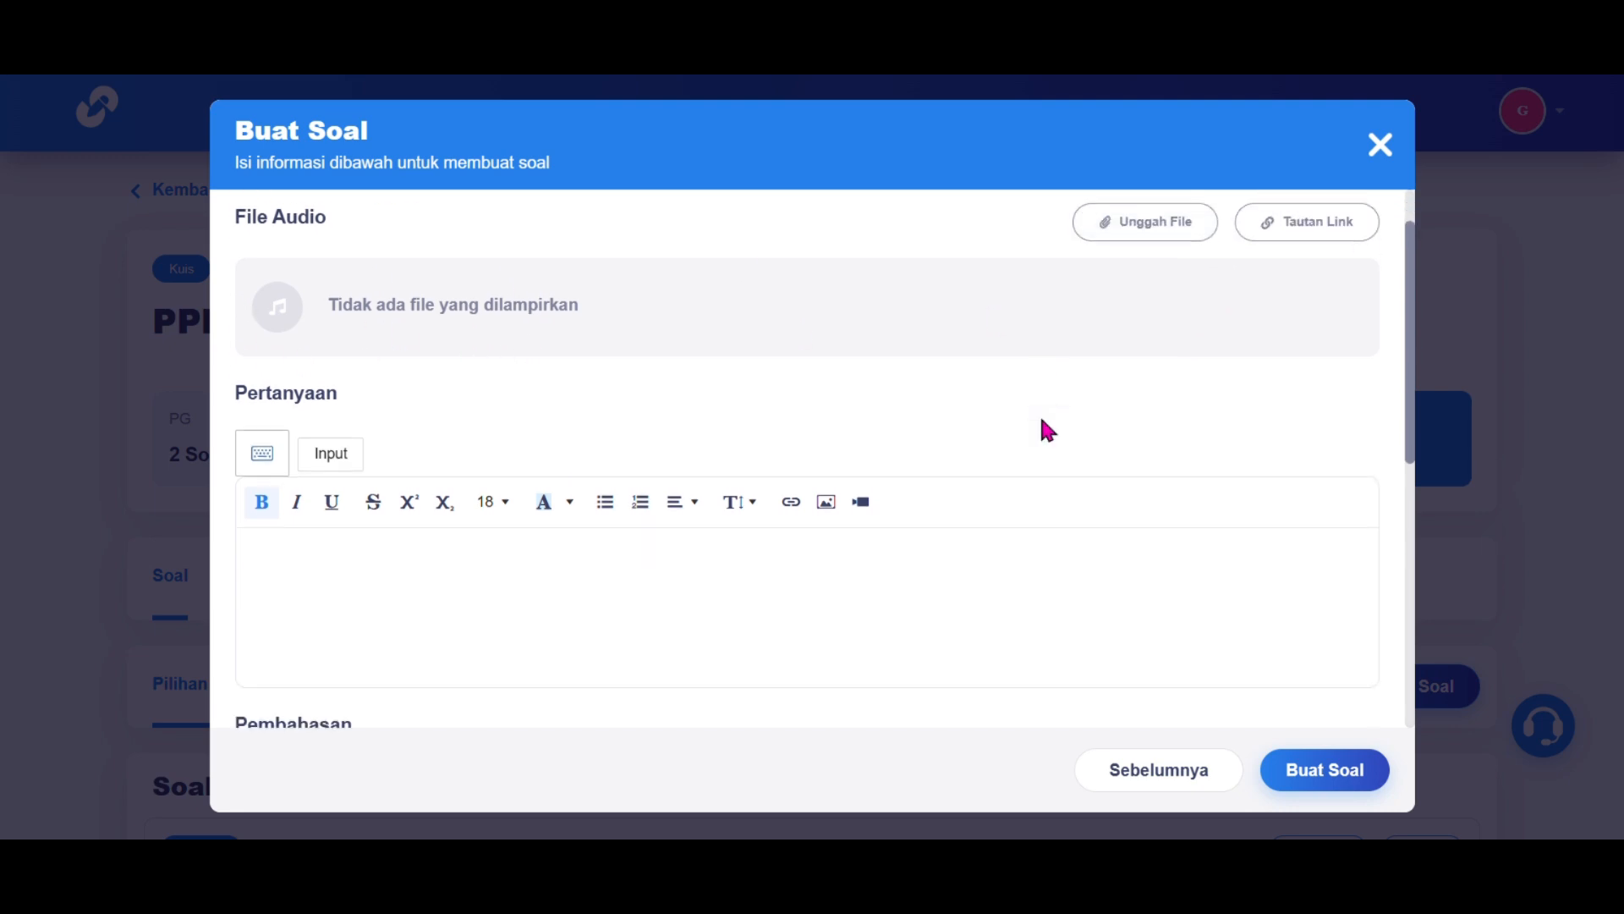
scroll(1048, 431, "down", 1)
left_click(522, 466)
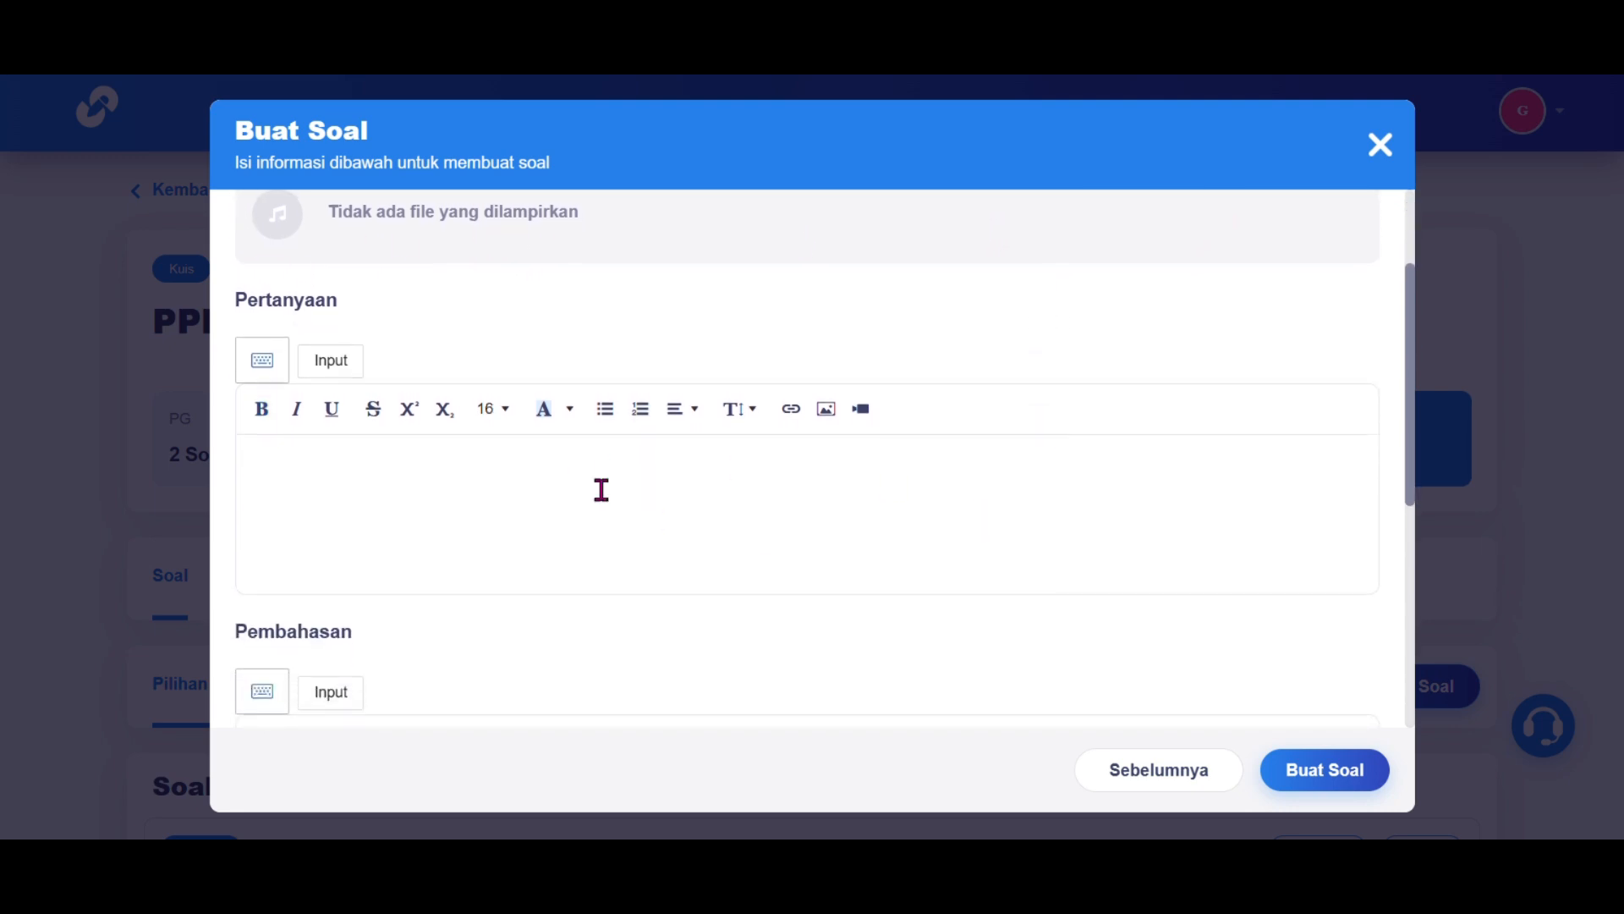
type("Apa yang dimaksud dengan perlindungan hukum?")
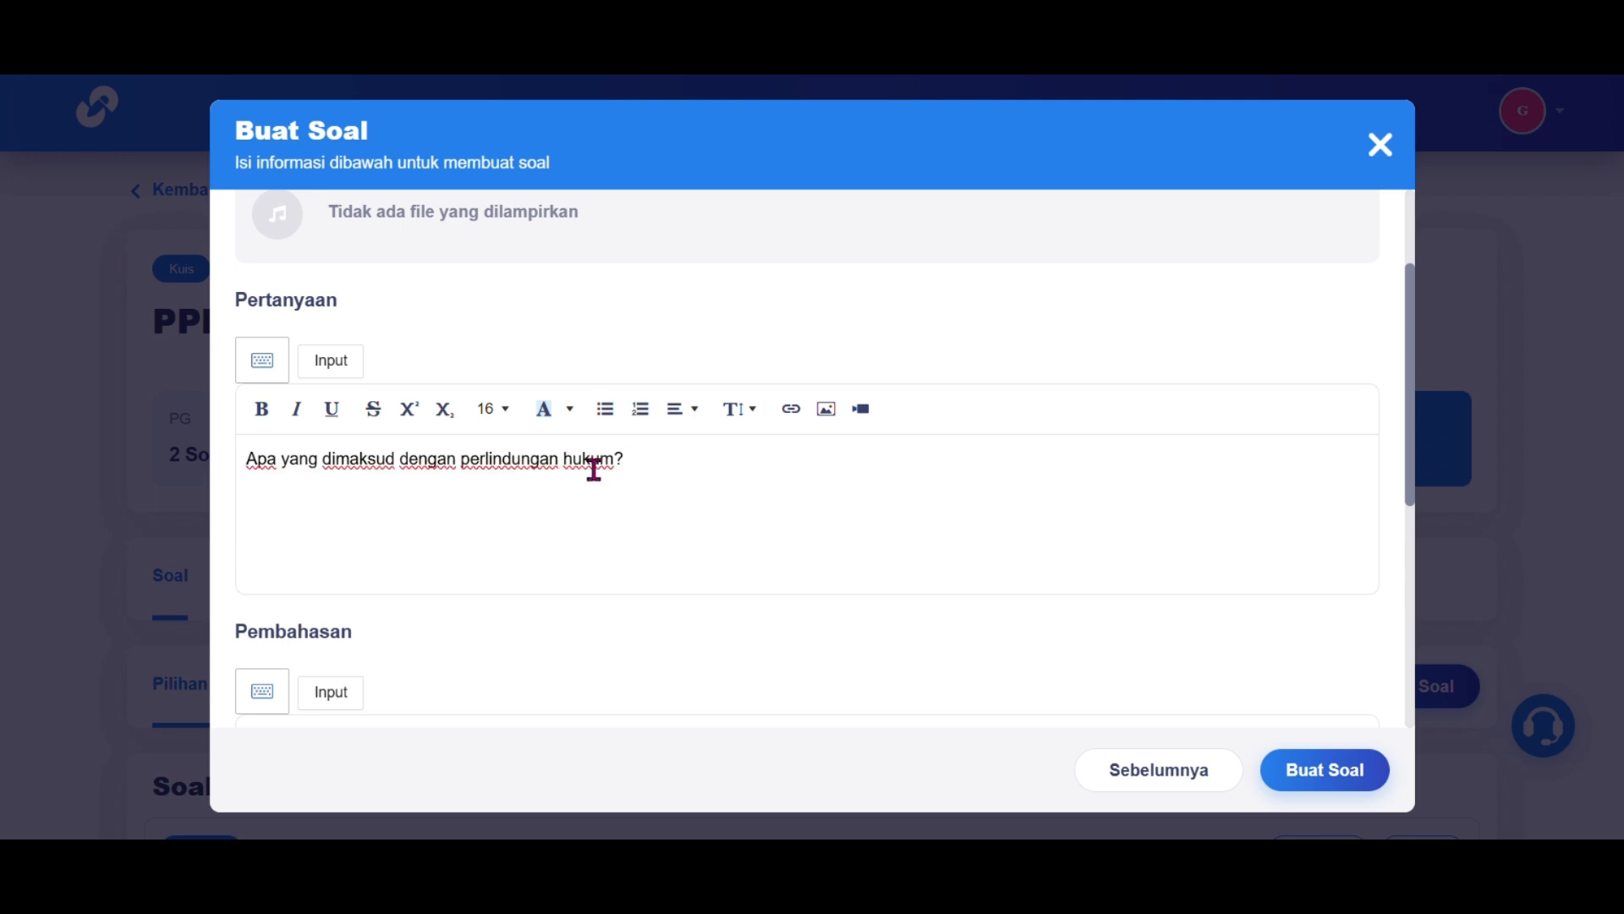
scroll(594, 470, "down", 4)
left_click(594, 470)
scroll(594, 470, "down", 2)
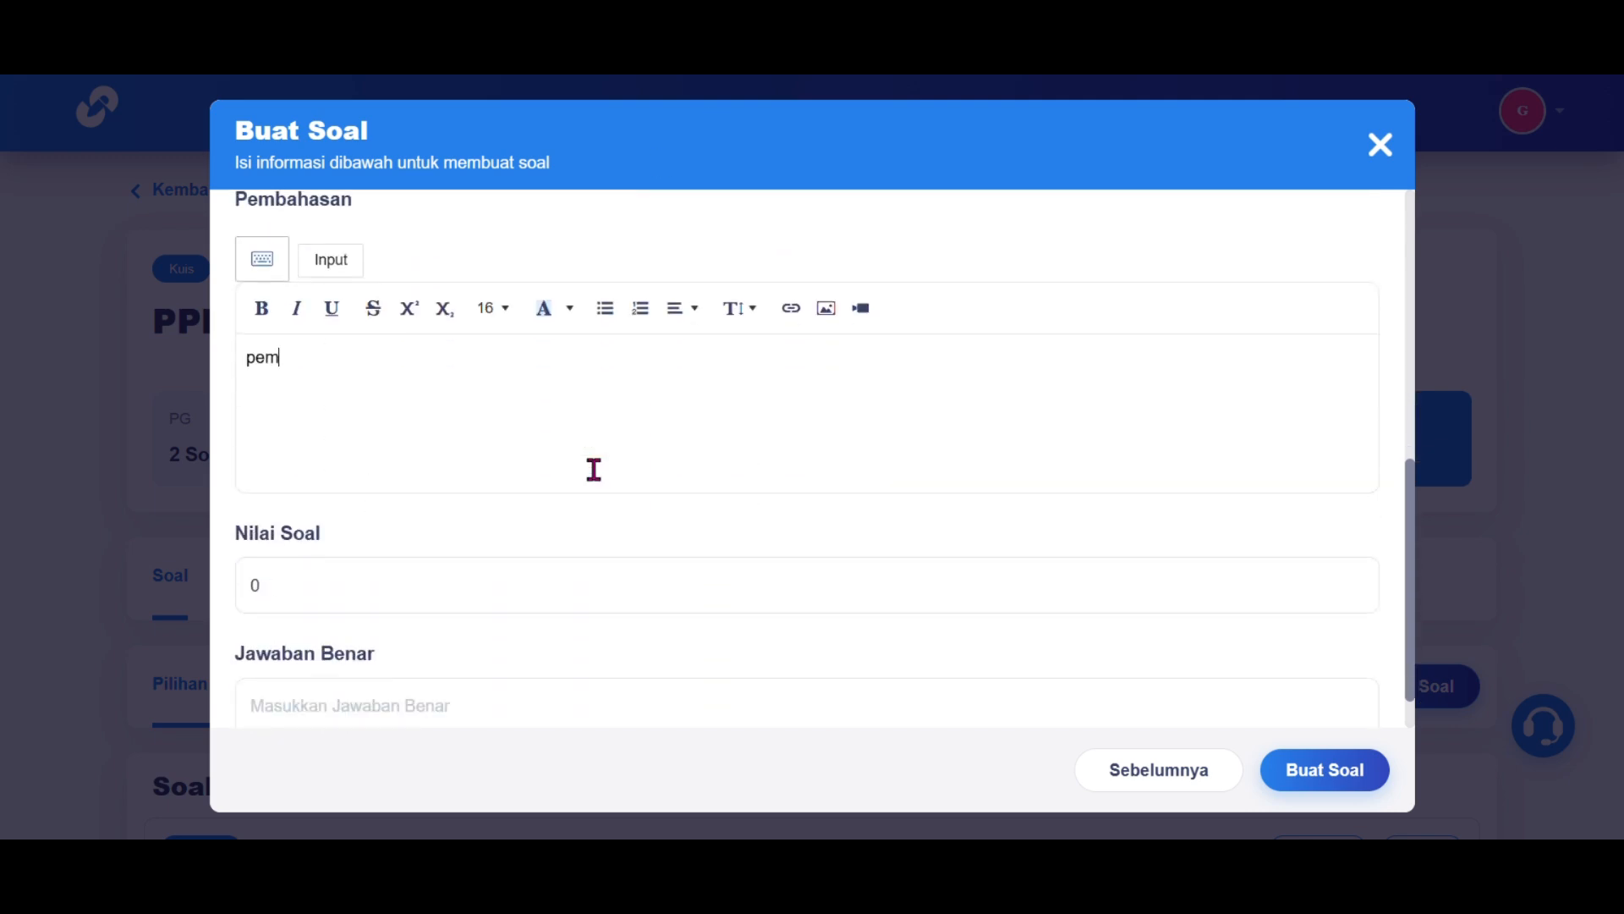
type("pembahasannya adalah.....")
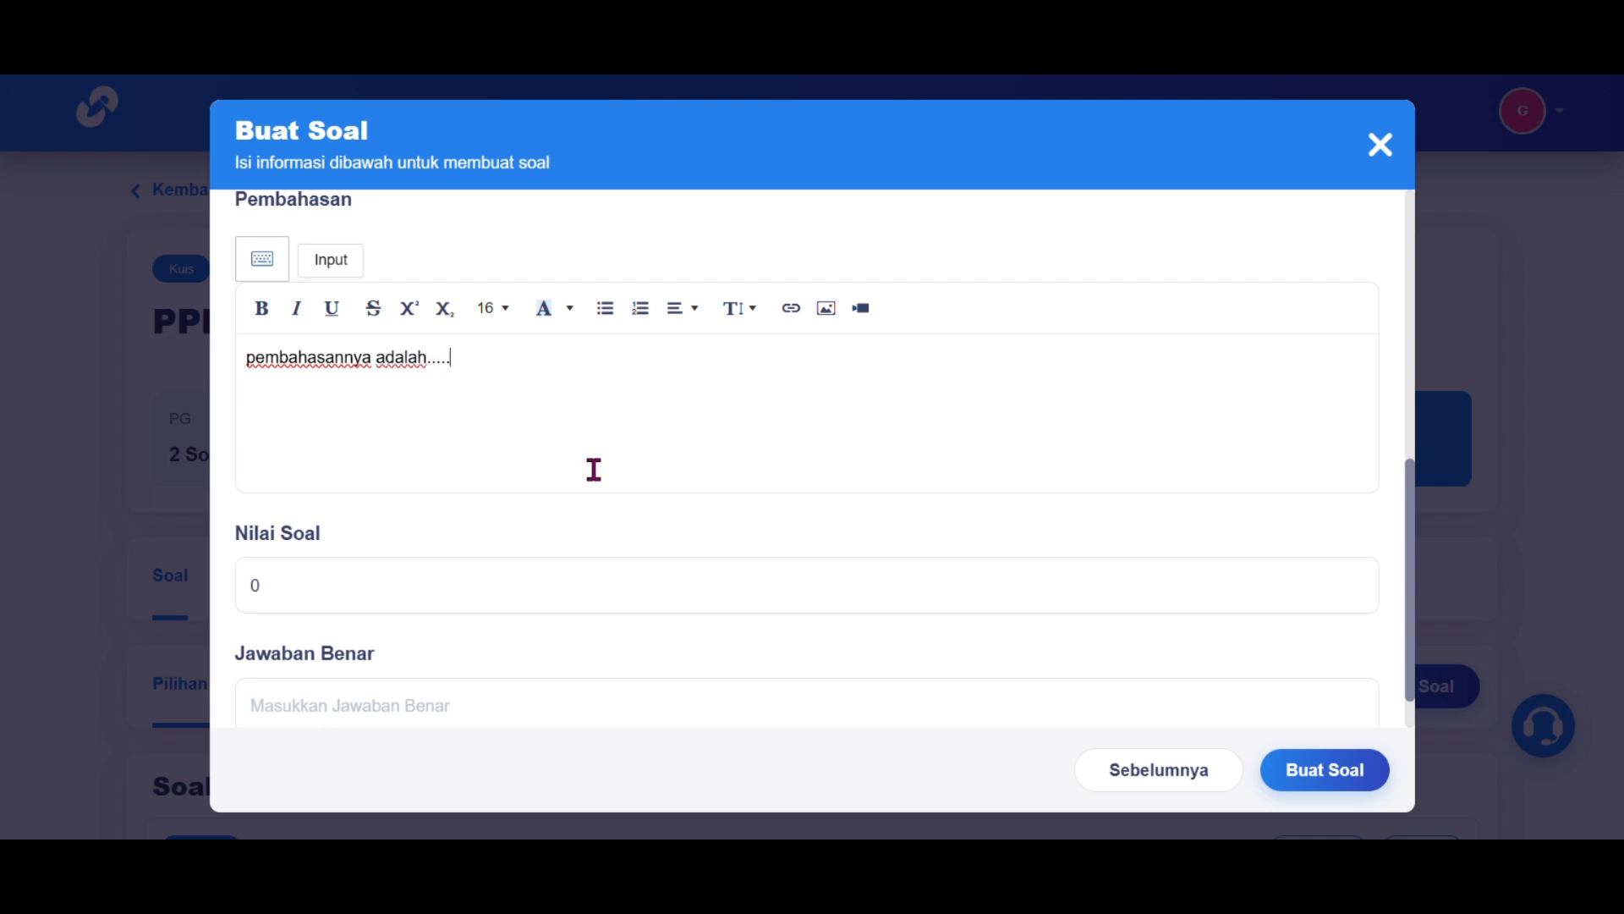
Step: Give the question 20 points, paste the correct answer, and save it
left_click(547, 605)
type("20")
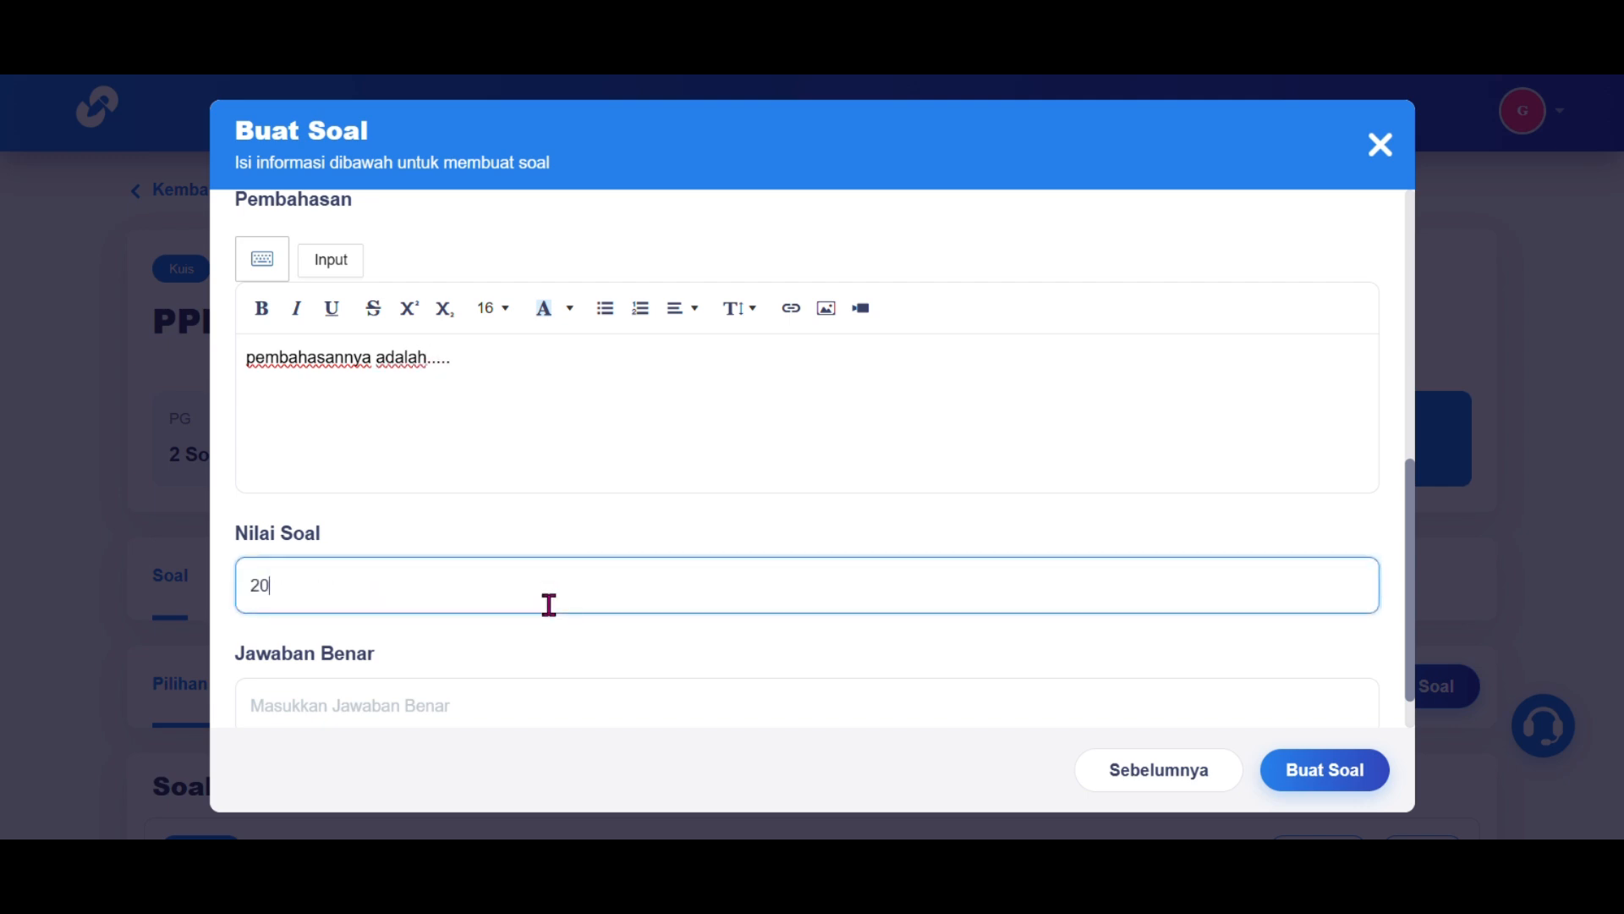
scroll(547, 609, "down", 1)
left_click(547, 651)
left_click(690, 685)
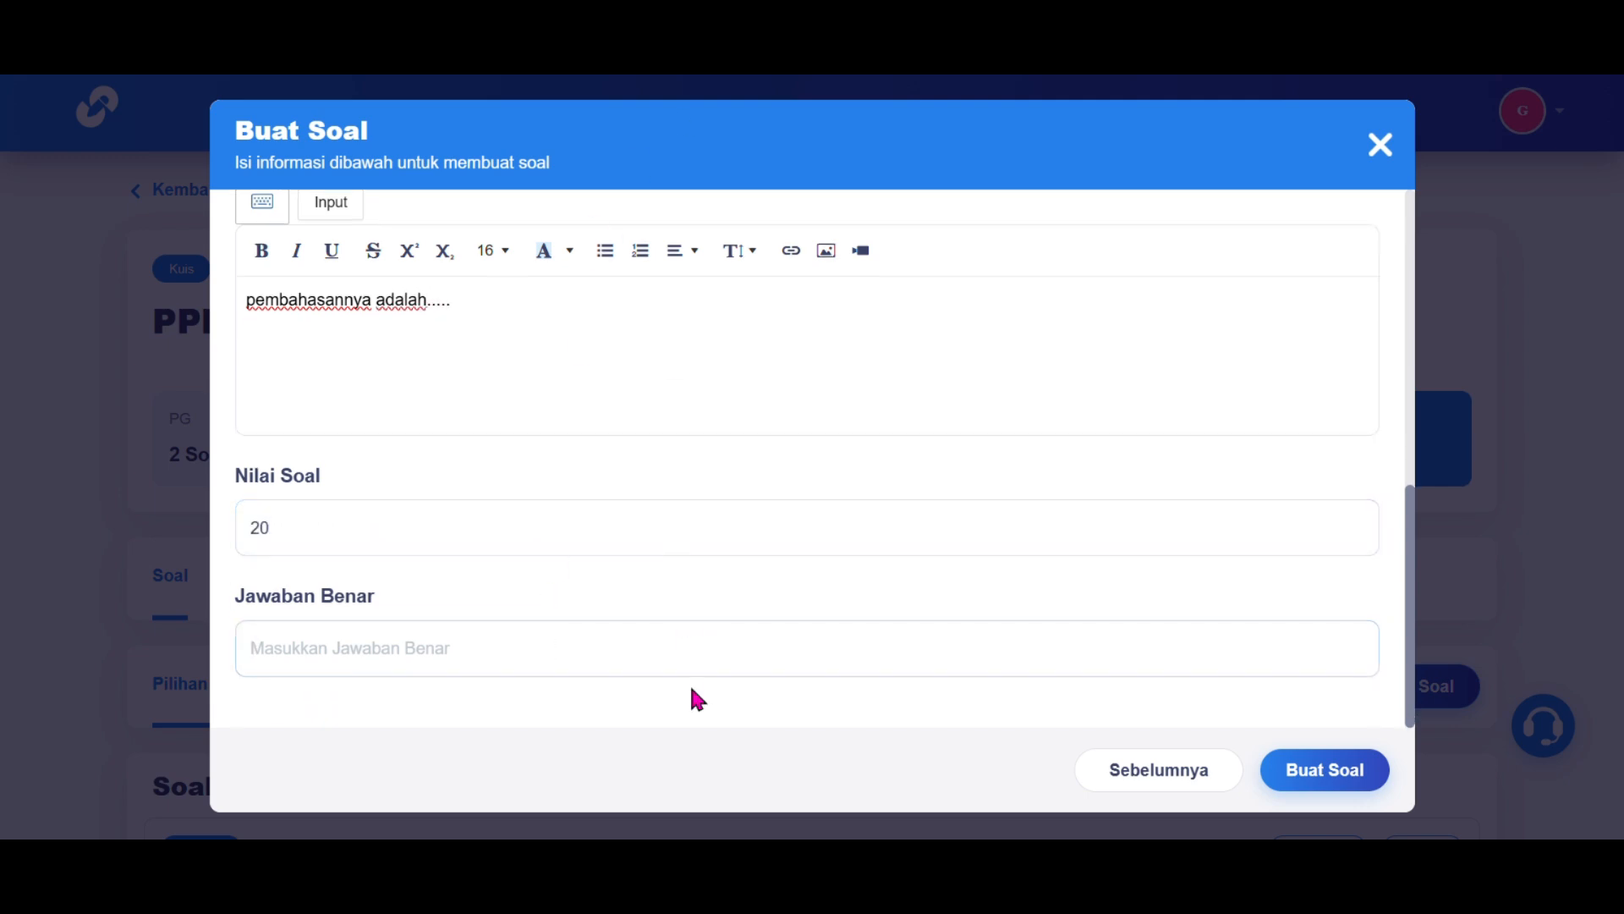
left_click(740, 635)
type("Upaya negara dalam menjamin hak dan keadilan warga negara agar terlindungi dari tindakan sewenang-wenang.")
left_click(1304, 780)
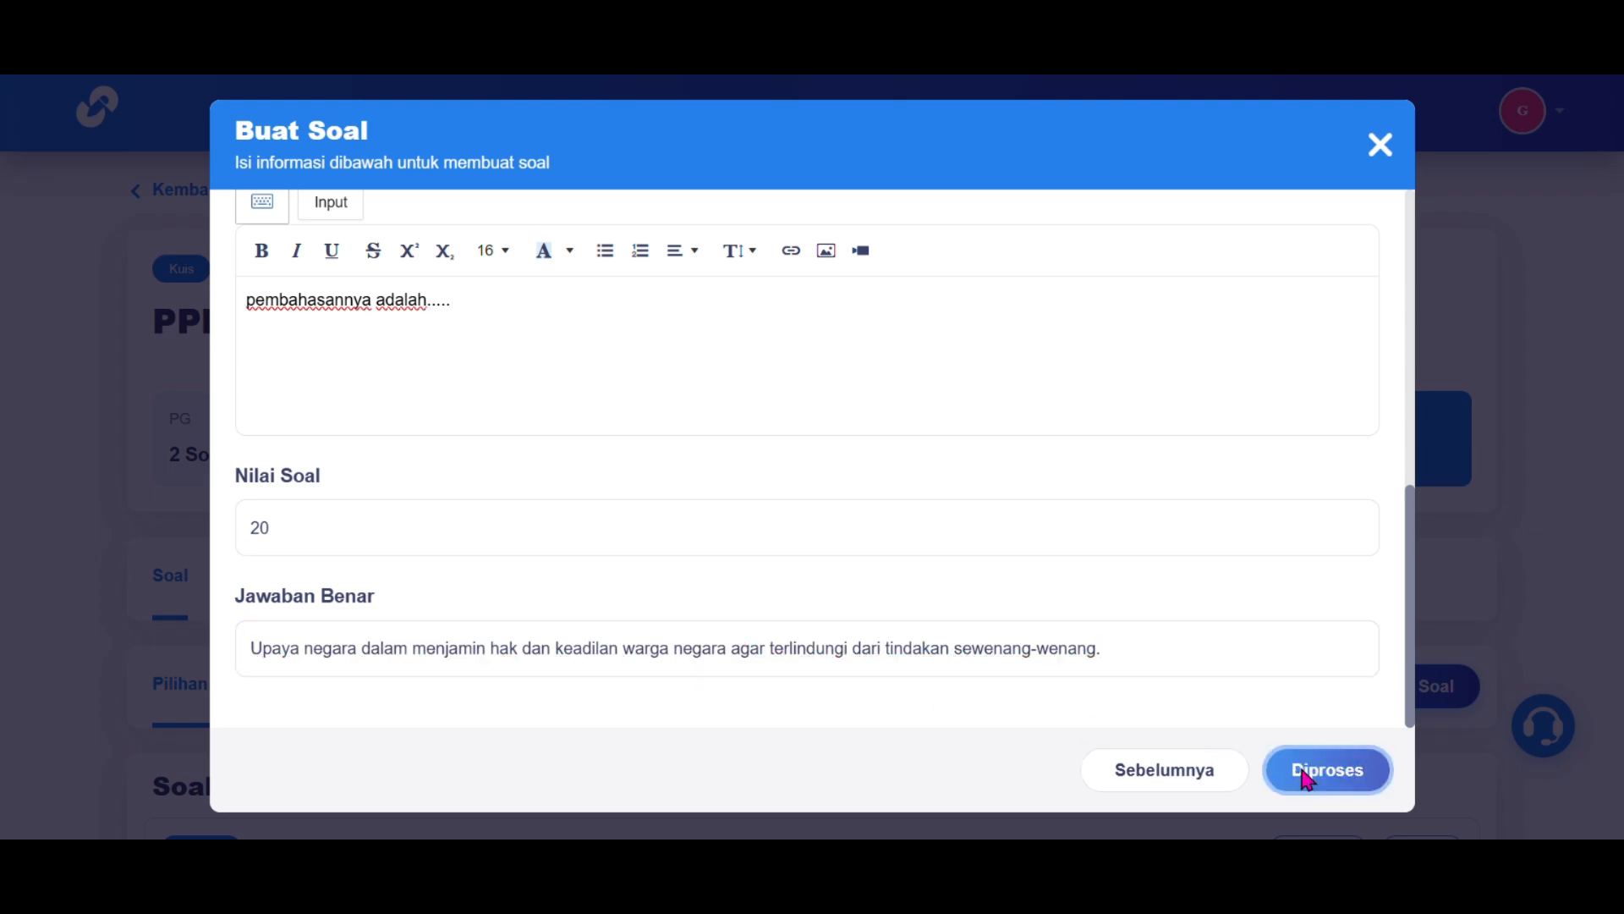
scroll(1020, 491, "down", 5)
Step: Check the Isian list, then start a new question from the Esai tab
left_click(399, 254)
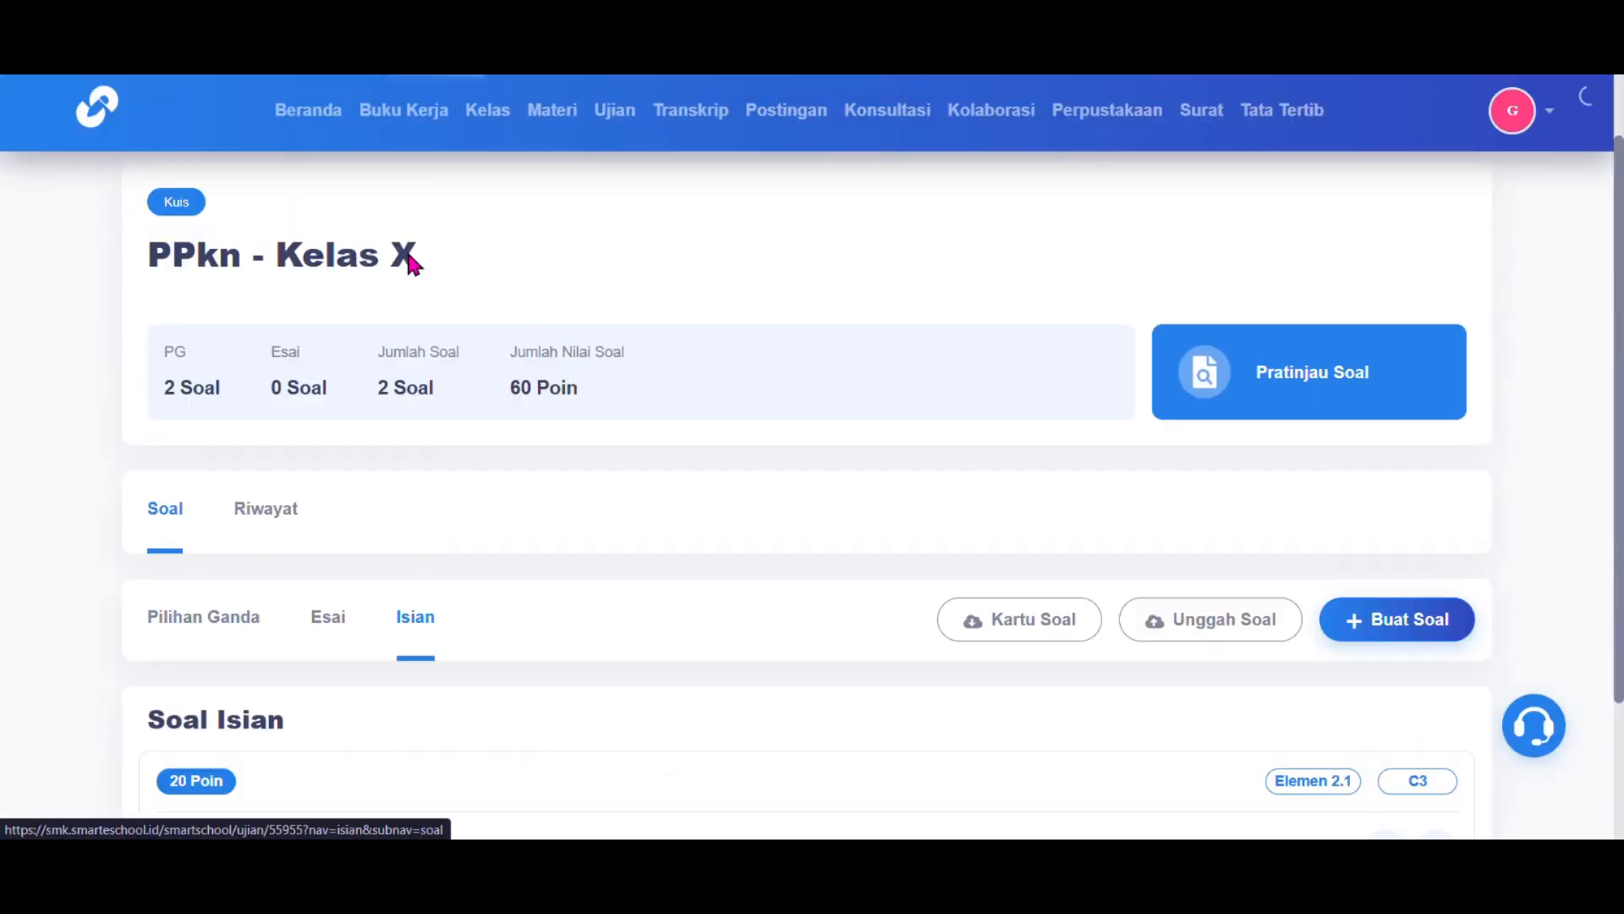
scroll(441, 597, "down", 3)
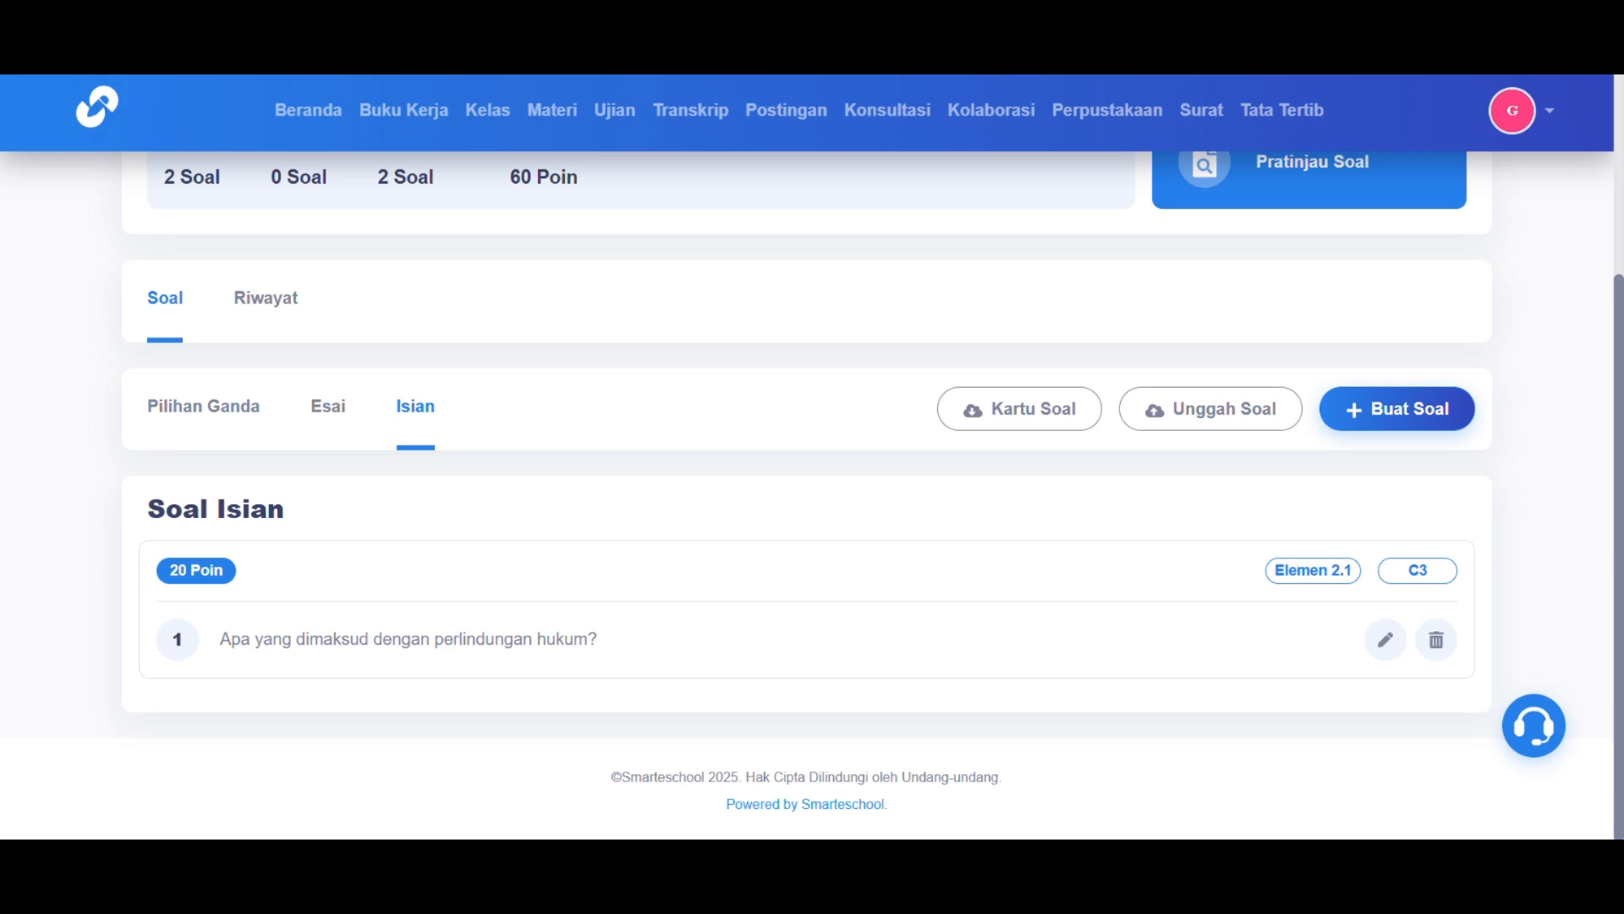
left_click(328, 406)
left_click(1360, 460)
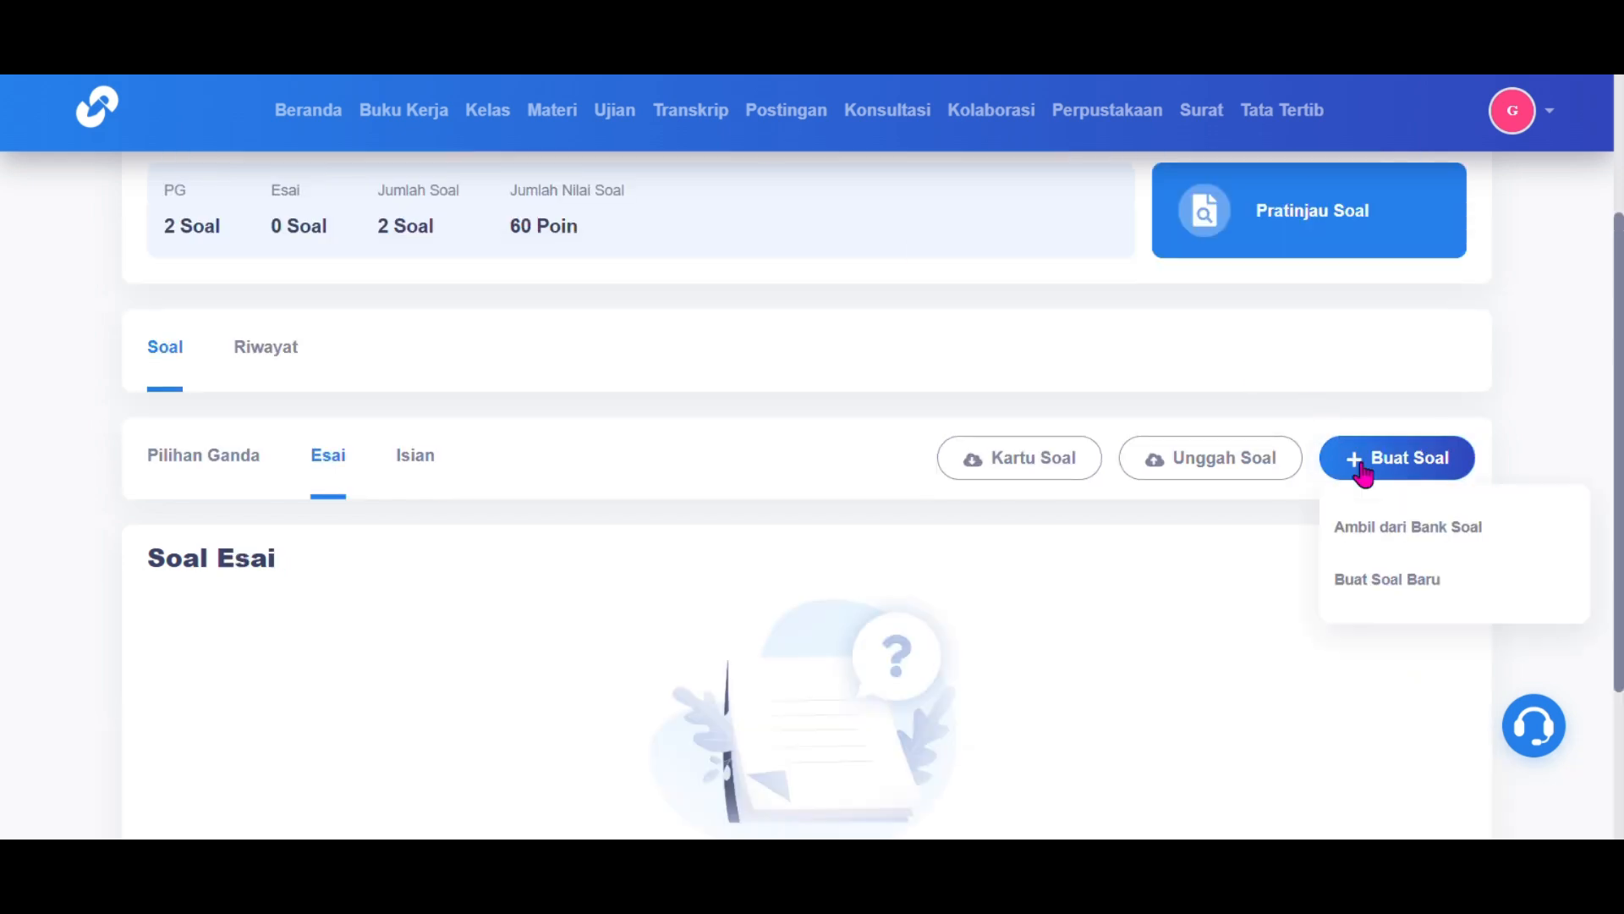
left_click(1380, 582)
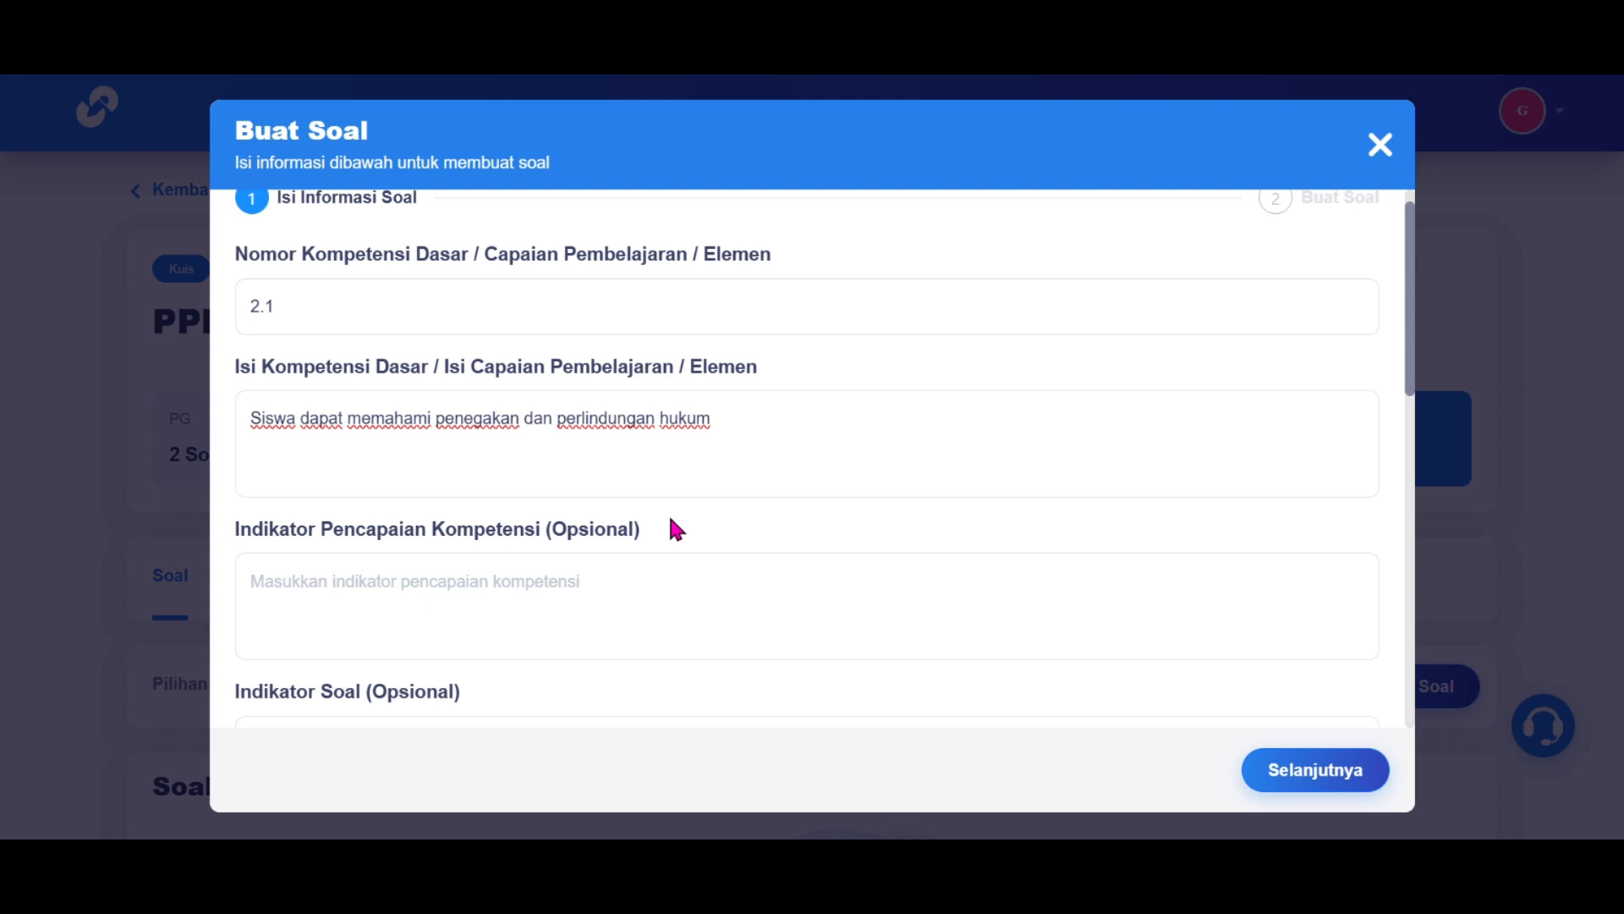
Step: Set level Memahami - c2, form Esai and audio Tidak, and proceed to writing
scroll(668, 516, "down", 10)
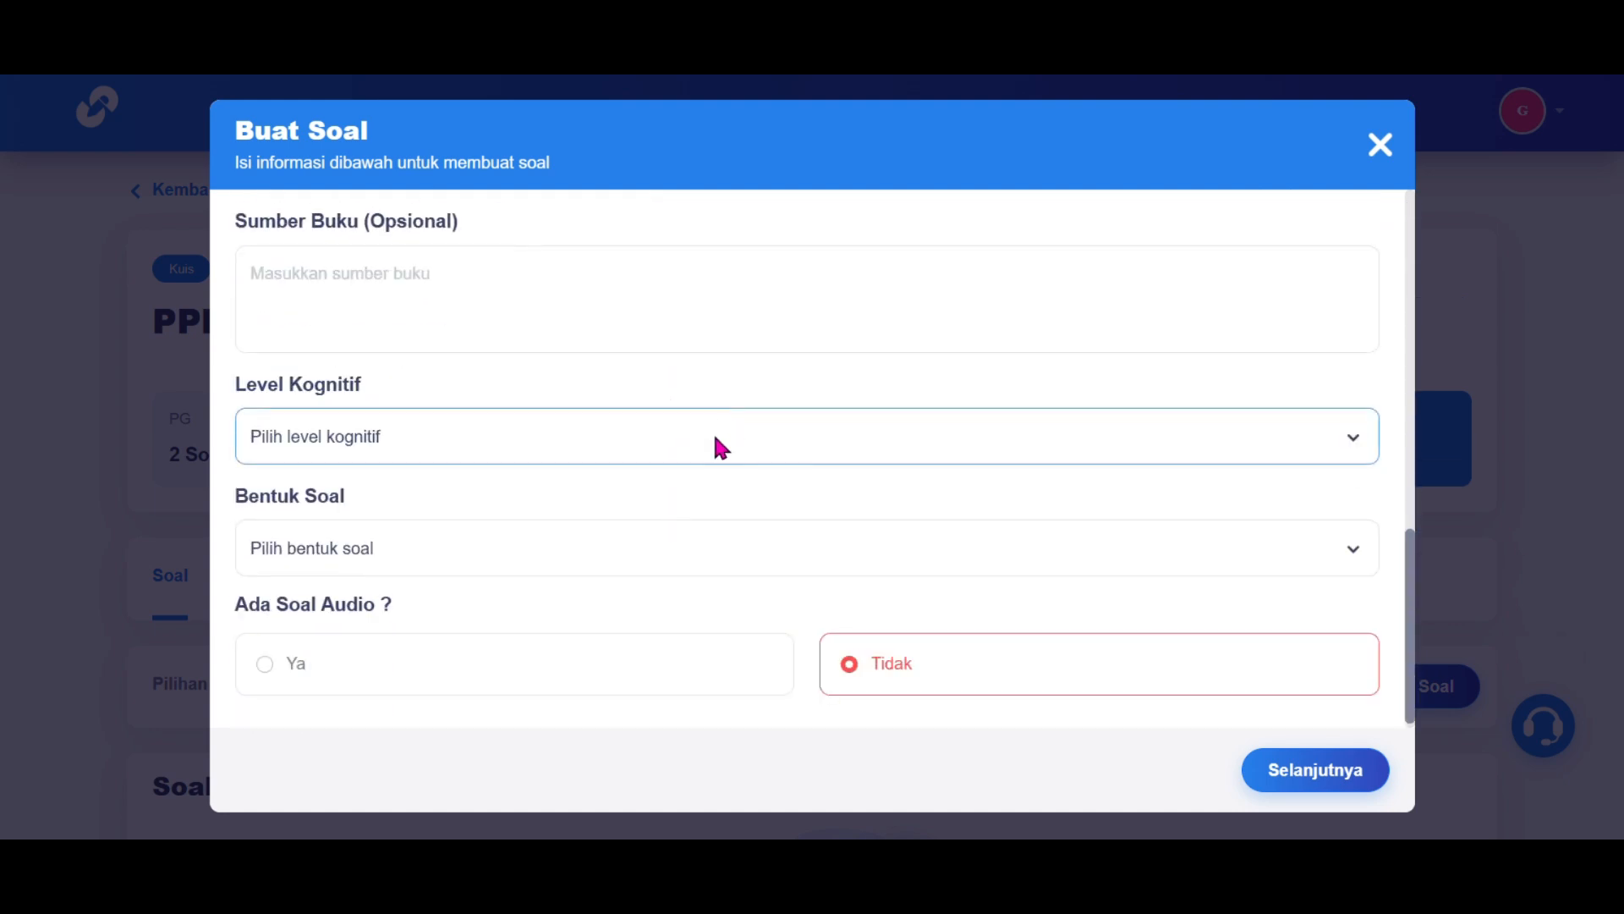
left_click(720, 446)
left_click(684, 508)
left_click(665, 560)
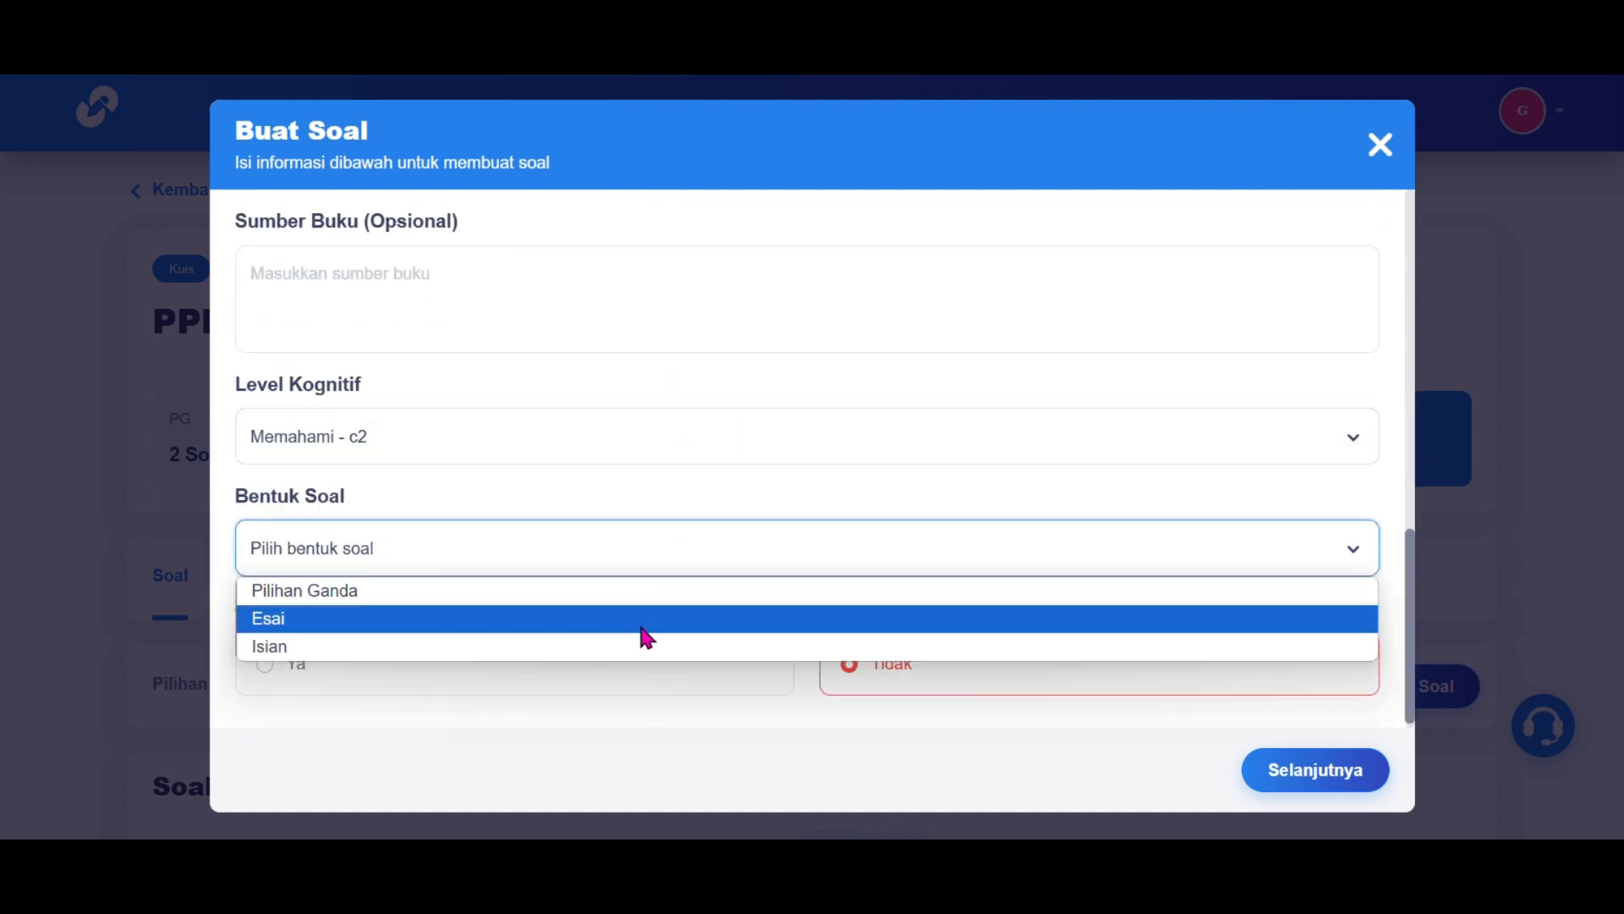
left_click(644, 622)
left_click(928, 667)
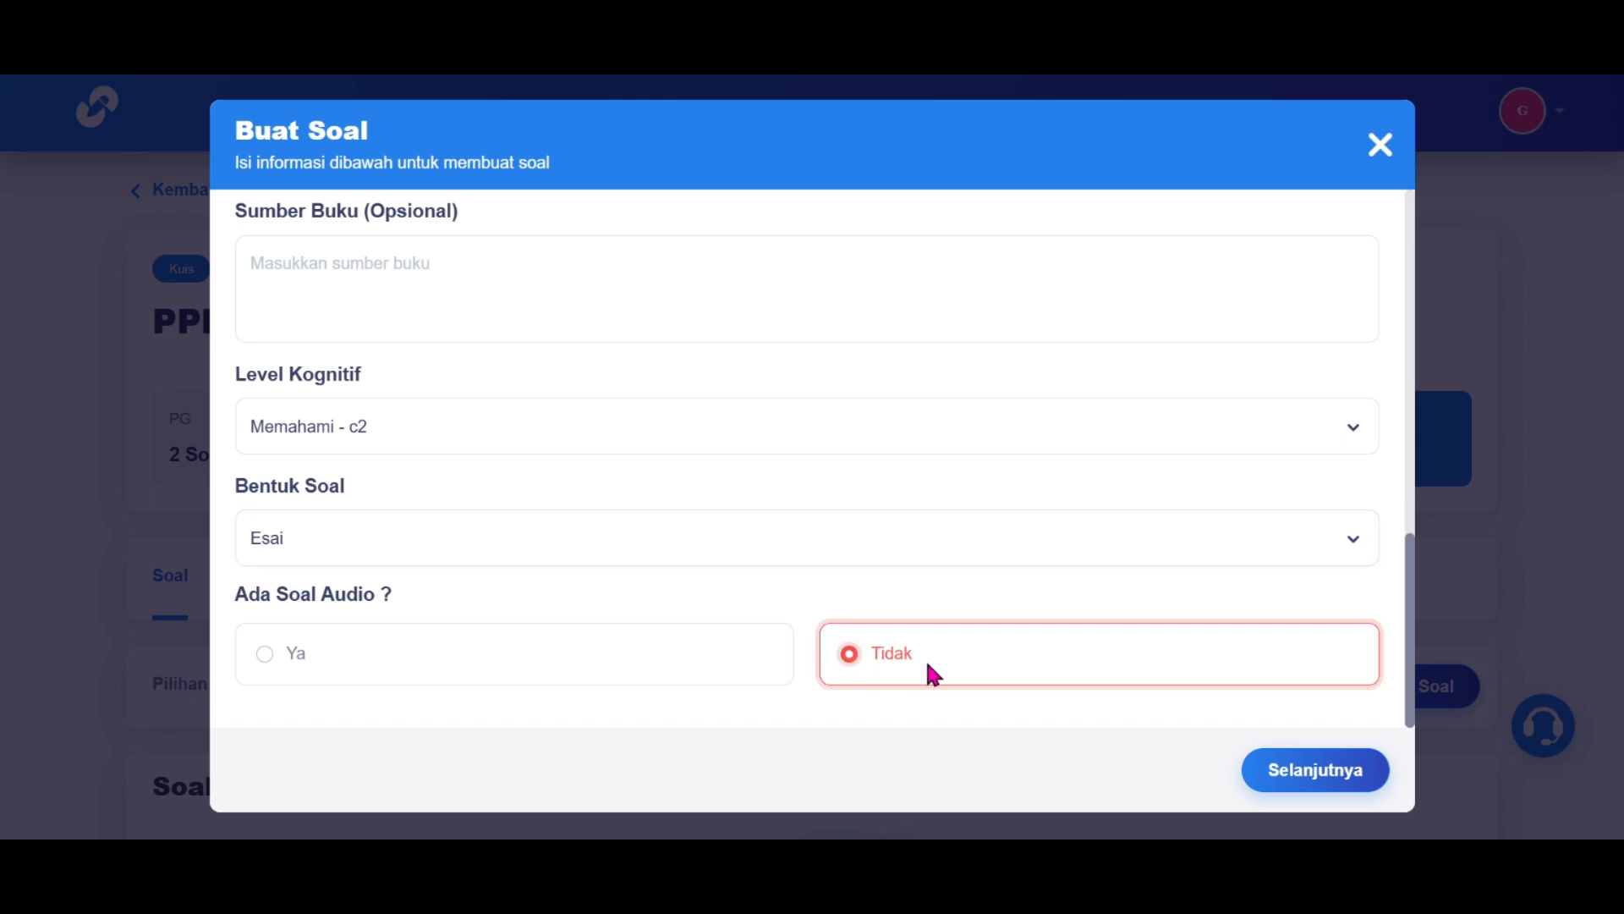
left_click(1278, 770)
scroll(910, 482, "up", 10)
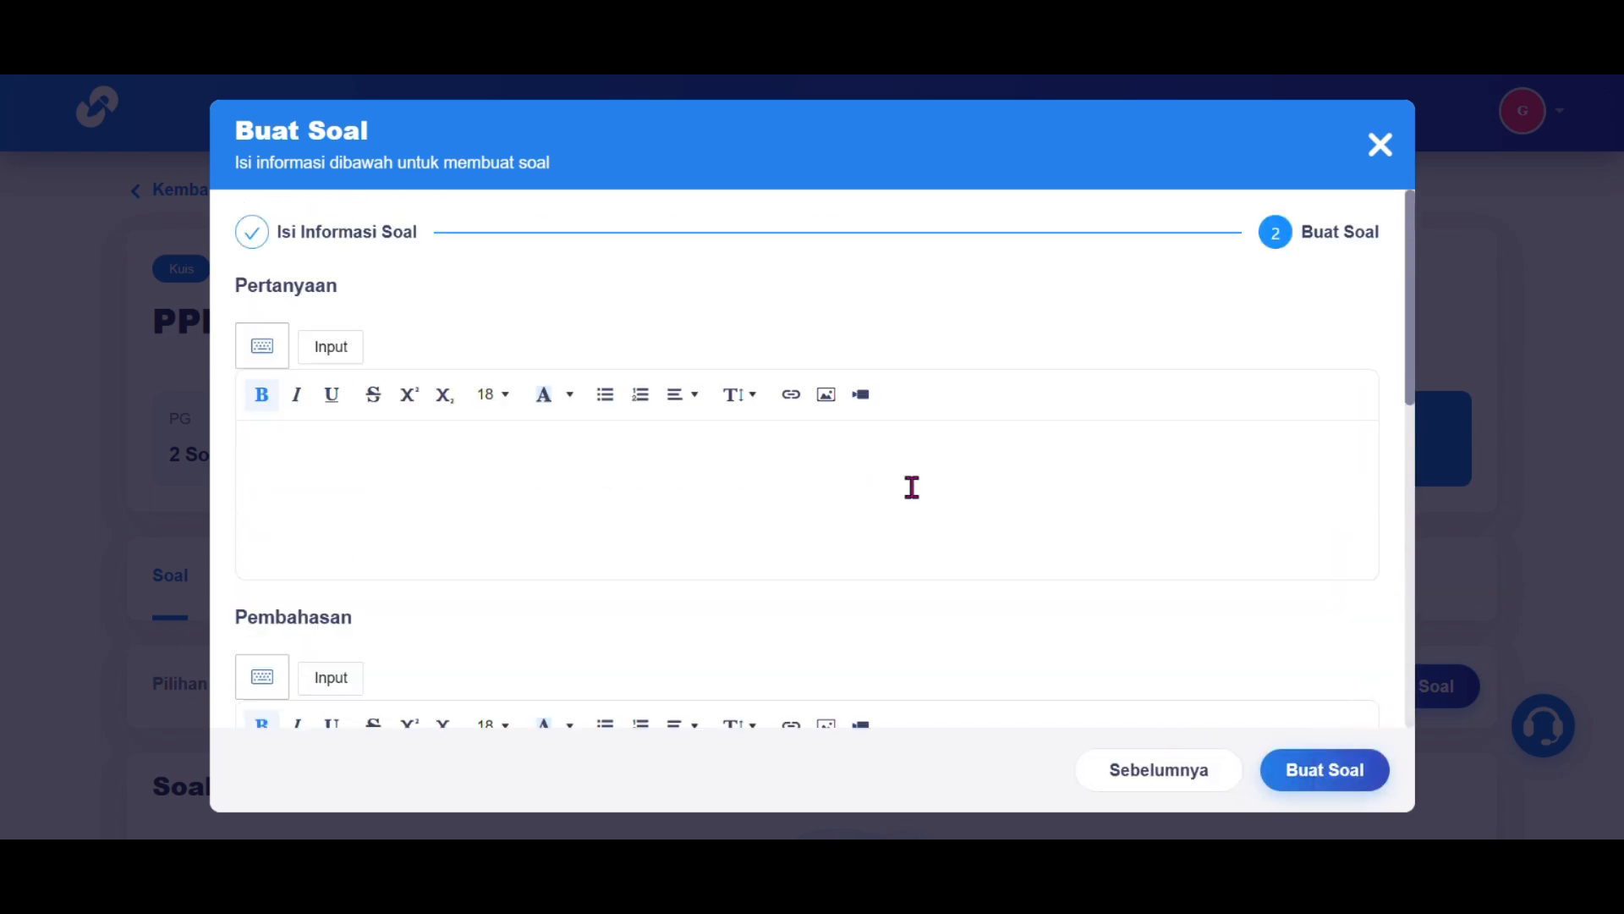
Step: Paste the legal-protection essay question, complete its explanation, and set 20 points
left_click(623, 479)
type("Jelaskan pentingnya perlindungan hukum bagi masyarakat!")
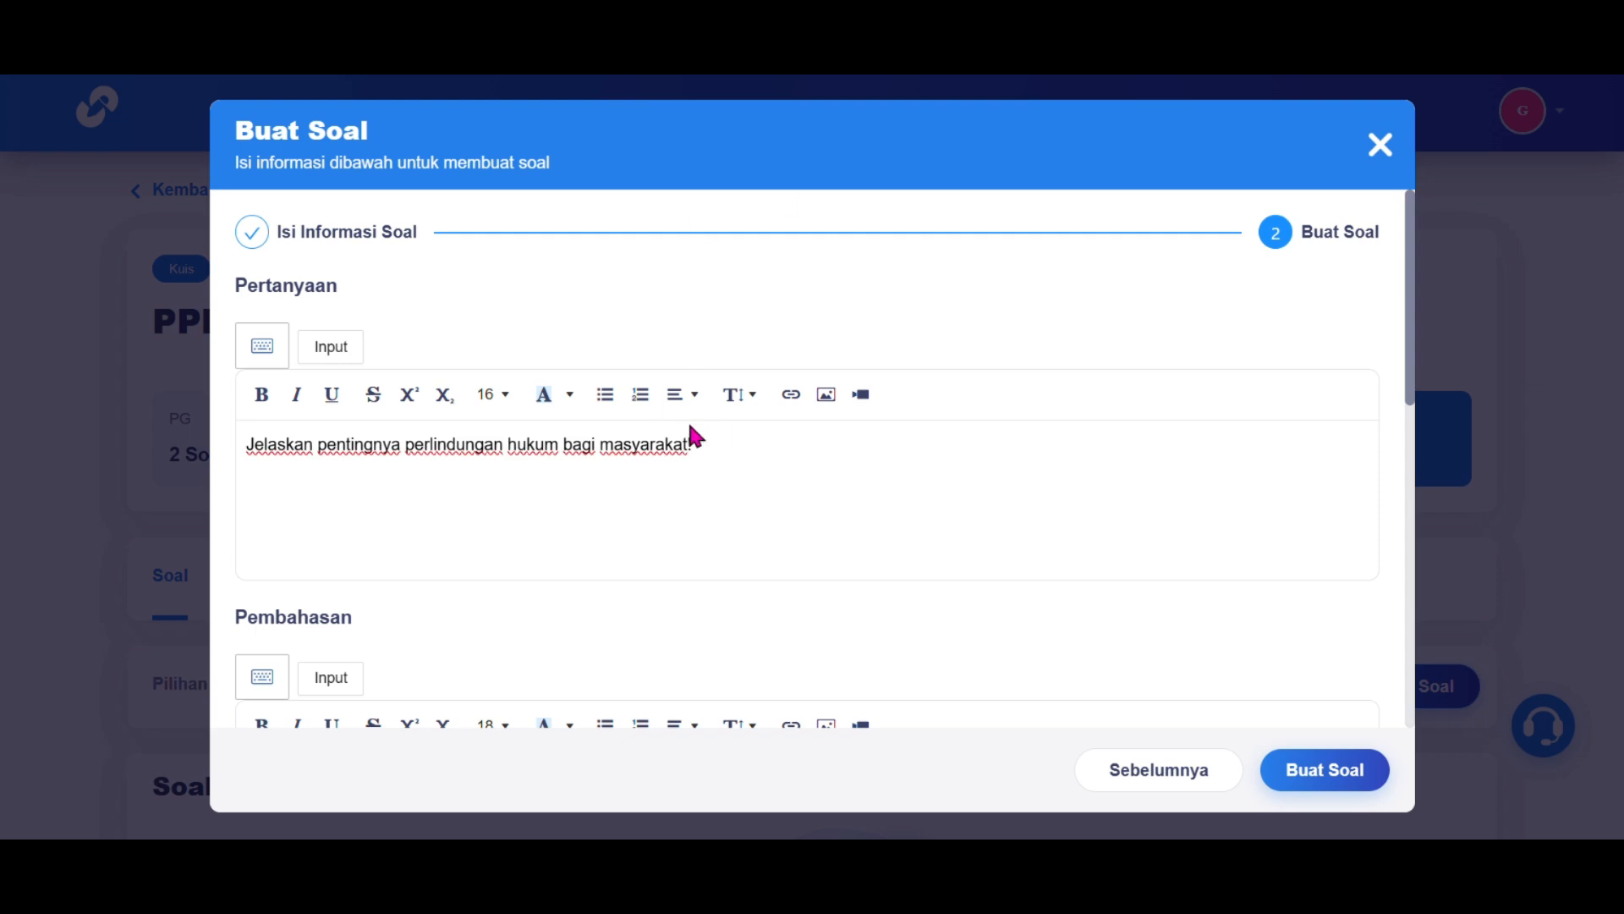
scroll(691, 429, "down", 5)
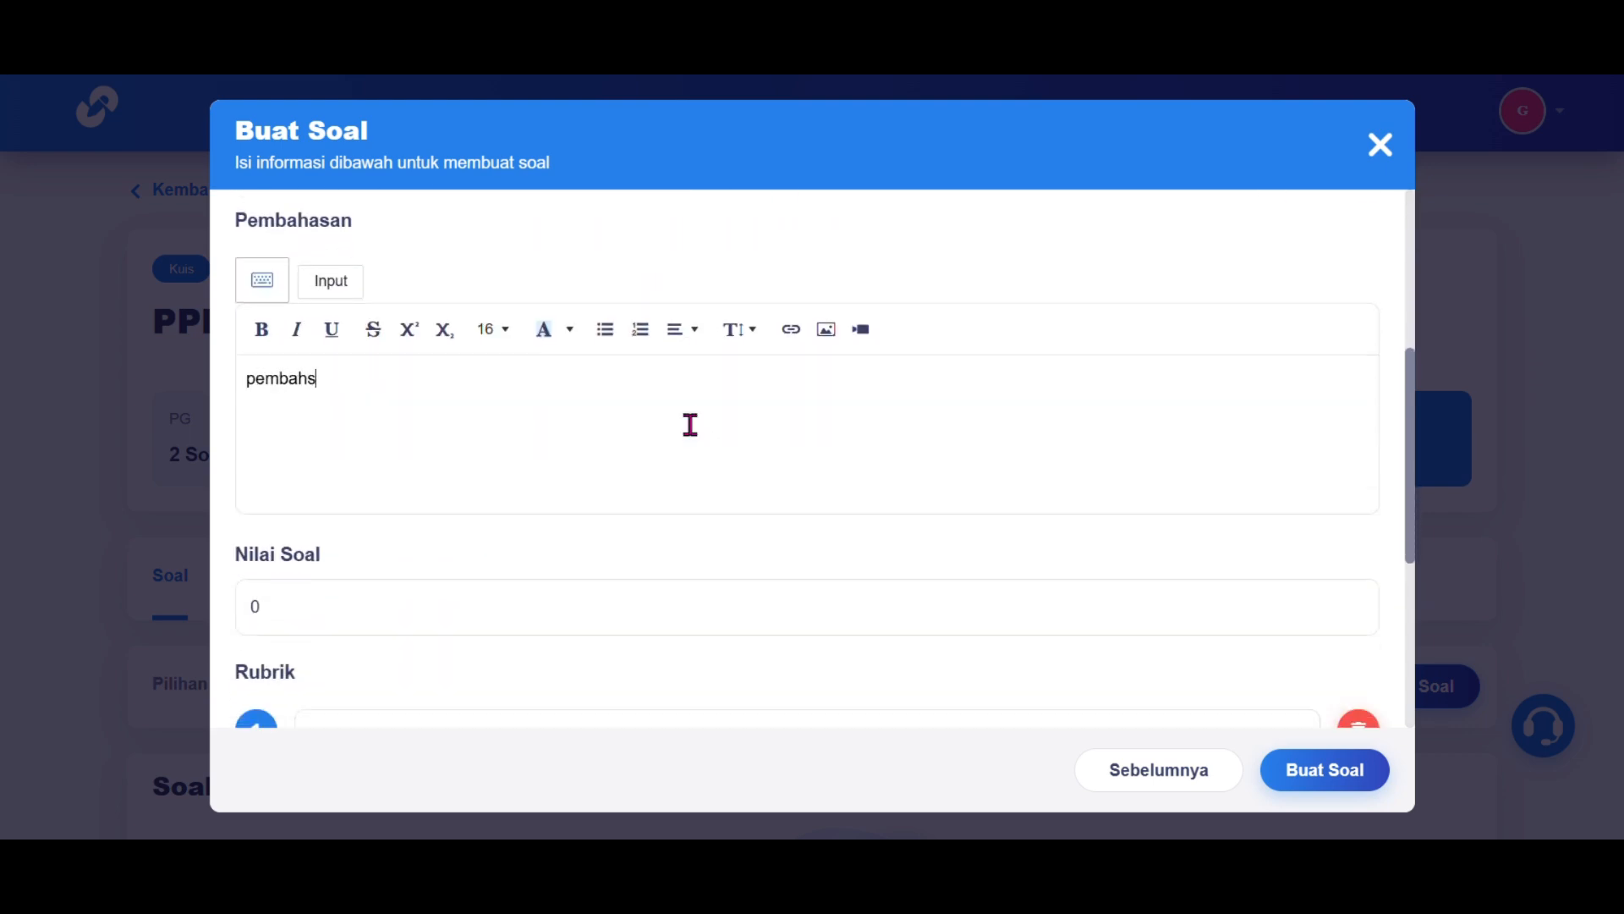
type("annya adalah.....")
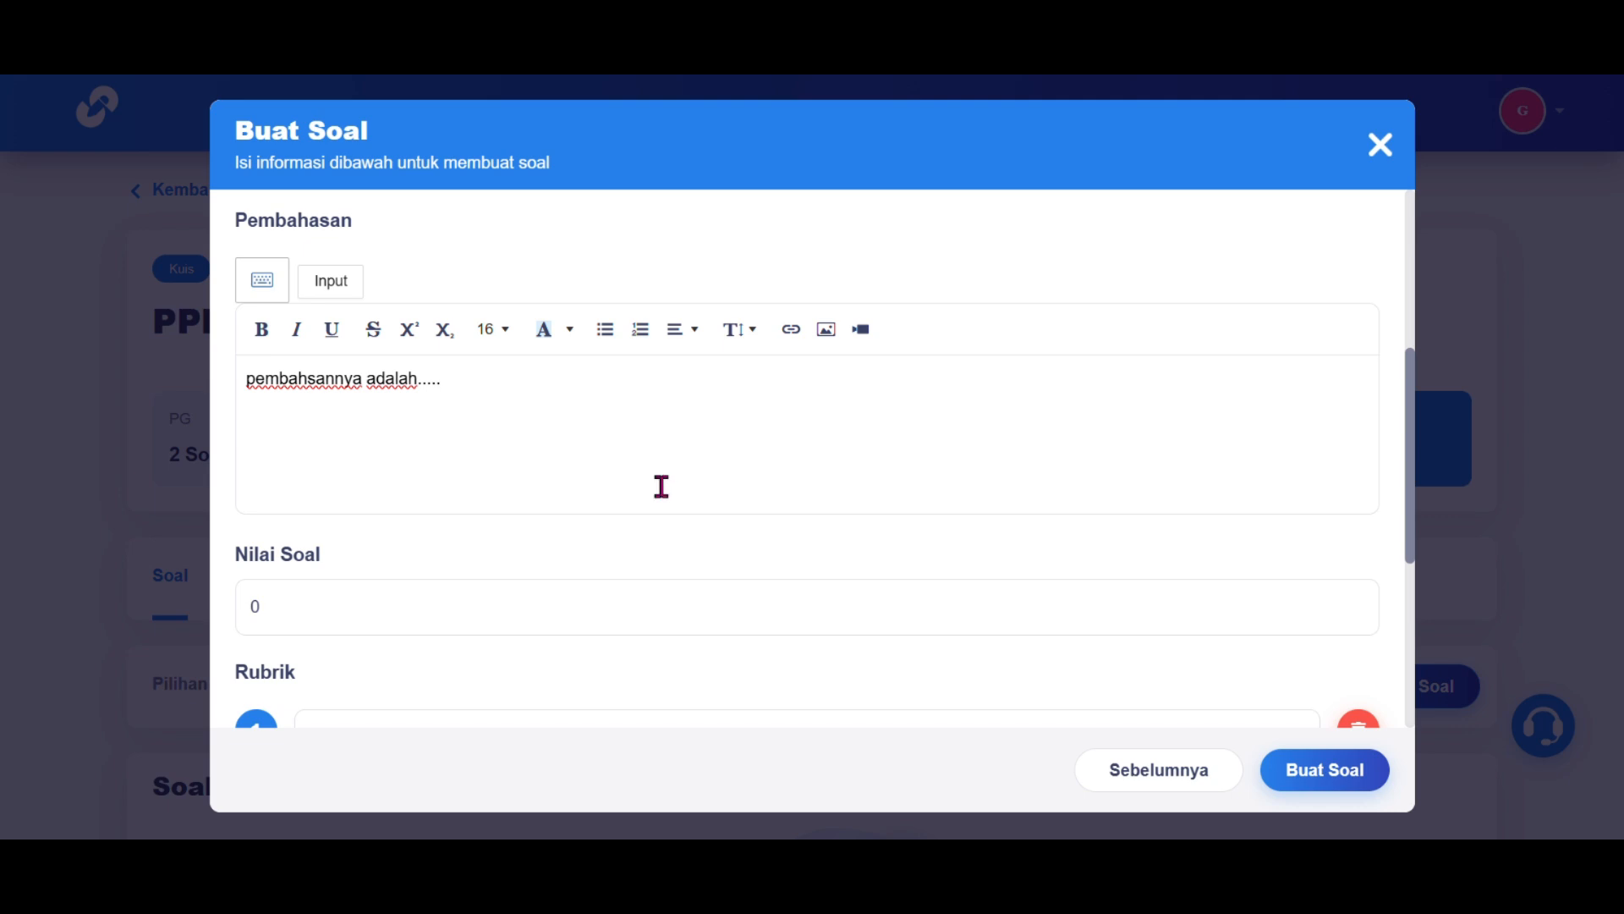
left_click(616, 624)
key("BackSpace")
type("20")
Step: Extend the rubric indicator with 'dan memahami pentingnya perlindungan hukum'
scroll(615, 624, "down", 2)
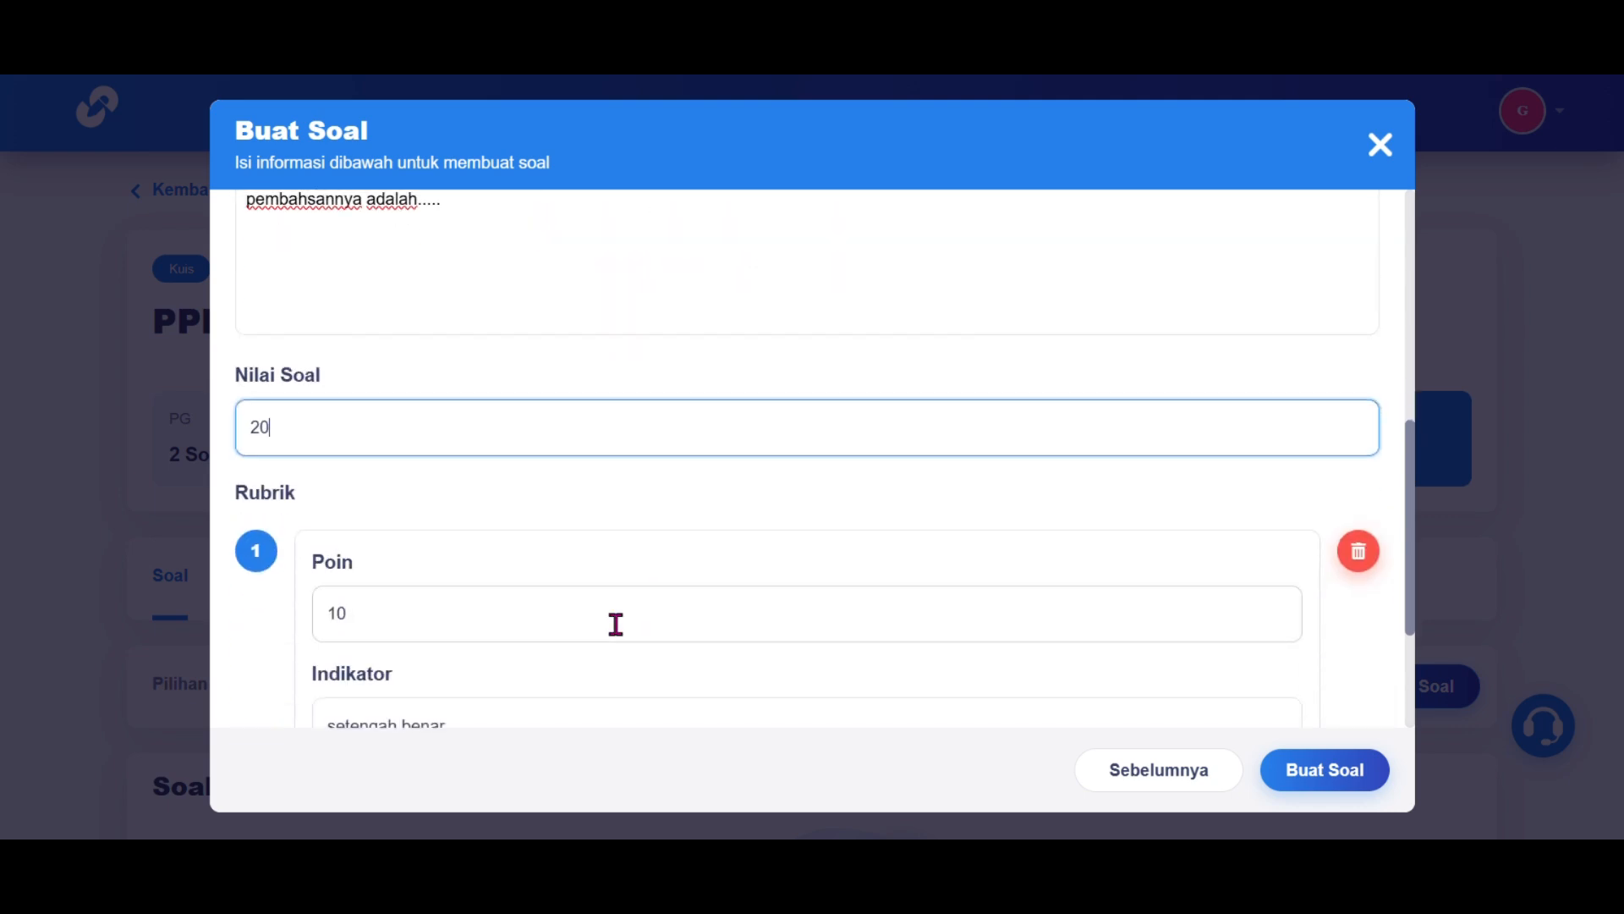
scroll(616, 624, "down", 3)
scroll(554, 603, "up", 4)
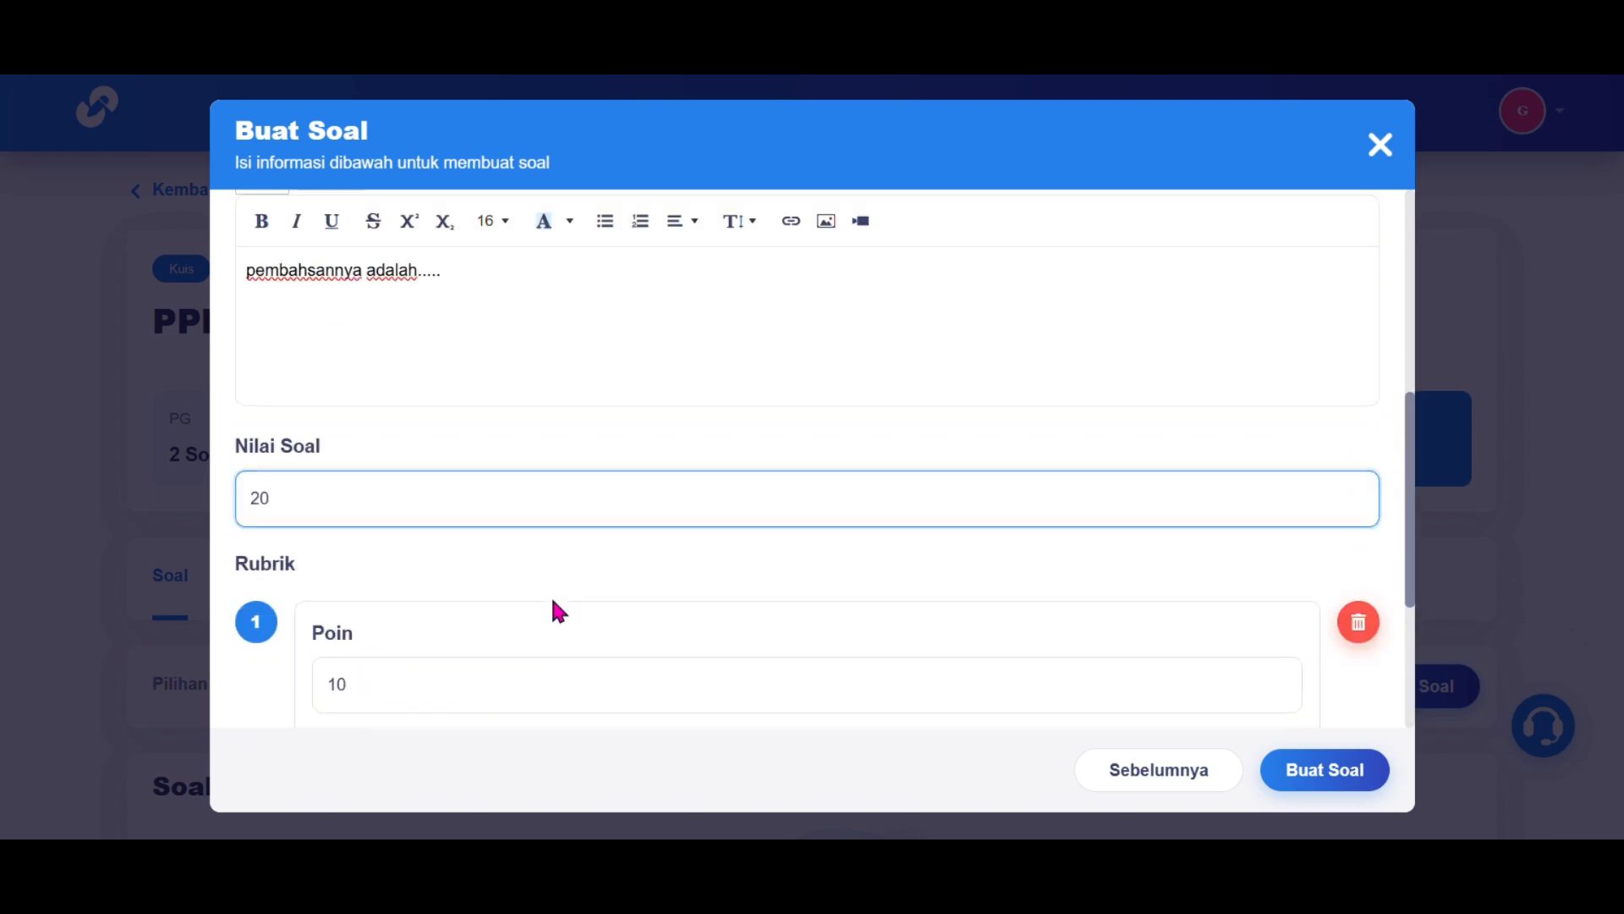
scroll(555, 608, "up", 1)
scroll(551, 600, "down", 3)
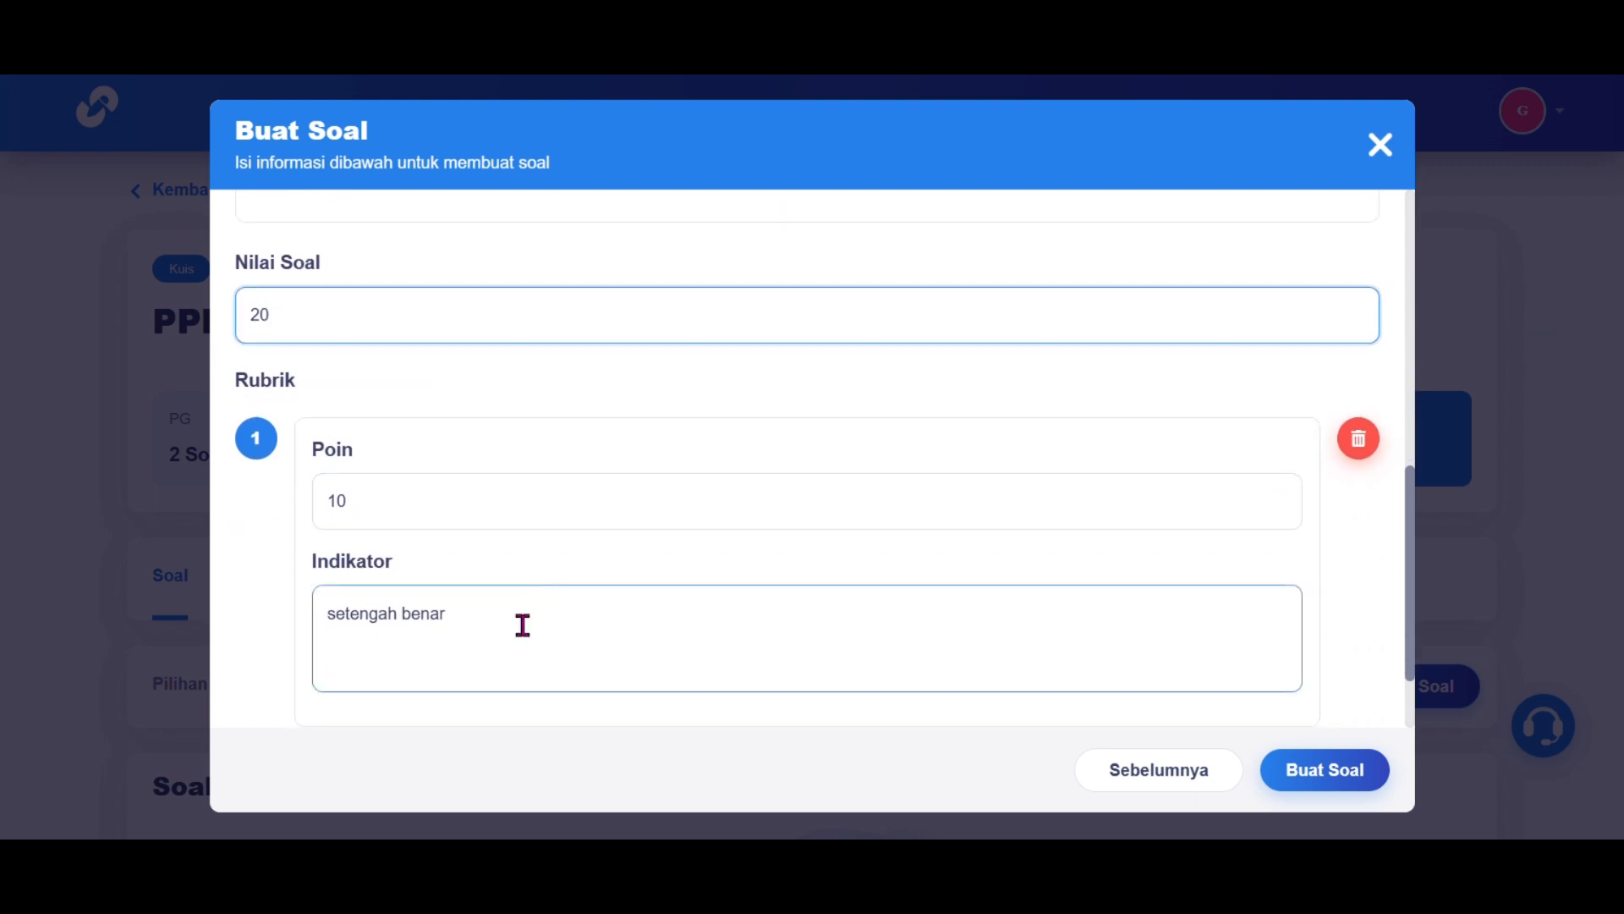
scroll(523, 625, "down", 1)
scroll(533, 425, "down", 1)
left_click(514, 497)
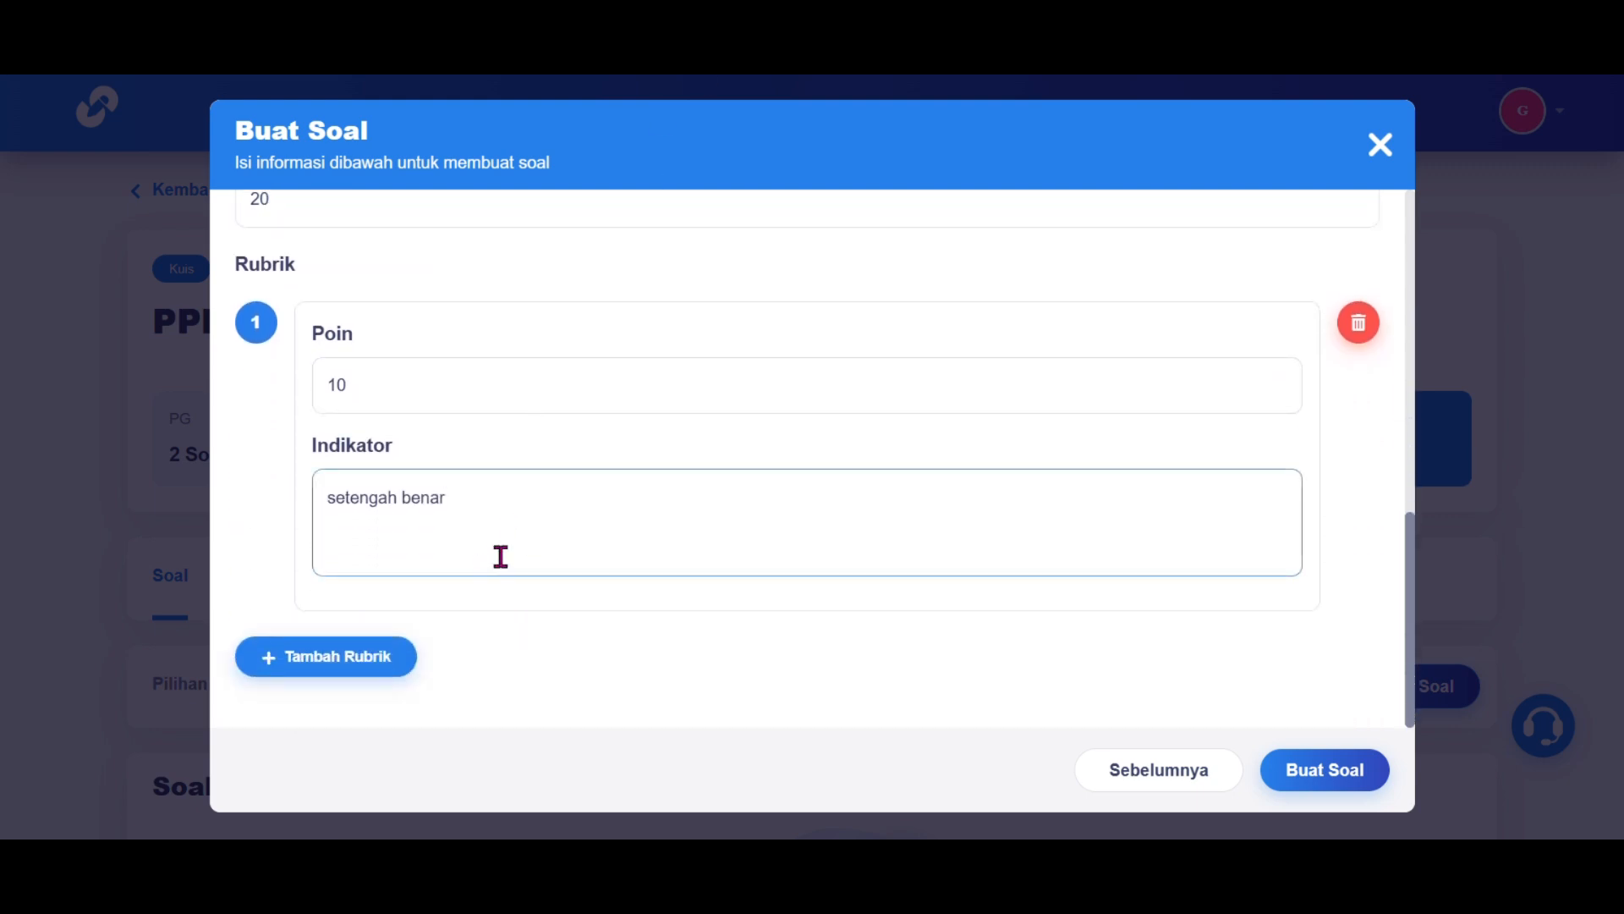
double_click(501, 556)
left_click(539, 509)
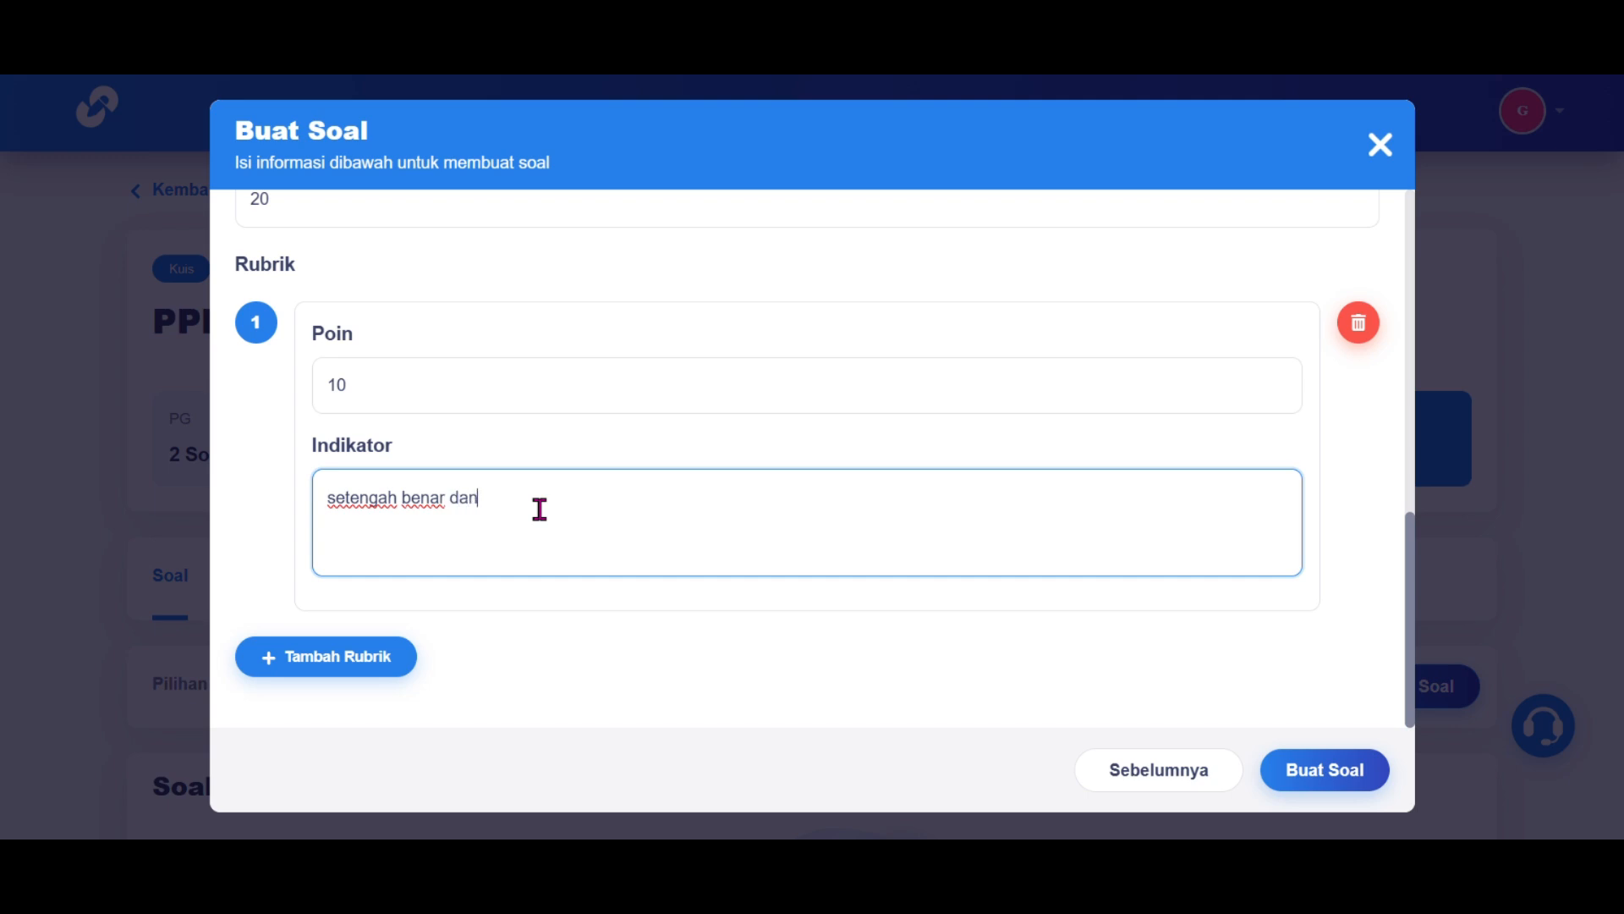
type("dan memahami pentingnya perlindungan hukum")
scroll(602, 465, "up", 1)
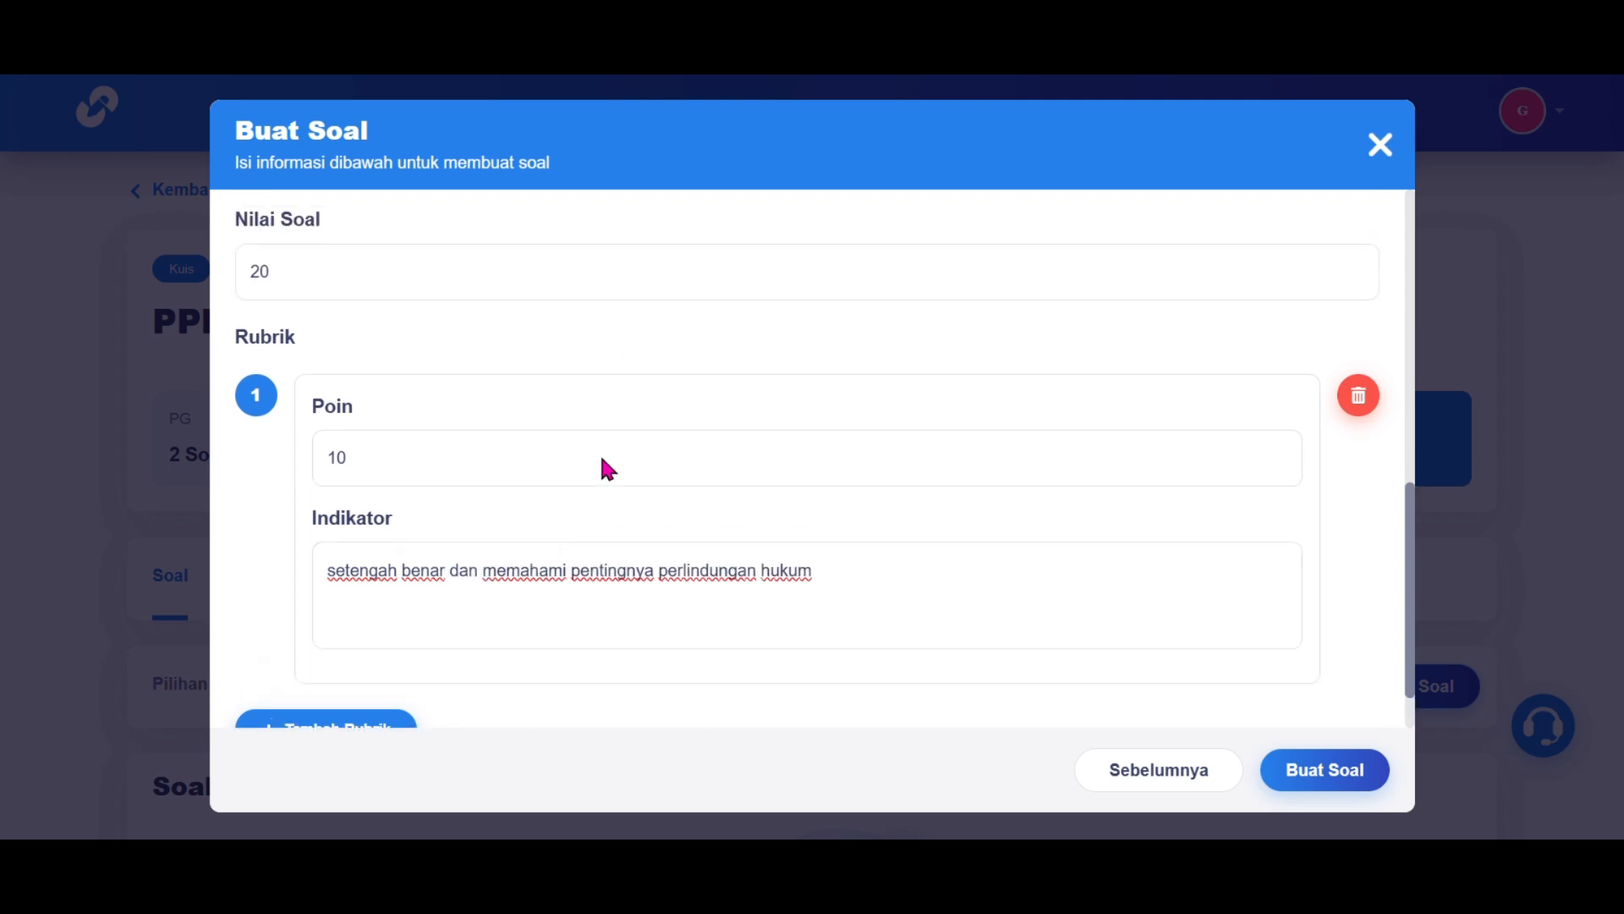
left_click(334, 623)
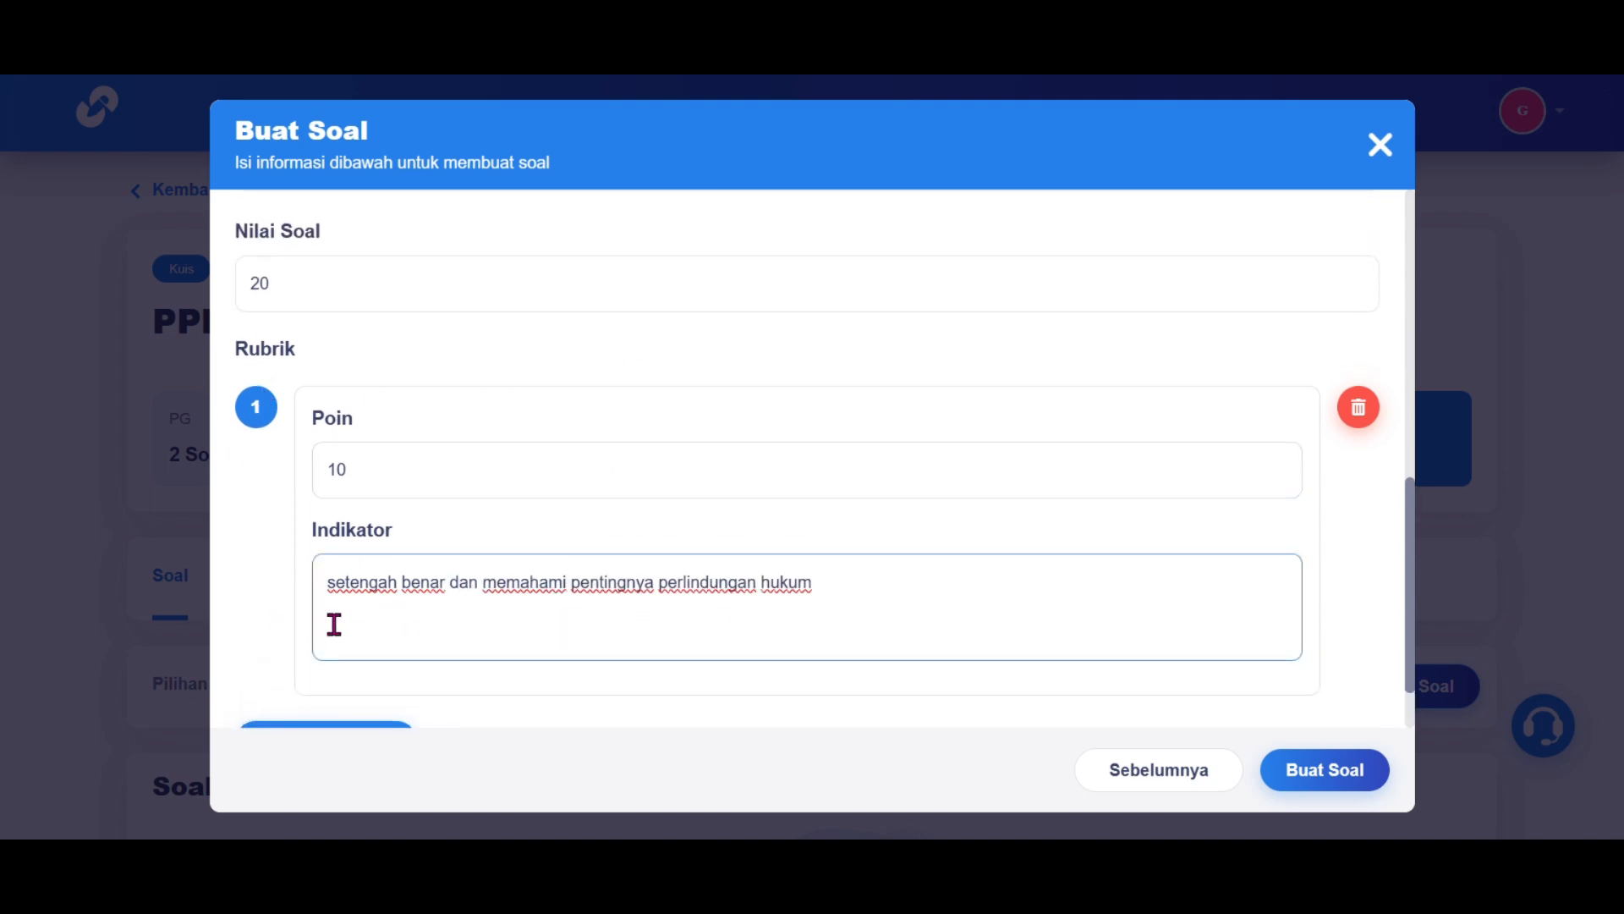
scroll(773, 641, "down", 1)
left_click(1331, 769)
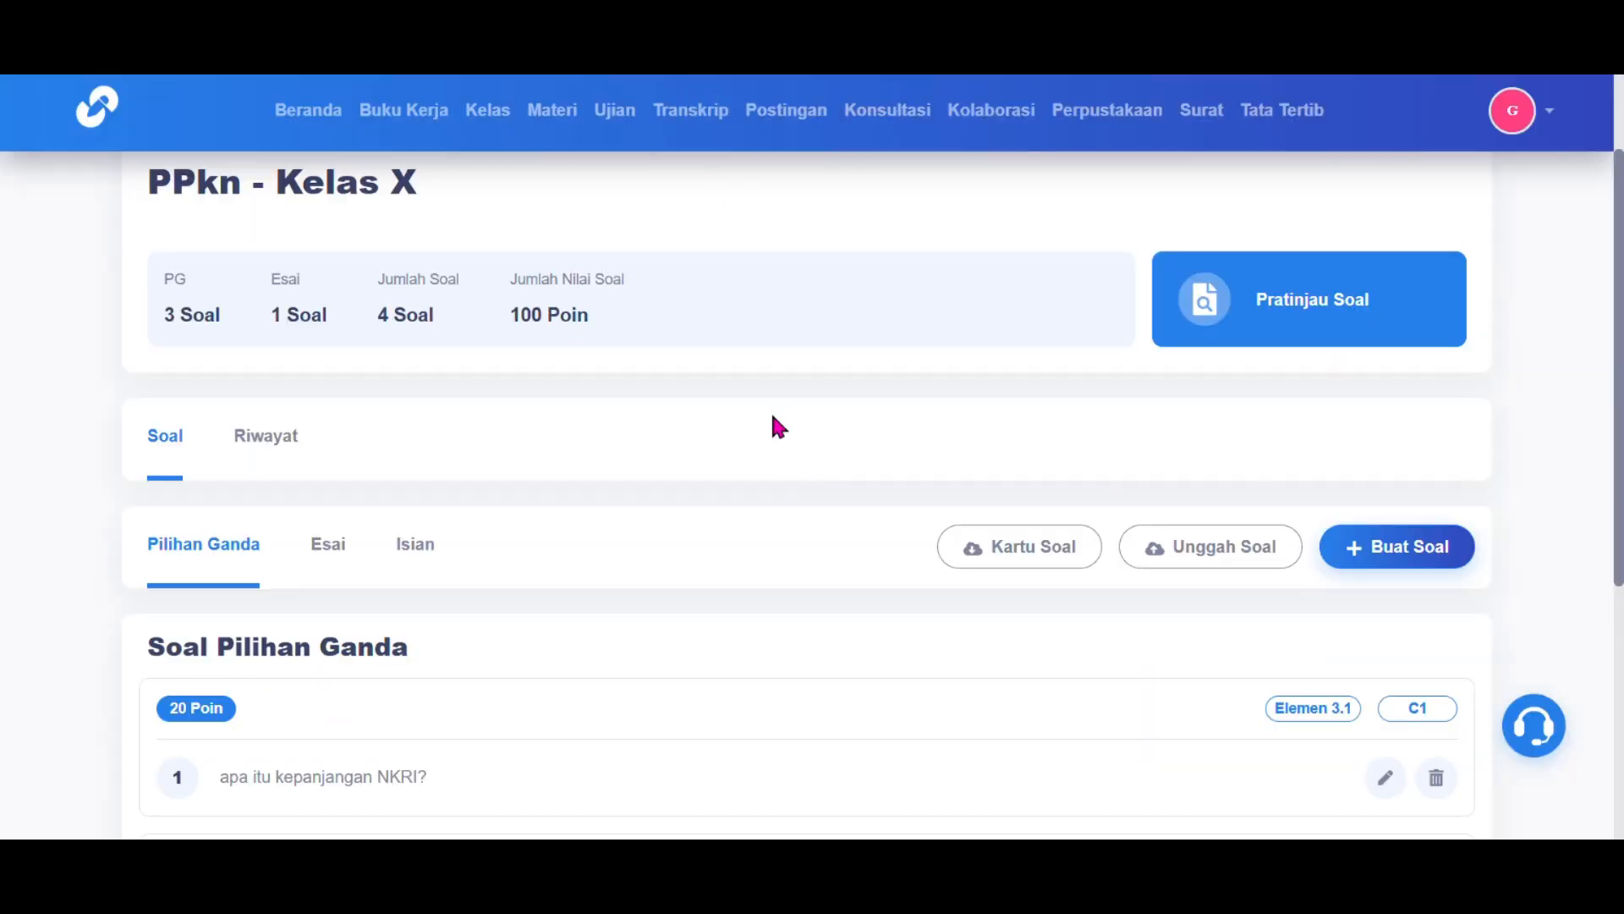
scroll(779, 448, "up", 1)
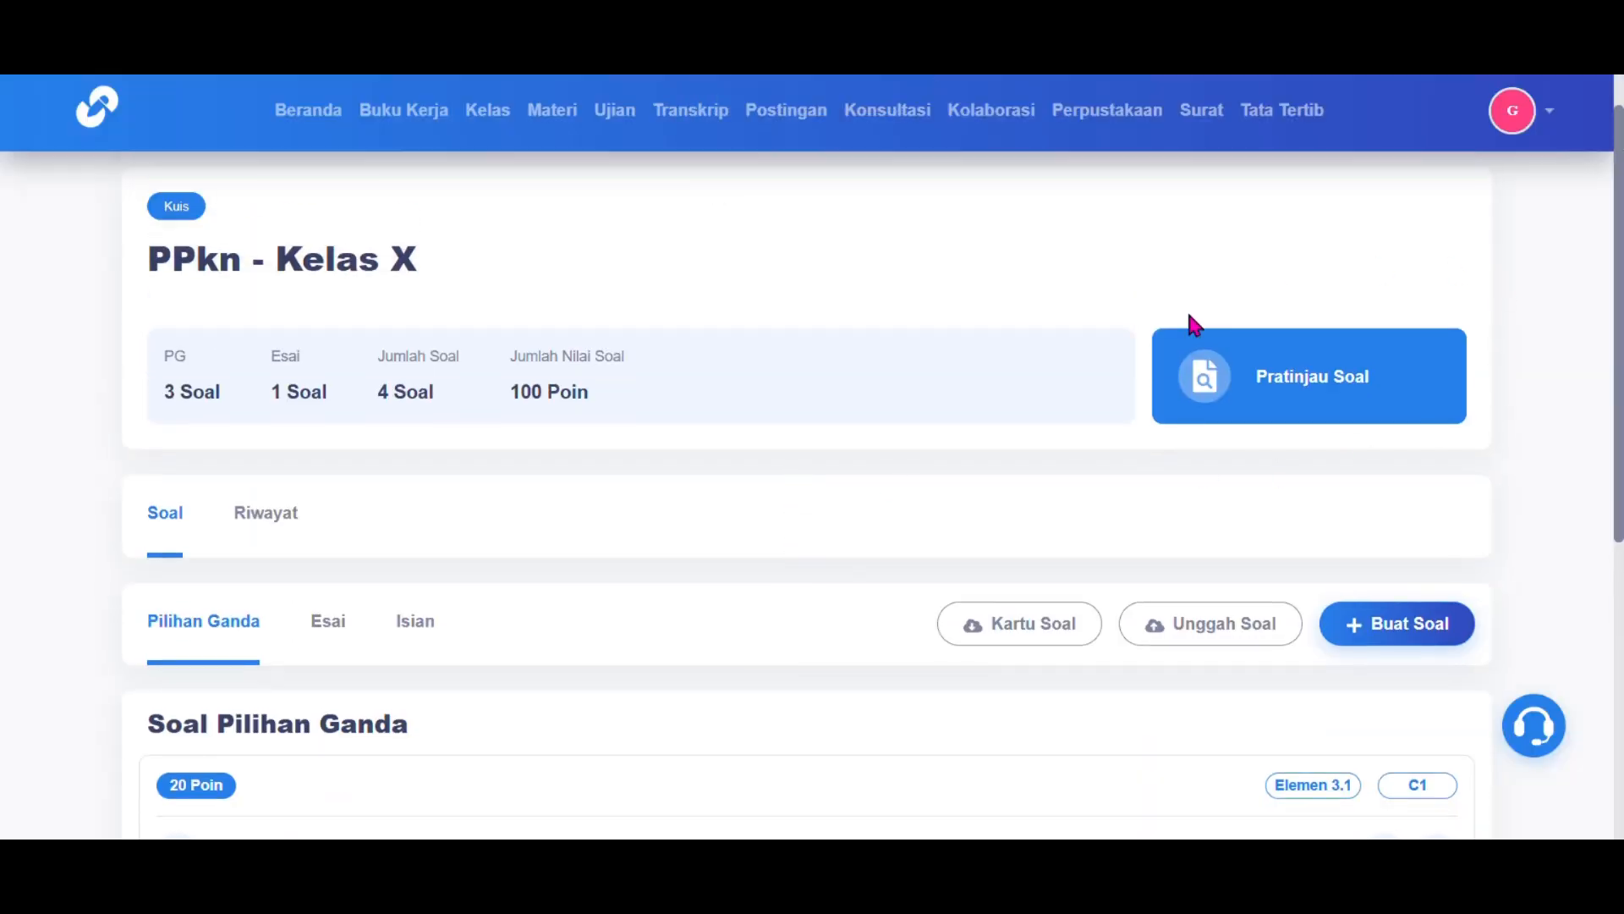
left_click(1321, 381)
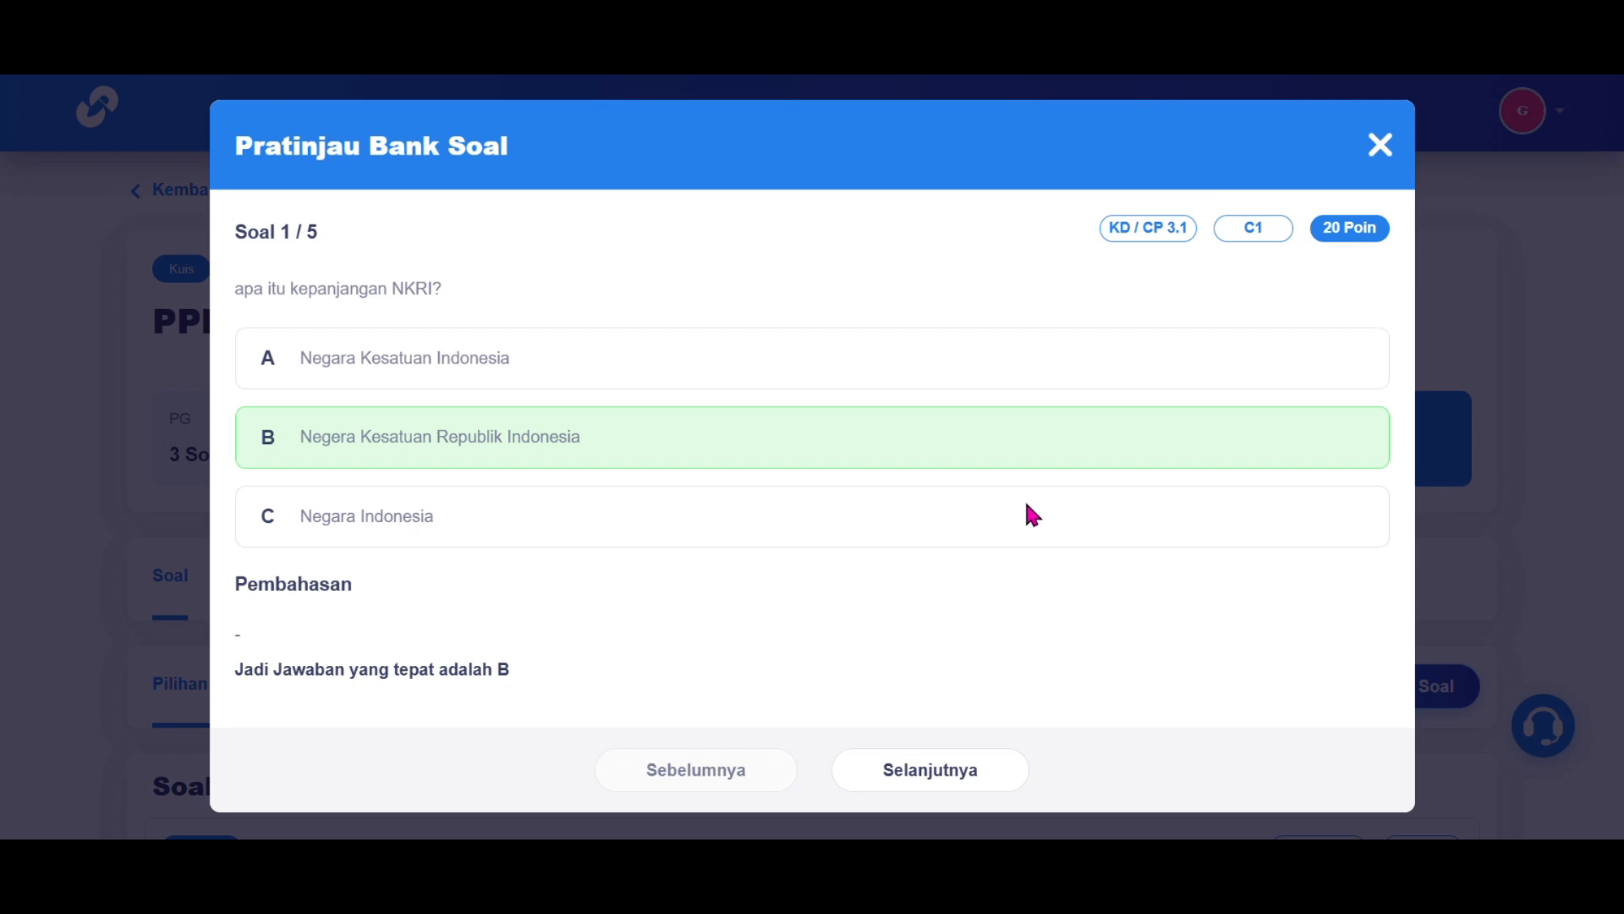
left_click(968, 784)
left_click(965, 784)
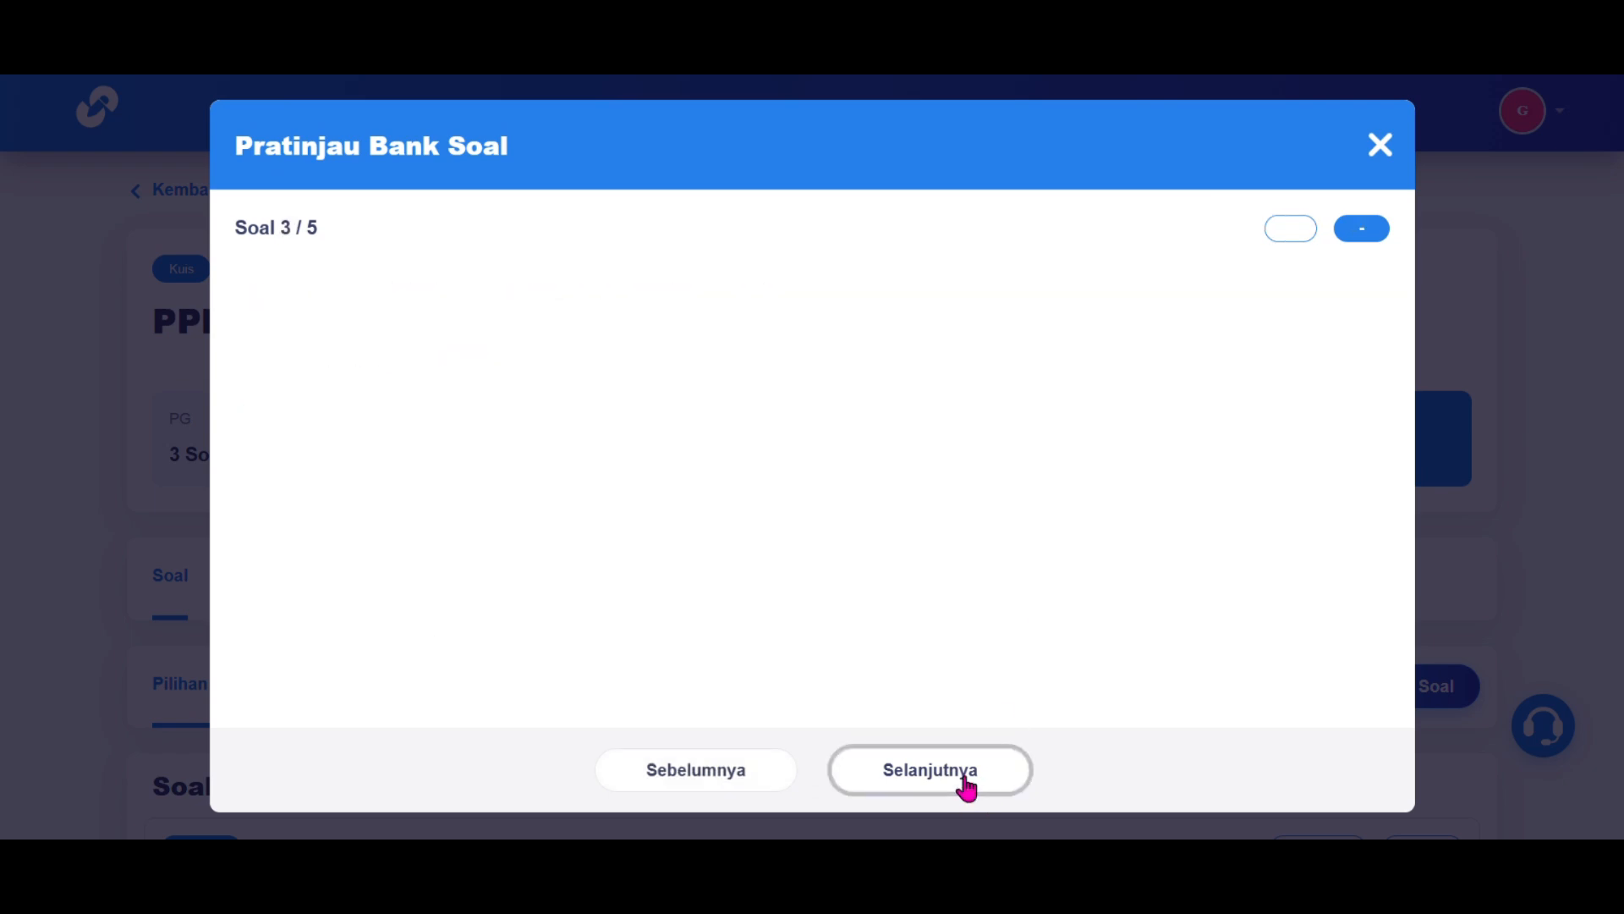
left_click(965, 785)
left_click(965, 785)
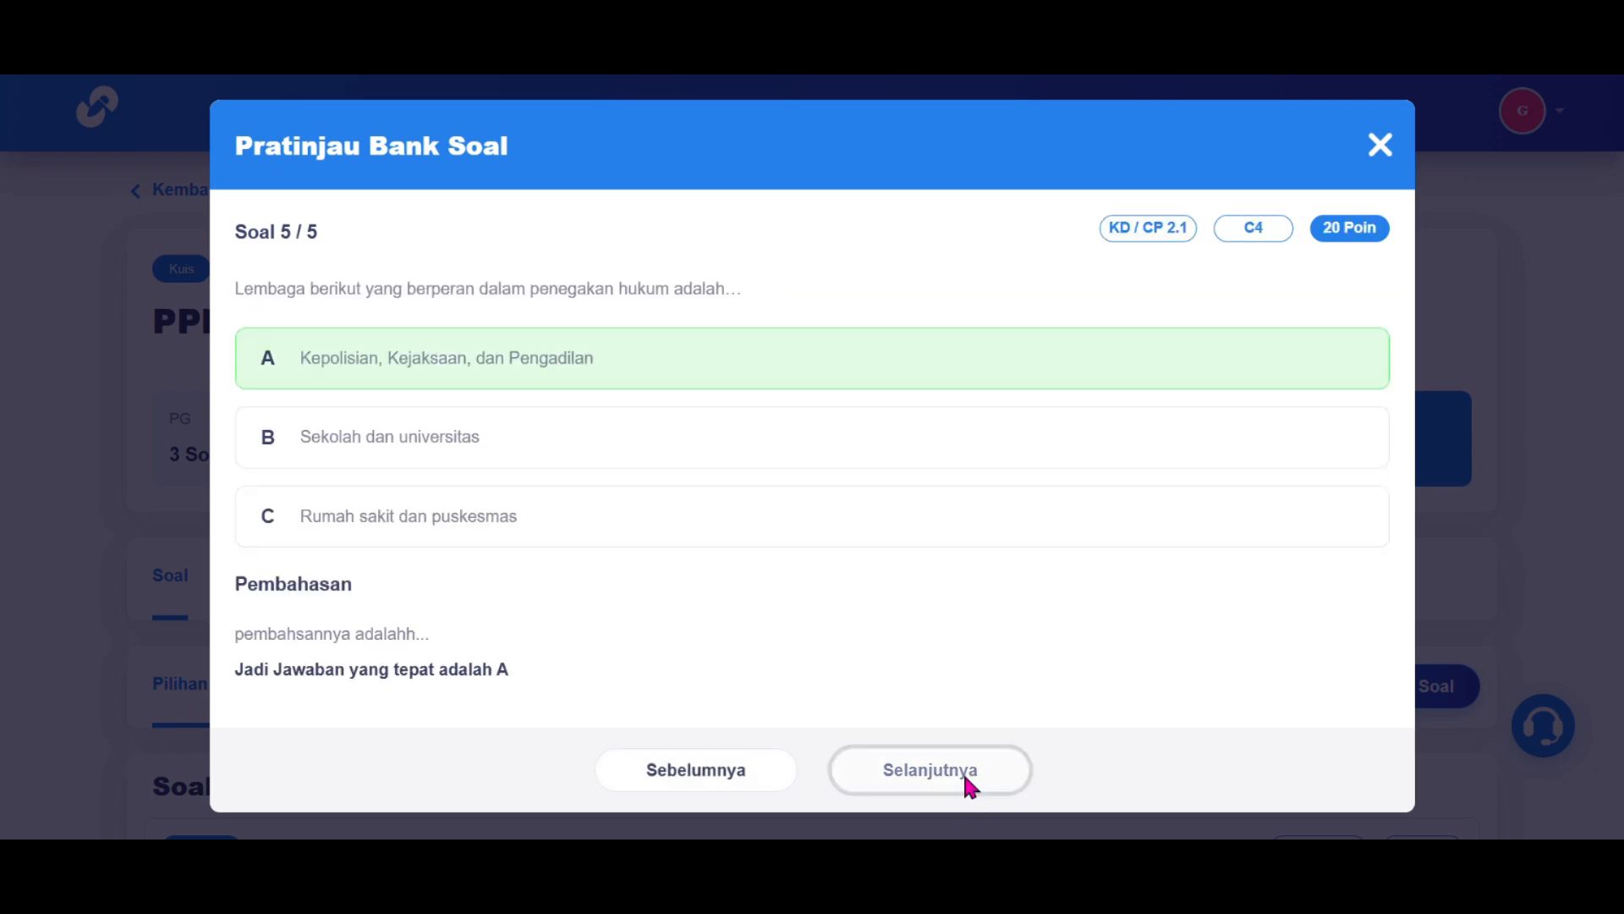
left_click(1373, 148)
scroll(1041, 542, "down", 3)
left_click(1042, 474)
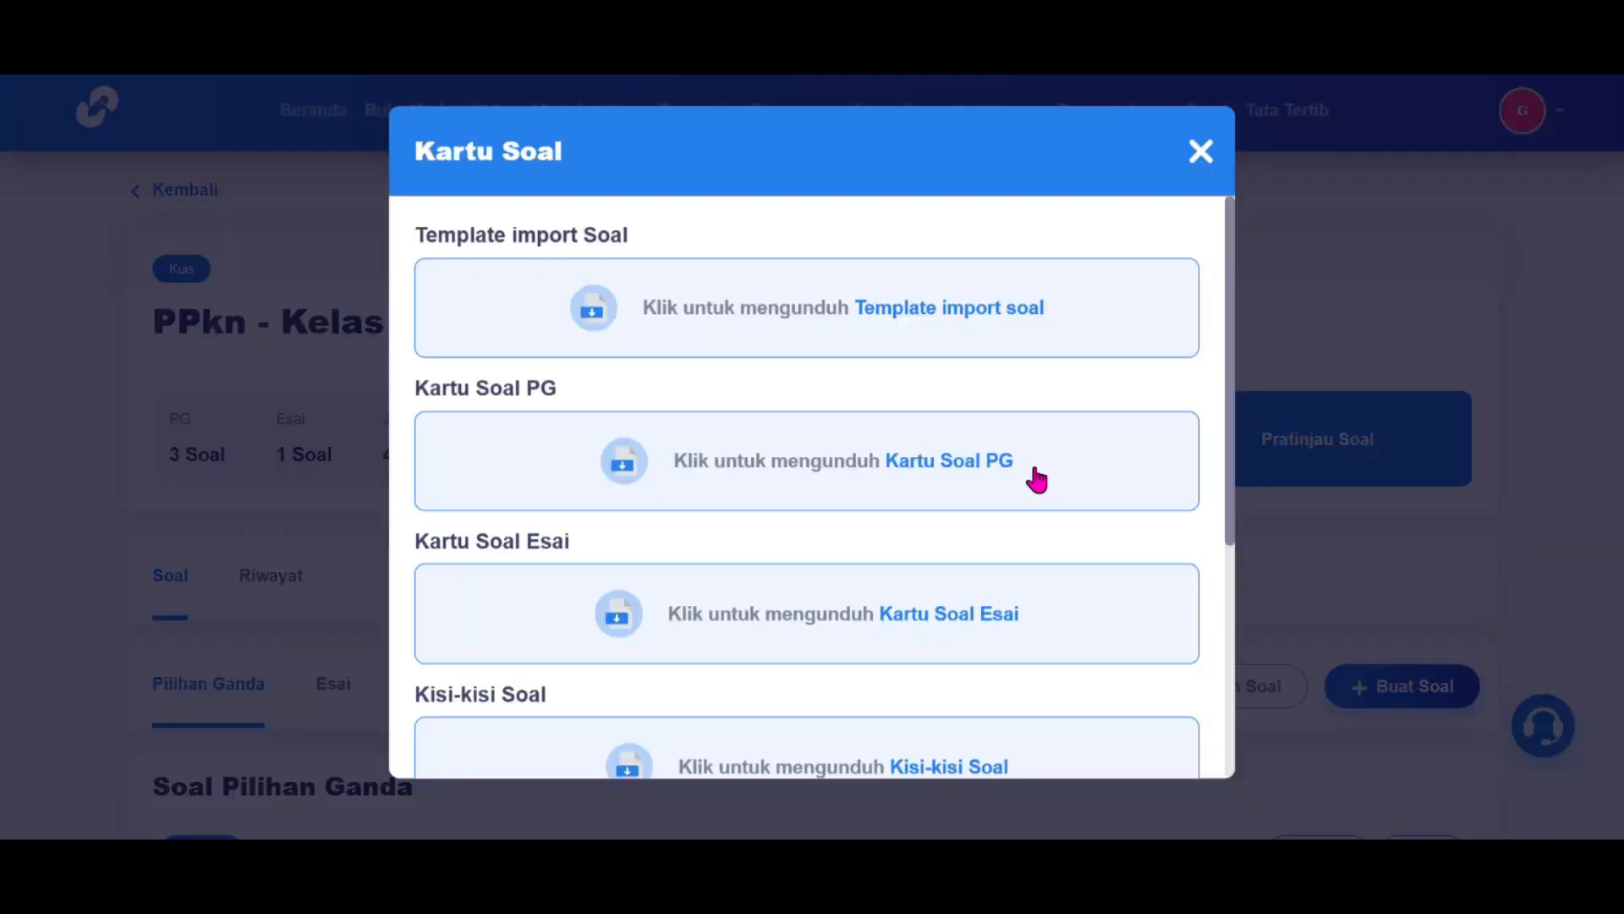
scroll(935, 601, "down", 5)
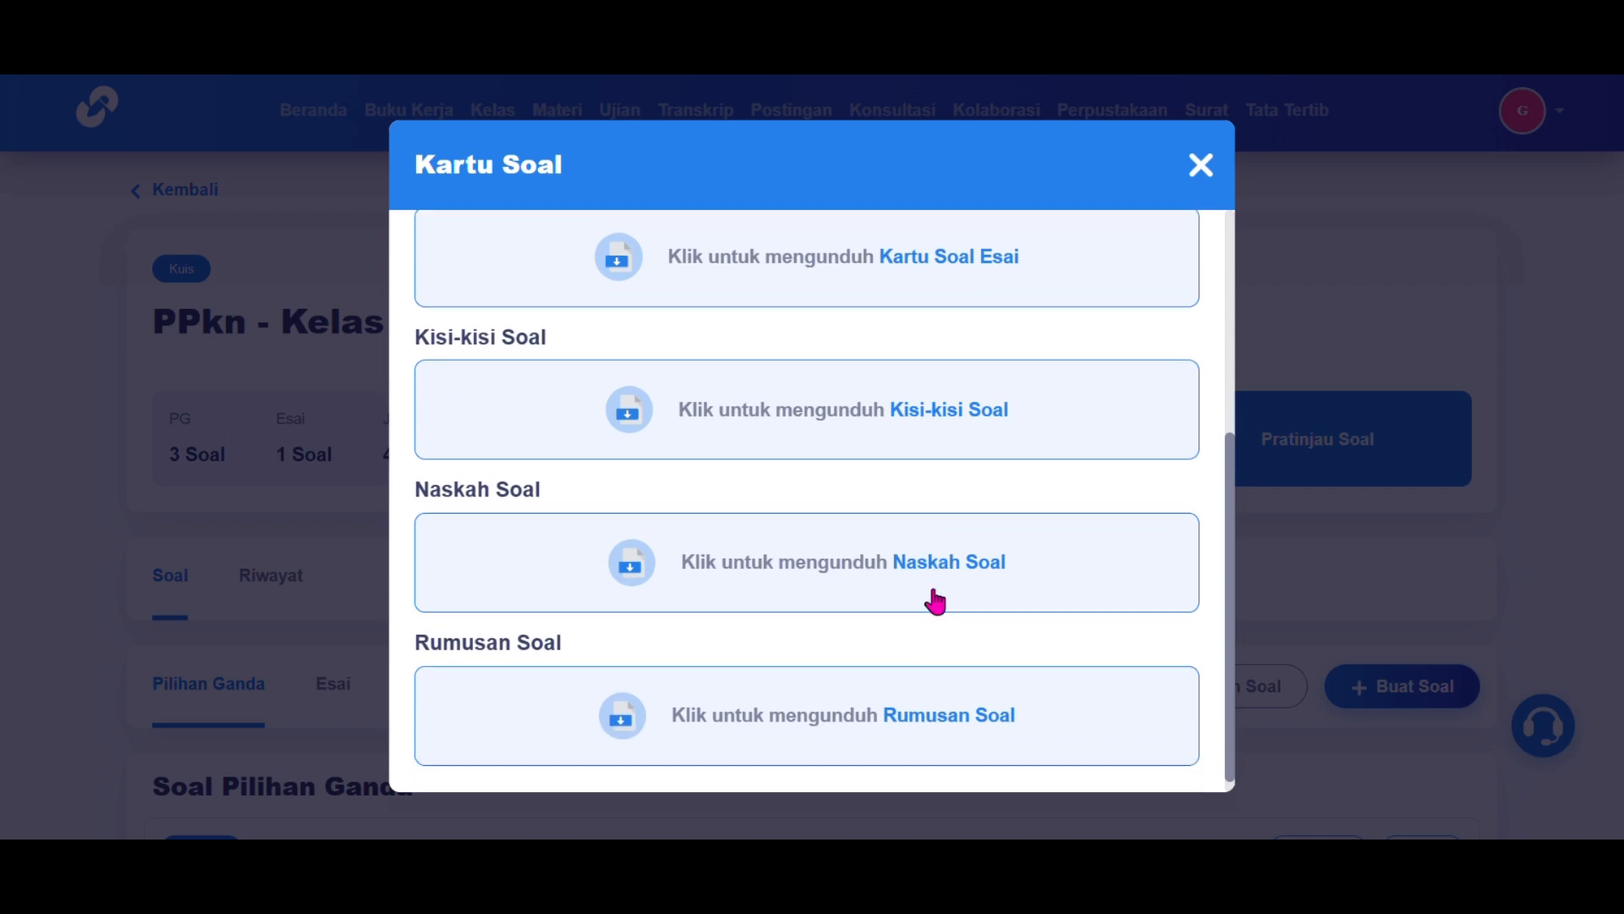
scroll(939, 584, "up", 5)
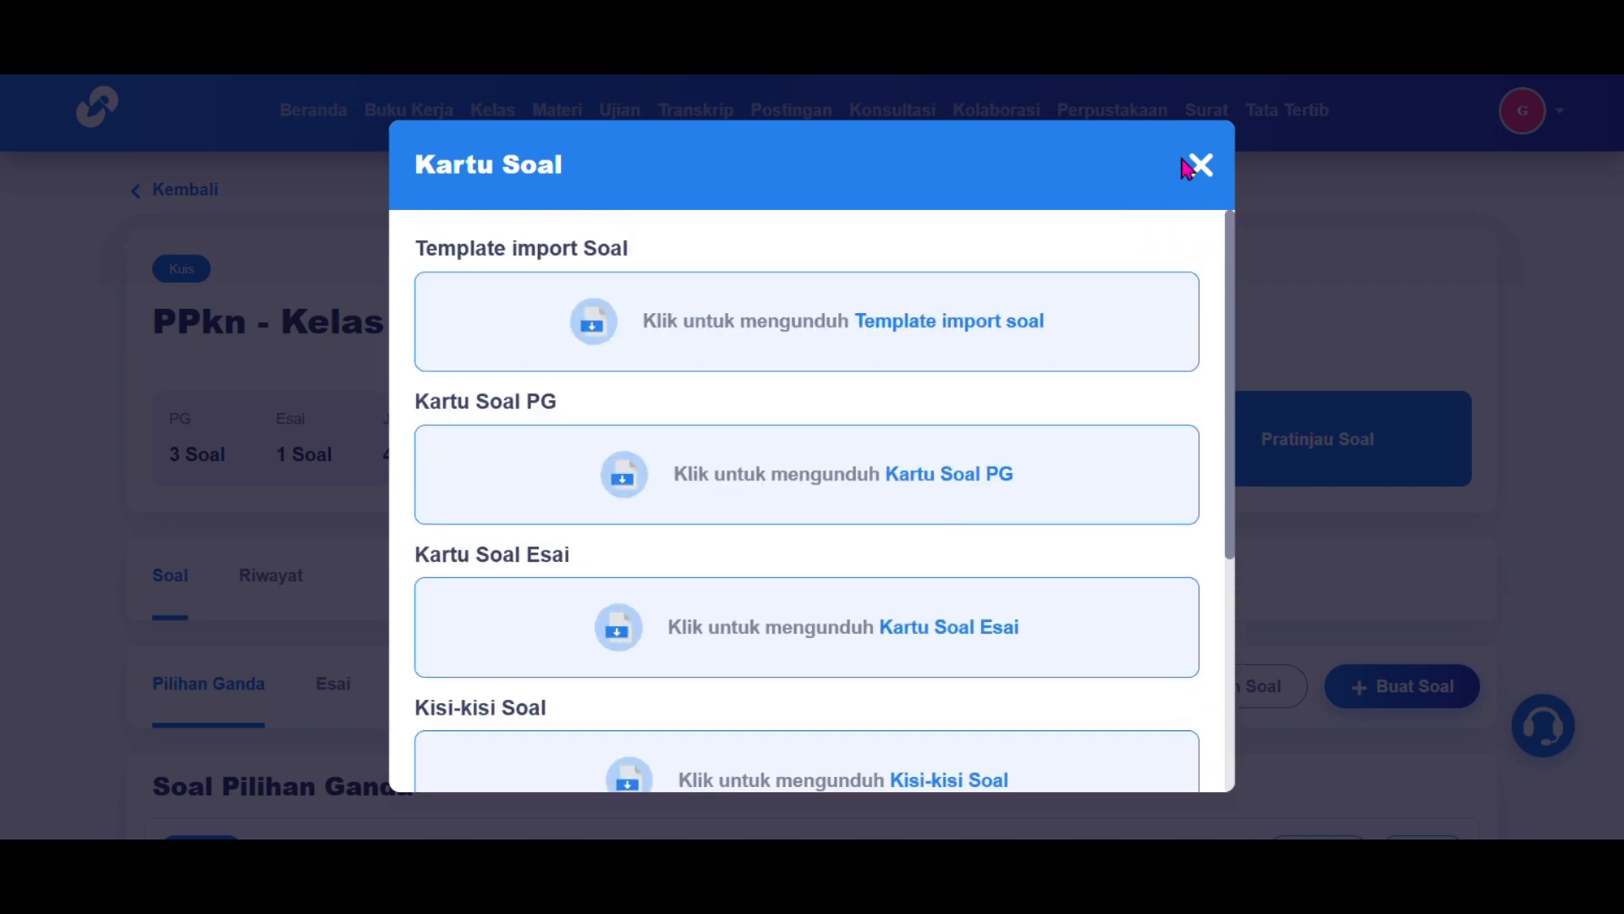
left_click(1198, 165)
scroll(1140, 507, "down", 5)
scroll(1140, 508, "up", 5)
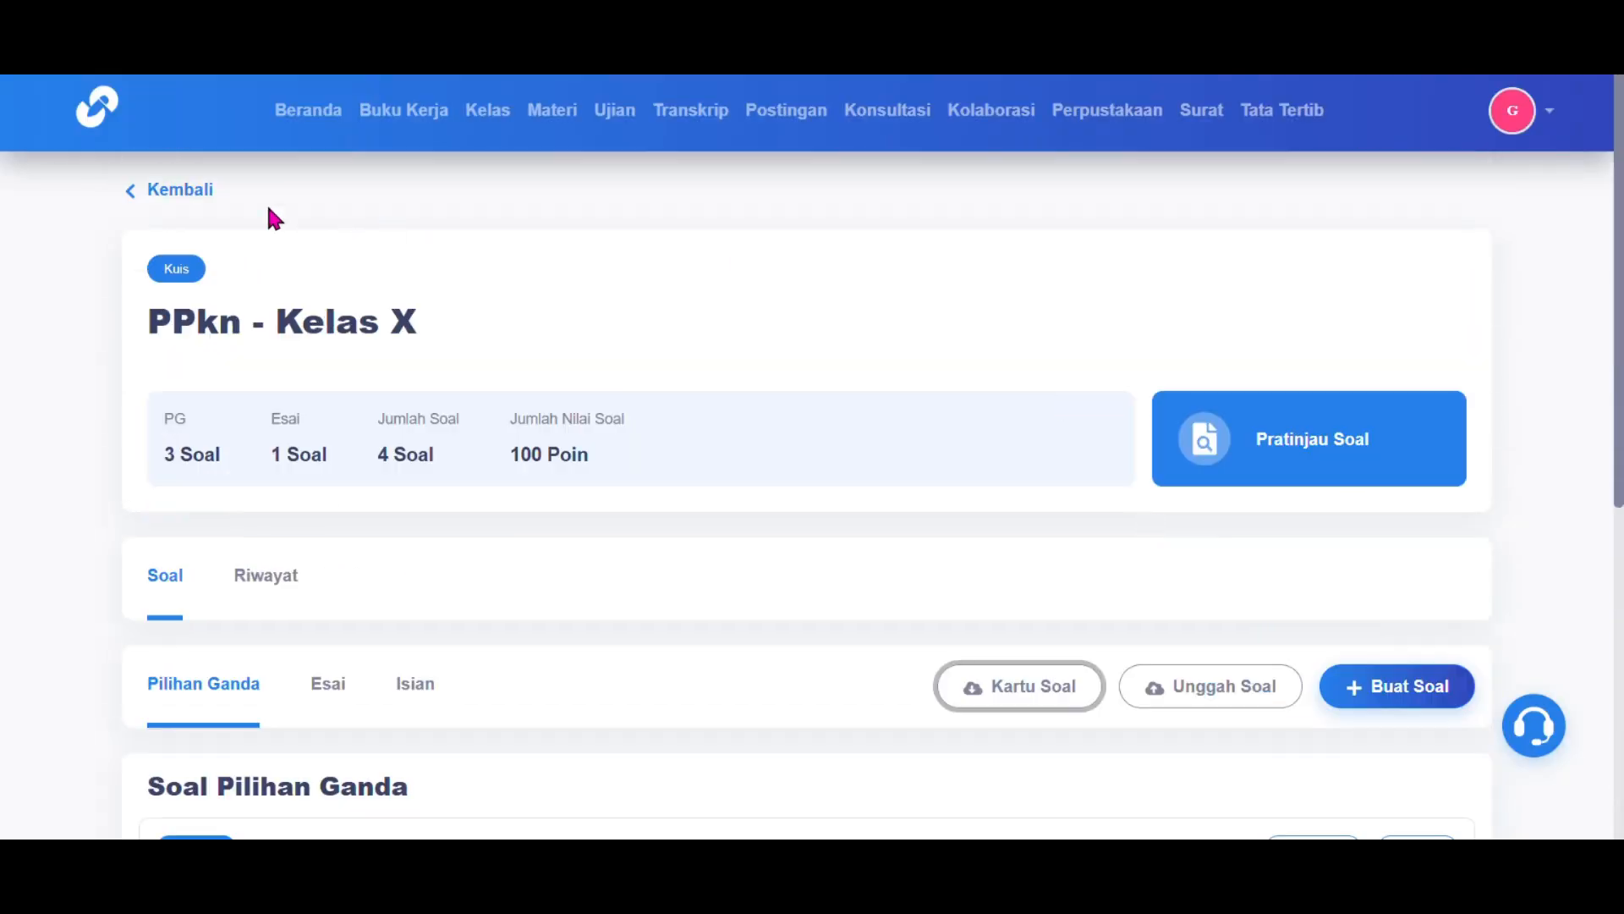
left_click(173, 189)
Step: Start a new exam schedule that uses the PPkn question bank
left_click(292, 292)
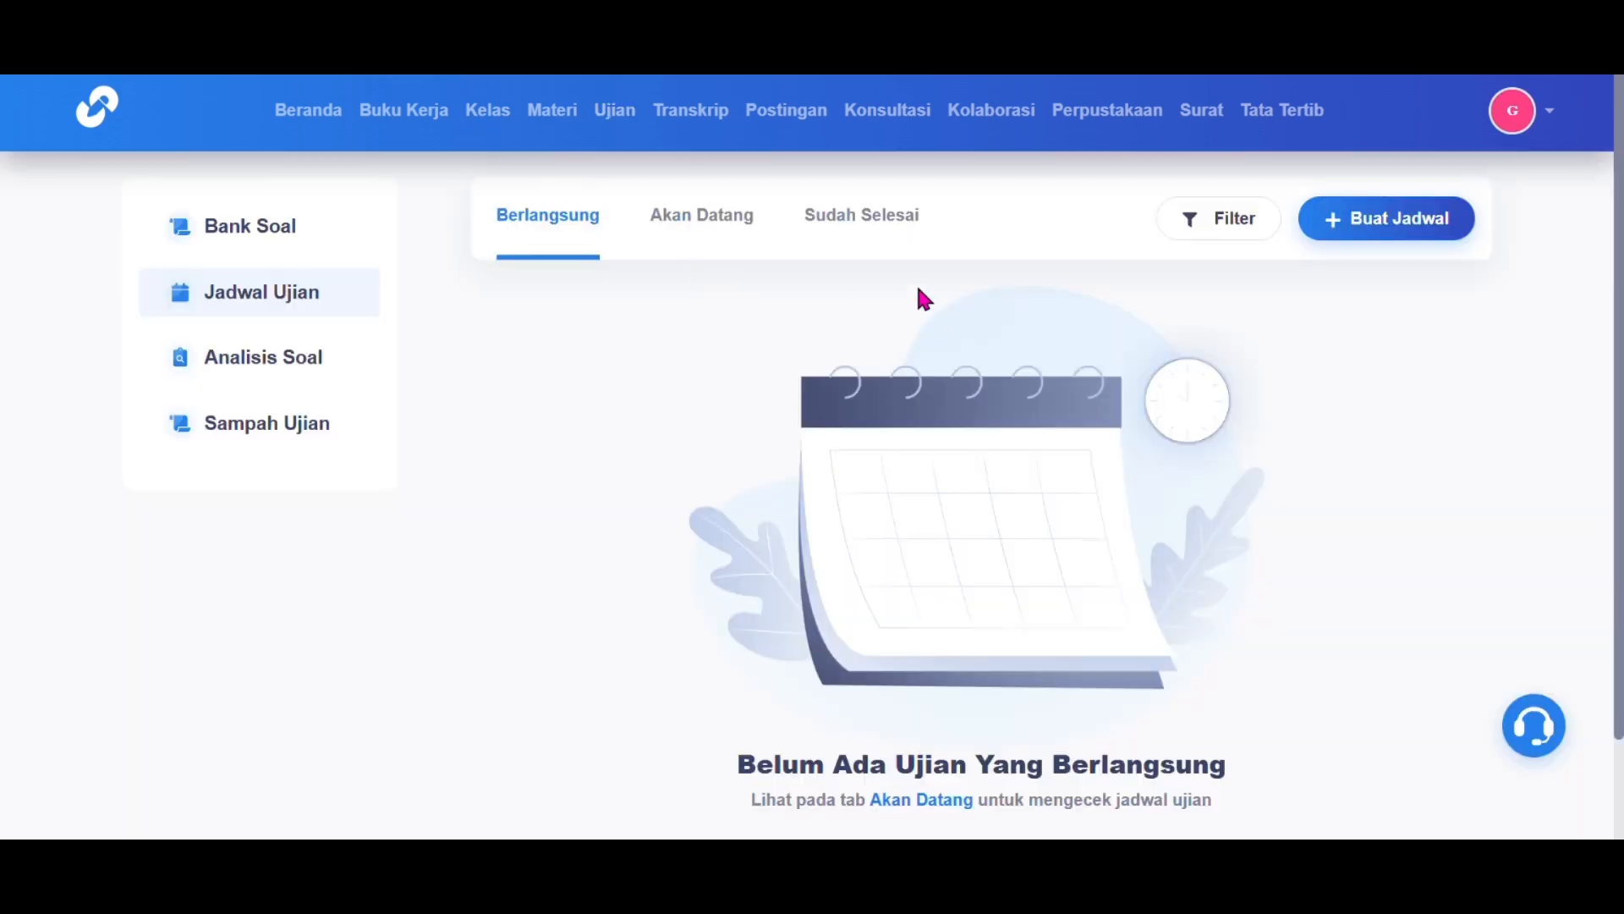
left_click(1353, 220)
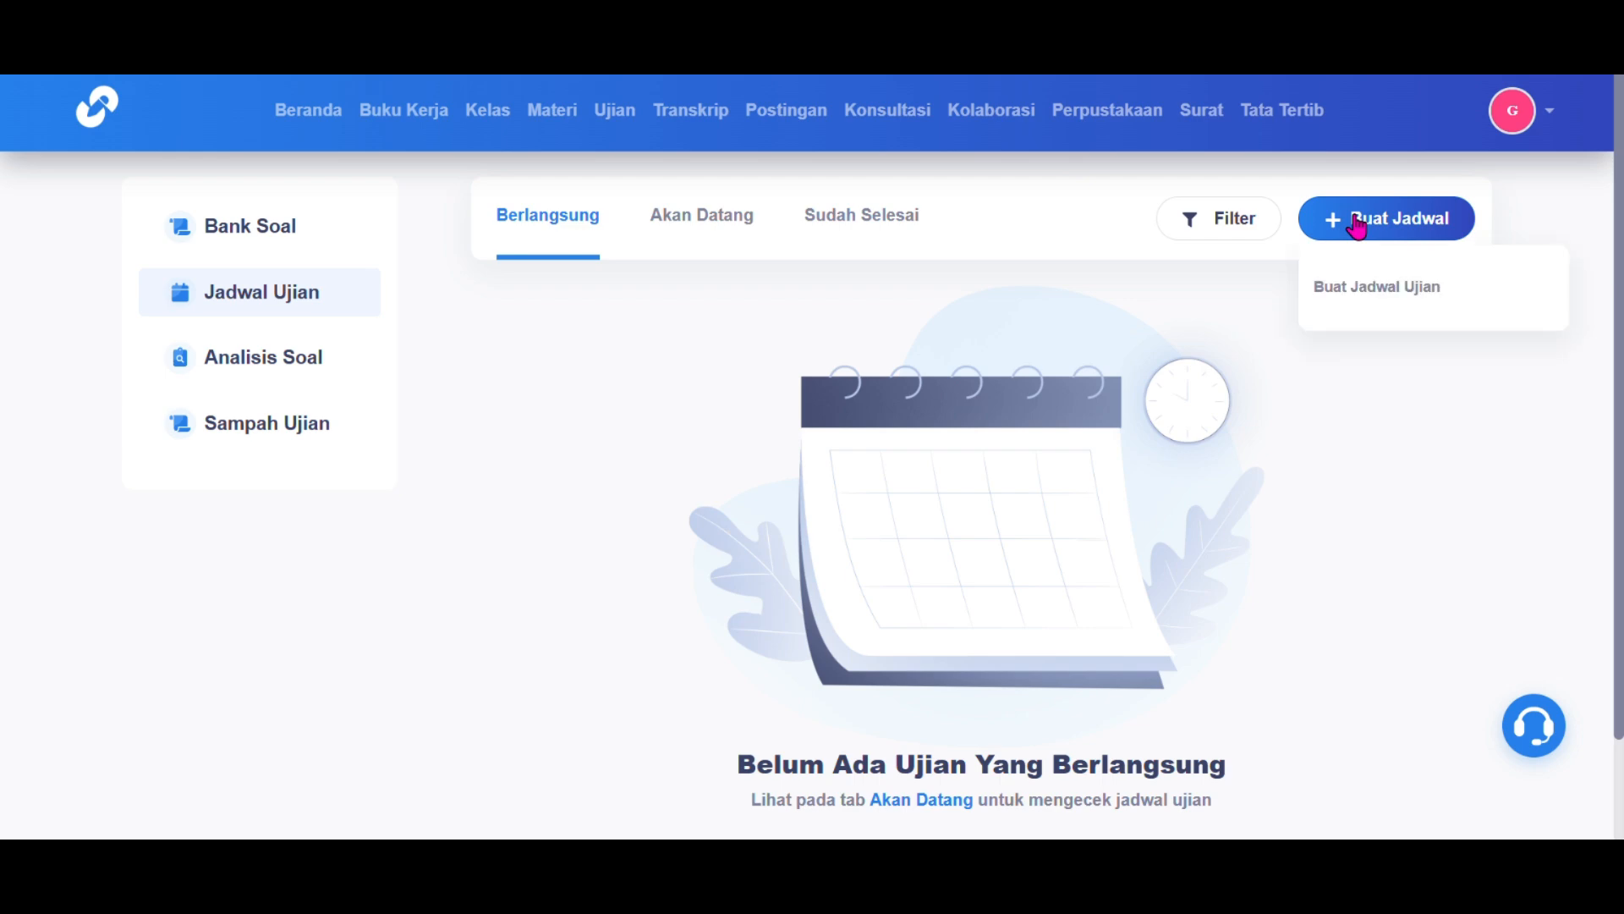
left_click(1375, 292)
left_click(1128, 341)
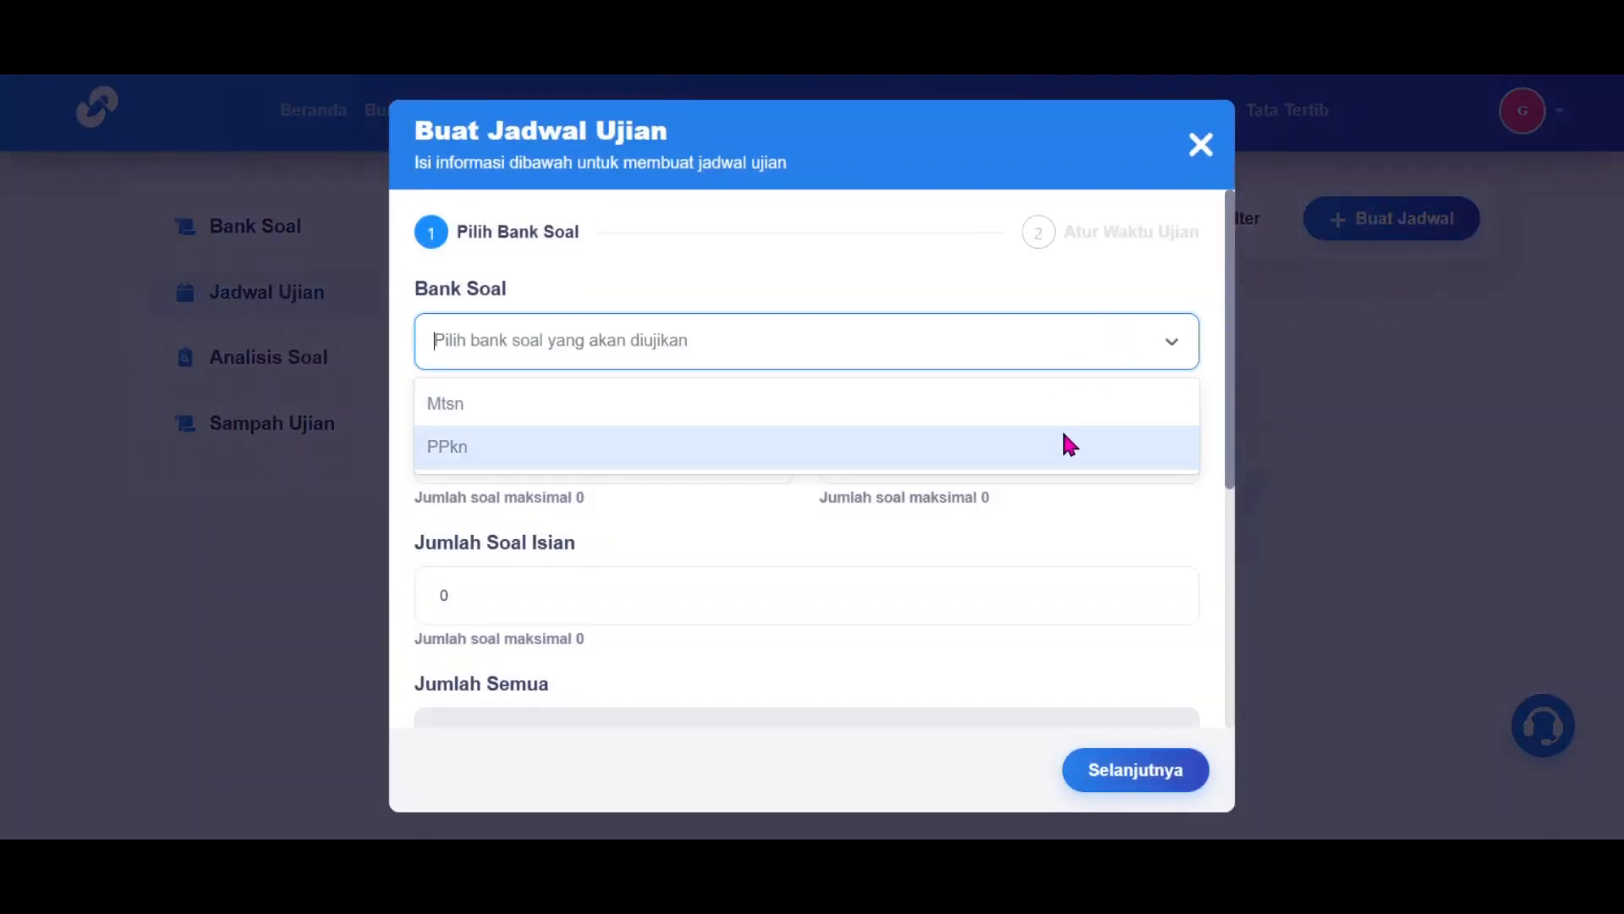
left_click(1070, 446)
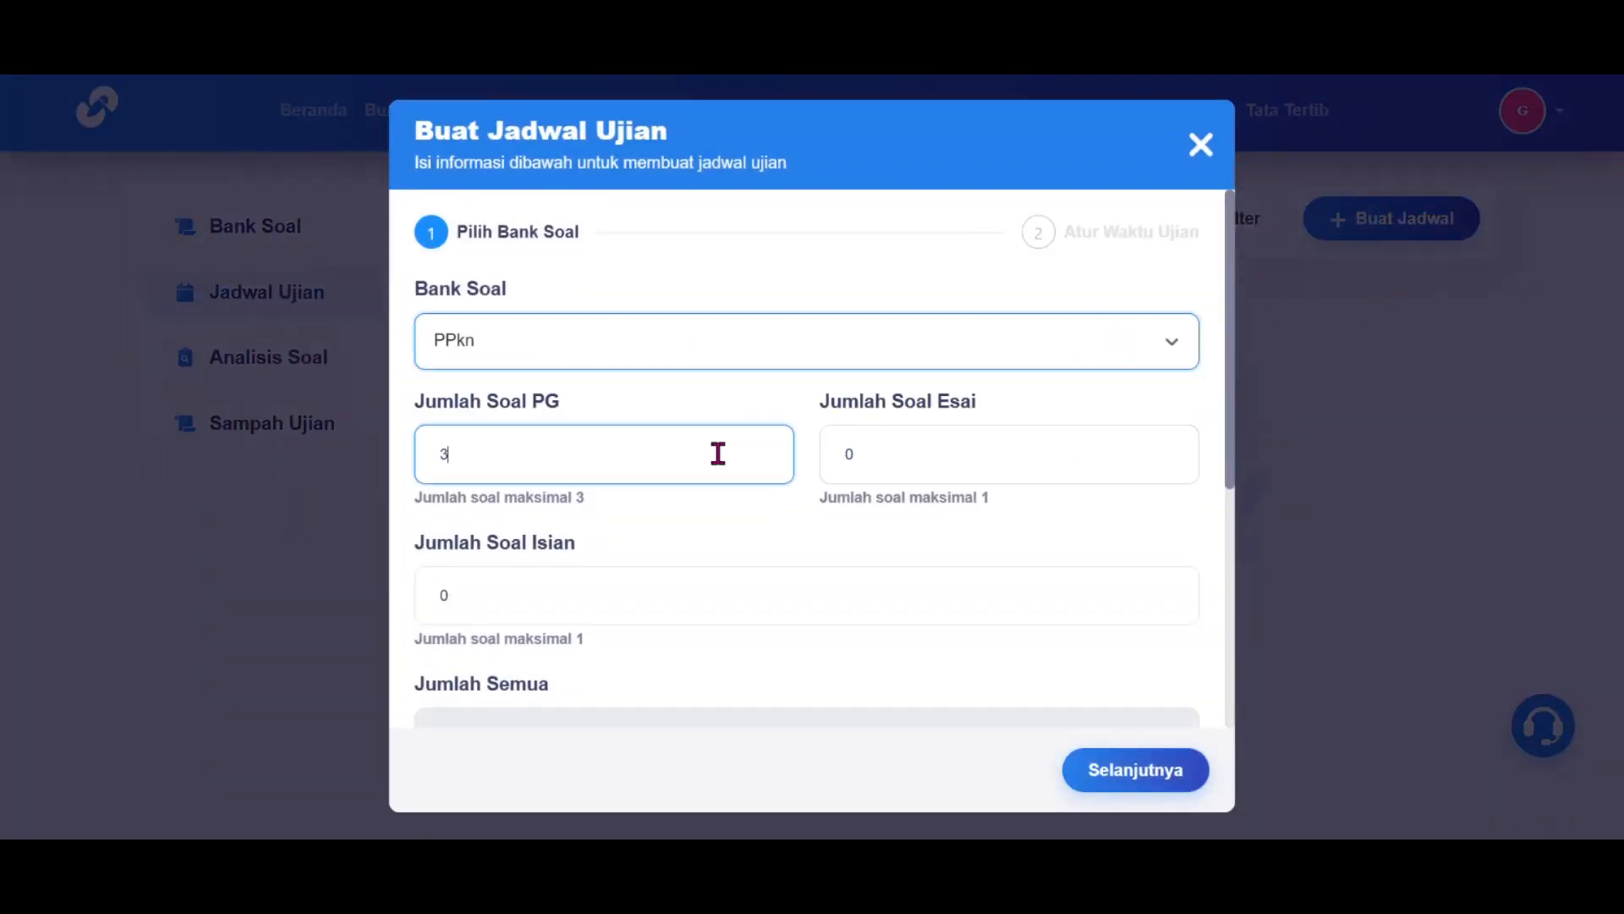
Step: Set 1 fill-in question, shuffled question order (Acak Soal 'Ya') and a KKM of 70
left_click(892, 467)
scroll(893, 469, "down", 1)
left_click(864, 504)
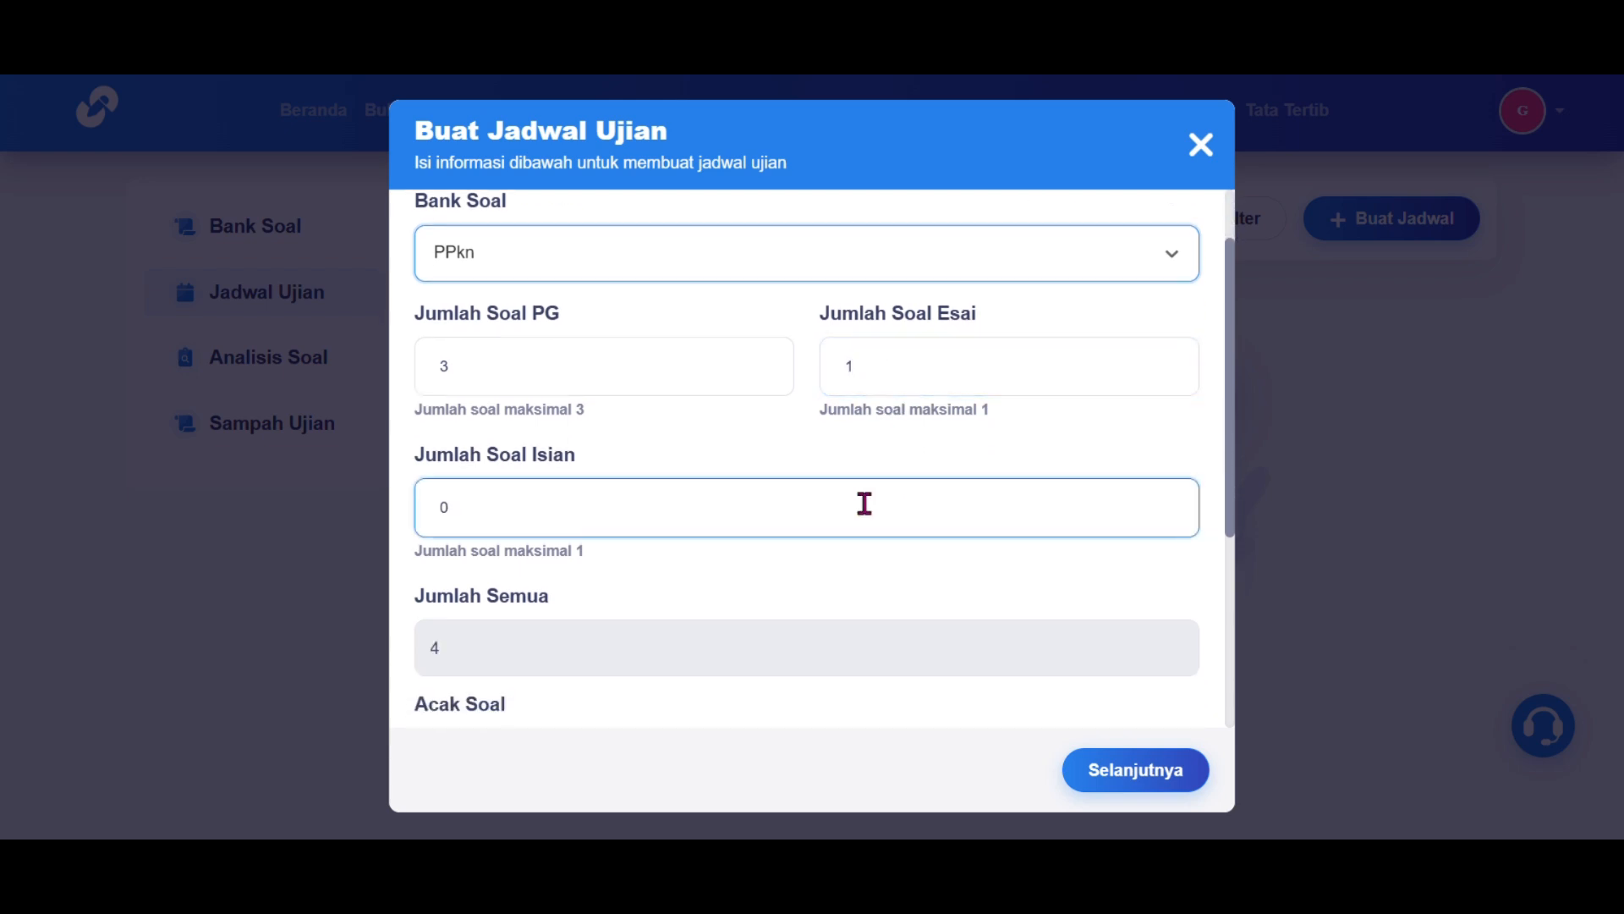
scroll(863, 505, "down", 2)
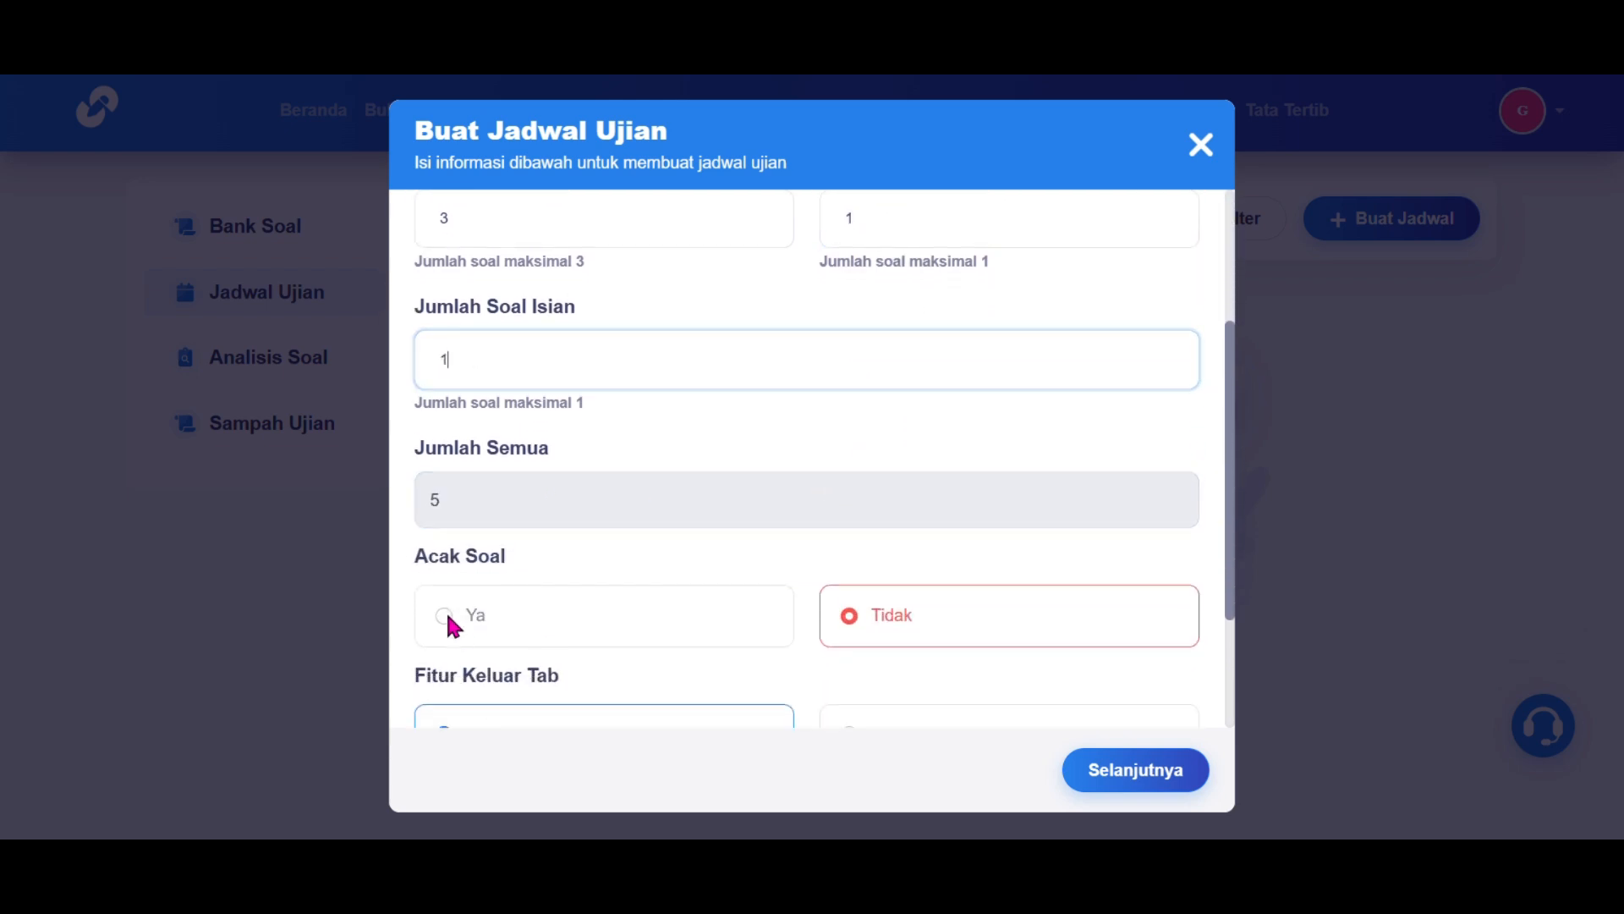
scroll(454, 623, "down", 1)
left_click(445, 508)
scroll(476, 500, "down", 1)
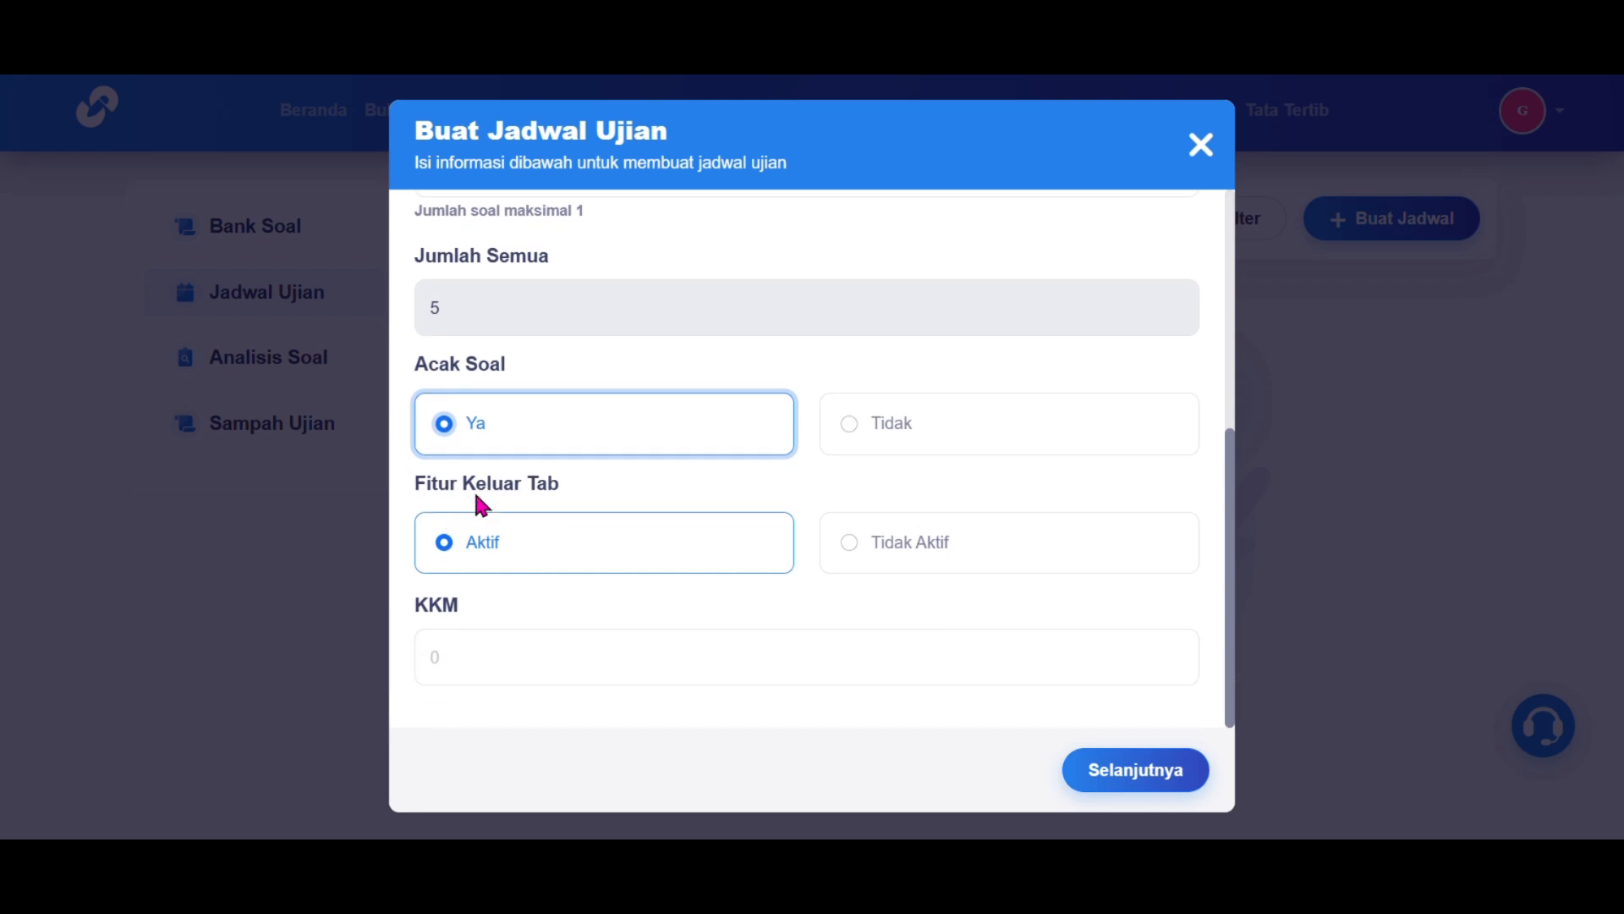
left_click(614, 648)
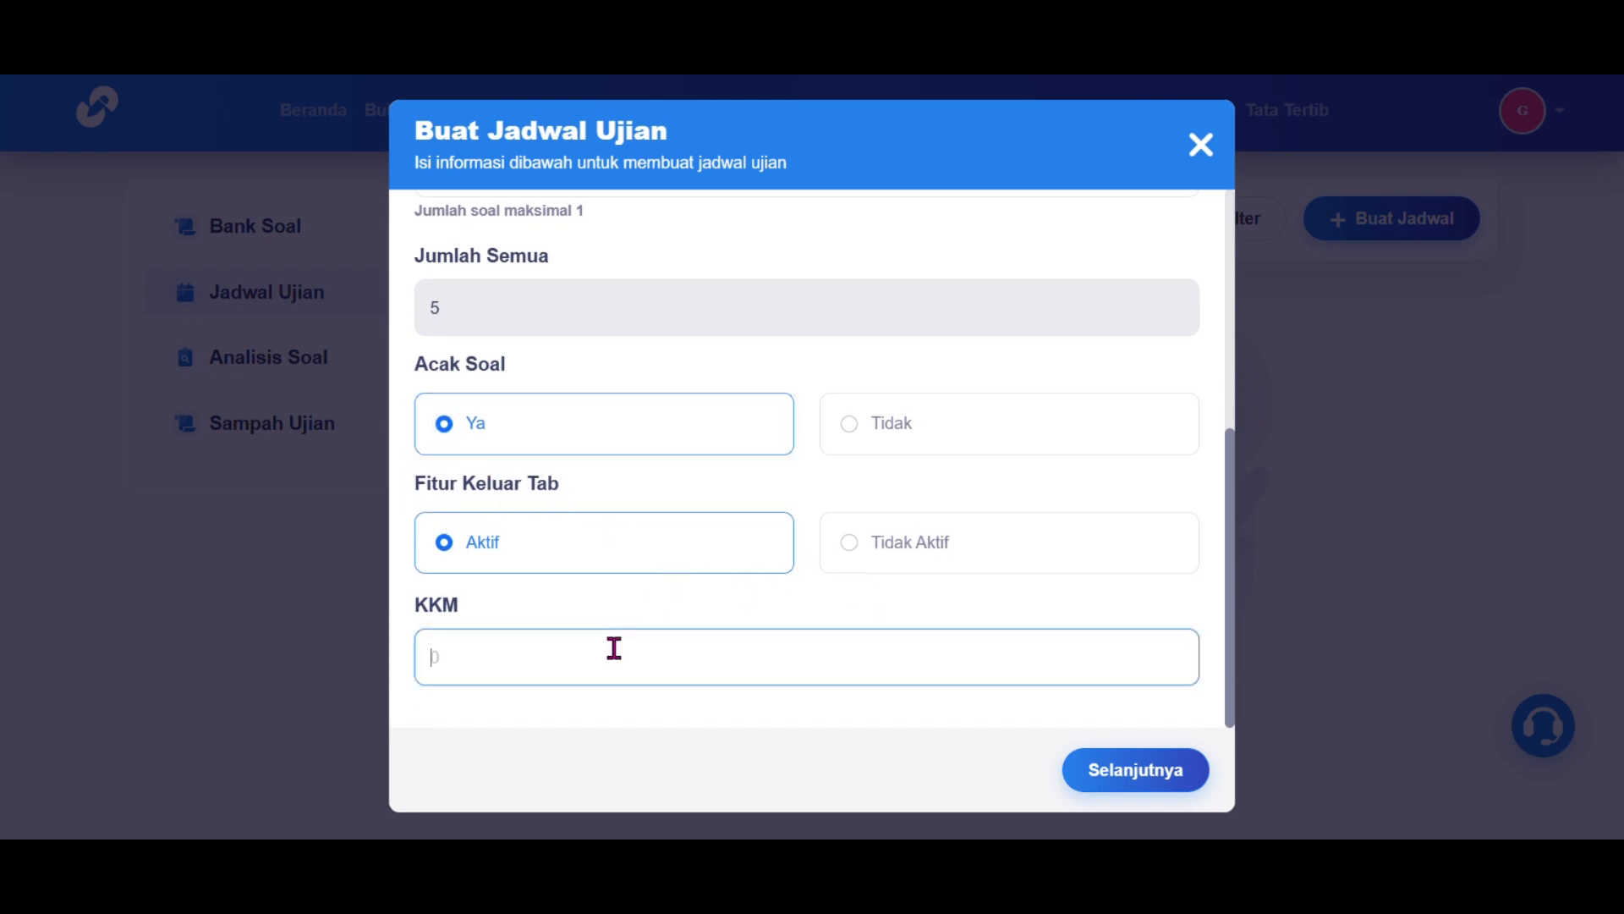
left_click(1097, 774)
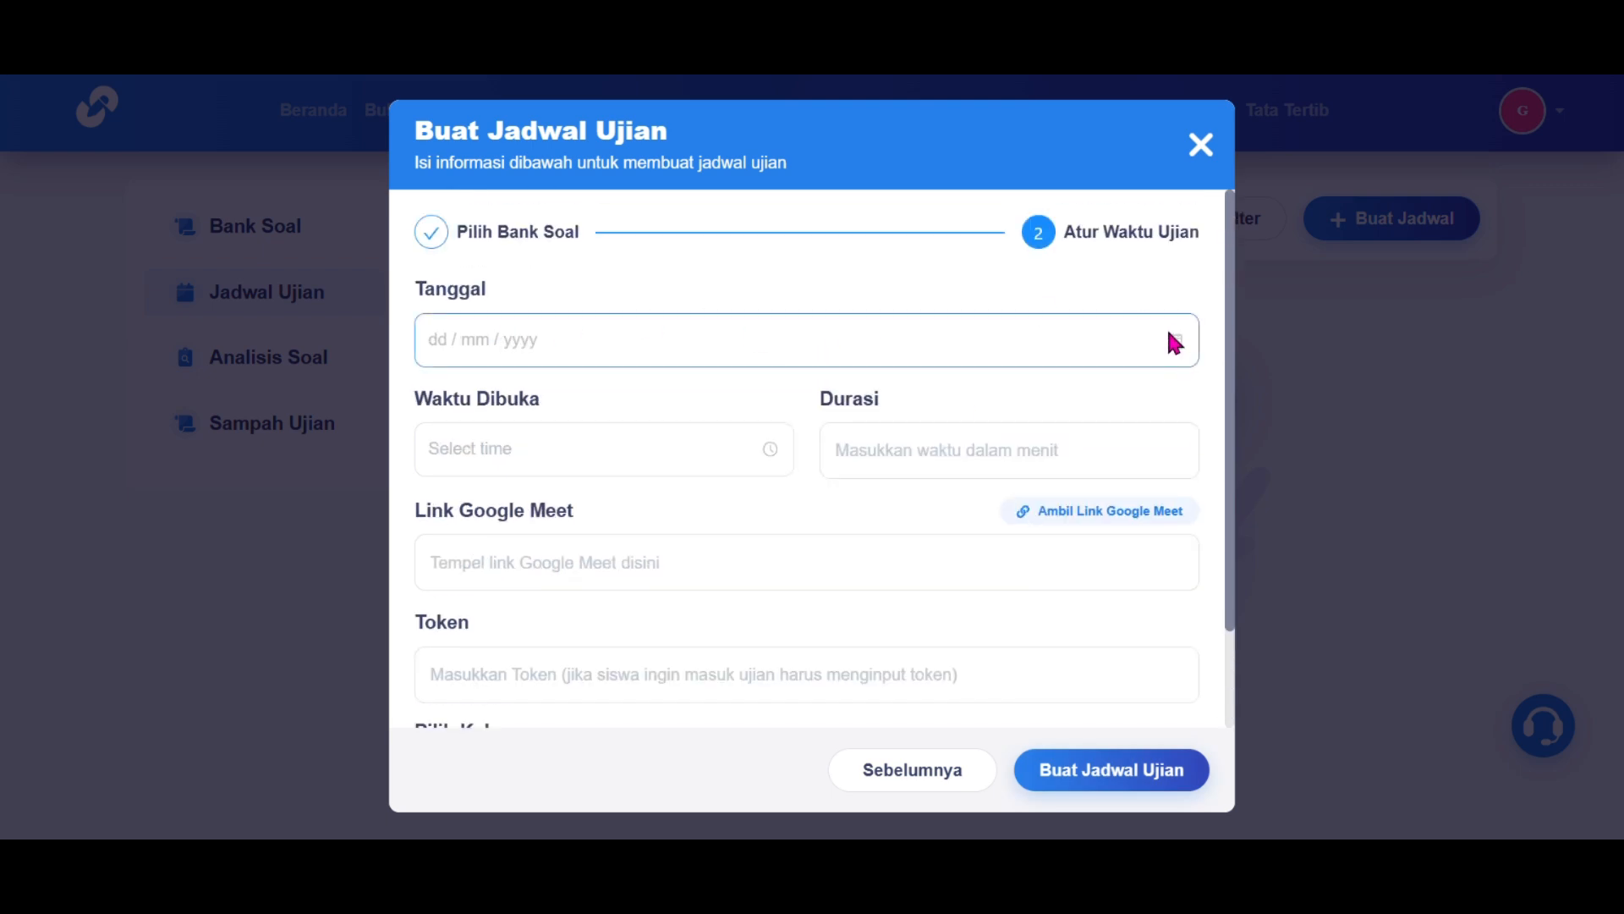
Step: Schedule the exam for 12 February 2025 at 09:00 with a 40-minute duration
left_click(1172, 338)
left_click(563, 537)
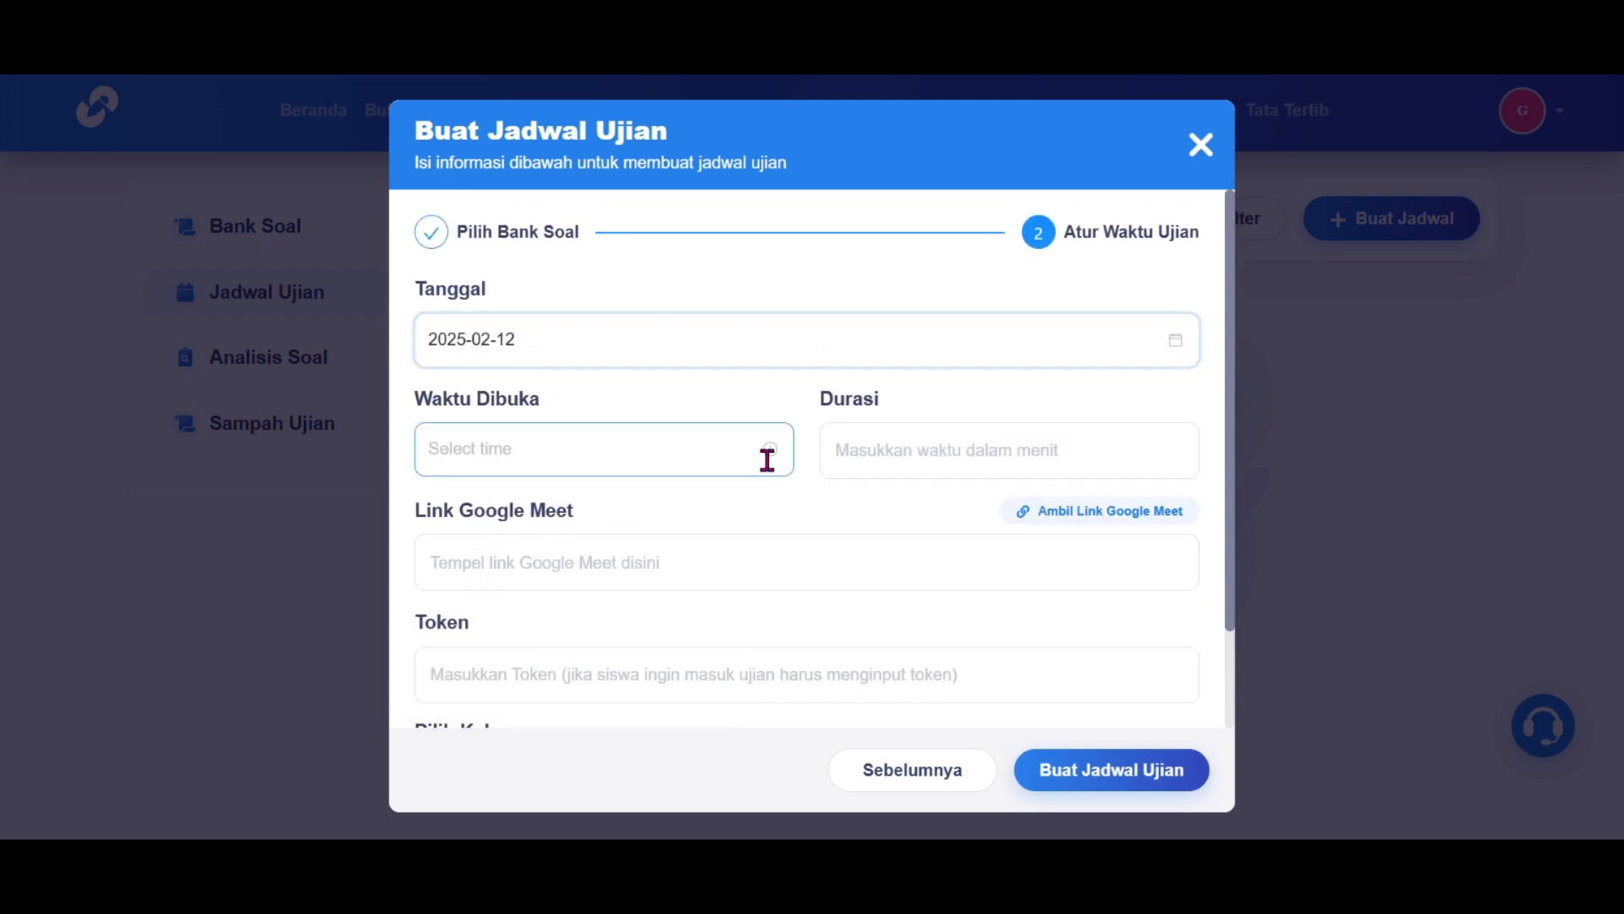
left_click(765, 457)
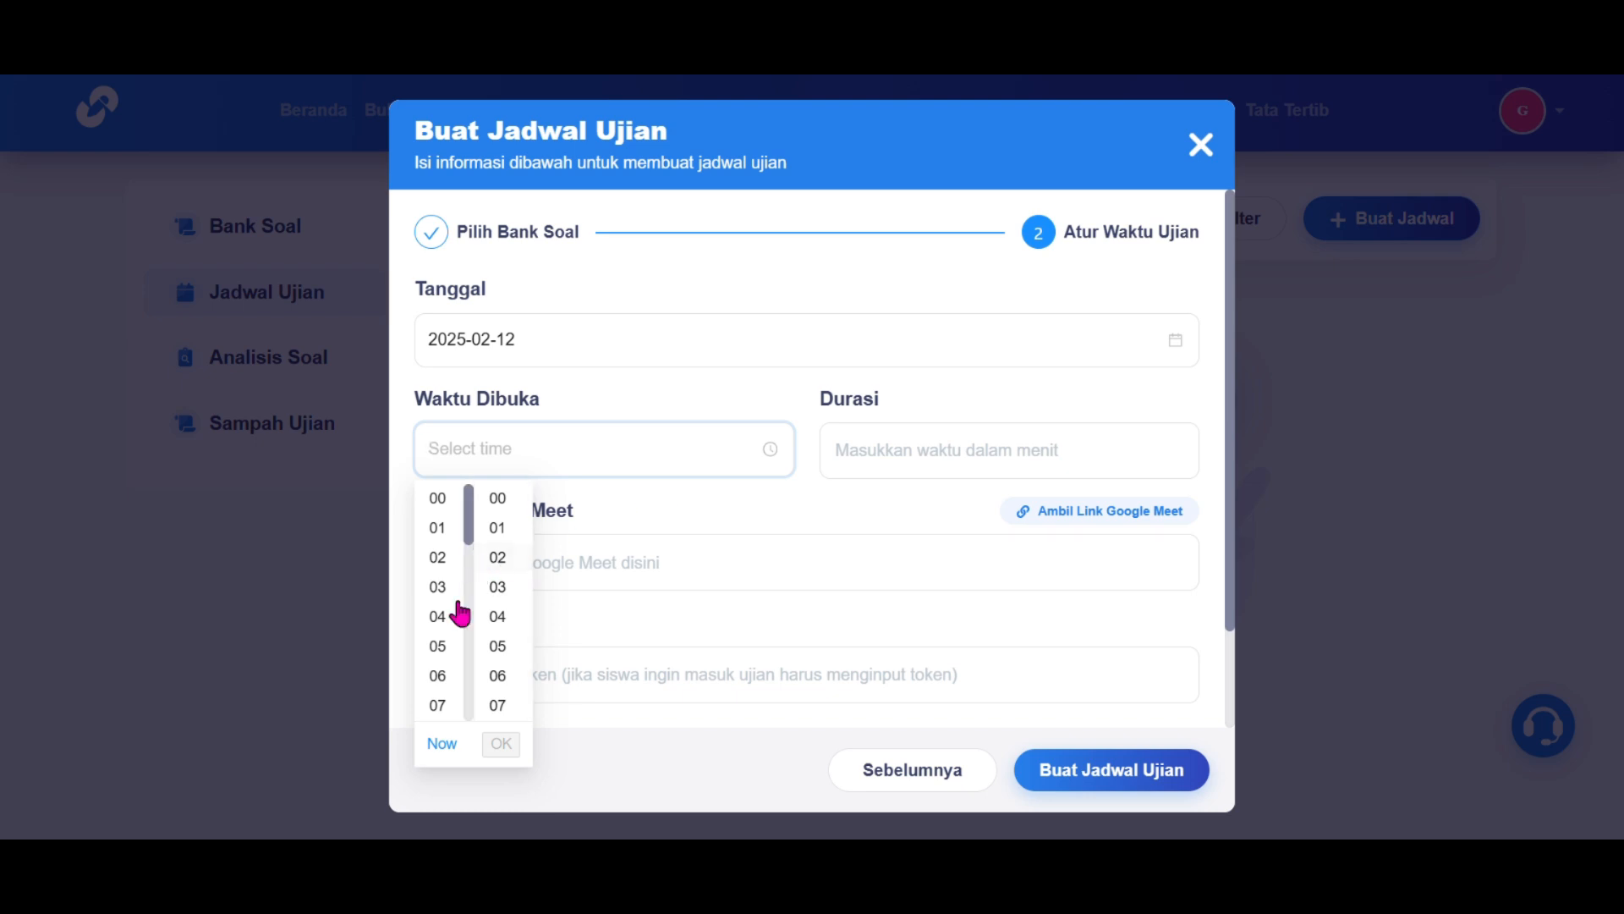
scroll(440, 677, "down", 3)
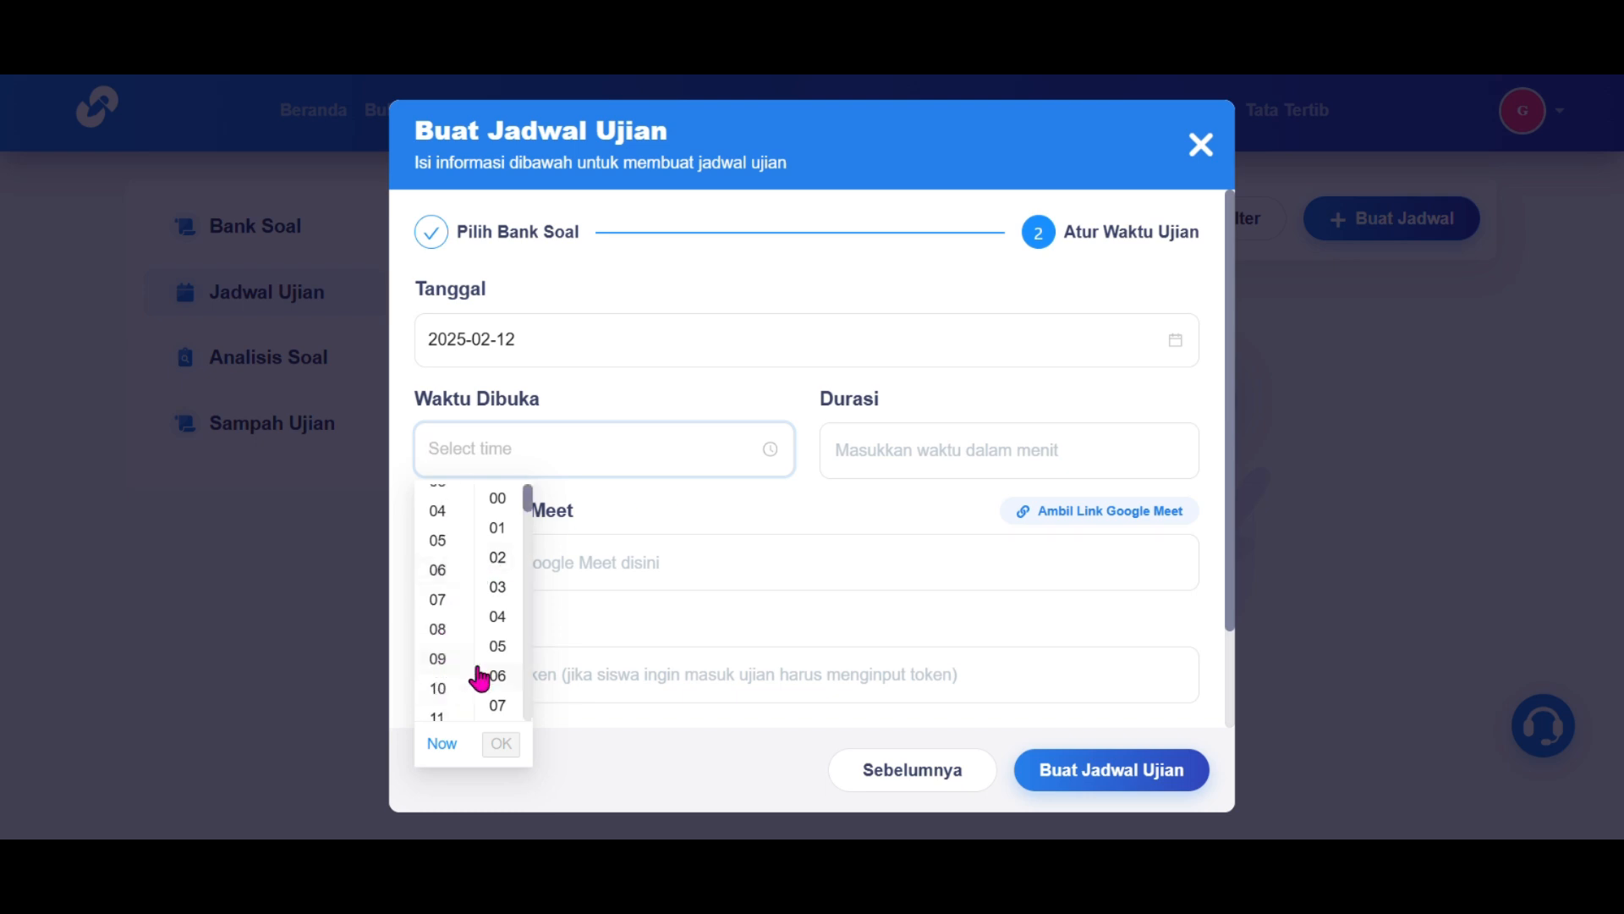
left_click(437, 659)
left_click(502, 744)
left_click(967, 461)
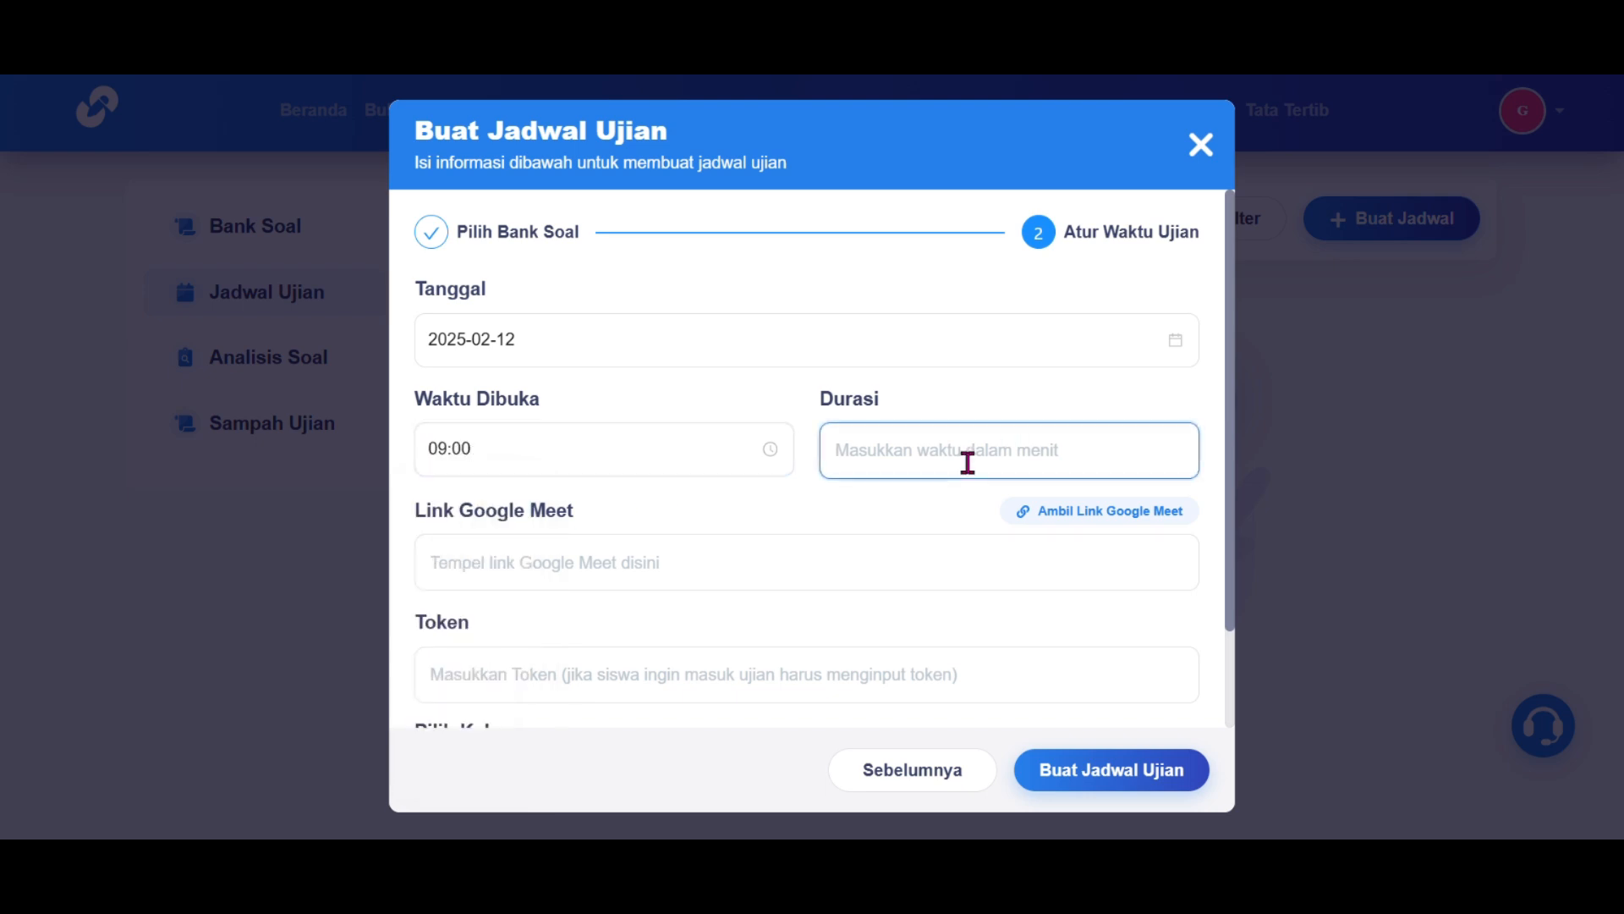
type("40")
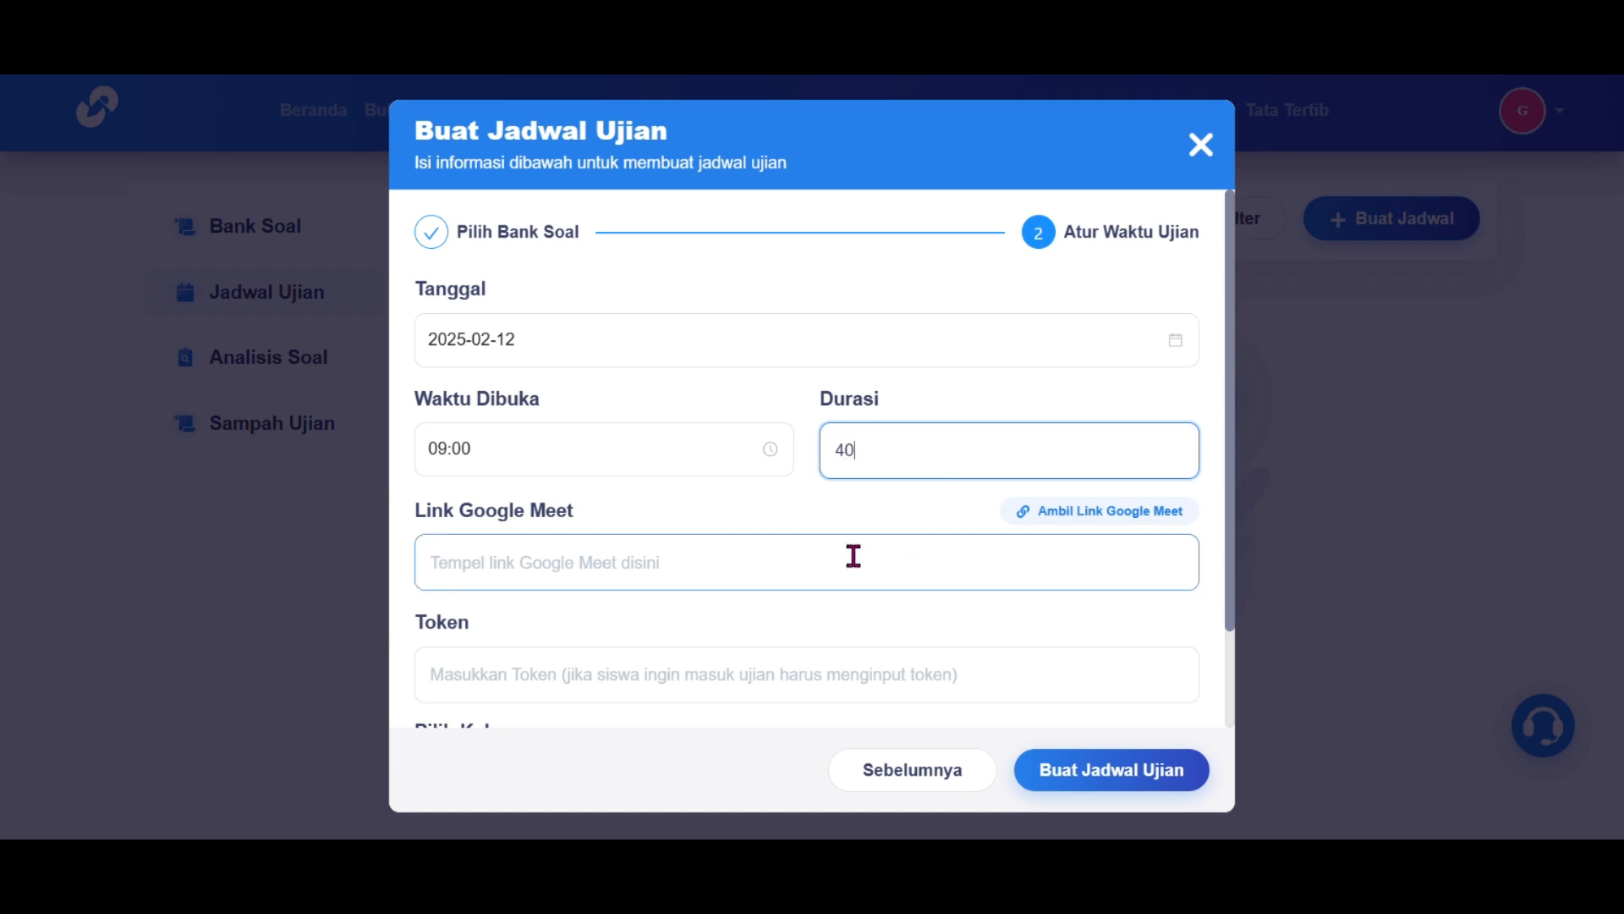
Step: Enter an access token, assign the exam to class X SMK 1, and confirm creating the schedule
scroll(852, 555, "down", 1)
left_click(921, 508)
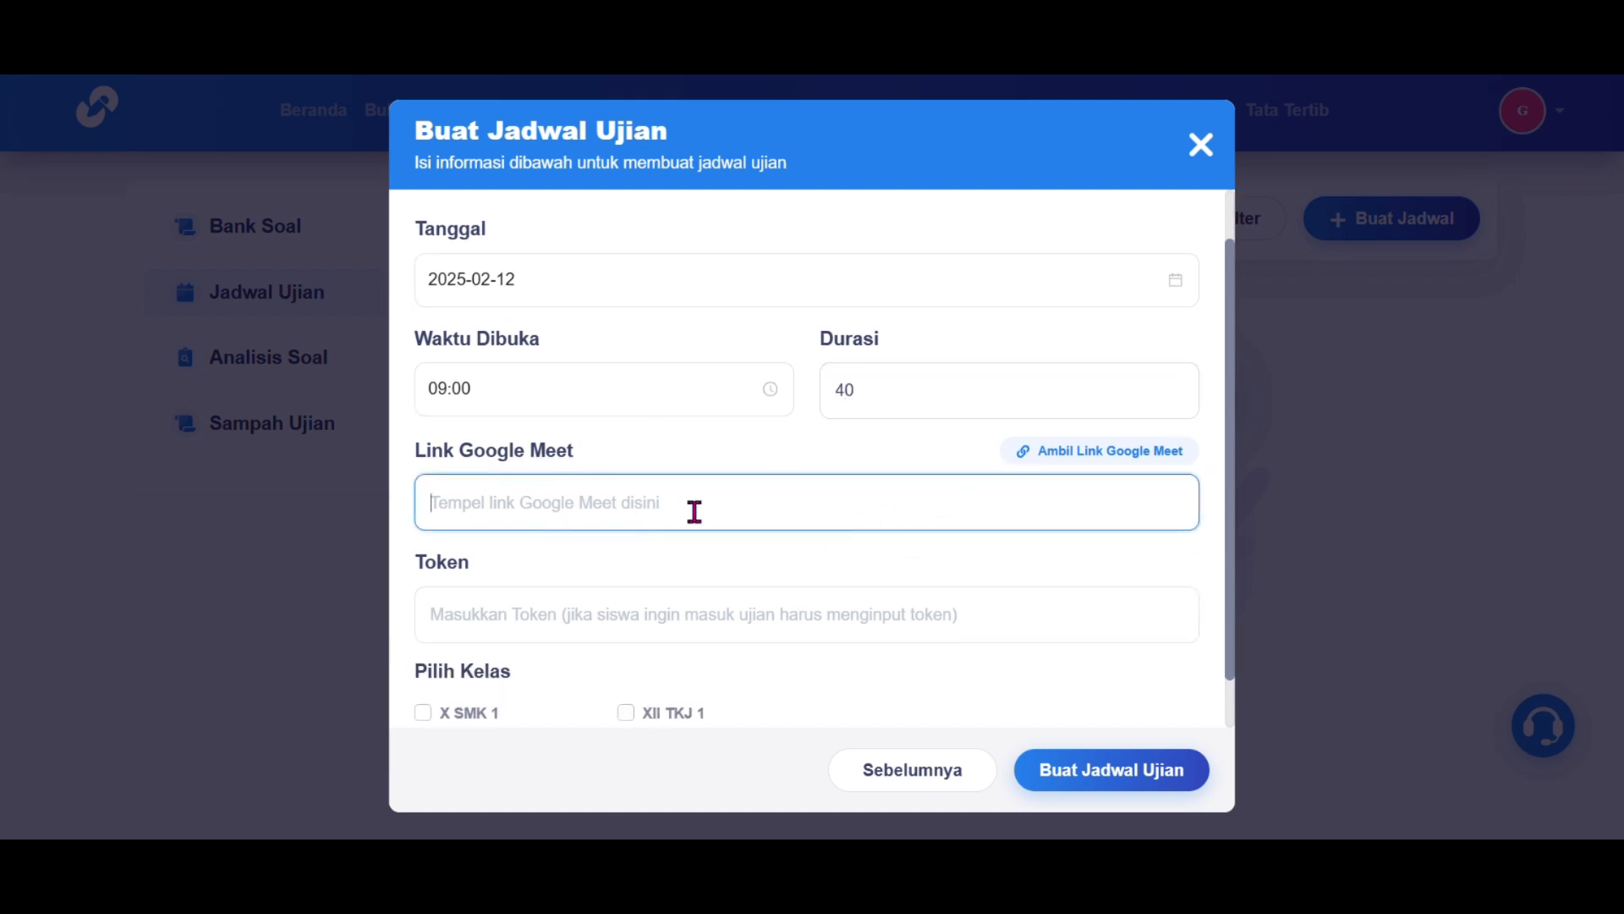
scroll(695, 511, "down", 1)
left_click(765, 548)
type("pkn123")
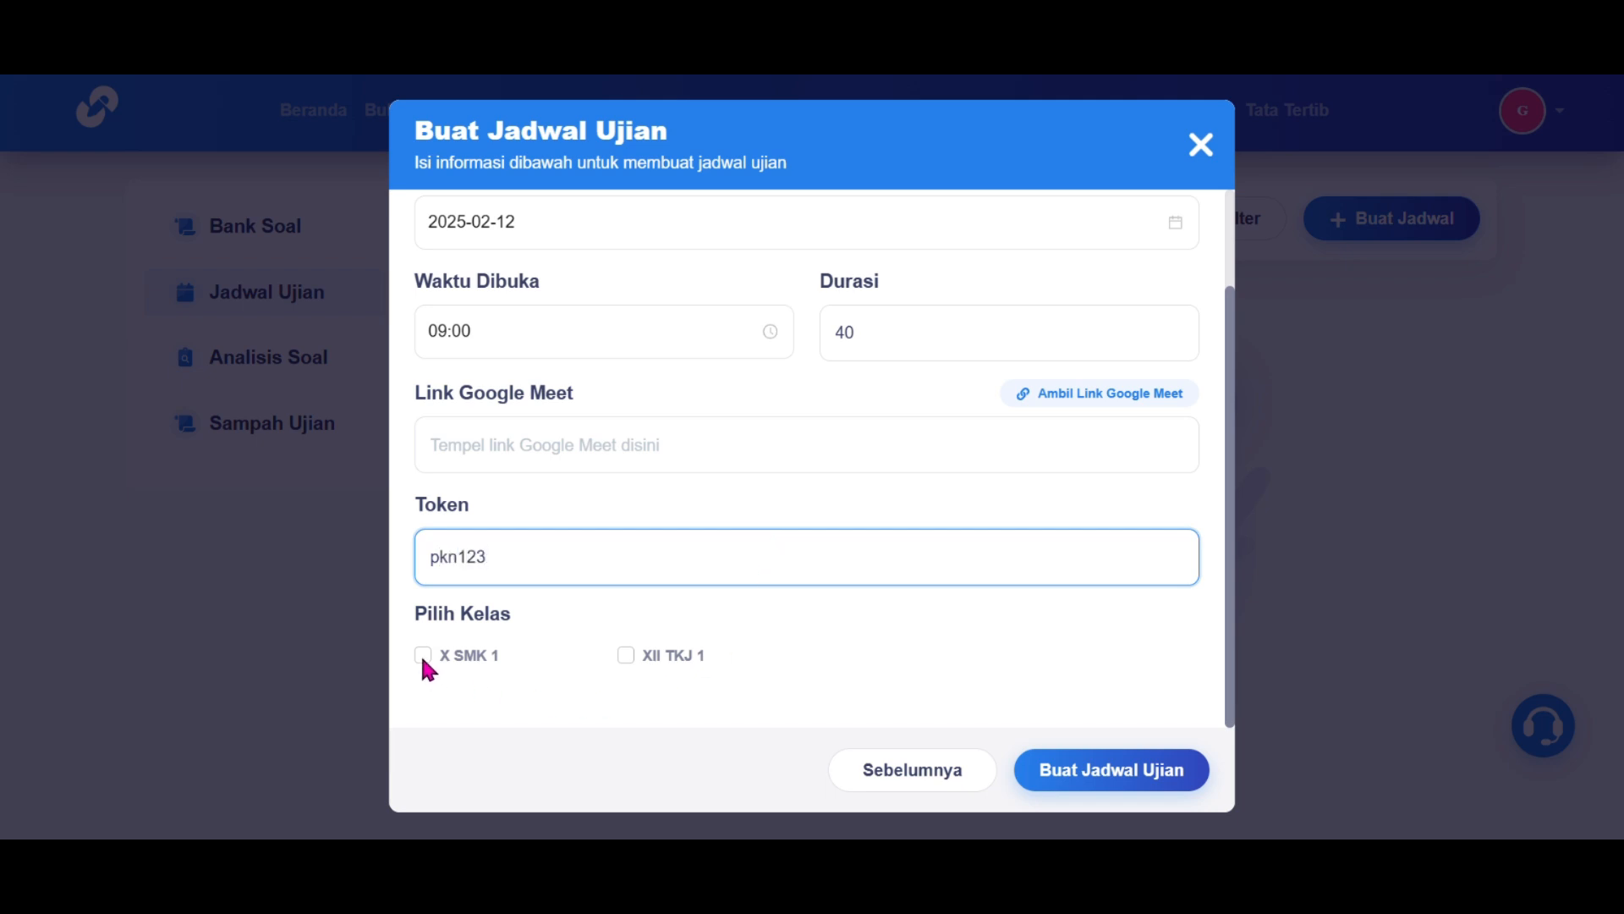
left_click(423, 657)
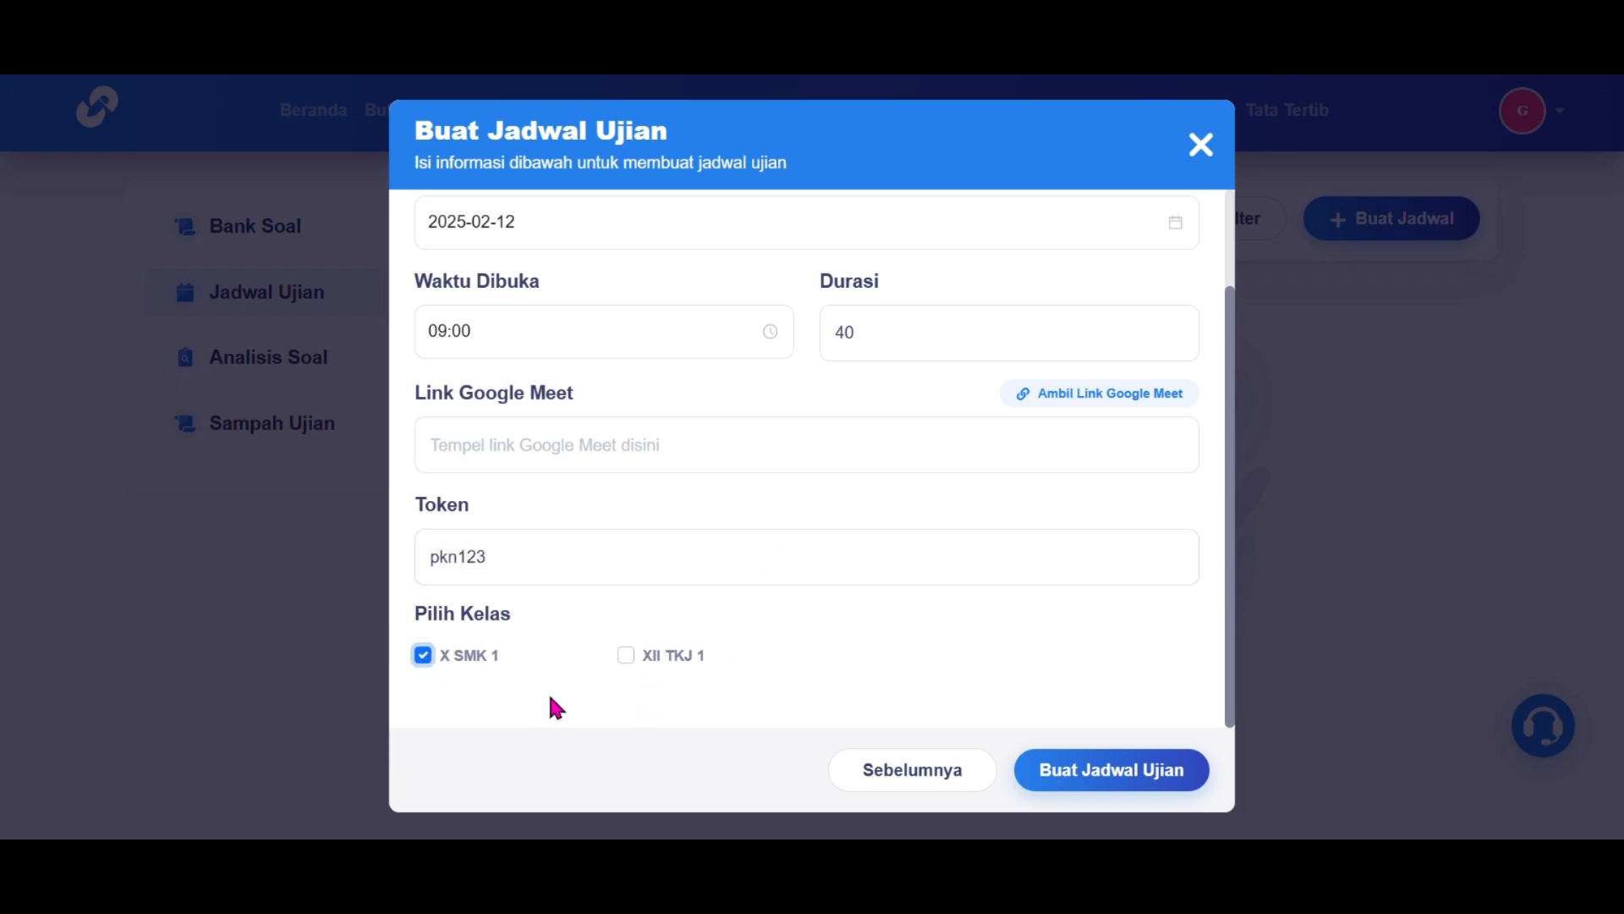
left_click(1090, 768)
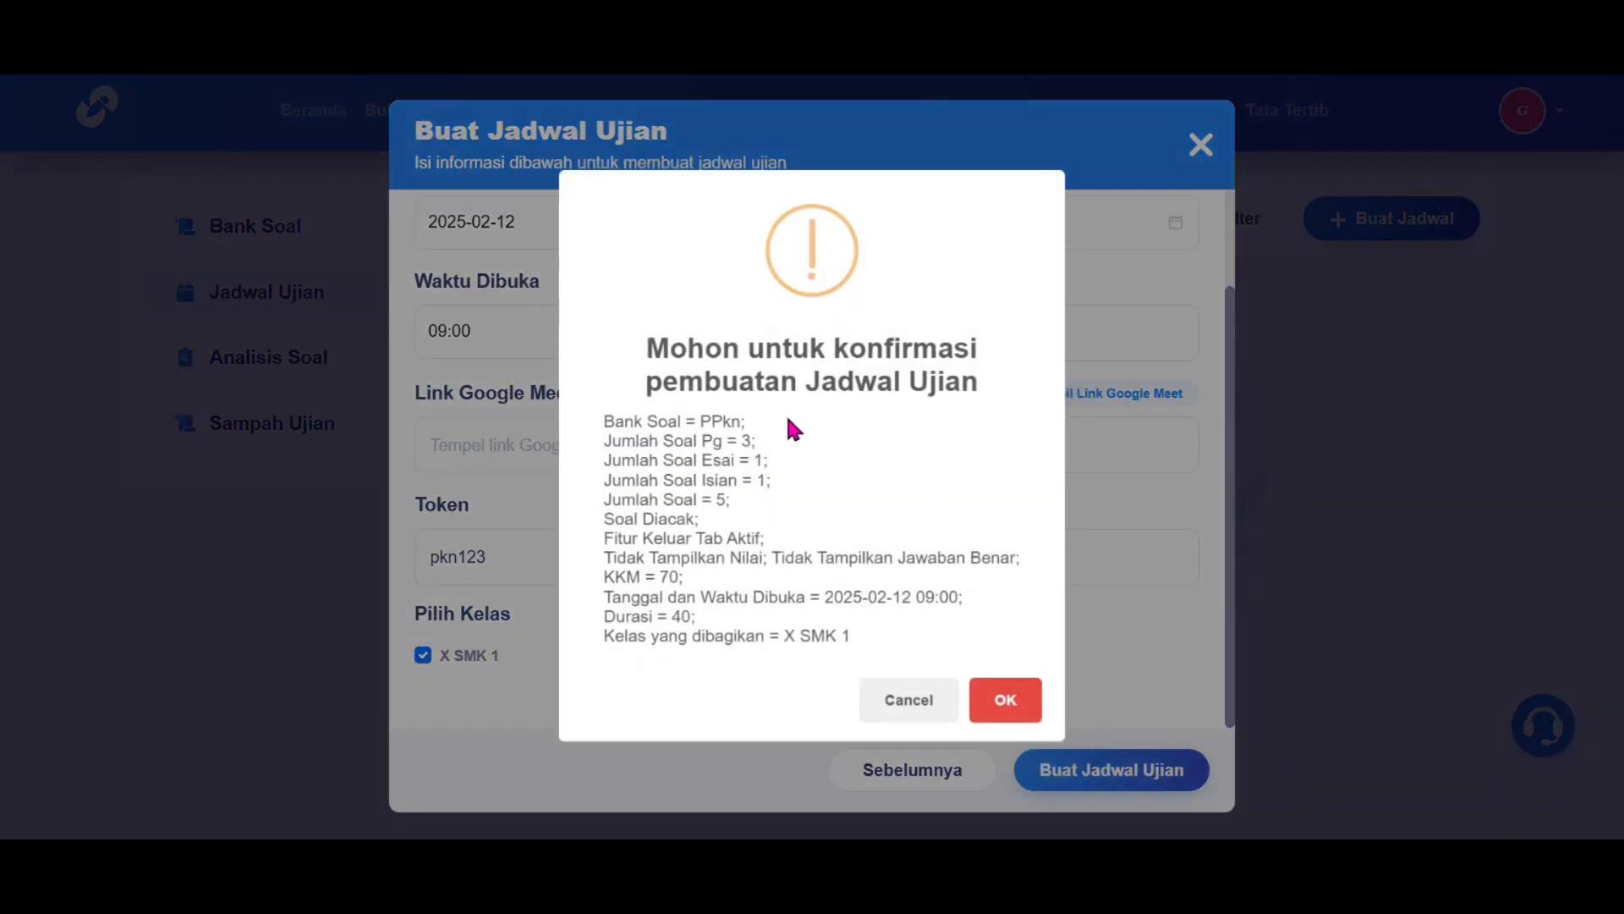
left_click(1003, 700)
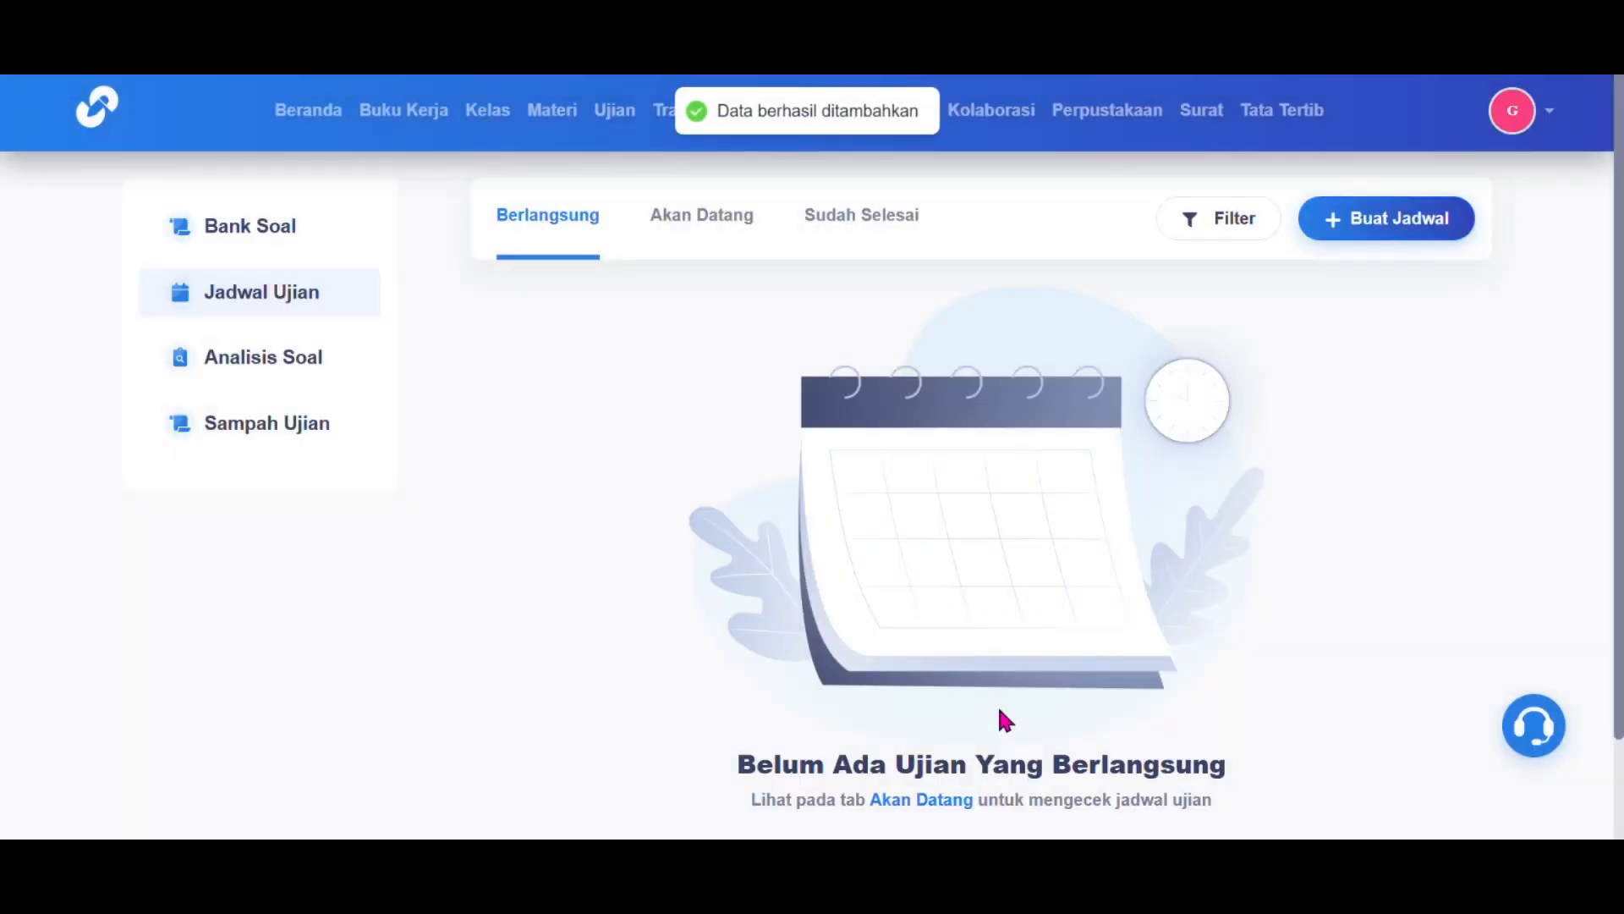
Step: Review the upcoming PPkn Kelas X exam's details and X SMK 1 participants, then return to the list
left_click(721, 232)
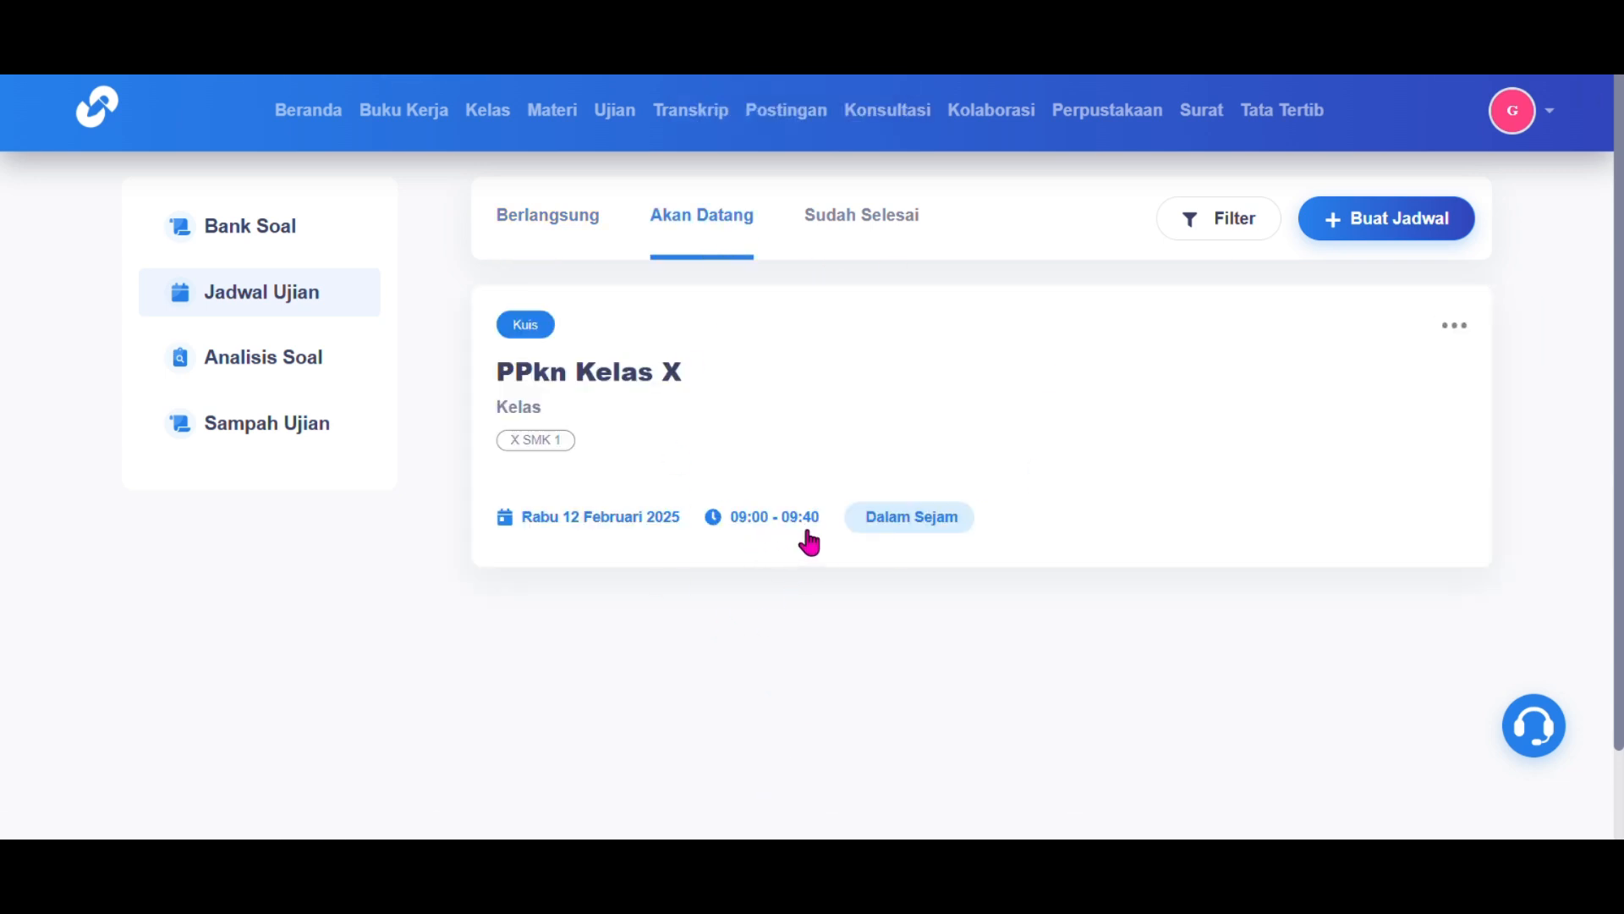
left_click(1444, 334)
left_click(970, 398)
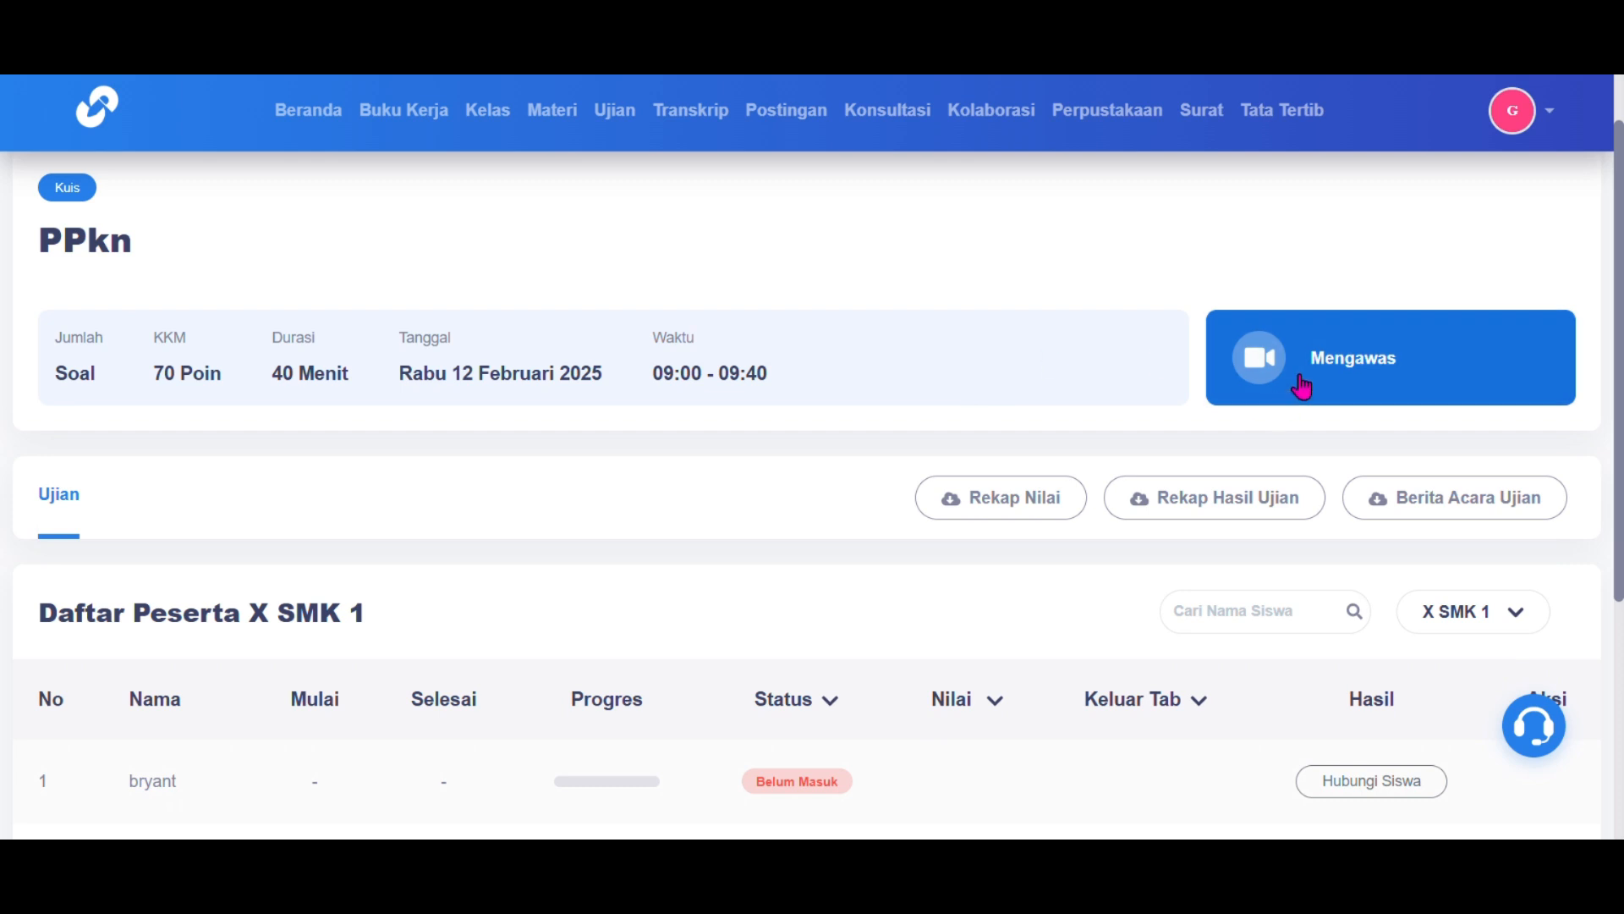
scroll(1430, 385, "down", 3)
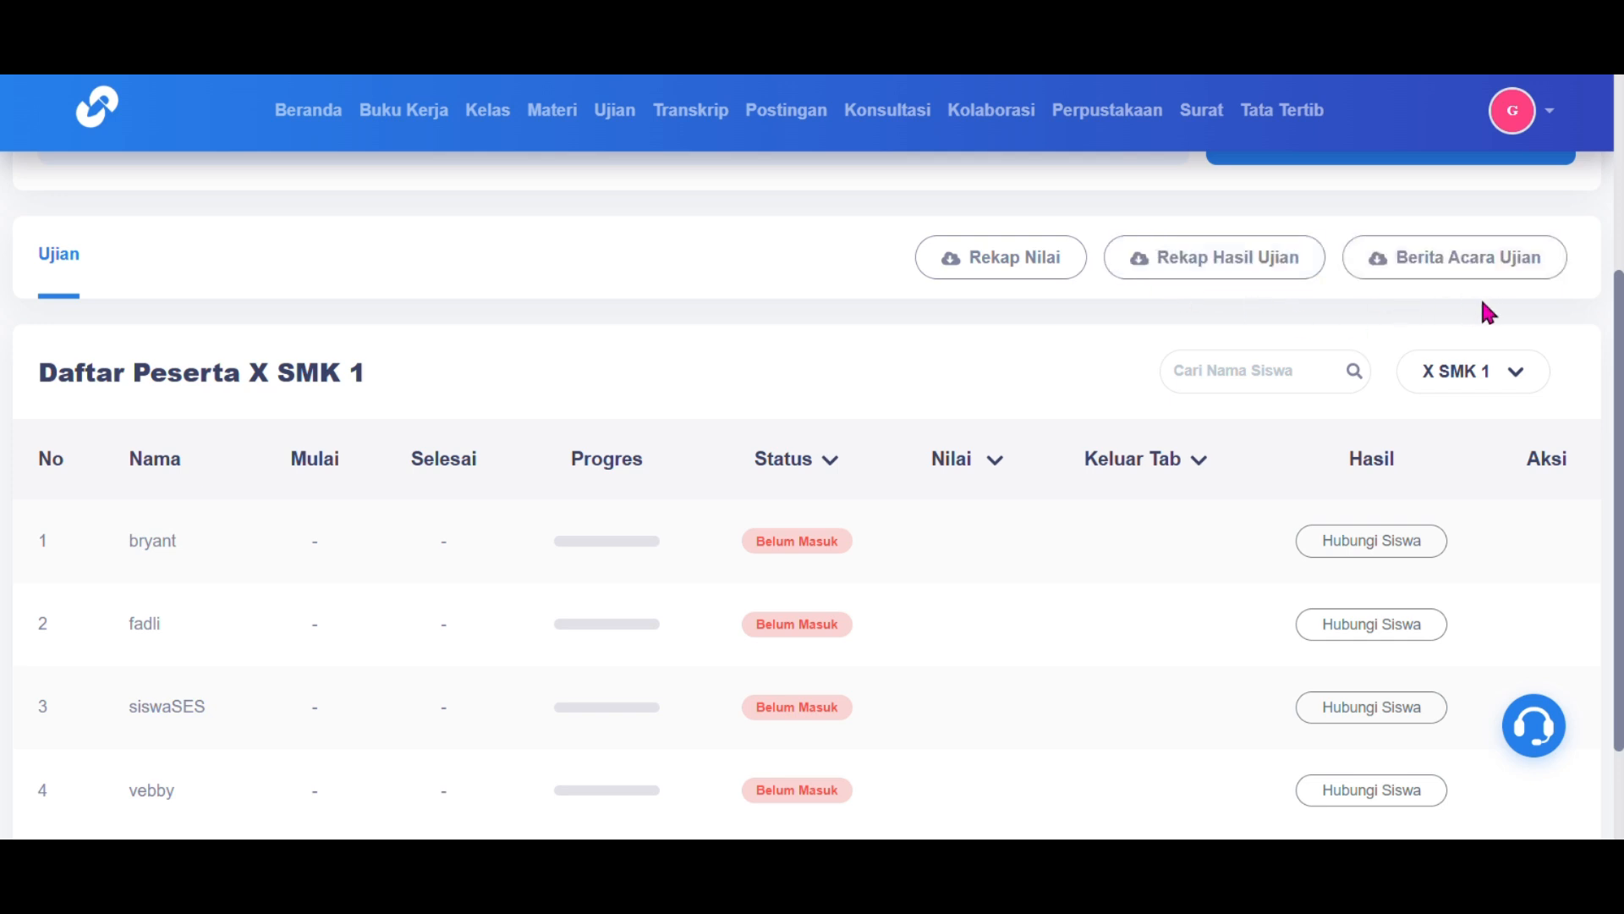
scroll(1388, 417, "down", 2)
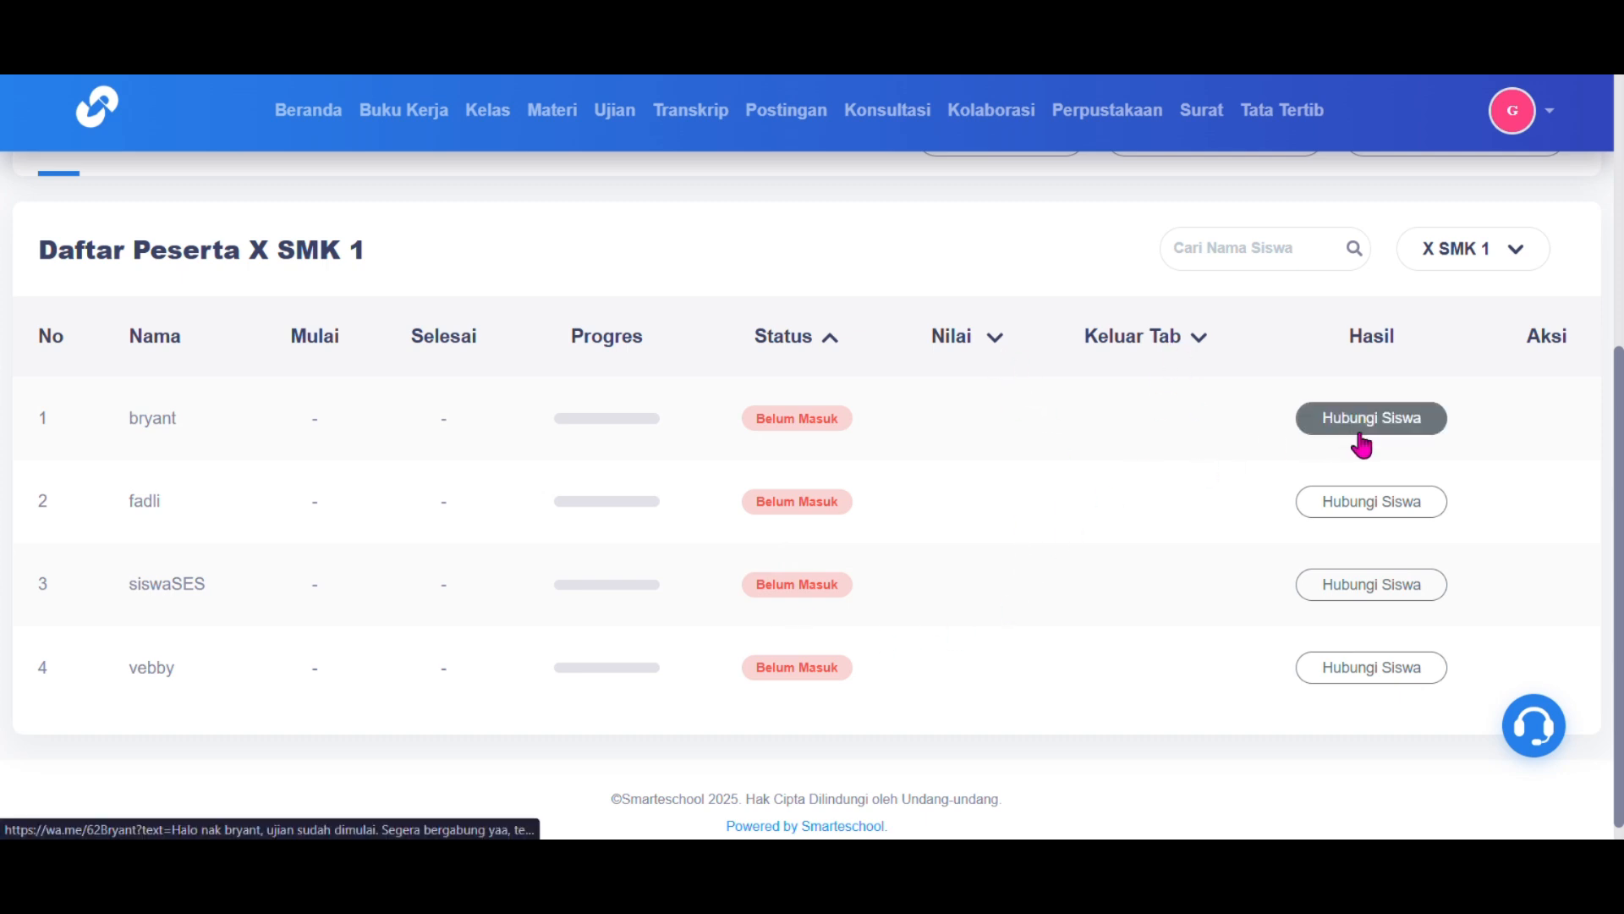
scroll(1369, 593, "down", 1)
scroll(1370, 597, "up", 5)
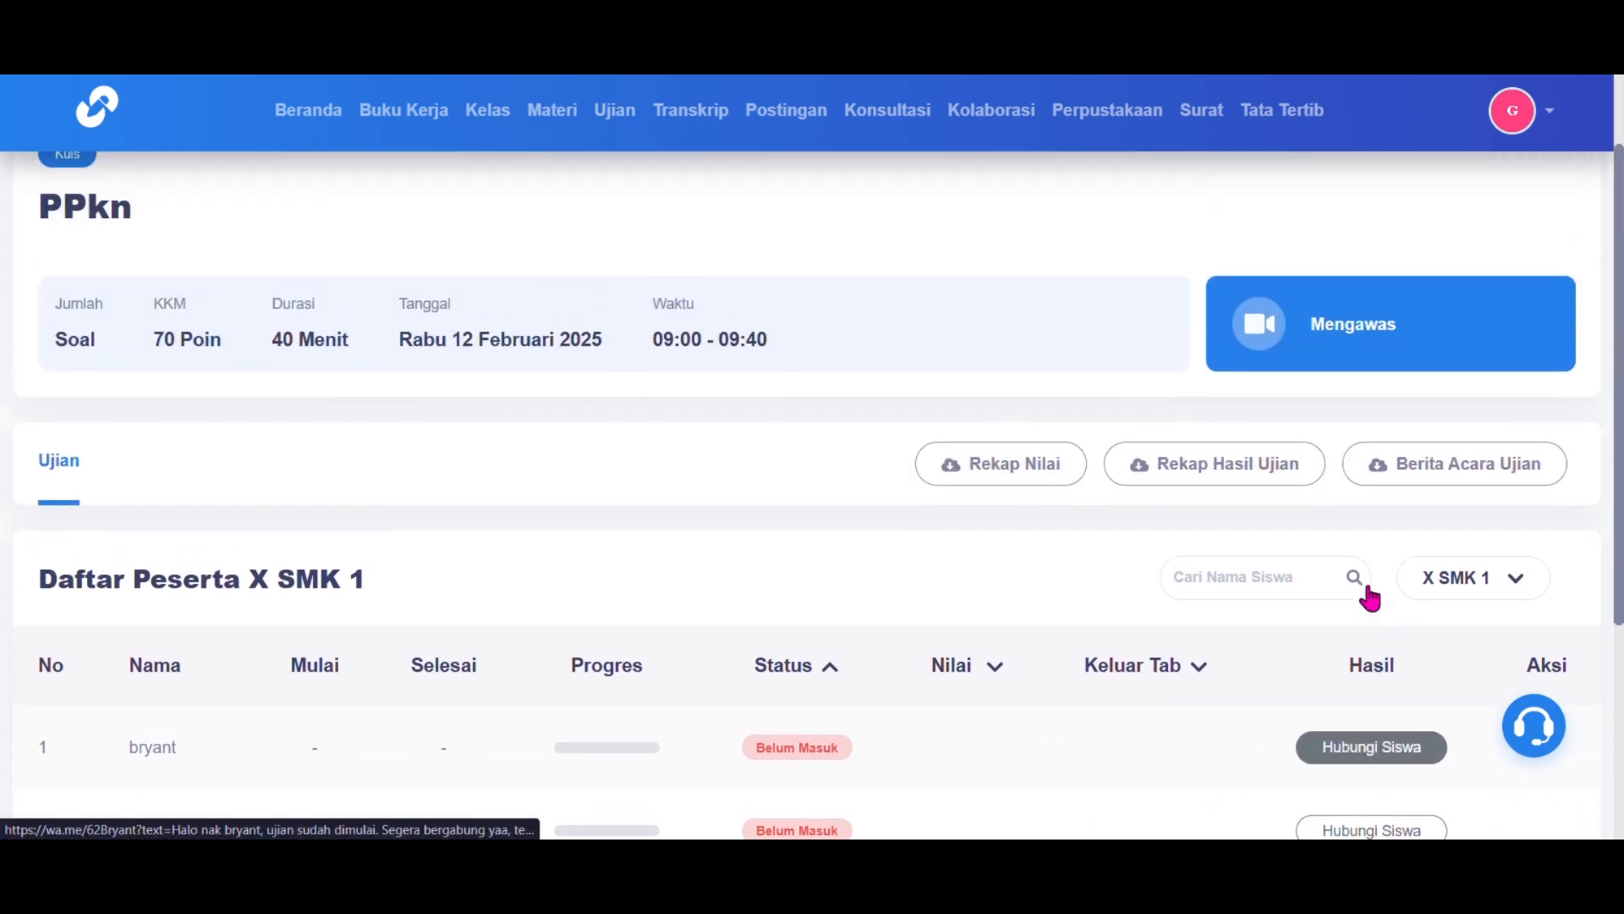
scroll(602, 338, "up", 1)
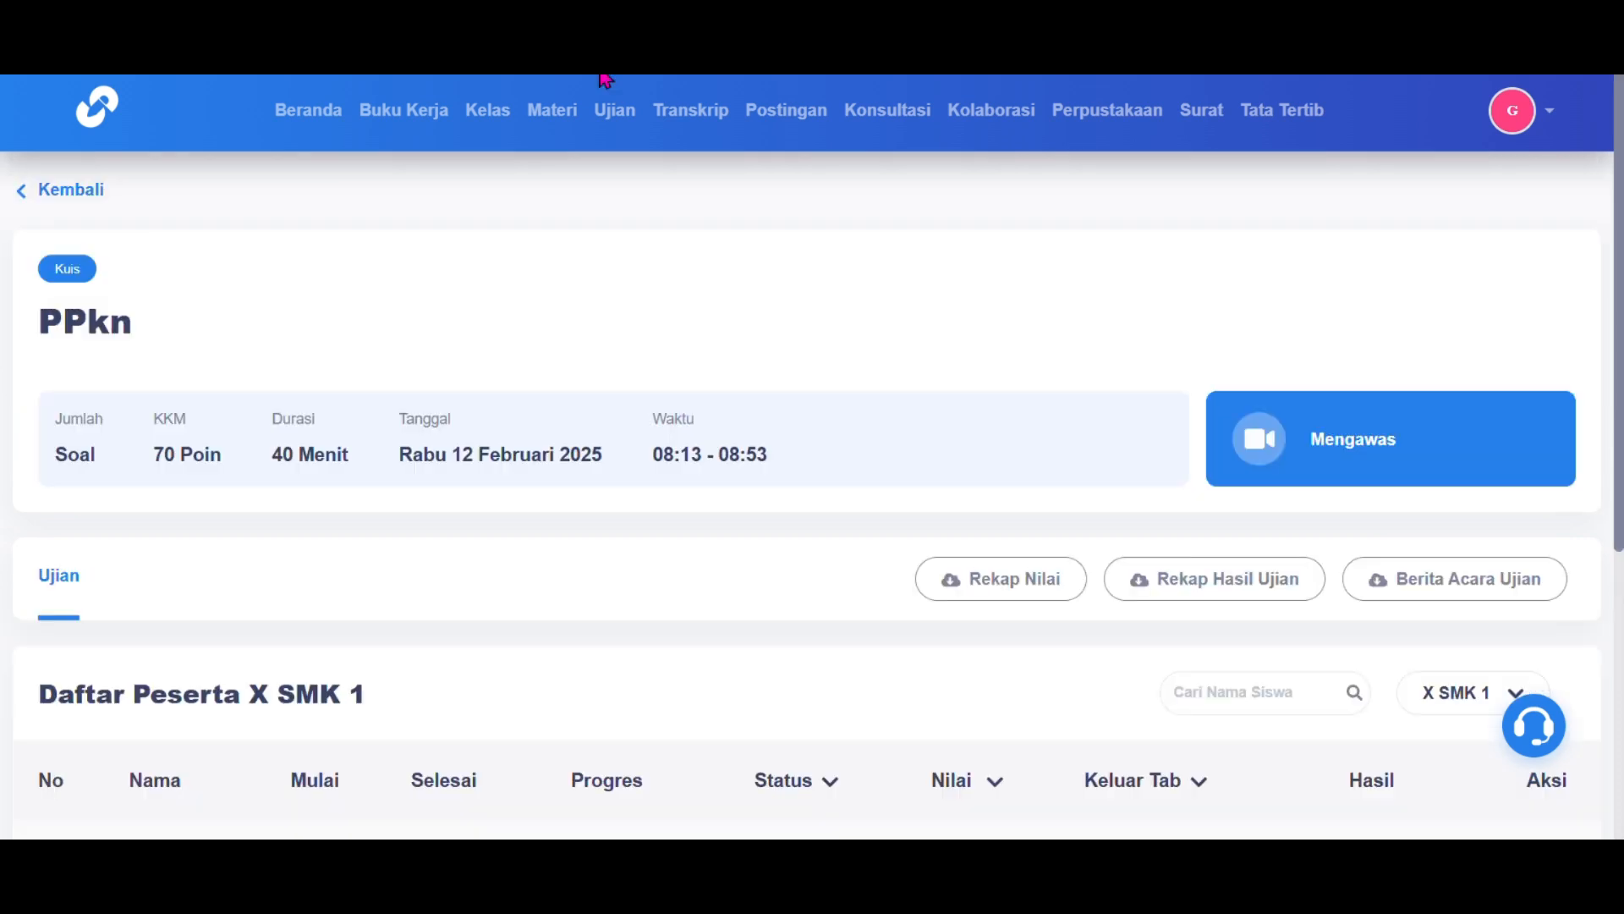
left_click(81, 192)
Step: Open the PPKN Kelas X question analysis for 2024 / 2025 - 2 and expand question 2's details
left_click(303, 365)
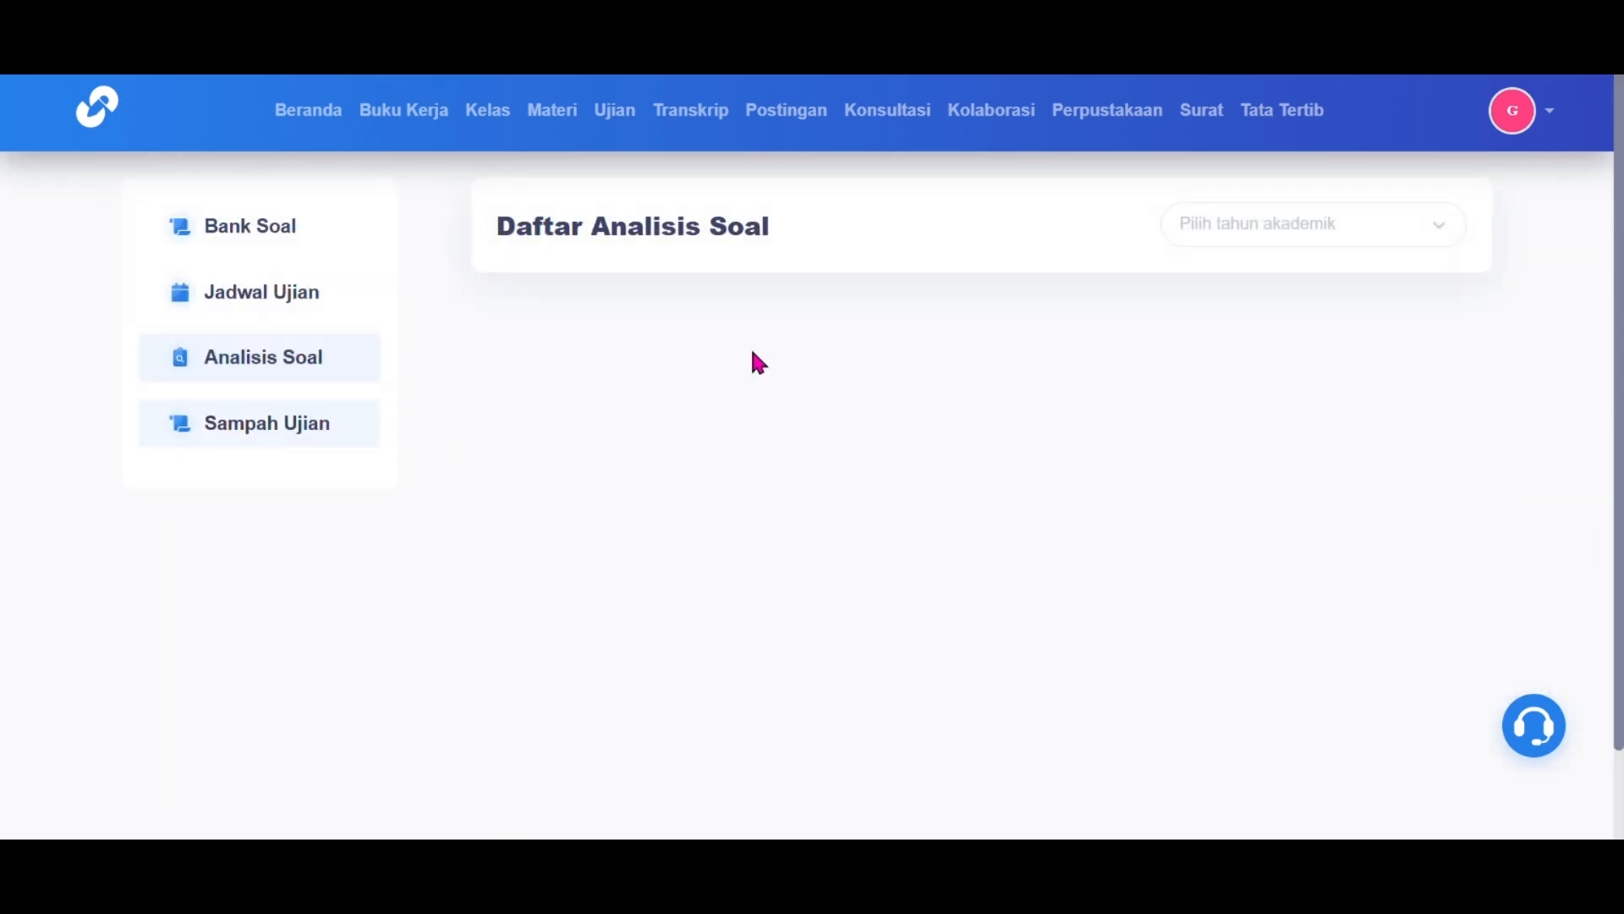
left_click(1287, 234)
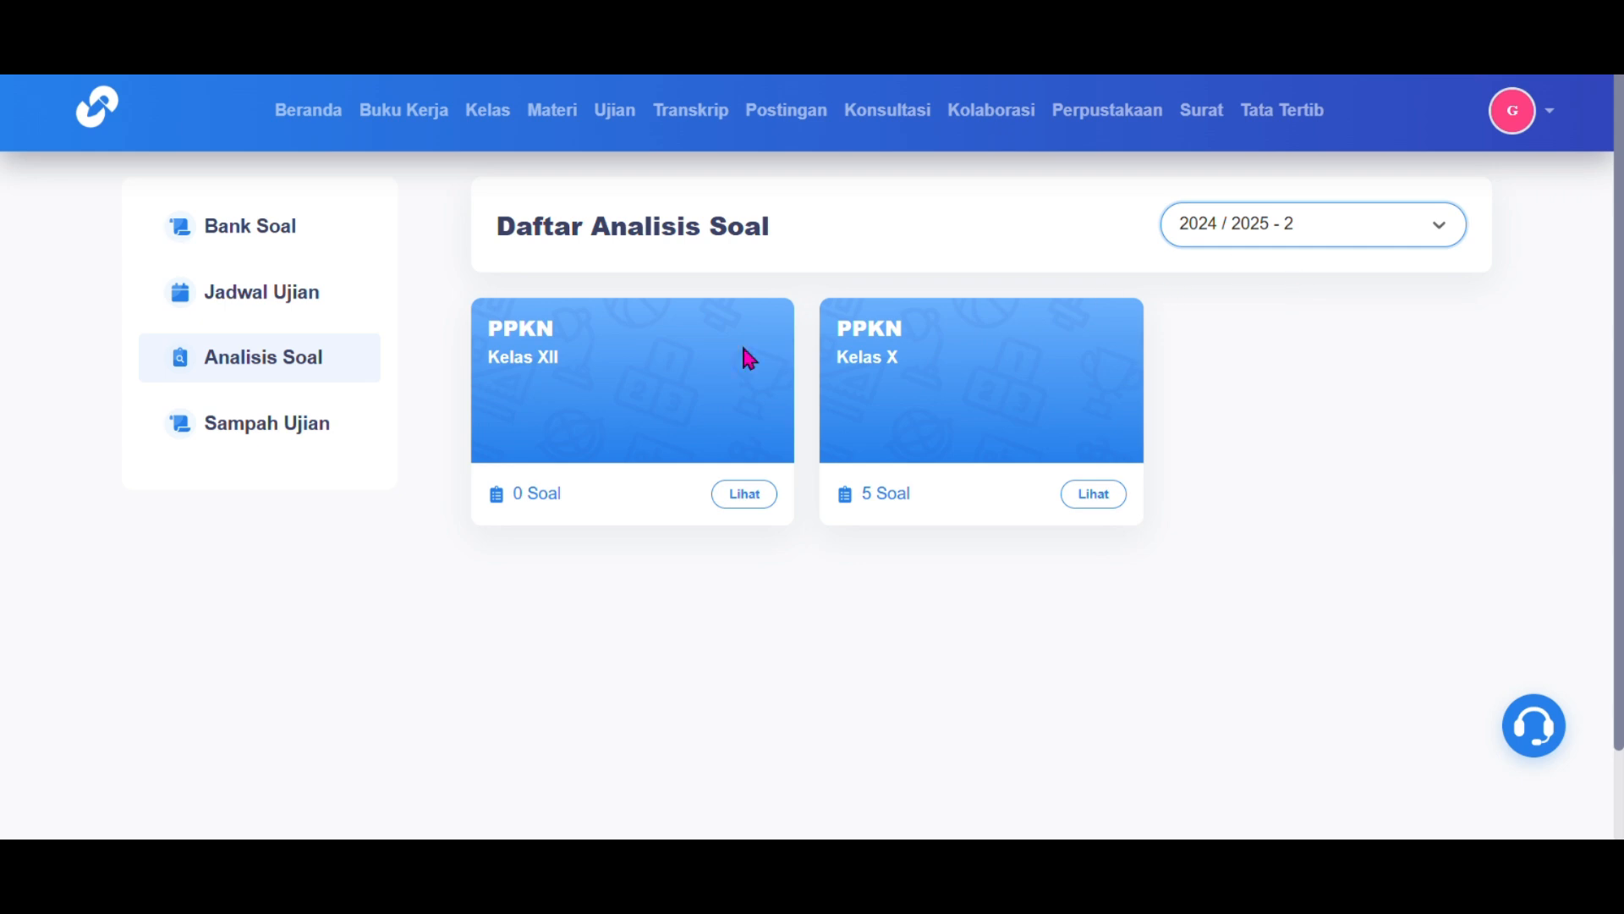
left_click(748, 499)
left_click(1094, 494)
scroll(1134, 627, "down", 3)
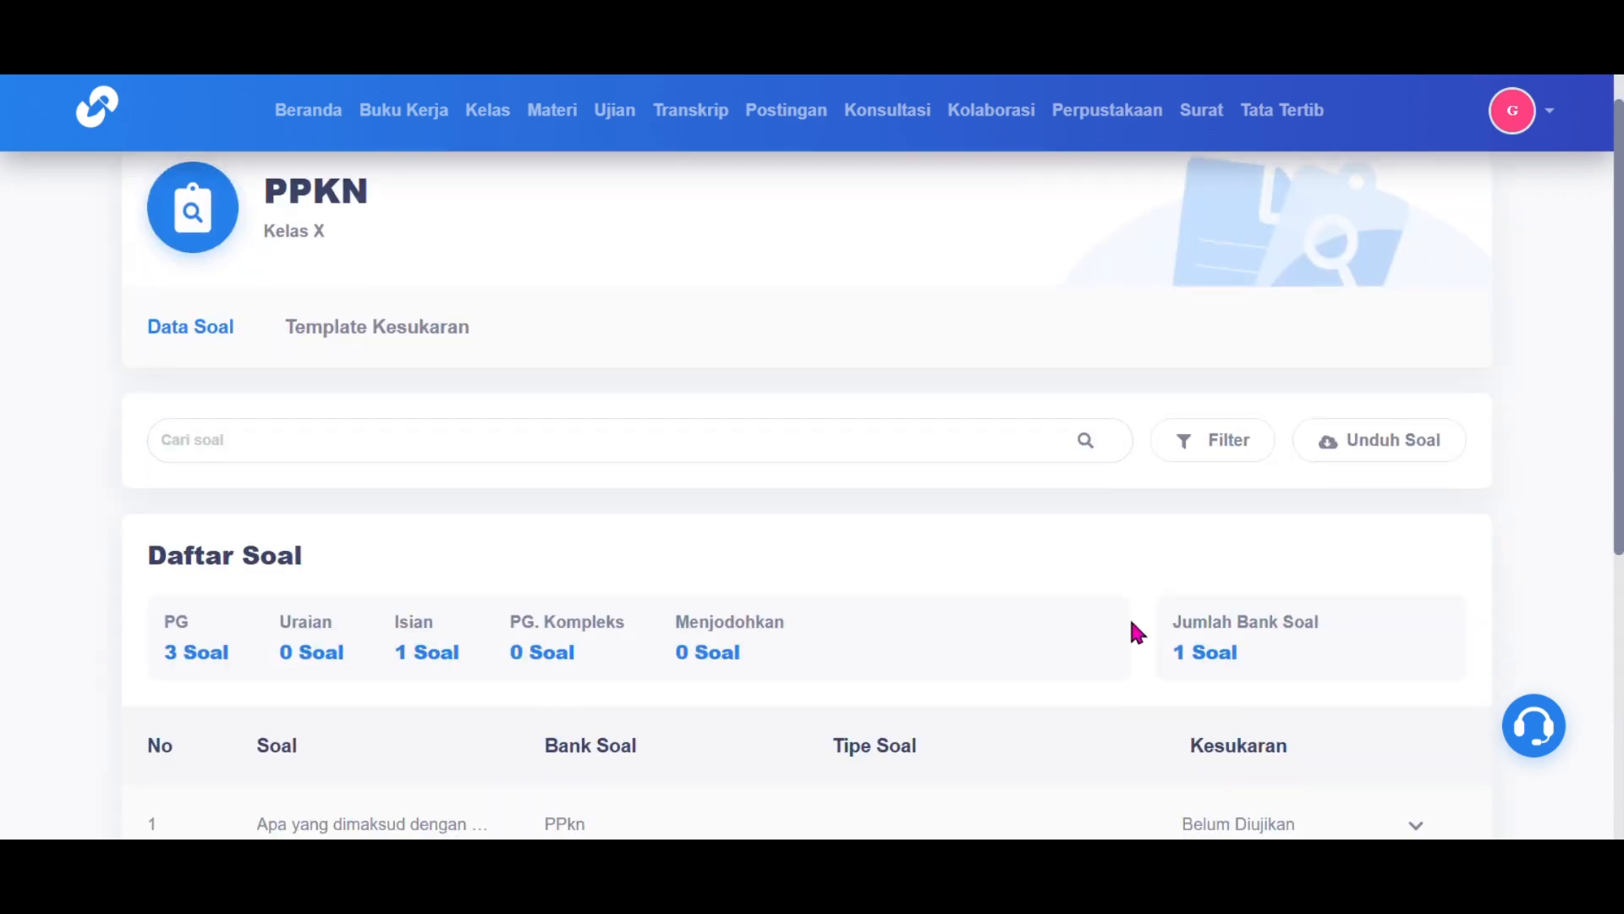
scroll(1135, 633, "down", 3)
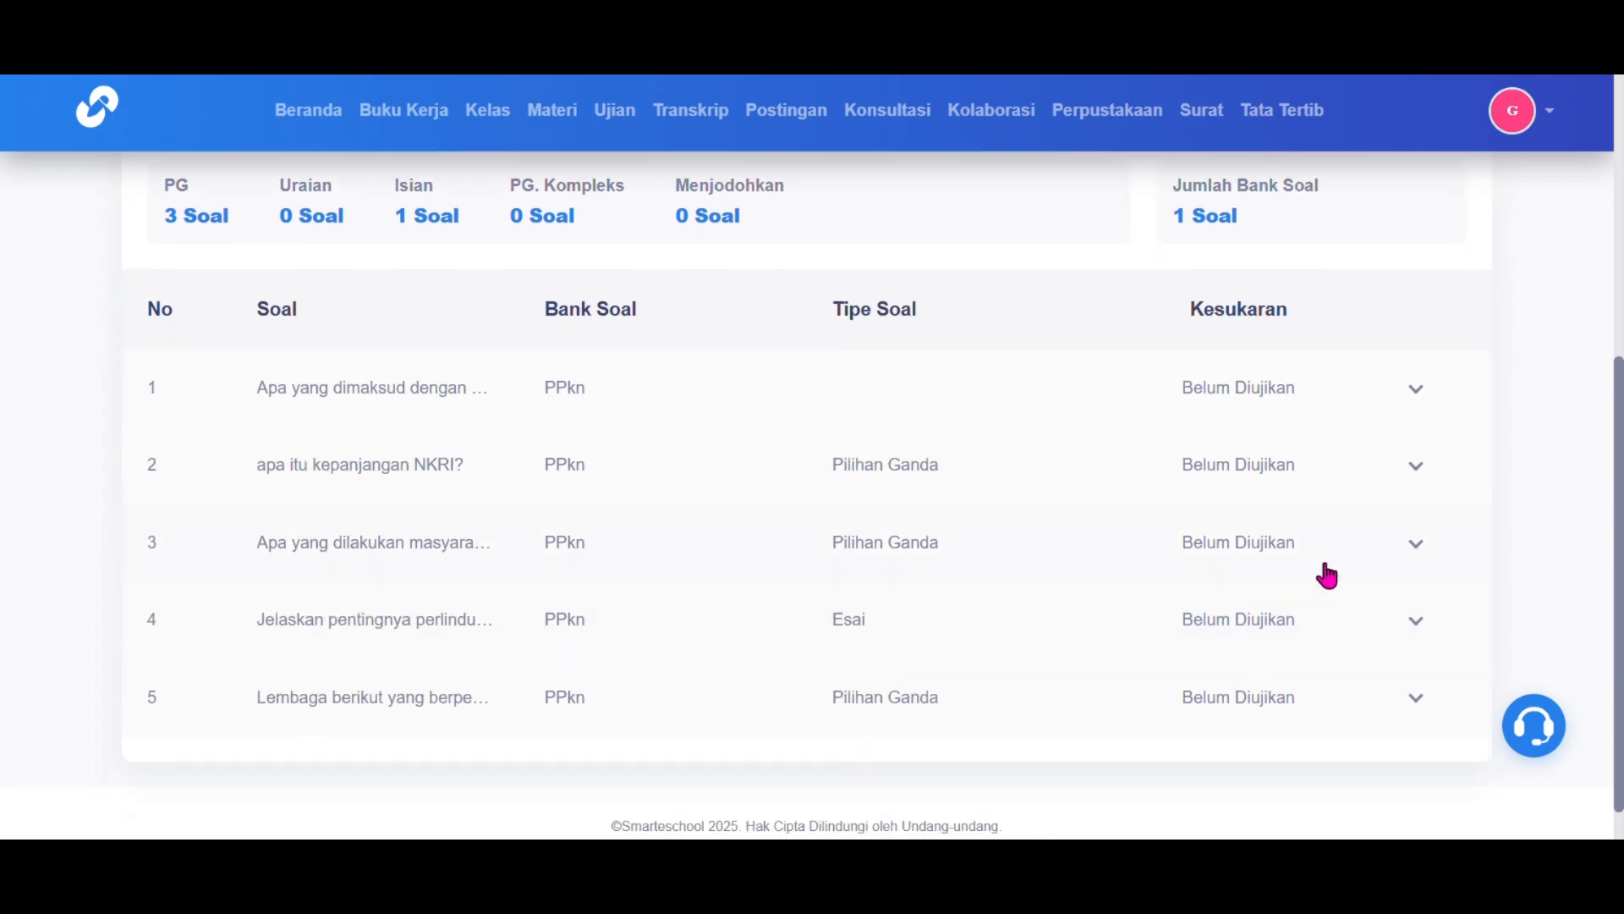
left_click(1418, 471)
scroll(1418, 471, "down", 2)
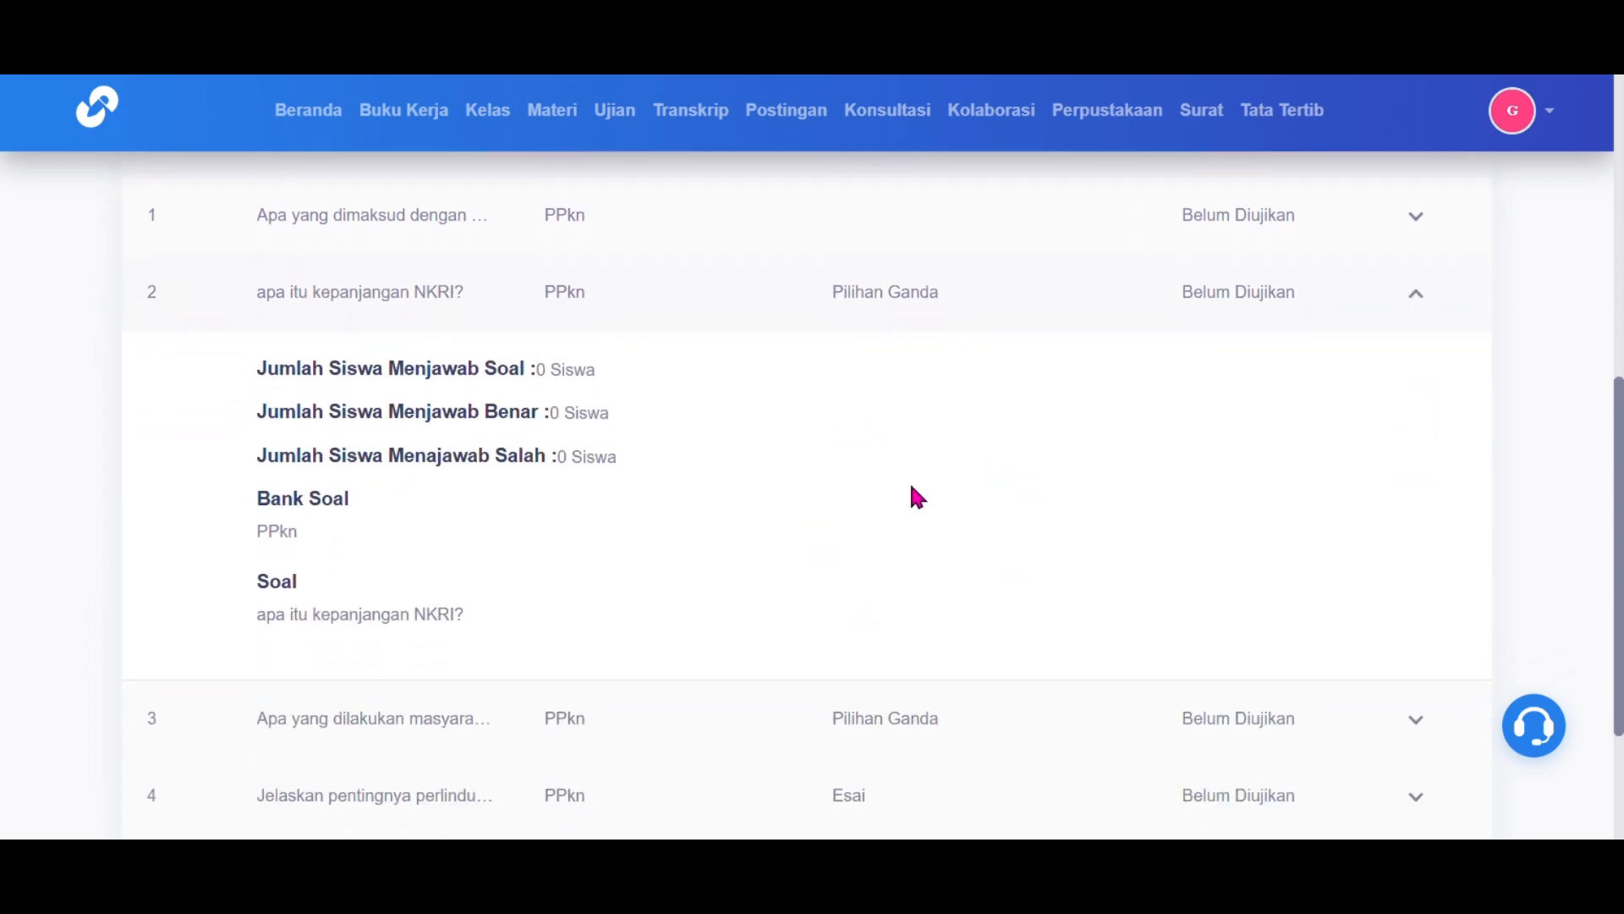
scroll(1367, 642, "down", 2)
scroll(1424, 642, "up", 9)
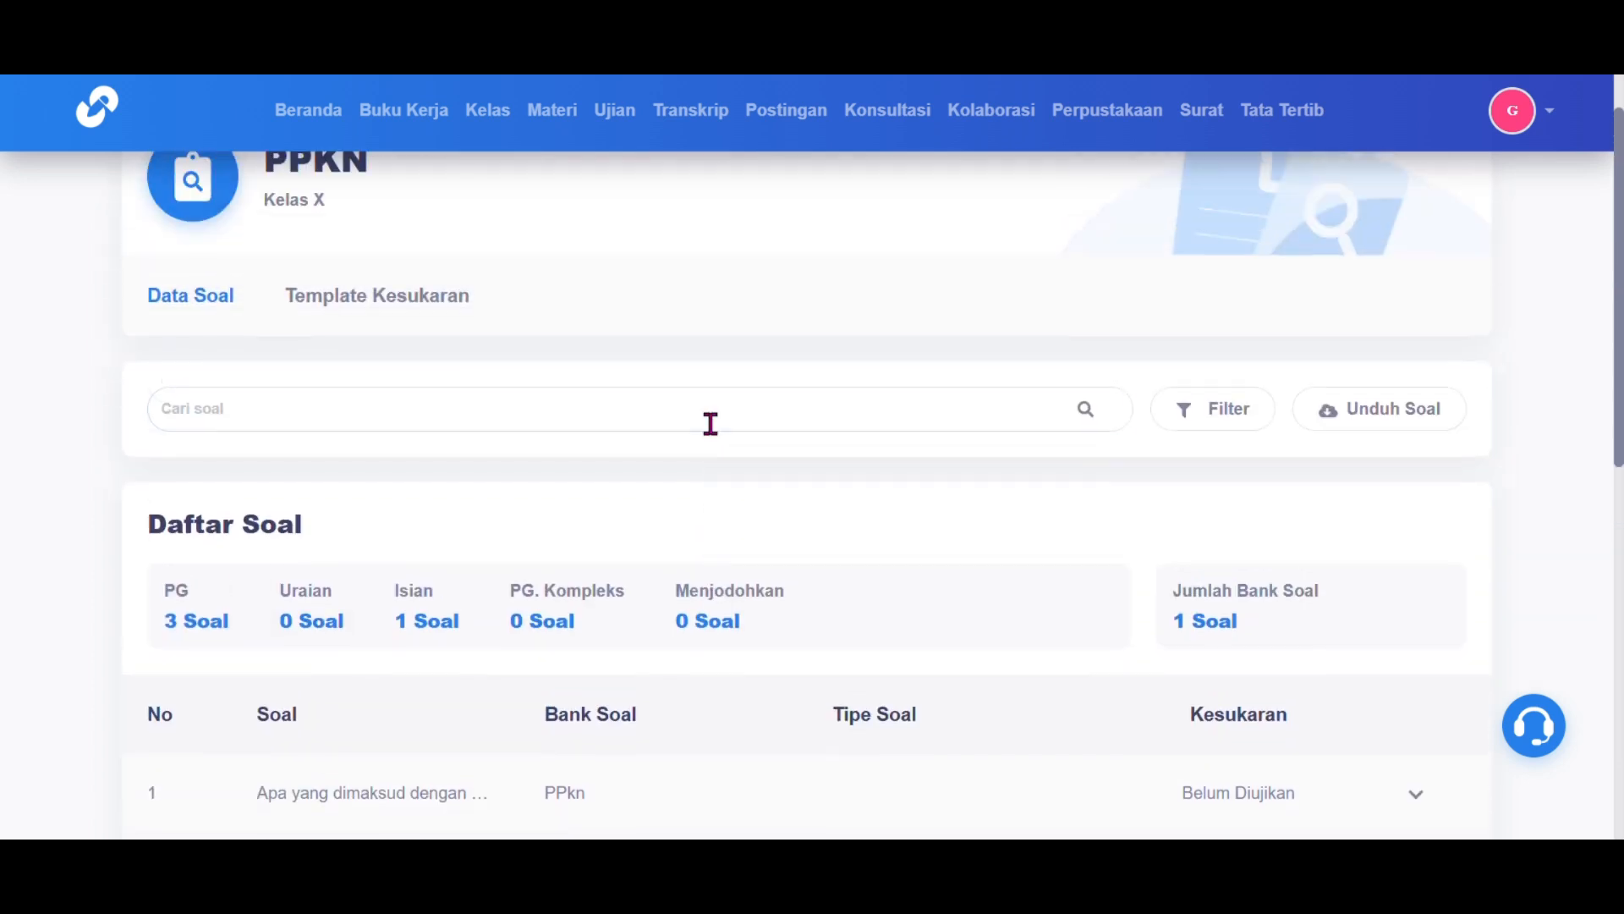
Step: View the Template Kesukaran table, cancel adding a new difficulty level, and return to the analysis list
left_click(431, 306)
scroll(755, 612, "down", 4)
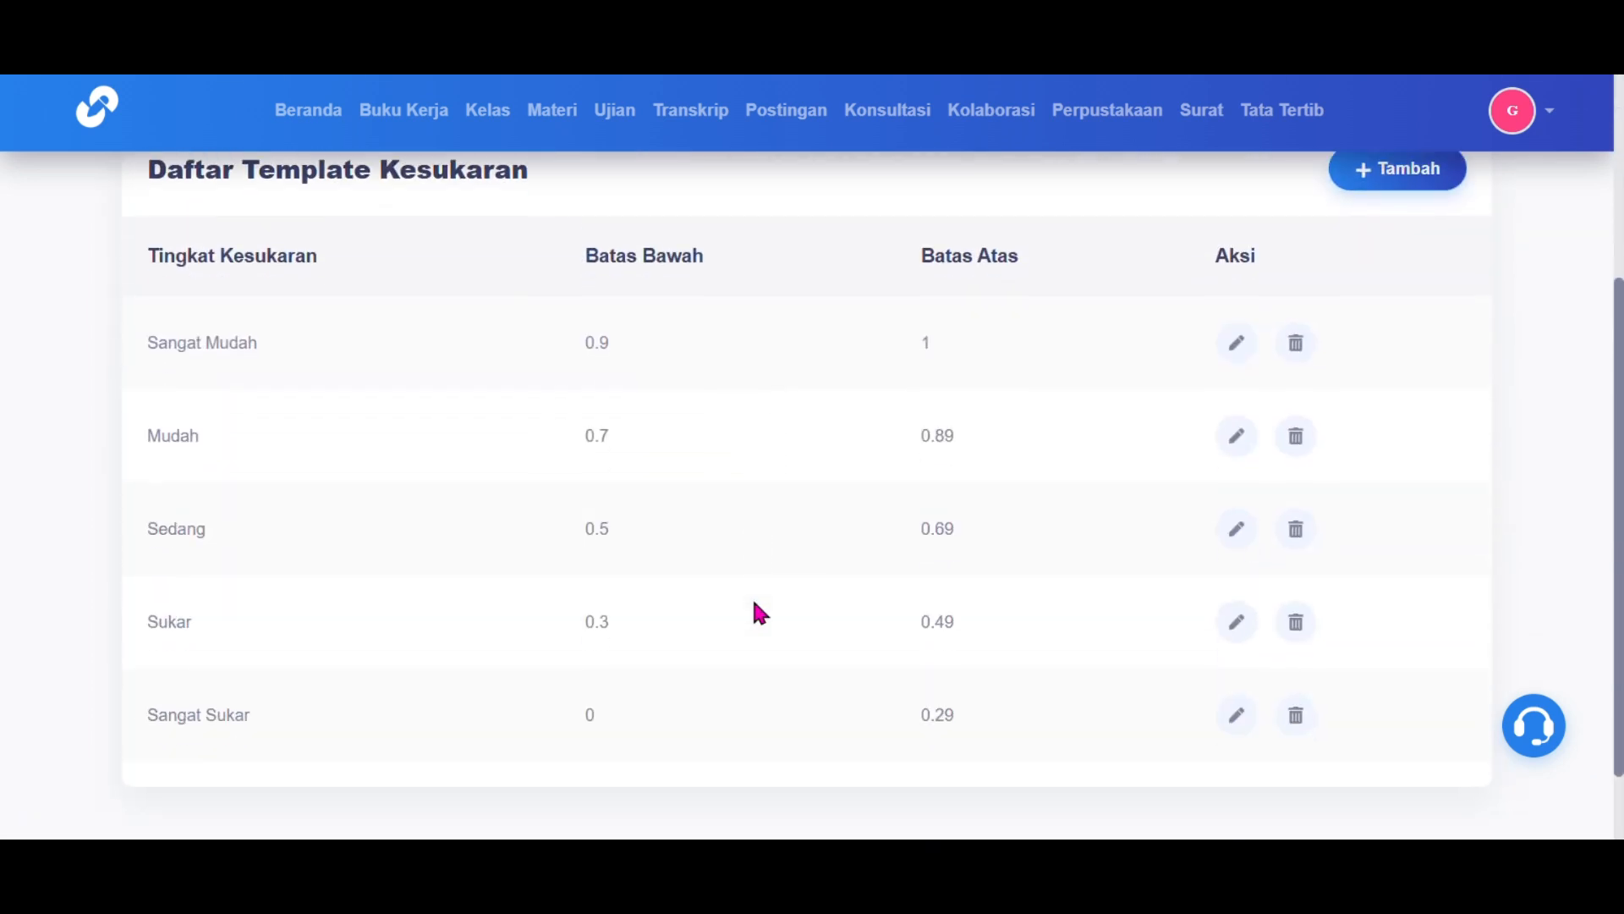
scroll(756, 612, "down", 1)
scroll(761, 592, "up", 3)
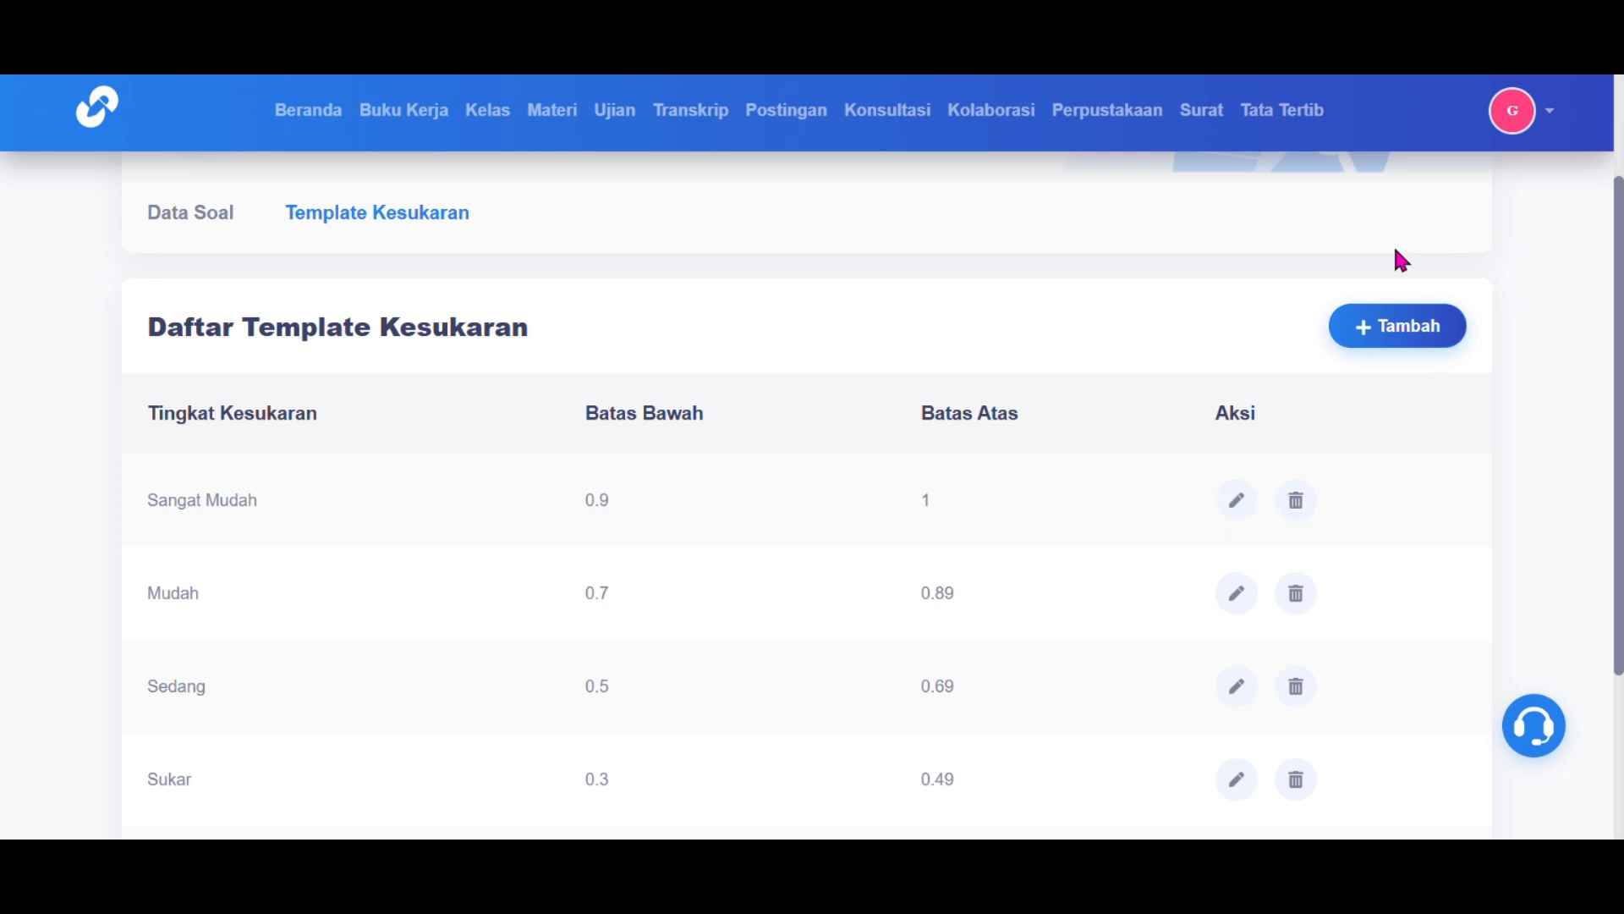
left_click(1384, 340)
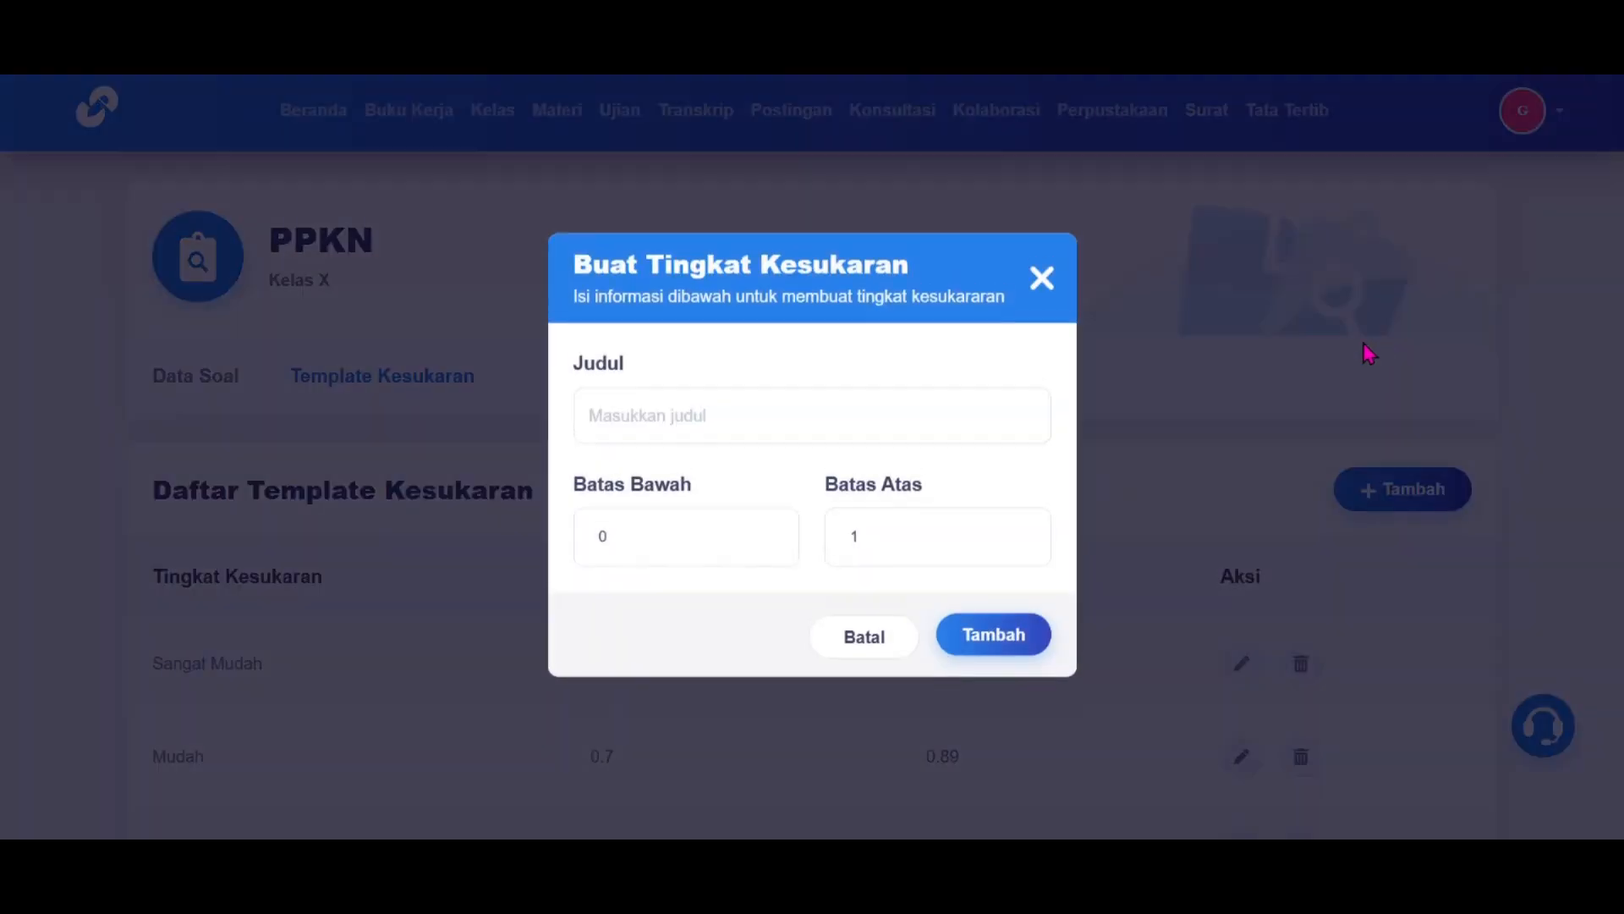
left_click(1042, 279)
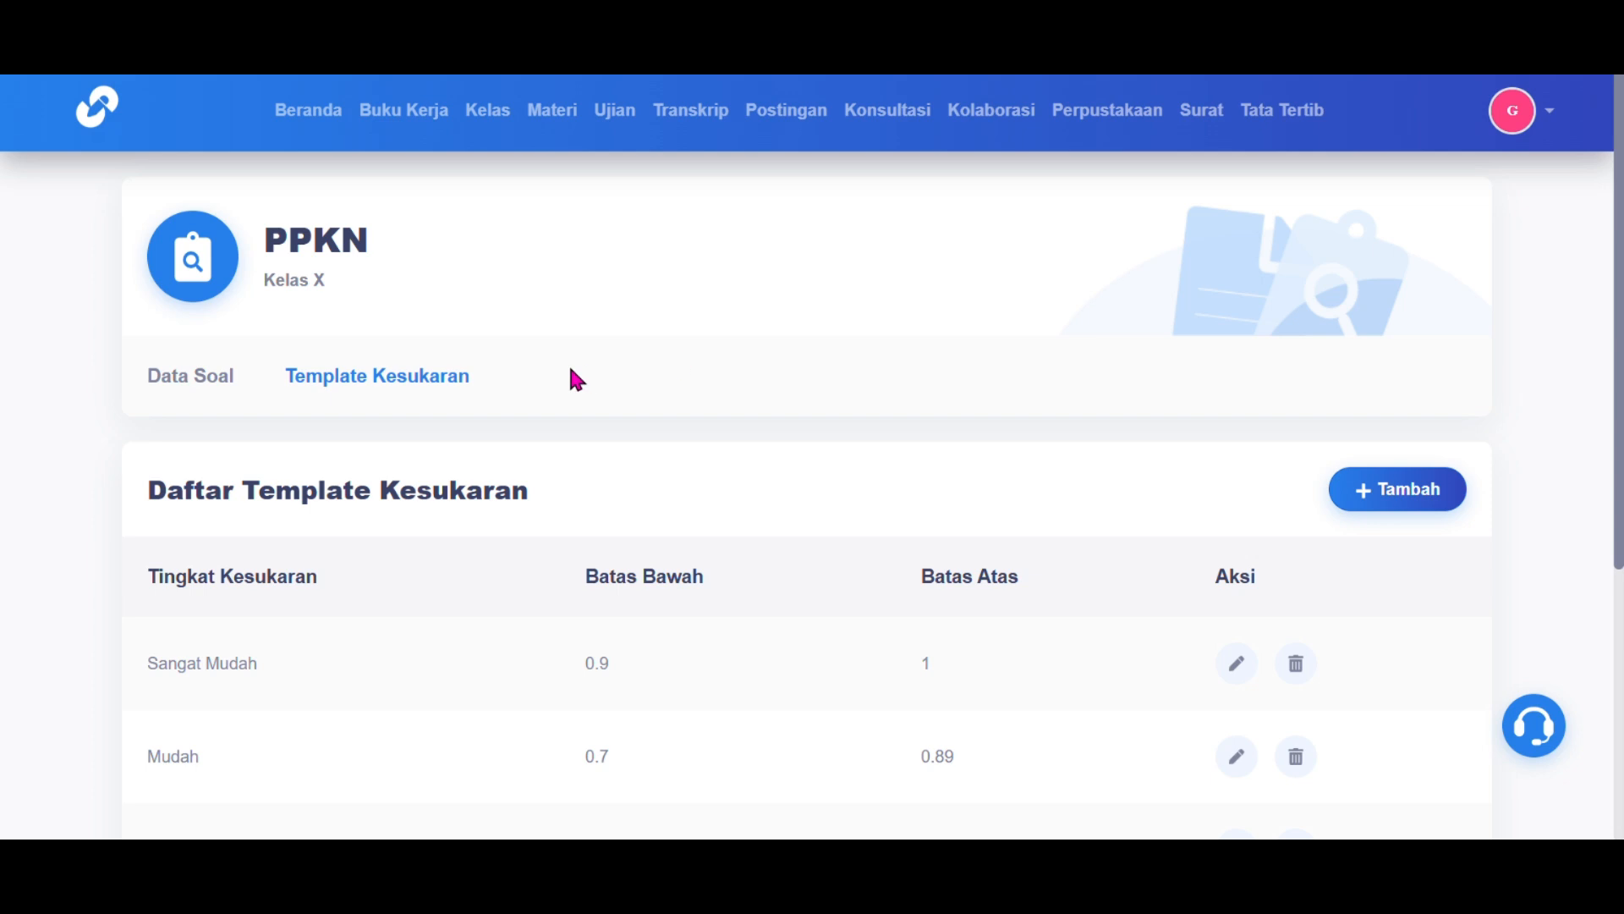
left_click(84, 73)
left_click(84, 73)
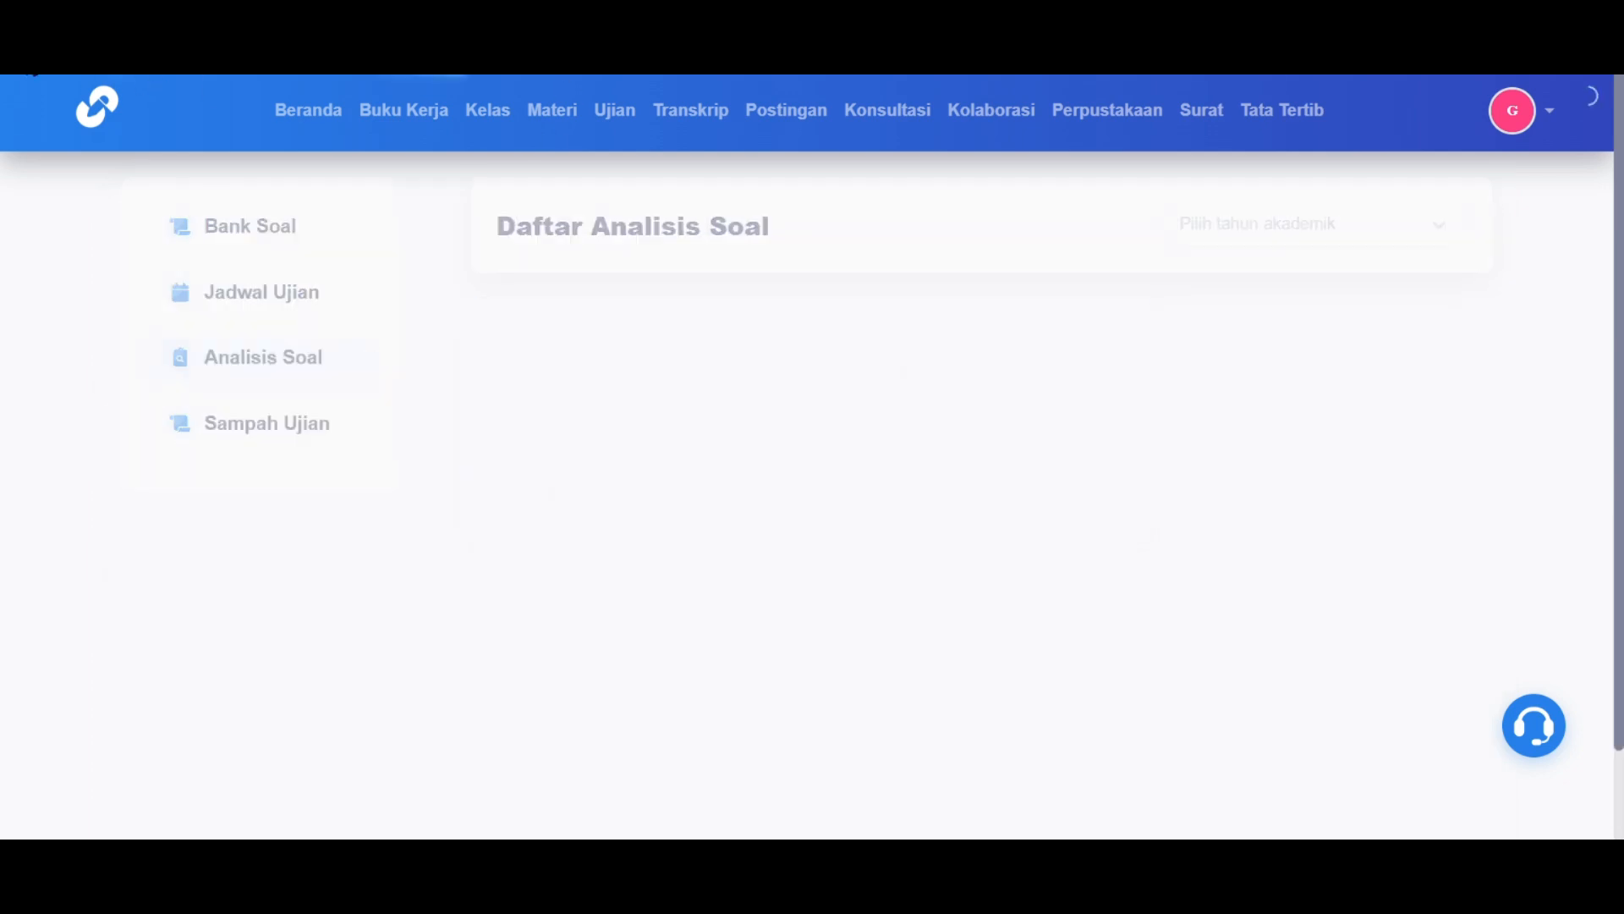
Step: Open Sampah Ujian and cancel restoring a deleted exam
left_click(303, 425)
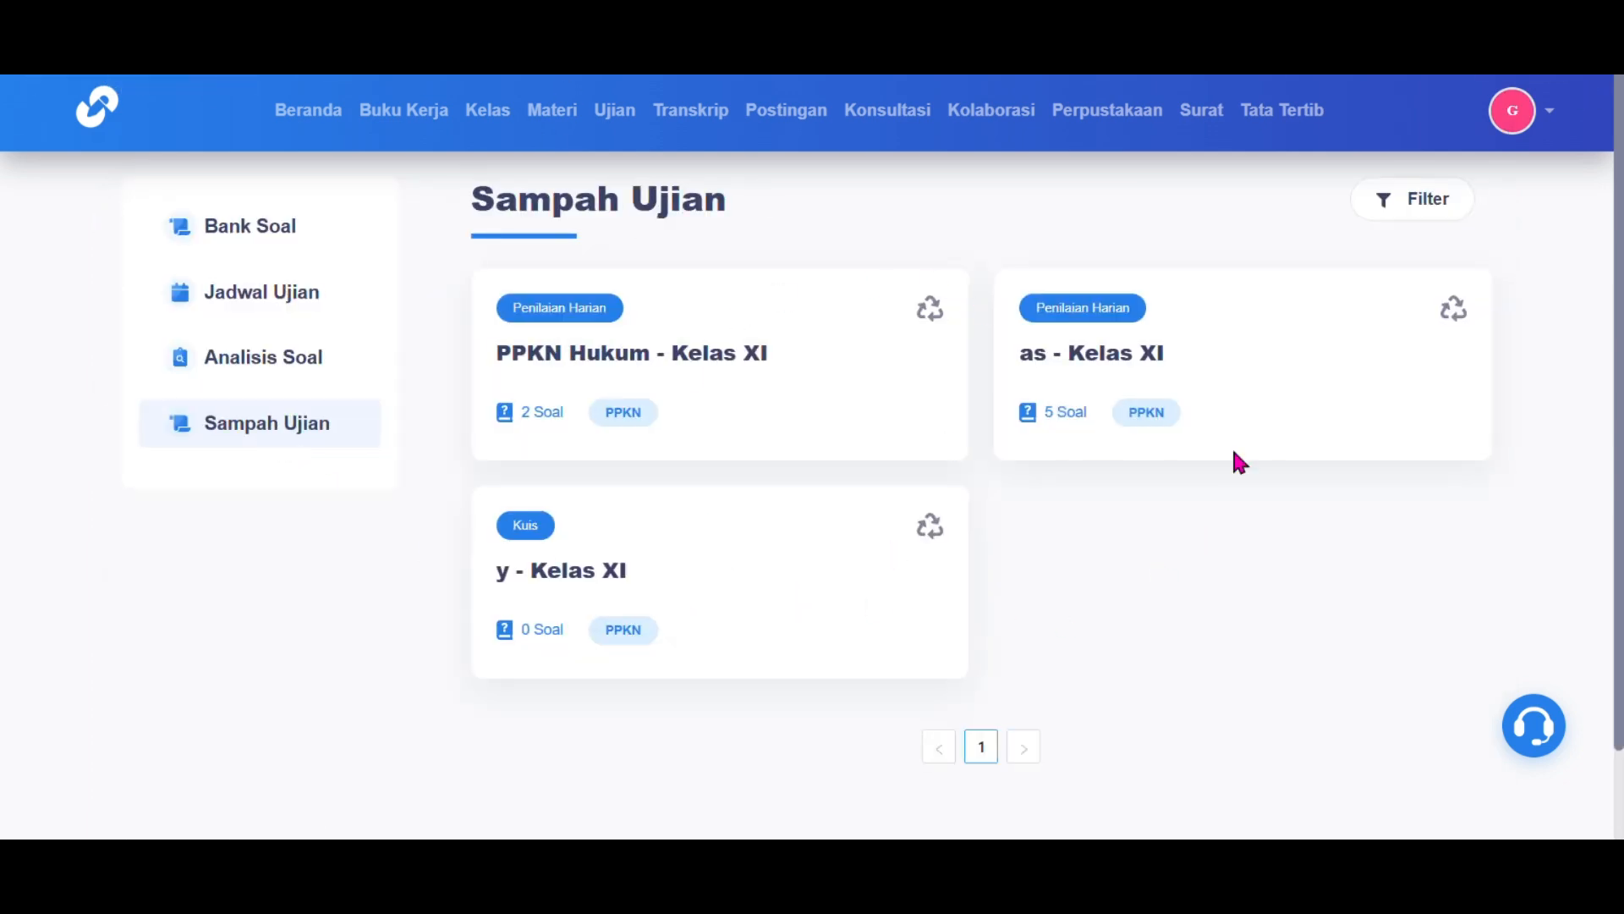
left_click(934, 315)
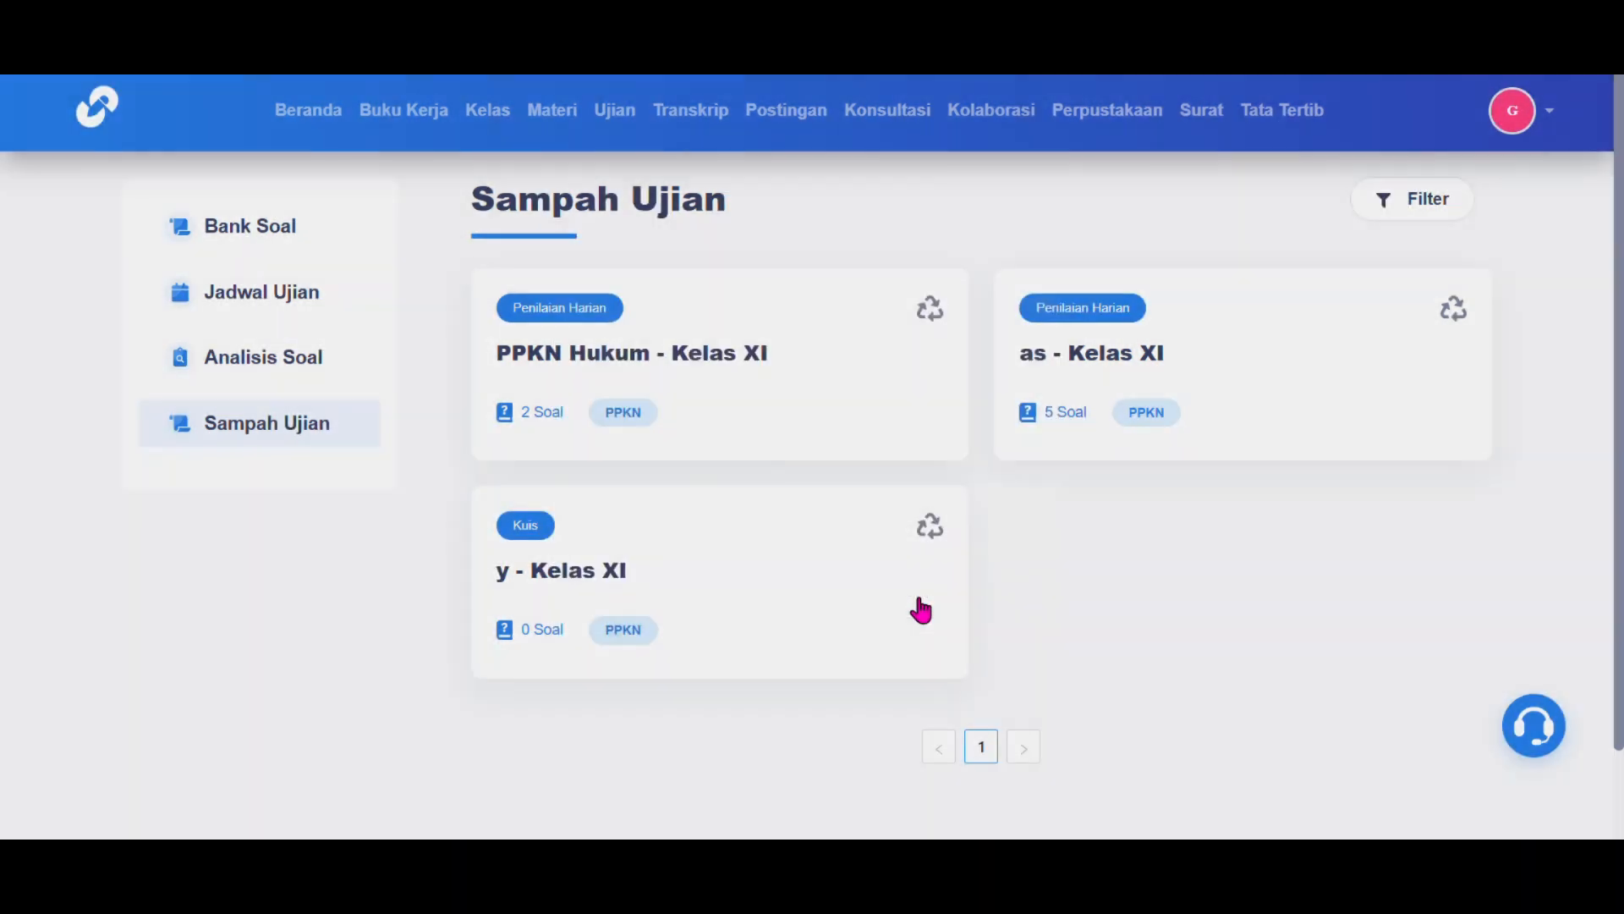
left_click(921, 604)
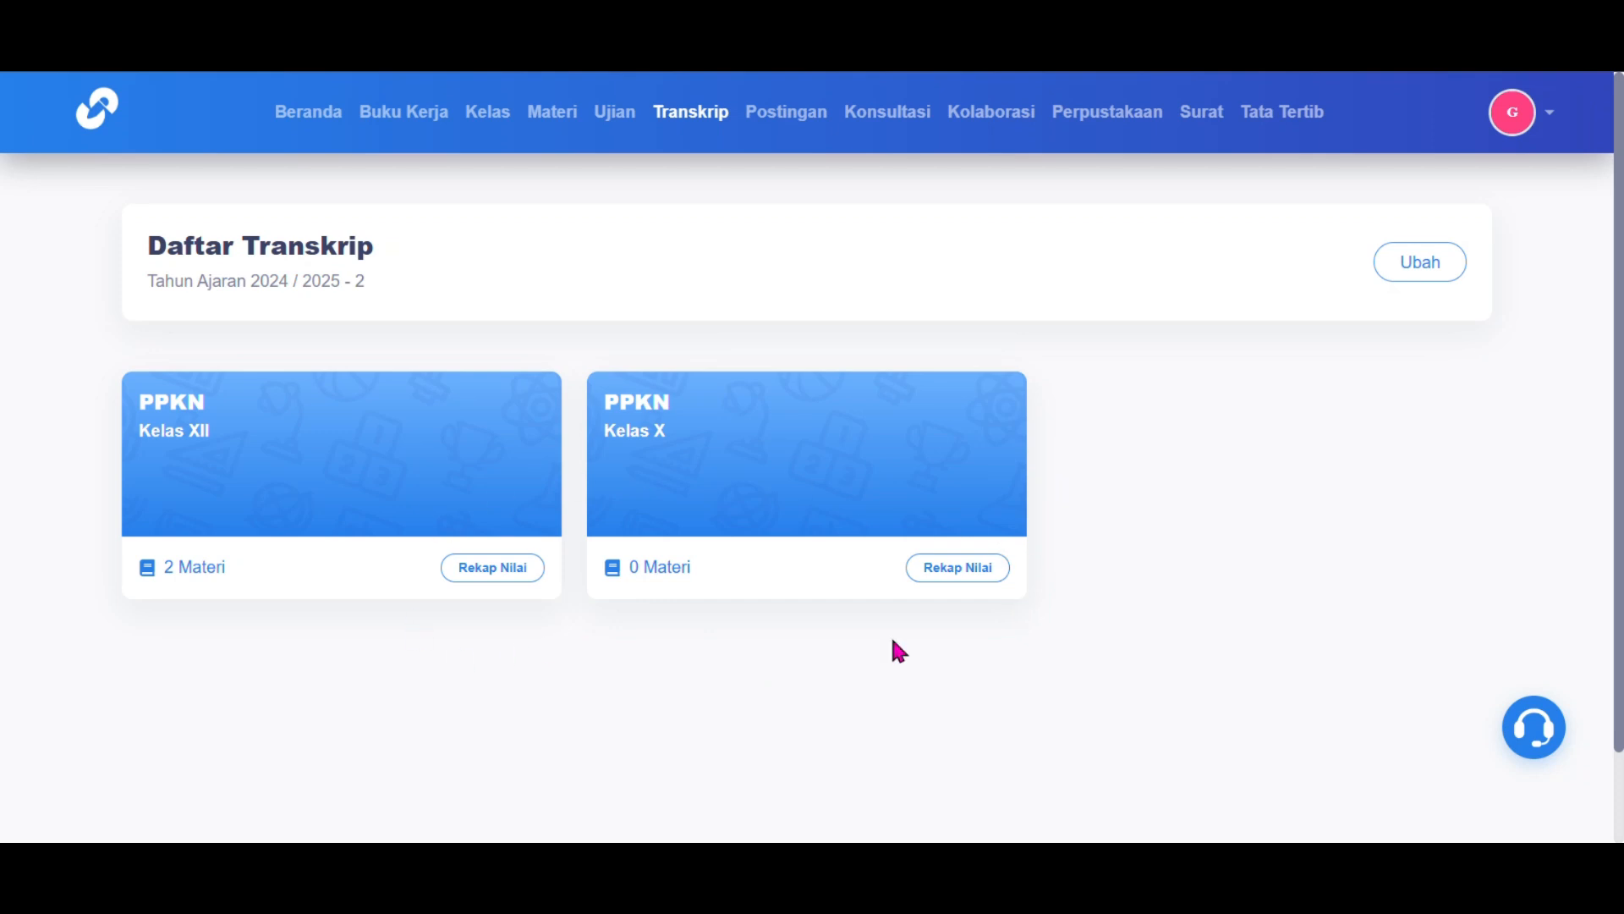
Step: In the Kelas X grade recap, save a new task material titled 'Penegakan Hukum'
left_click(968, 568)
scroll(816, 471, "down", 2)
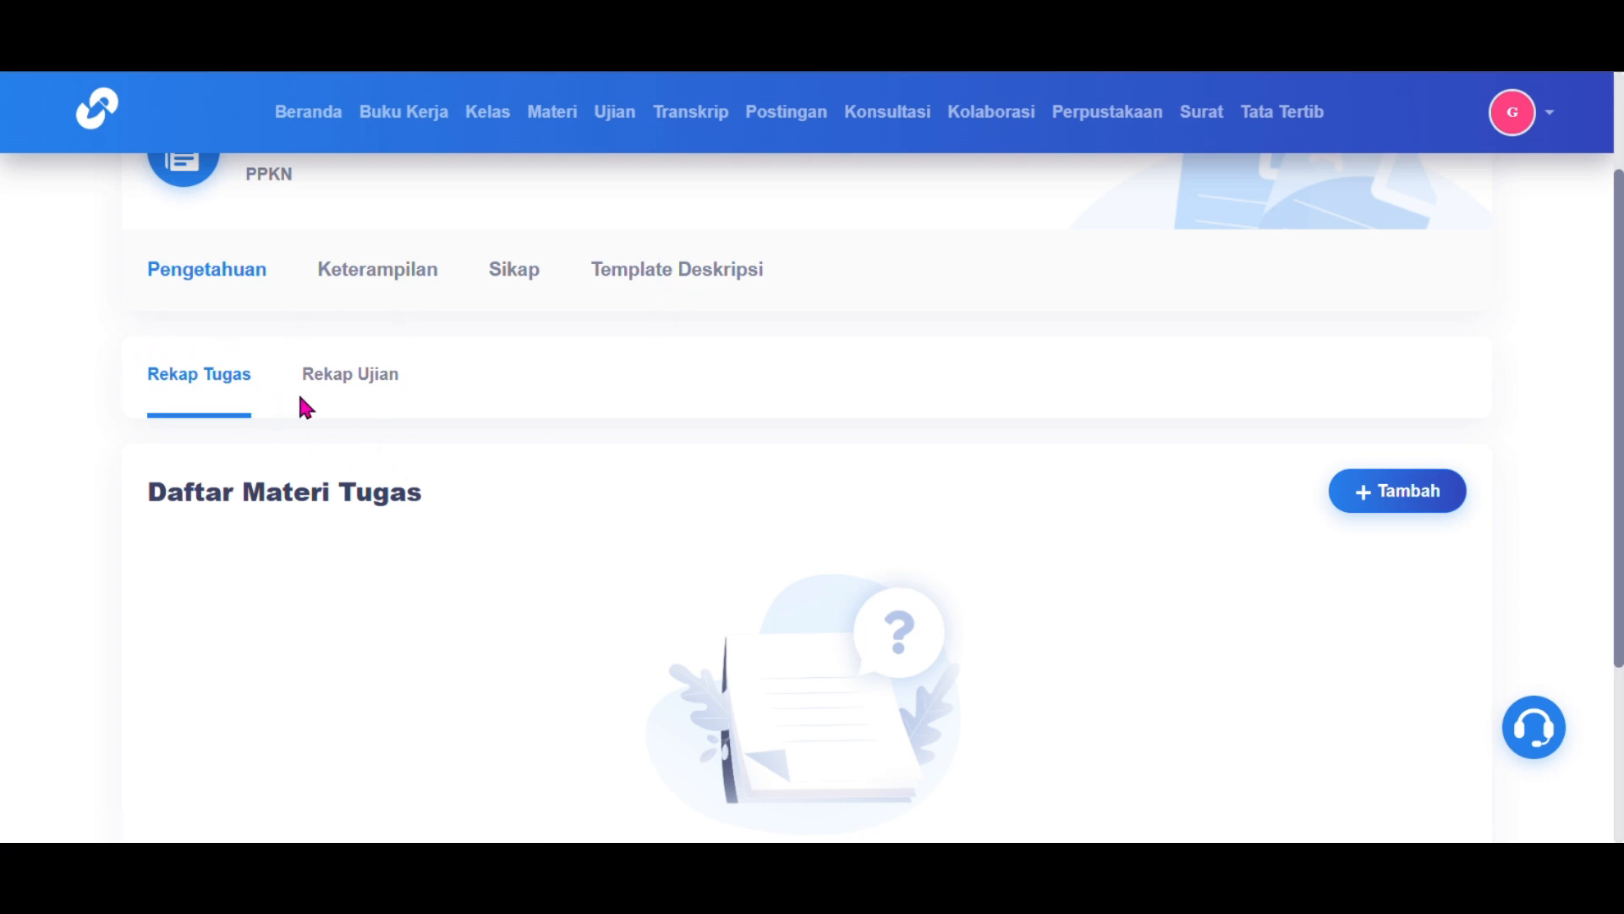
left_click(1371, 508)
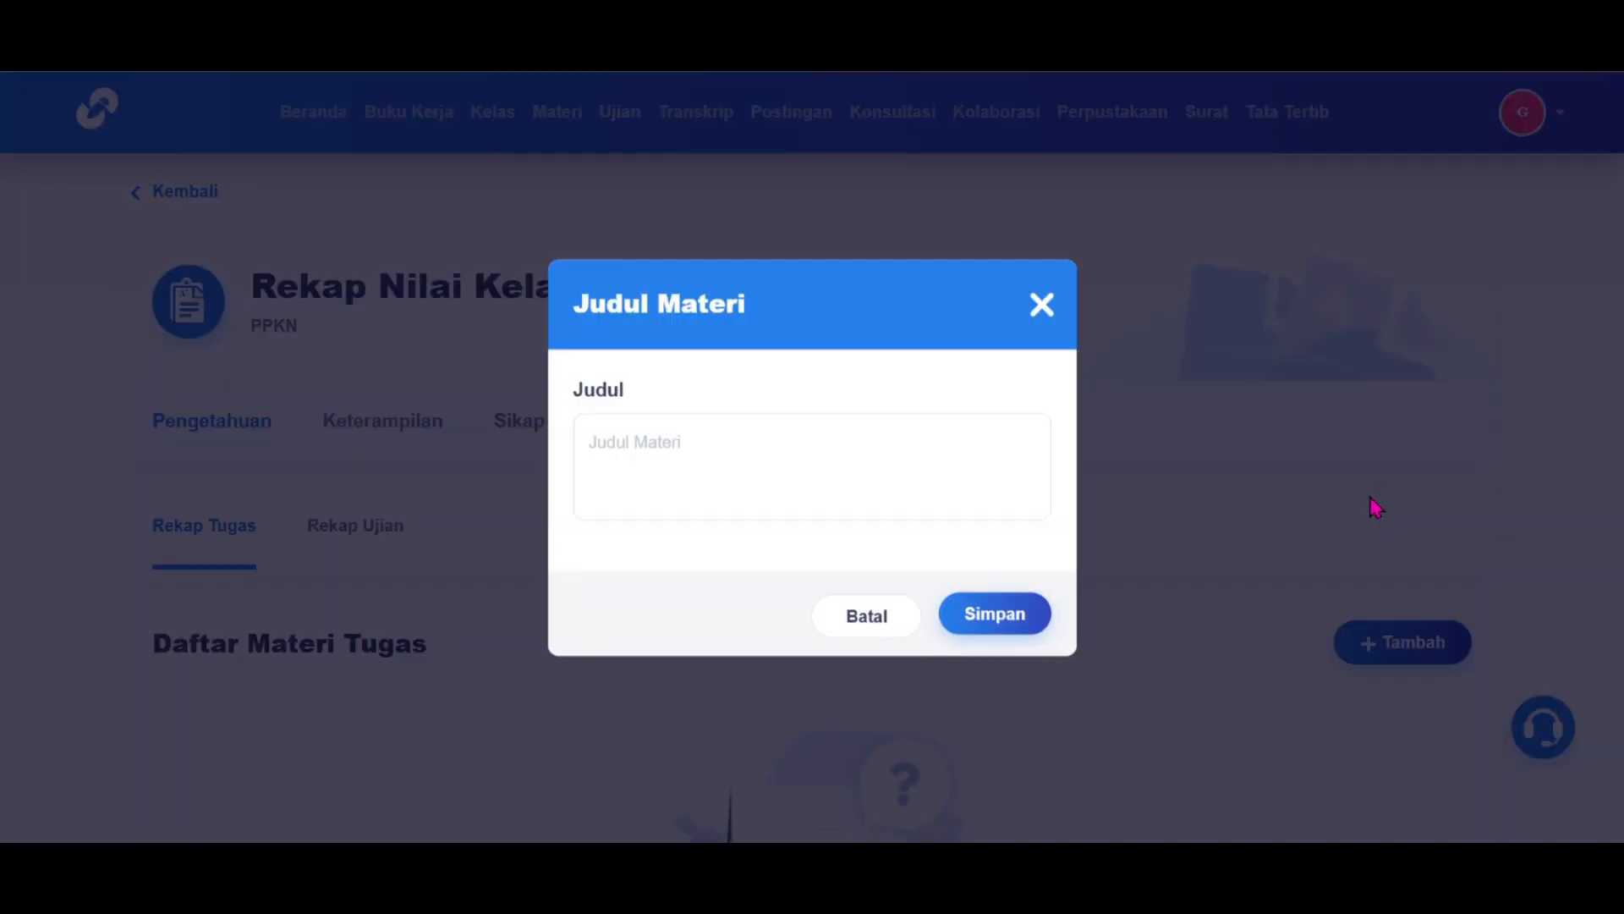
left_click(849, 452)
type("Penegakan Hukum")
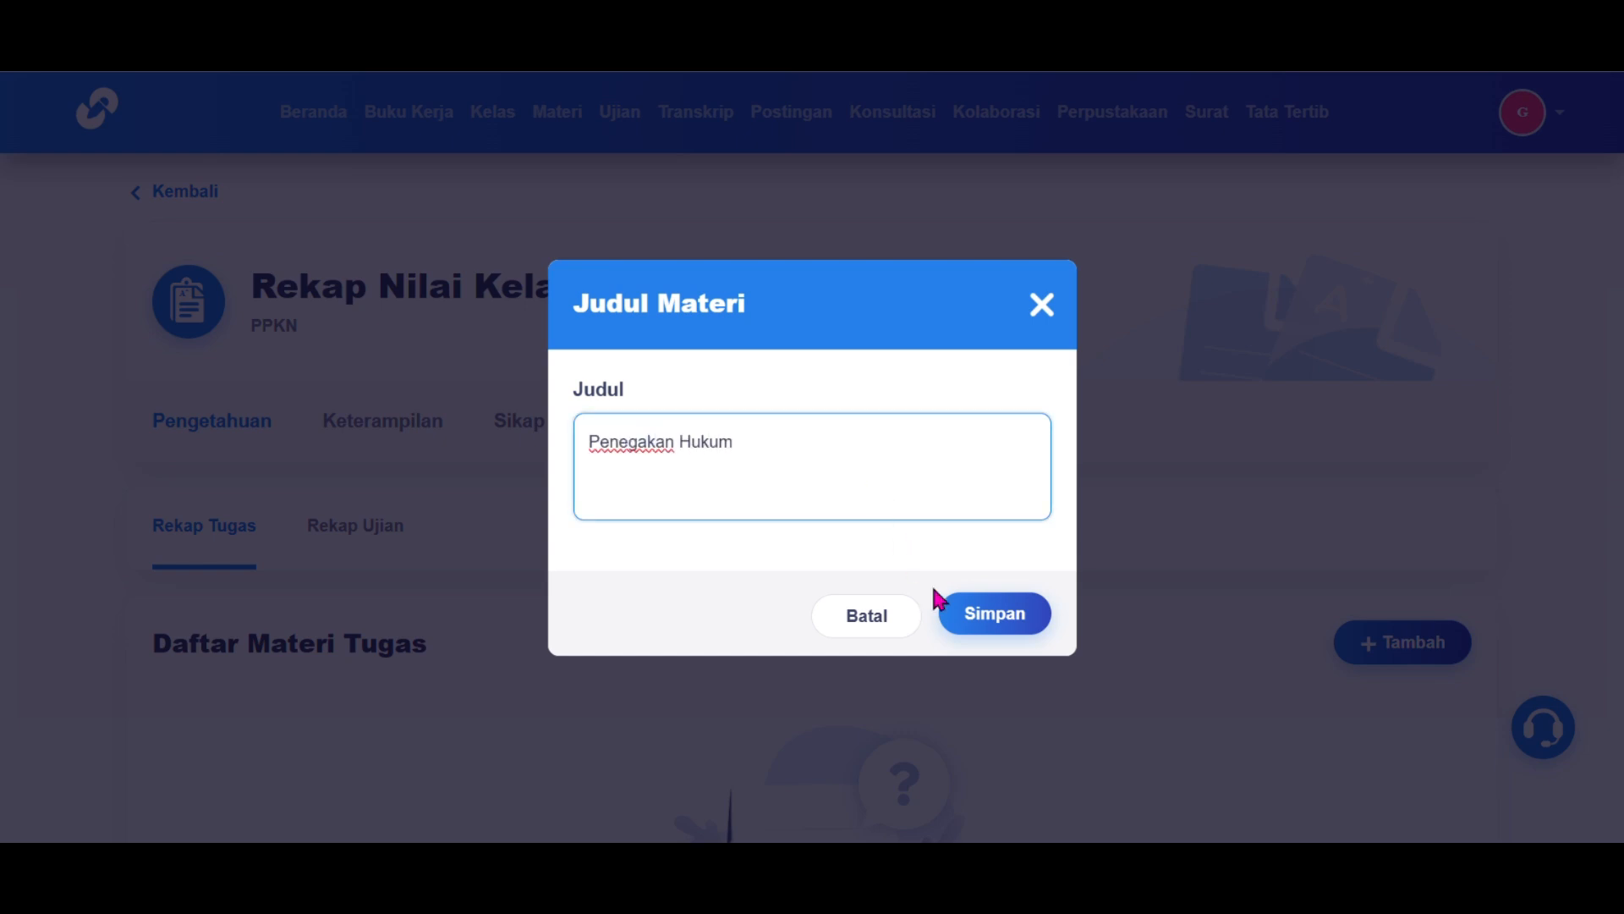
left_click(984, 622)
scroll(850, 450, "down", 2)
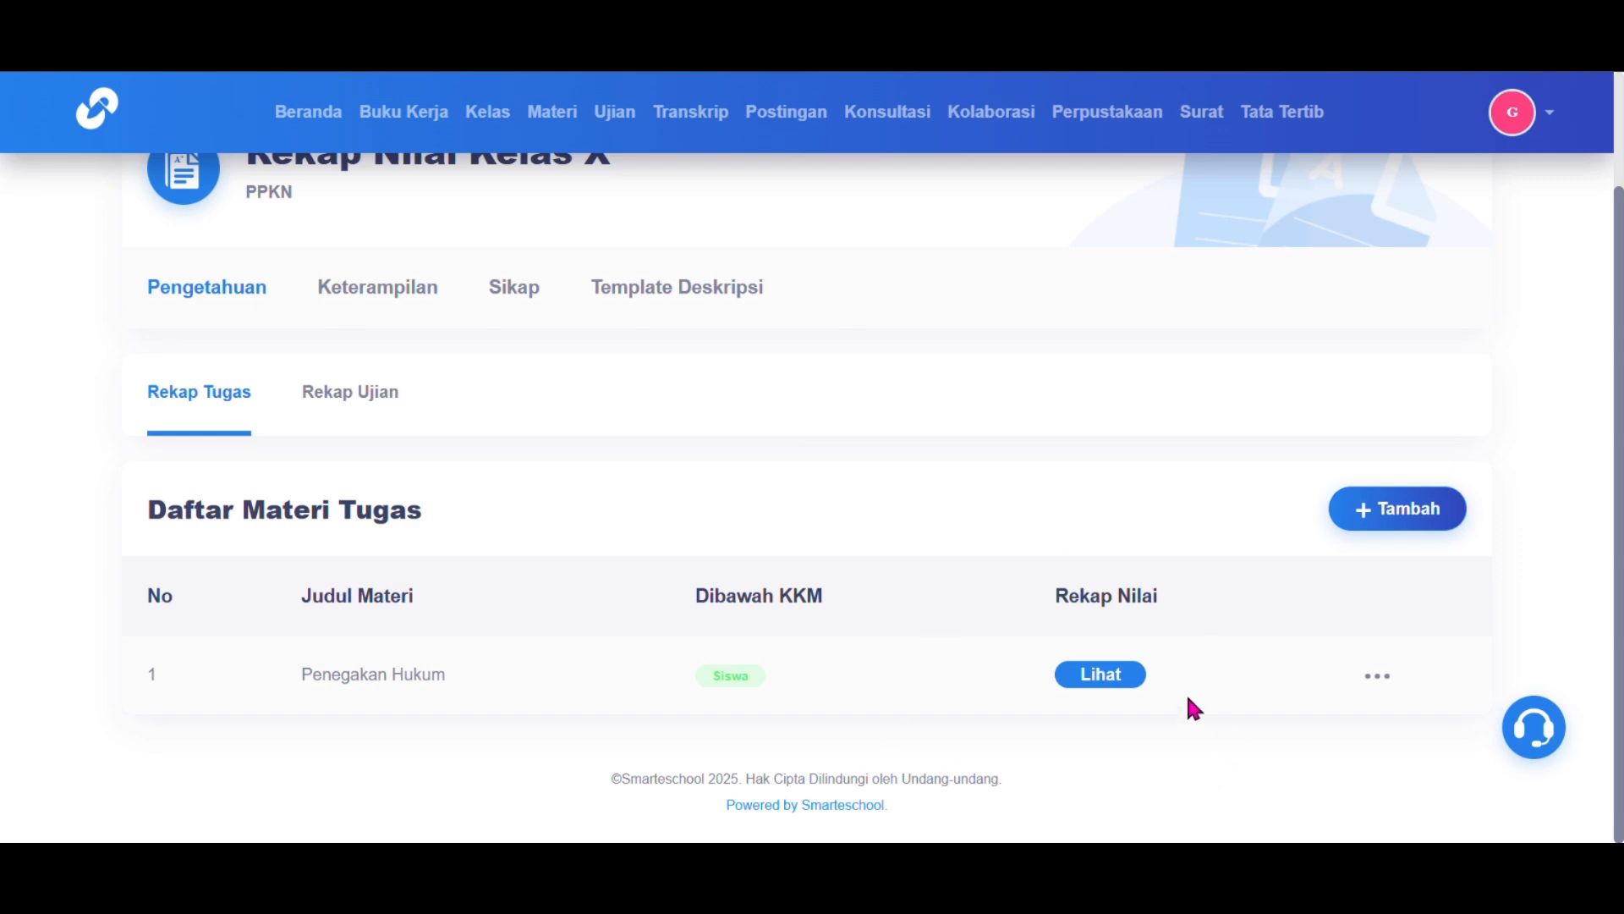
Step: Add the existing Penegakan Hukum task to the X SMK 1 recap
left_click(1109, 673)
scroll(953, 470, "down", 2)
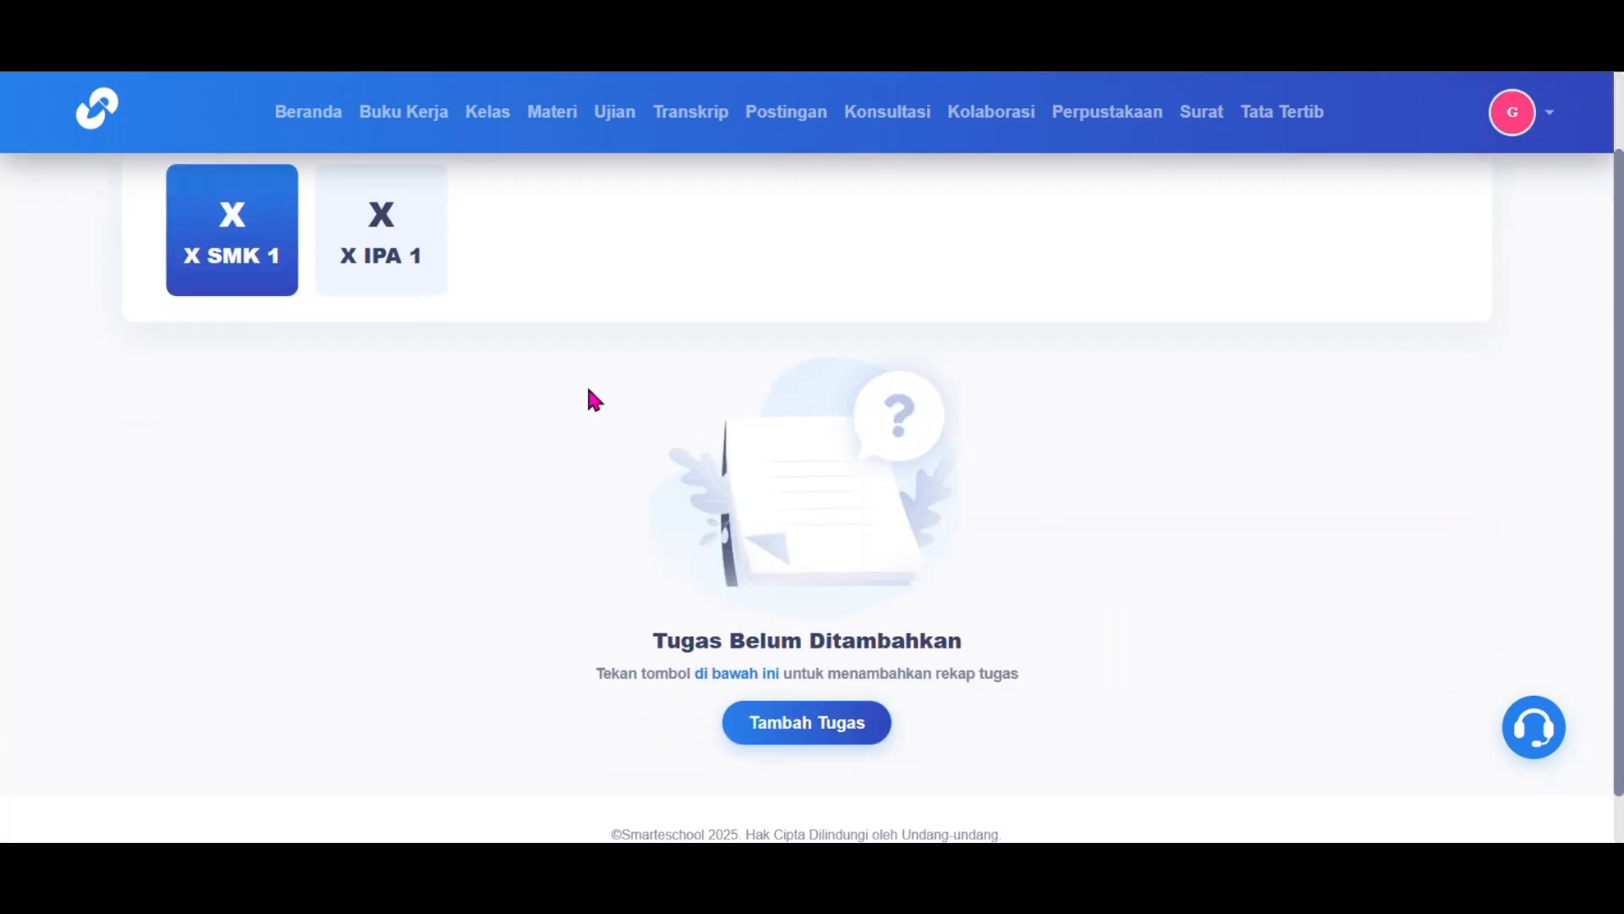
left_click(782, 731)
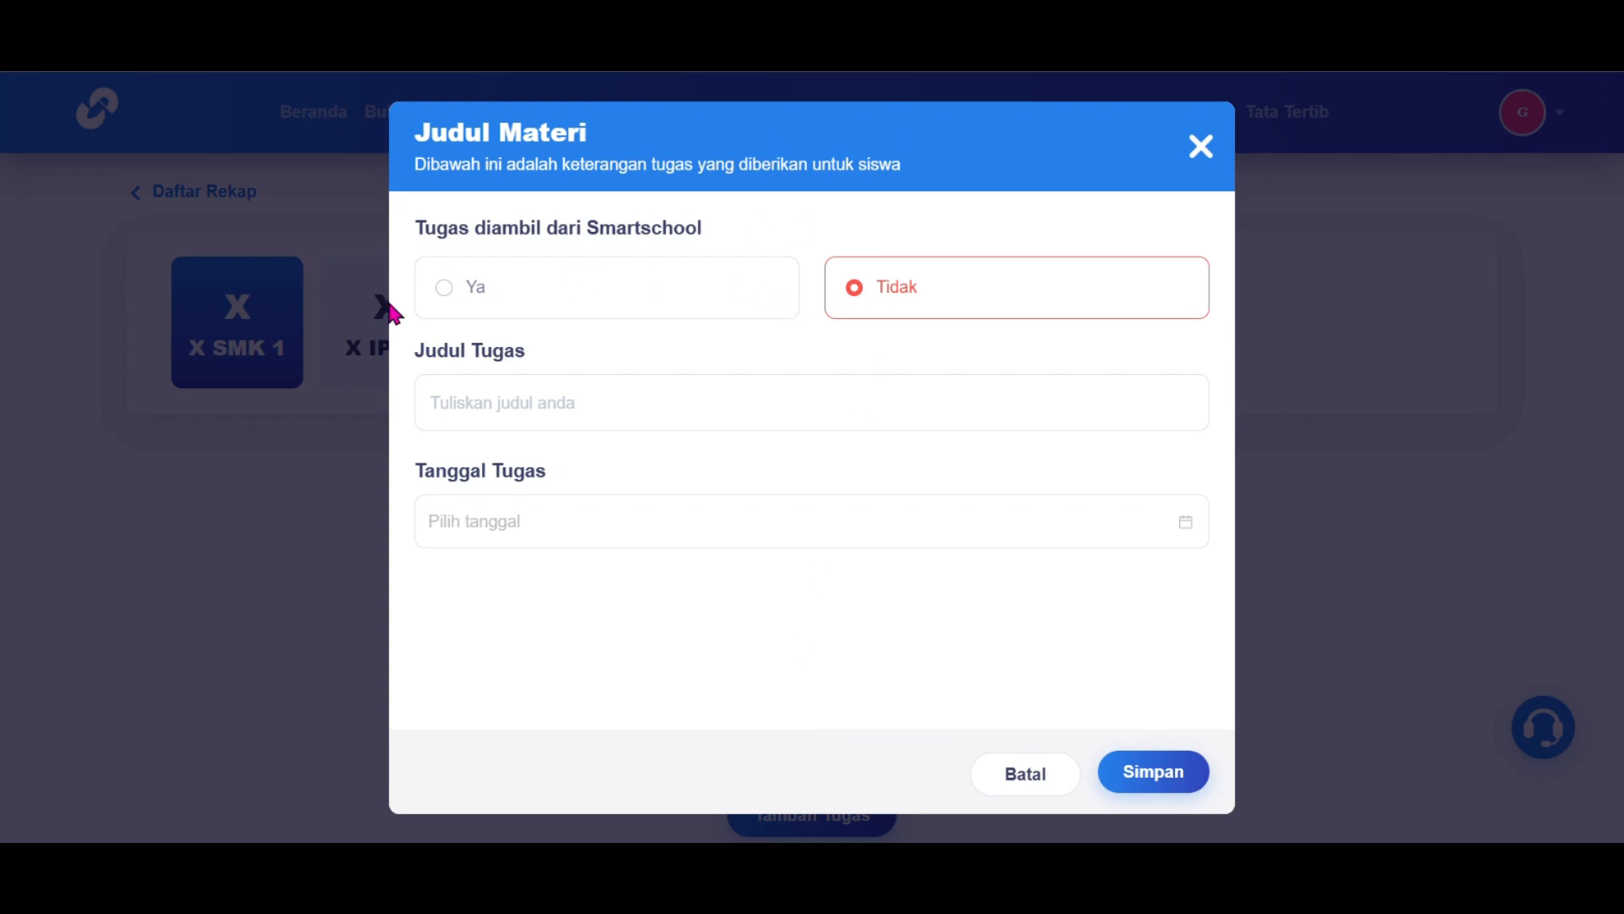
left_click(715, 309)
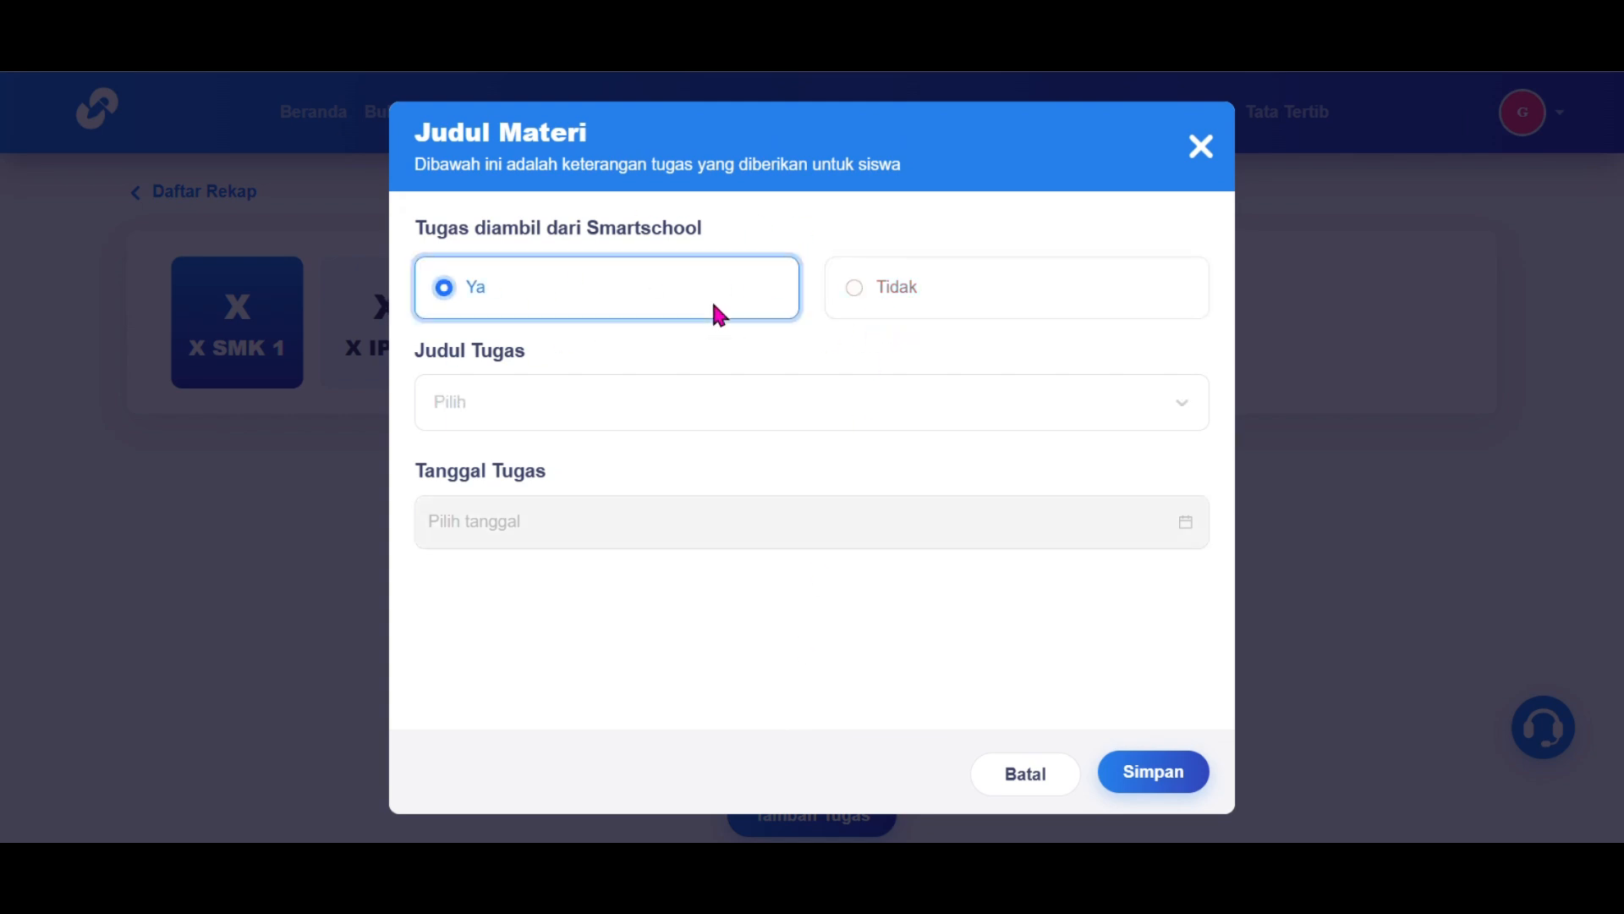
left_click(708, 418)
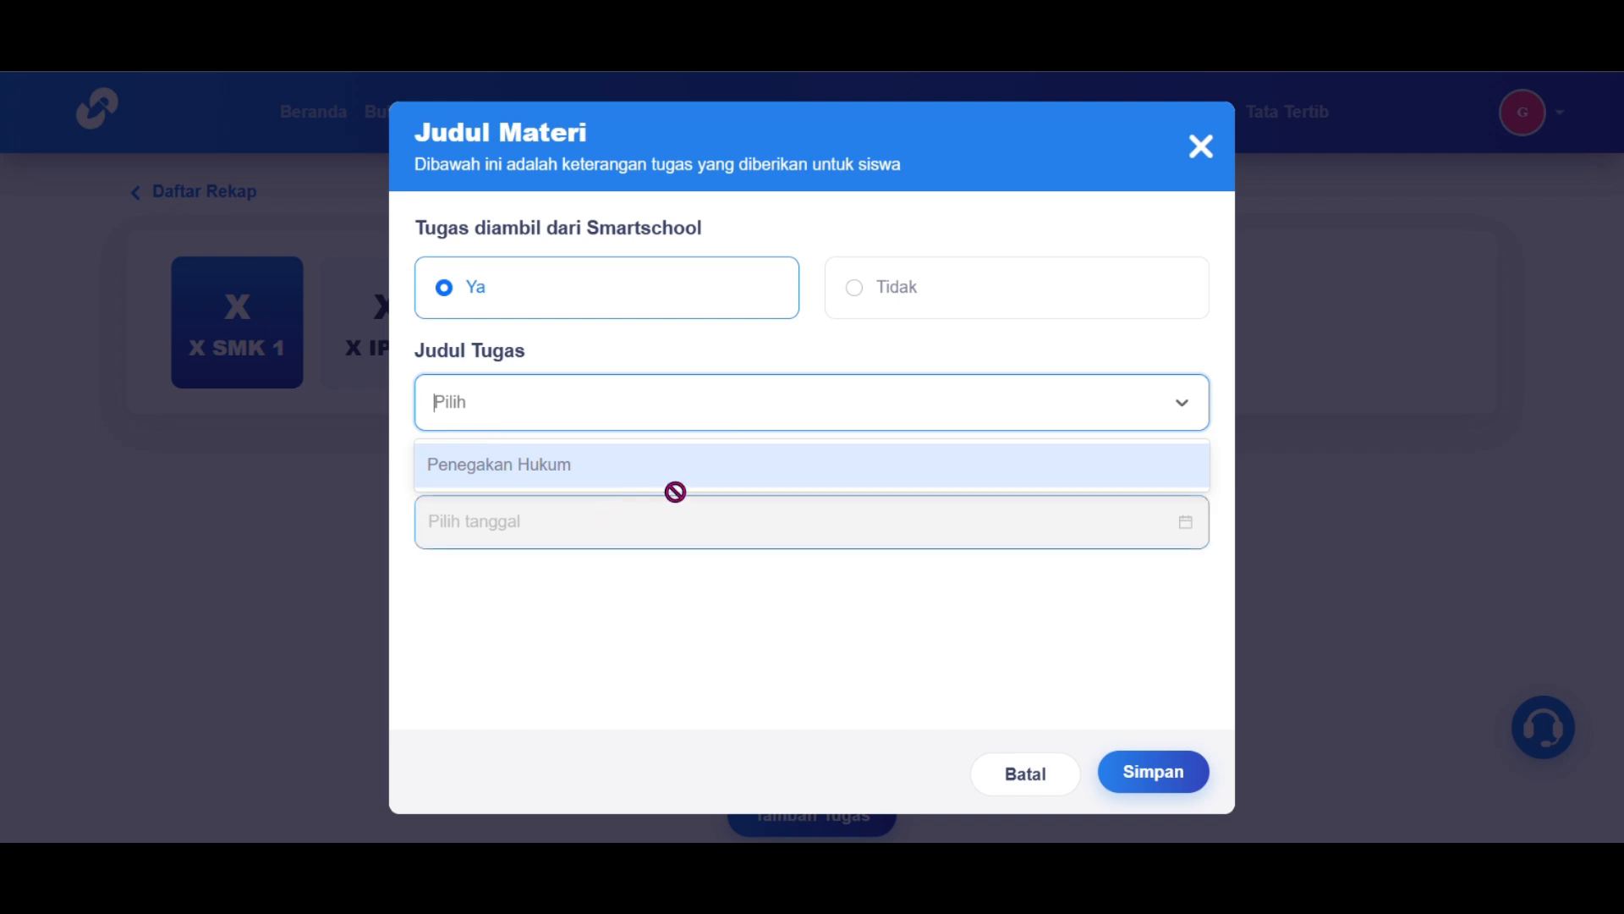
left_click(570, 463)
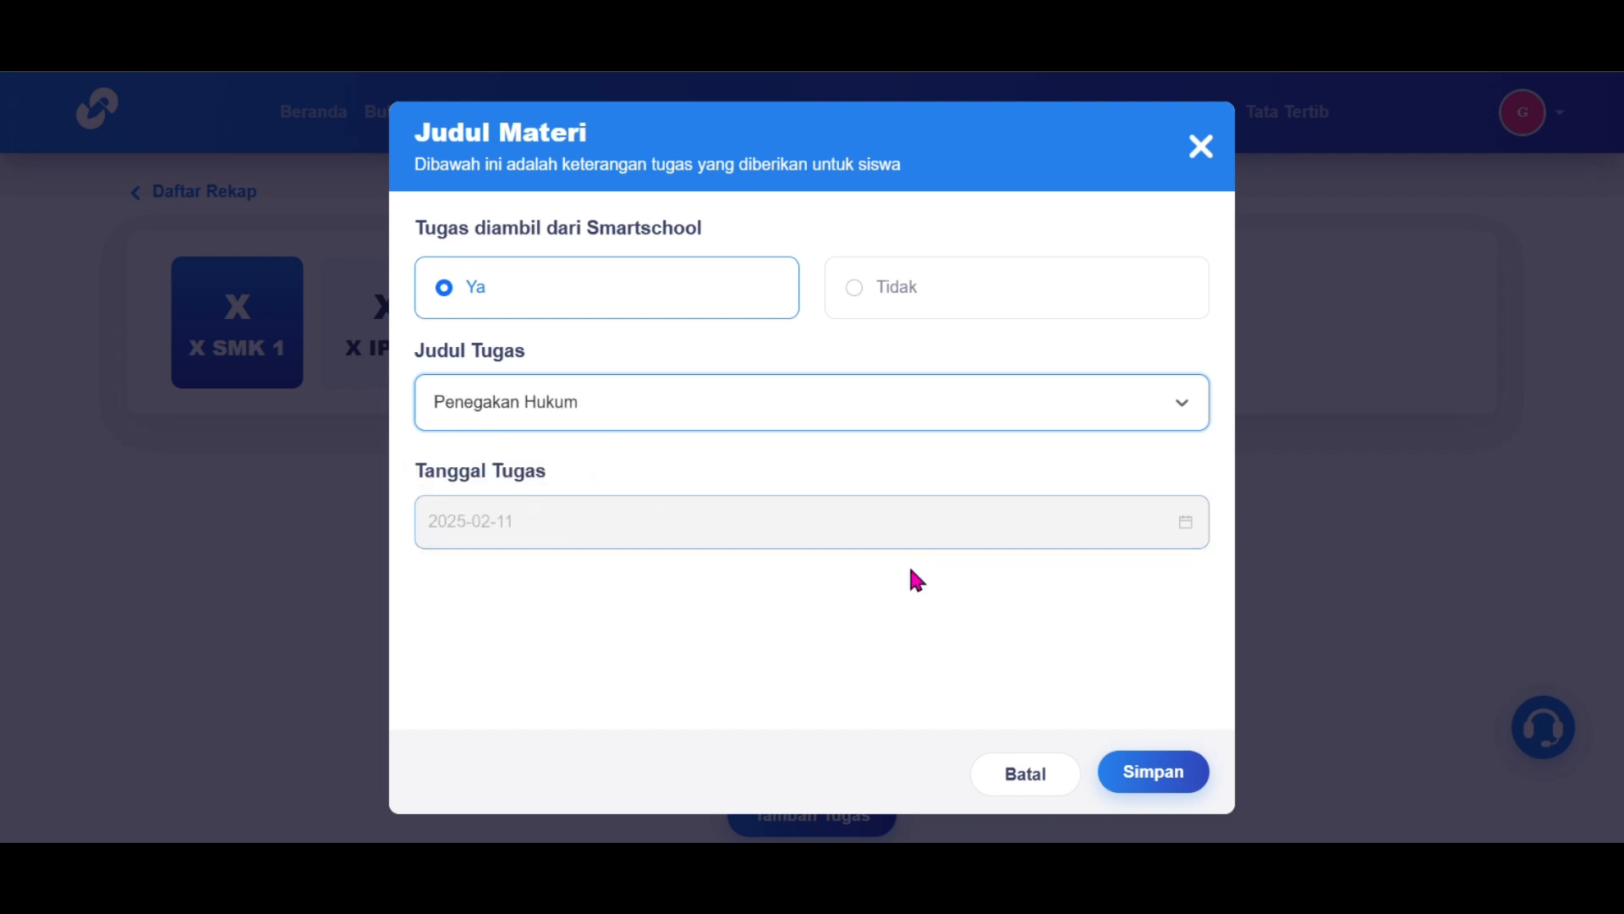
left_click(1155, 789)
Step: Change the first student's Penegakan Hukum grade from 60 to 65
scroll(1117, 572, "down", 5)
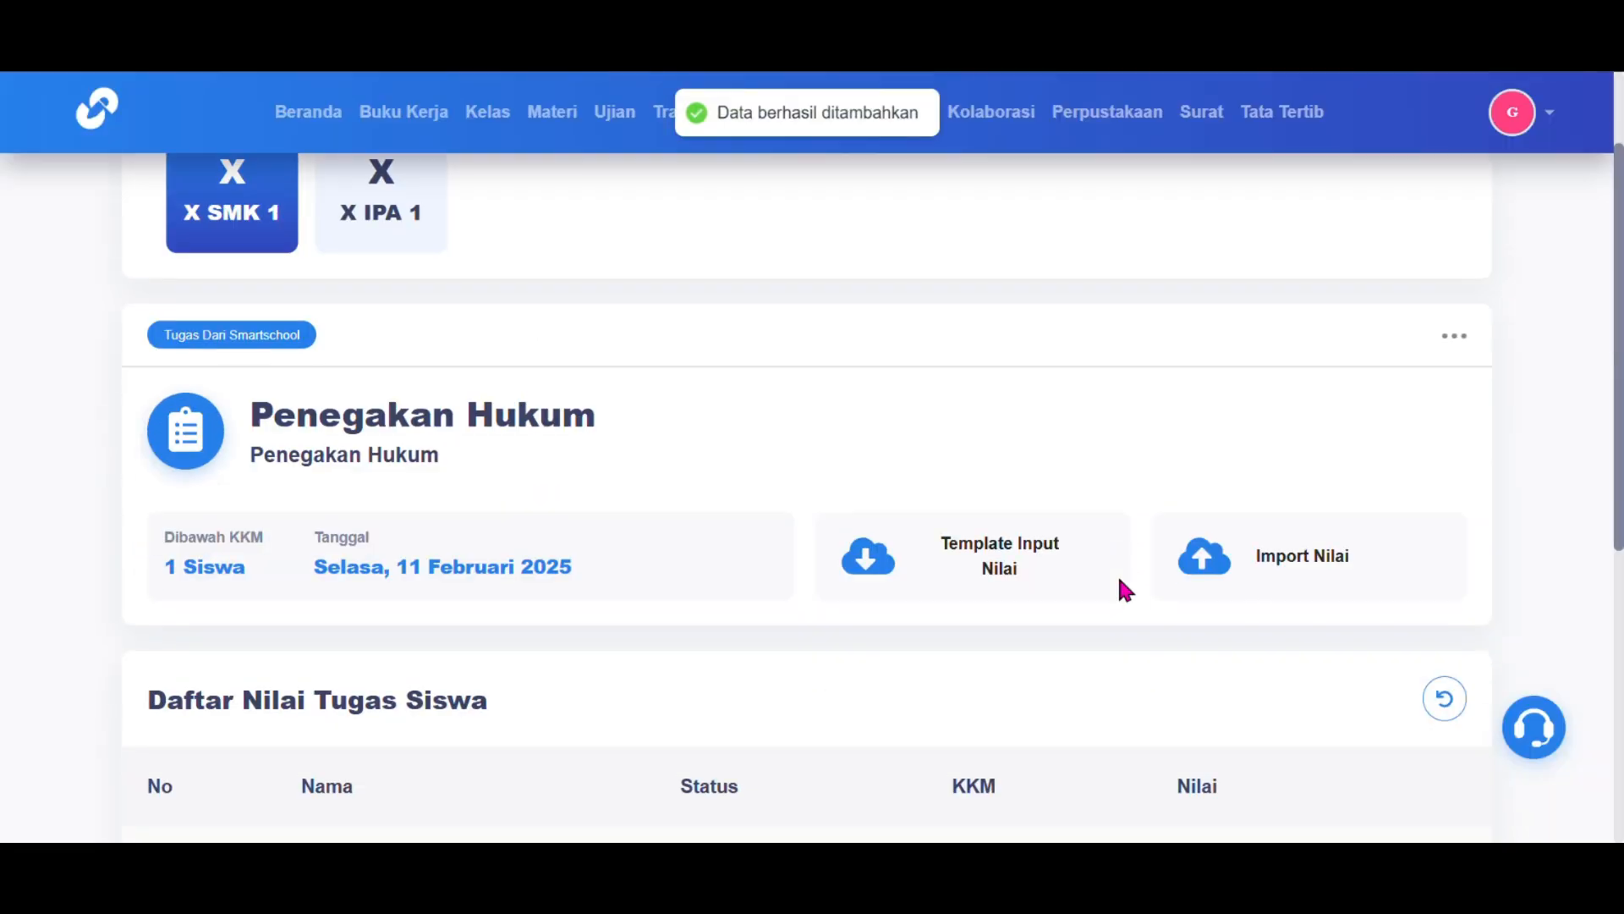
scroll(1119, 571, "down", 1)
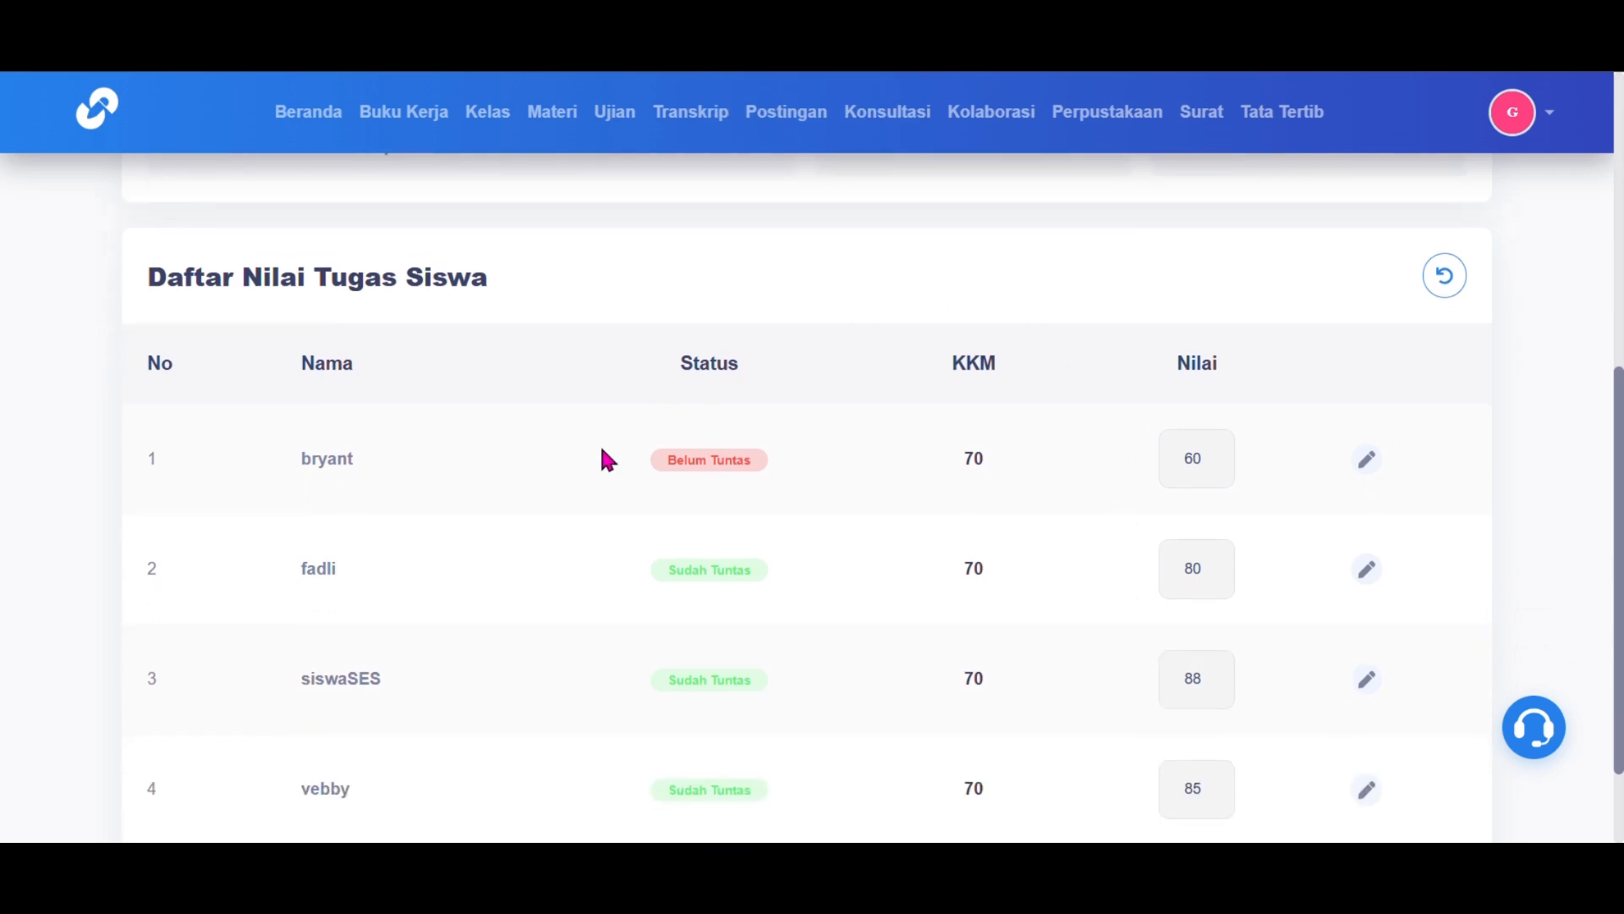
scroll(931, 465, "down", 1)
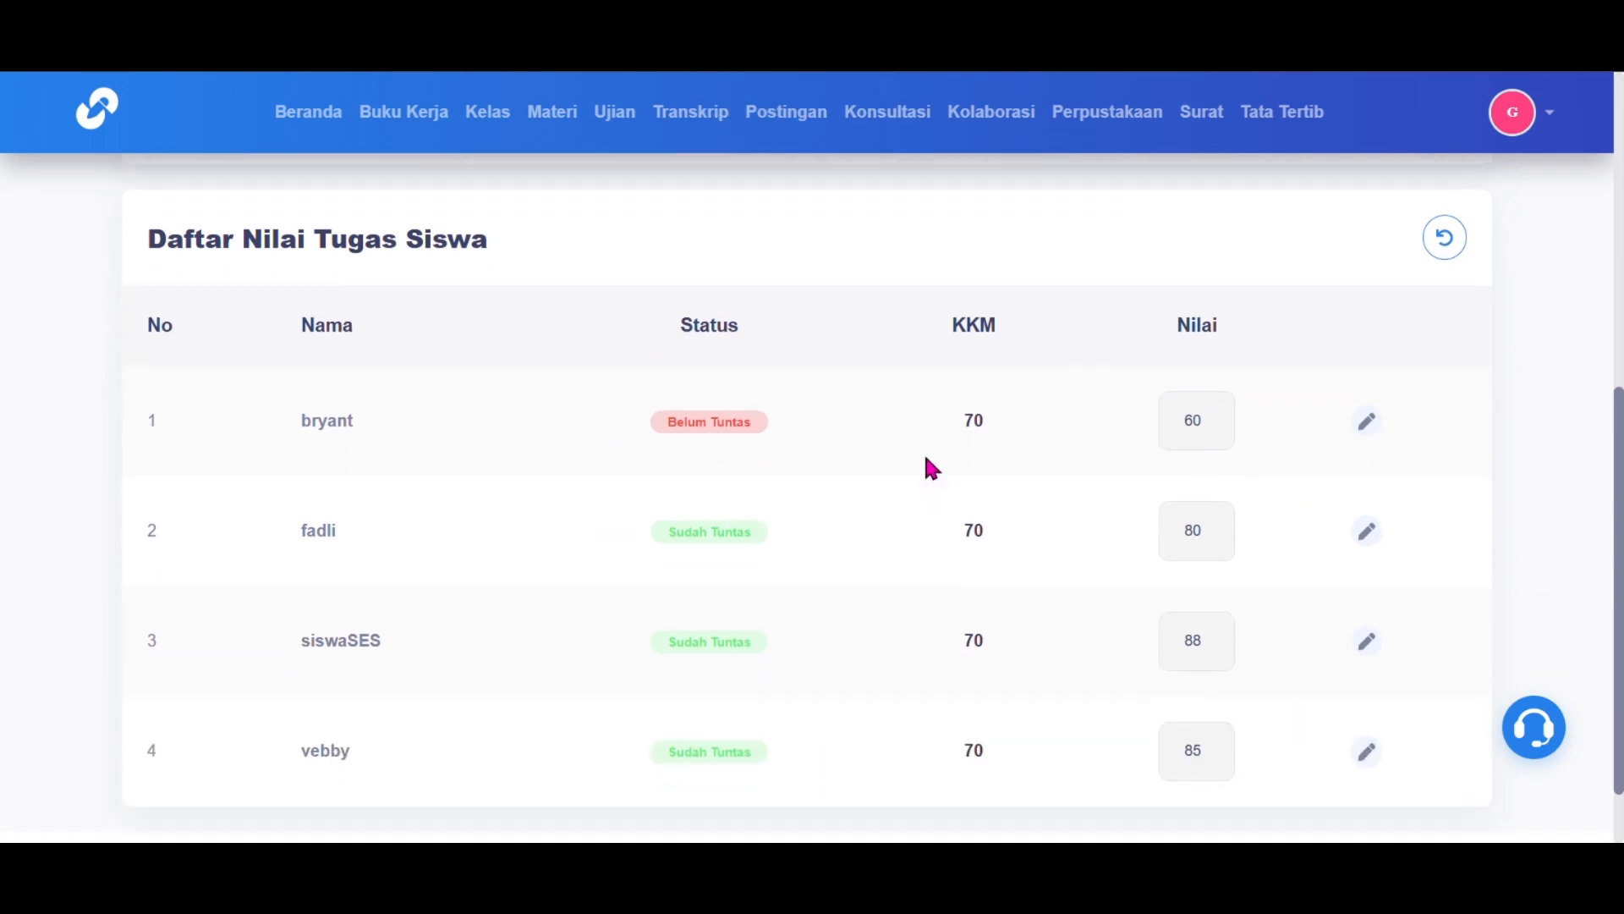
left_click(1368, 422)
left_click(1192, 415)
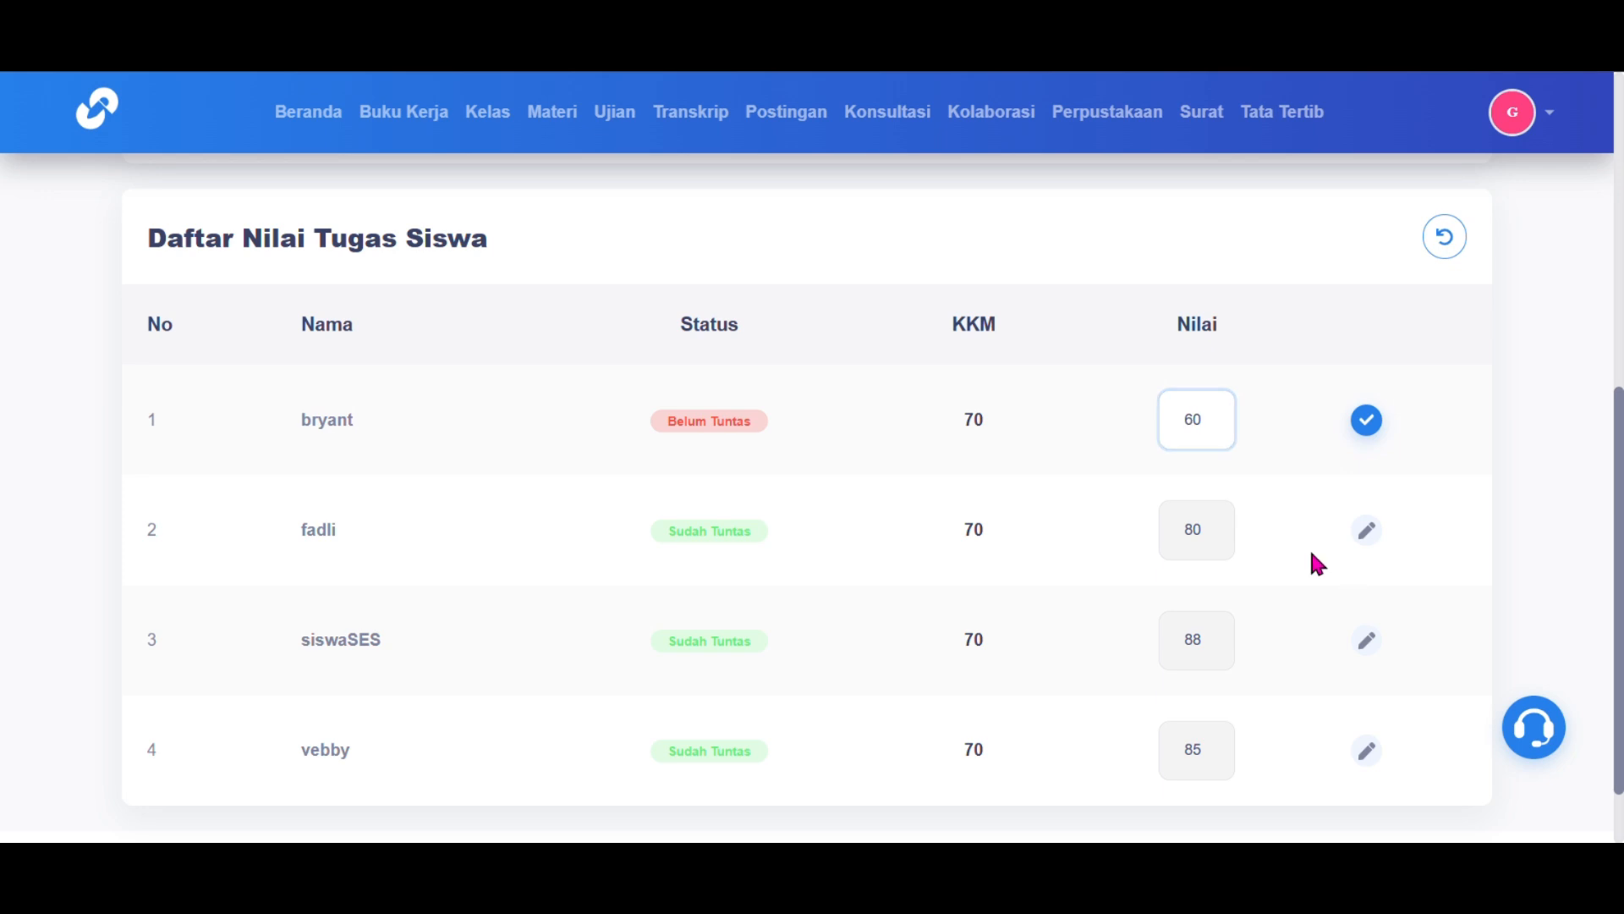
key("BackSpace")
type("5")
left_click(1369, 422)
scroll(1339, 506, "up", 3)
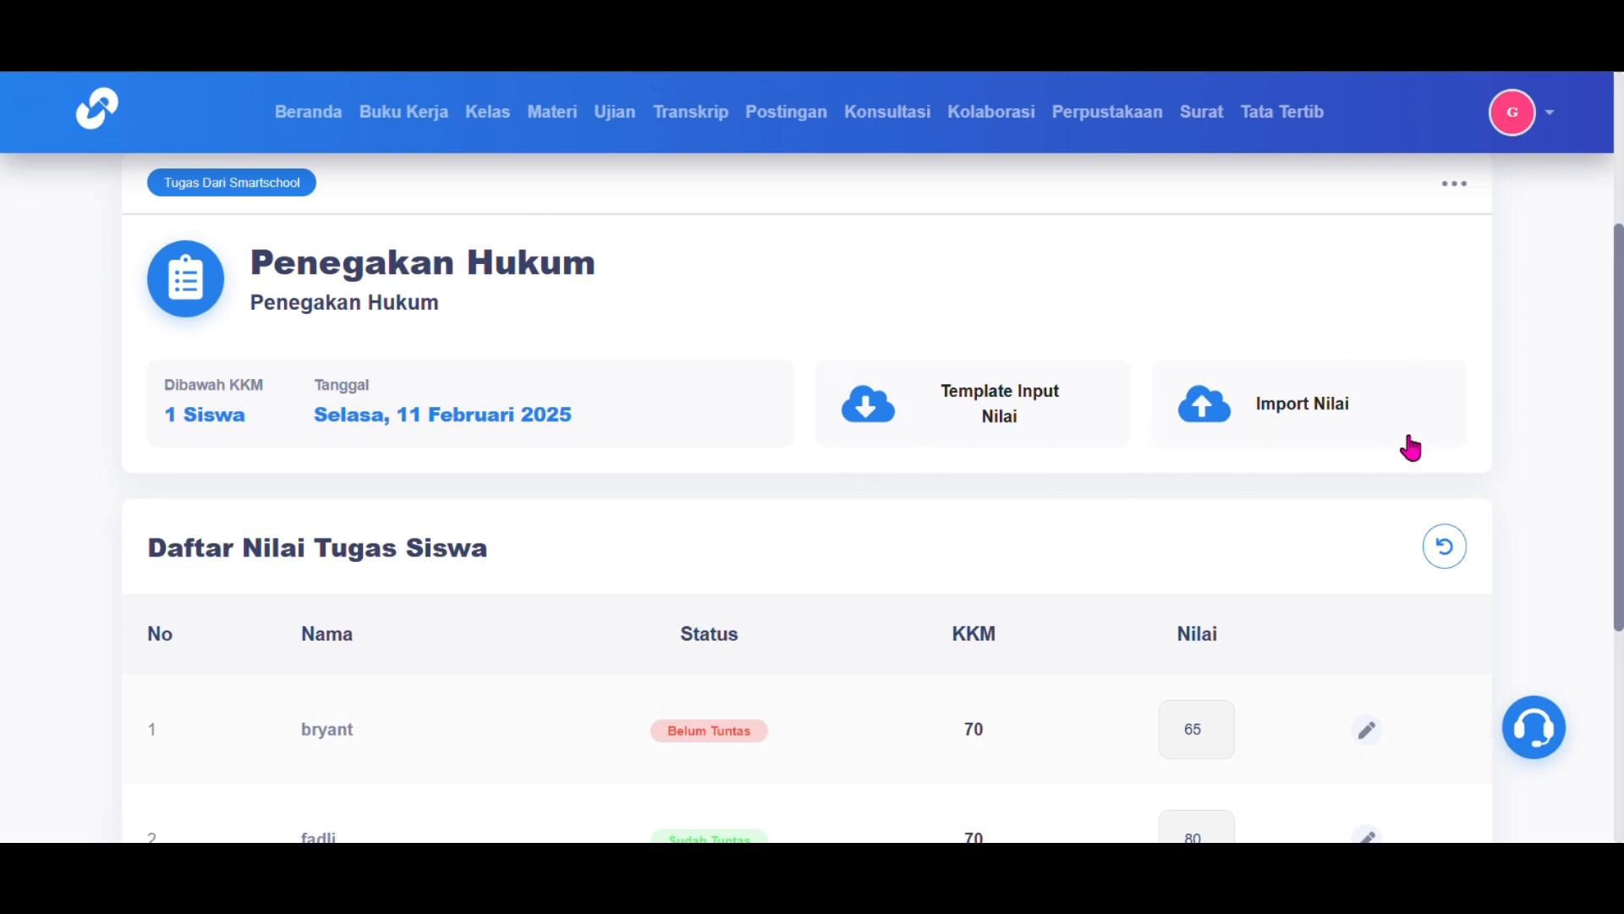
scroll(1299, 352, "up", 3)
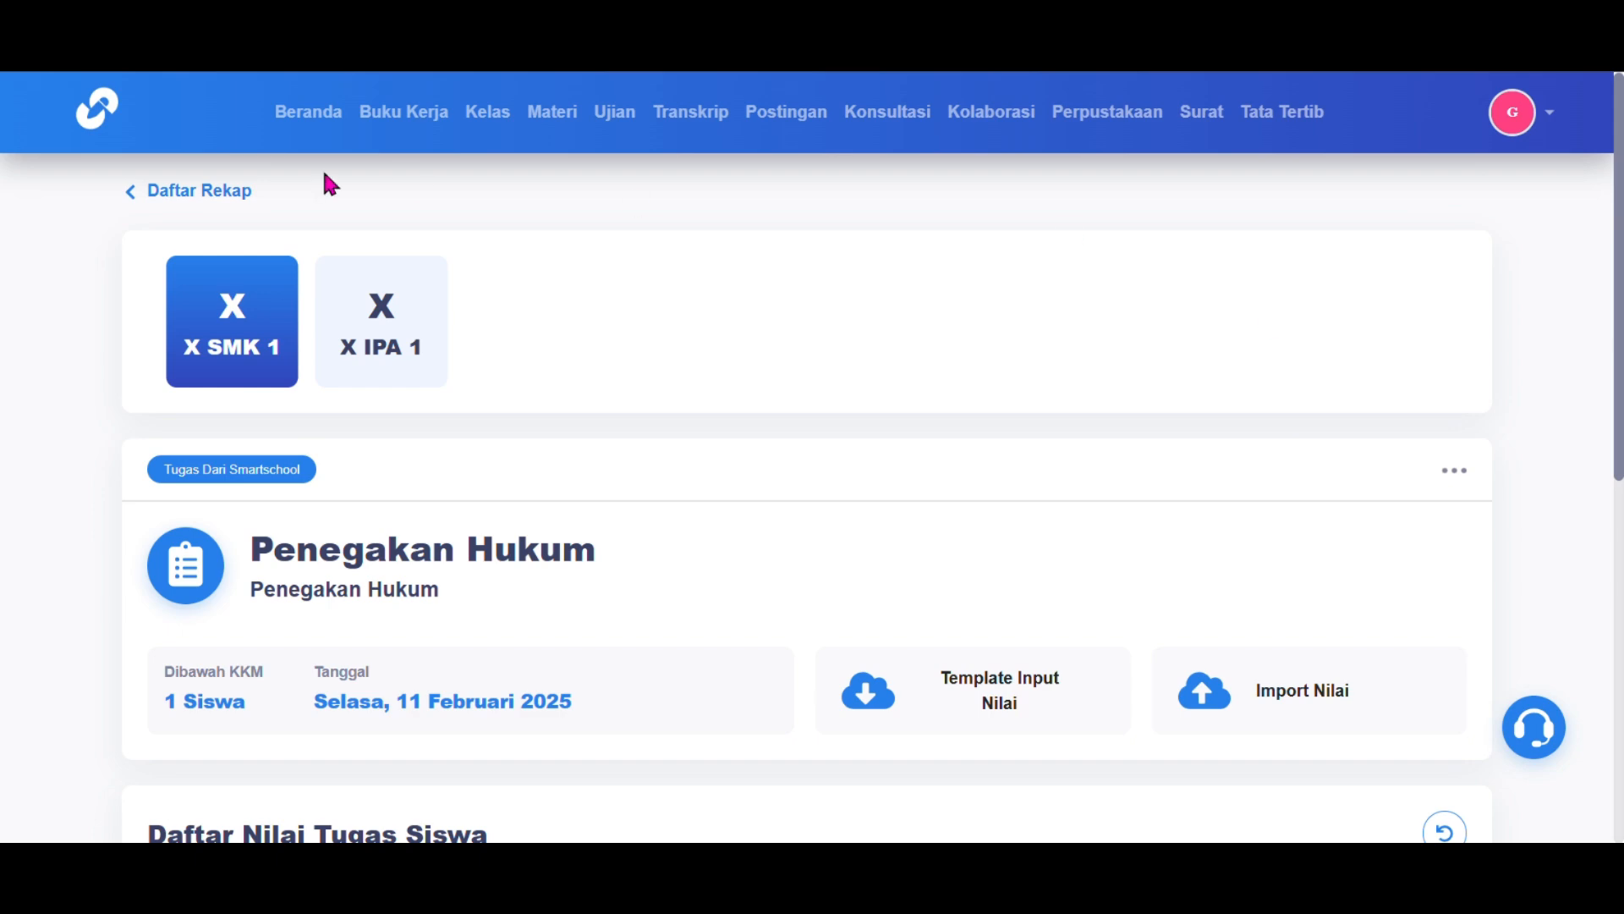
Step: Under Rekap Ujian, save exam material 'Penegakan Hukum' with type Ulangan Harian
left_click(188, 199)
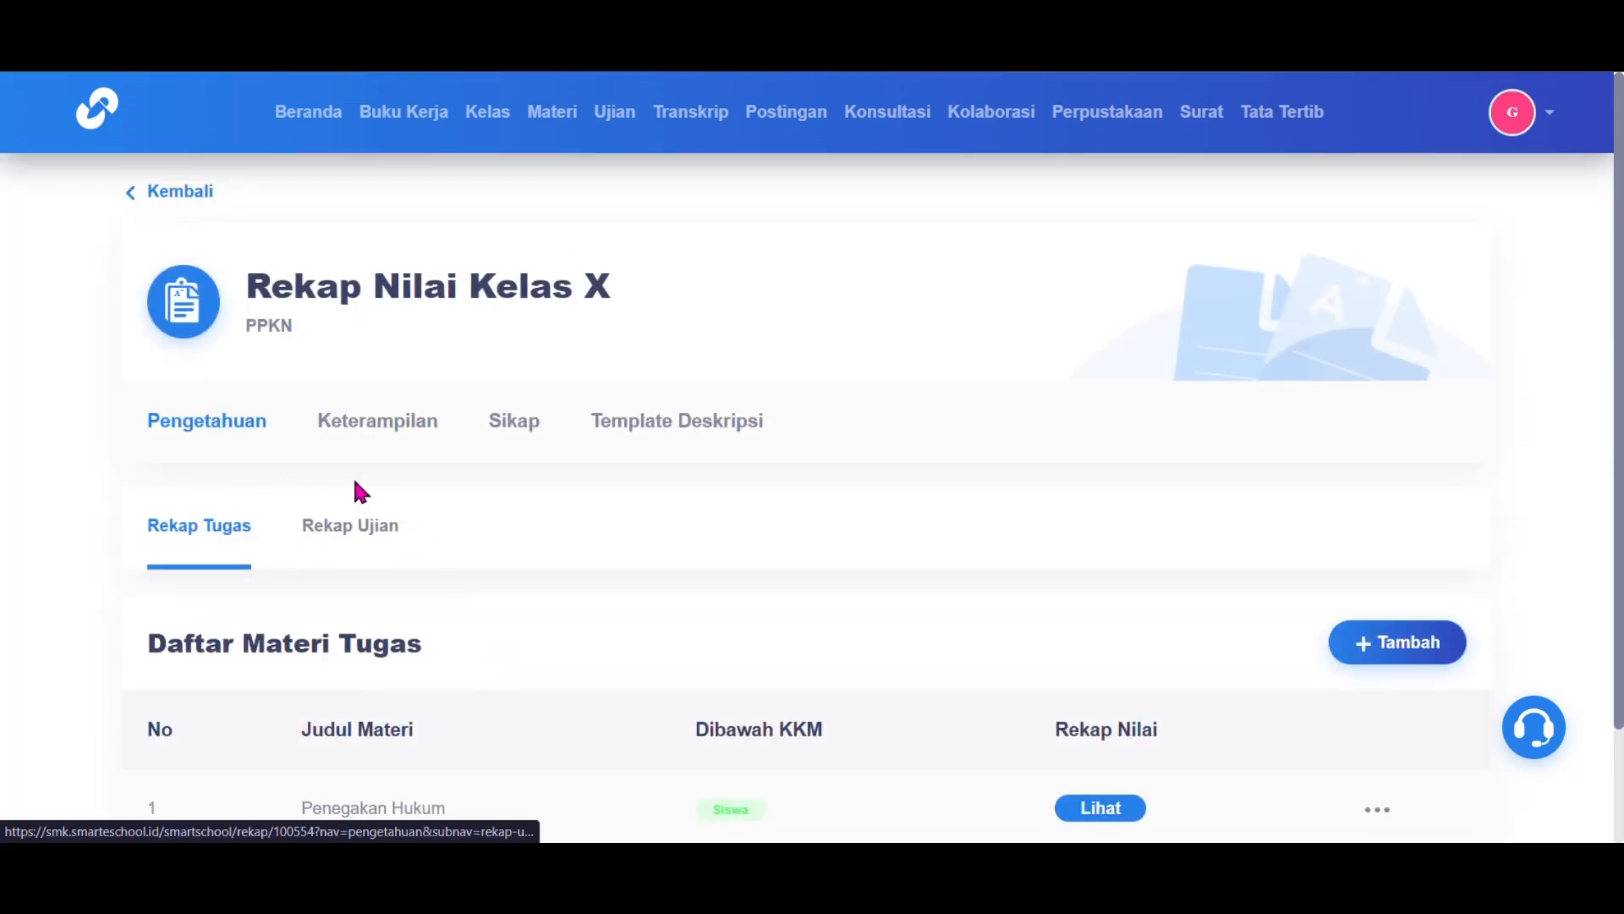
left_click(352, 531)
scroll(352, 537, "down", 3)
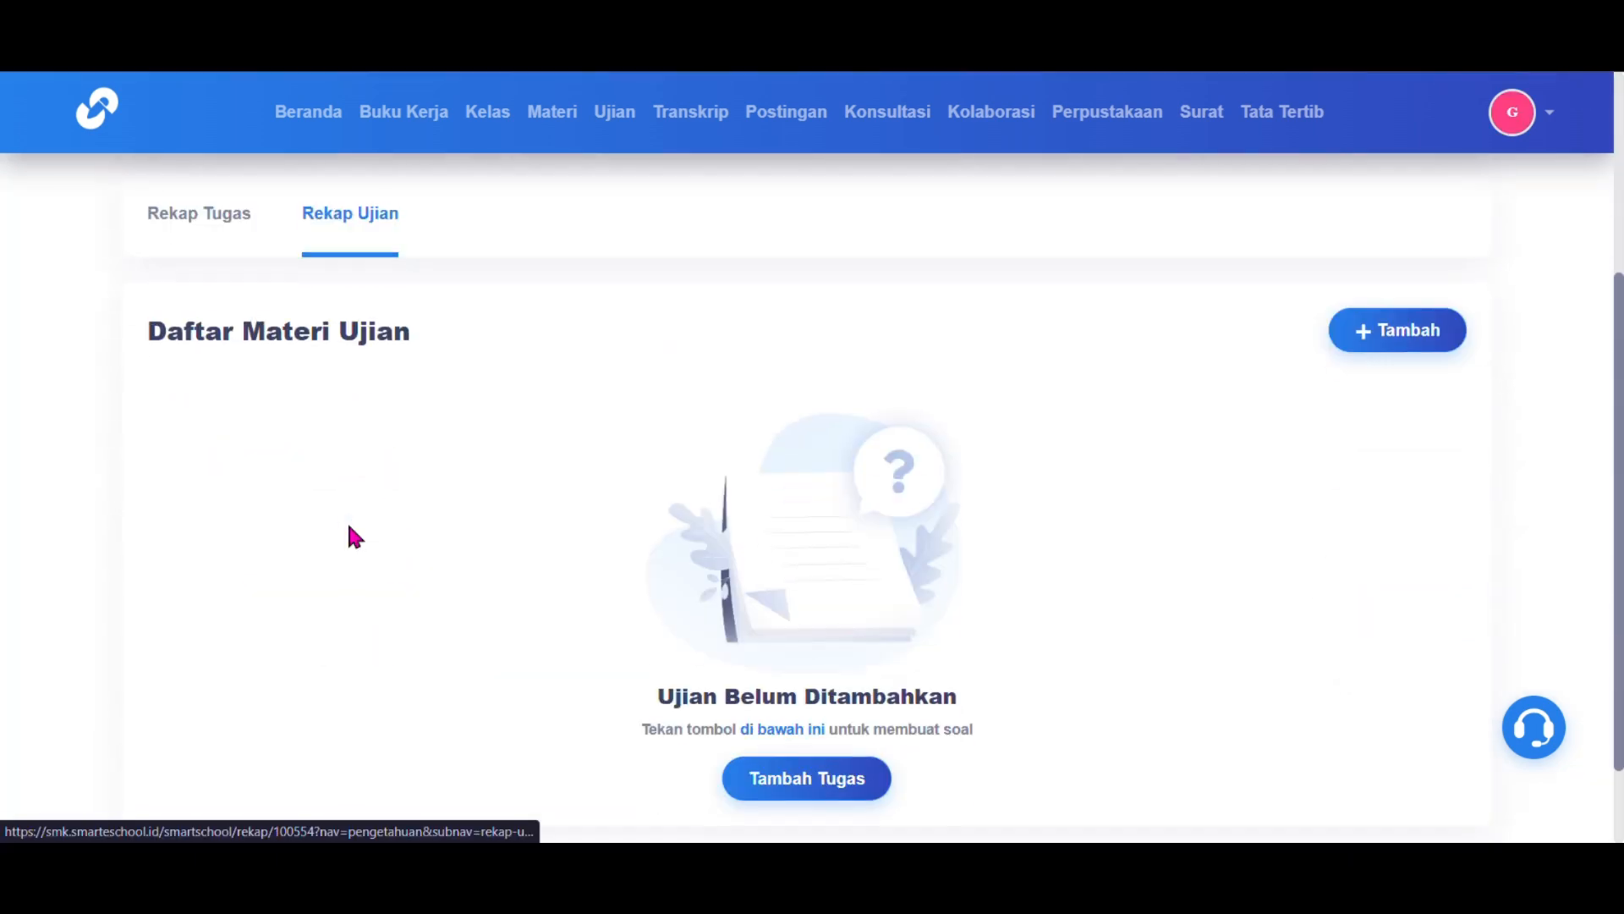
left_click(1425, 343)
left_click(841, 409)
left_click(819, 438)
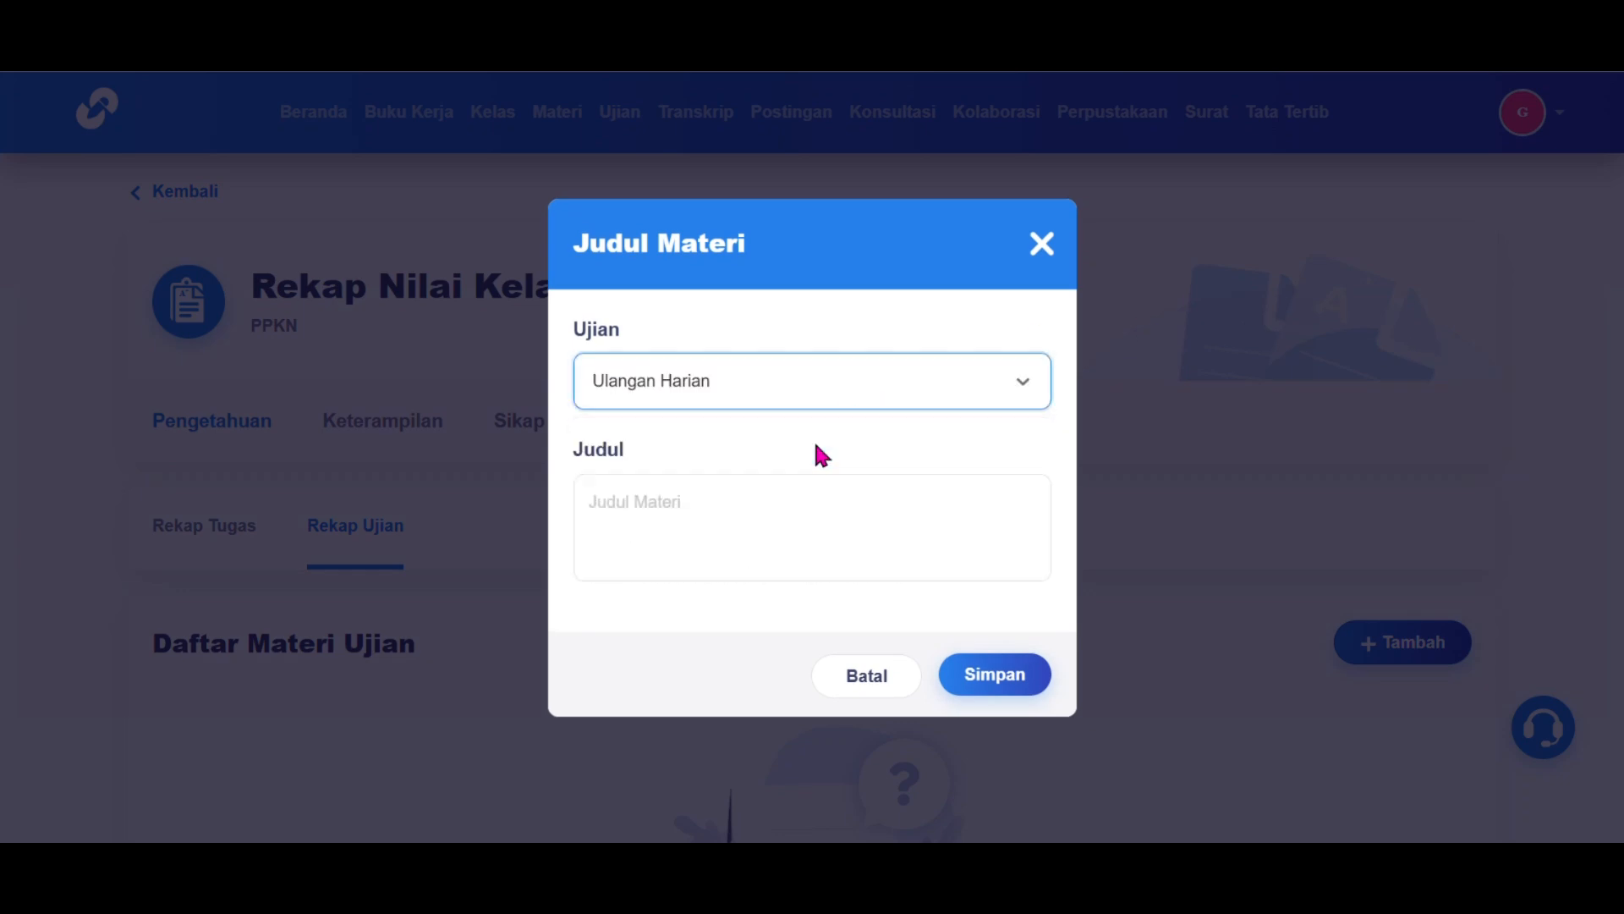
left_click(786, 513)
type("Penegekan Hukum")
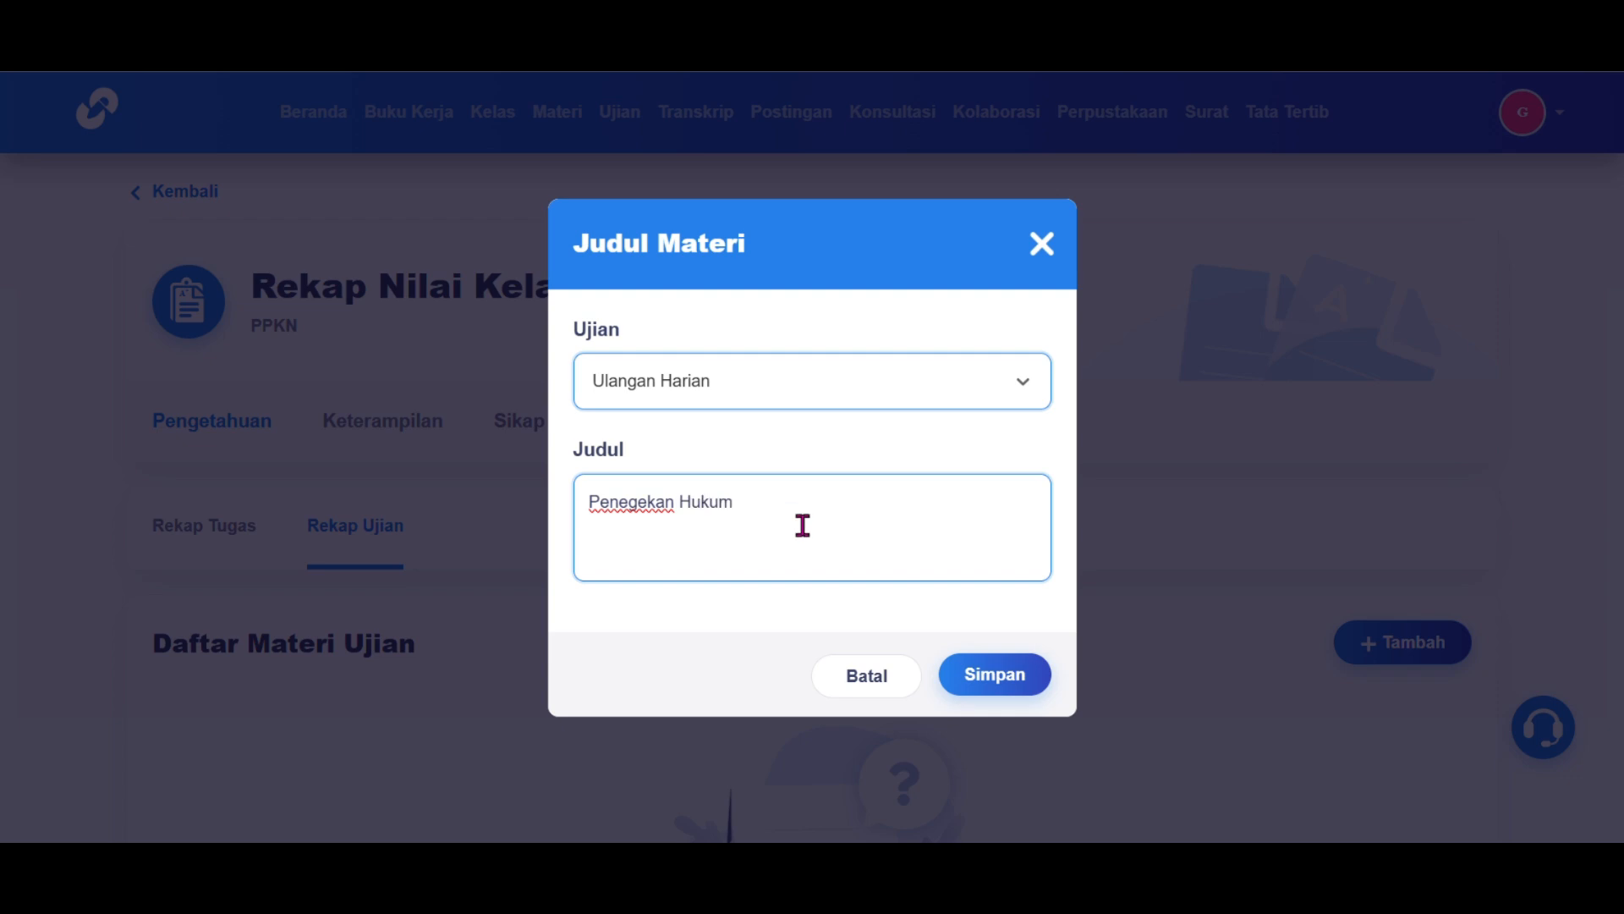
left_click(982, 675)
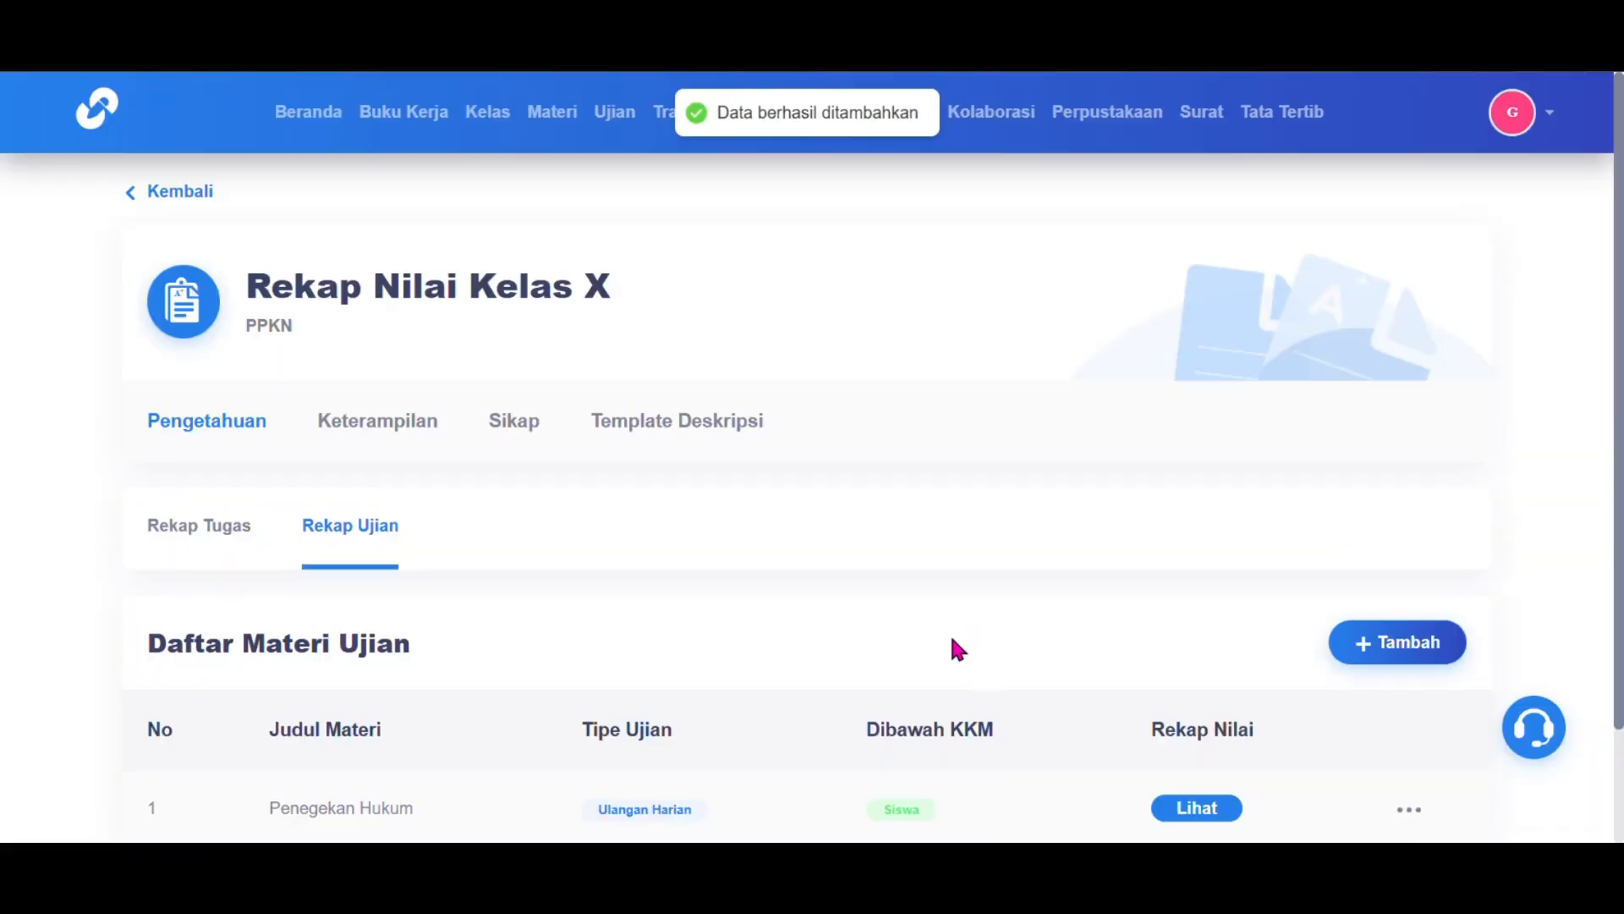
scroll(949, 631, "down", 2)
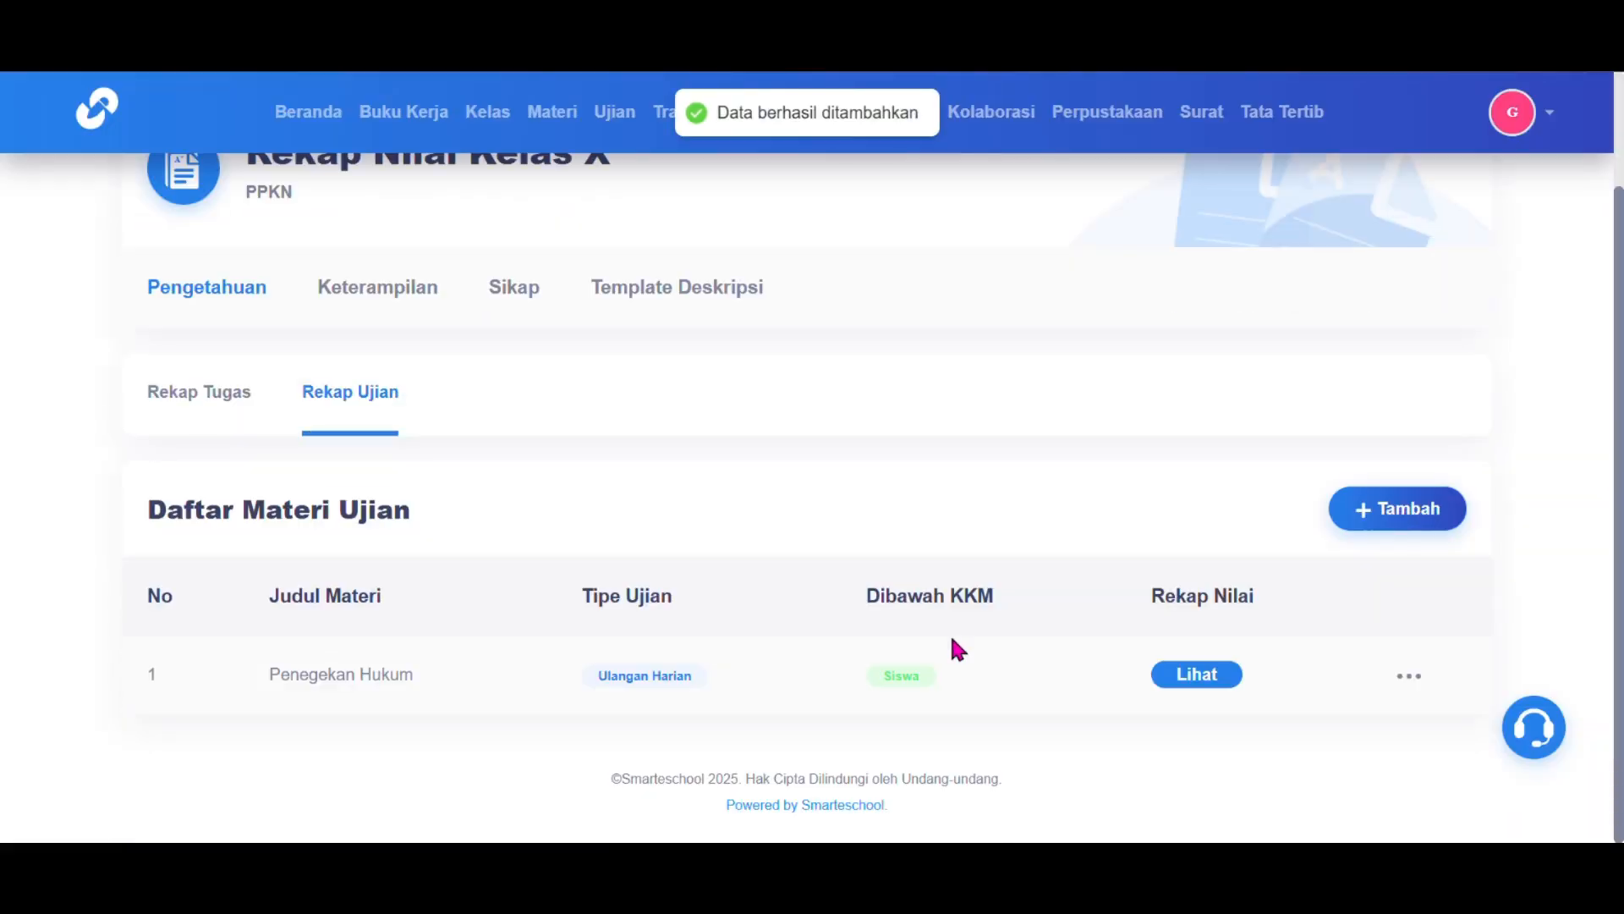
Step: Open the recap for the Penegakan Hukum exam material
left_click(1401, 687)
left_click(1252, 715)
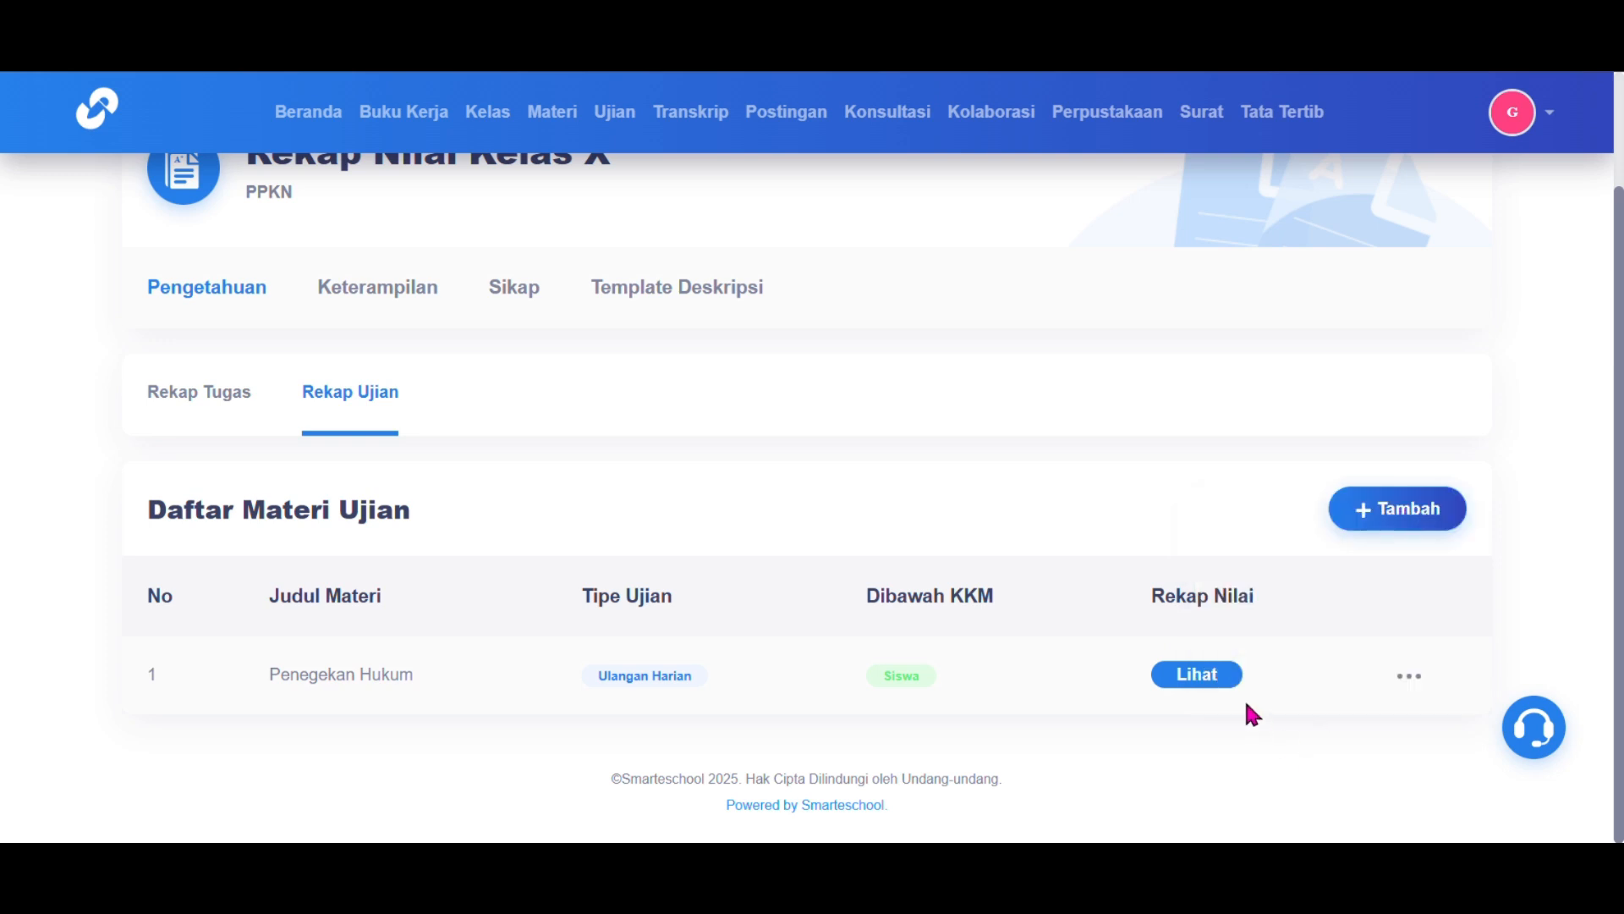
left_click(1206, 679)
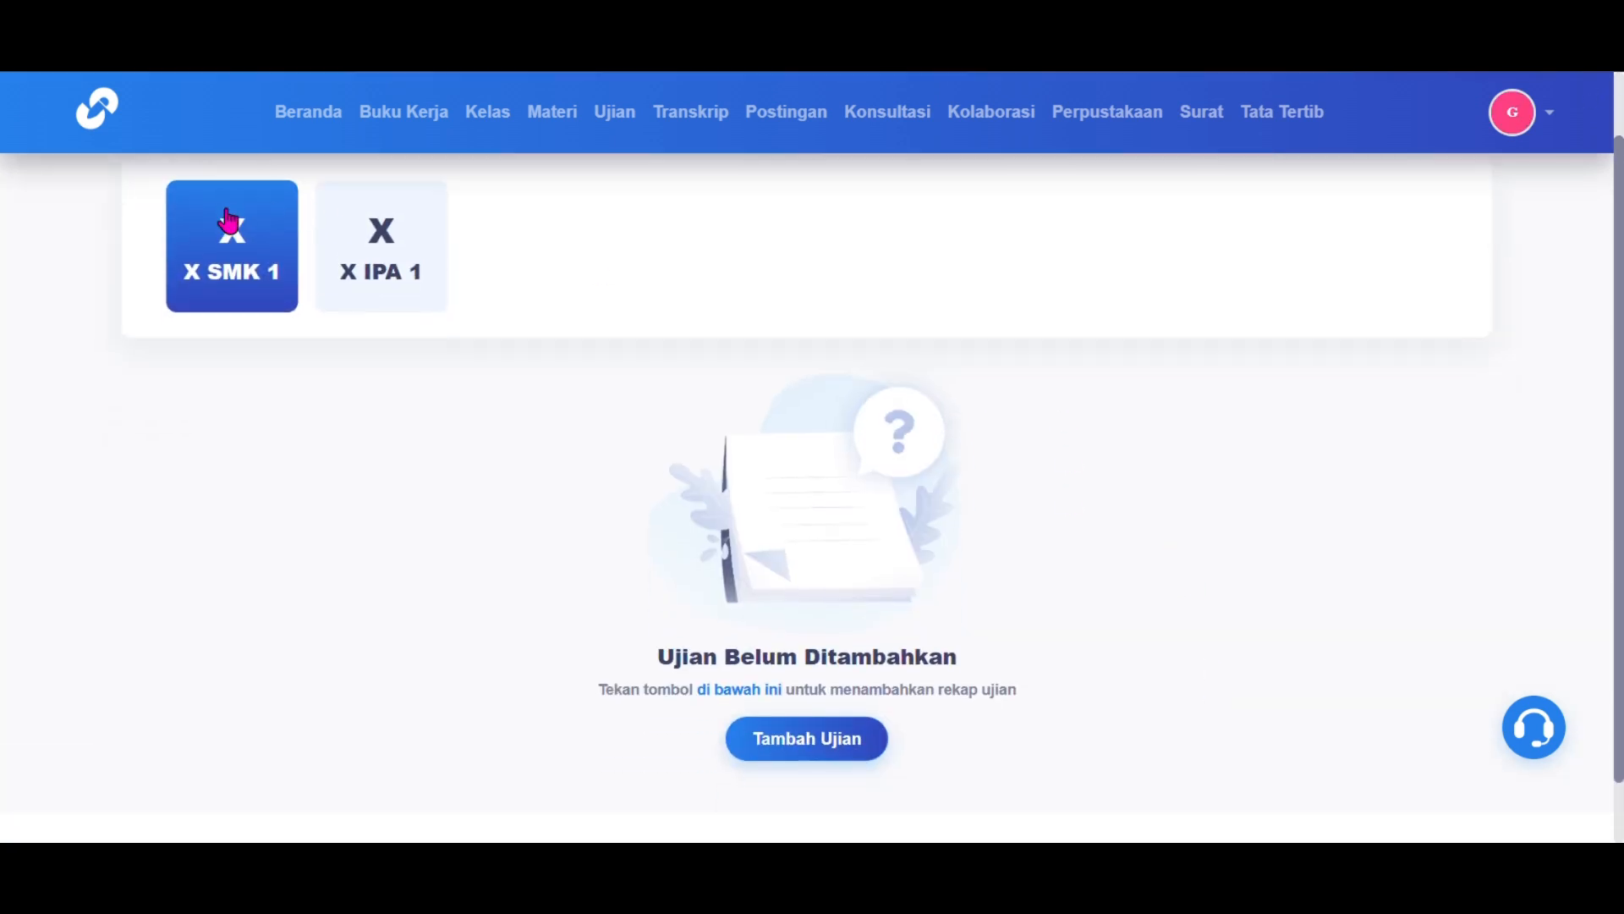
Step: Add the exam 'UH Lisan' dated 12 February 2025 and save it
left_click(834, 743)
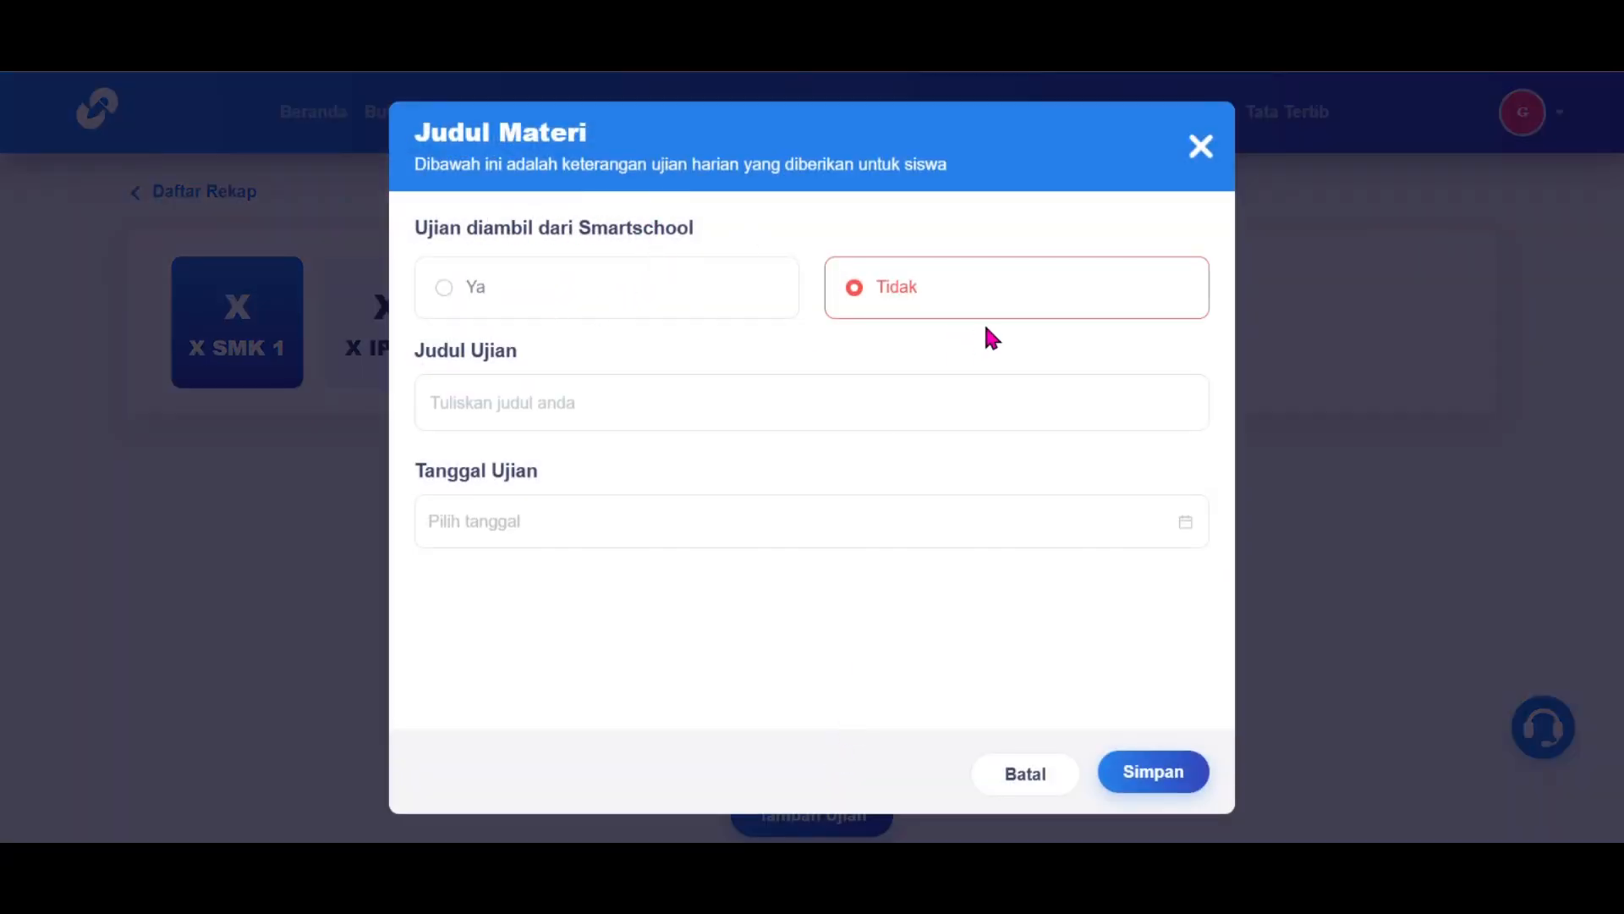
left_click(682, 403)
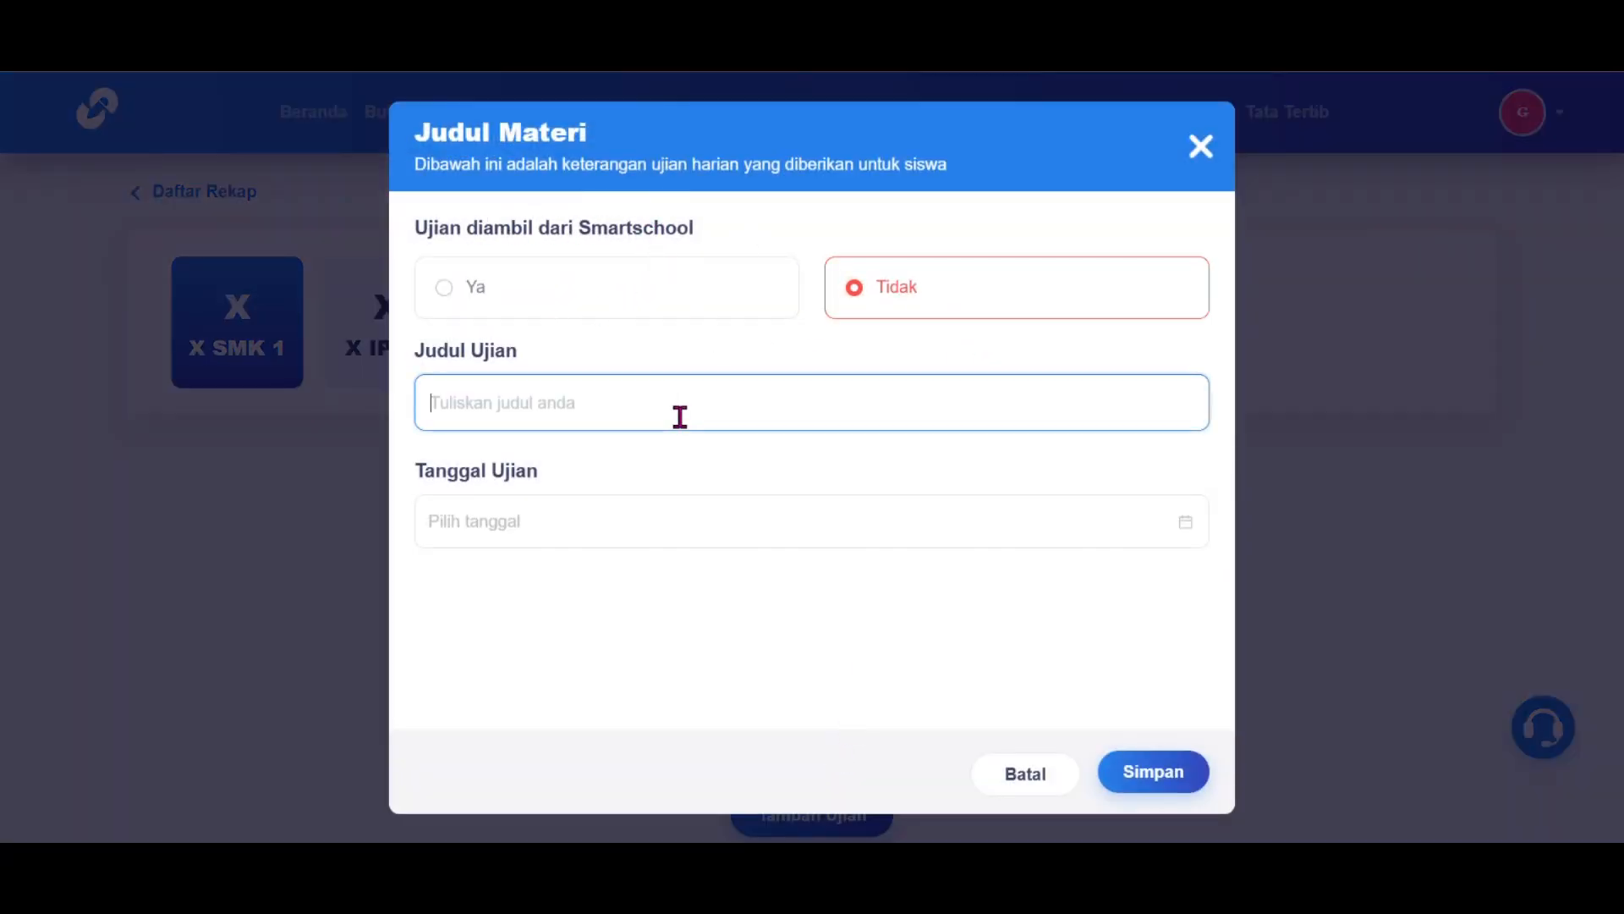
type("UH Lisan")
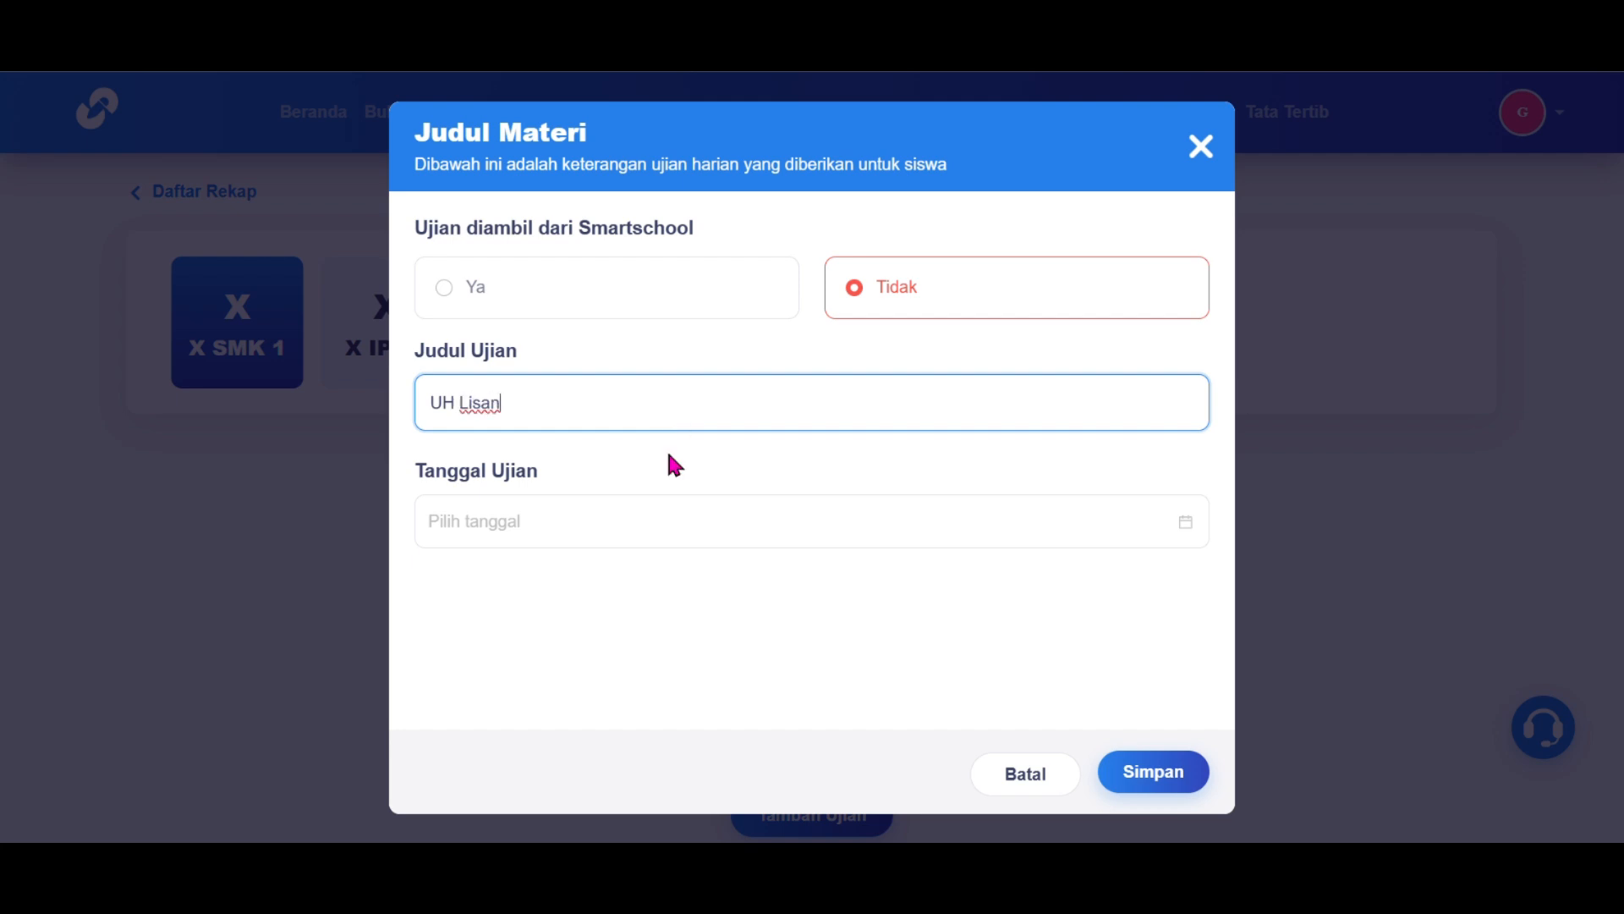
left_click(1188, 529)
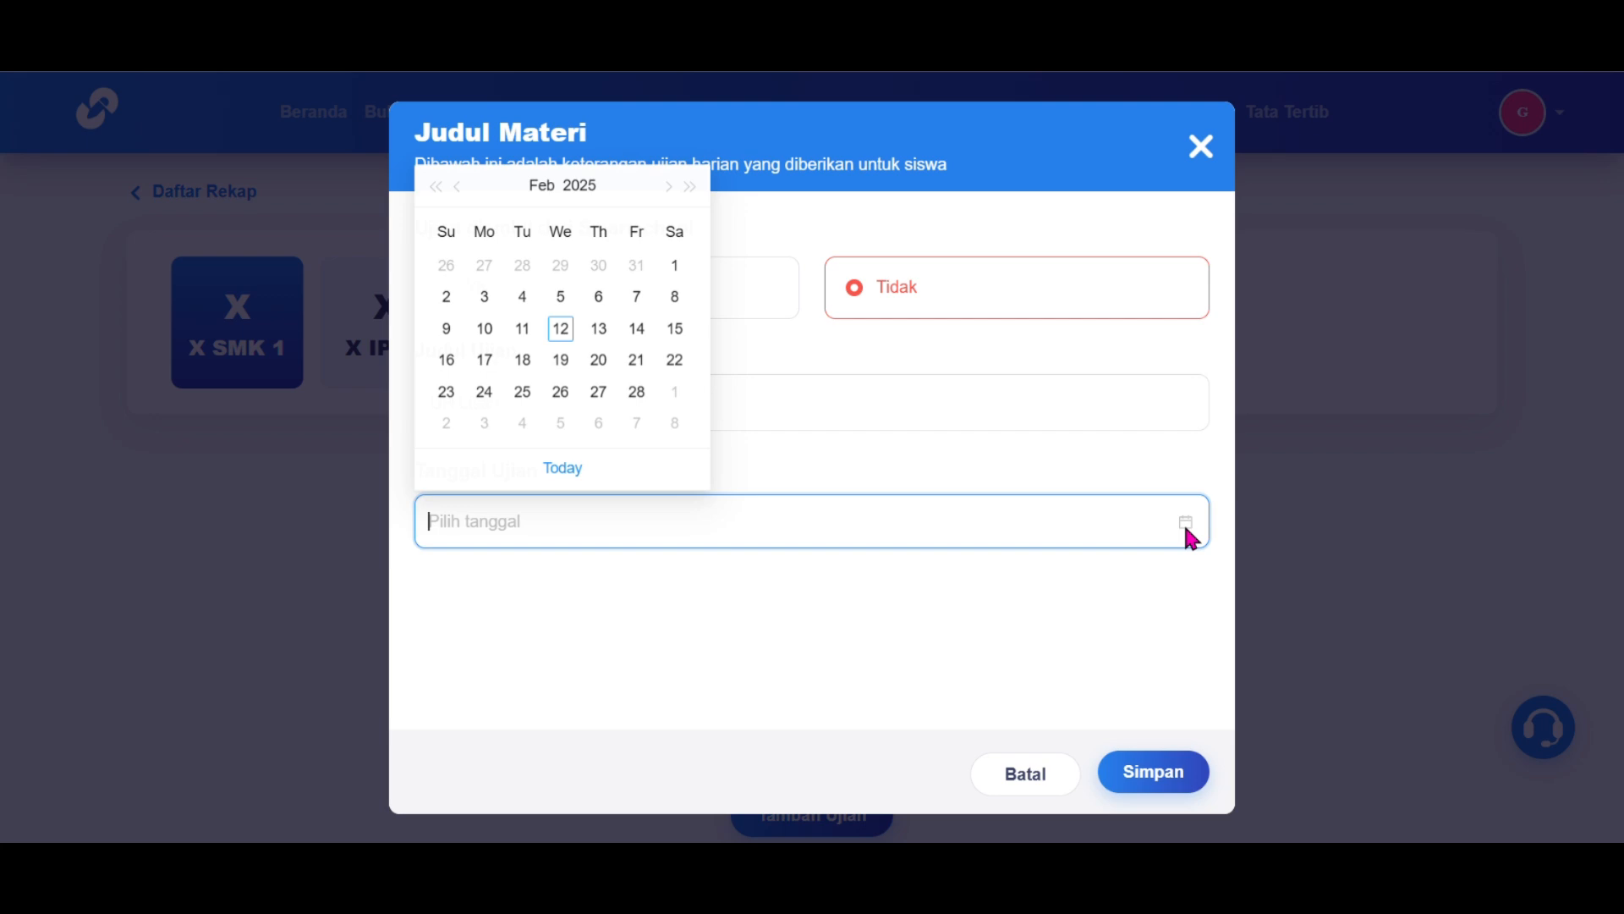
left_click(558, 330)
left_click(1176, 774)
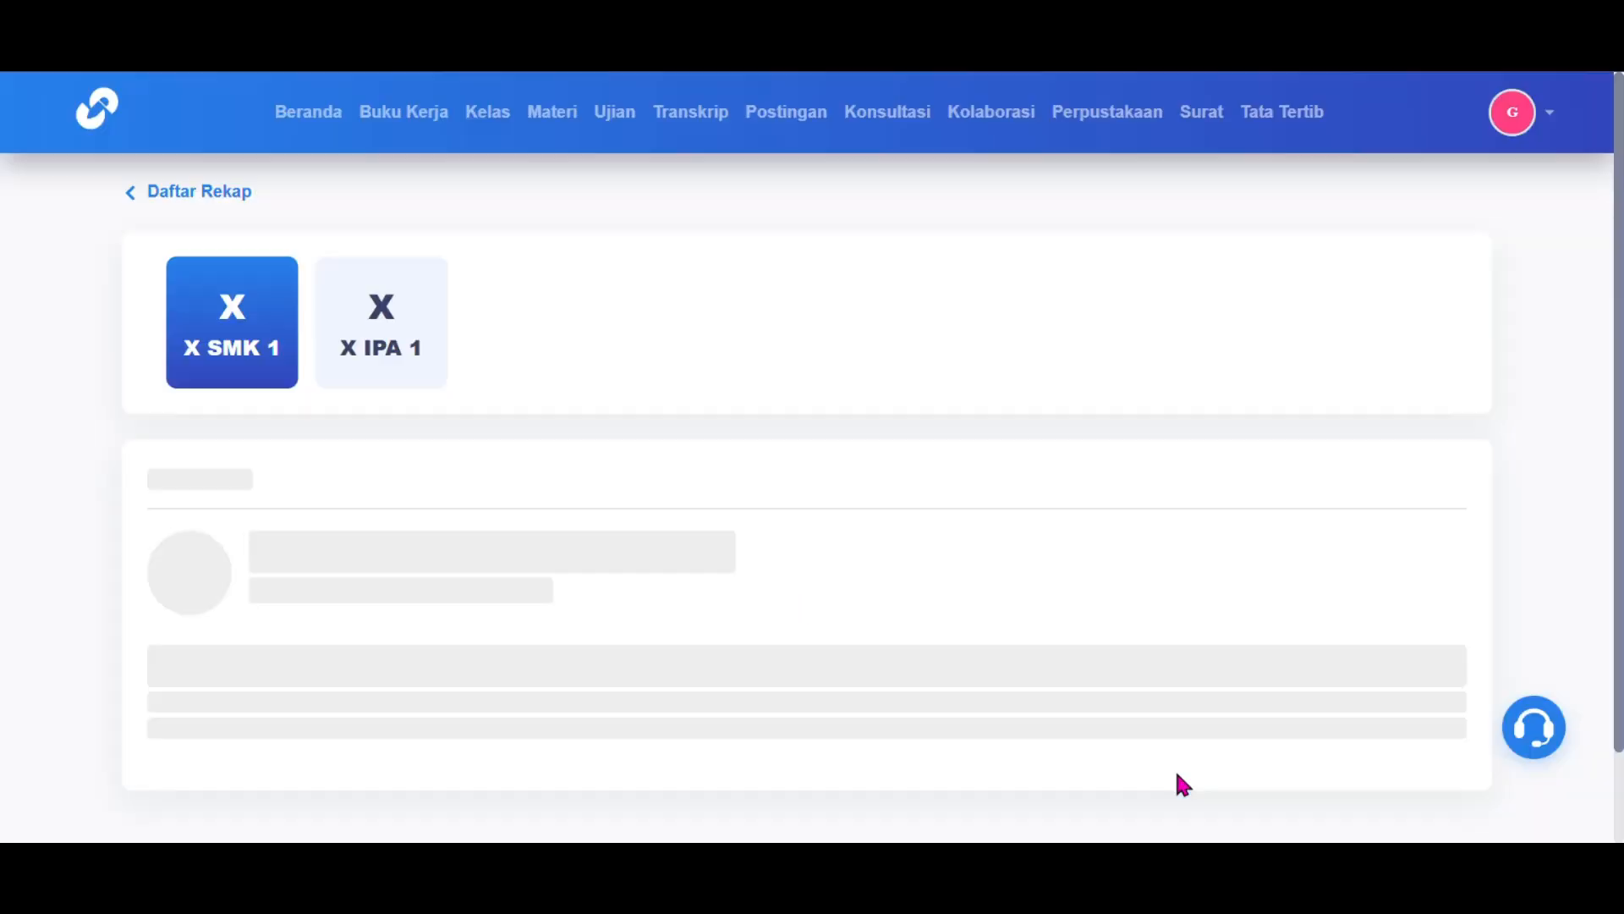
scroll(1177, 773, "down", 1)
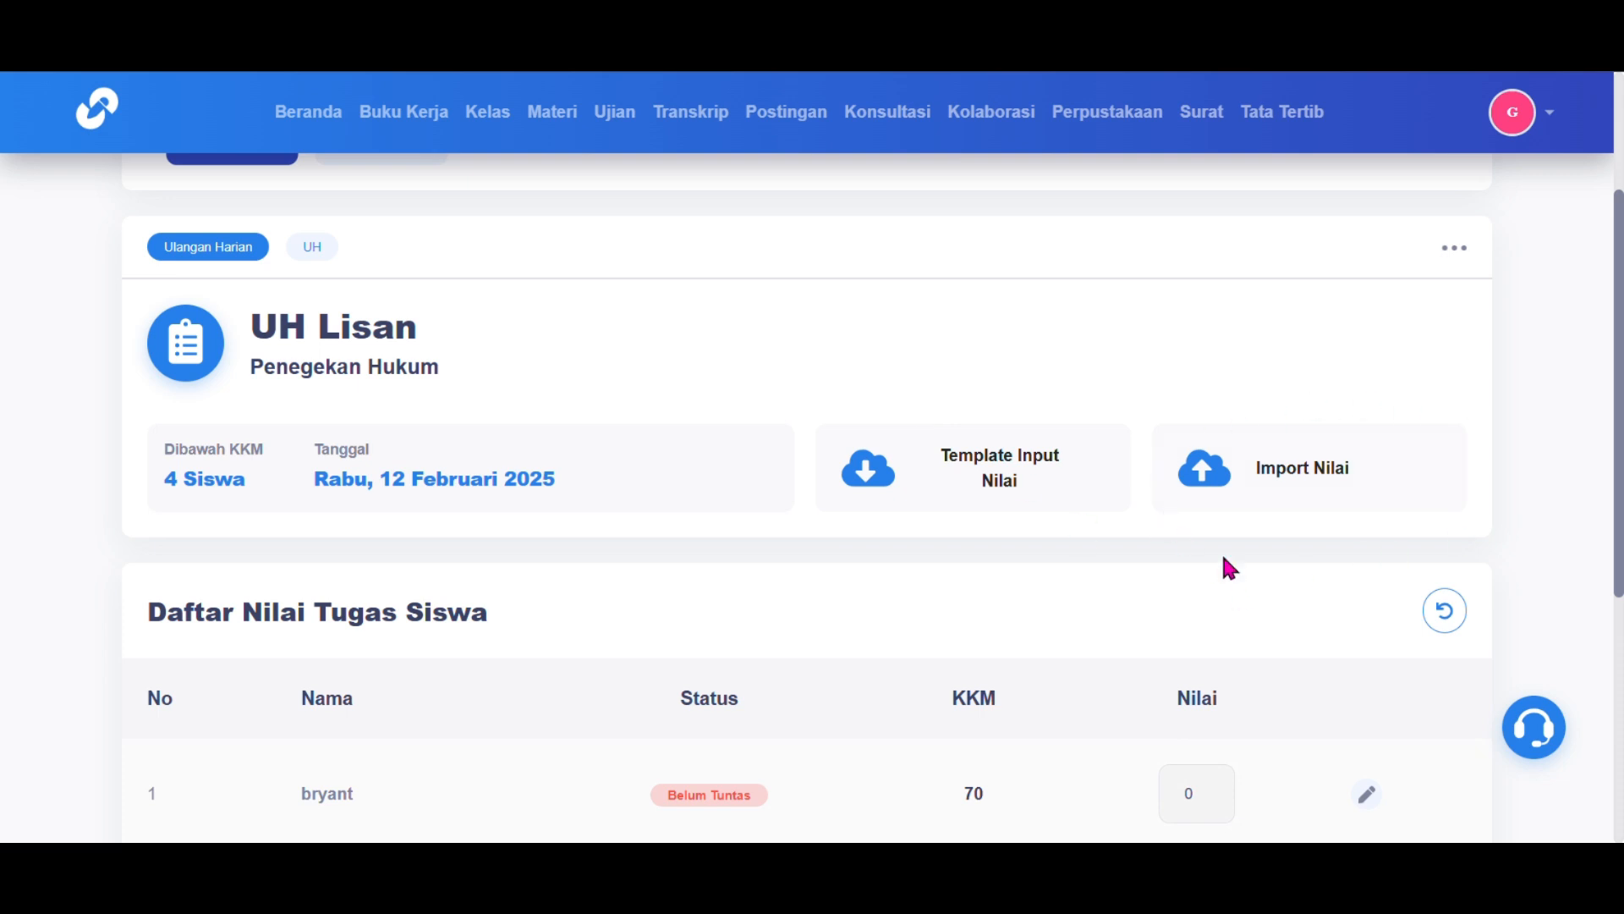
Step: Record UH Lisan scores of 75 and 80 for the first two students
scroll(1353, 525, "down", 4)
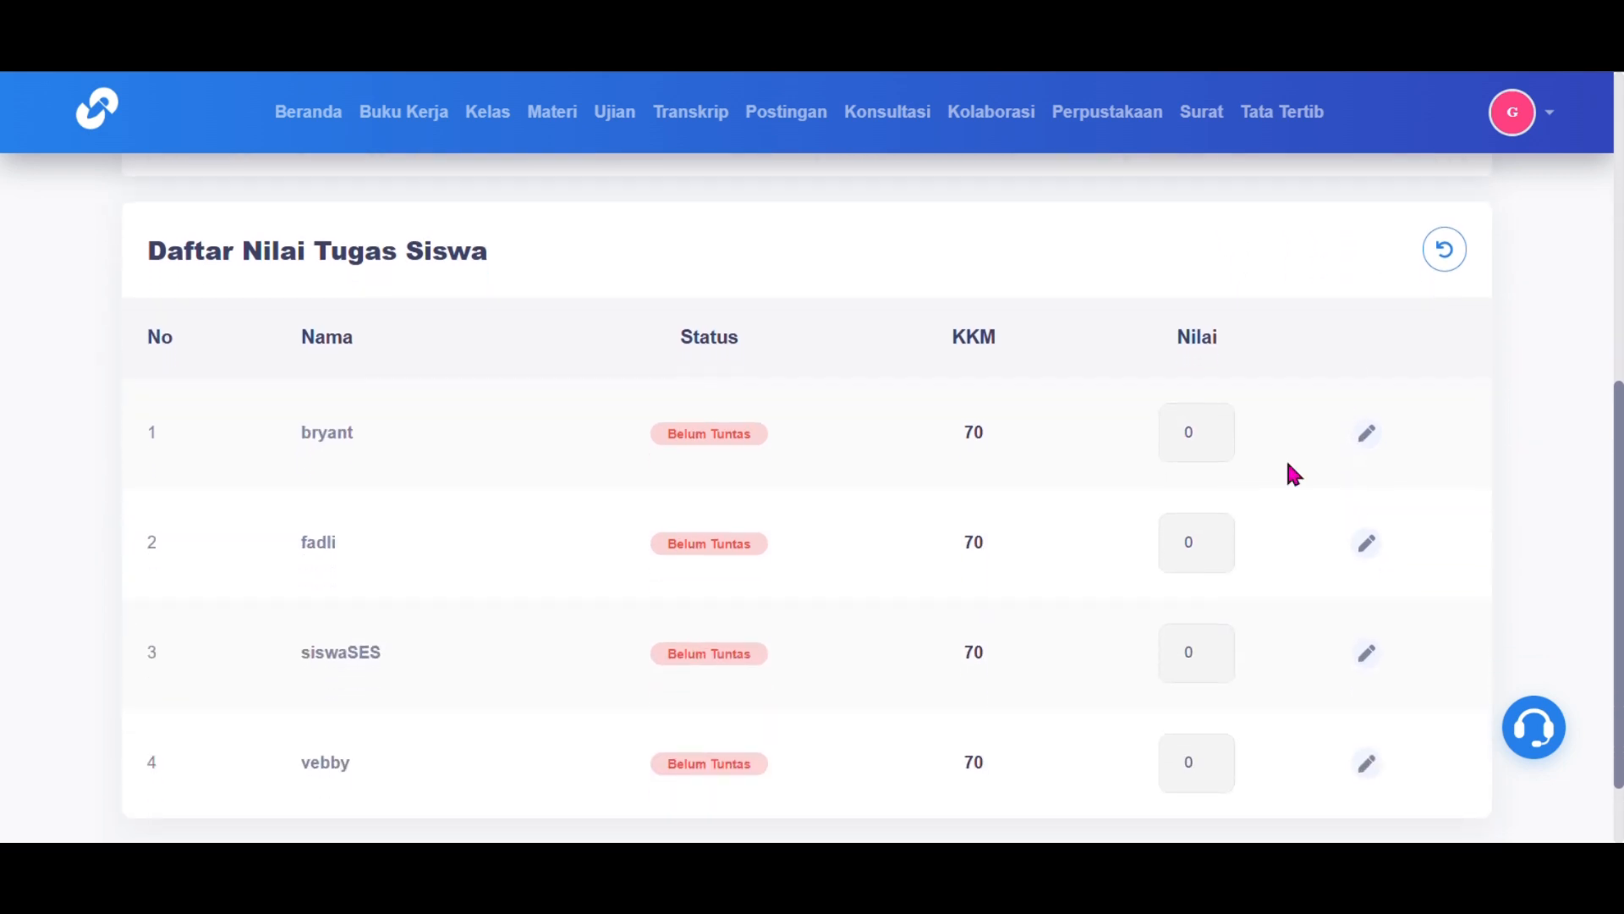
scroll(1048, 671, "down", 1)
left_click(1193, 382)
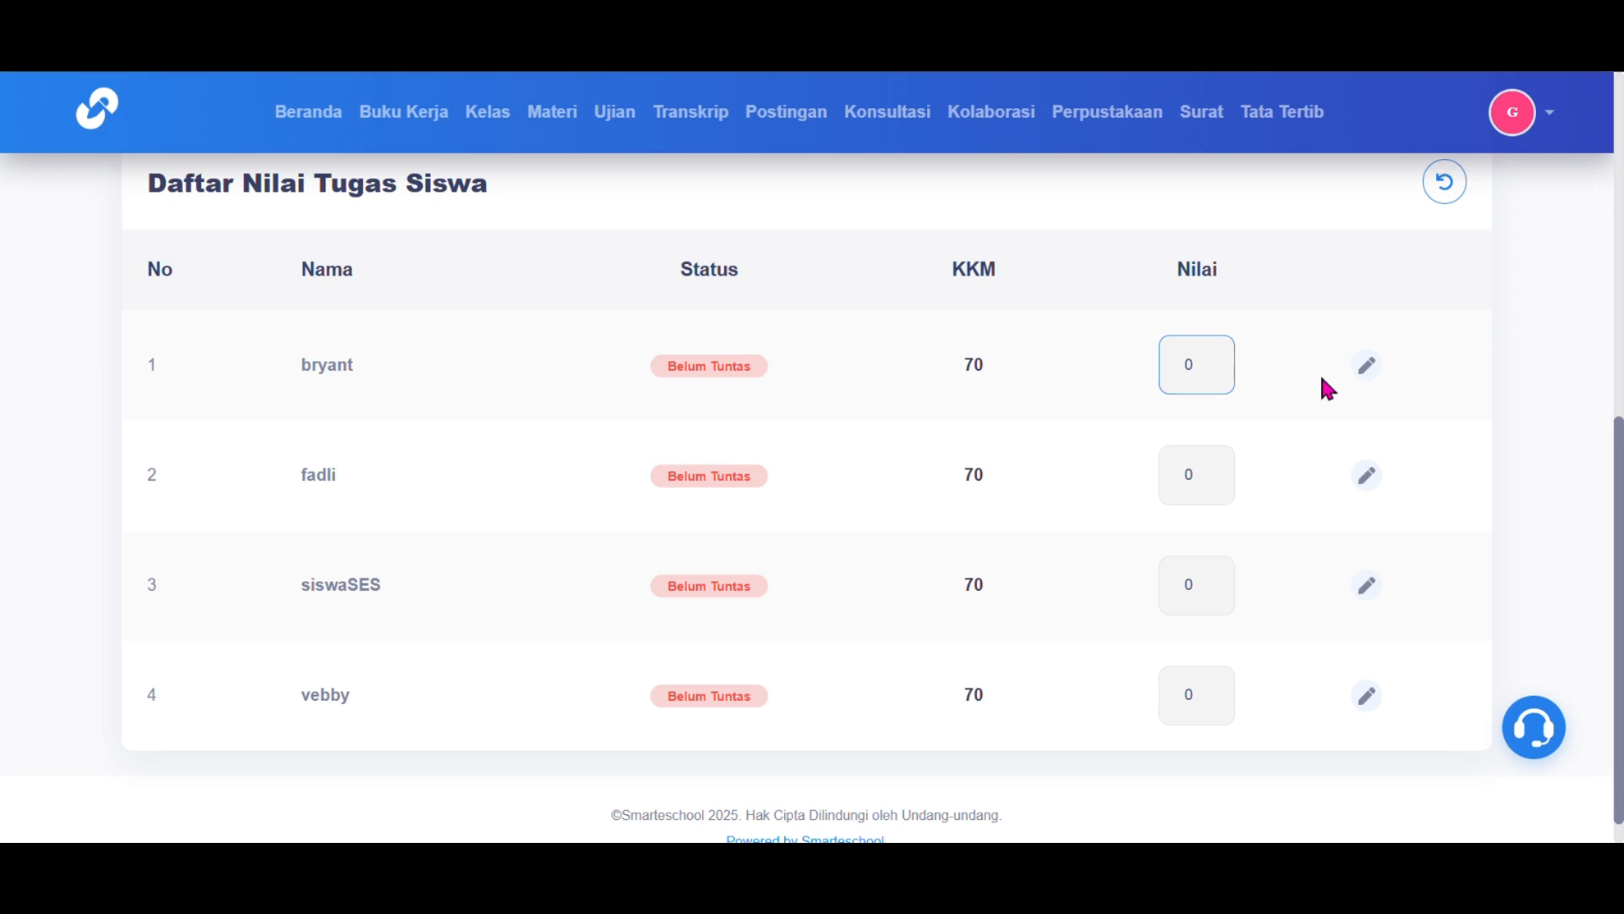
left_click(1368, 366)
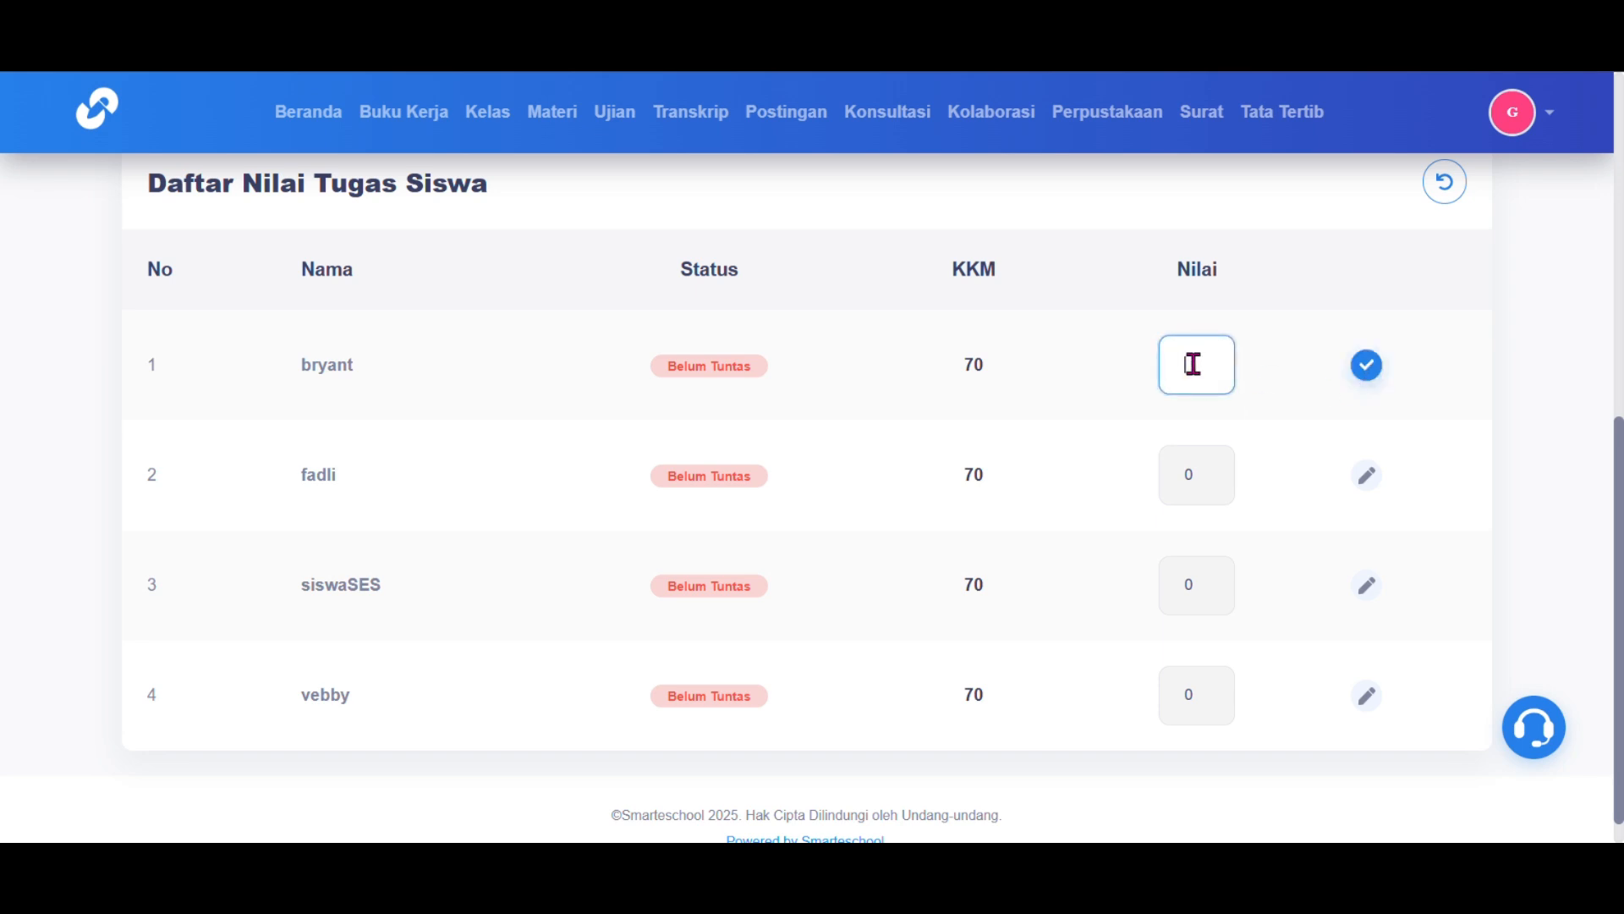
type("75")
left_click(1364, 369)
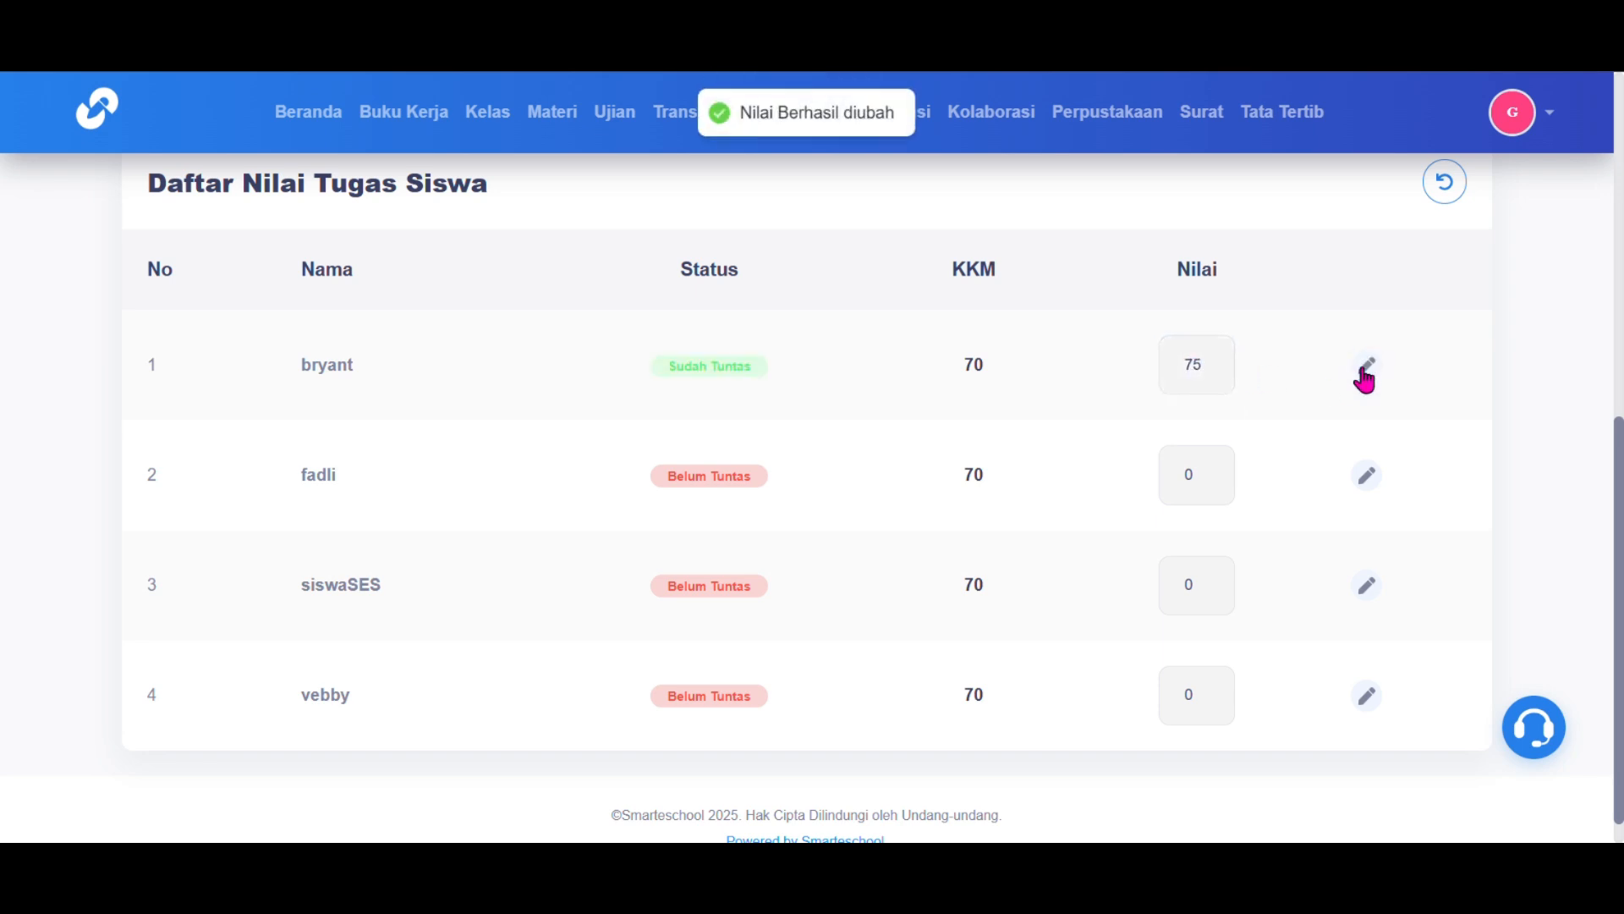
left_click(1365, 478)
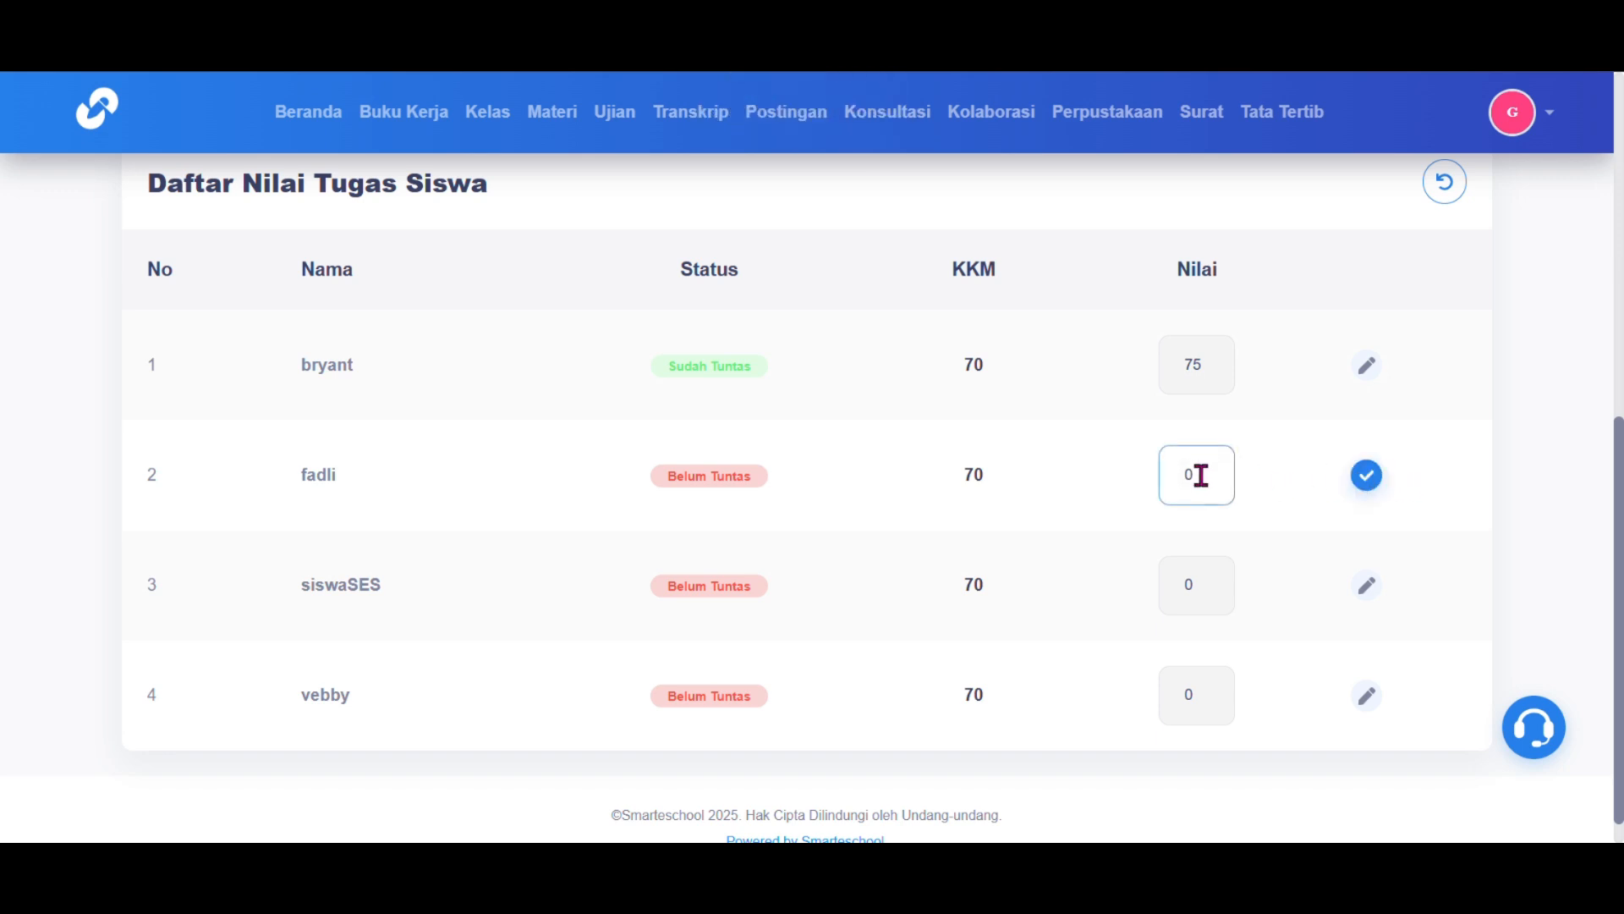
left_click(1365, 477)
Step: Record scores of 60 and 77 for the third and fourth students
left_click(1368, 592)
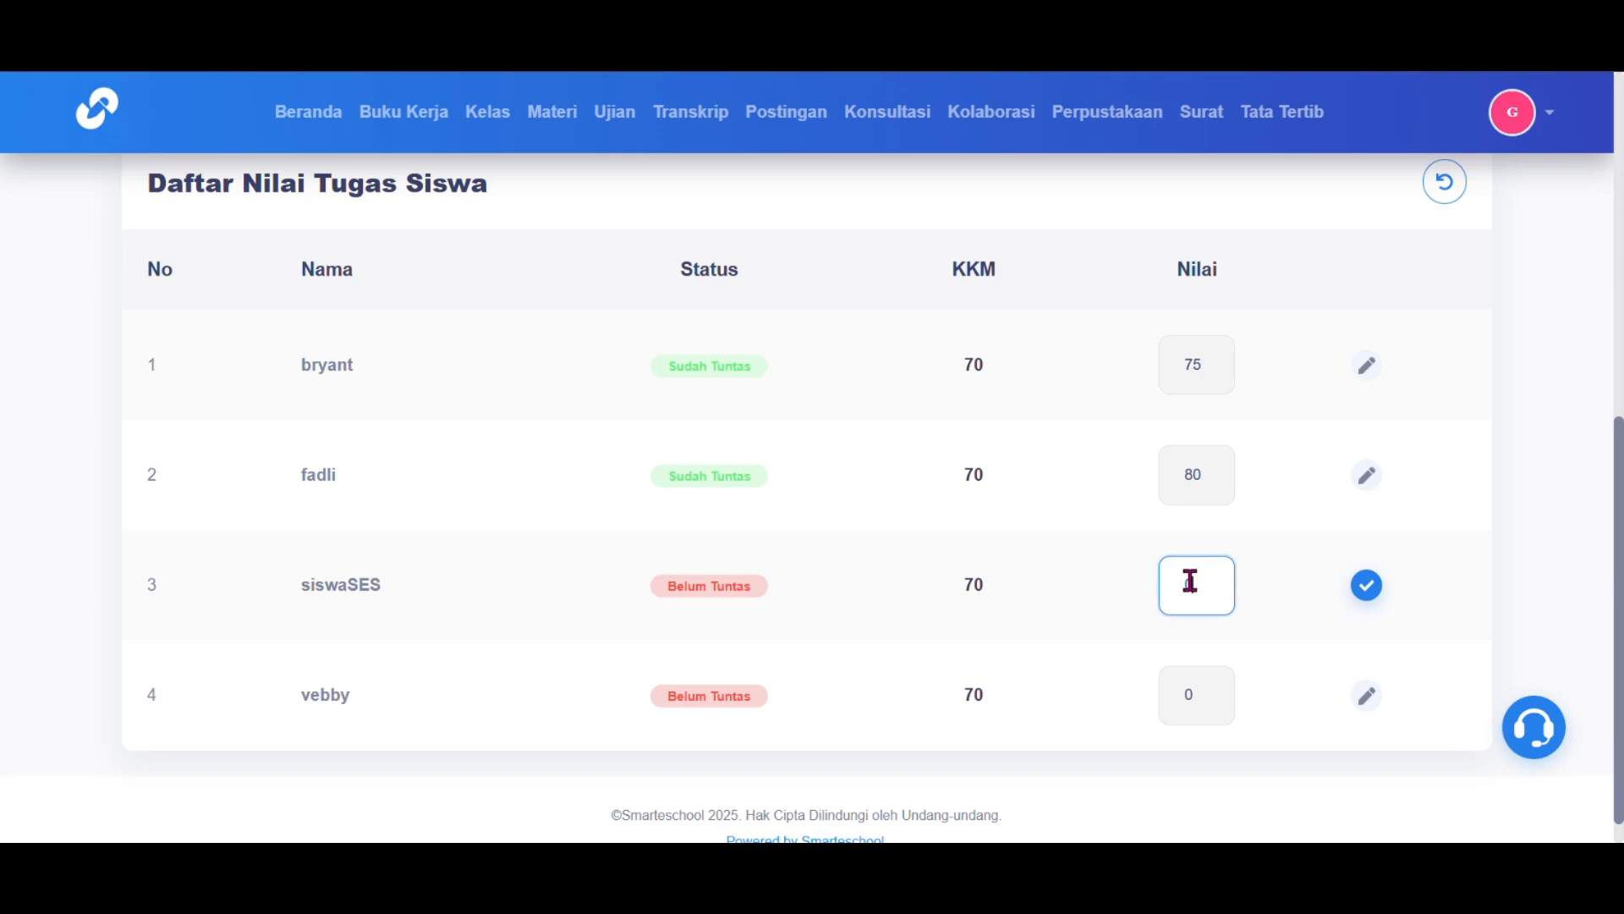
type("60")
left_click(1366, 592)
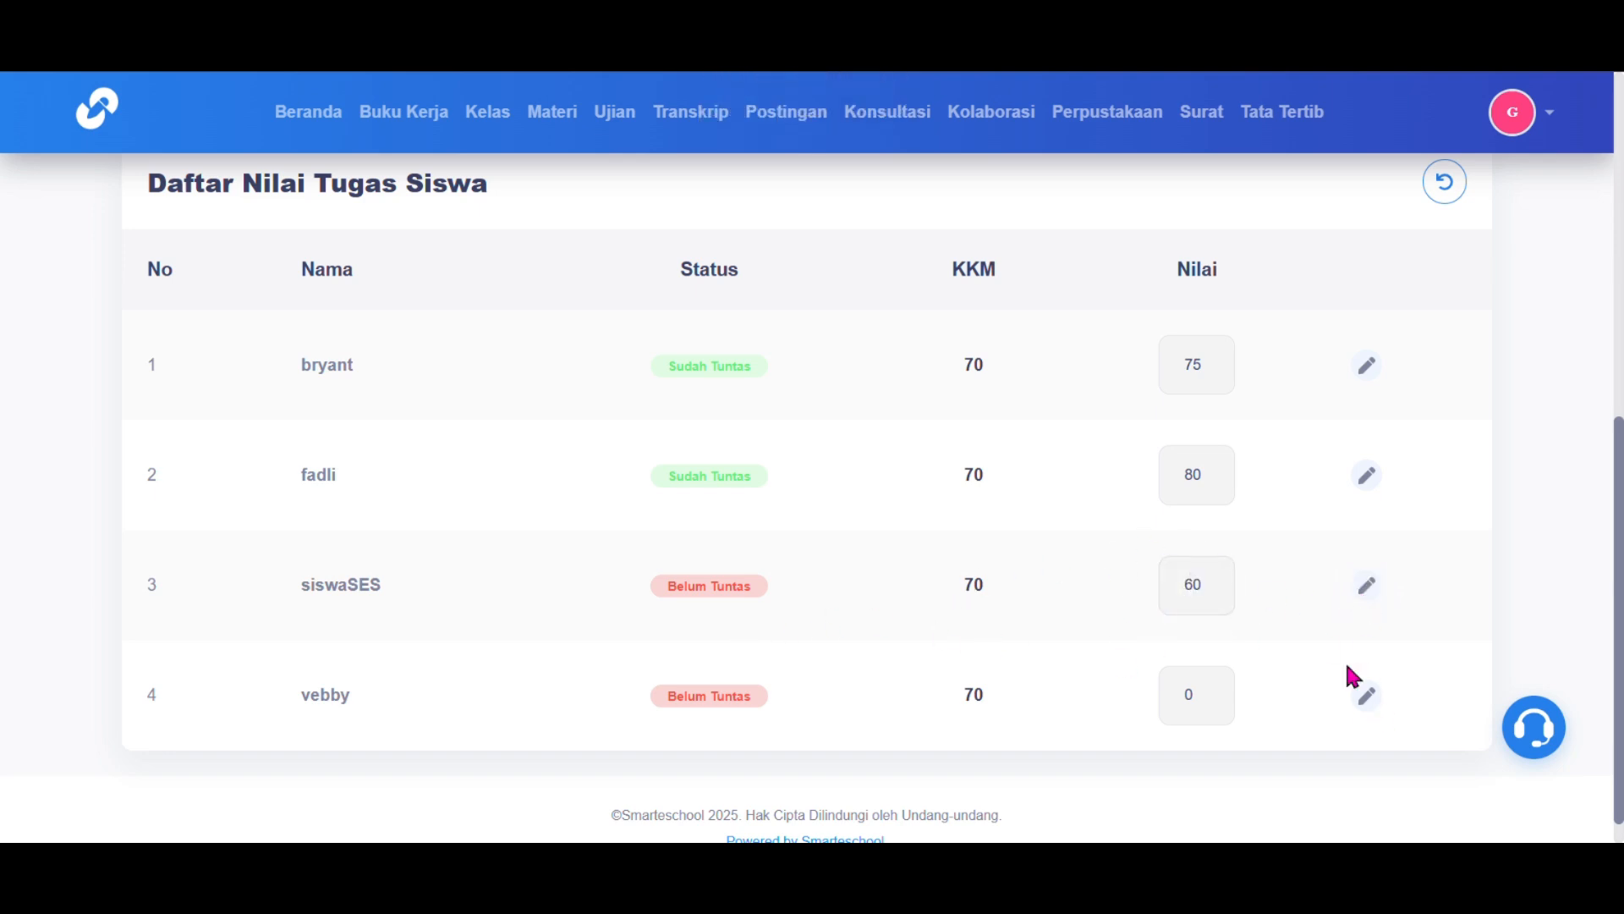
left_click(1367, 696)
left_click(1207, 693)
key("BackSpace")
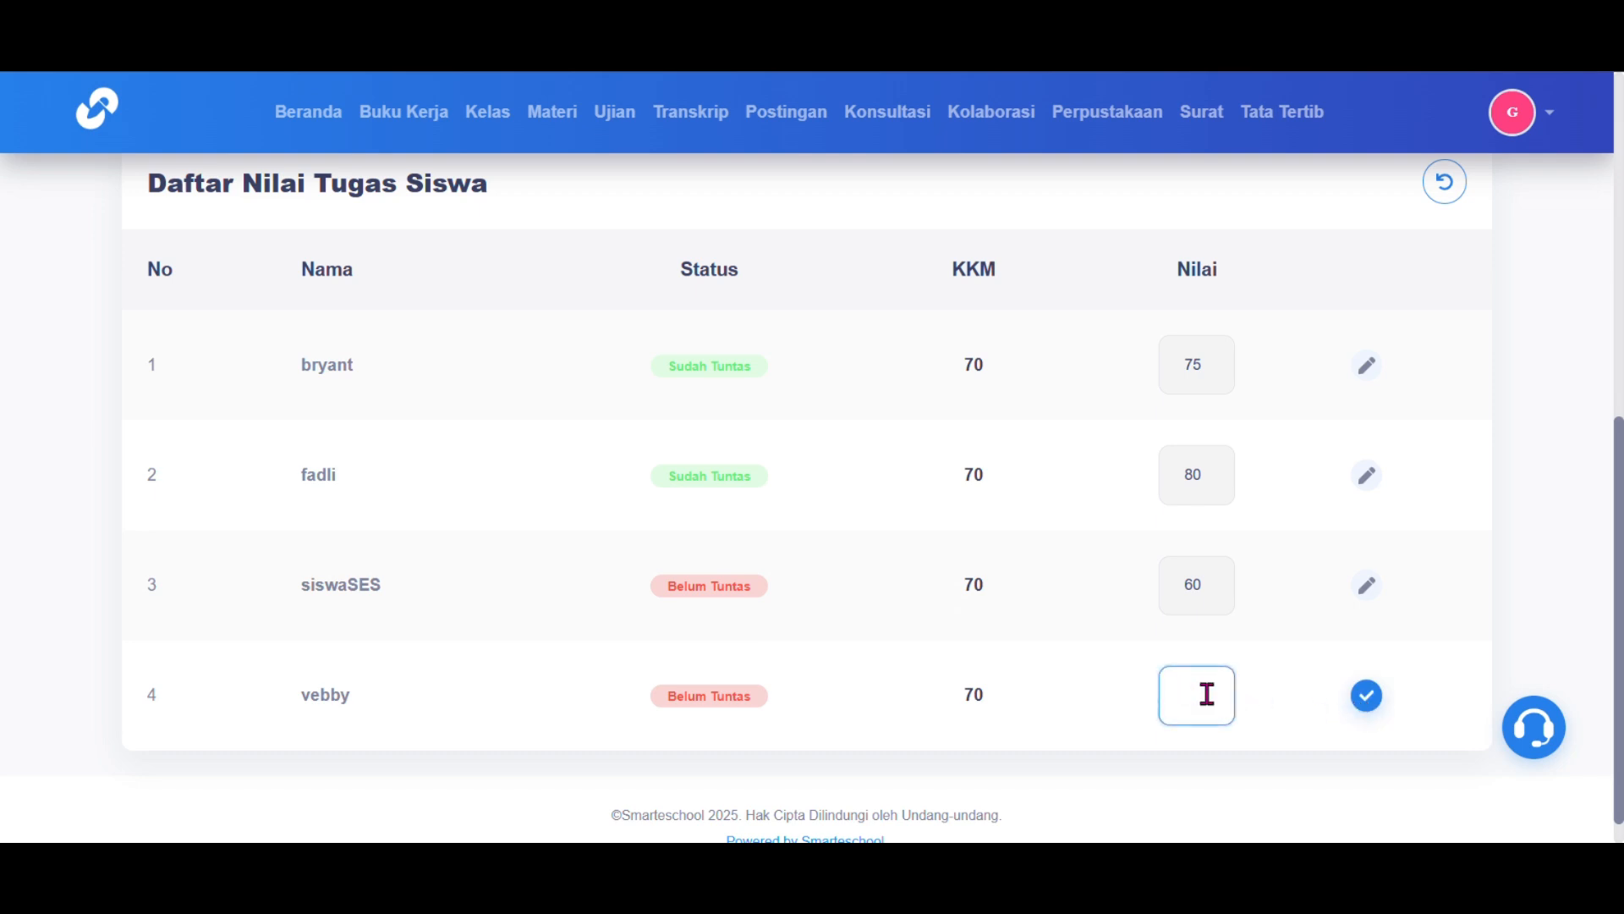
left_click(1366, 709)
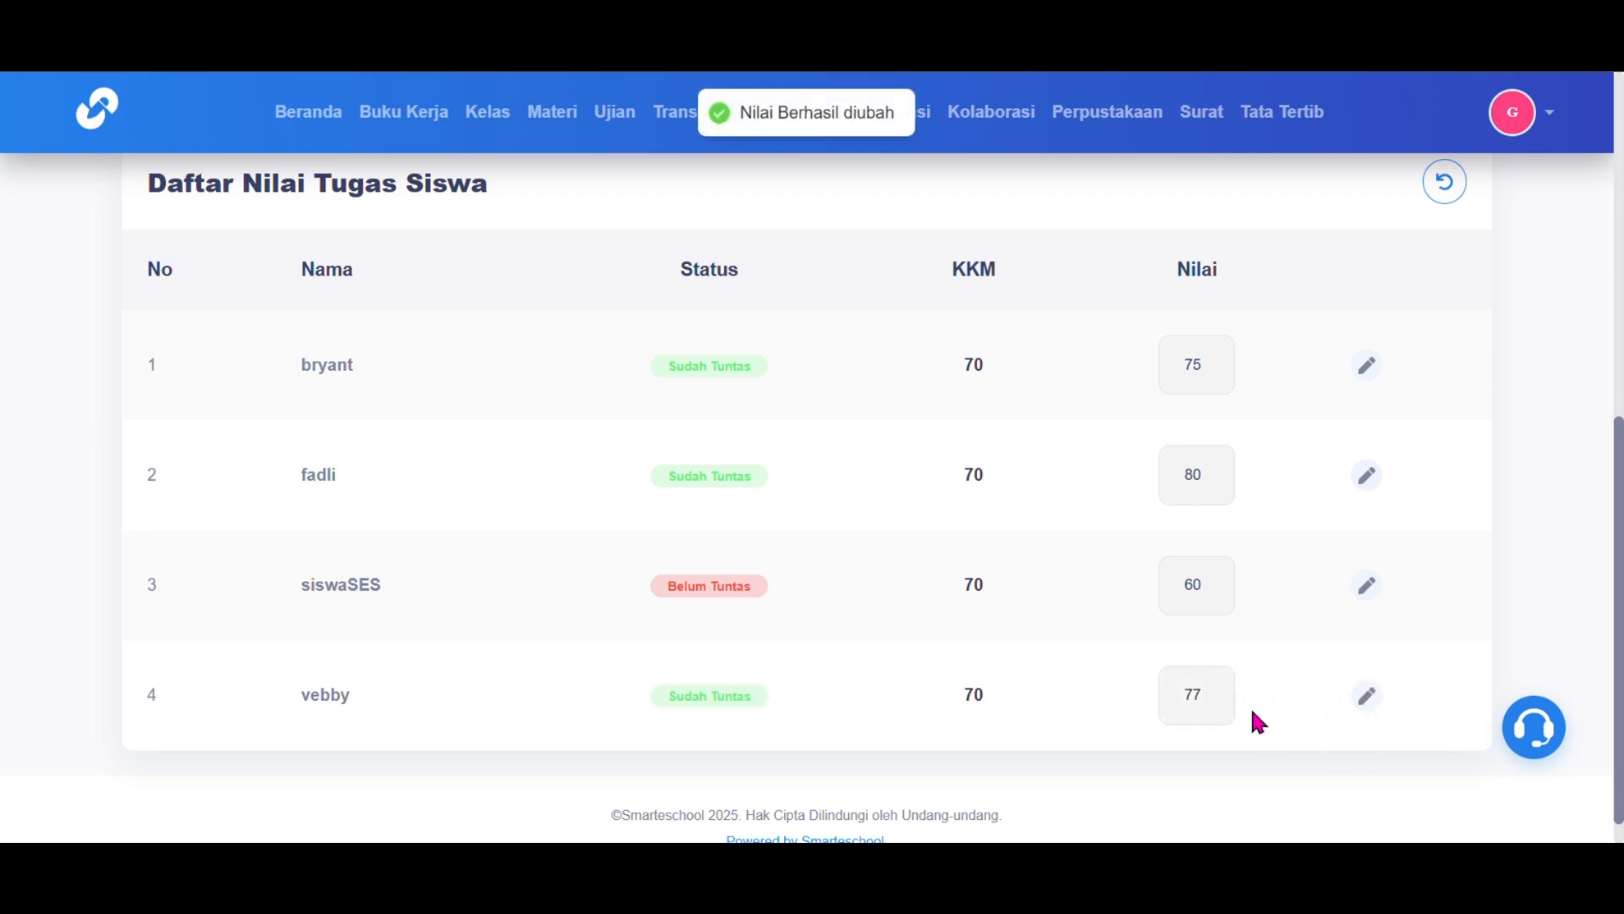
scroll(1265, 463, "up", 8)
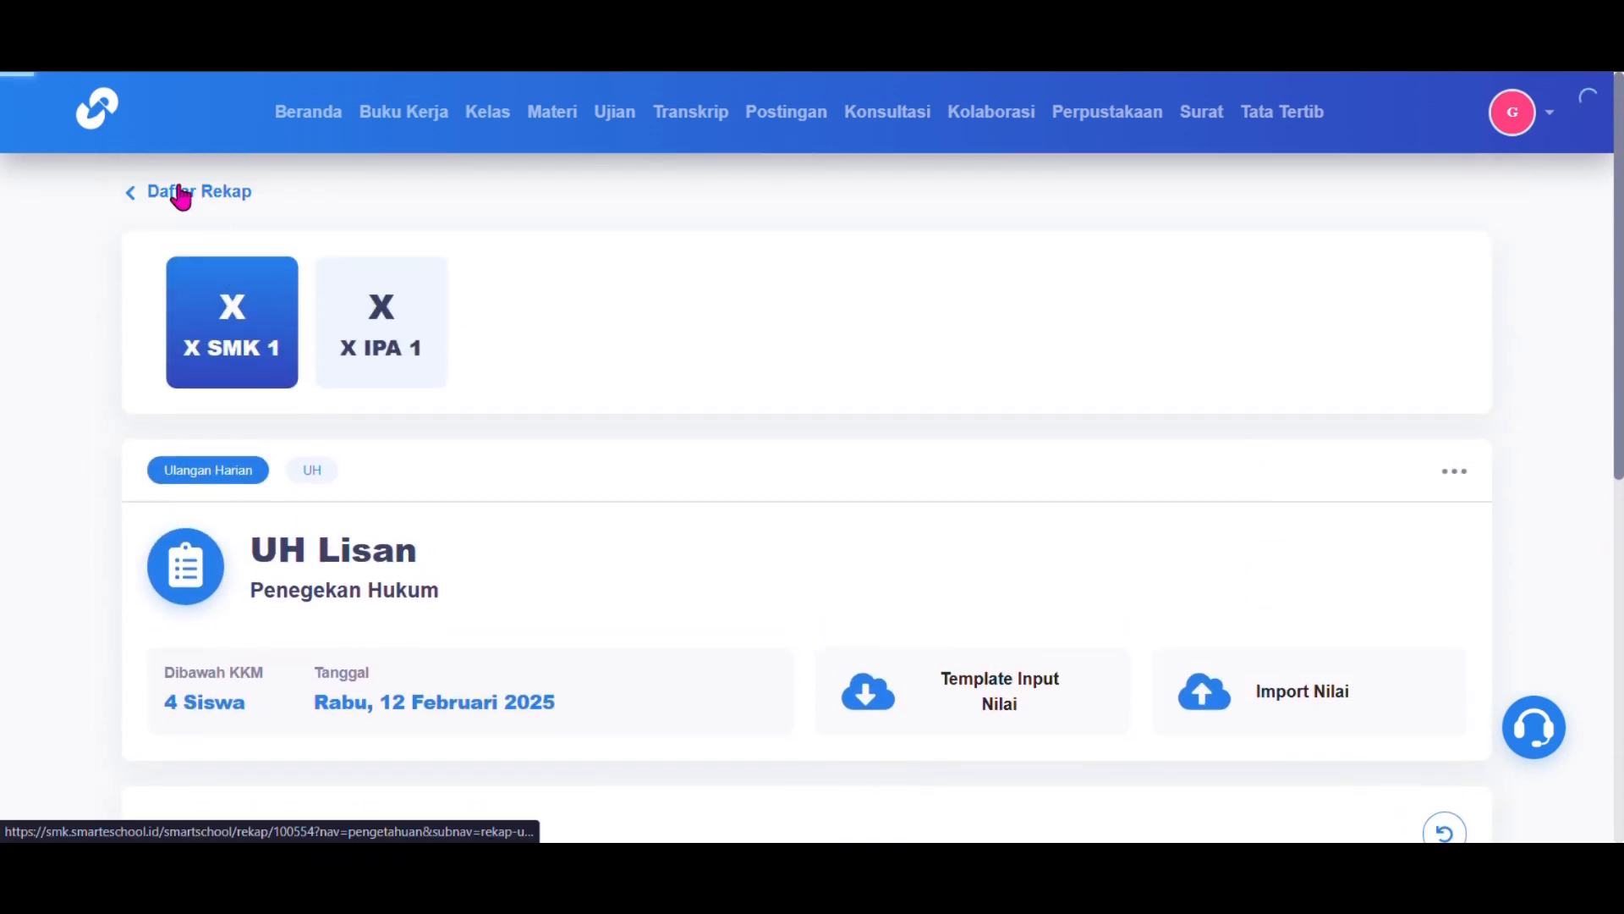
Step: Under Keterampilan, add 'Pembuatan Kerajinan' assessed by Praktik, then open its score recap
left_click(181, 194)
left_click(377, 431)
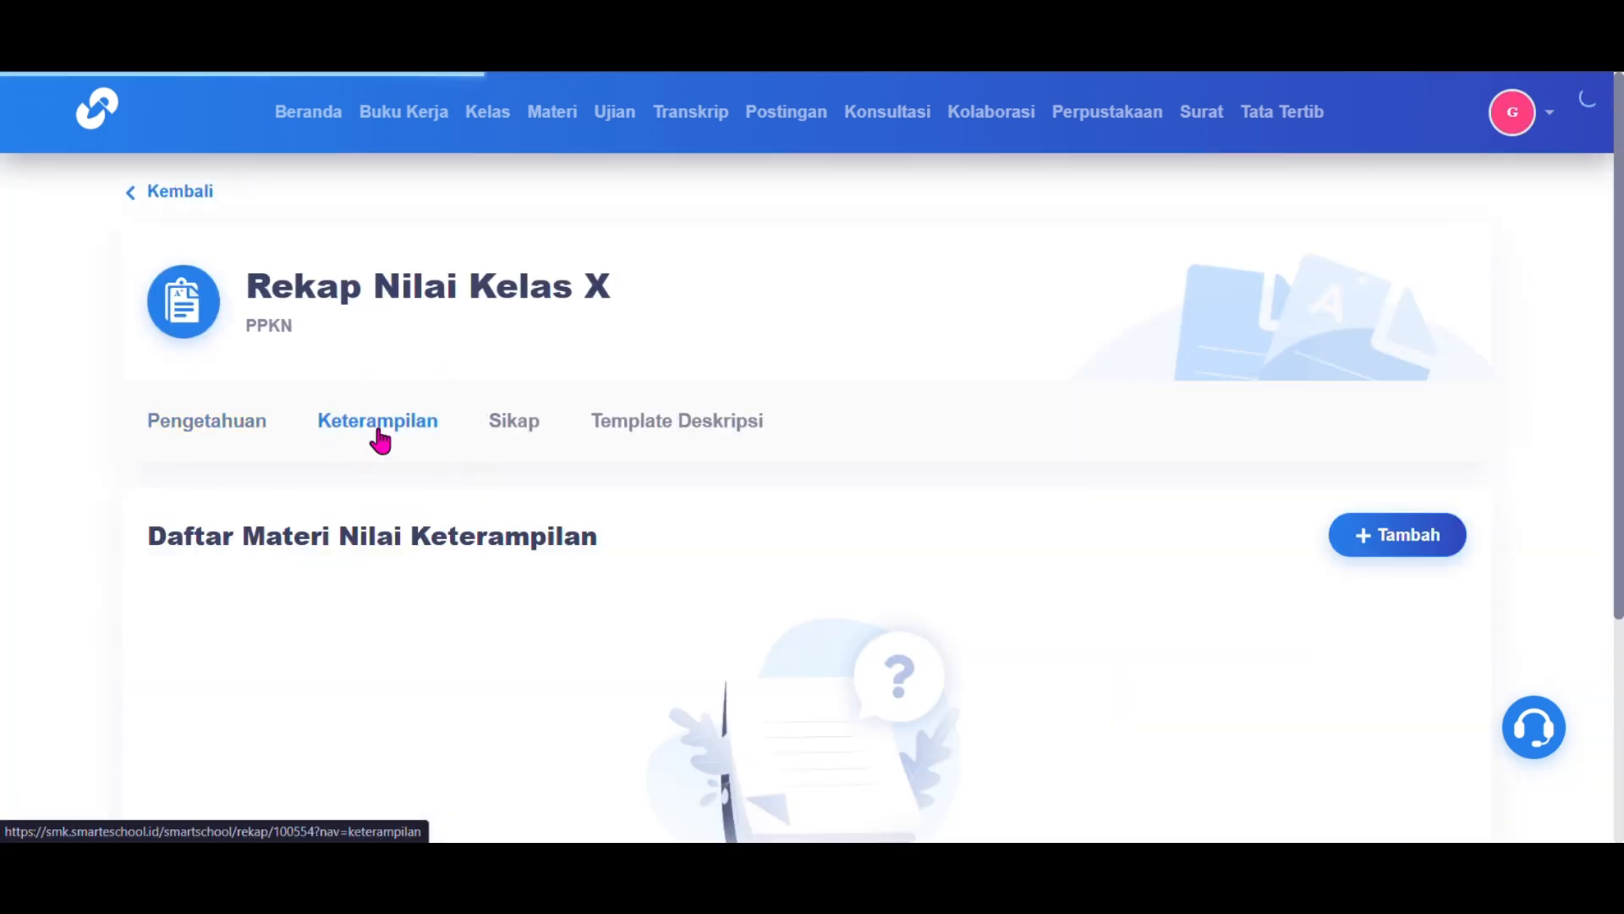
scroll(378, 437, "down", 3)
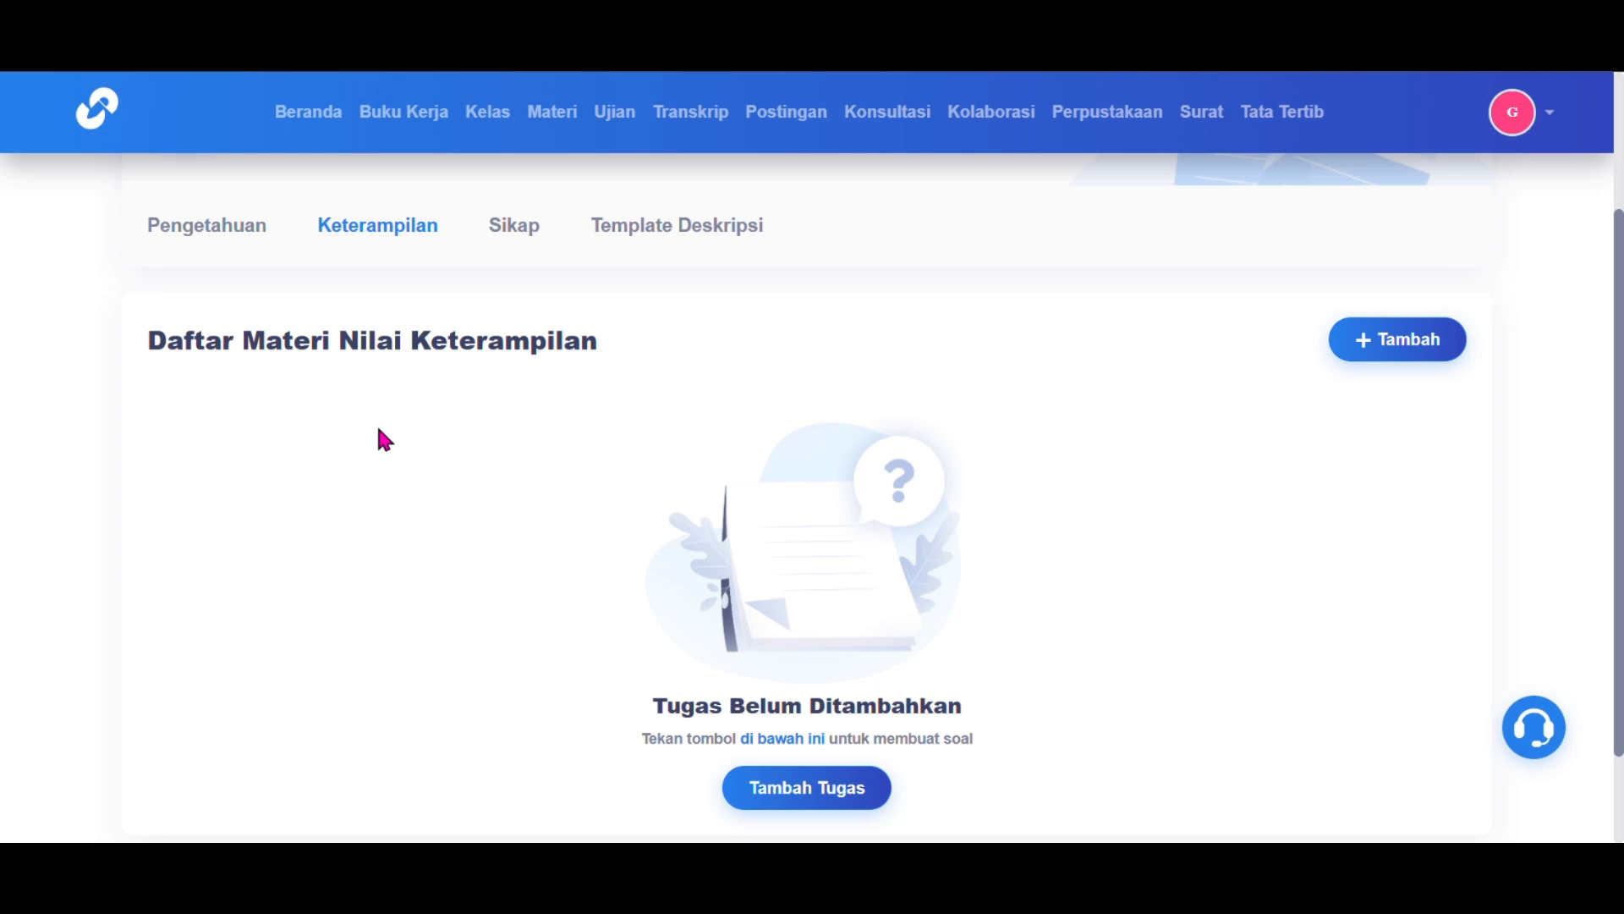
left_click(1406, 320)
left_click(862, 394)
type("Pme")
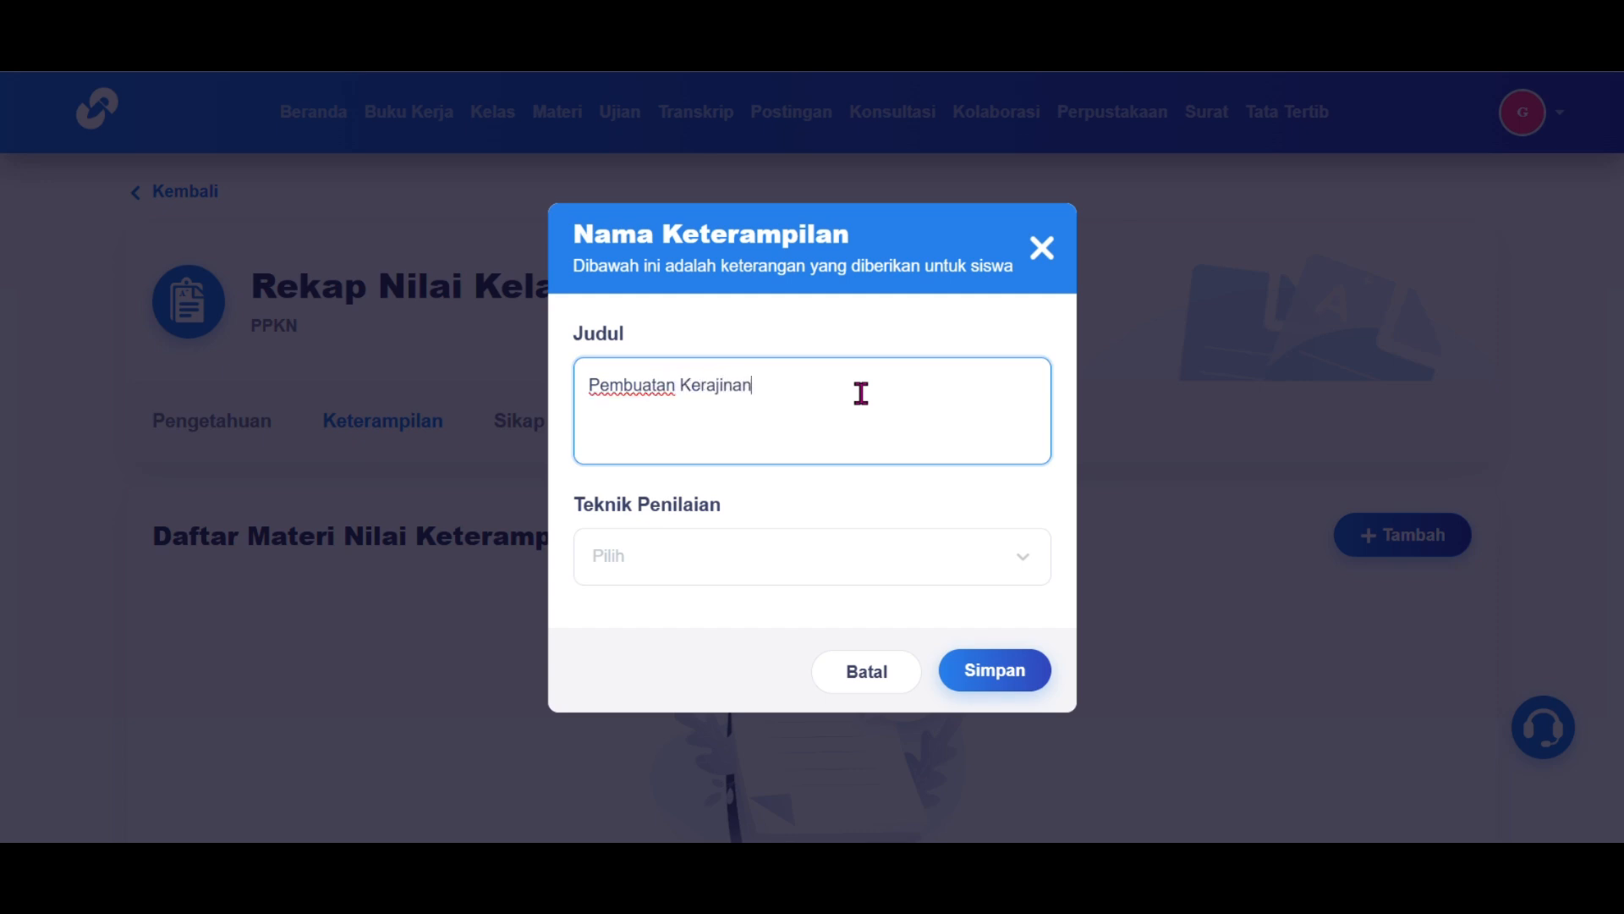
left_click(880, 556)
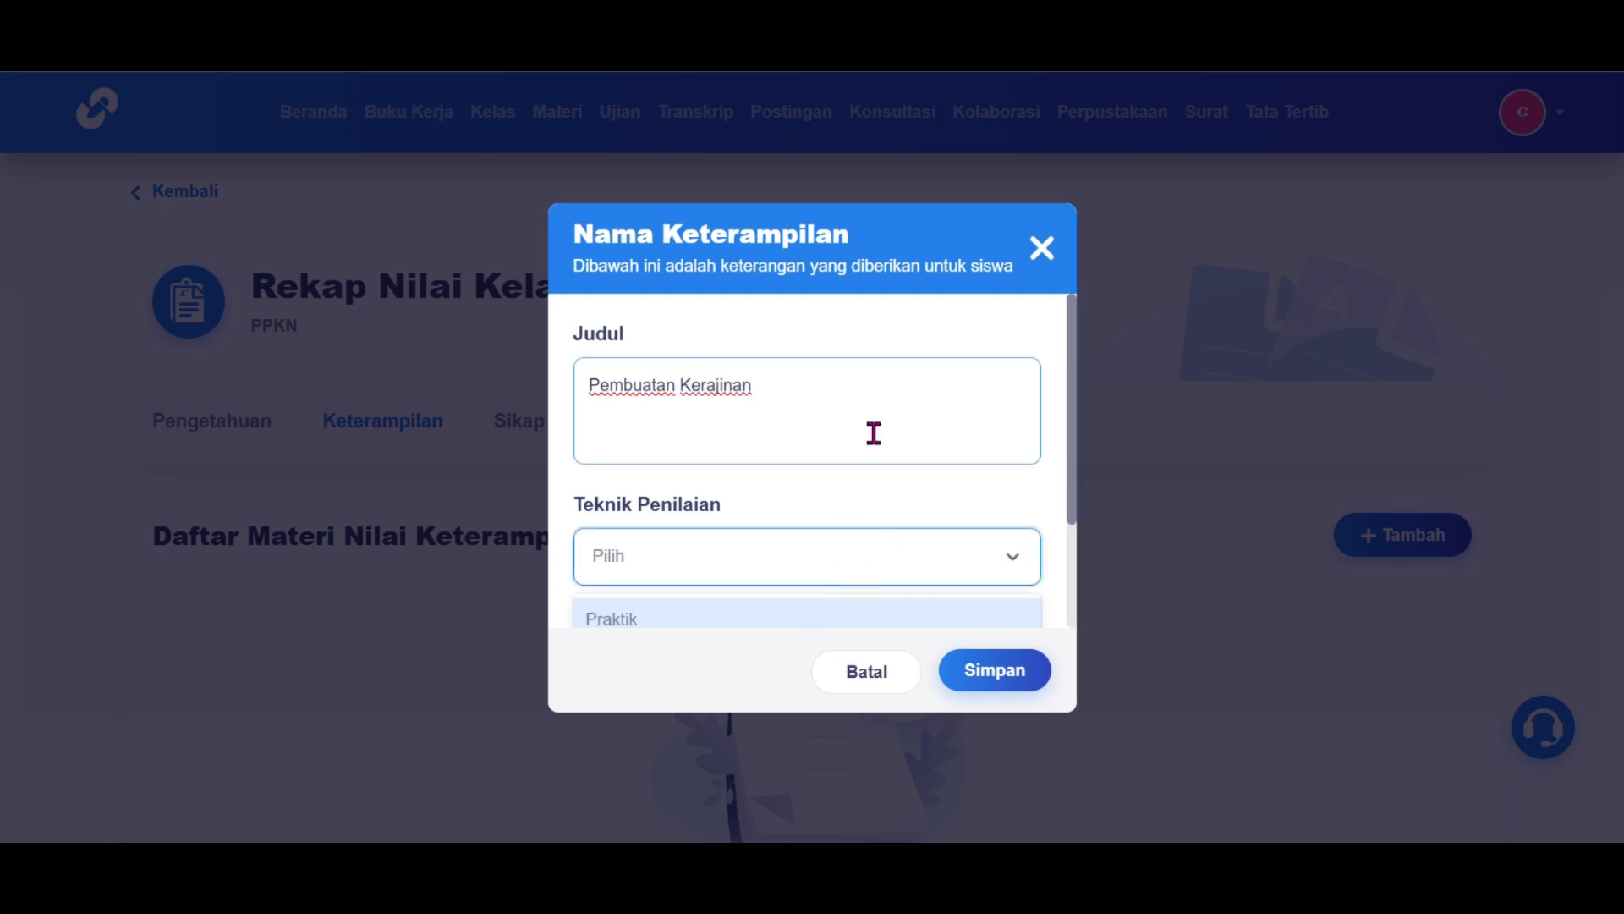
scroll(973, 432, "down", 2)
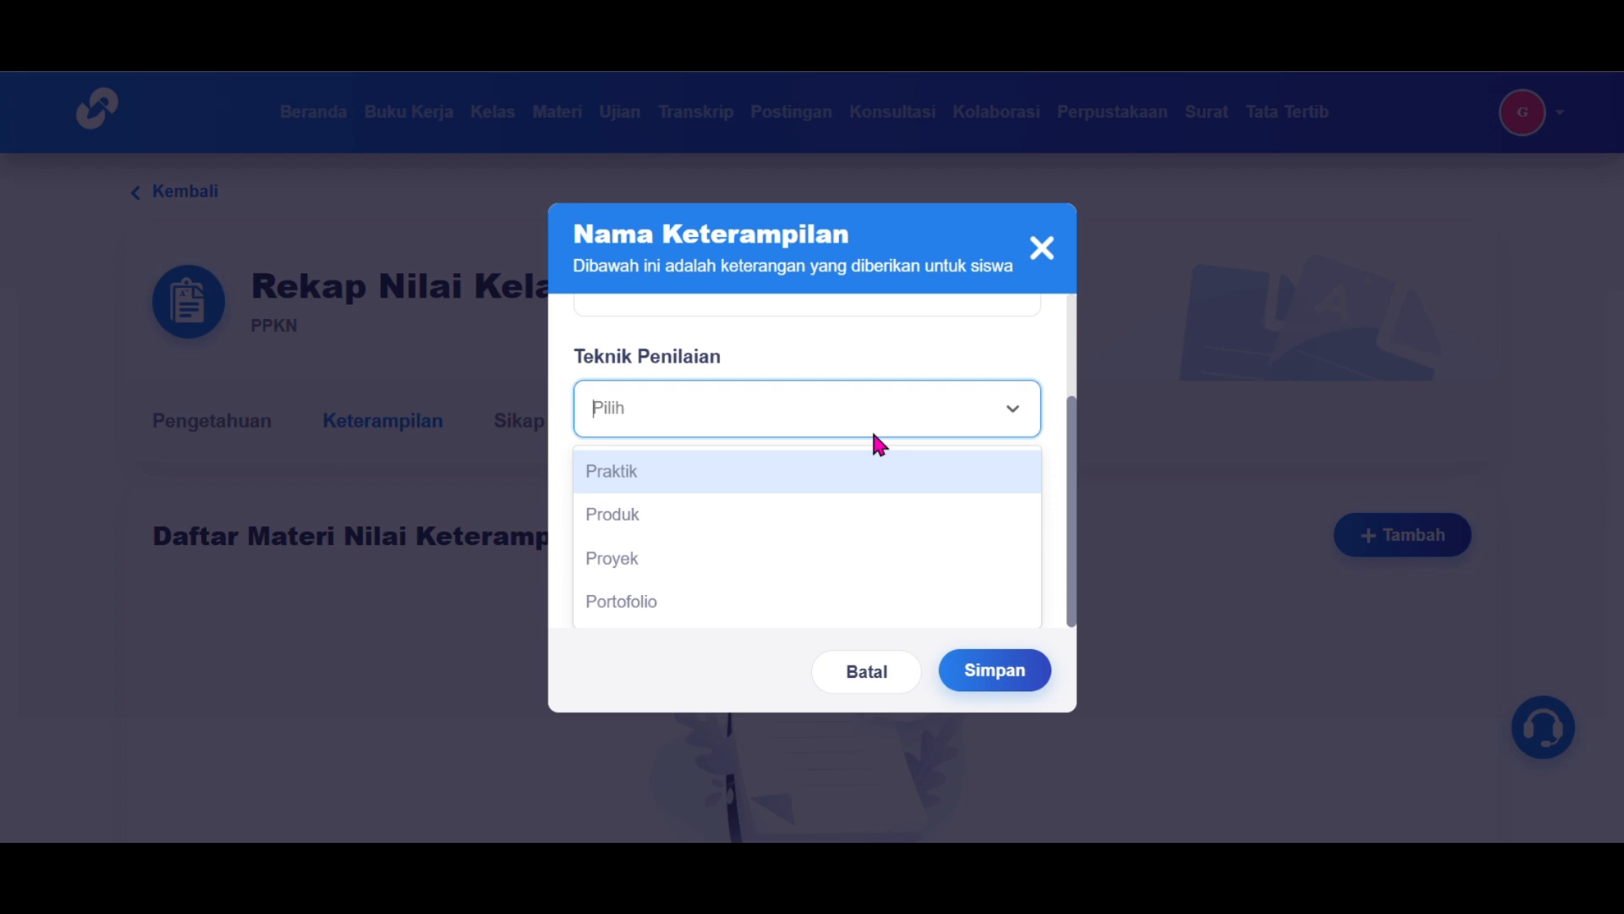
left_click(822, 481)
left_click(1008, 682)
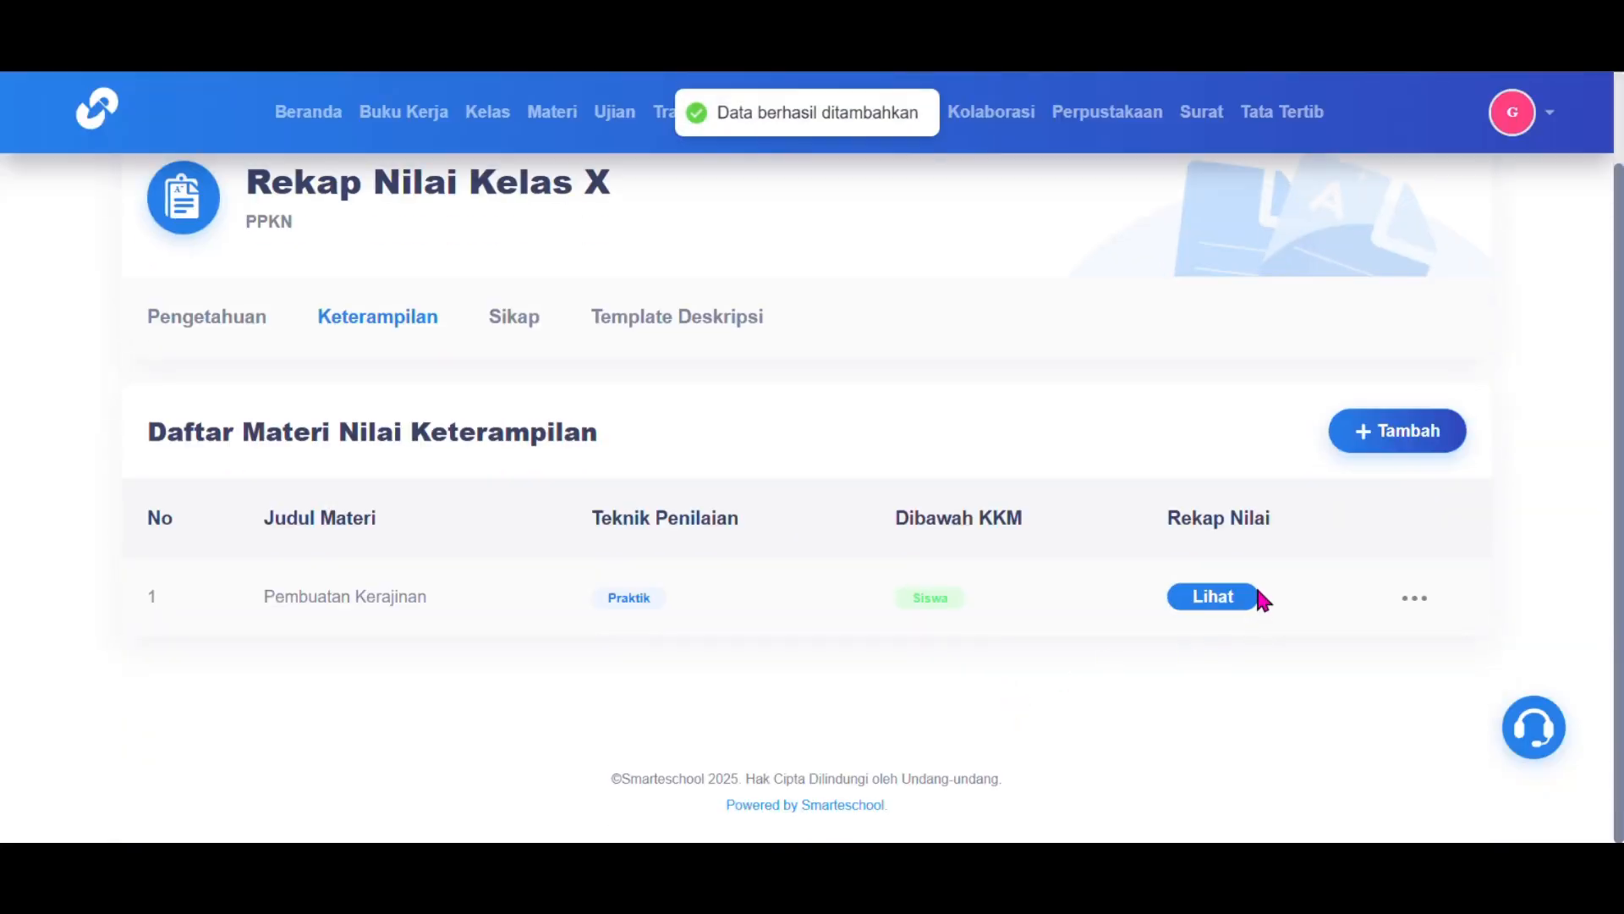
left_click(1415, 599)
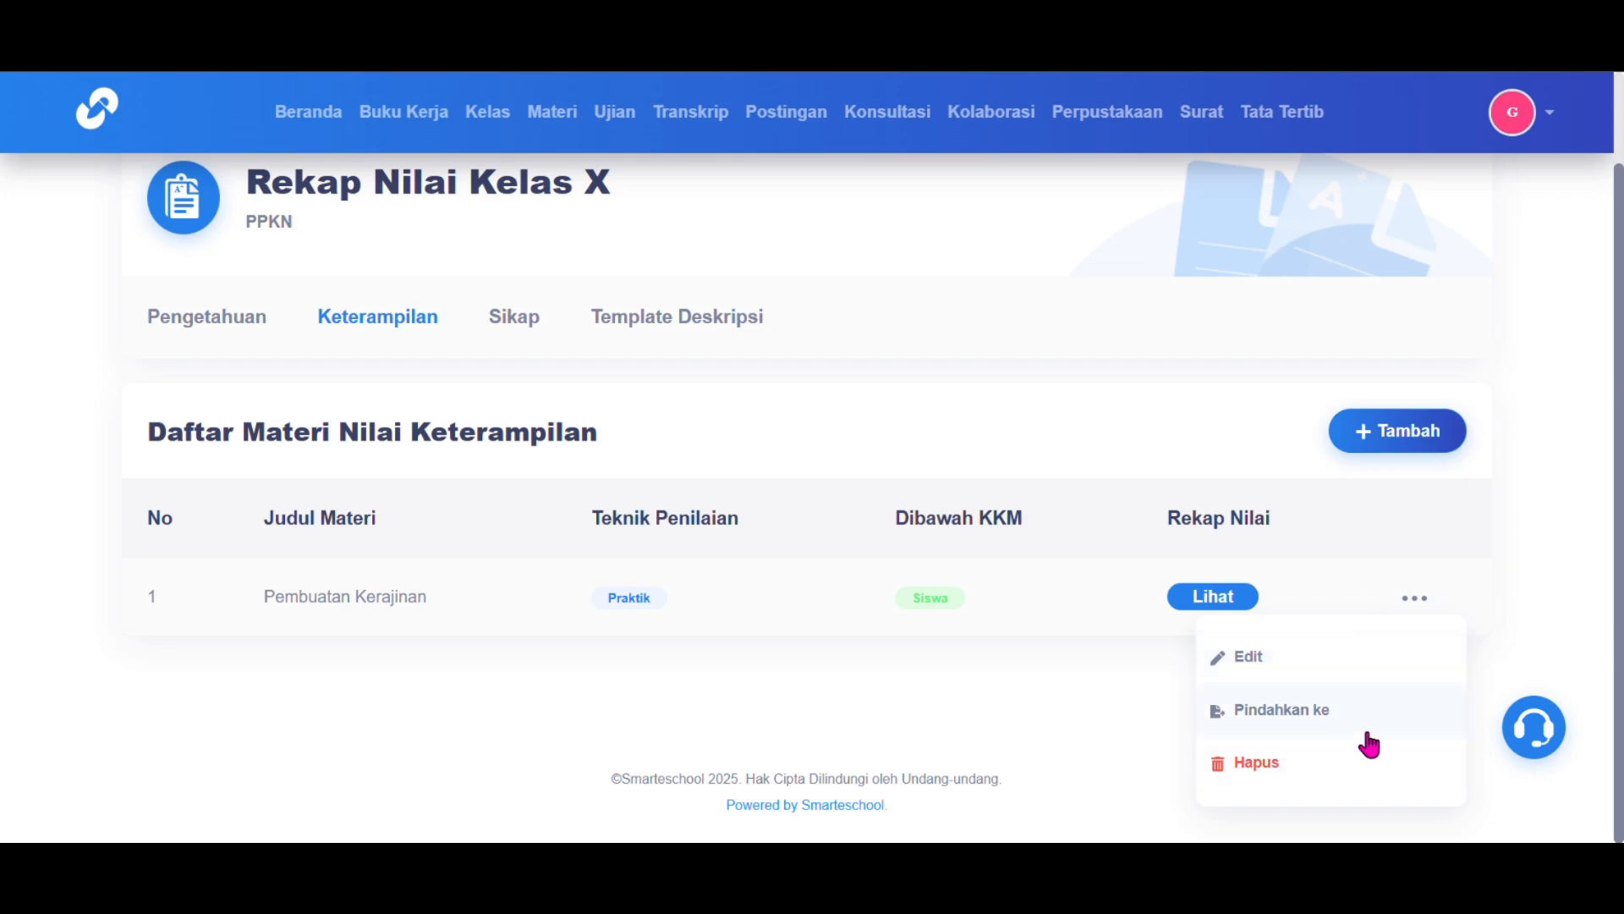
left_click(1215, 603)
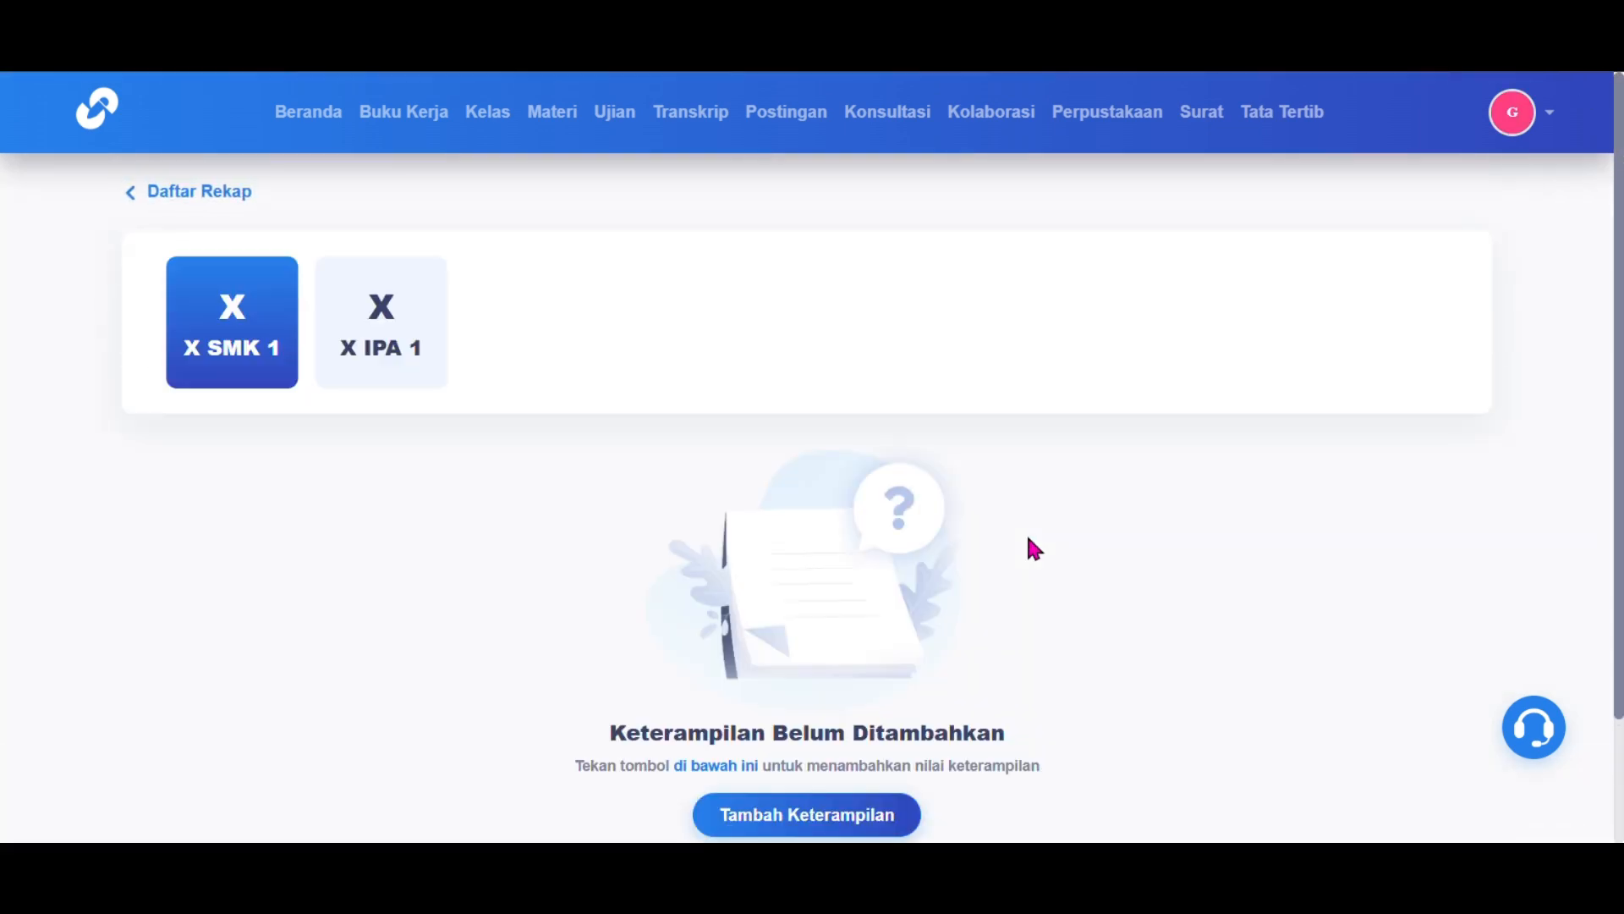
Step: Add the X SMK 1 skill assessment 'Pembuatan Lerajinan' dated 12 Feb 2025, then return to Daftar Rekap
scroll(374, 306, "down", 1)
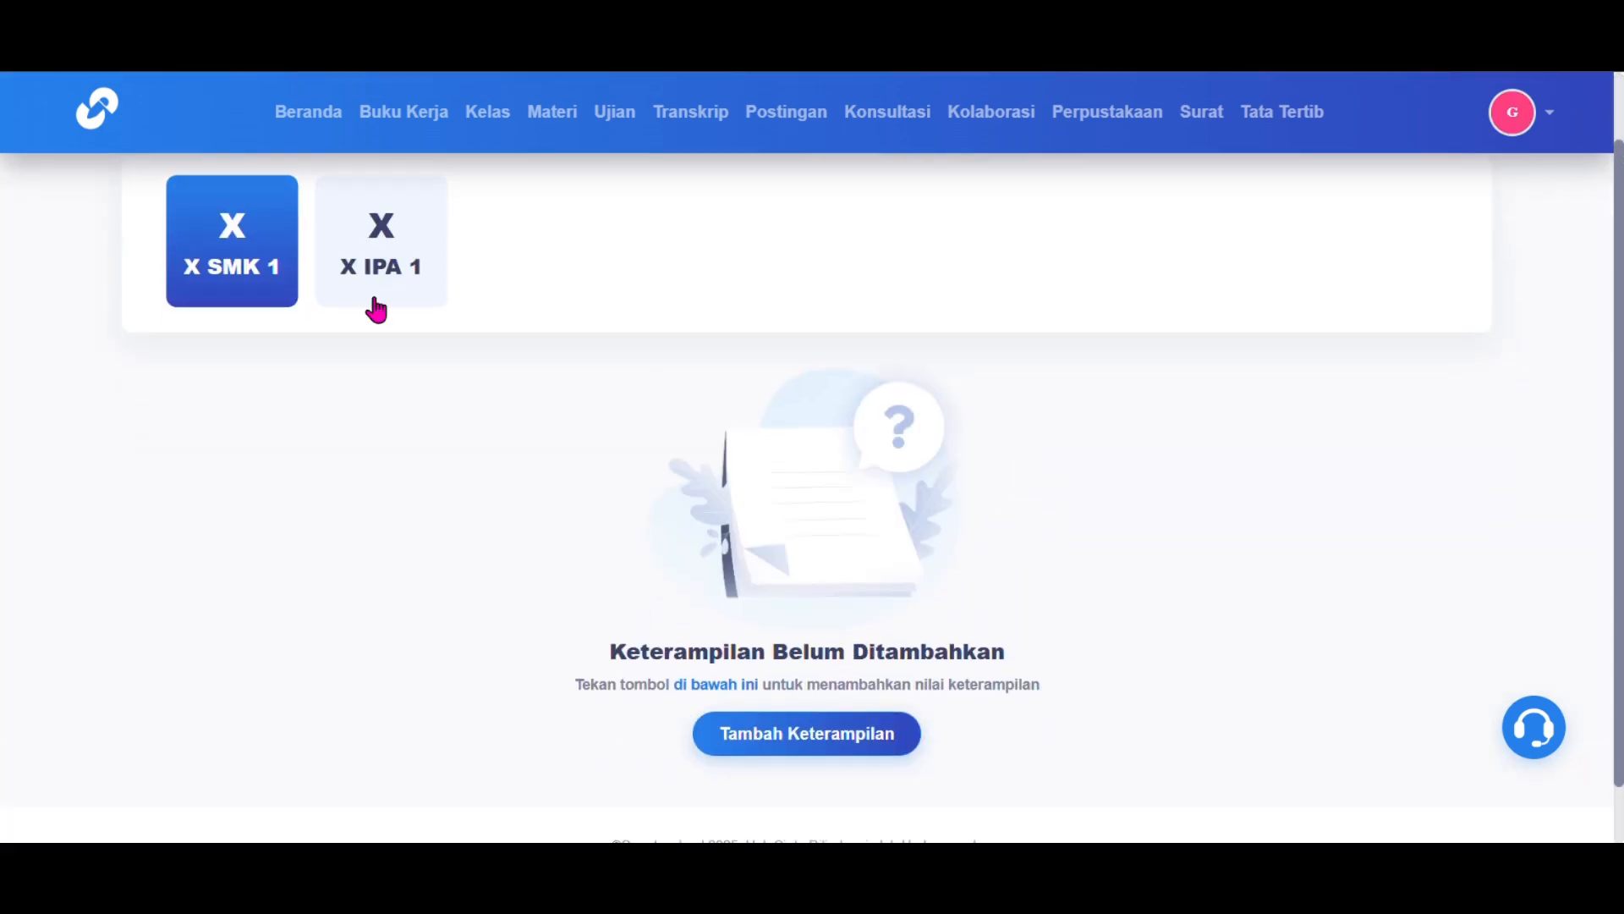
left_click(773, 732)
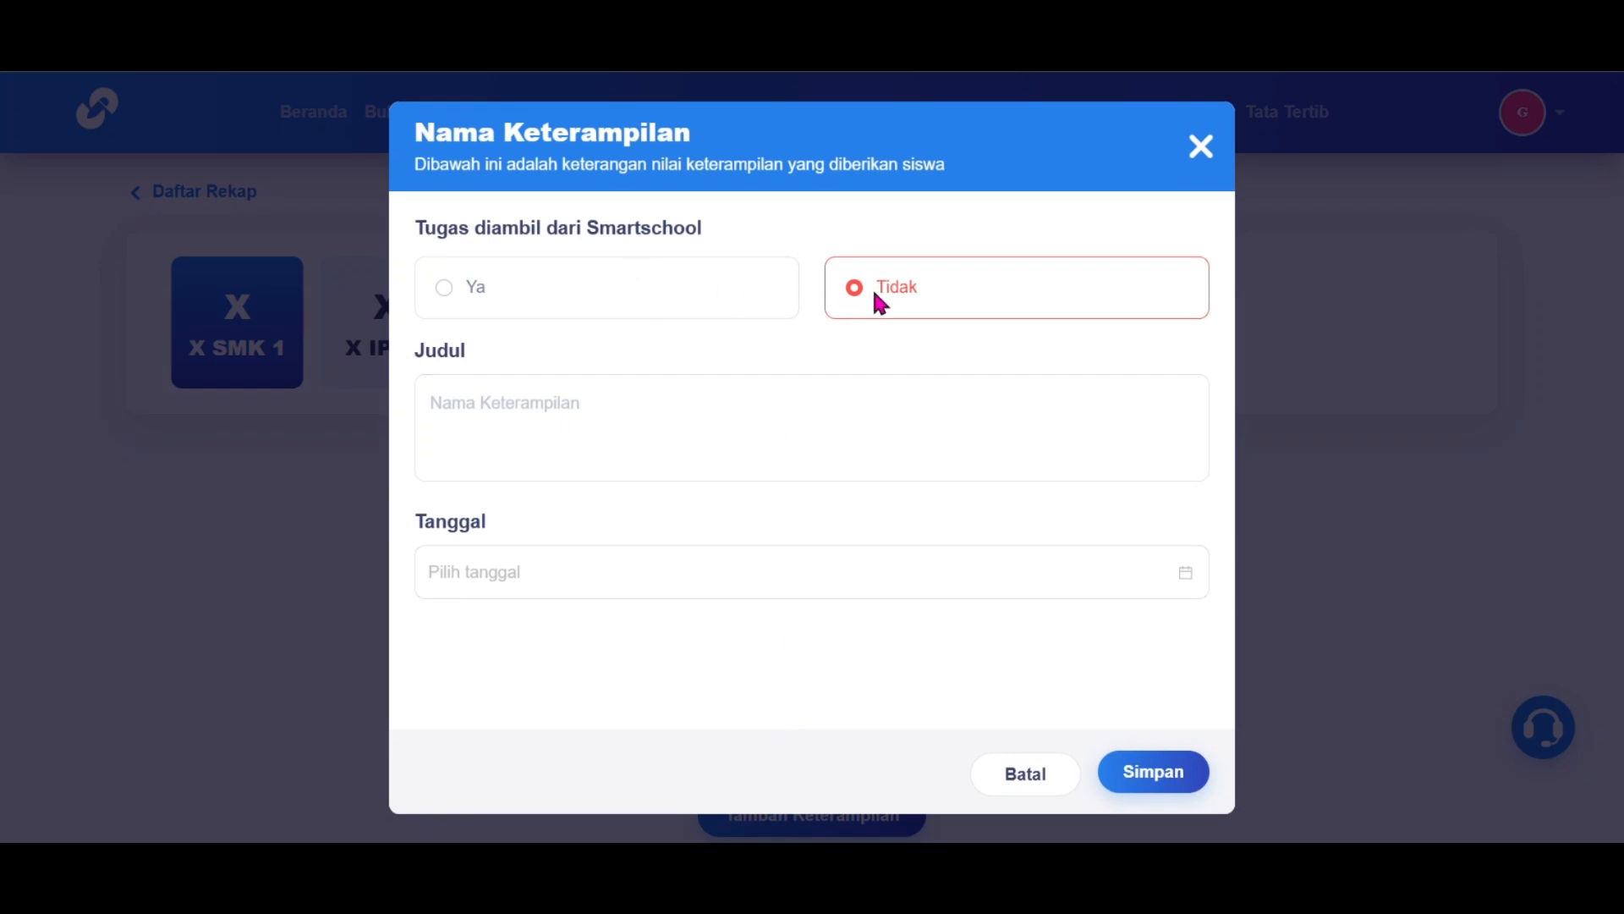
left_click(781, 438)
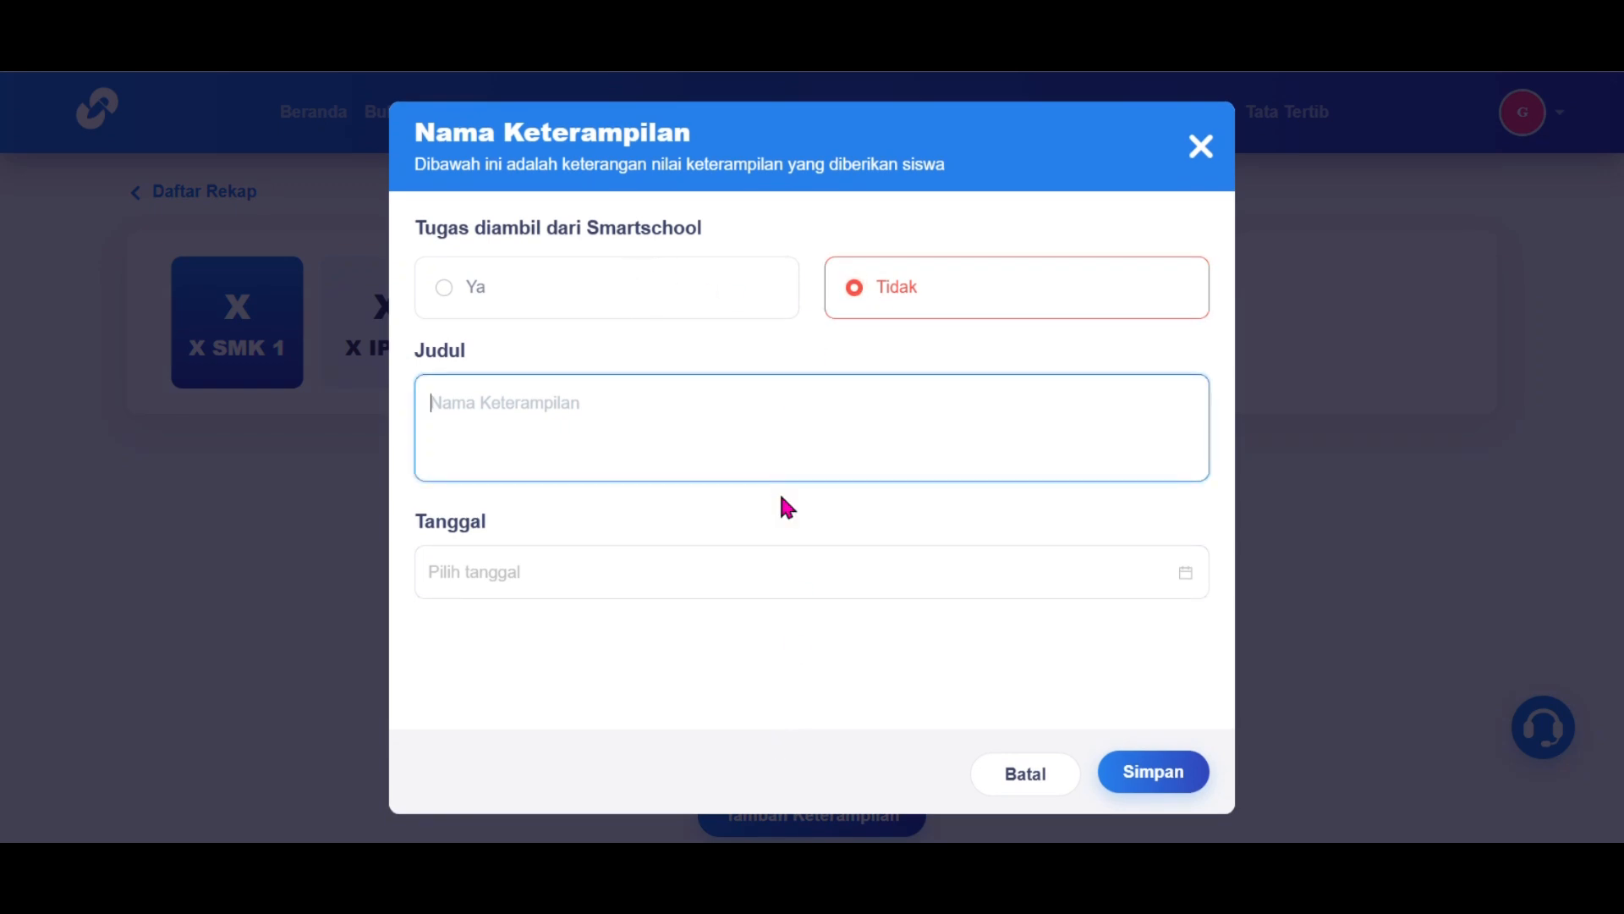
type("Pembuatan Lerajinan")
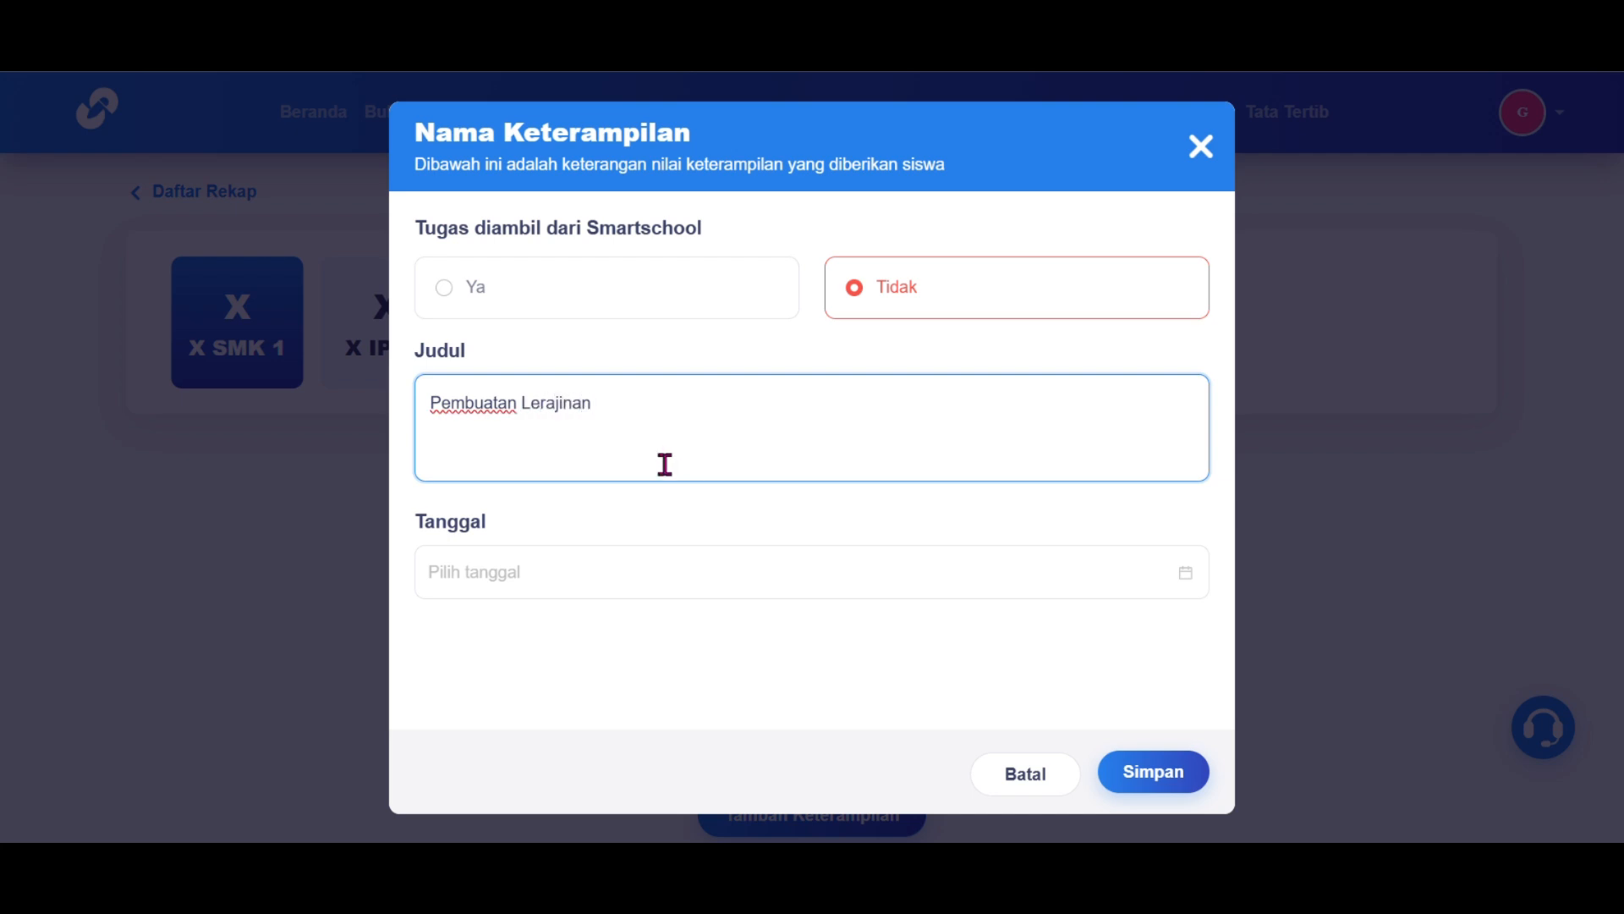
left_click(638, 569)
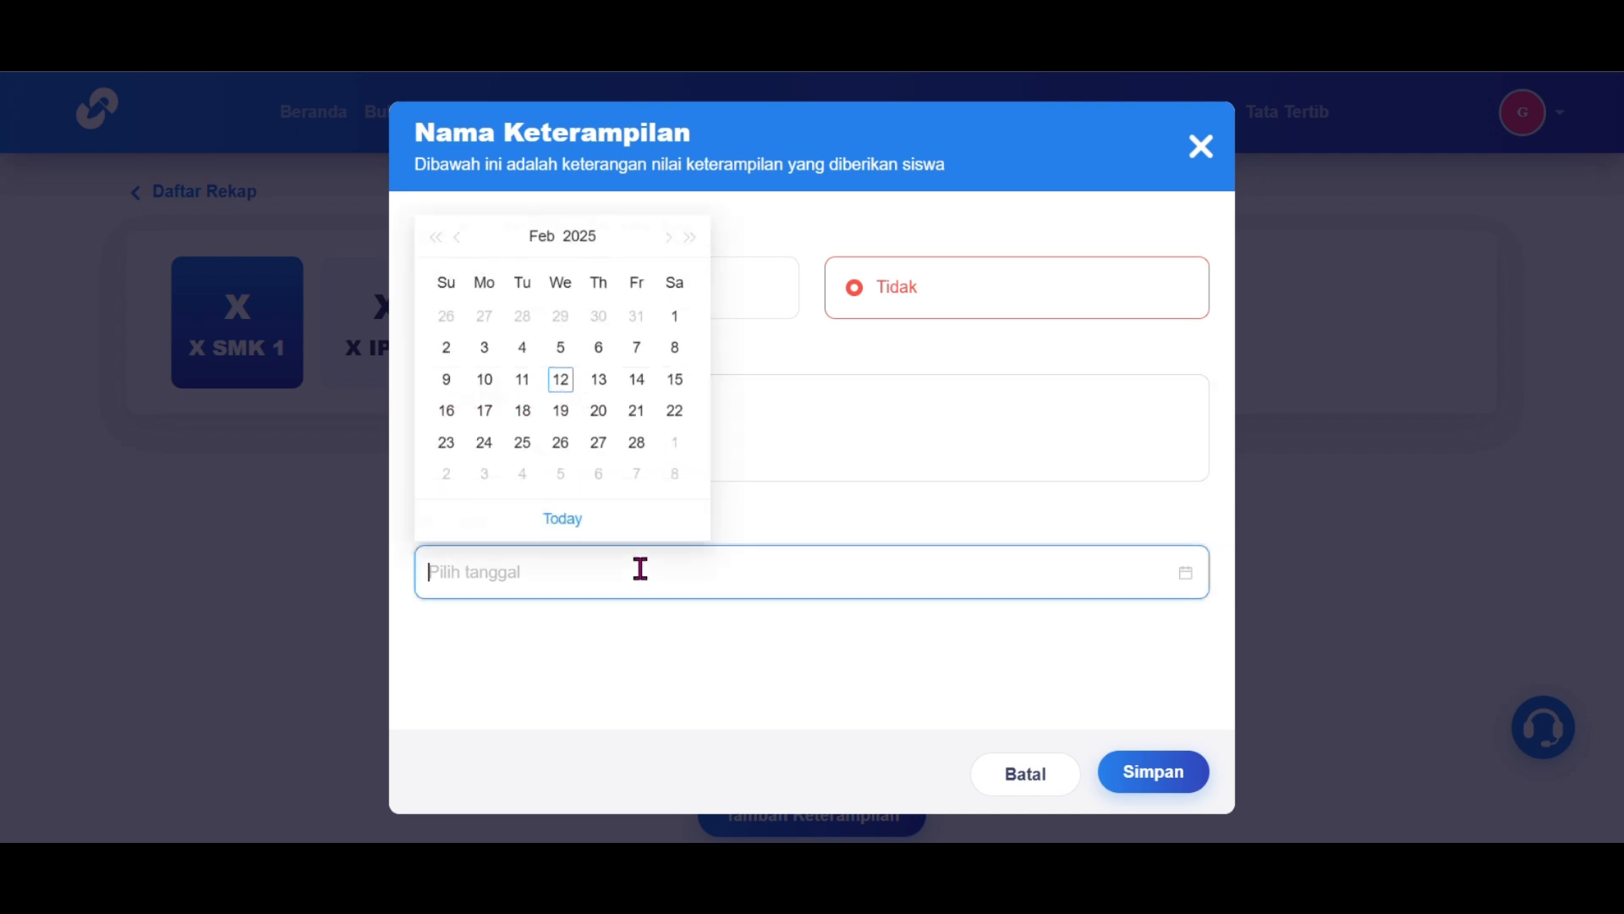
left_click(566, 383)
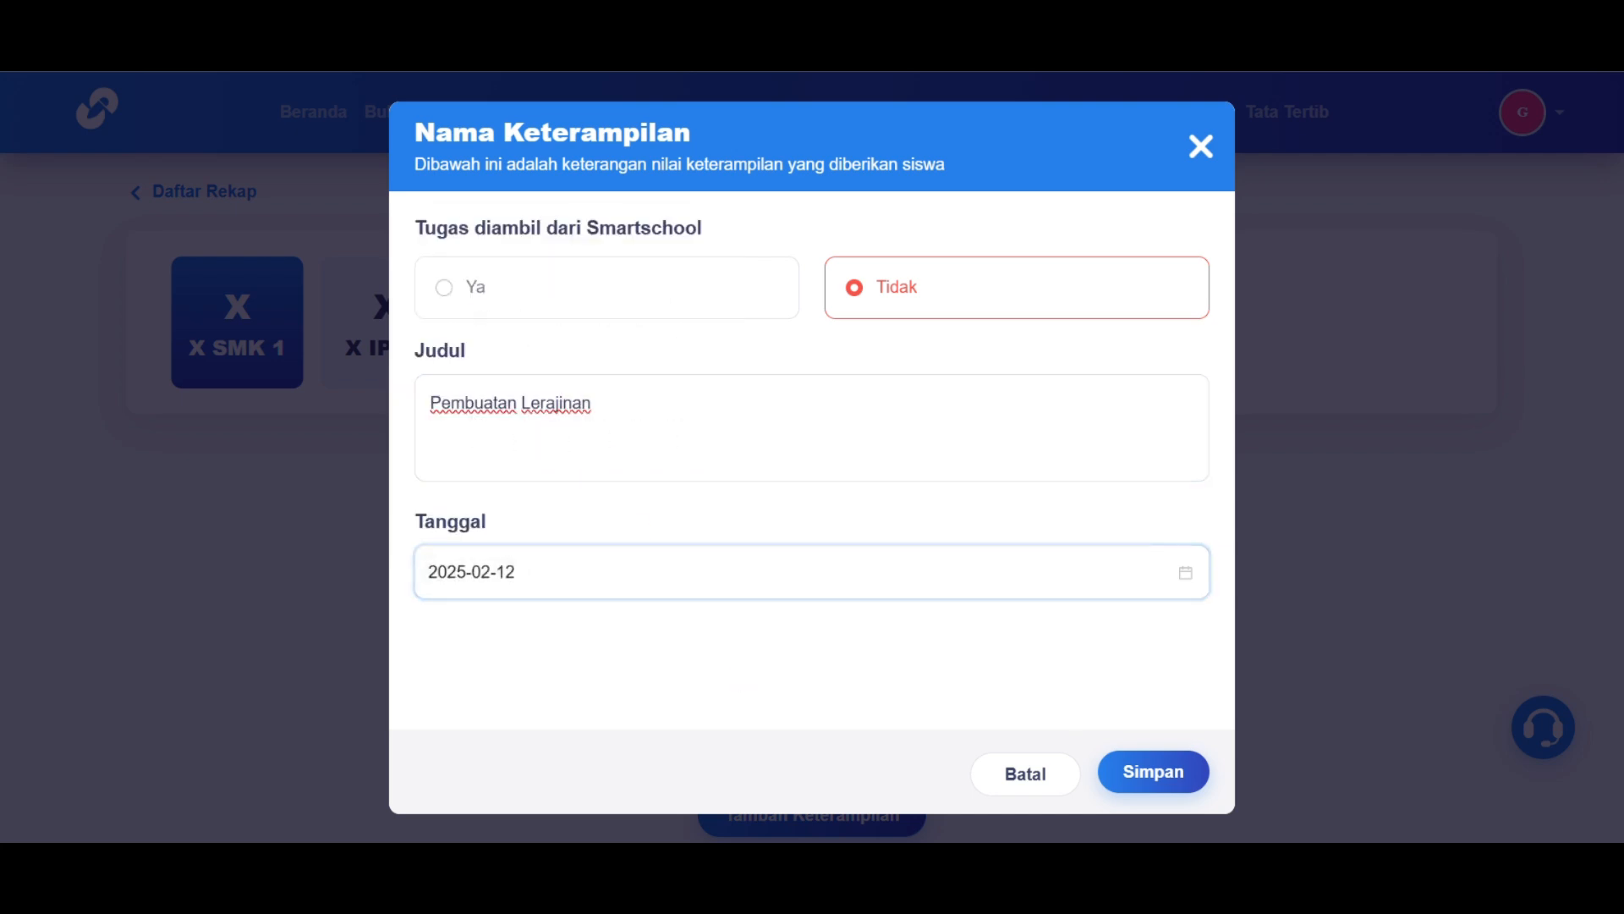
left_click(1166, 772)
scroll(1164, 530, "down", 3)
scroll(1164, 531, "down", 4)
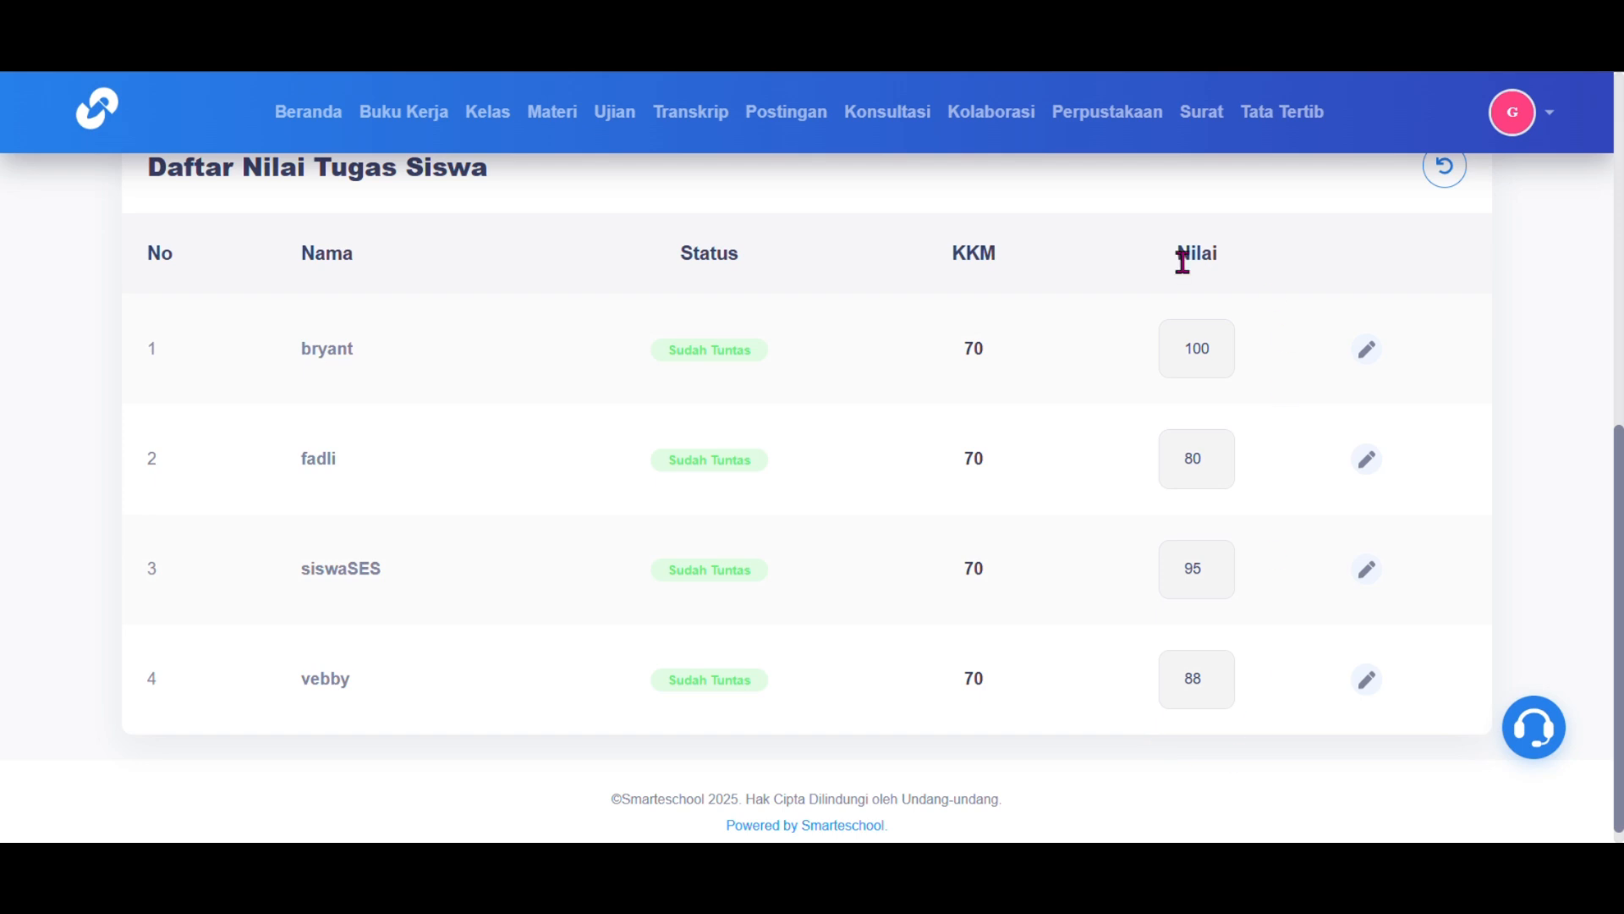
scroll(1183, 261, "up", 8)
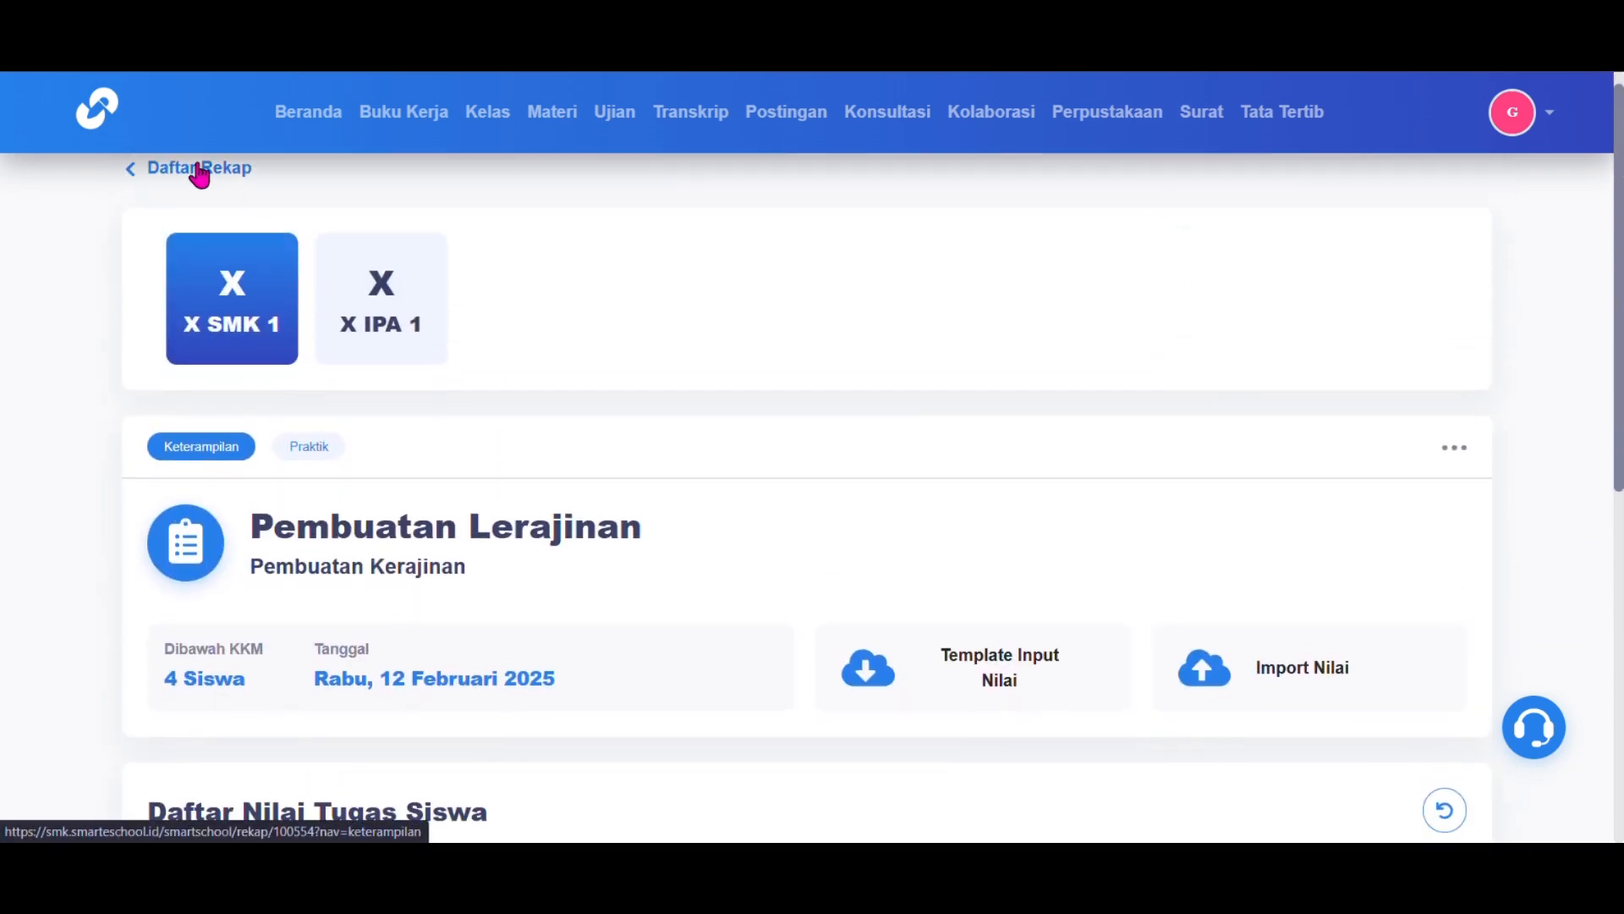
left_click(200, 172)
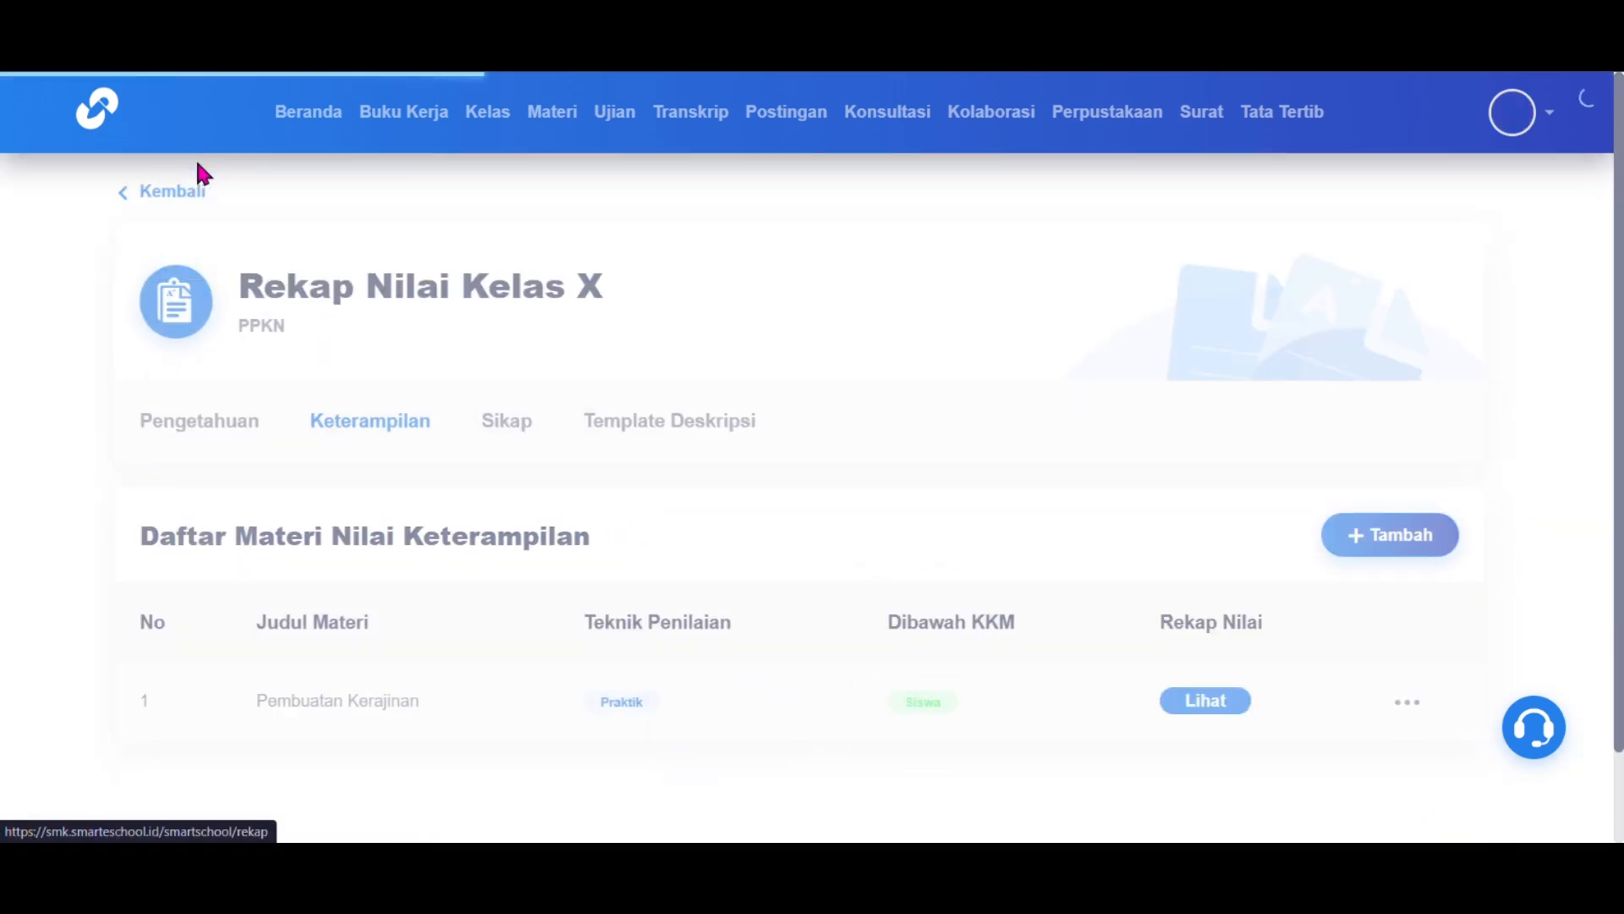
Step: Open the first student's Sikap form and set the predikat to B
left_click(518, 428)
scroll(518, 428, "down", 5)
scroll(558, 448, "down", 1)
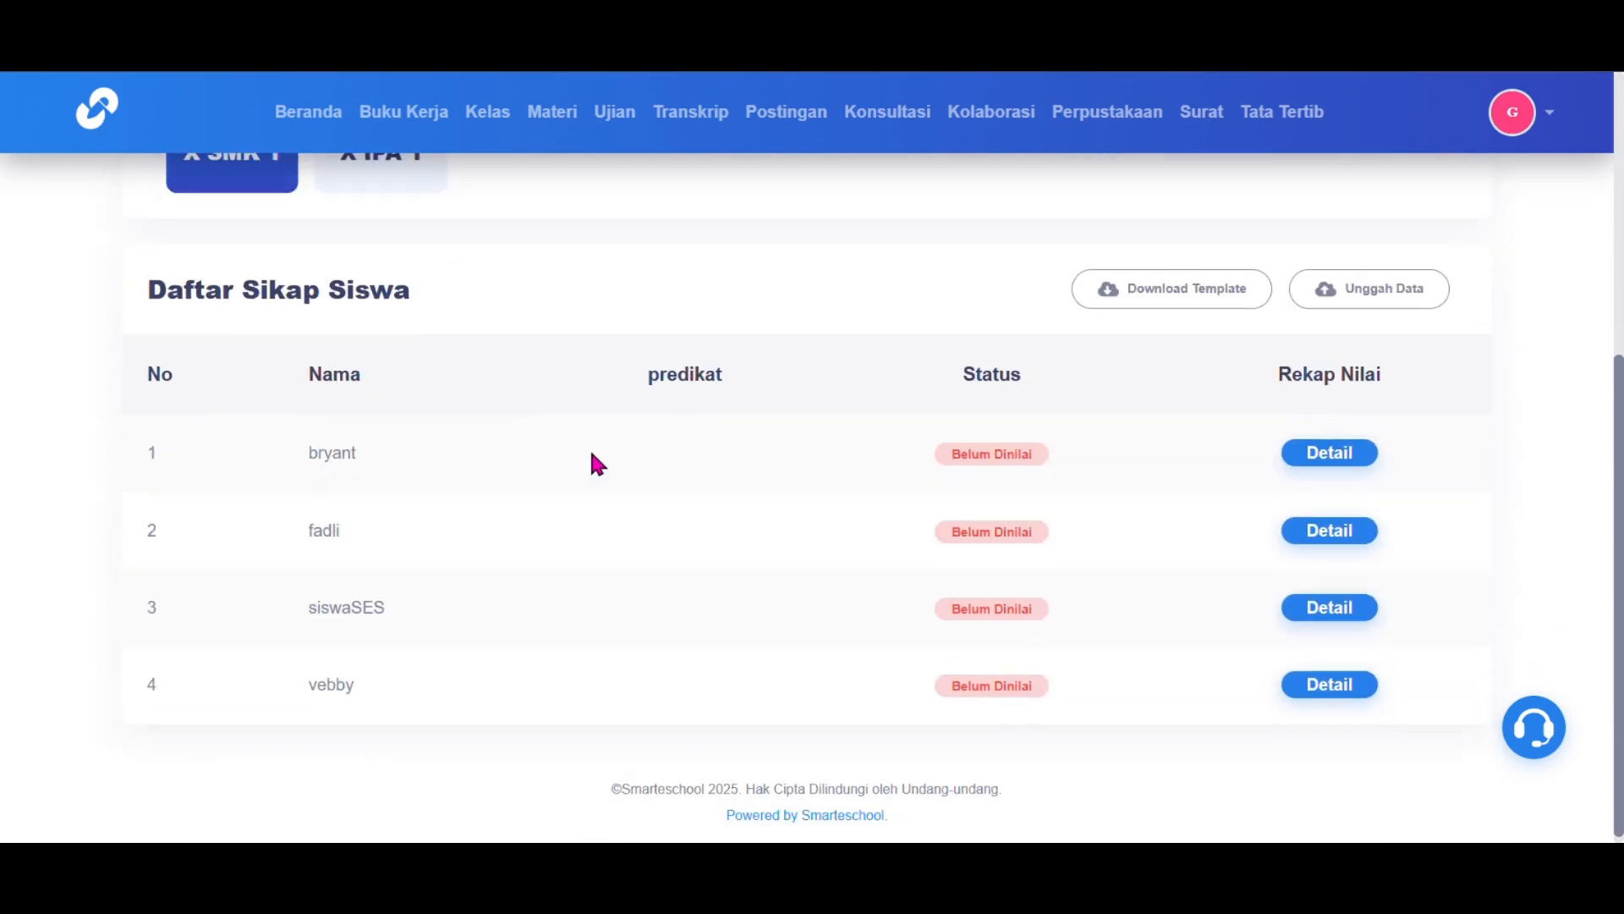
left_click(1310, 457)
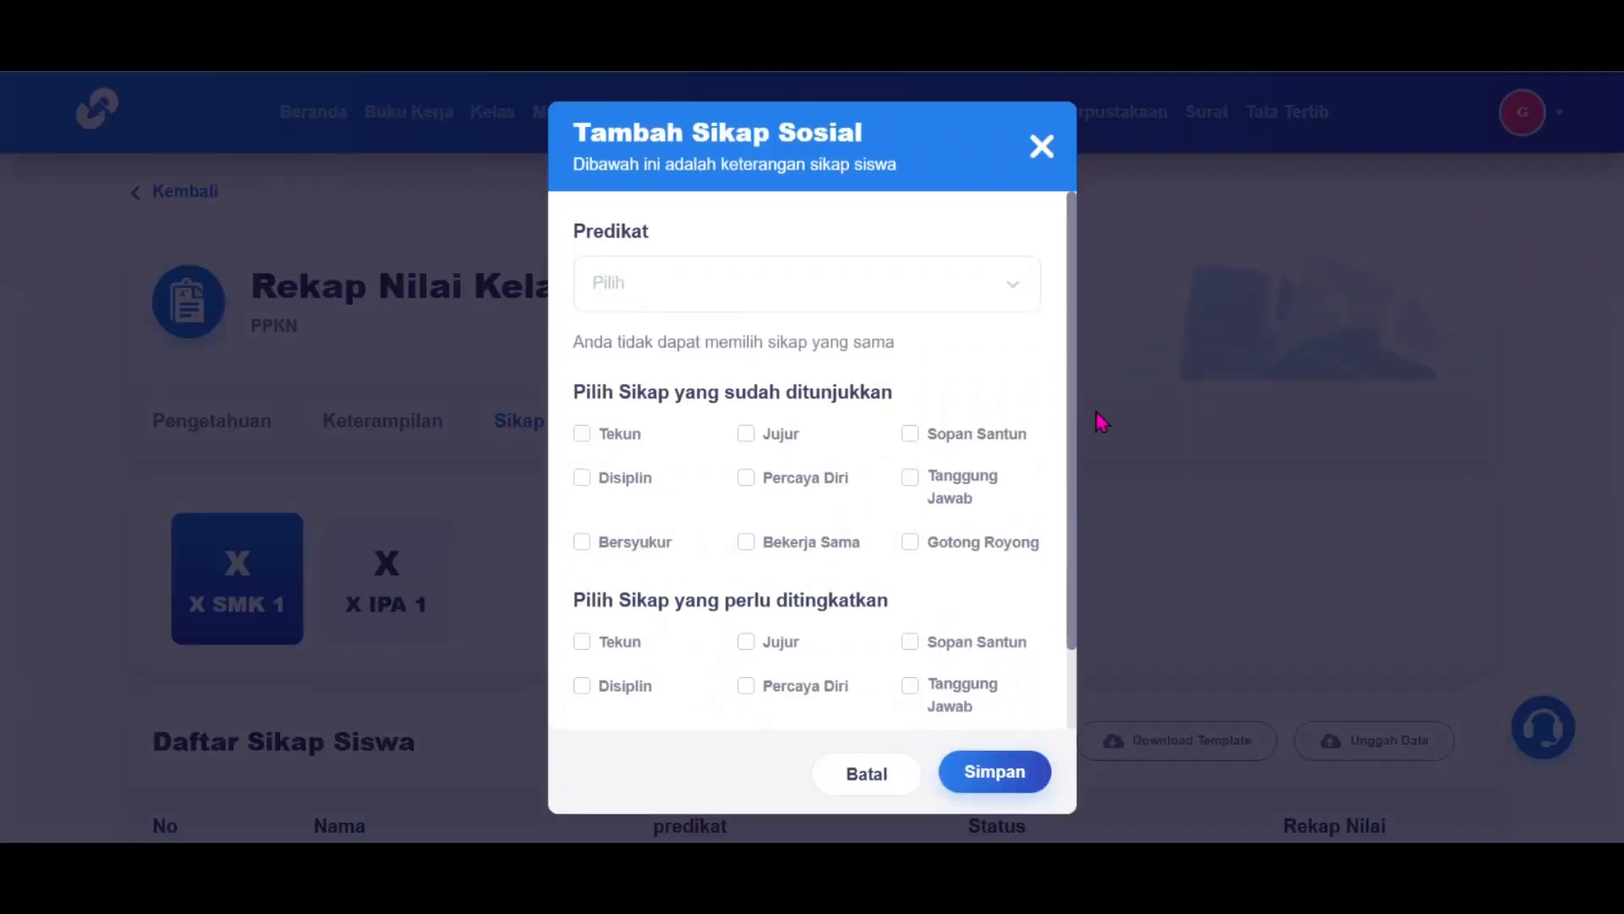
scroll(967, 489, "down", 1)
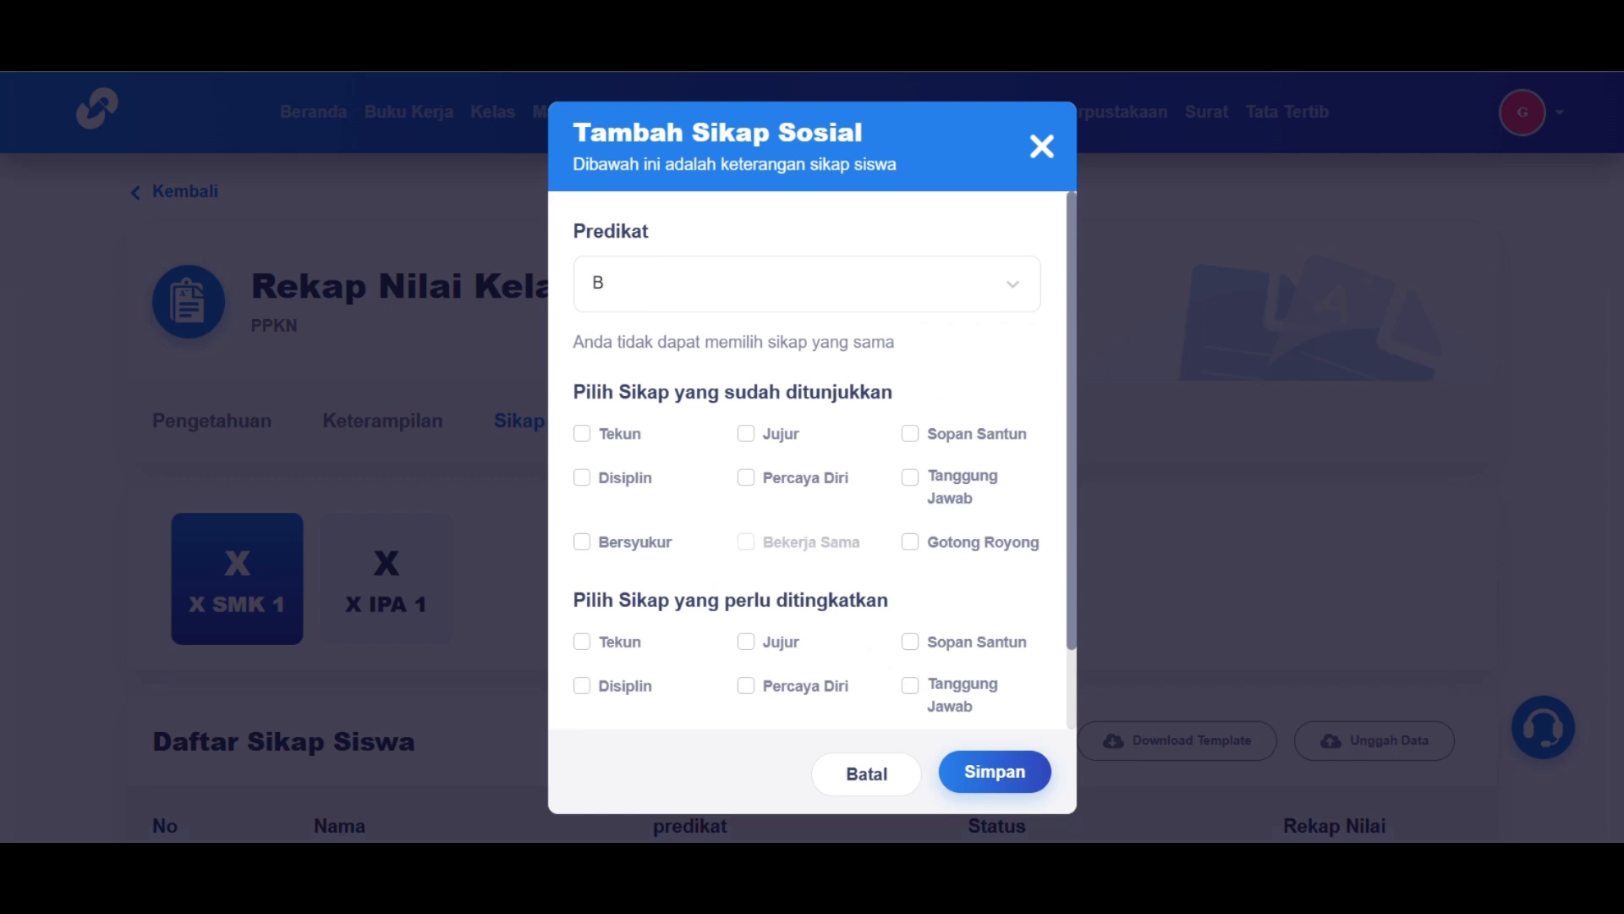
left_click(725, 297)
left_click(694, 399)
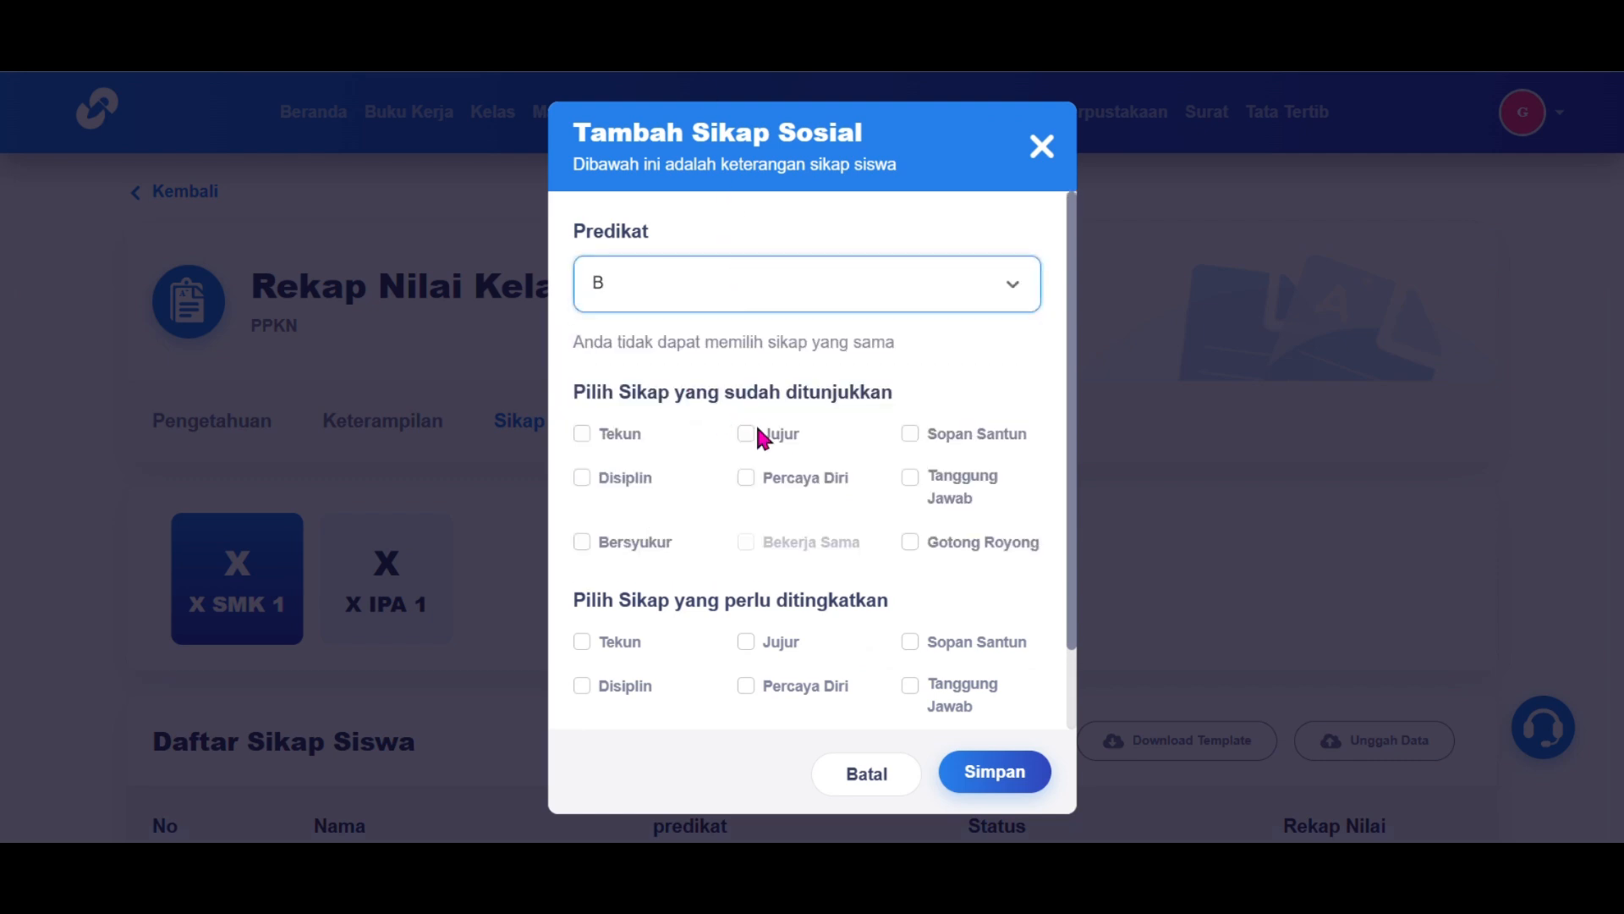
Step: Tick Jujur, Percaya Diri, Sopan Santun, Tanggung Jawab and Disiplin, add an attitude to improve, and save
left_click(748, 435)
left_click(747, 479)
left_click(915, 430)
left_click(910, 478)
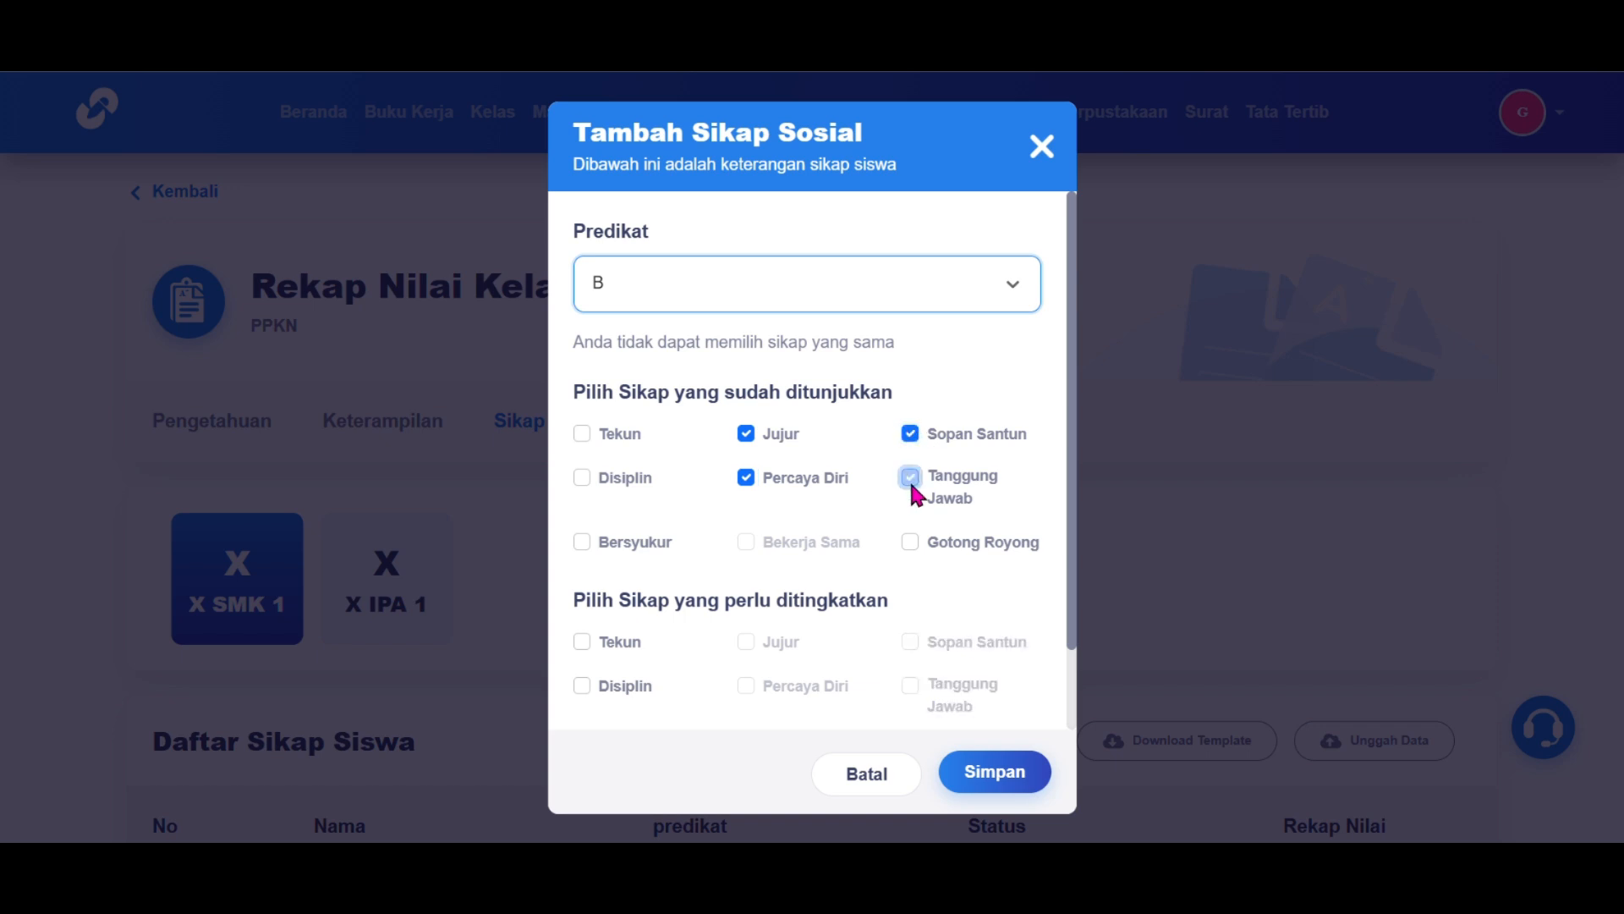
left_click(587, 479)
scroll(592, 487, "down", 1)
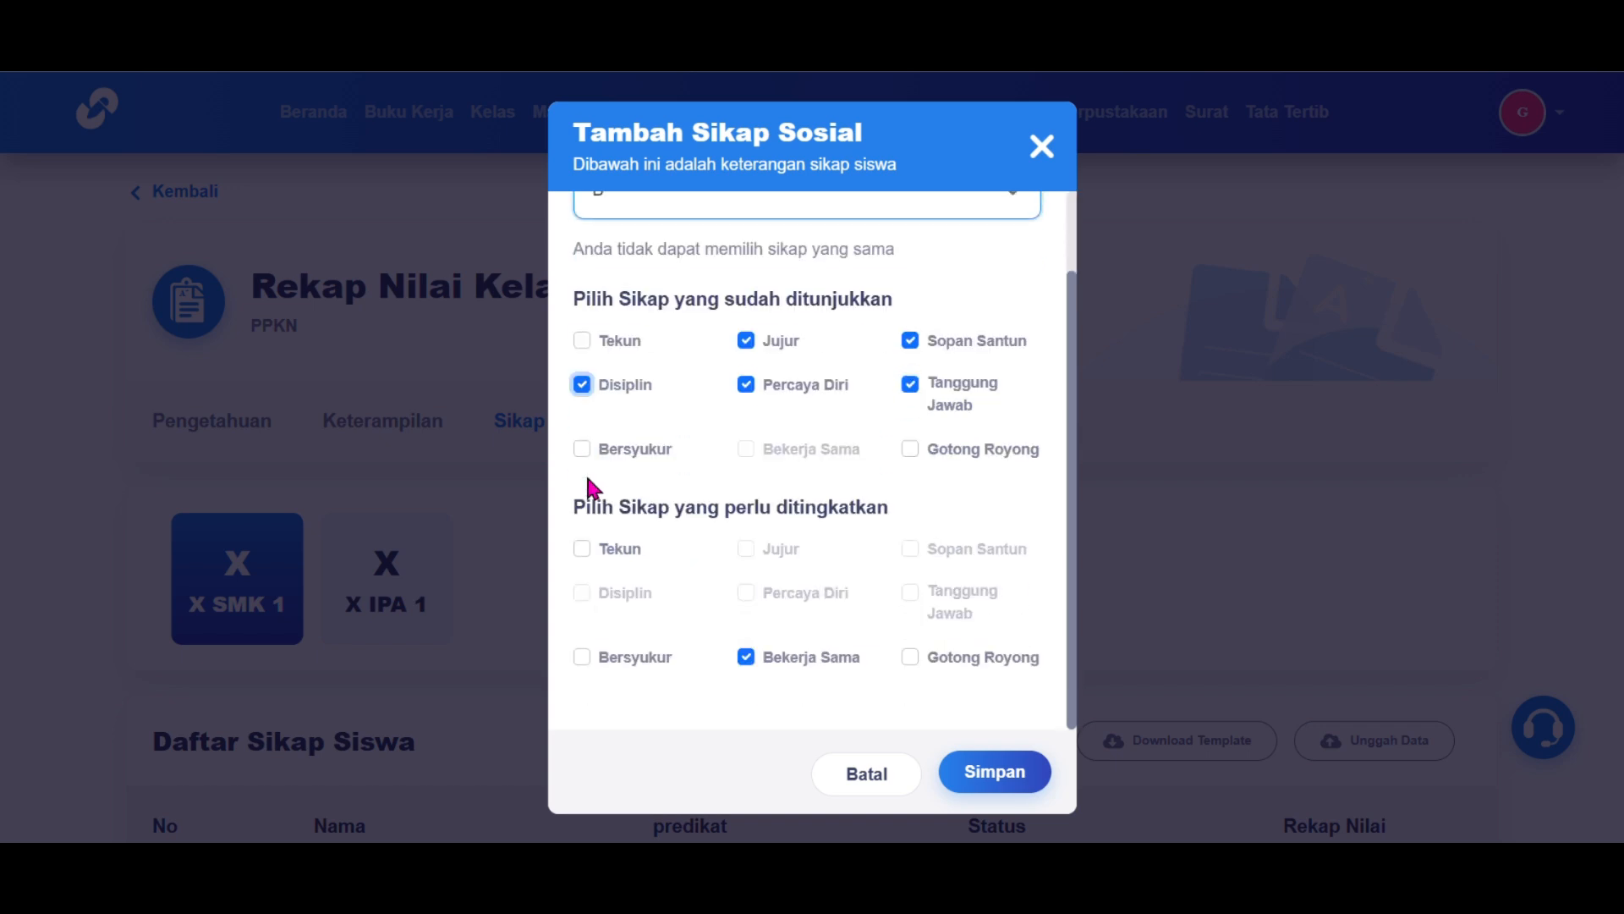
left_click(746, 592)
left_click(995, 771)
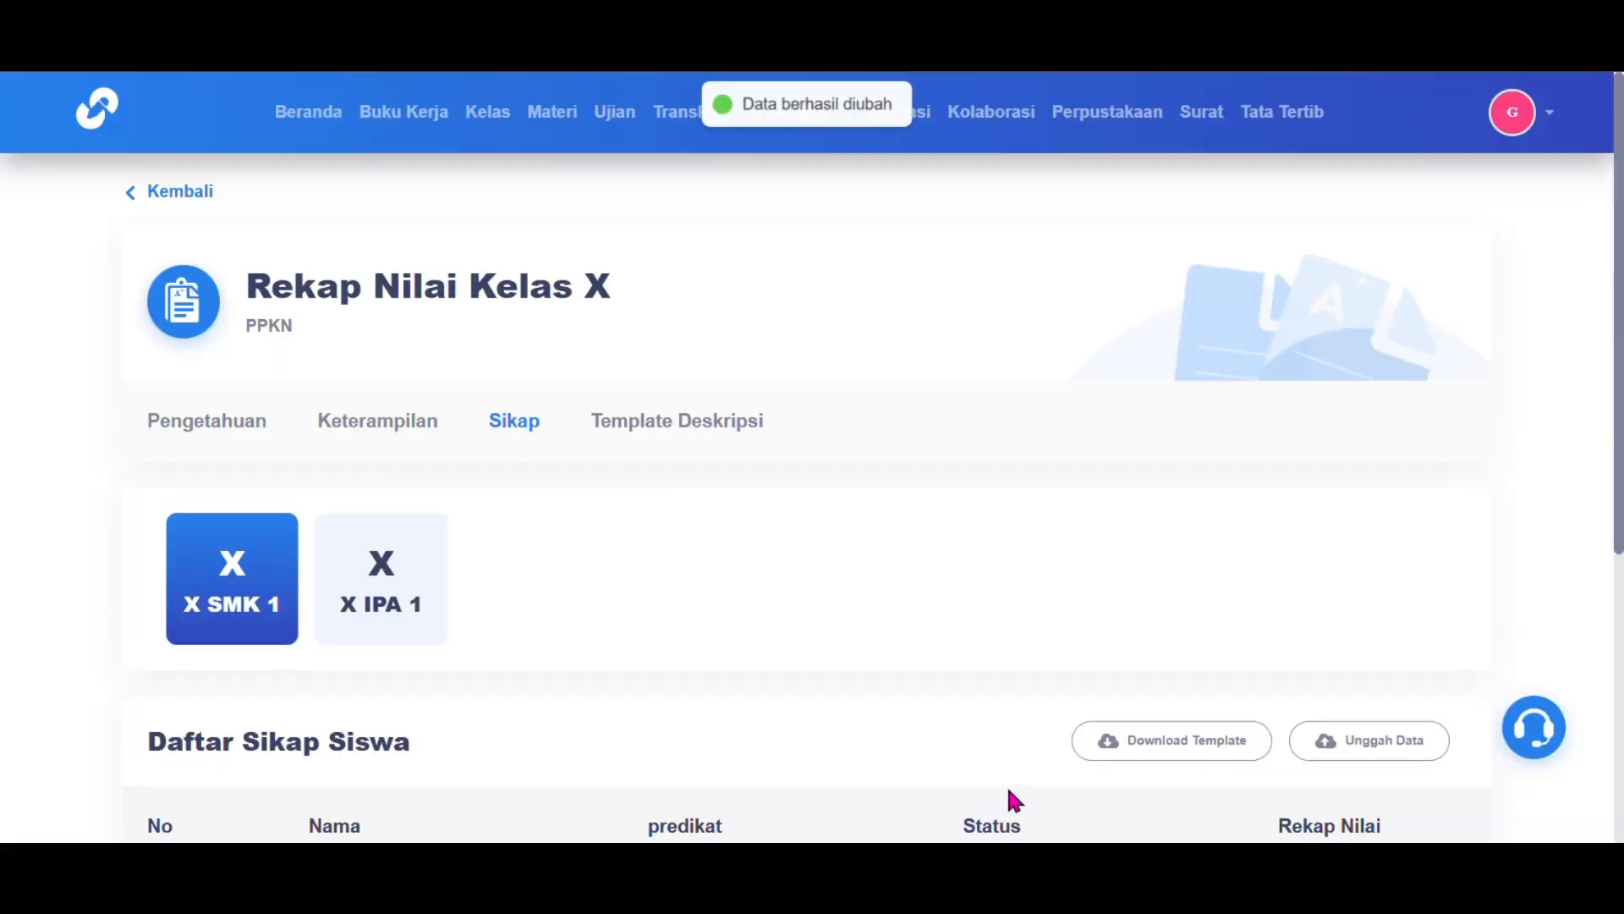
scroll(1011, 798, "down", 5)
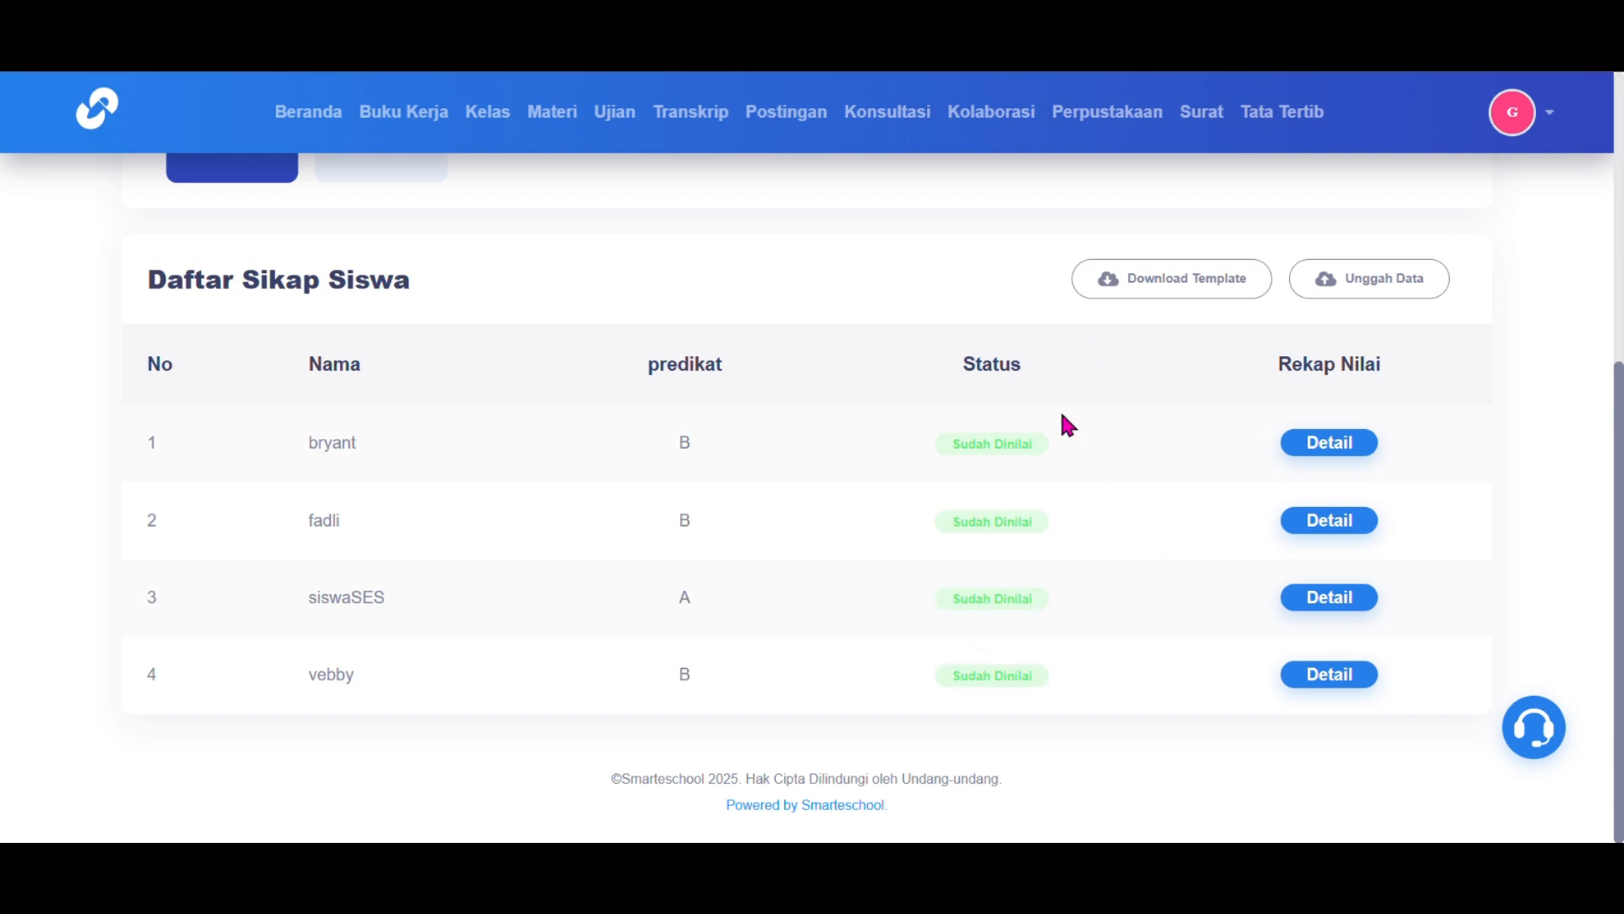
scroll(1061, 424, "up", 4)
left_click(698, 318)
Step: Resave the grade A Pengetahuan template, then view the Keterampilan and Sikap description templates
scroll(699, 321, "down", 5)
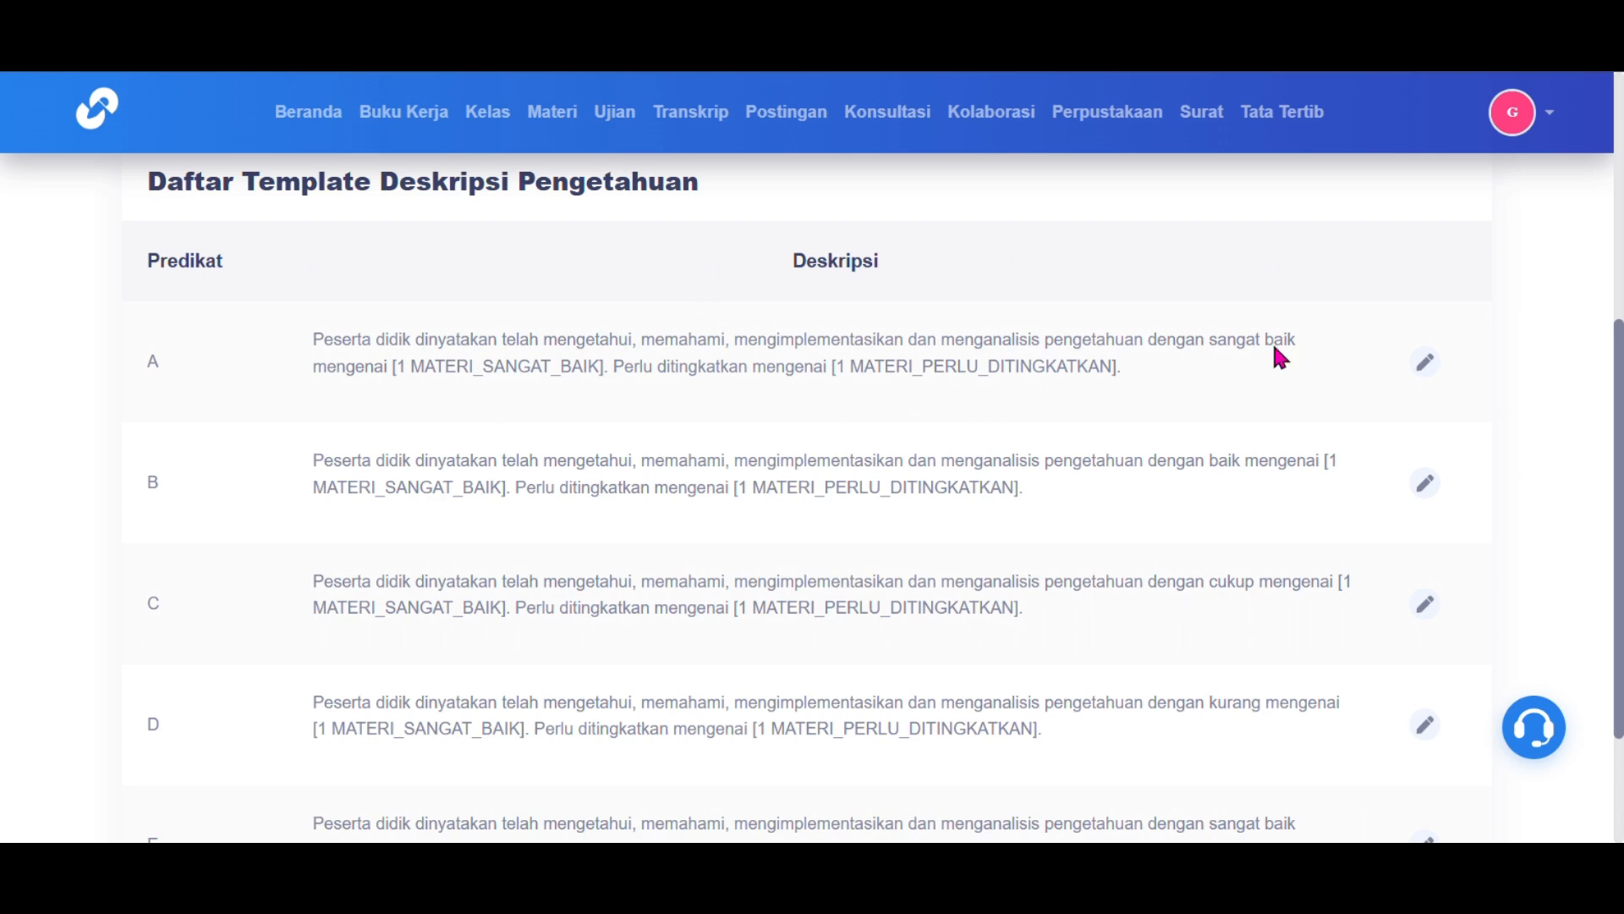
left_click(1428, 366)
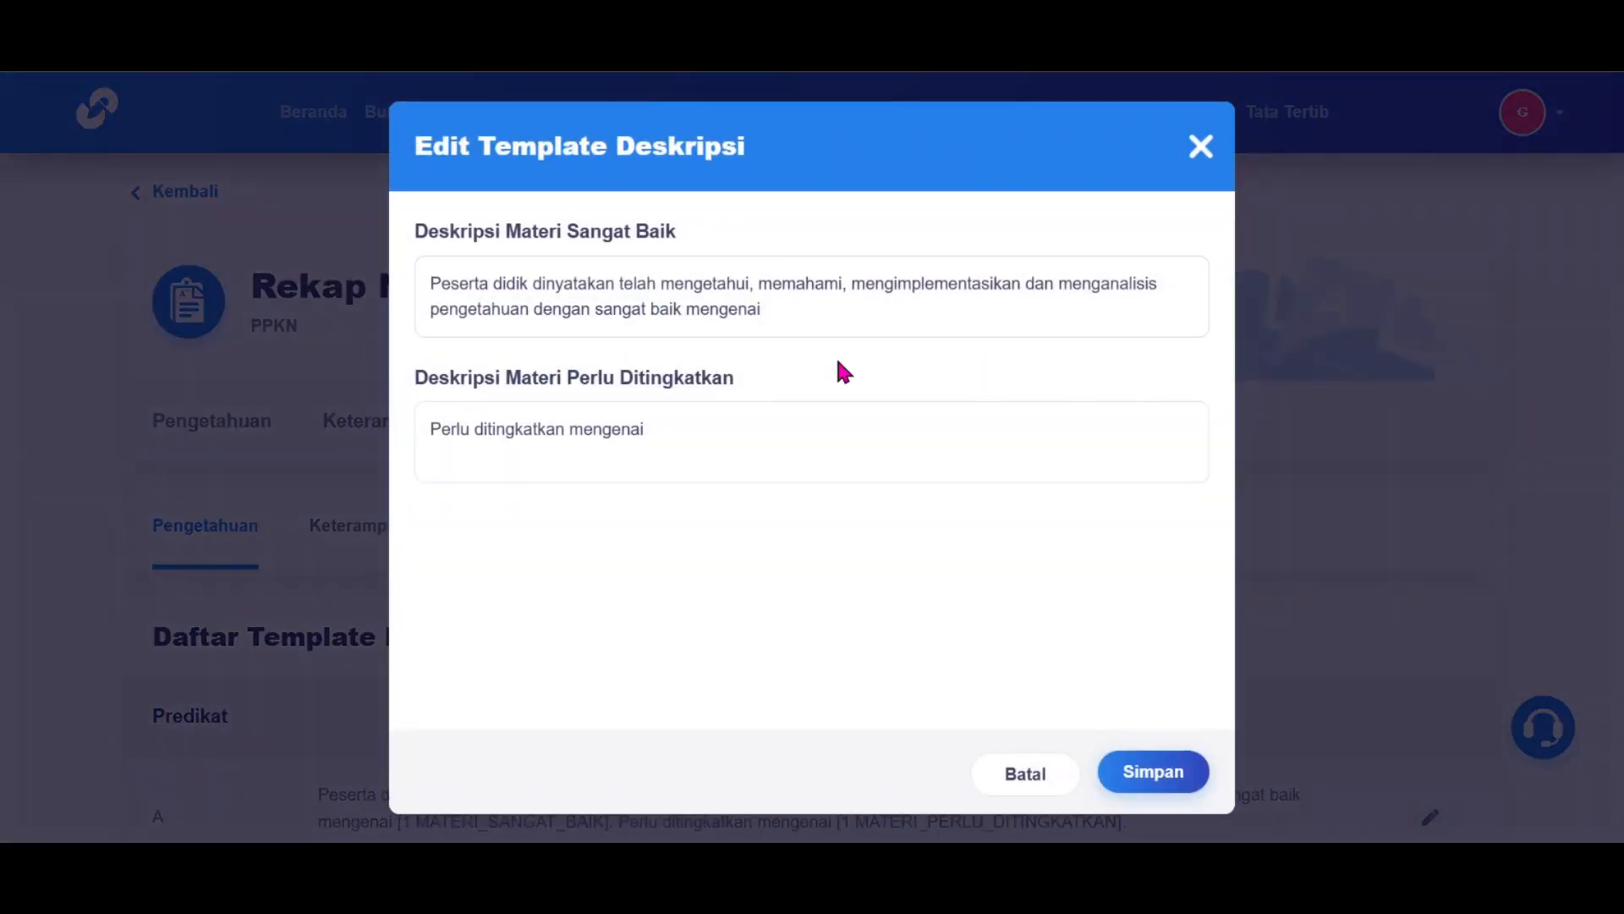
left_click(1170, 783)
left_click(337, 533)
scroll(337, 541, "down", 5)
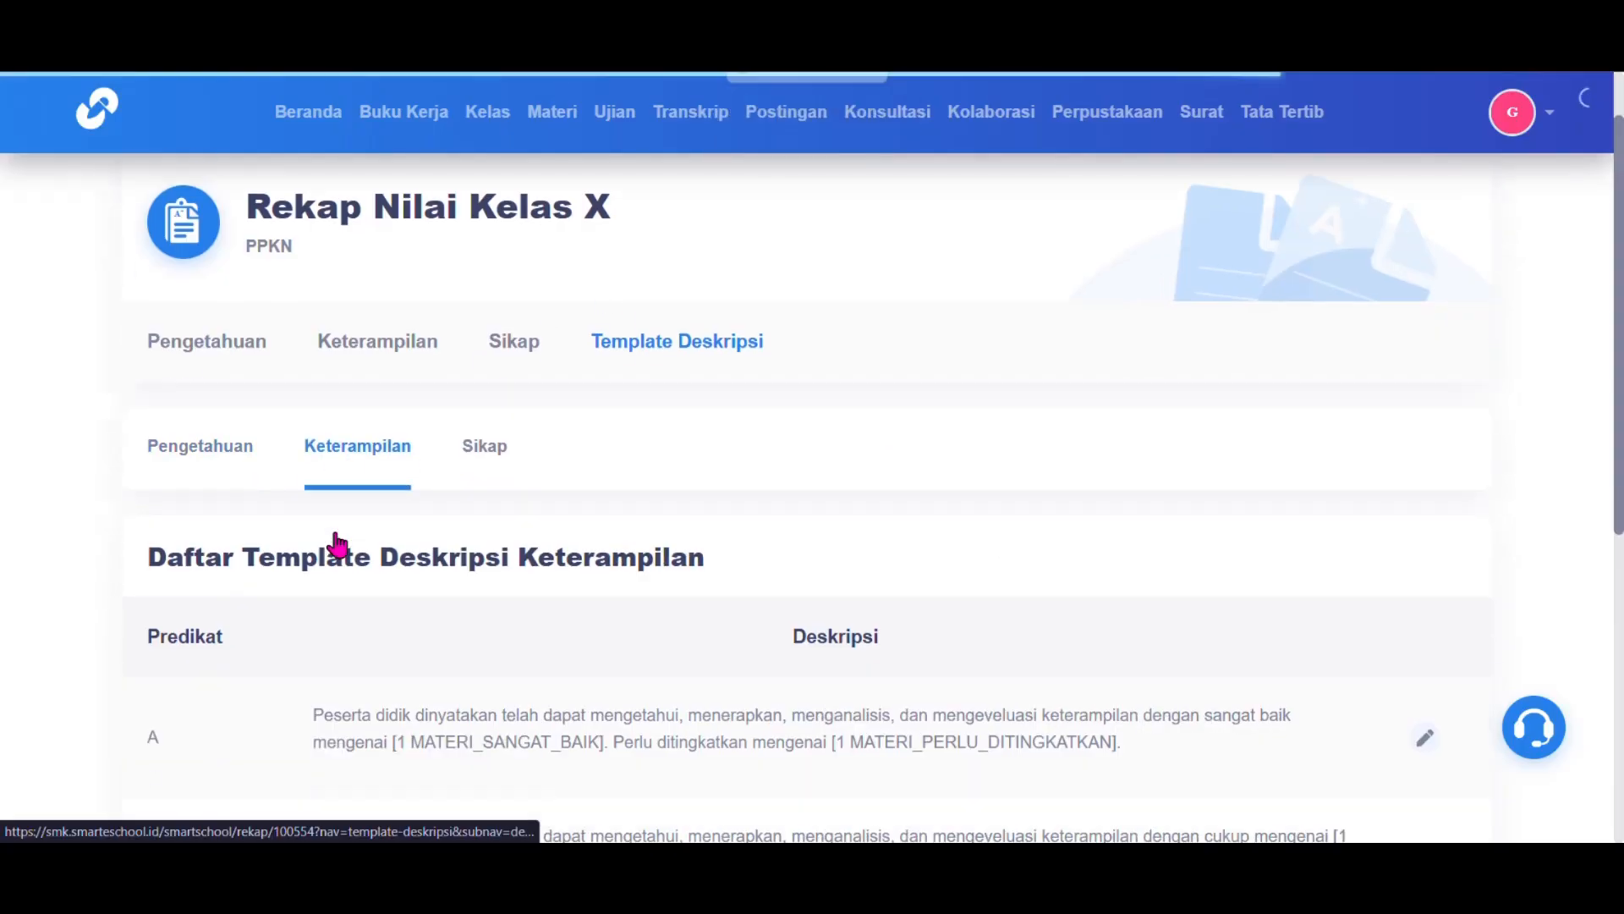
scroll(338, 538, "down", 2)
scroll(338, 541, "up", 5)
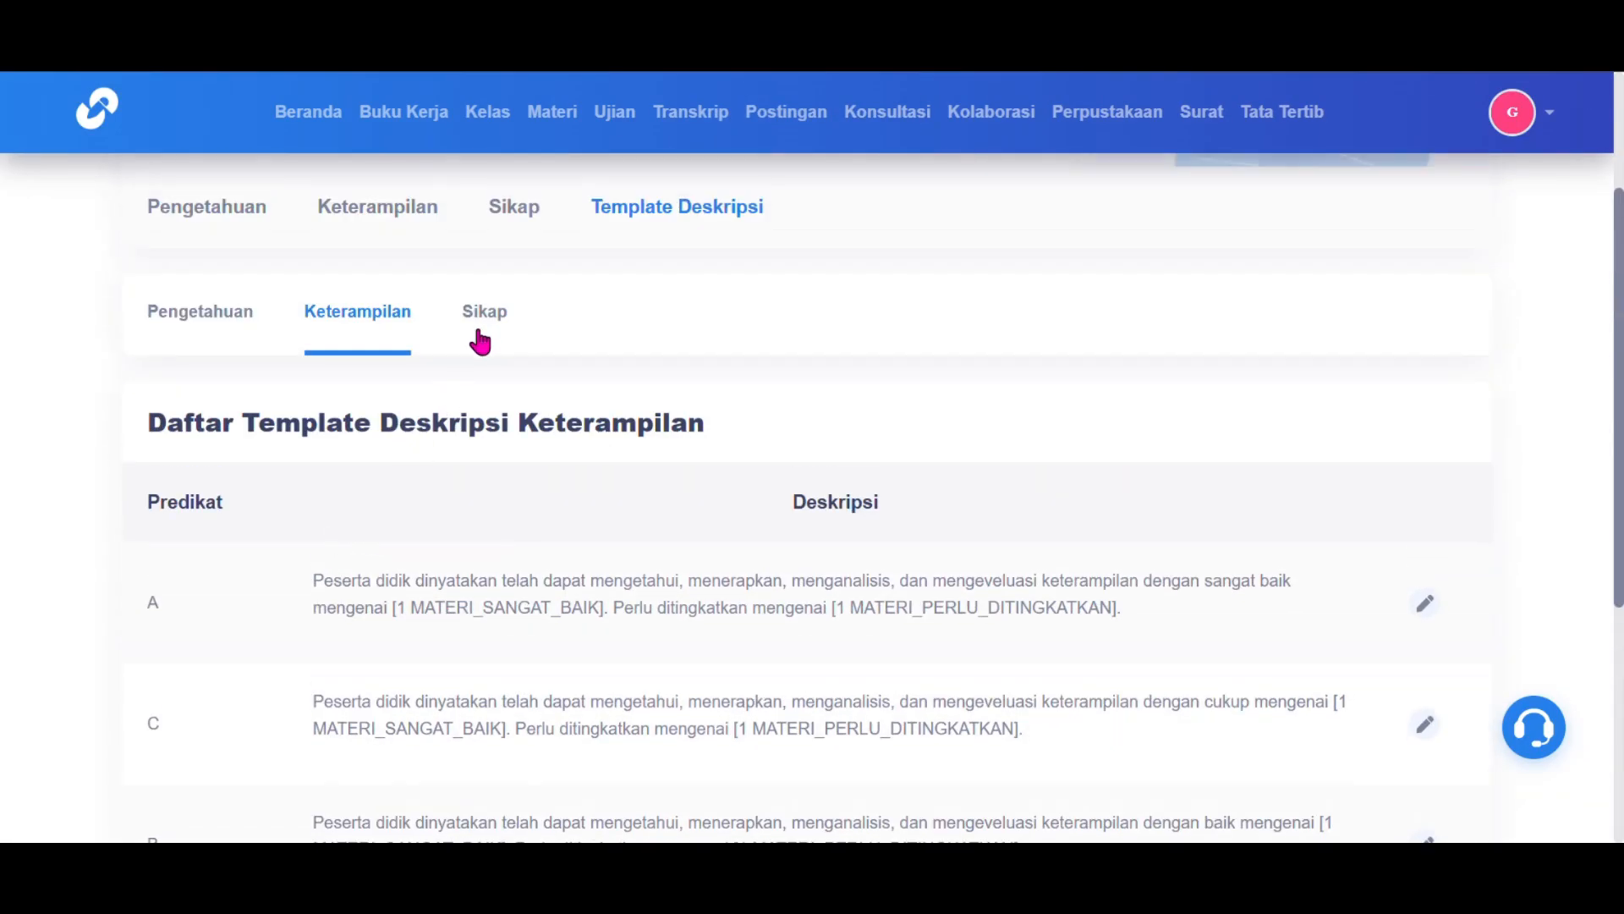
left_click(483, 339)
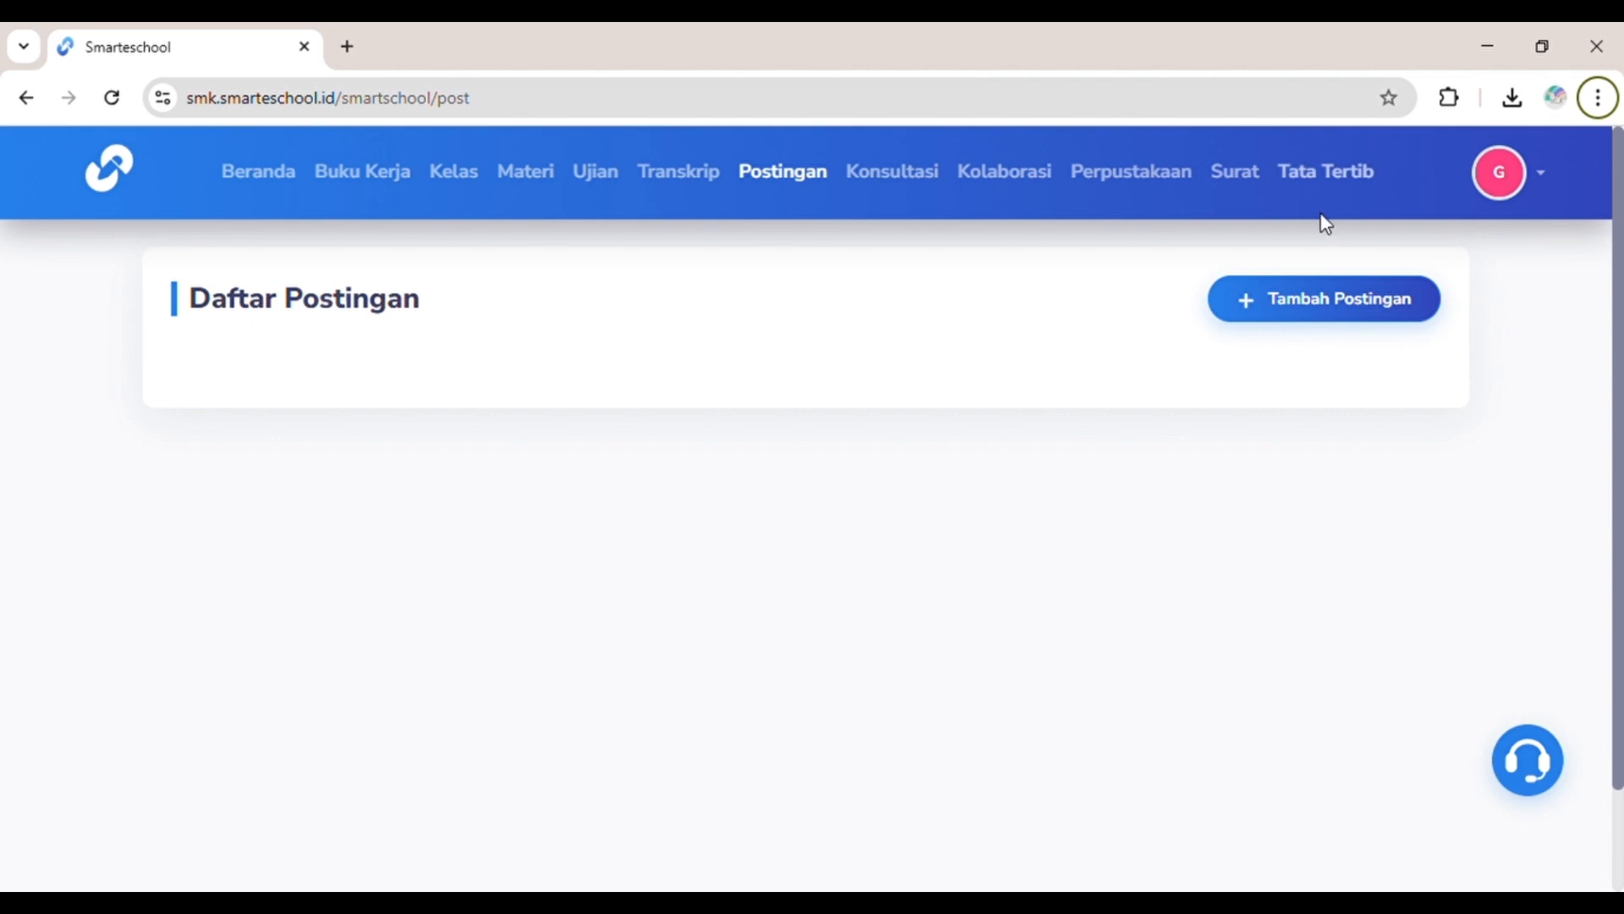
Step: Start a new post titled 'BERITA SEKOLAH' and paste the school-news paragraph as its body
left_click(1333, 313)
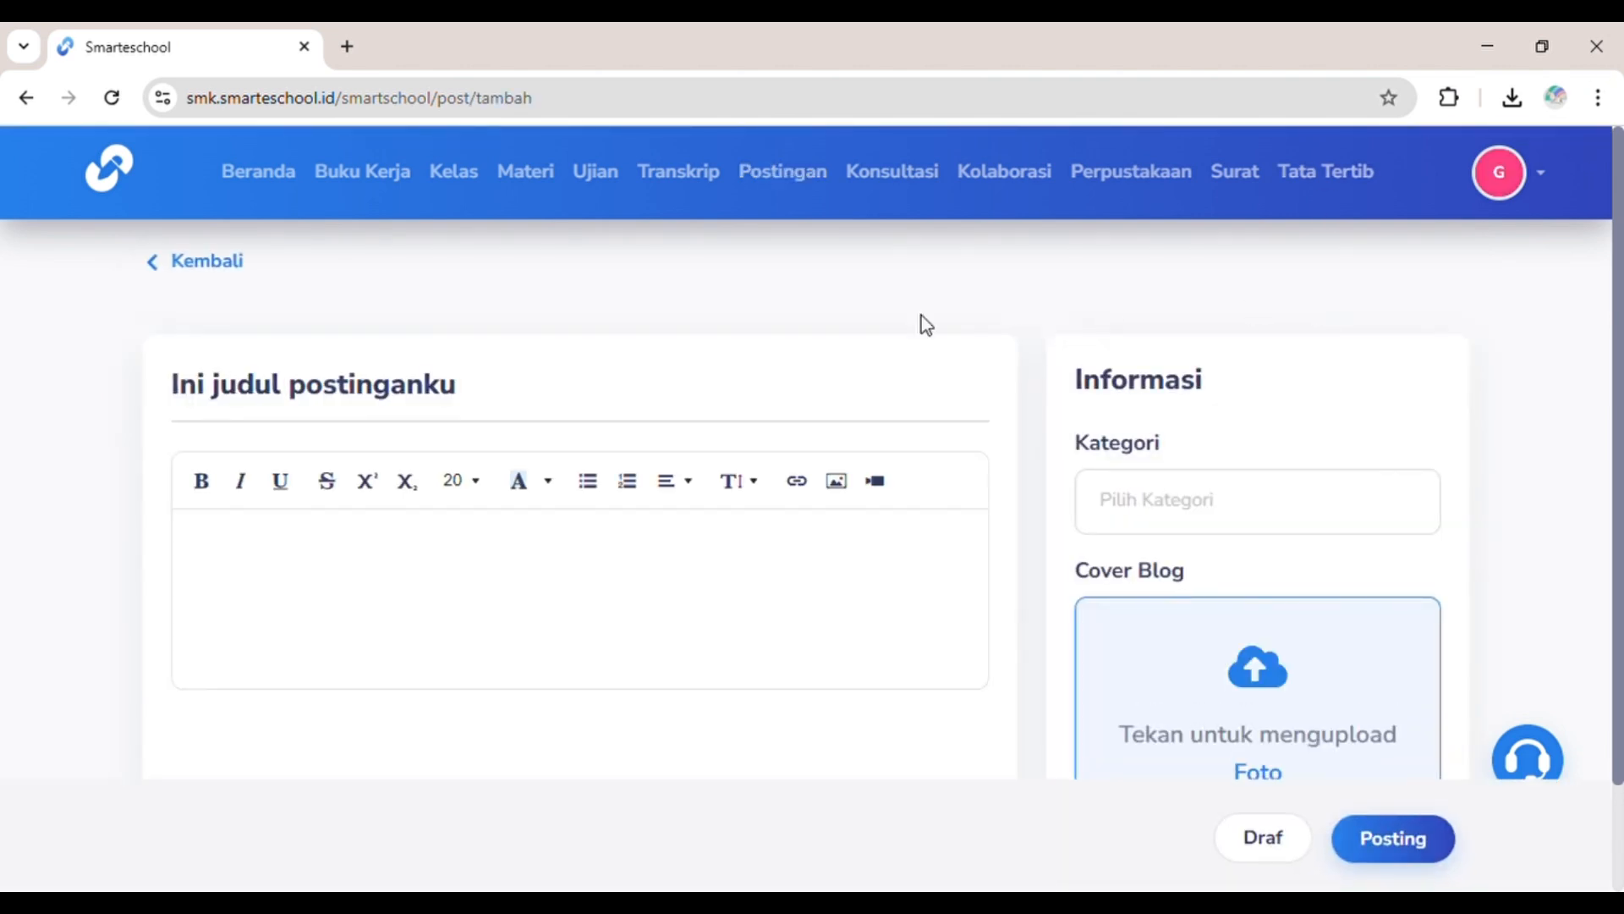
left_click_drag(539, 378, 115, 380)
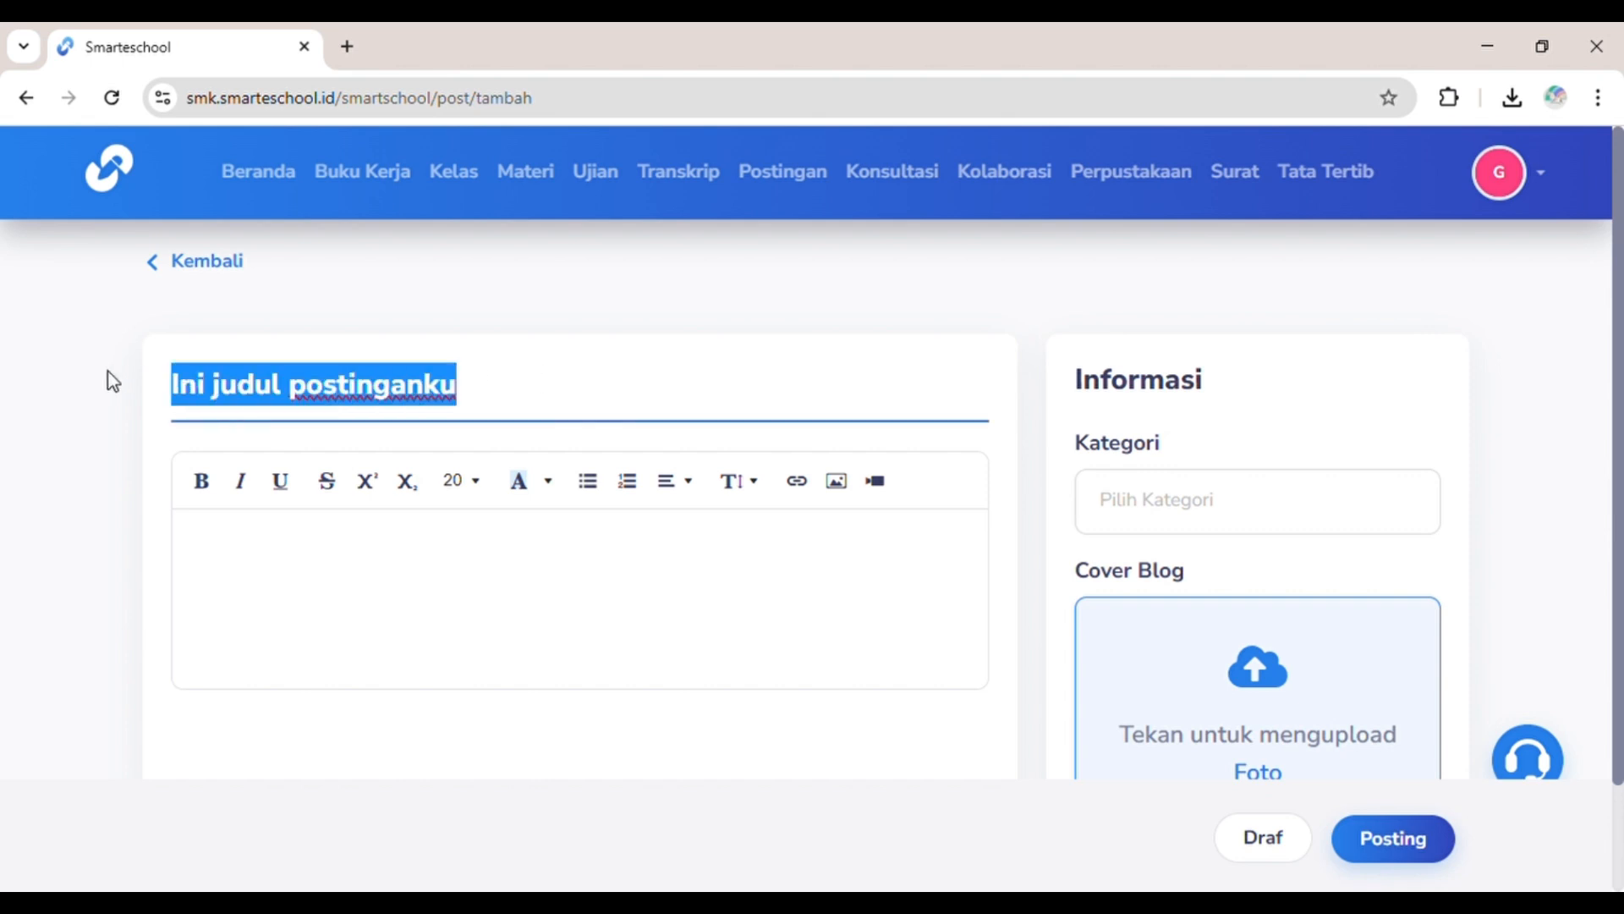
type("BER")
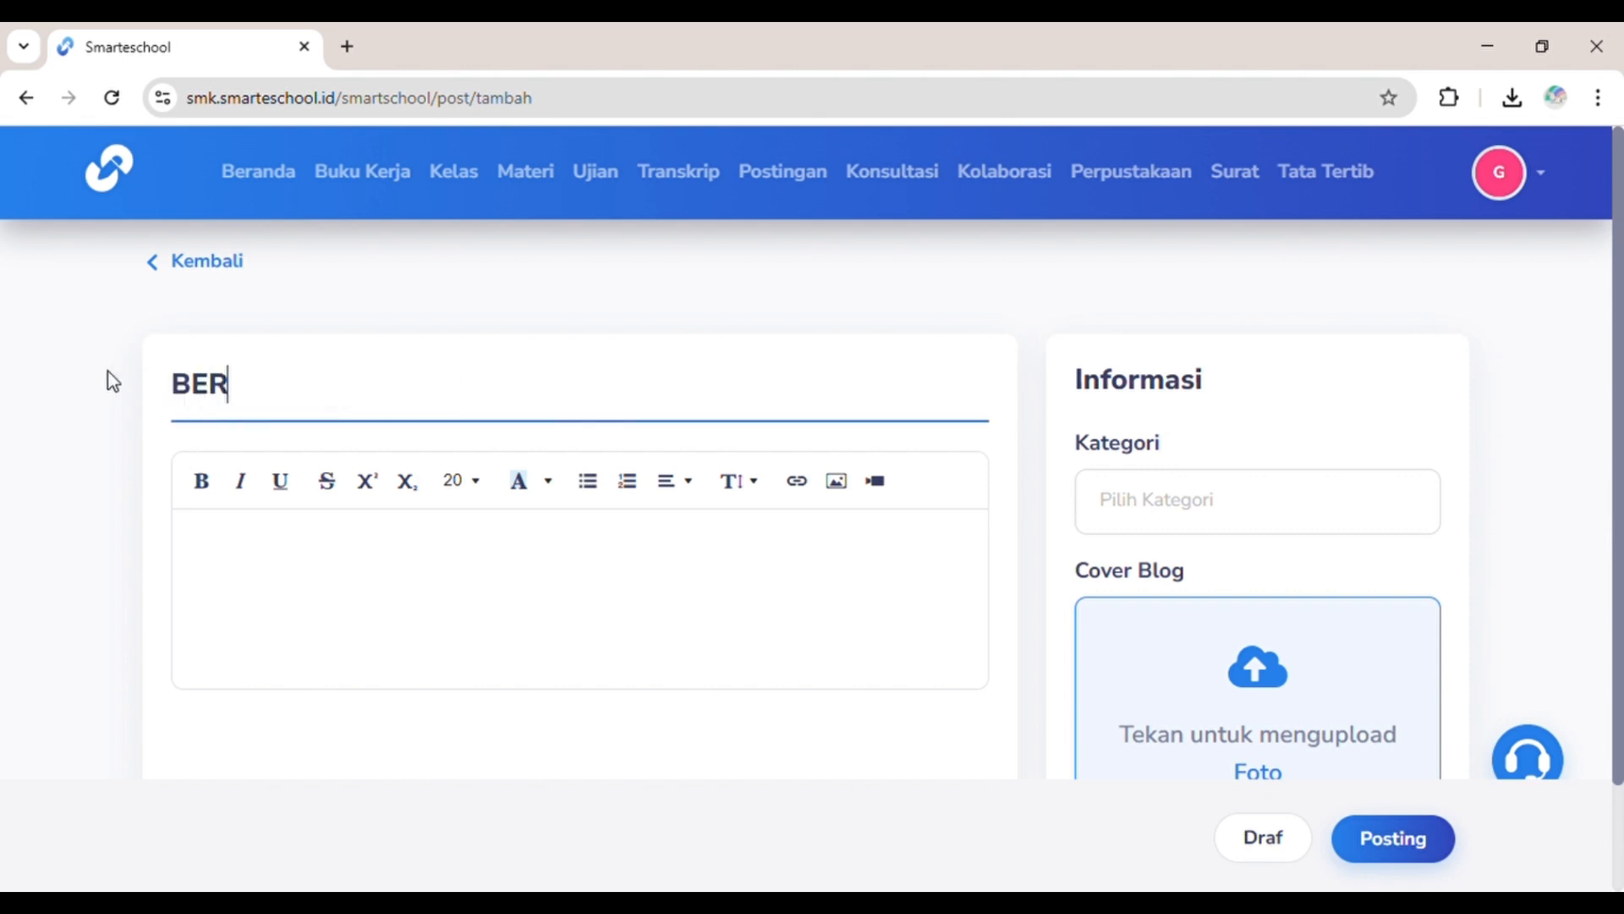
type("ITA SEKOLAH")
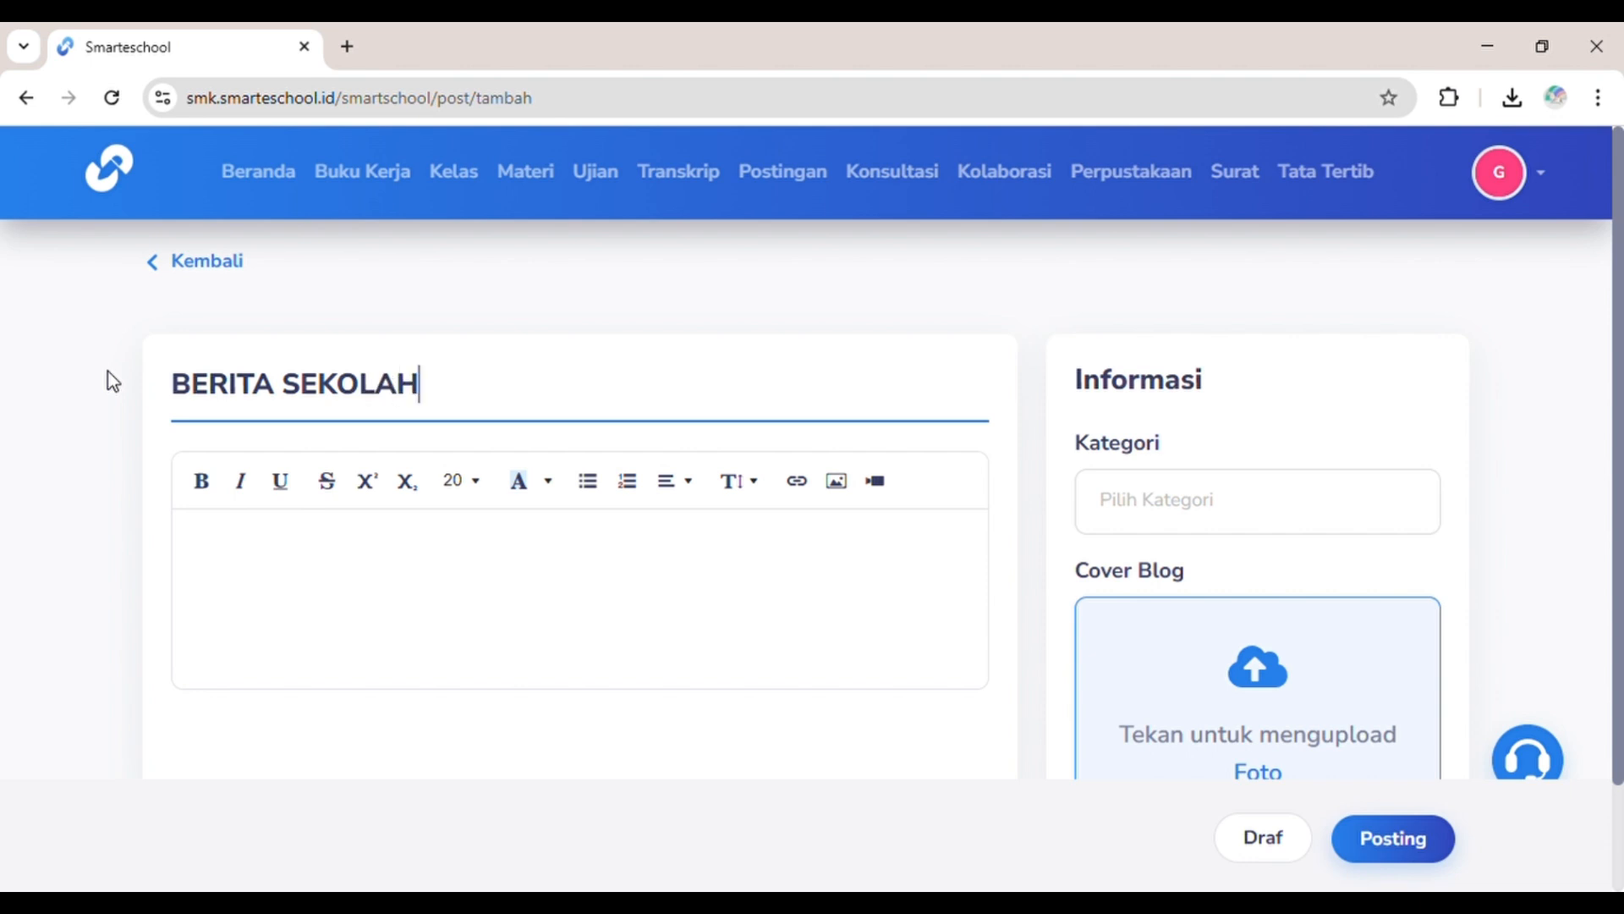
left_click(327, 548)
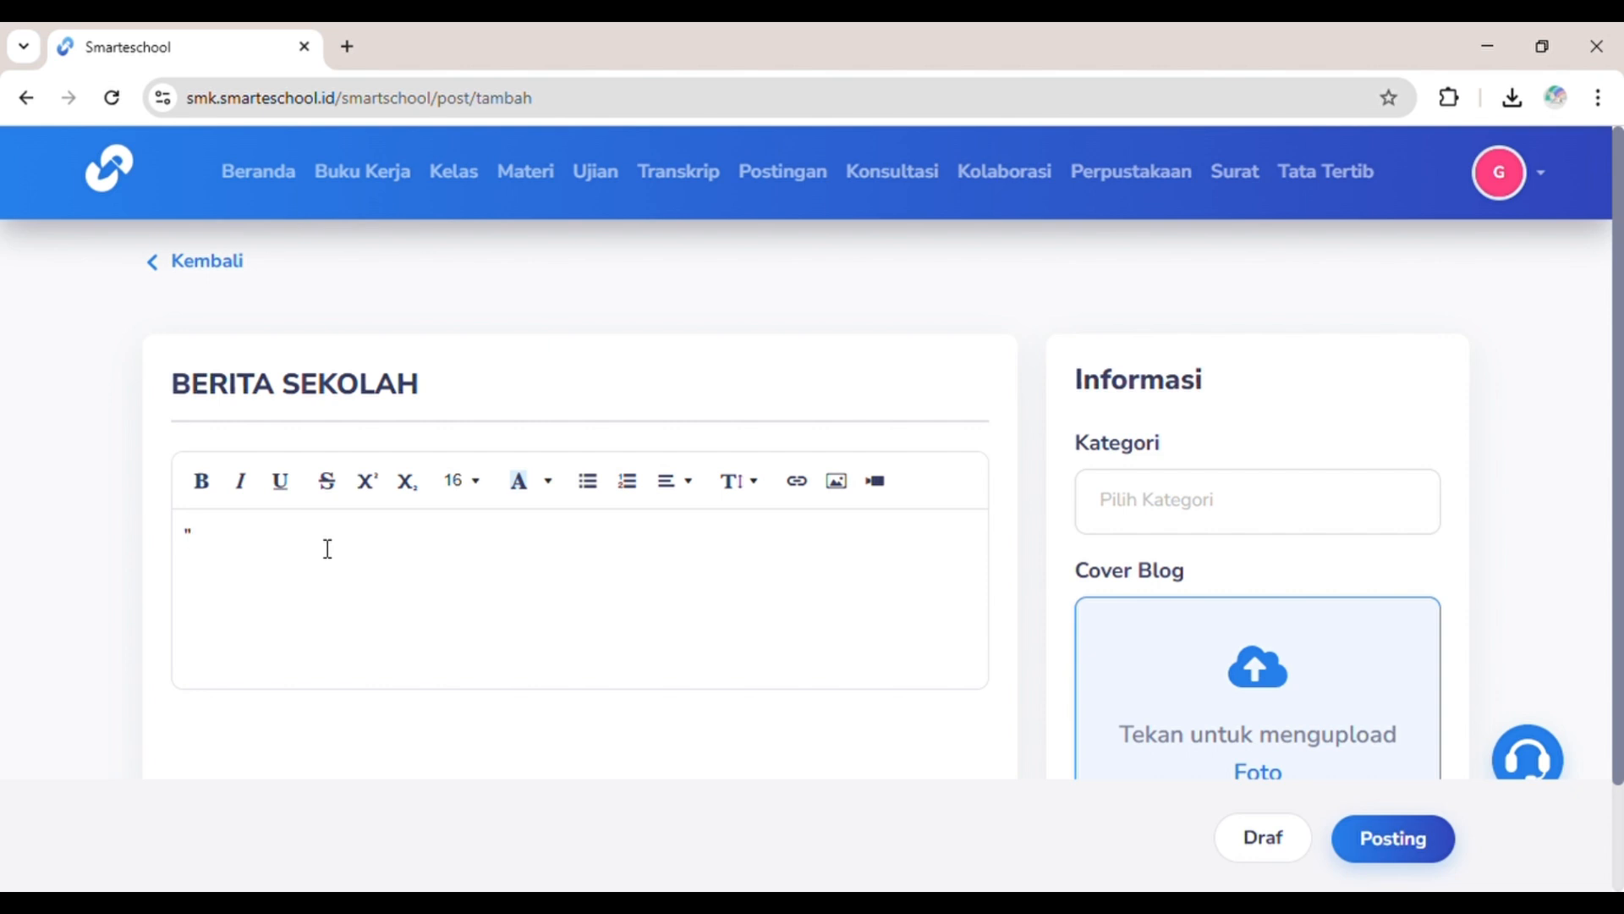
type("\"")
type("Berita Sekolah menyediakan informasi terbaru mengenai kegiatan, event, serta pengumuman penting di lingkungan sekolah. Siswa dan guru dapat mengakses update seputar jadwal ujian, lomba, kegiatan ekstrakurikuler, serta perubahan kebijakan sekolah. Dengan fitur ini, seluruh warga sekolah tetap terhubung dan mendapatkan informasi secara cepat dan akurat.")
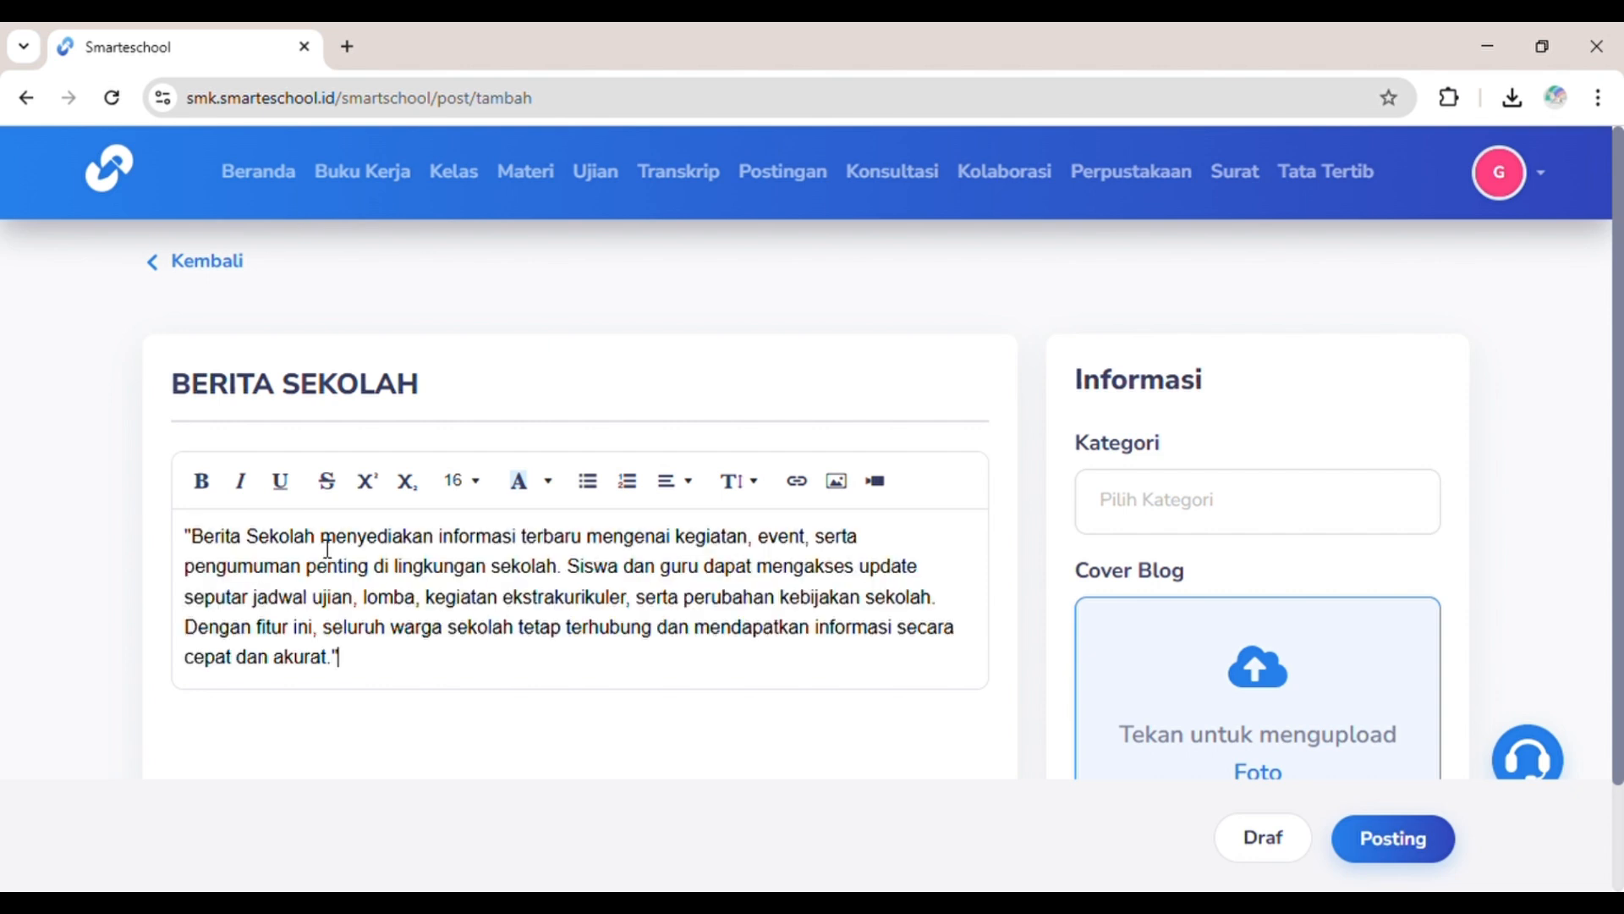
Step: Upload a Cover Blog image and publish the post
scroll(459, 662, "down", 1)
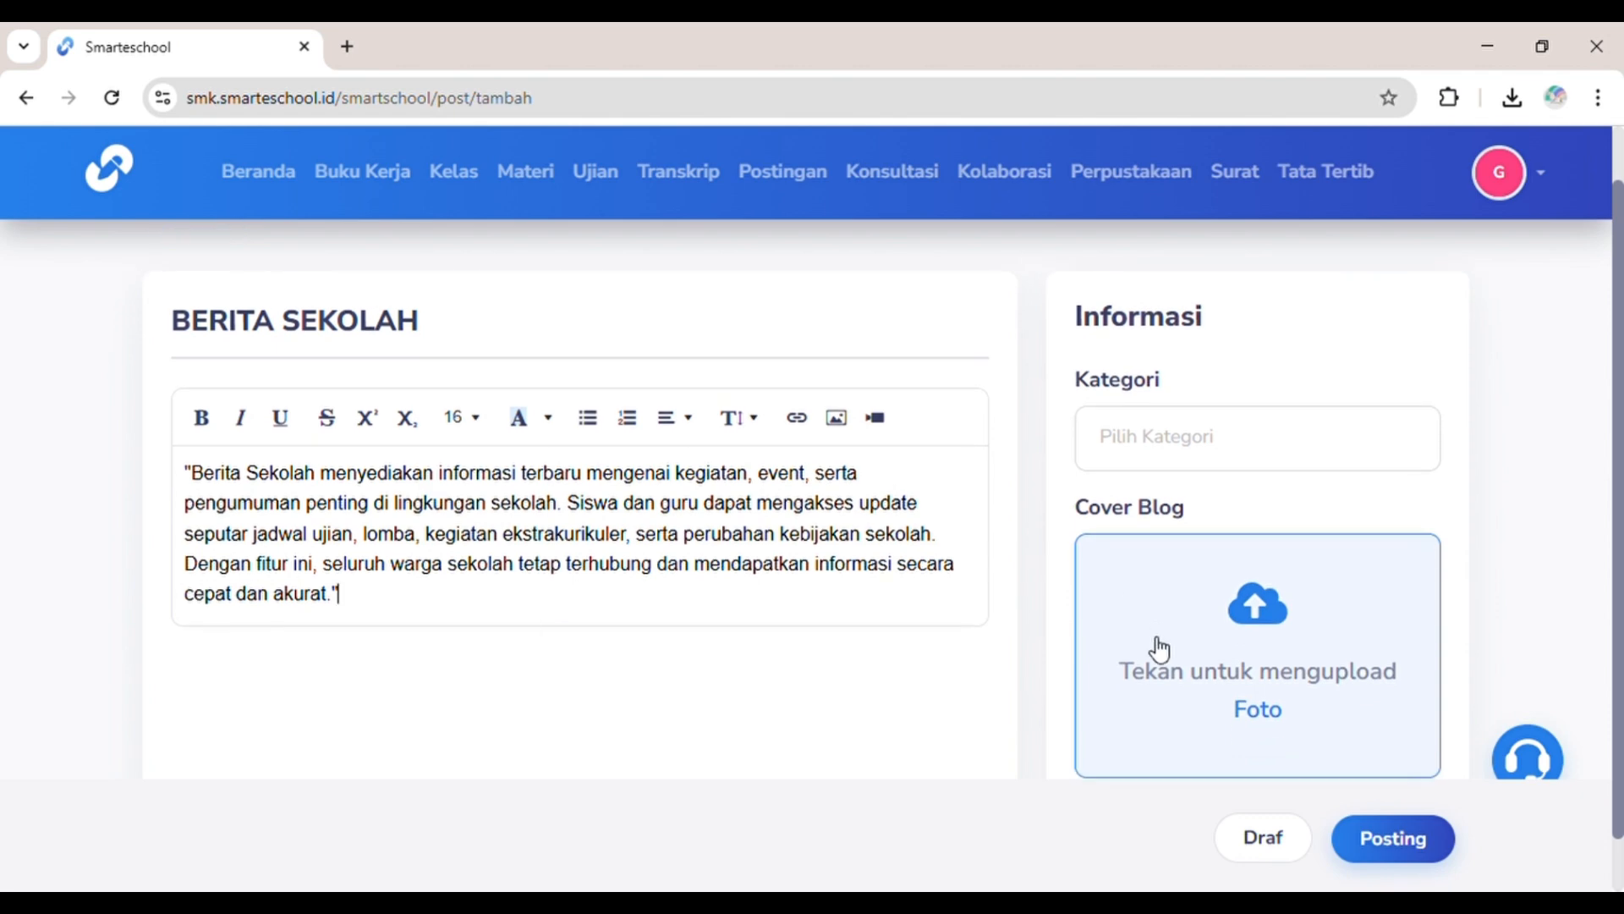
scroll(1254, 602, "down", 2)
left_click(1249, 604)
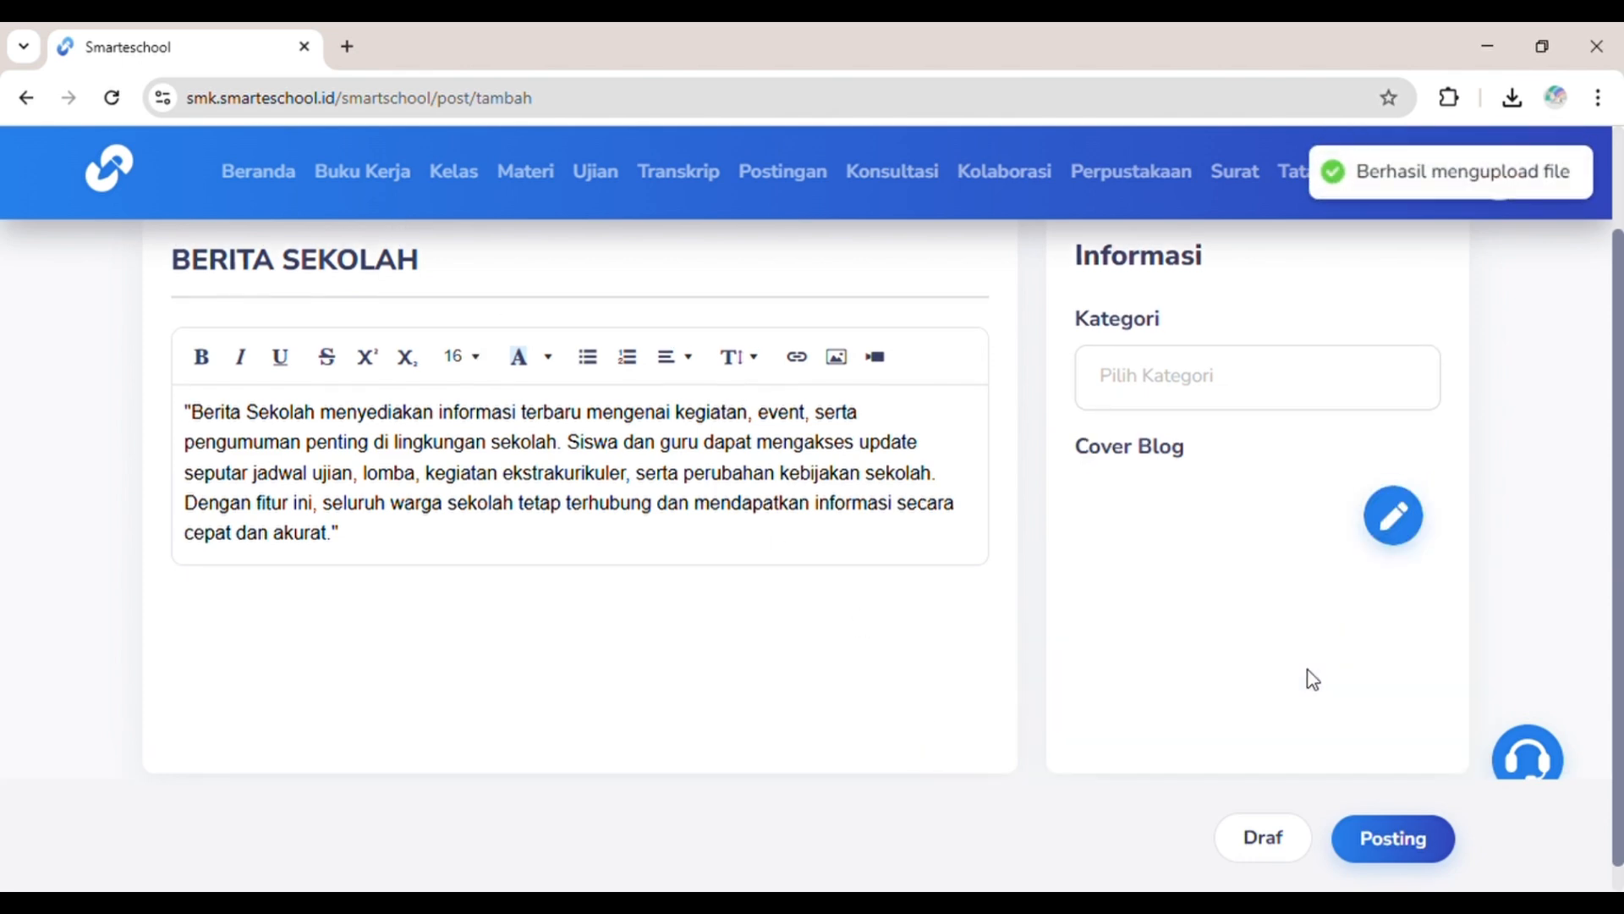
scroll(1308, 670, "up", 1)
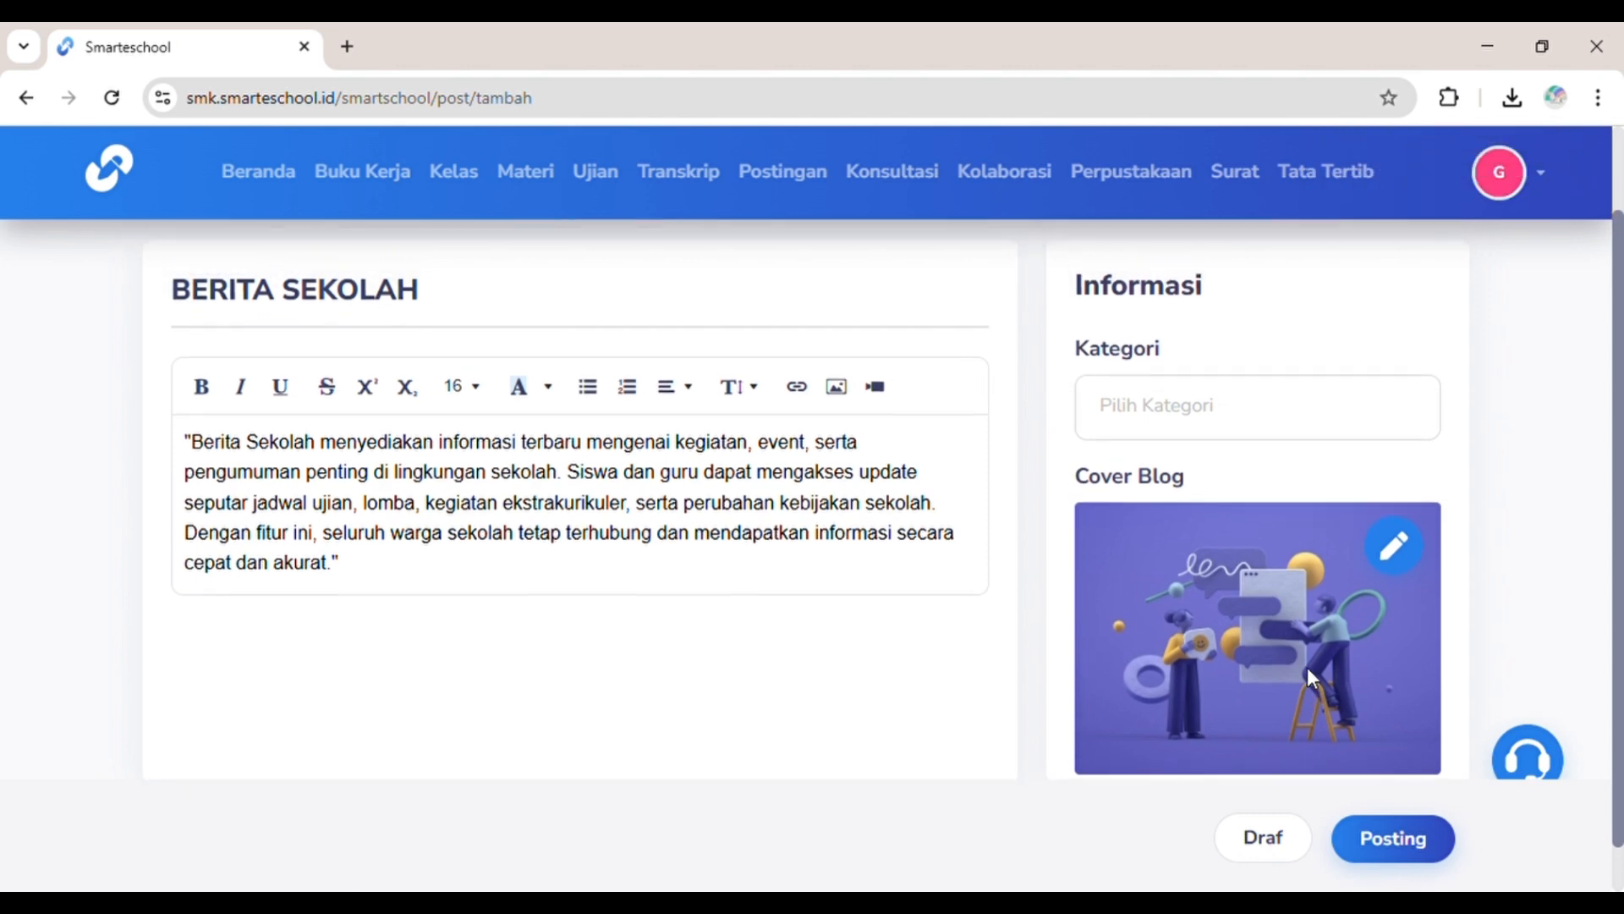
scroll(1308, 670, "down", 2)
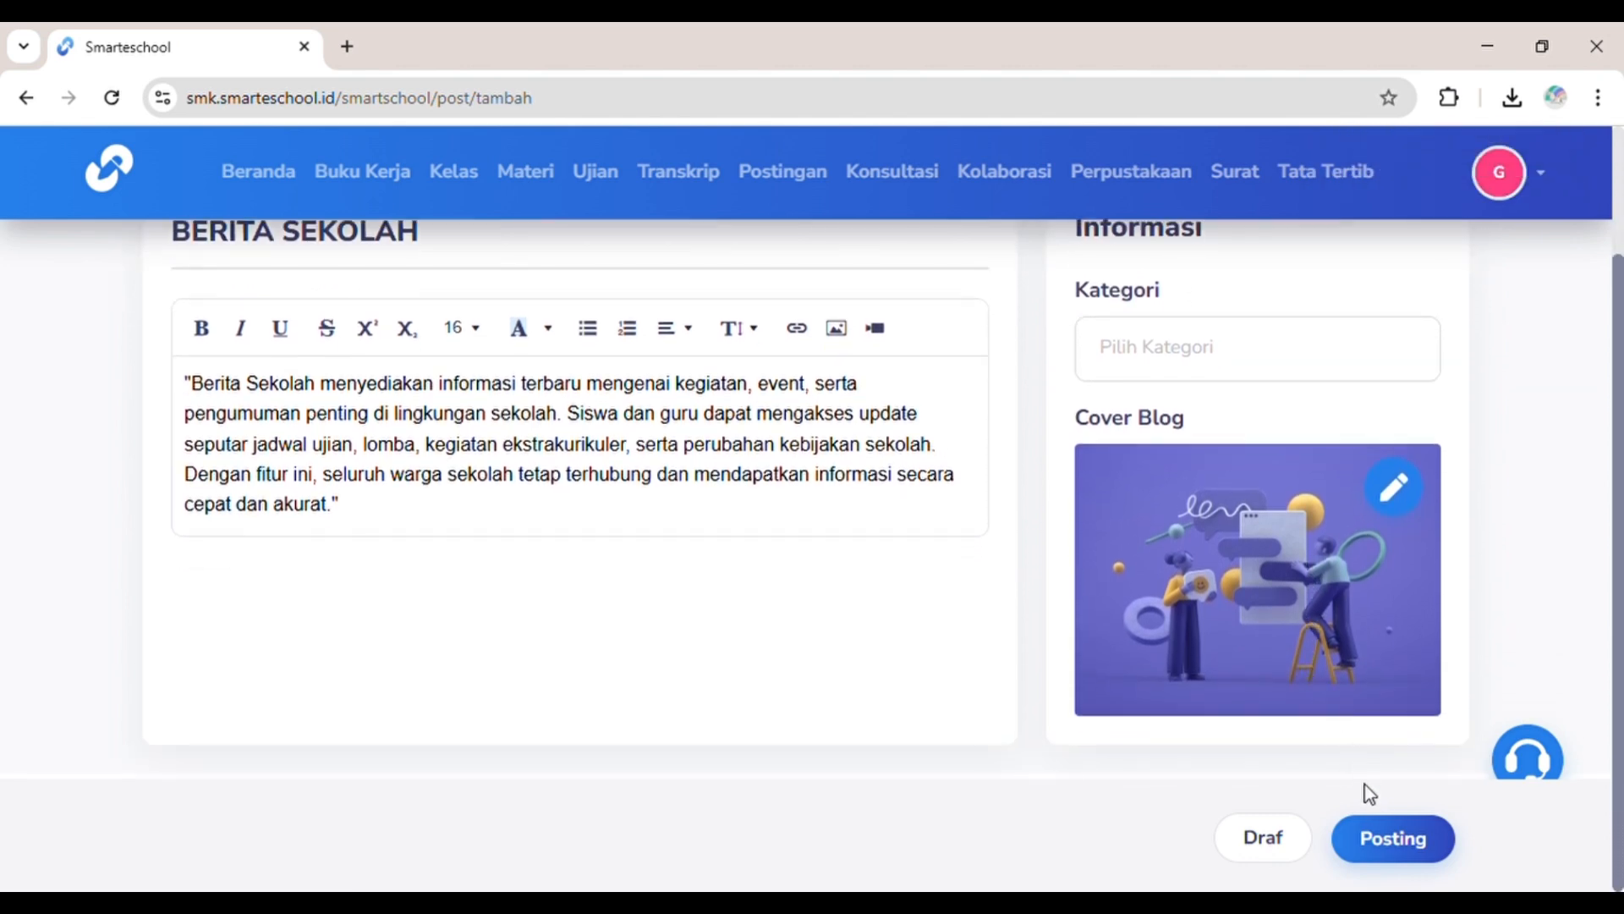
left_click(1391, 832)
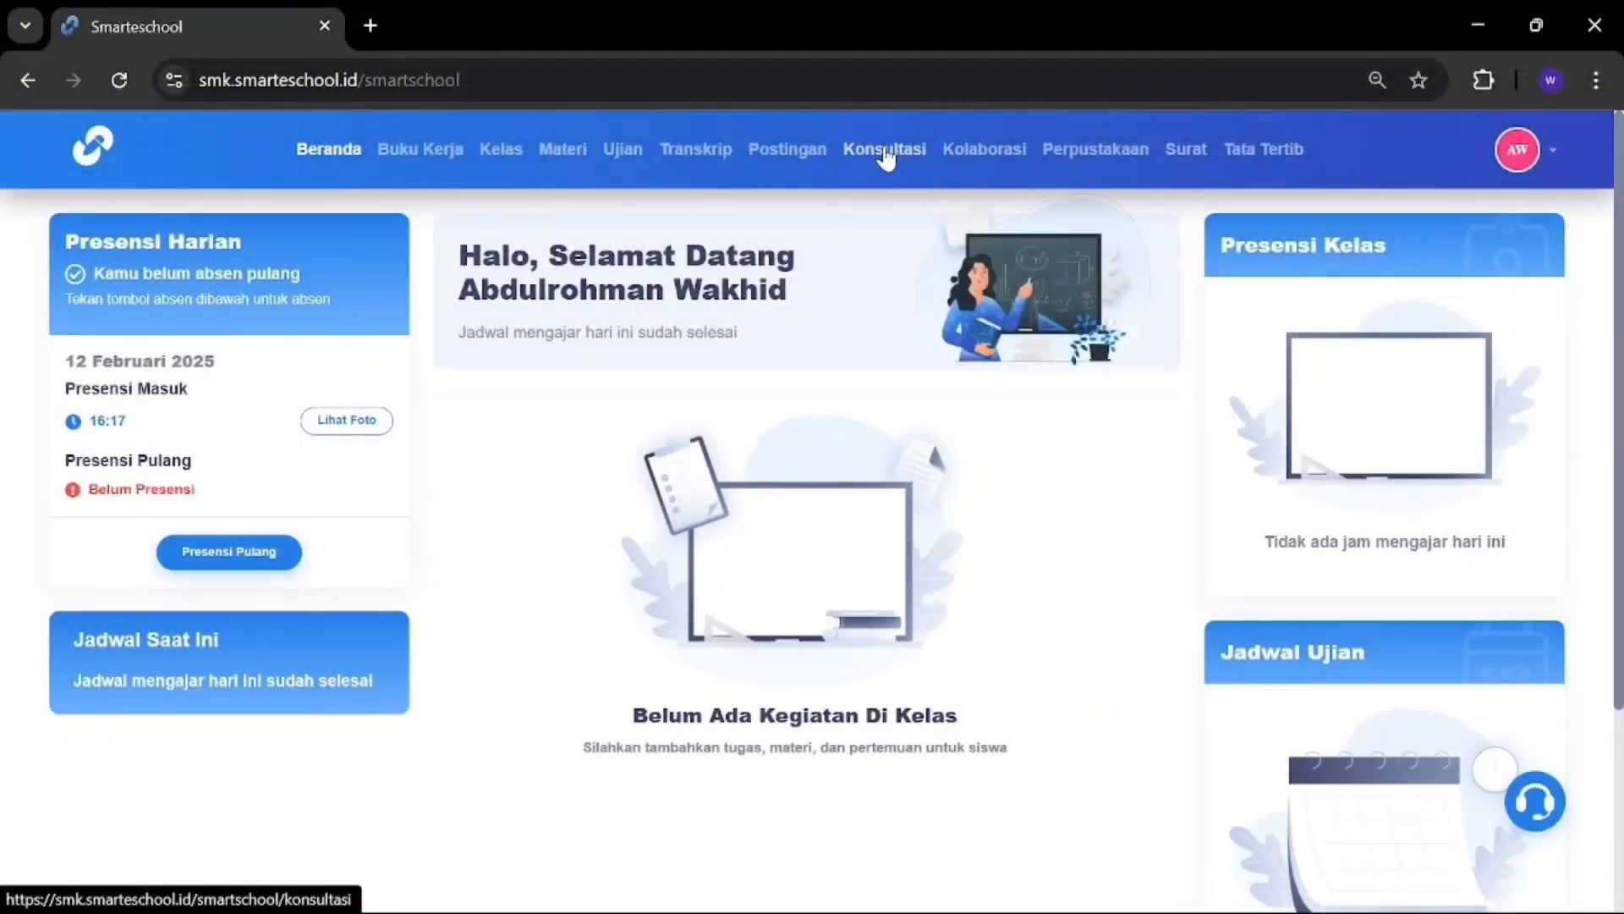
Step: In Buku Kunjungan, check the Diterima, Ditolak and Selesai tabs, then return to pending requests
left_click(886, 152)
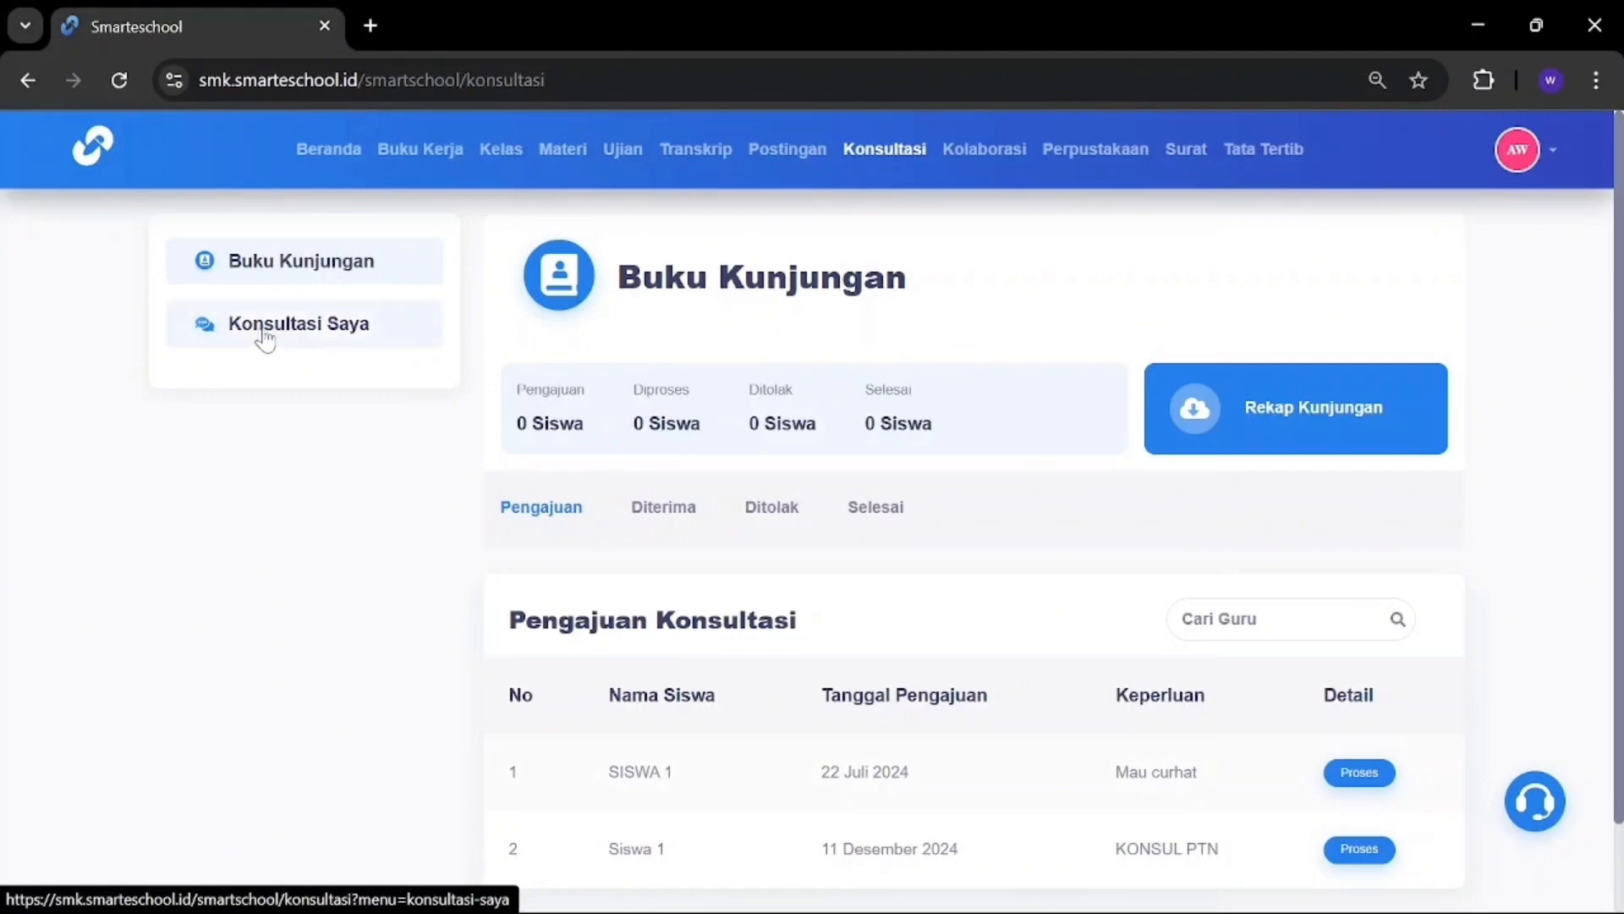
scroll(729, 472, "down", 2)
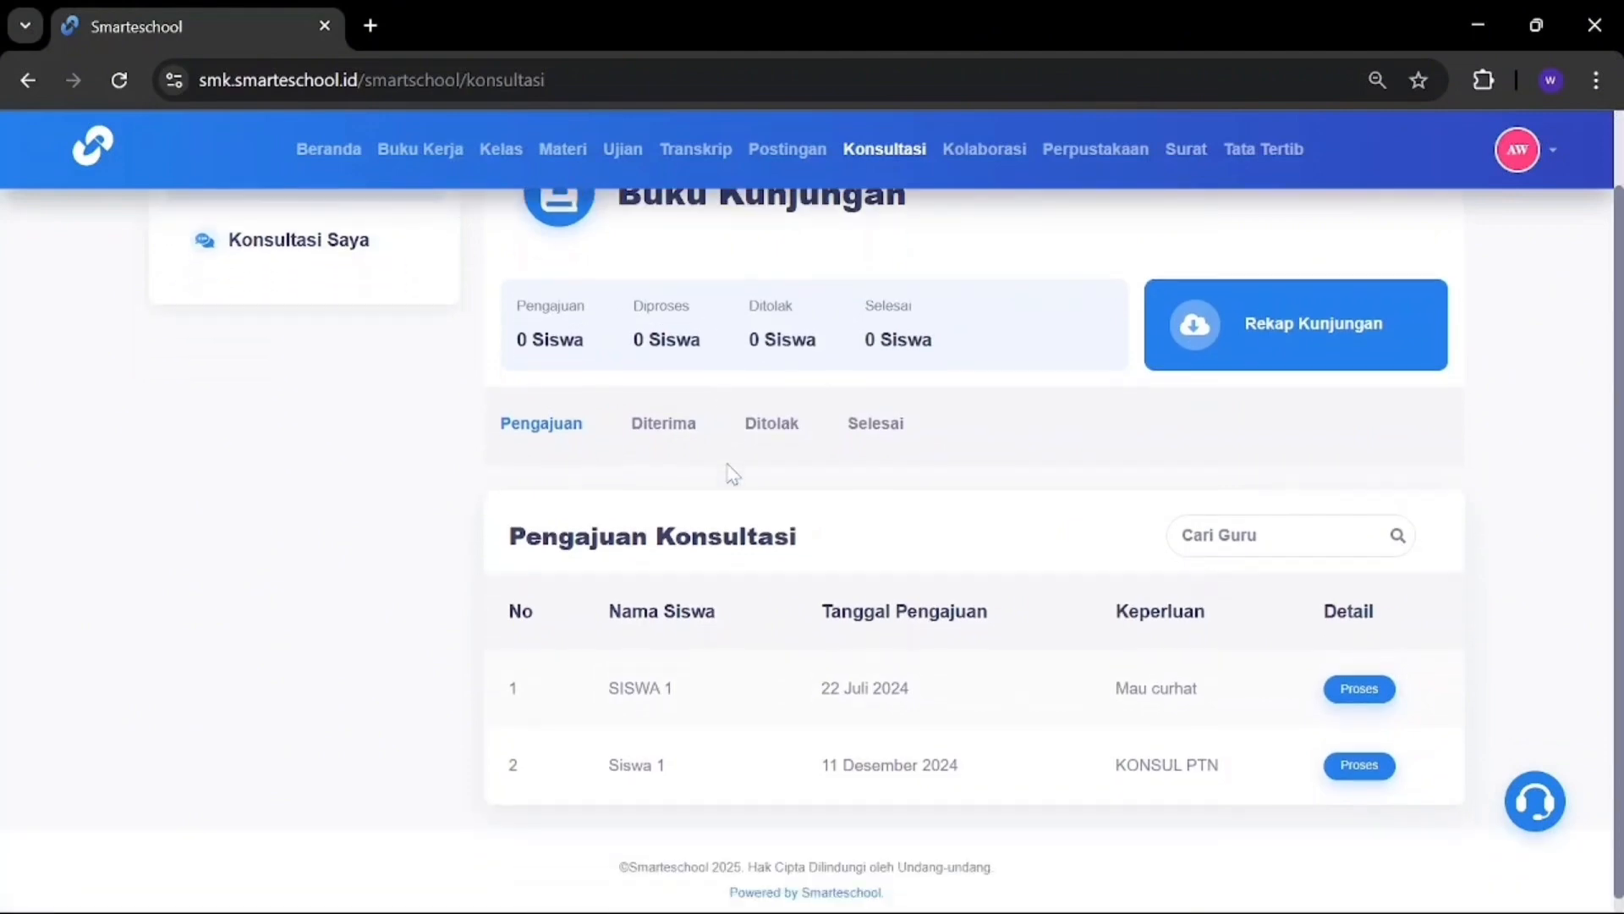
scroll(733, 473, "up", 1)
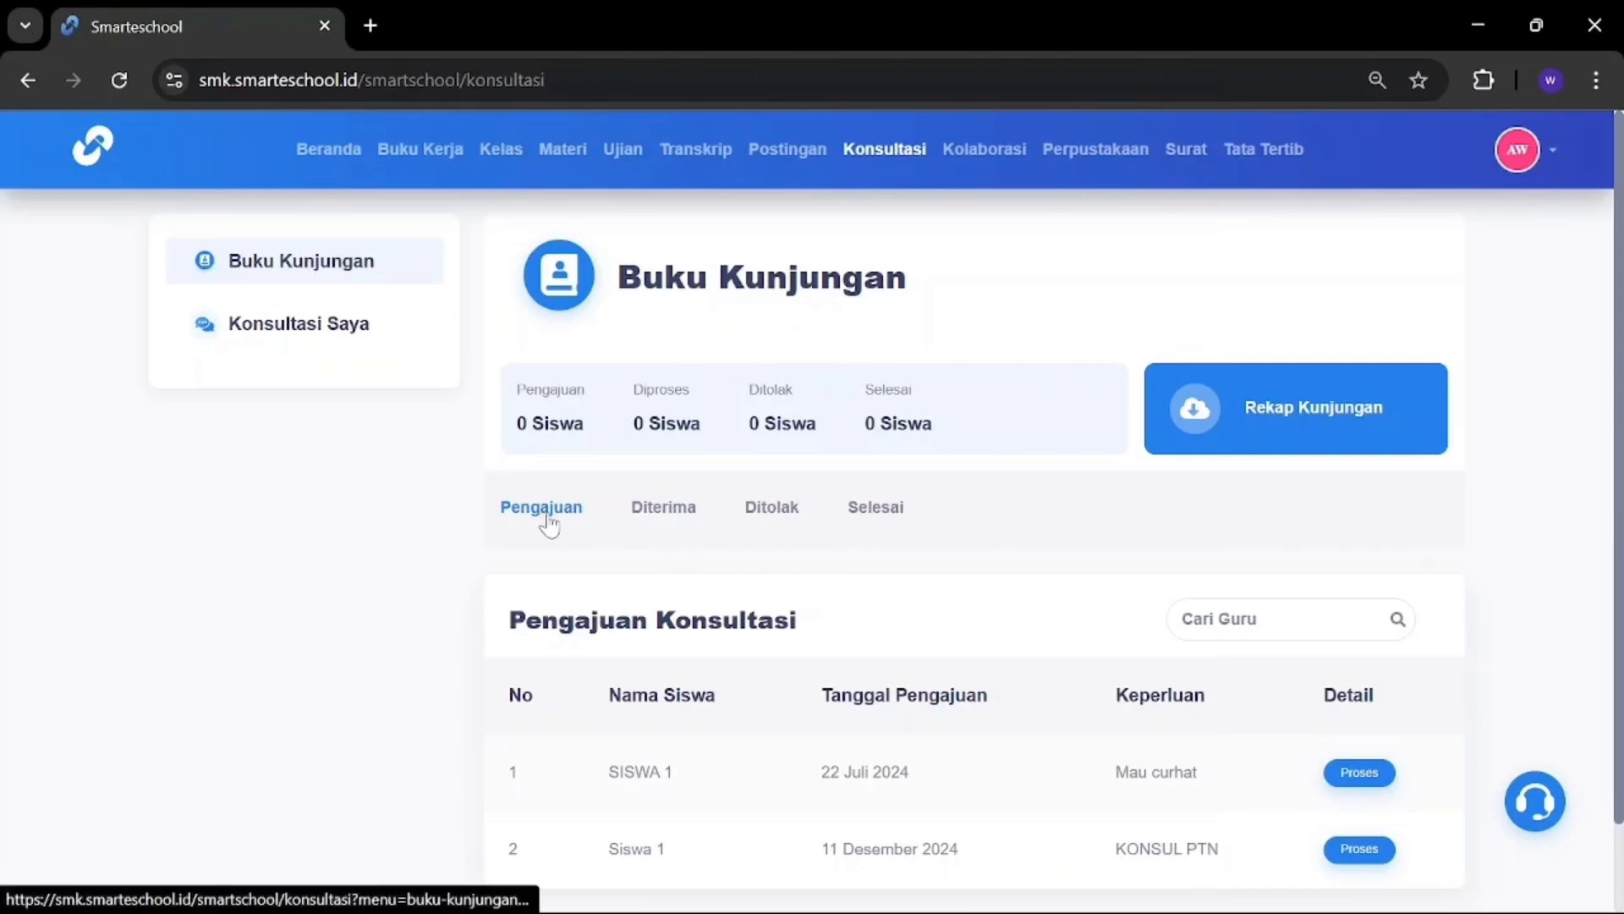
left_click(667, 509)
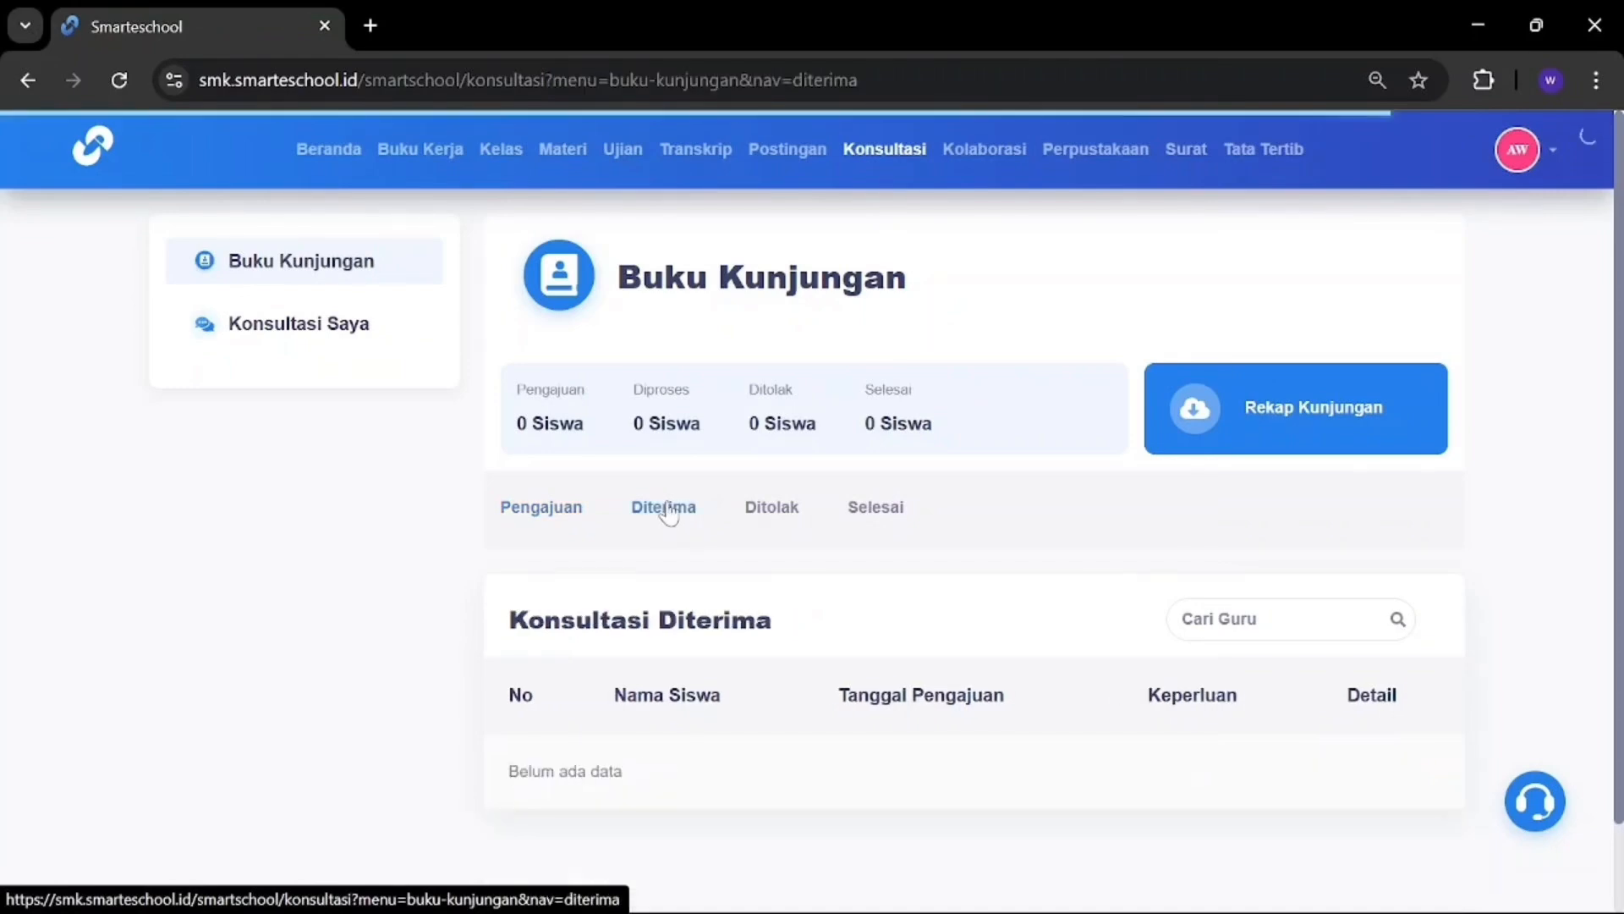
left_click(773, 511)
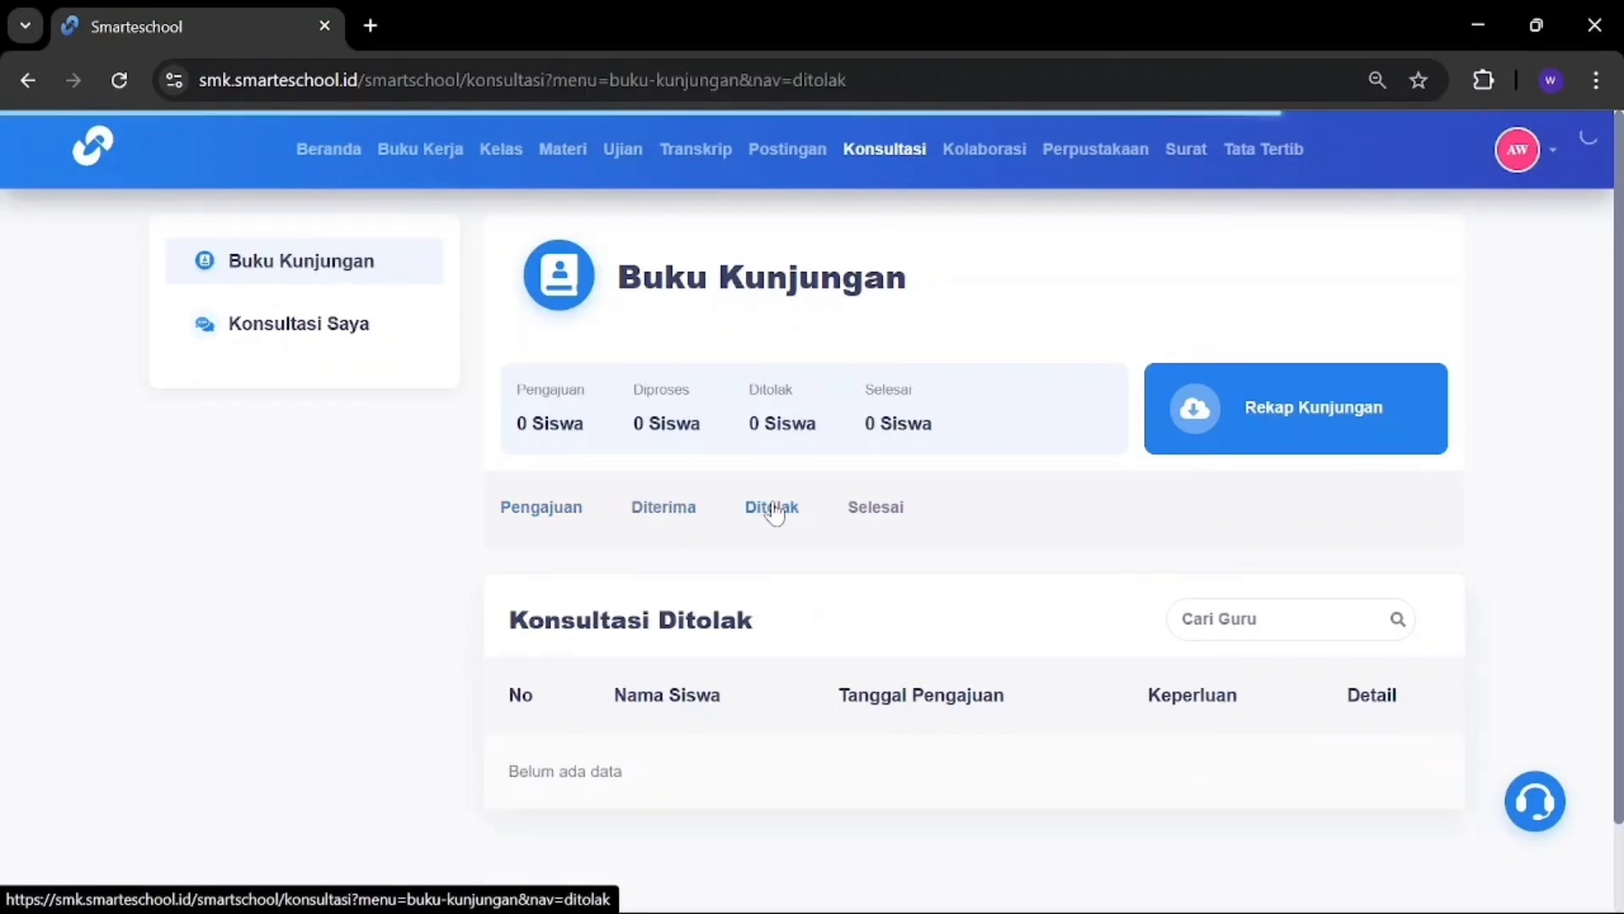
left_click(890, 515)
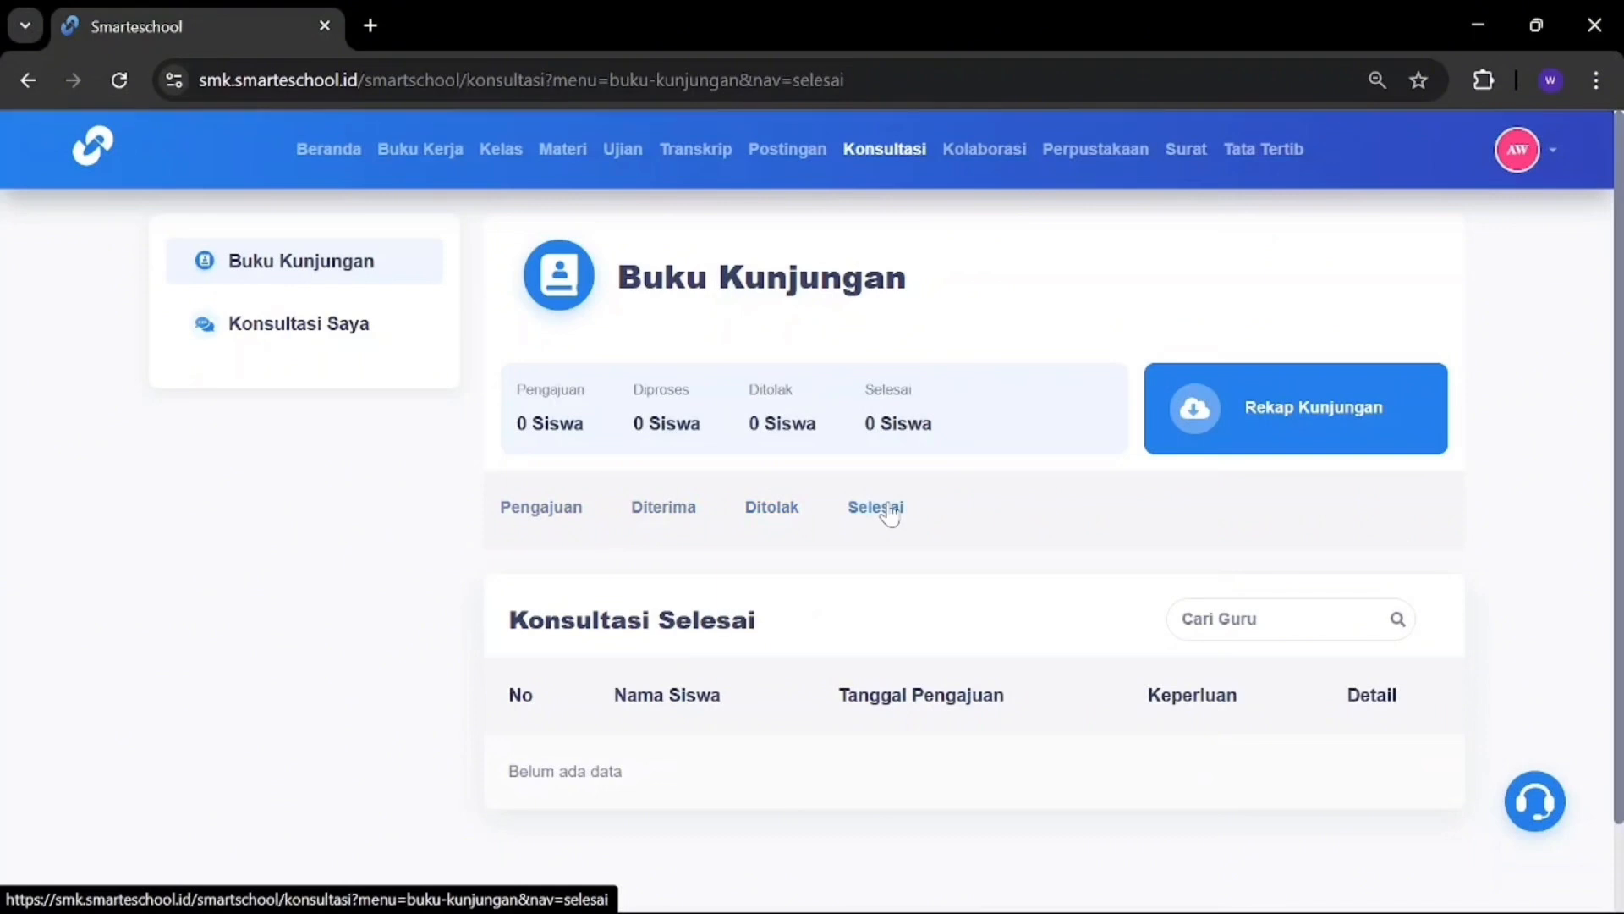
left_click(541, 511)
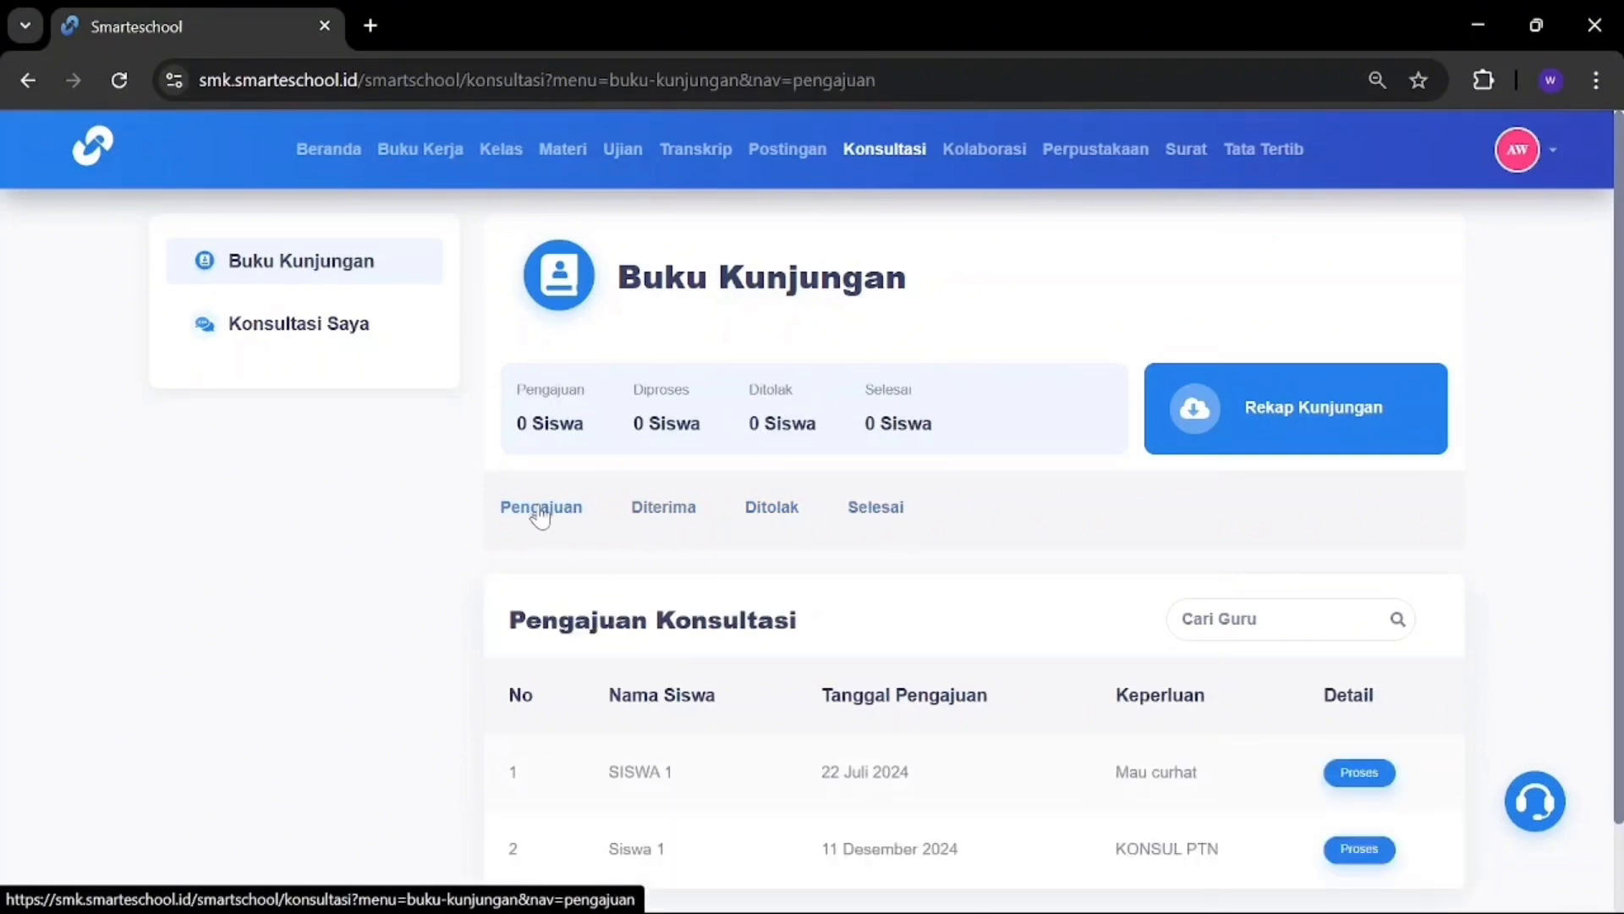
scroll(1033, 707, "down", 2)
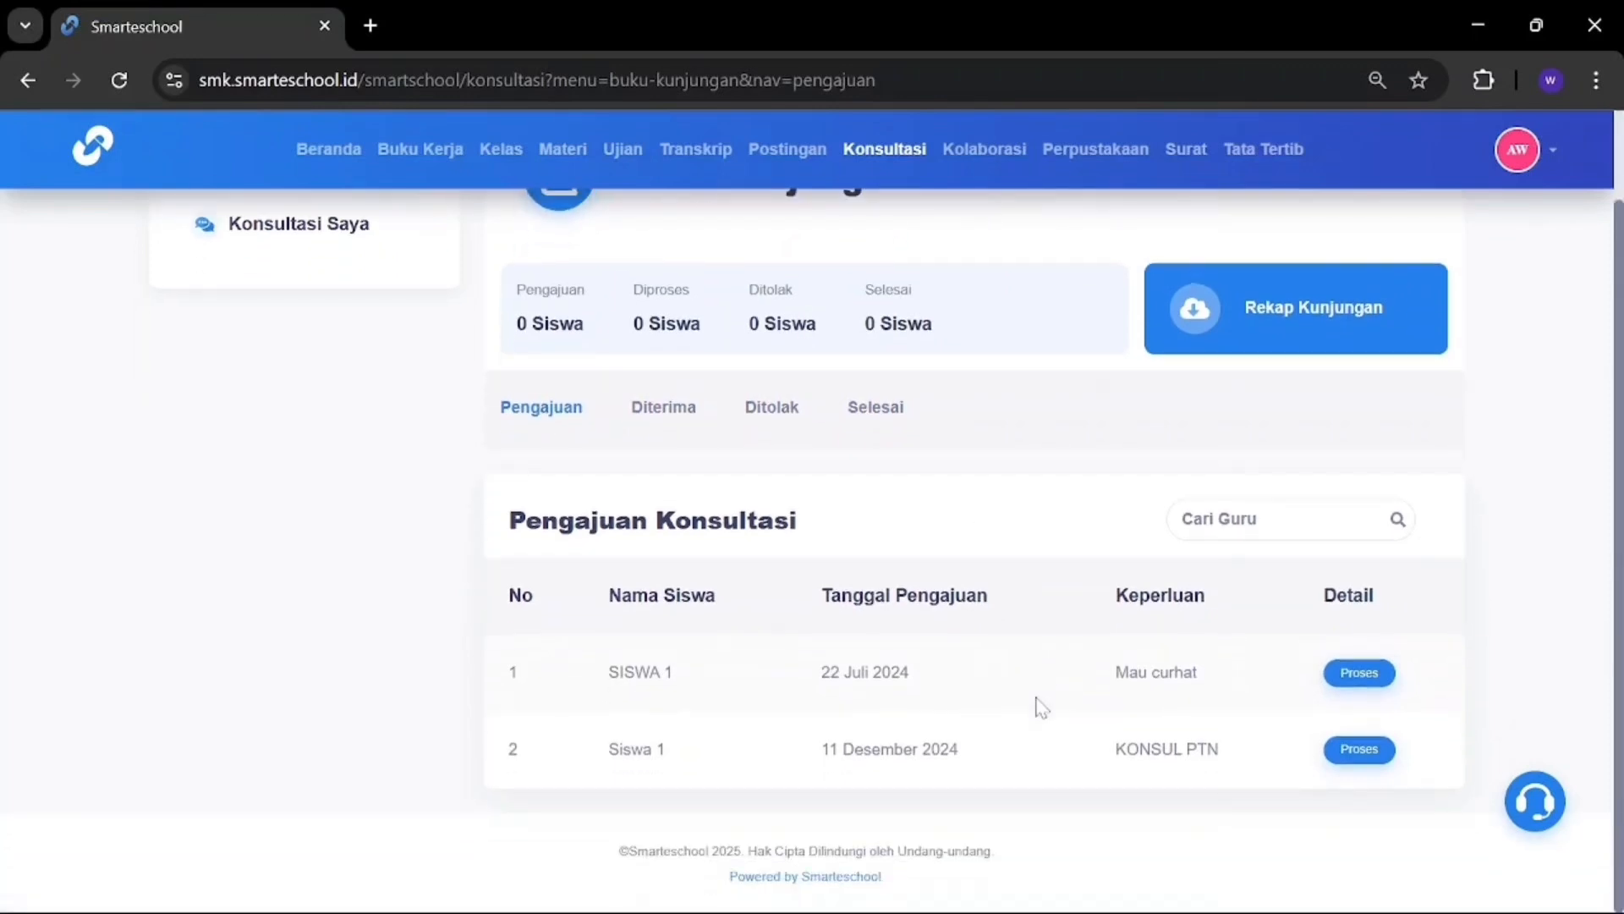
Step: Open SISWA 1's 'Mau curhat' request and choose Terima Pengajuan Konsultasi
left_click(1356, 675)
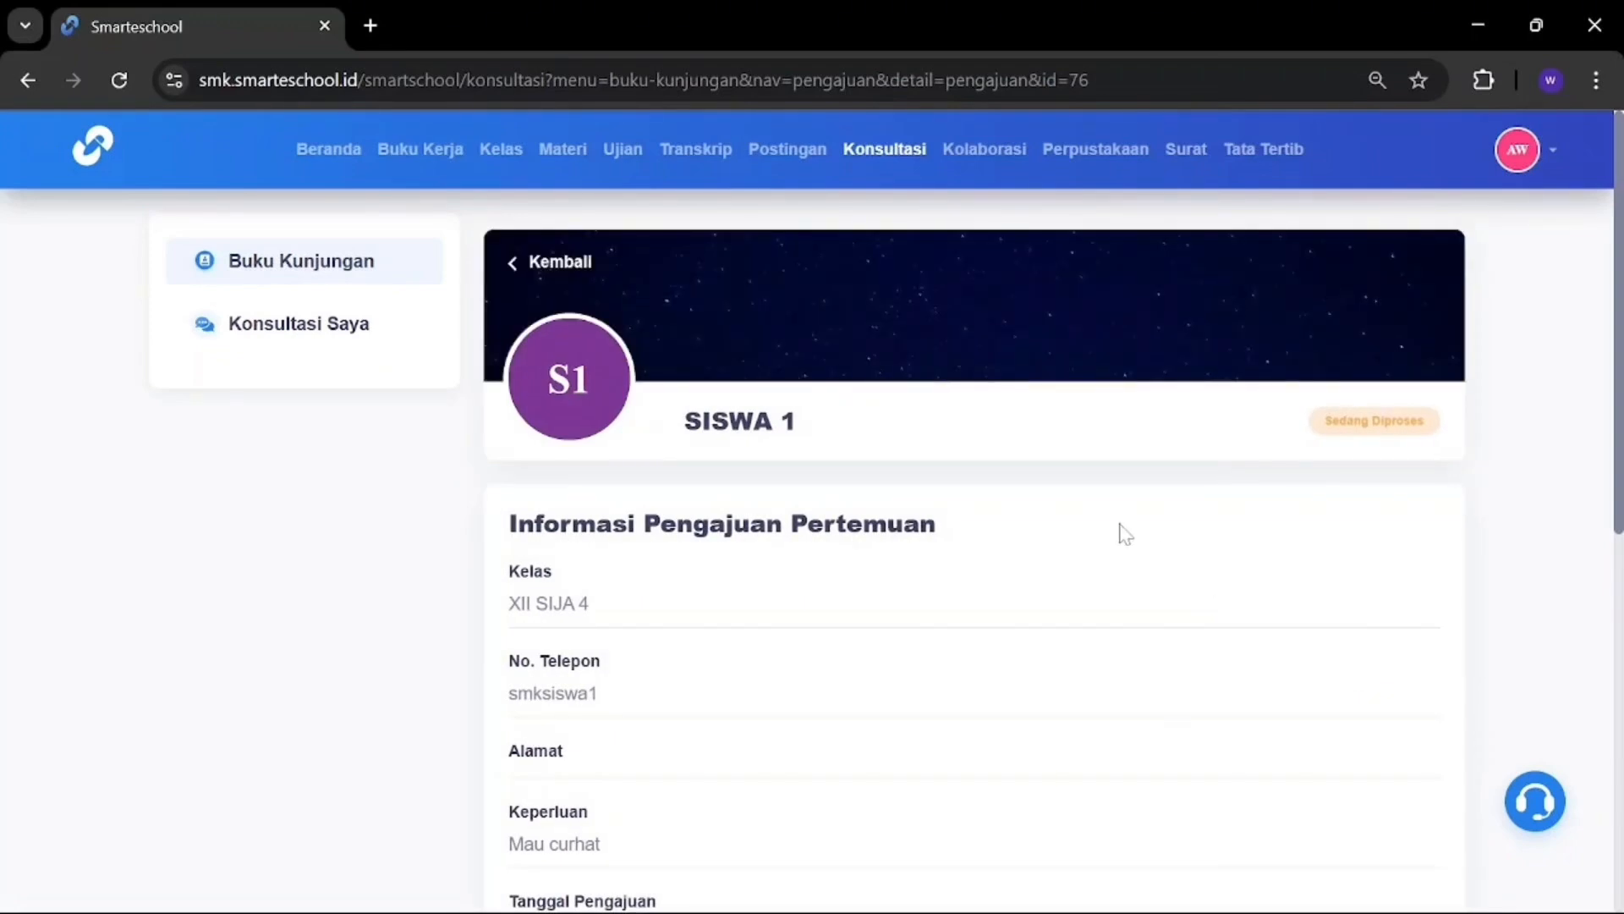
scroll(1125, 533, "down", 4)
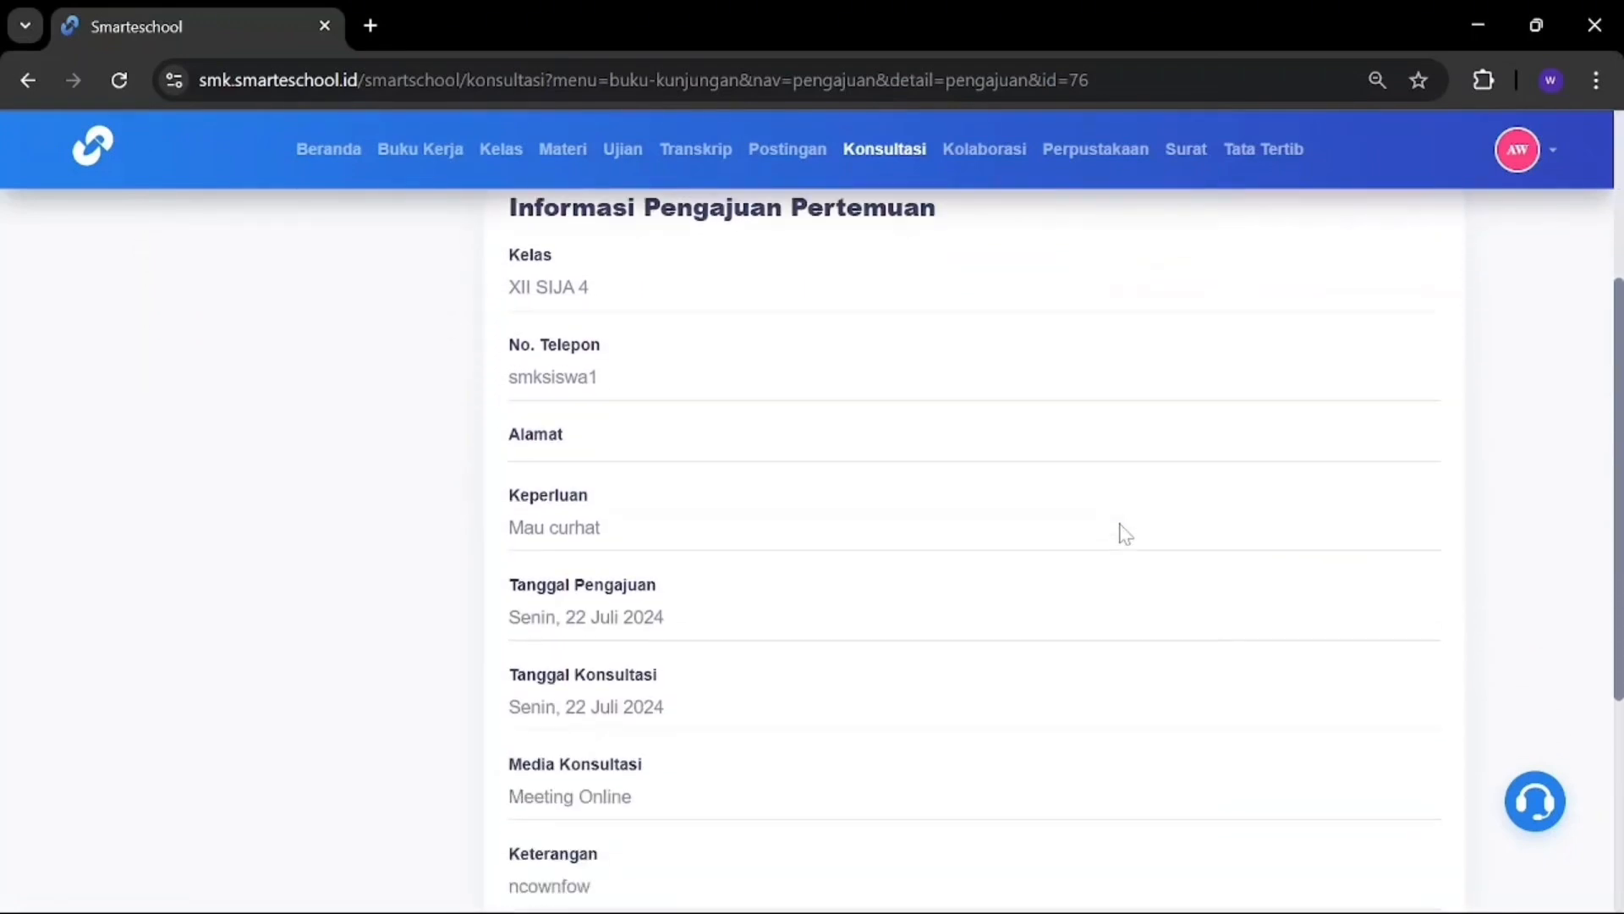
scroll(1125, 533, "down", 5)
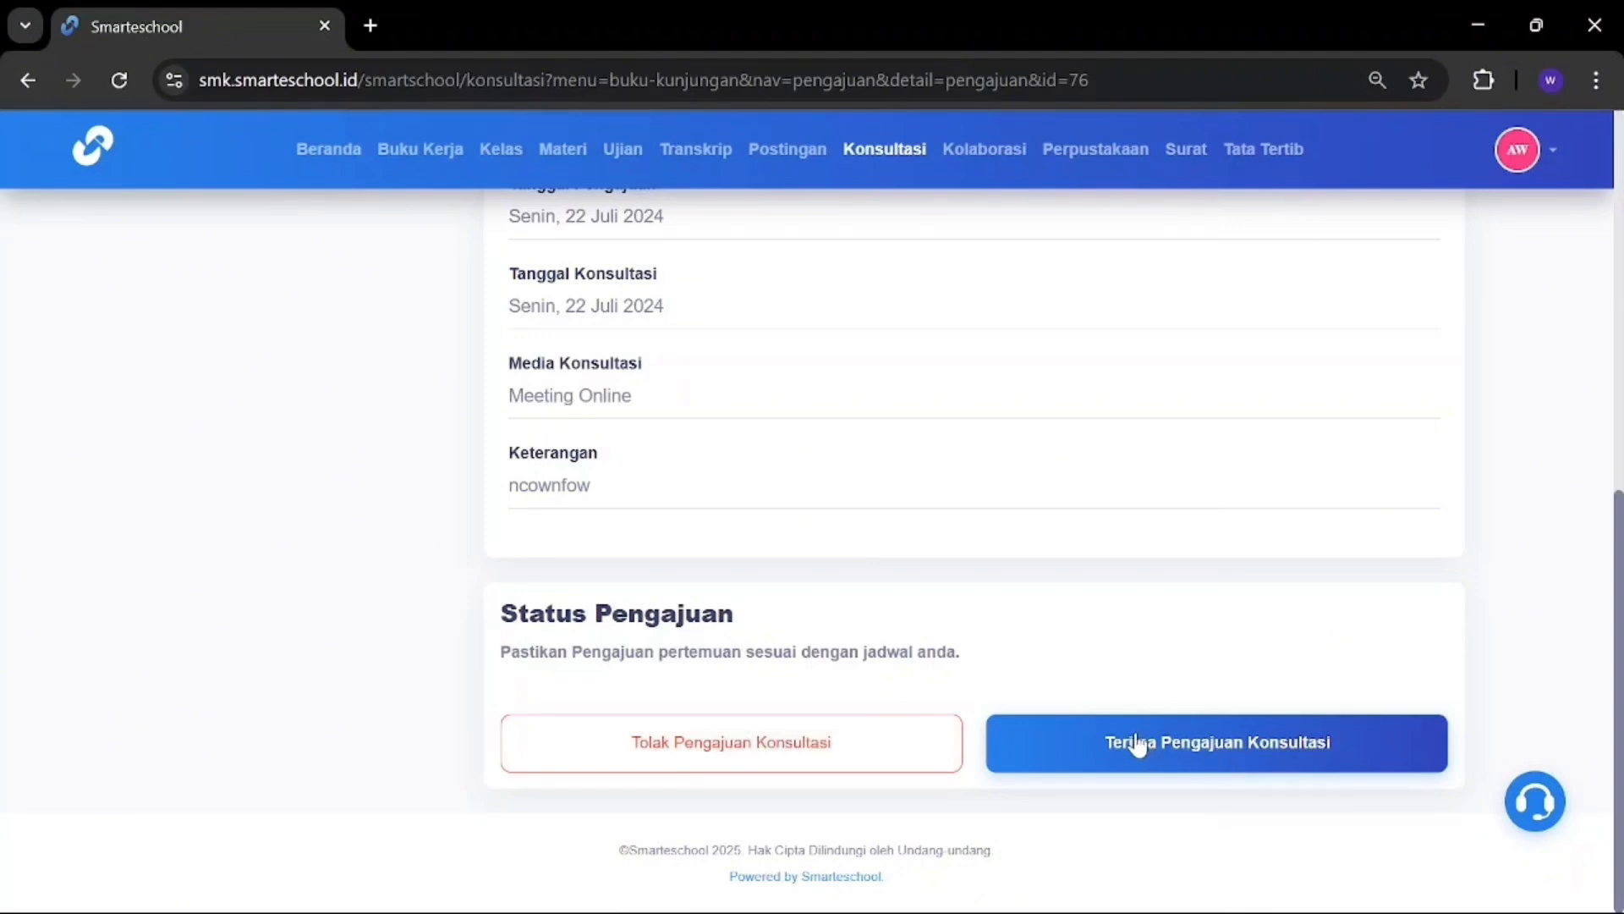
left_click(1221, 741)
scroll(1208, 812, "down", 4)
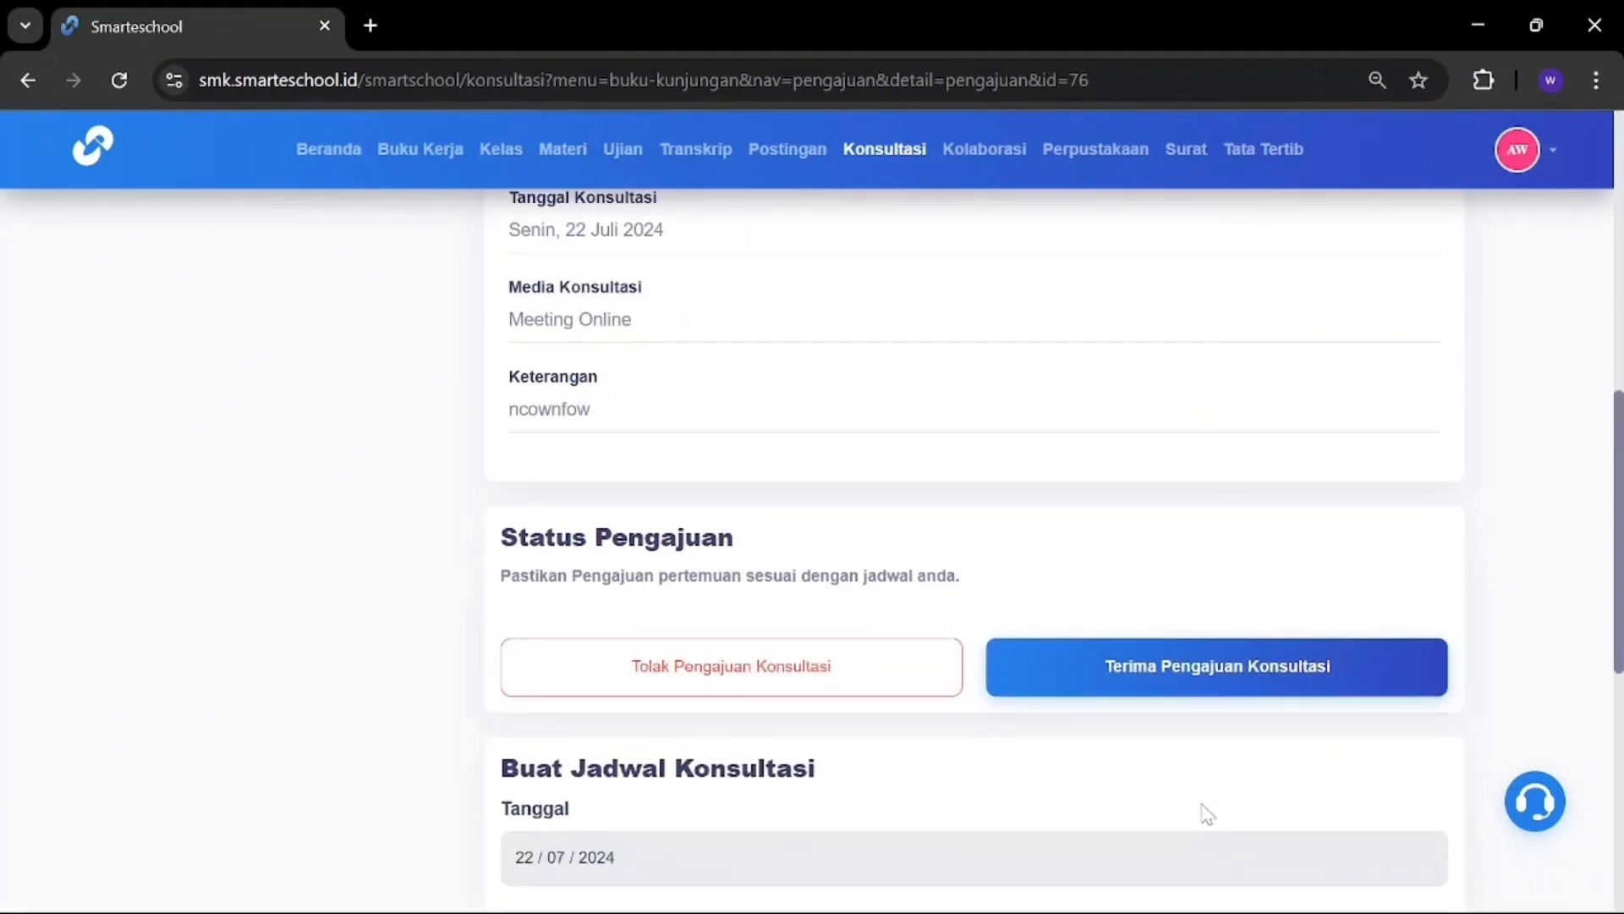
scroll(1207, 812, "down", 3)
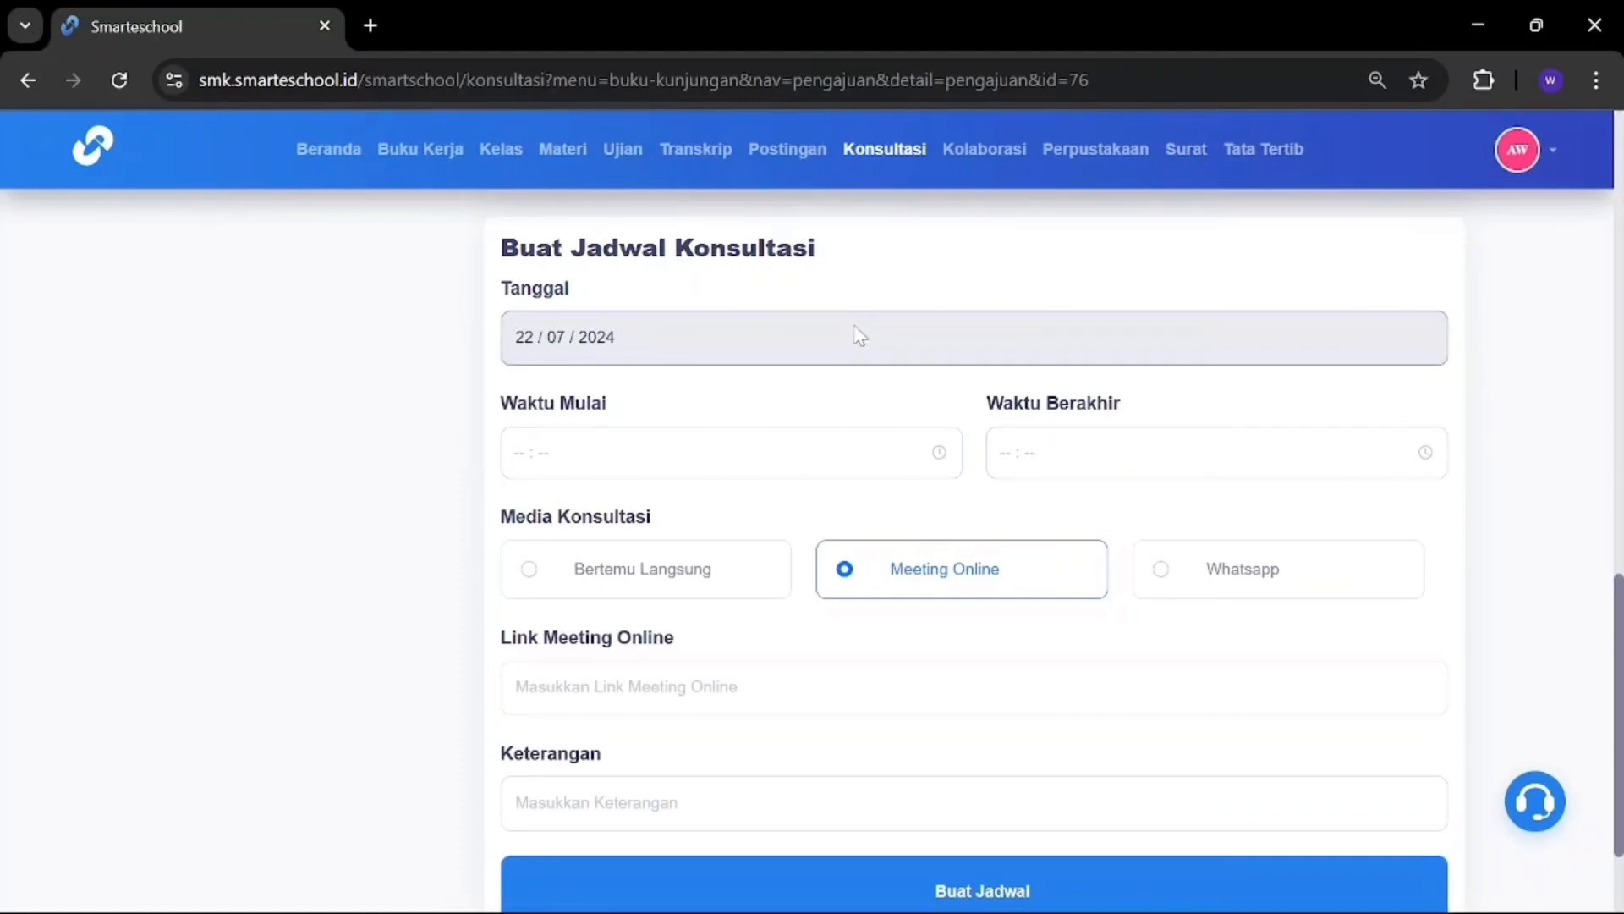
Step: Set the consultation time from 06:00 to 13:00
left_click(711, 448)
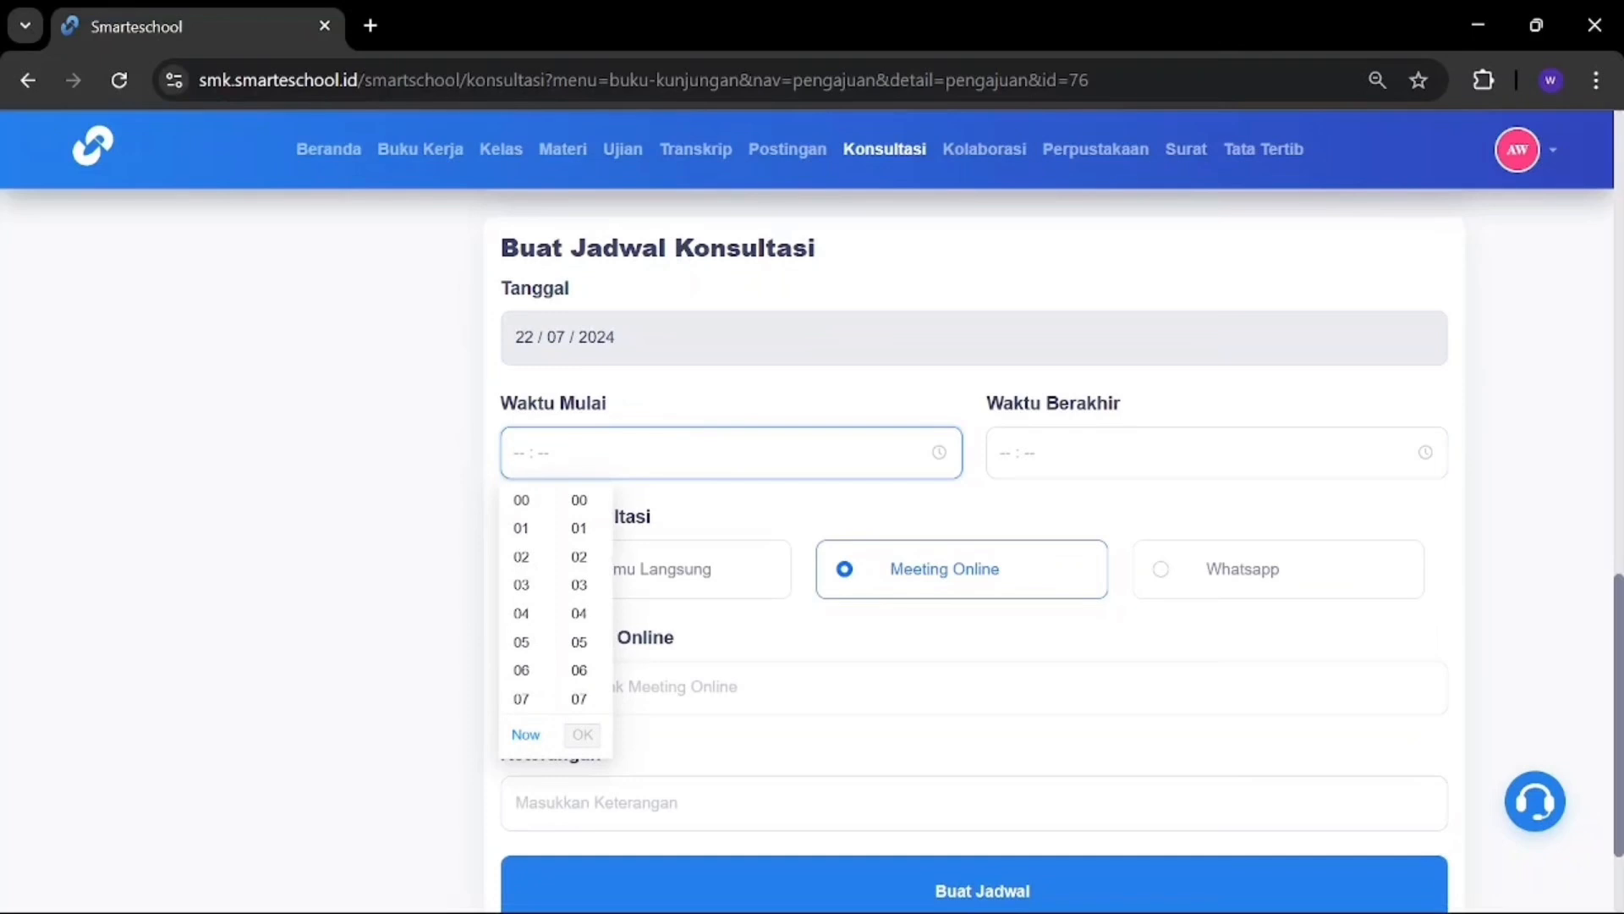
left_click(522, 674)
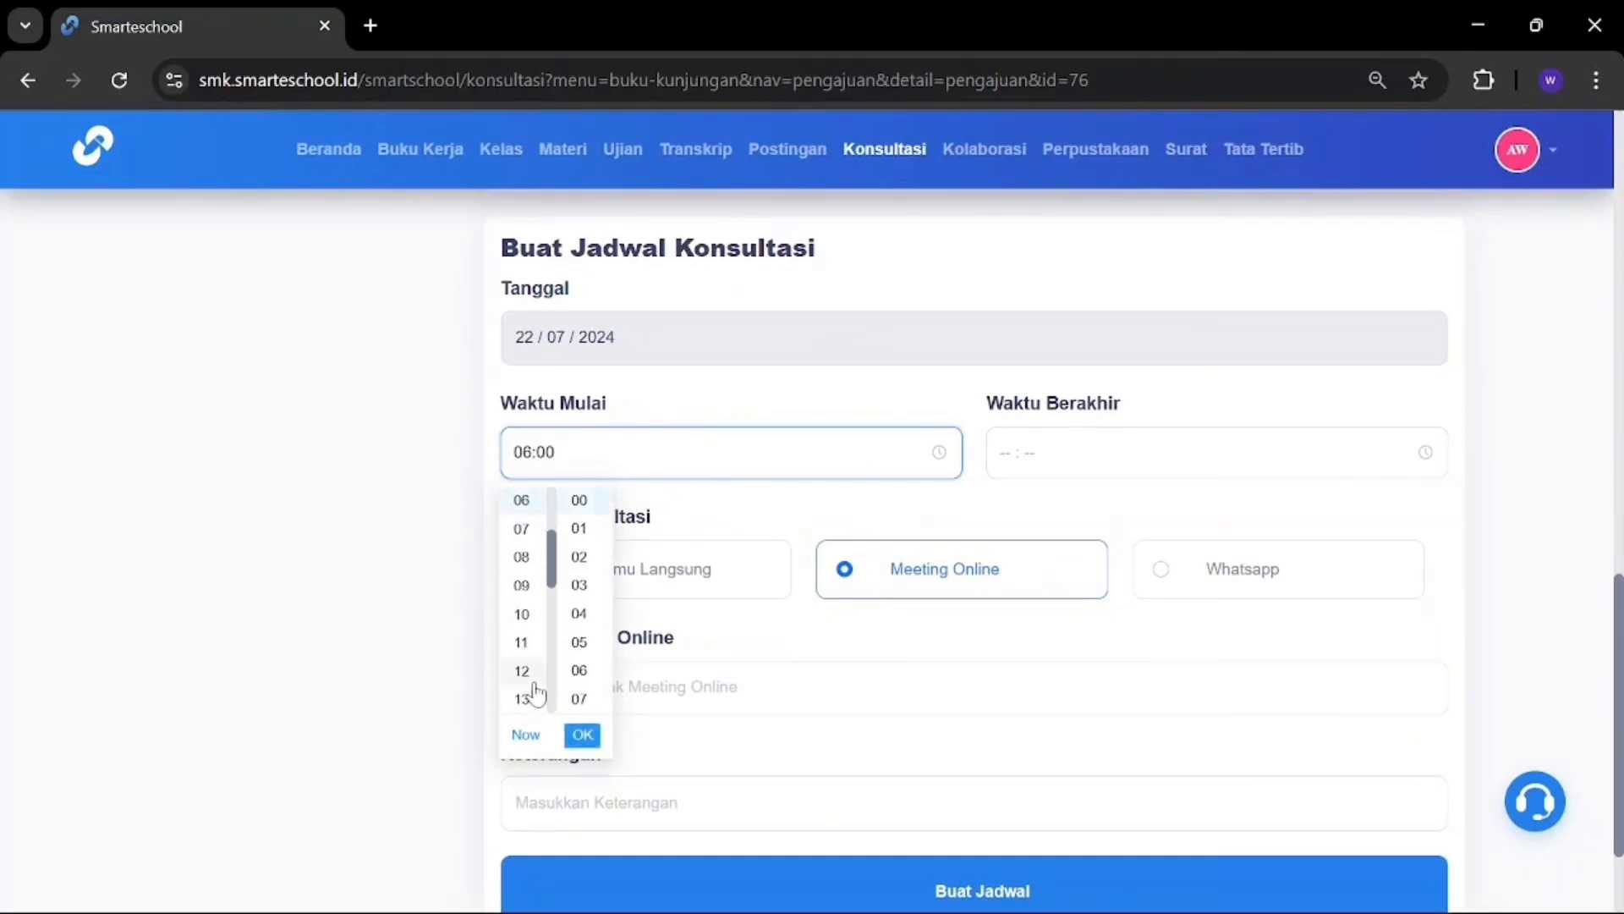
left_click(582, 734)
left_click(1006, 453)
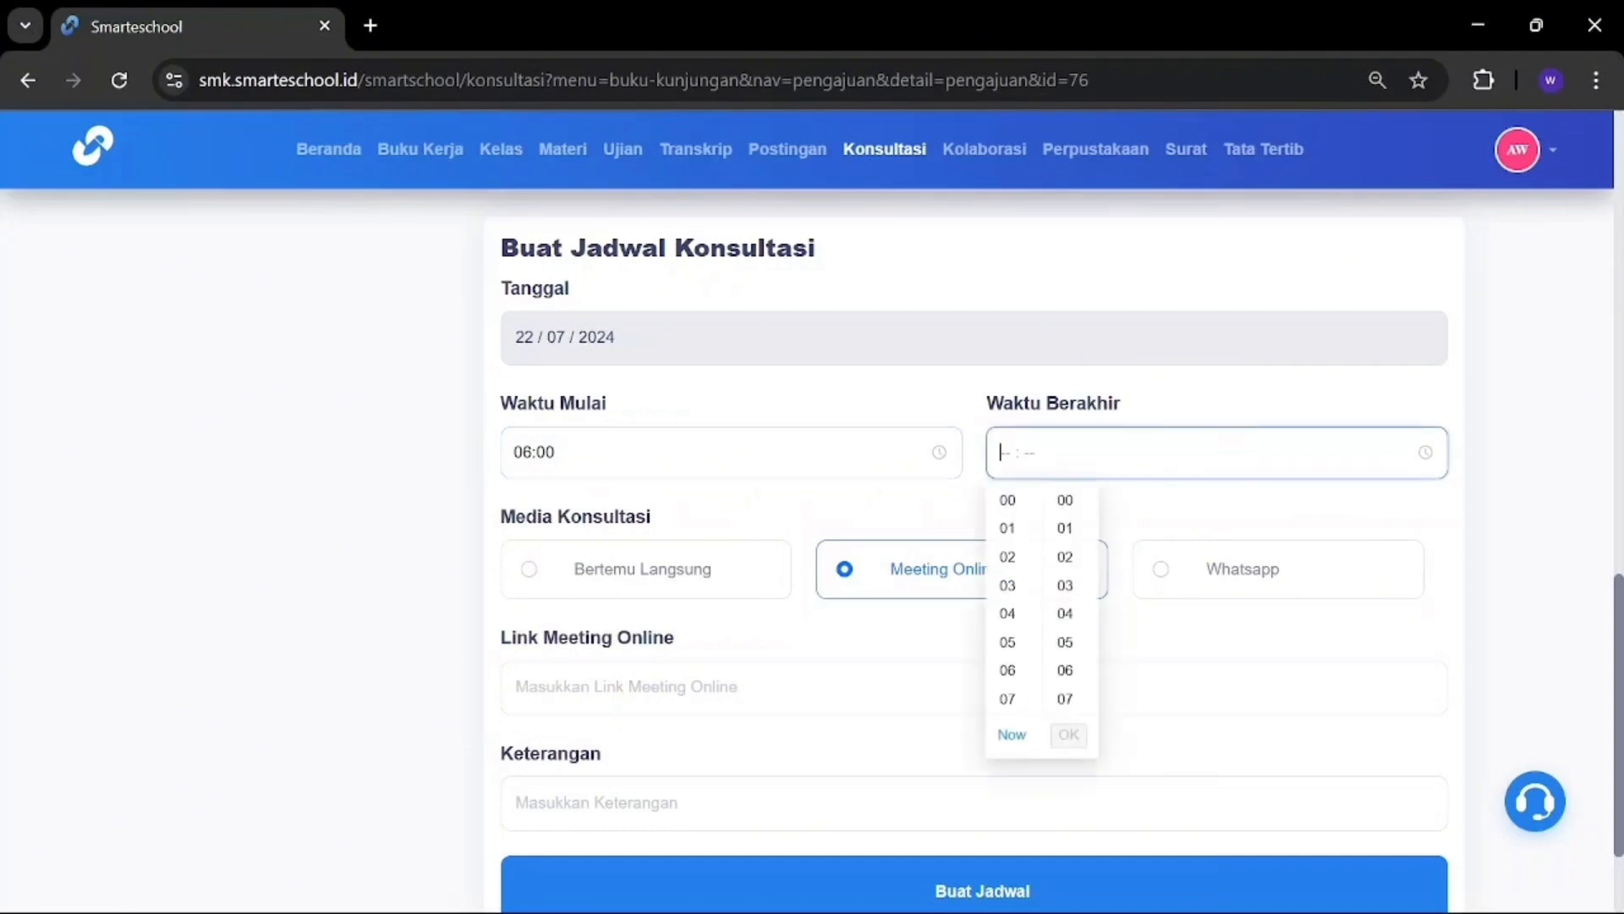
scroll(1028, 631, "down", 4)
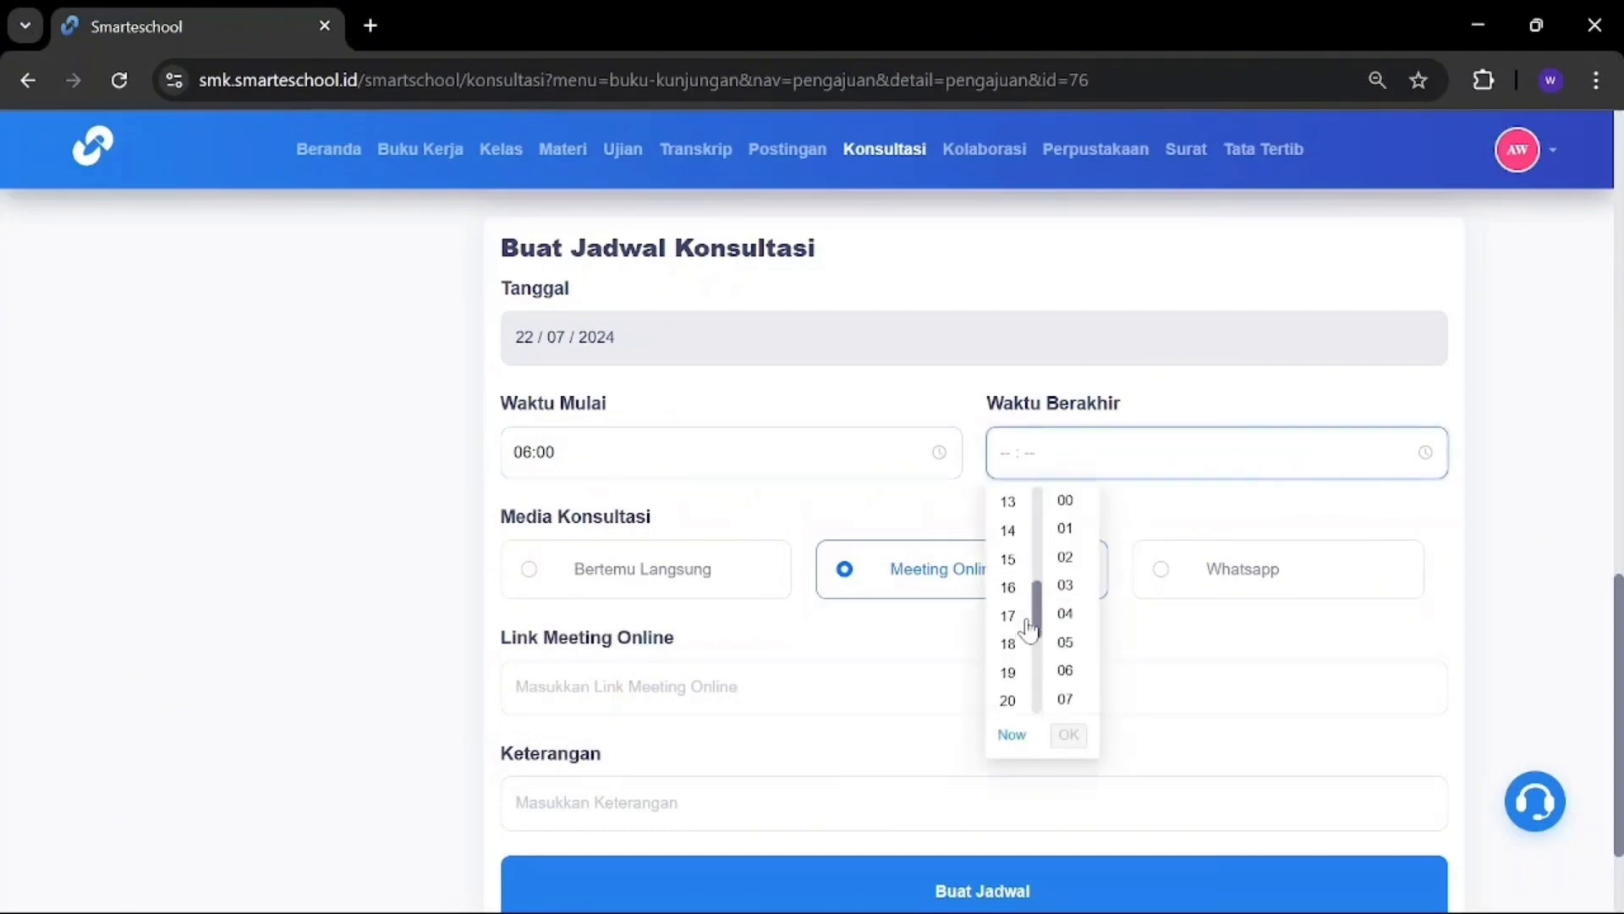
left_click(1011, 502)
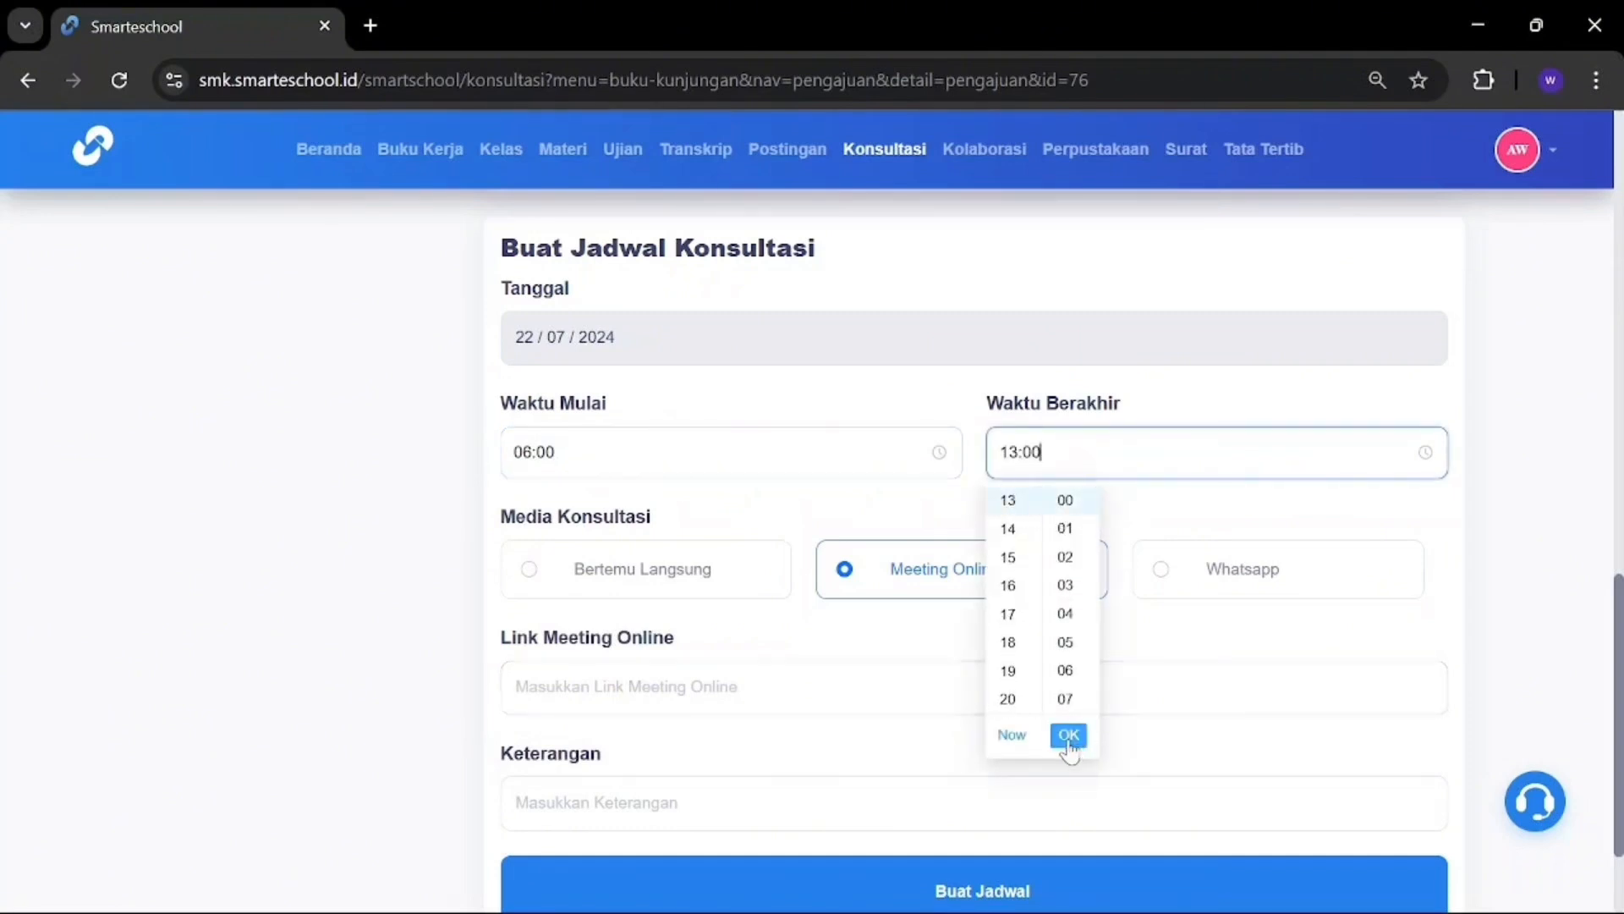
left_click(1068, 734)
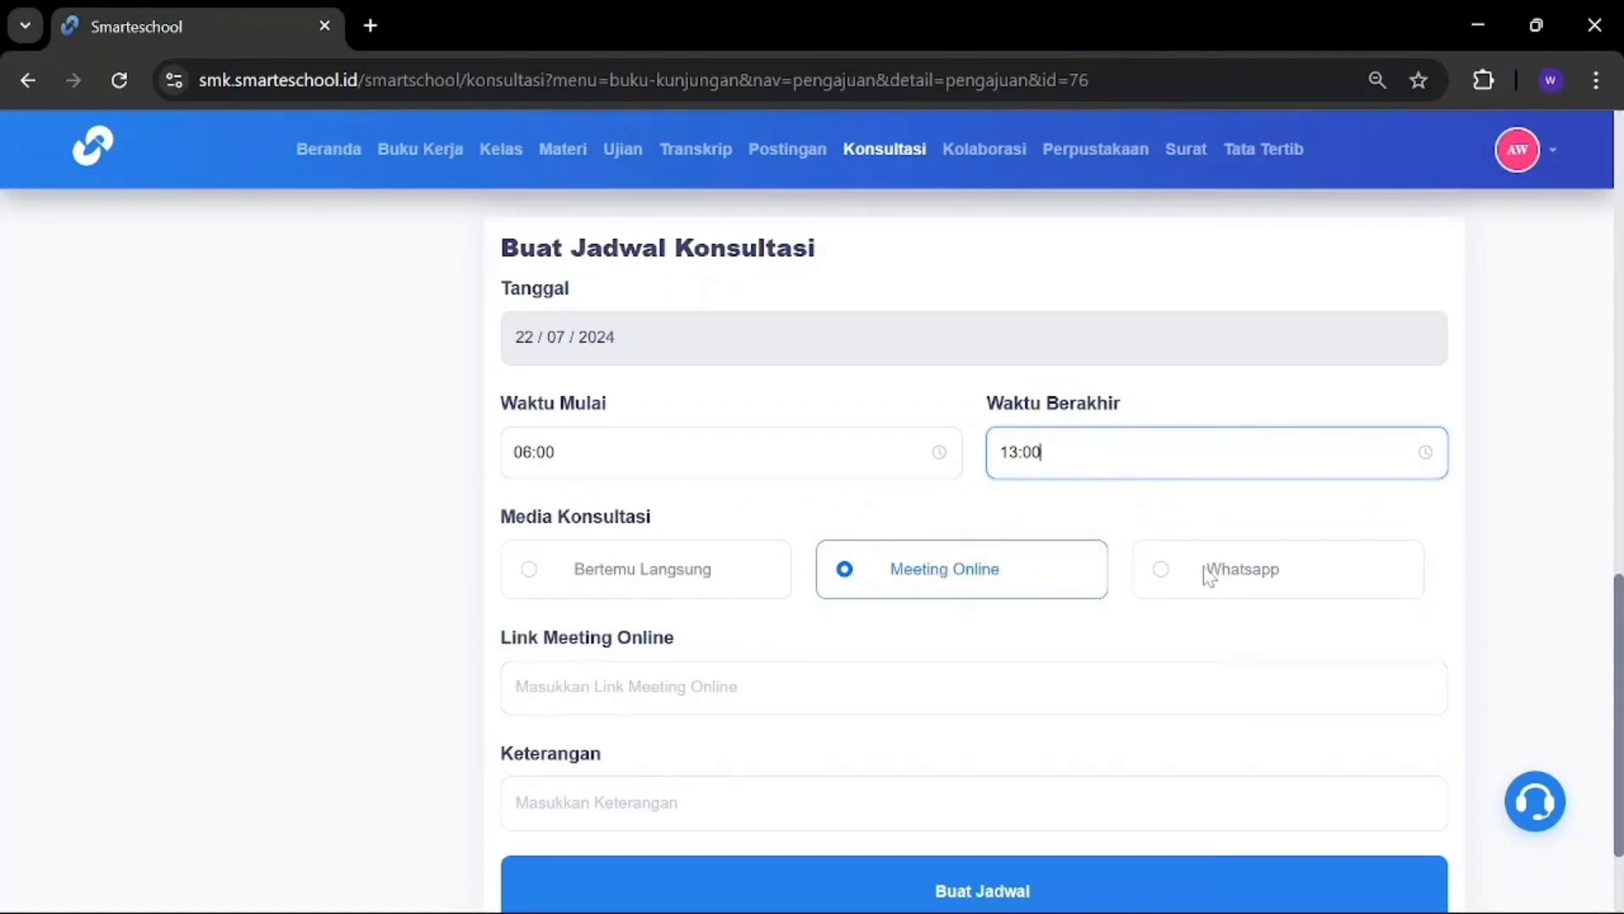
Step: Enter the online meeting link and the note 'konsultasi', then create the schedule
scroll(1031, 581, "down", 2)
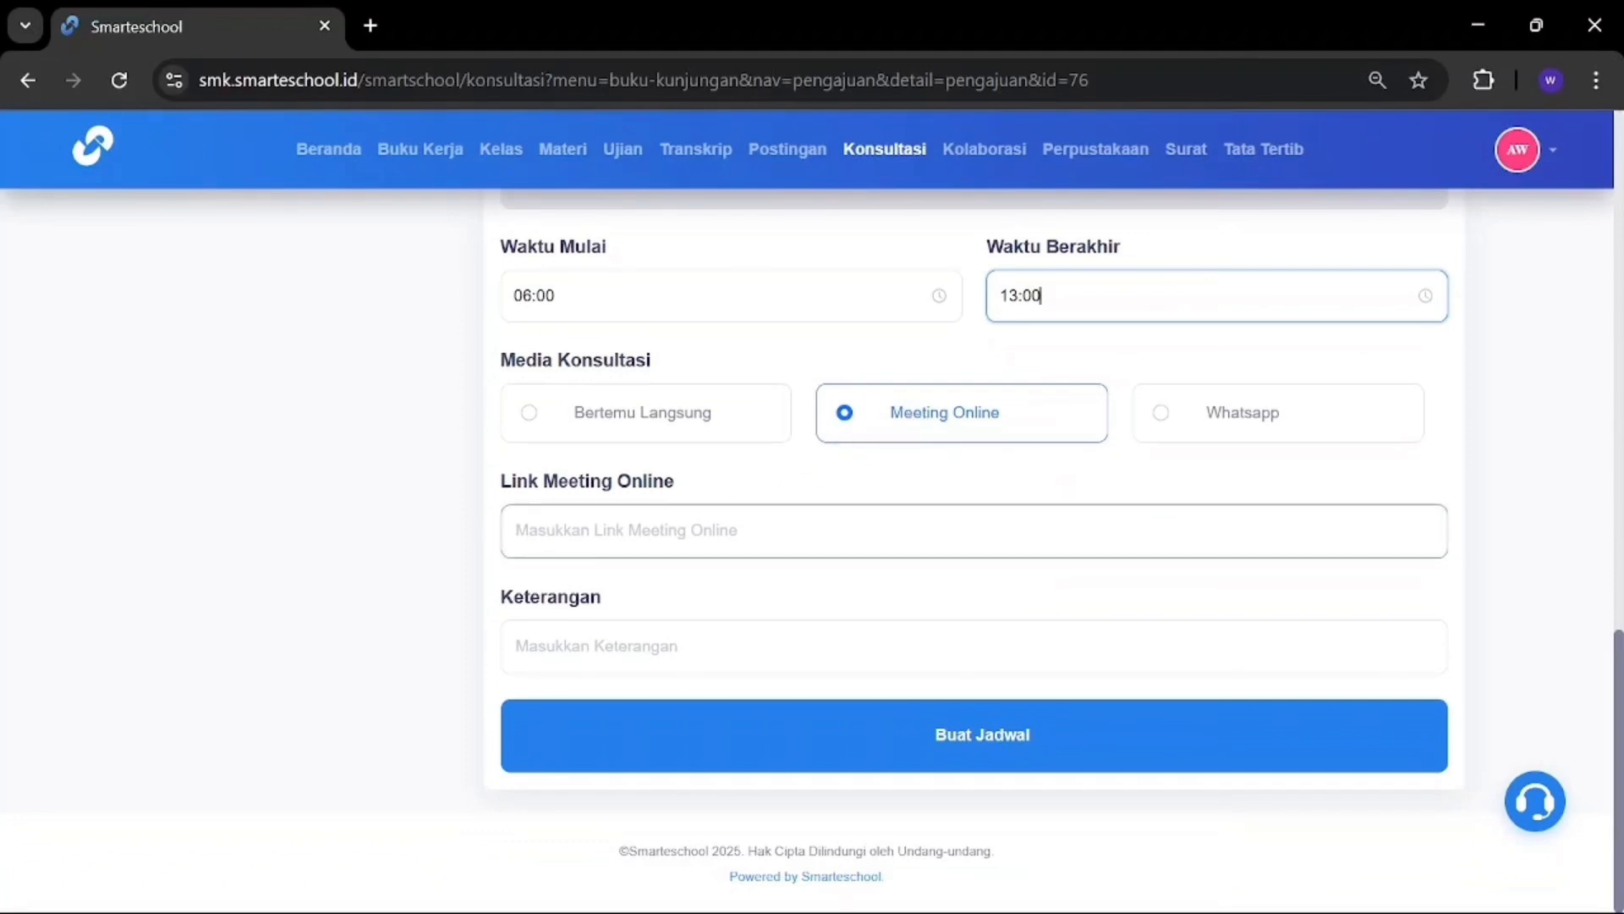
left_click(929, 538)
type("https//linkmeet")
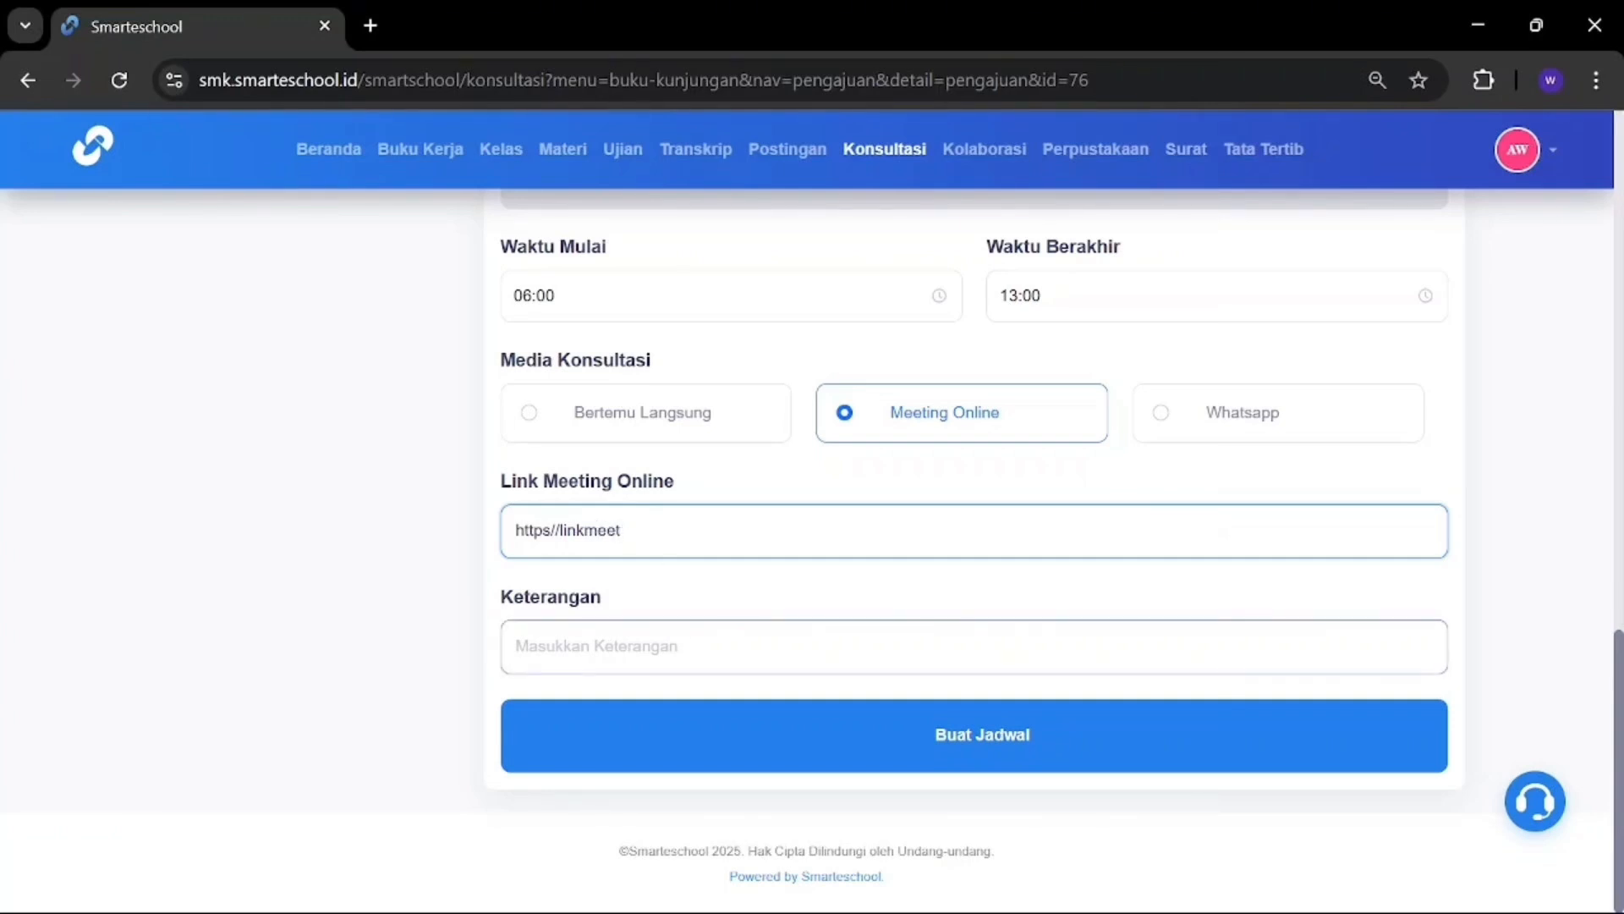
left_click(515, 646)
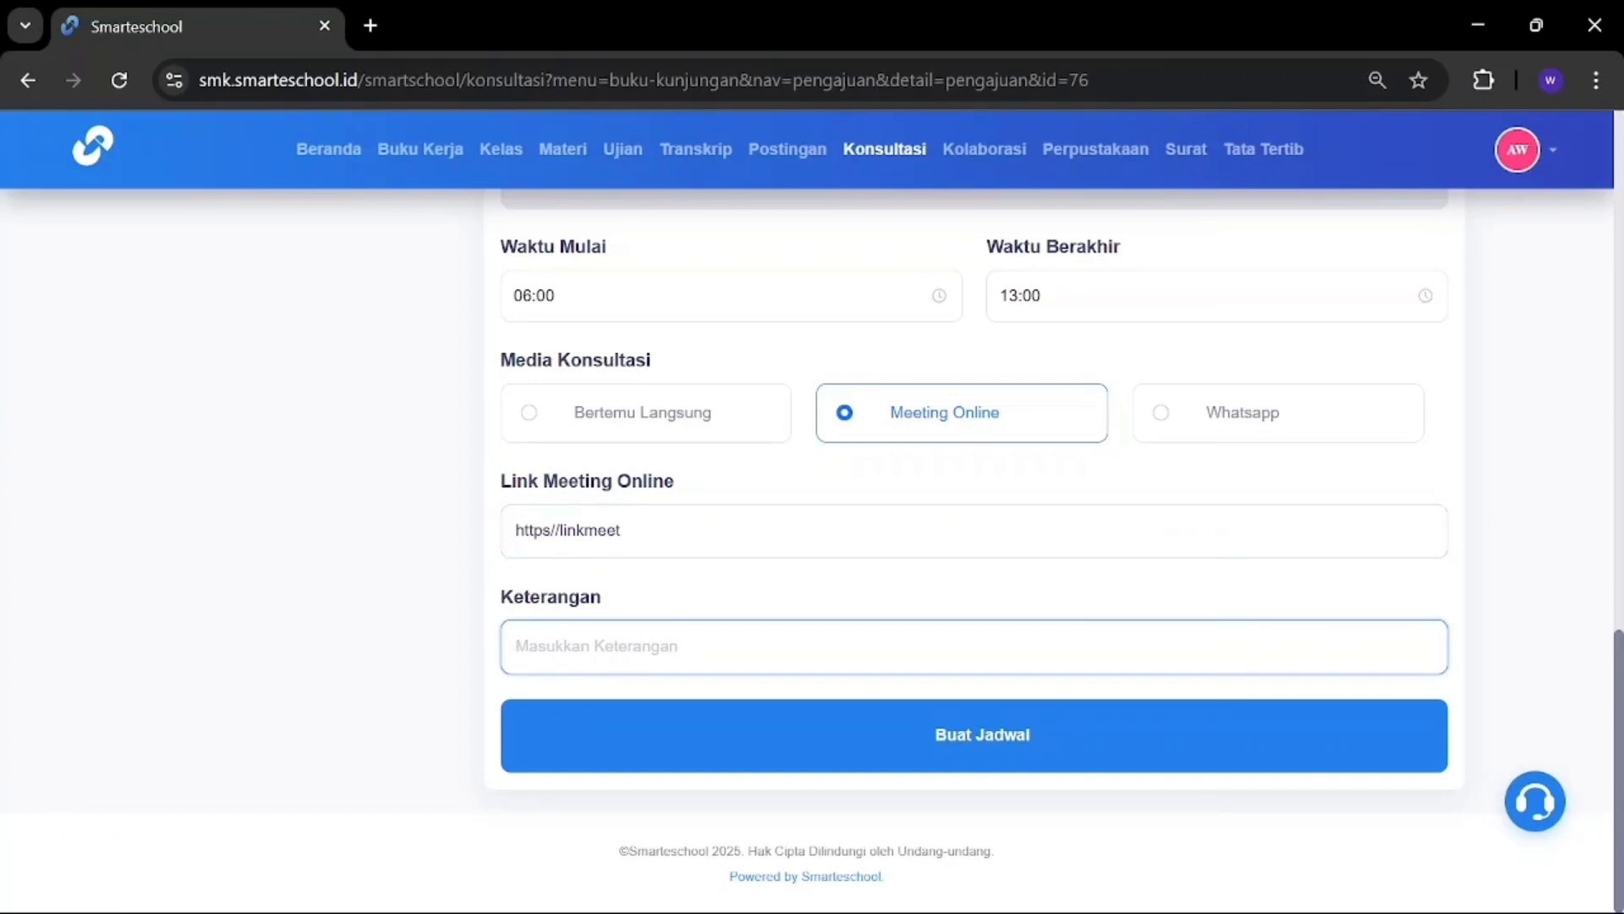
type("konsultasi")
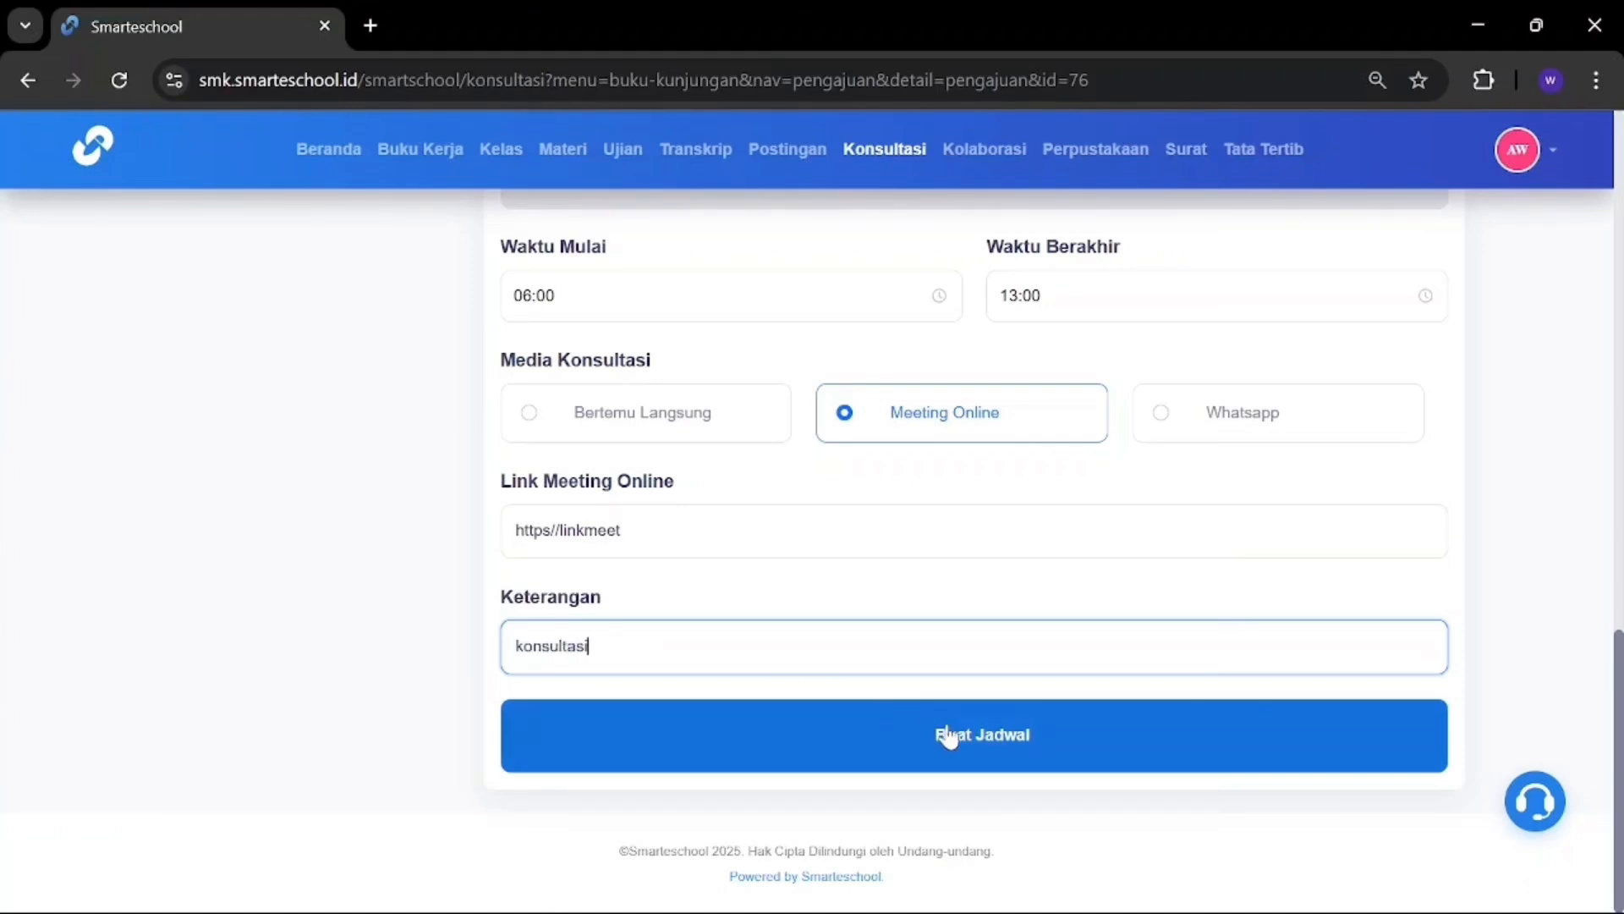
left_click(1006, 729)
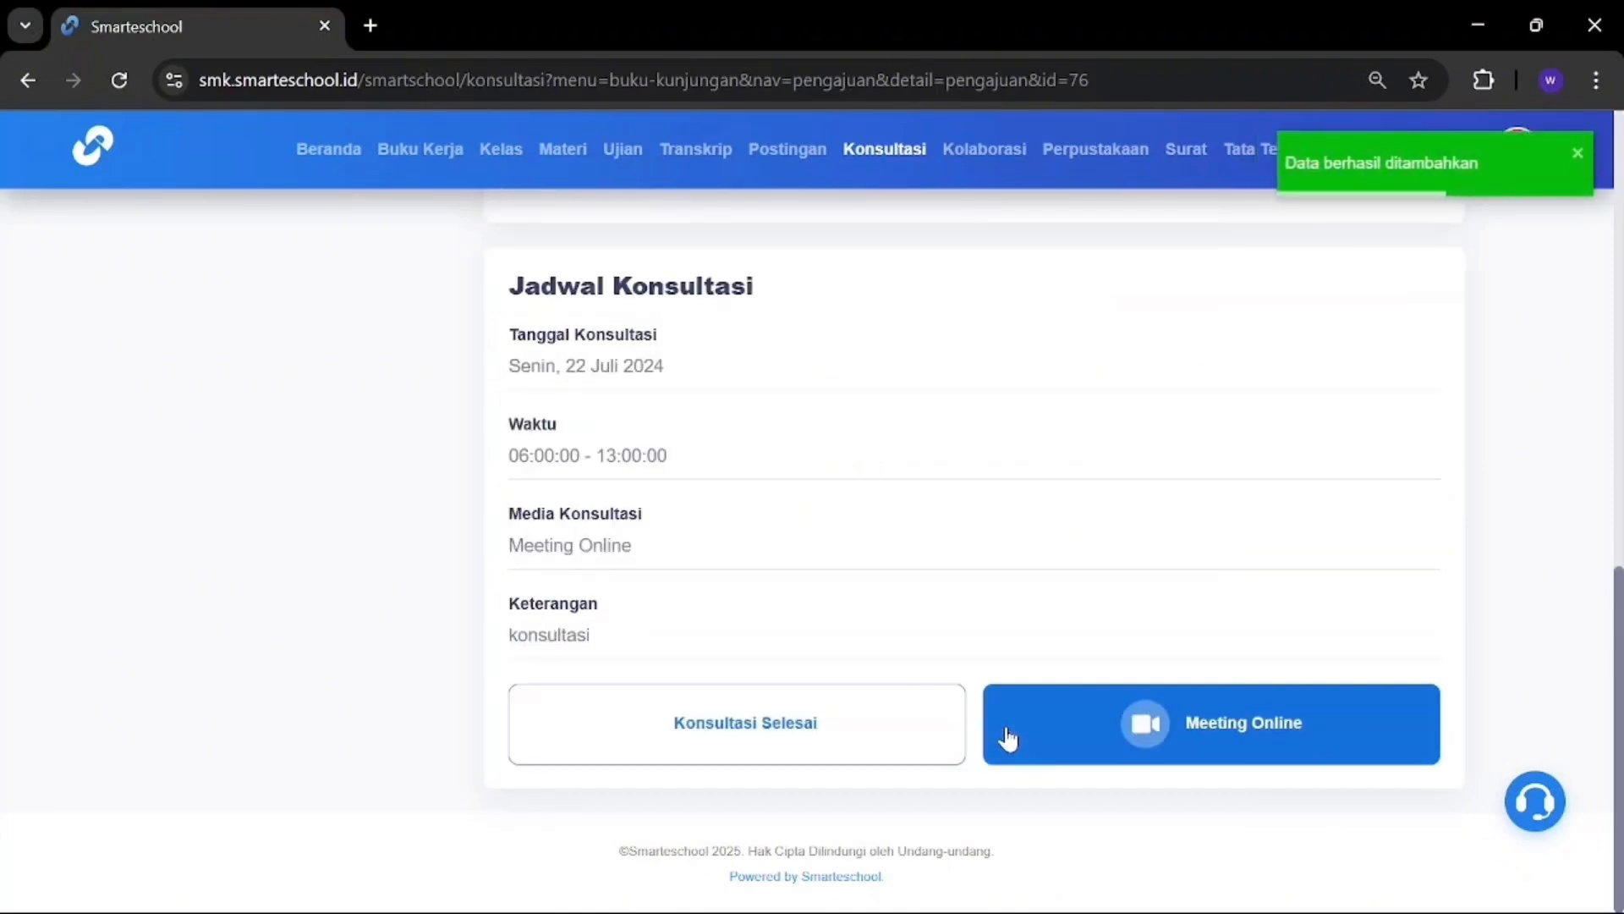
Step: Click Konsultasi Selesai on SISWA 1's Mau curhat schedule
scroll(991, 455, "up", 7)
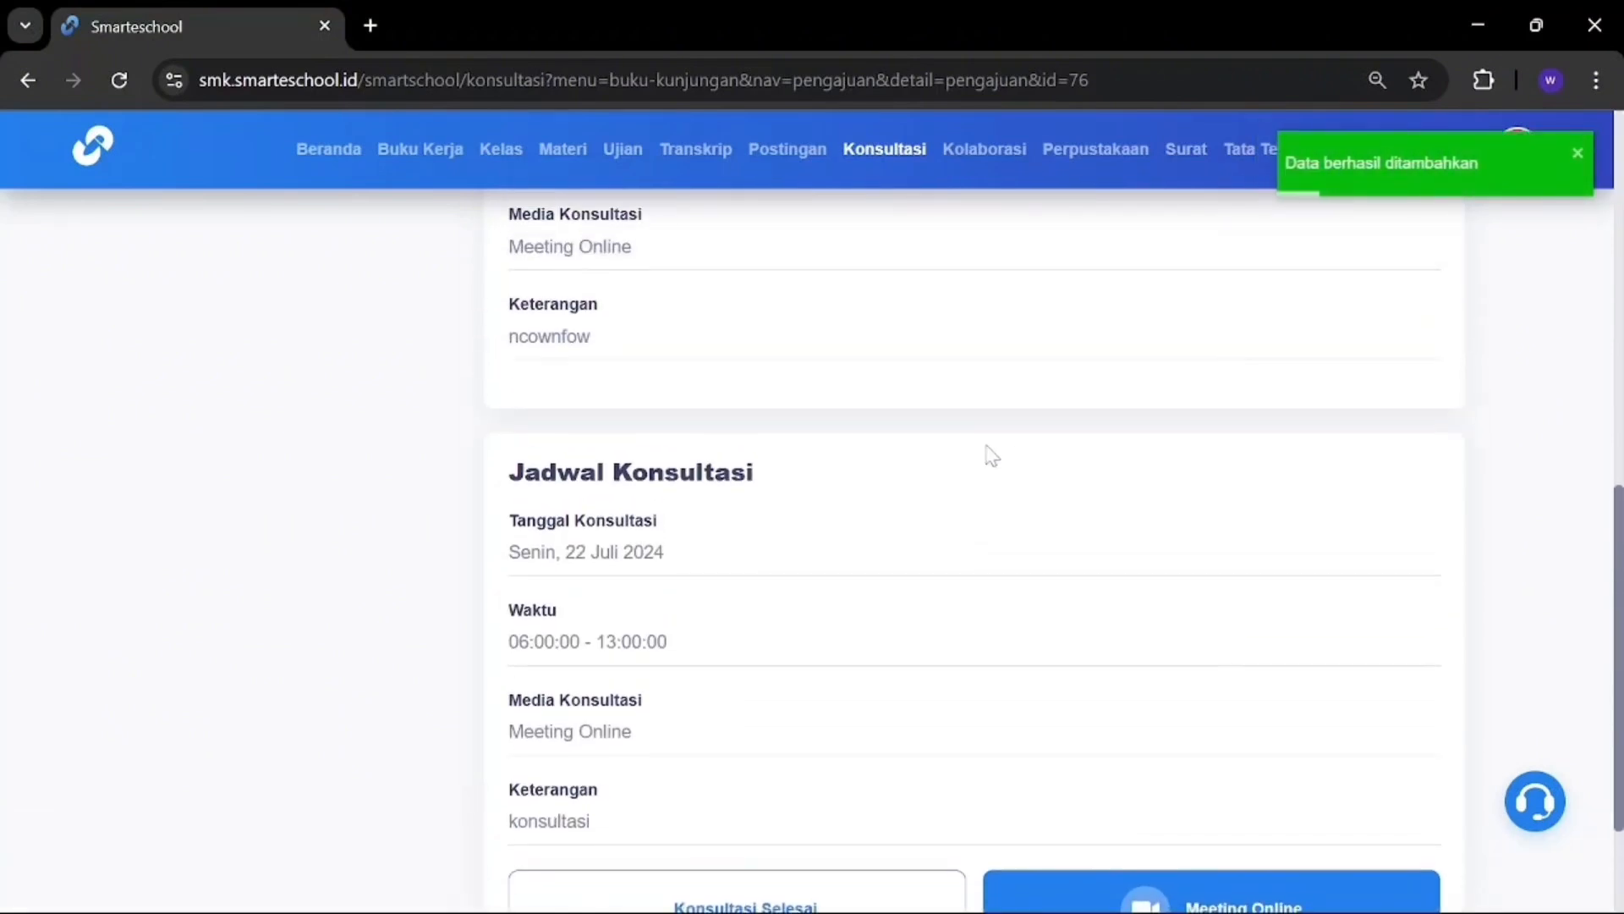
scroll(991, 455, "down", 7)
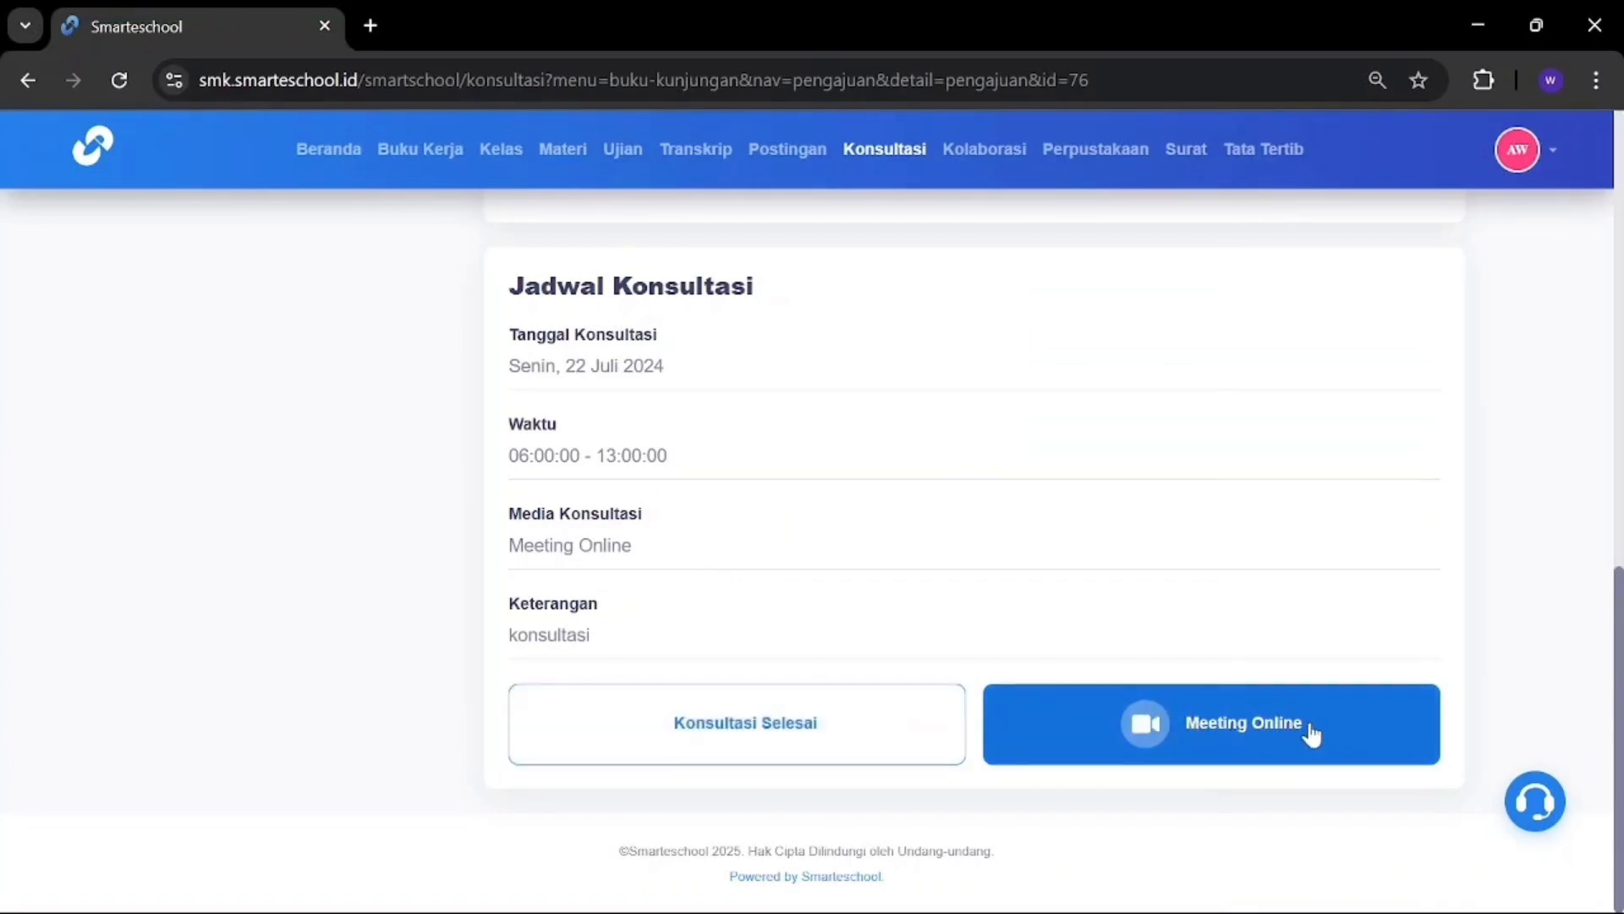
left_click(777, 738)
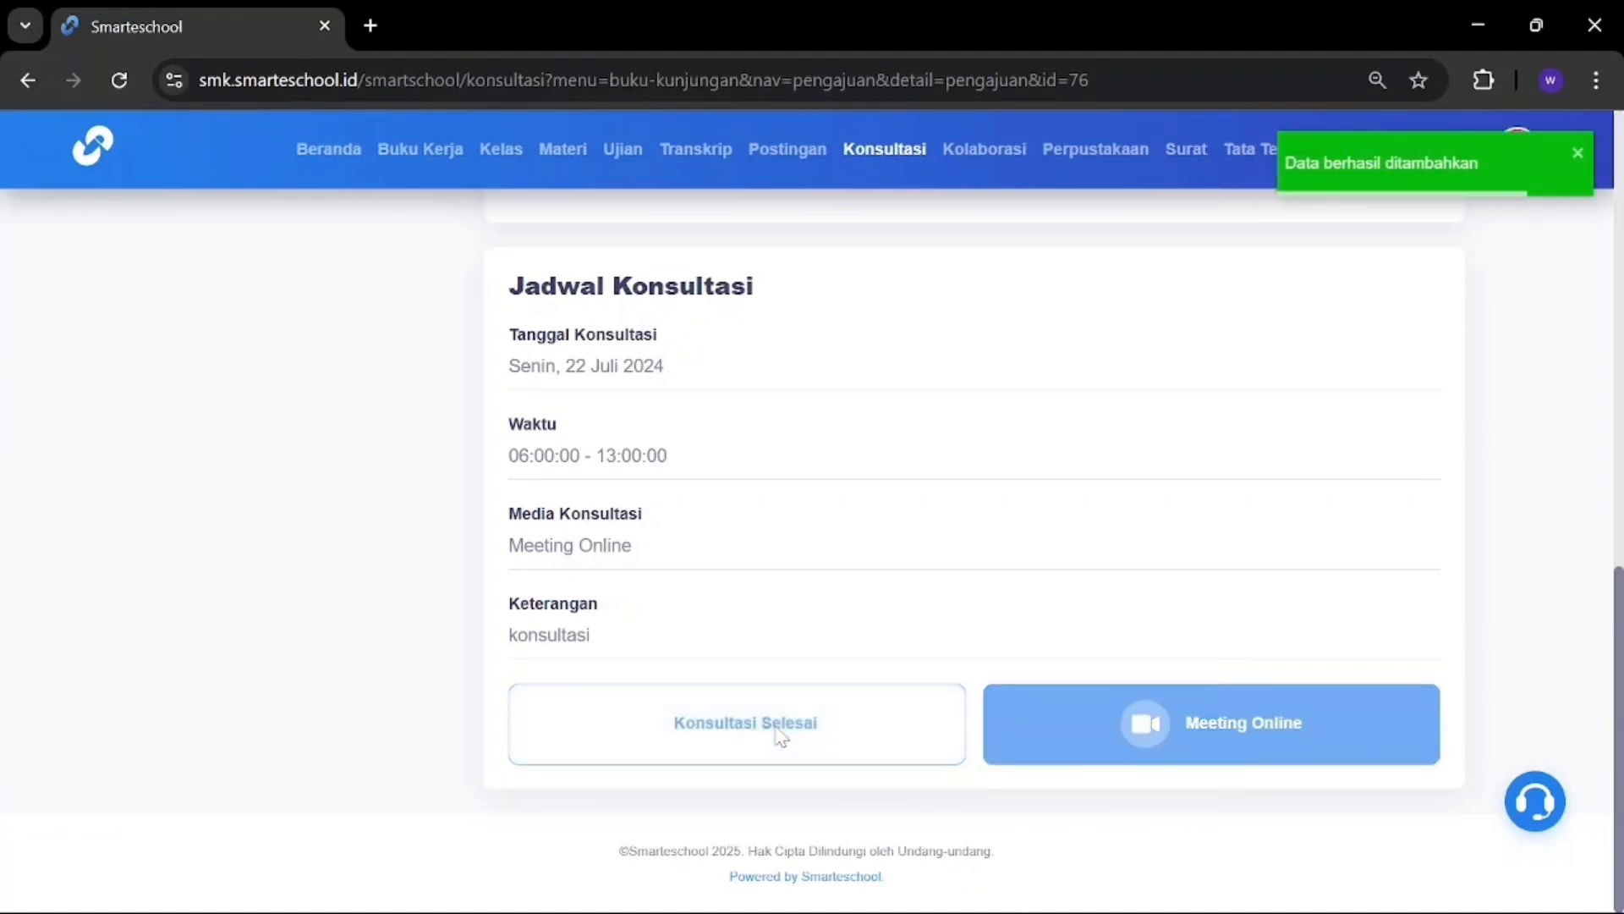
scroll(898, 533, "up", 12)
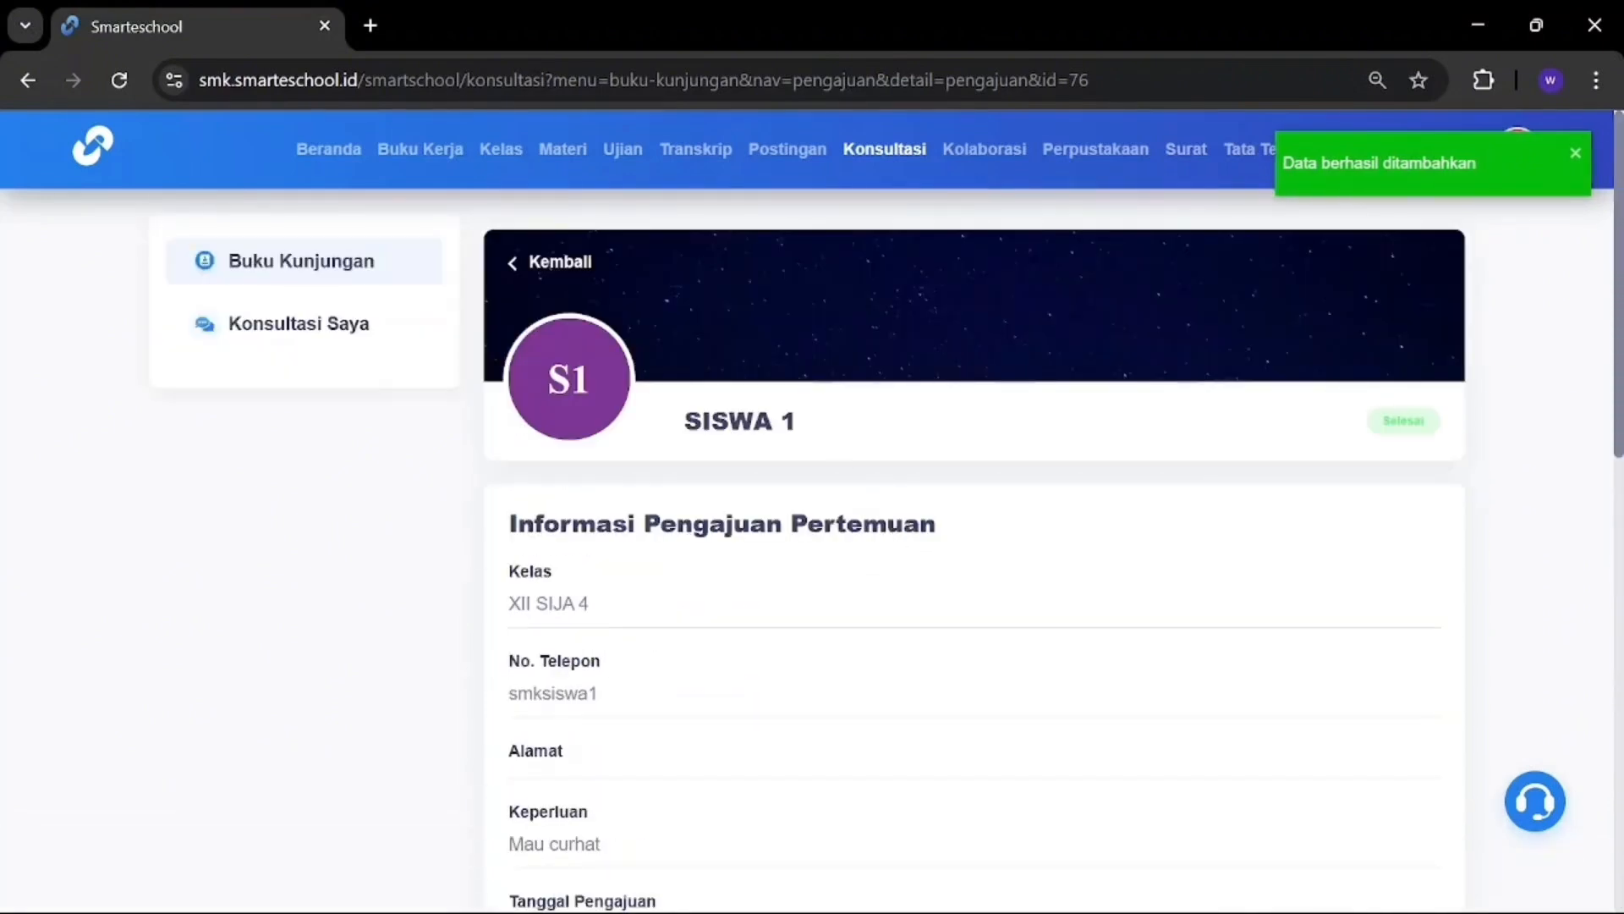
Step: Back in Buku Kunjungan, check the Diterima, Ditolak and Selesai tabs
left_click(308, 263)
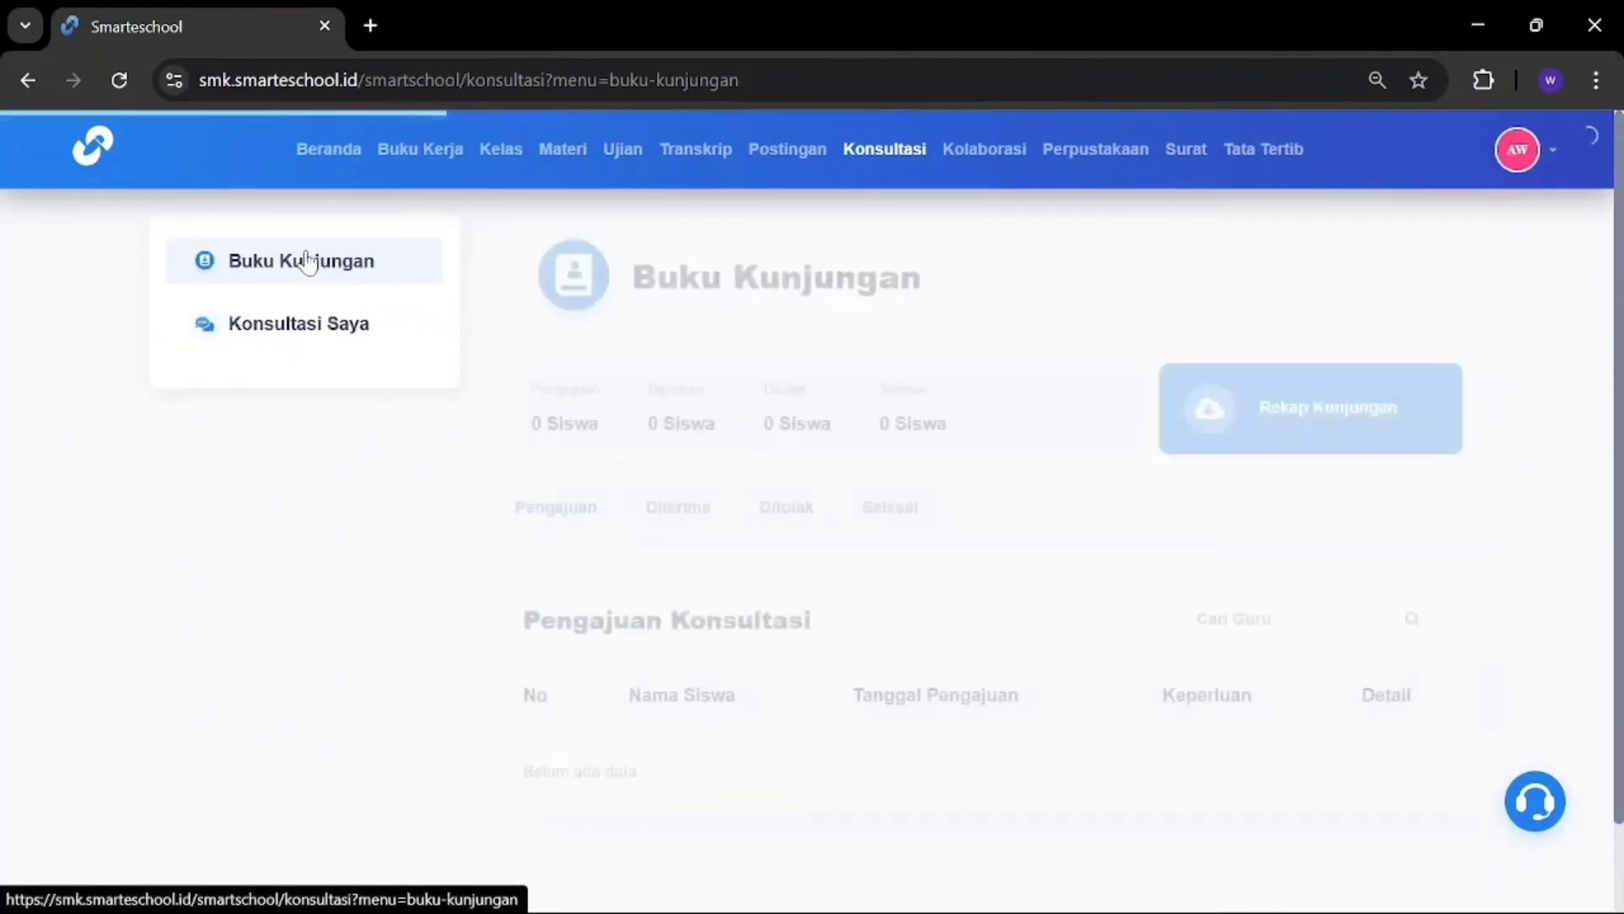
scroll(838, 662, "down", 1)
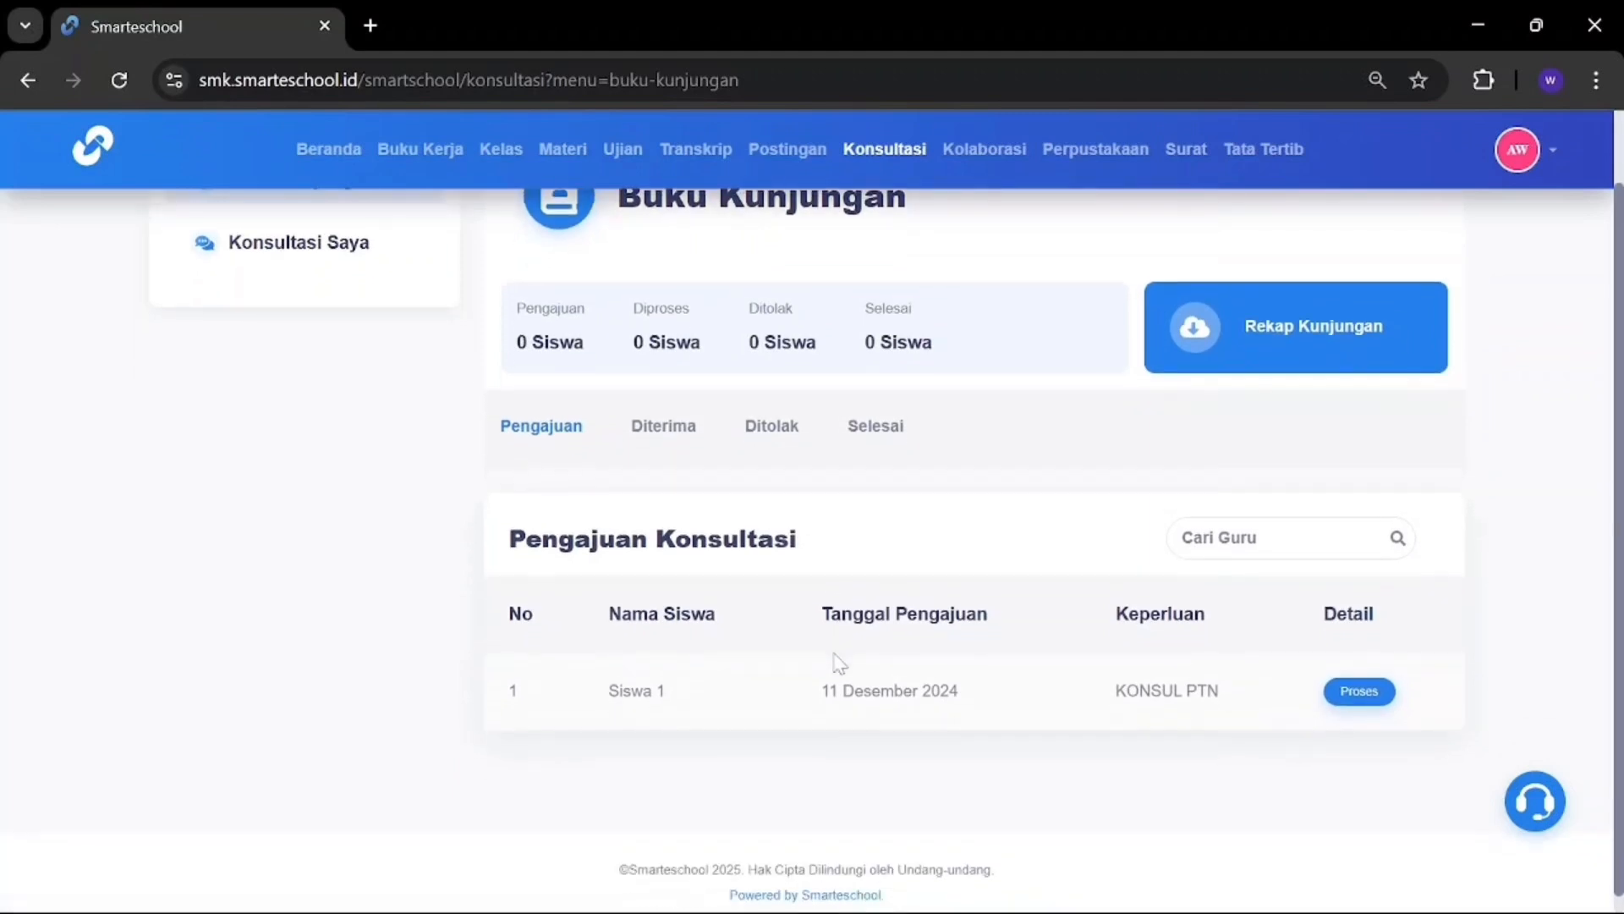
scroll(838, 662, "up", 1)
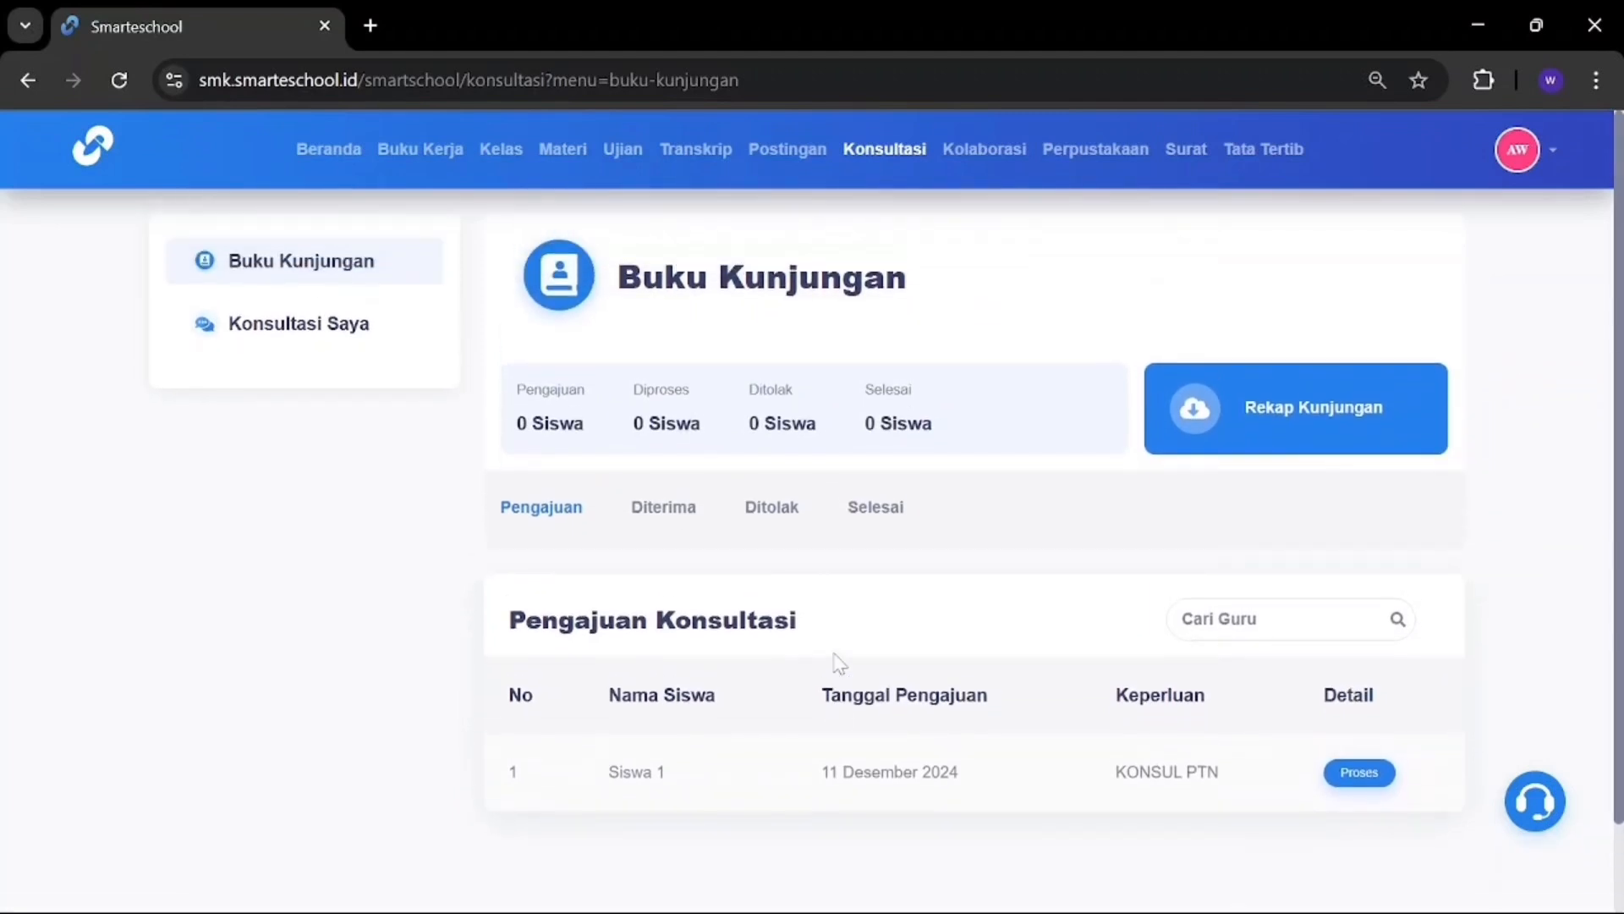
left_click(668, 509)
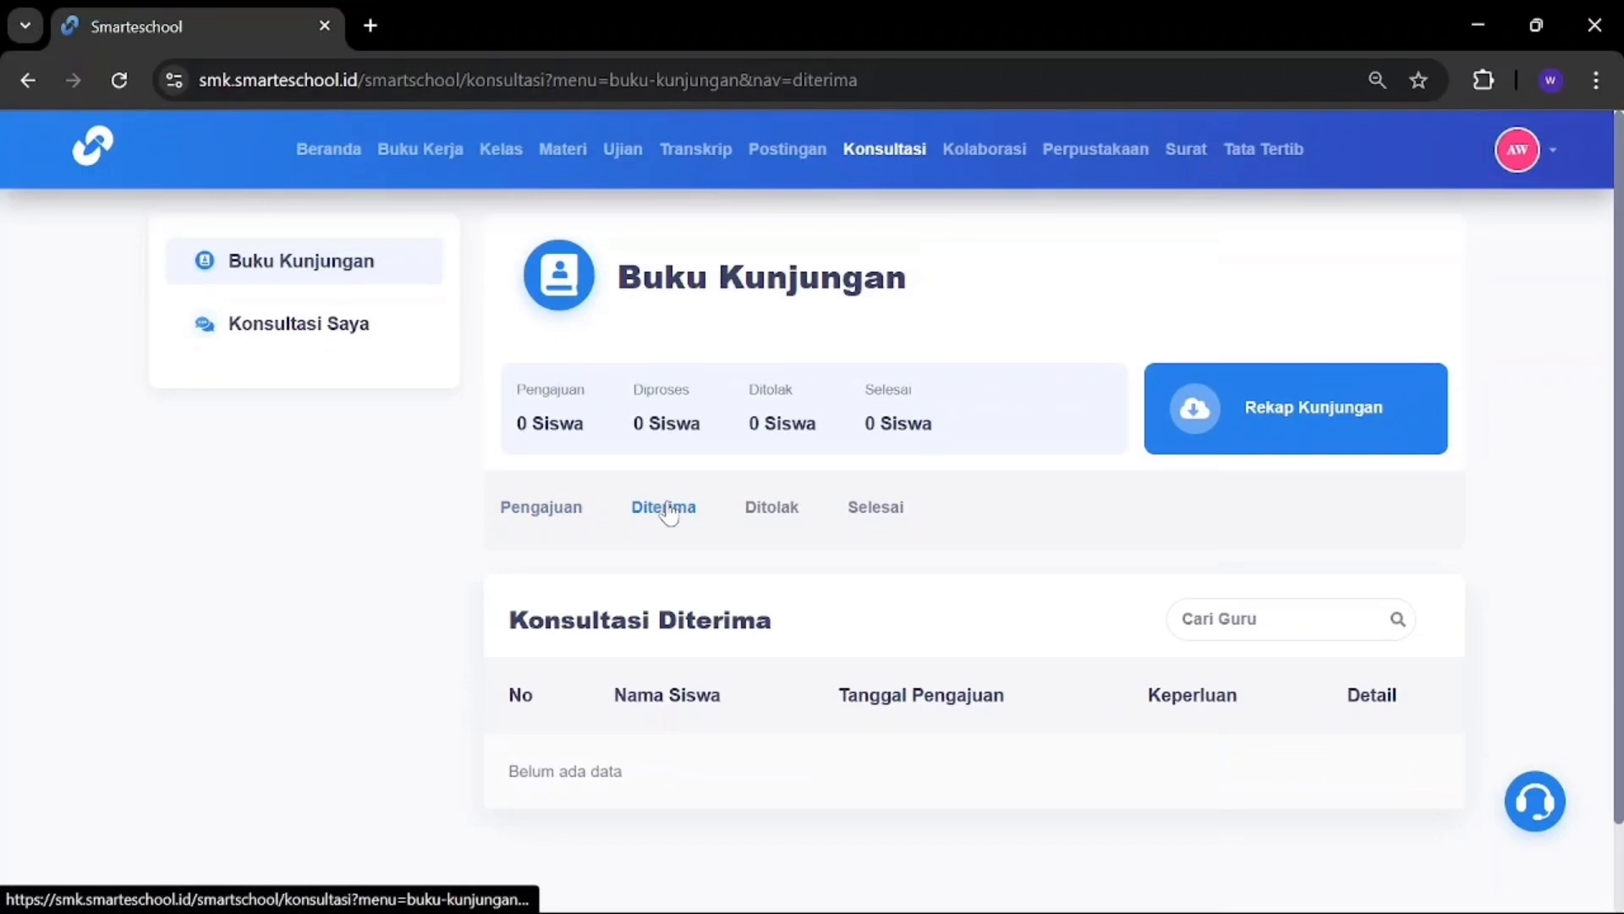
left_click(773, 514)
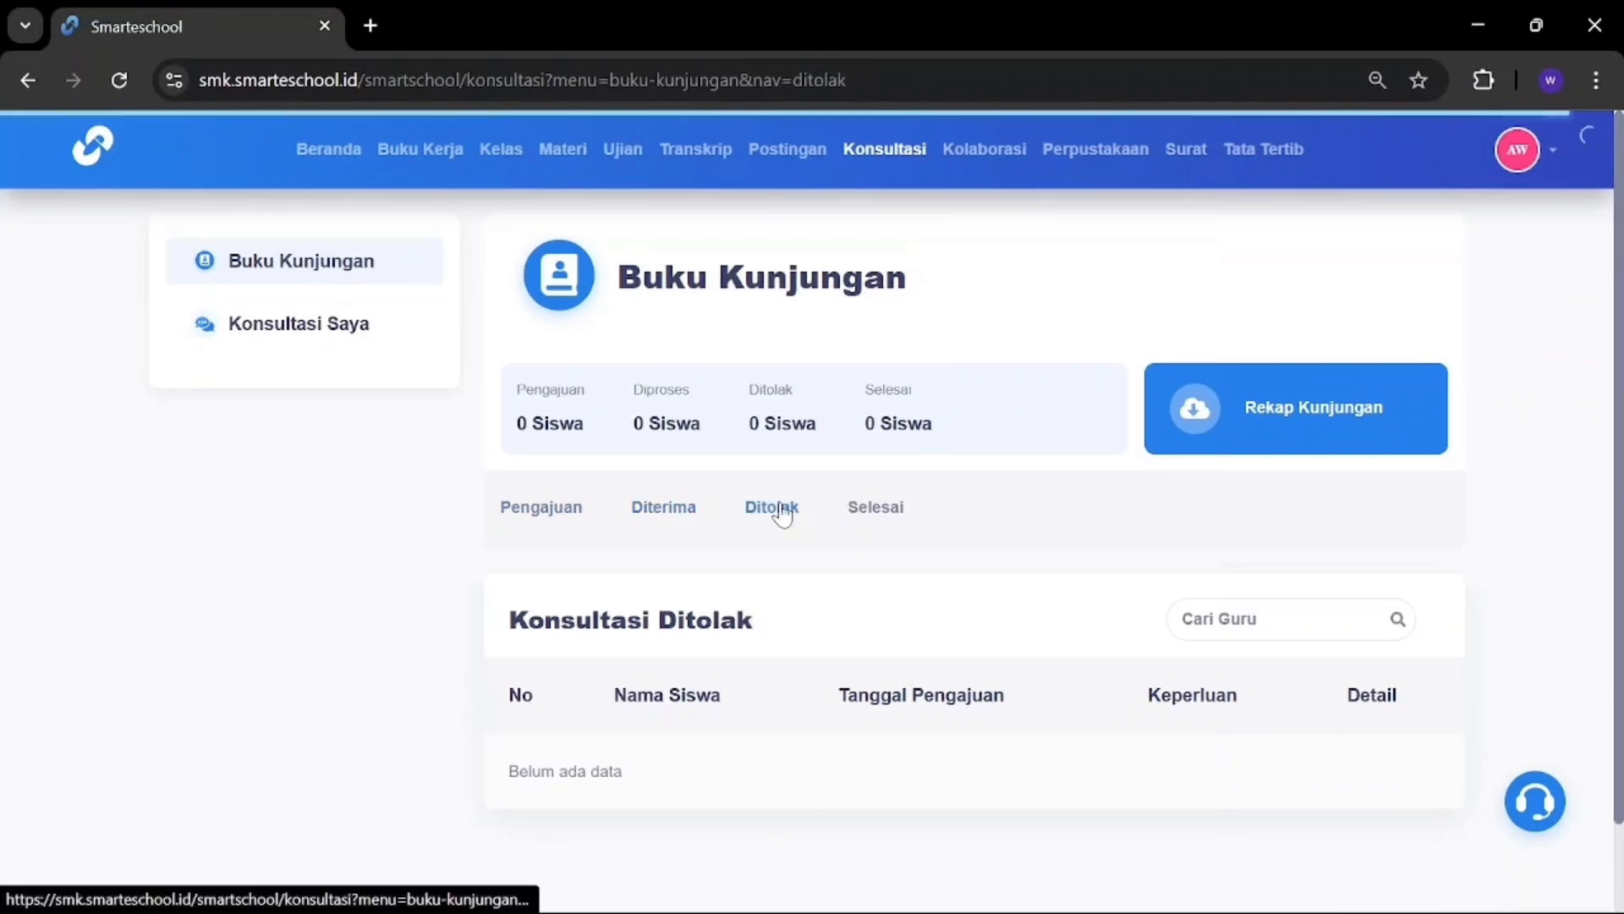
left_click(872, 517)
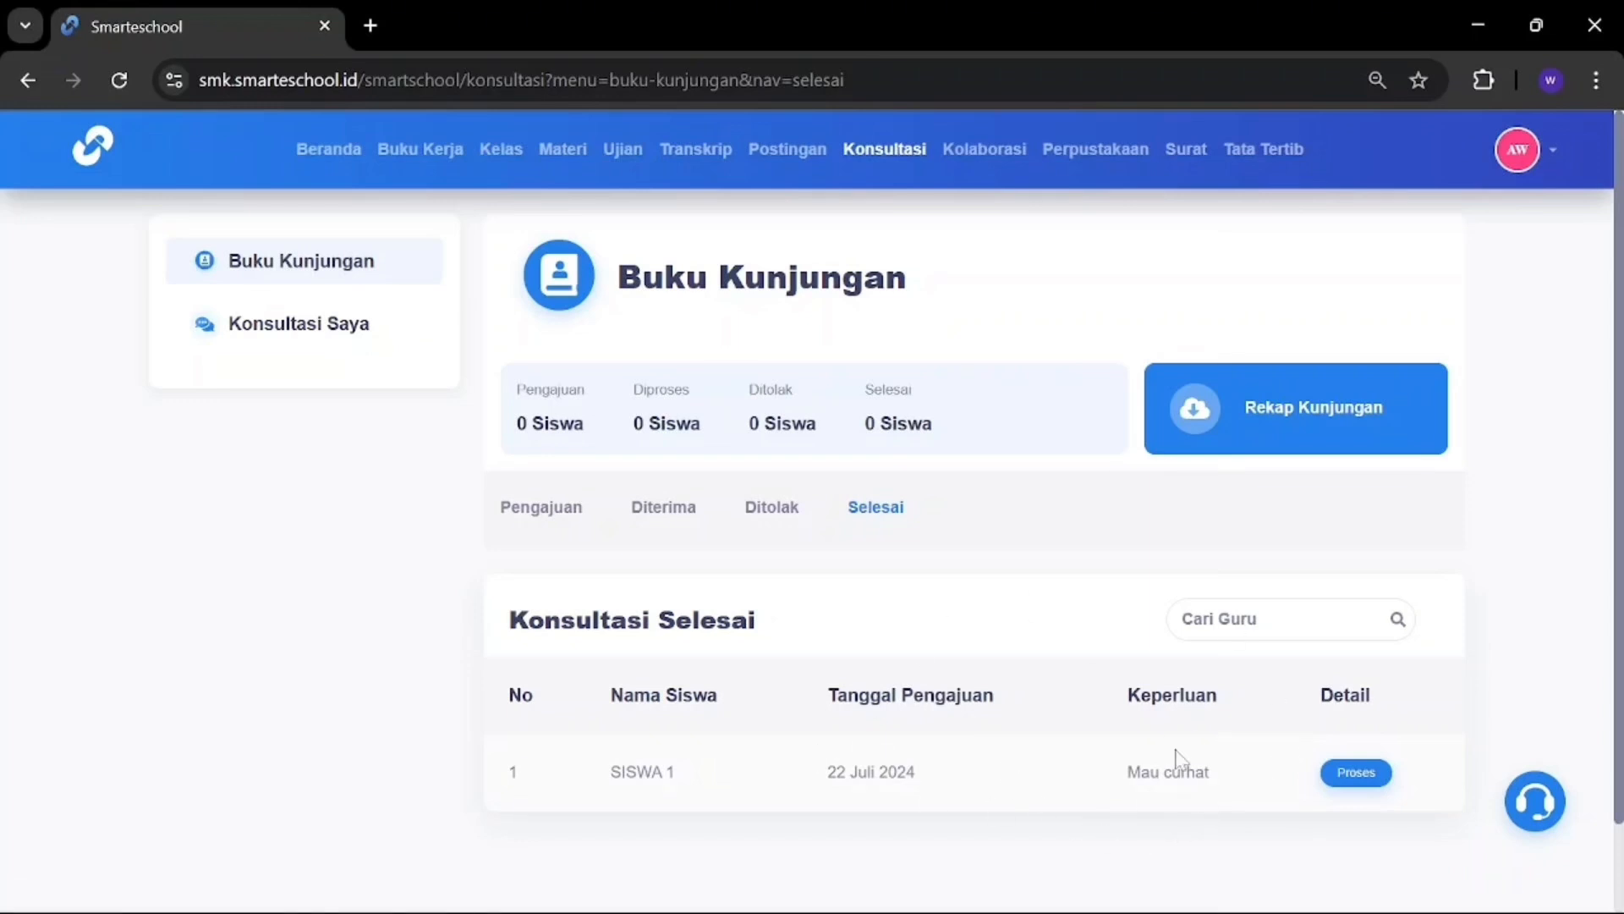
Step: In Konsultasi Saya, view Akan Datang and then the Selesai list
left_click(329, 333)
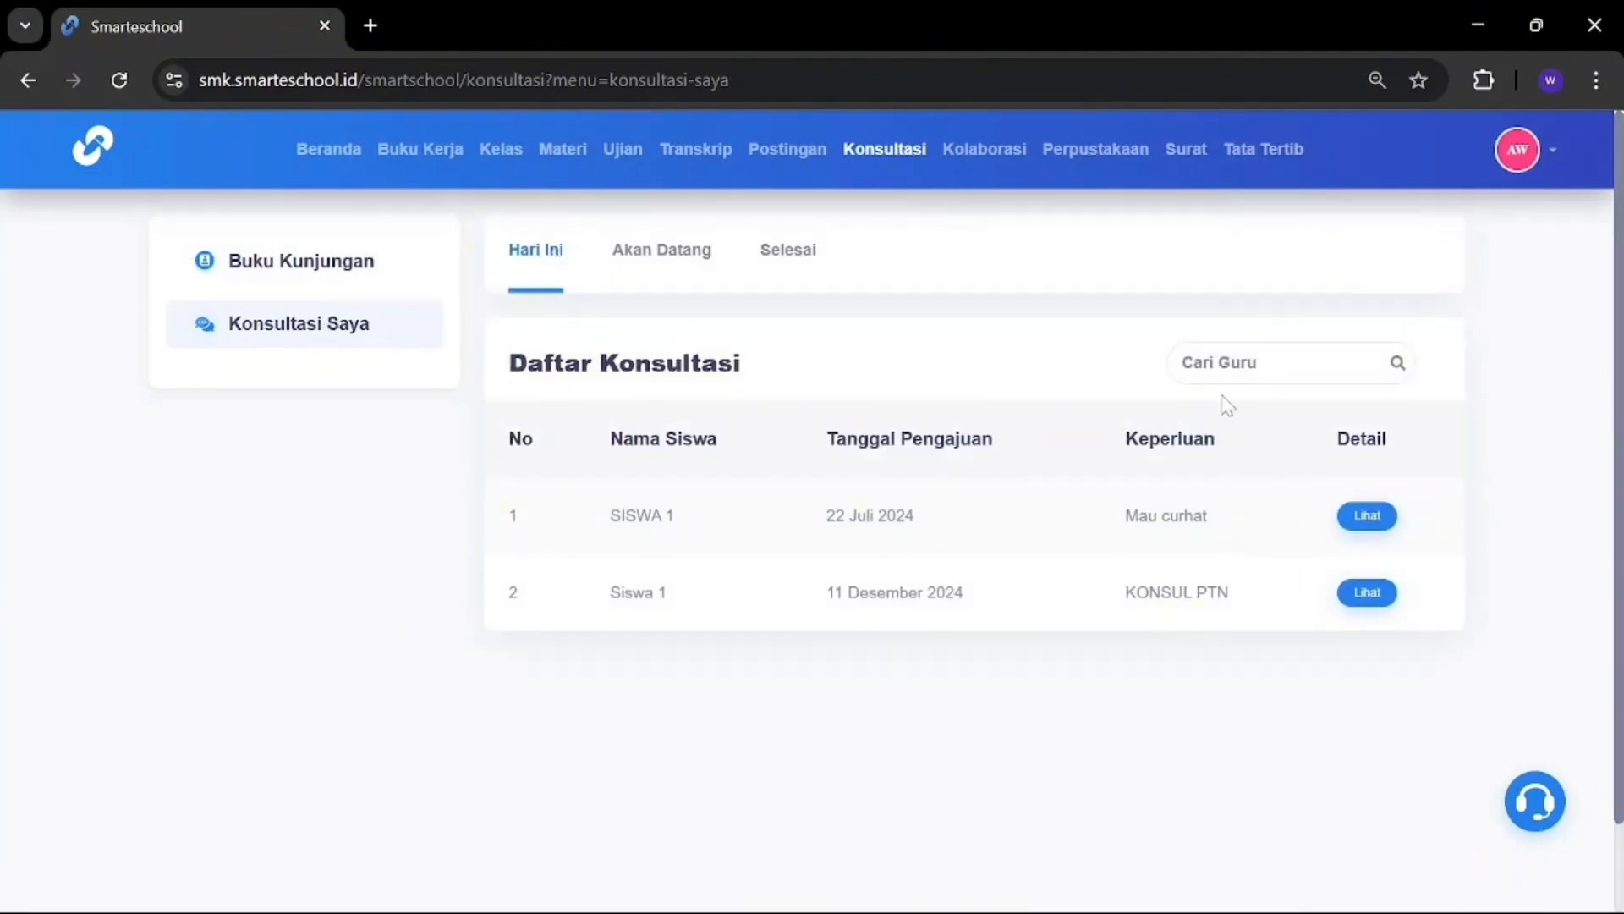
left_click(1227, 363)
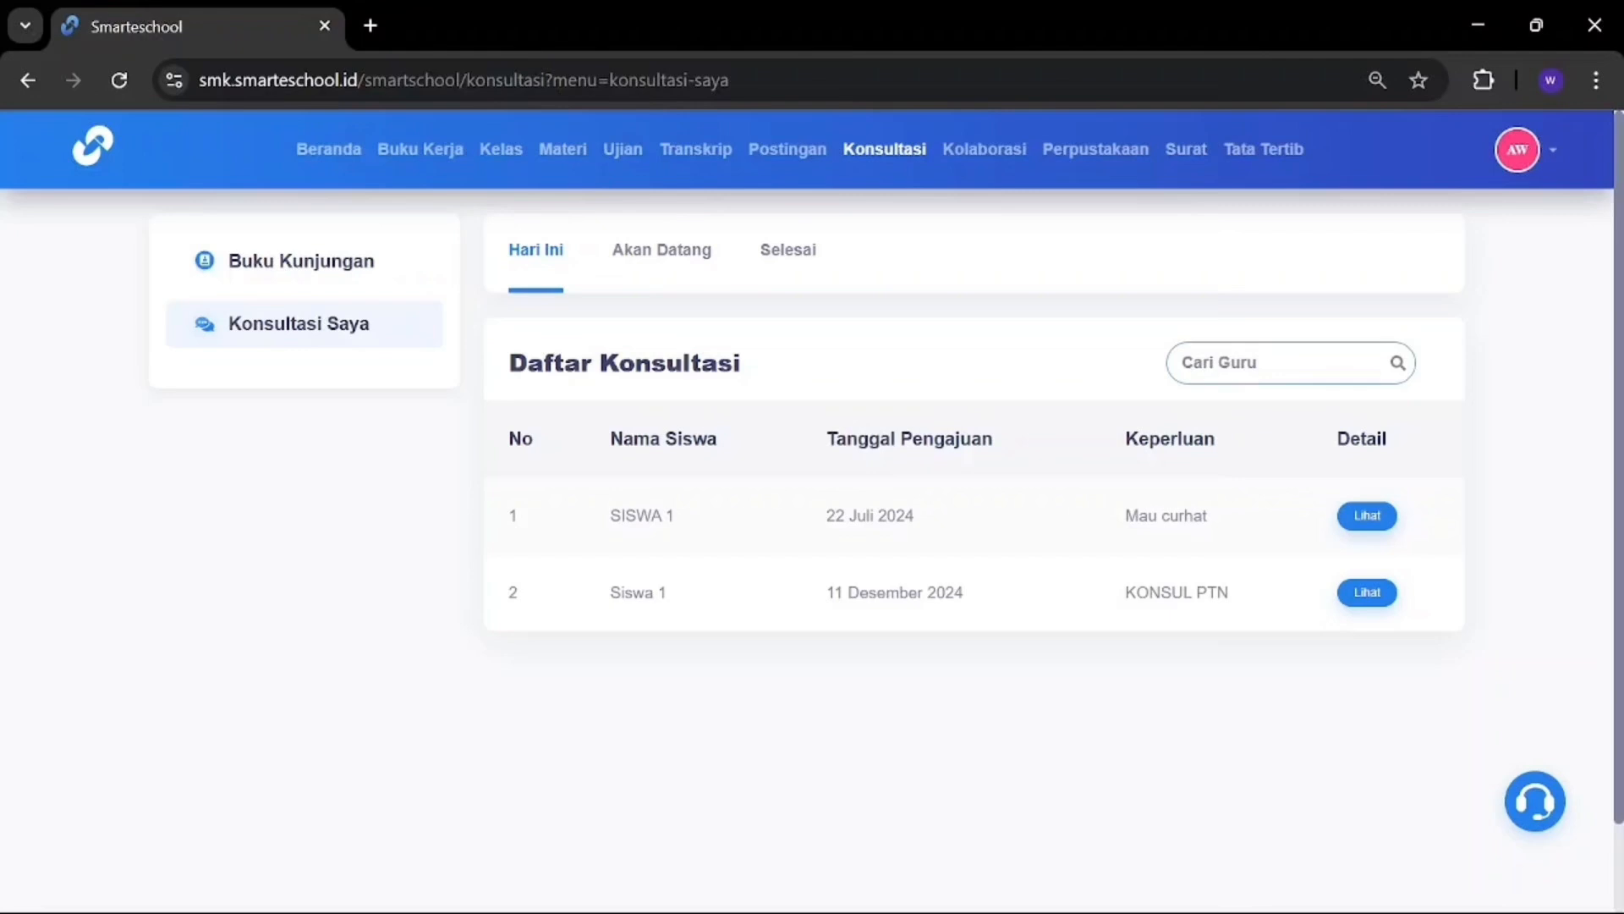
left_click(665, 254)
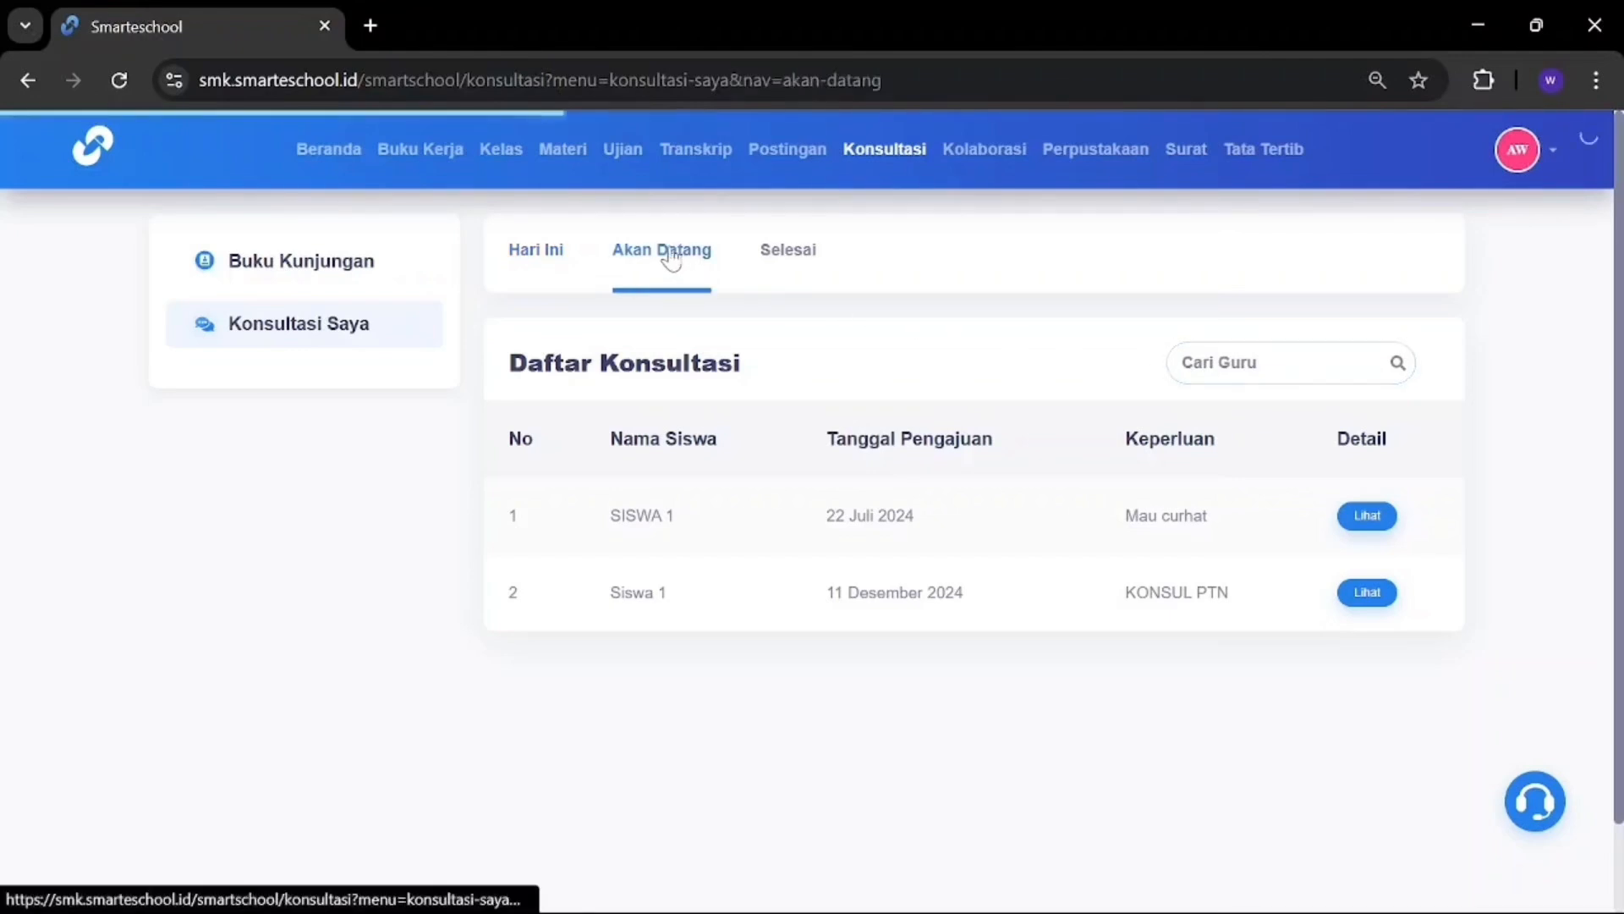
left_click(808, 254)
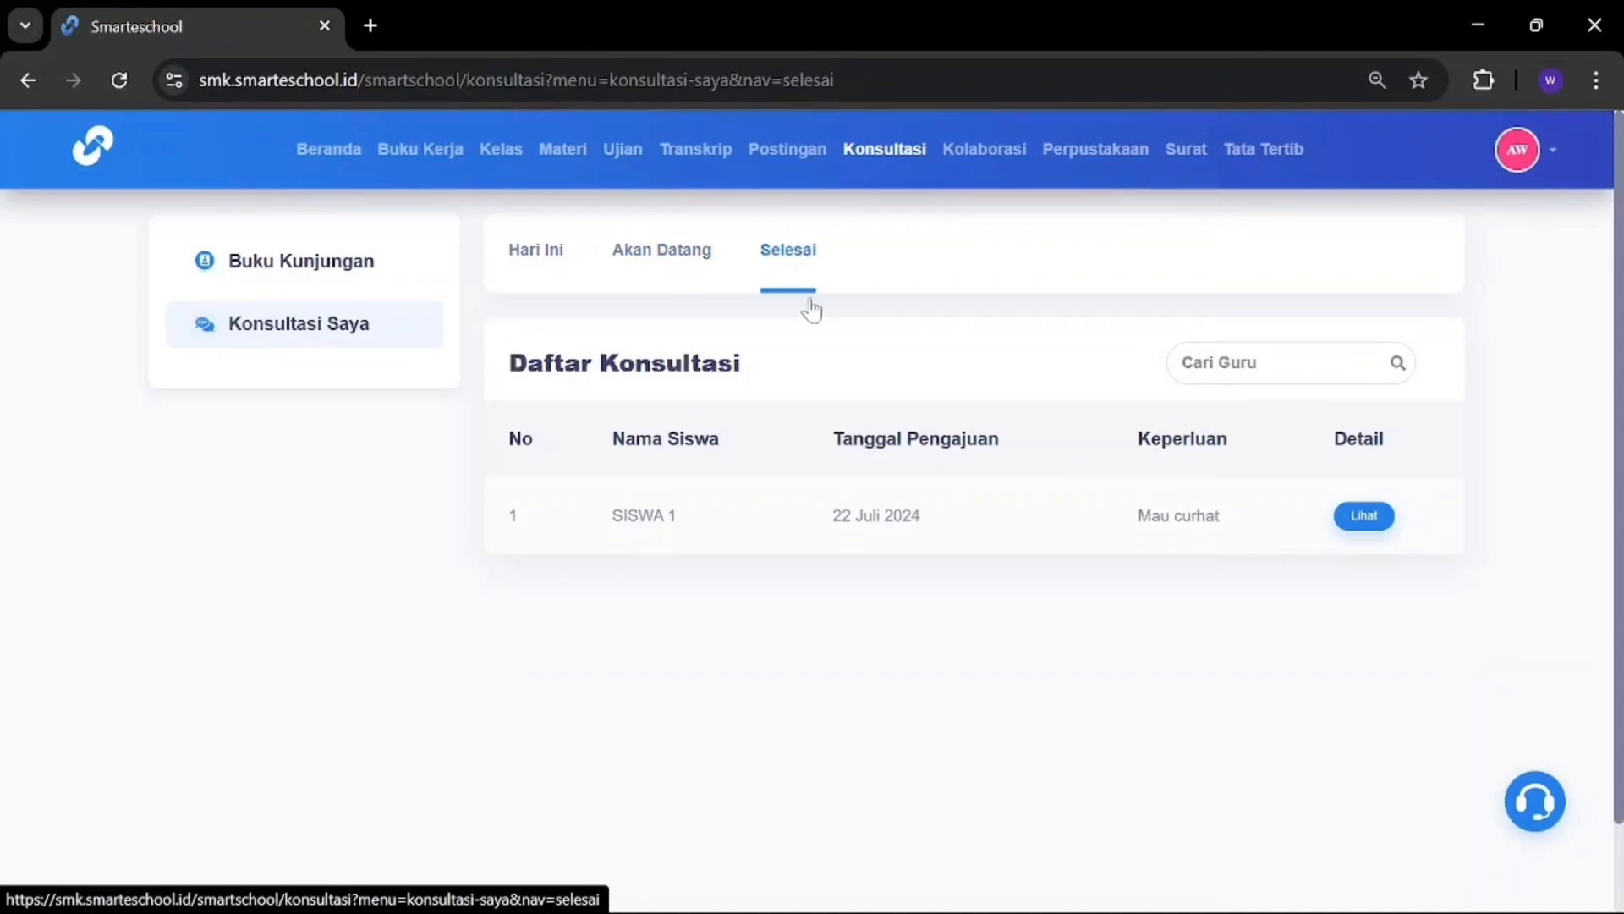
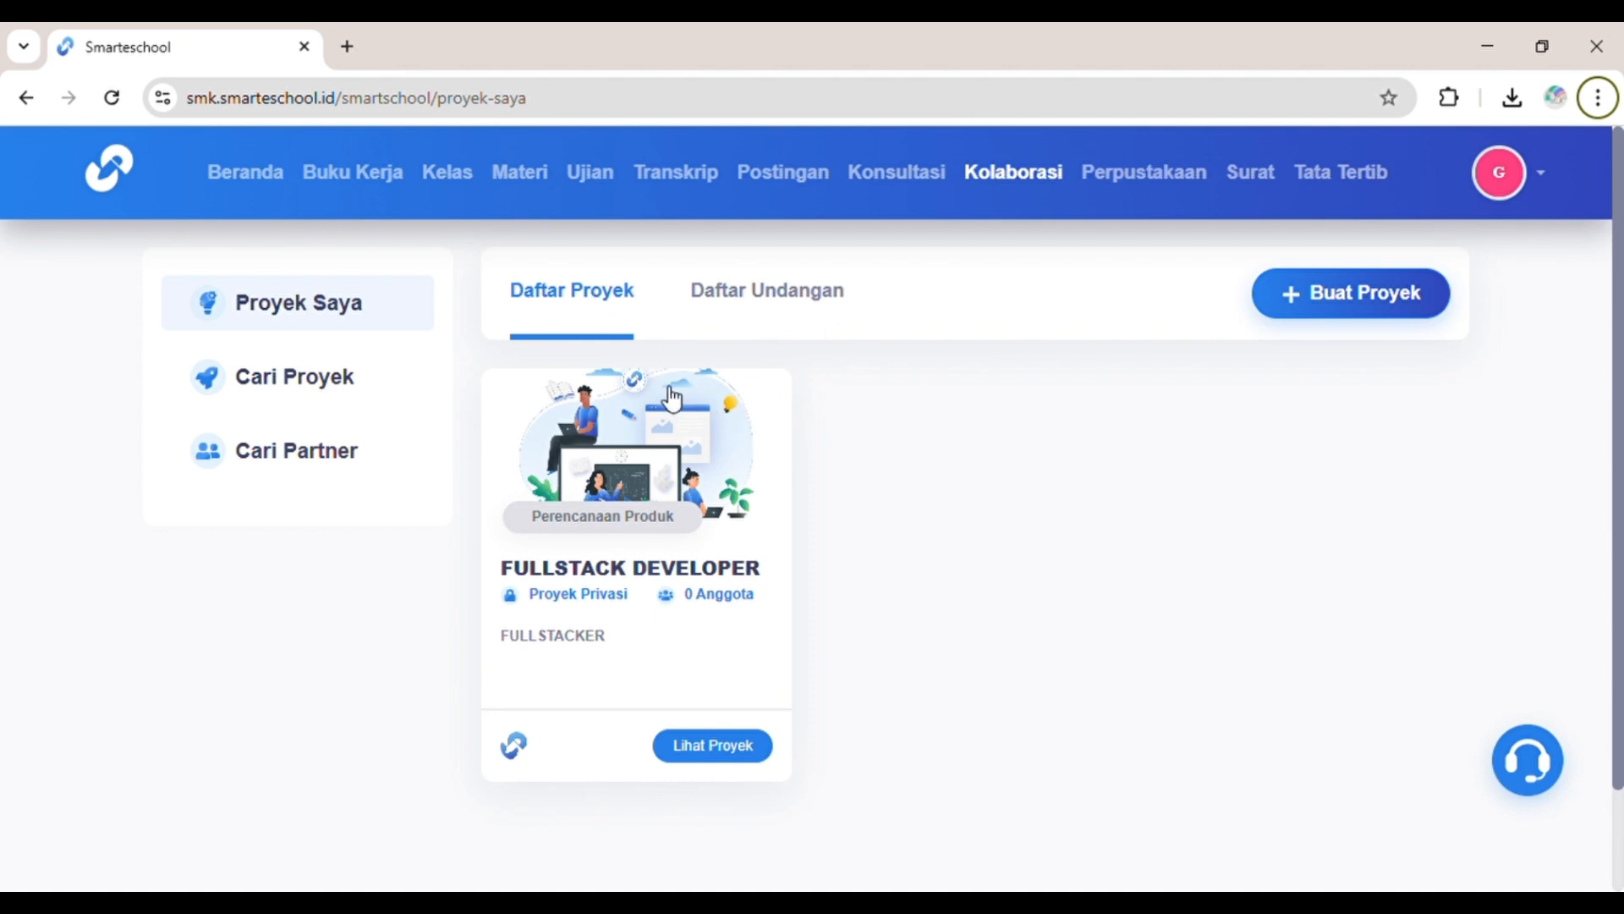
Step: Check Daftar Undangan, return to Daftar Proyek, and open a blank Buat Proyek form
left_click(744, 308)
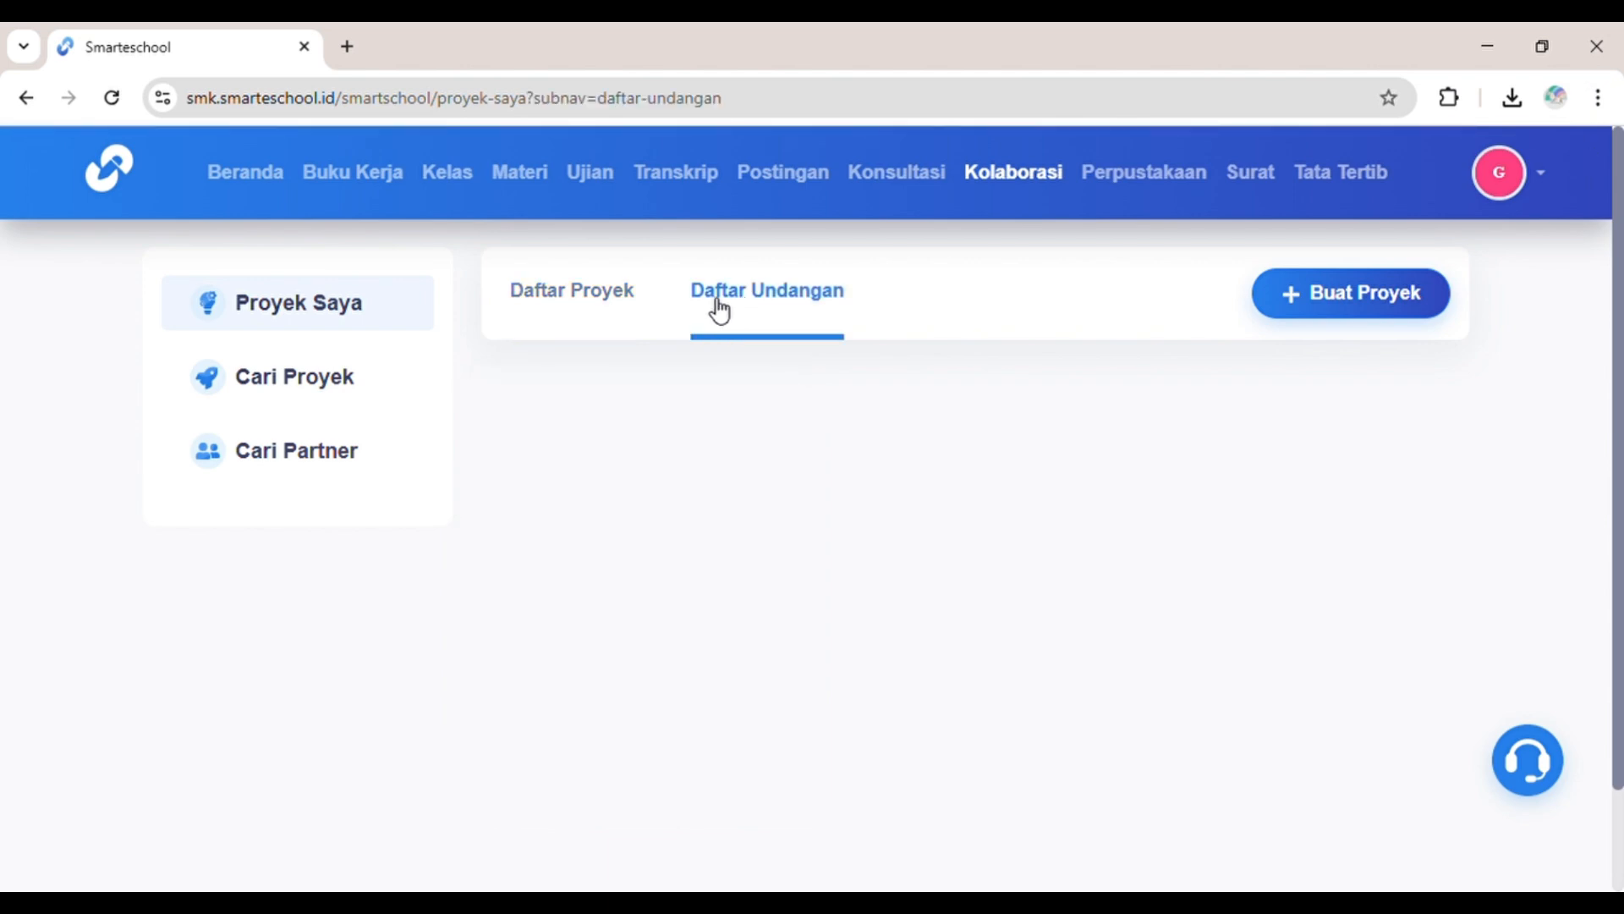
left_click(613, 306)
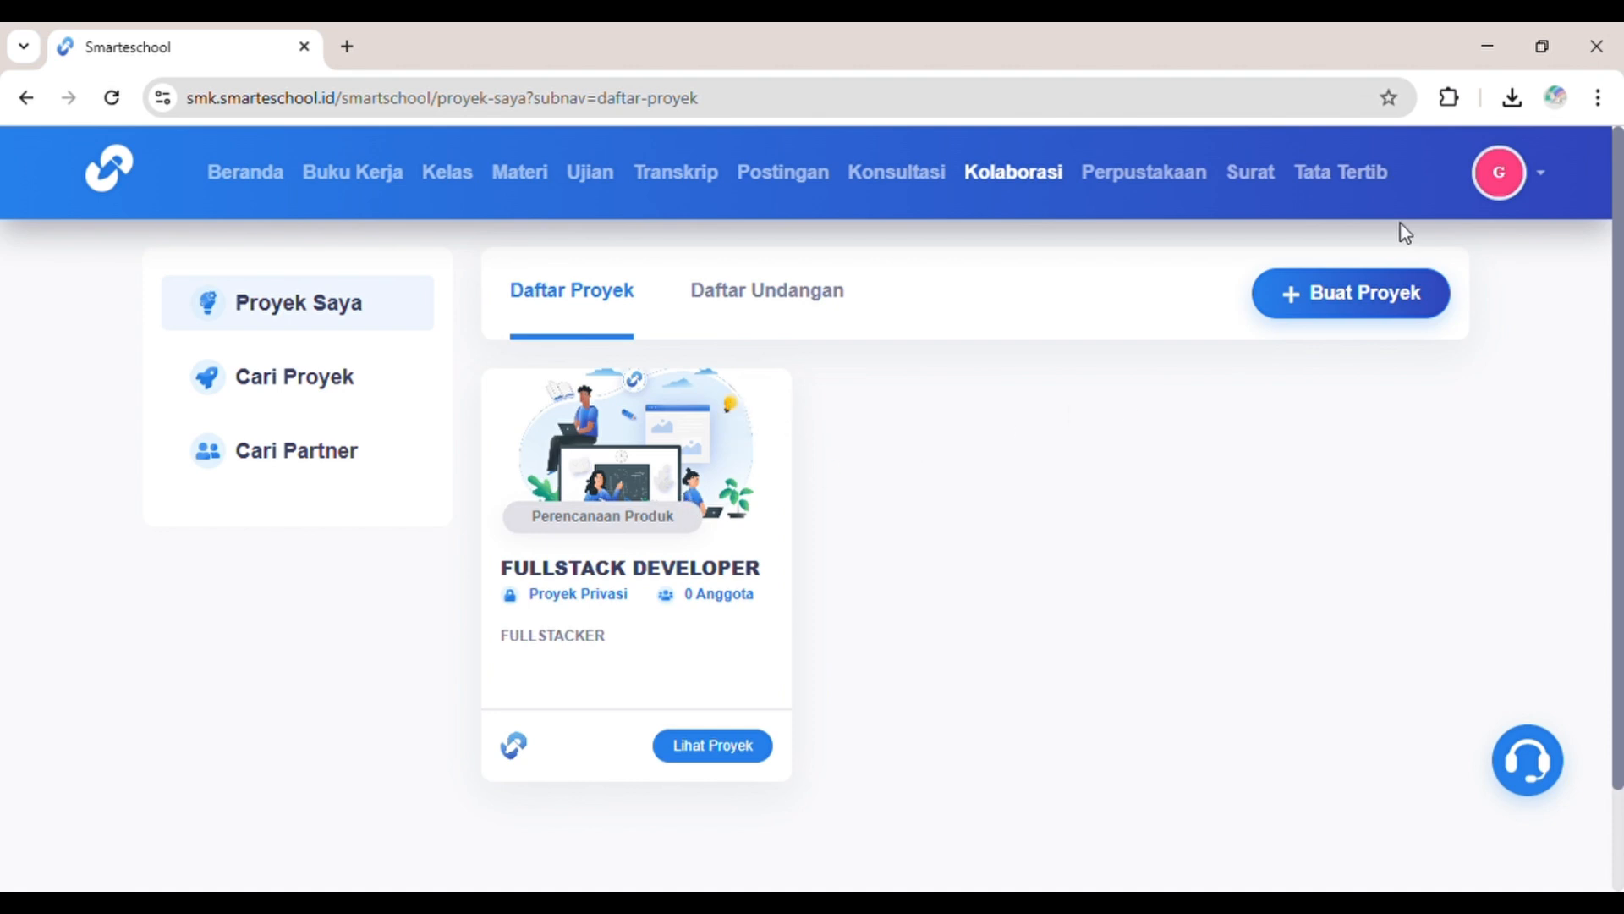
left_click(1328, 279)
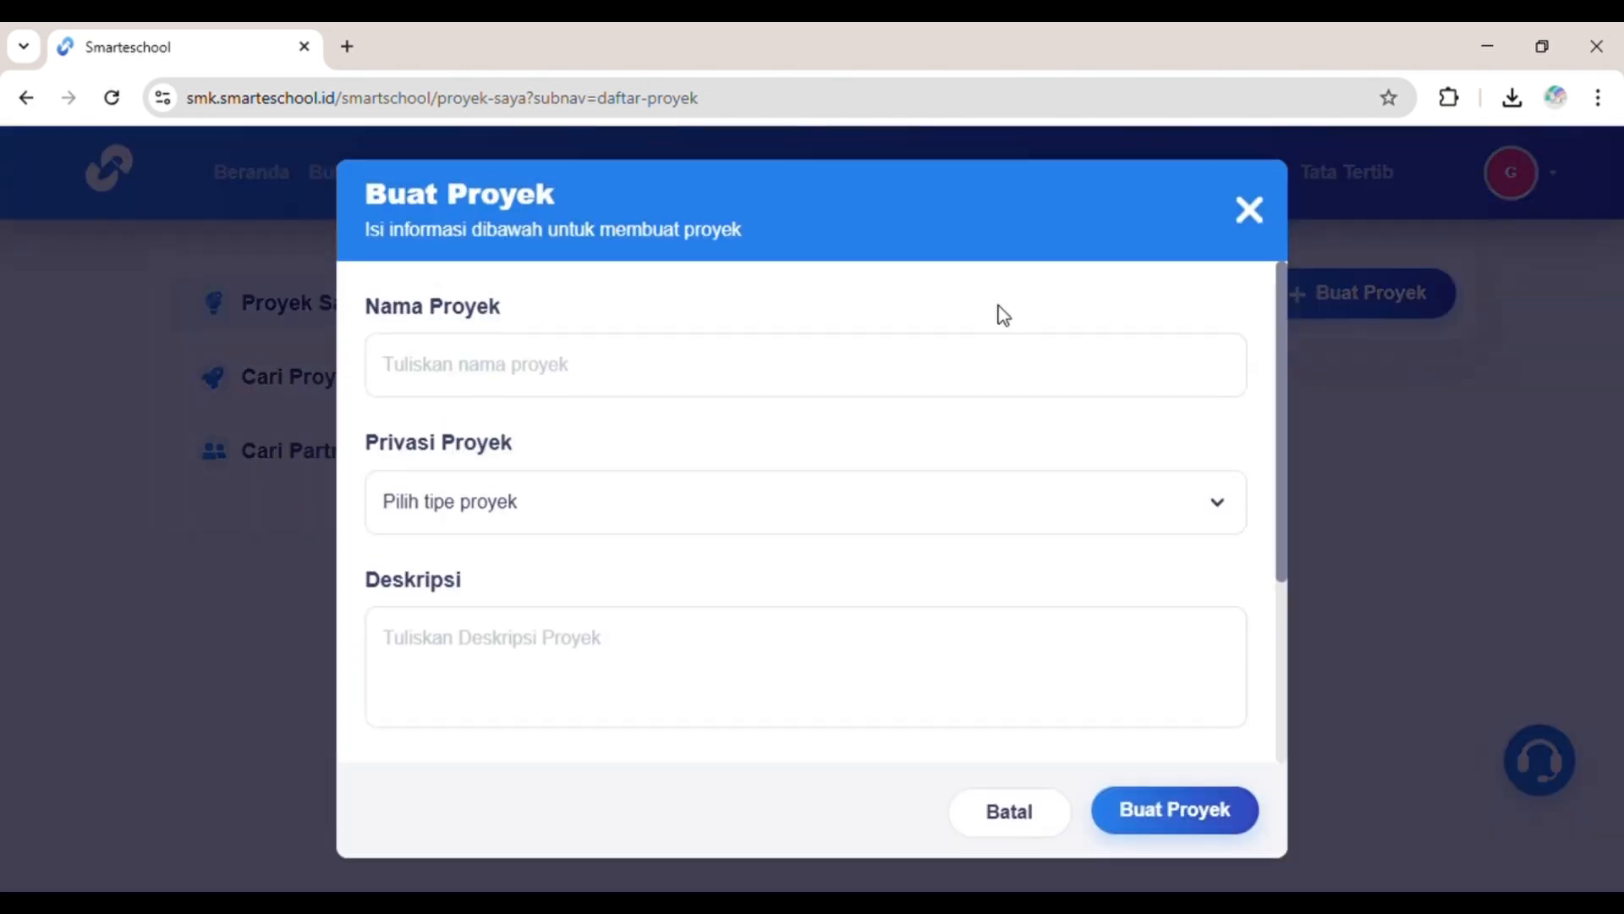
Step: Name the new project eVOLUDD and set its privacy to Proyek Privat
left_click(871, 370)
type("eVOLUDD")
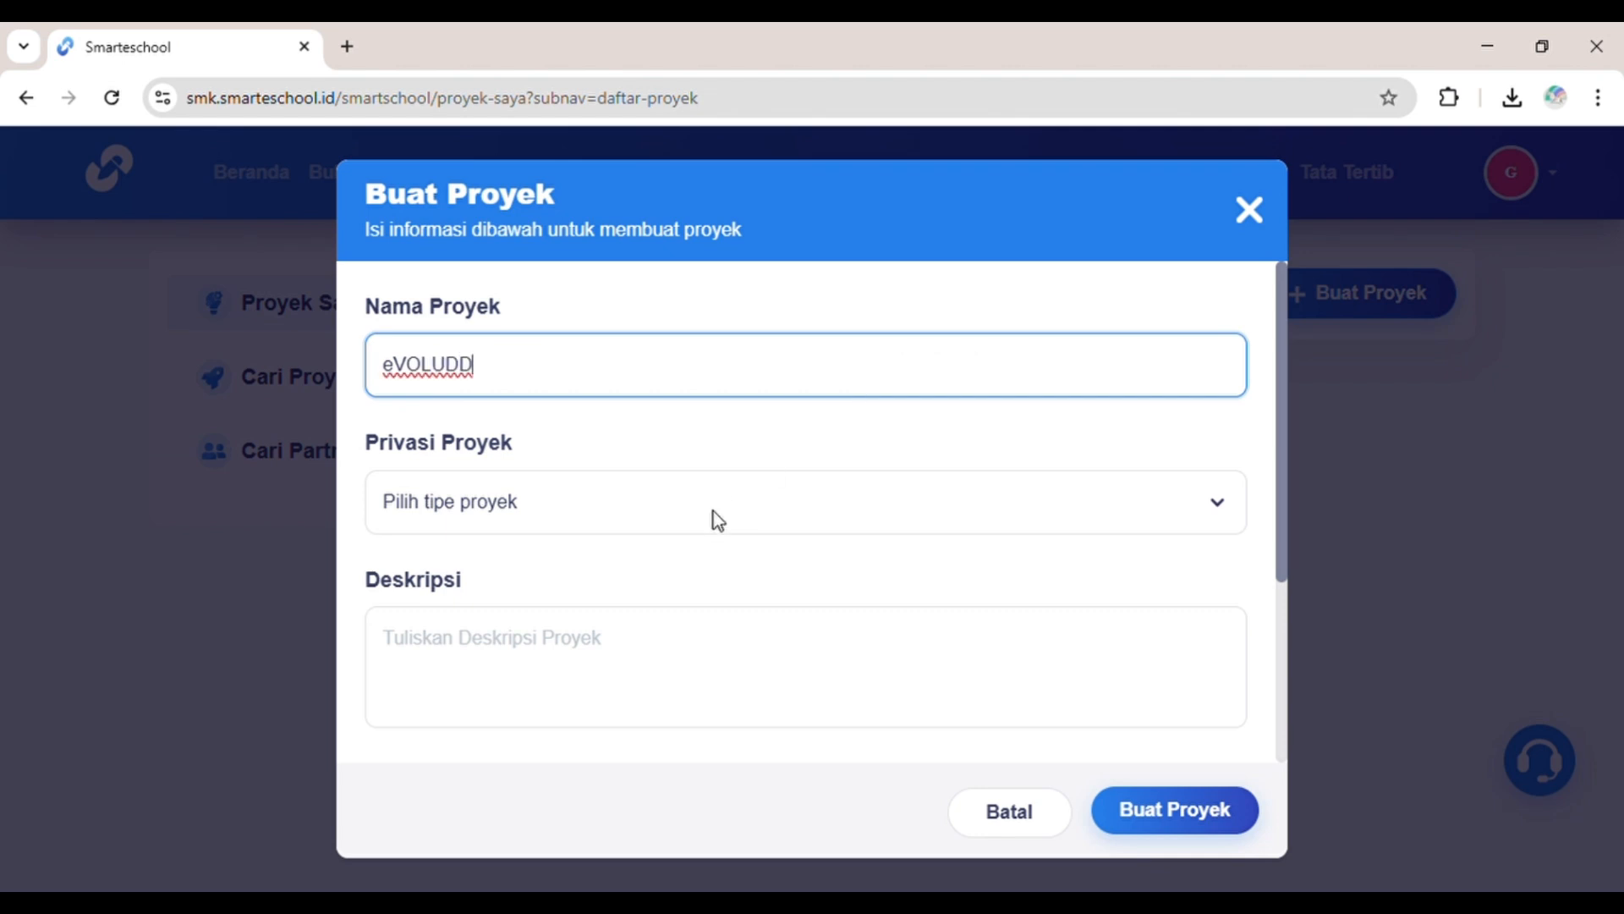
key("Tab")
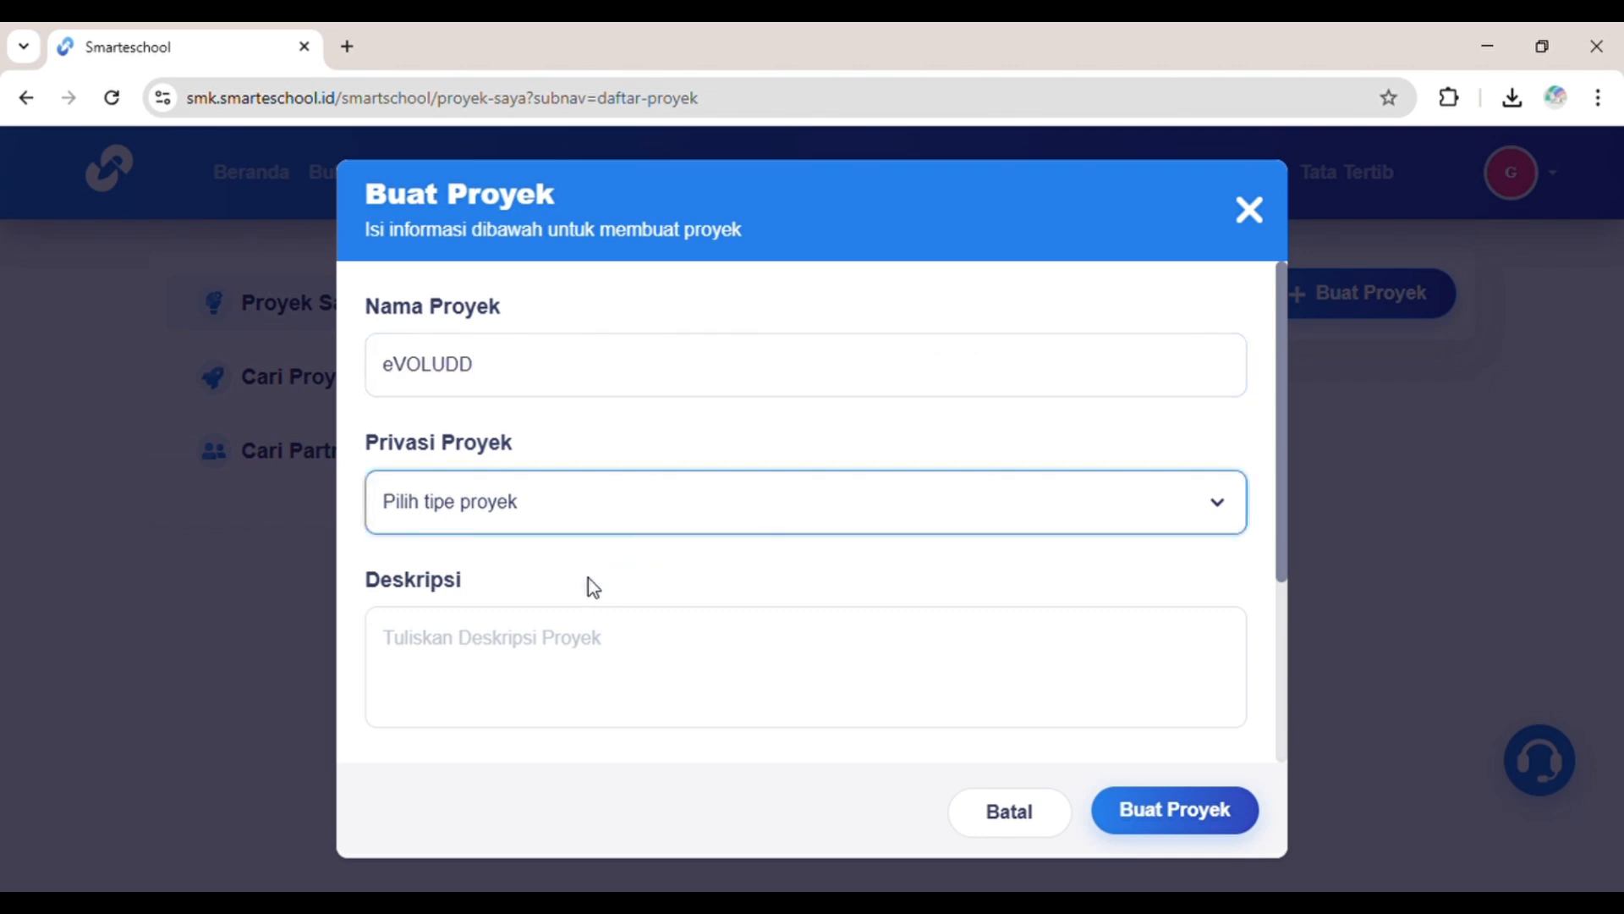
key("Down")
Step: Paste the education-website description, add a banner image, and create the project
left_click(547, 641)
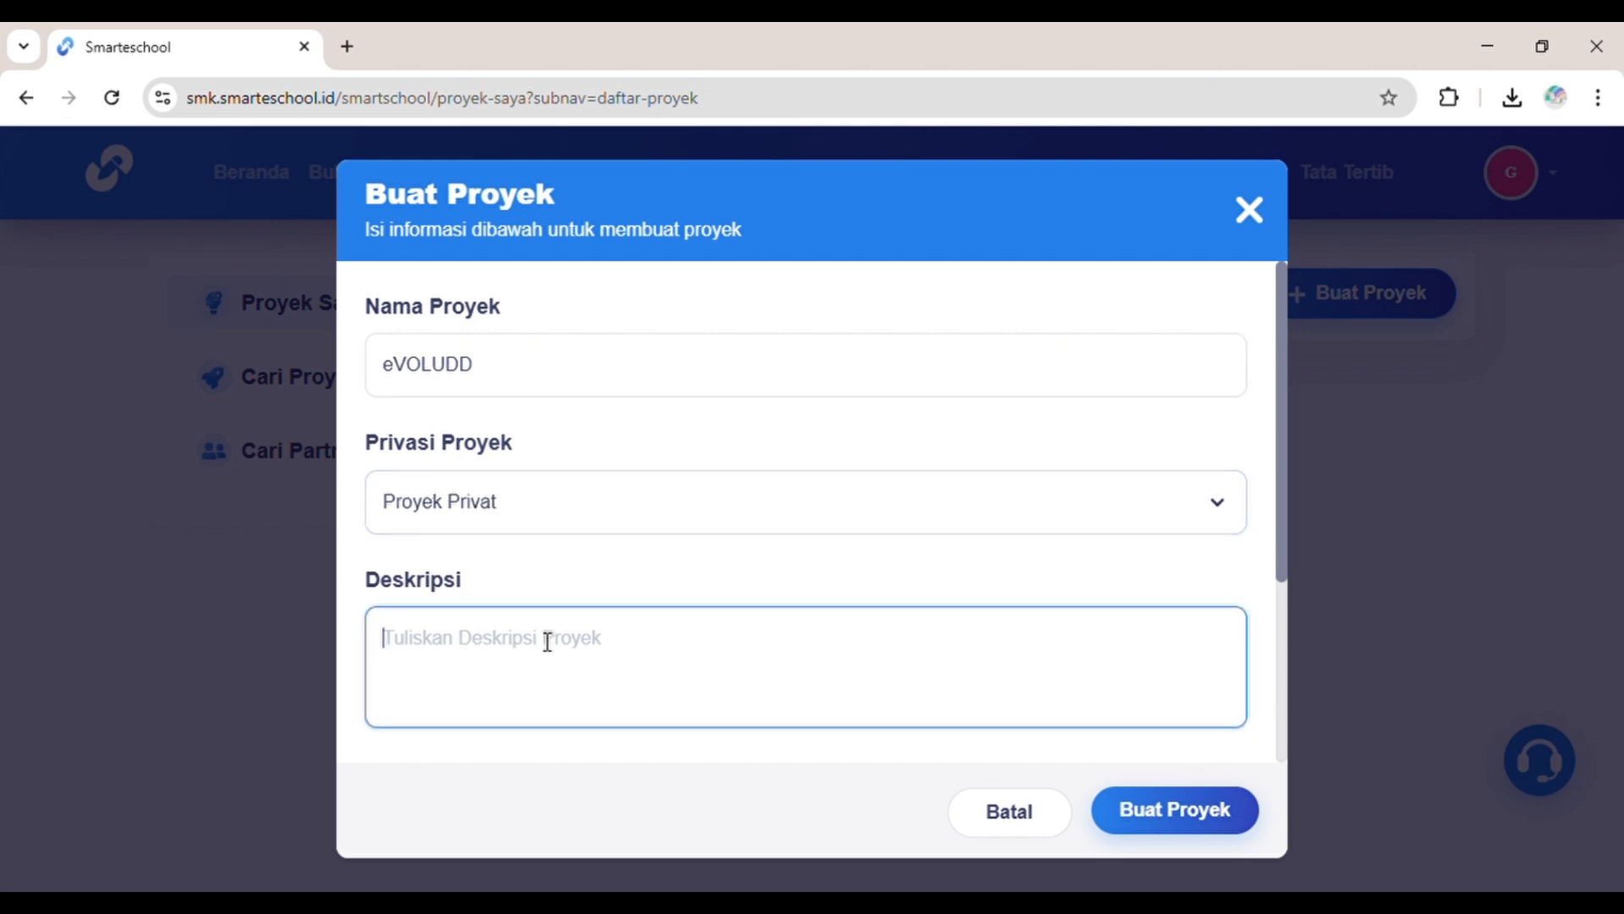
type("'")
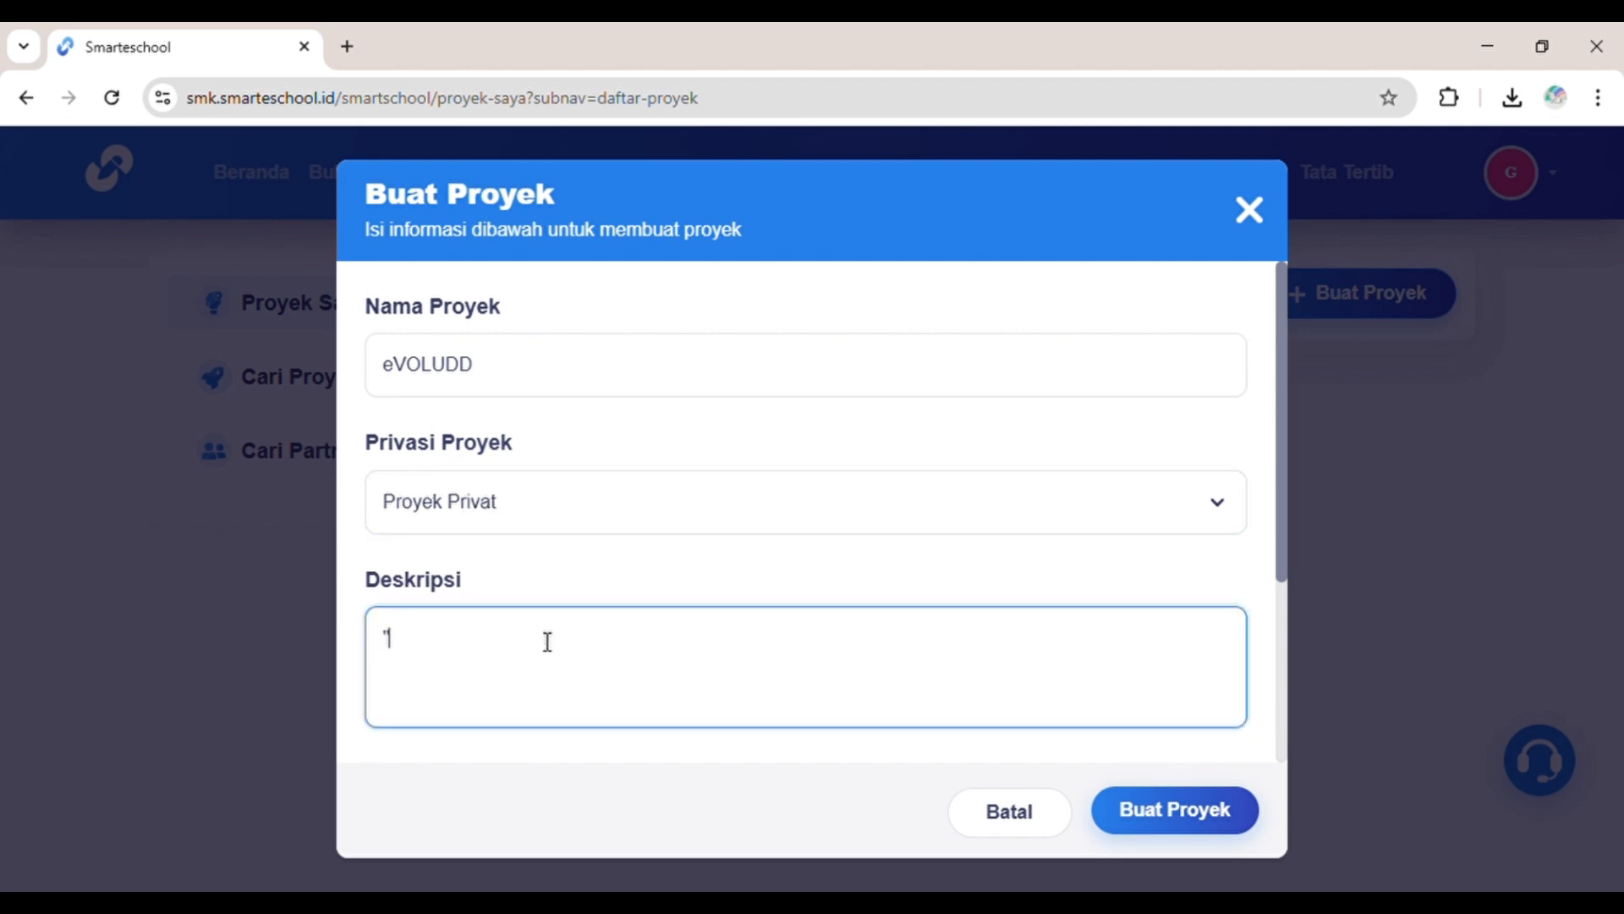
type("Website edukasi yang berkembang seiring dengan kebutuhan siswa dan guru, menyediakan fitur-fitur inovatif untuk pembelajaran digital.")
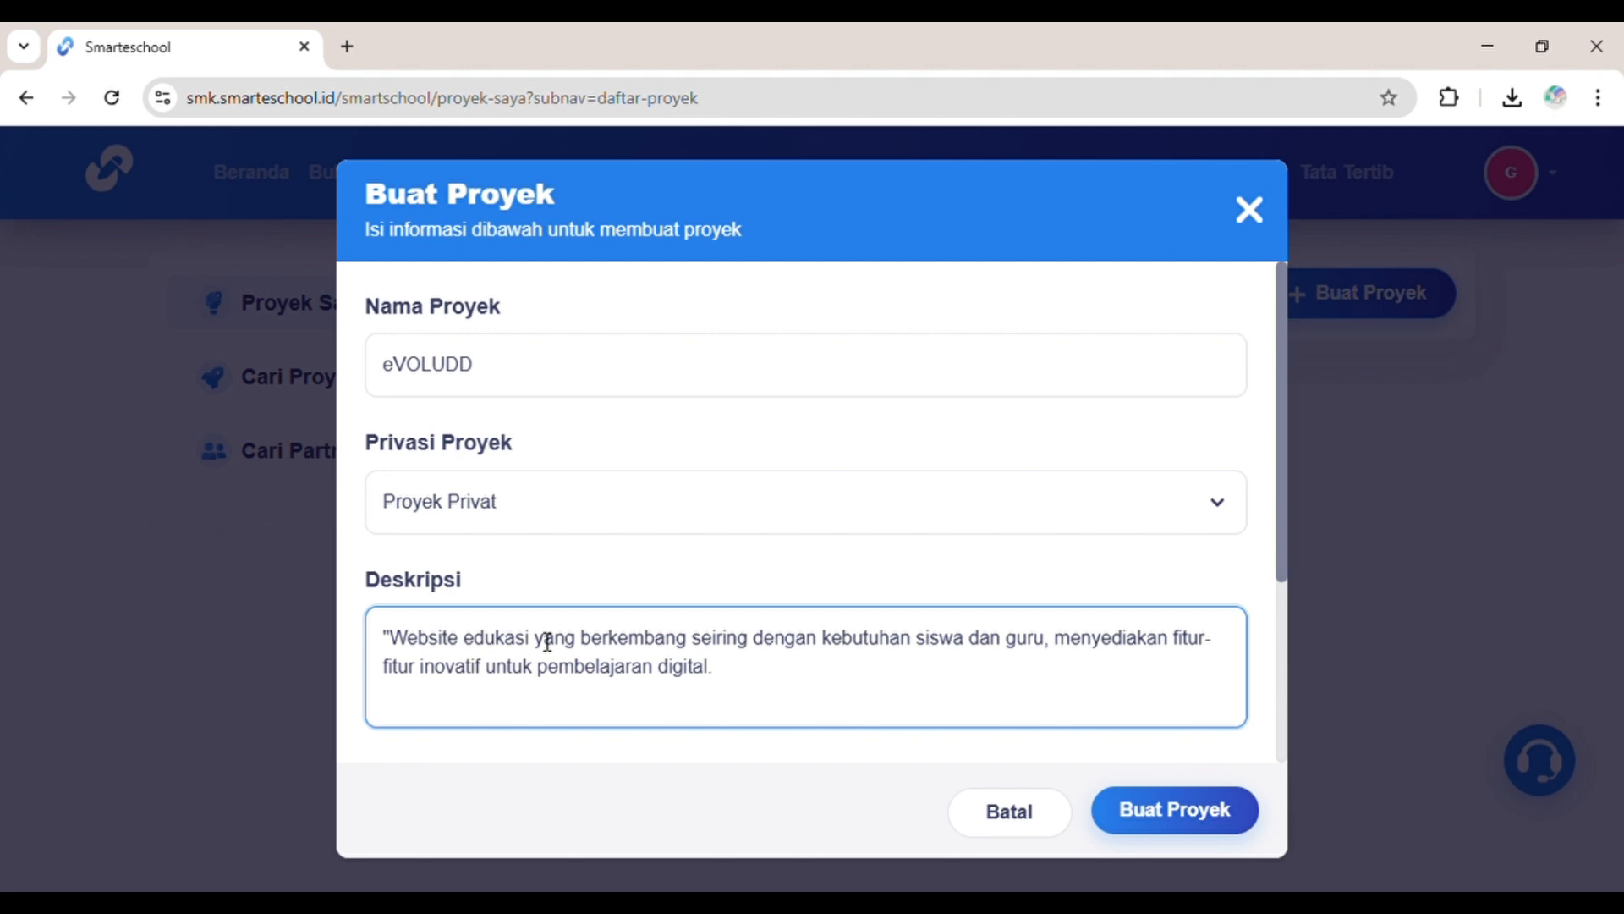
scroll(547, 641, "down", 3)
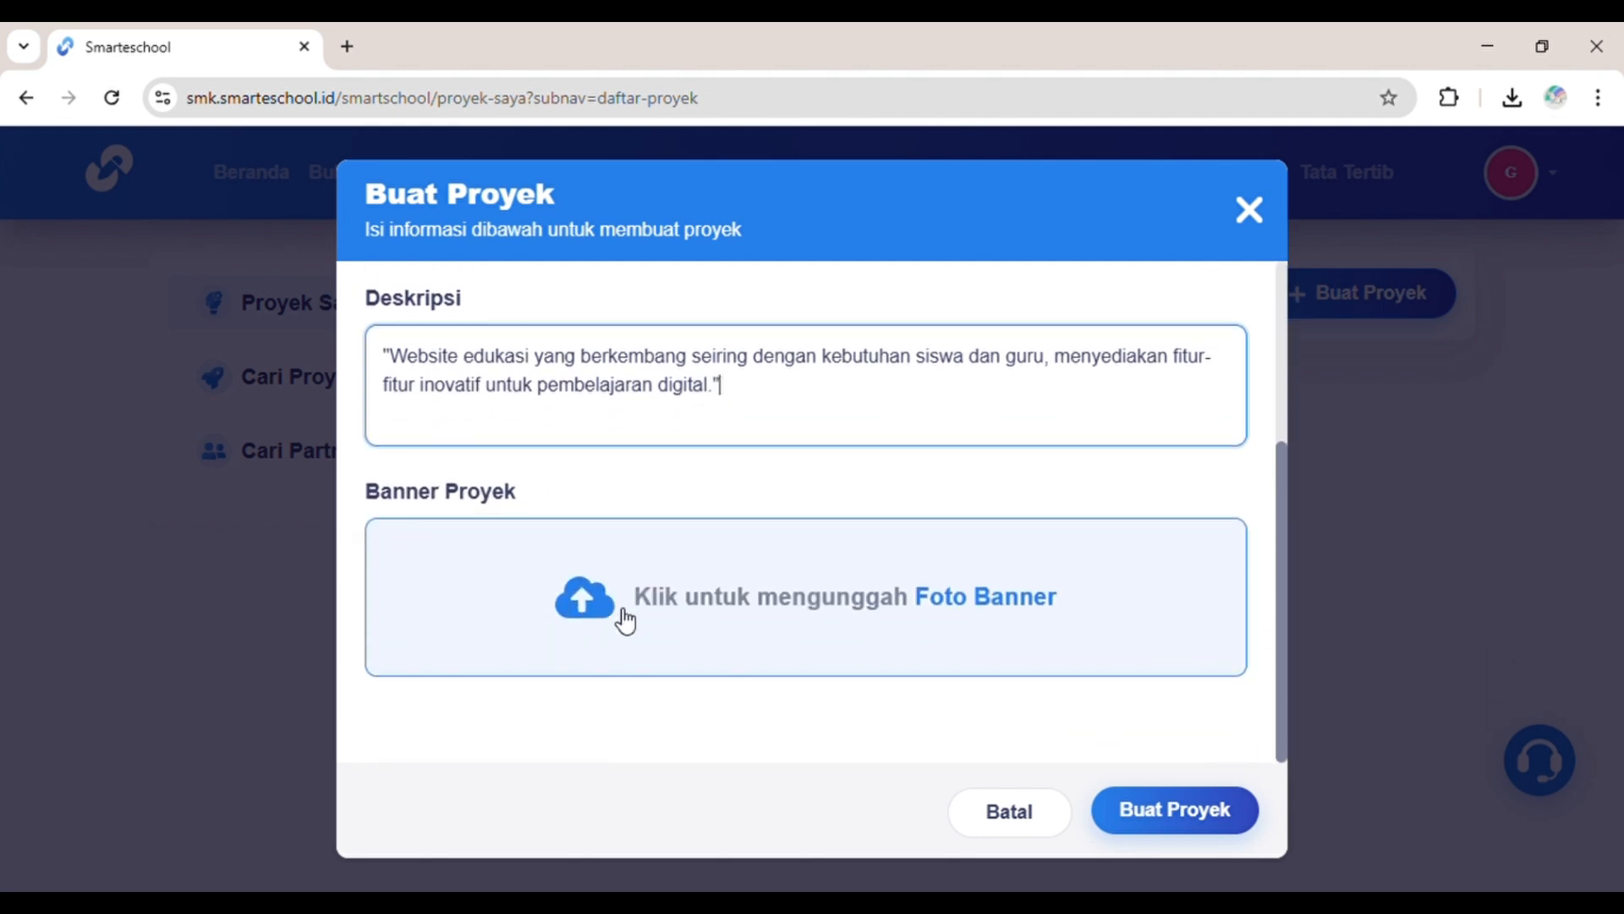
left_click(624, 611)
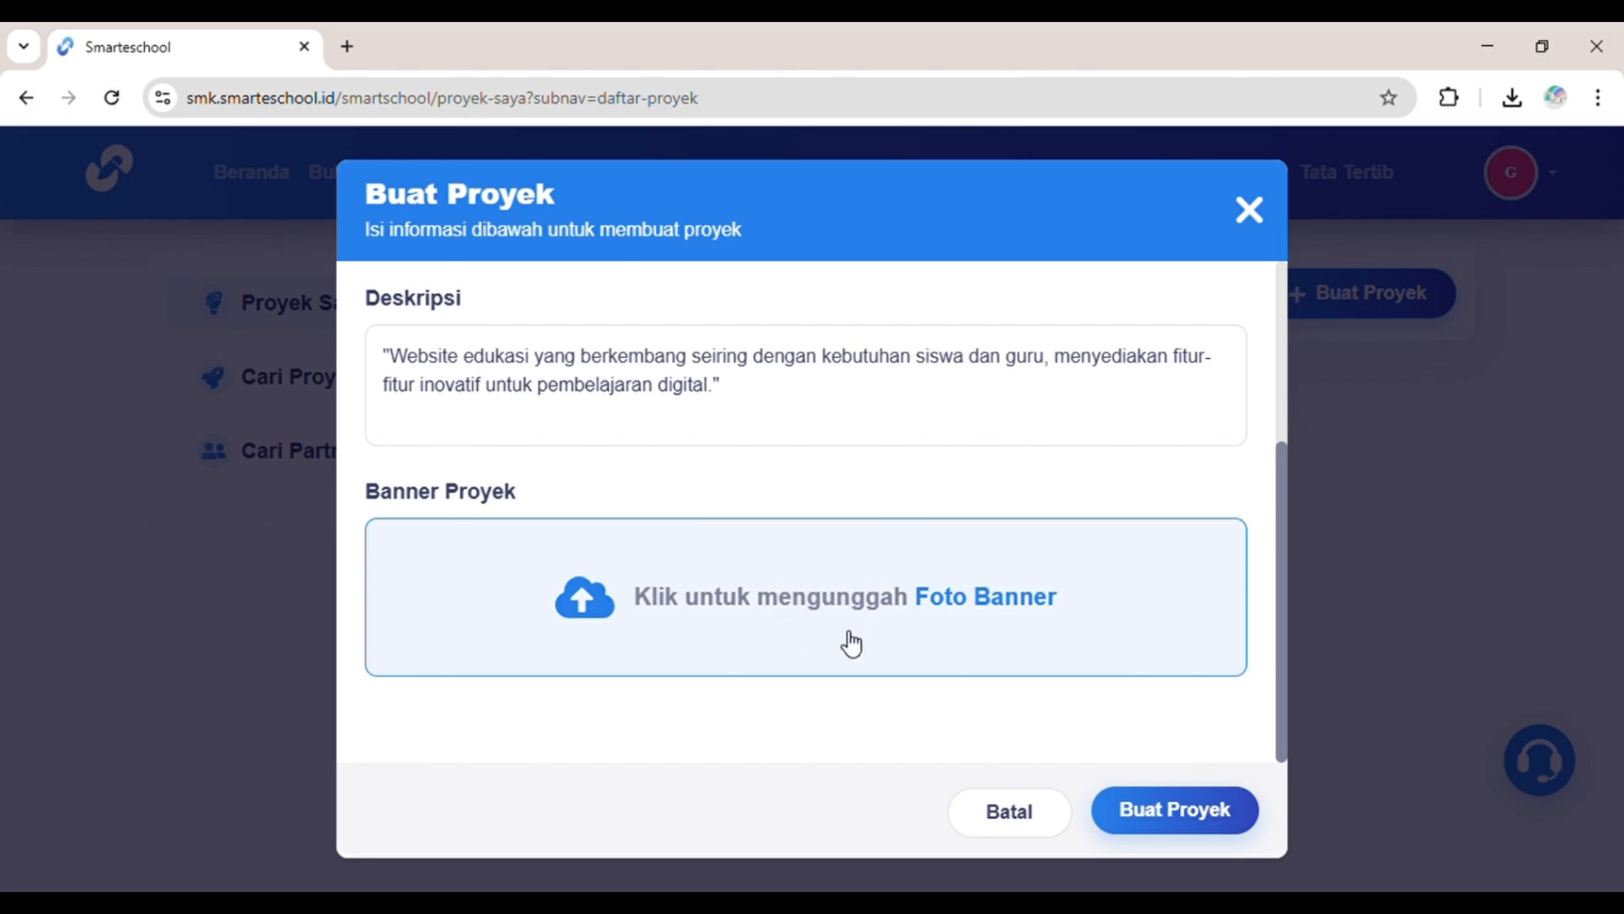
left_click(1140, 810)
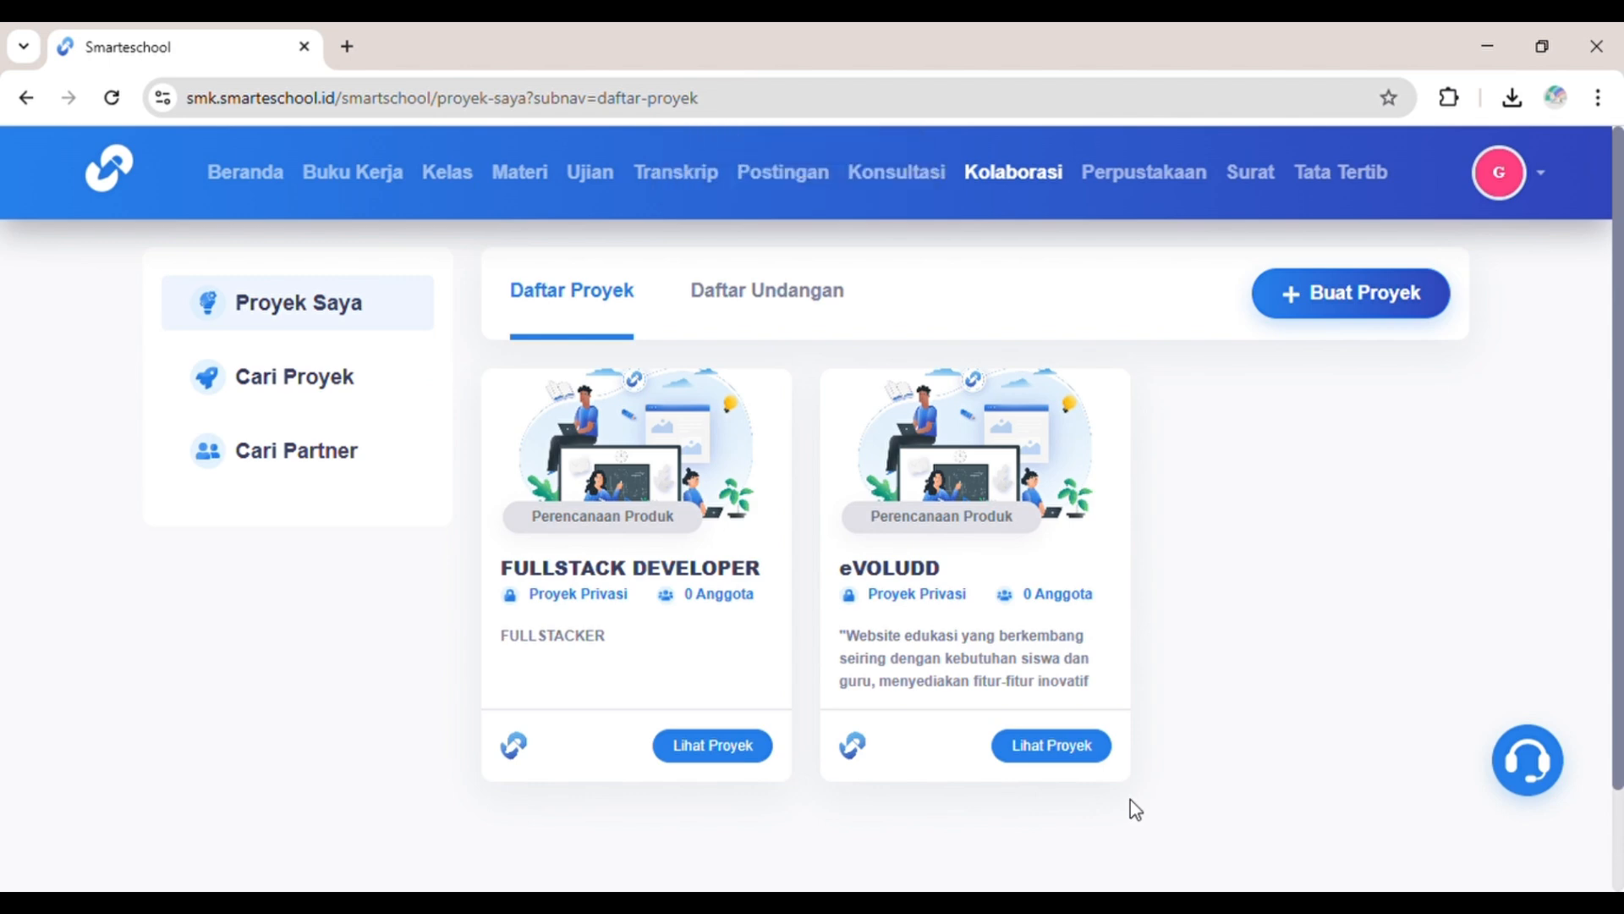
Step: Open eVOLUDD, scroll through its Ruang Kerja tables, then view its empty Forum
left_click(1077, 758)
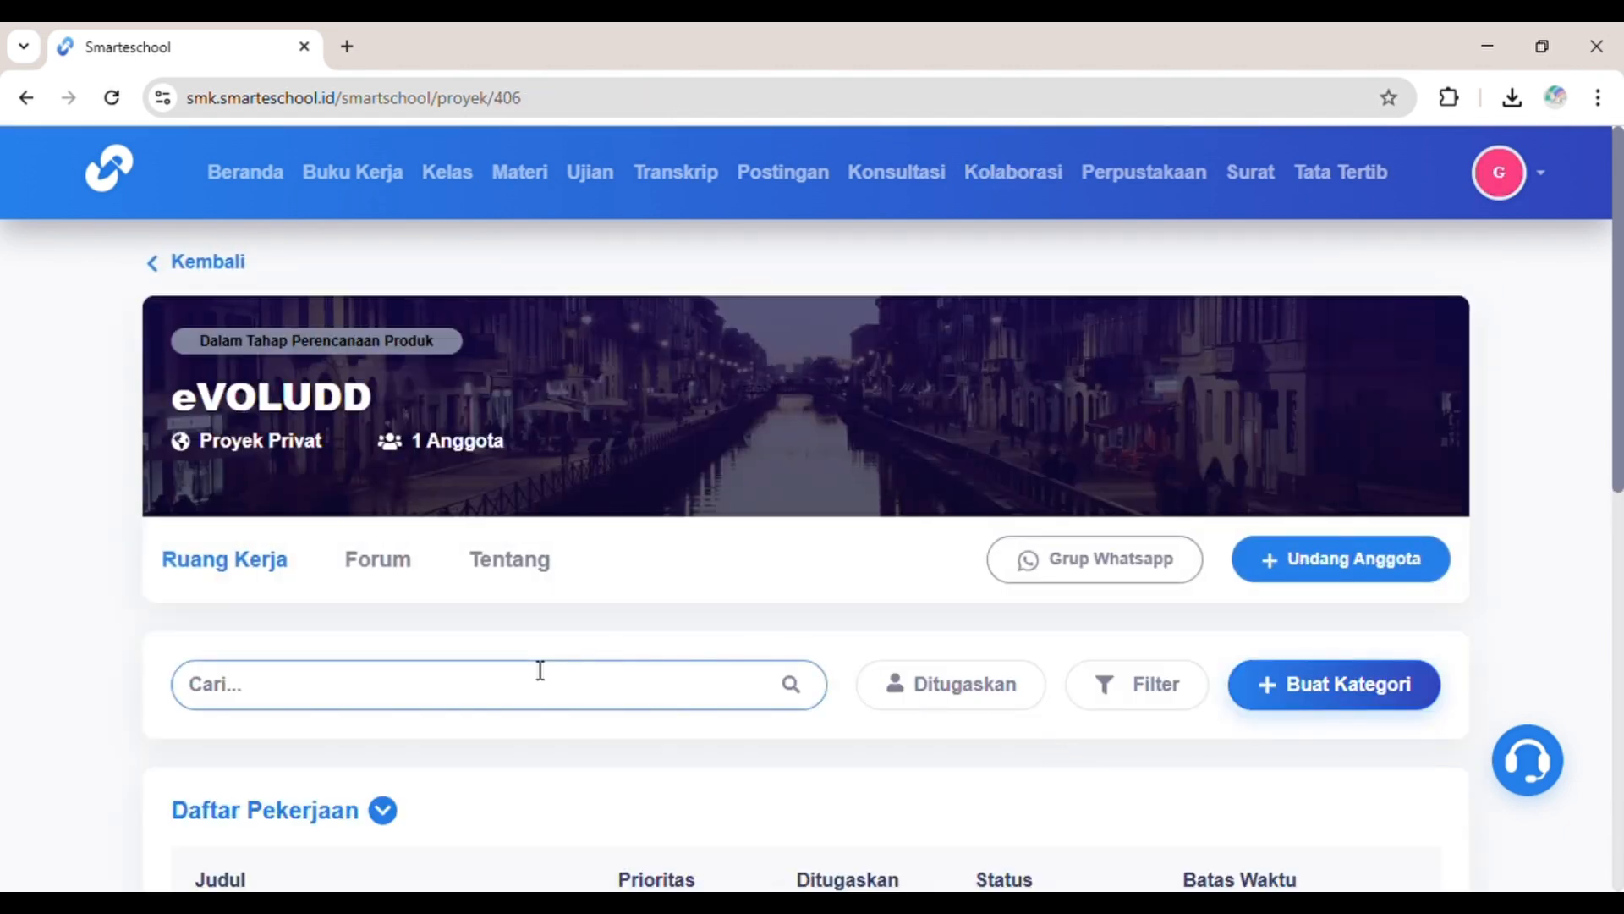
scroll(539, 672, "down", 8)
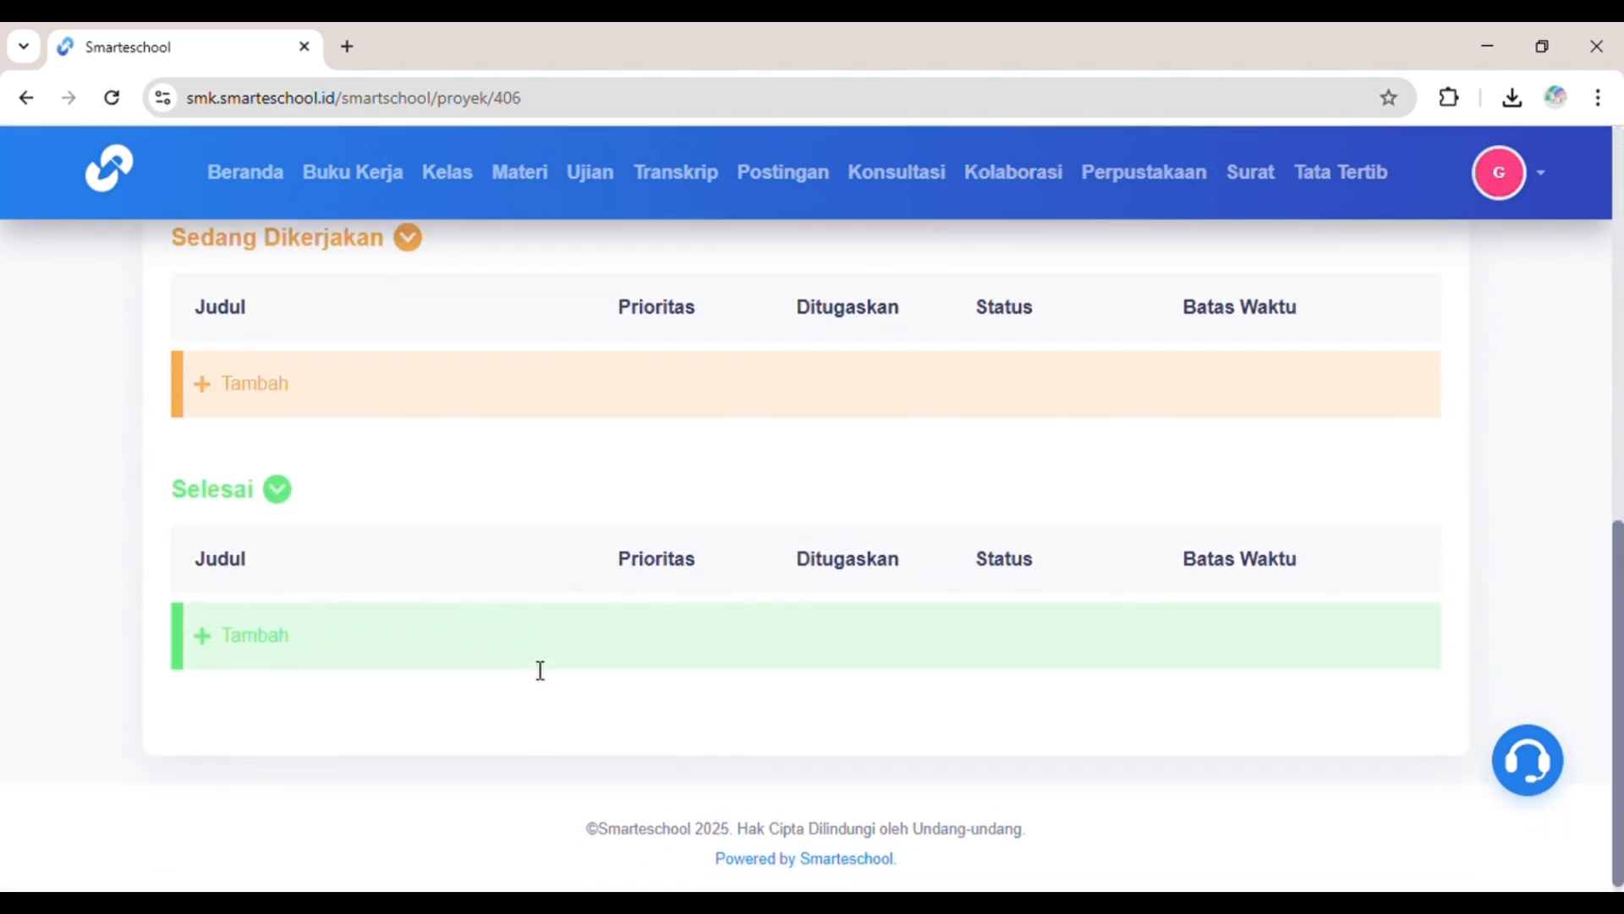
scroll(538, 671, "up", 8)
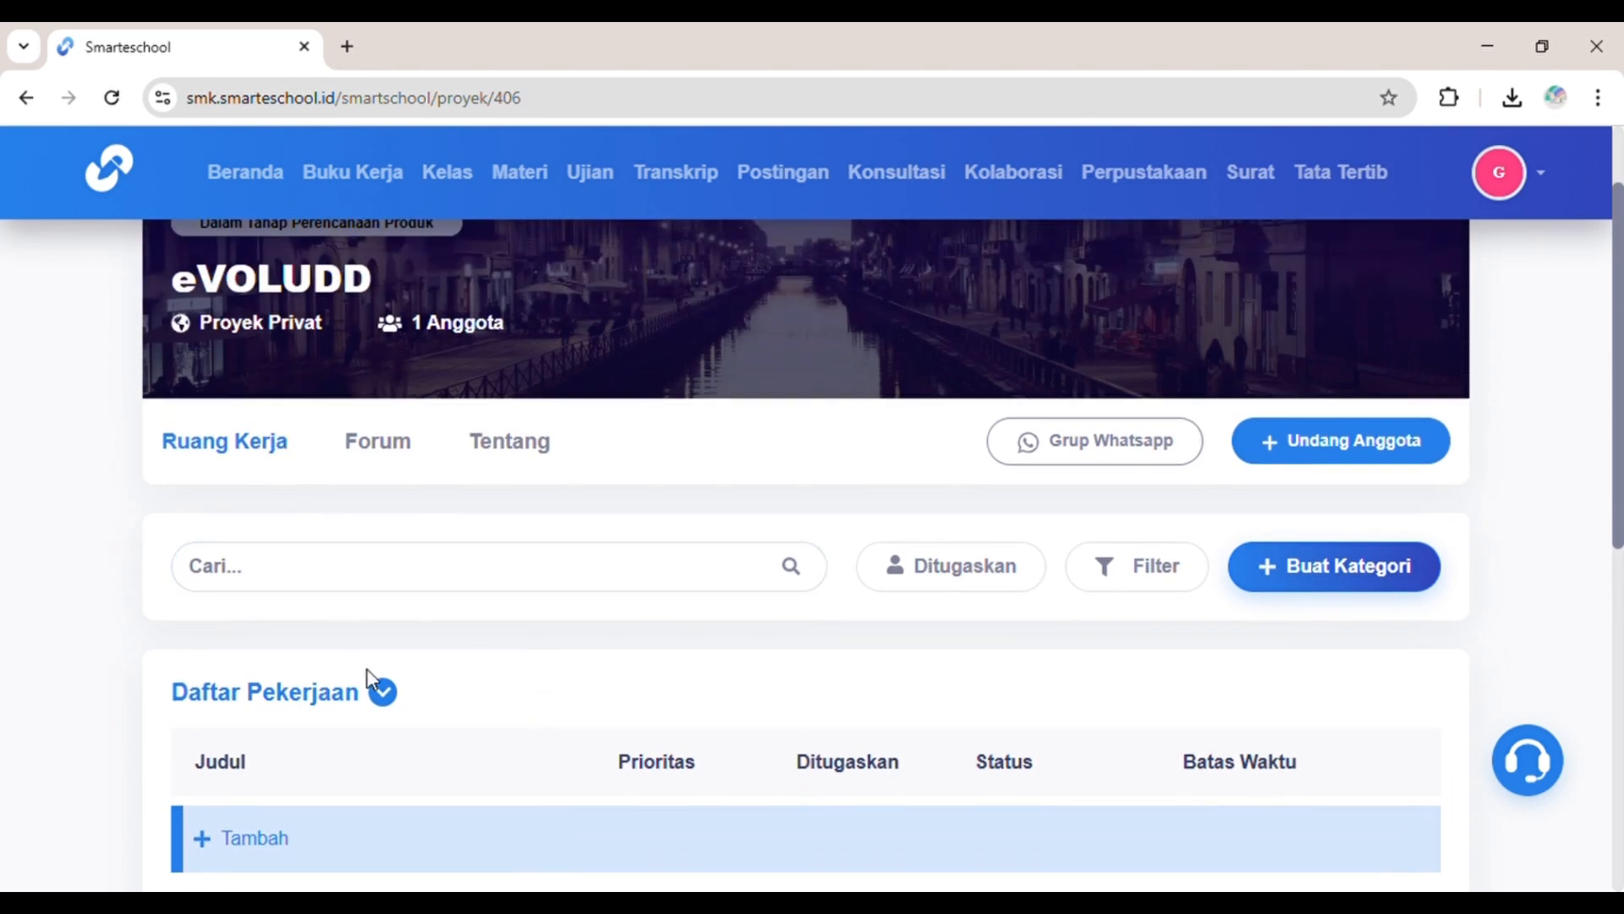
scroll(366, 673, "down", 8)
scroll(367, 677, "up", 8)
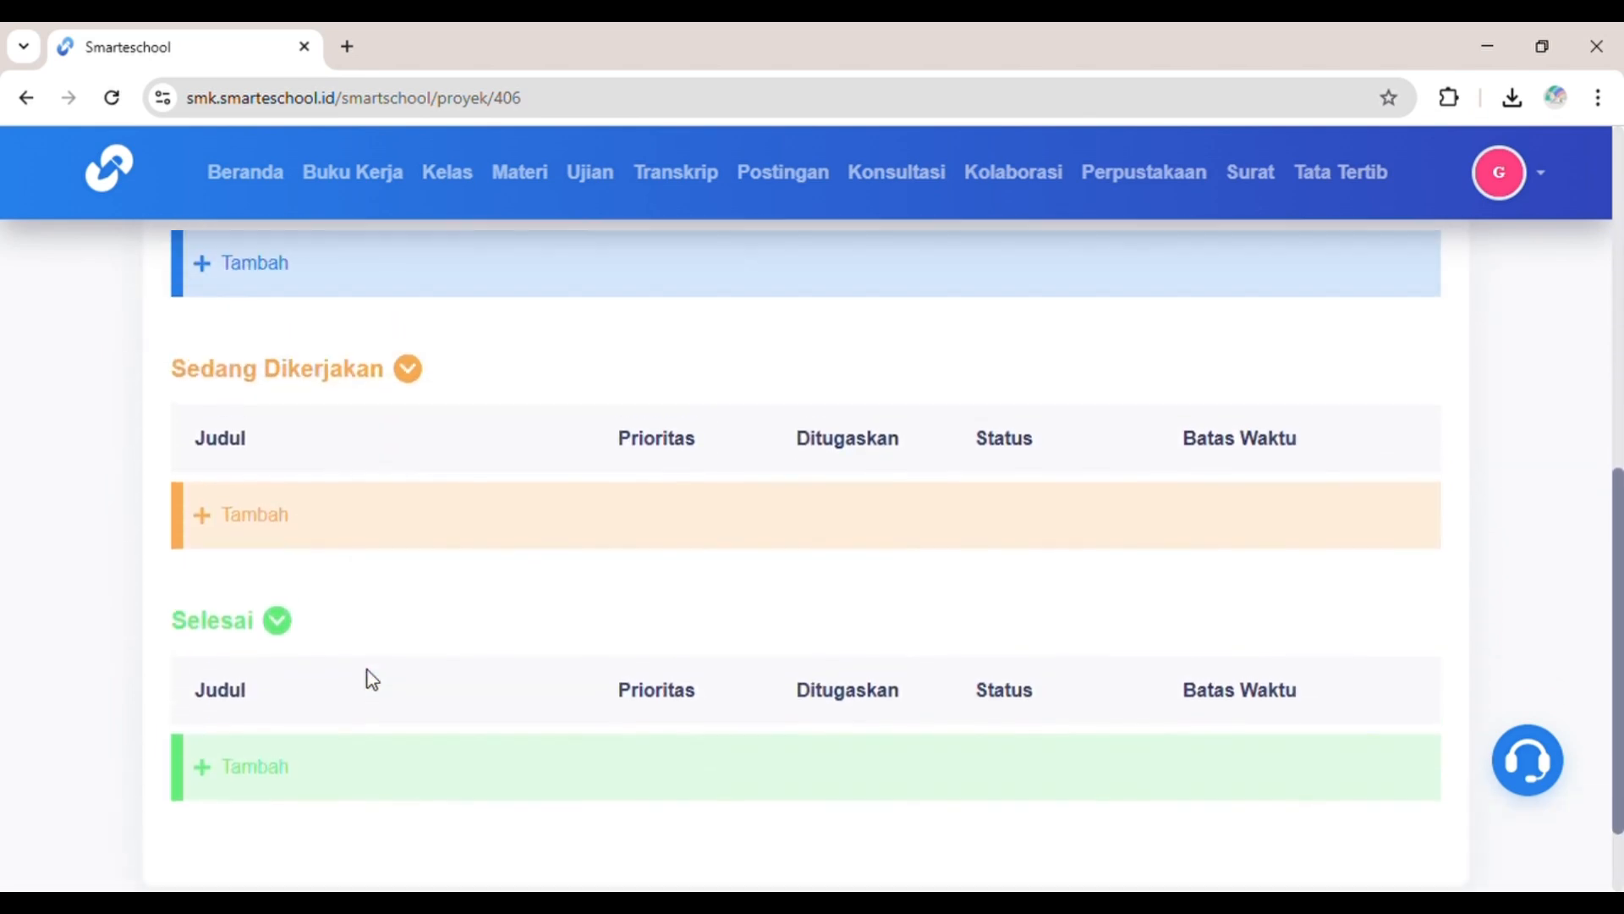
left_click(378, 360)
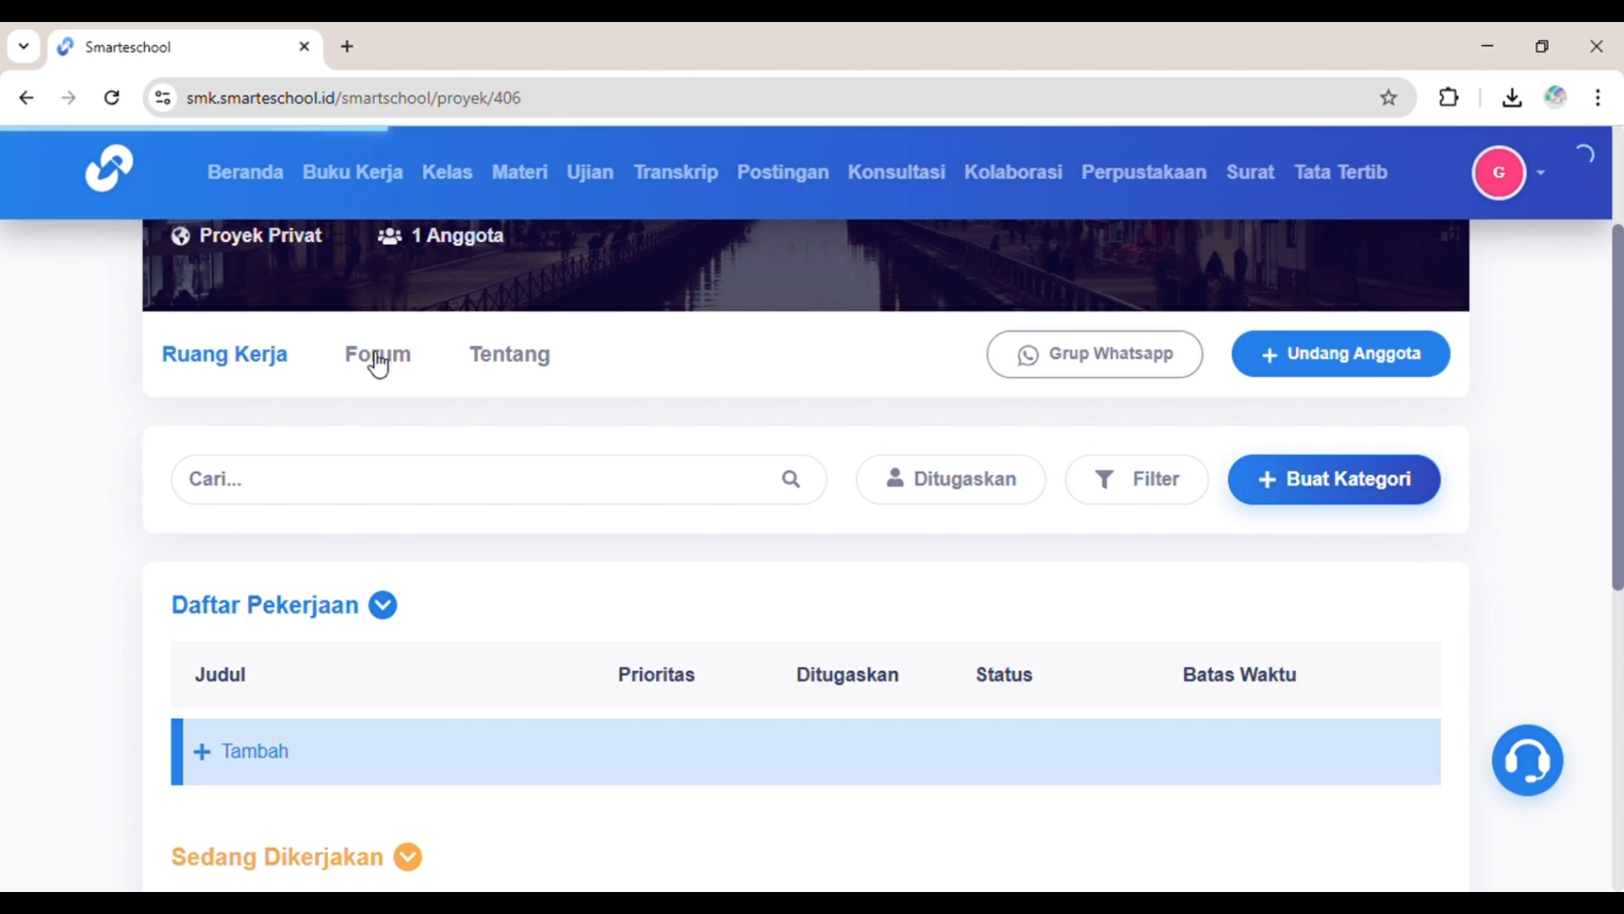
scroll(458, 607, "down", 2)
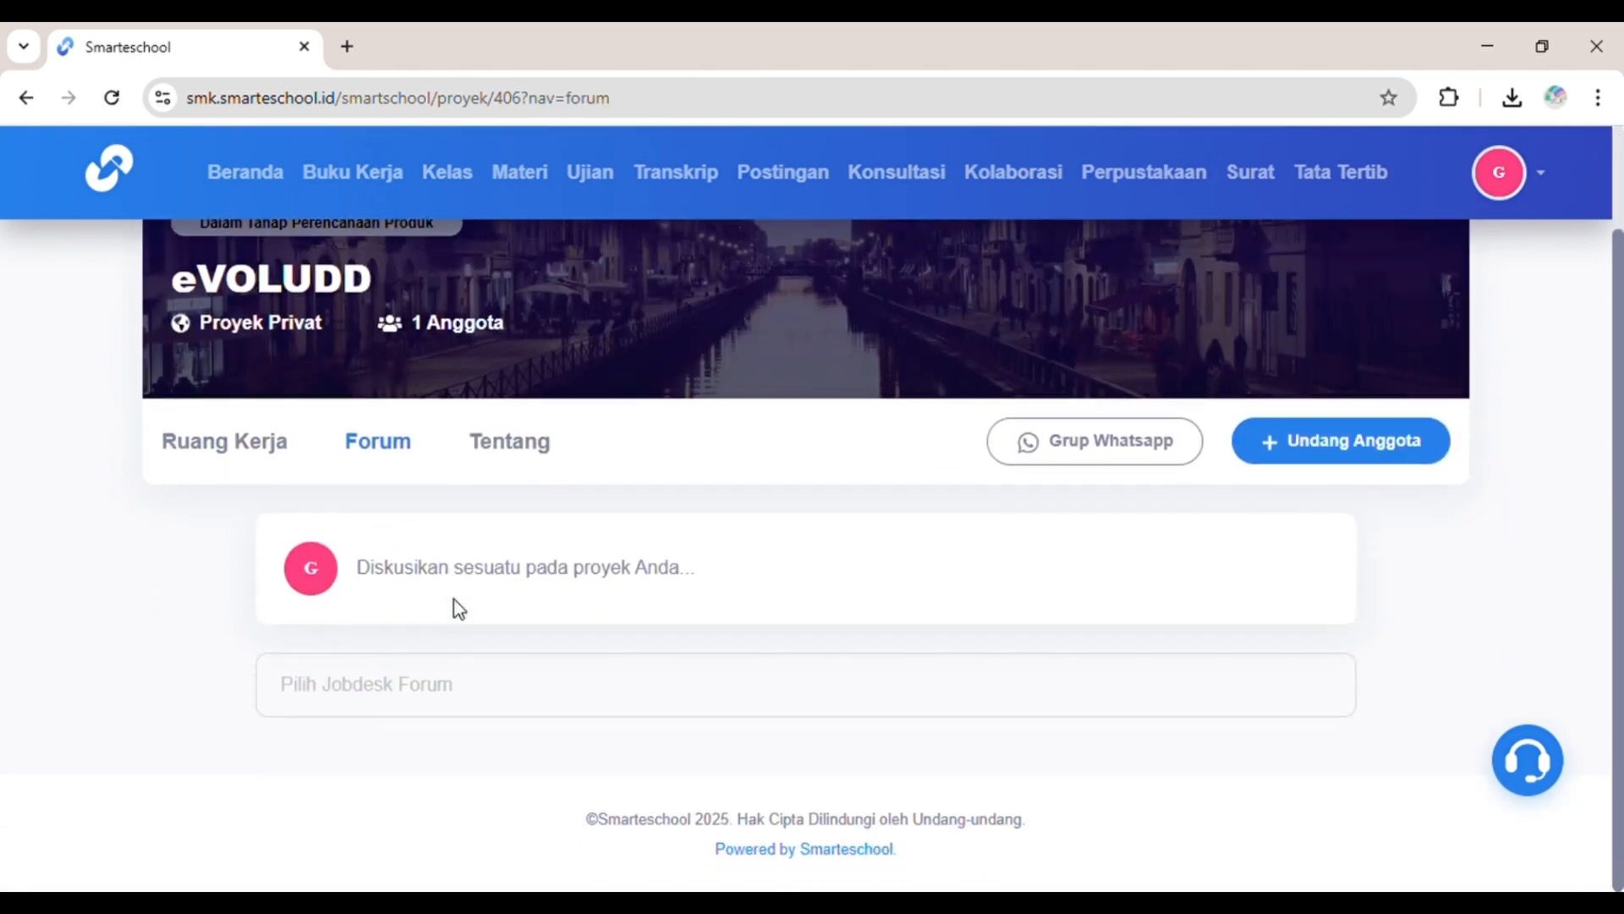
Step: Review eVOLUDD's Tentang information, Anggota list and Aktivitas log
left_click(515, 444)
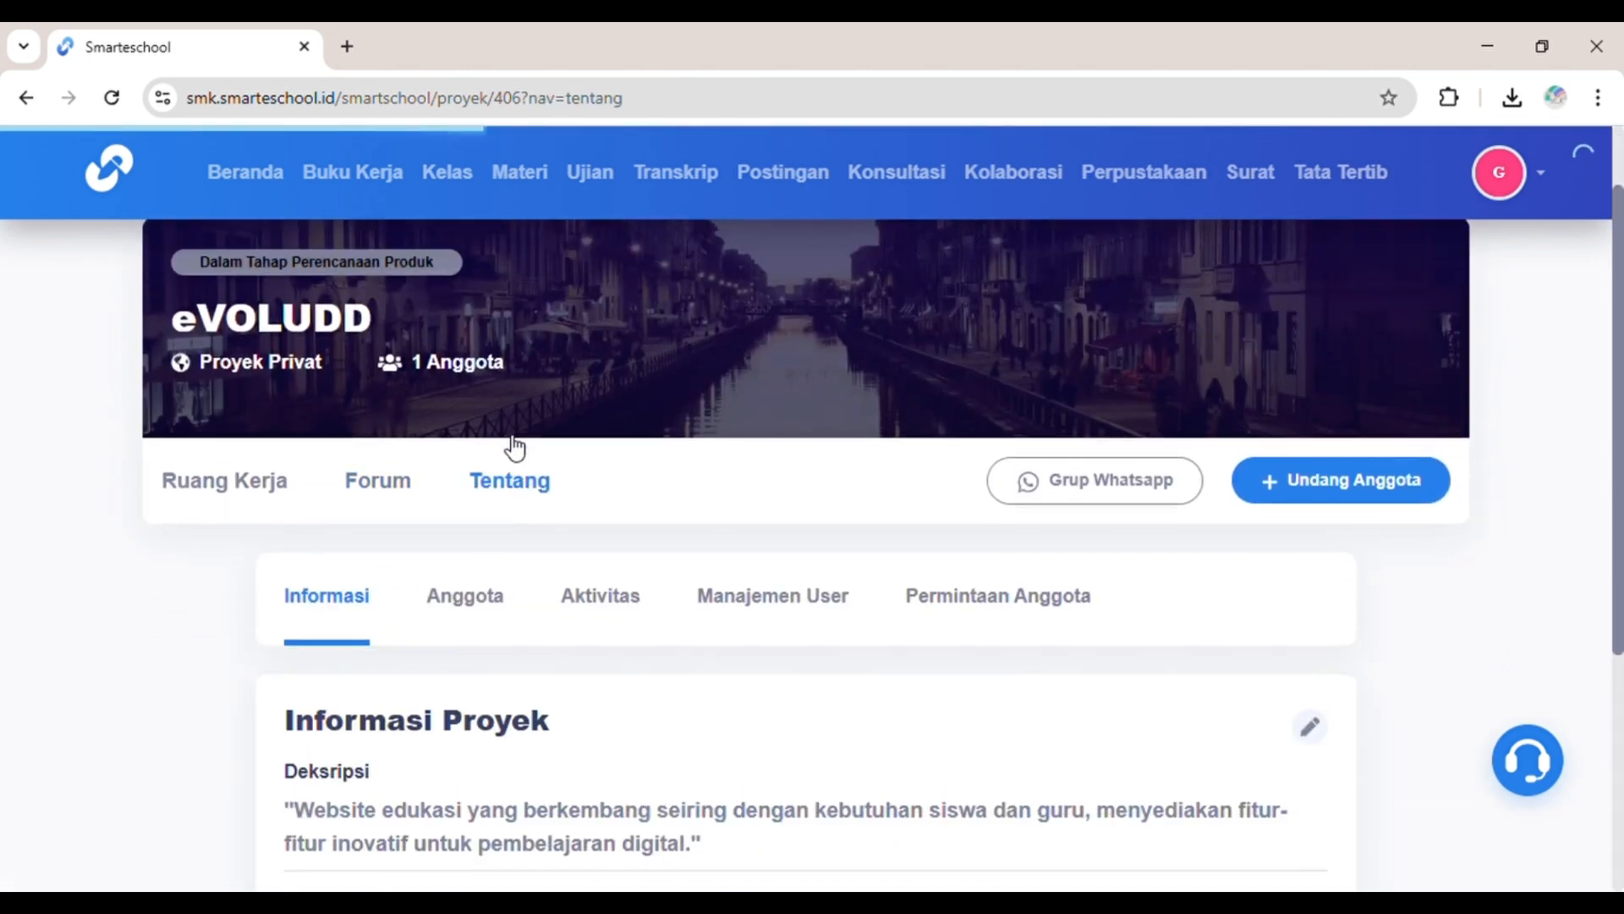
scroll(545, 704, "down", 3)
scroll(546, 703, "down", 3)
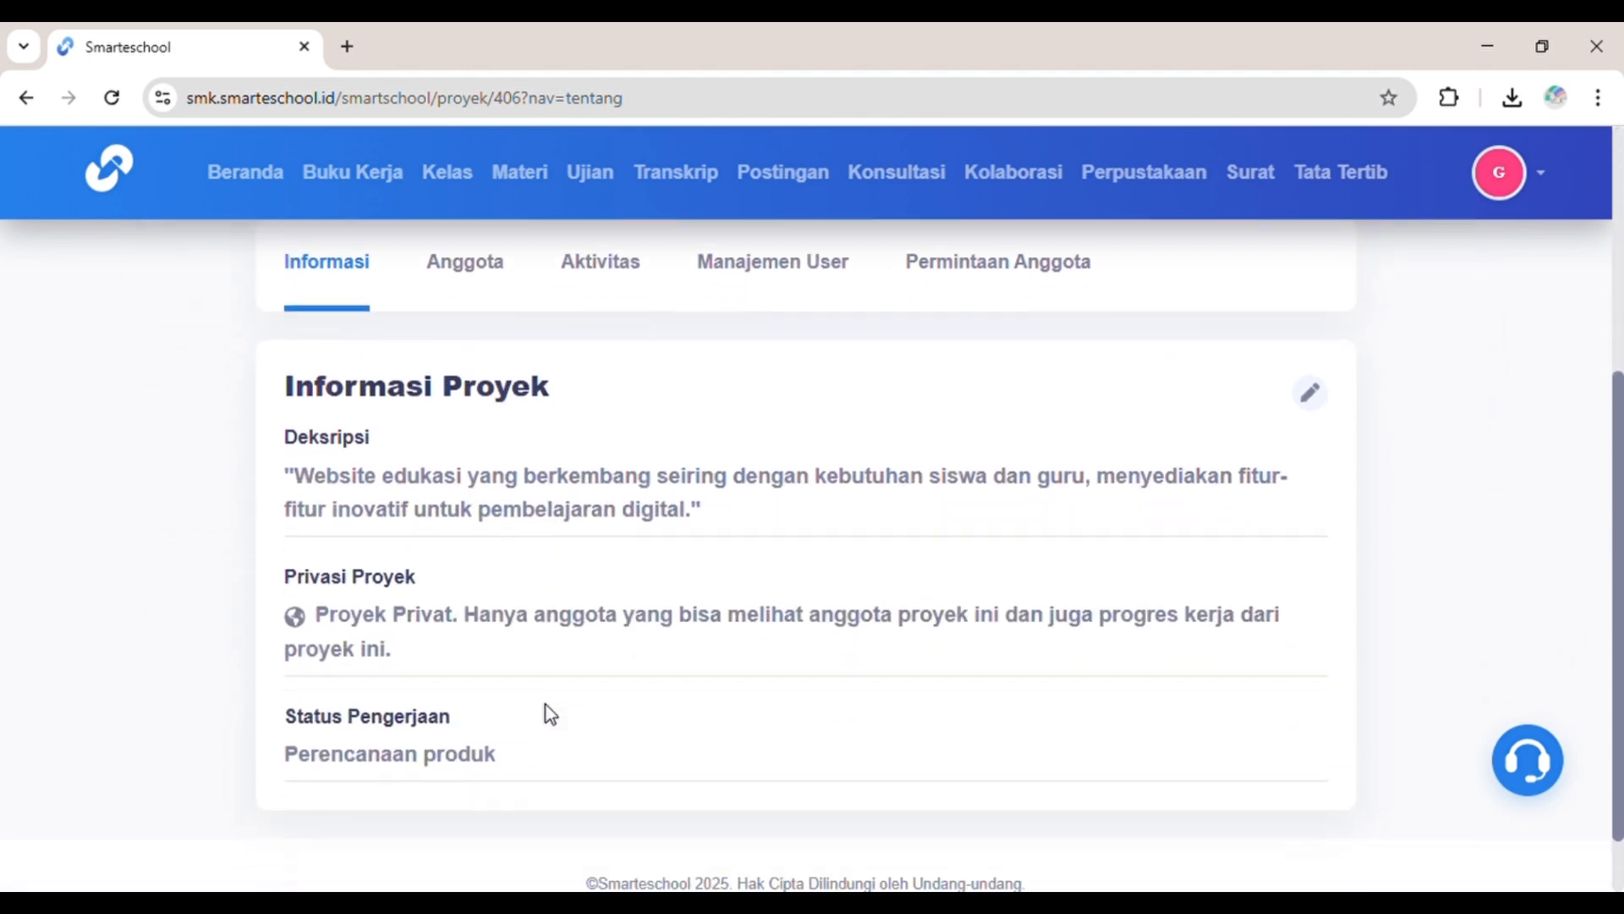
scroll(545, 704, "up", 2)
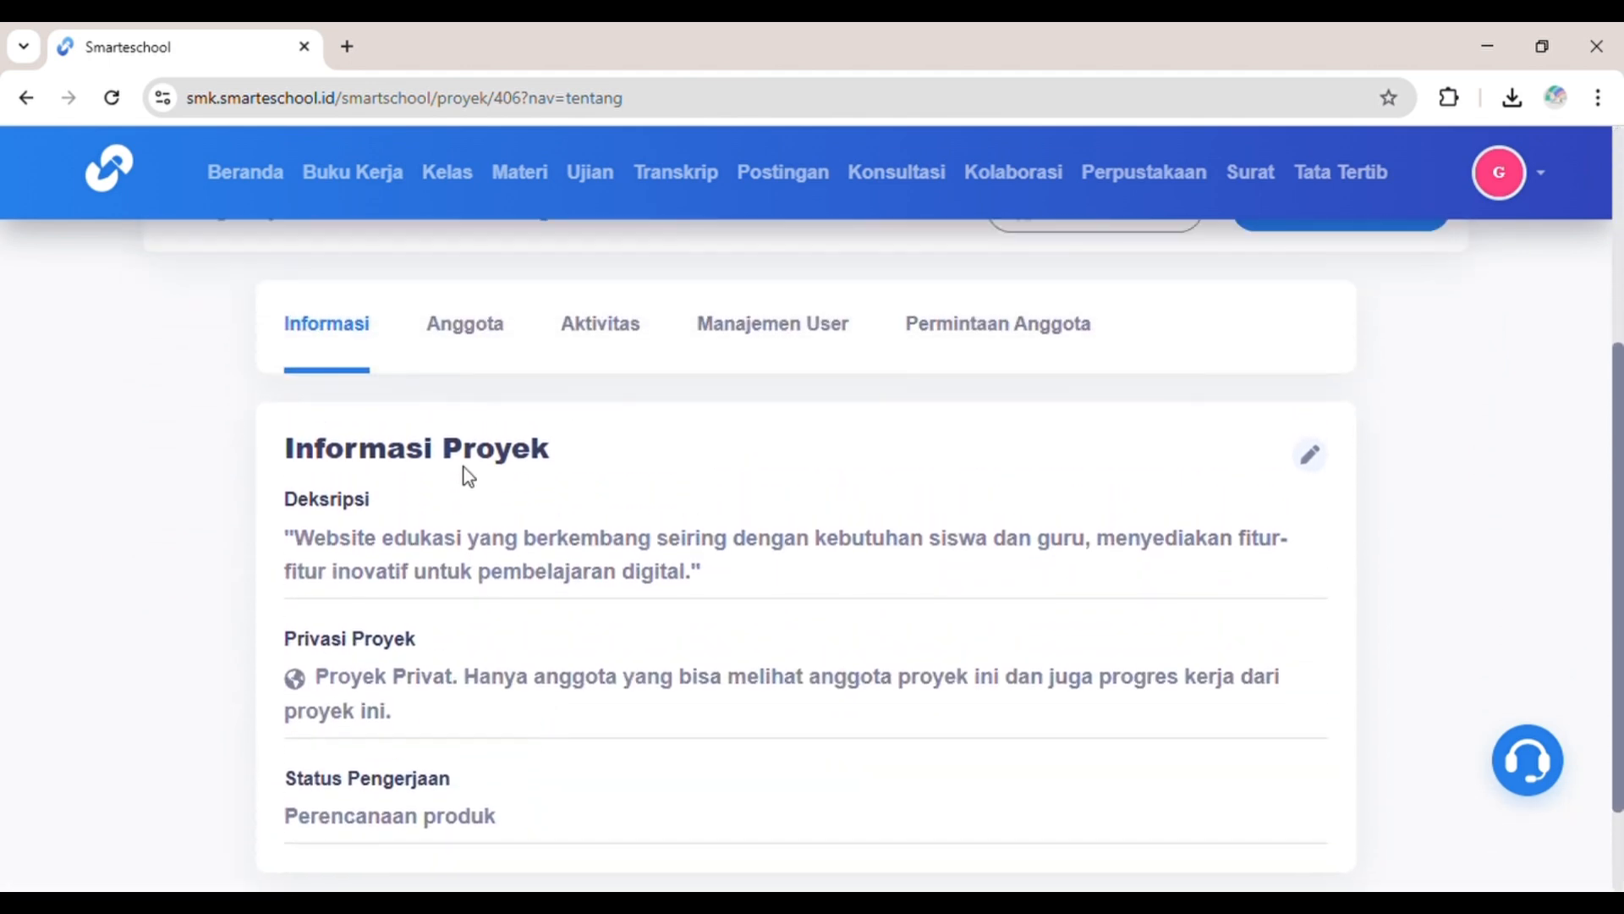
left_click(501, 346)
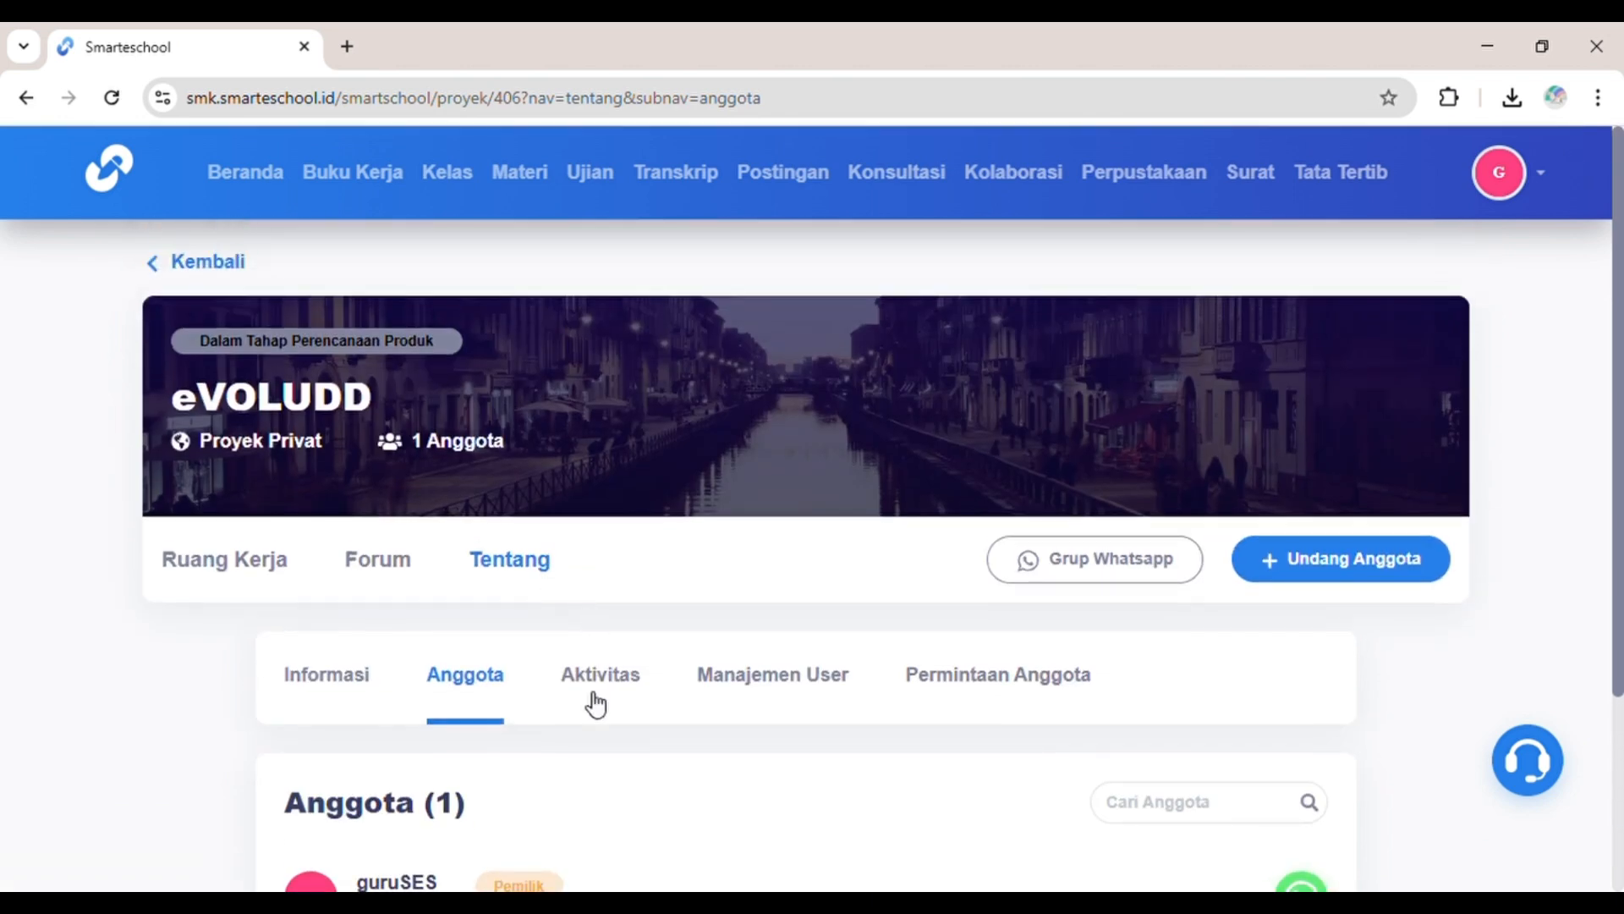
scroll(592, 703, "down", 3)
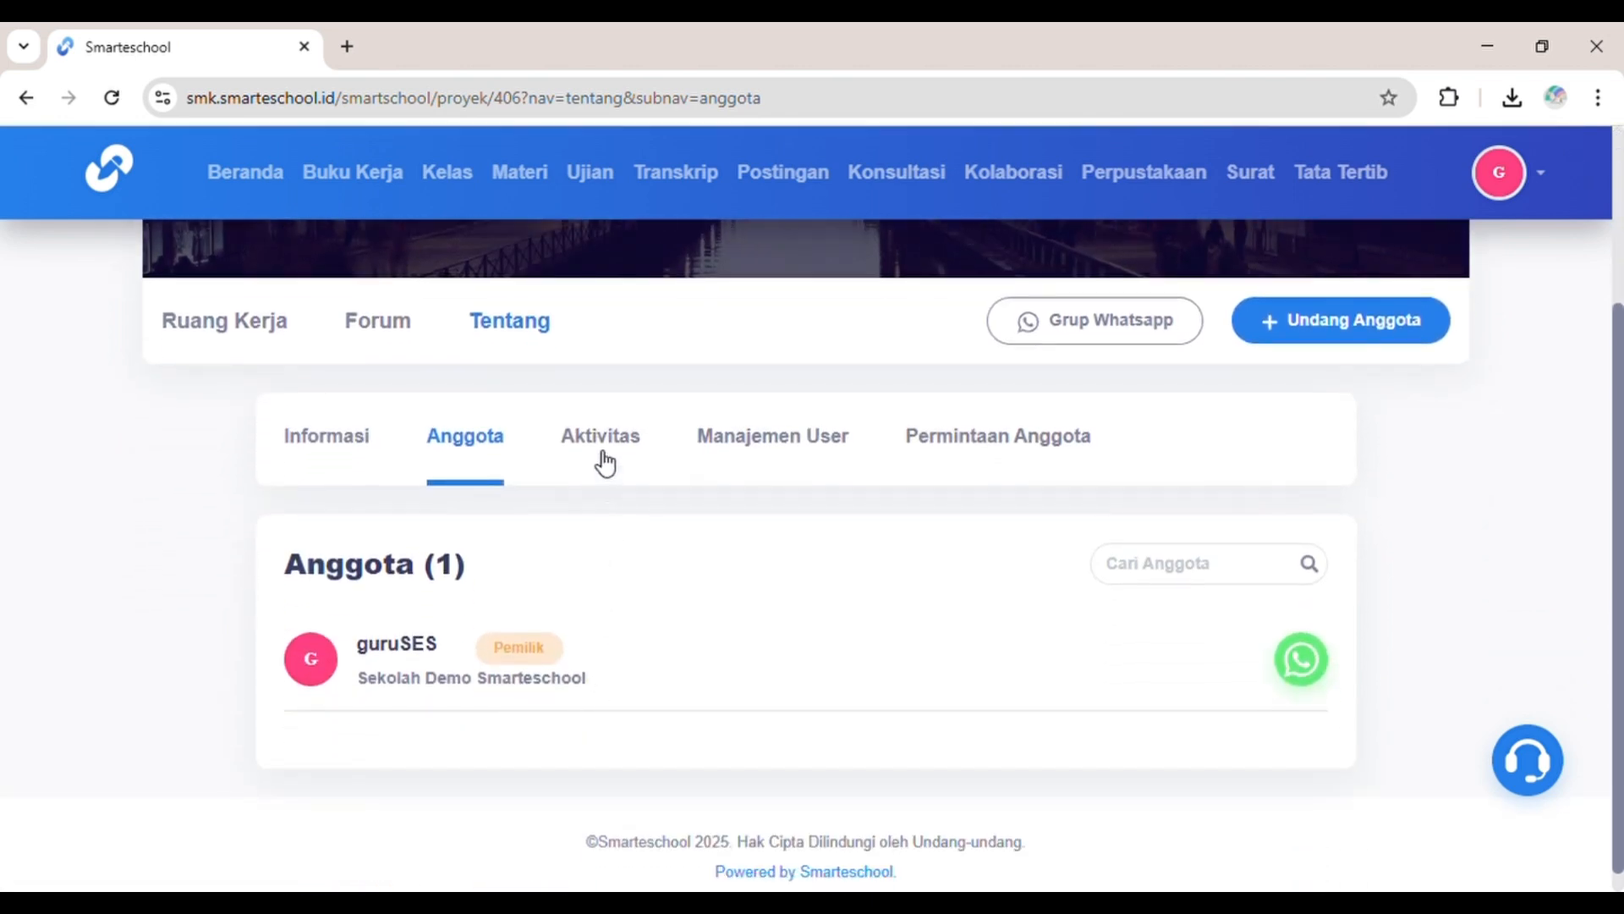
left_click(600, 458)
scroll(596, 459, "down", 2)
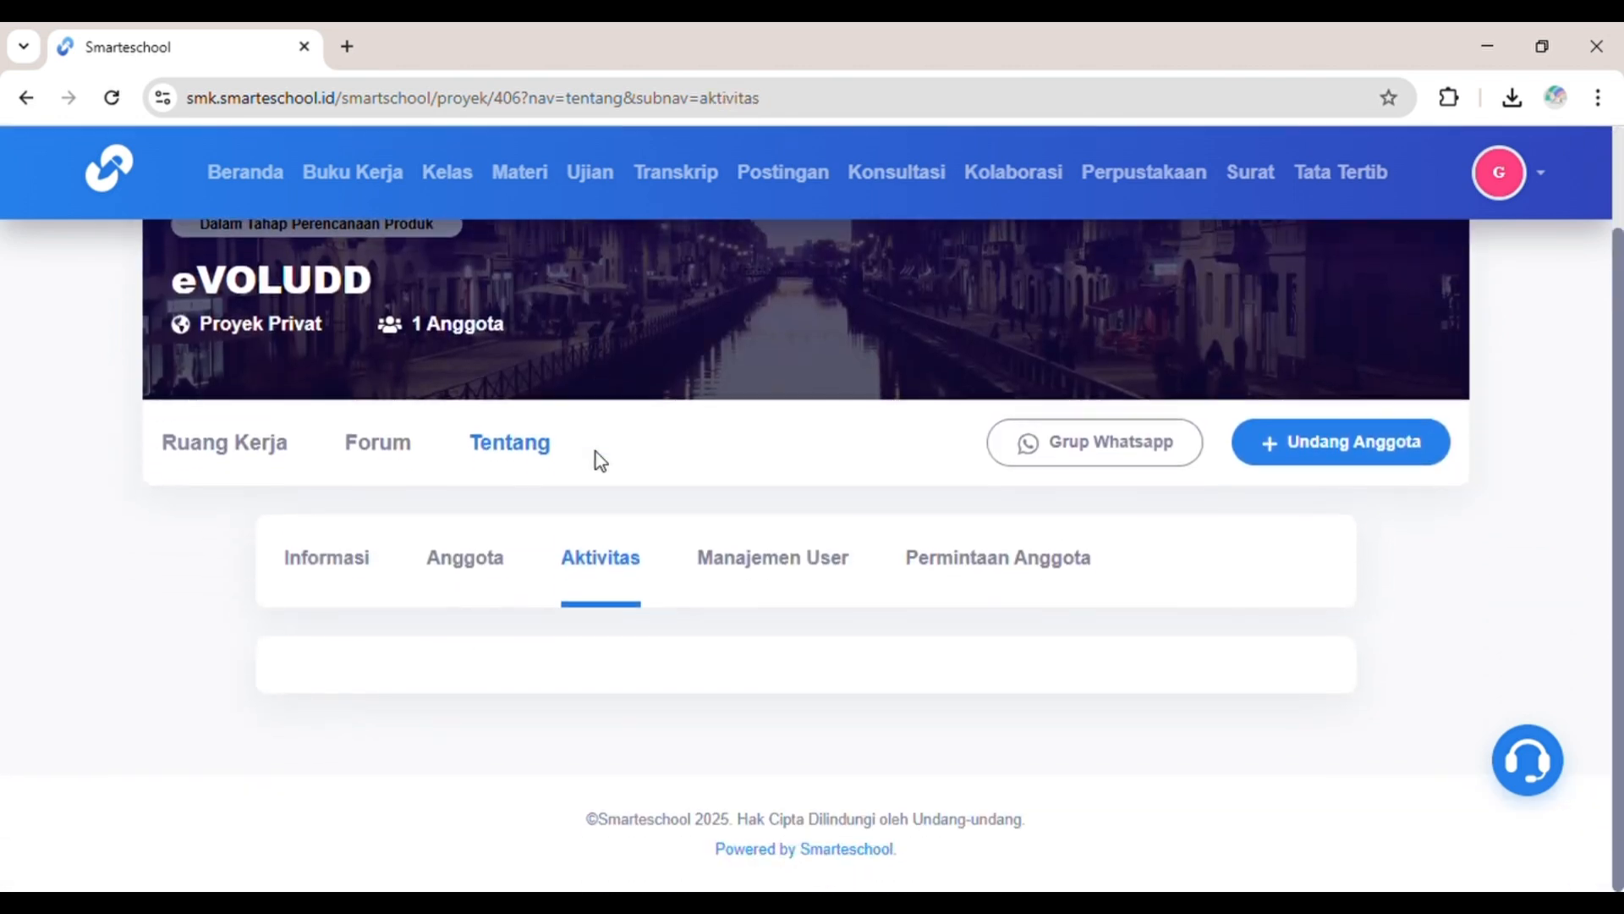
Step: Check Manajemen User and the empty Permintaan Anggota, then return to Ruang Kerja
left_click(736, 575)
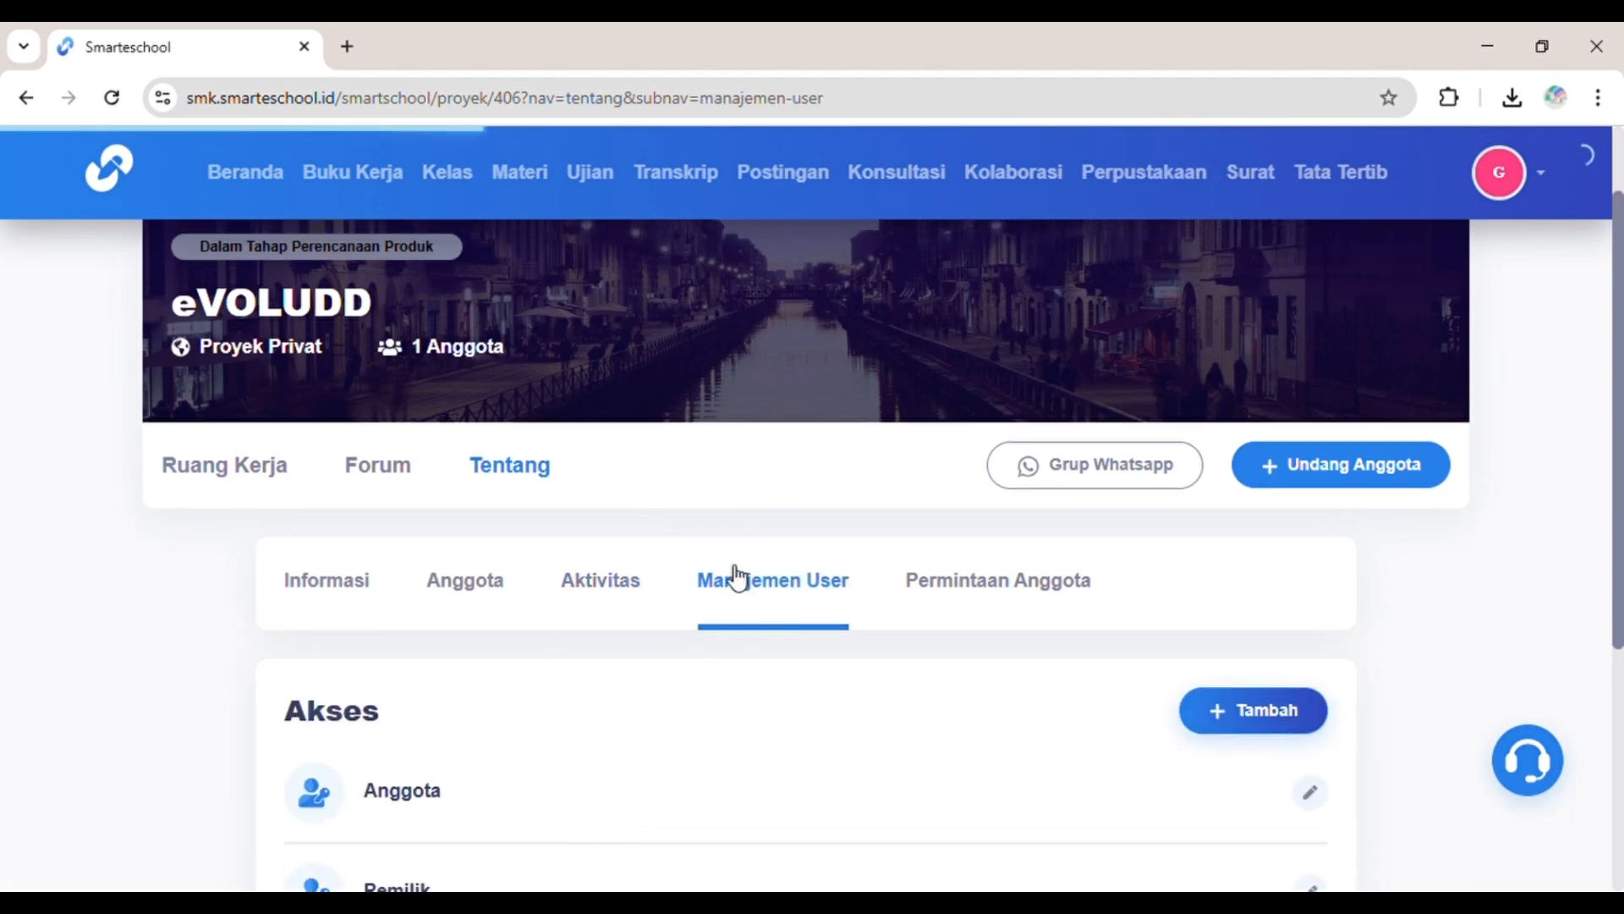
scroll(729, 571, "down", 3)
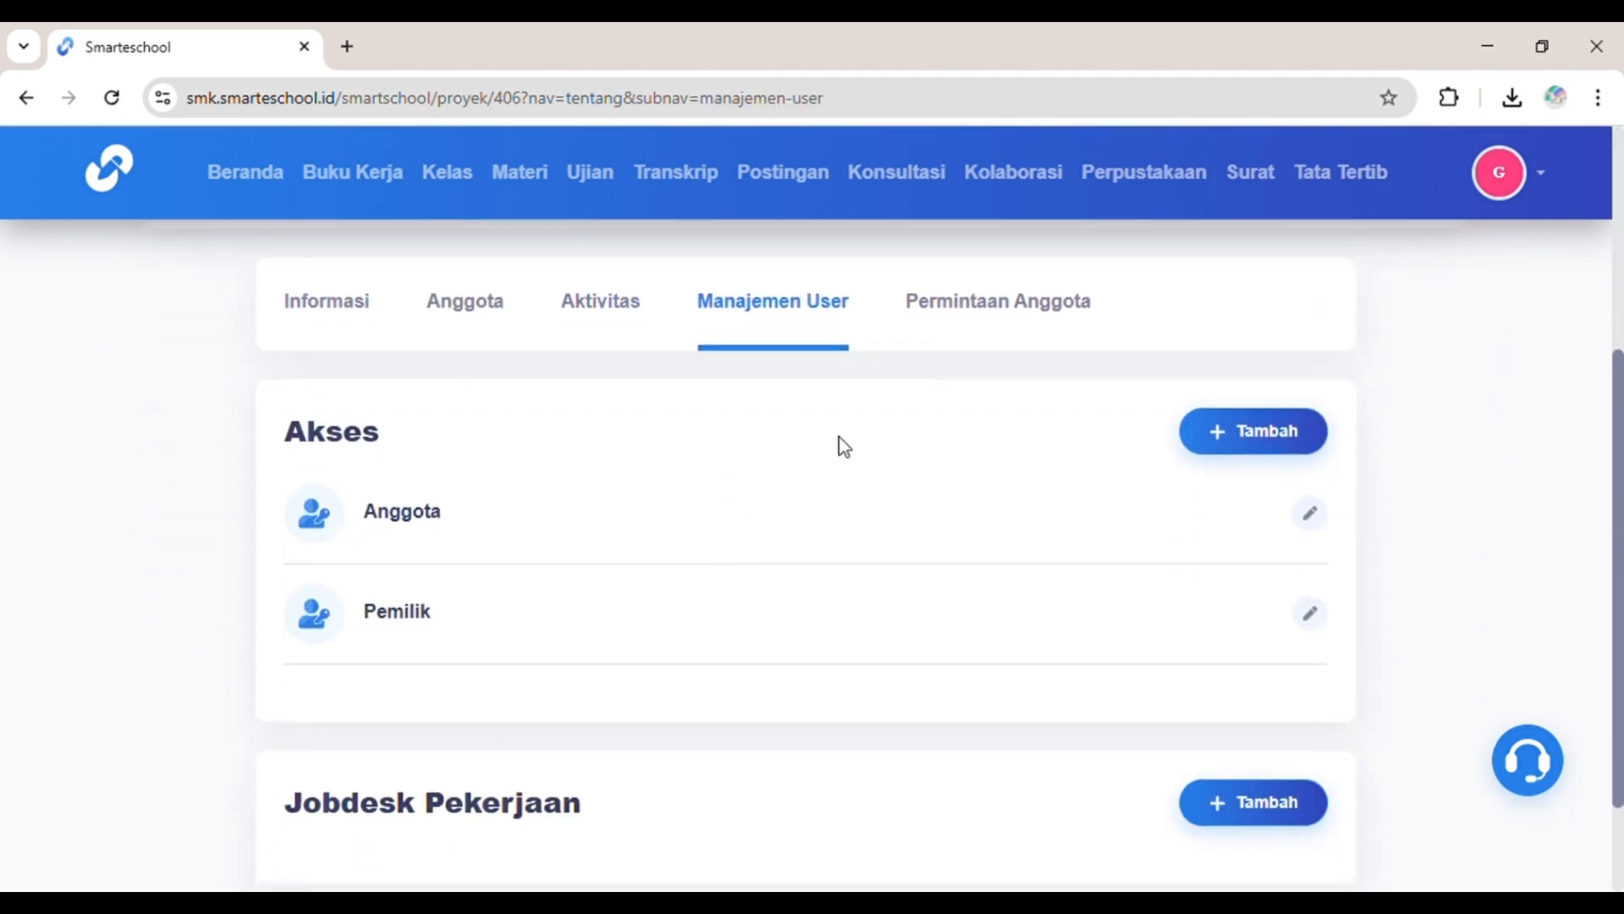
scroll(840, 446, "down", 2)
scroll(840, 446, "up", 2)
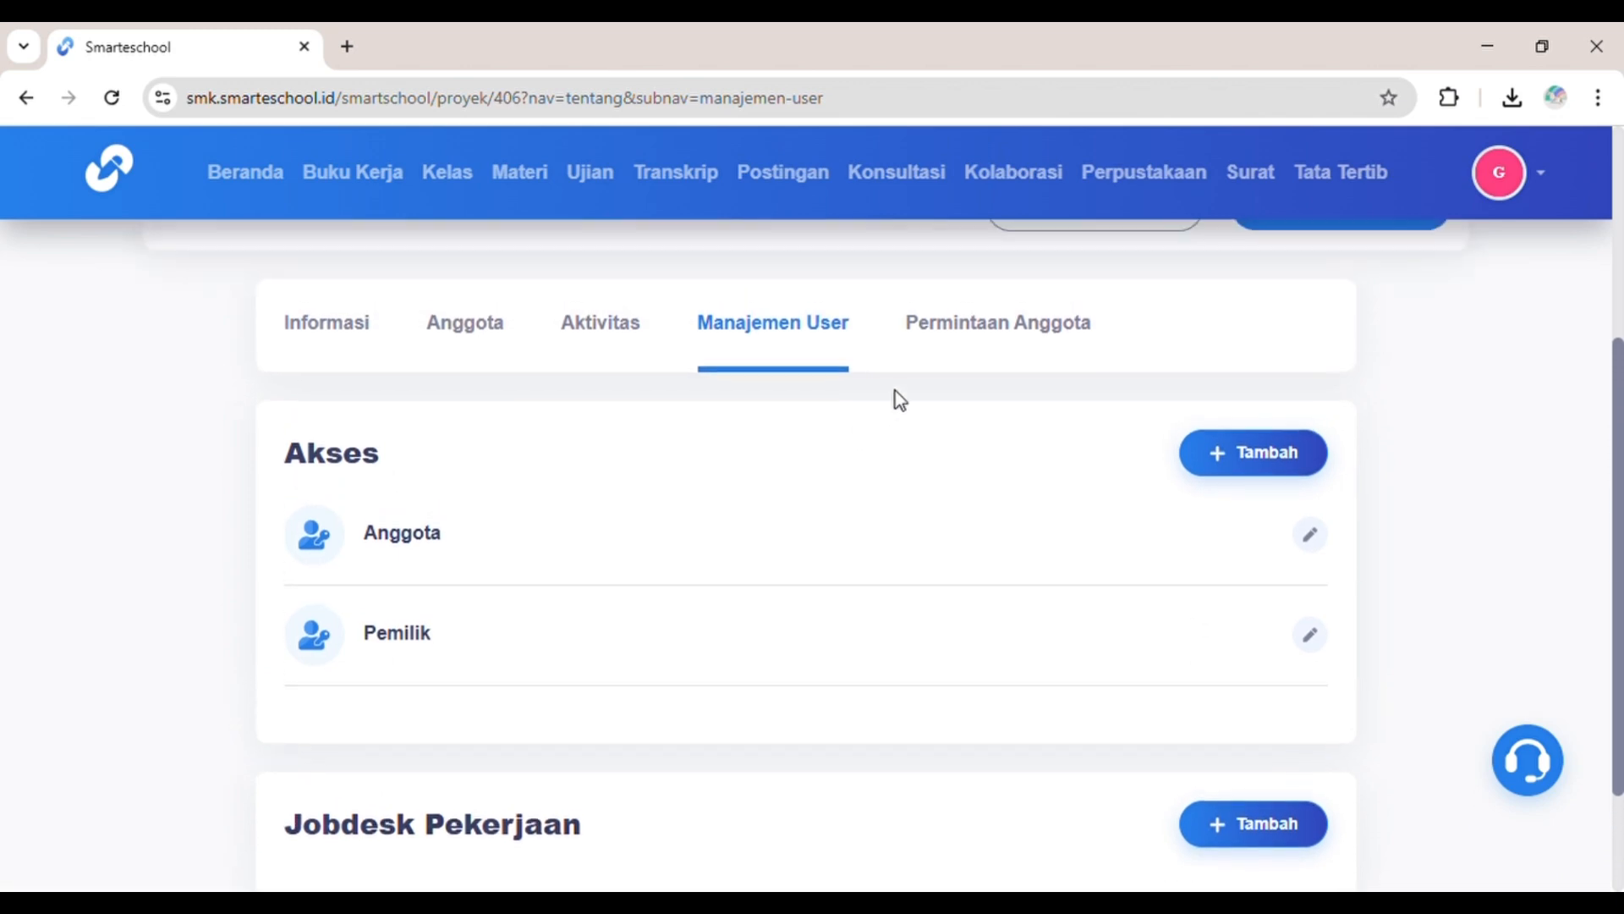
left_click(972, 324)
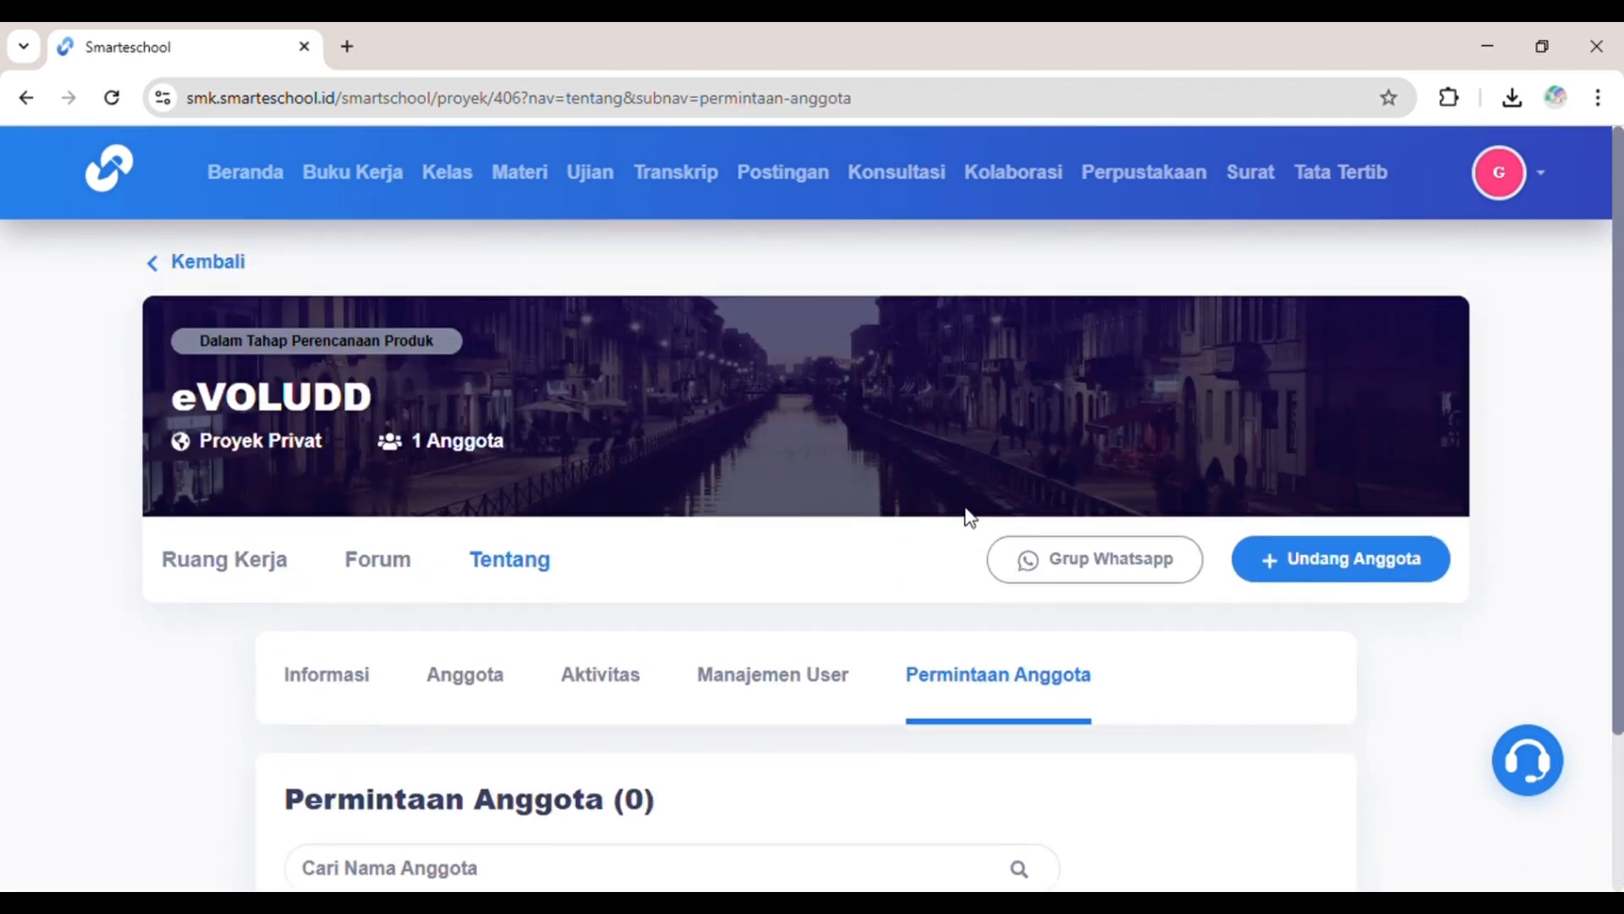
scroll(954, 531, "down", 2)
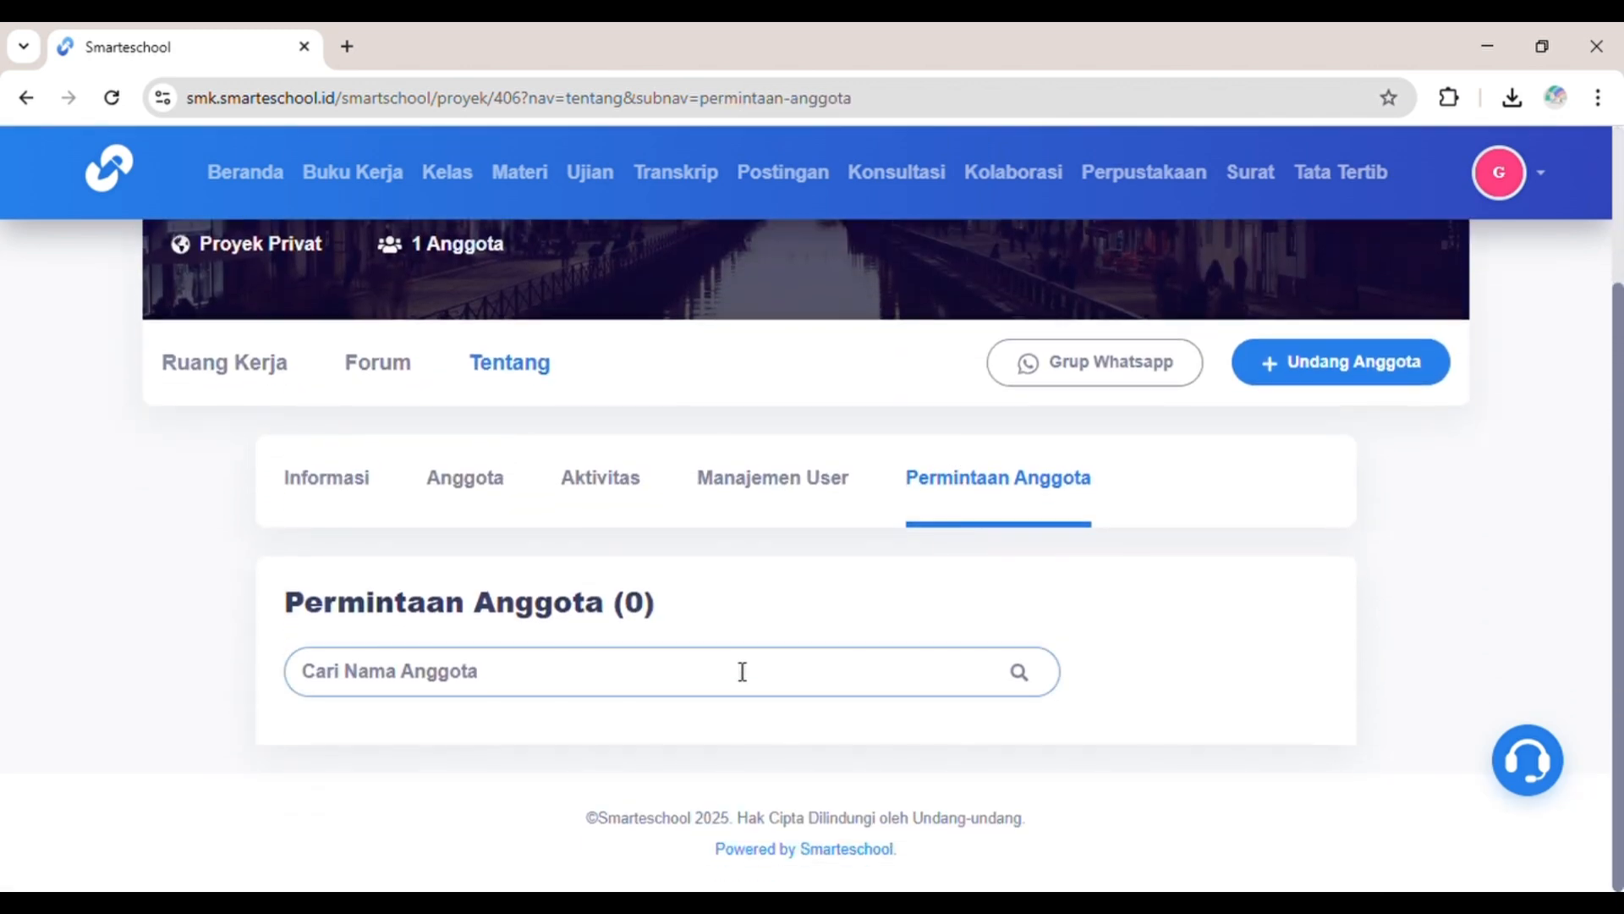
left_click(275, 379)
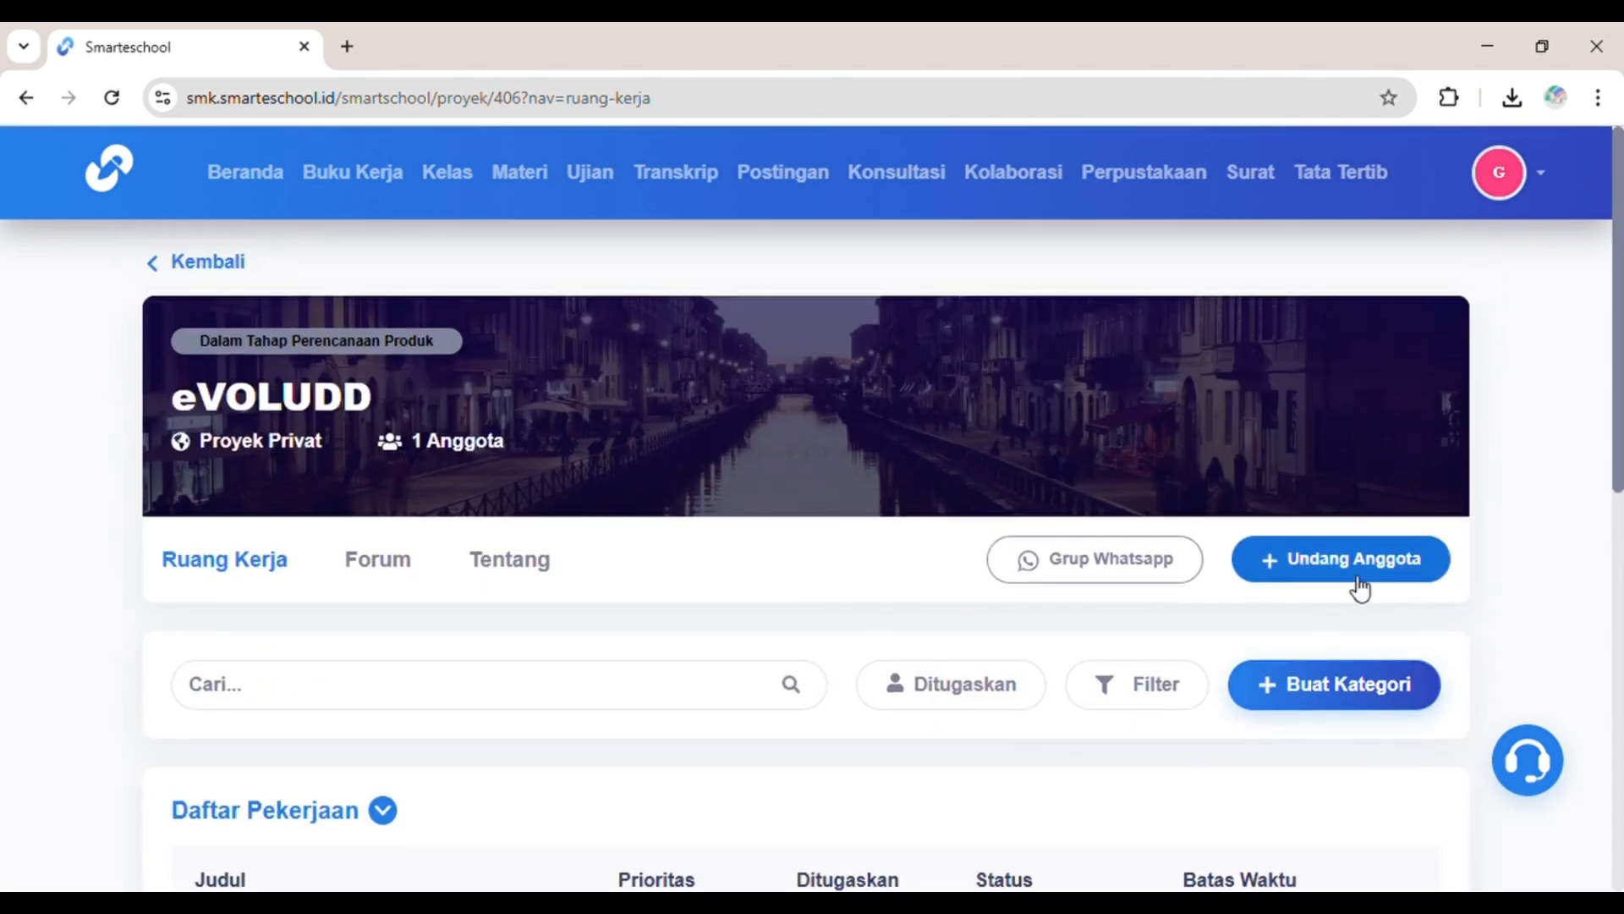
Step: On Undang Anggota, search partners for 'SRI' filtered to SMK schools
left_click(1358, 583)
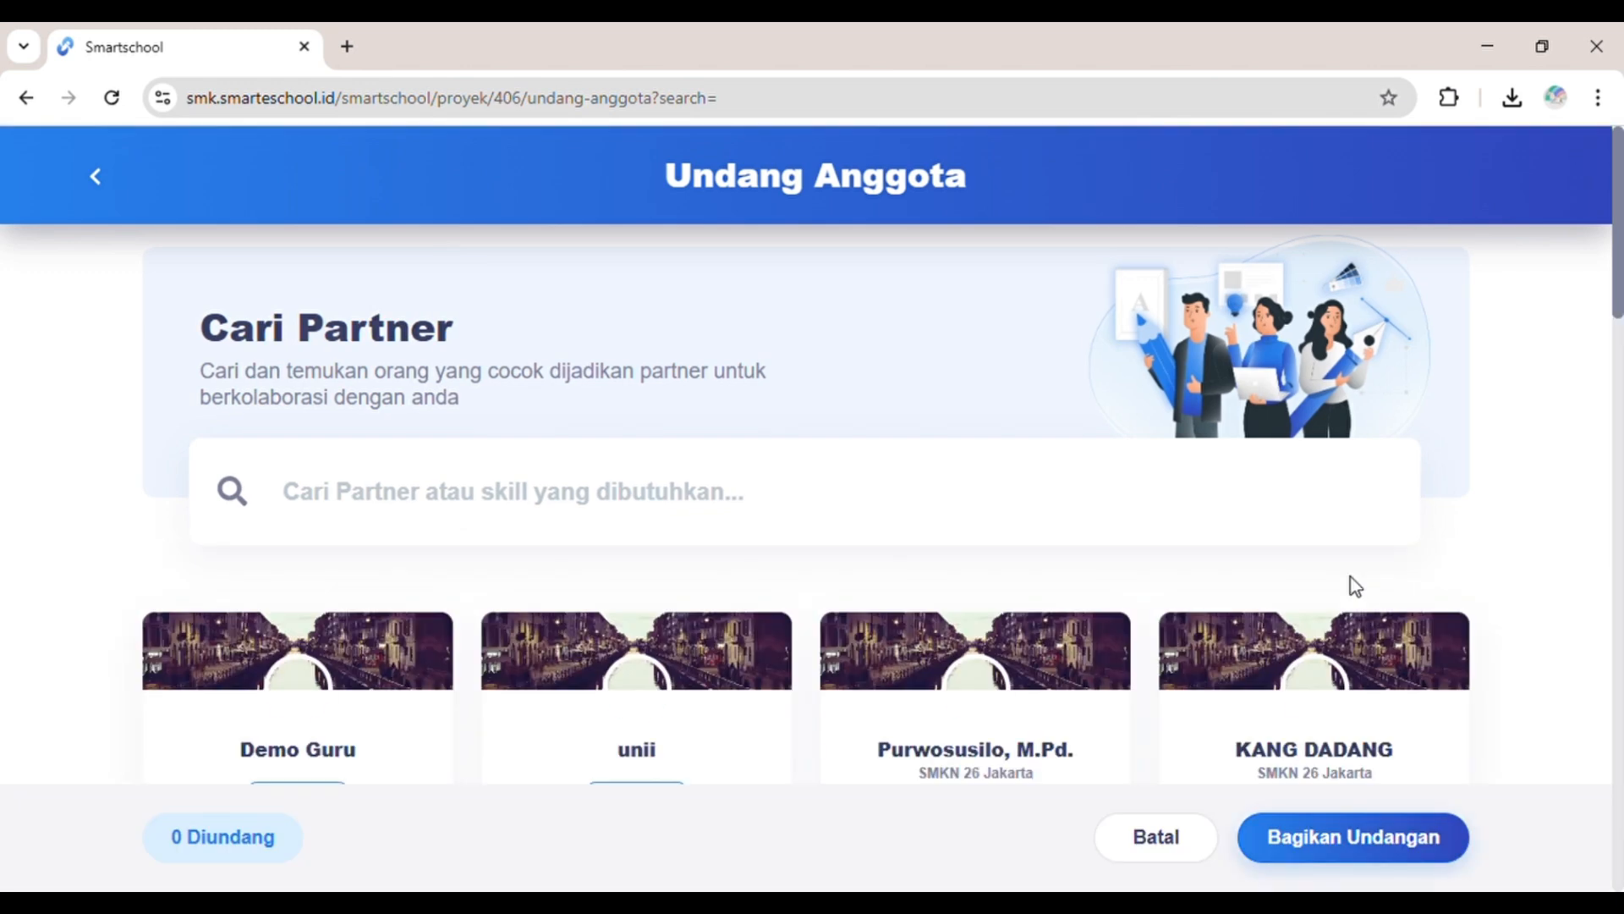
scroll(757, 369, "down", 1)
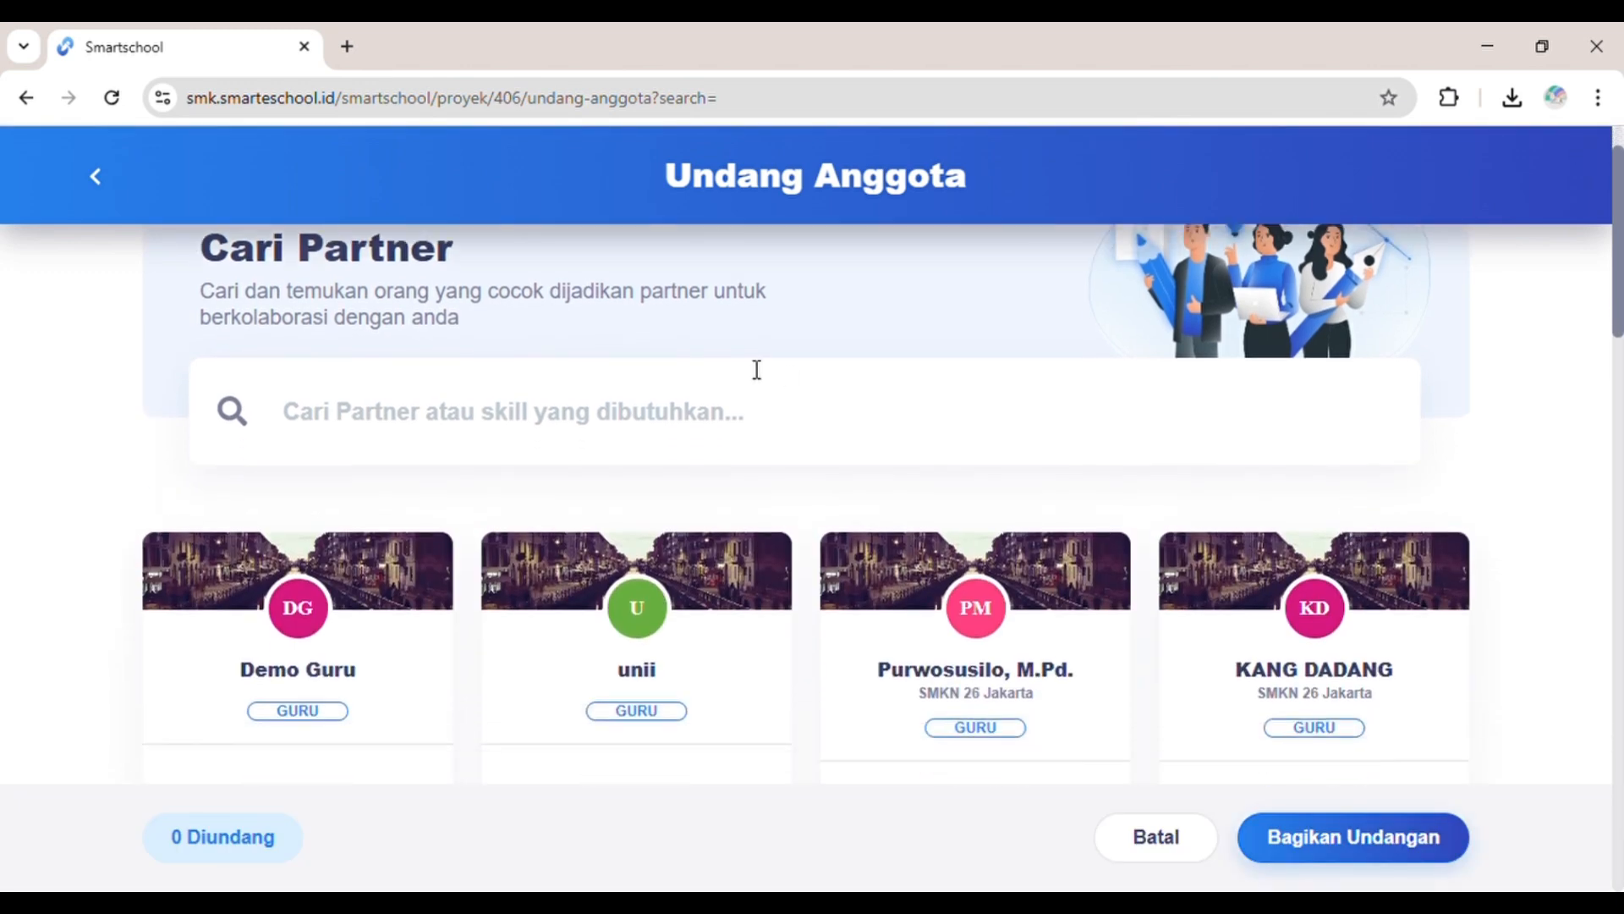
left_click(726, 420)
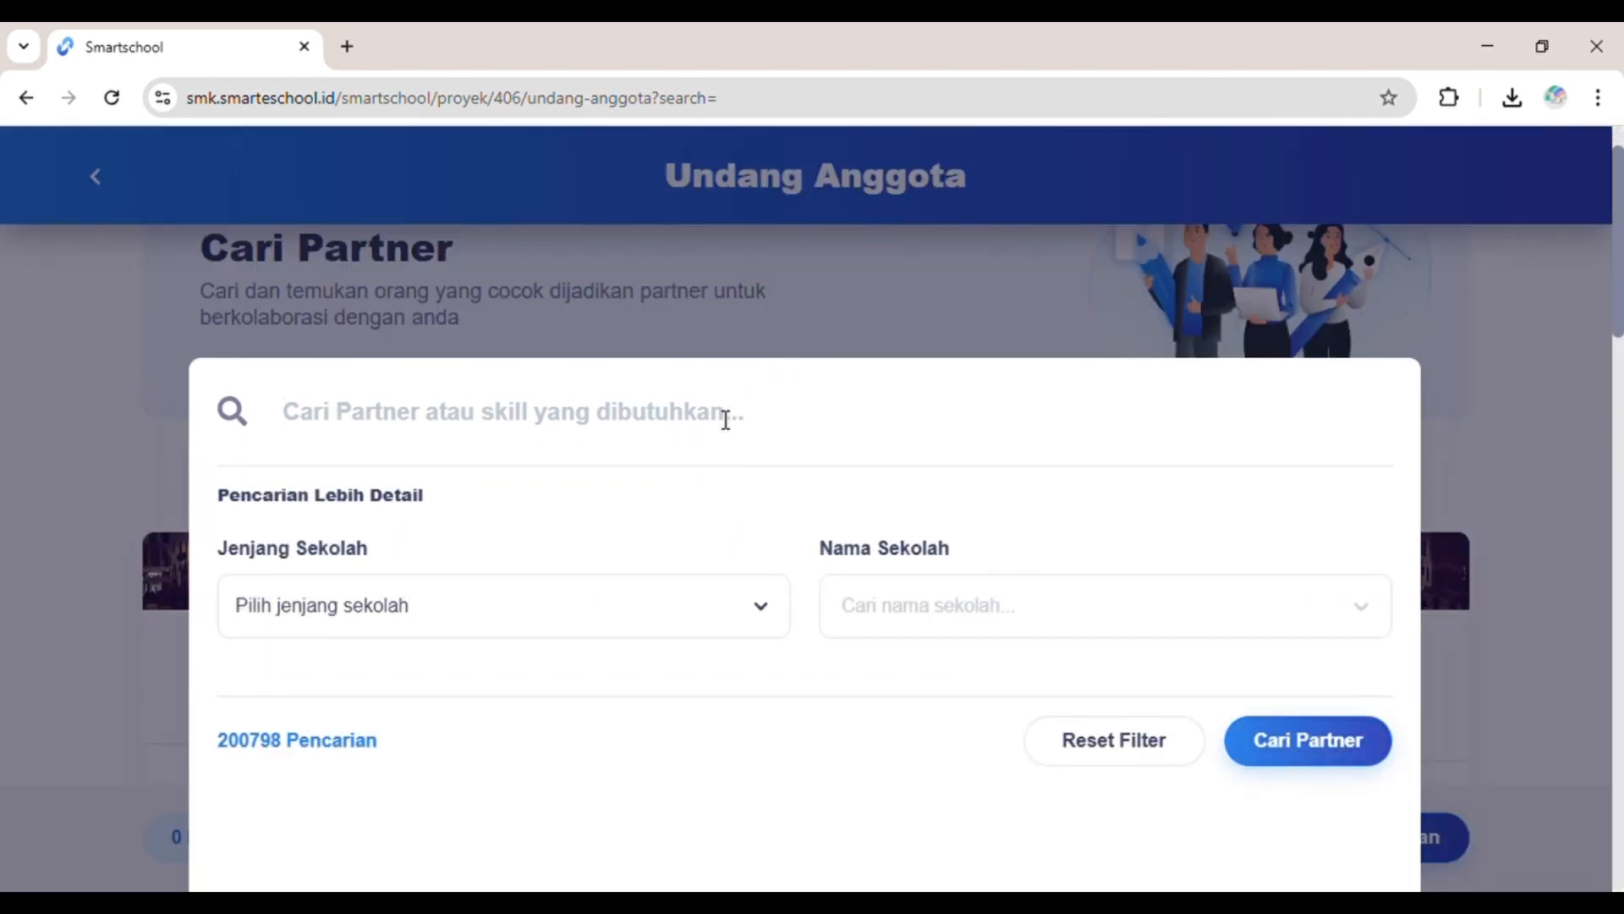
type("SRI")
key("Return")
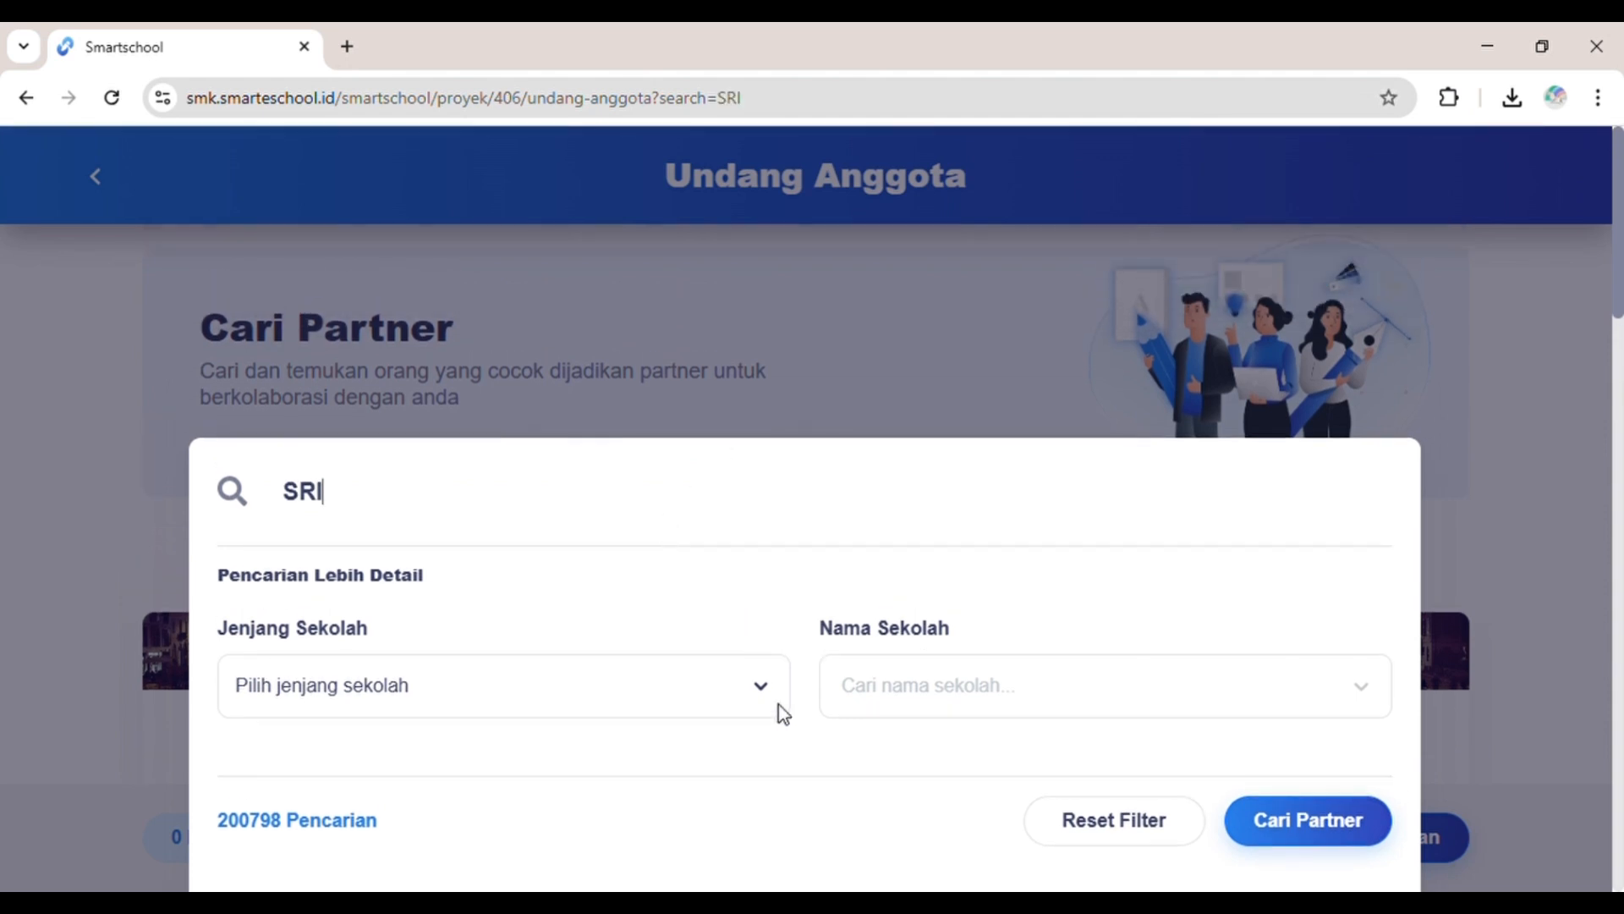
left_click(565, 301)
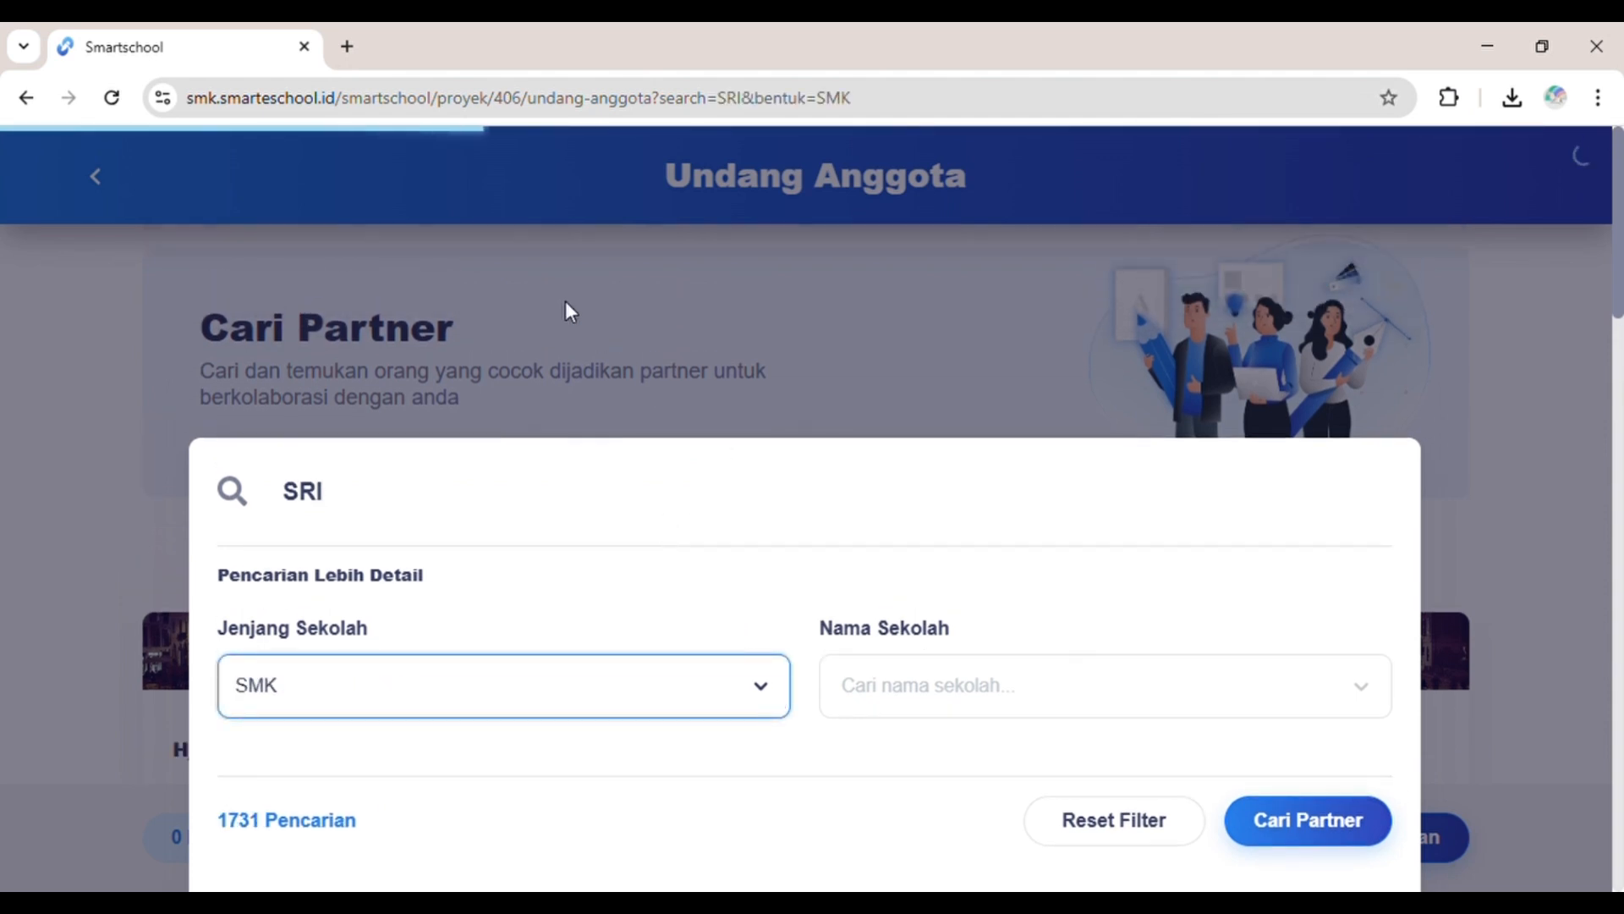
scroll(1039, 765, "down", 1)
scroll(1066, 762, "down", 2)
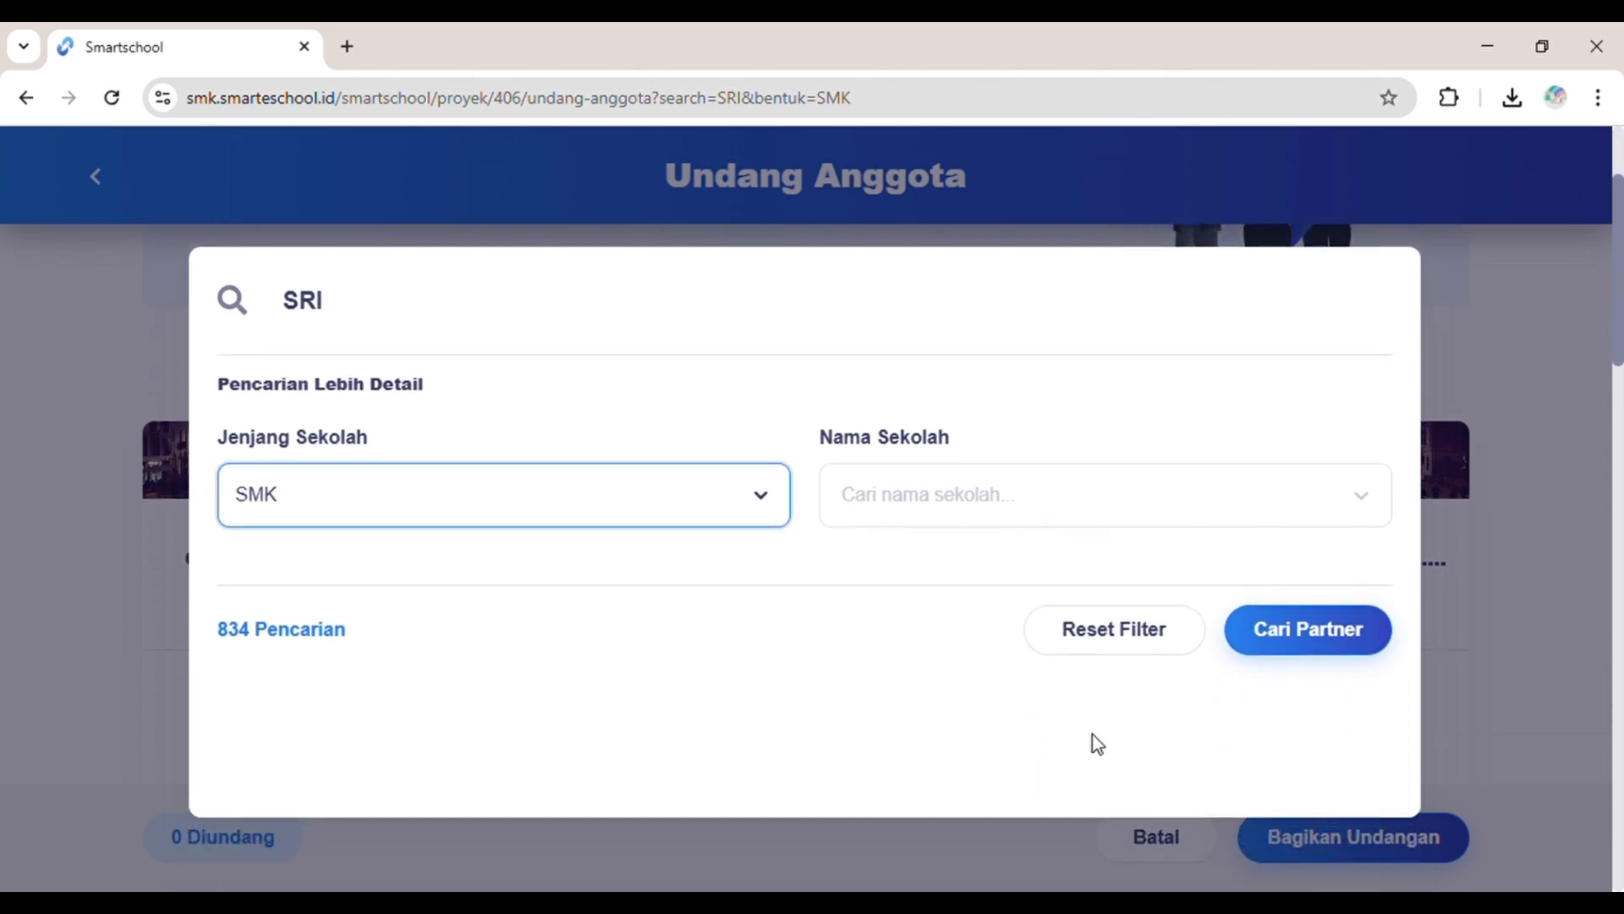
left_click(1283, 653)
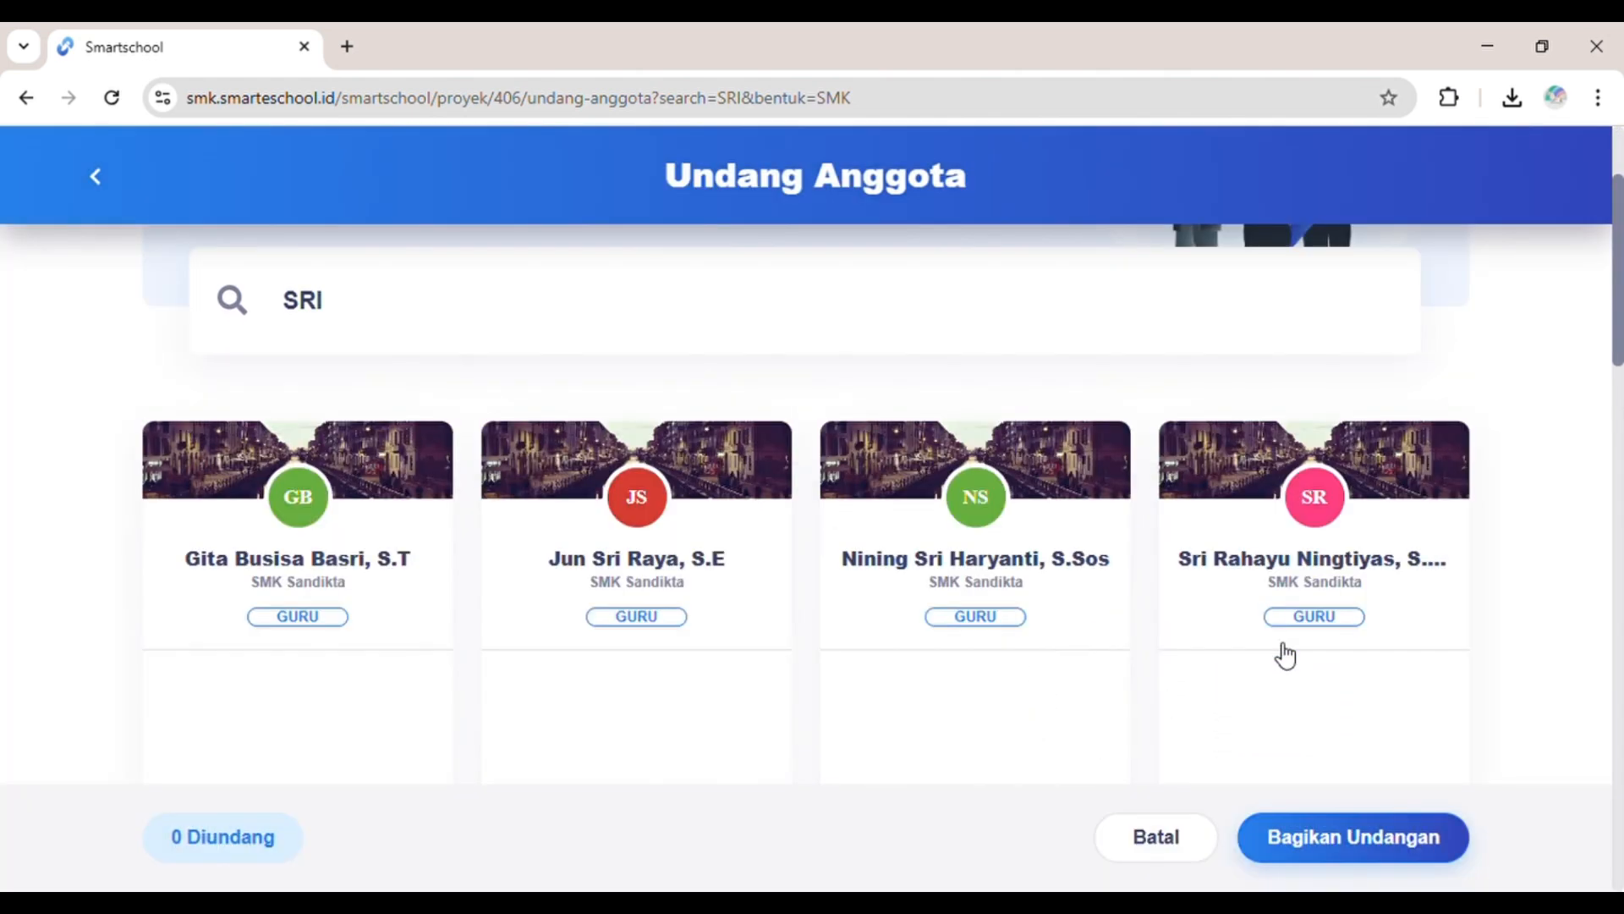
Step: Invite the TKJ partner from SMK Sandikta
scroll(1015, 615, "down", 8)
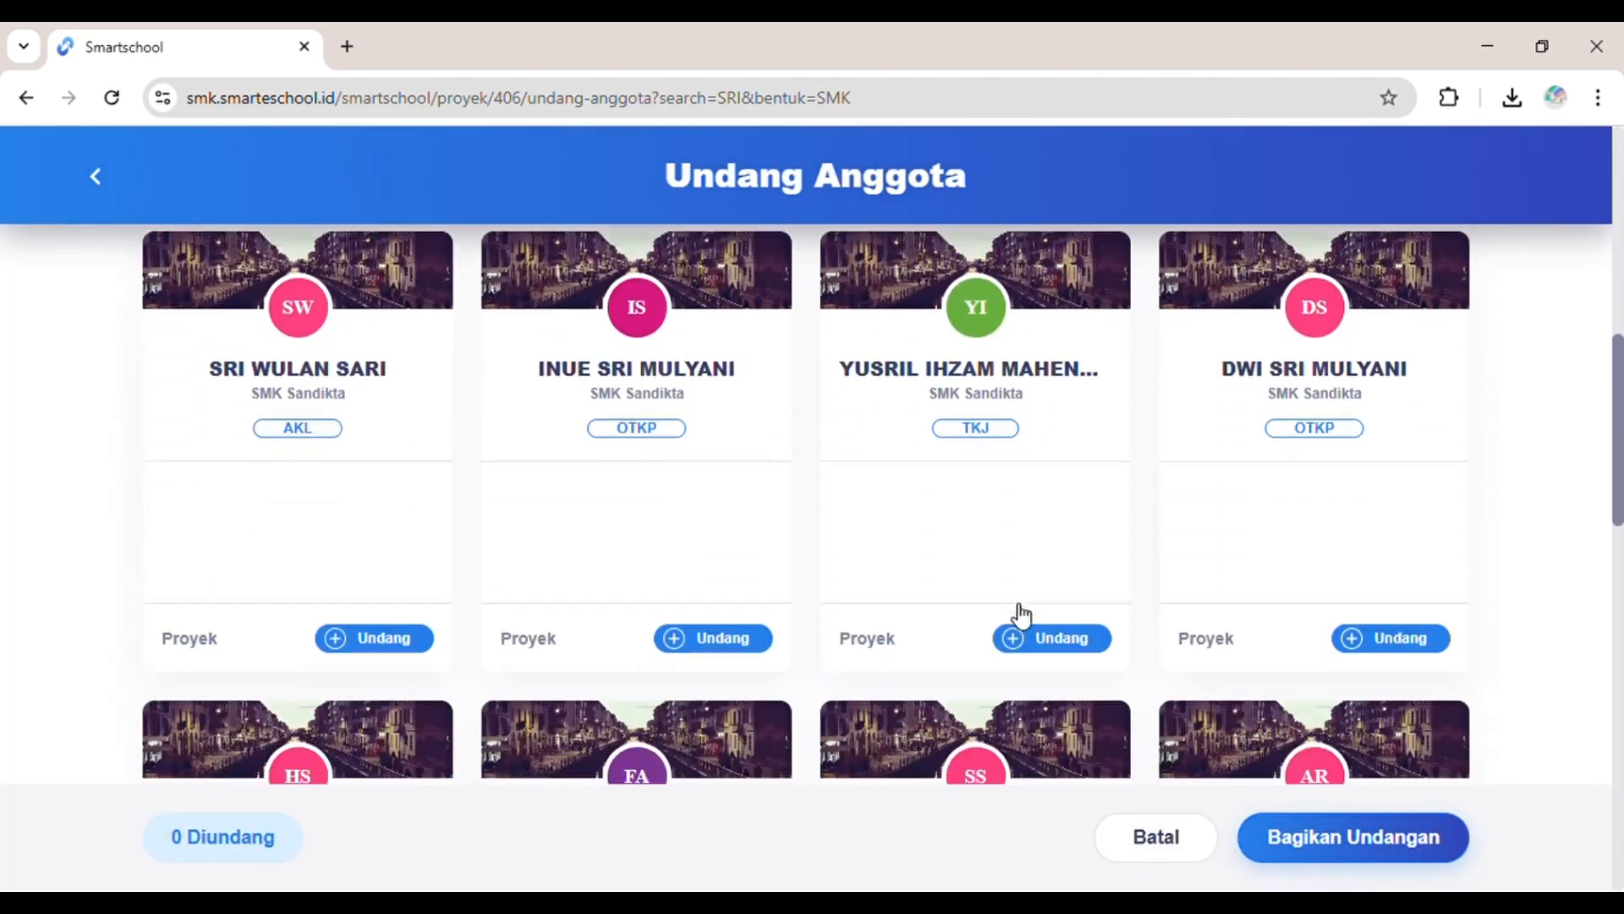
scroll(1021, 615, "down", 3)
scroll(736, 645, "up", 1)
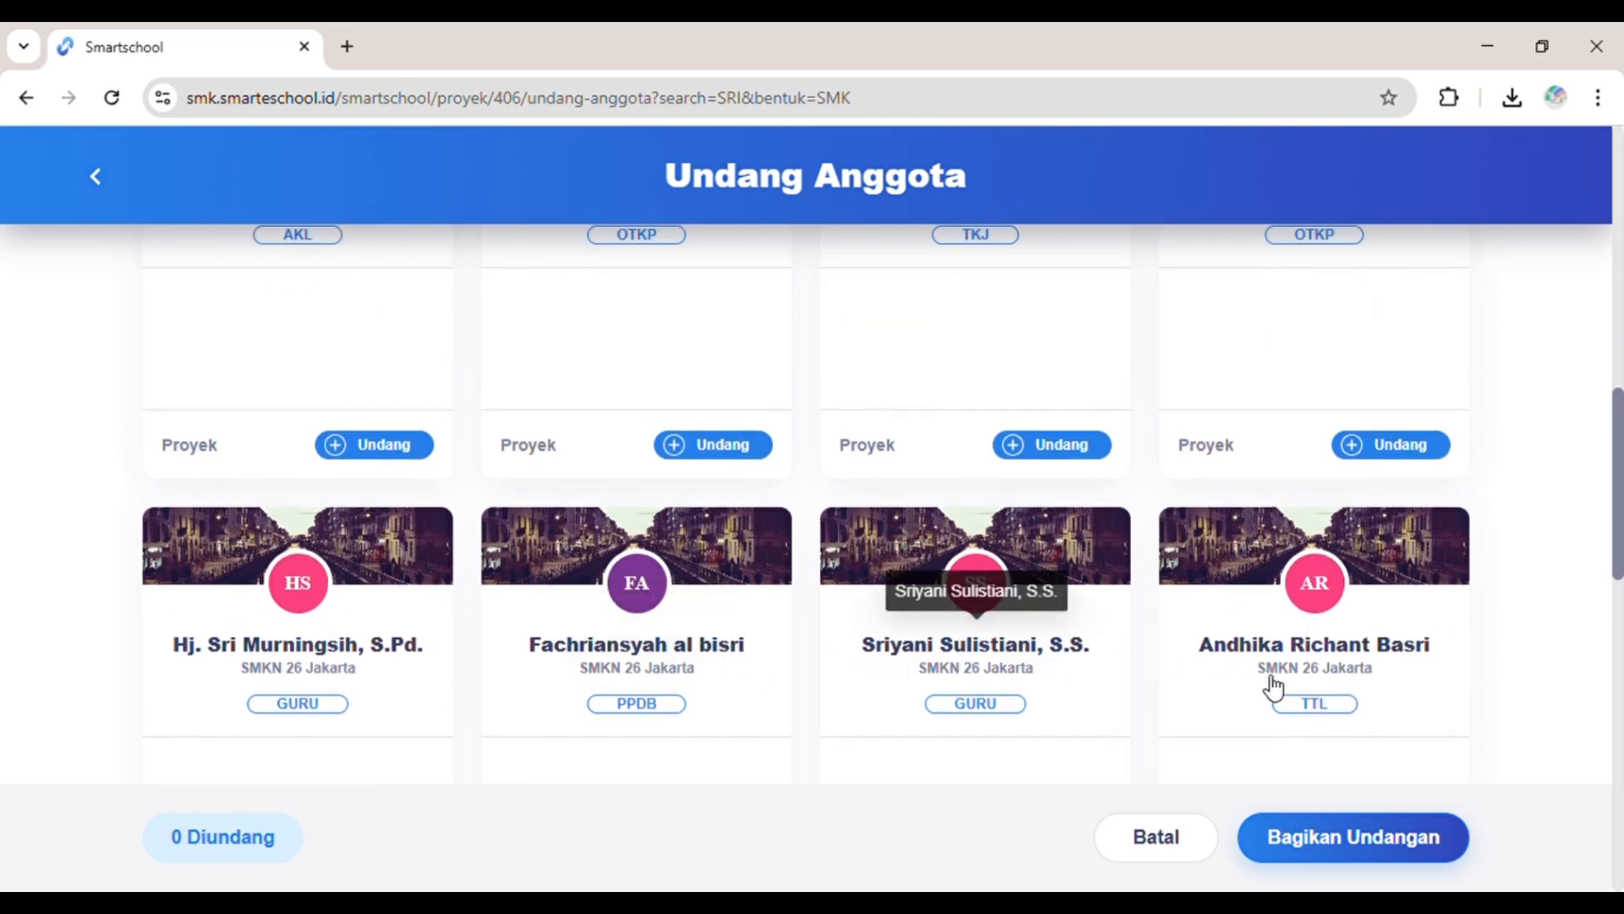
scroll(1418, 668, "up", 1)
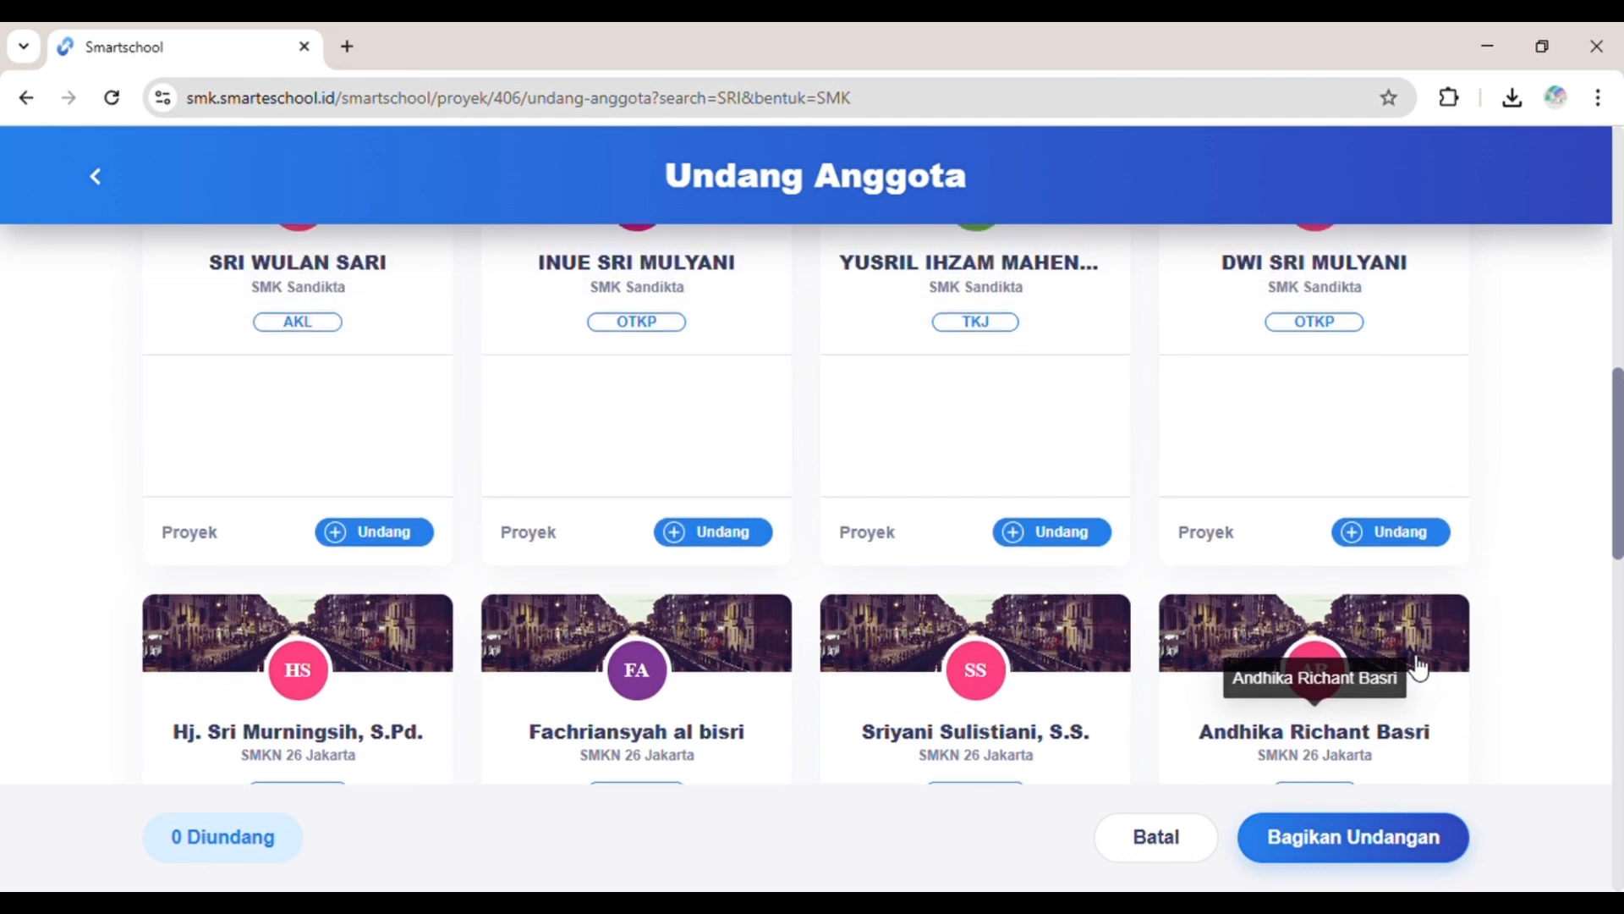
scroll(1419, 668, "up", 1)
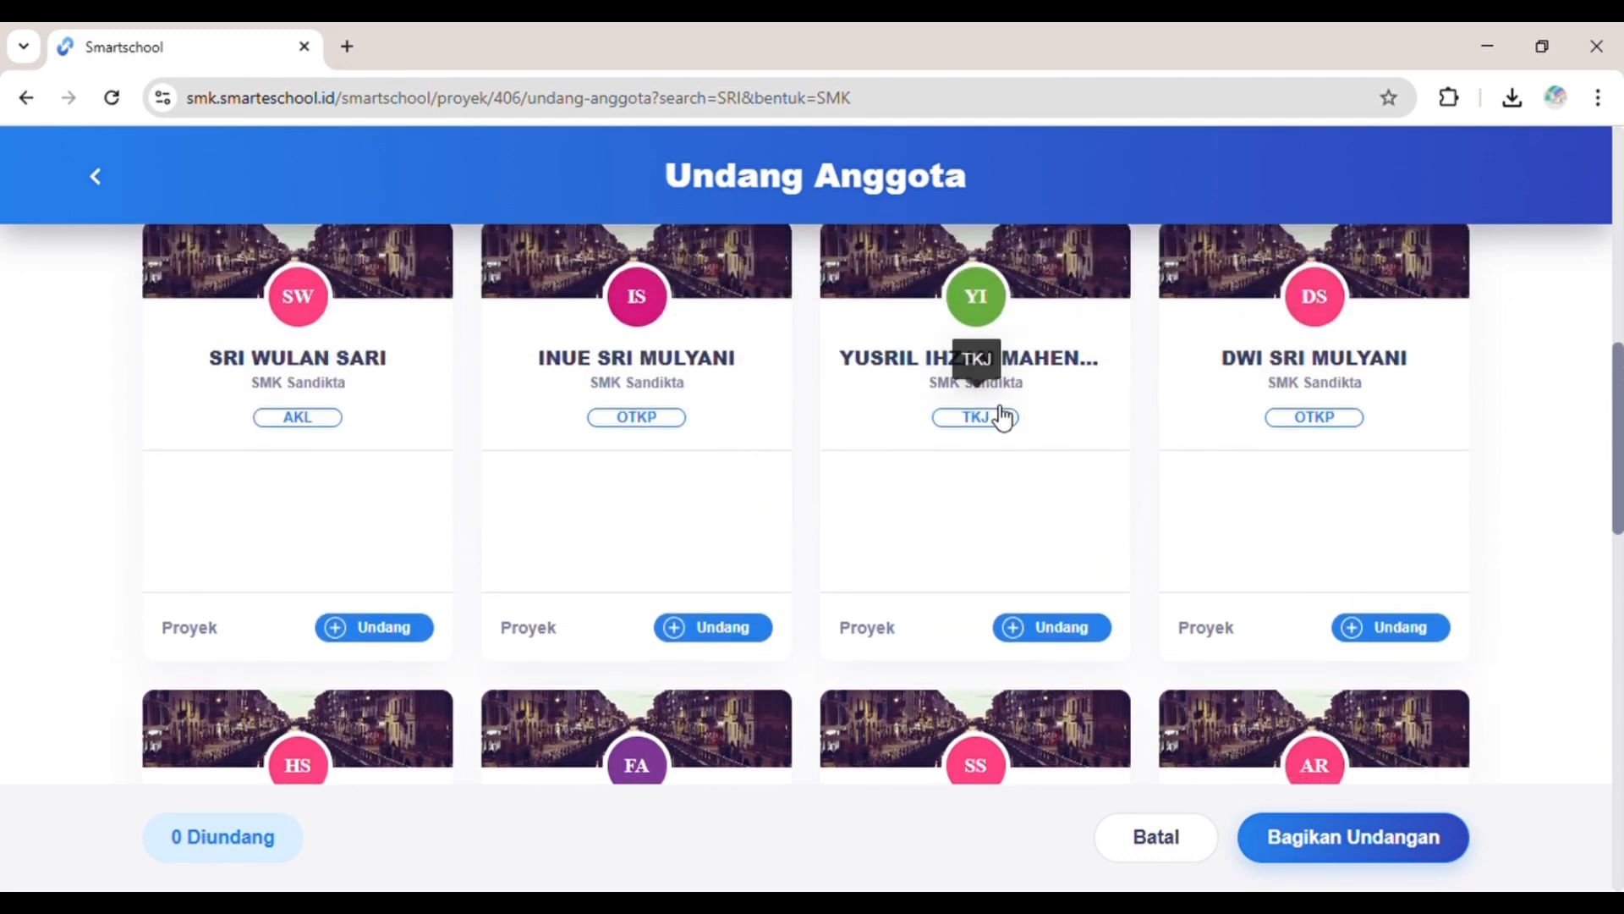
scroll(1002, 417, "up", 1)
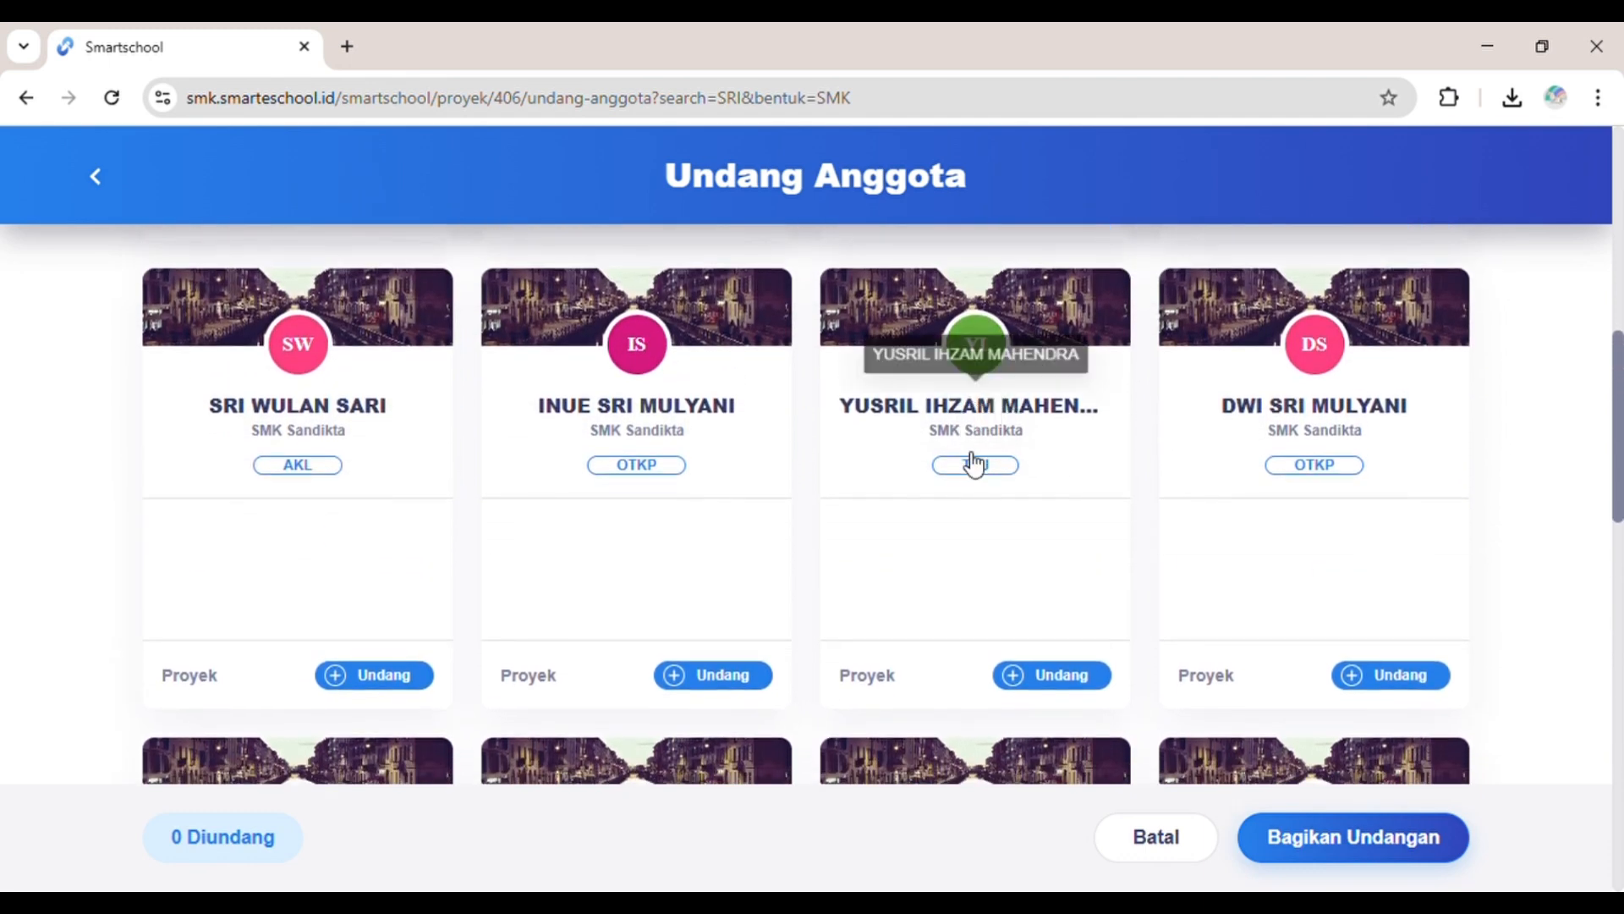
left_click(1051, 676)
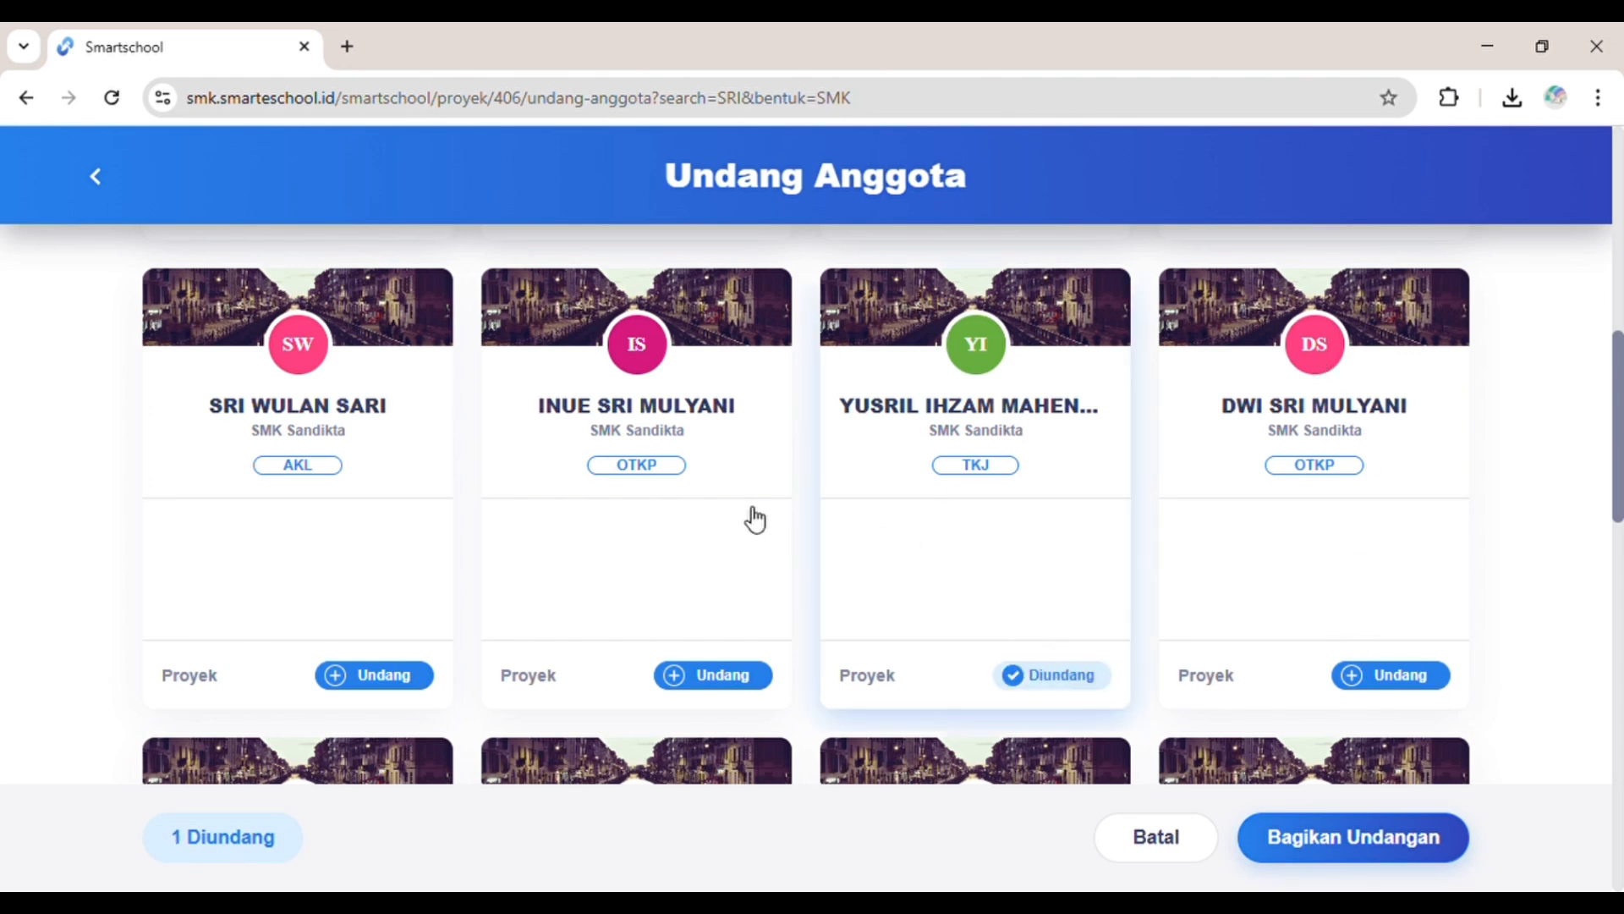
Step: Invite the PPDB partner from SMKN 26 Jakarta, send the invitations, and return to eVOLUDD
scroll(521, 566, "down", 6)
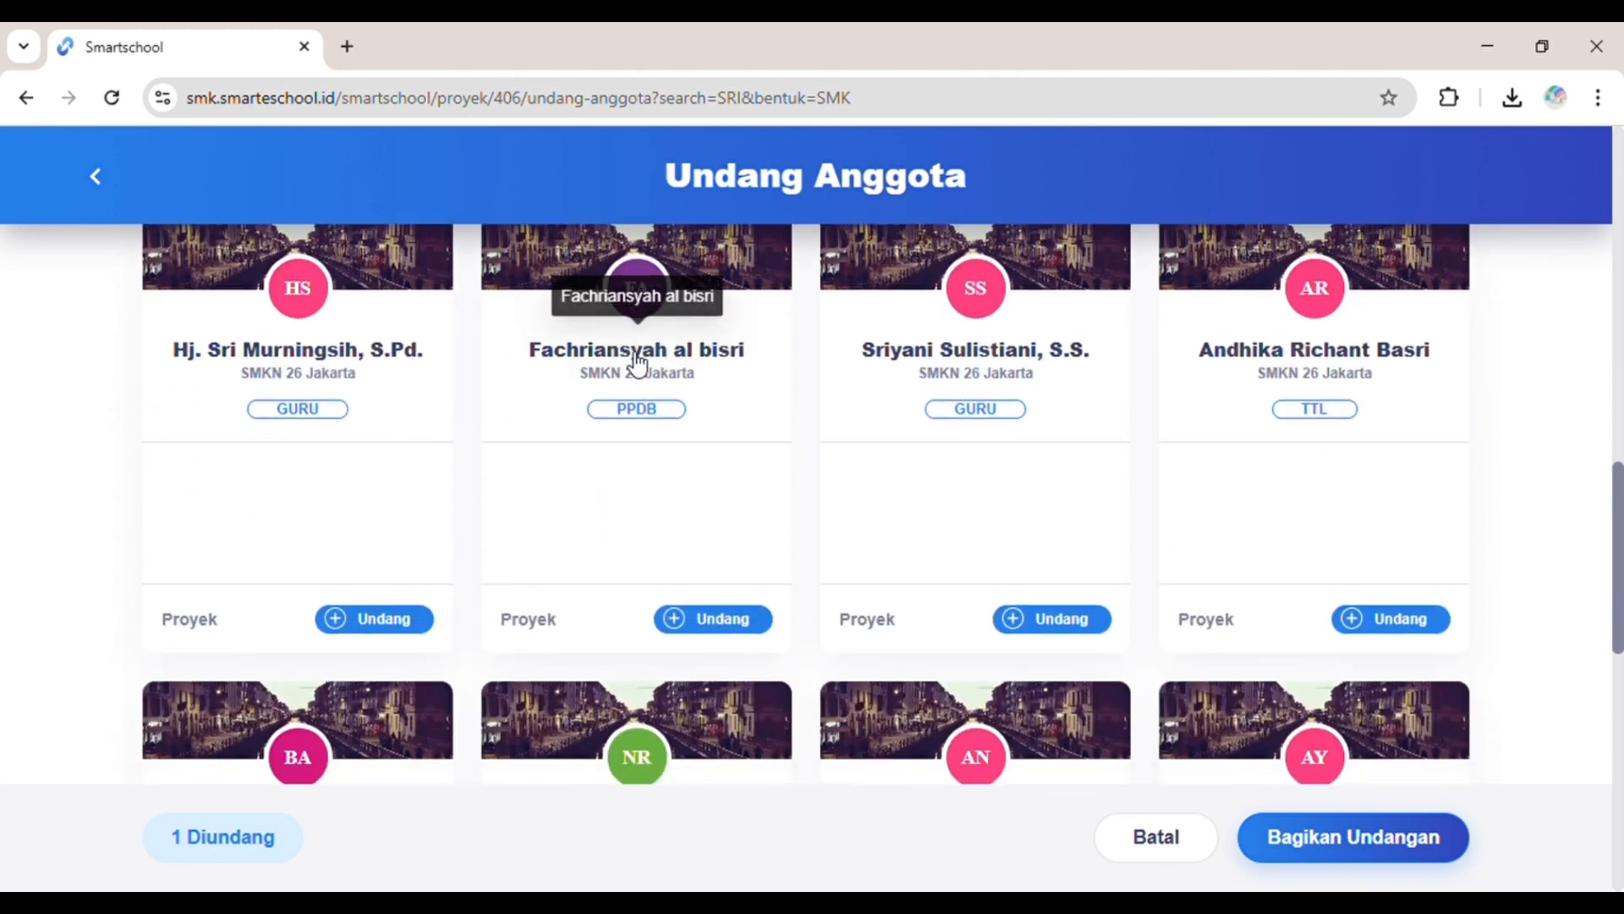
left_click(737, 633)
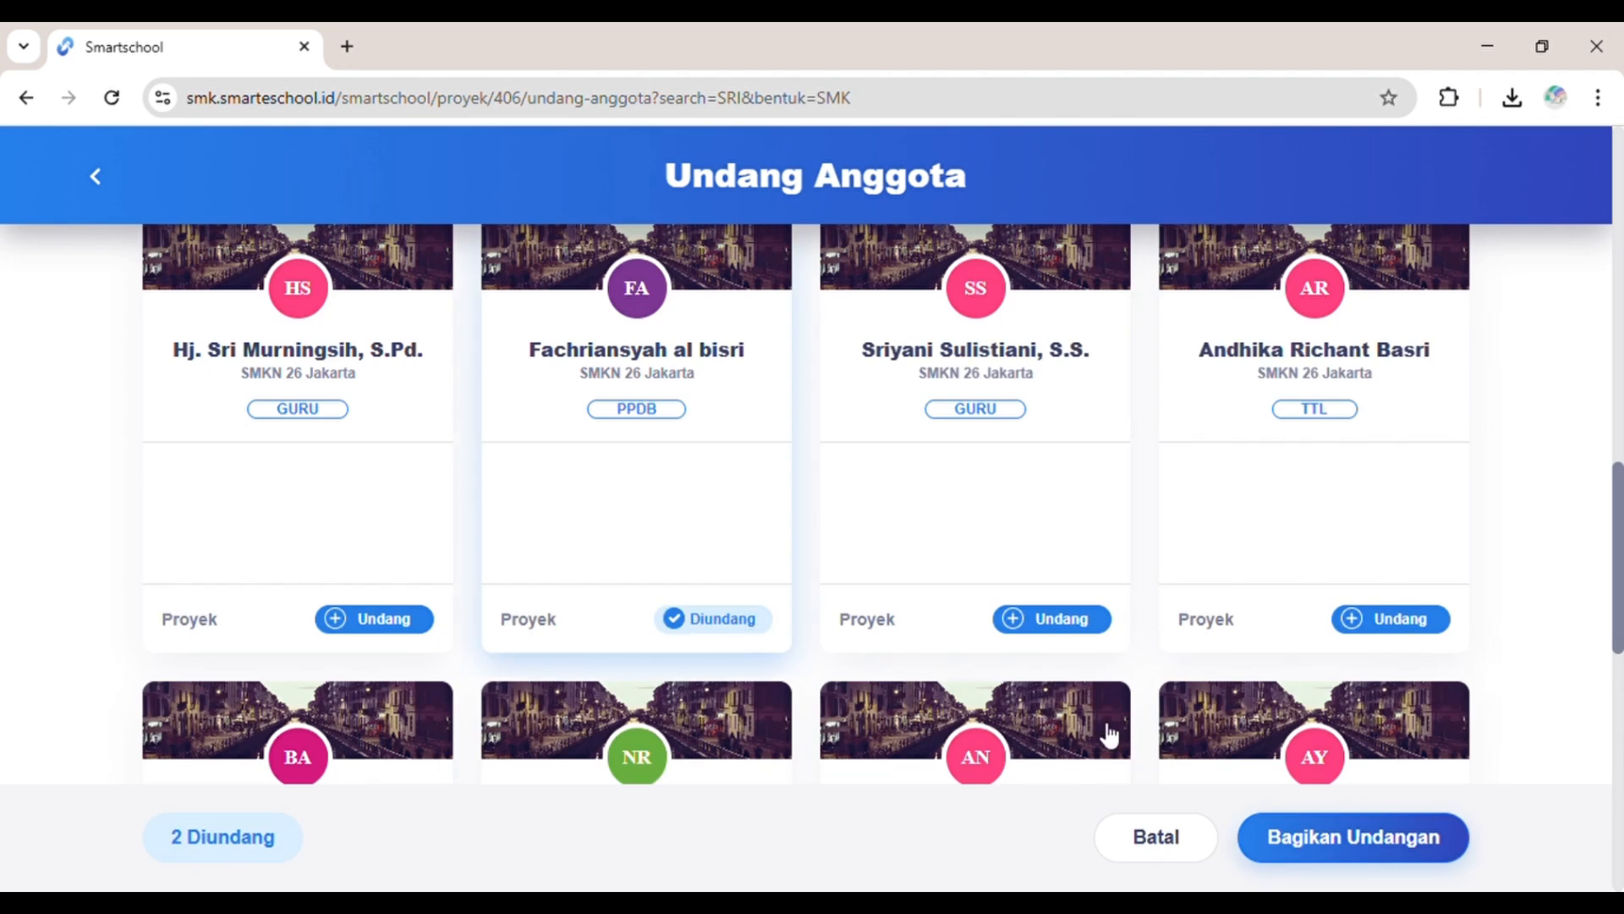
left_click(1335, 840)
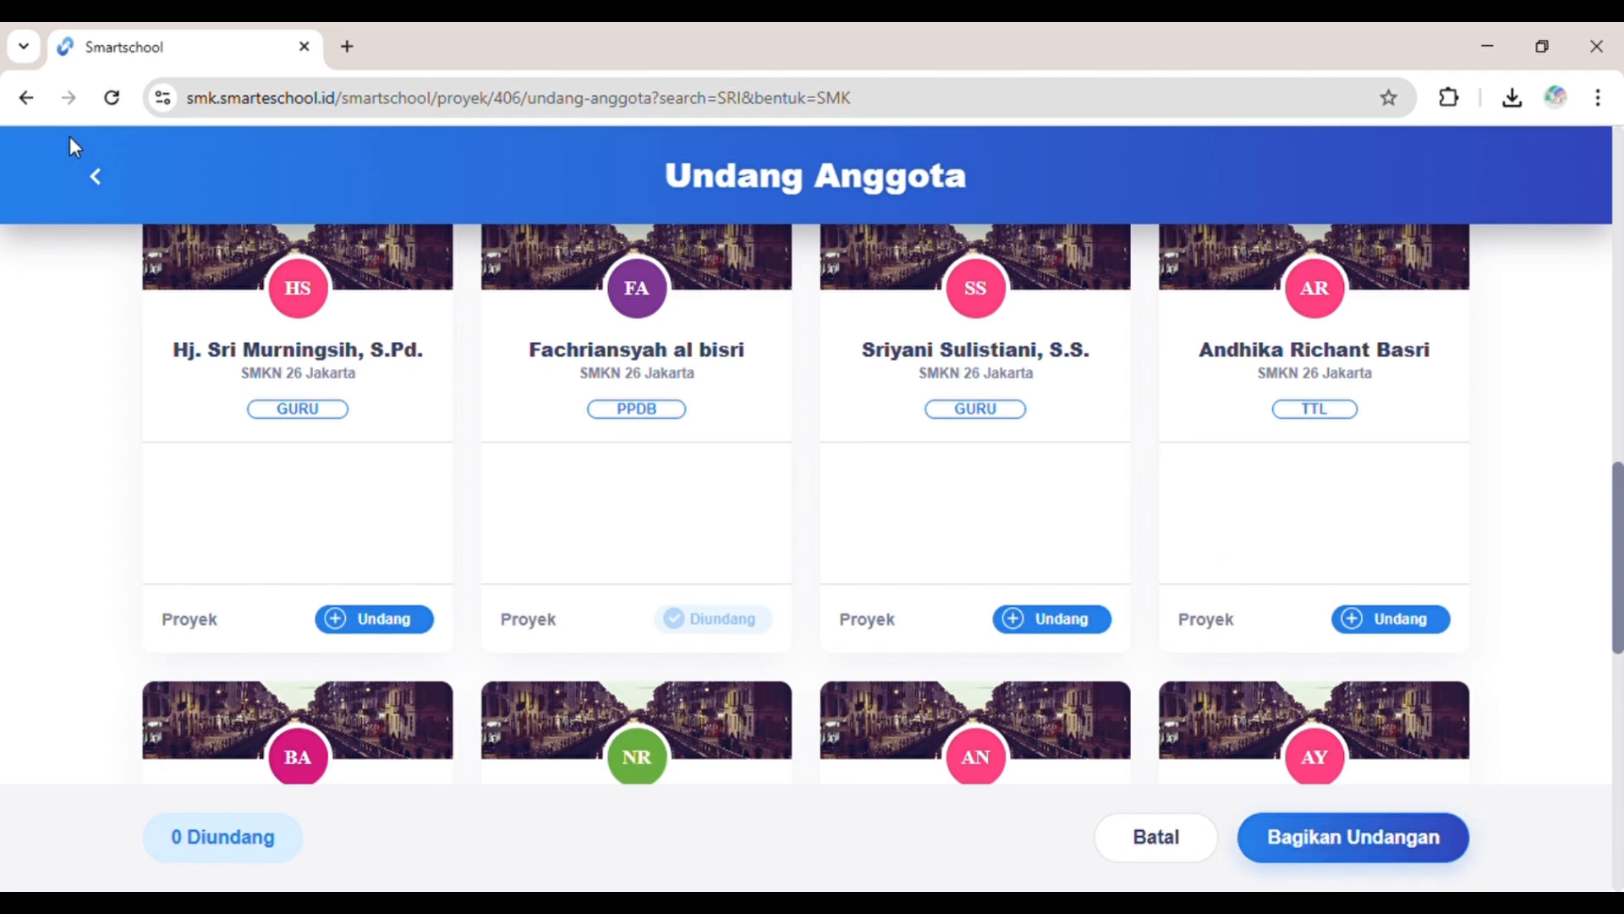
left_click(110, 189)
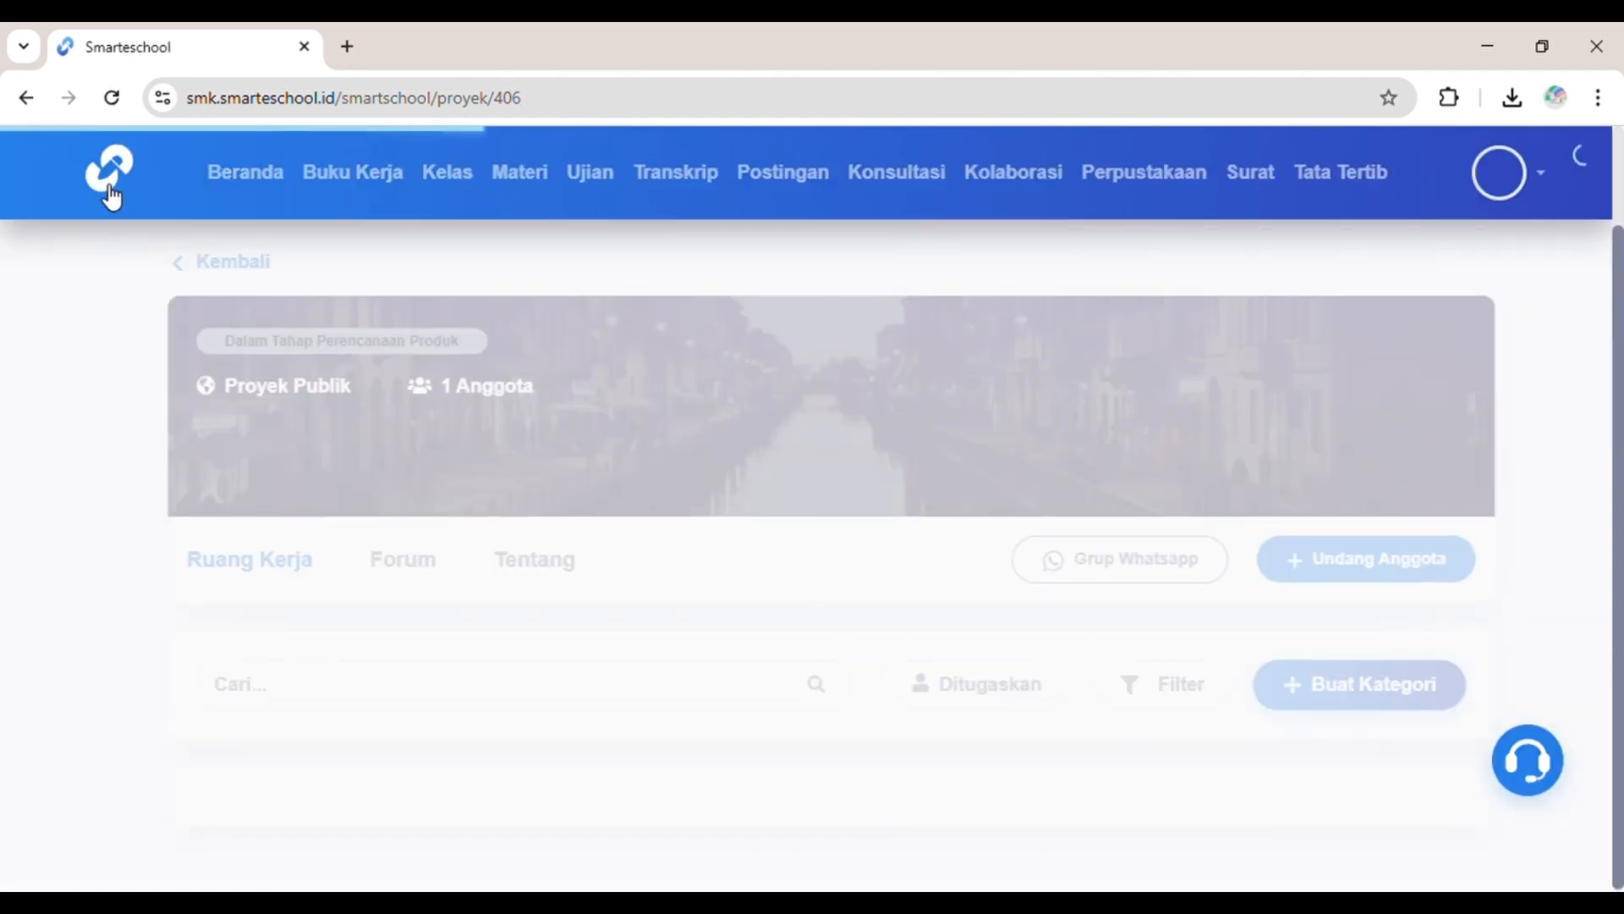
Step: Open the Ditugaskan dropdown to confirm eVOLUDD now lists three members
scroll(548, 447, "down", 6)
scroll(548, 447, "up", 7)
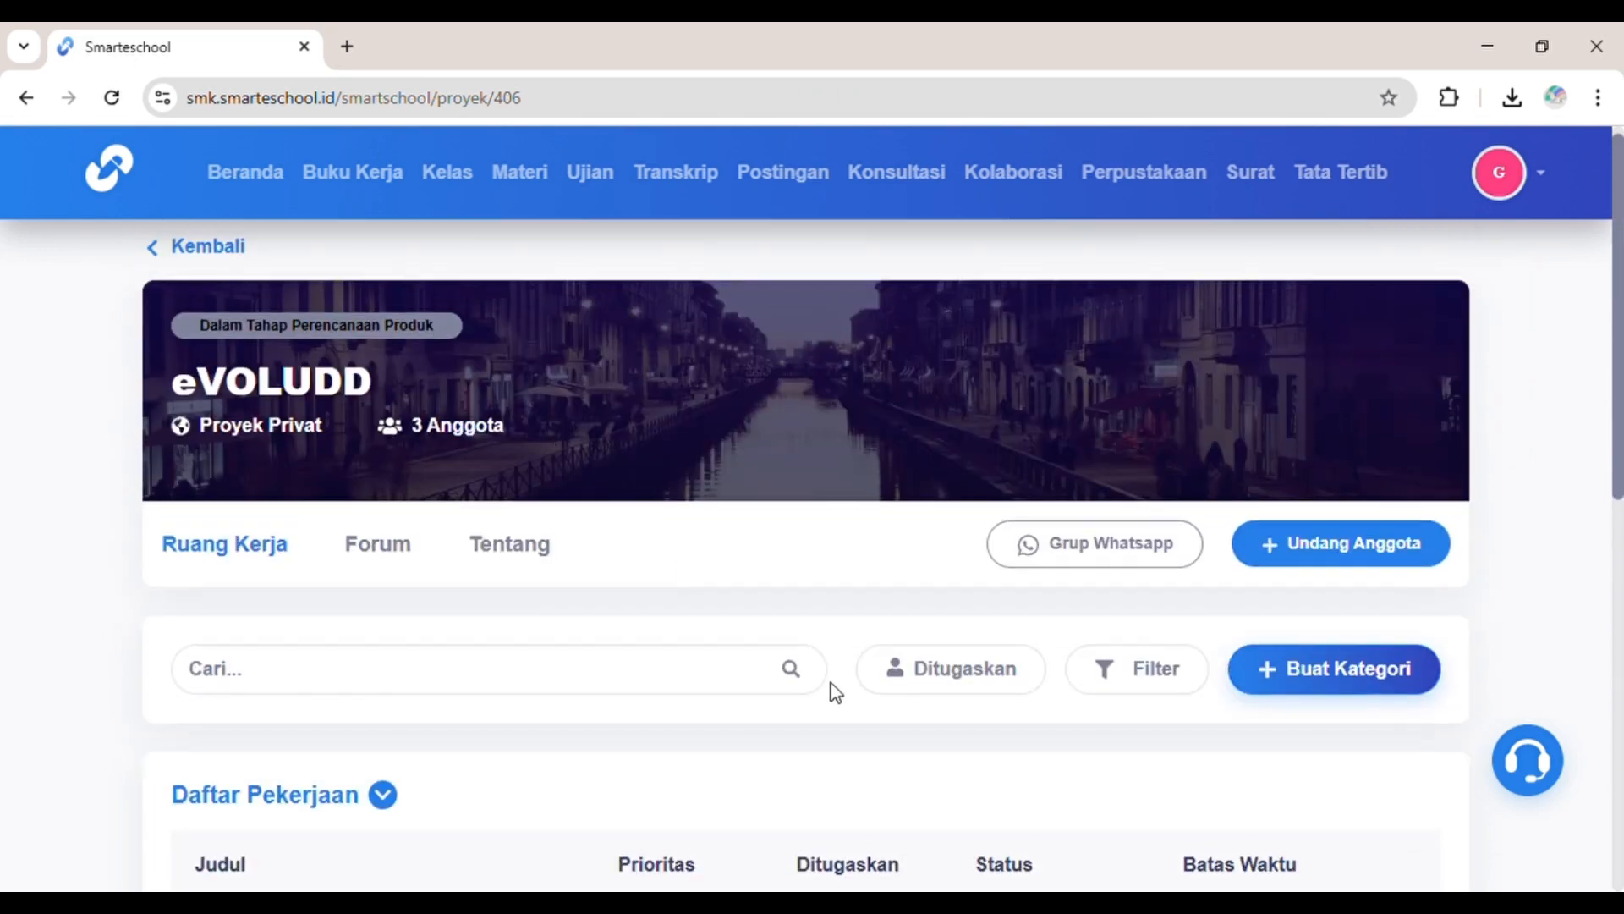
left_click(901, 668)
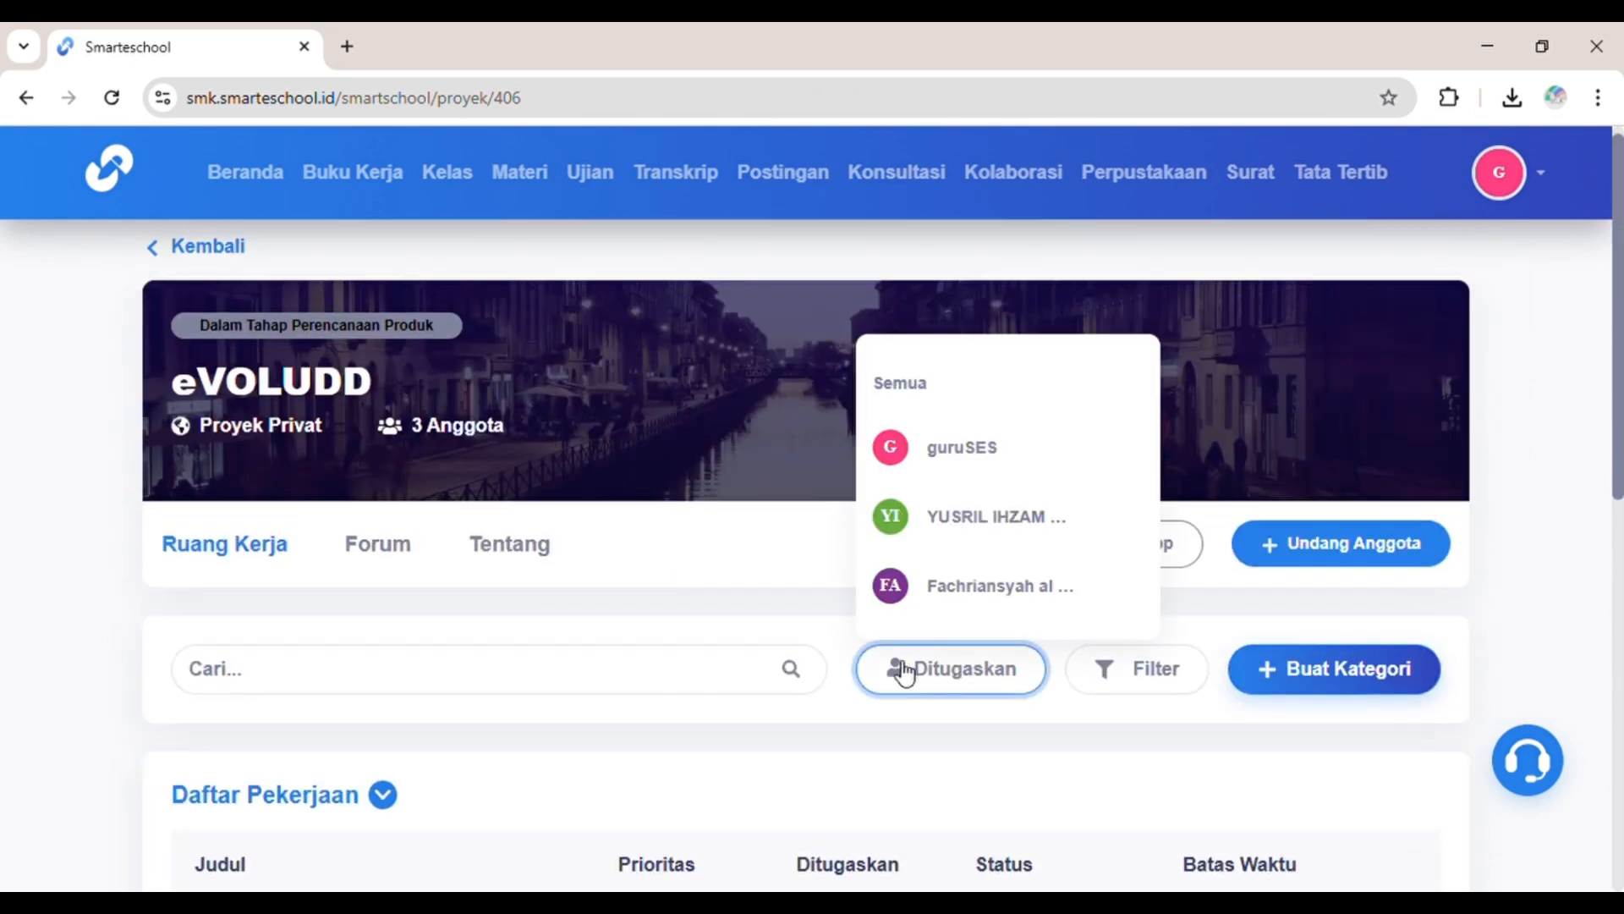
scroll(1007, 560, "down", 4)
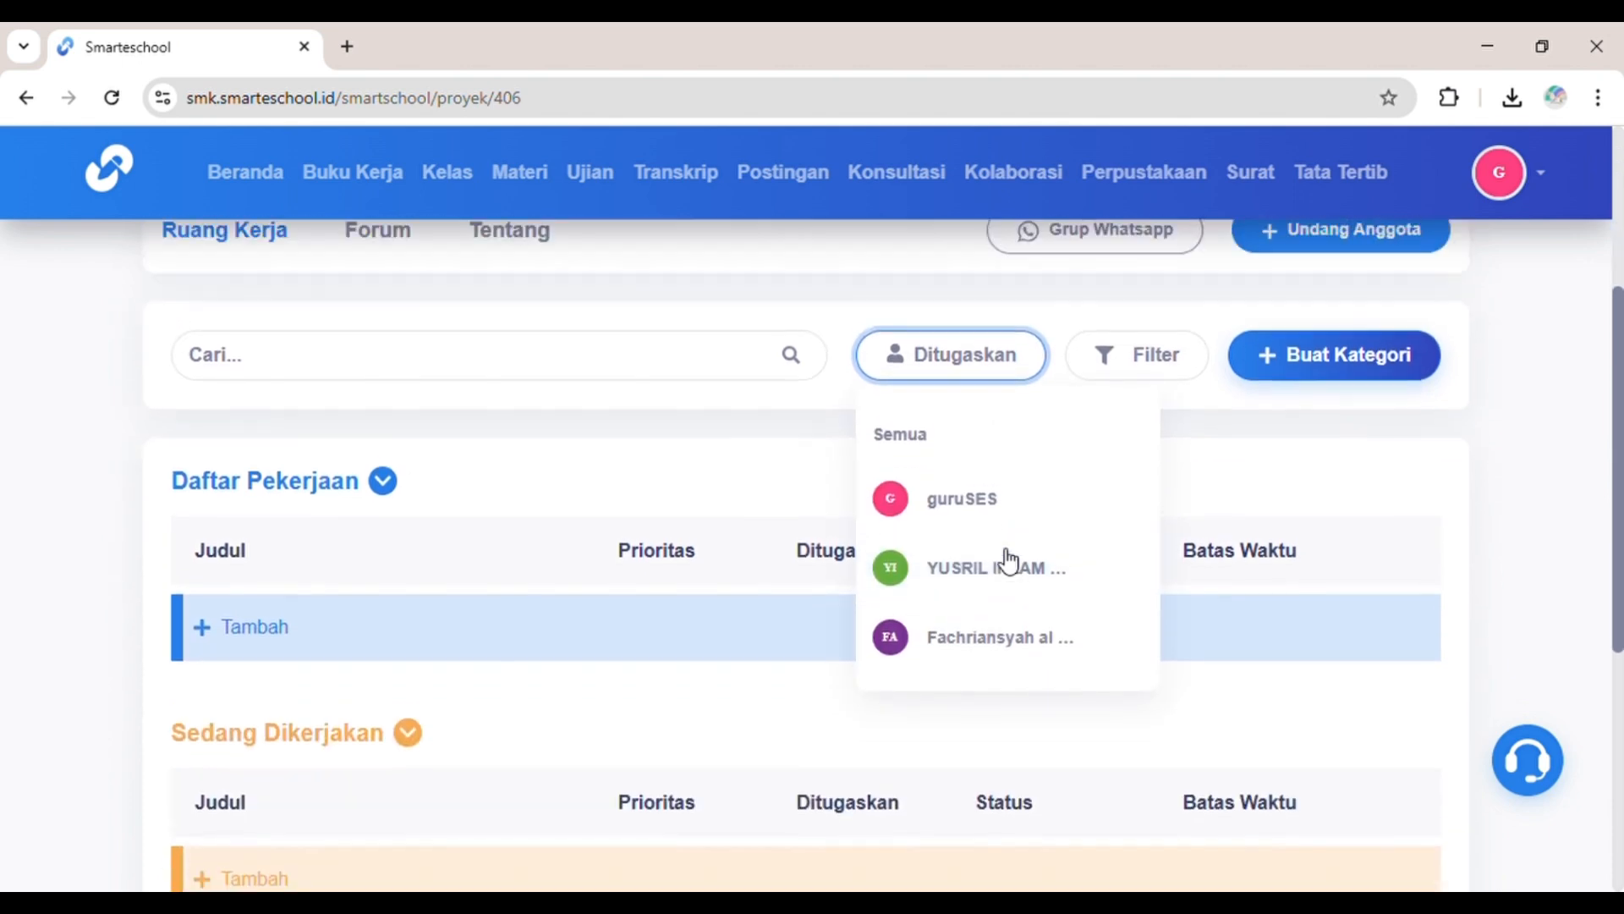
scroll(1008, 561, "up", 4)
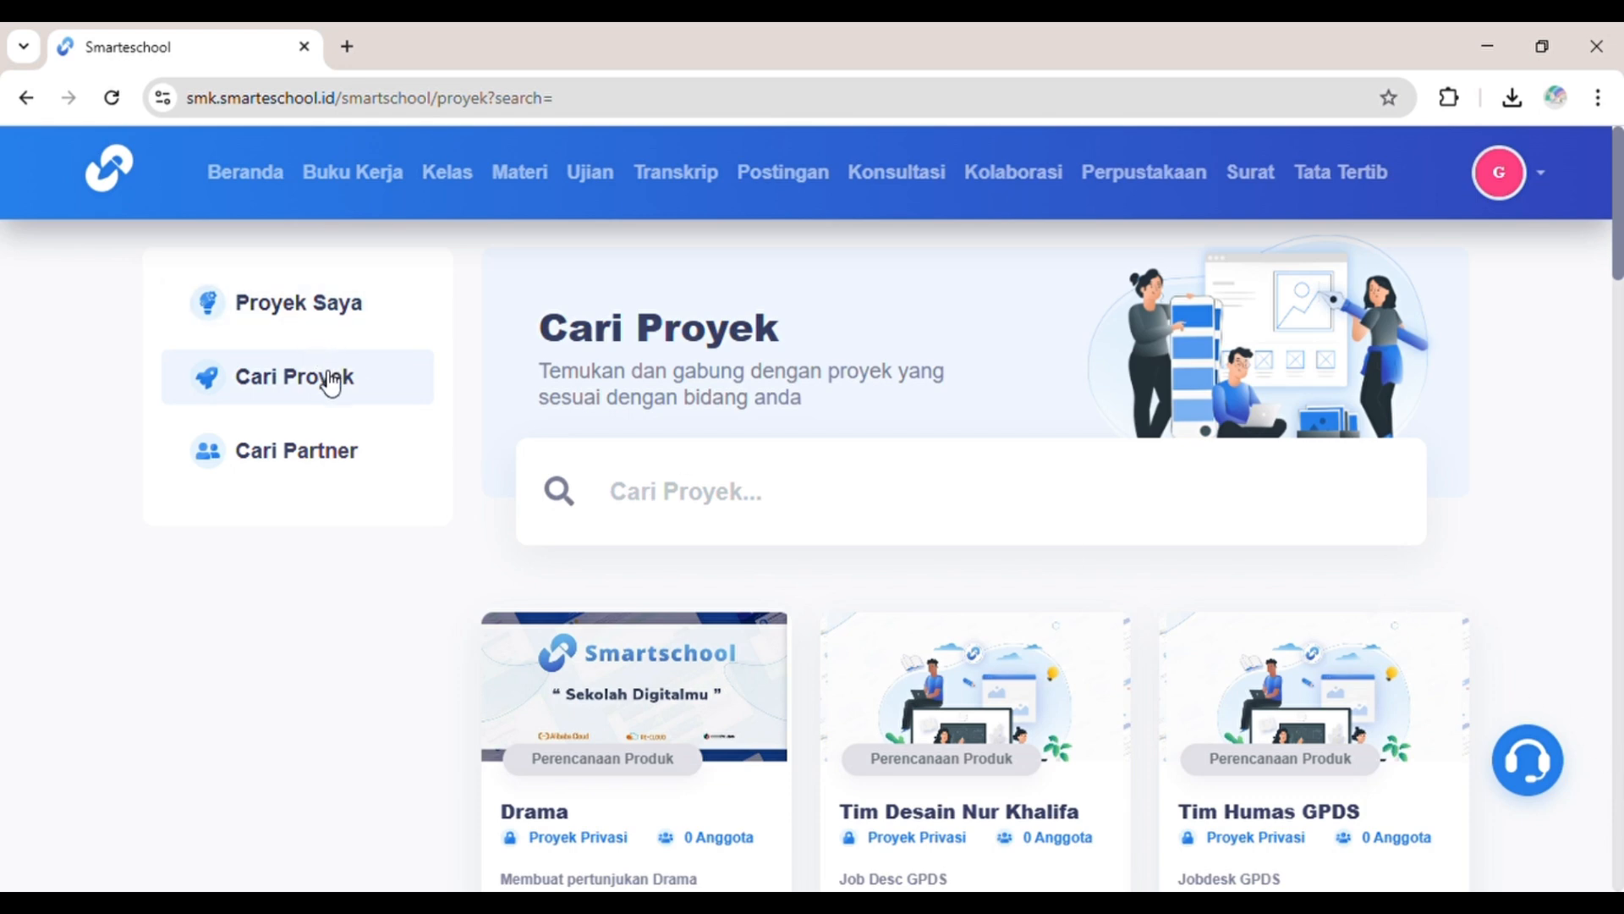
Step: Search projects for 'DESAIN' with Jenjang Sekolah set to Semua and browse the results
scroll(635, 468, "down", 15)
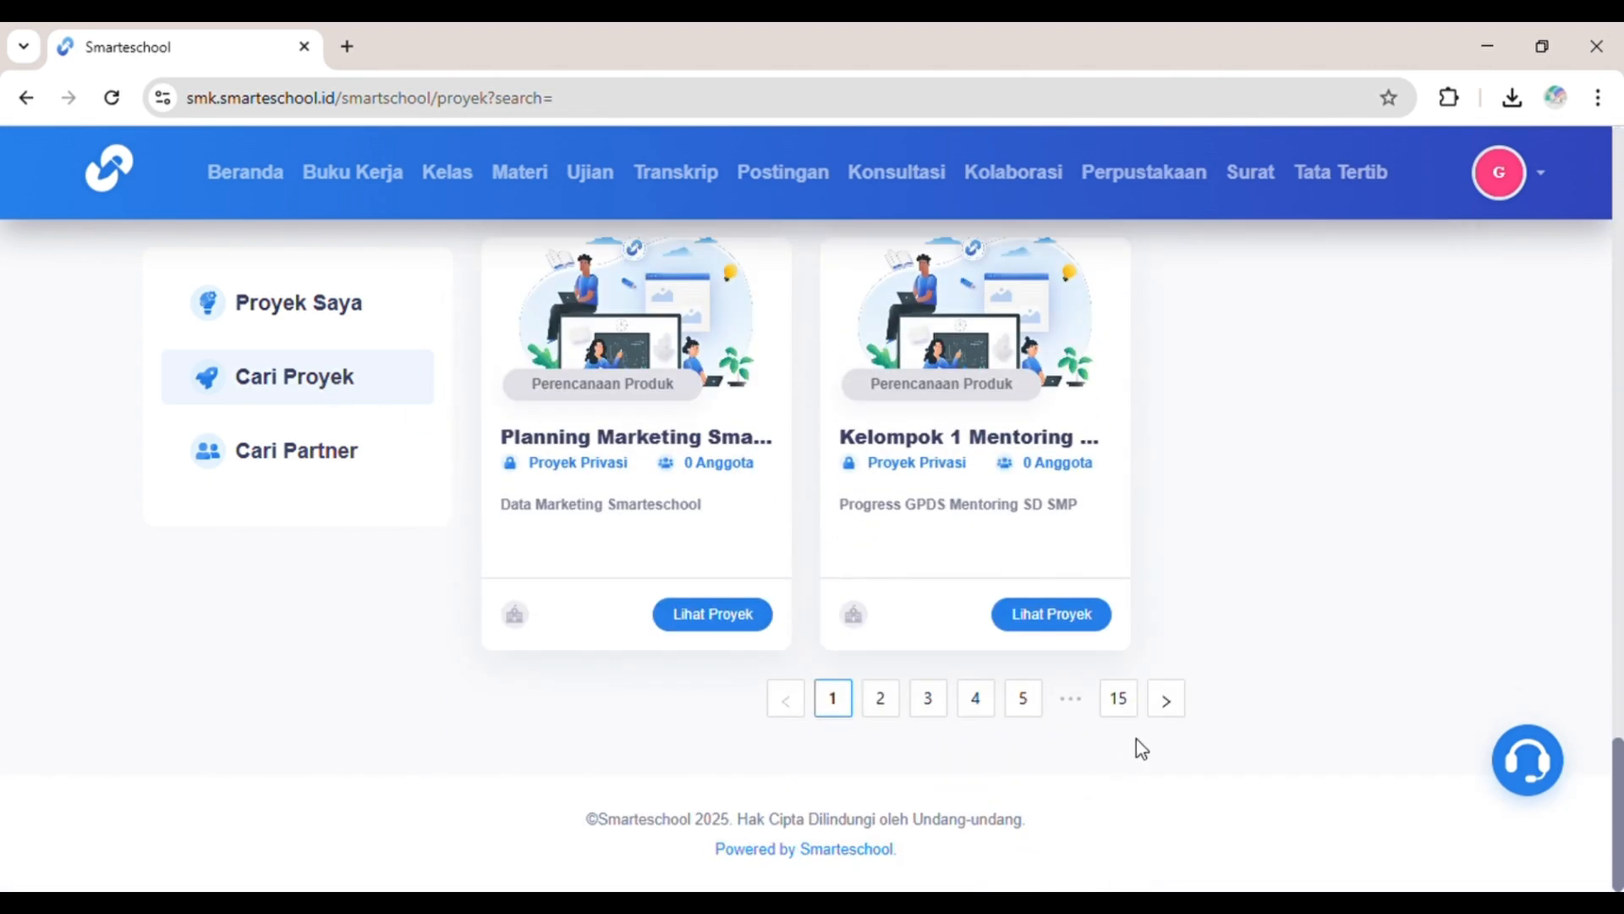
scroll(1146, 721, "up", 13)
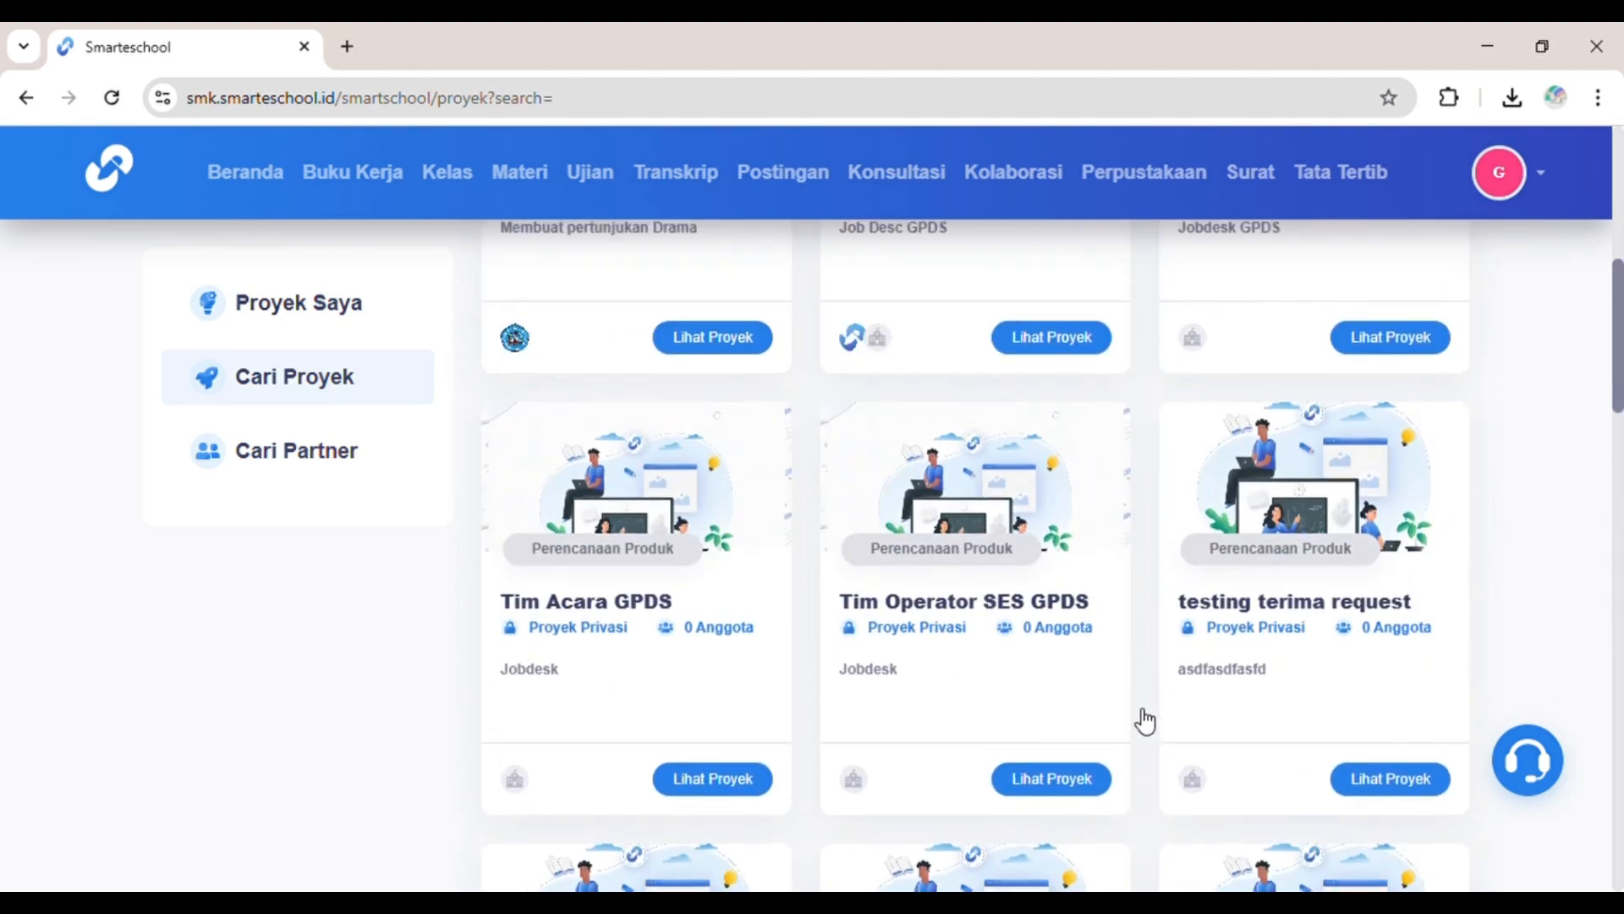
scroll(1141, 719, "up", 6)
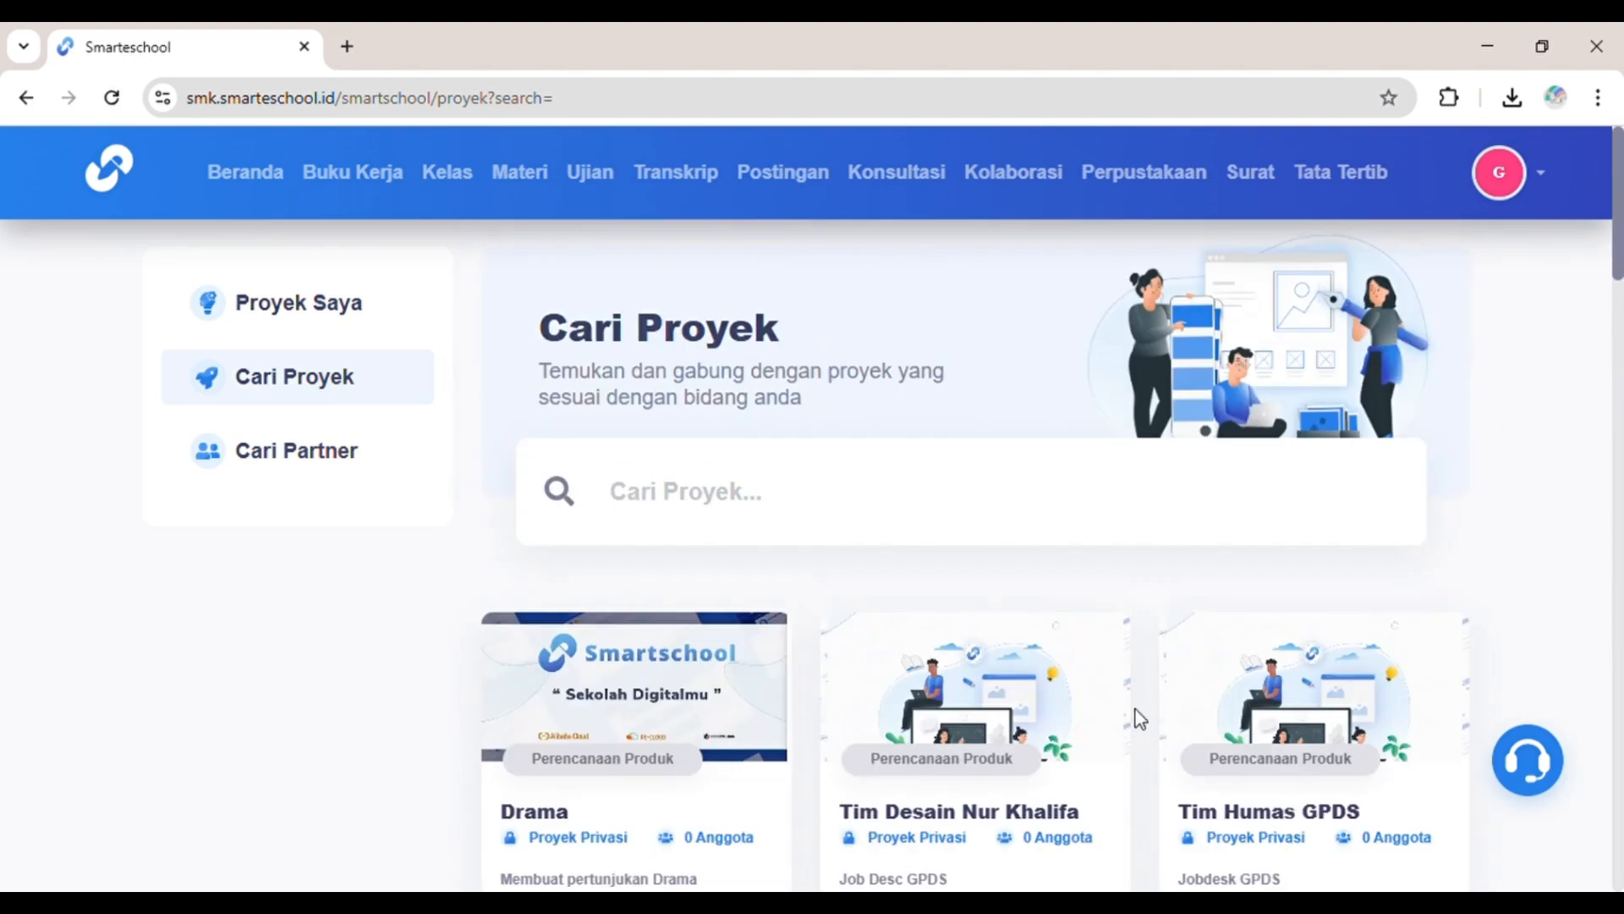
left_click(942, 521)
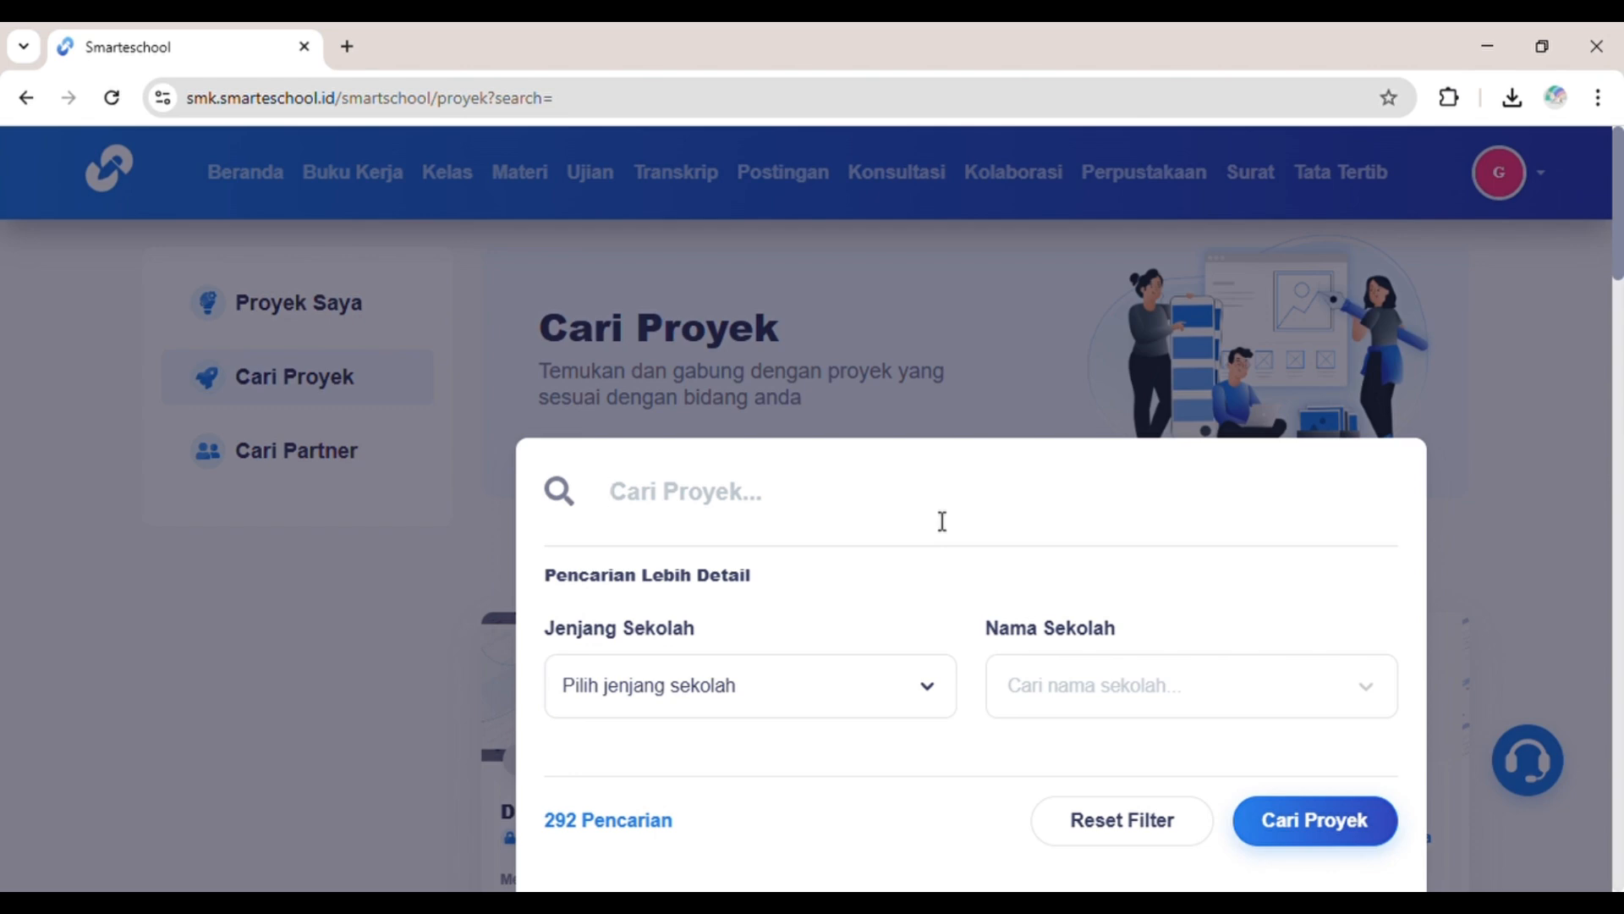
type("DESAIN")
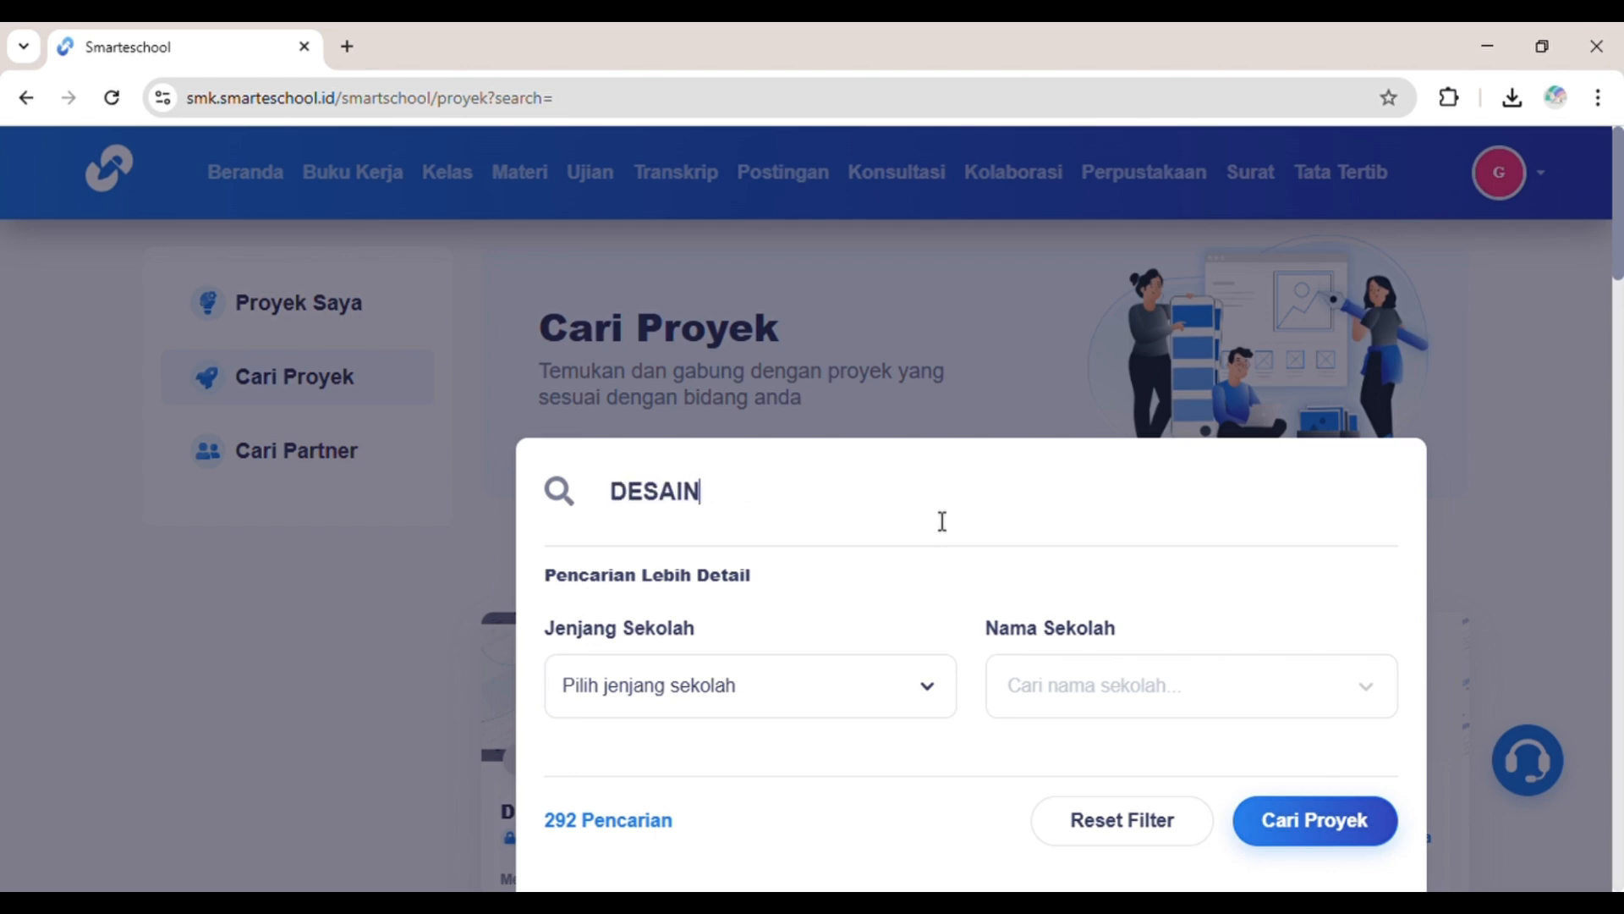
left_click(1342, 856)
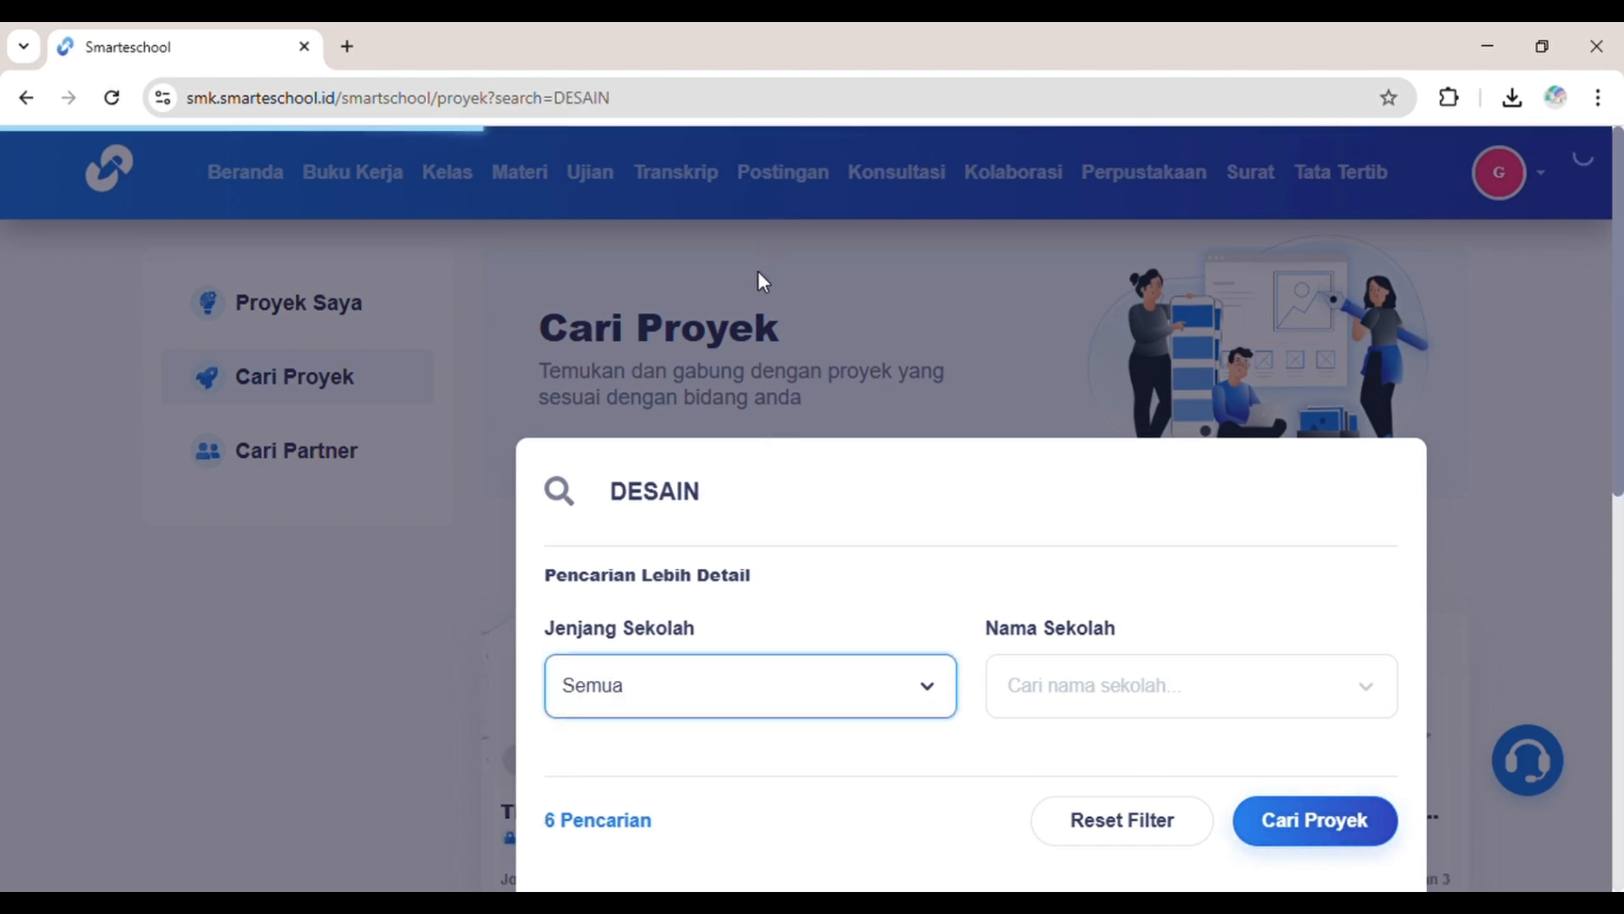
left_click(1279, 819)
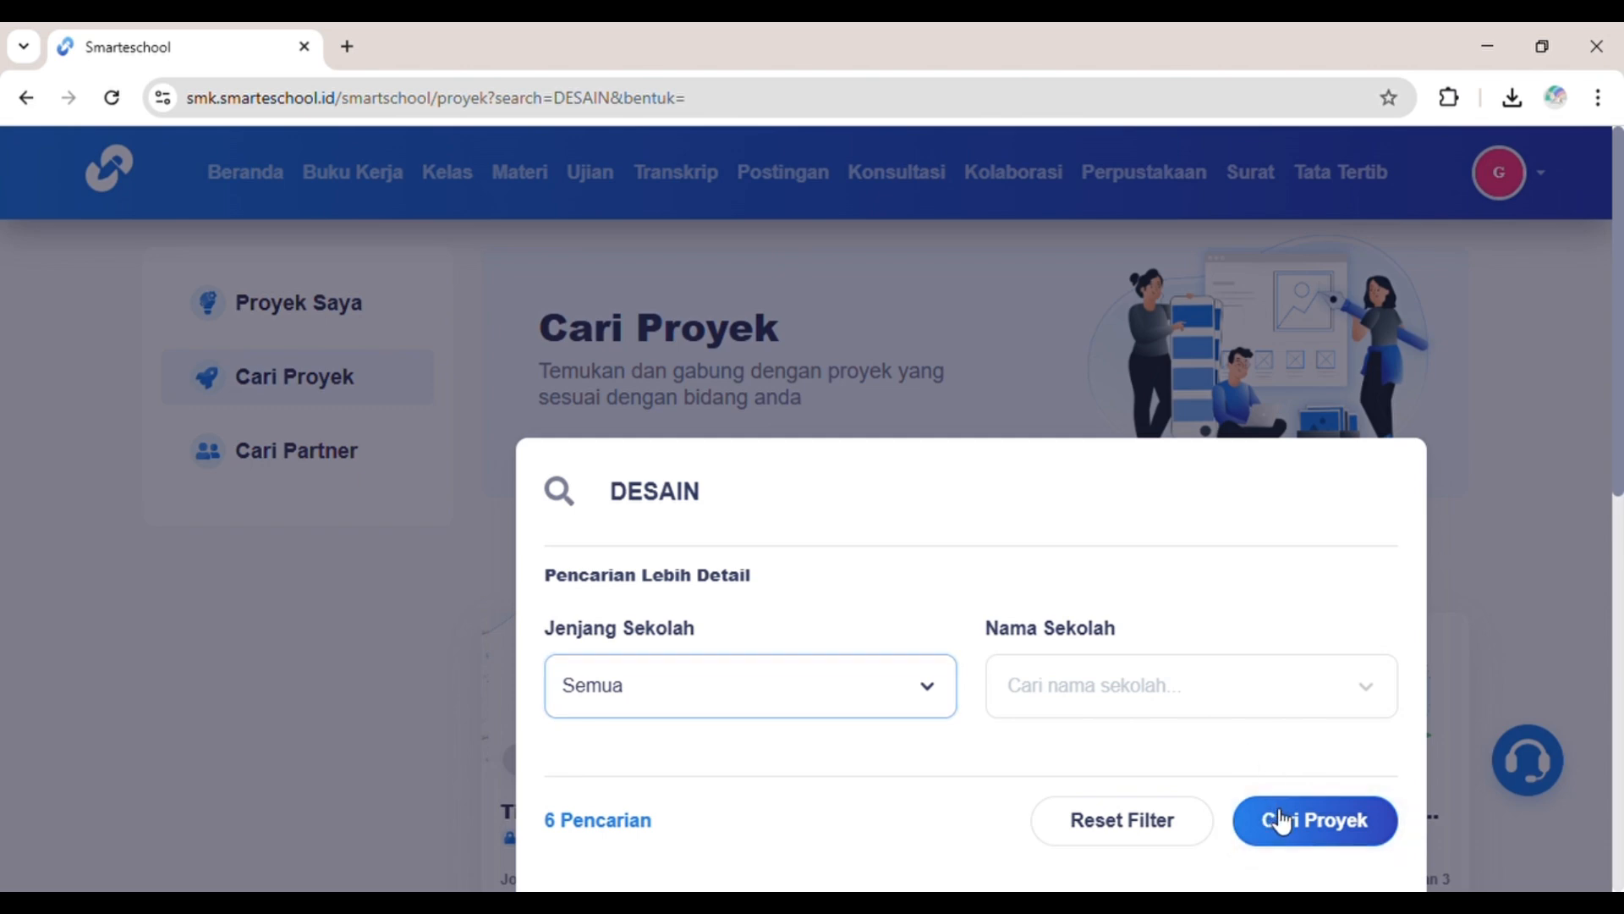
scroll(1282, 818, "down", 4)
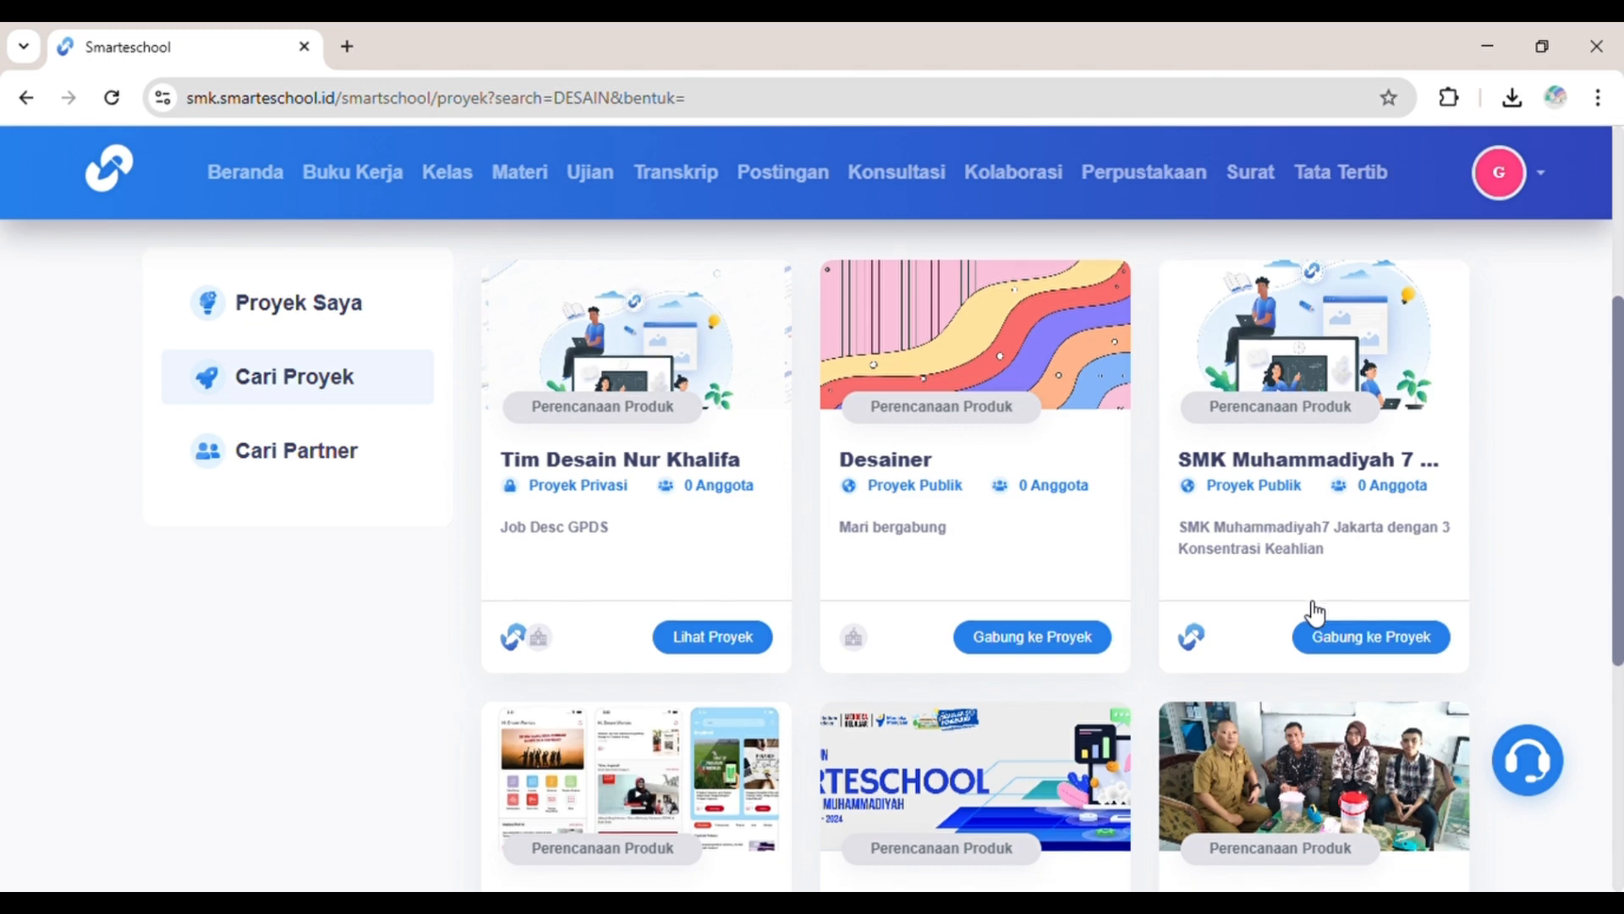
scroll(1314, 611, "down", 3)
scroll(1314, 611, "up", 5)
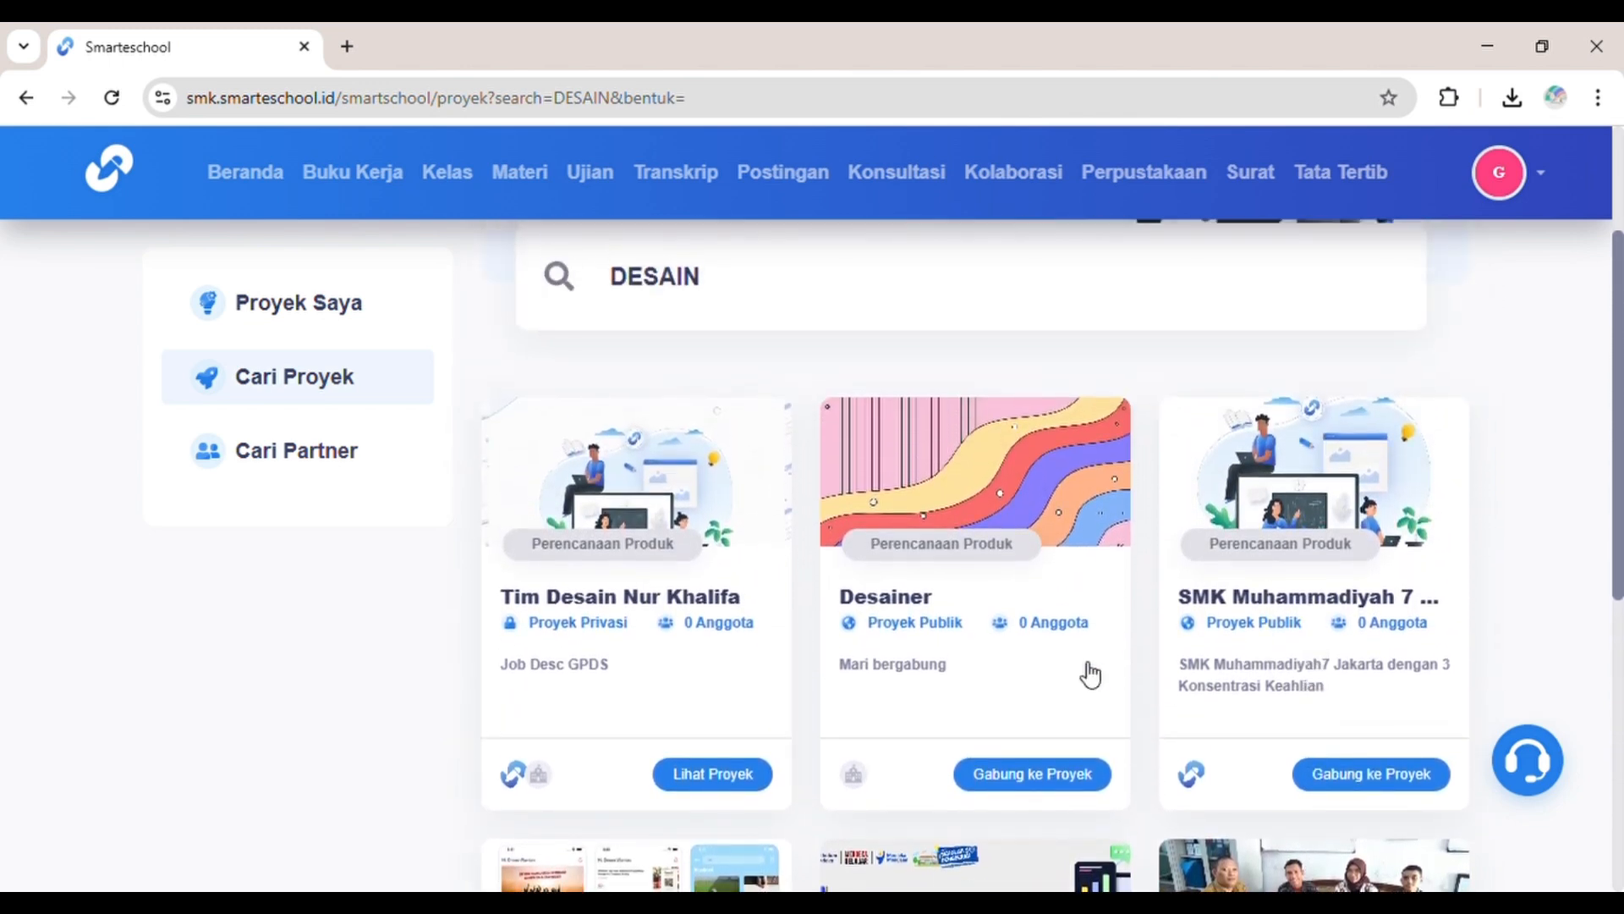
Step: Open the first design-team project and look at its Forum and Tentang sections
left_click(725, 782)
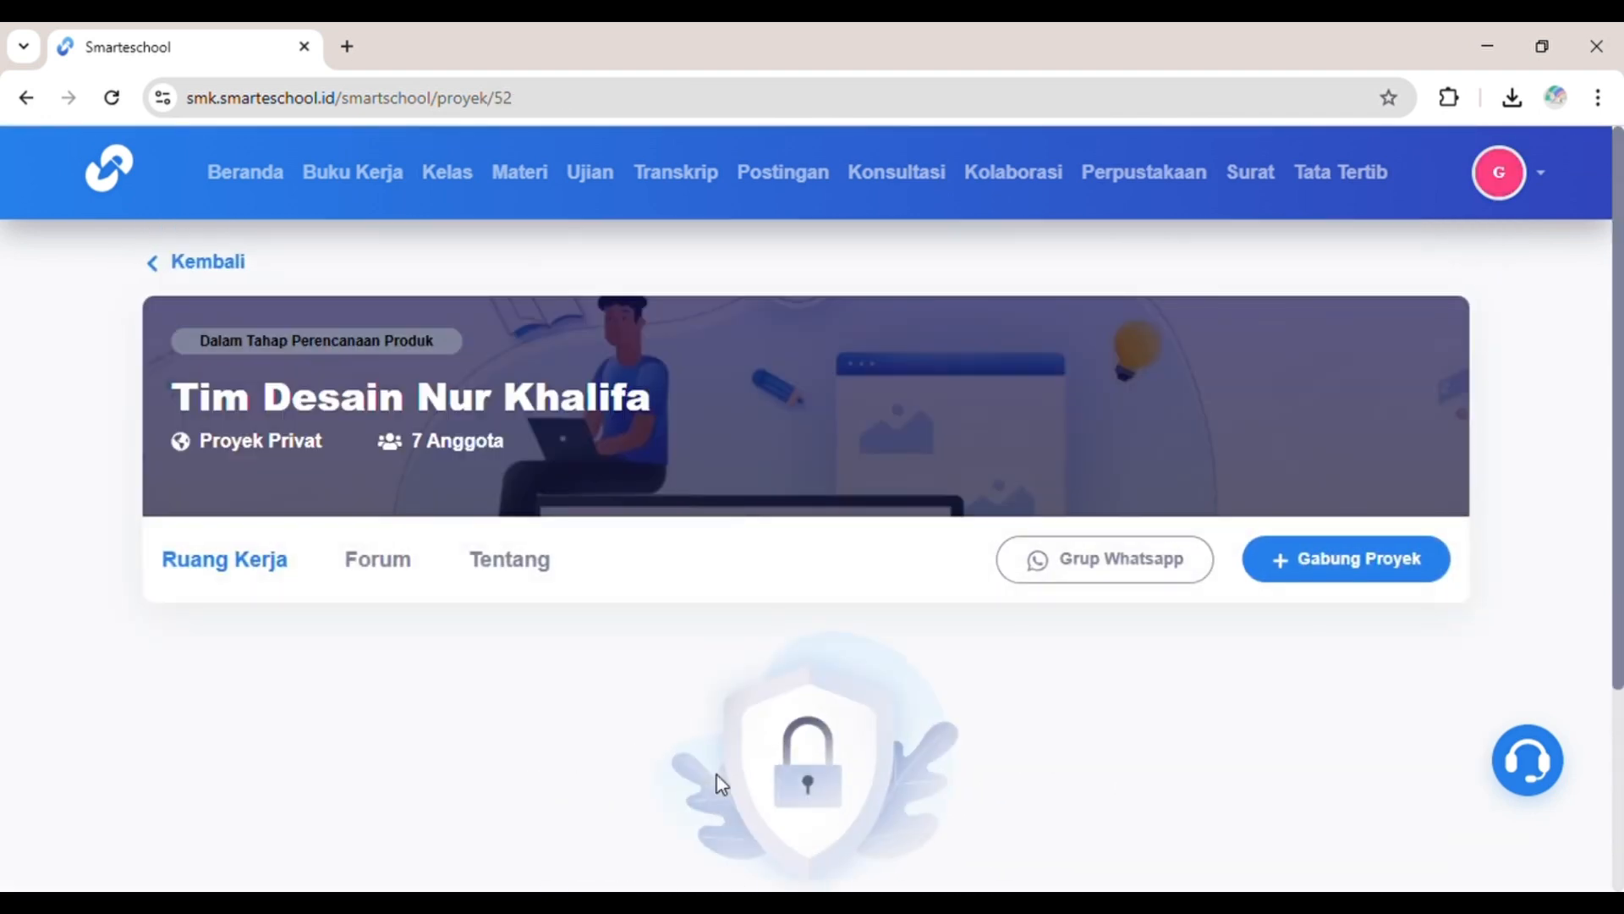
scroll(721, 784, "down", 3)
scroll(715, 846, "up", 2)
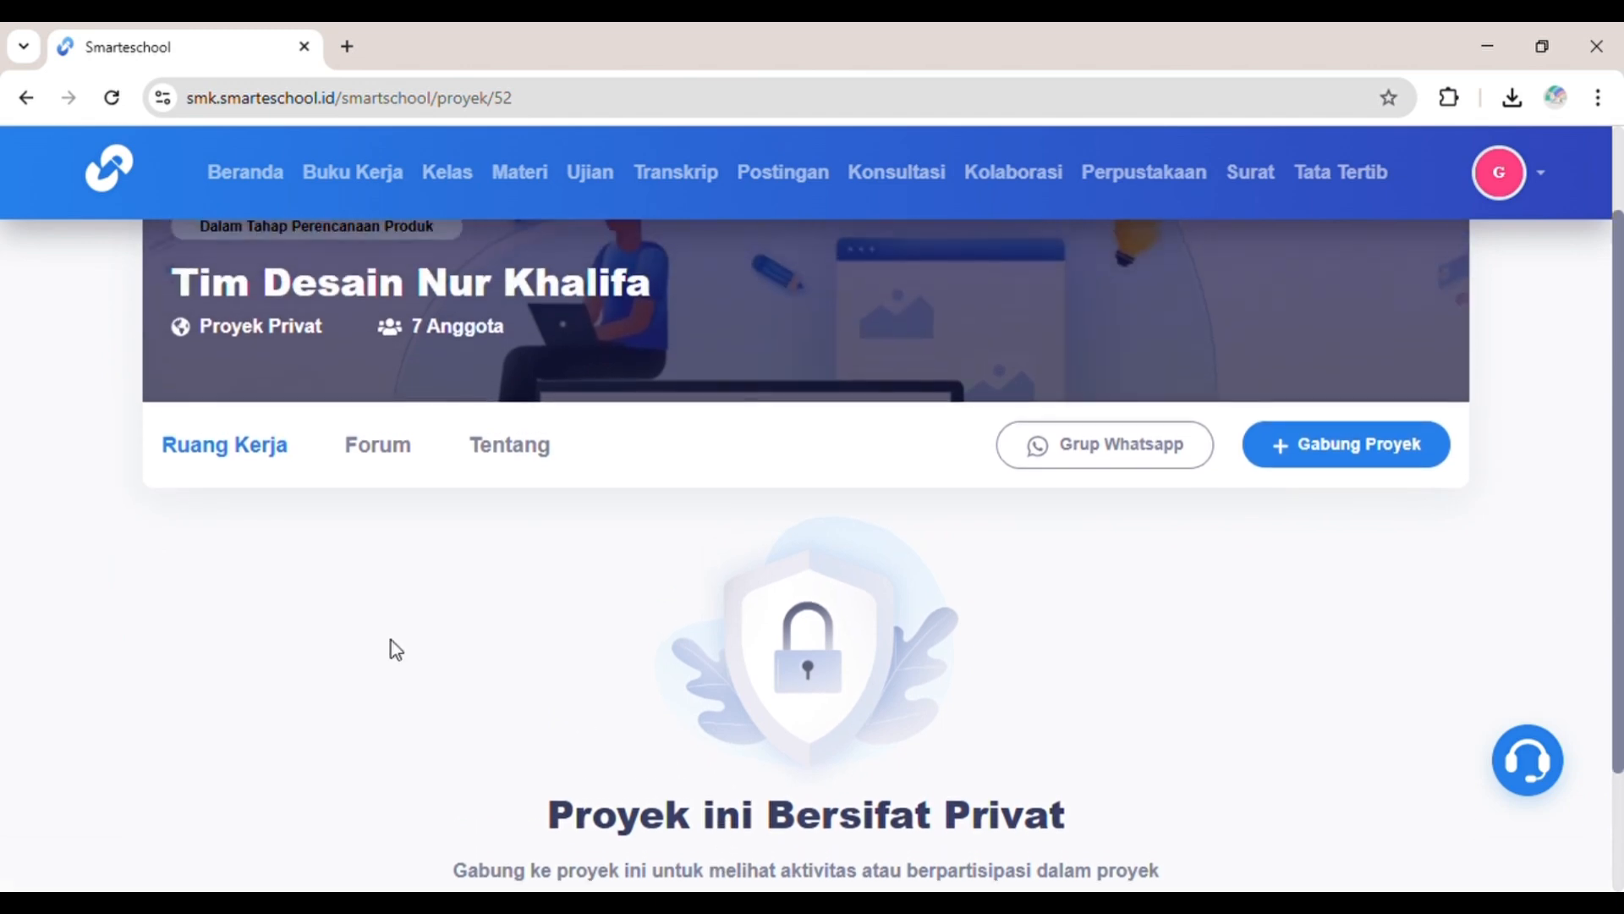
left_click(351, 457)
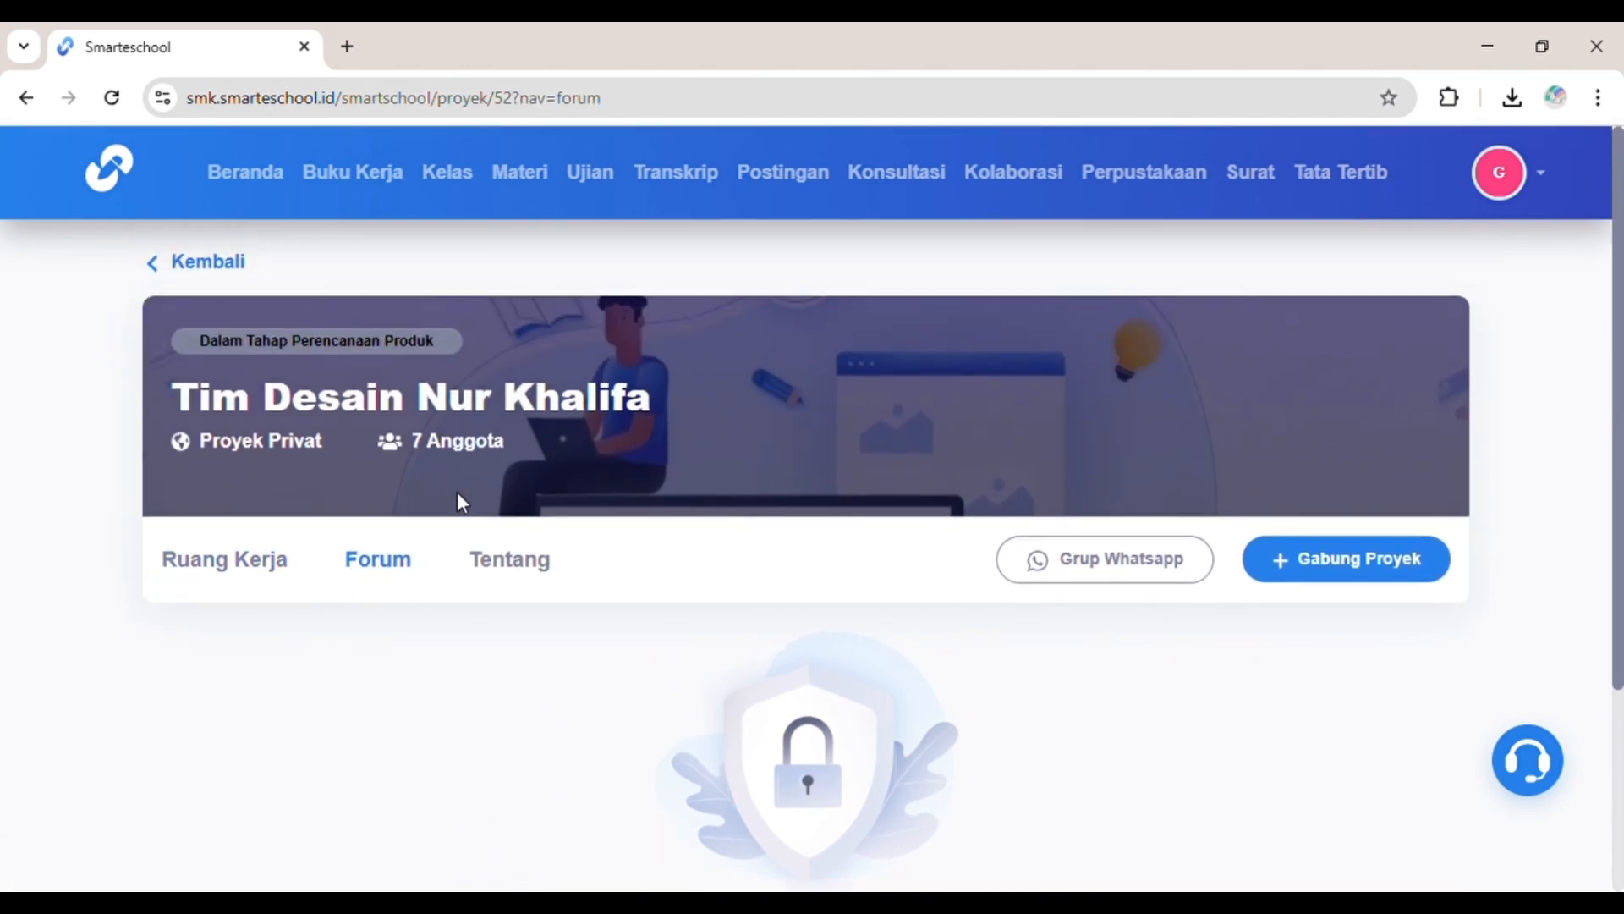
scroll(493, 566, "down", 2)
left_click(515, 421)
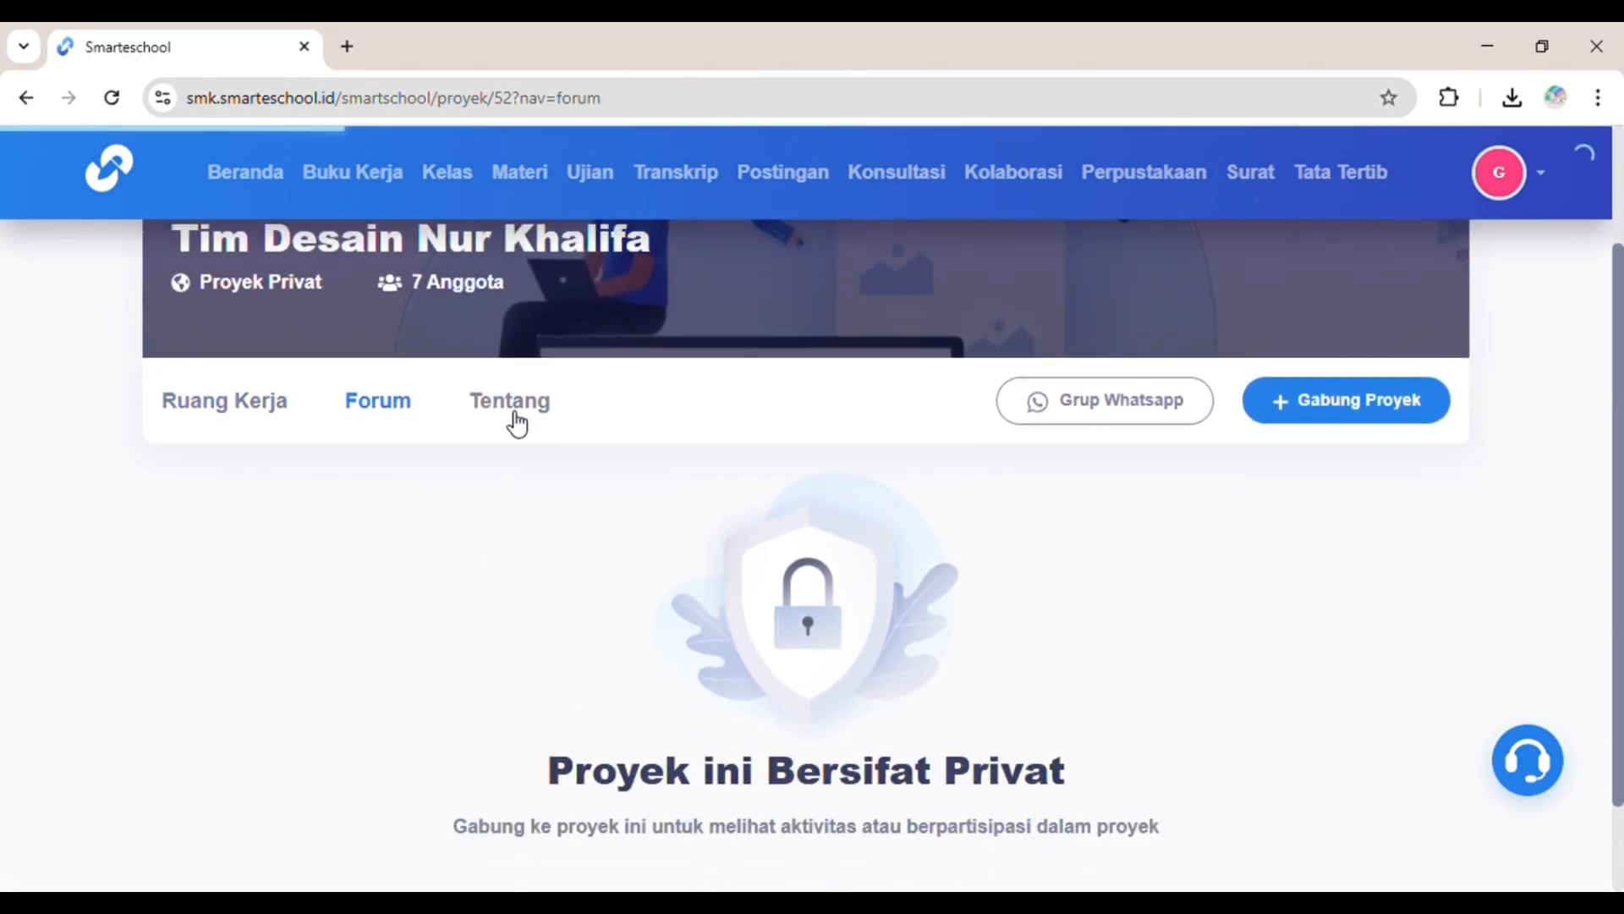
scroll(518, 422, "down", 3)
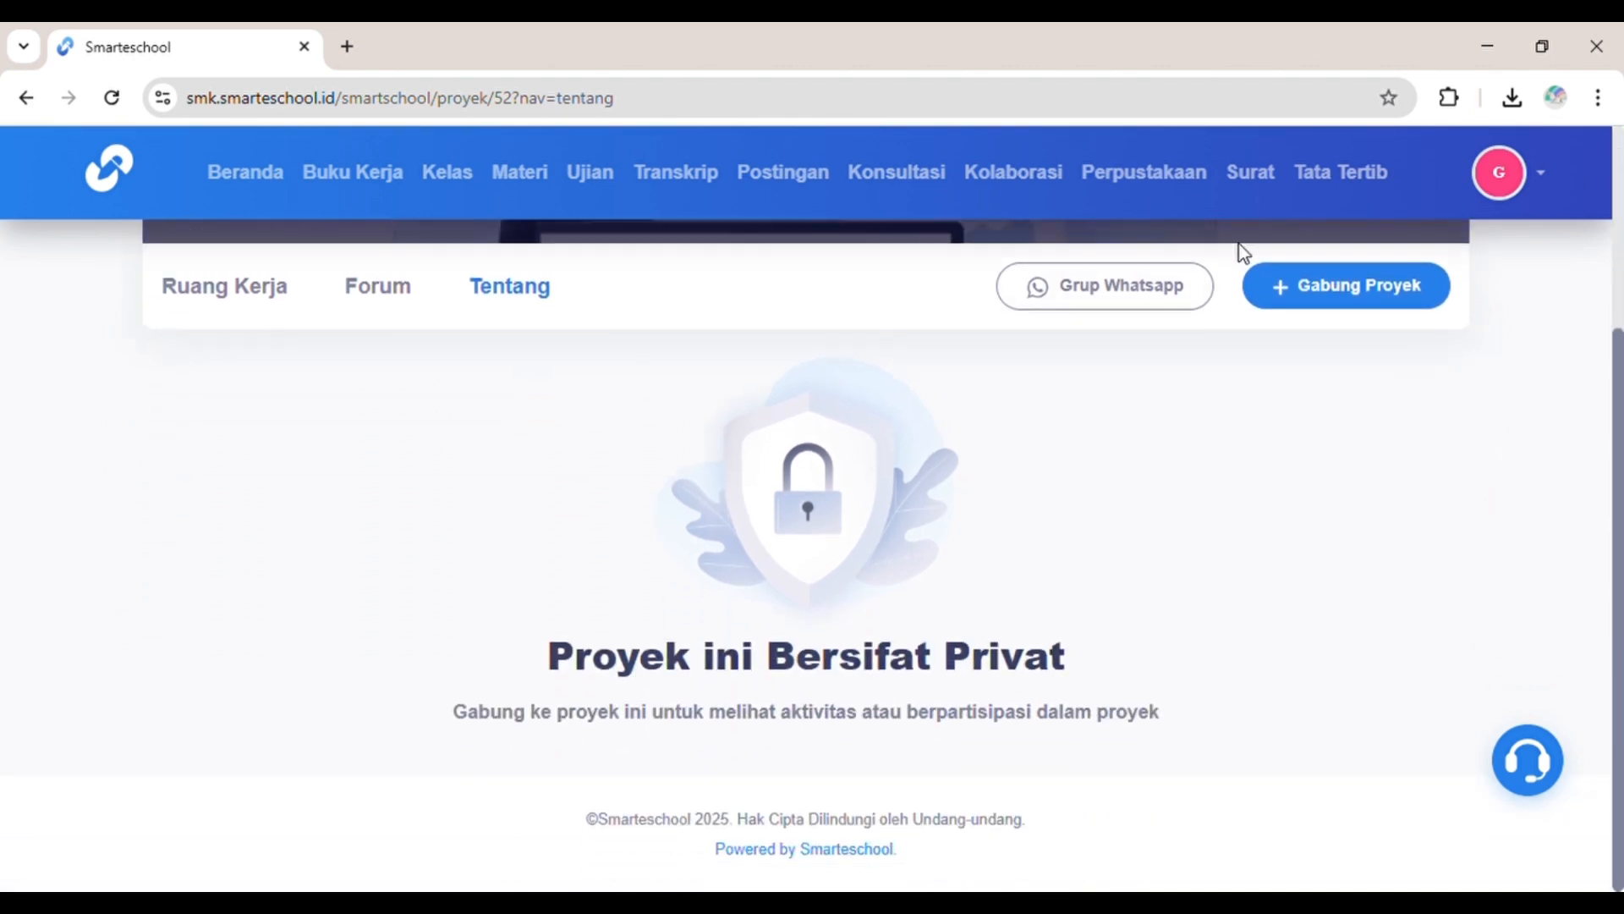
Step: Join the project, open its WhatsApp group invite in a new tab, then close it
left_click(1307, 287)
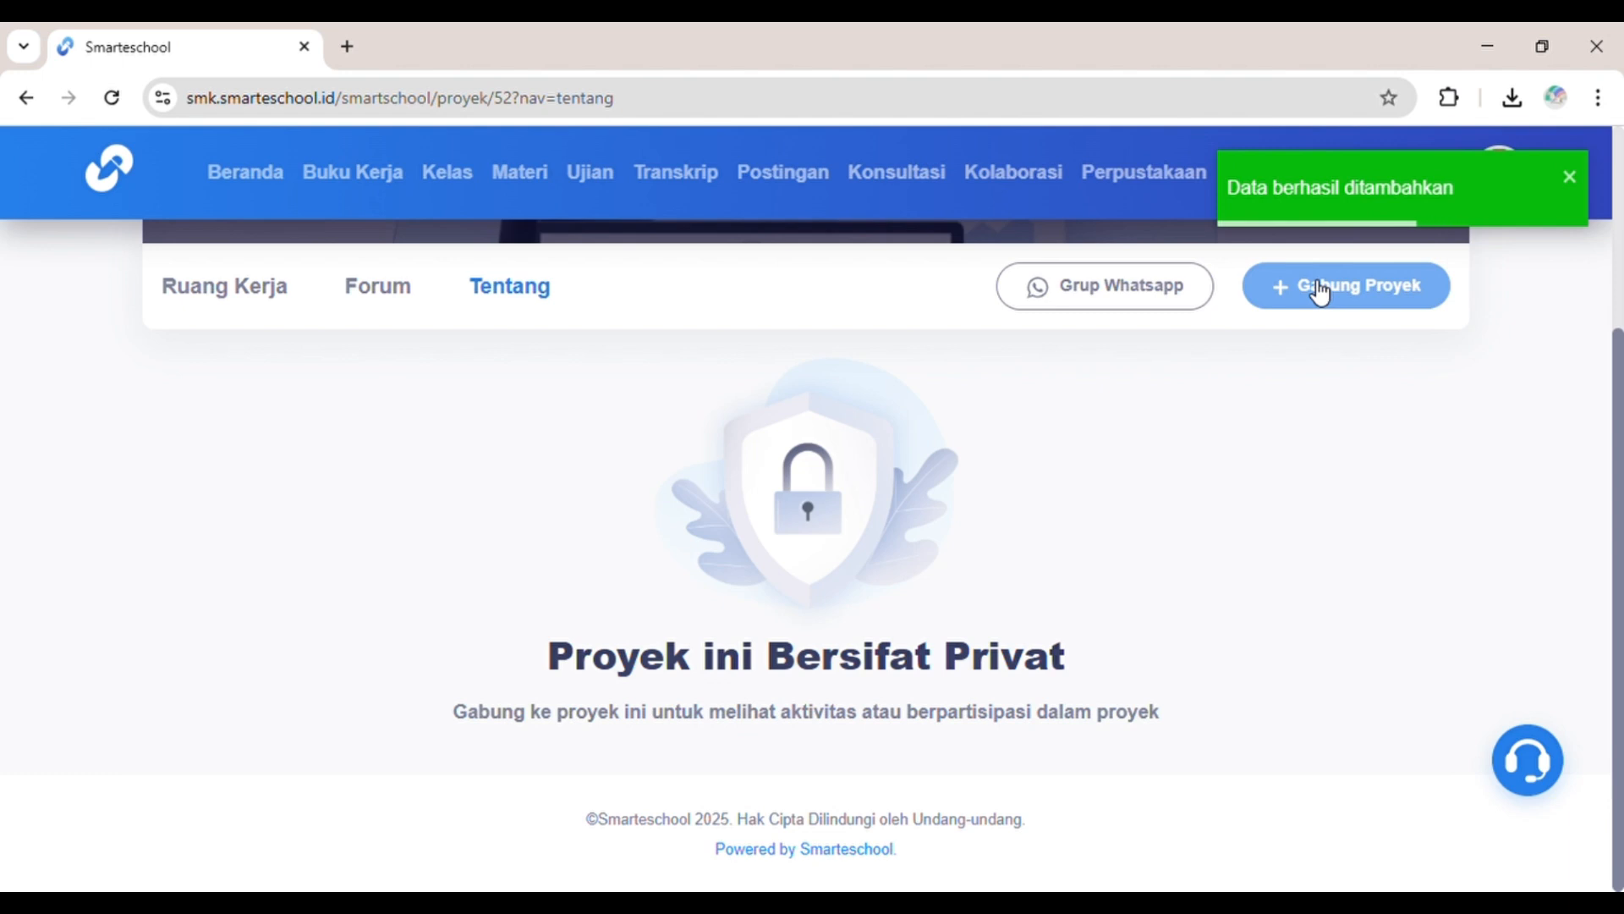
scroll(1131, 293, "up", 3)
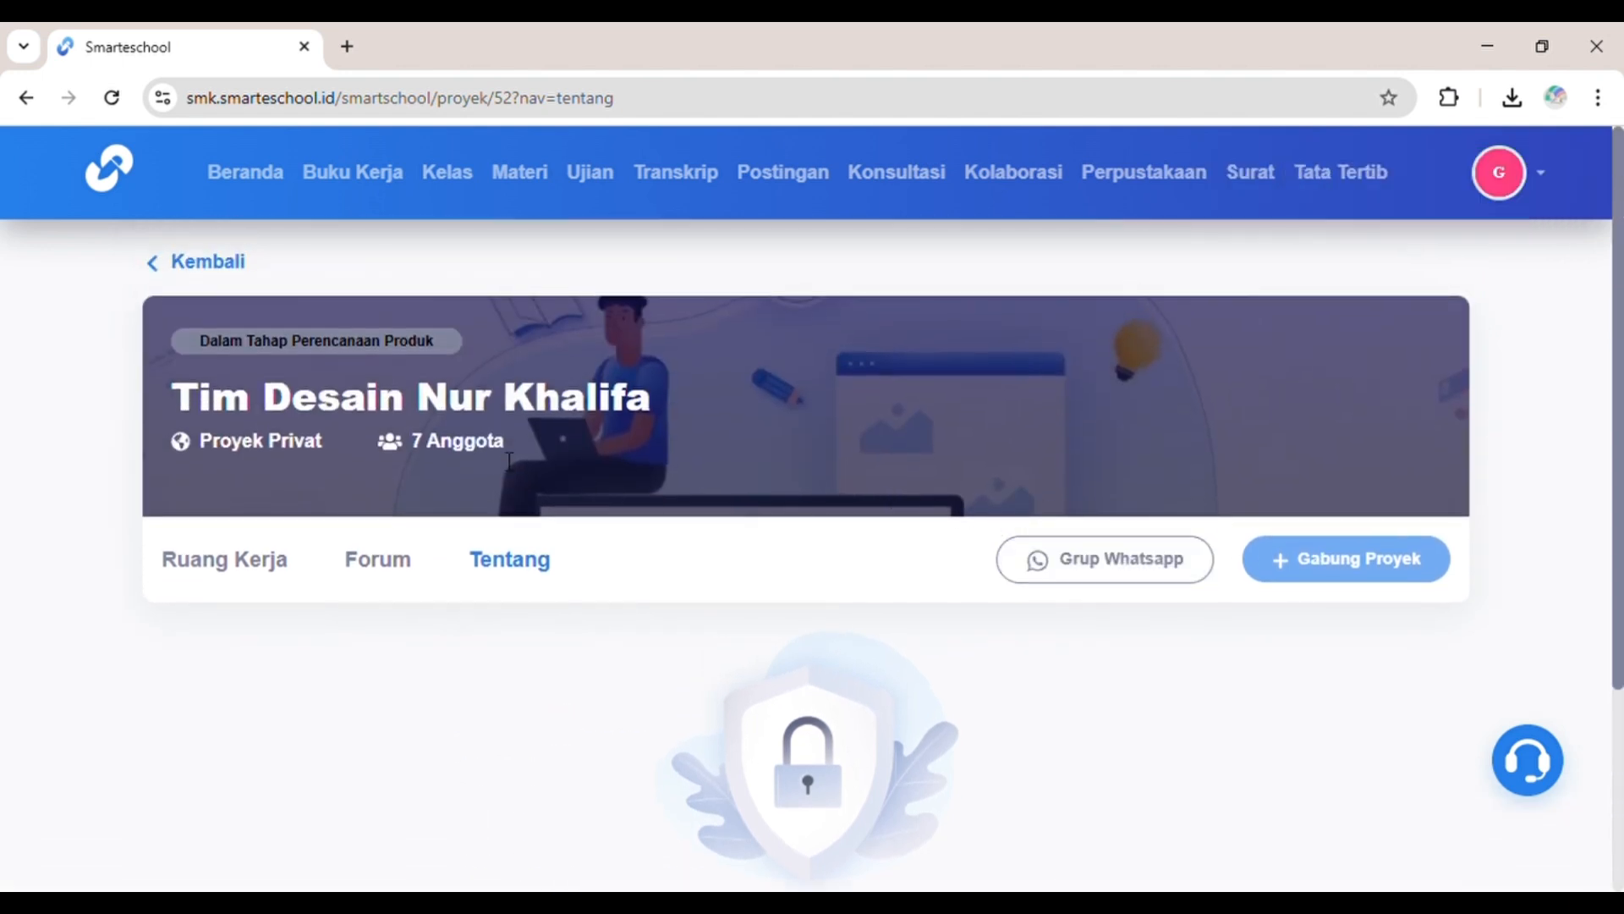
left_click(1087, 562)
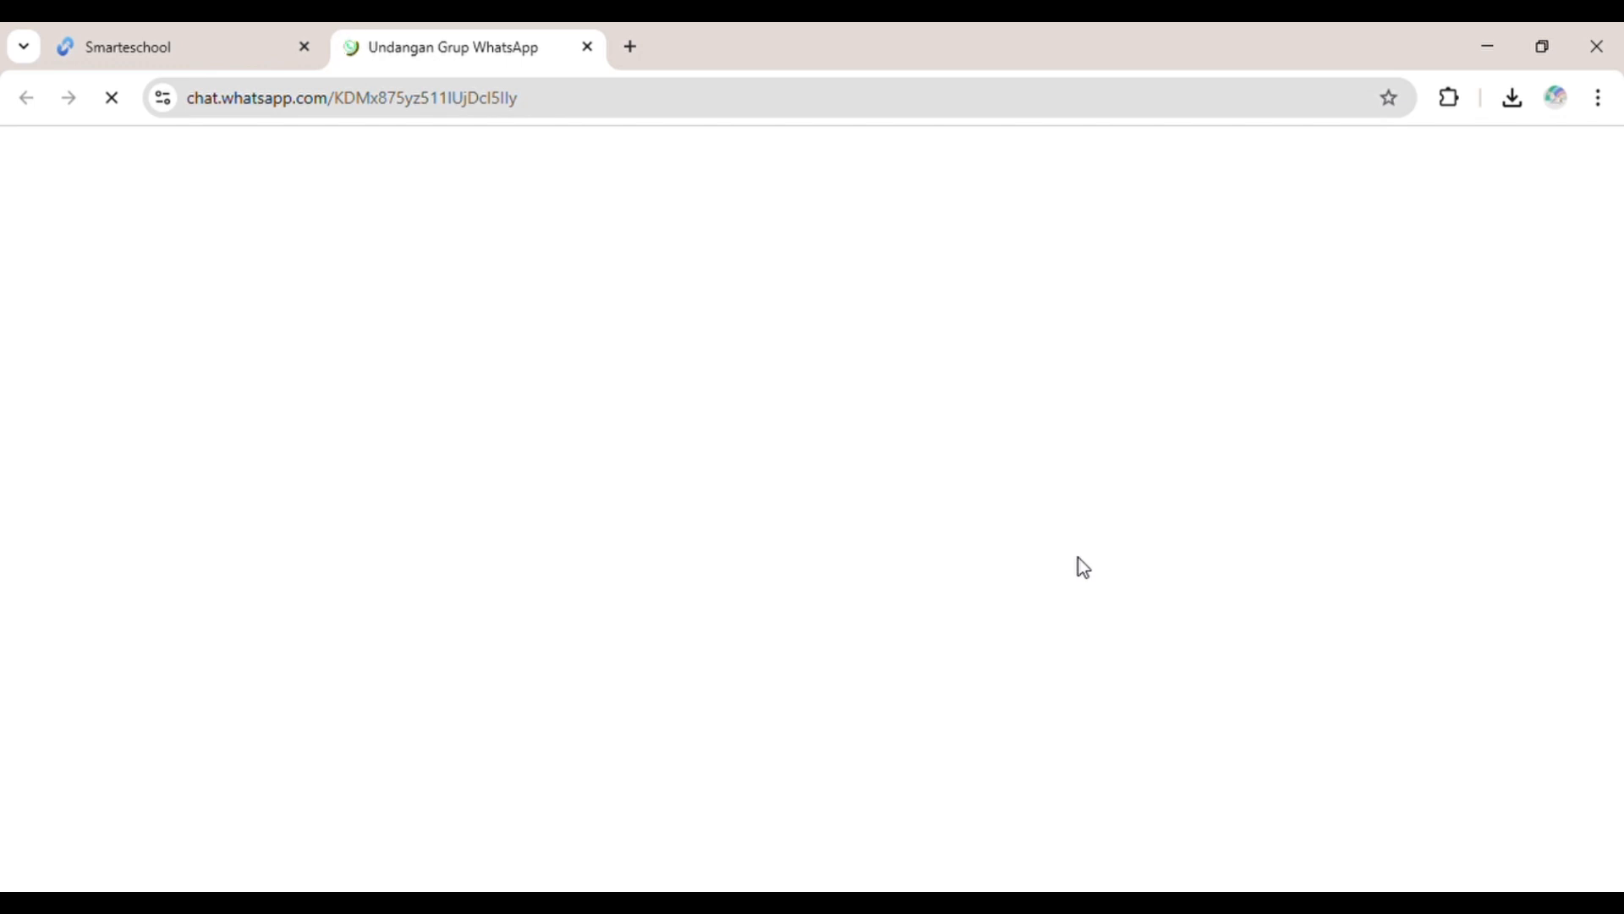
left_click_drag(1084, 568, 557, 157)
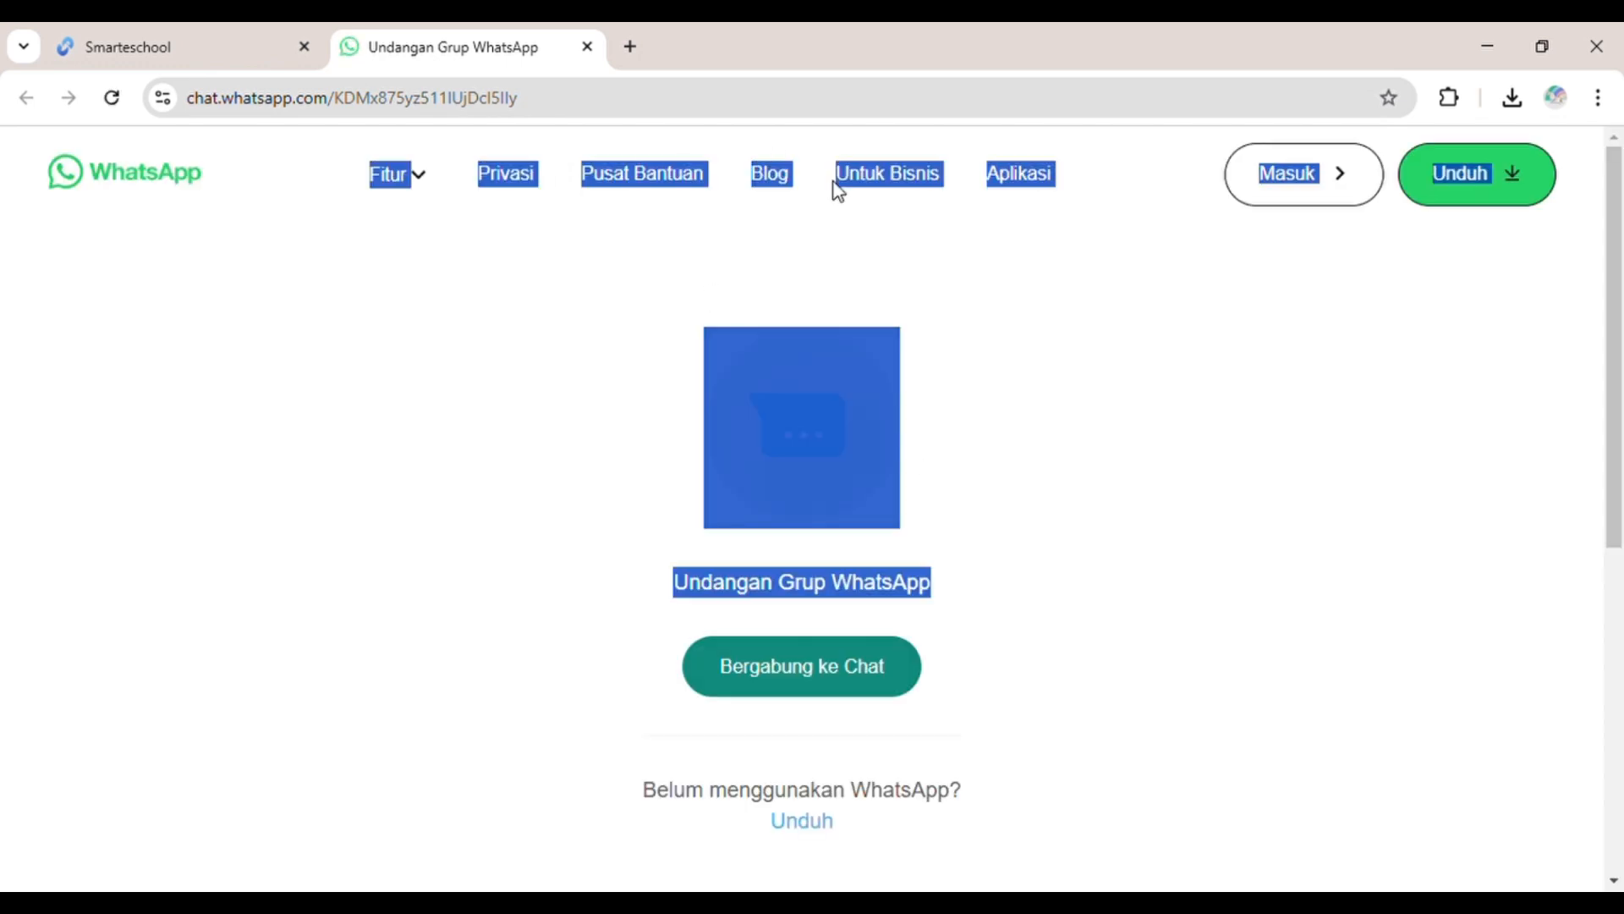
left_click(187, 35)
left_click(587, 47)
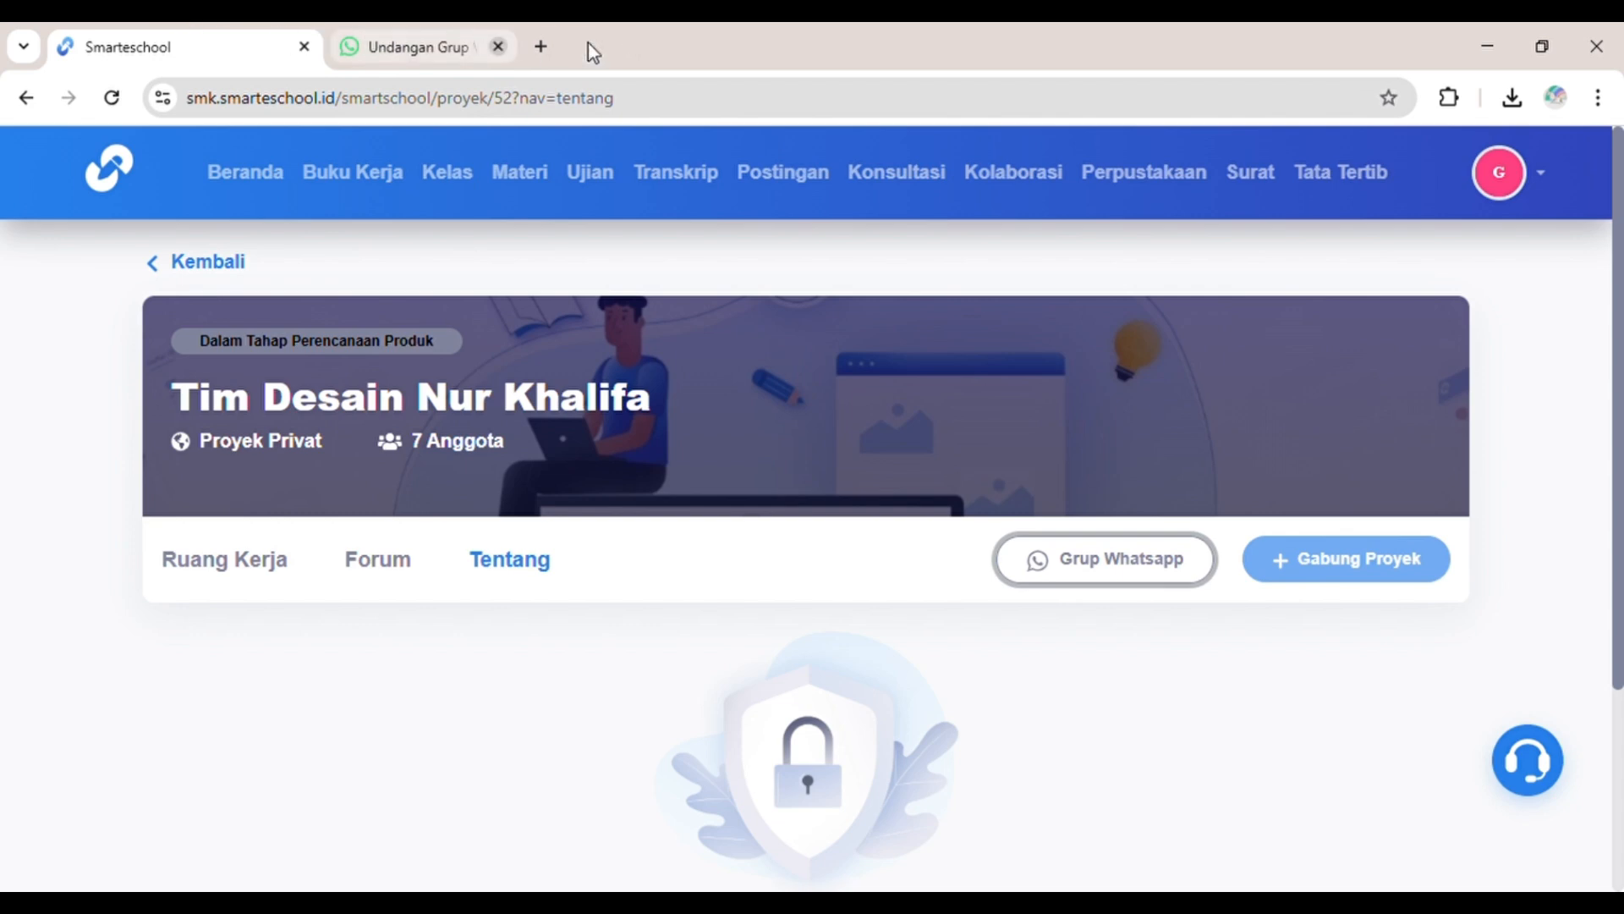
Step: Go back and browse the Cari Partner teacher directory
left_click(221, 264)
scroll(852, 569, "down", 3)
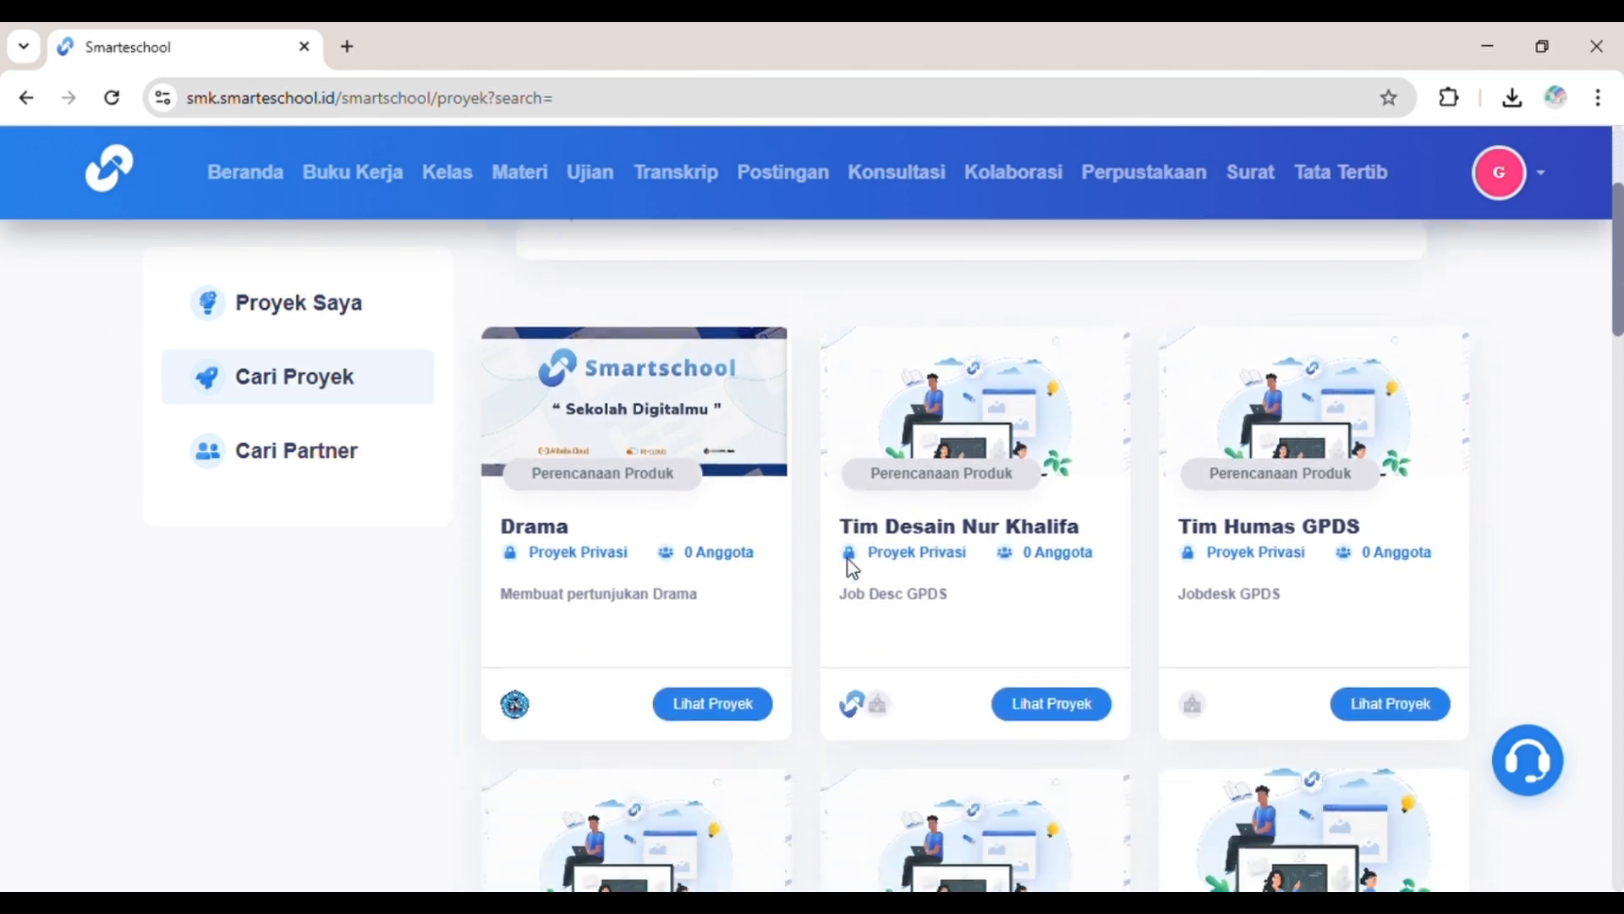
scroll(846, 565, "up", 2)
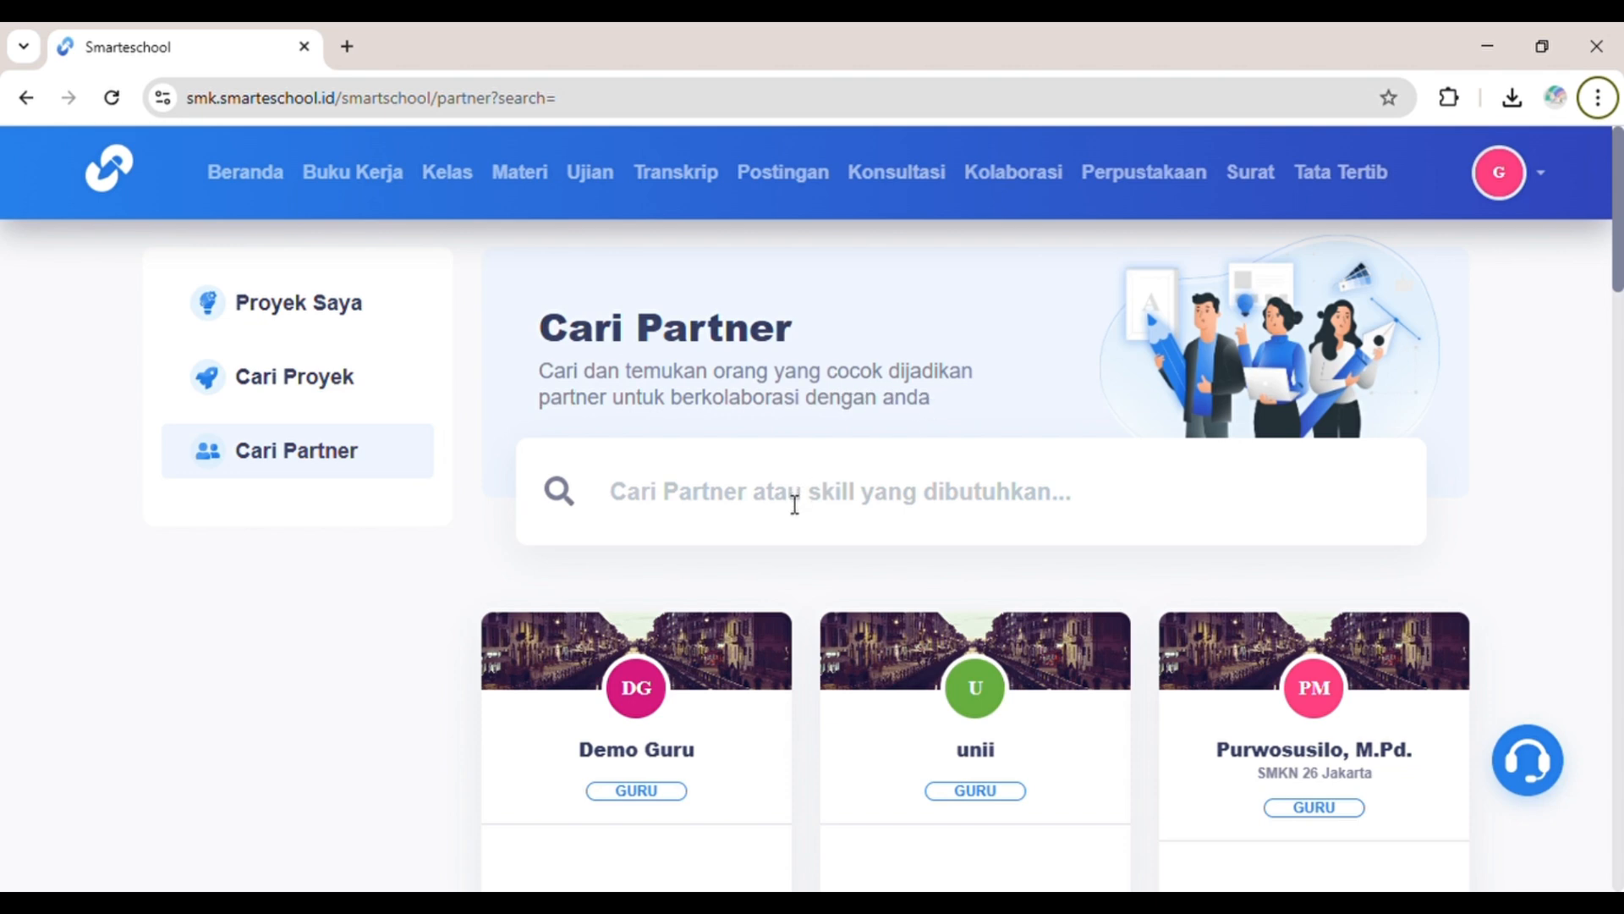
scroll(794, 505, "down", 8)
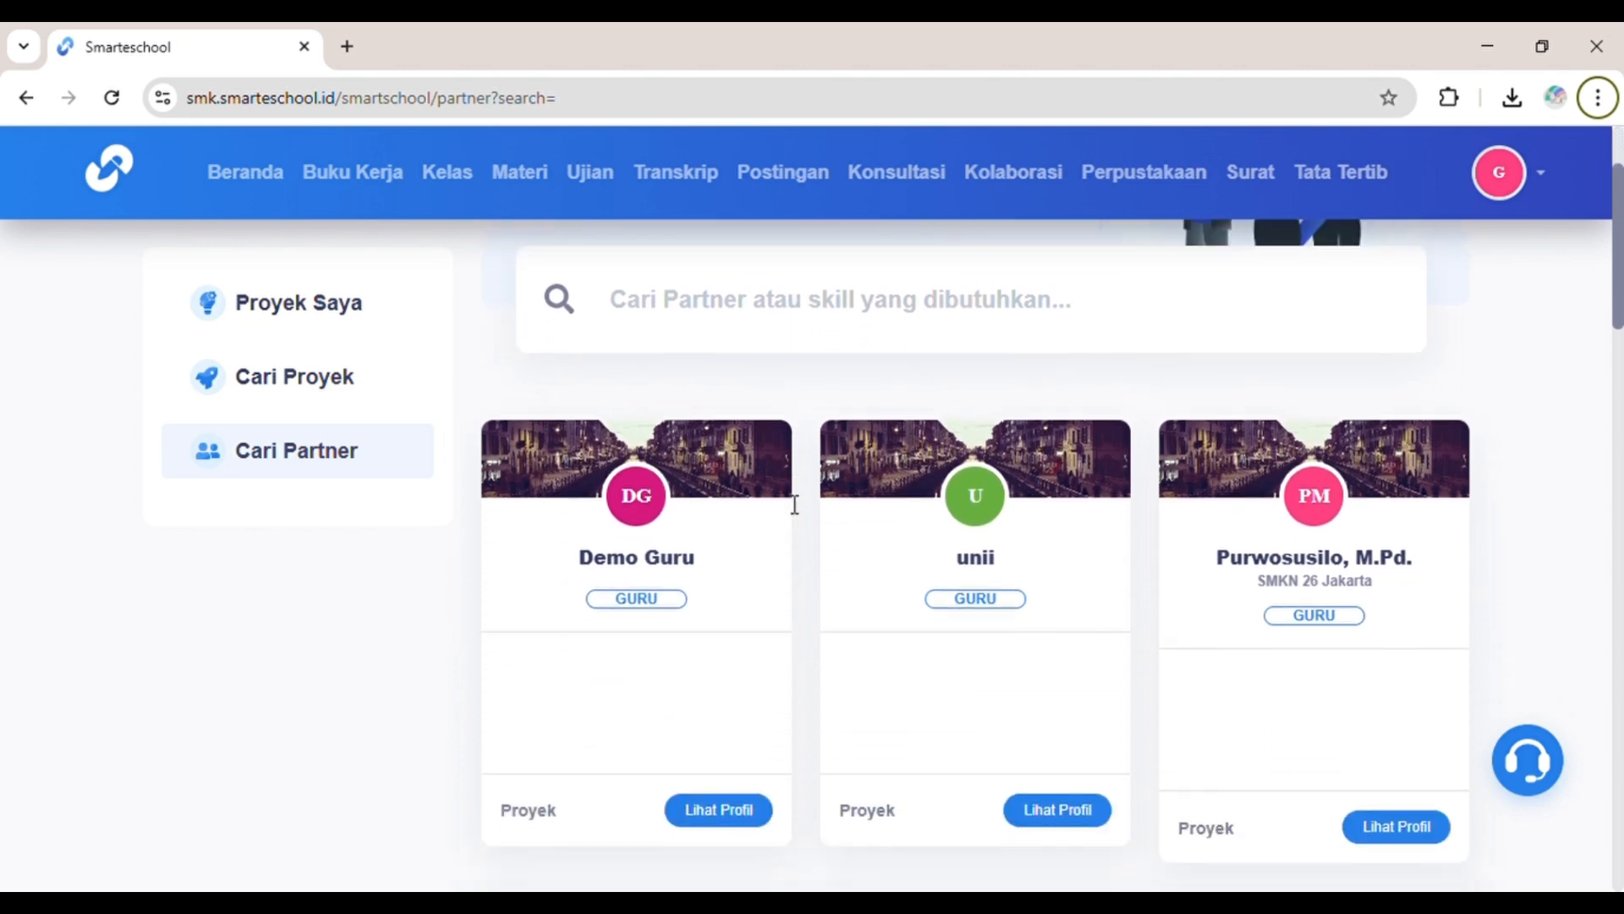
scroll(794, 505, "down", 10)
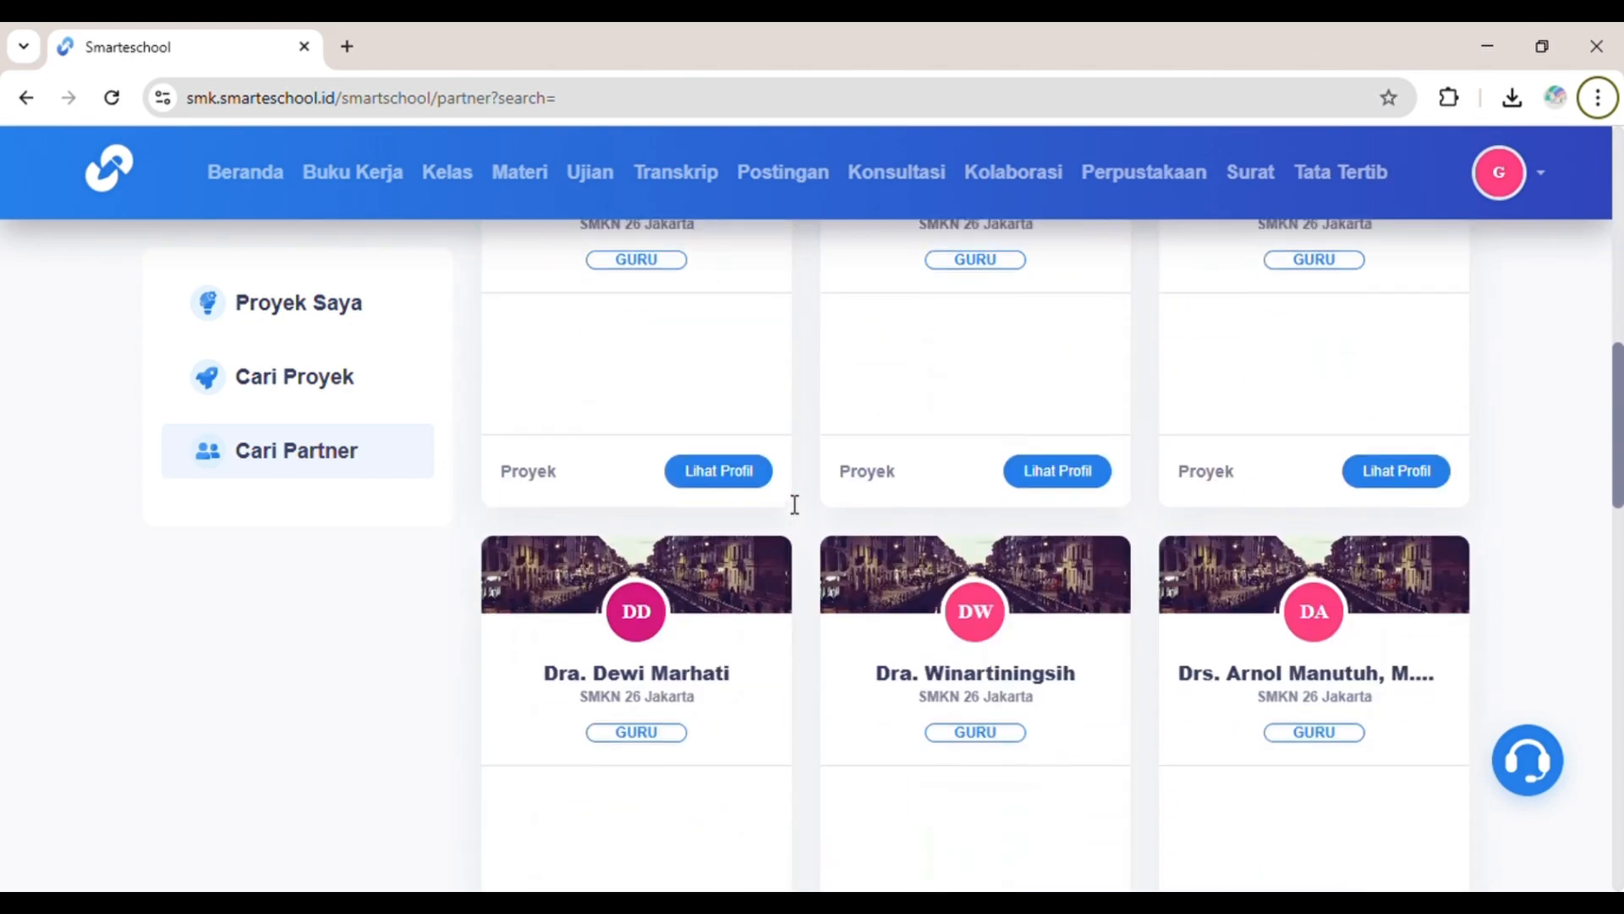
scroll(795, 505, "down", 13)
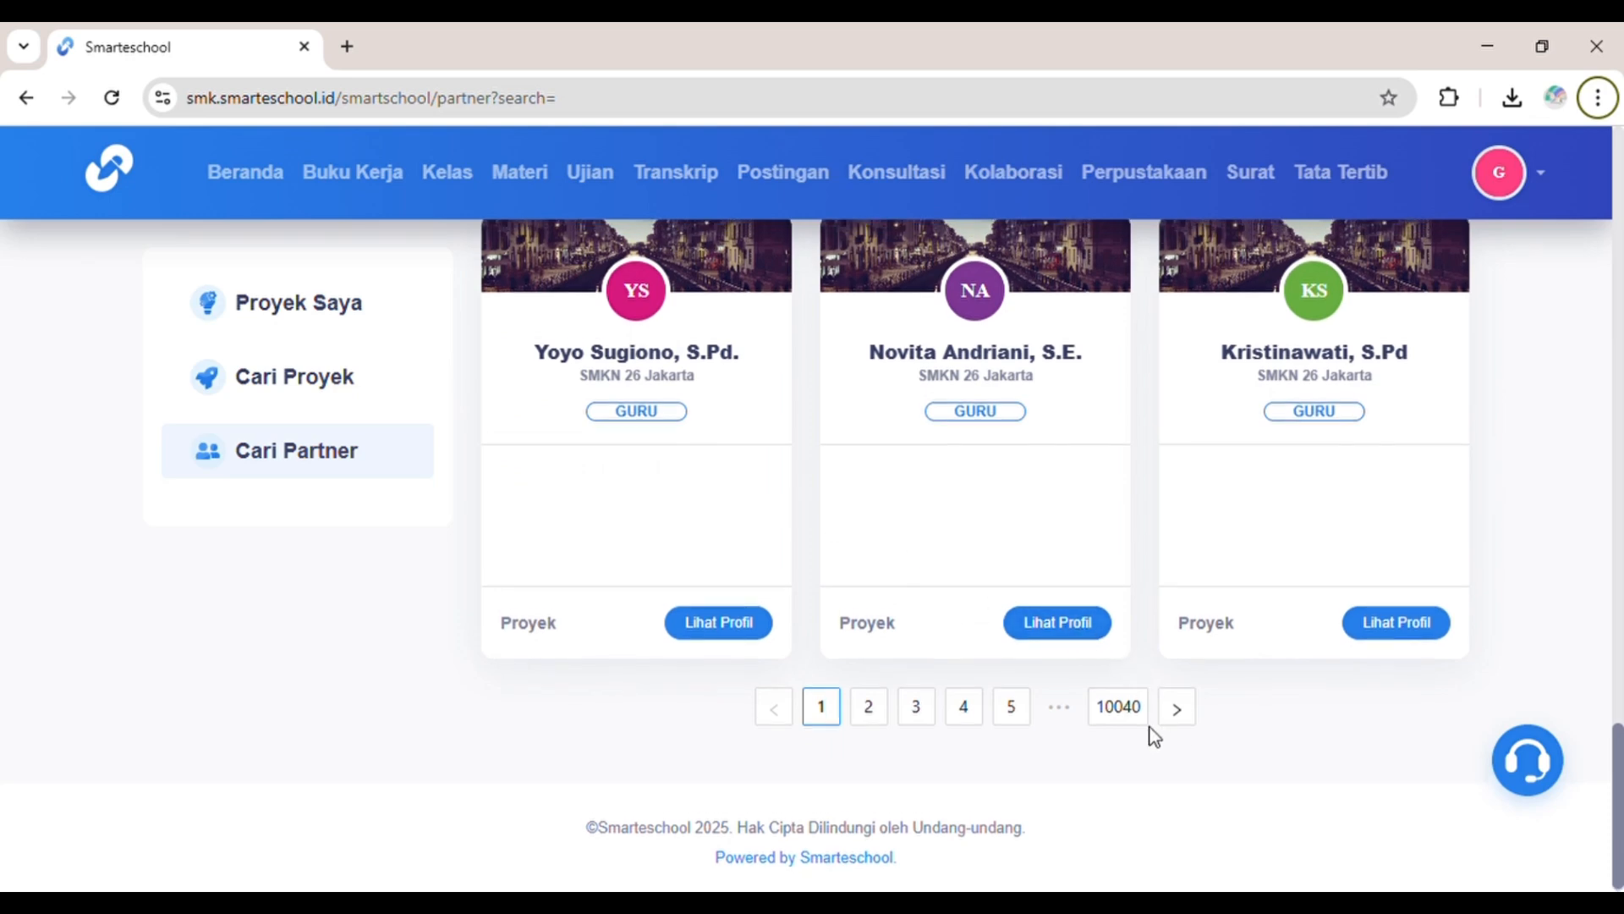
scroll(1157, 736, "up", 20)
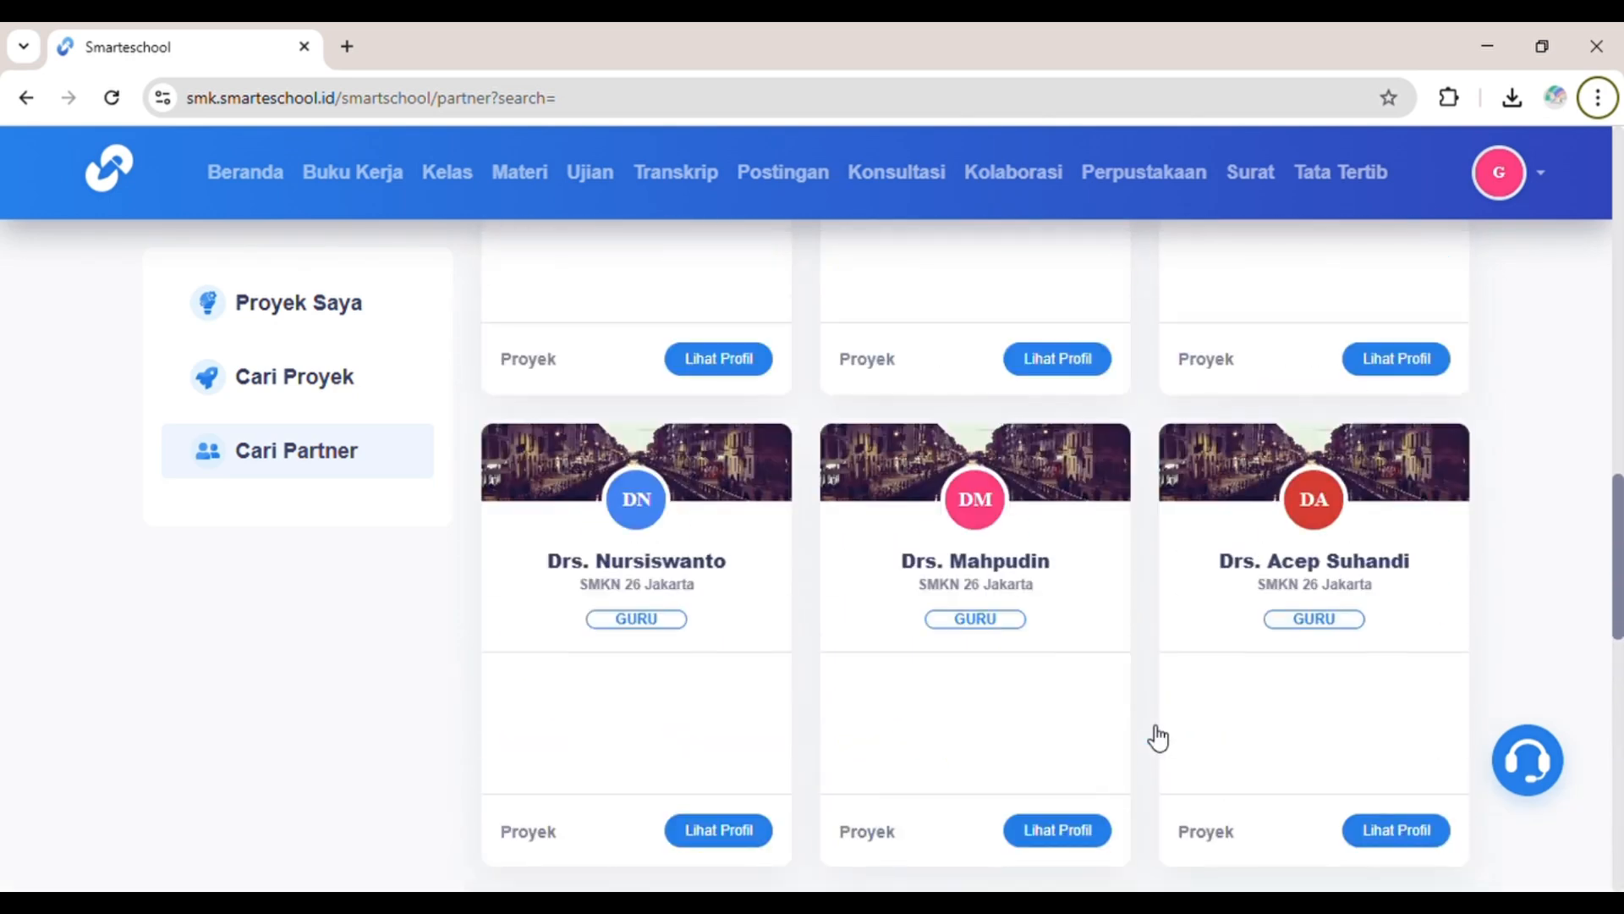
scroll(1132, 741, "up", 1)
scroll(1132, 741, "down", 1)
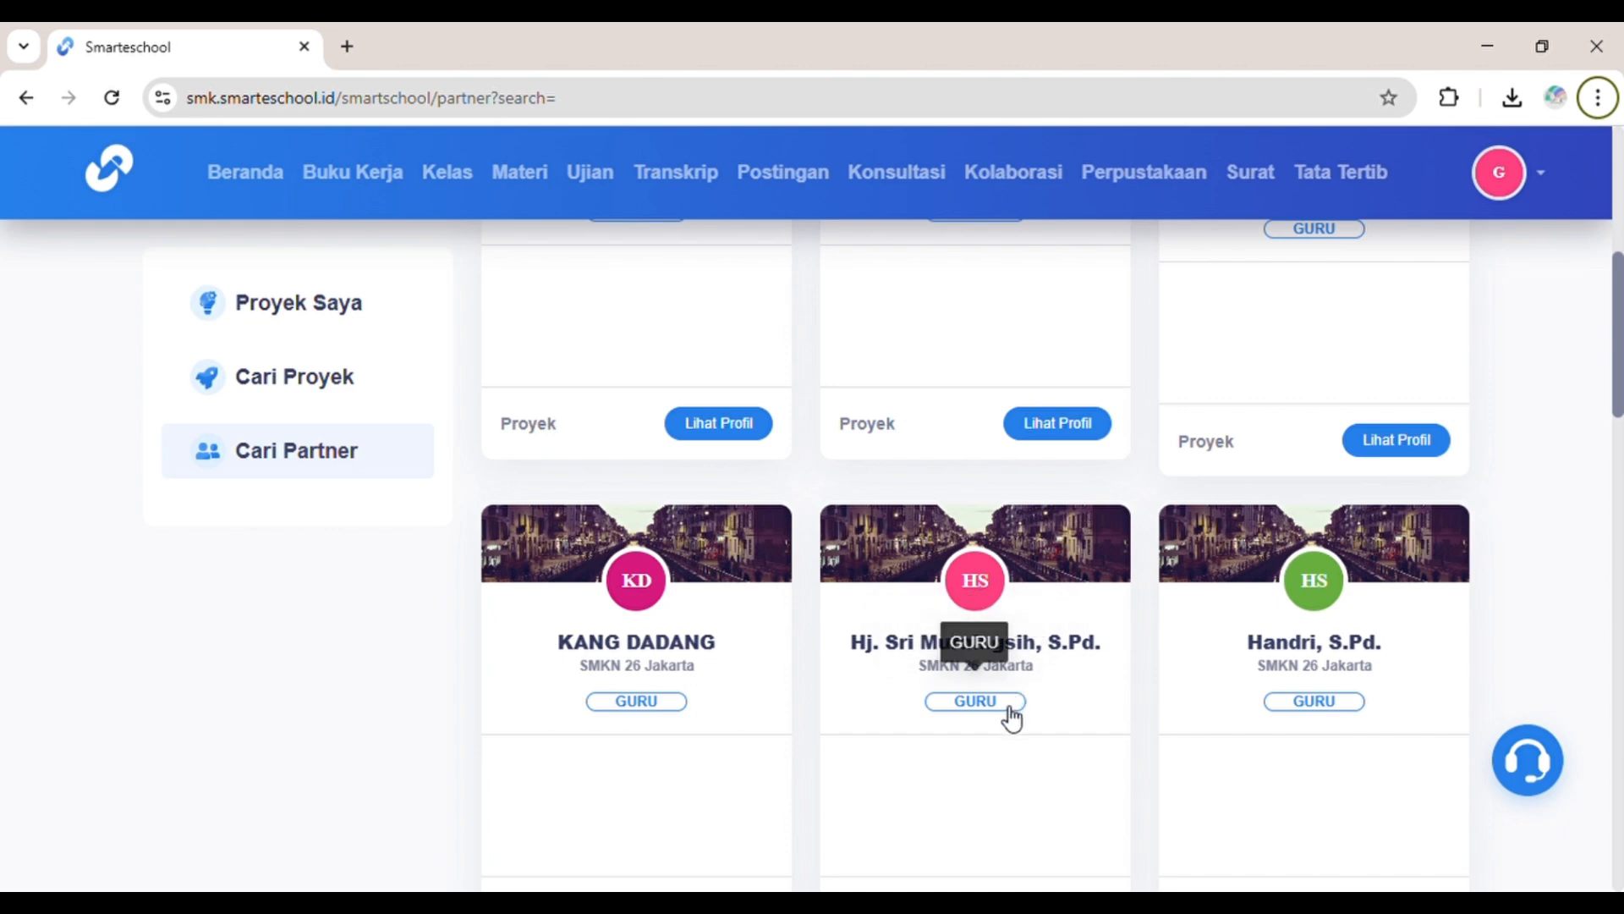
scroll(1015, 711, "down", 2)
Step: View an SMKN 26 Jakarta teacher's full profile, then return to partner search
left_click(1040, 726)
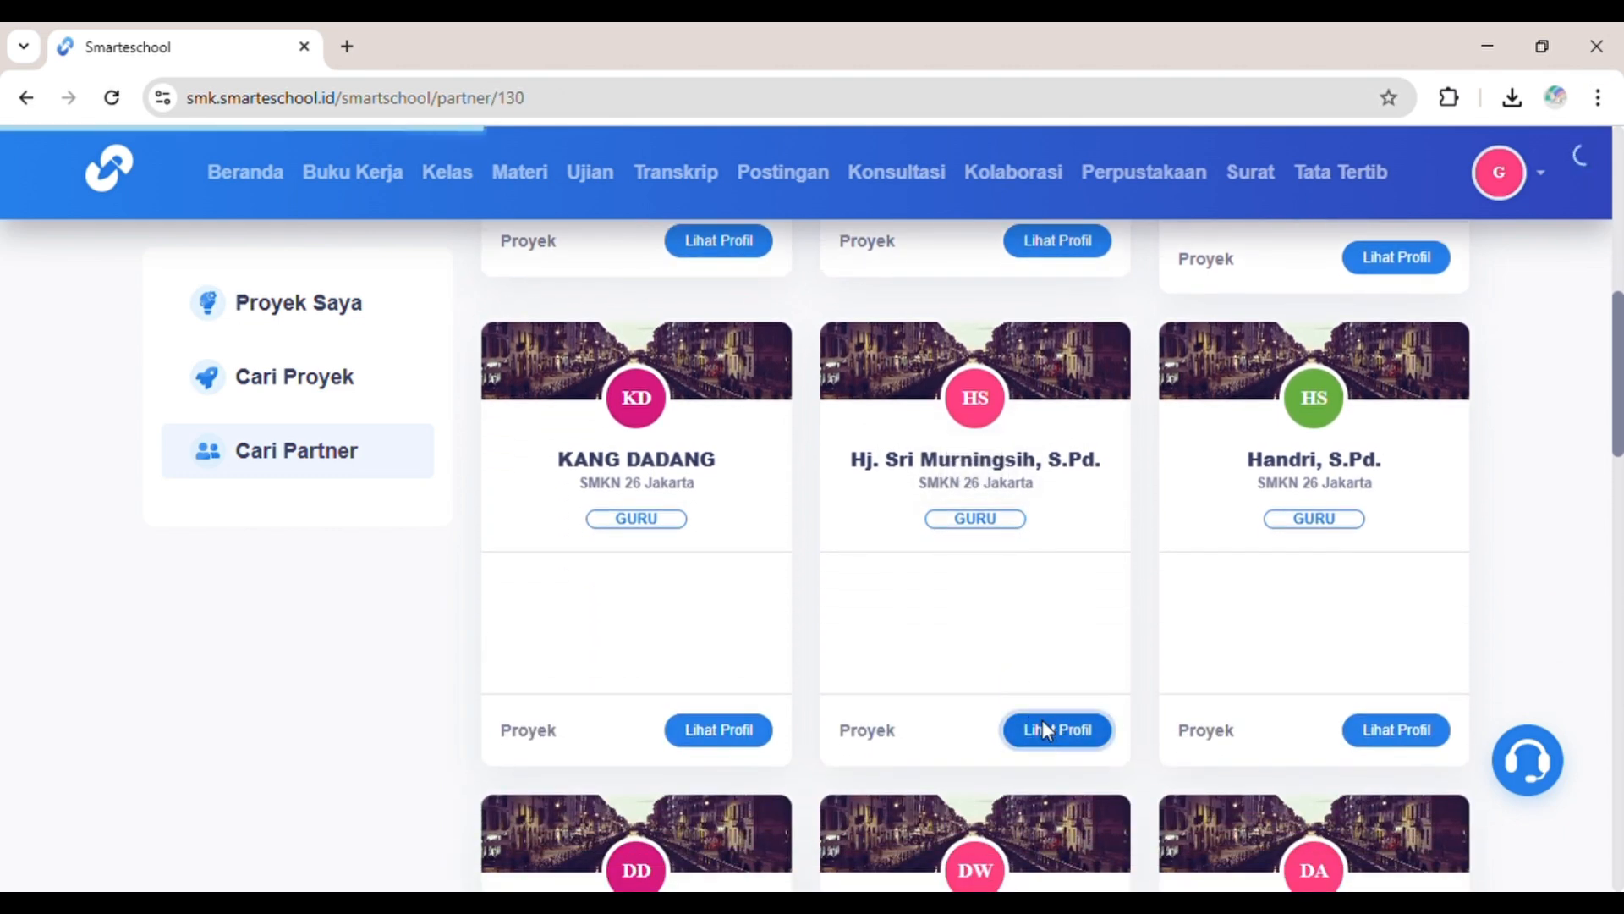
scroll(897, 725, "down", 4)
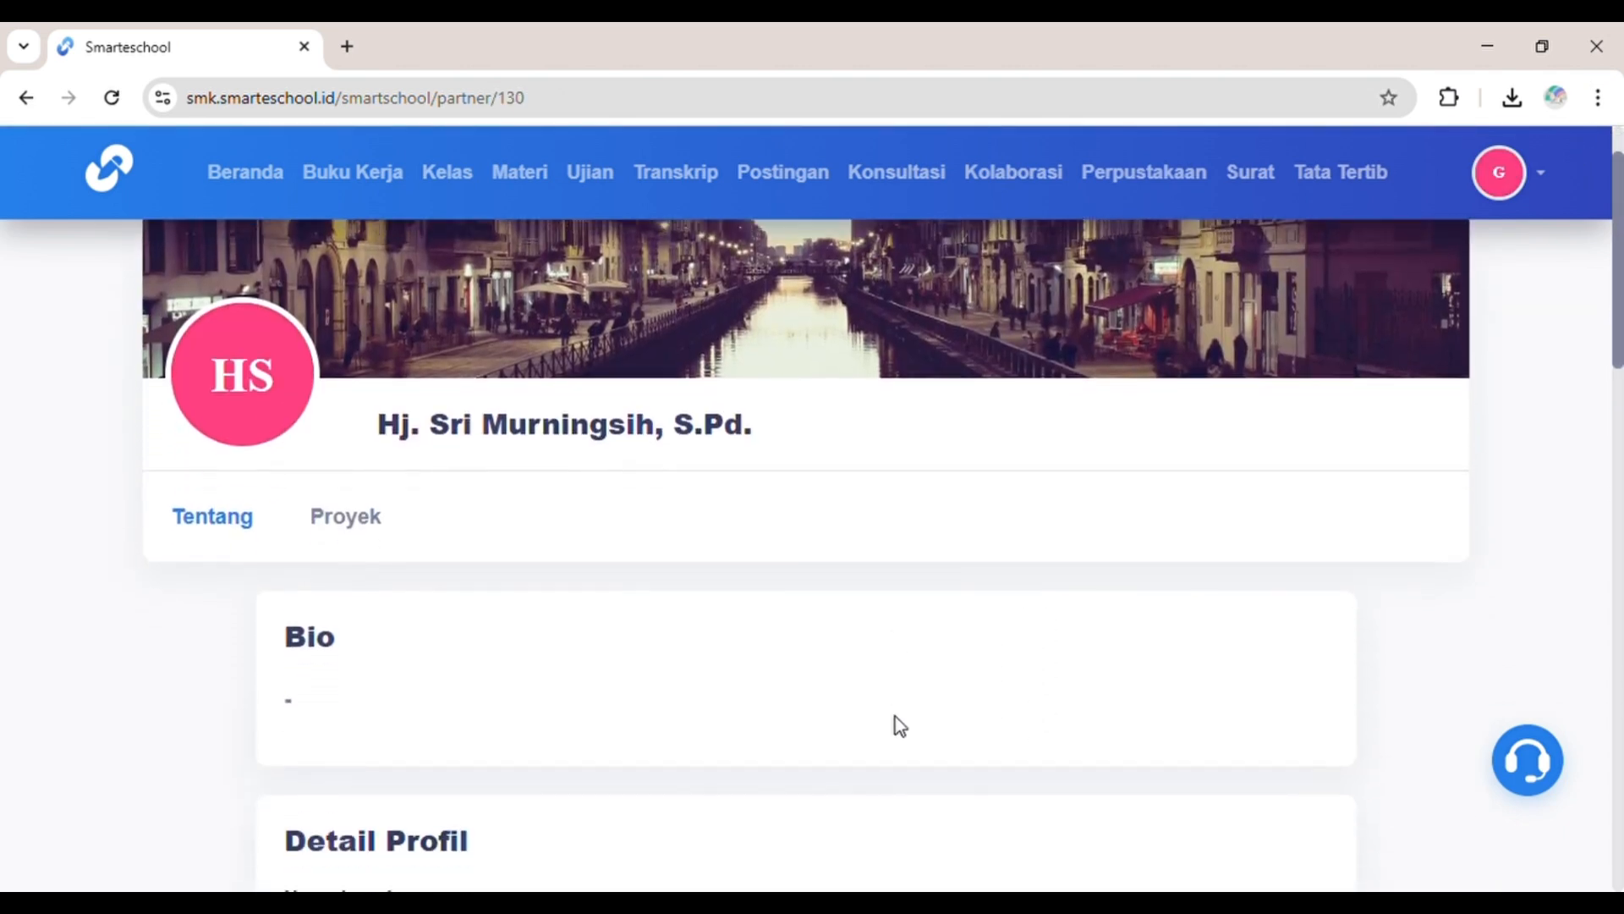
scroll(900, 725, "down", 10)
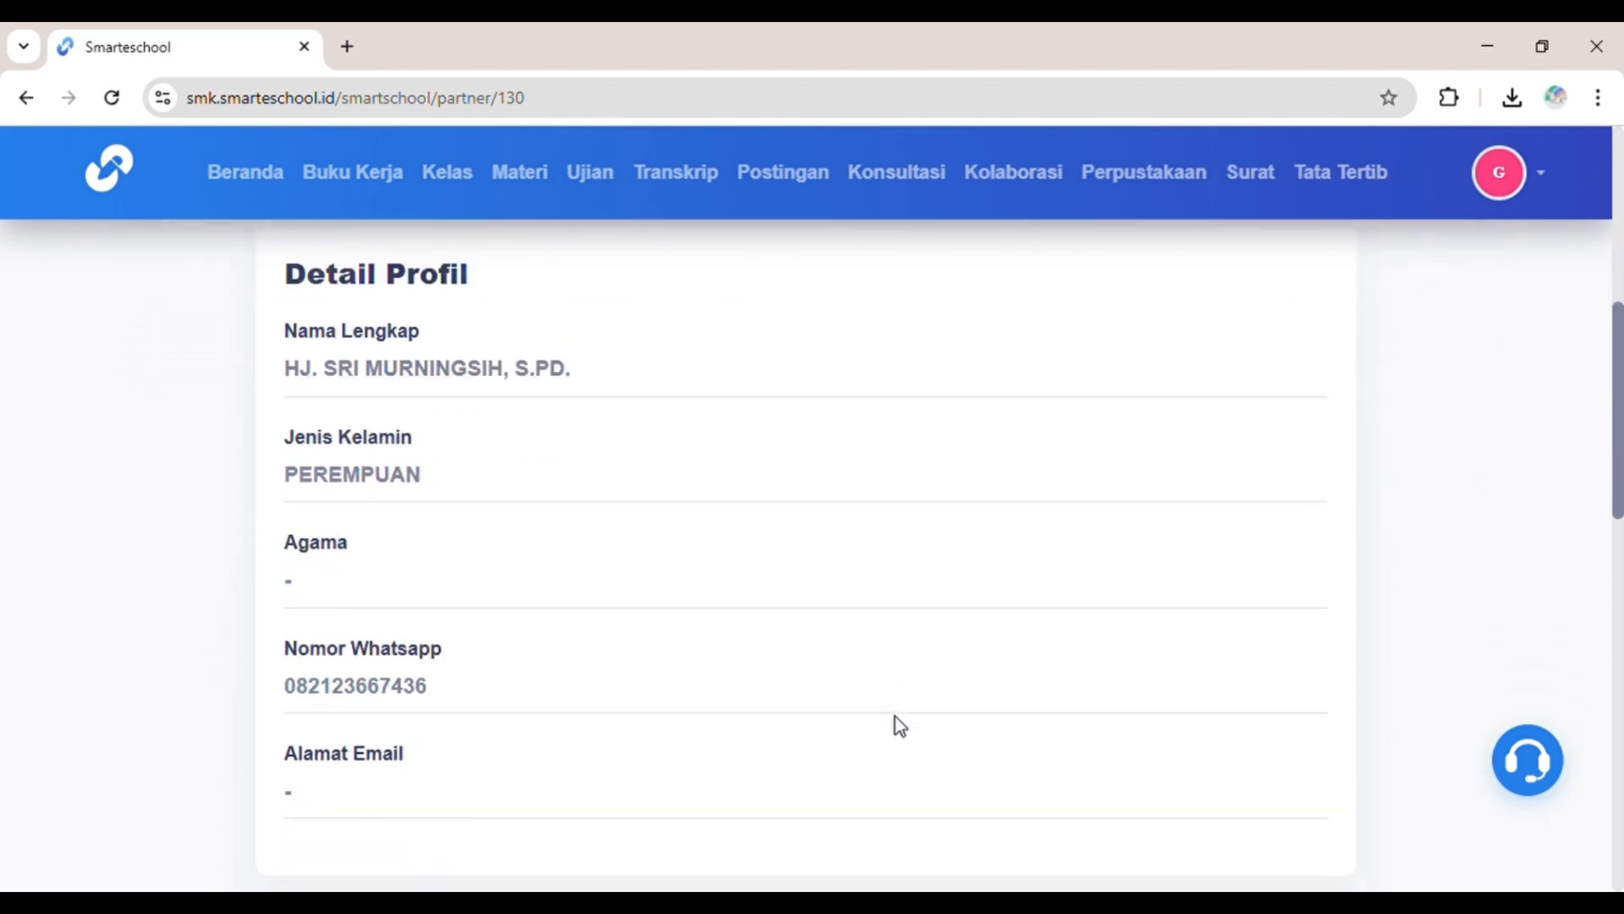
scroll(901, 725, "down", 9)
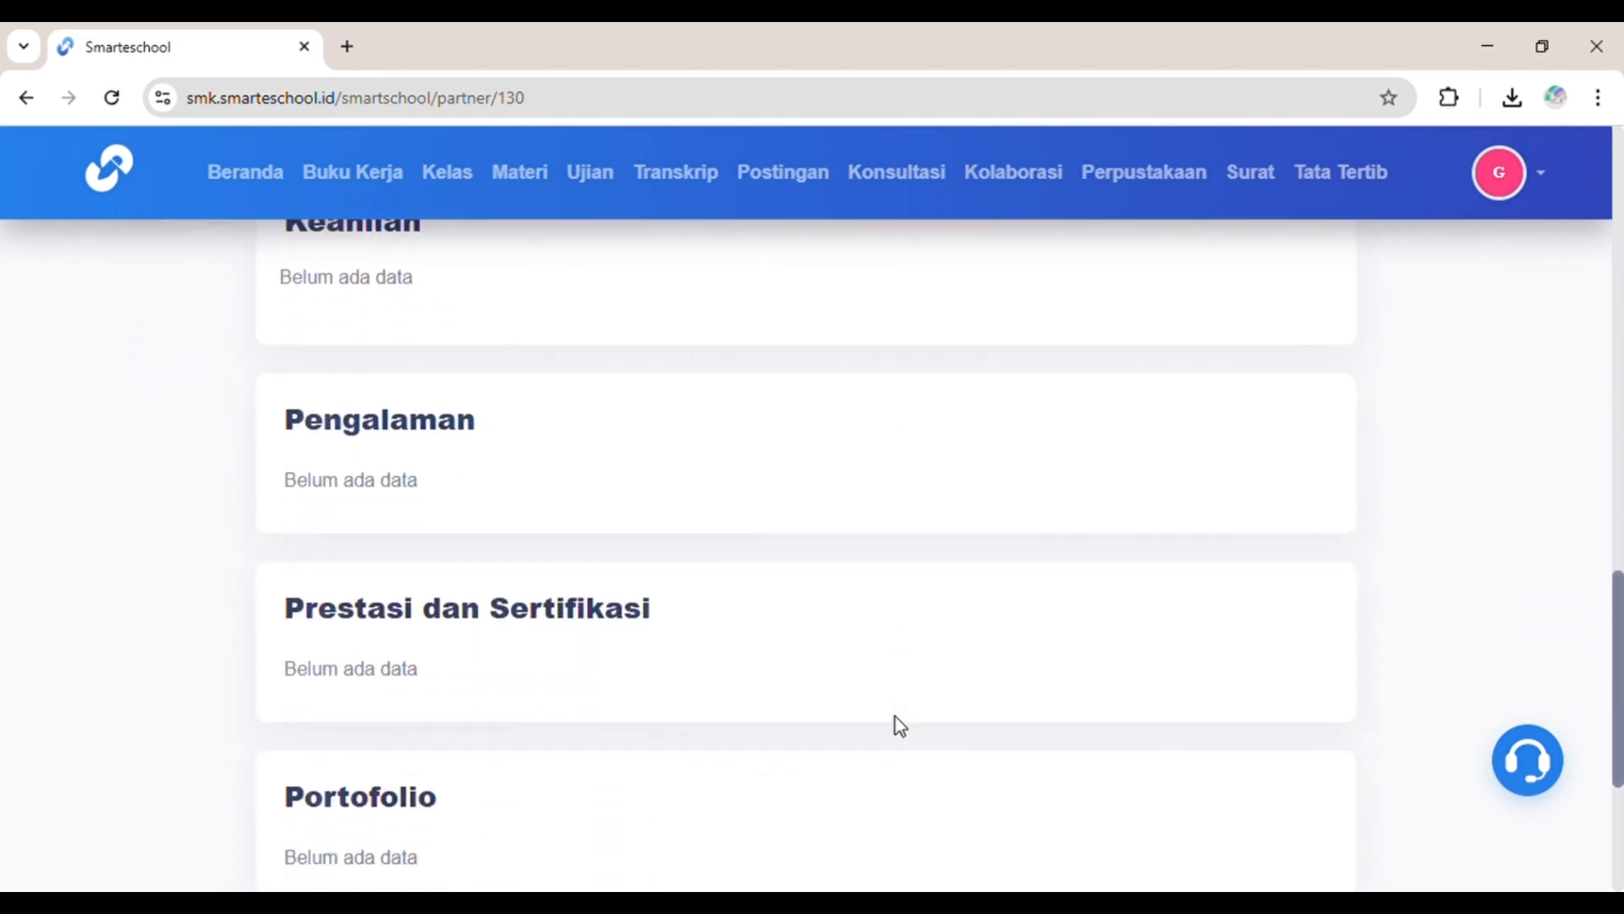
scroll(896, 719, "up", 20)
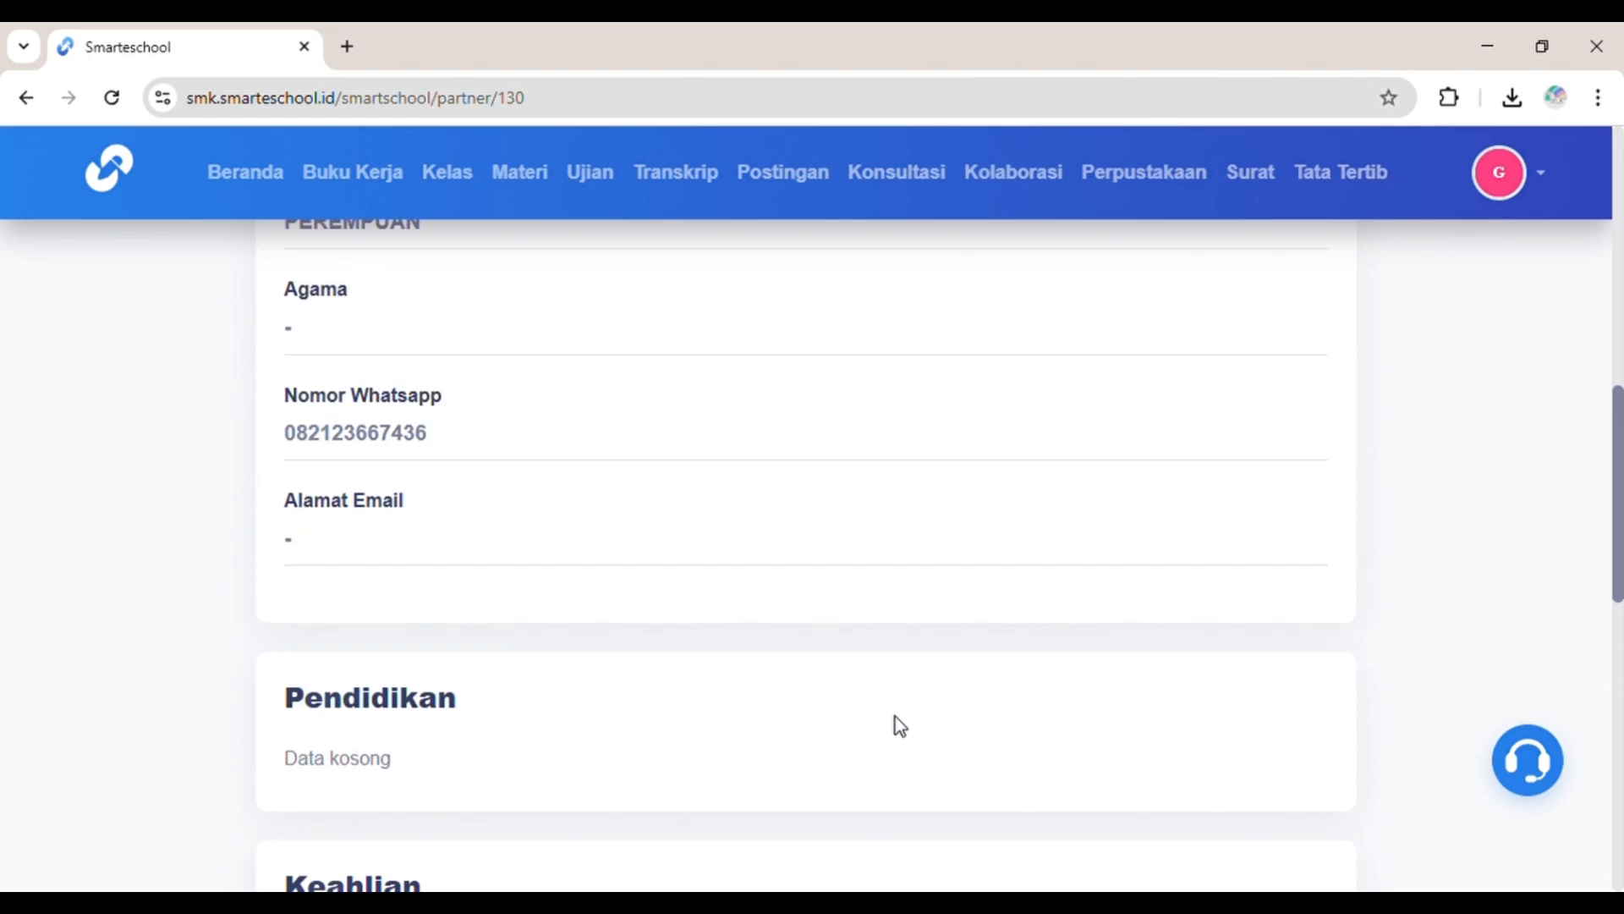
left_click(223, 264)
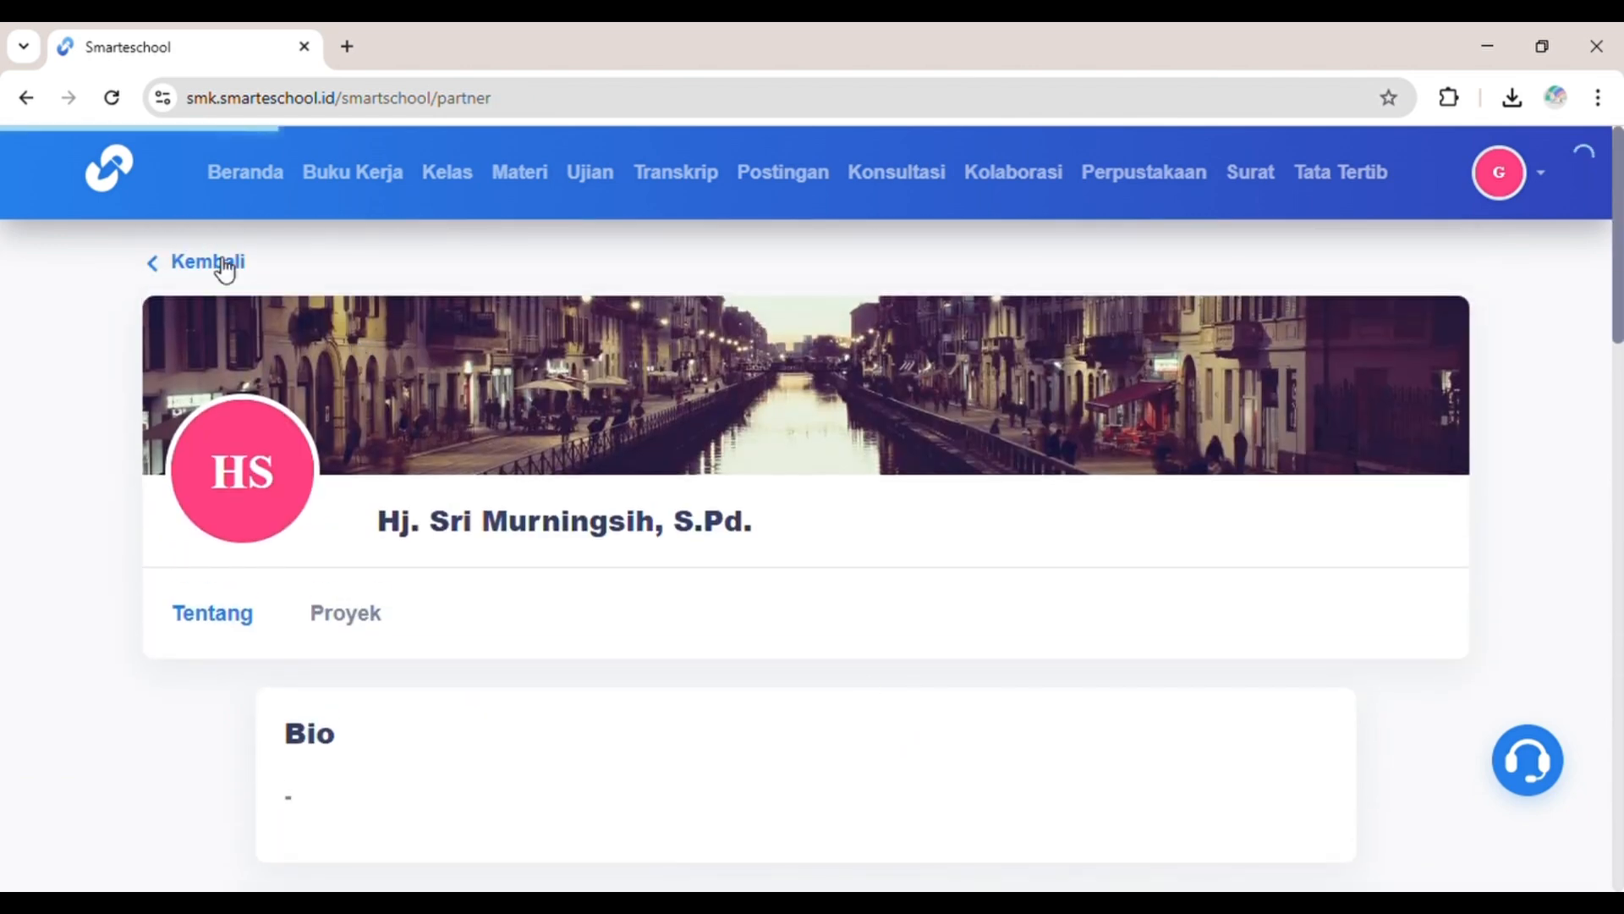
Step: Search for teacher partners matching SRI, filtered to the SMK school level, and browse the results
left_click(767, 509)
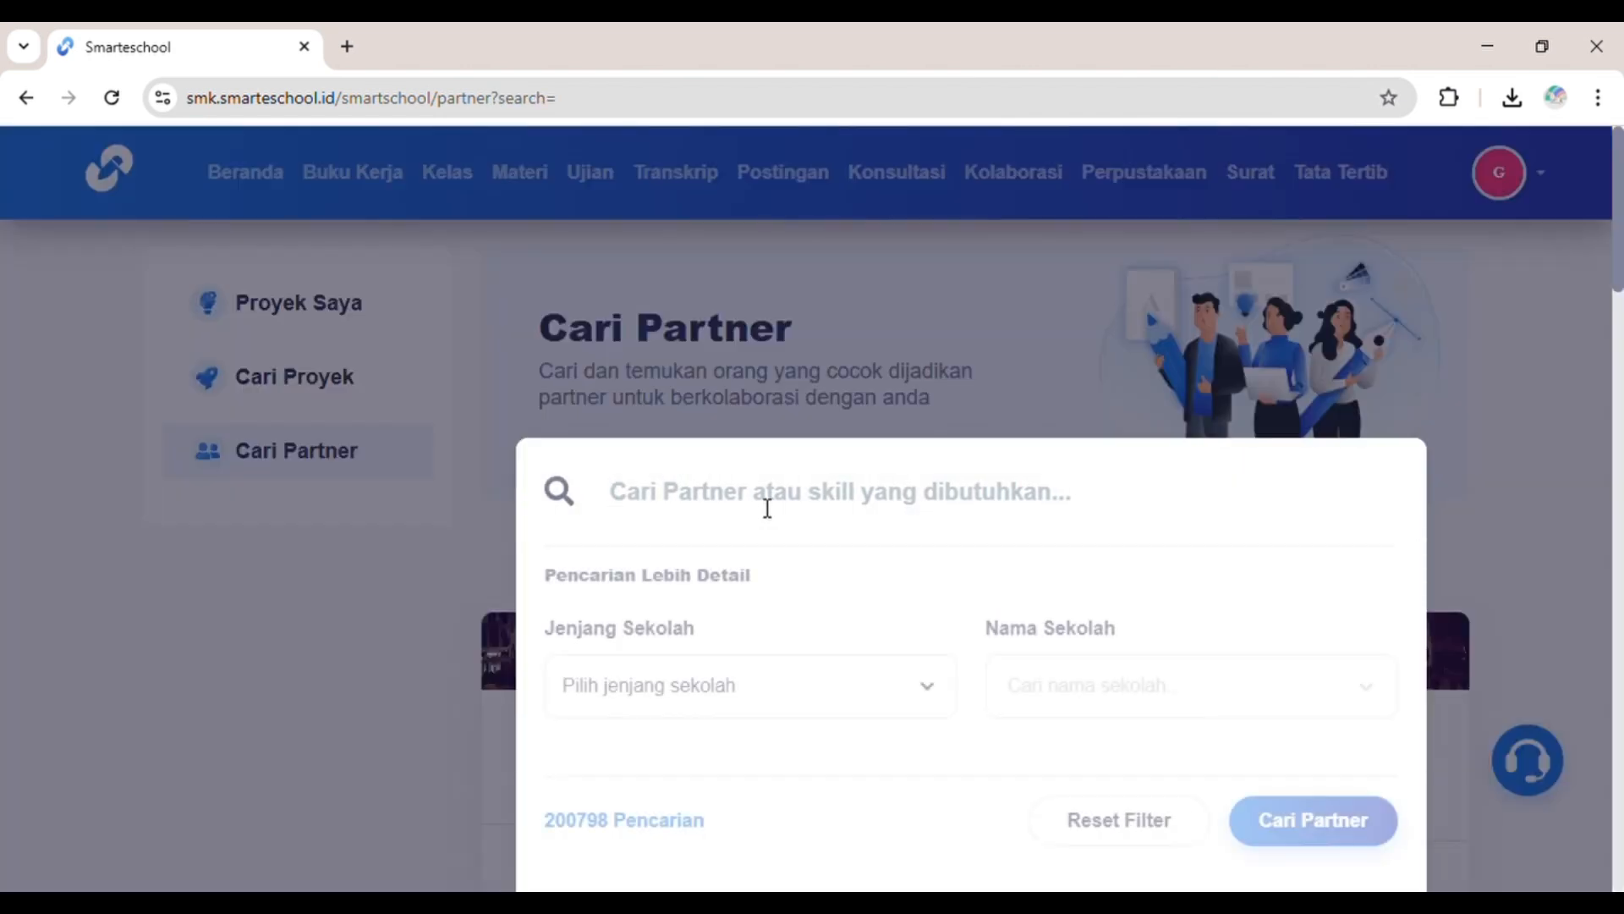
type("s")
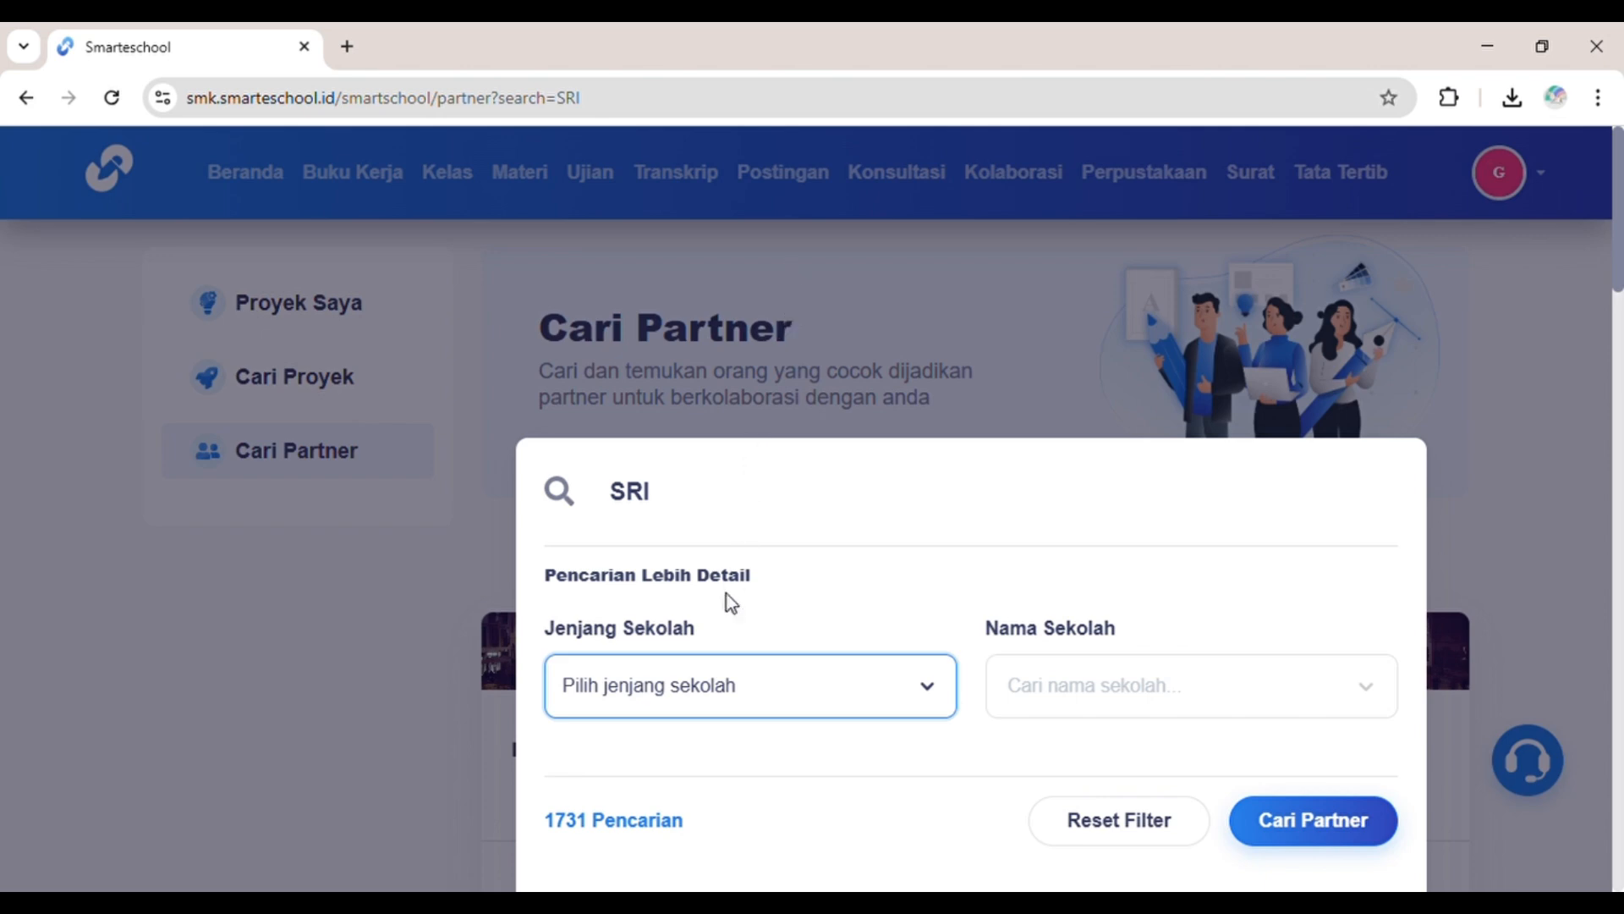
left_click(800, 287)
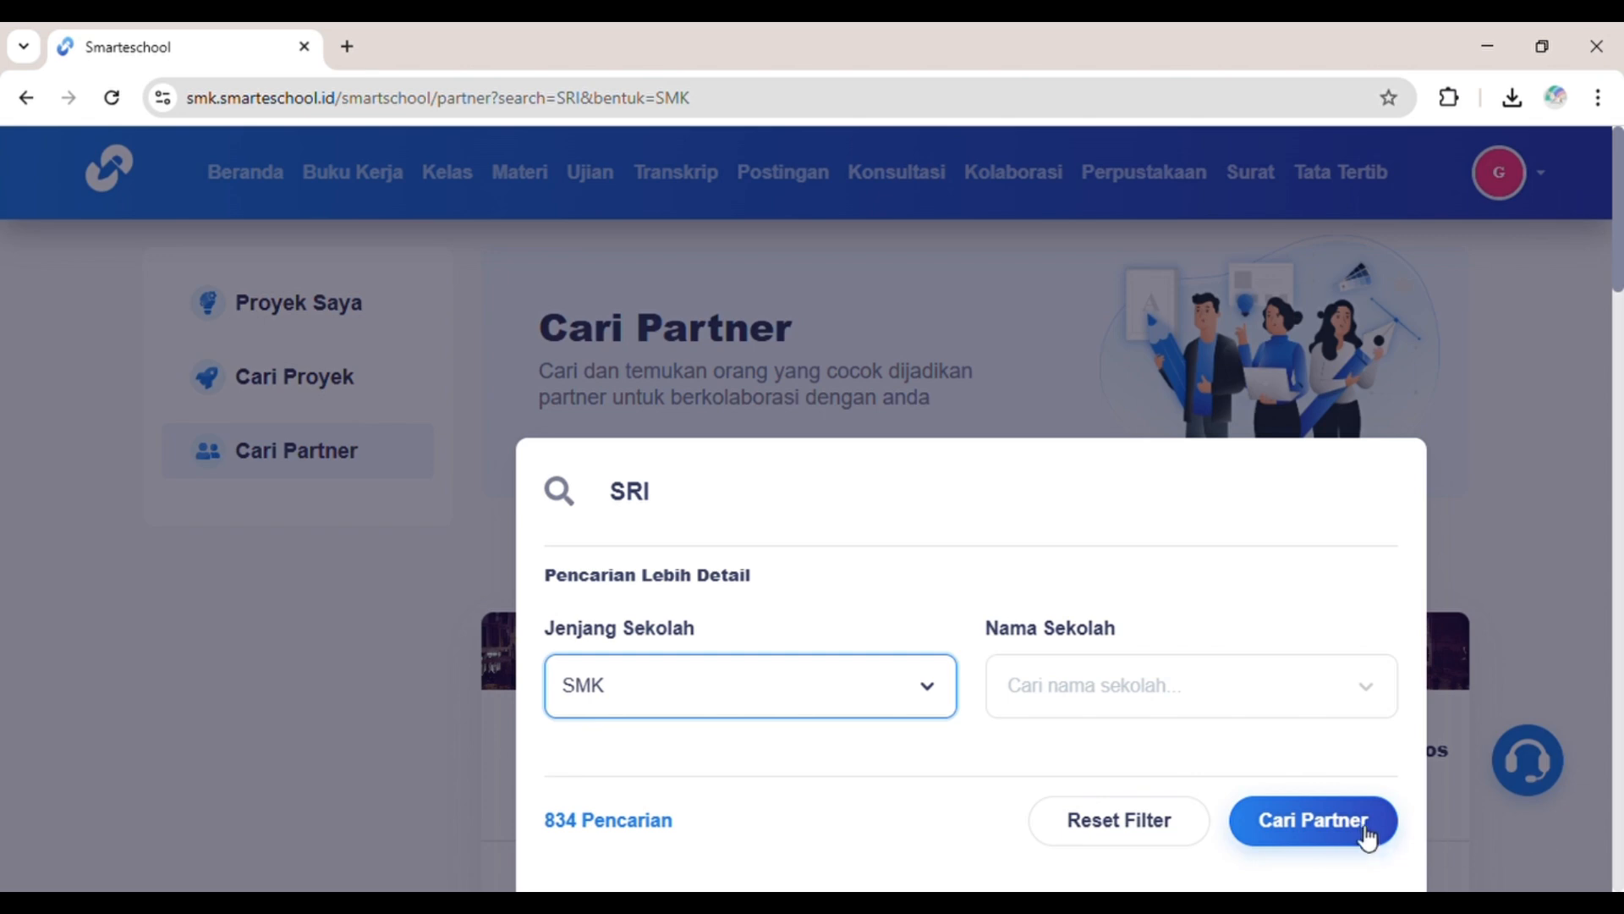
left_click(1362, 831)
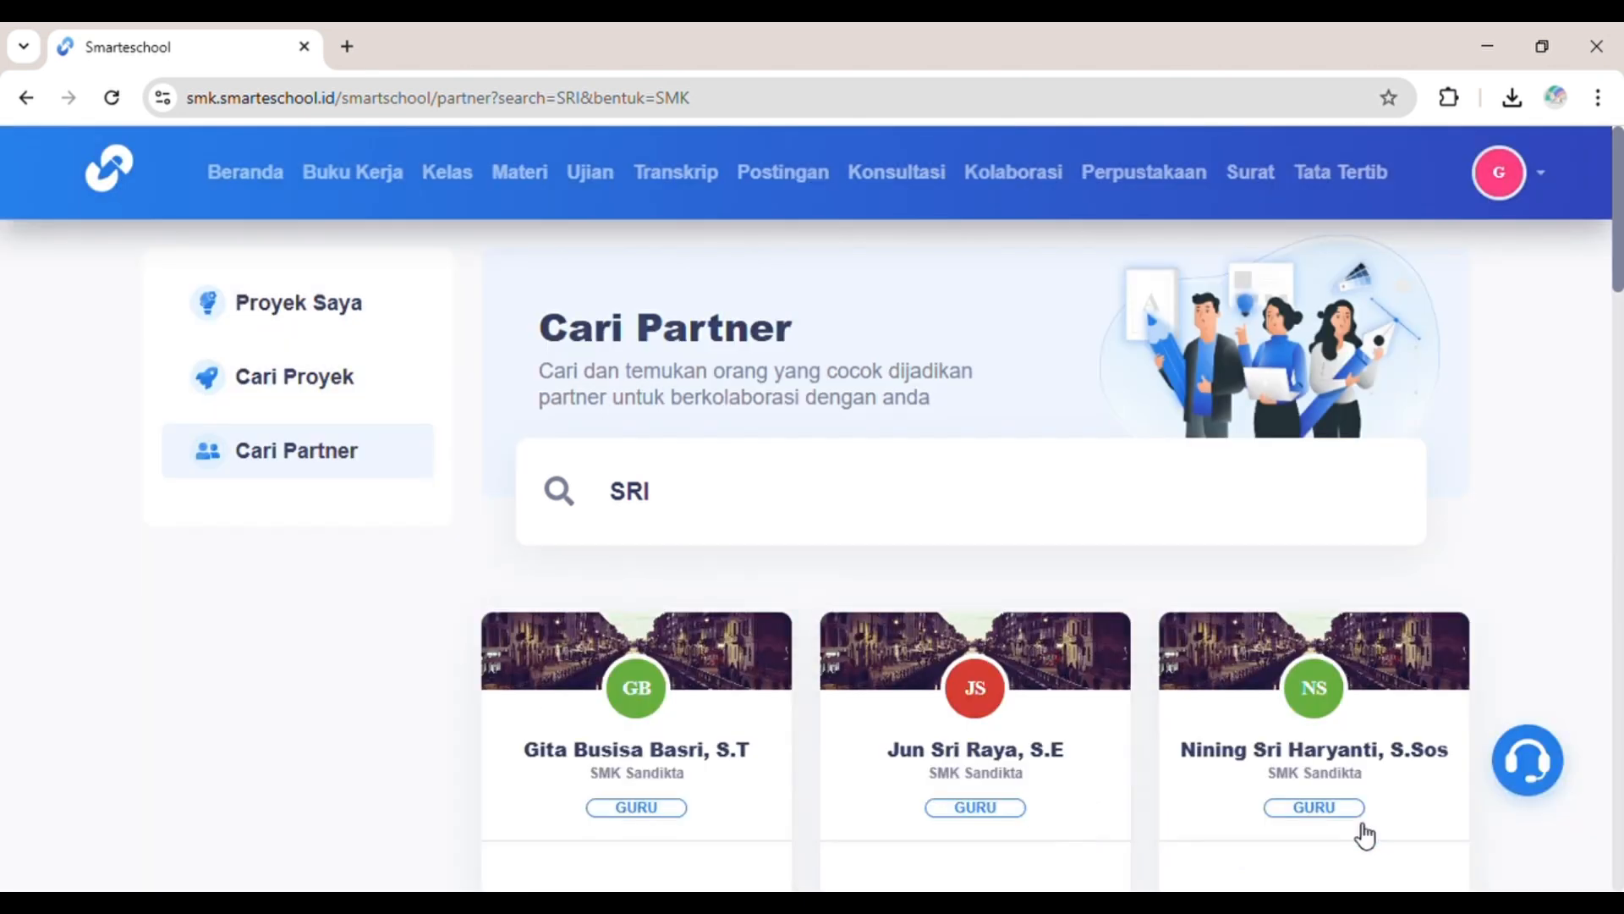
scroll(1140, 785, "down", 4)
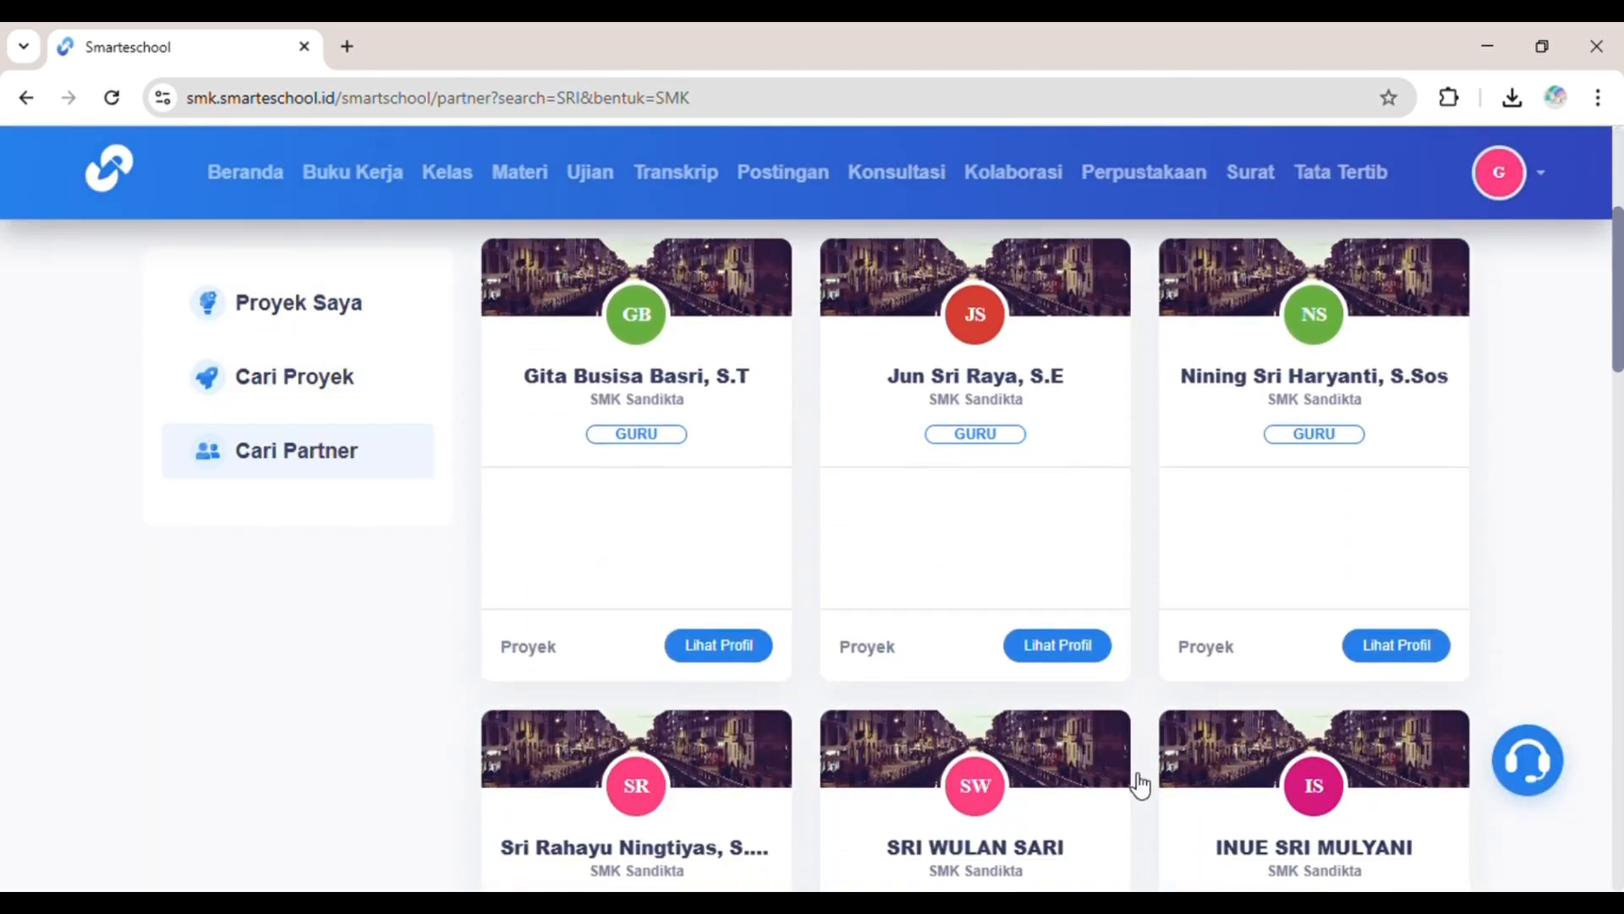
scroll(1140, 785, "down", 5)
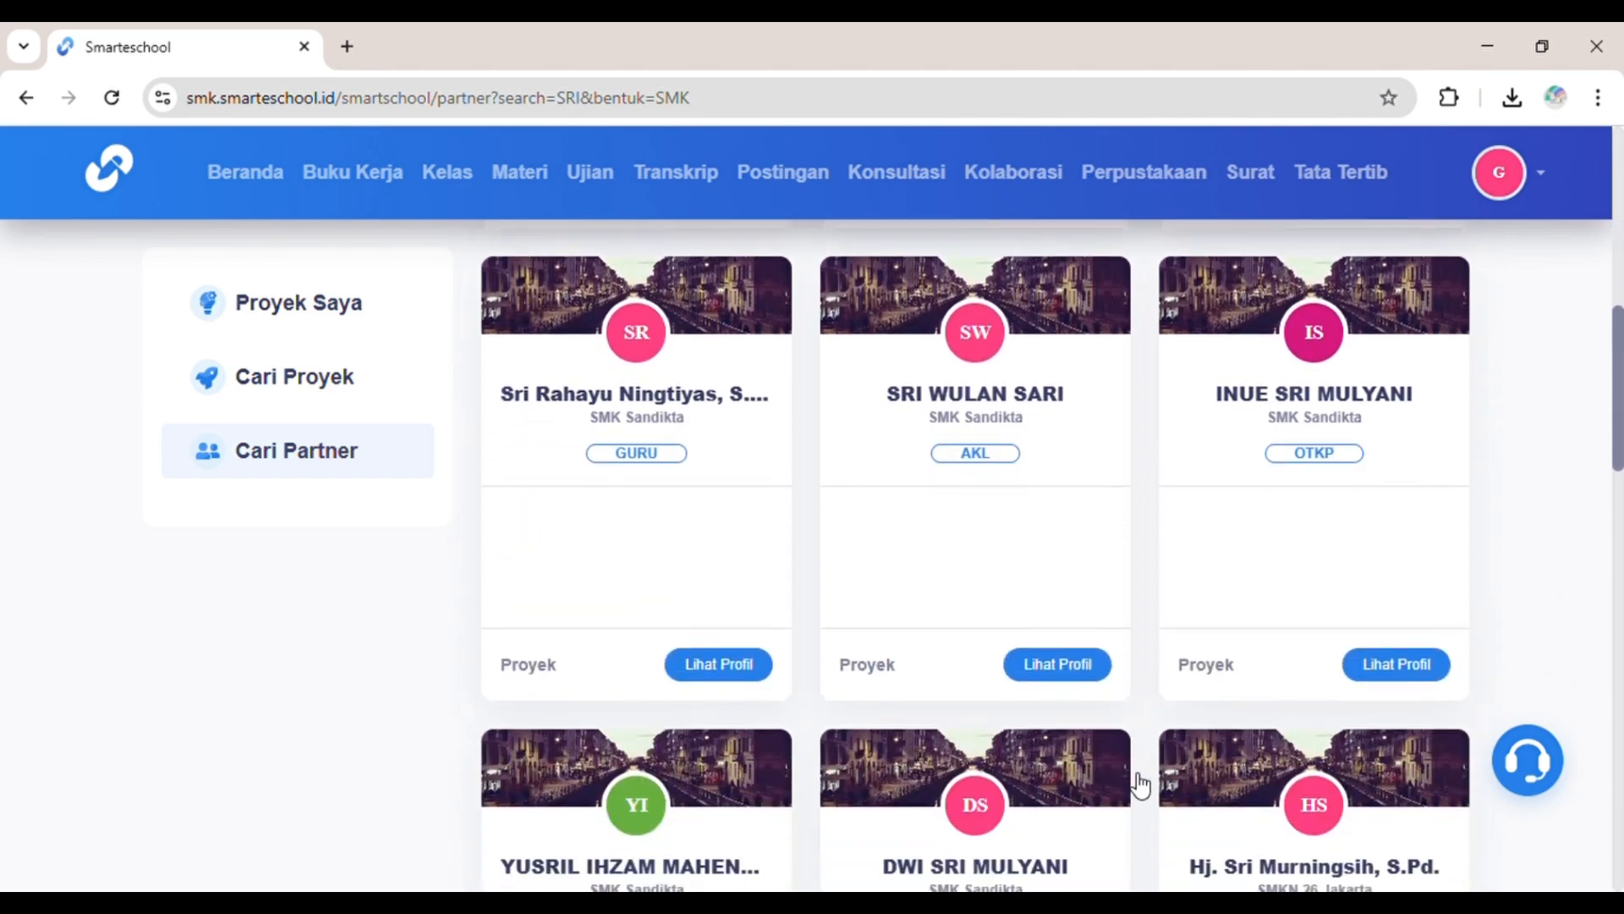
scroll(1139, 785, "down", 6)
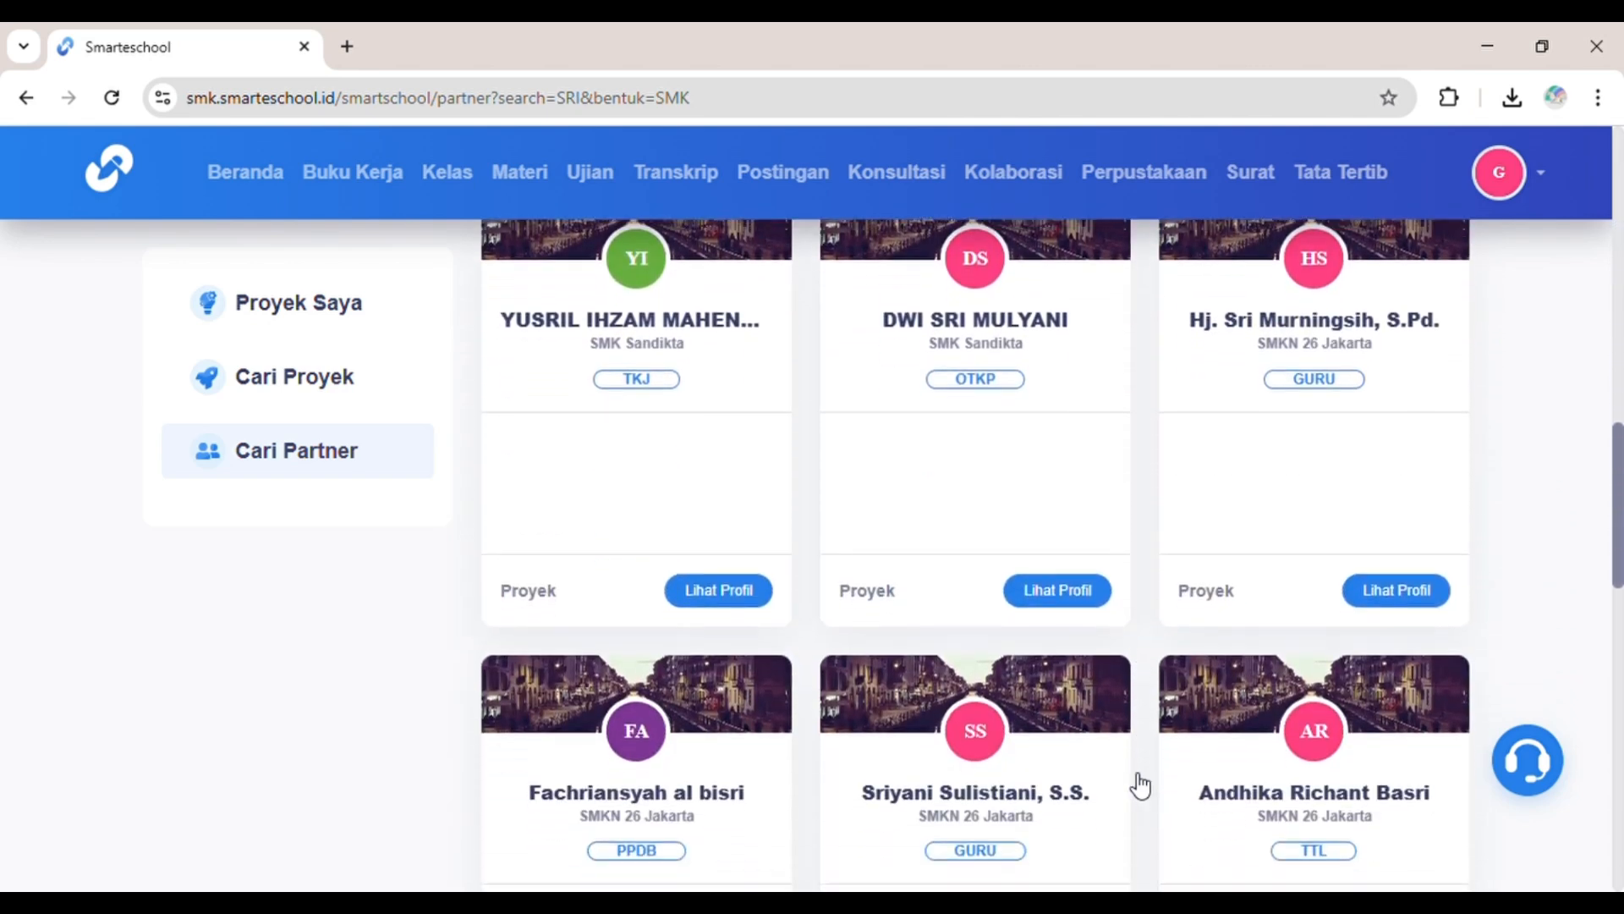
scroll(1140, 785, "down", 3)
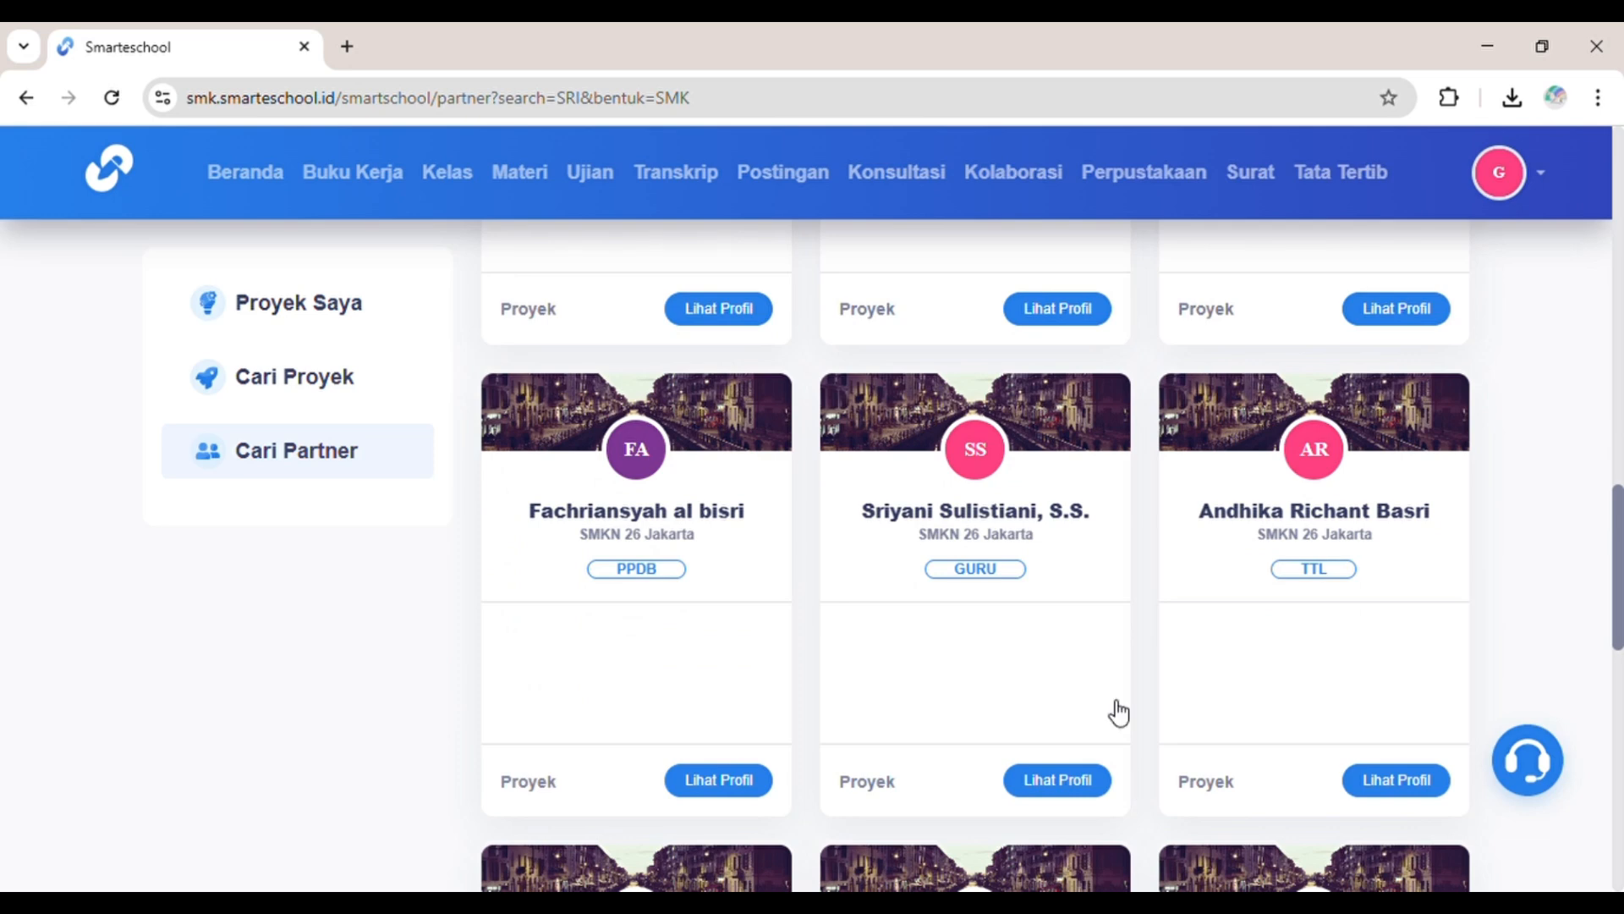
Step: Look through a teacher partner's profile, then return to the partner search results
left_click(1083, 794)
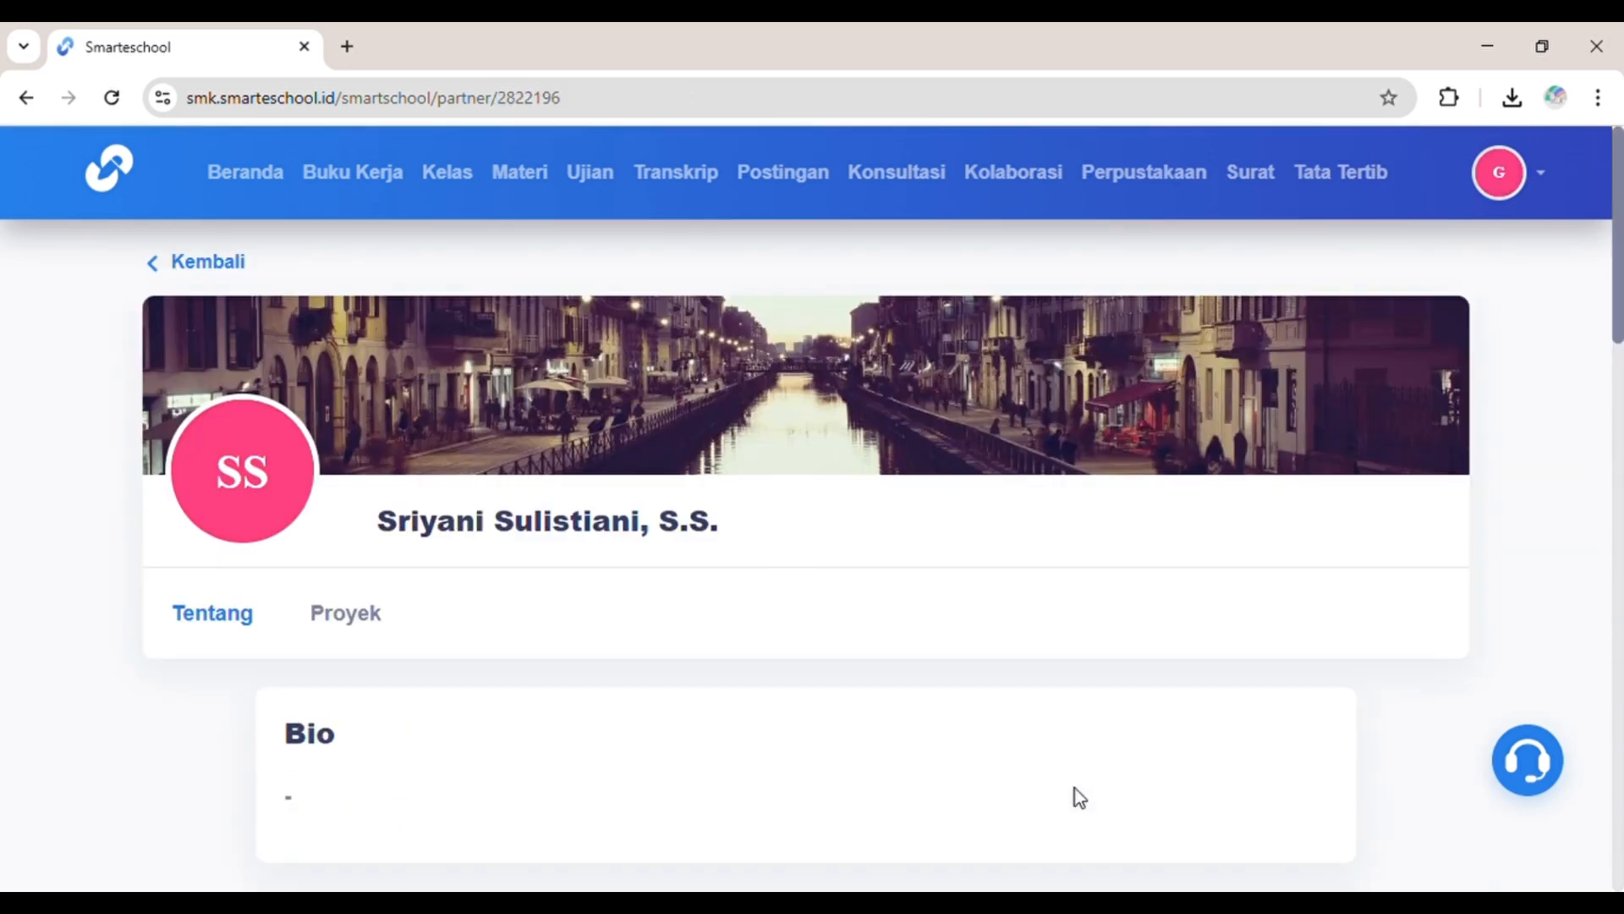
scroll(969, 771, "down", 10)
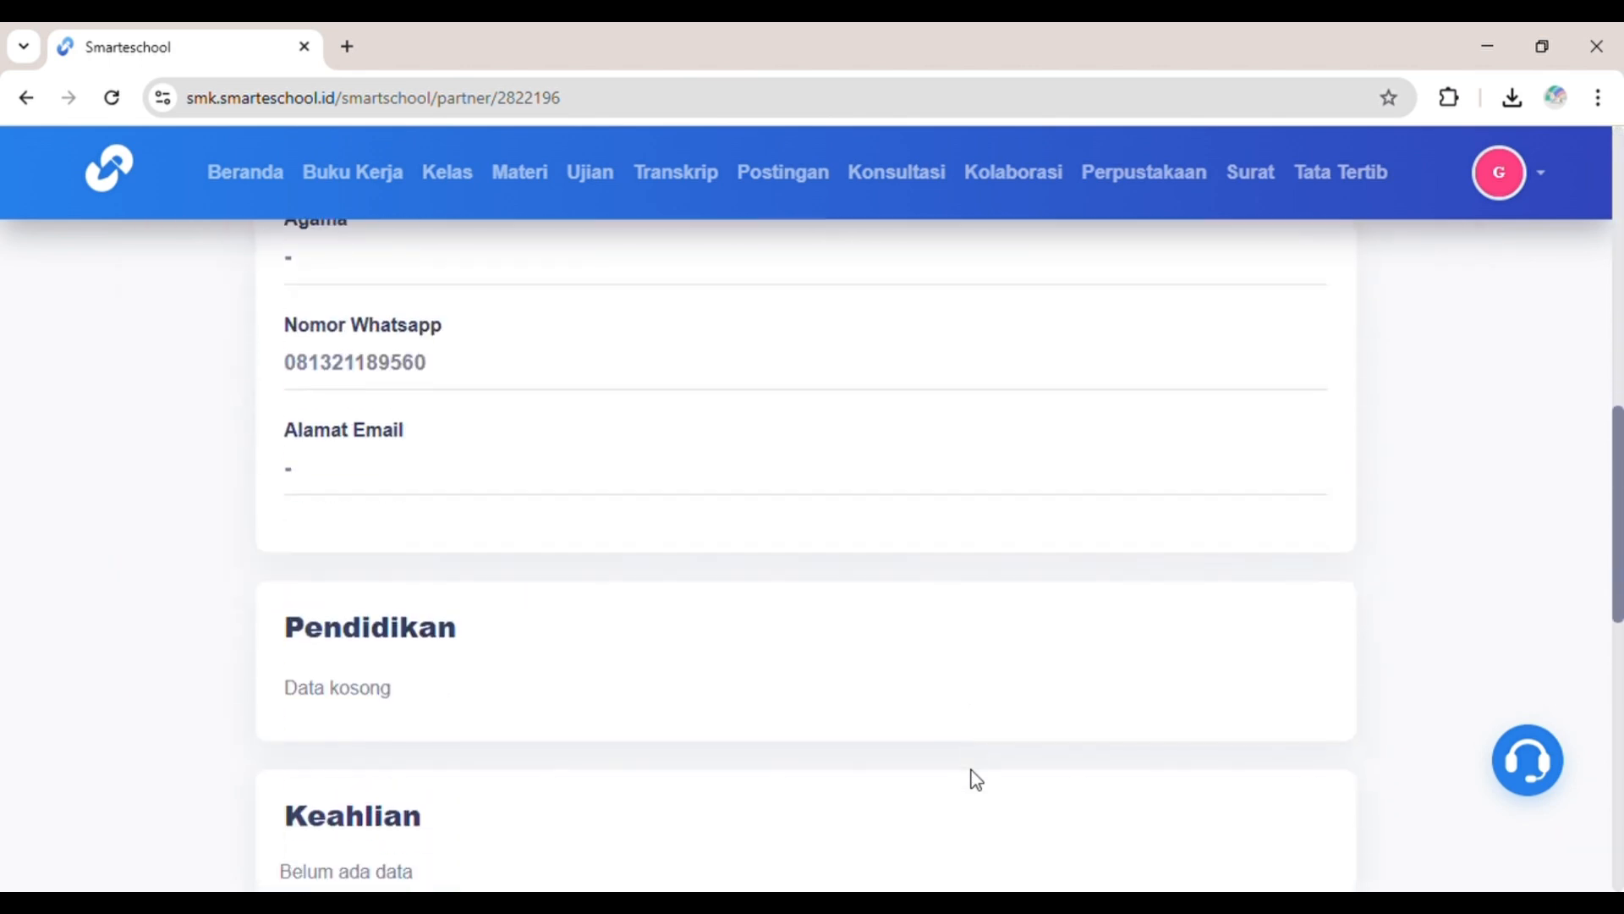
scroll(973, 774, "down", 10)
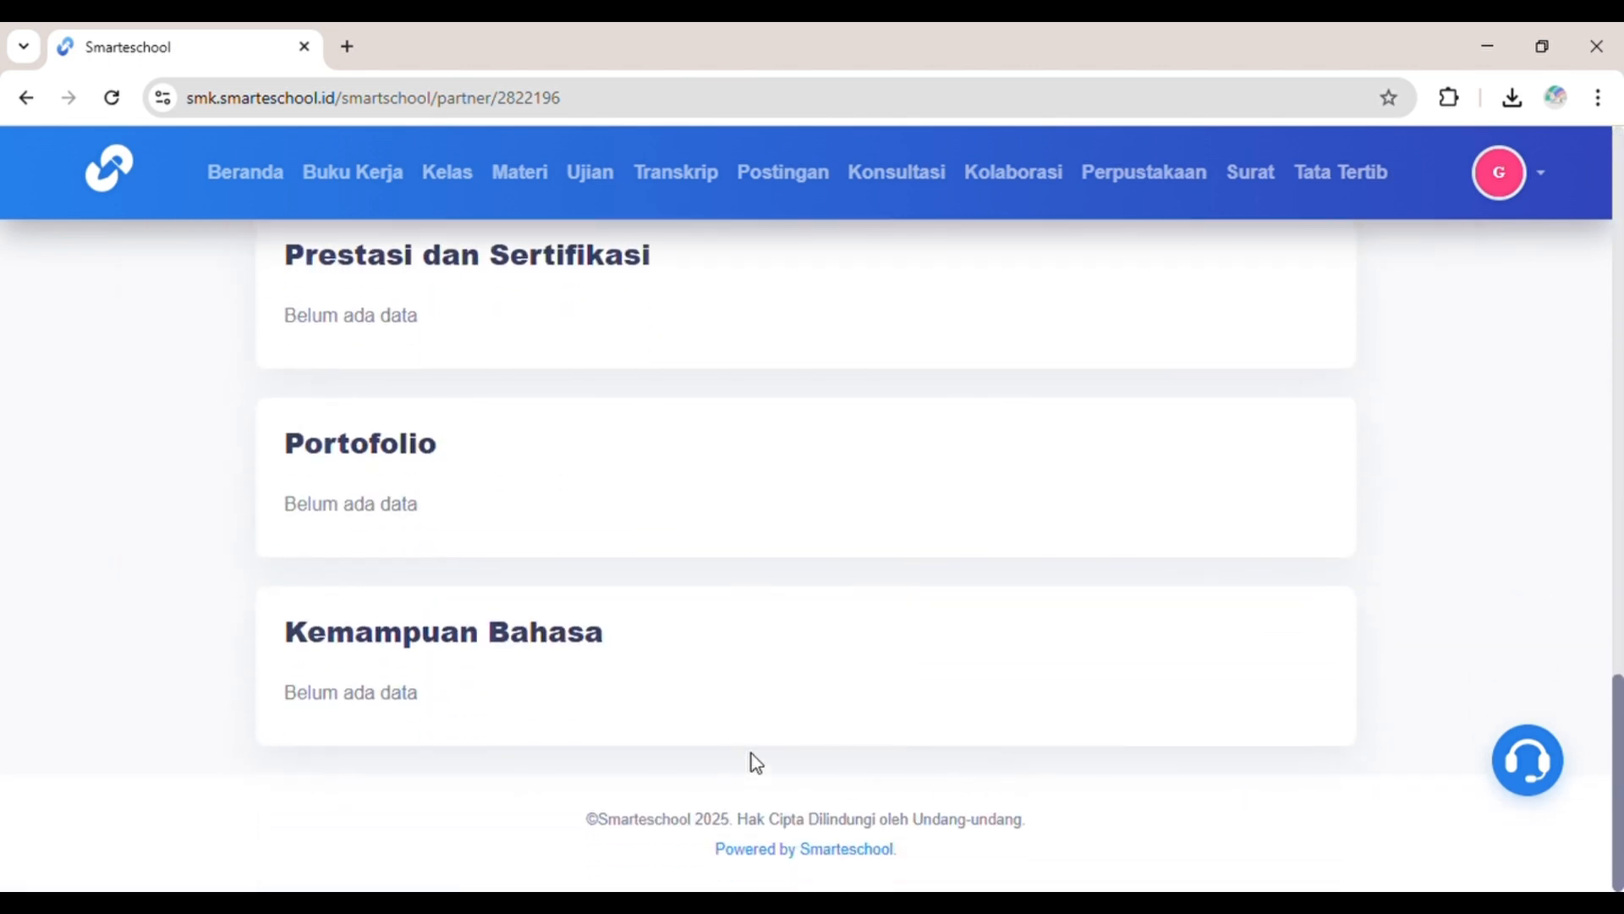
scroll(756, 763, "up", 20)
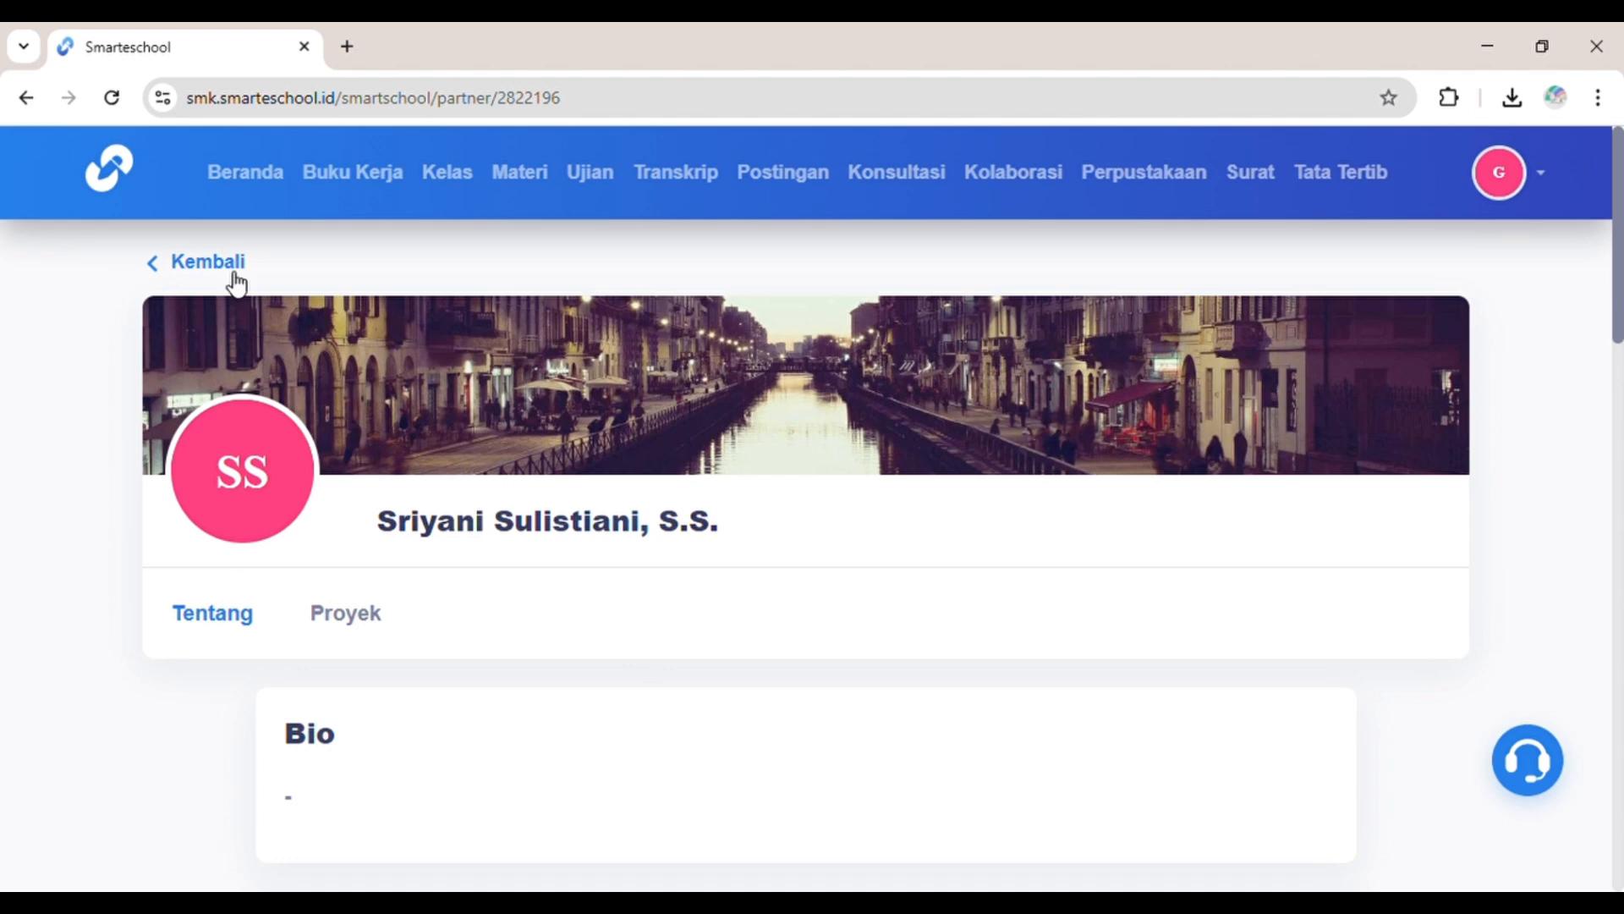
left_click(236, 273)
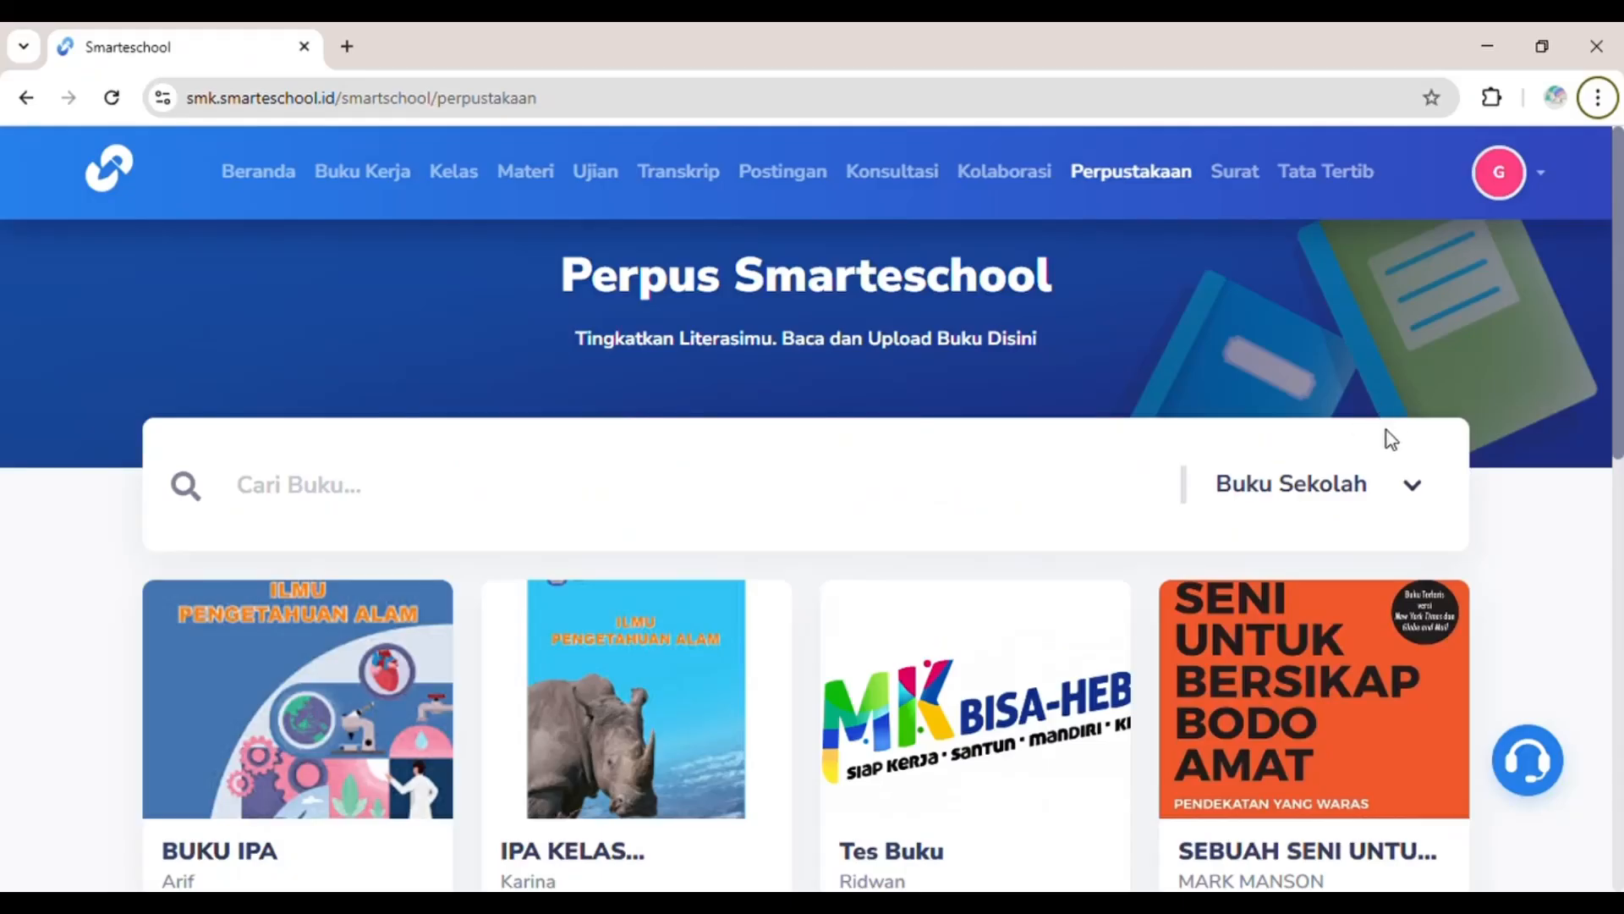
Step: Switch the book collection from Buku Sekolah to Smartlibrary and browse its books
left_click(1417, 489)
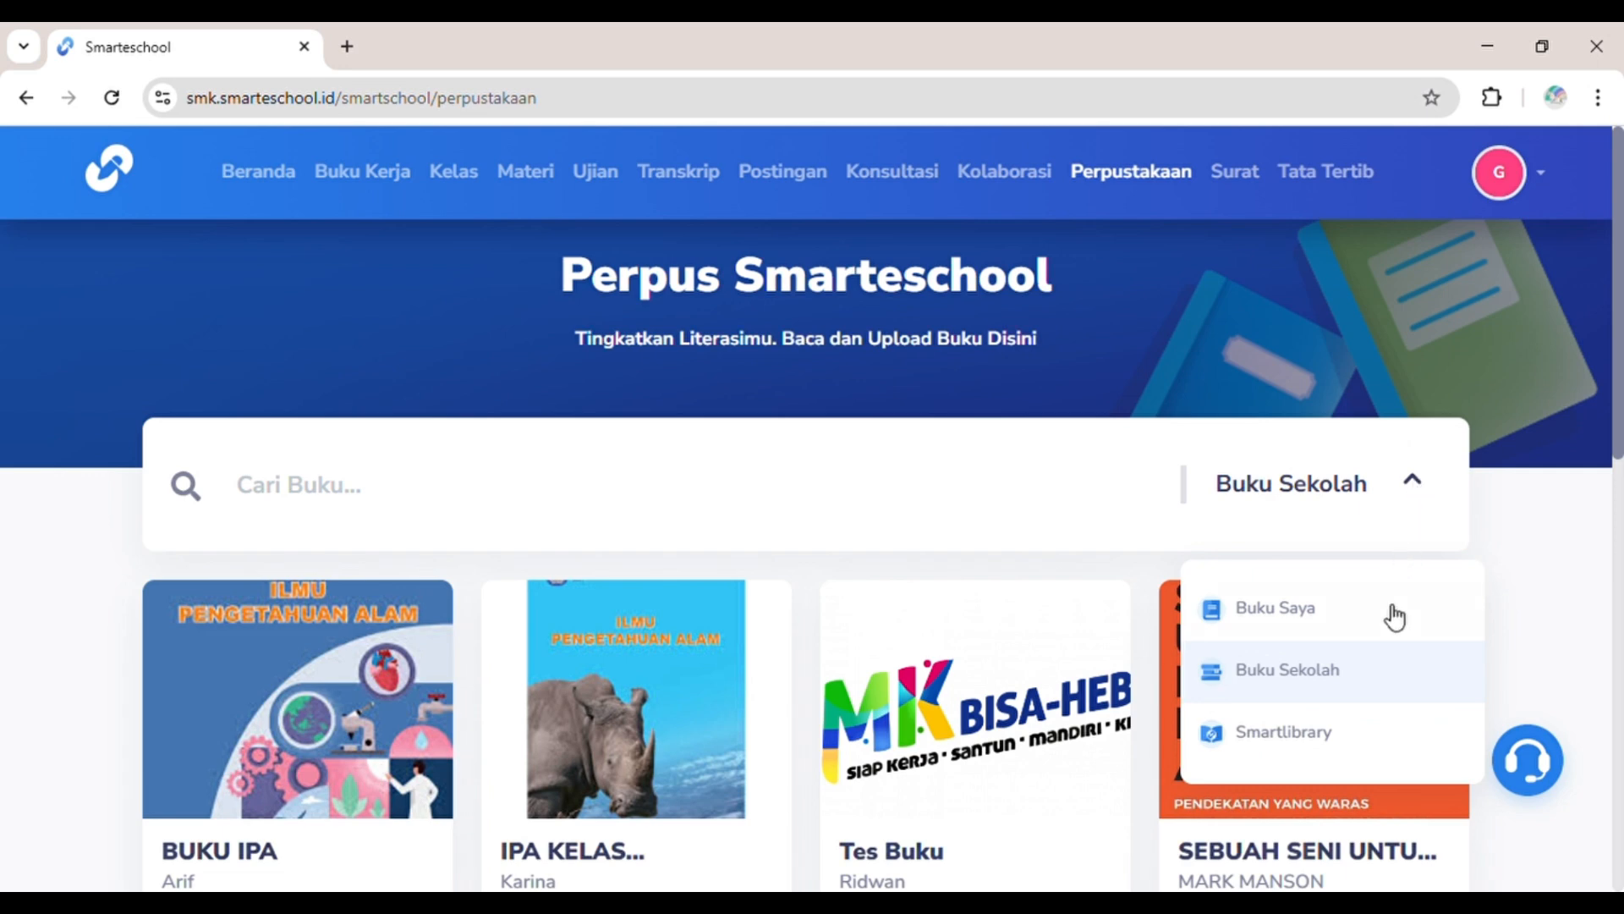
left_click(1345, 741)
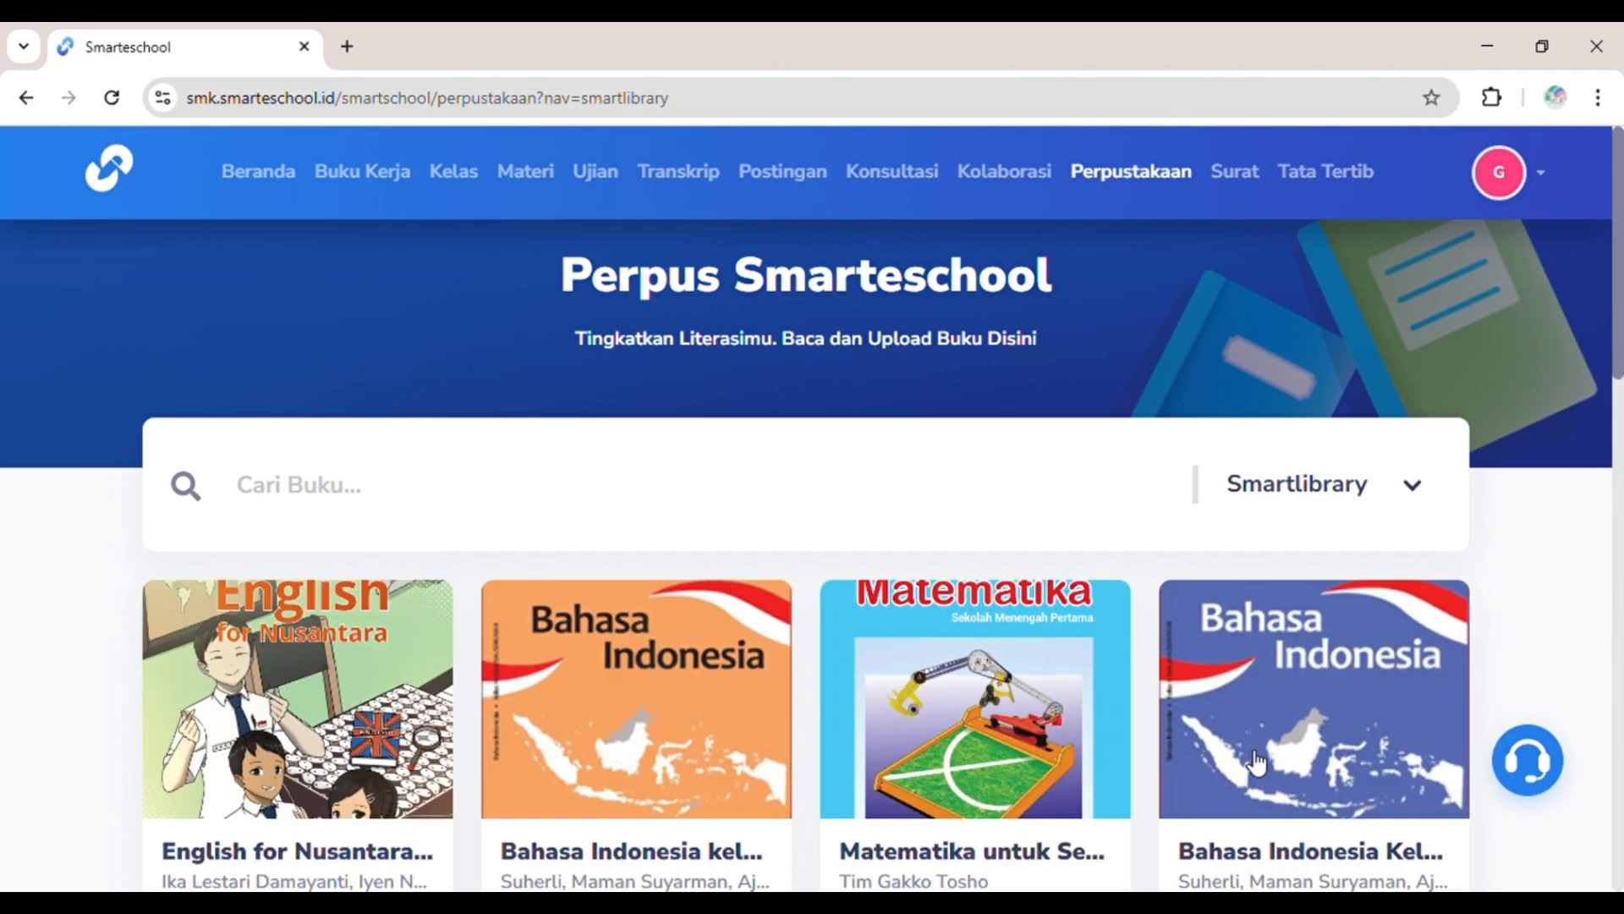
scroll(1256, 762, "down", 4)
scroll(1257, 761, "down", 10)
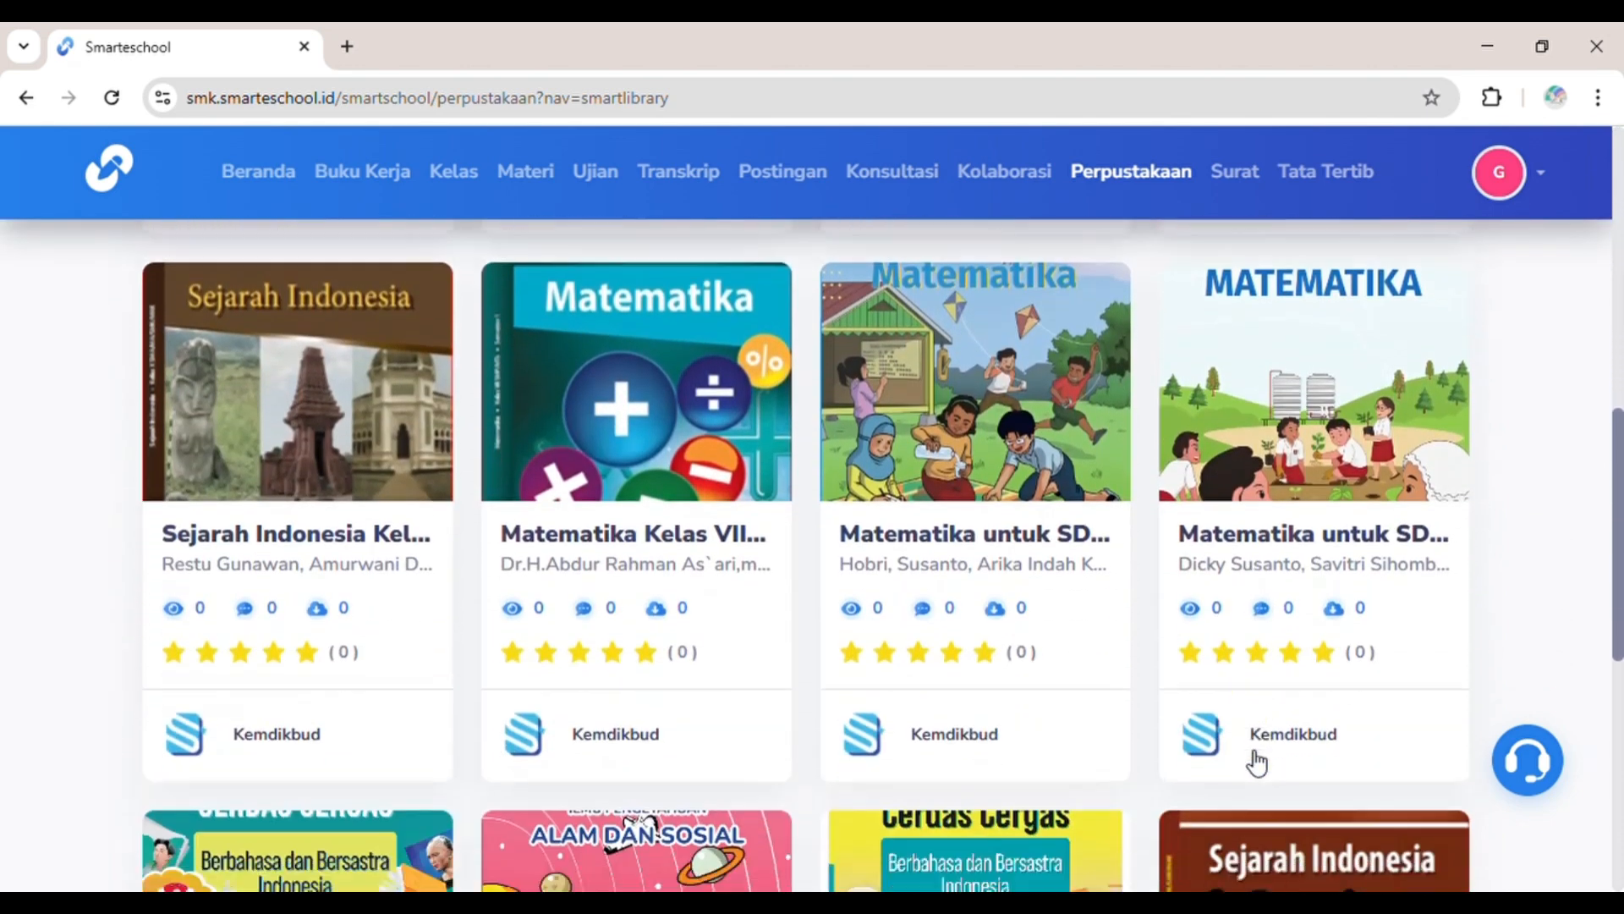
scroll(1257, 761, "down", 3)
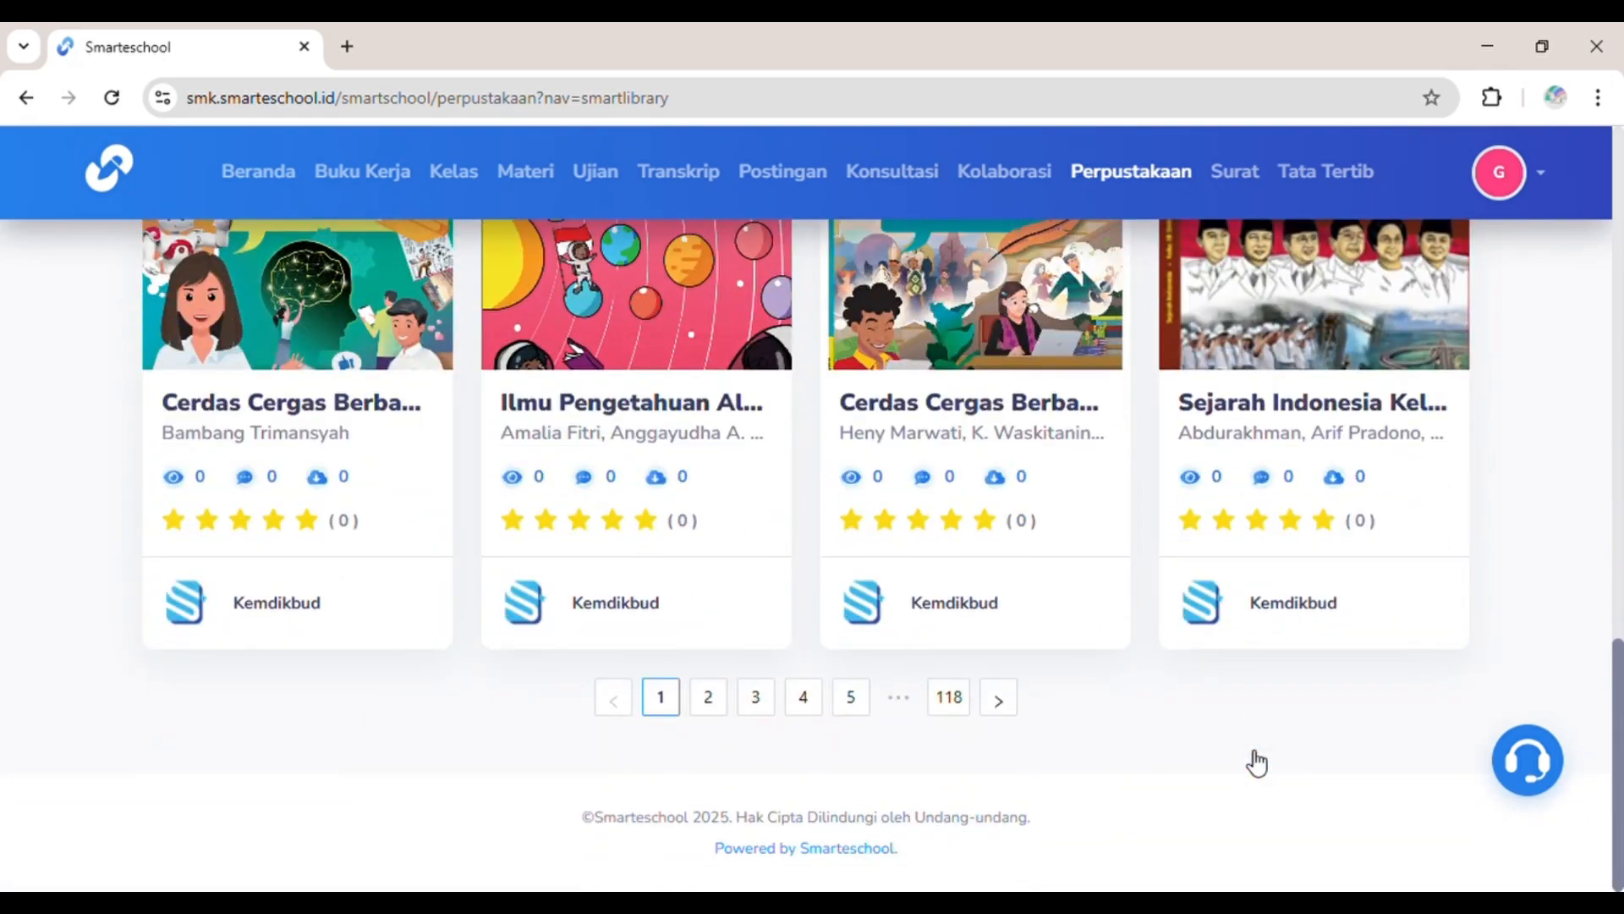
scroll(977, 716, "up", 18)
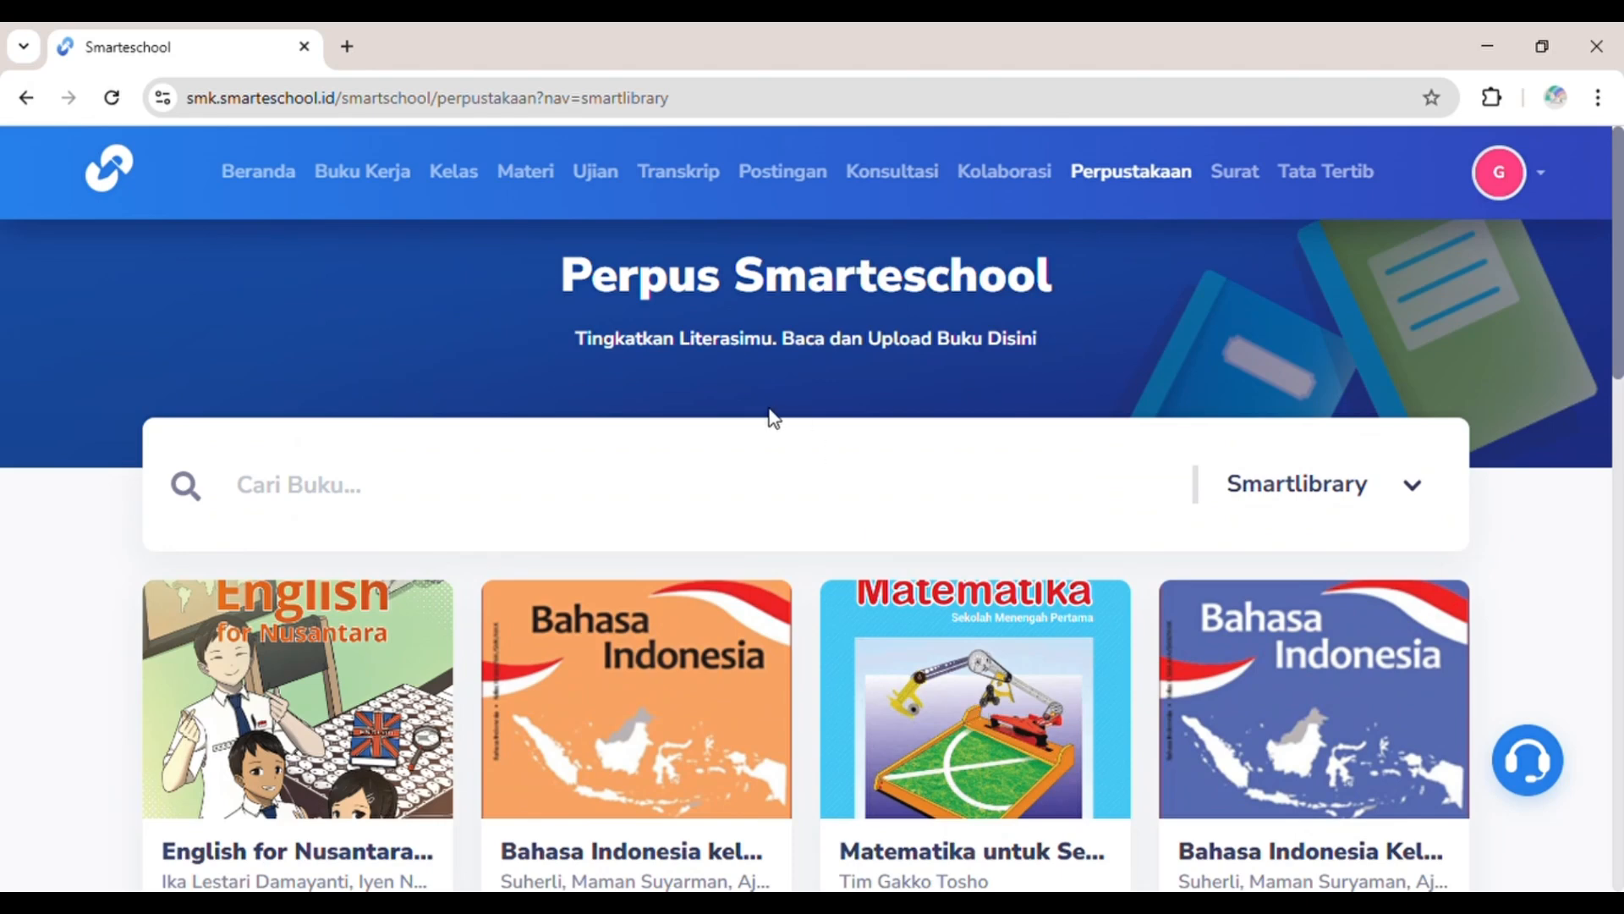
Step: Search Smartlibrary for INDONESIA and review the 61 matching books
left_click(750, 461)
type("INDONE")
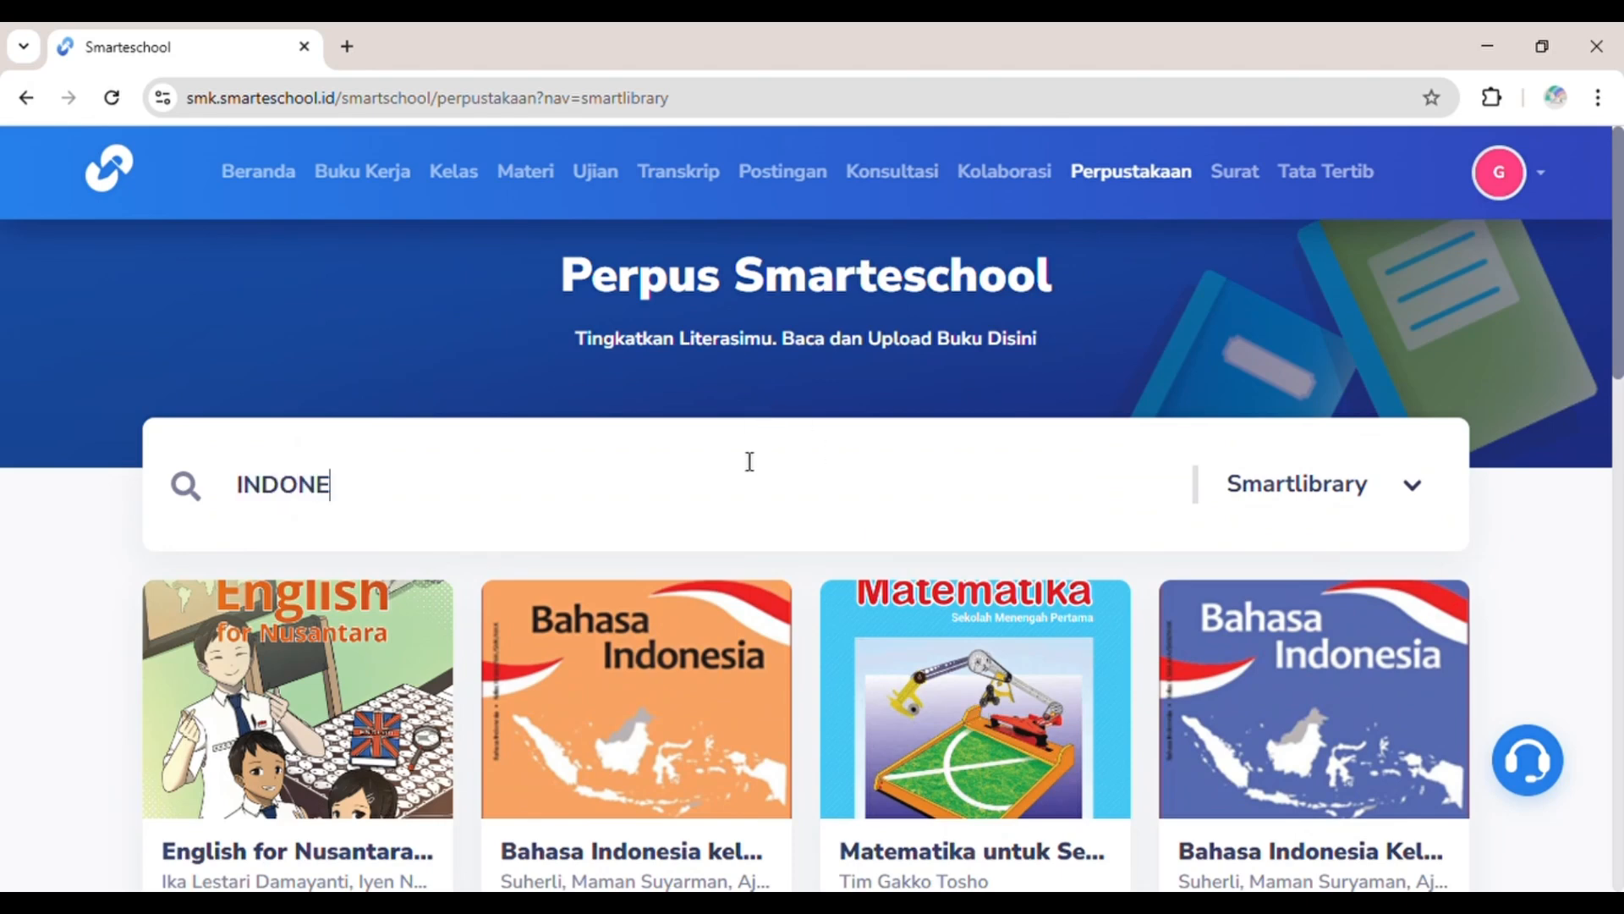
type("SIA")
key("Return")
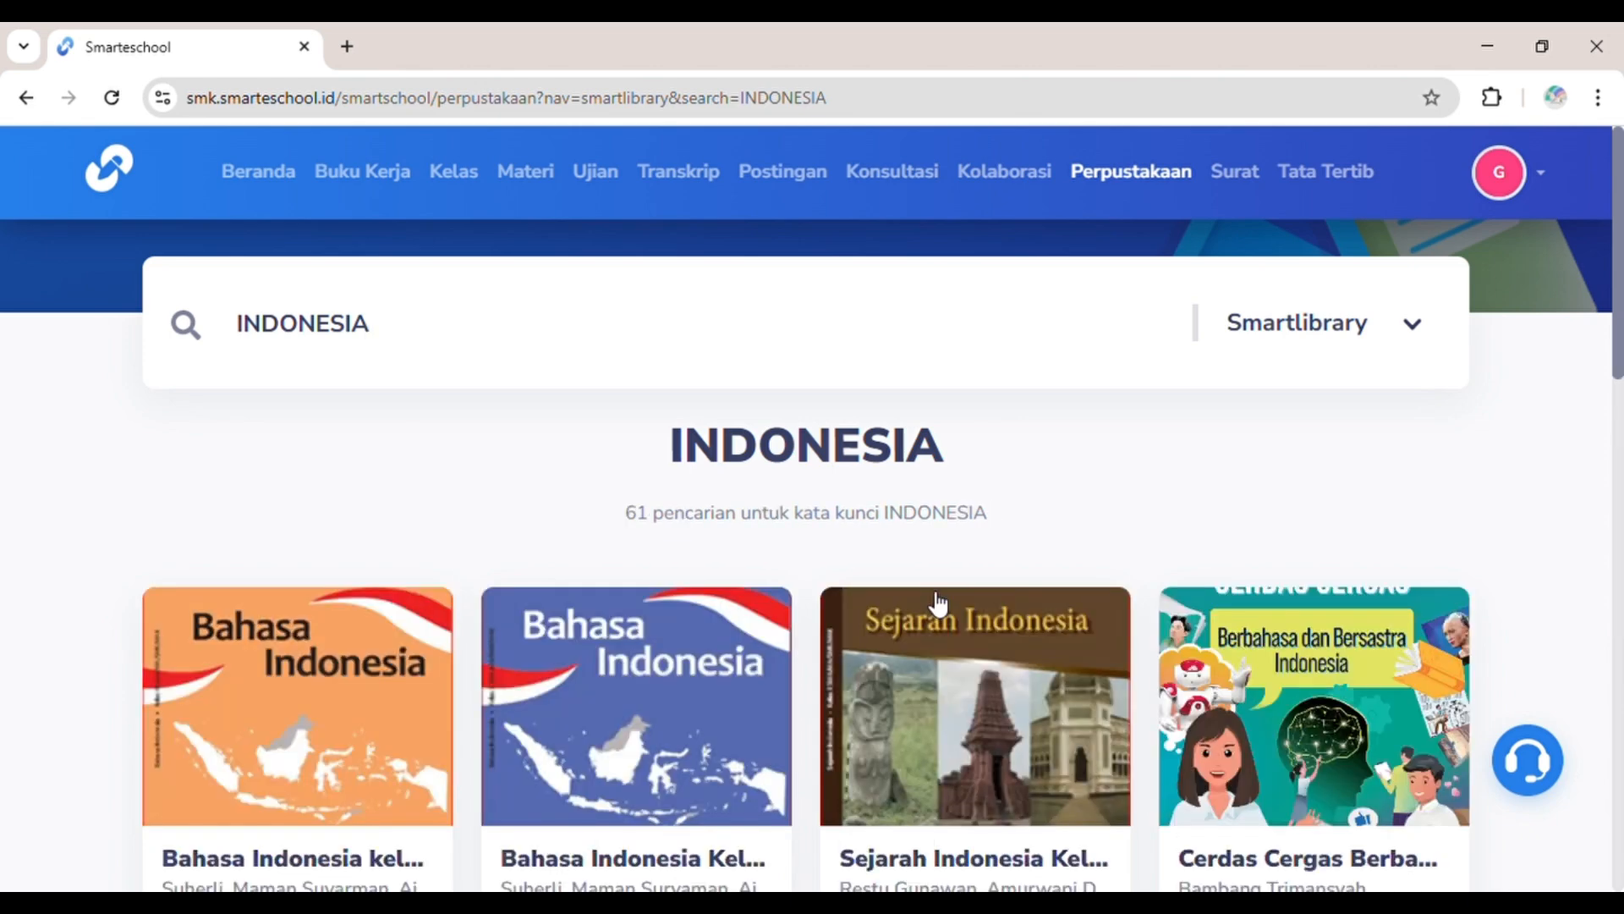
scroll(934, 556, "down", 10)
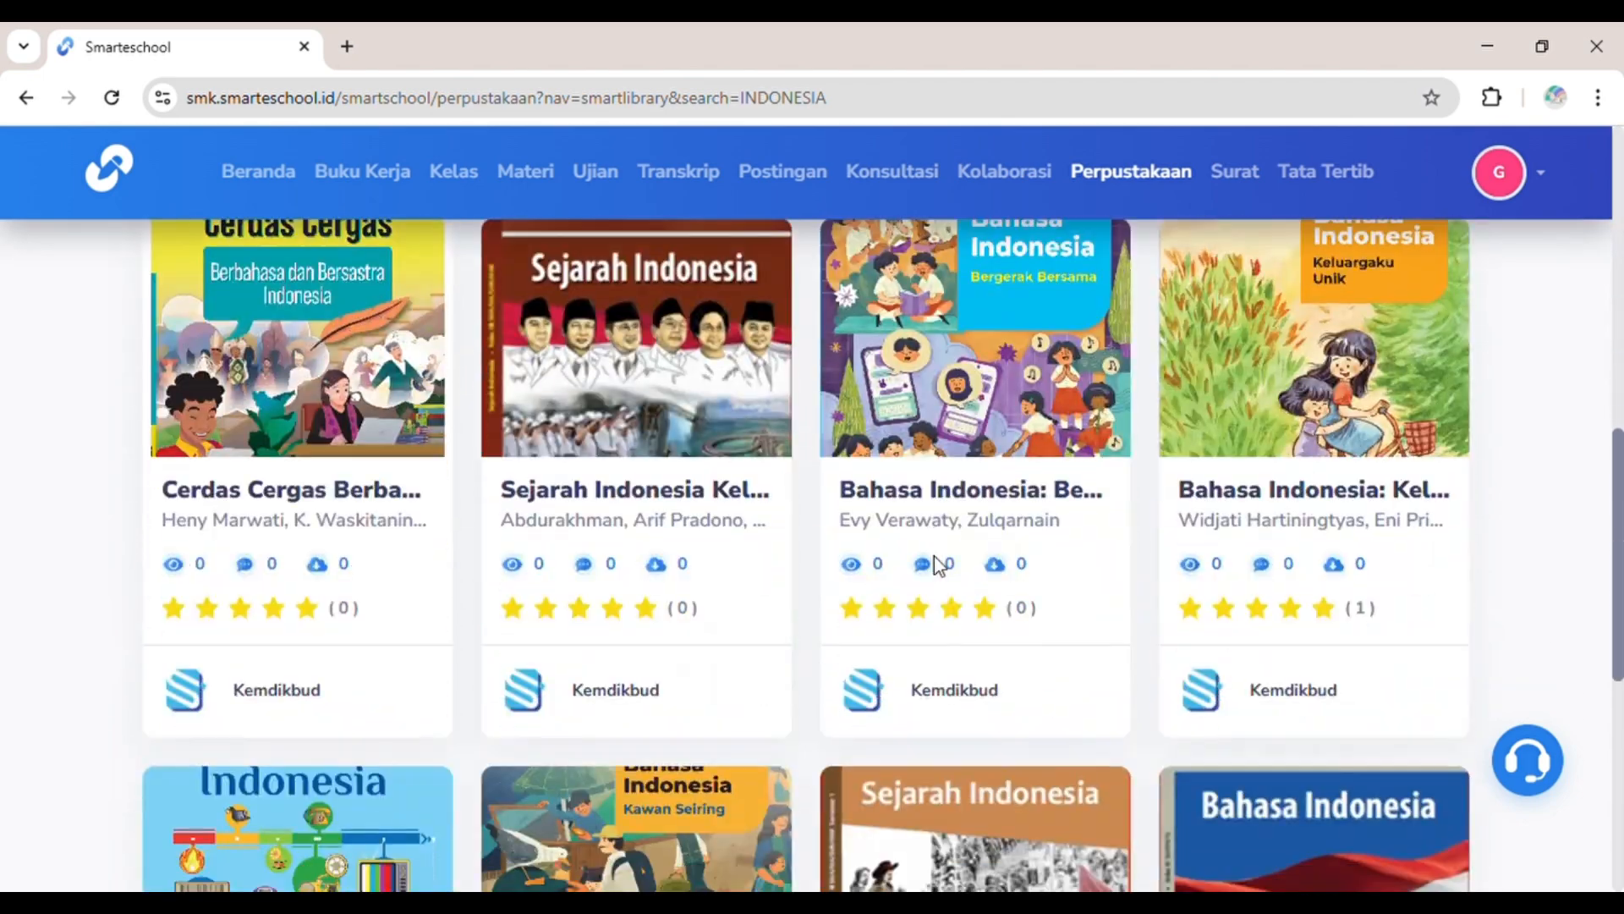
scroll(934, 556, "up", 6)
scroll(934, 556, "down", 14)
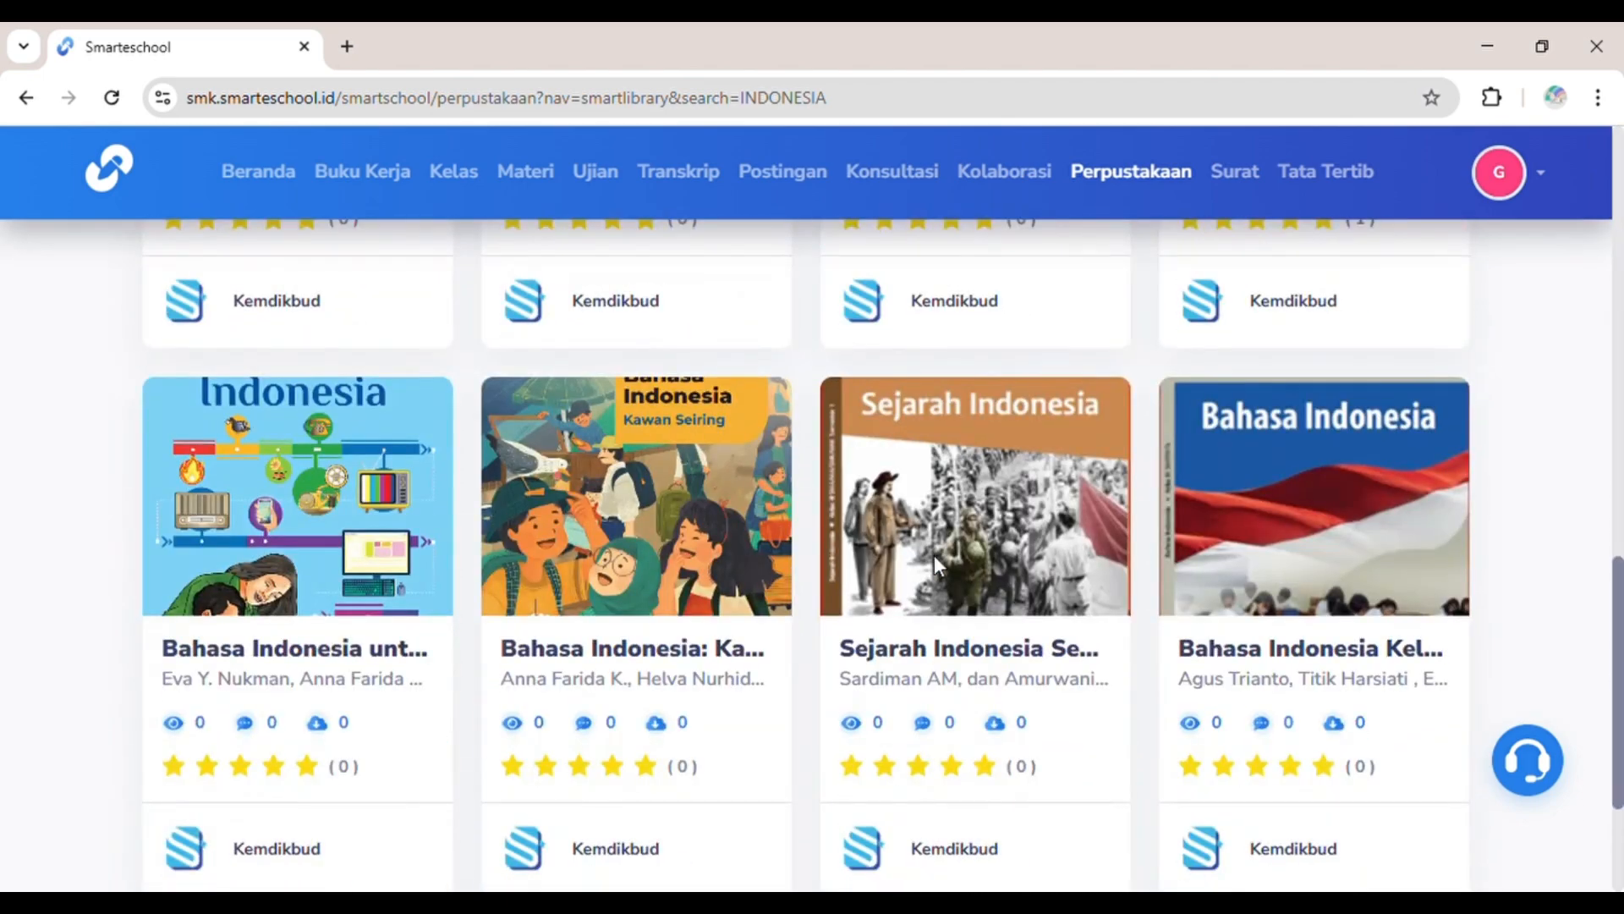
scroll(945, 568, "up", 10)
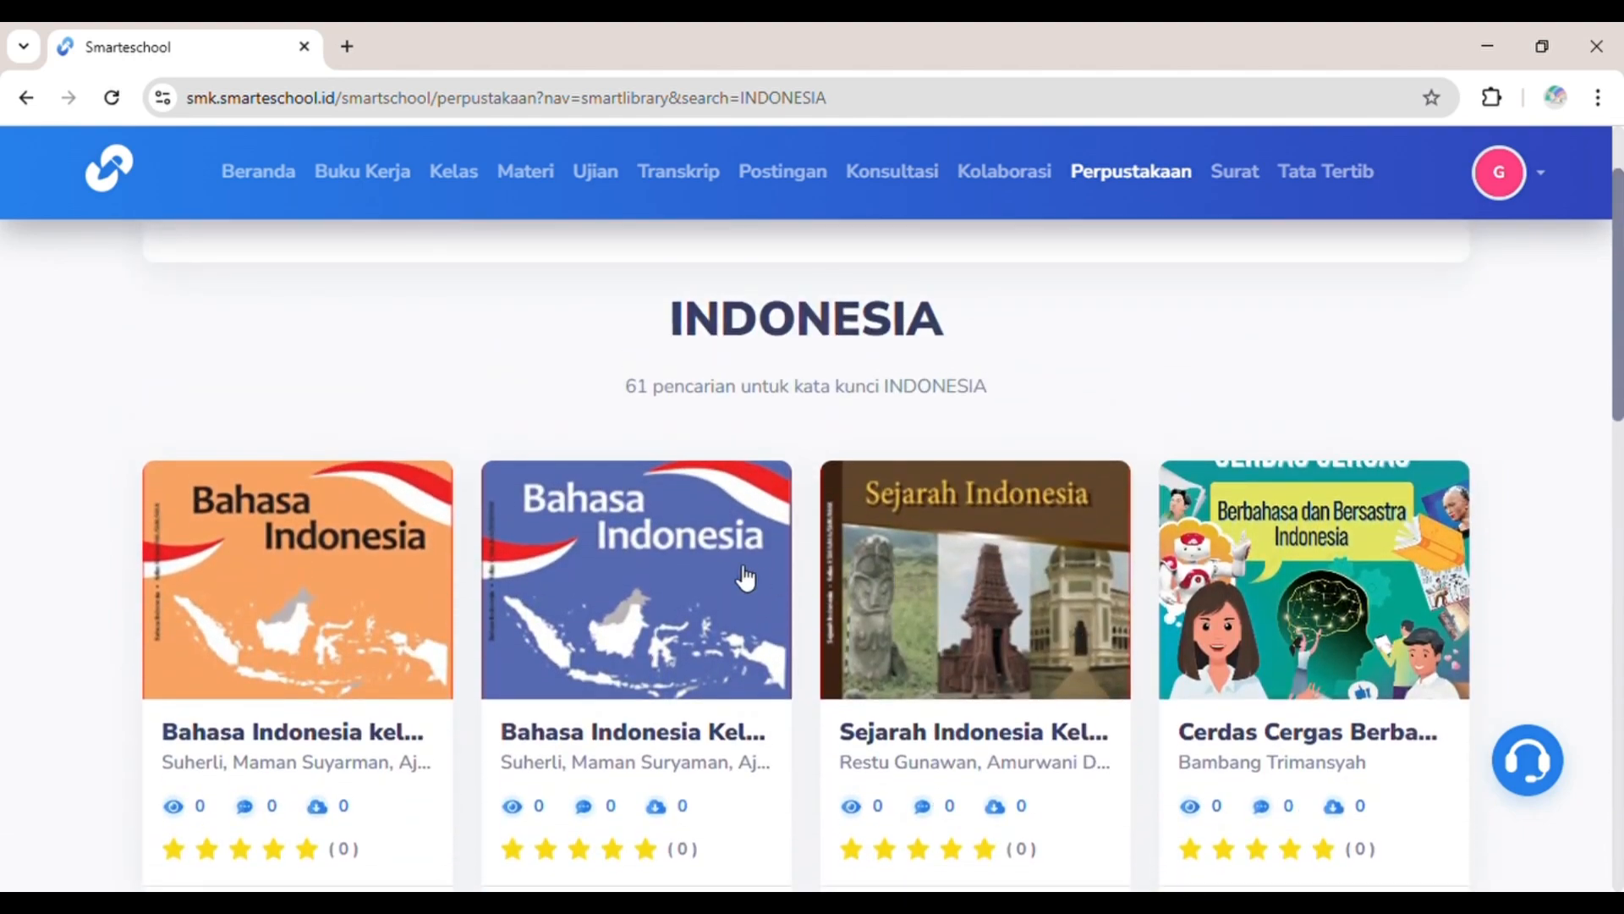
Step: Open the Bahasa Indonesia Kelas X book page and submit a 5-star rating, showing 5.0 from 1 review
left_click(709, 572)
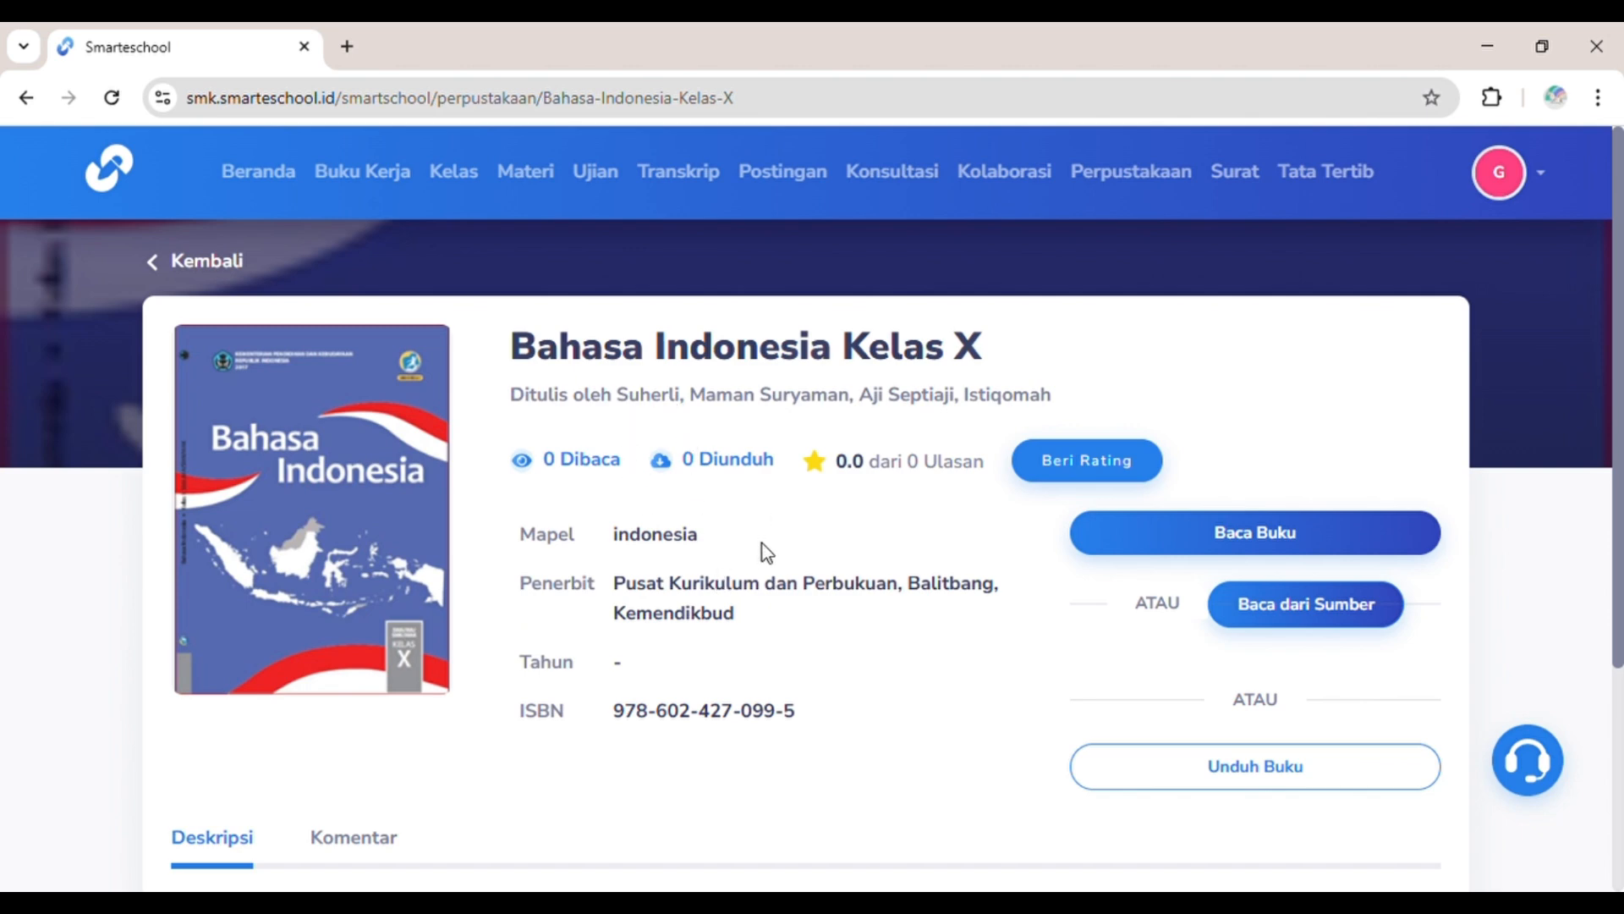
scroll(819, 593, "down", 3)
scroll(819, 593, "up", 3)
left_click(1111, 471)
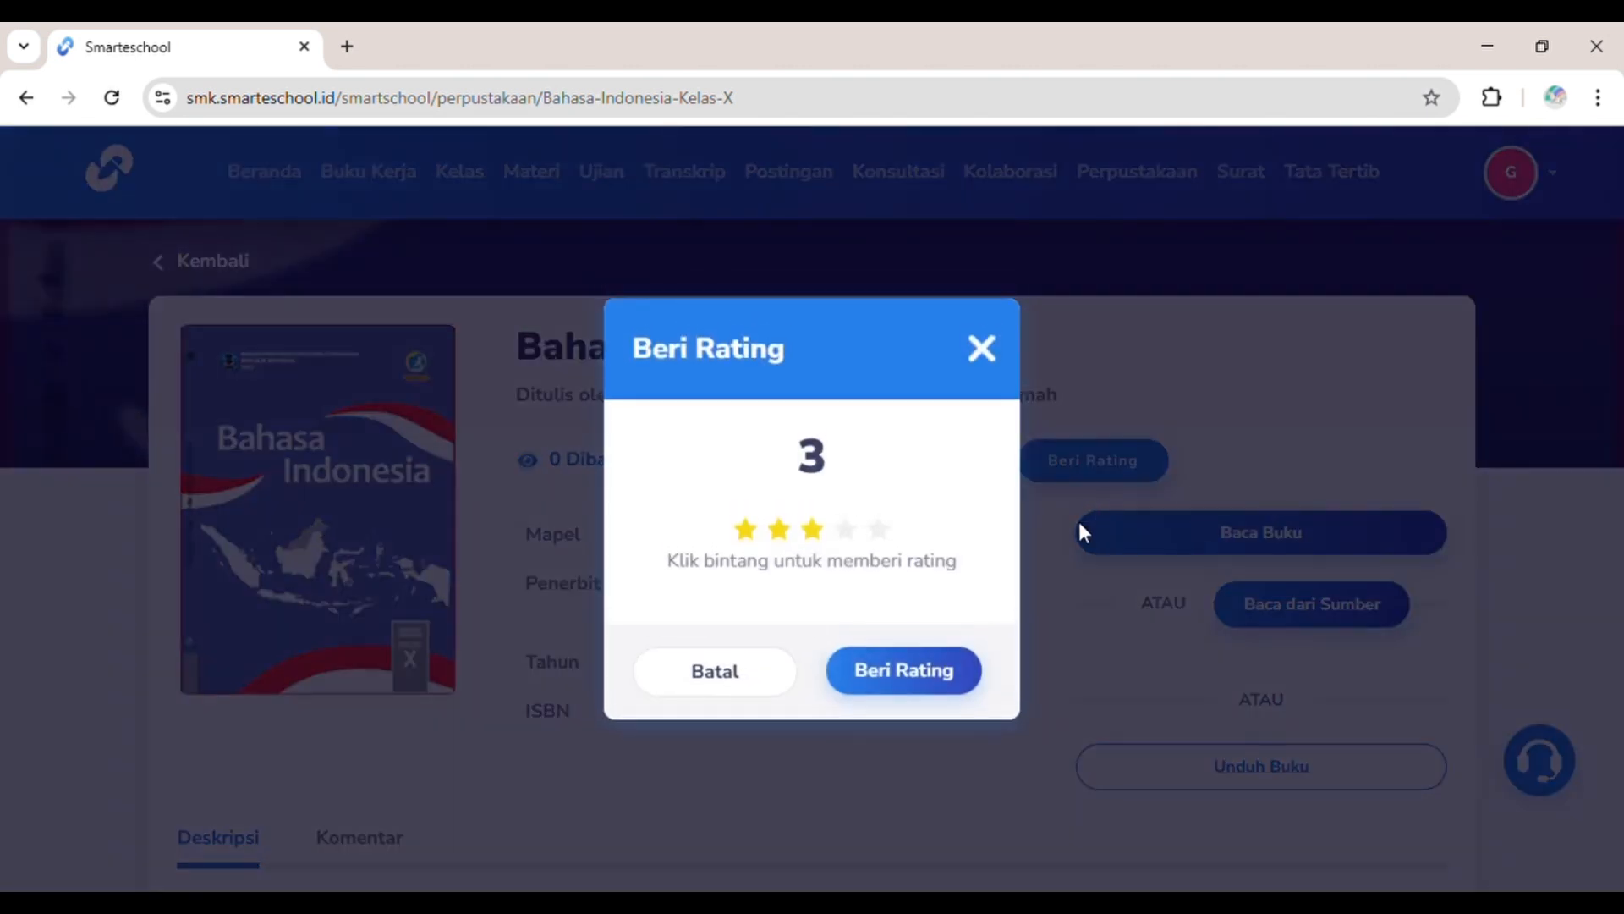
left_click(879, 532)
left_click(897, 672)
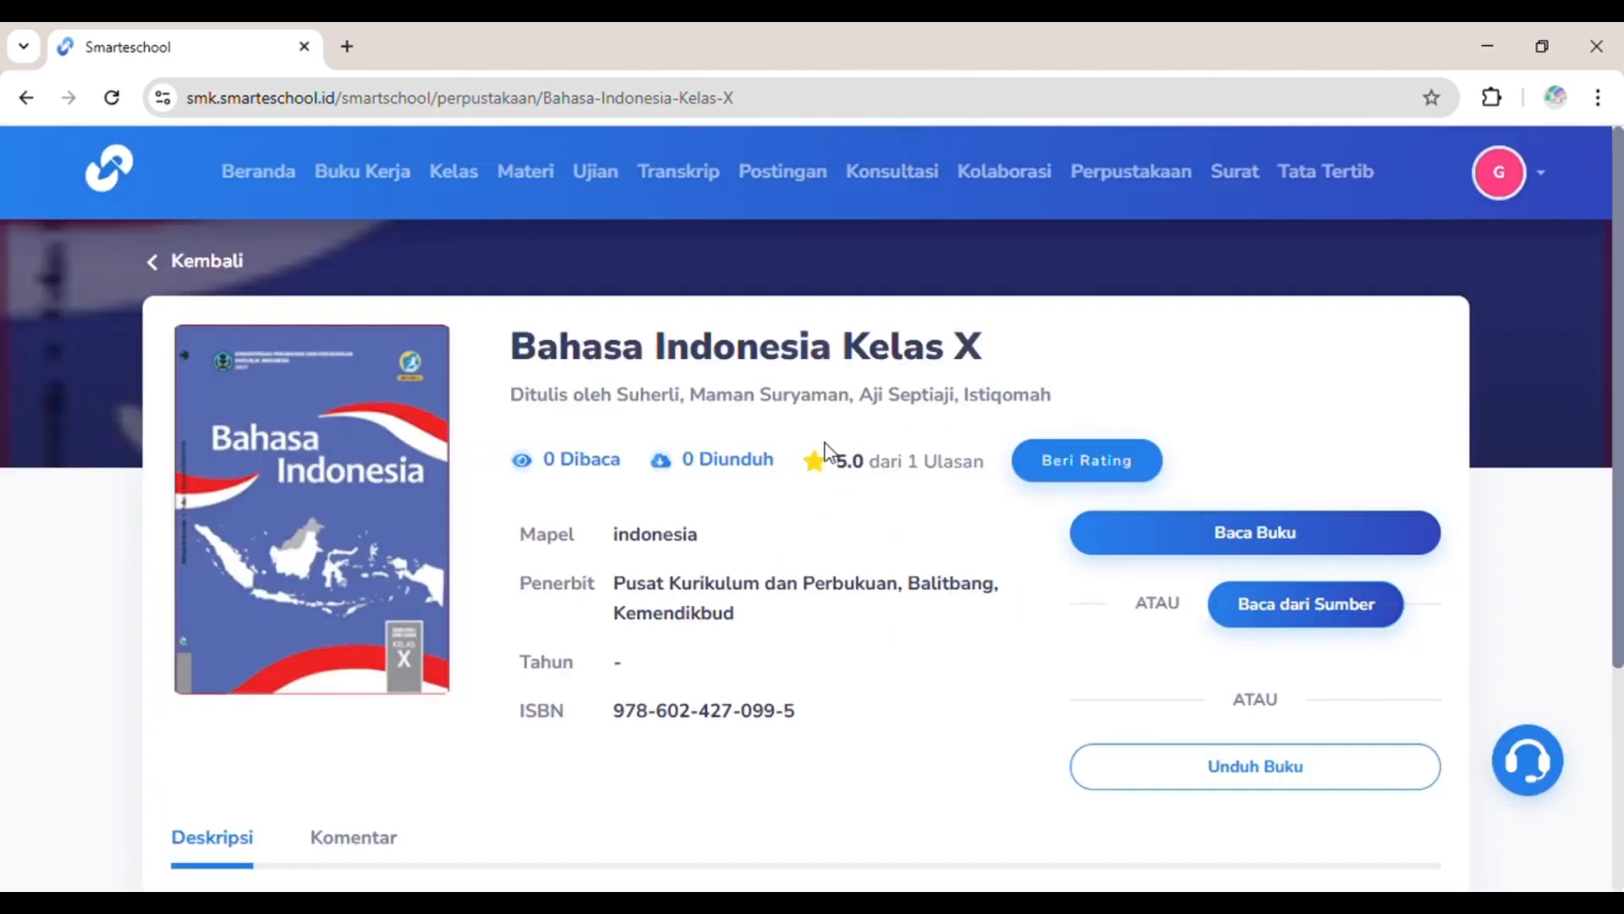
Step: Read the Bahasa Indonesia Kelas X PDF, then return to its library page
left_click(1179, 548)
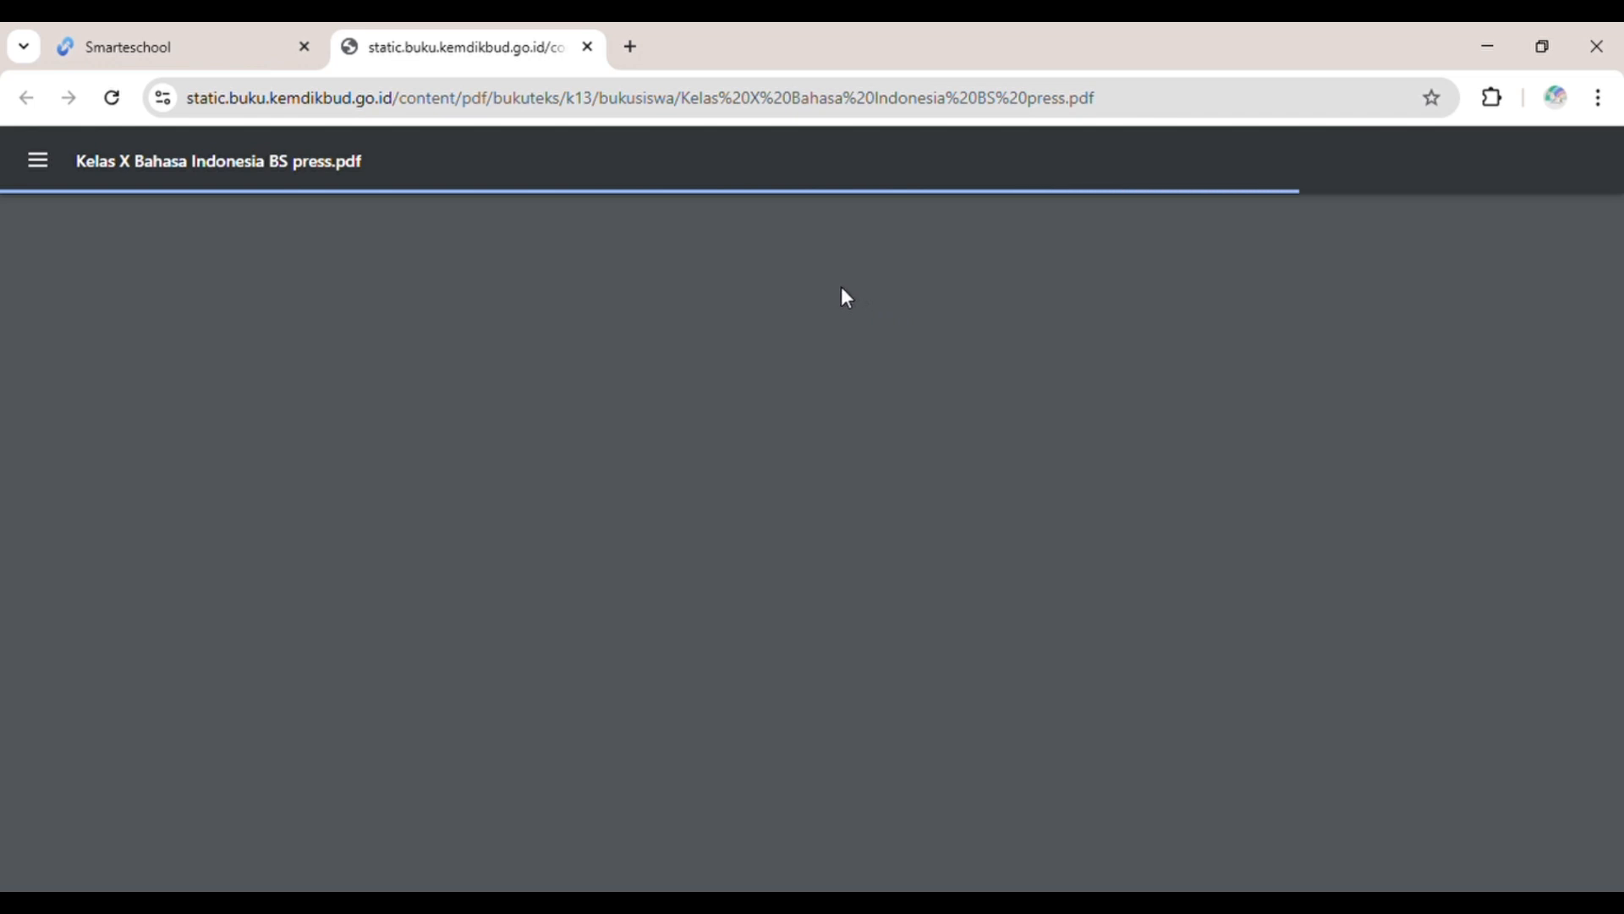
scroll(769, 450, "down", 5)
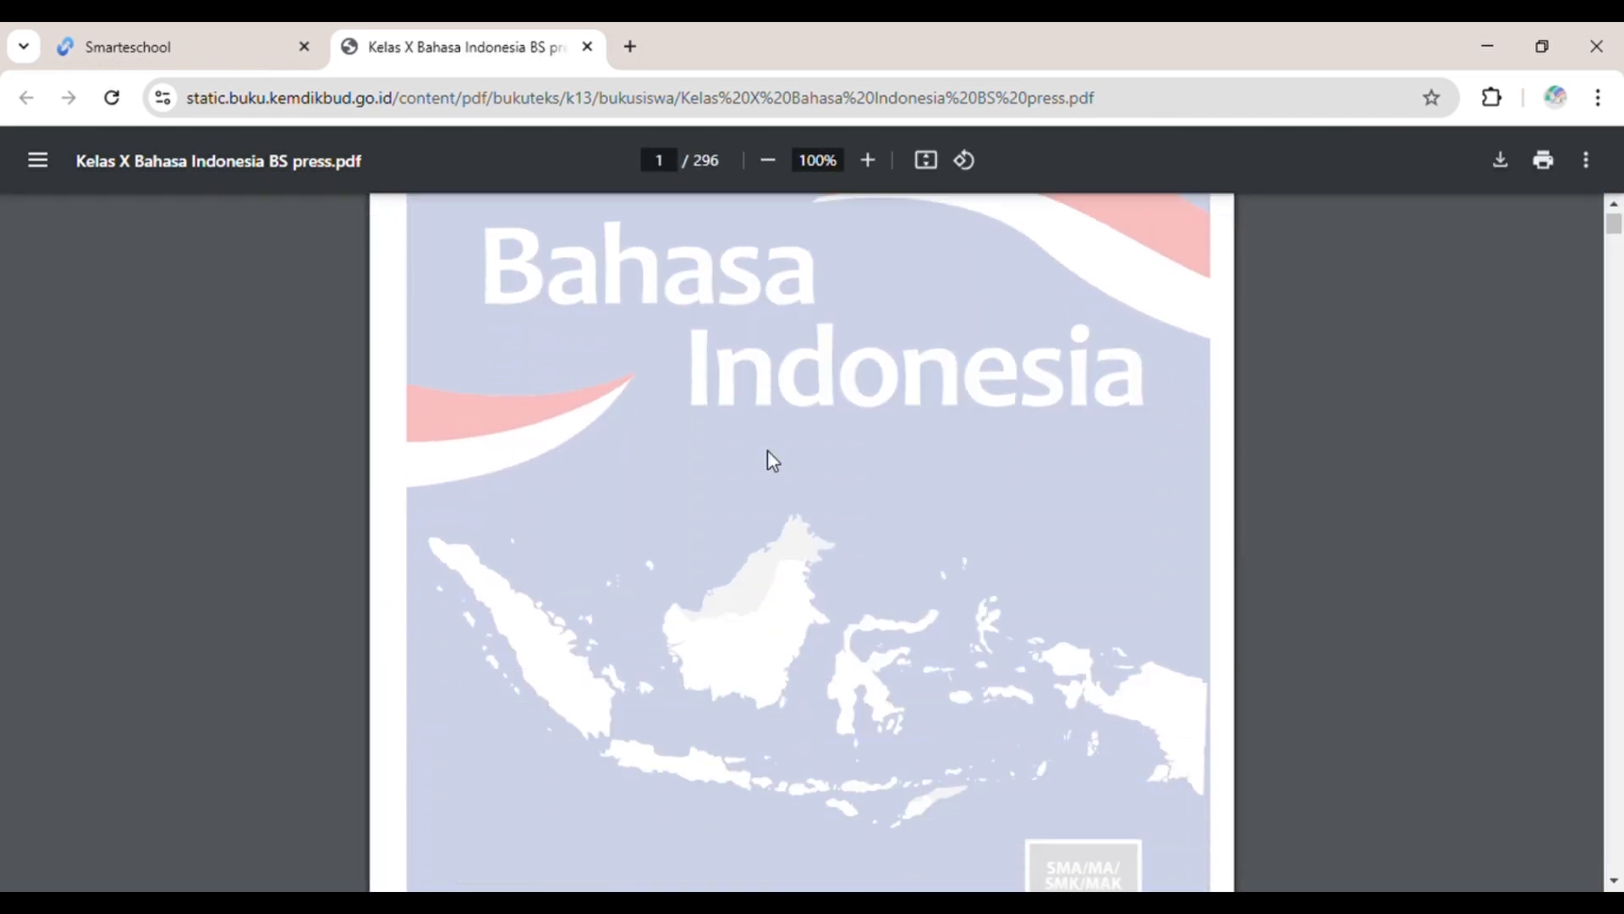
scroll(768, 450, "up", 4)
scroll(768, 450, "down", 10)
scroll(772, 461, "down", 10)
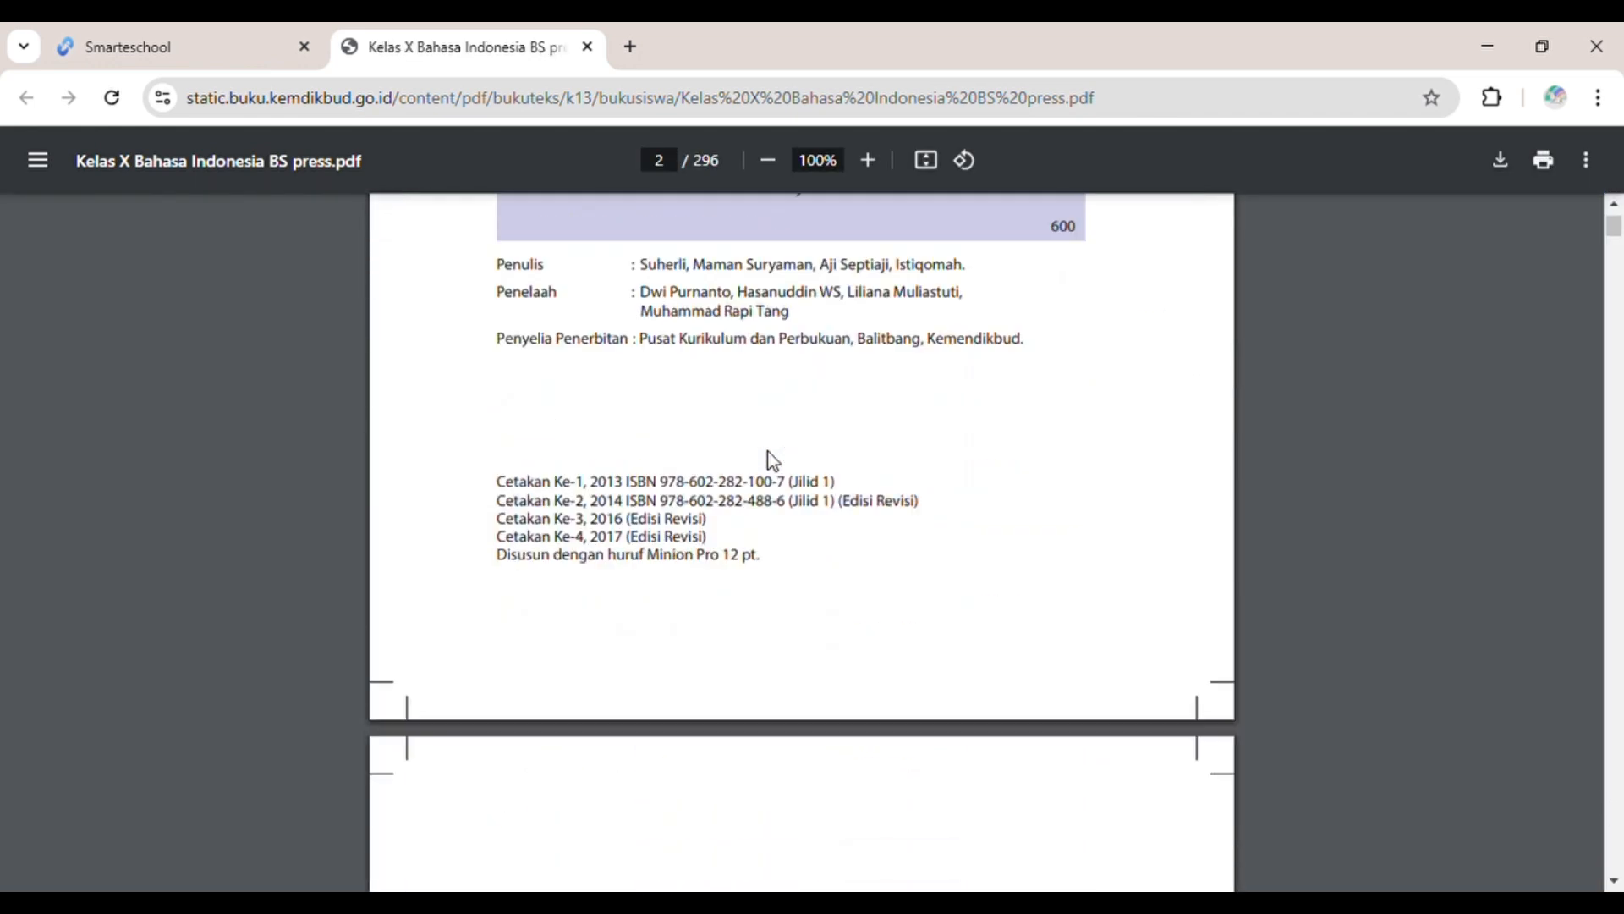
left_click(152, 46)
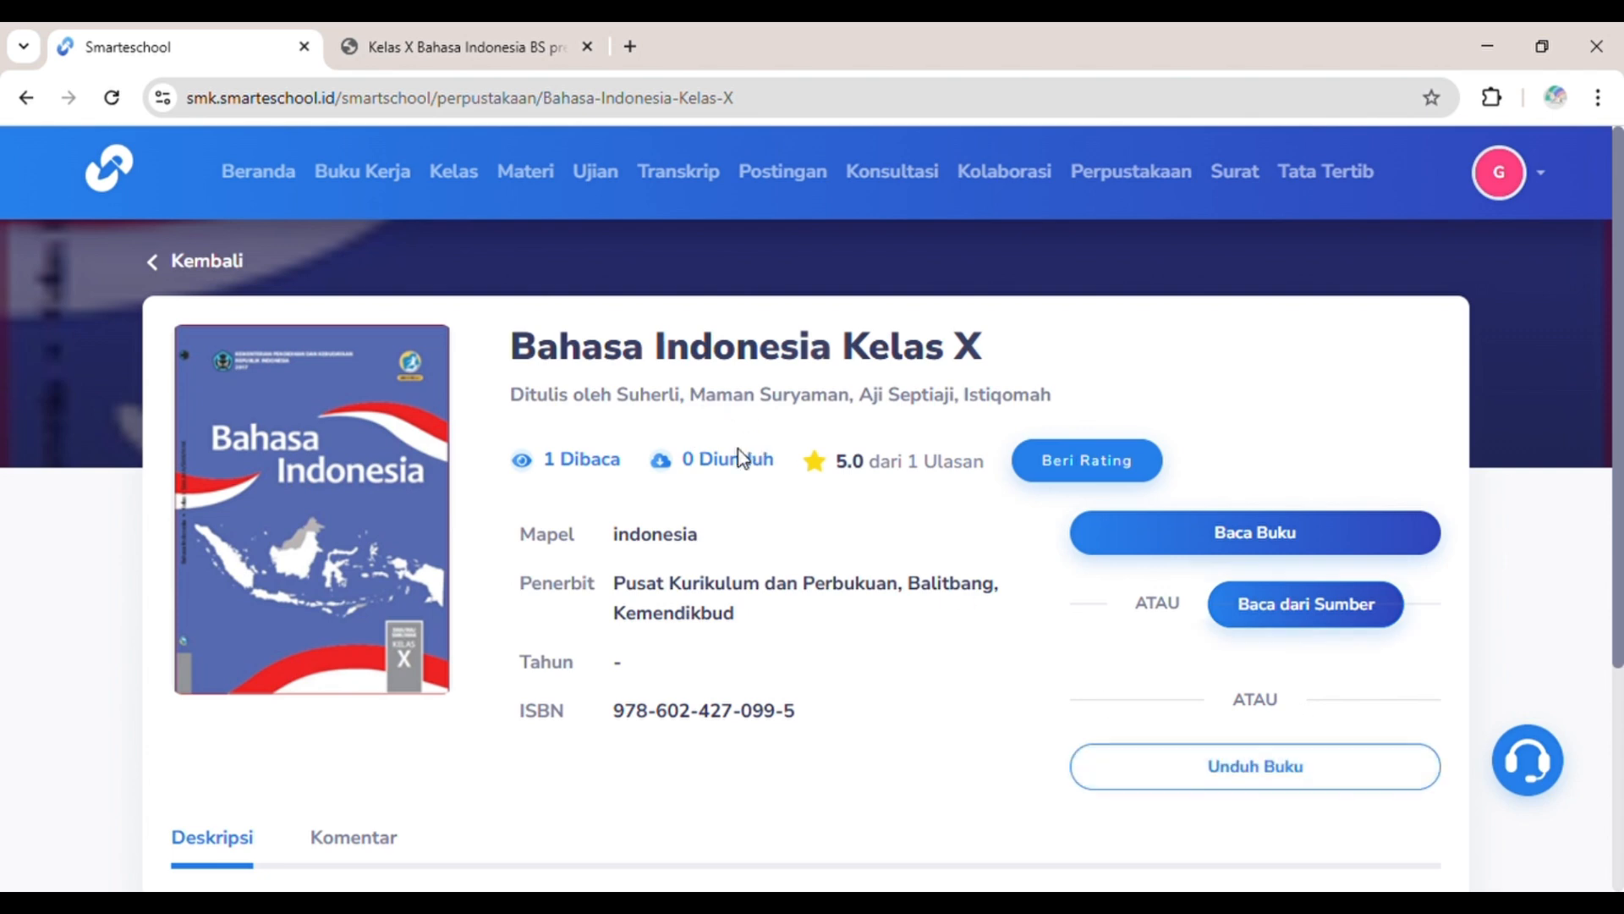
Step: Download the book, check its Komentar and Deskripsi sections, and go back to the library listing
left_click(1183, 764)
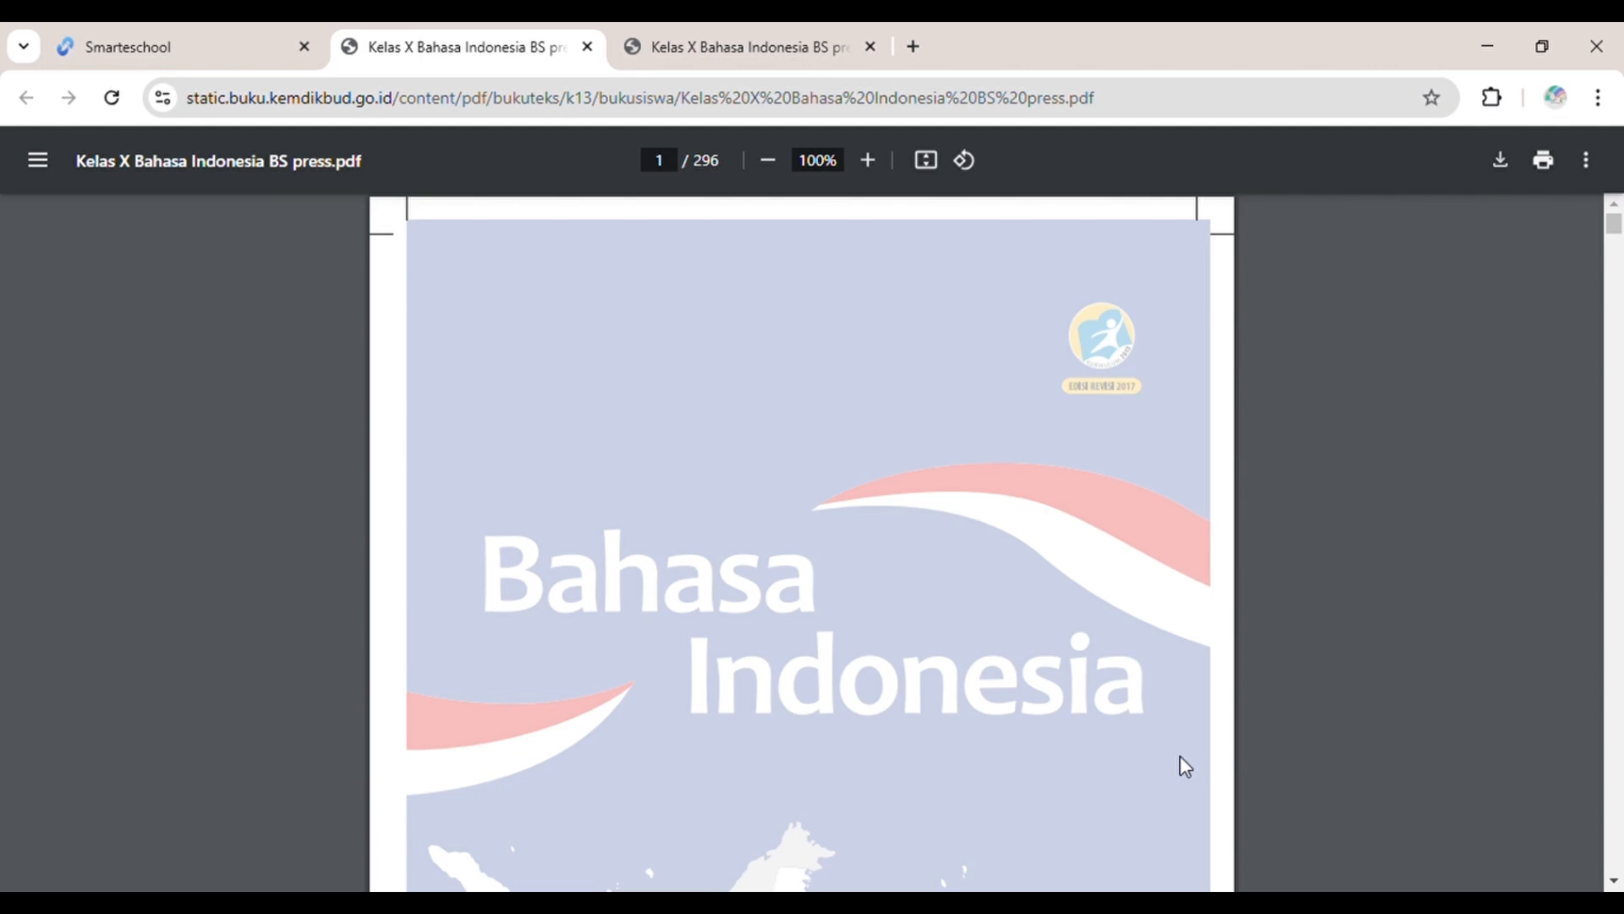
left_click(212, 35)
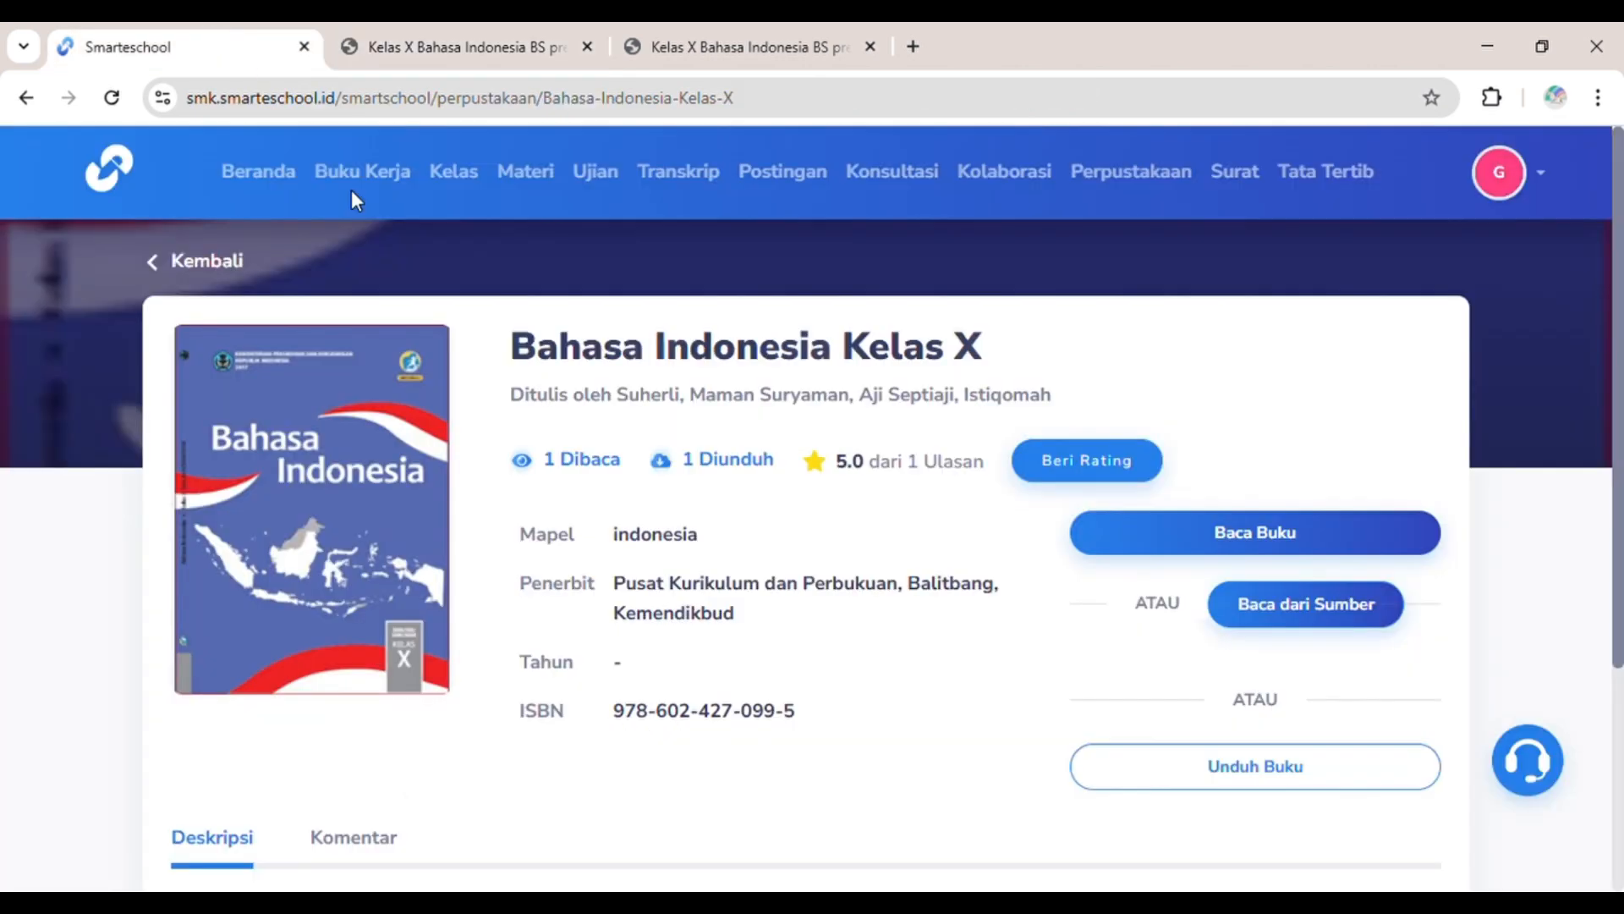
scroll(598, 485, "down", 4)
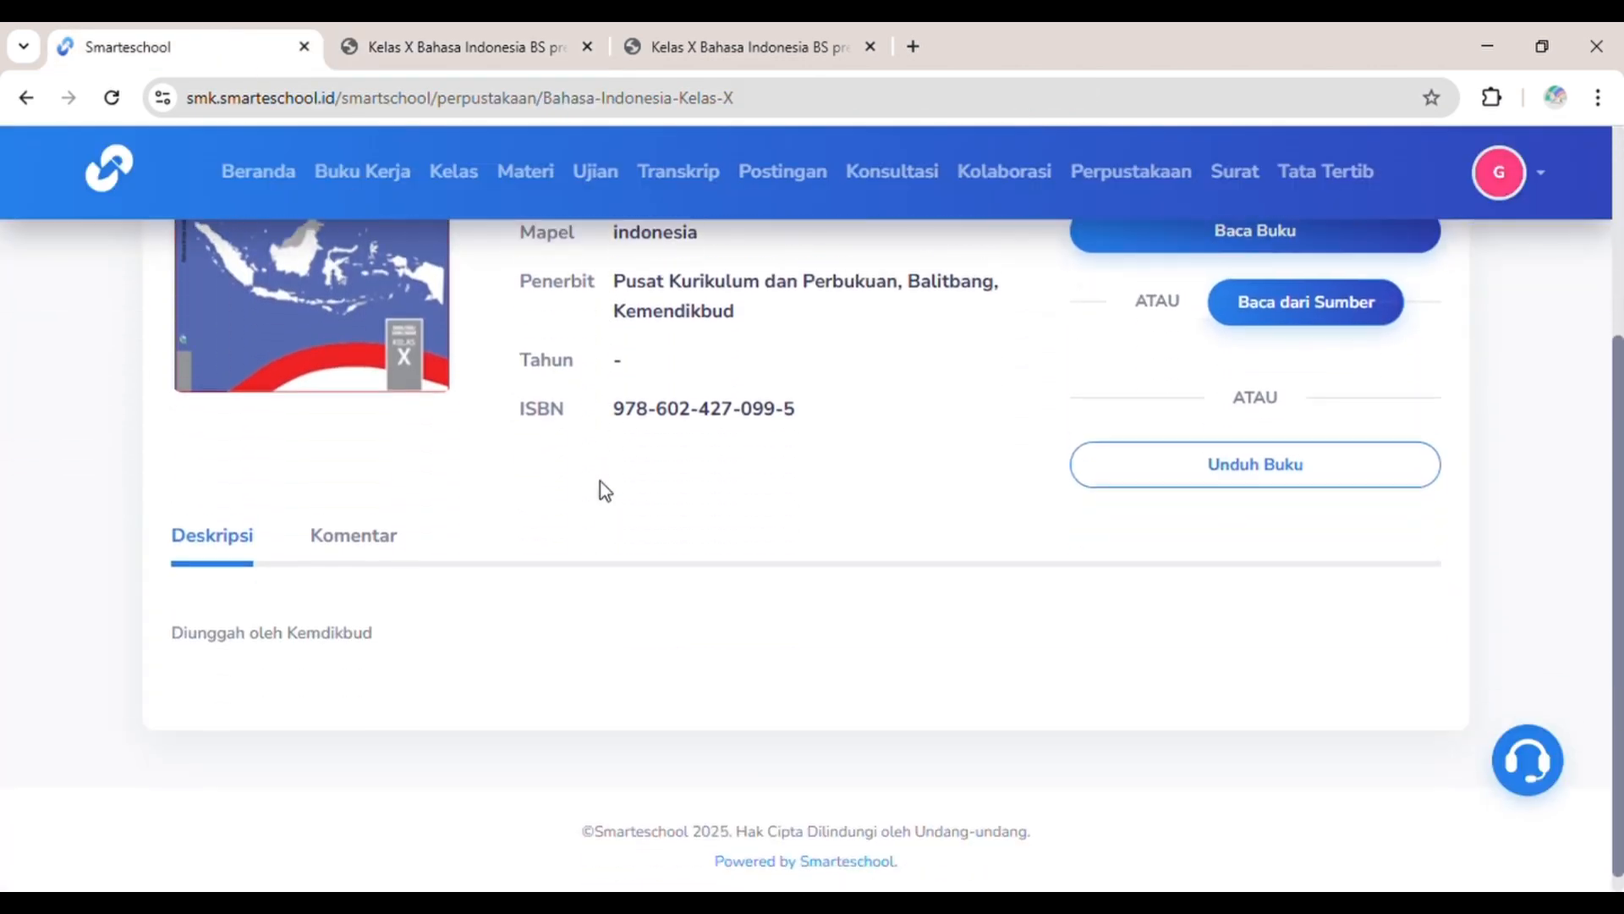
left_click(395, 533)
left_click(230, 542)
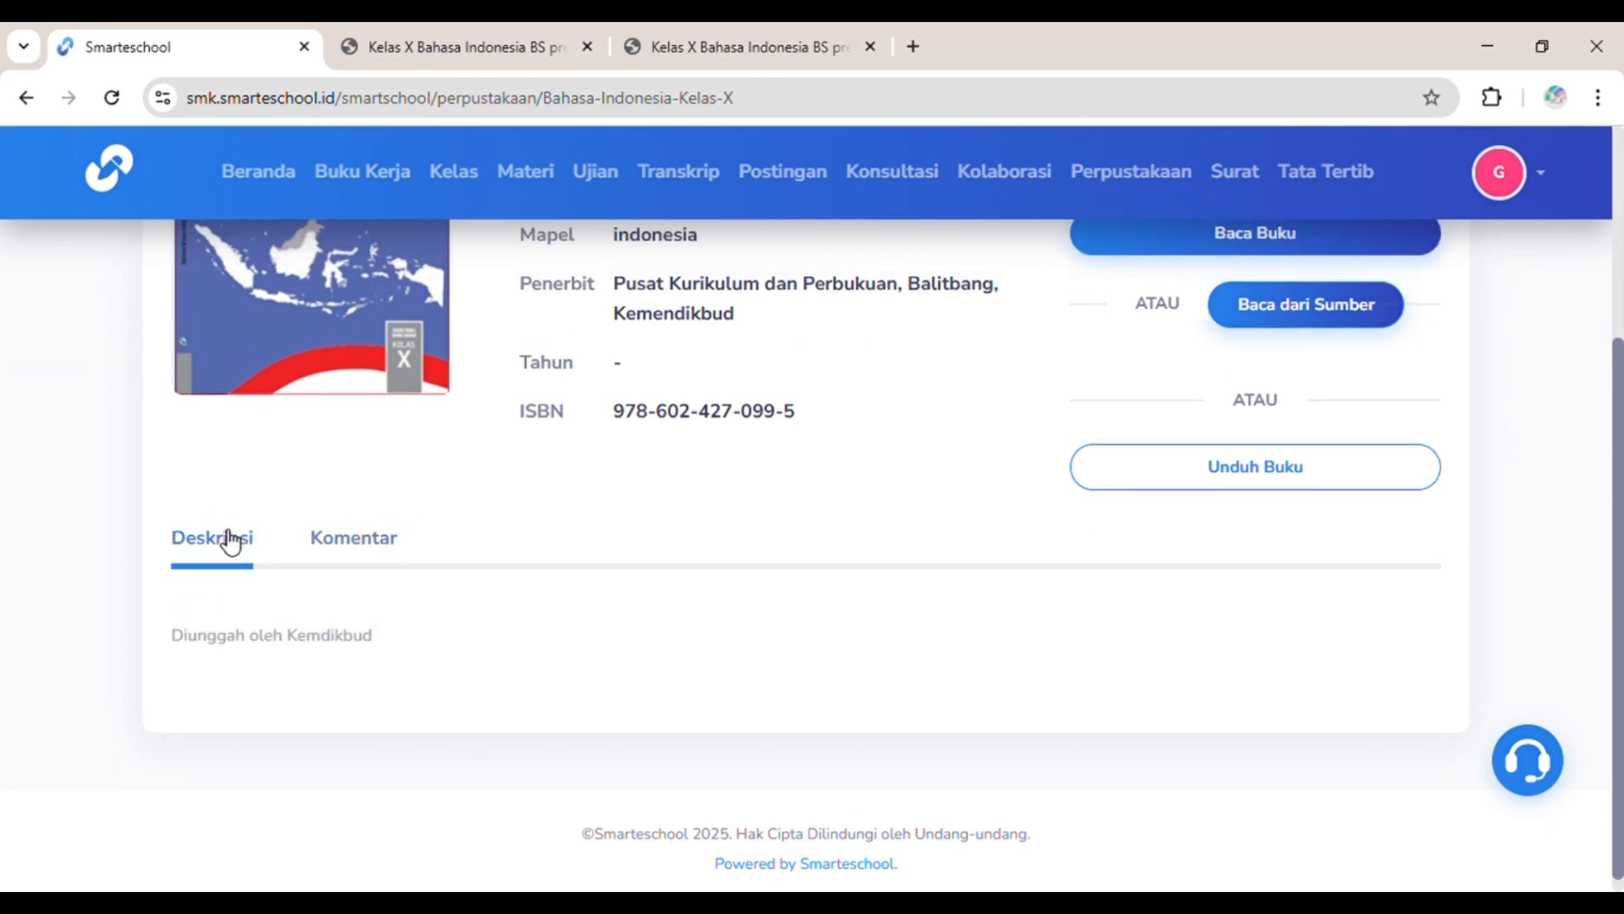
scroll(552, 467, "up", 4)
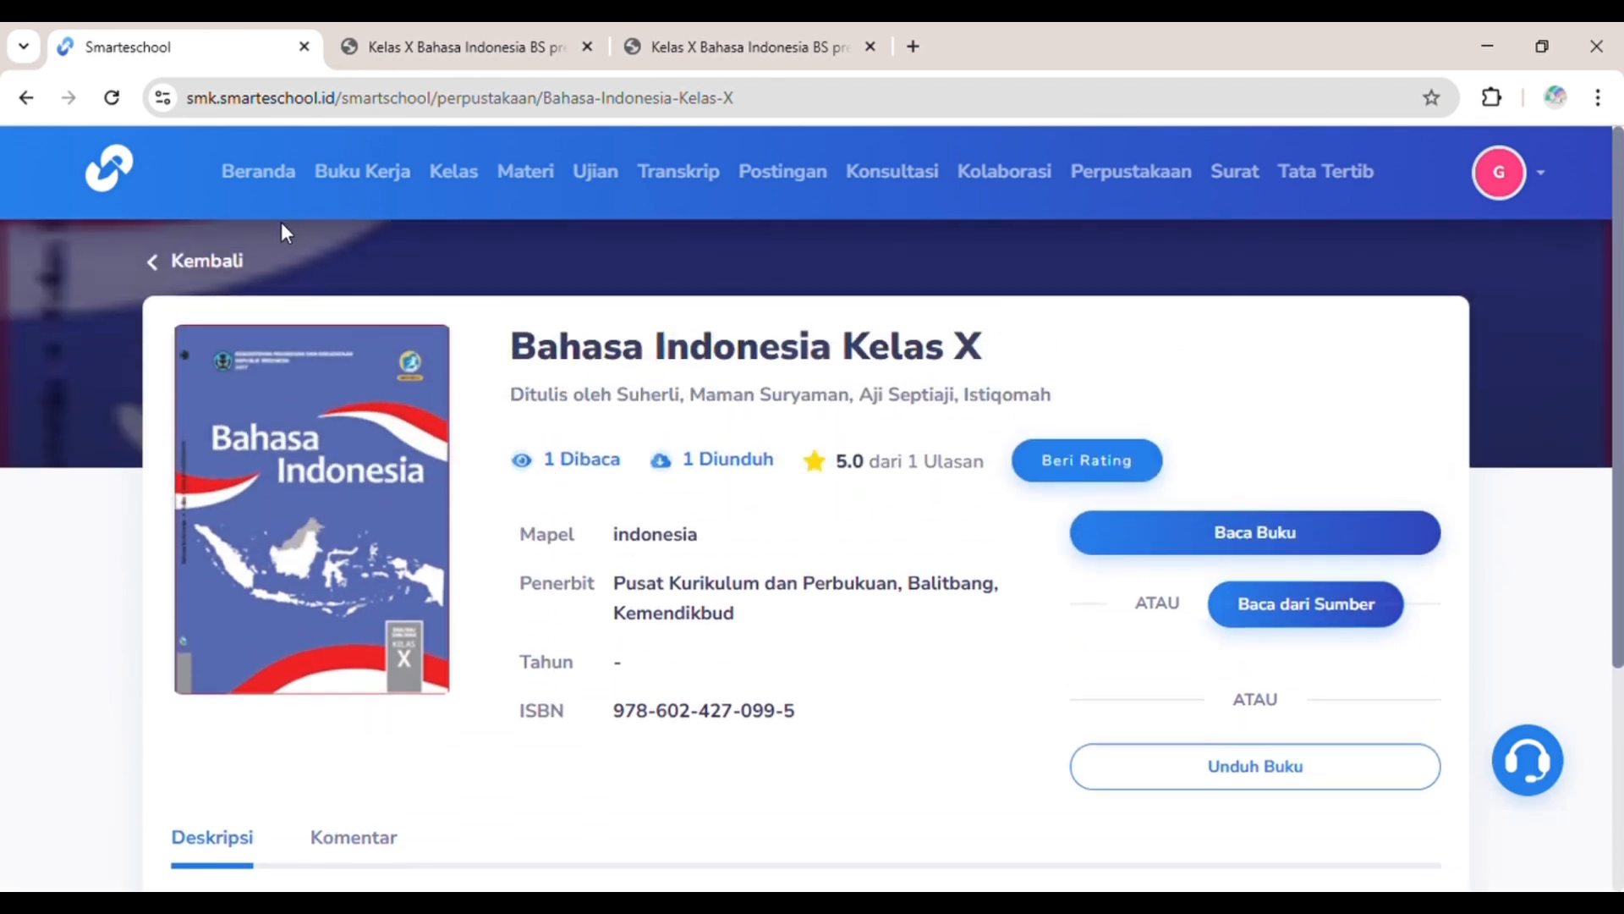
left_click(244, 259)
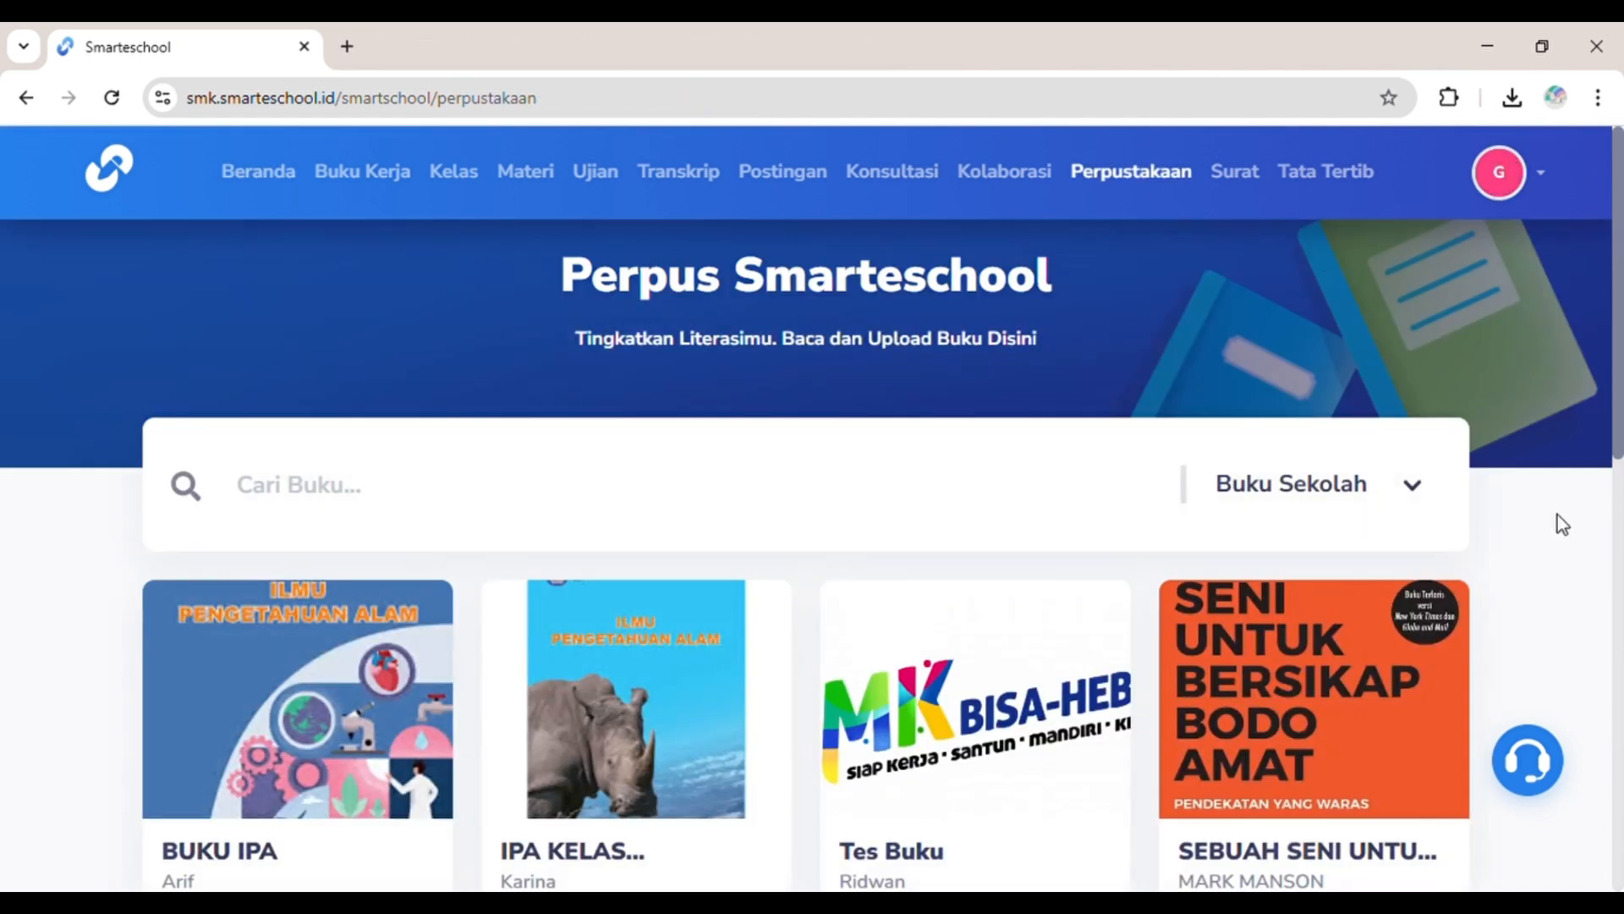
Step: Switch to Buku Saya, start a new book, and title it BAHASA INDONESIA
left_click(1425, 495)
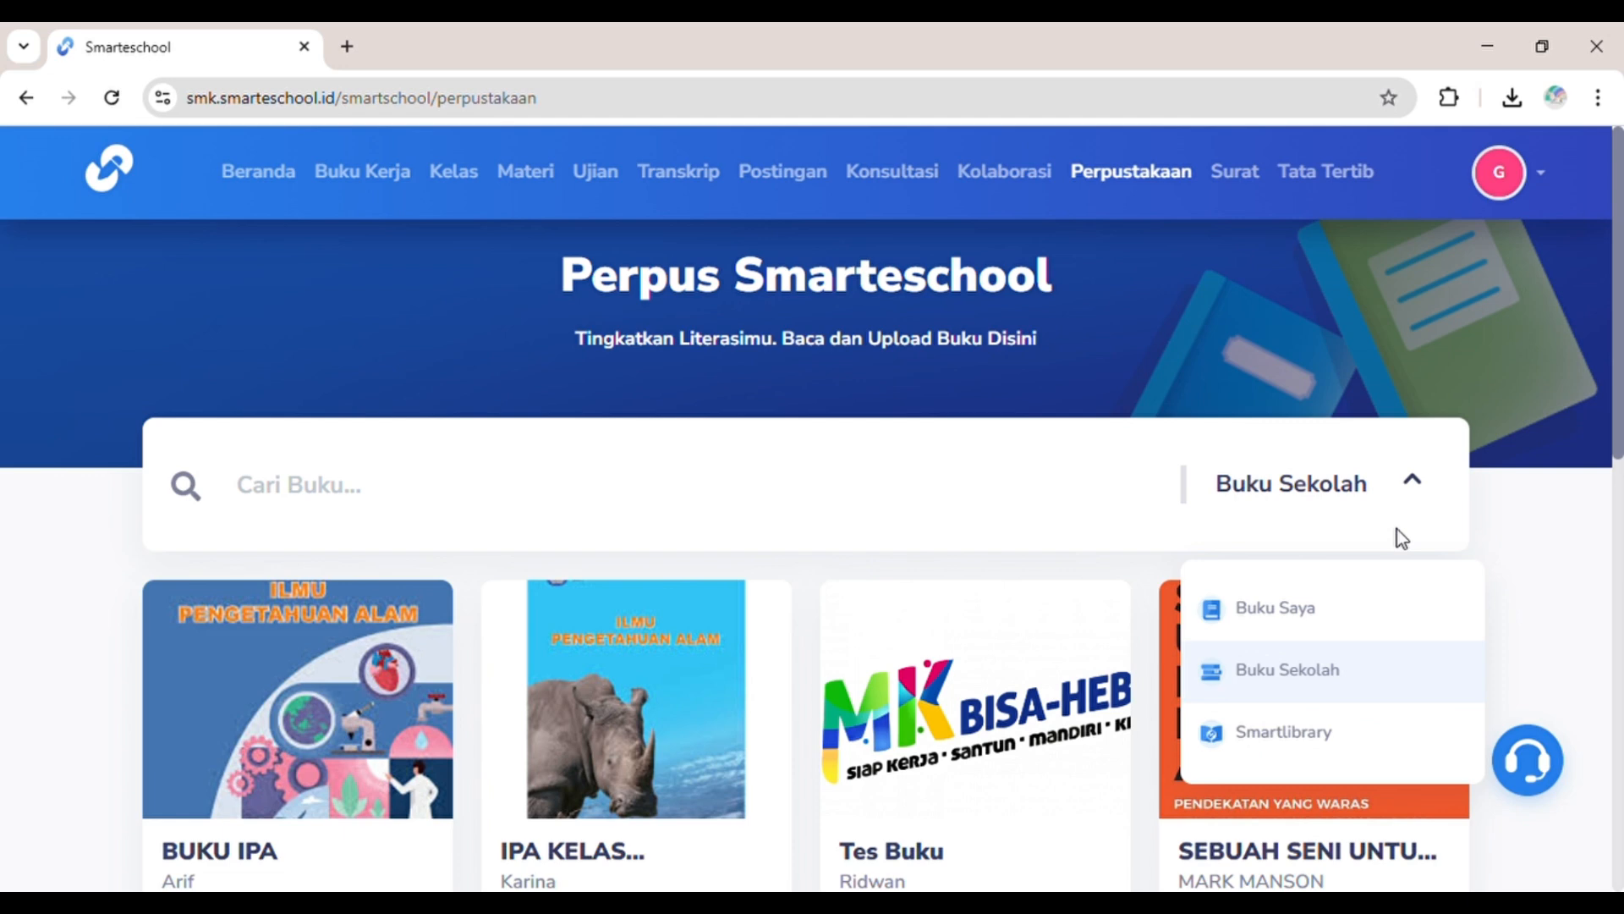
left_click(1353, 617)
left_click(331, 677)
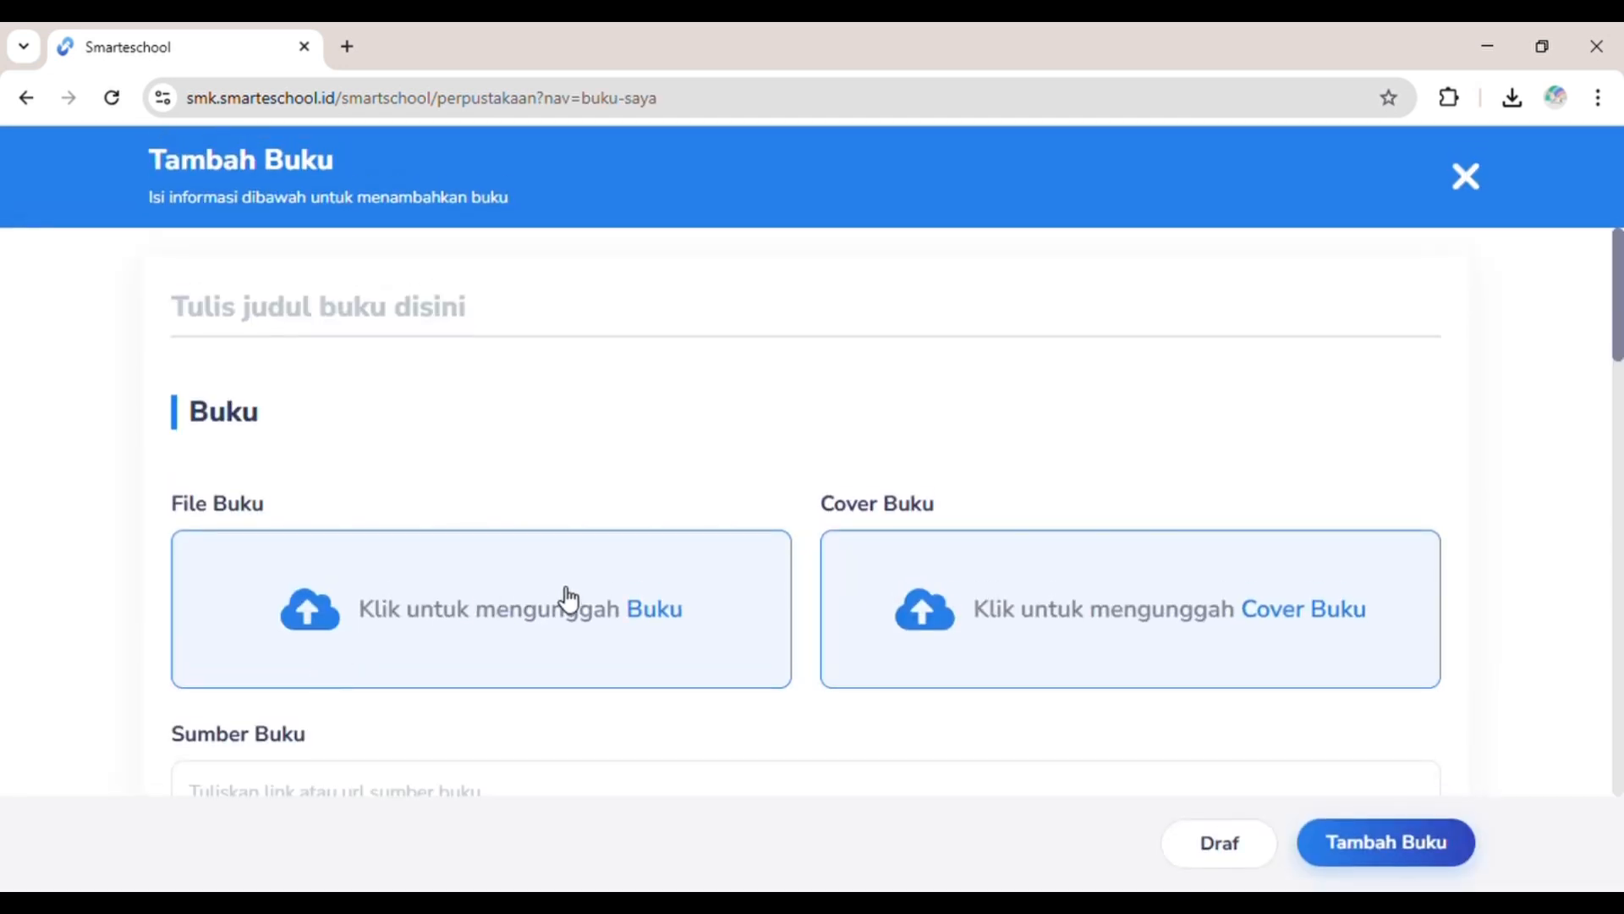
left_click(428, 312)
type("BA")
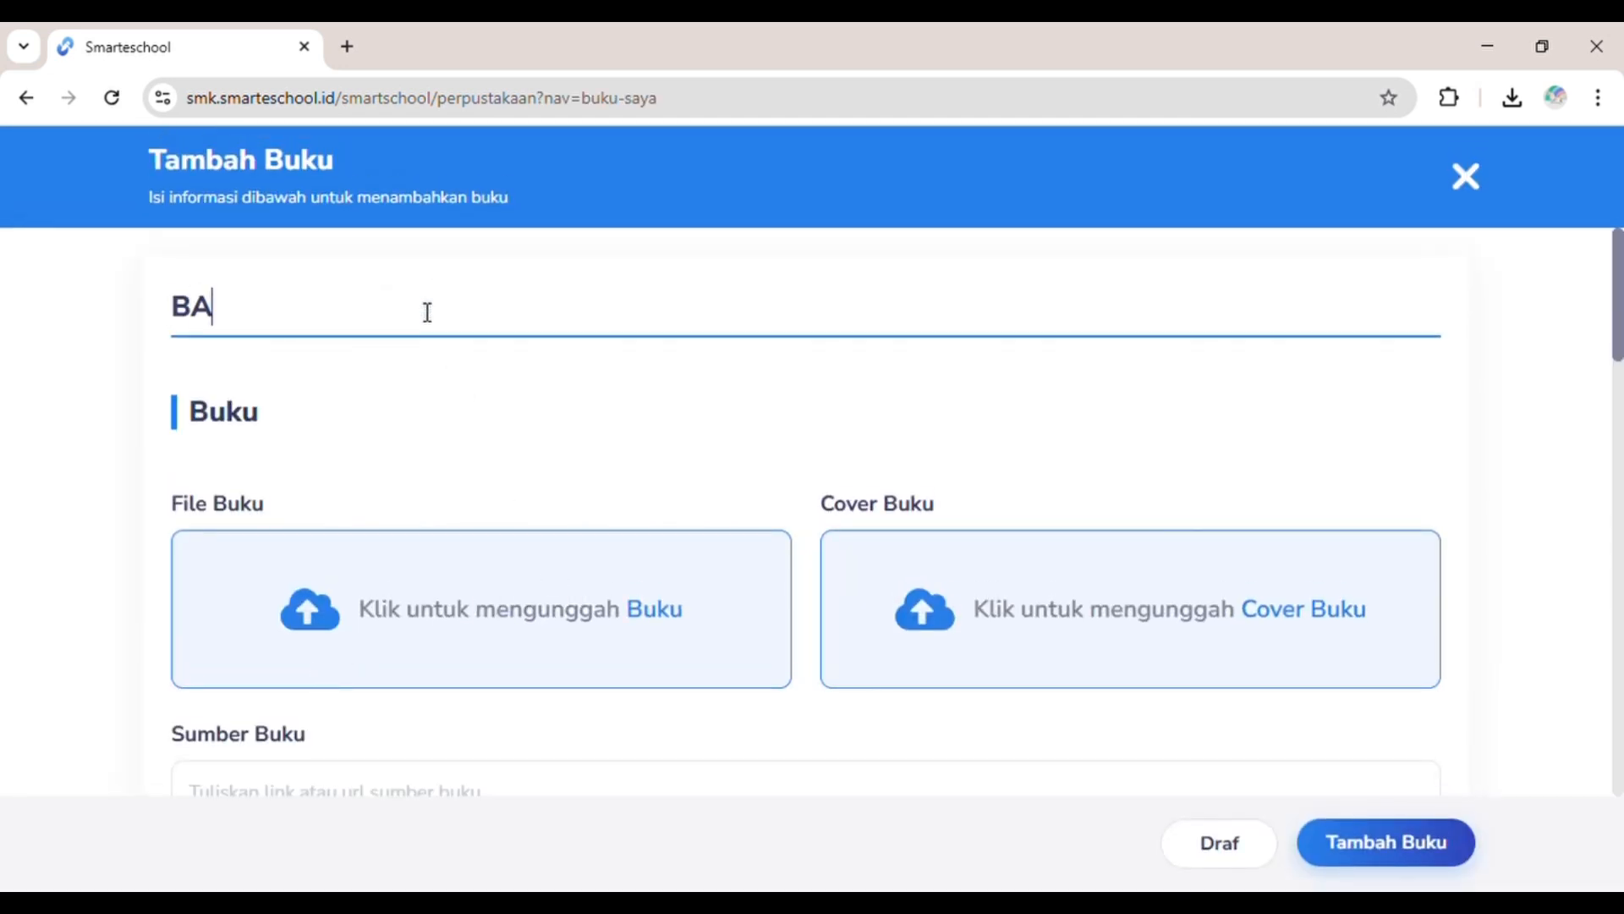
type("HASA INDONESIA")
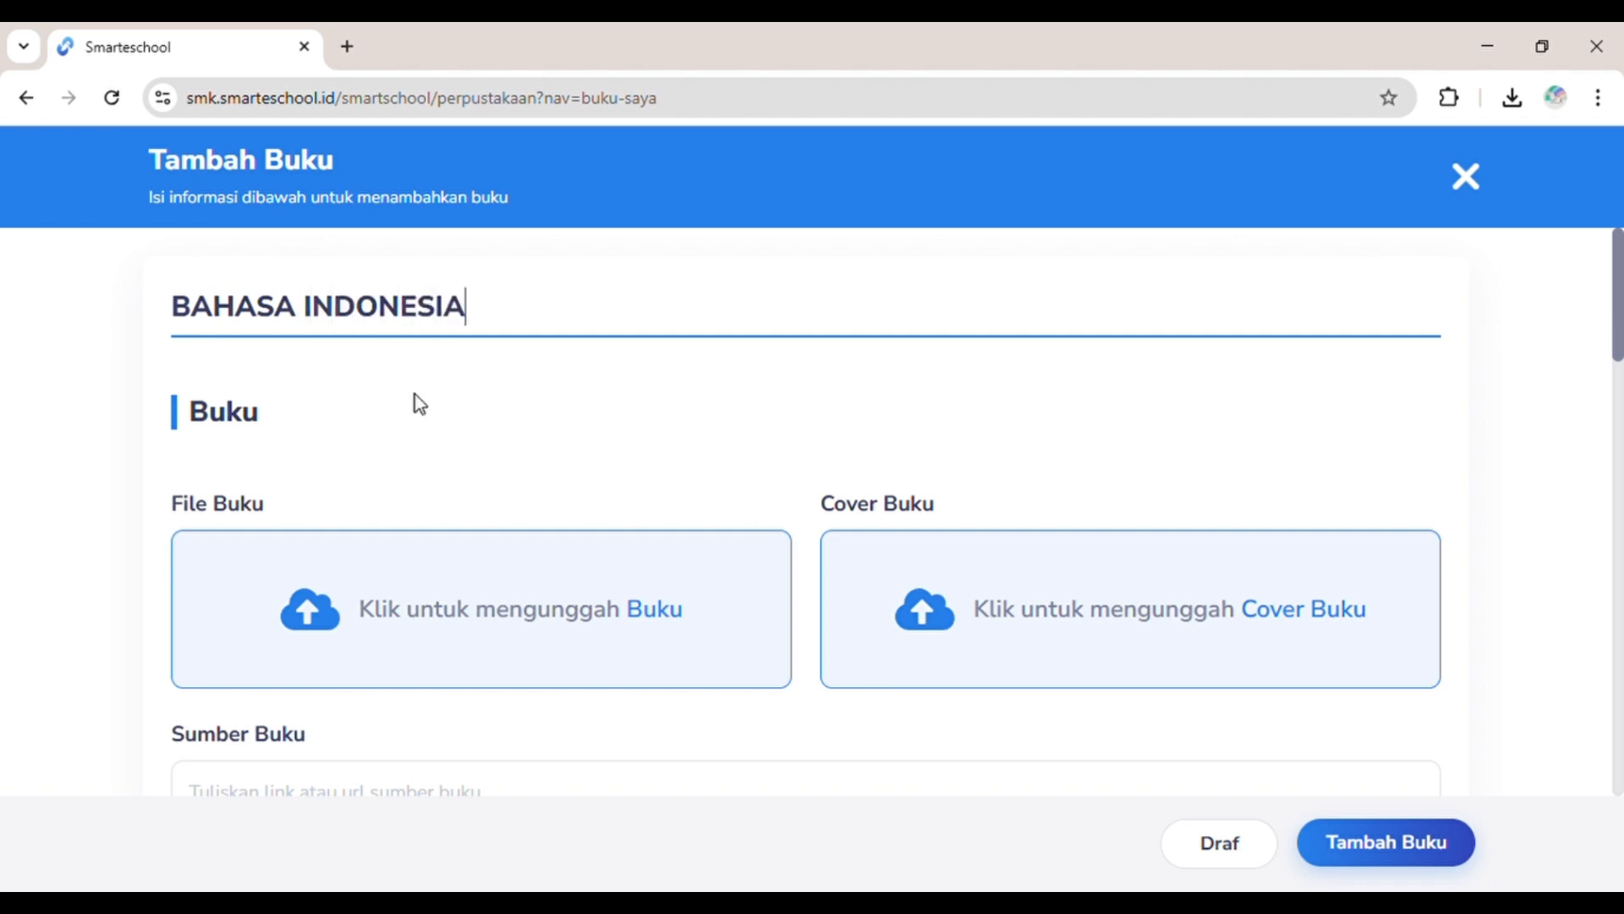
left_click(444, 606)
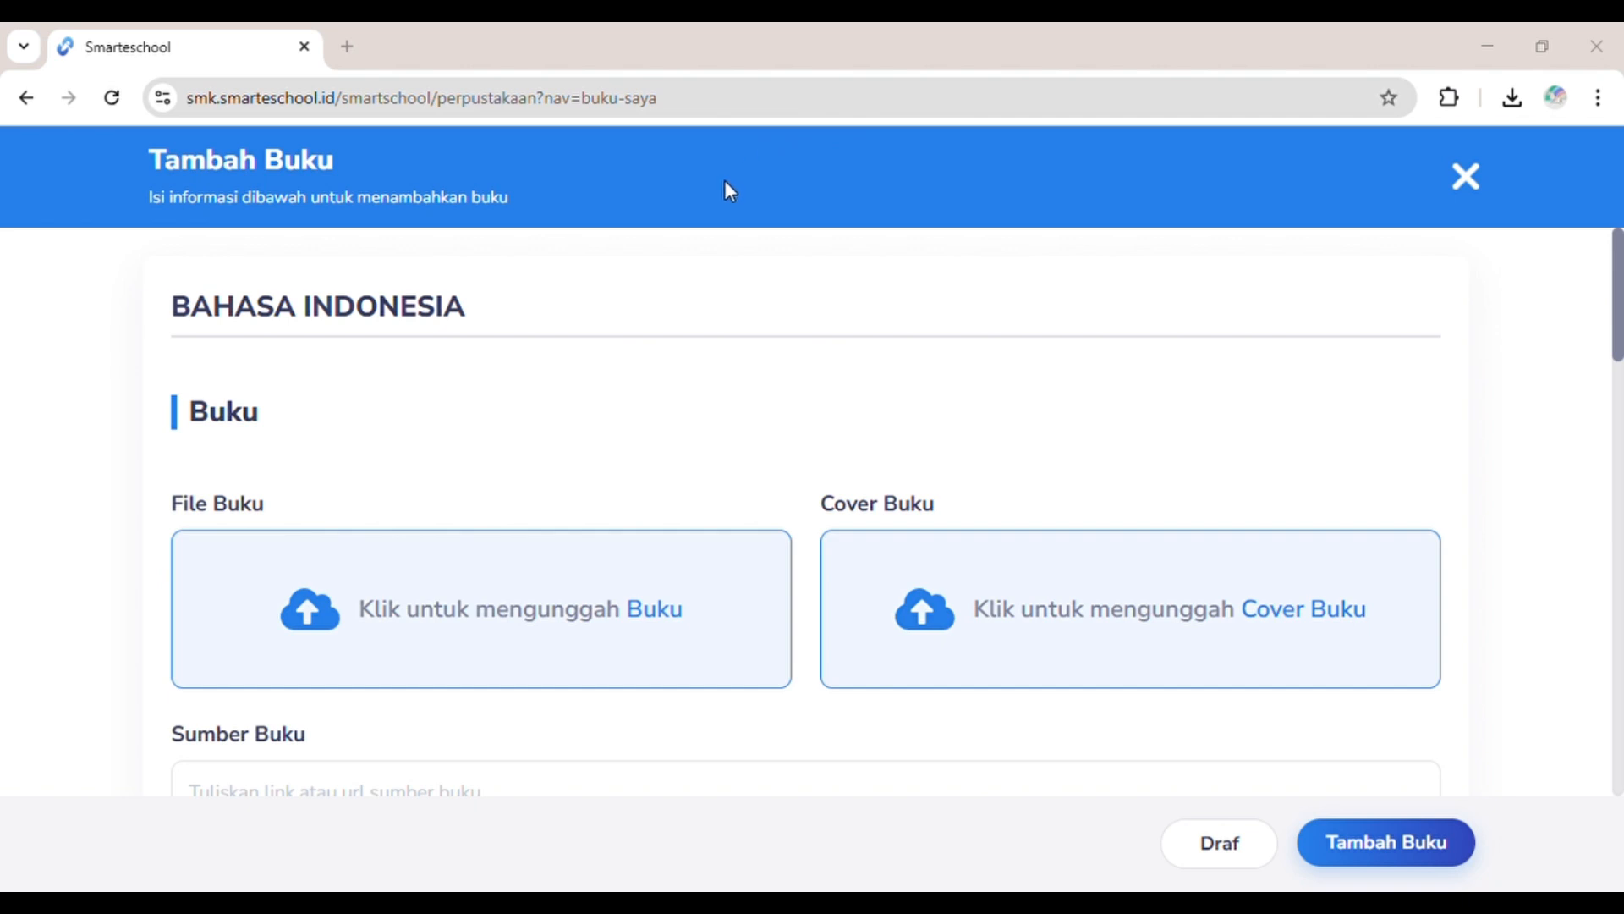
scroll(711, 469, "down", 2)
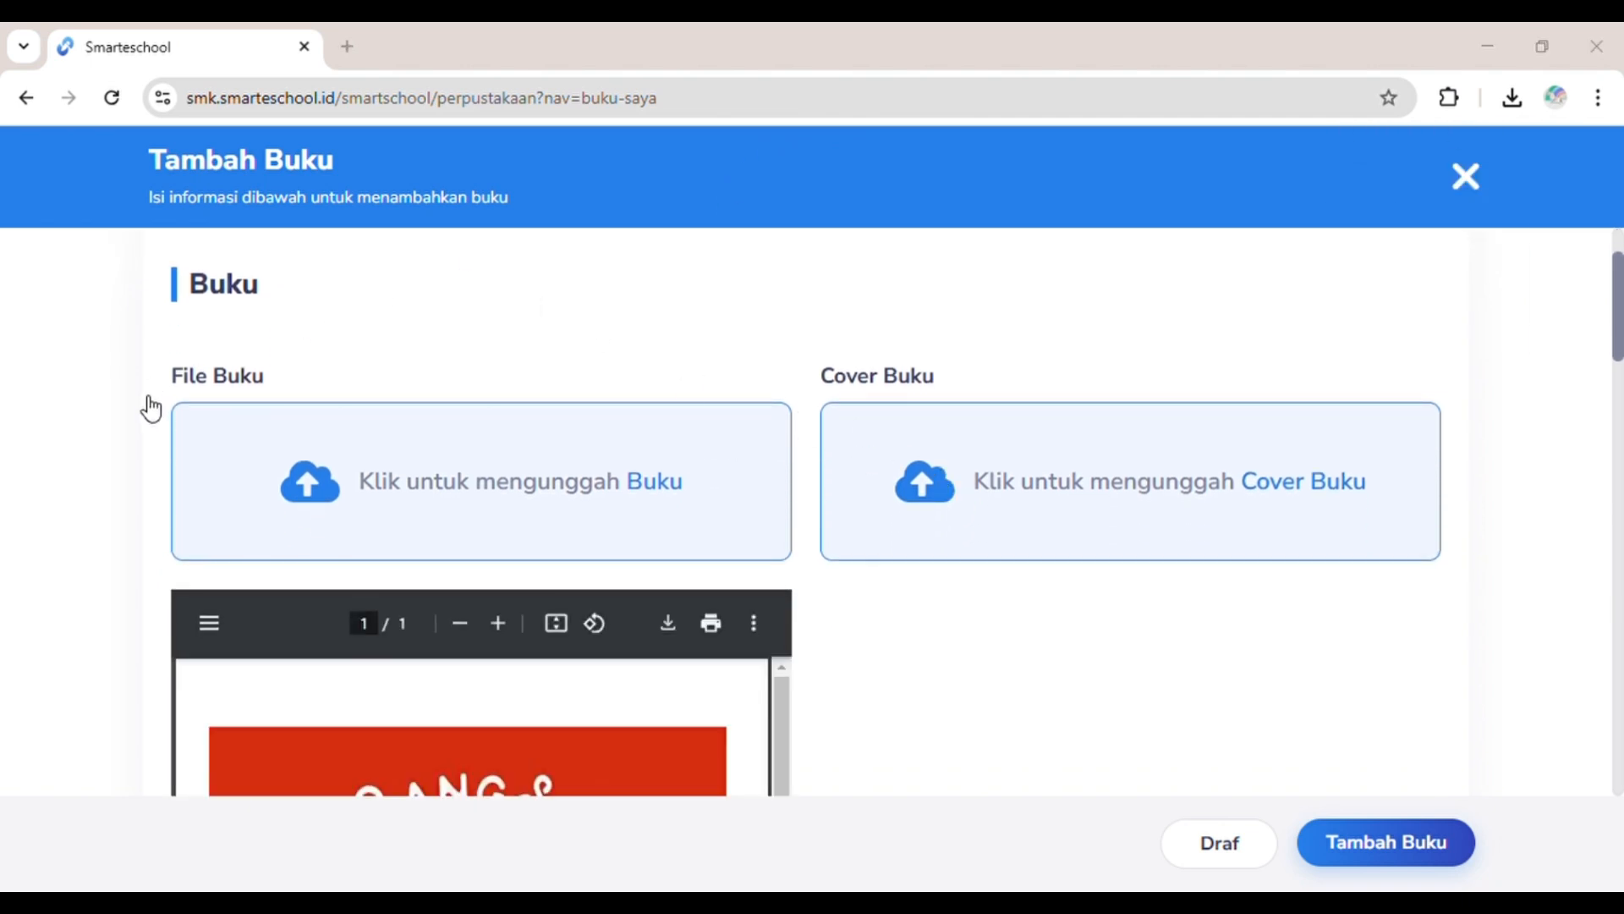
scroll(895, 769, "down", 2)
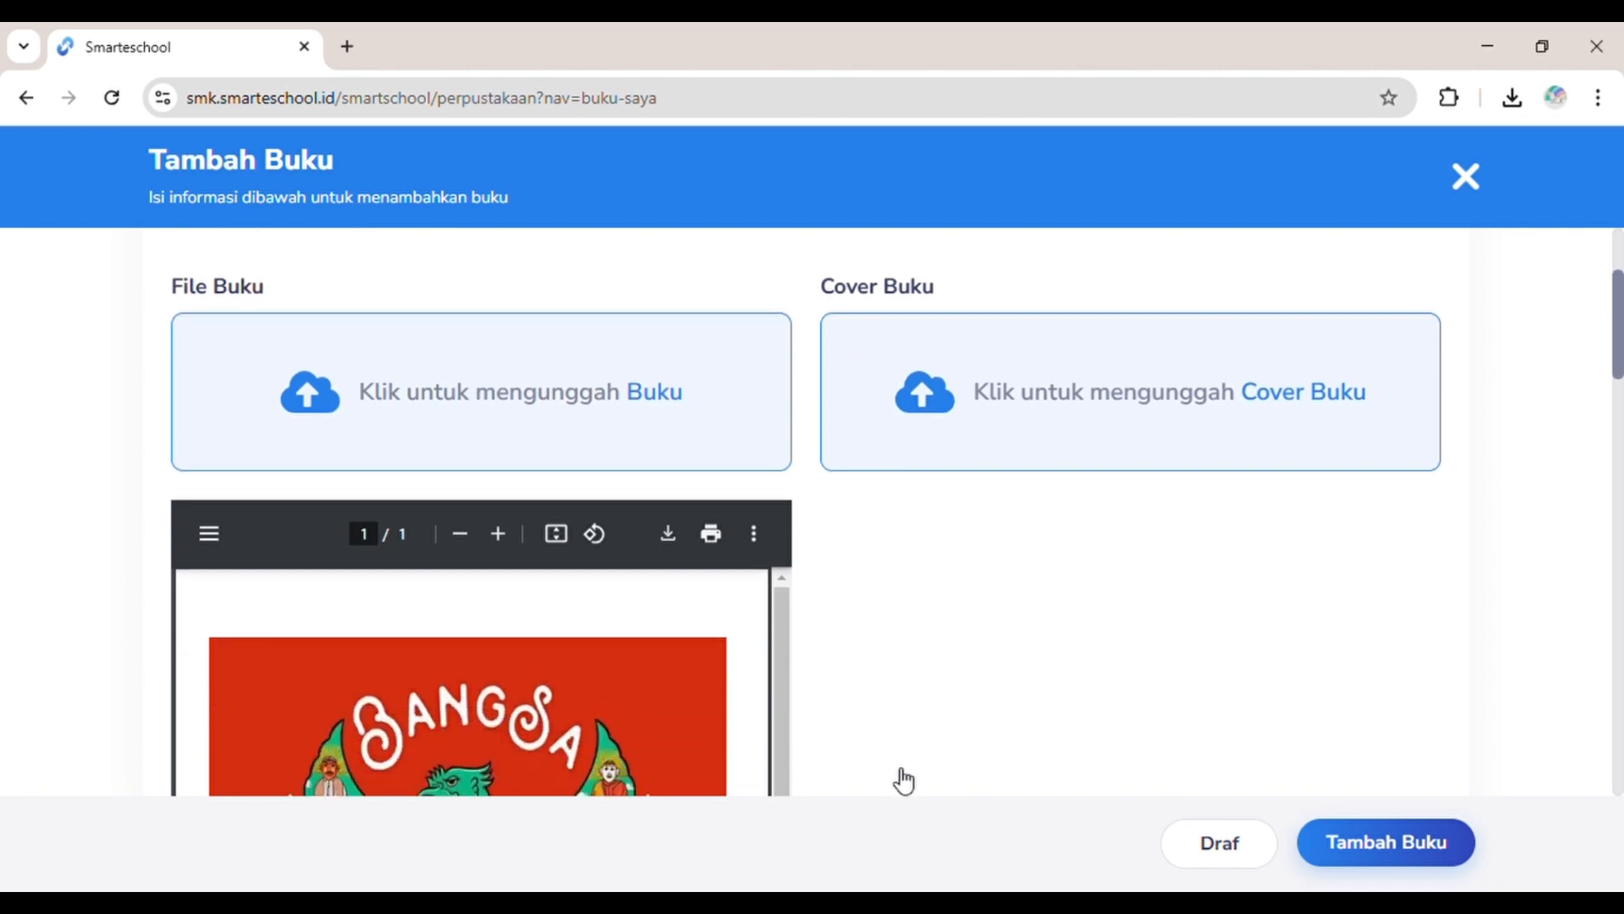
scroll(893, 768, "down", 8)
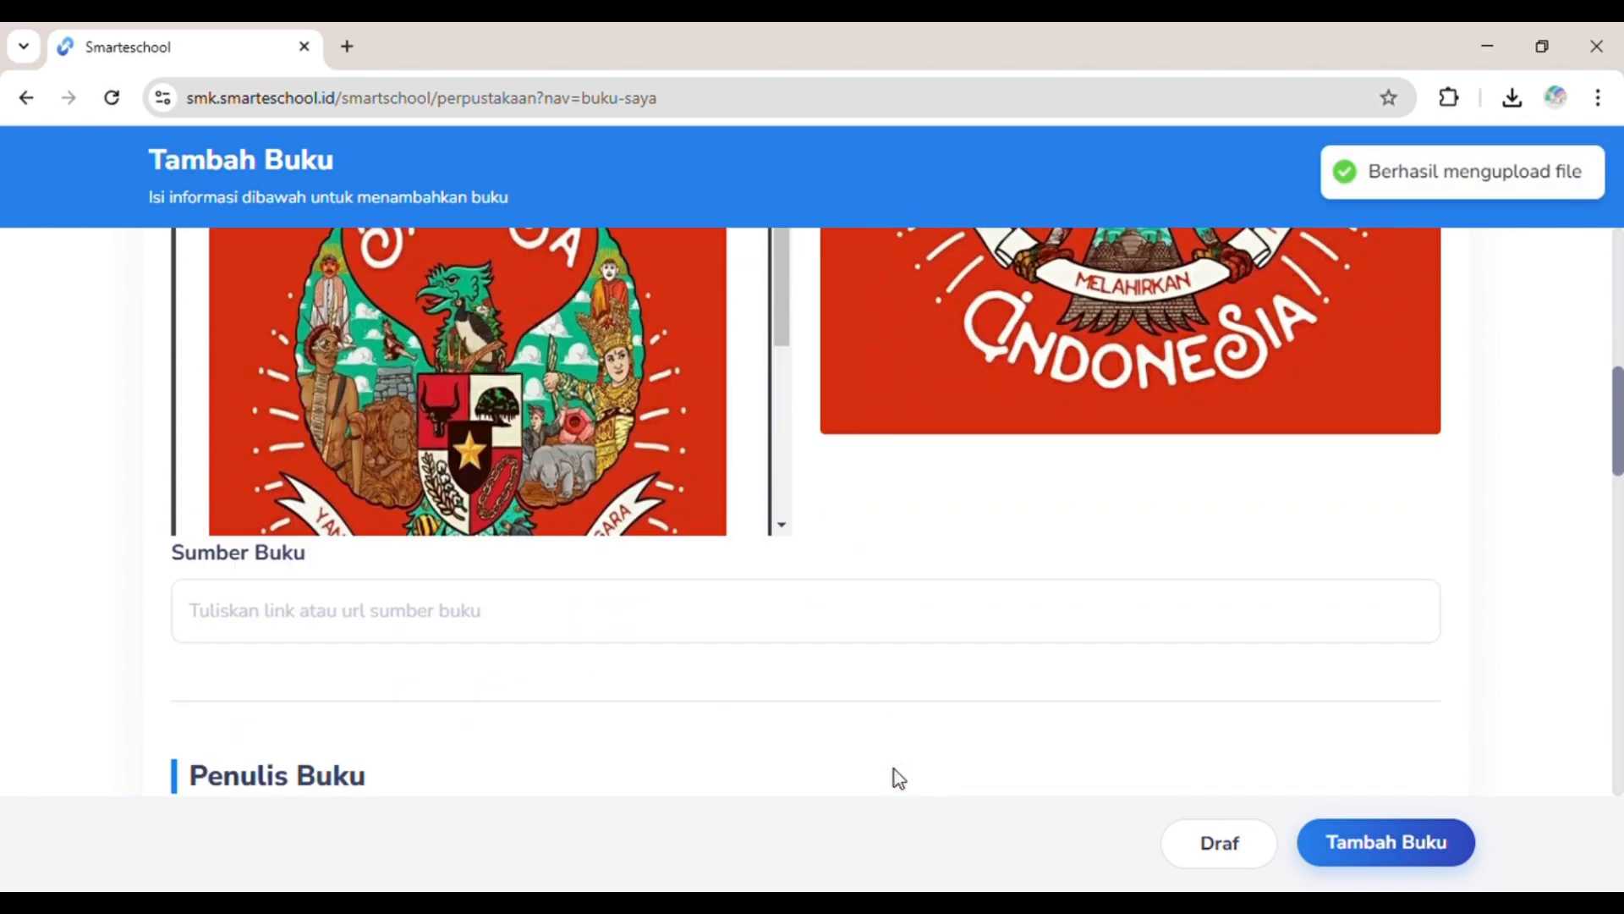
left_click(749, 423)
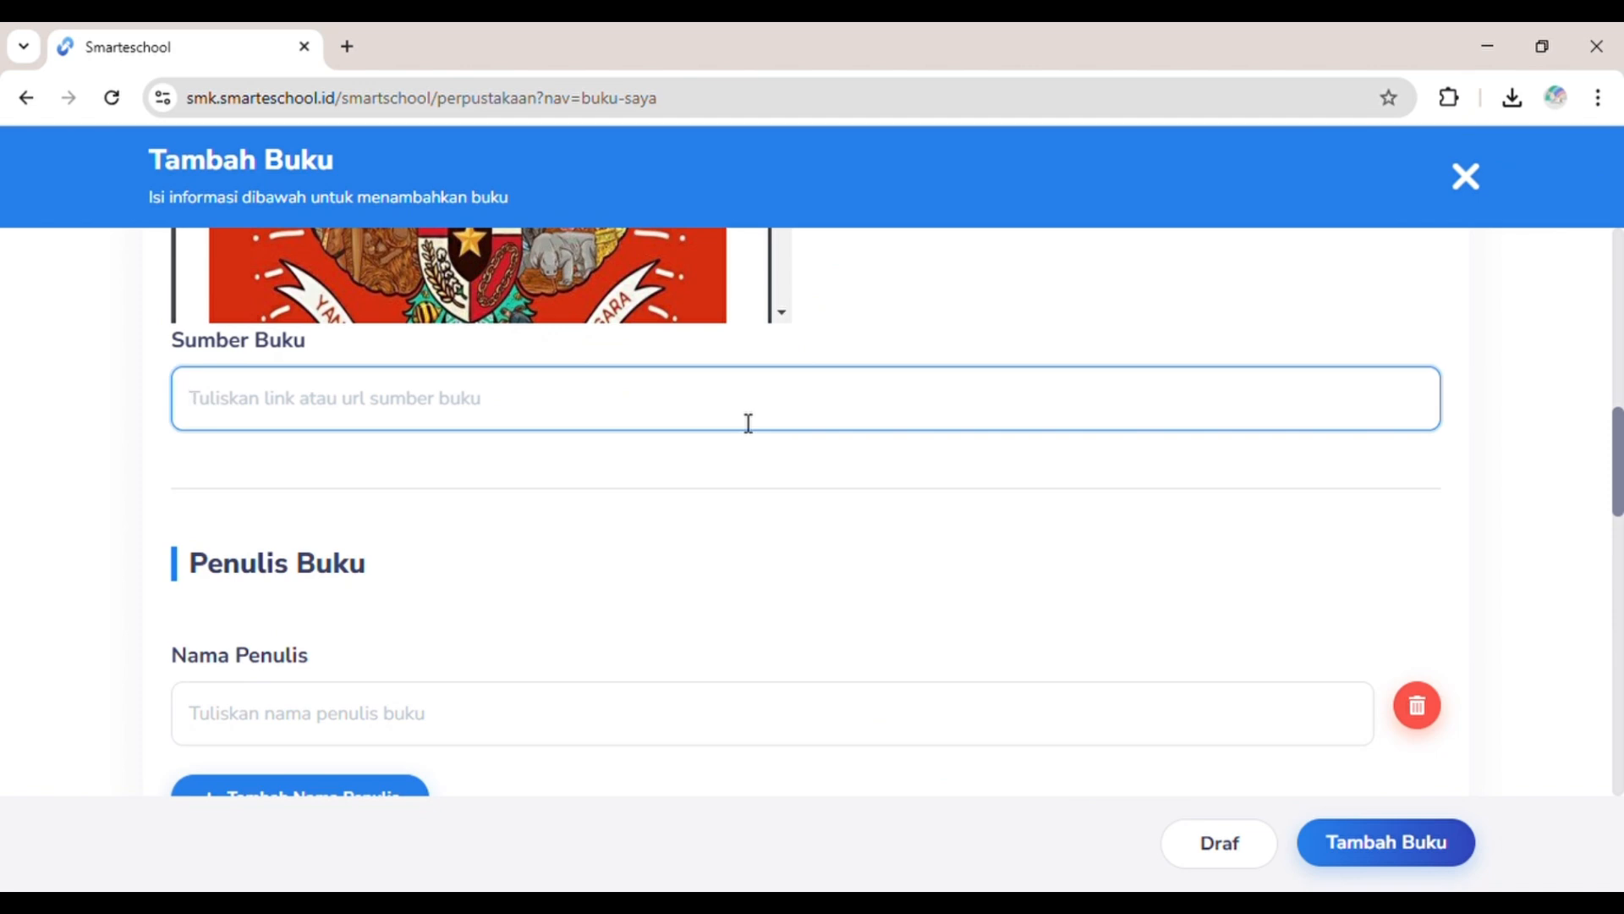
type("H")
key("BackSpace")
type("https")
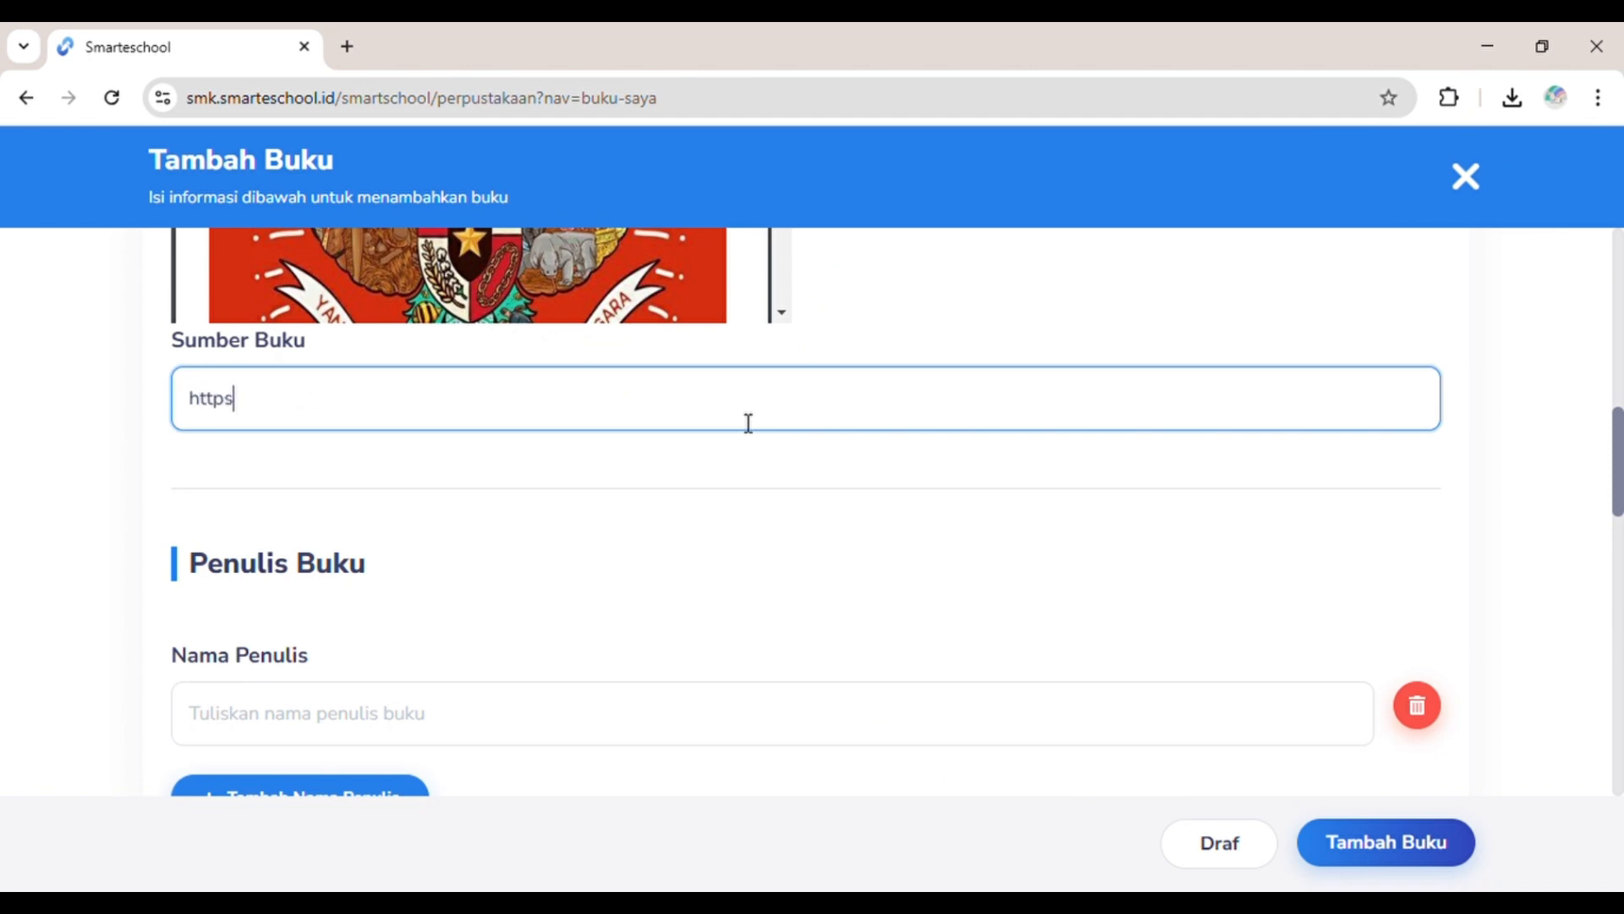
type("://buku-bahasain")
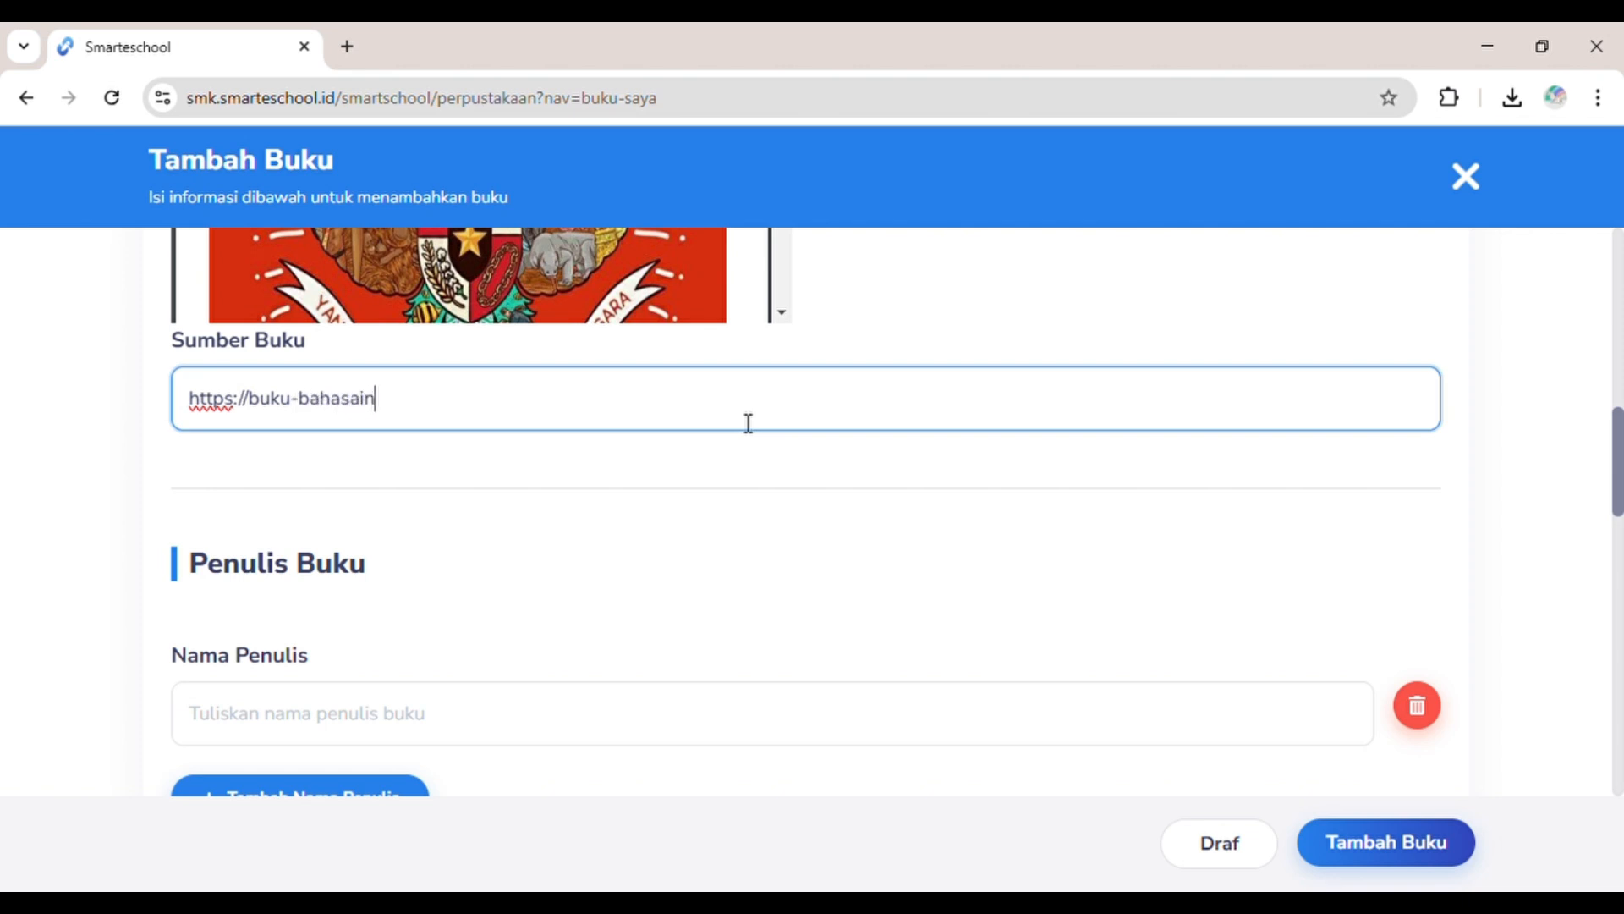
type("donesia.pdf")
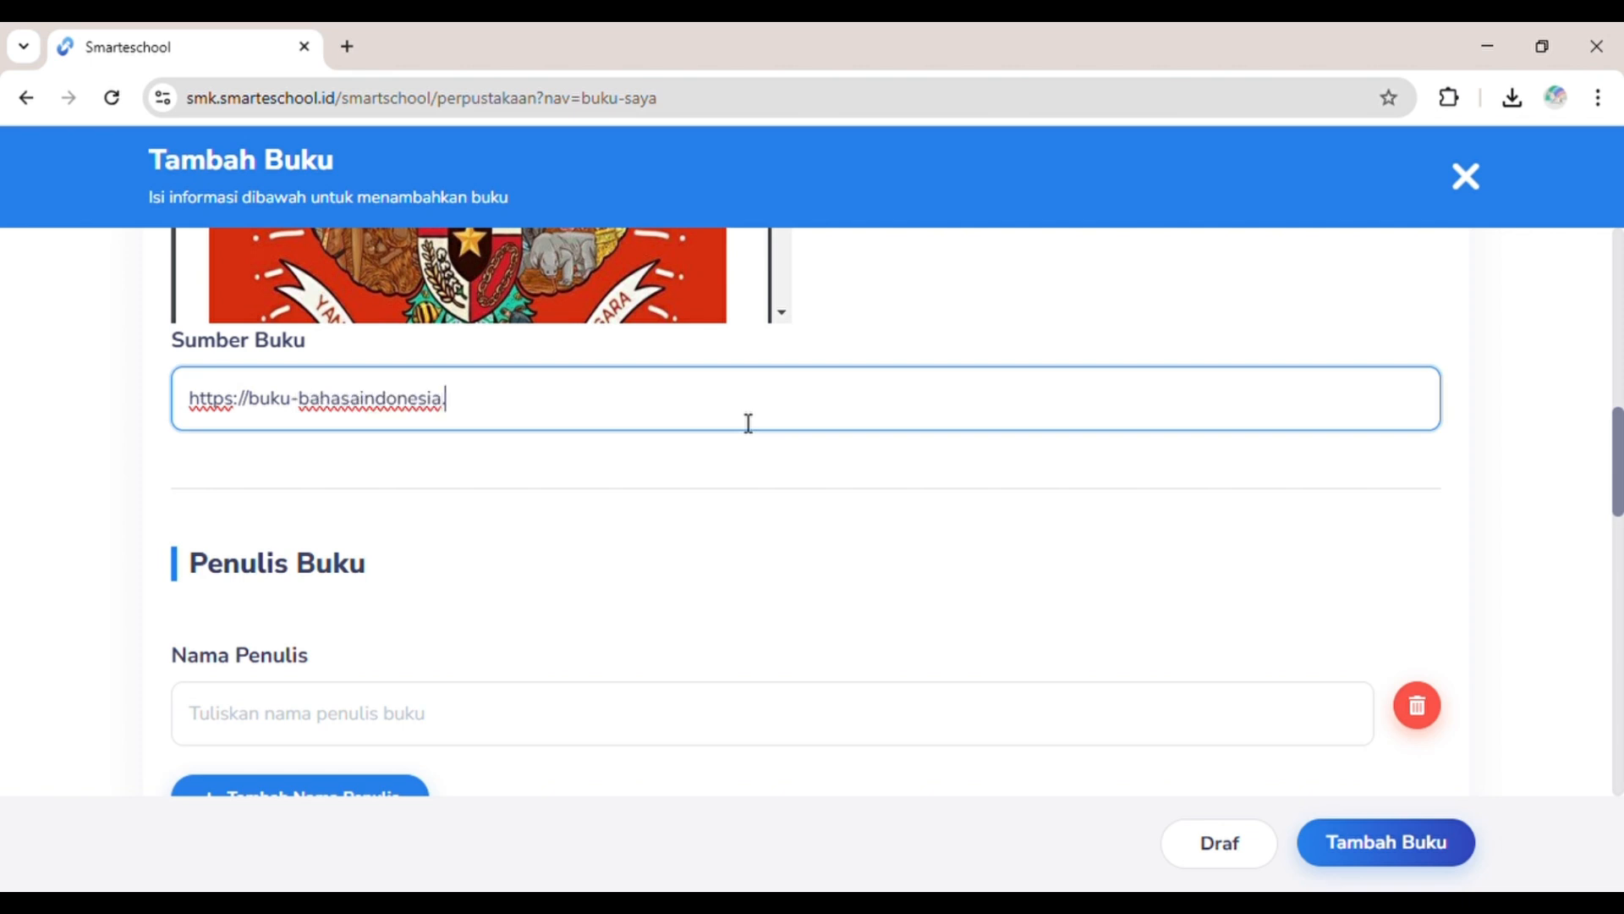
type("/")
Step: Enter the author's name in Nama Penulis
left_click(374, 727)
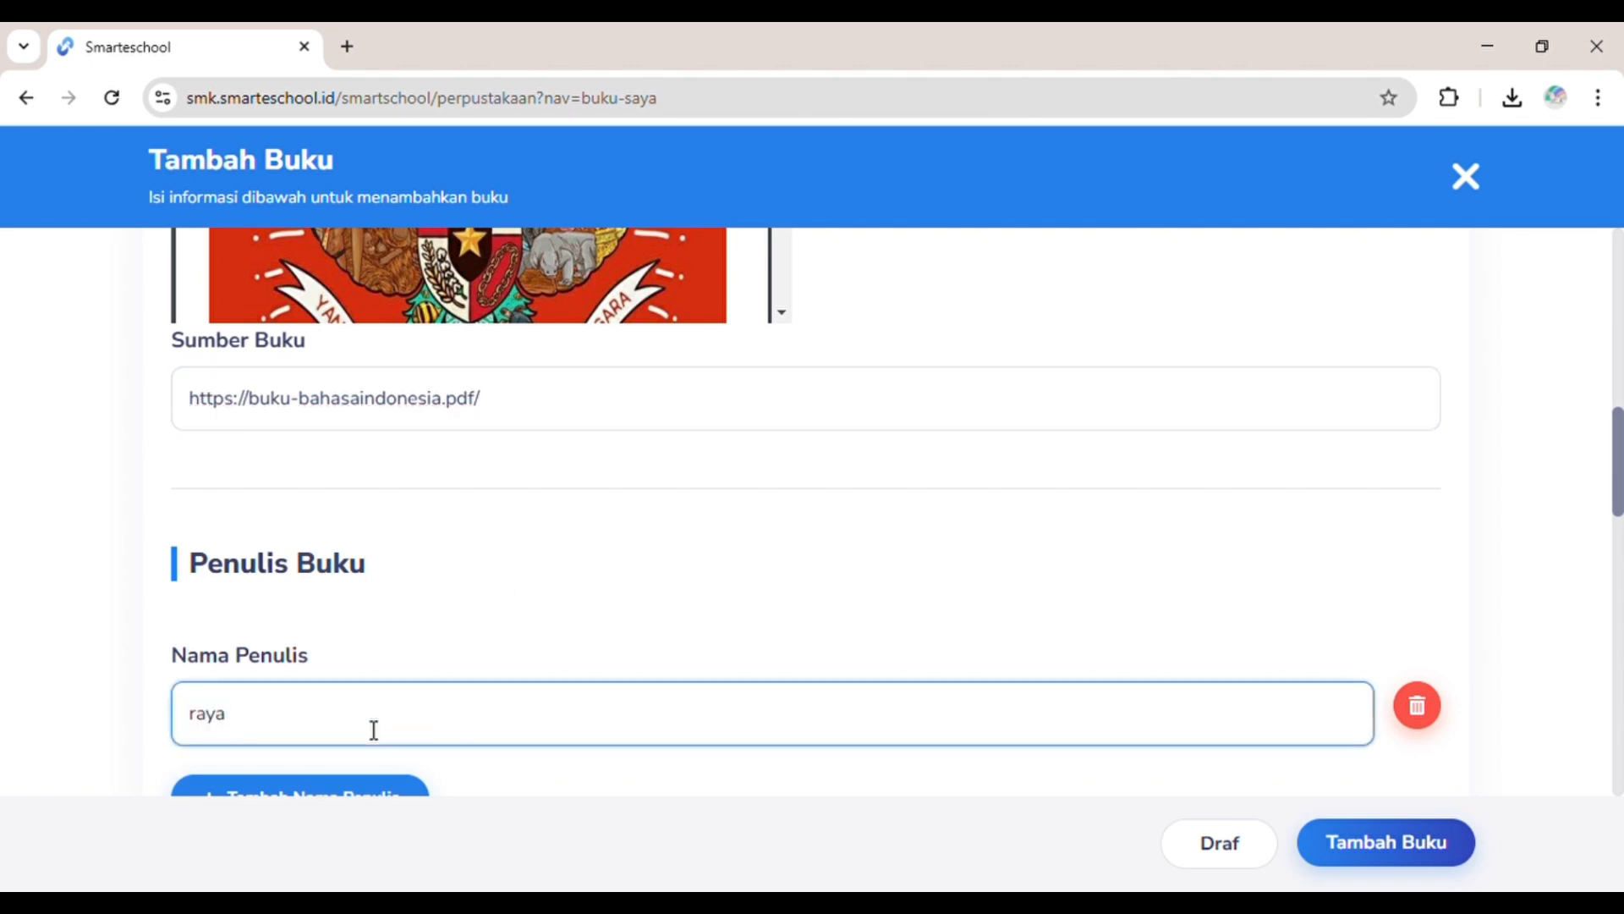
scroll(374, 729, "down", 5)
scroll(380, 479, "down", 1)
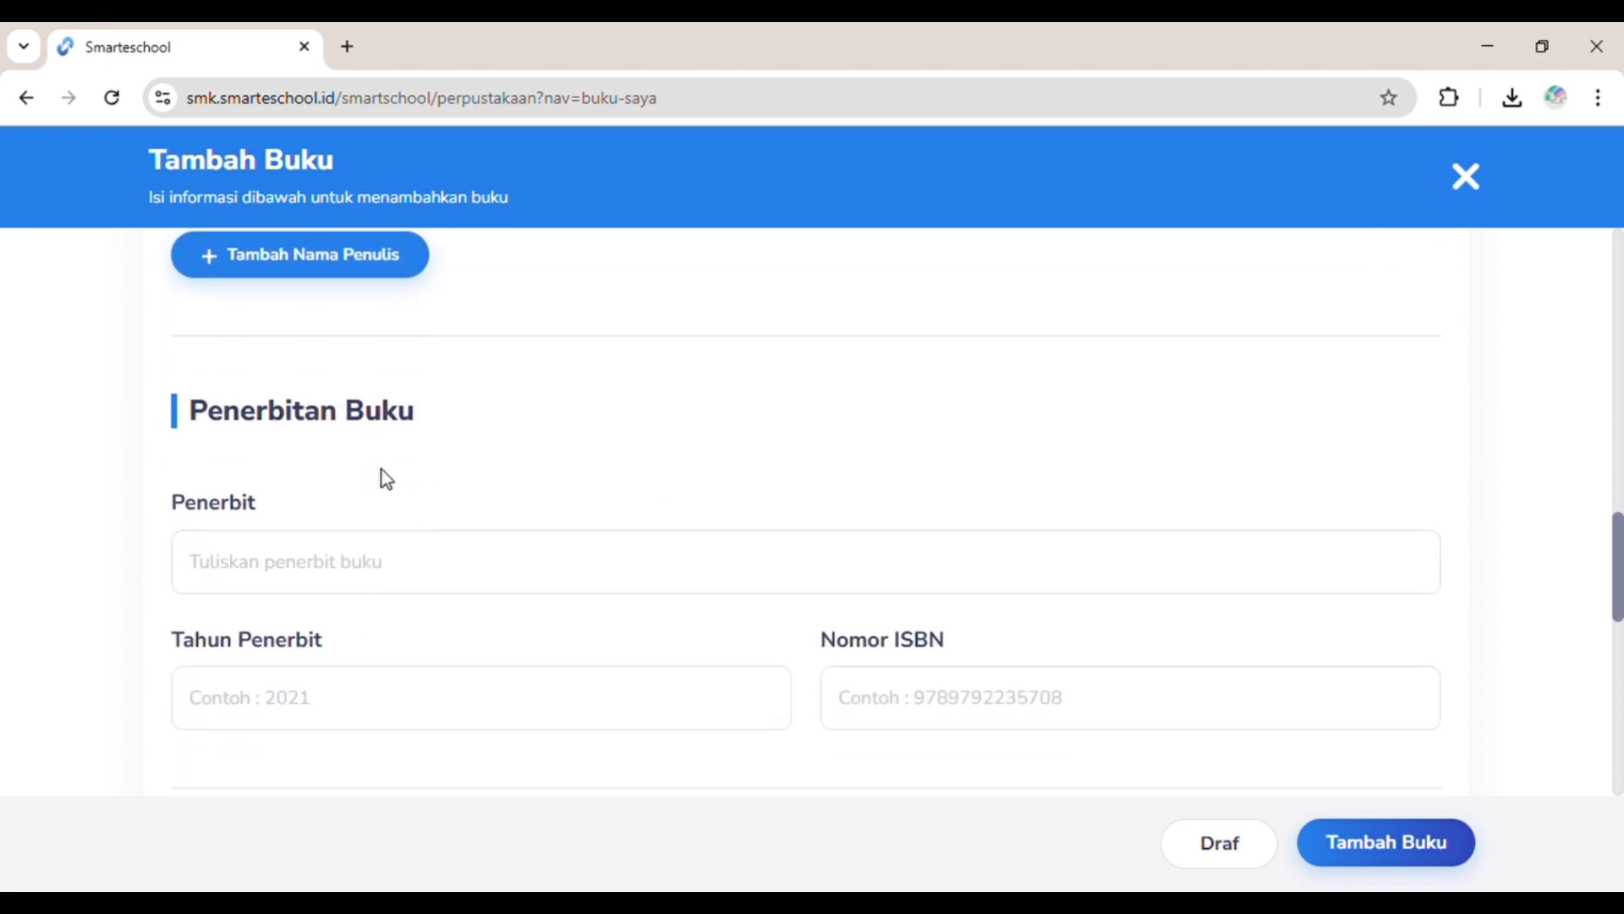
scroll(387, 479, "down", 1)
left_click(385, 480)
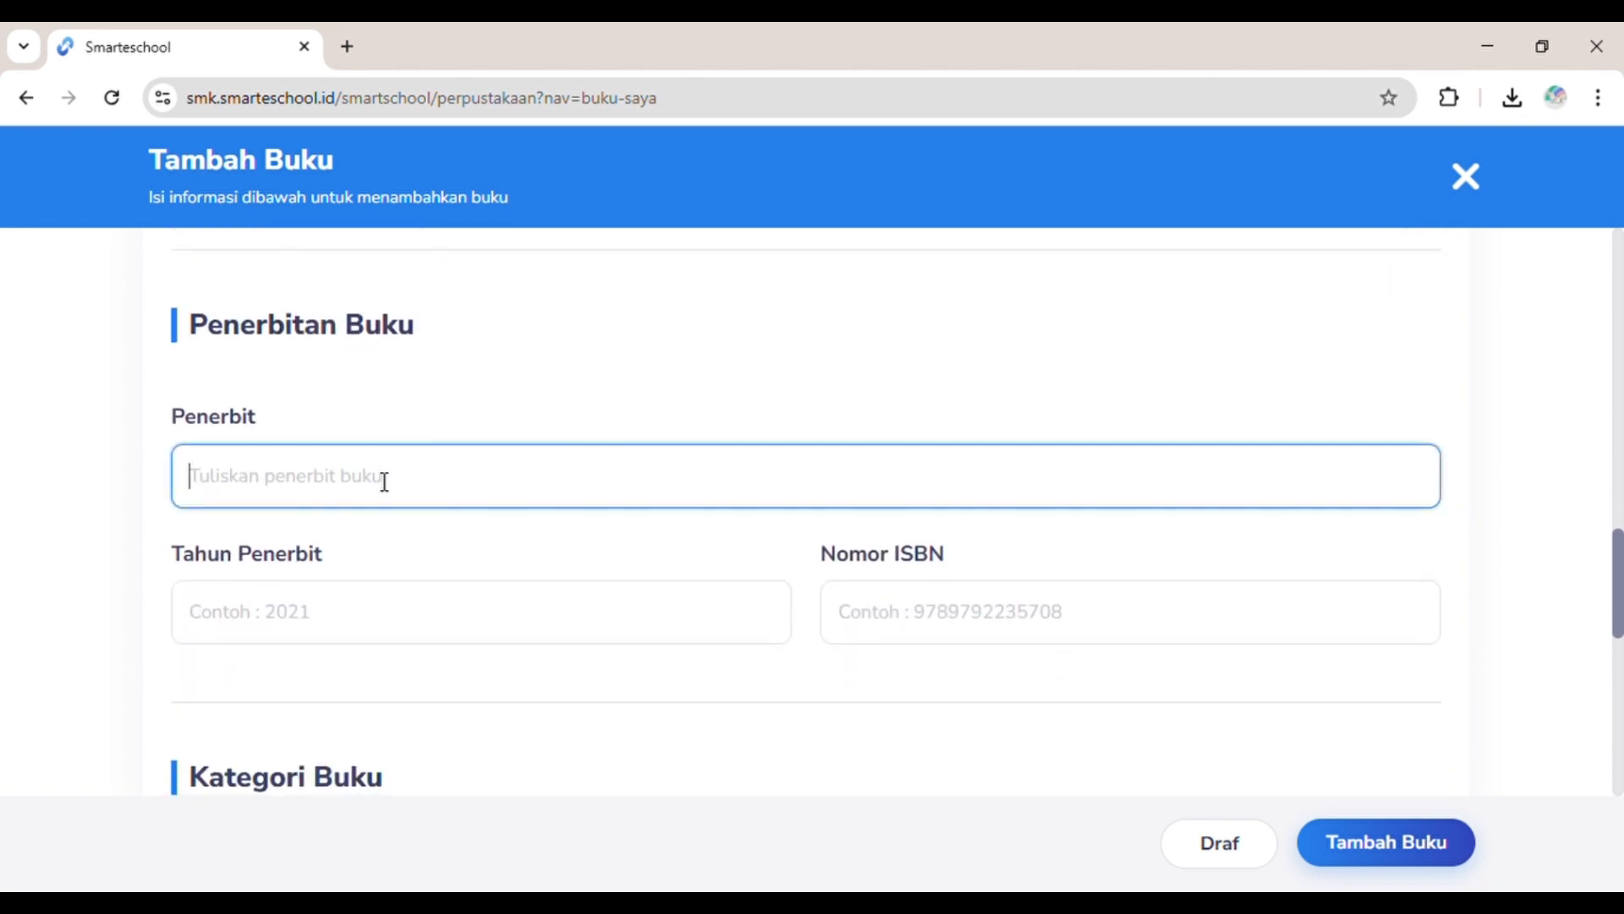
type("nusantara")
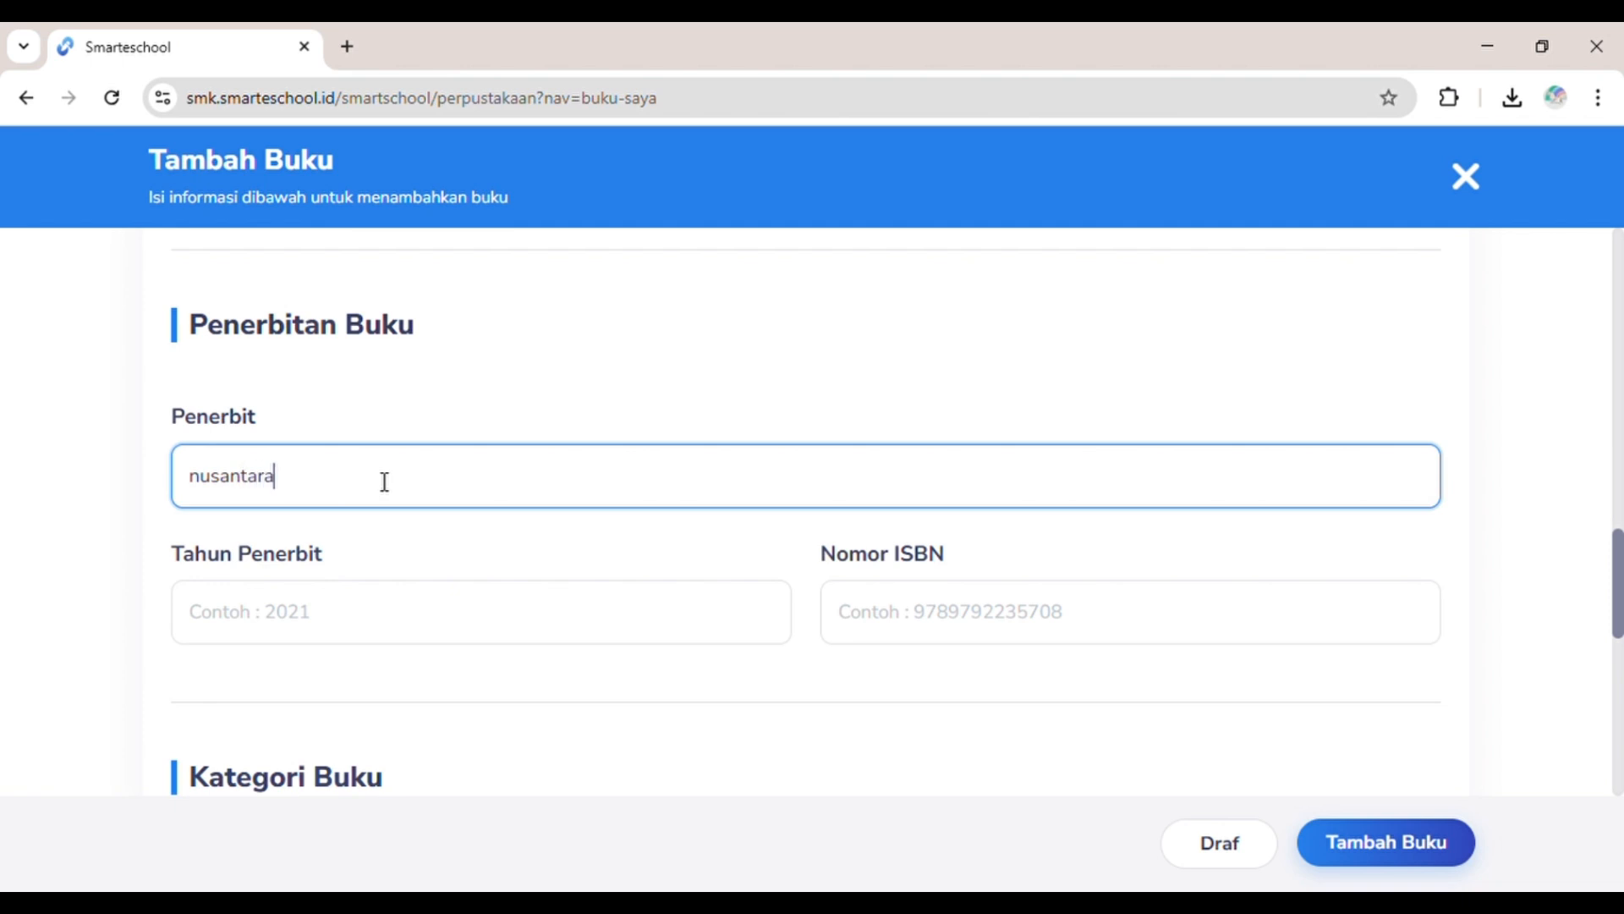
left_click(321, 602)
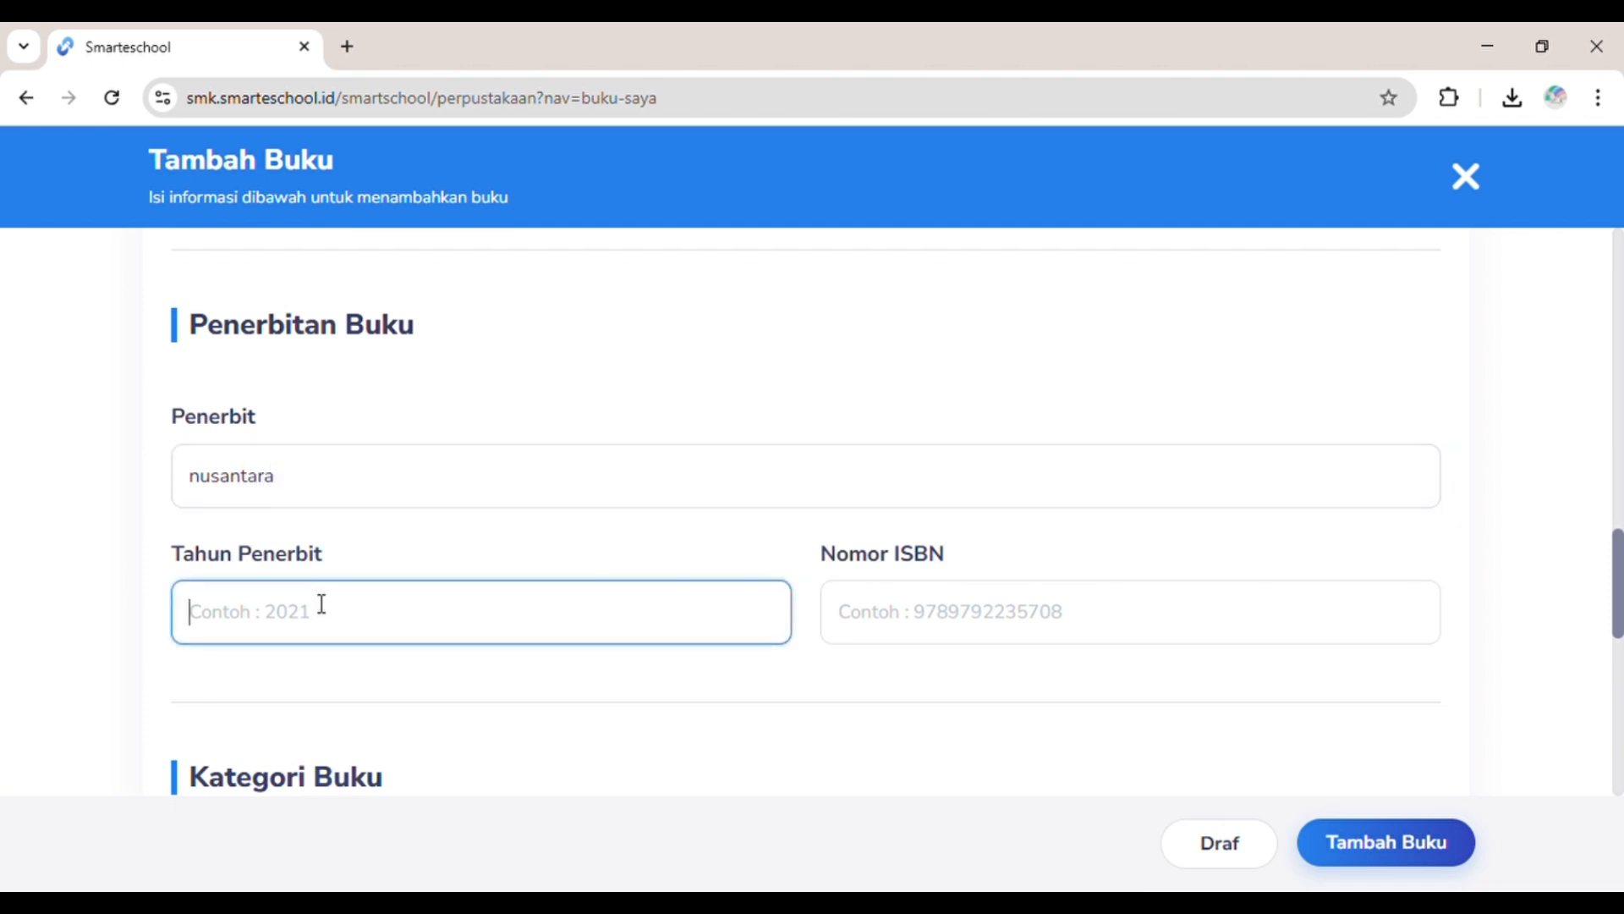
type("2025")
left_click(987, 628)
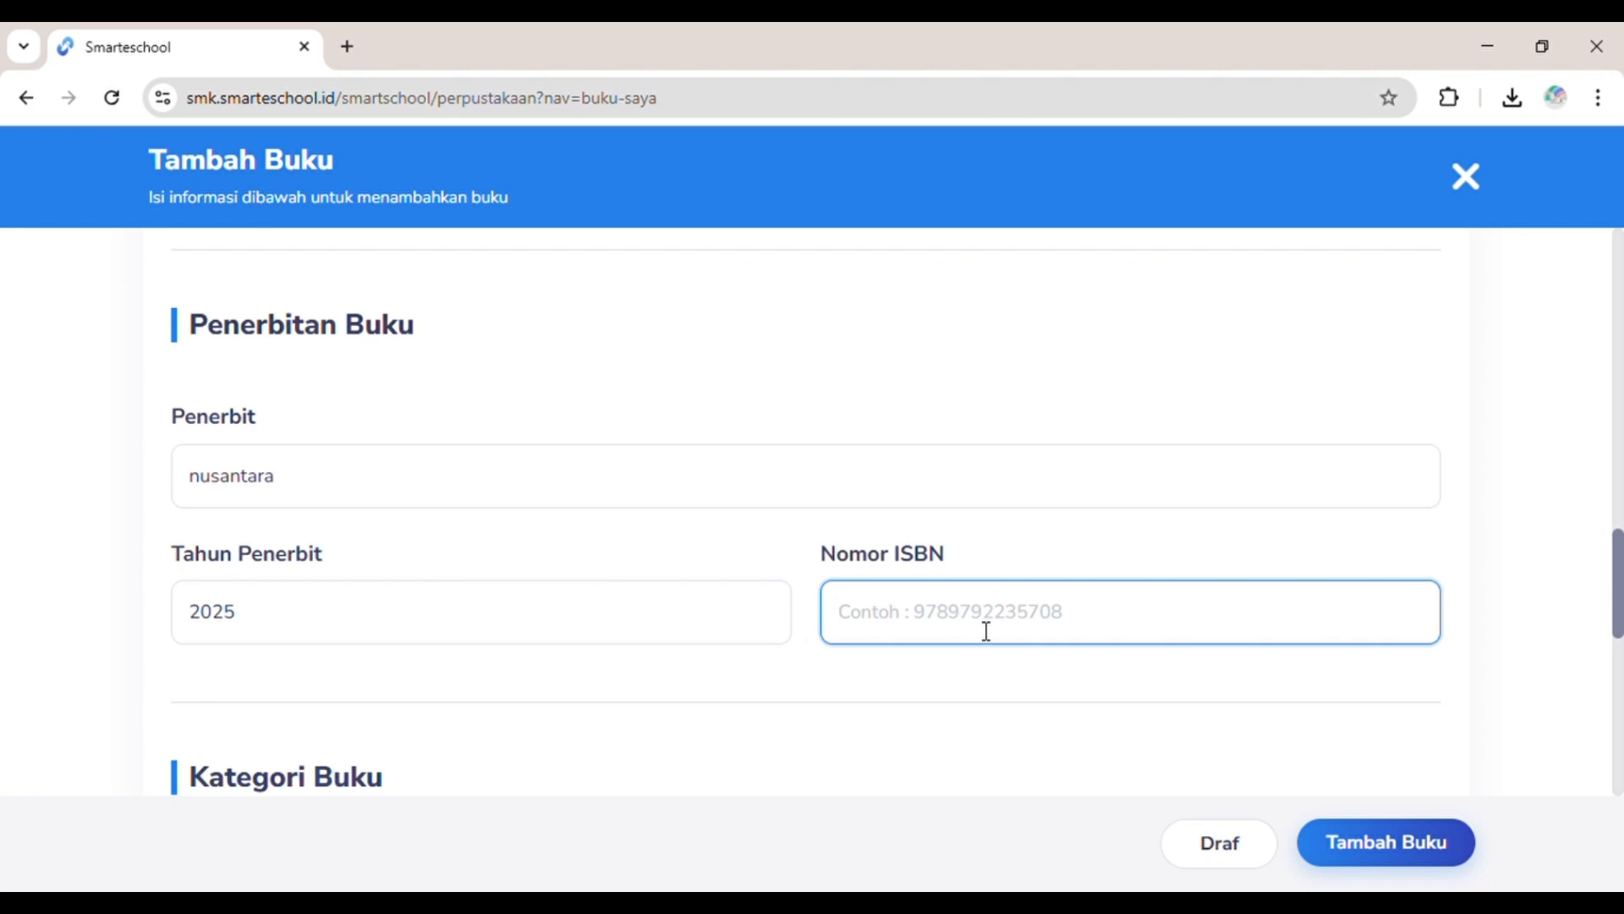
type("978")
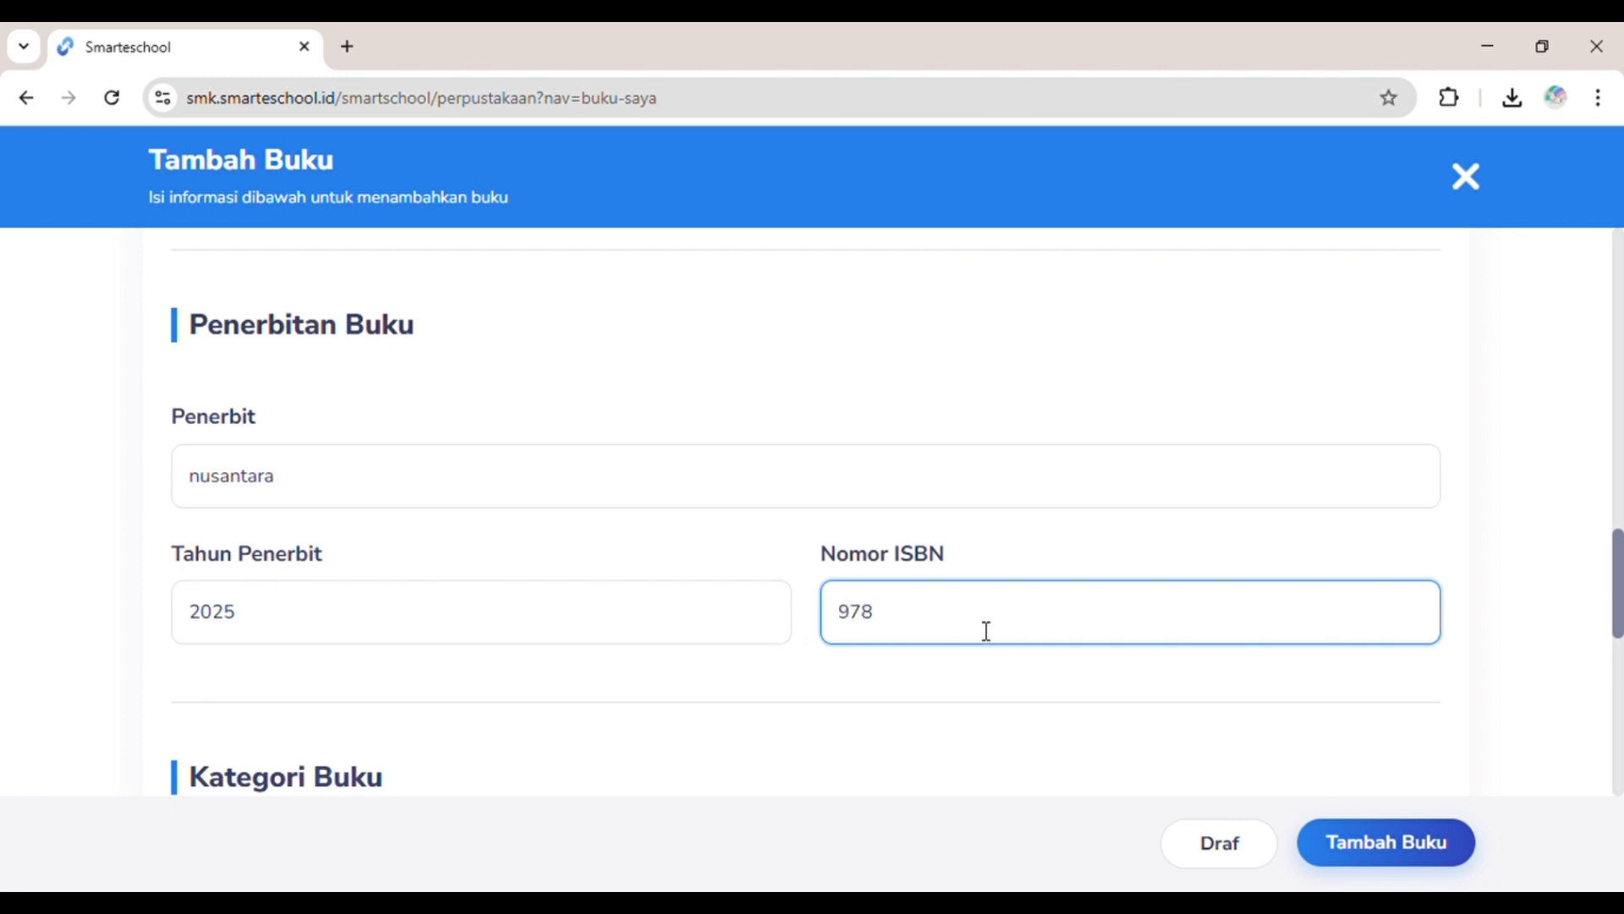
type("602134567")
key("BackSpace")
type("4")
scroll(975, 626, "down", 3)
Step: Set subject BAHASA INDONESIA, tags Komunikasi, Ejaan, Koasakata, and shelf number 12
left_click(529, 648)
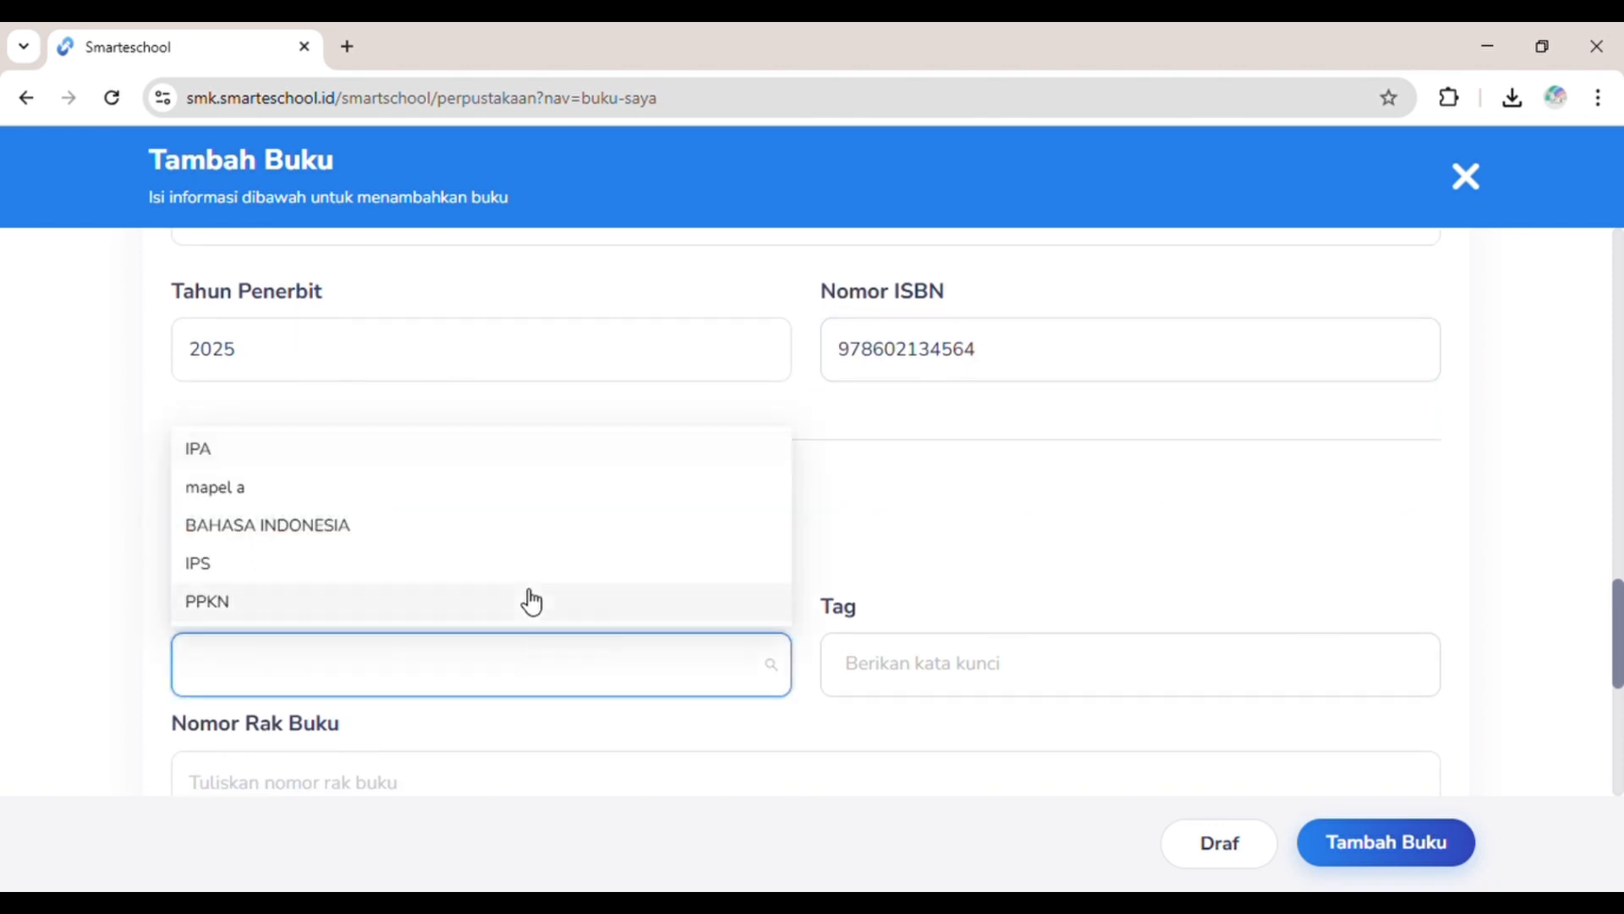
left_click(533, 525)
scroll(526, 541, "down", 2)
left_click(916, 508)
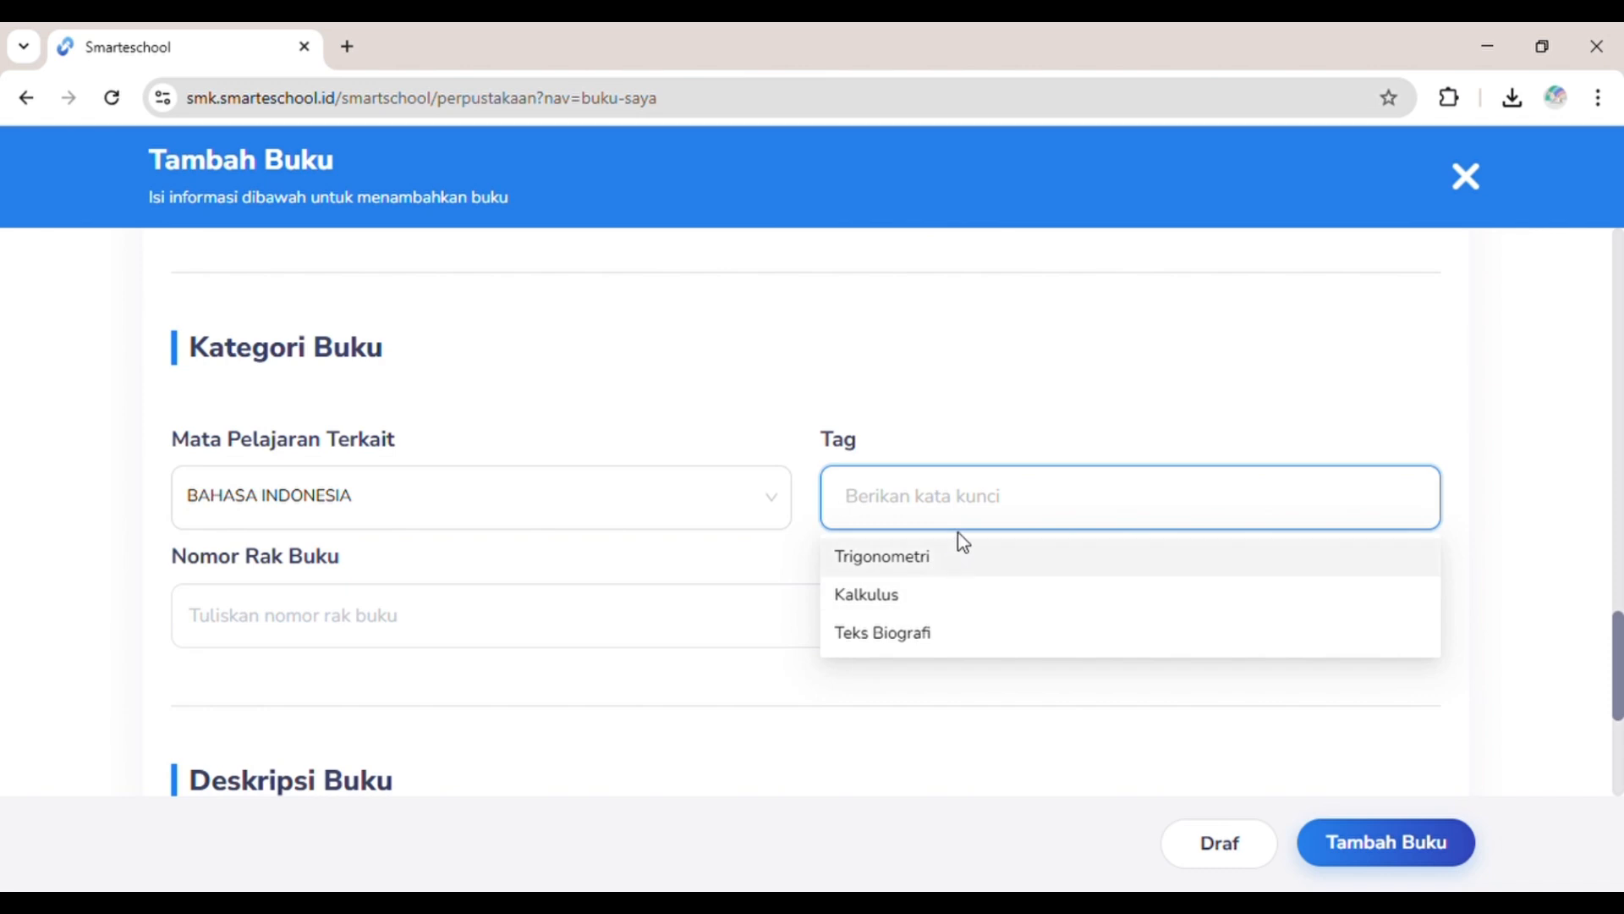
type("Komunikasi,")
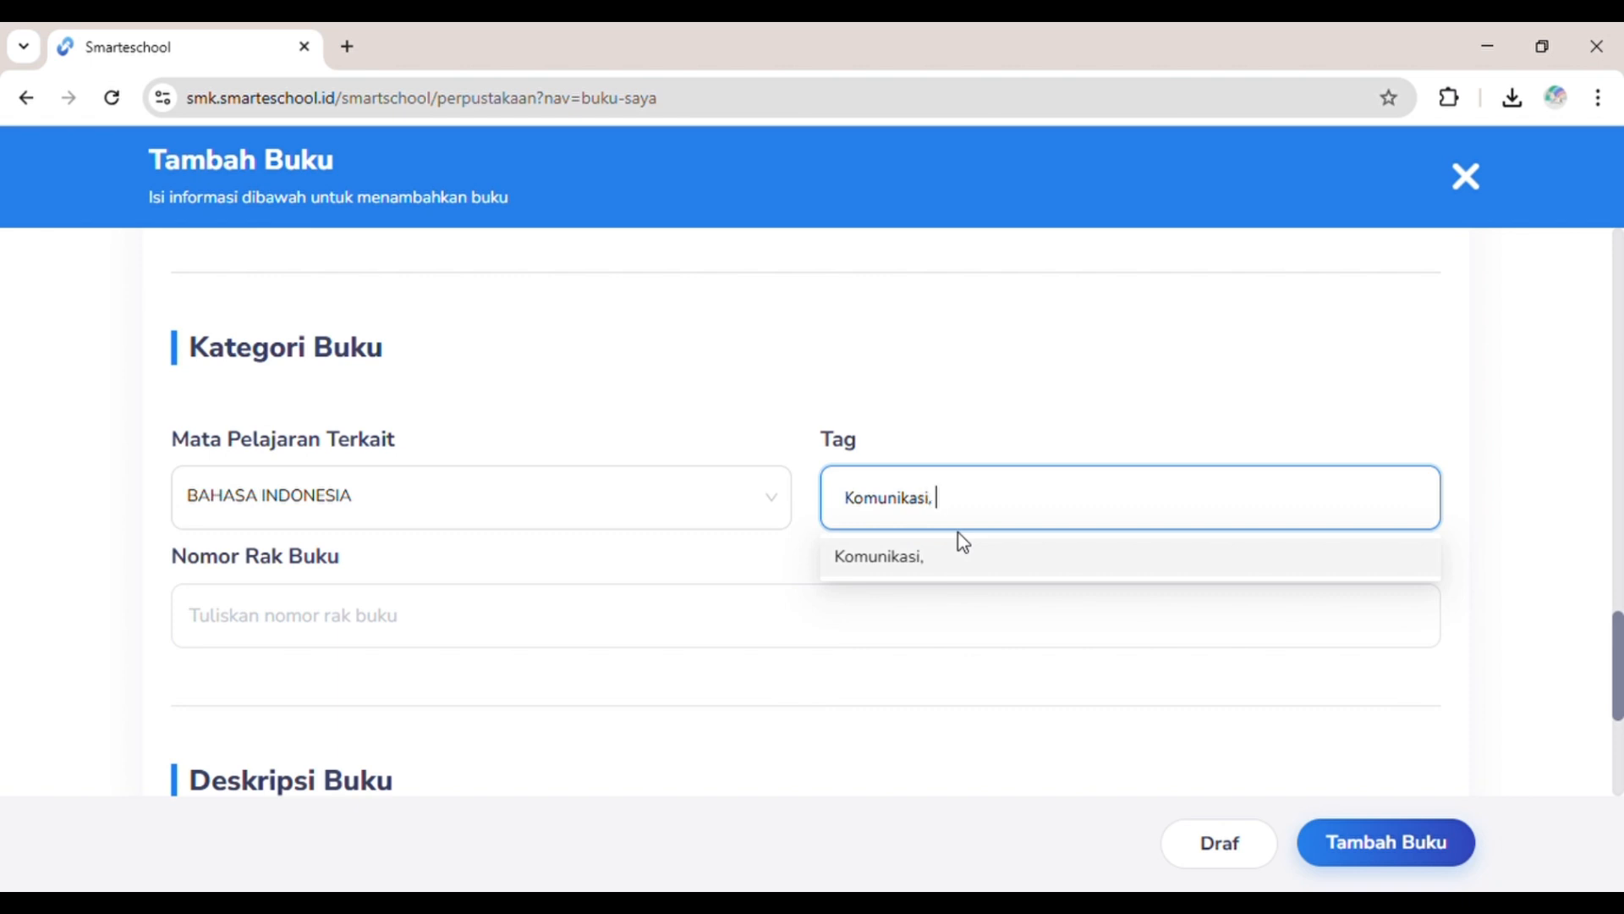
type(" Ejaan, Koasakata")
left_click(646, 629)
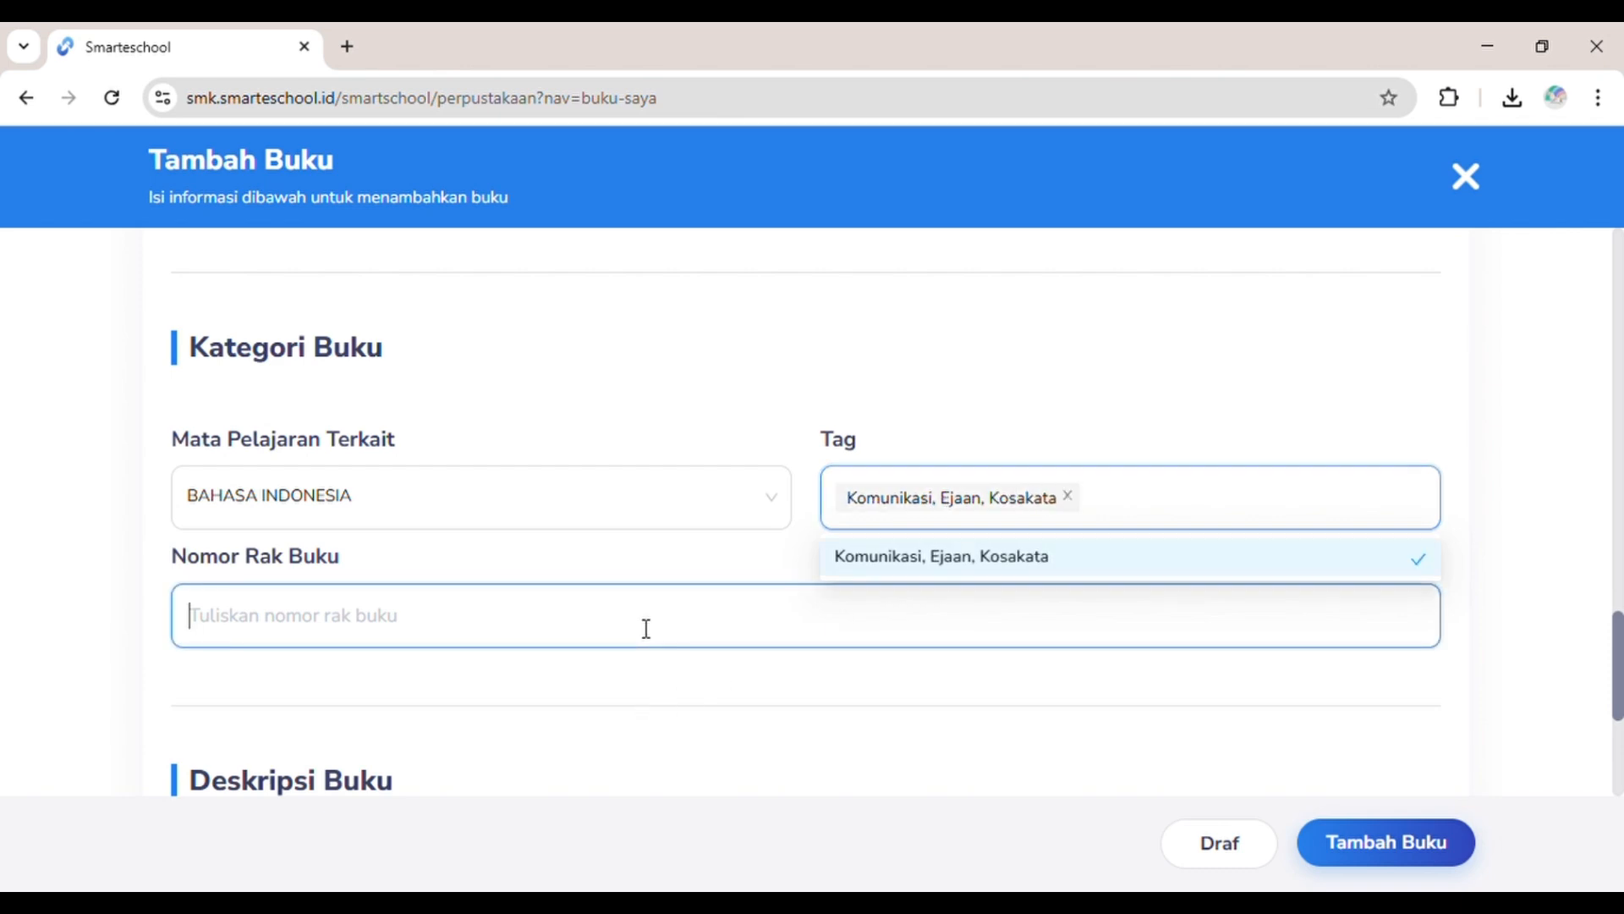
type("12b")
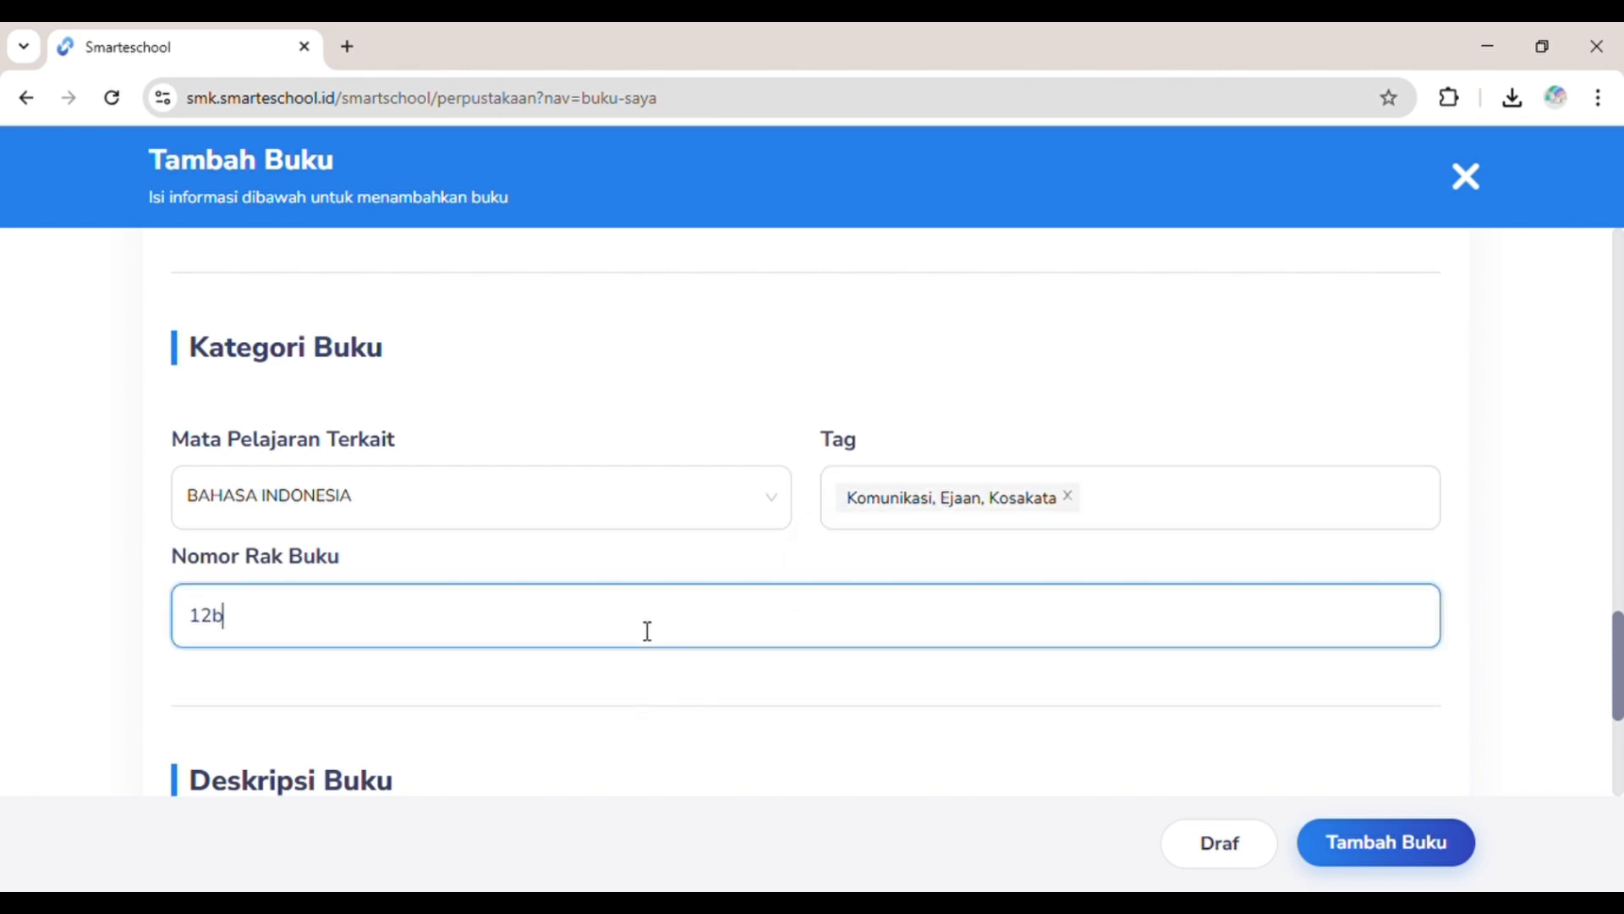
scroll(647, 630, "down", 4)
Step: Paste the prepared description and add the book to the library
left_click(632, 653)
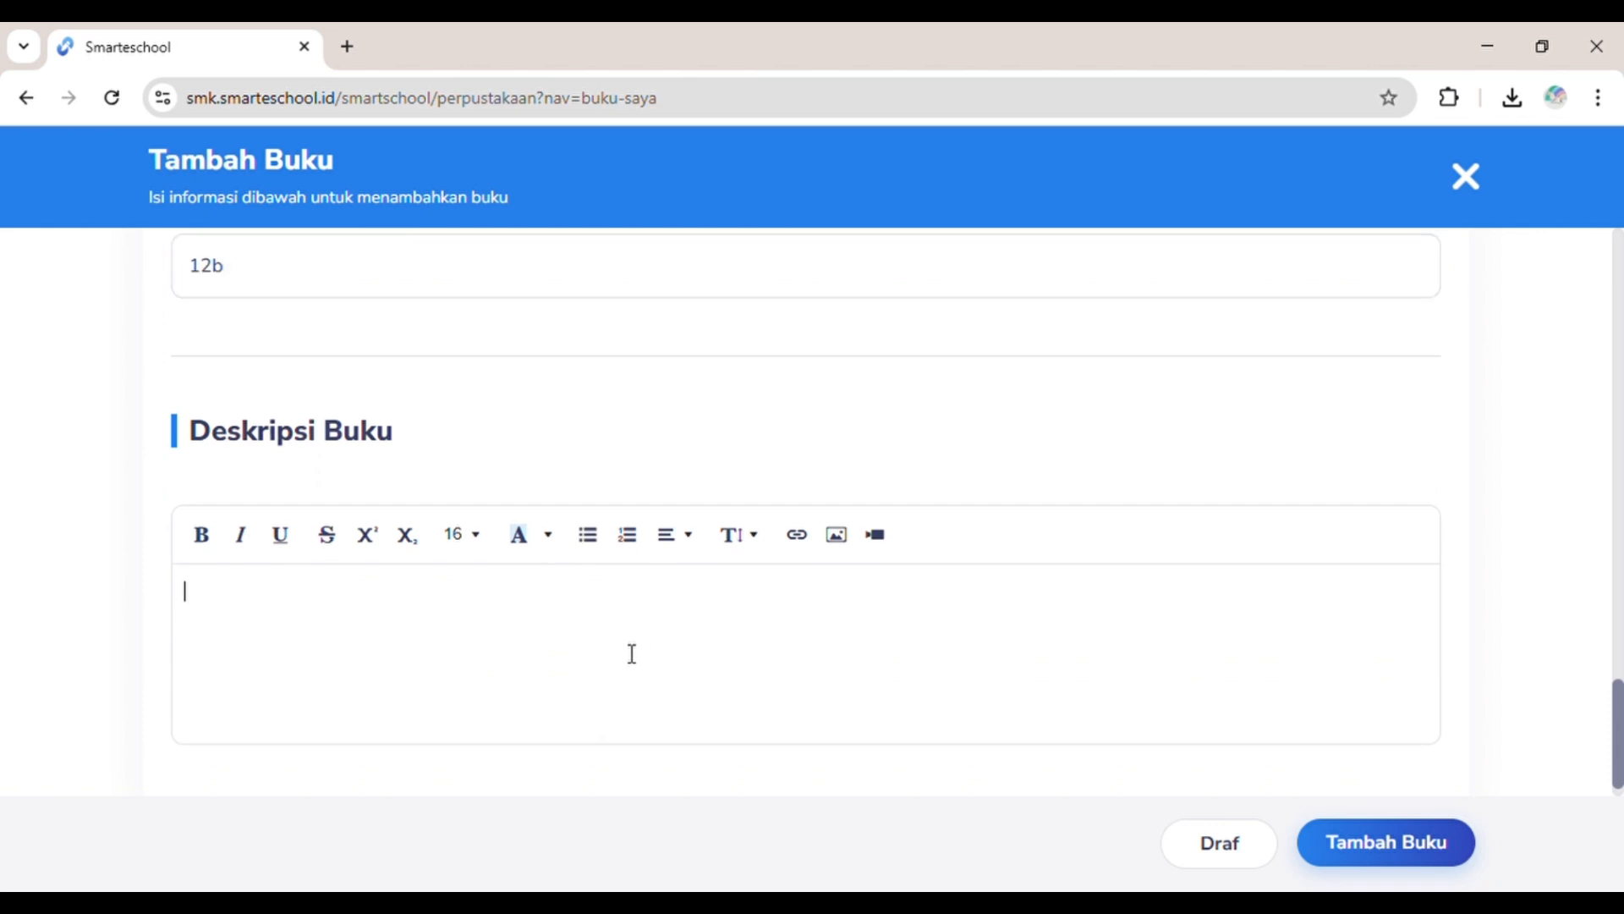
type("Buku ini menyajikan pemahaman mendalam tentang Bahasa Indonesia, mulai dari tata bahasa, ejaan, hingga perkembangan kosakata di era modern. Cocok untuk siswa, mahasiswa, dan siapa saja yang ingin meningkatkan keterampilan berbahasa secara efektif.")
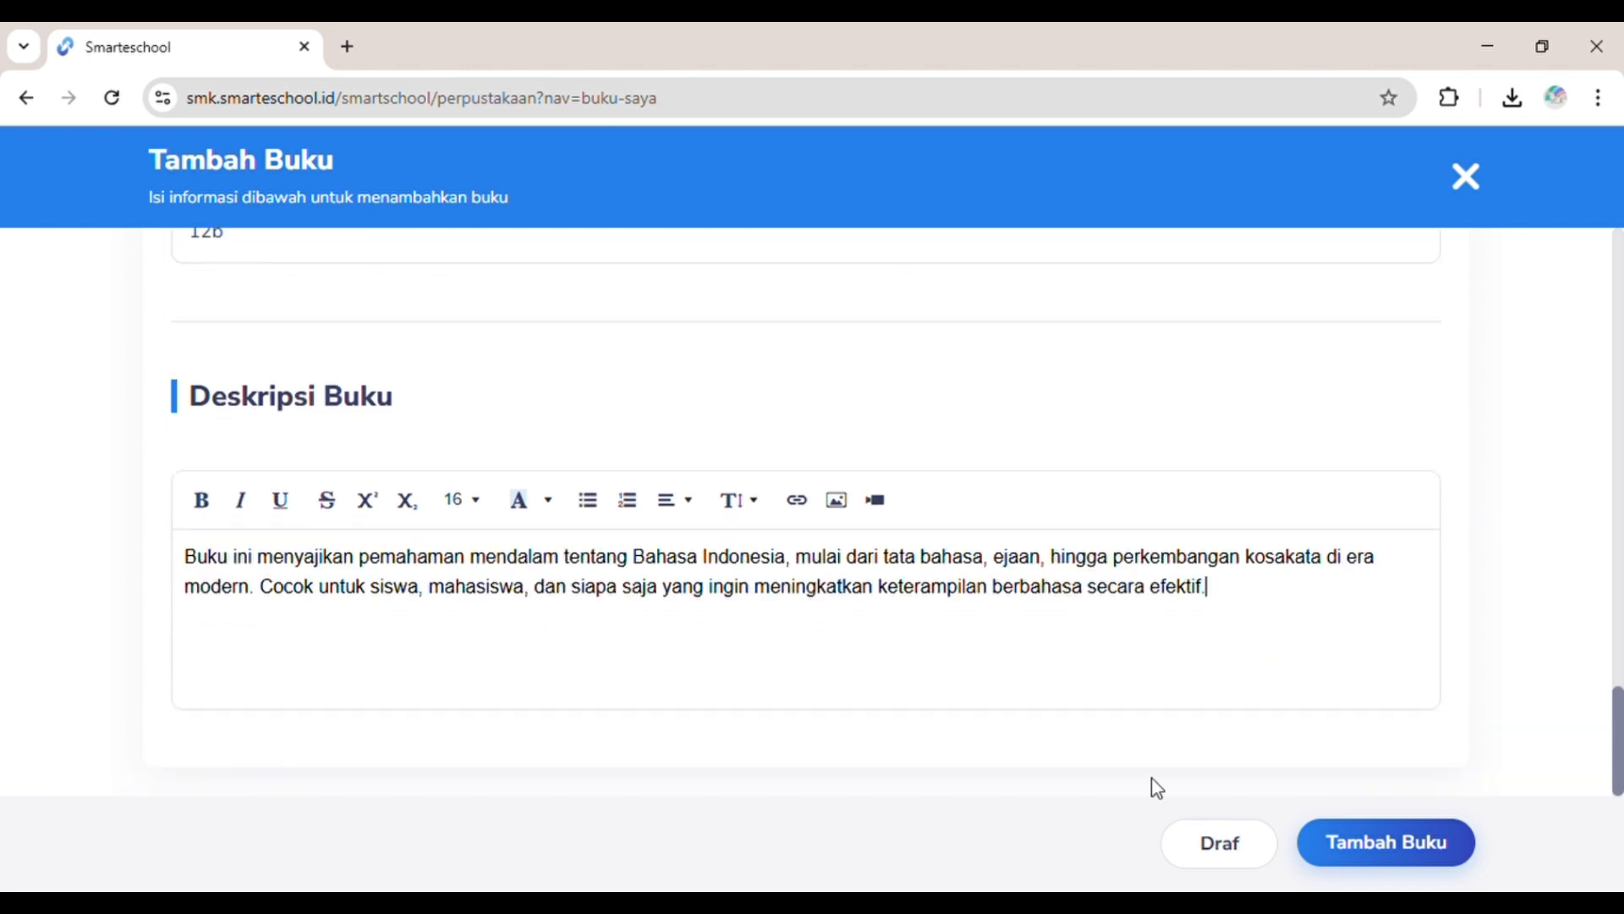
left_click(1346, 859)
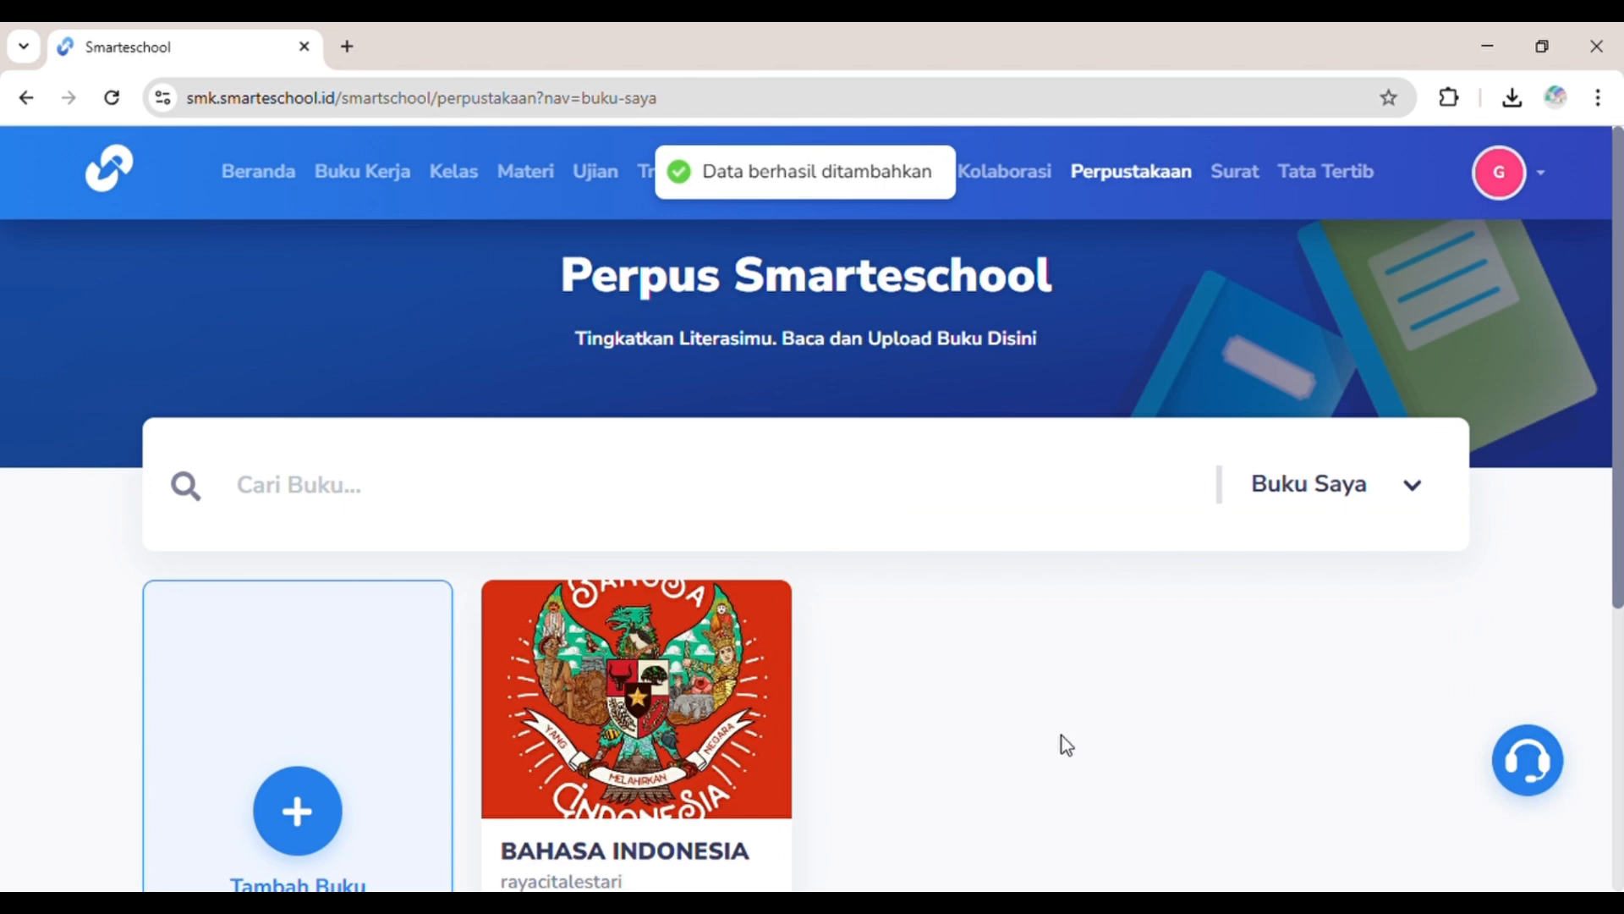
scroll(1064, 743, "down", 4)
scroll(1063, 735, "up", 2)
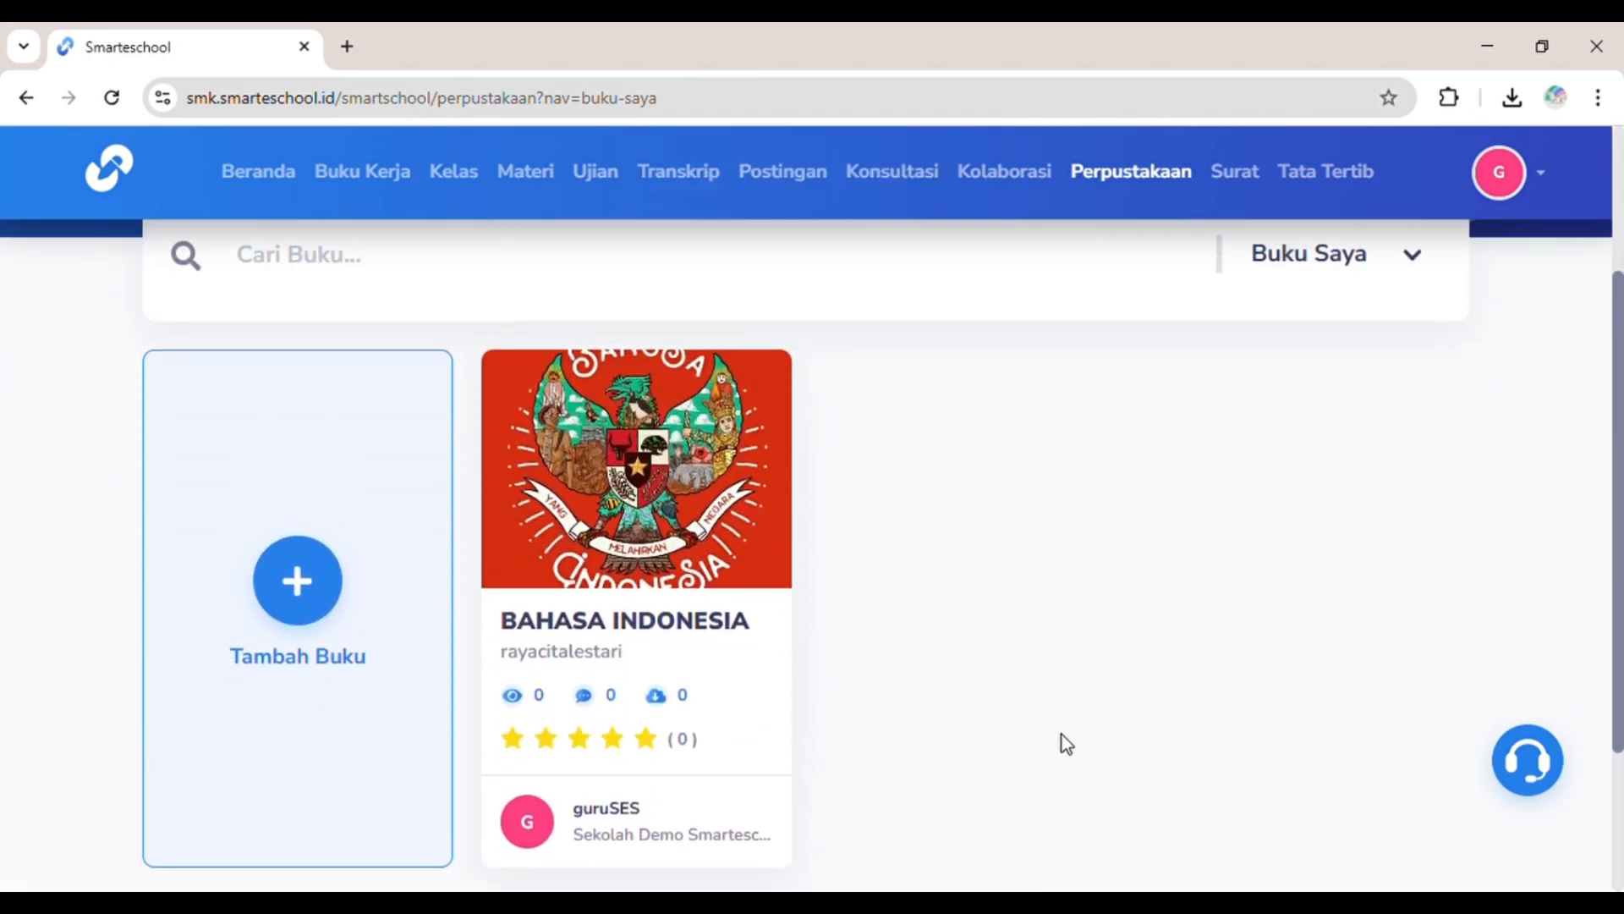
scroll(1063, 734, "down", 1)
Step: Open Tata Tertib Data Siswa, switch to Cari Pelanggar, and browse the student cards showing 0 Poin
scroll(1063, 734, "up", 1)
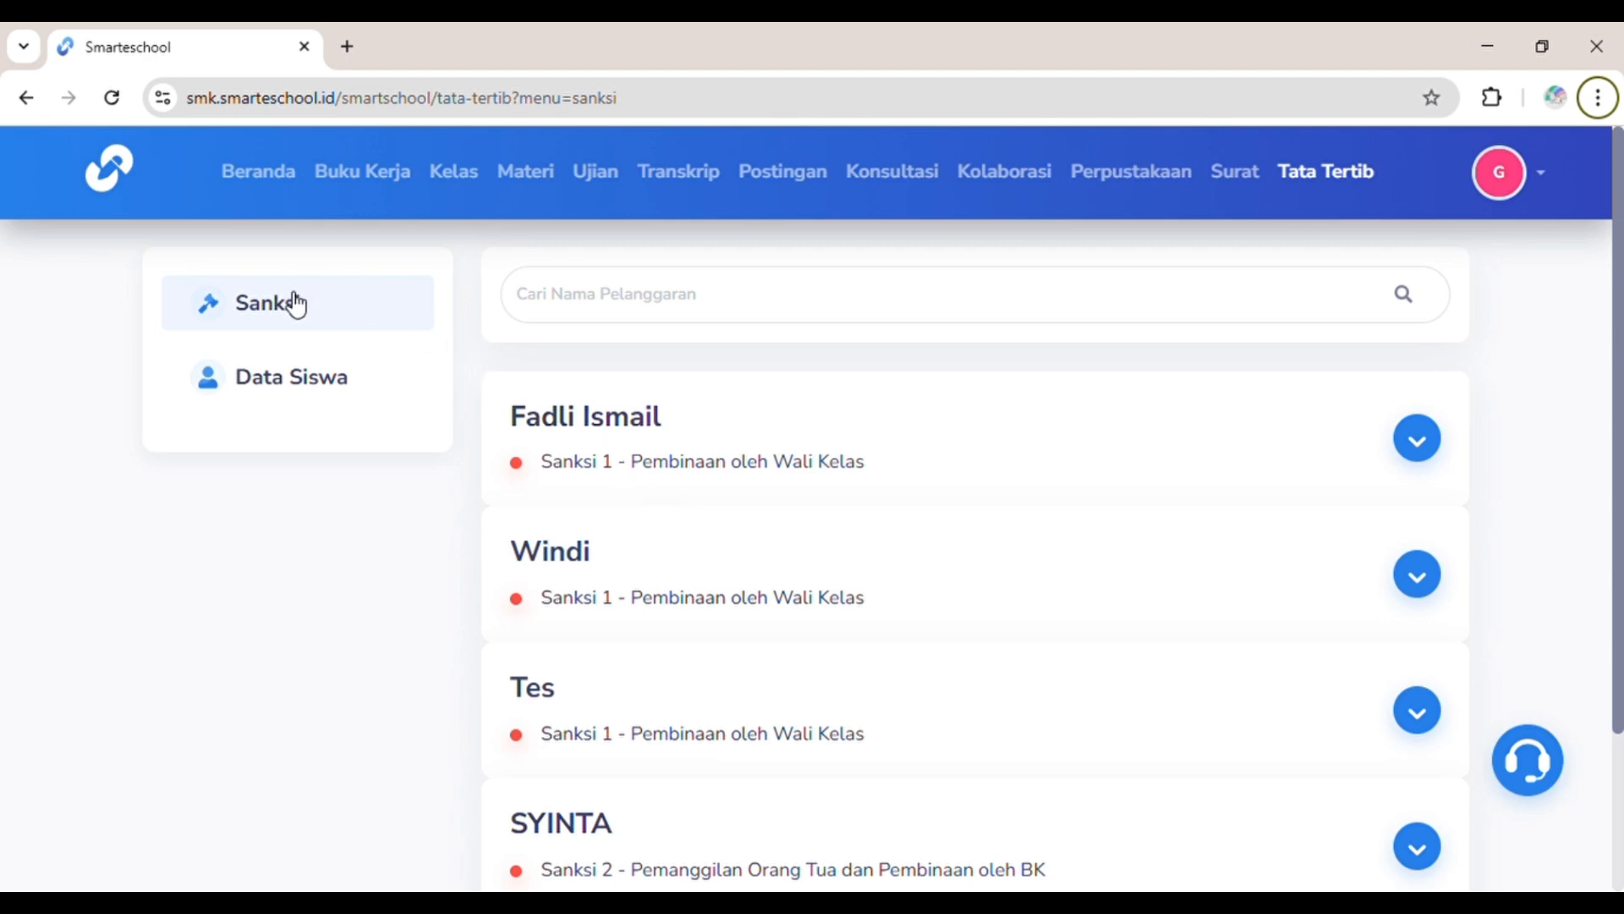
scroll(626, 565, "down", 2)
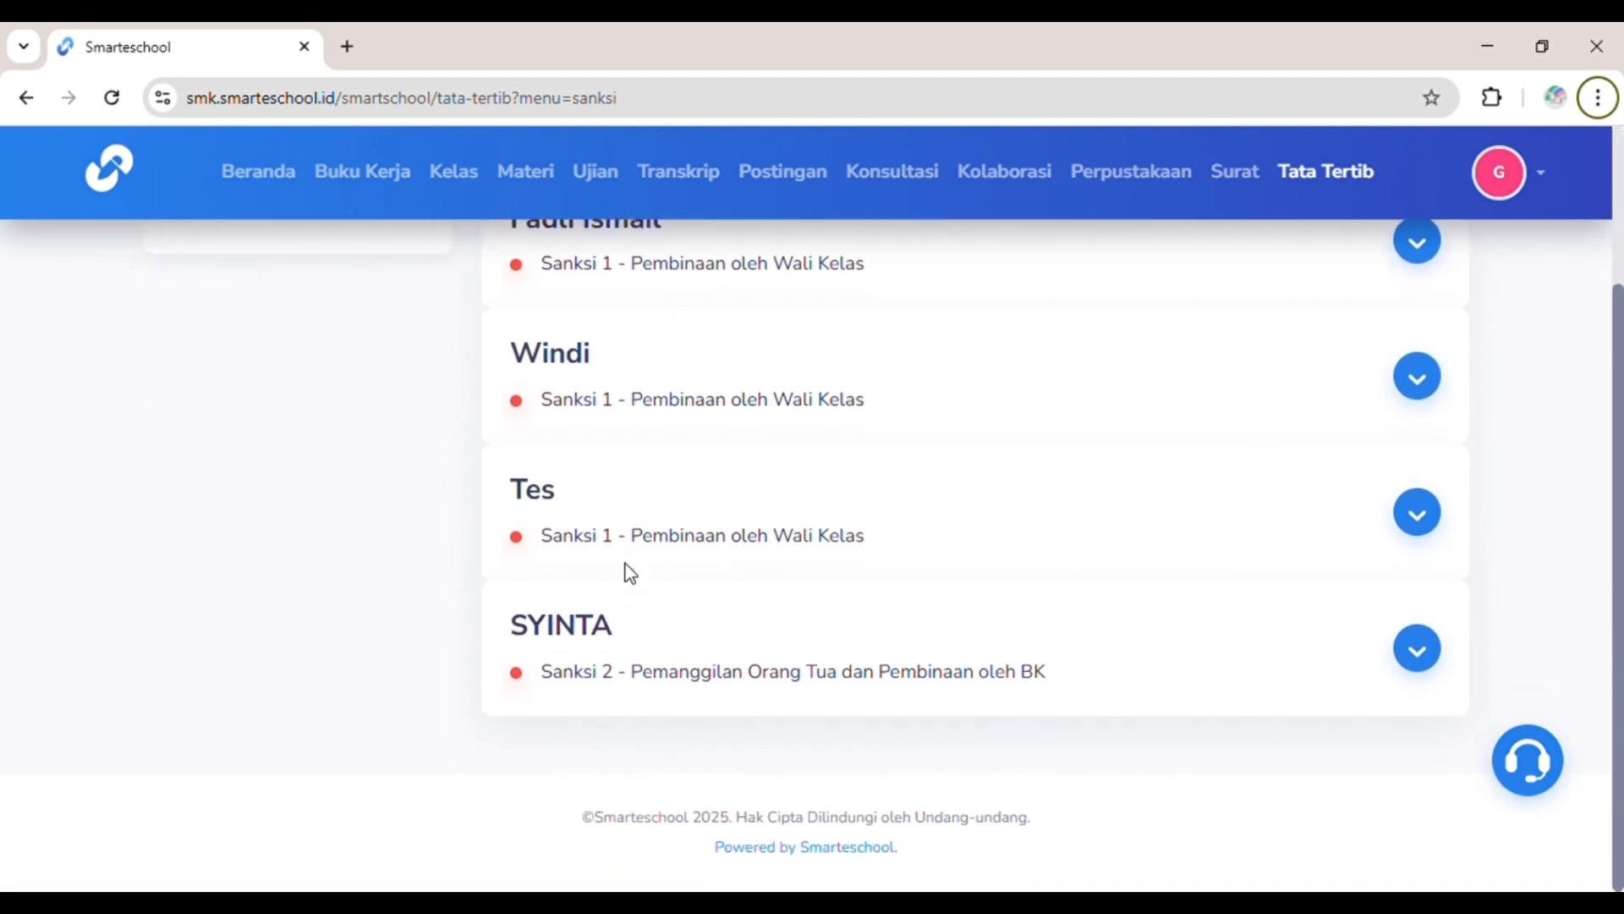
scroll(628, 568, "up", 1)
scroll(629, 571, "up", 1)
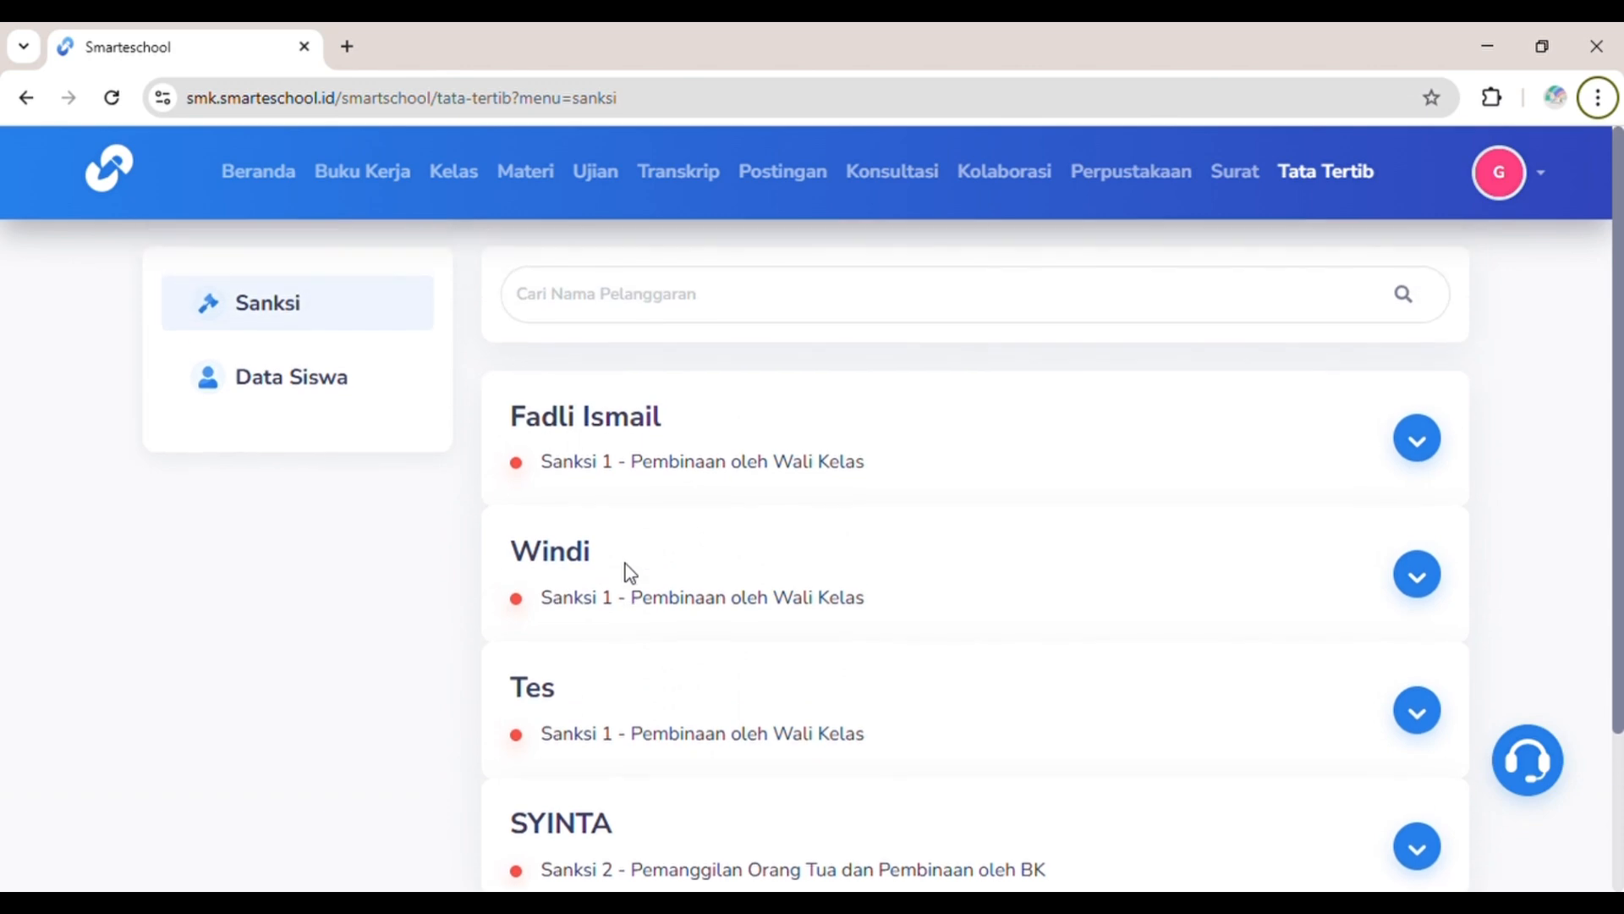
left_click(373, 402)
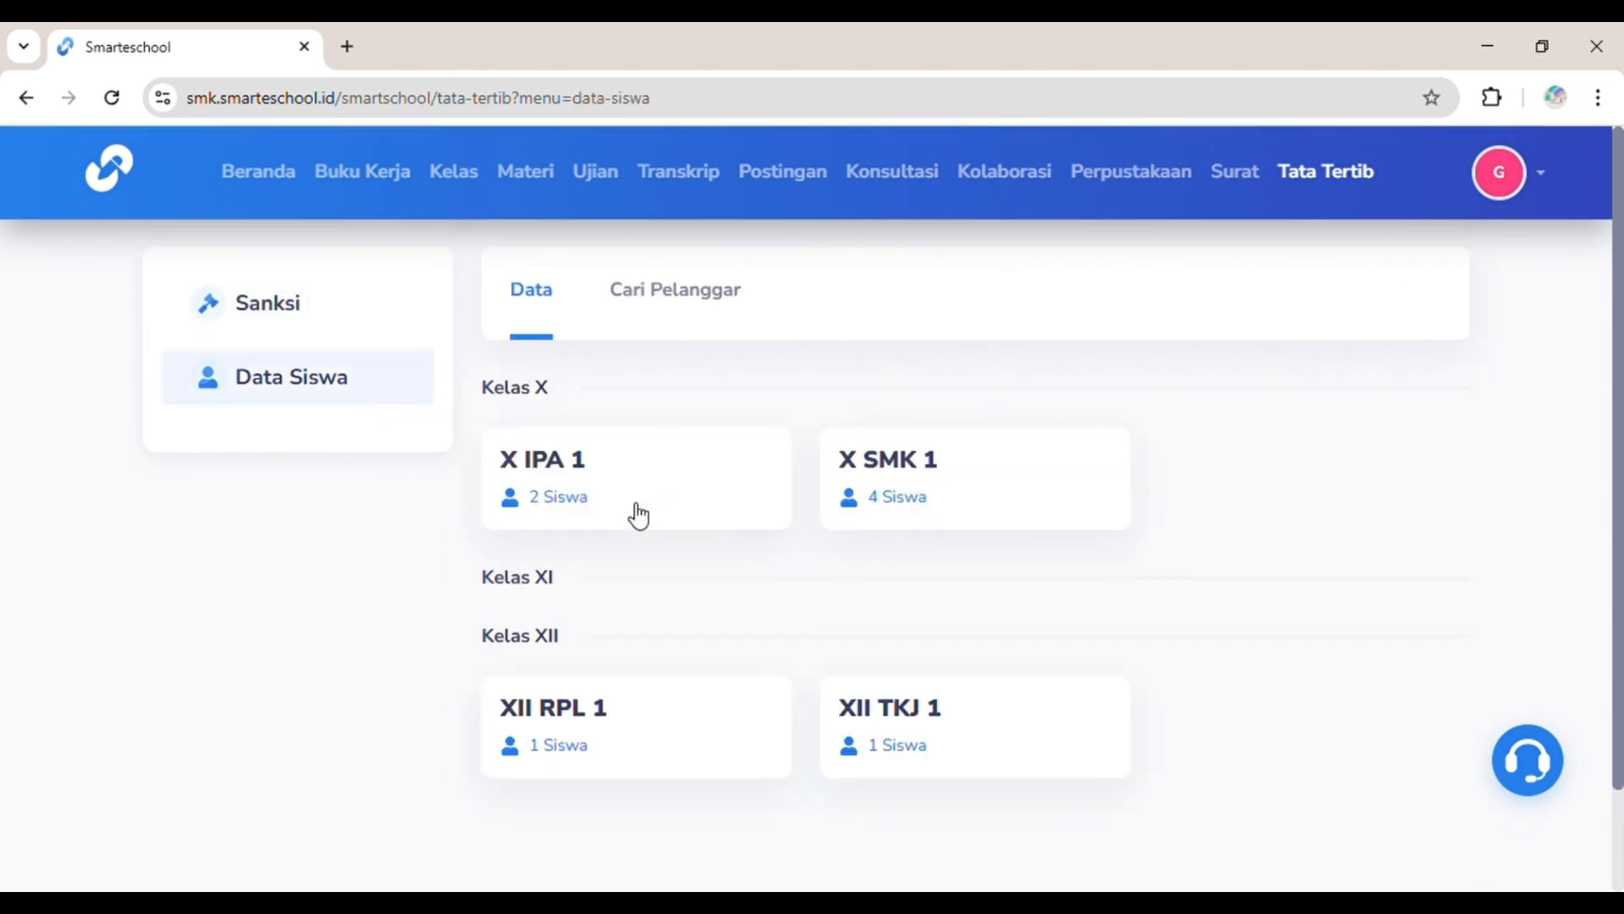
left_click(663, 298)
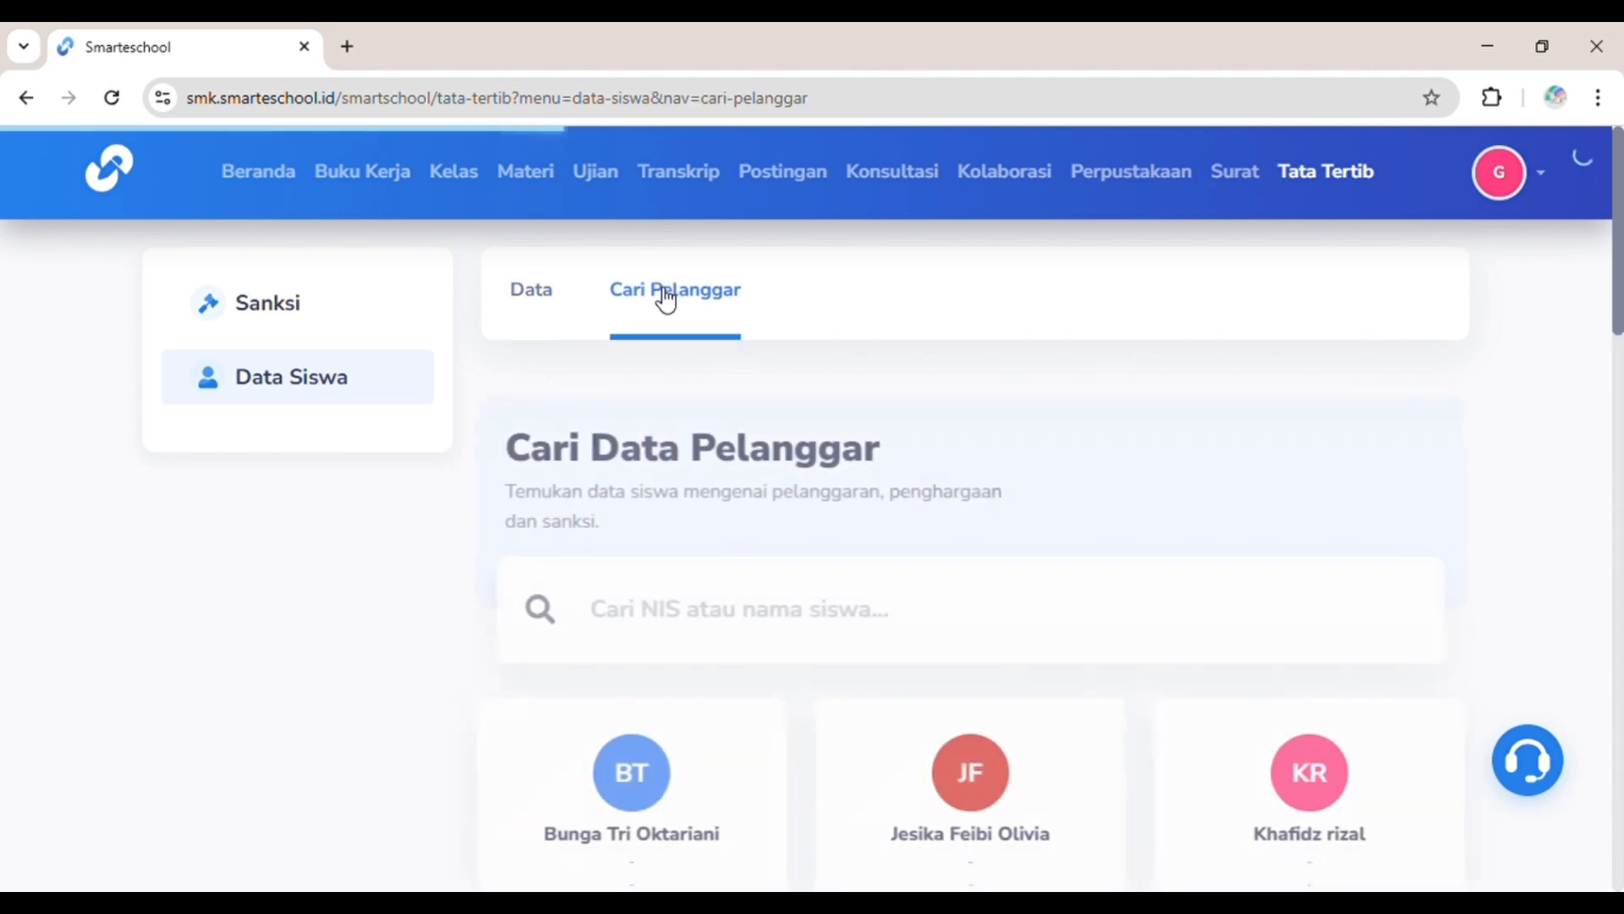
scroll(770, 499, "down", 3)
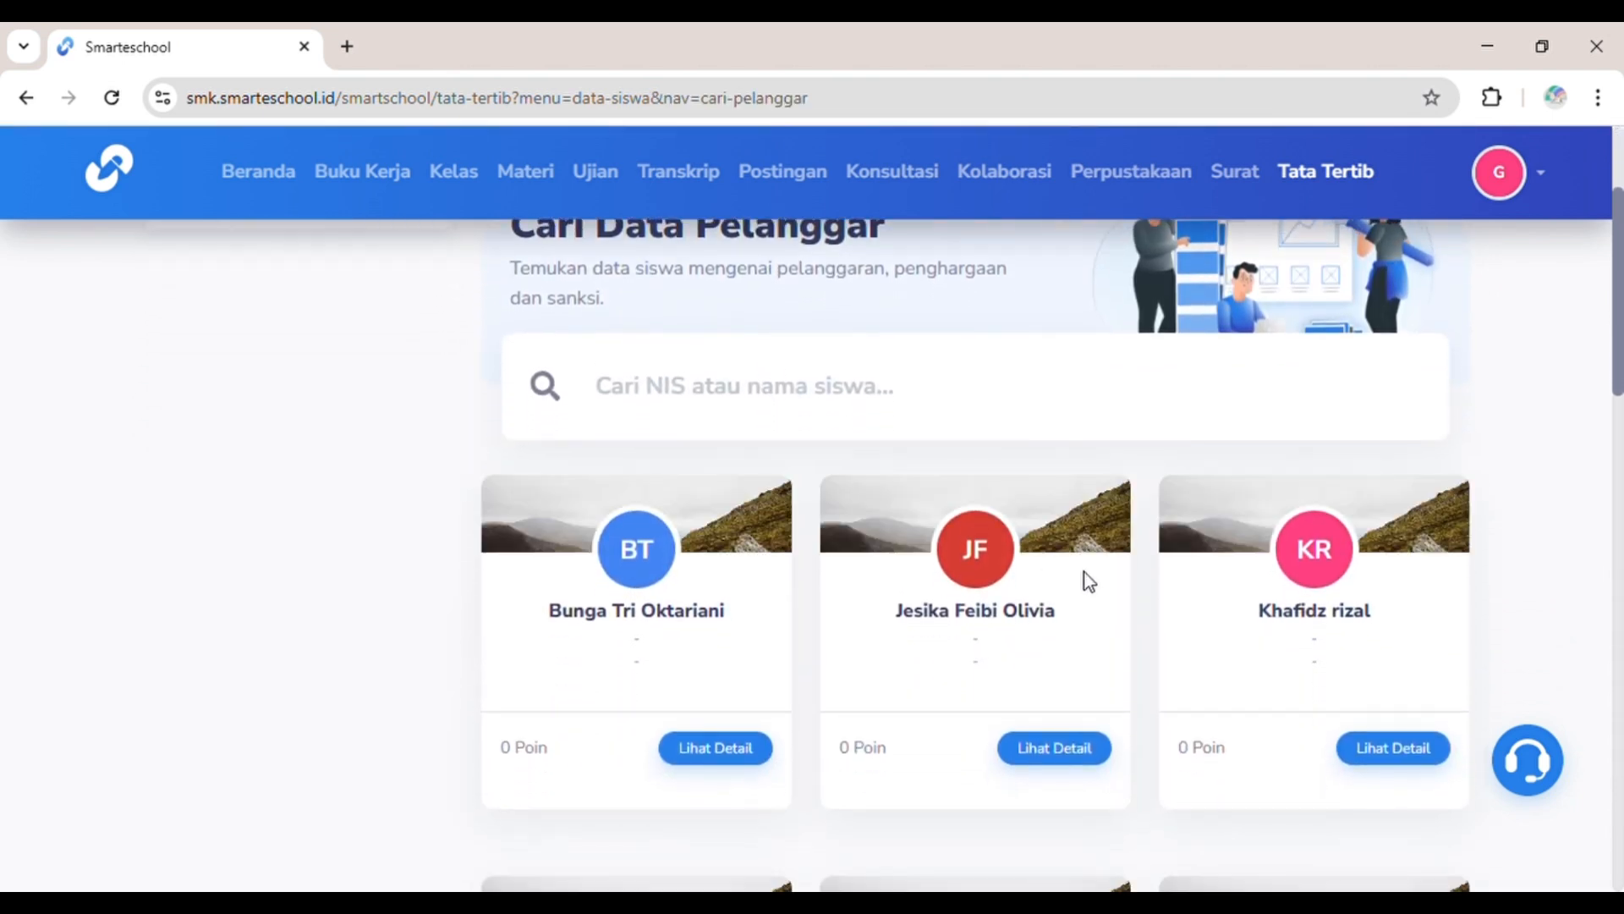
scroll(1088, 580, "down", 1)
scroll(1088, 580, "up", 1)
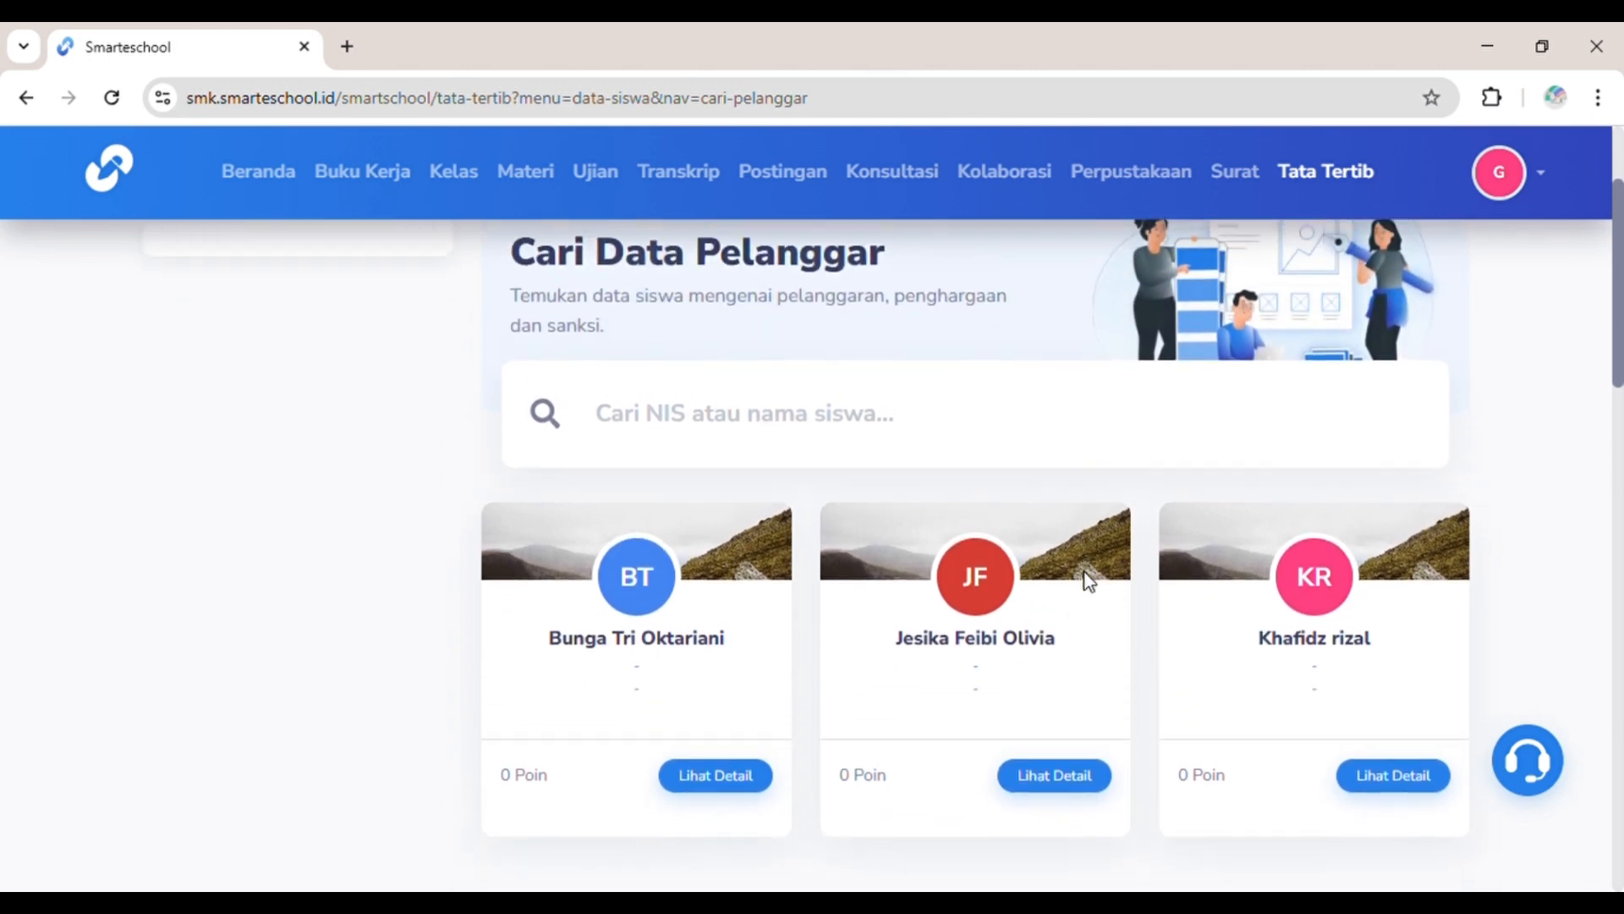
scroll(1083, 580, "down", 1)
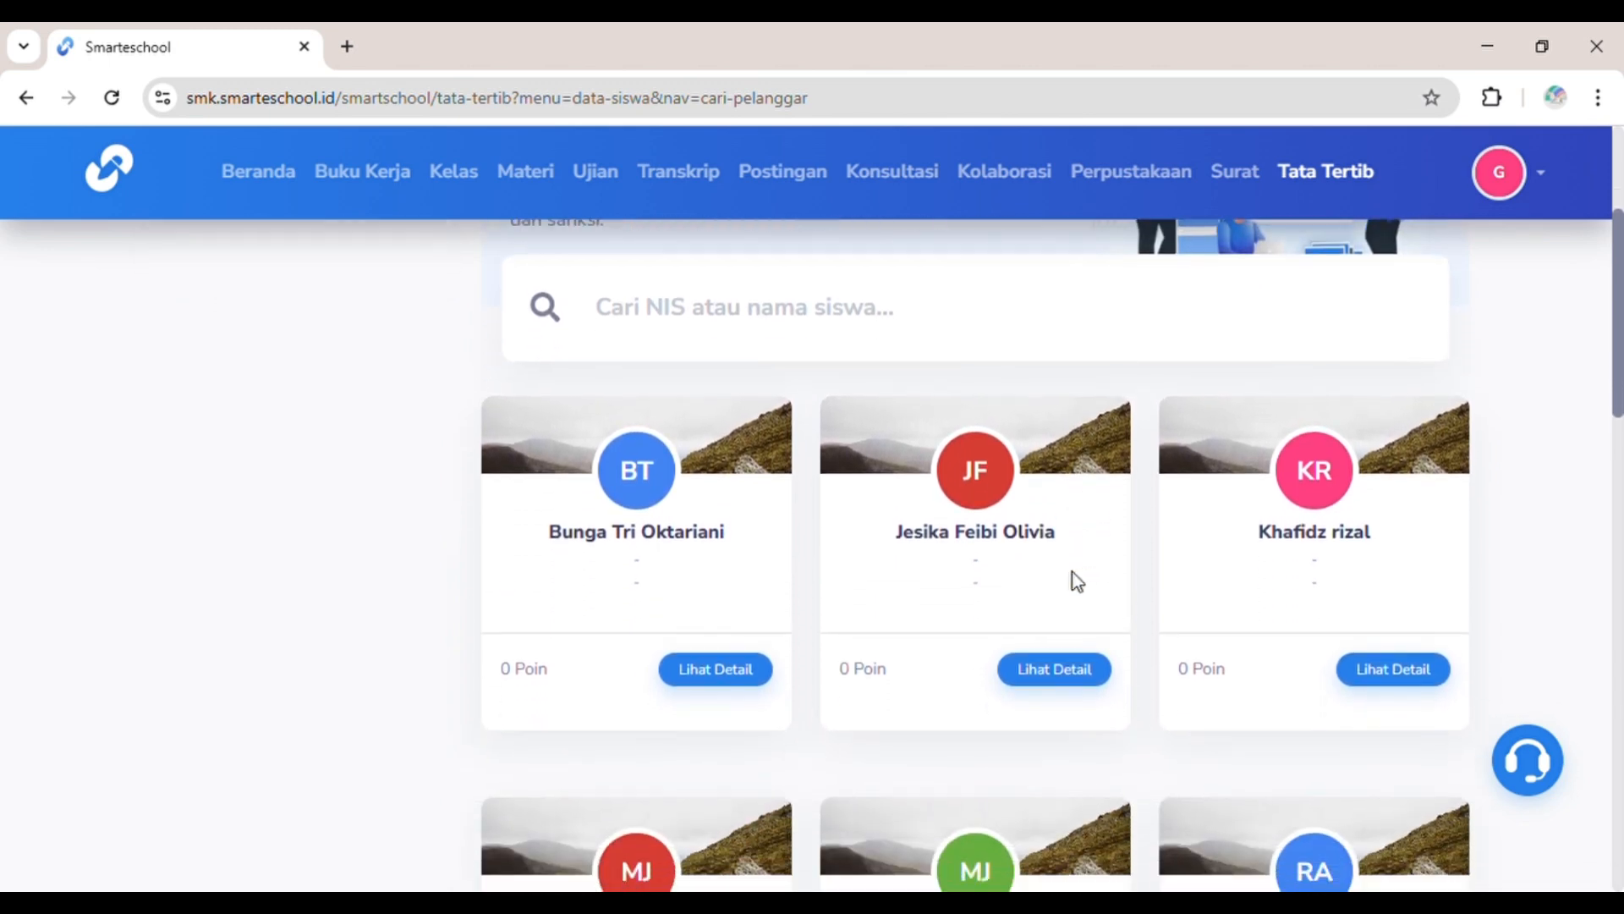
Step: Check the second student's violations and Penghargaan records (one provincial award, 50 points), then return to classes
left_click(1048, 671)
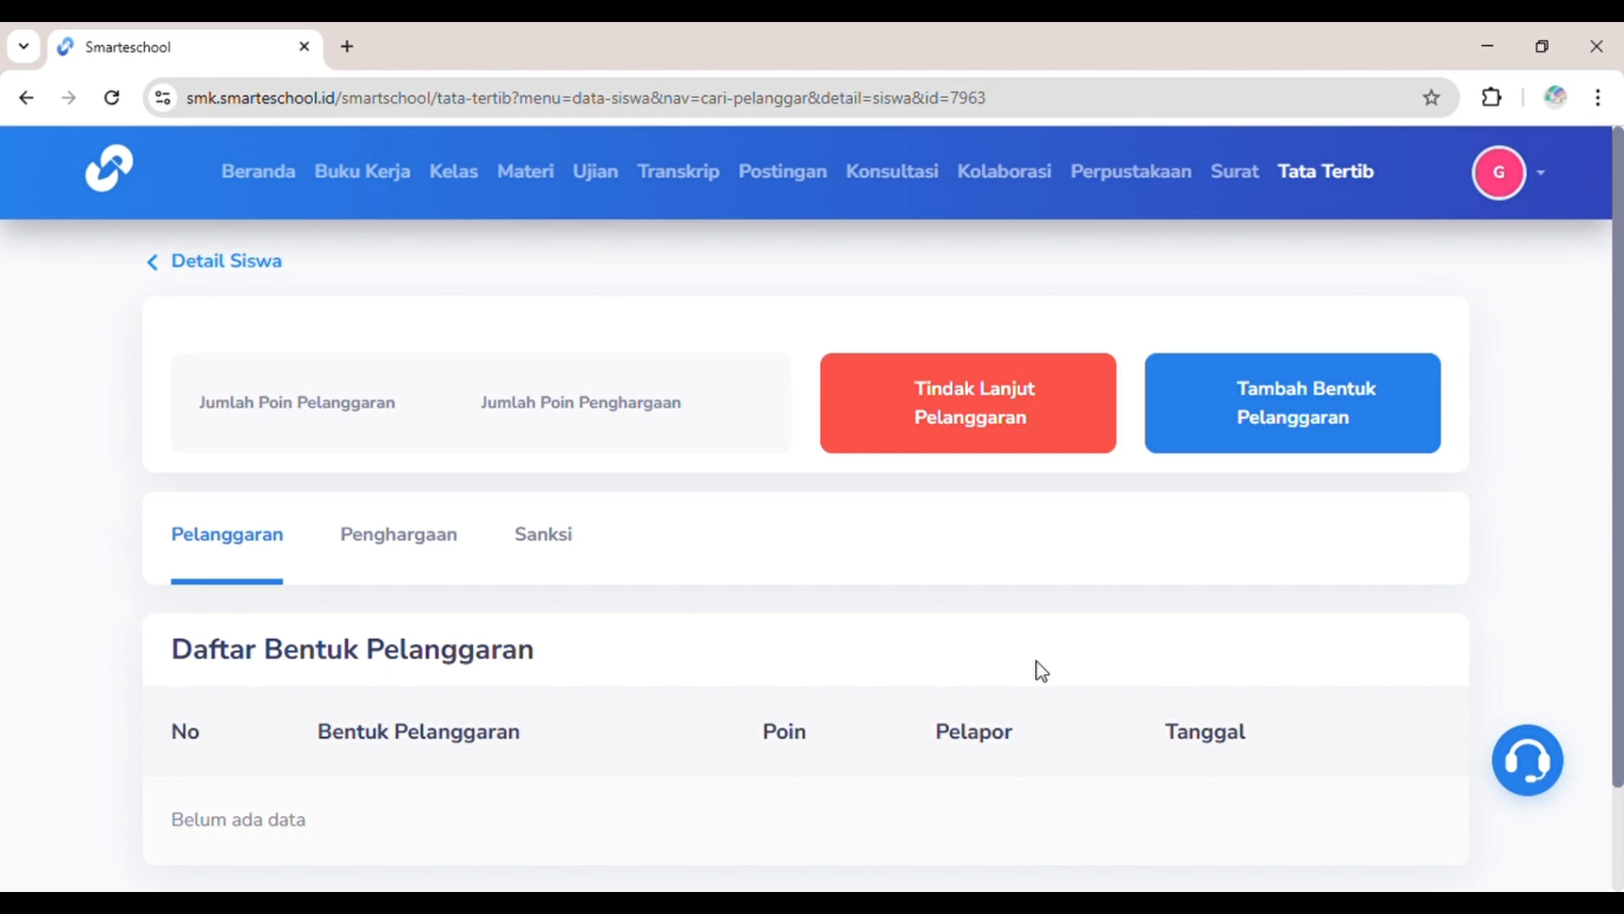
scroll(1037, 661, "down", 1)
scroll(1036, 661, "up", 1)
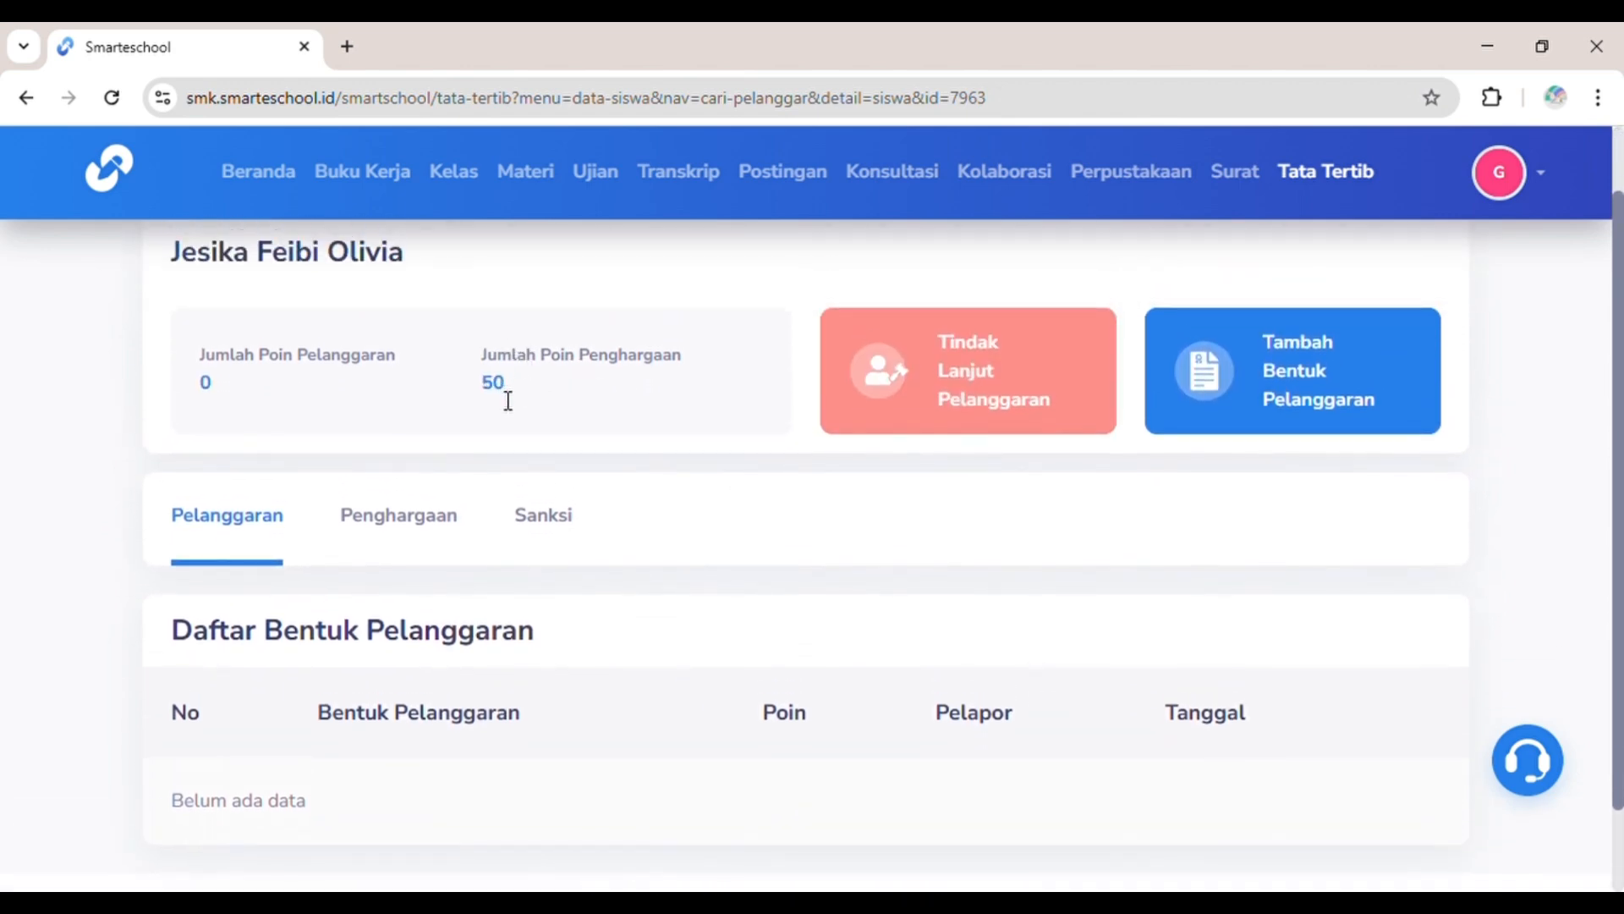
scroll(750, 596, "down", 1)
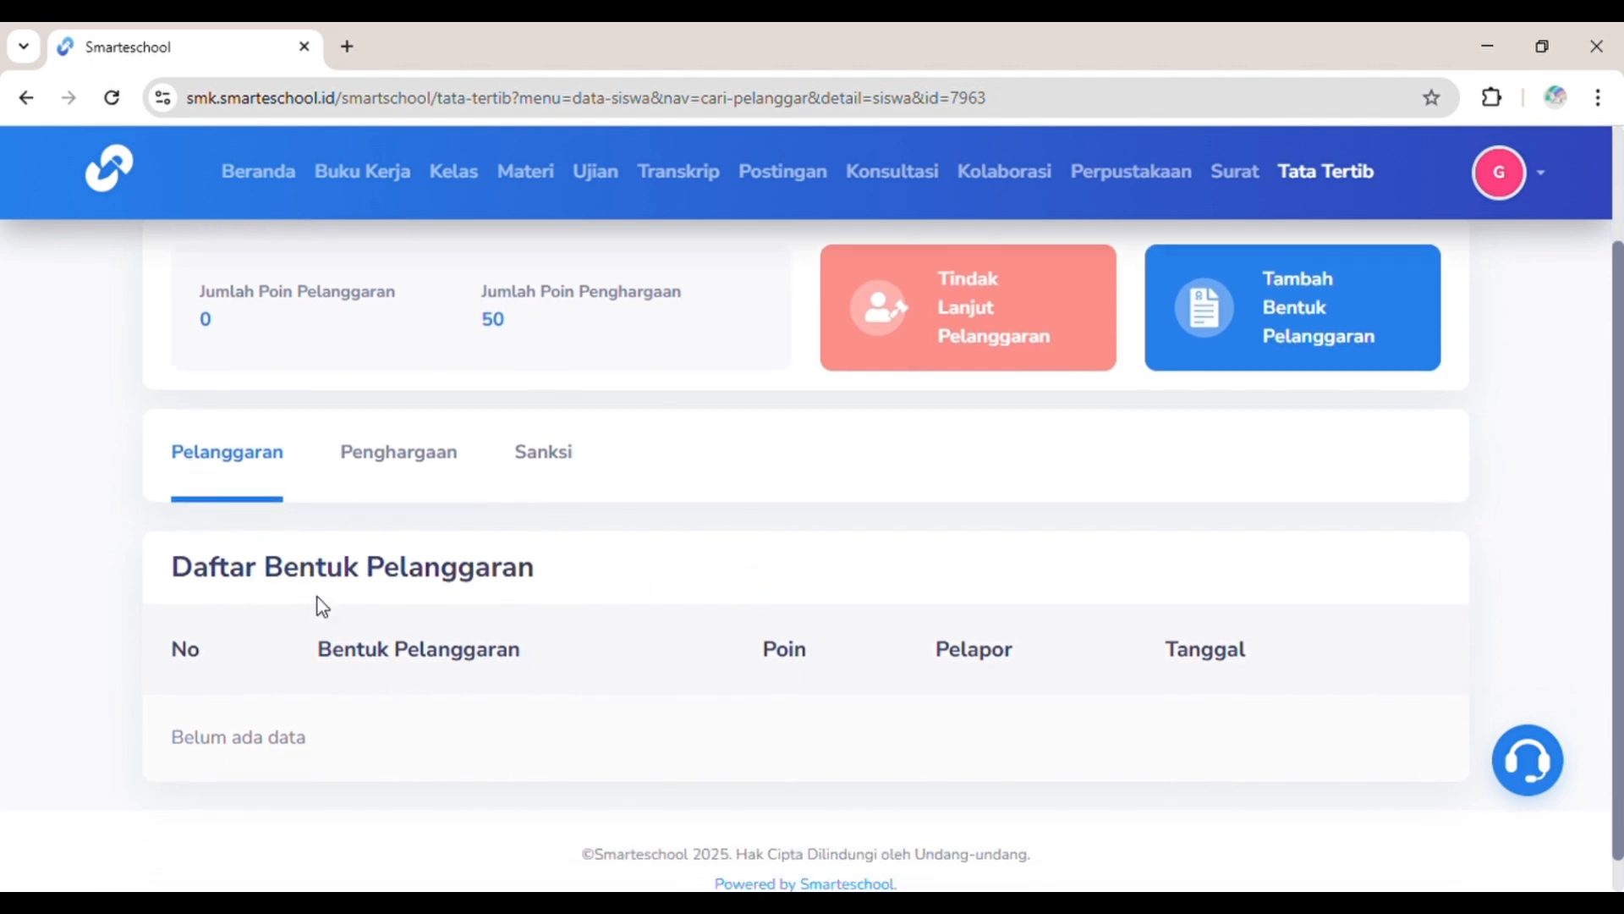
left_click(377, 450)
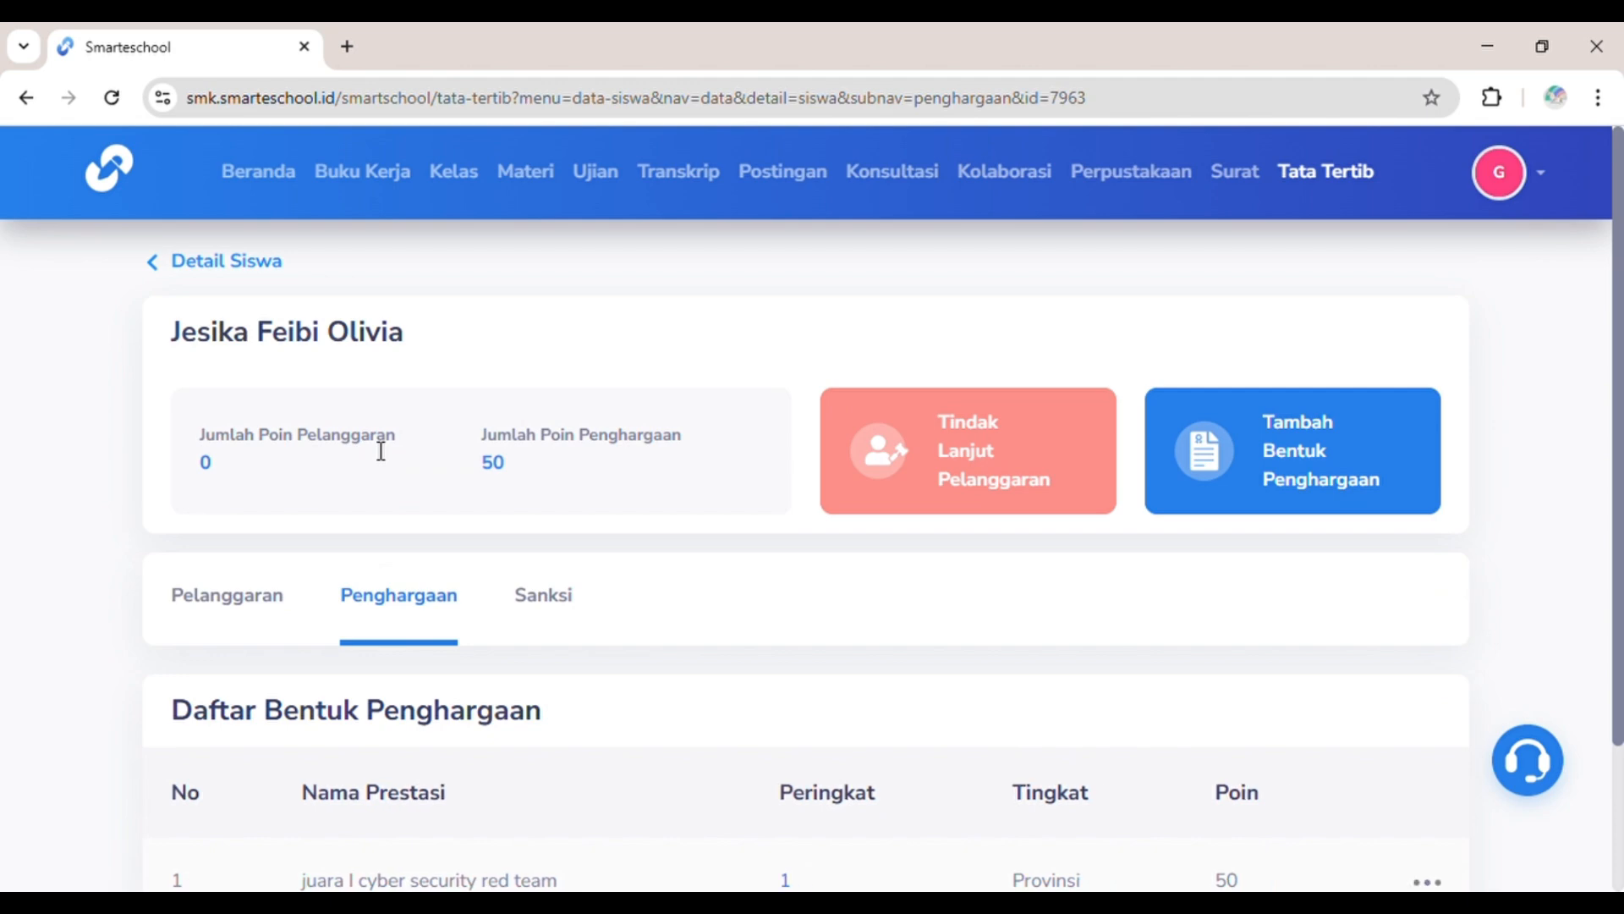
scroll(446, 674, "down", 2)
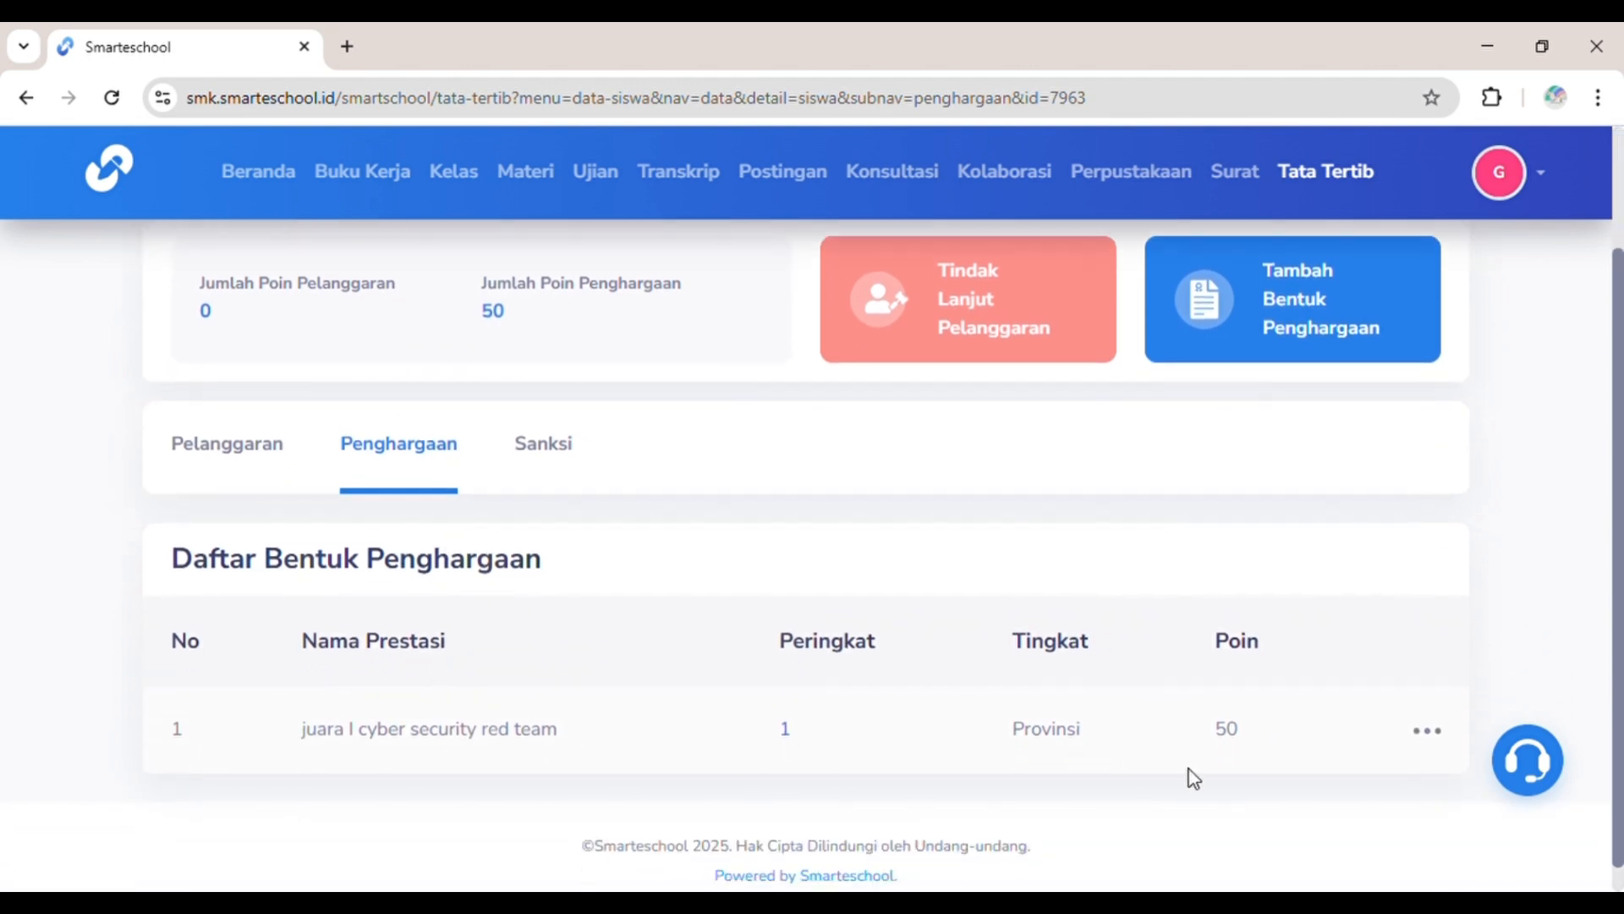
scroll(1255, 753, "up", 2)
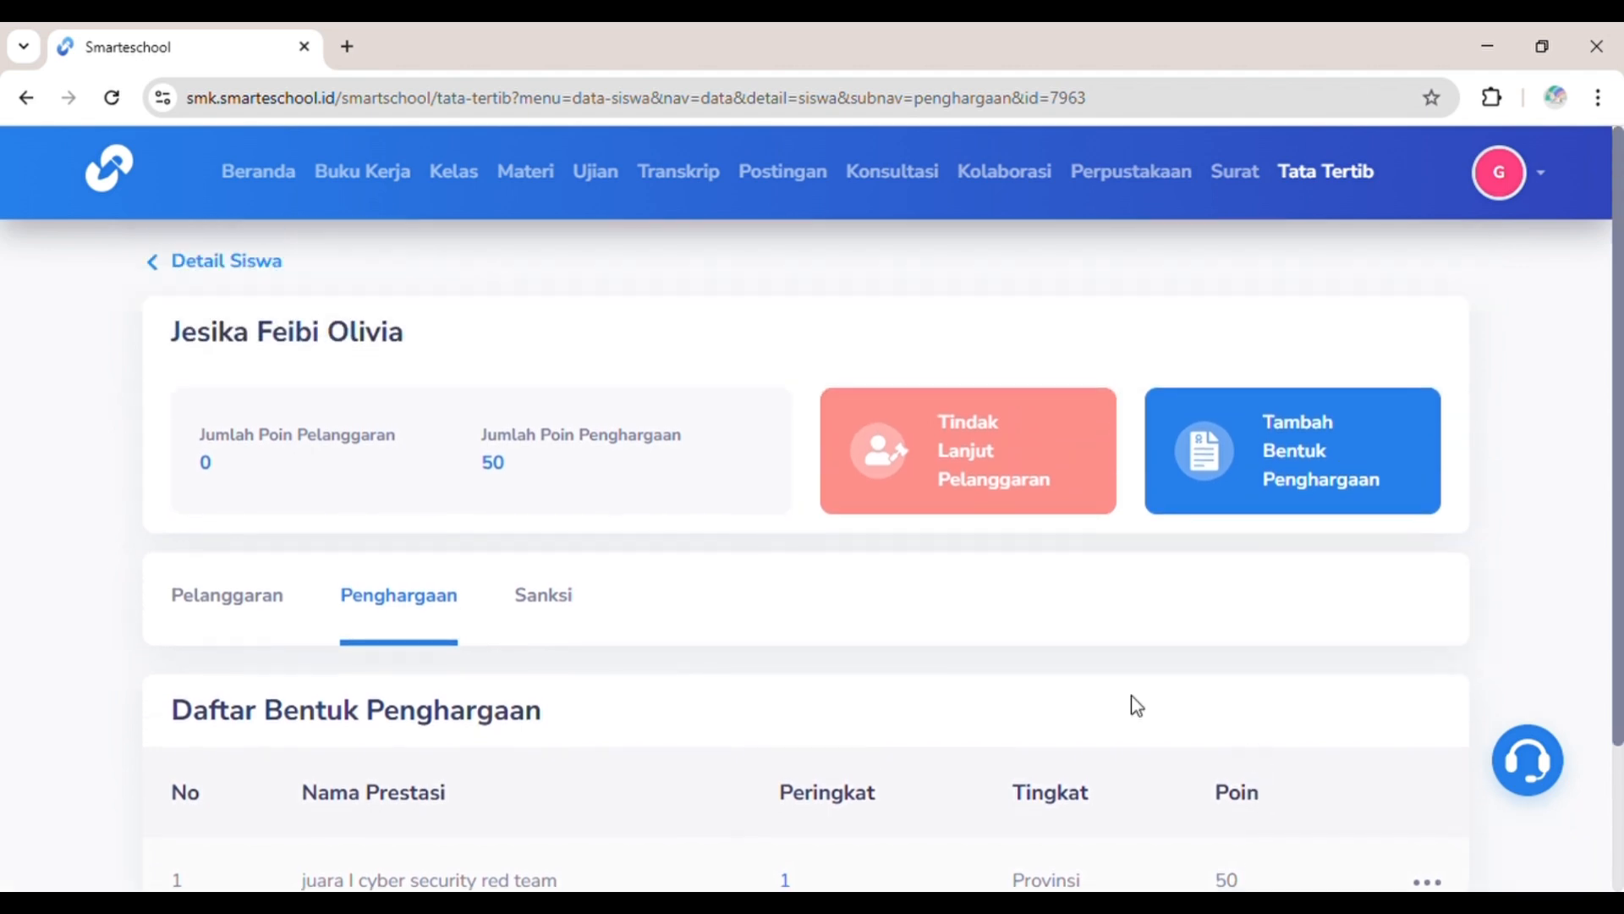
left_click(268, 260)
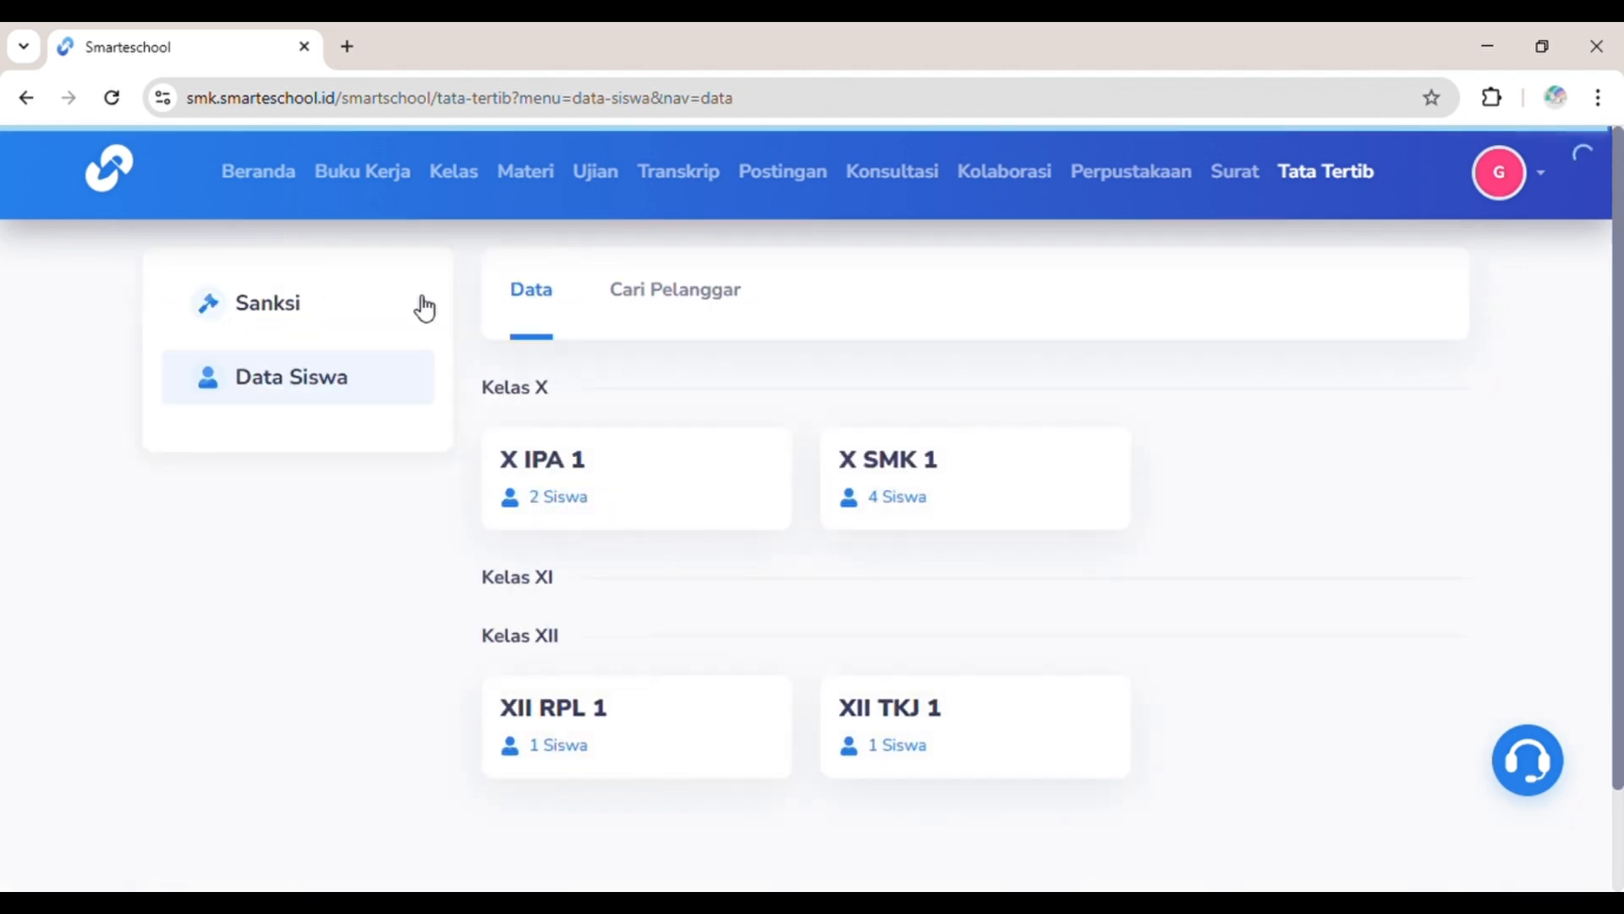
Step: Open class XII RPL 1 and view its only student's record with one 5-point Terlambat violation
left_click(555, 741)
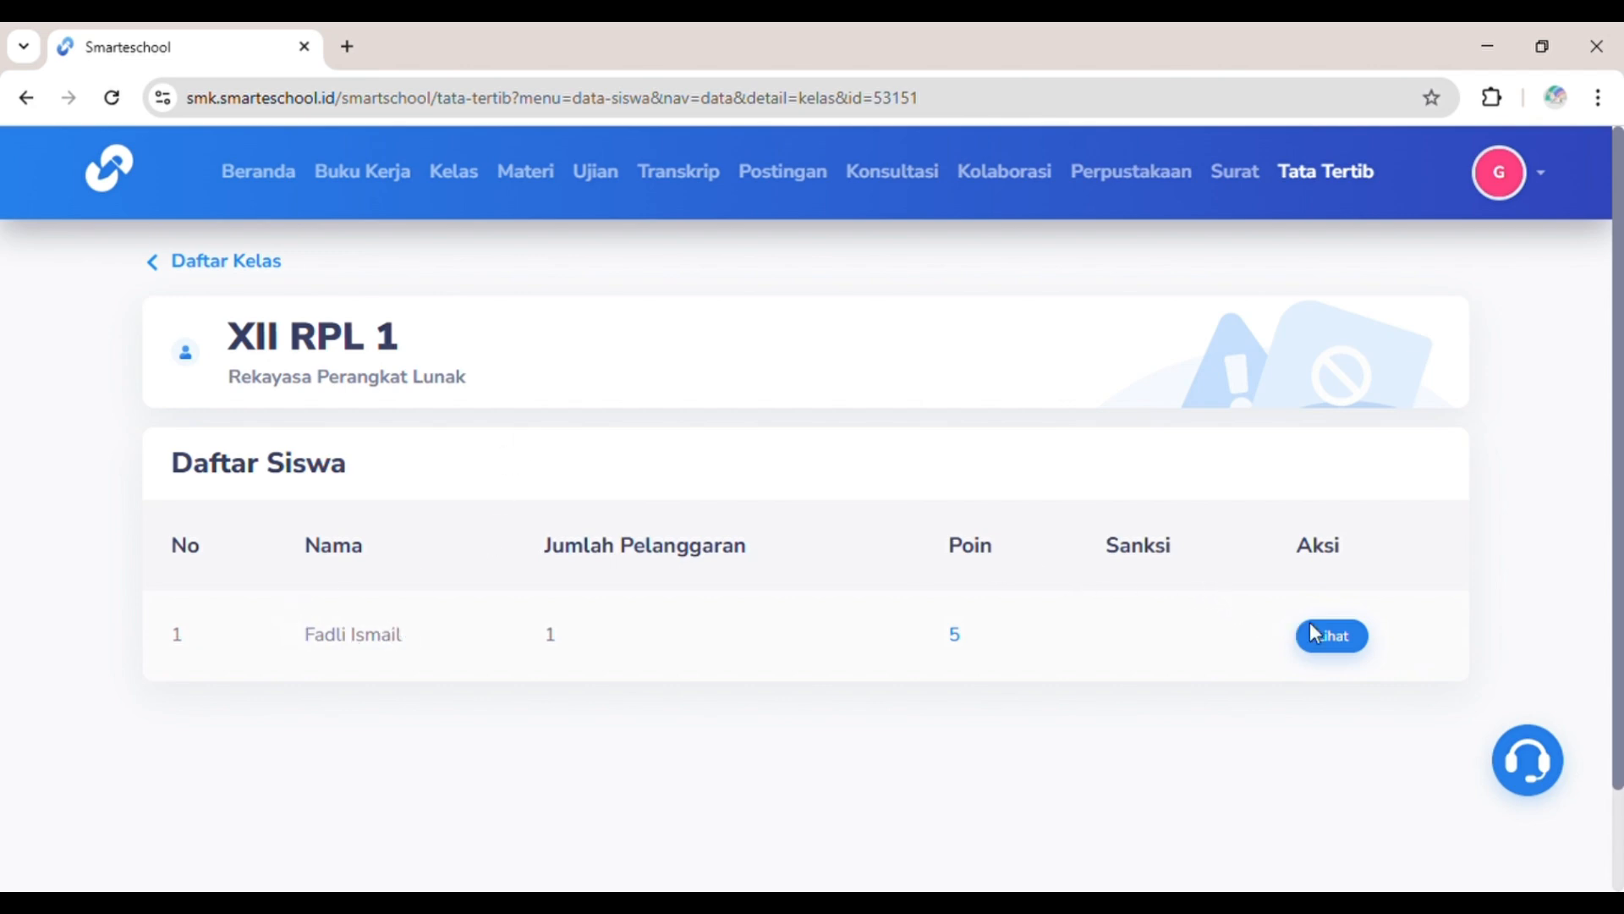
left_click(1333, 638)
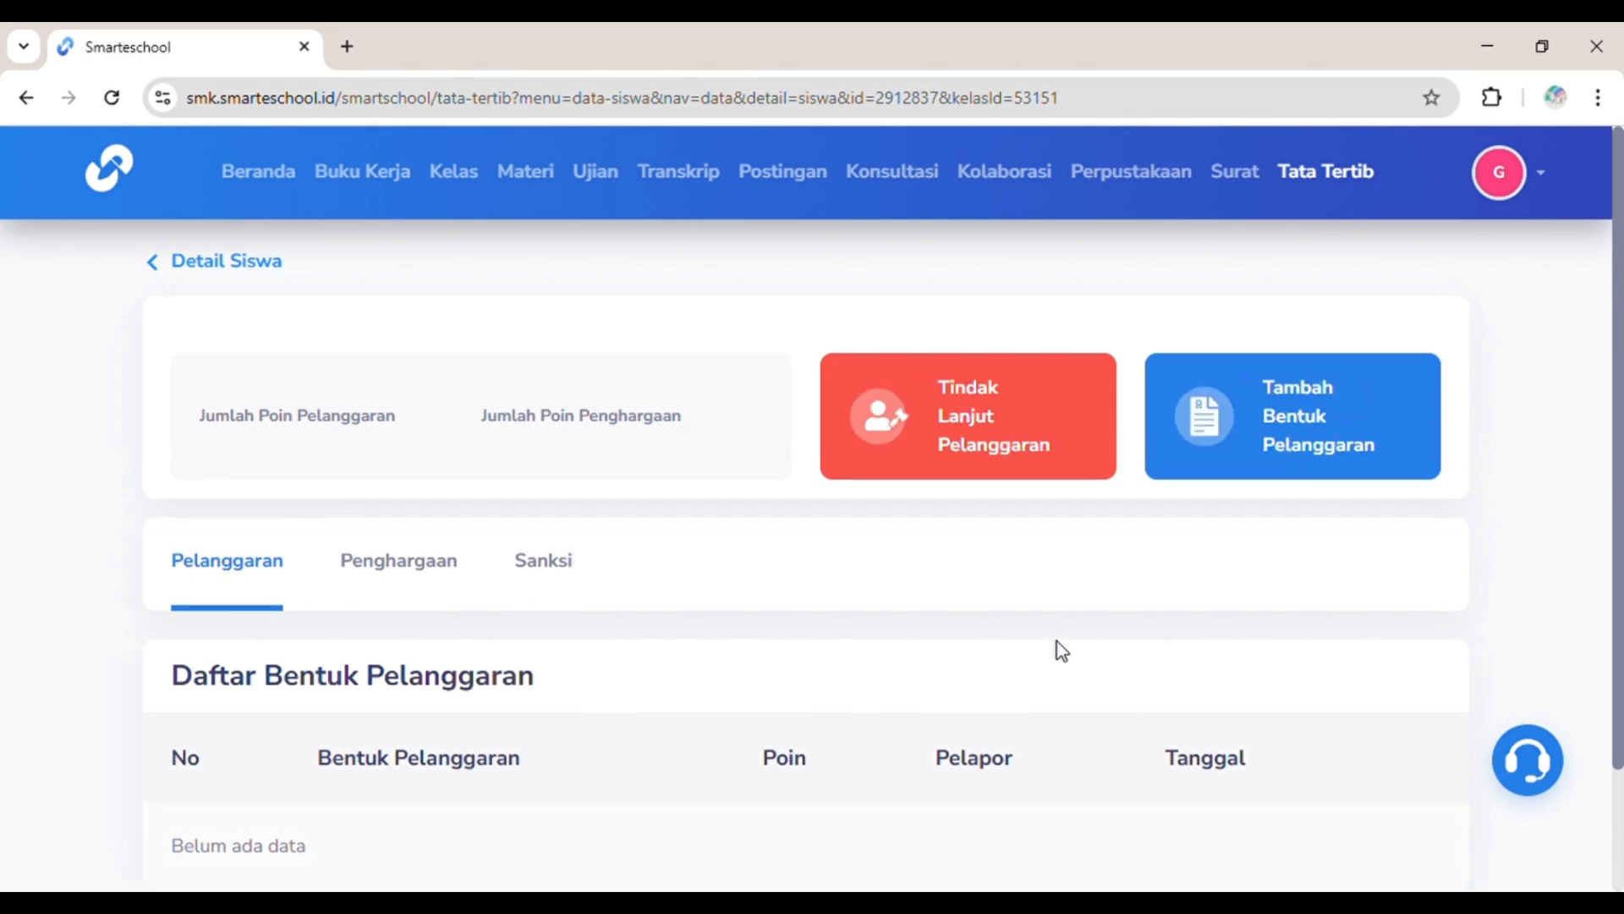
scroll(1055, 648, "down", 2)
scroll(1062, 651, "up", 2)
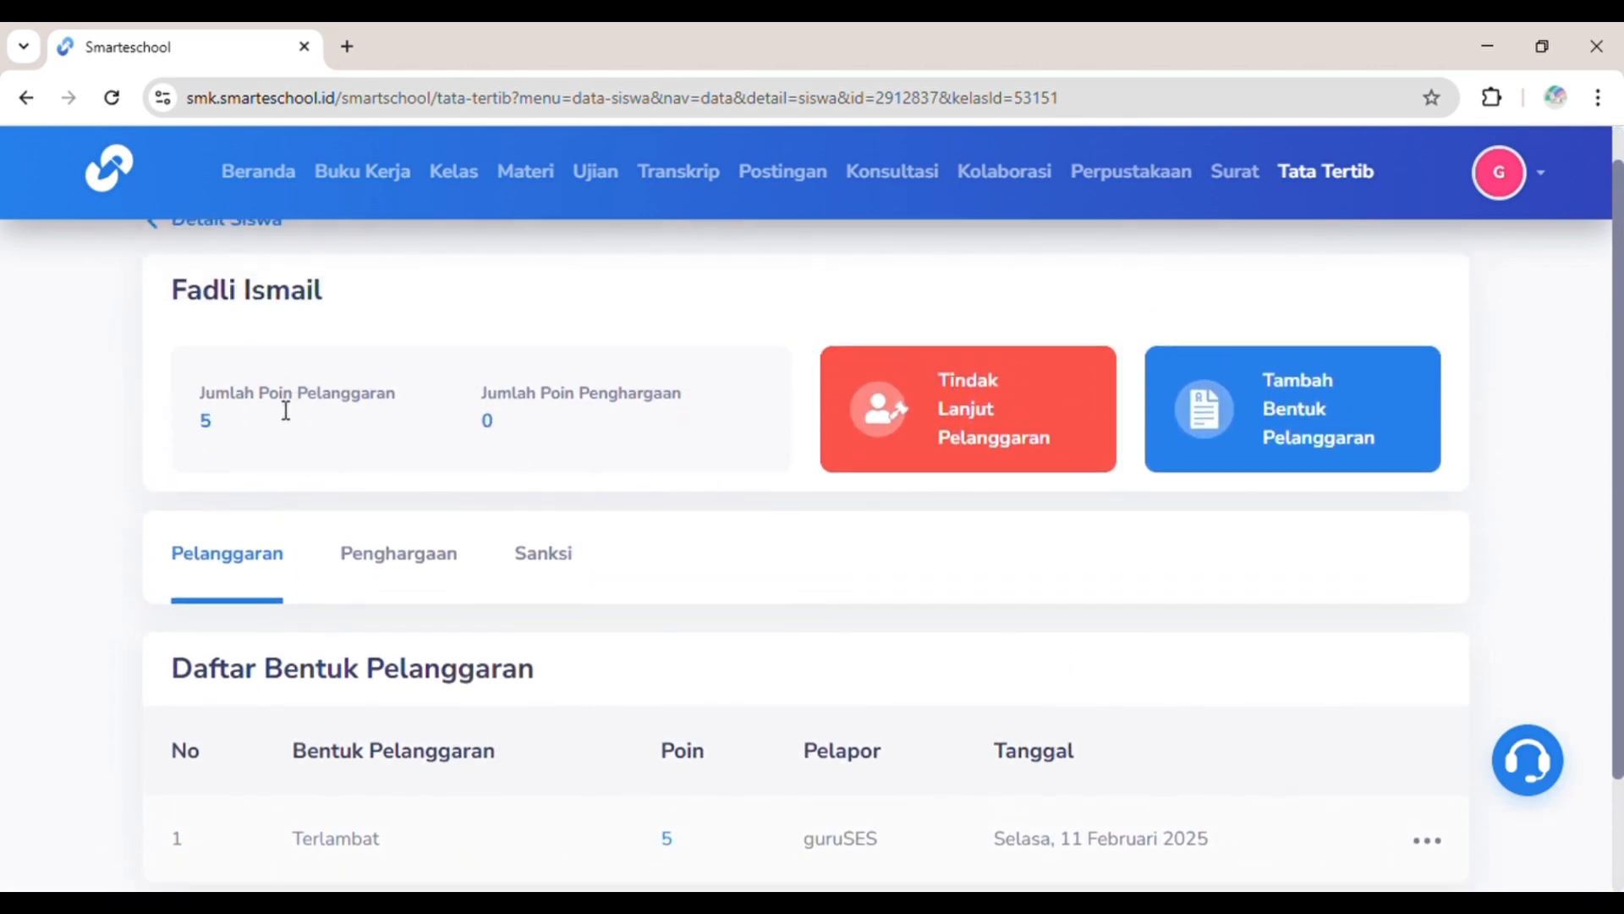
Step: Add a Terlambat violation noted 'terlambat datang' for the student, bringing violation points to 10
left_click(1218, 420)
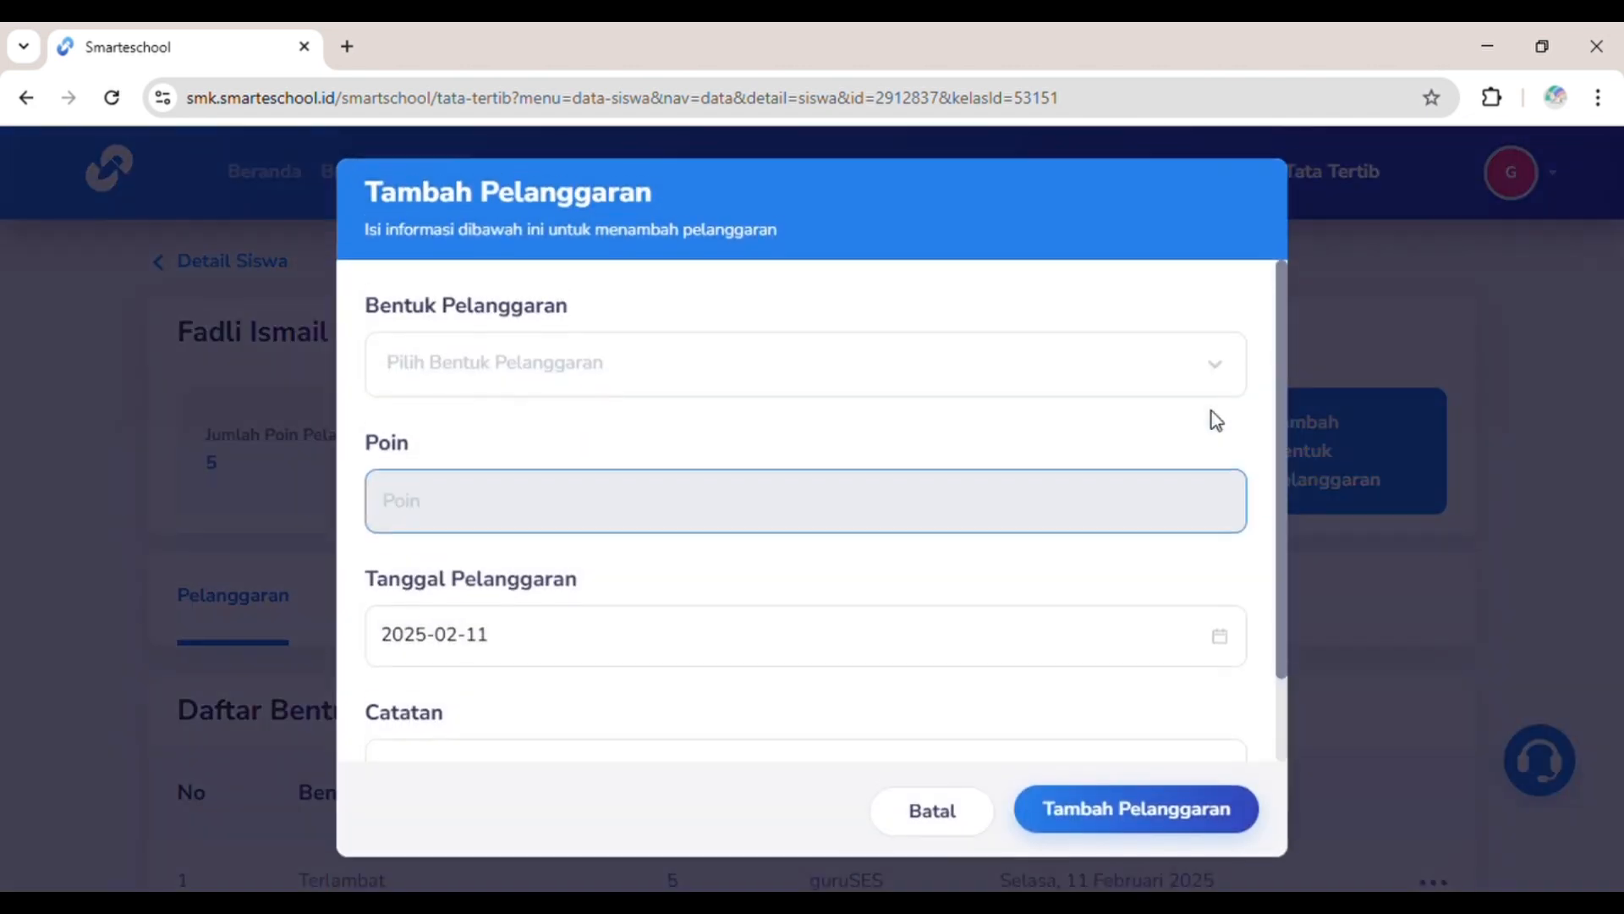
left_click(758, 381)
scroll(736, 584, "down", 1)
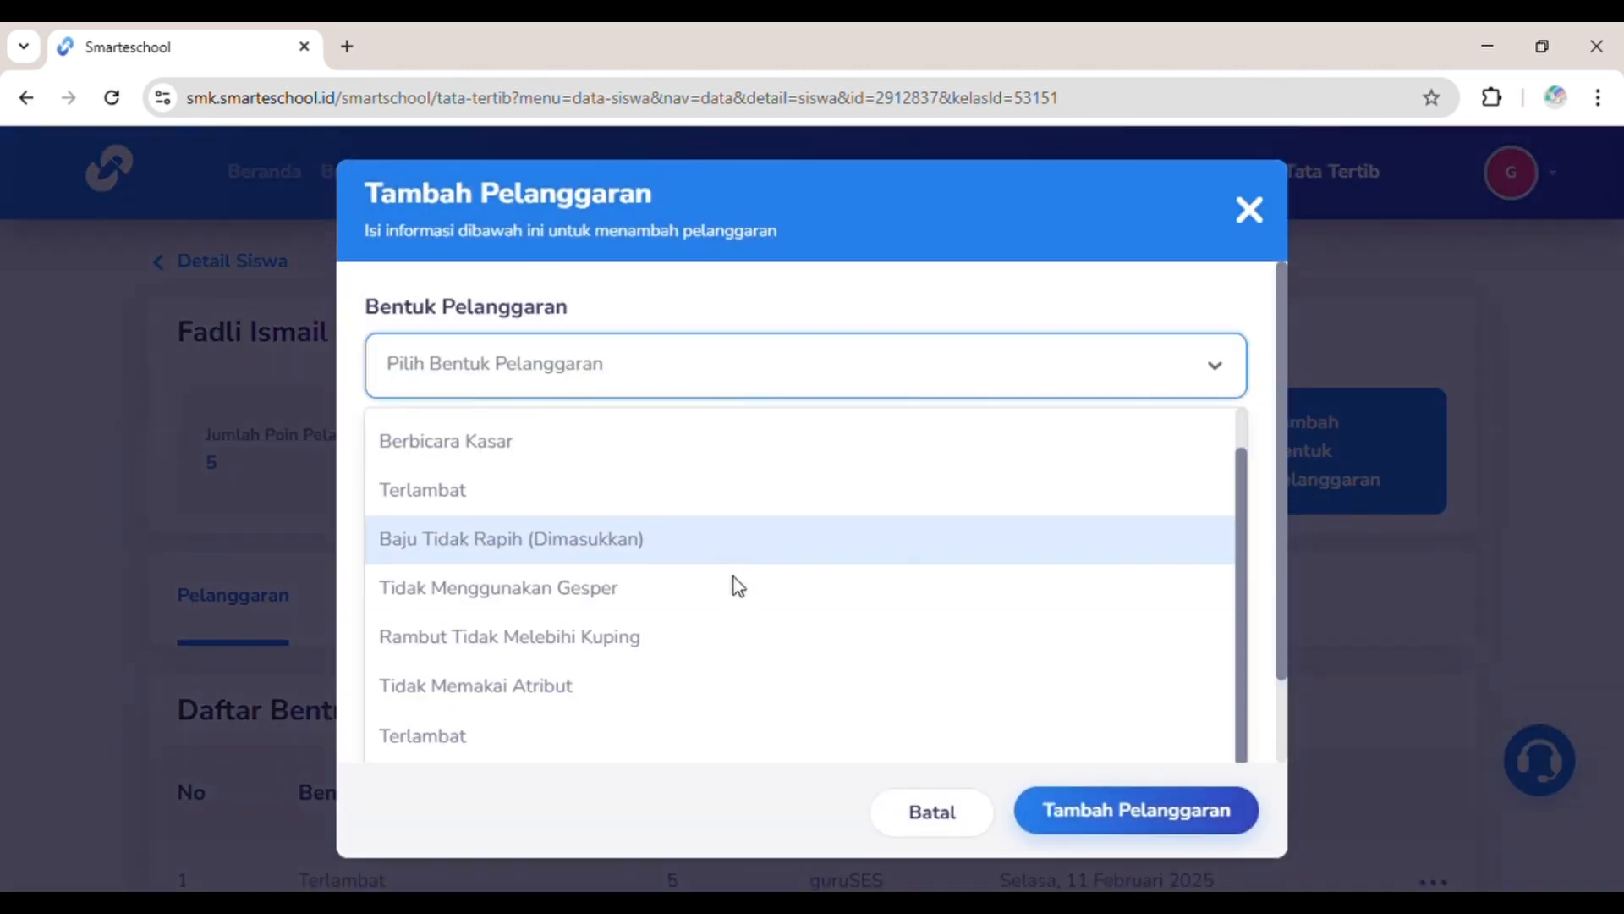
left_click(576, 725)
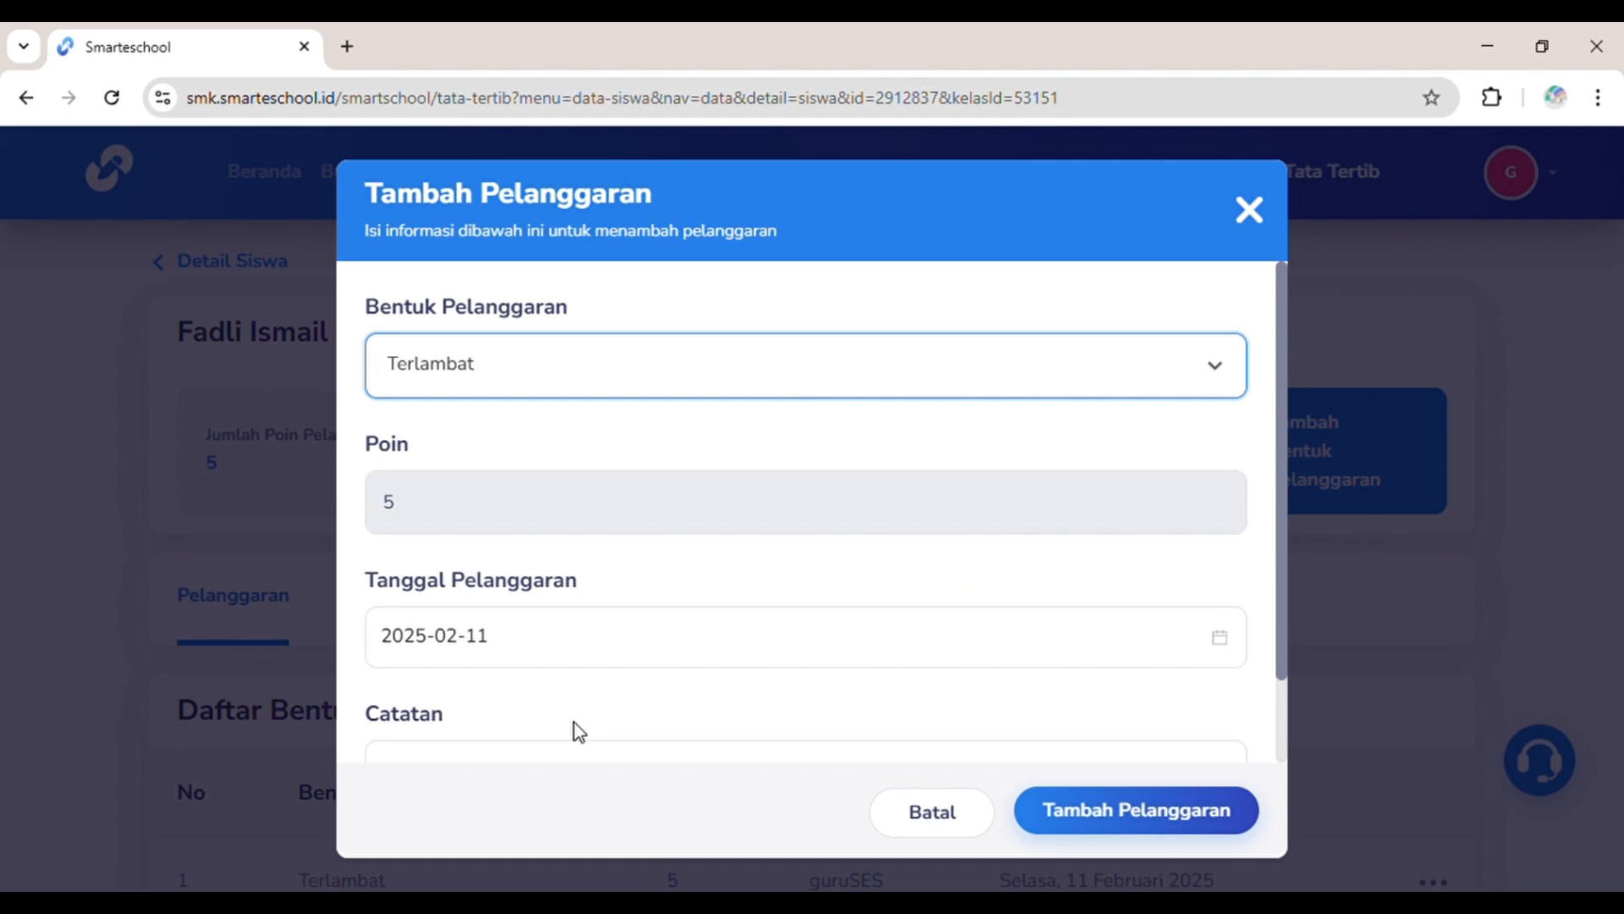
scroll(656, 704, "down", 1)
left_click(655, 701)
type("ter")
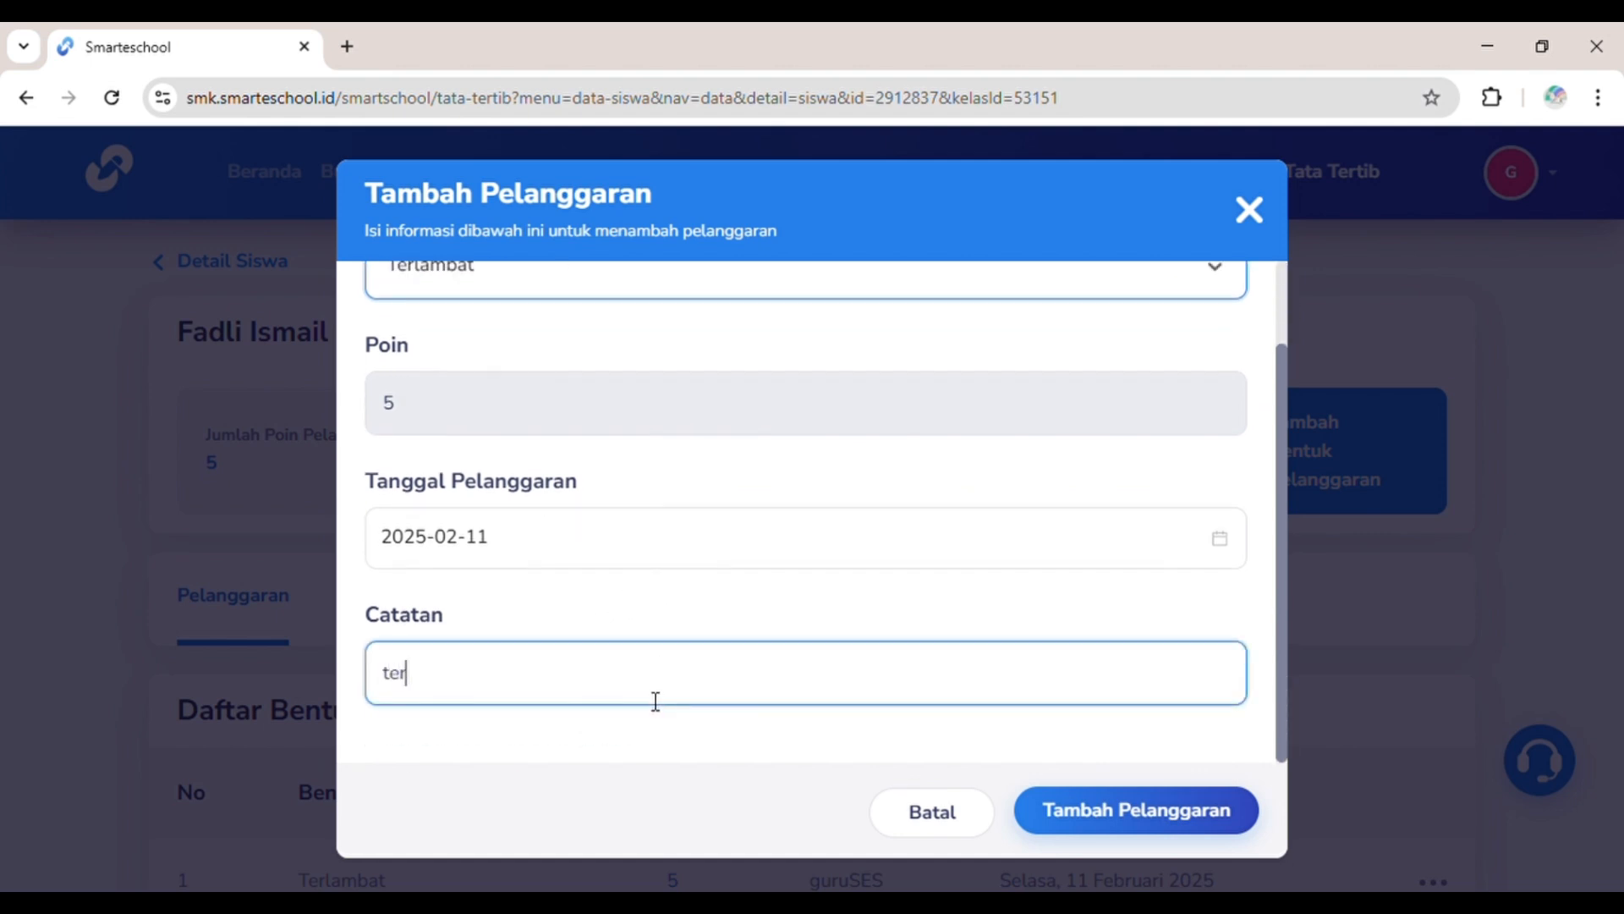
type("lambat datang")
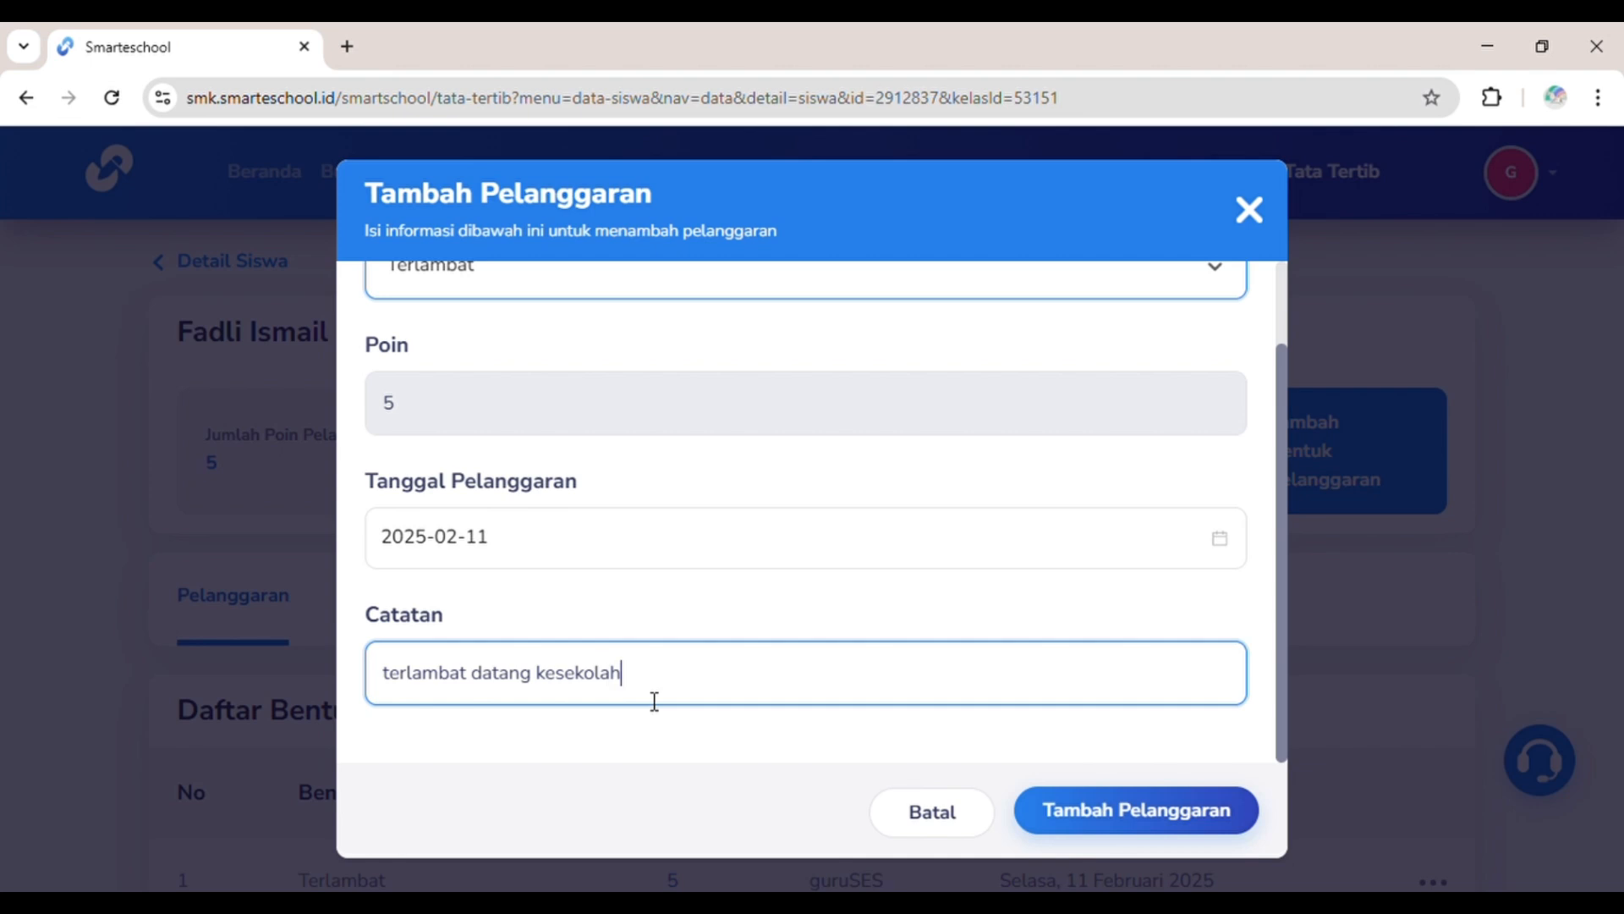
left_click(1067, 813)
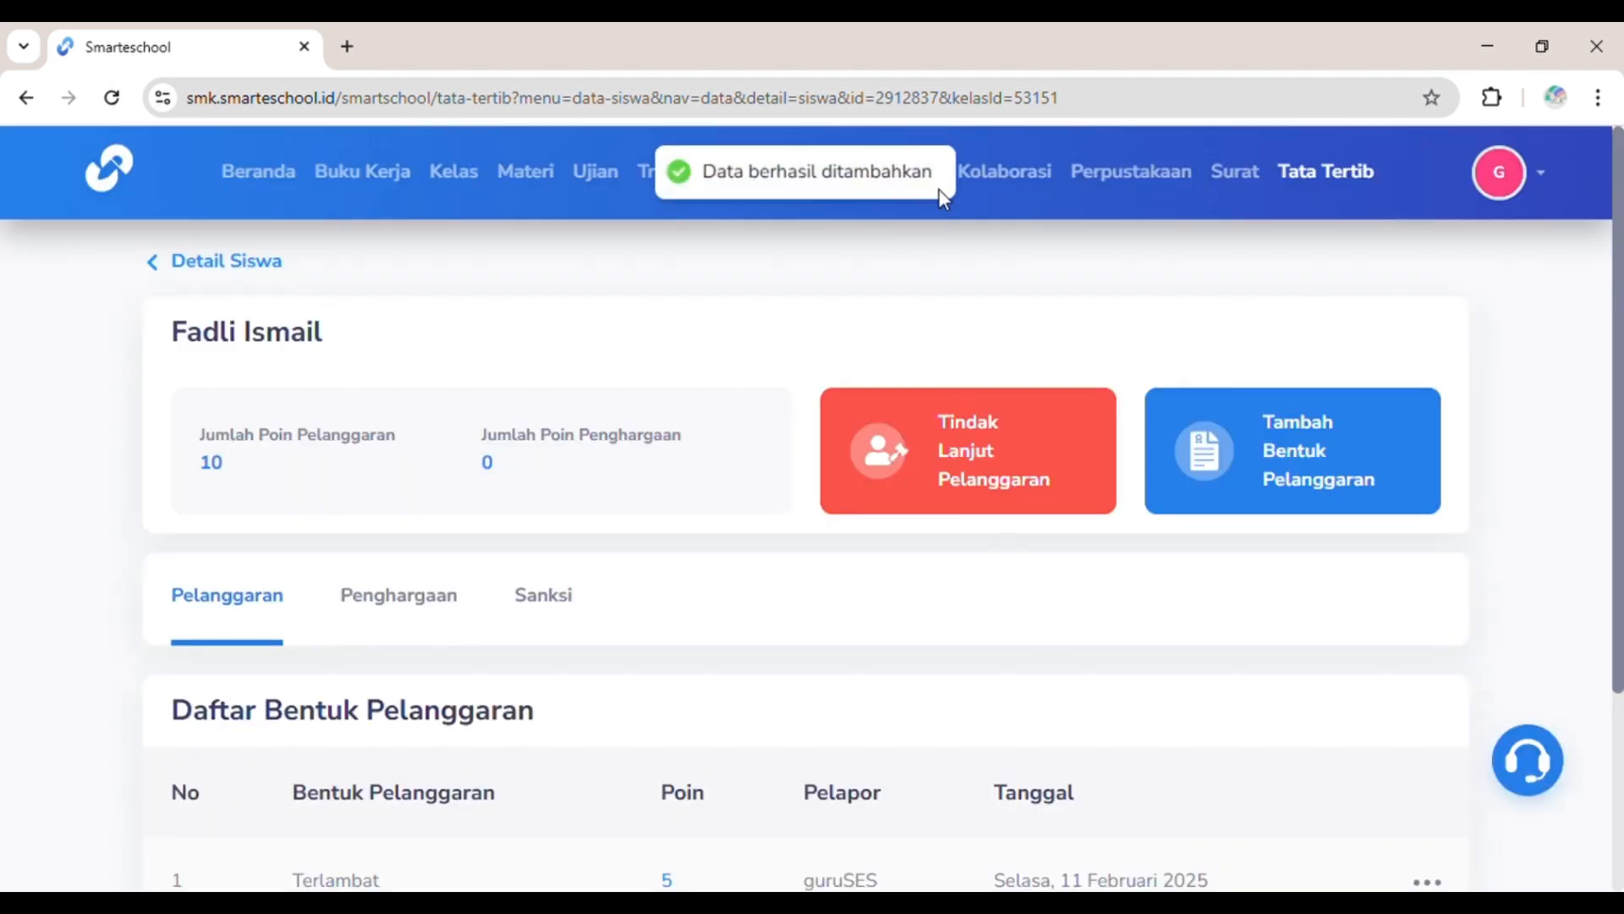
Step: Review the student's award records on the Penghargaan tab
scroll(975, 601, "down", 3)
scroll(974, 602, "up", 3)
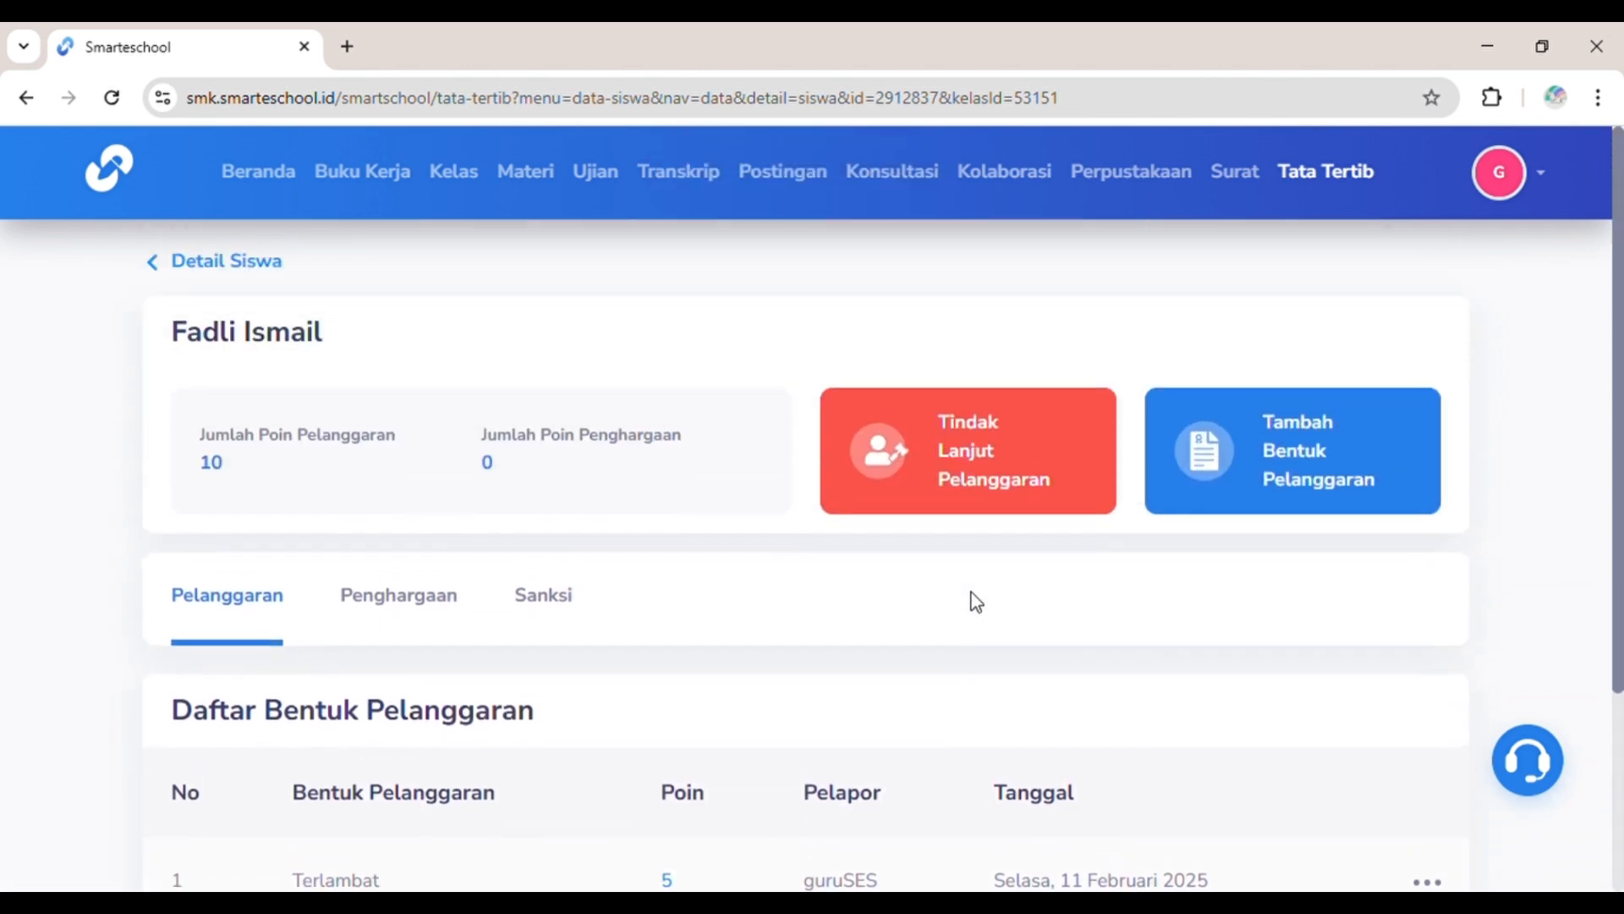
left_click(382, 613)
scroll(382, 616, "down", 2)
scroll(382, 619, "up", 2)
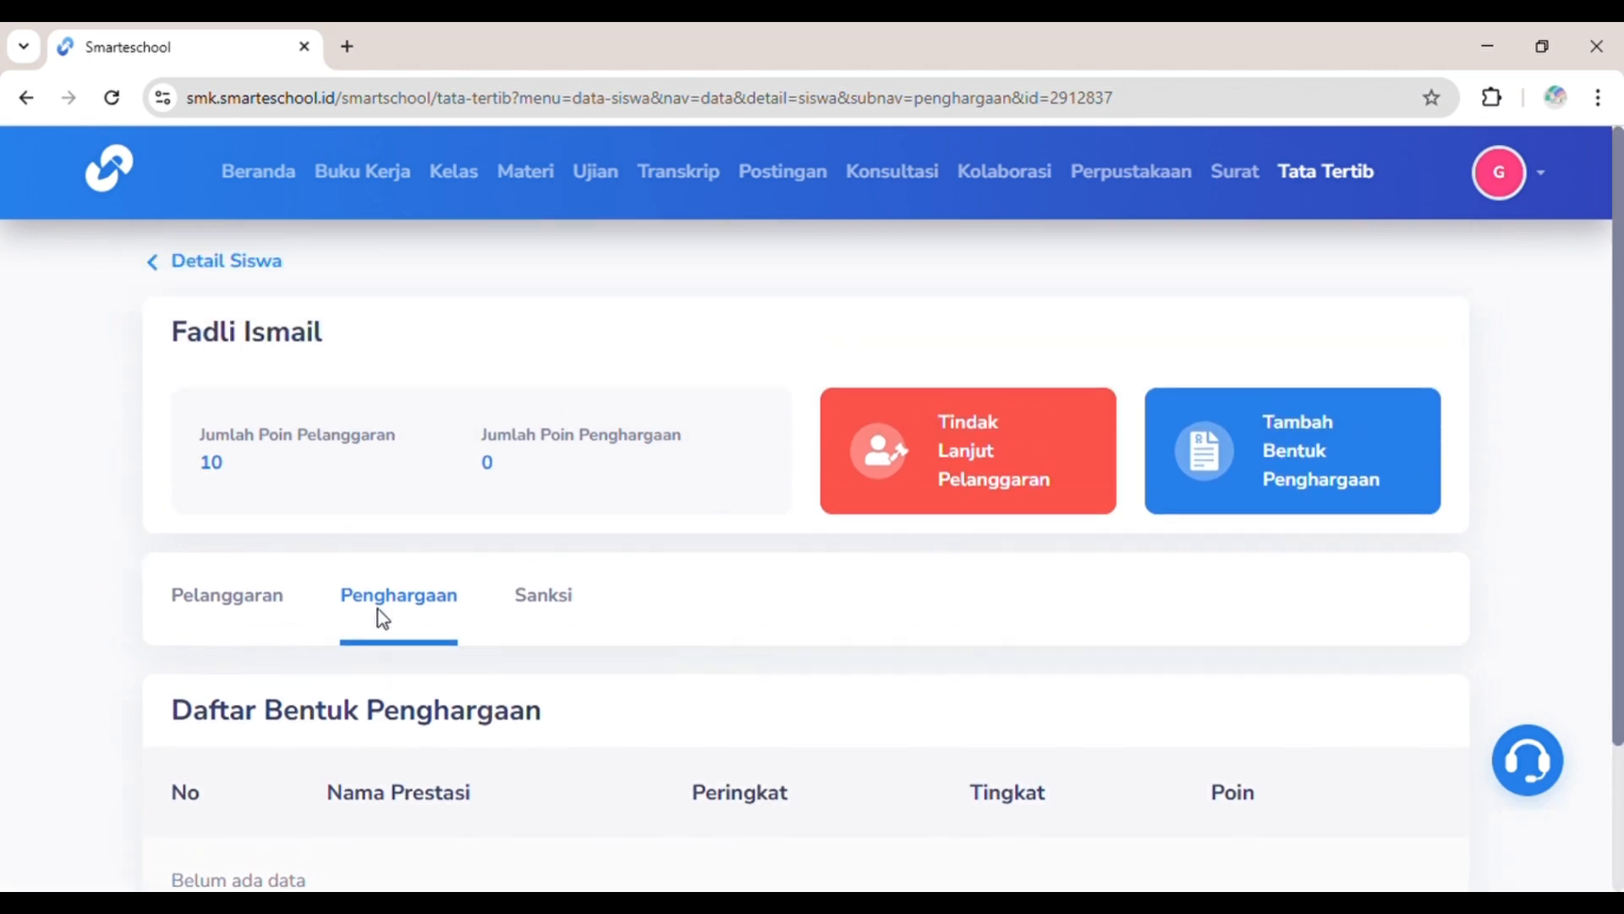
Step: Check the Sanksi list, then go back to the Data Siswa class list (X IPA 1 to XII TKJ 1)
left_click(266, 278)
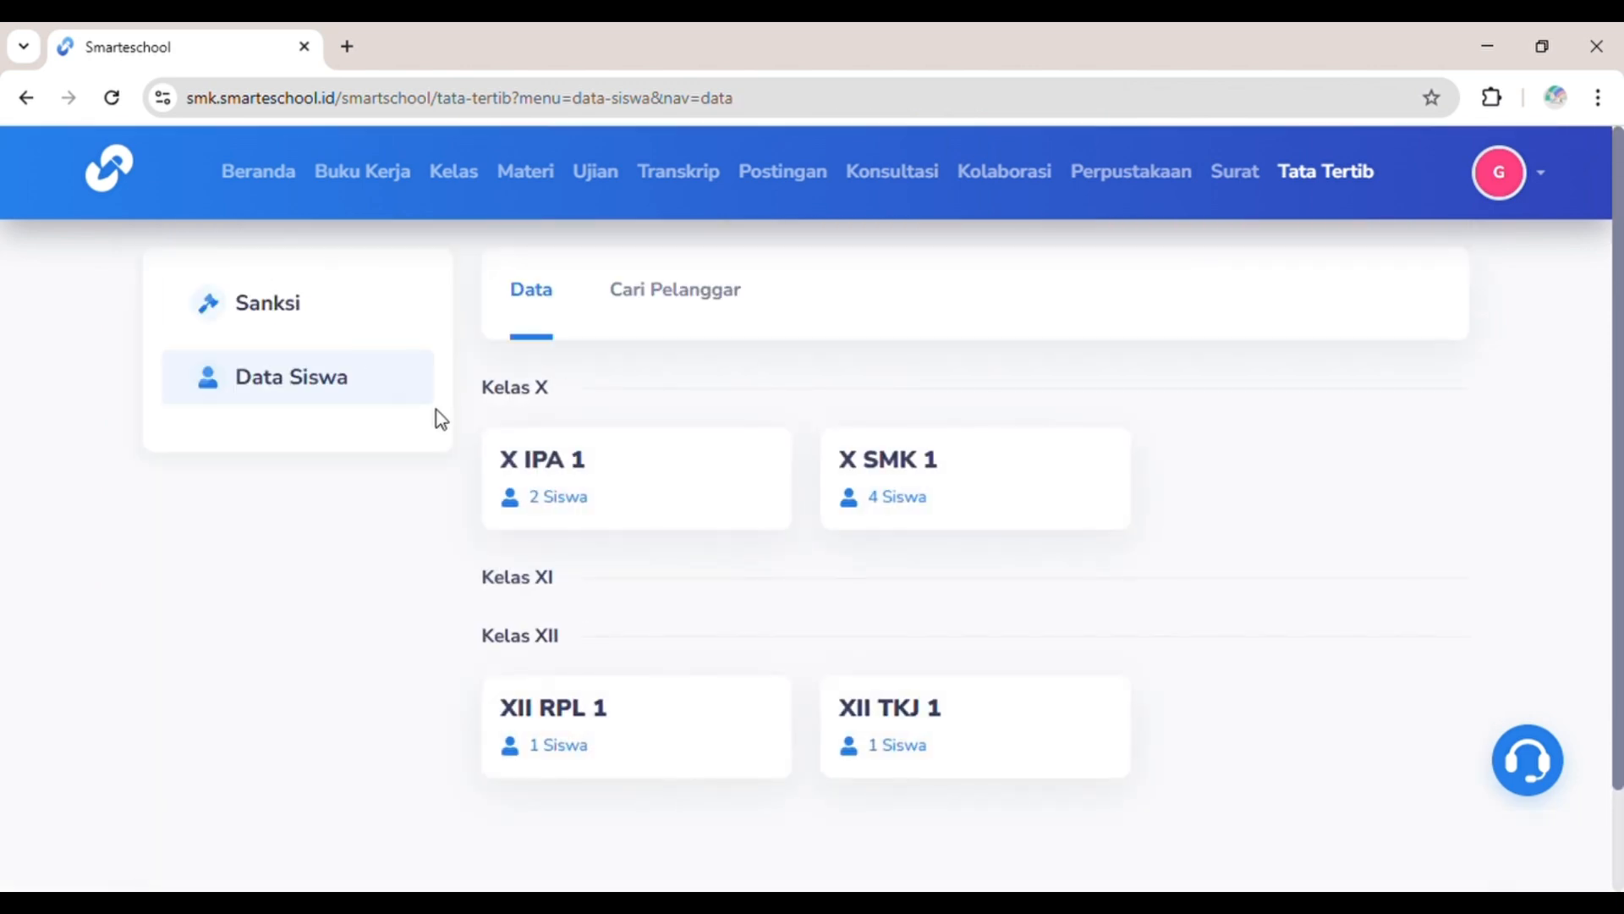
left_click(346, 295)
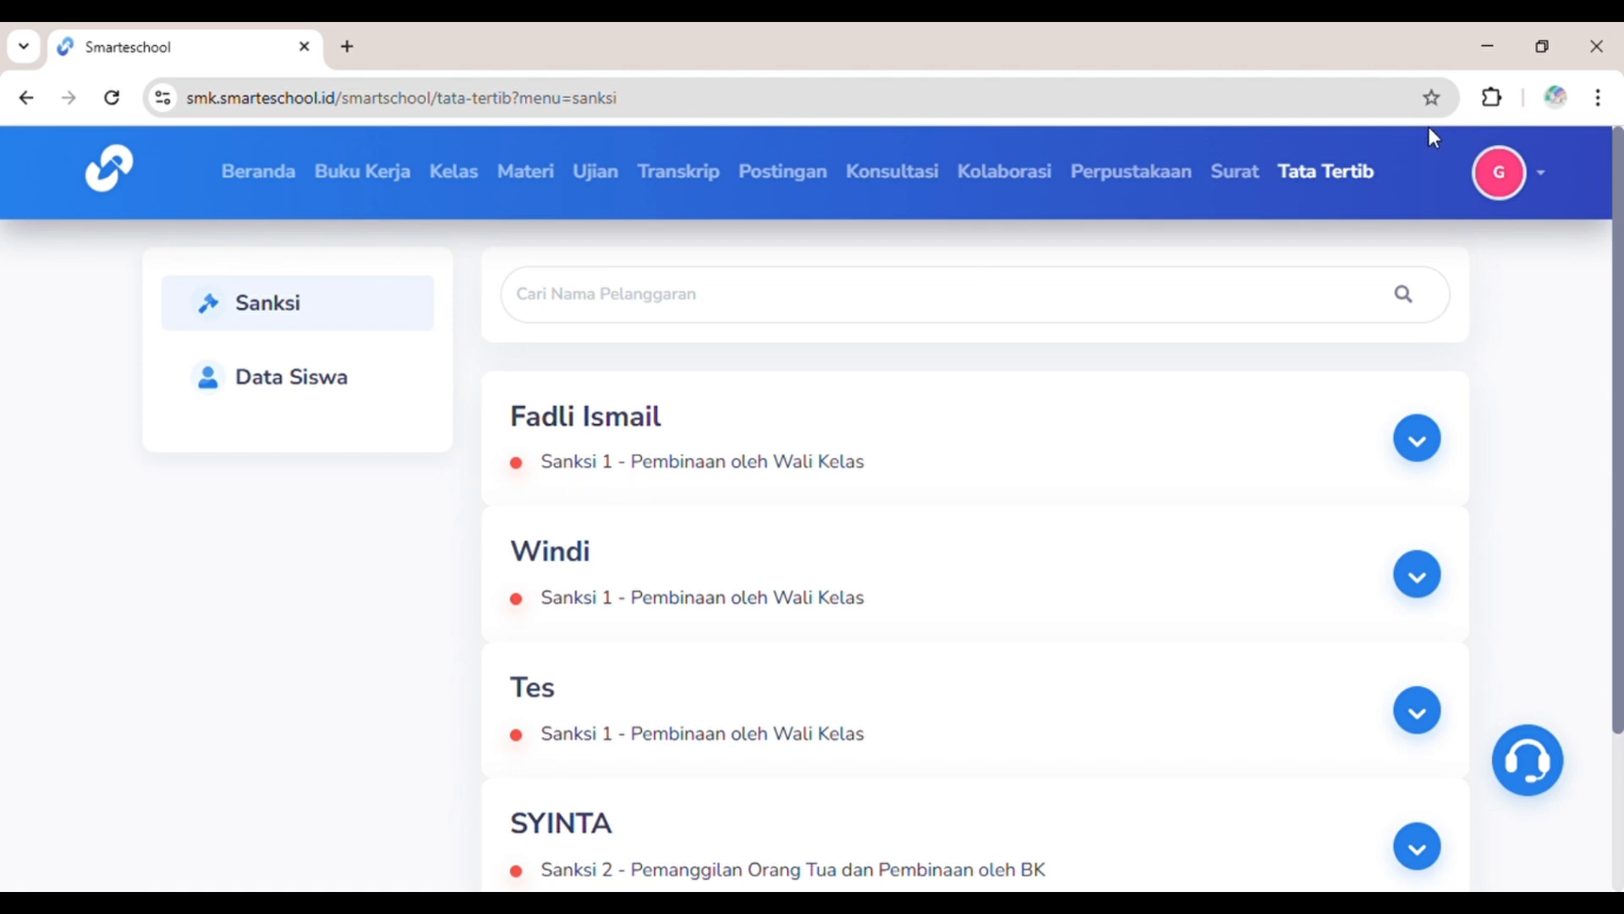
left_click(373, 380)
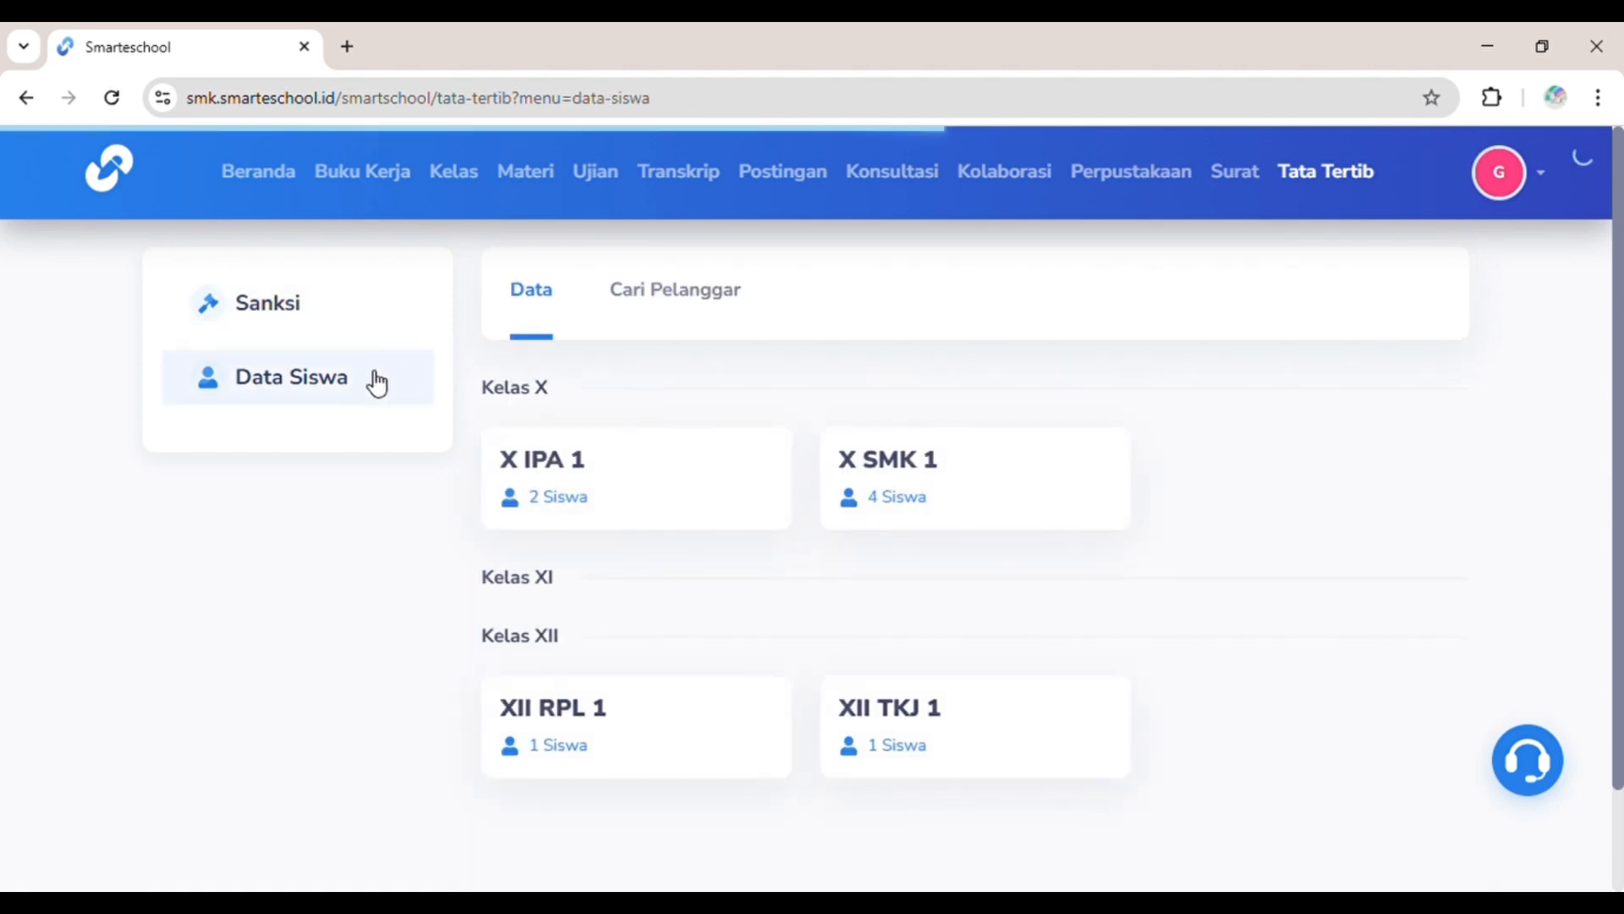